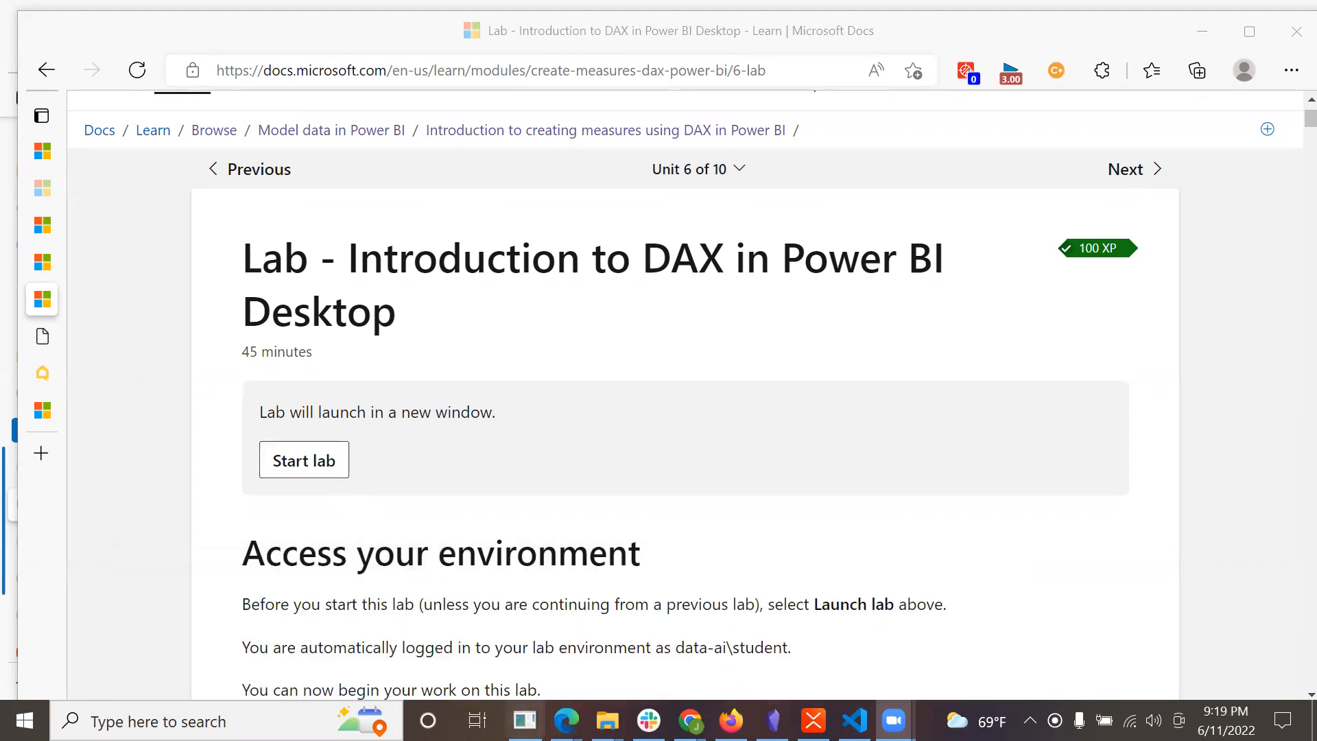
- Switch to the Introduction to DAX lab environment window and fit the window to the machine
{"action": "mouse_move", "coordinate": [565, 720]}
{"action": "left_click", "coordinate": [842, 648]}
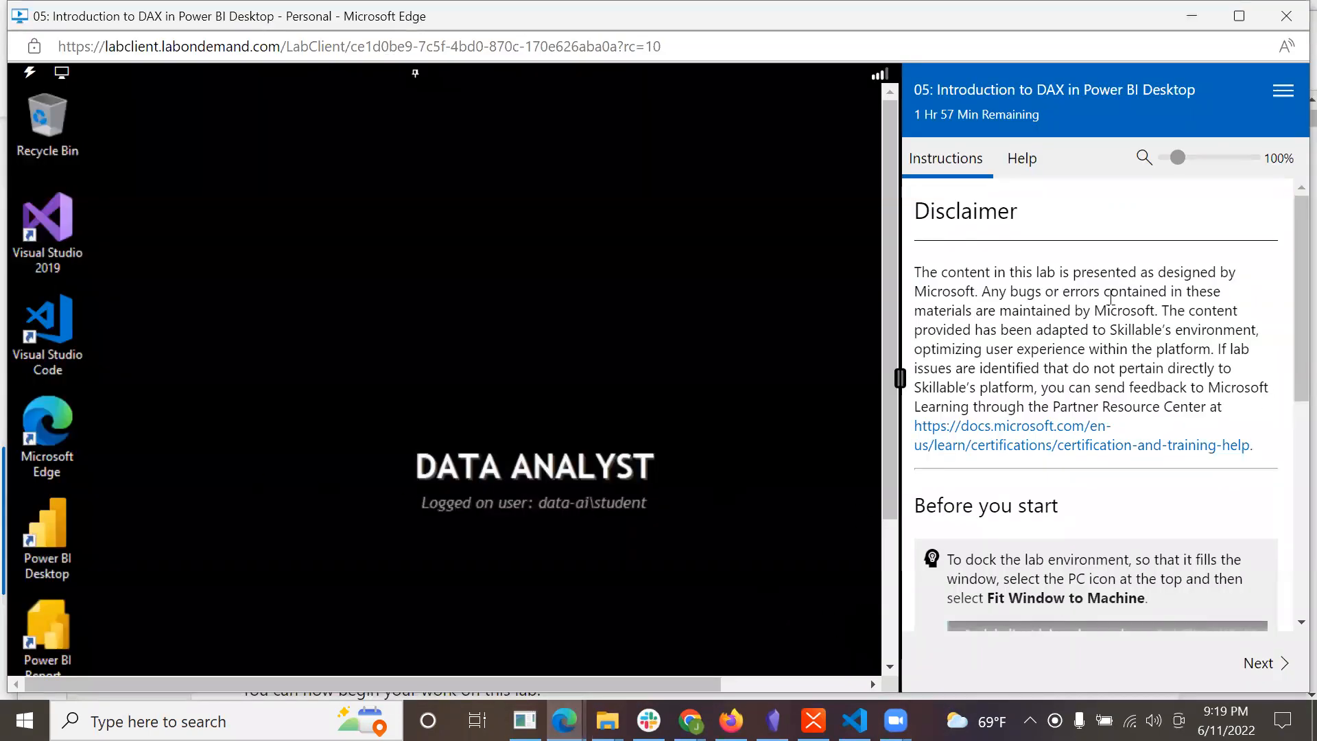
{"action": "scroll", "coordinate": [1111, 297], "scroll_direction": "down", "scroll_amount": 4}
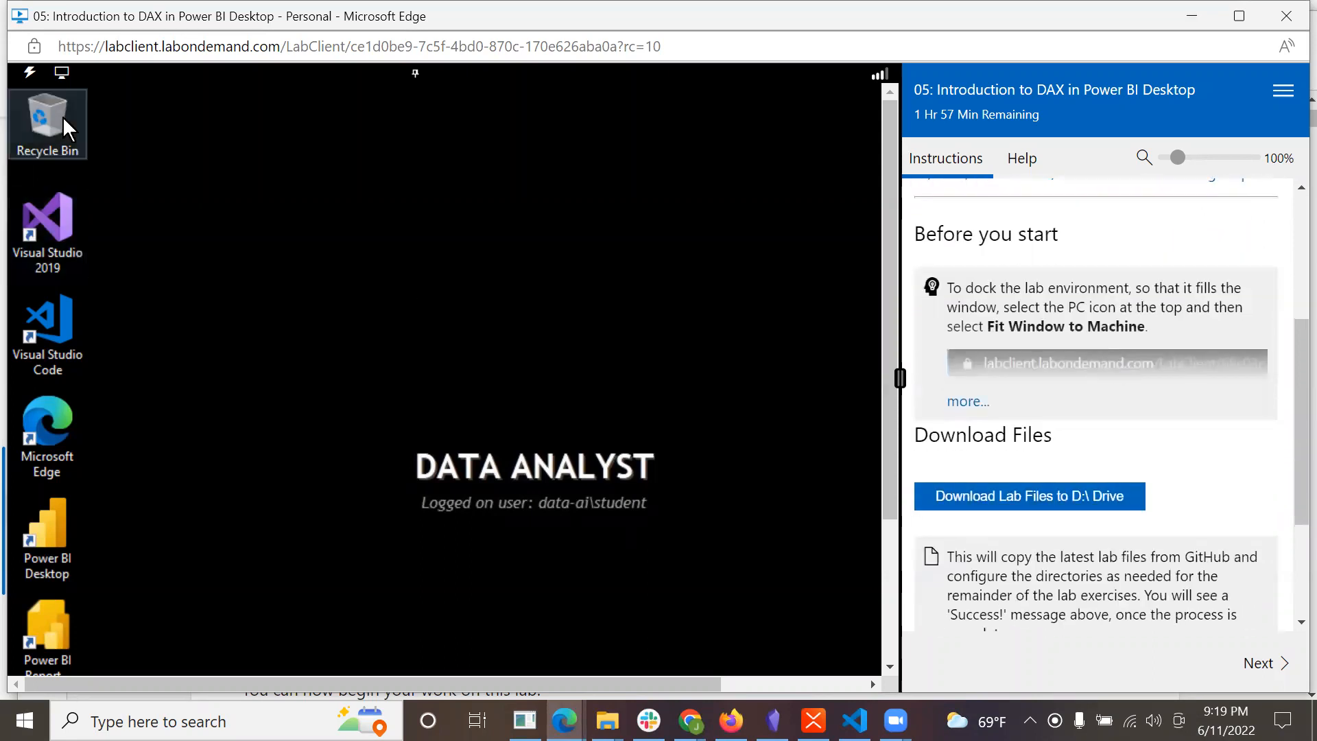
{"action": "left_click", "coordinate": [64, 74]}
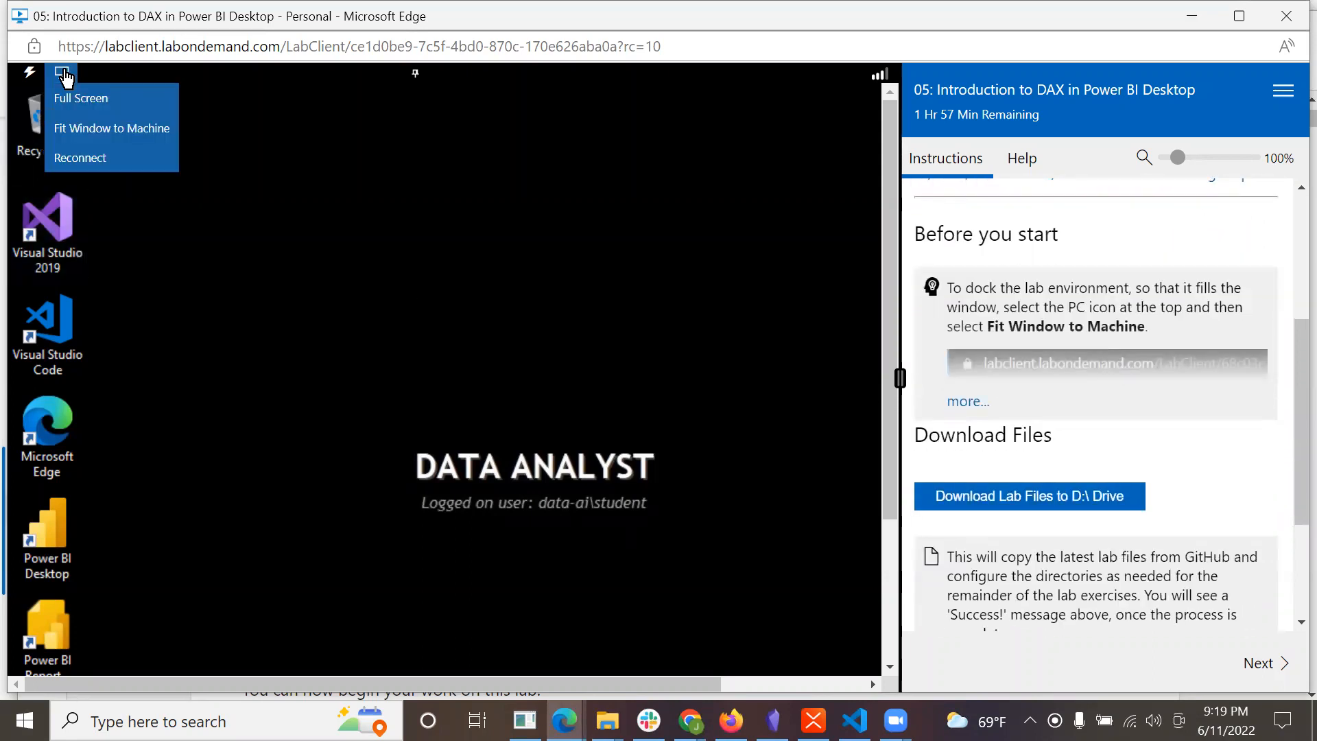
{"action": "left_click", "coordinate": [88, 130]}
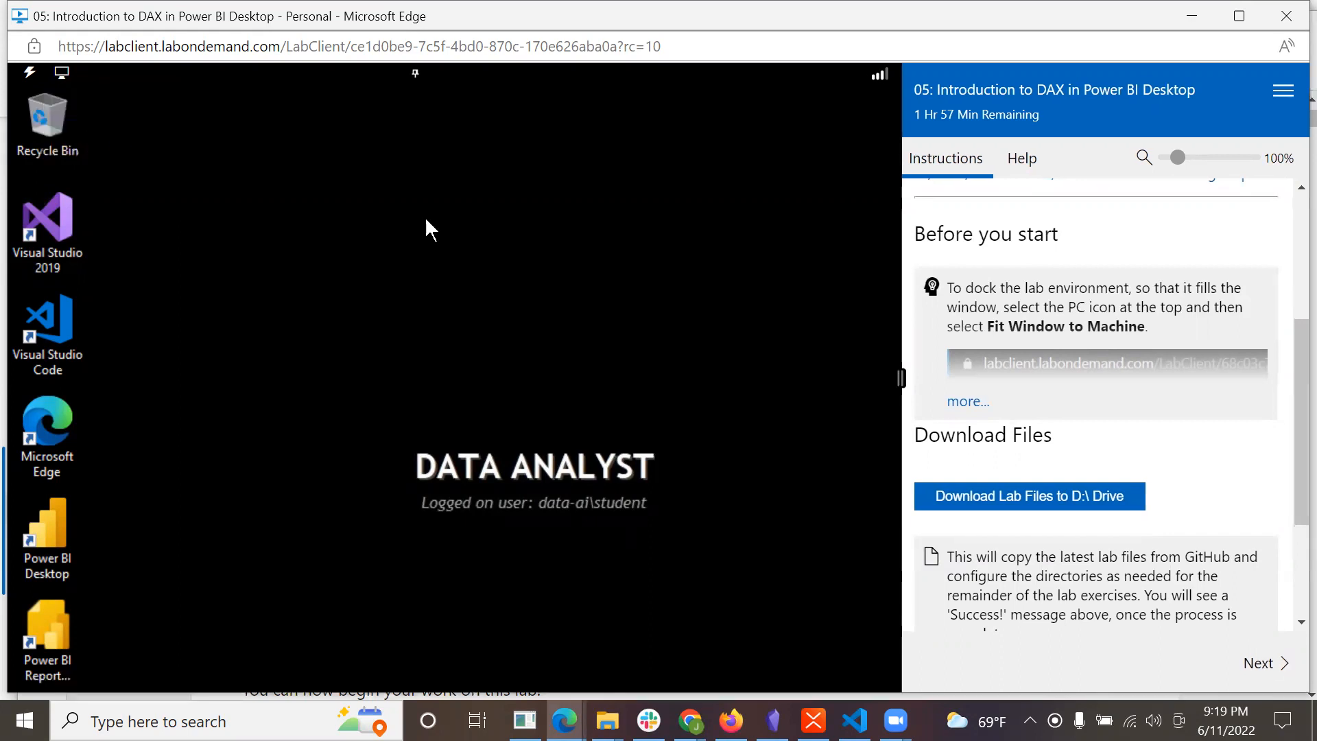
- Download the lab files to the D:\ drive and try to launch Power BI Desktop on the lab machine
{"action": "left_click", "coordinate": [981, 497]}
{"action": "scroll", "coordinate": [1166, 398], "scroll_direction": "down", "scroll_amount": 3}
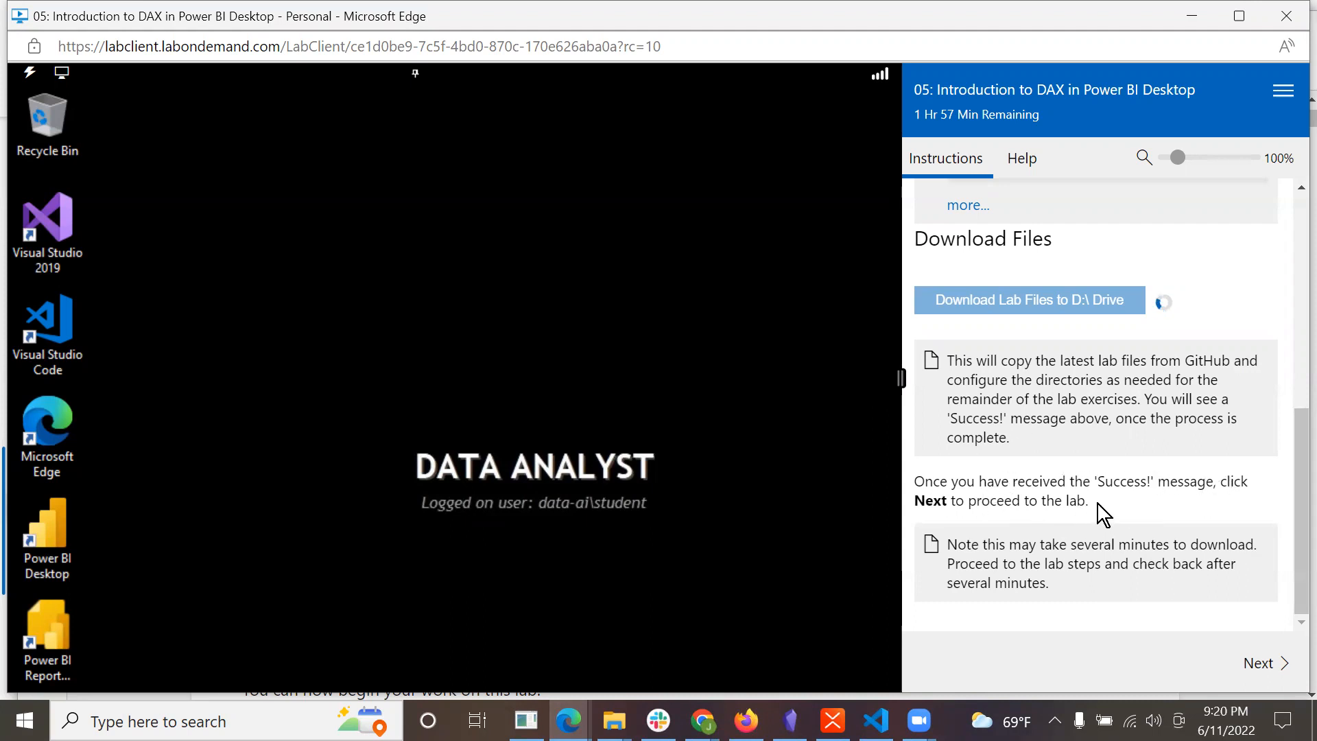
{"action": "double_click", "coordinate": [26, 541]}
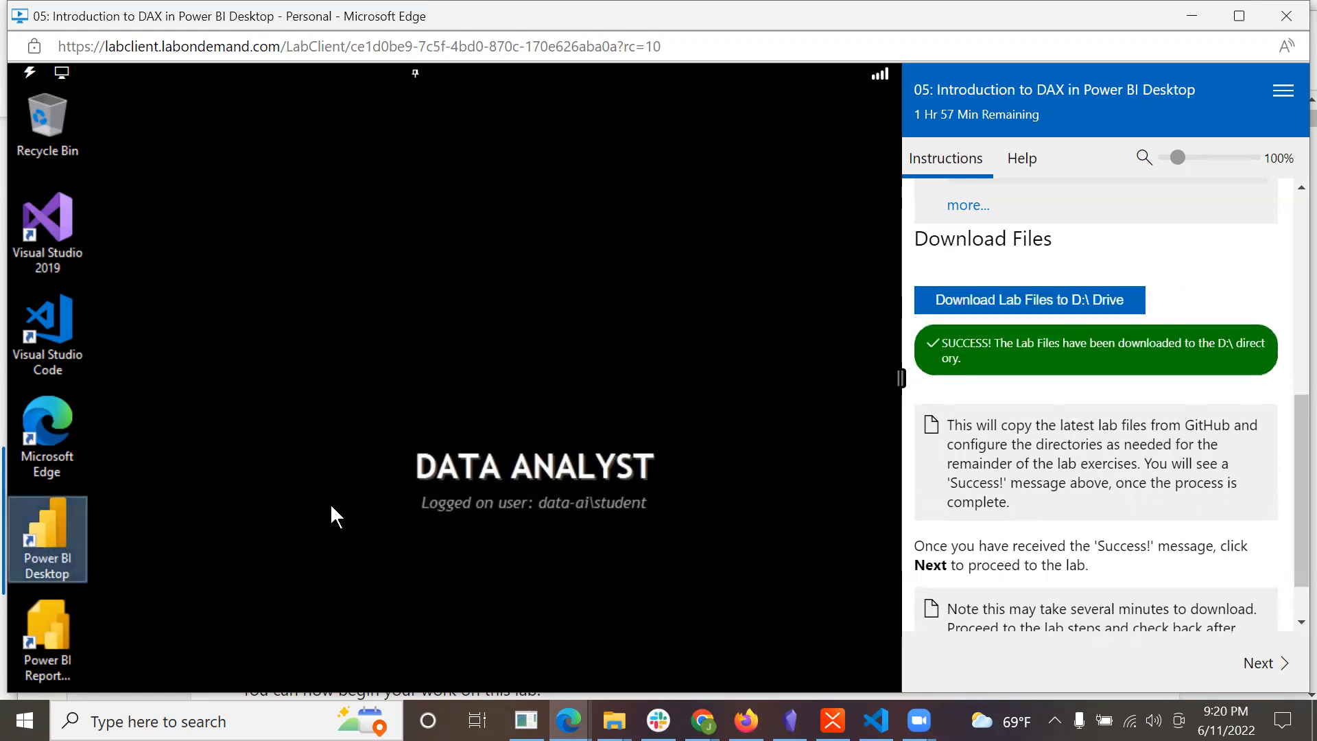
- Proceed to the lab instructions and read the introduction, lab story and the Get started task of Exercise 1
{"action": "left_click", "coordinate": [1267, 665]}
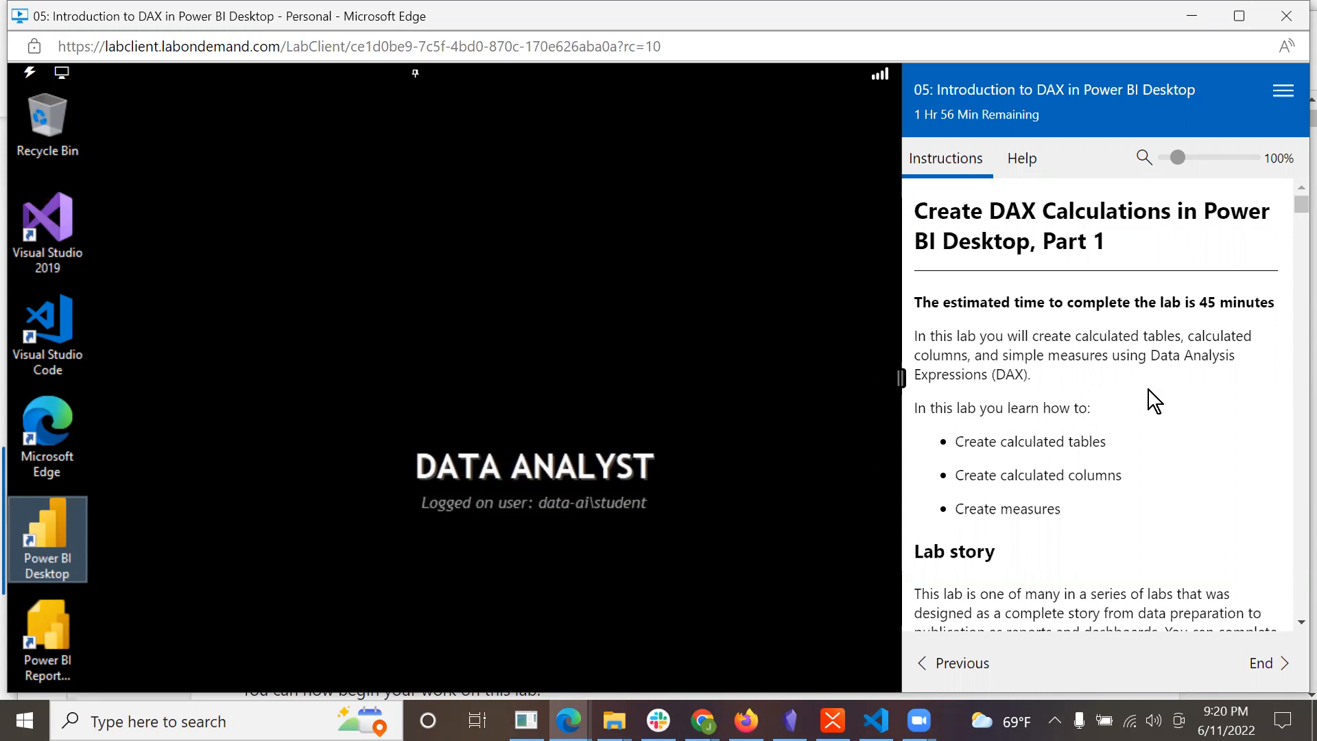
{"action": "scroll", "coordinate": [1155, 440], "scroll_direction": "down", "scroll_amount": 1}
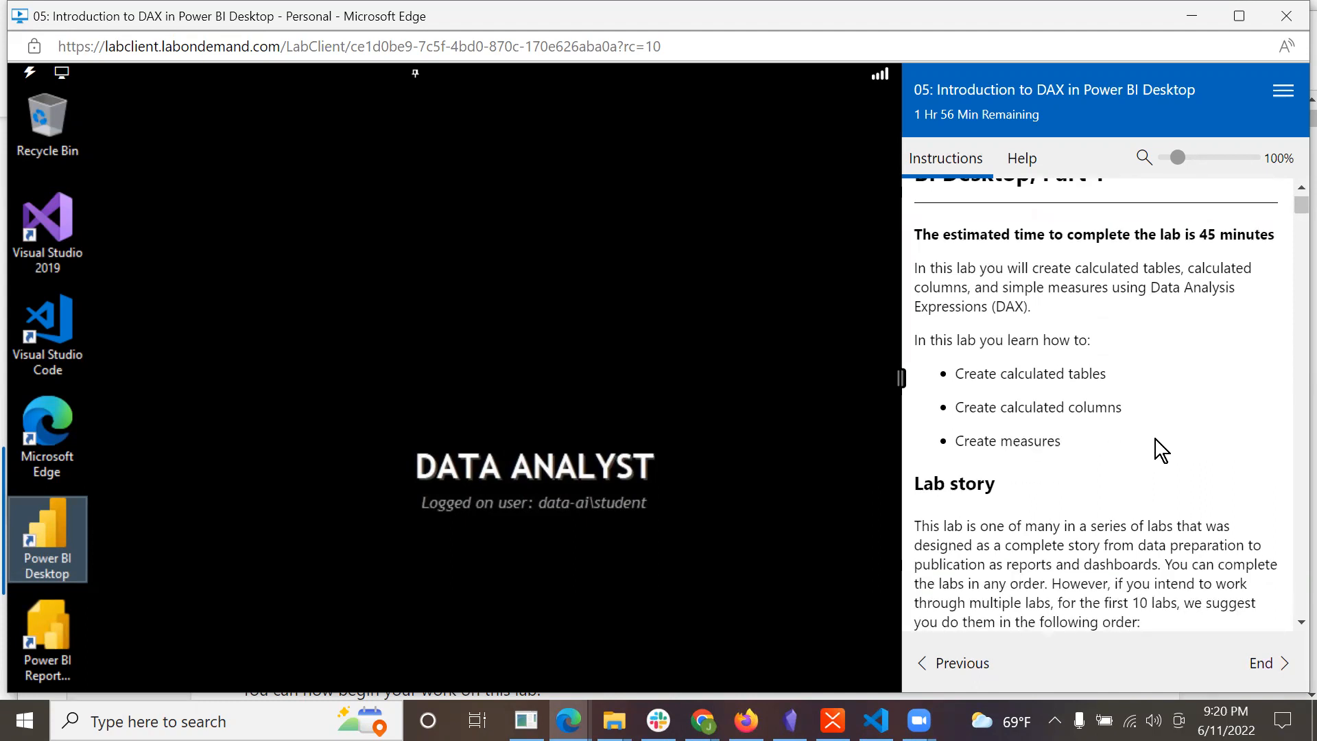
{"action": "scroll", "coordinate": [1155, 439], "scroll_direction": "down", "scroll_amount": 3}
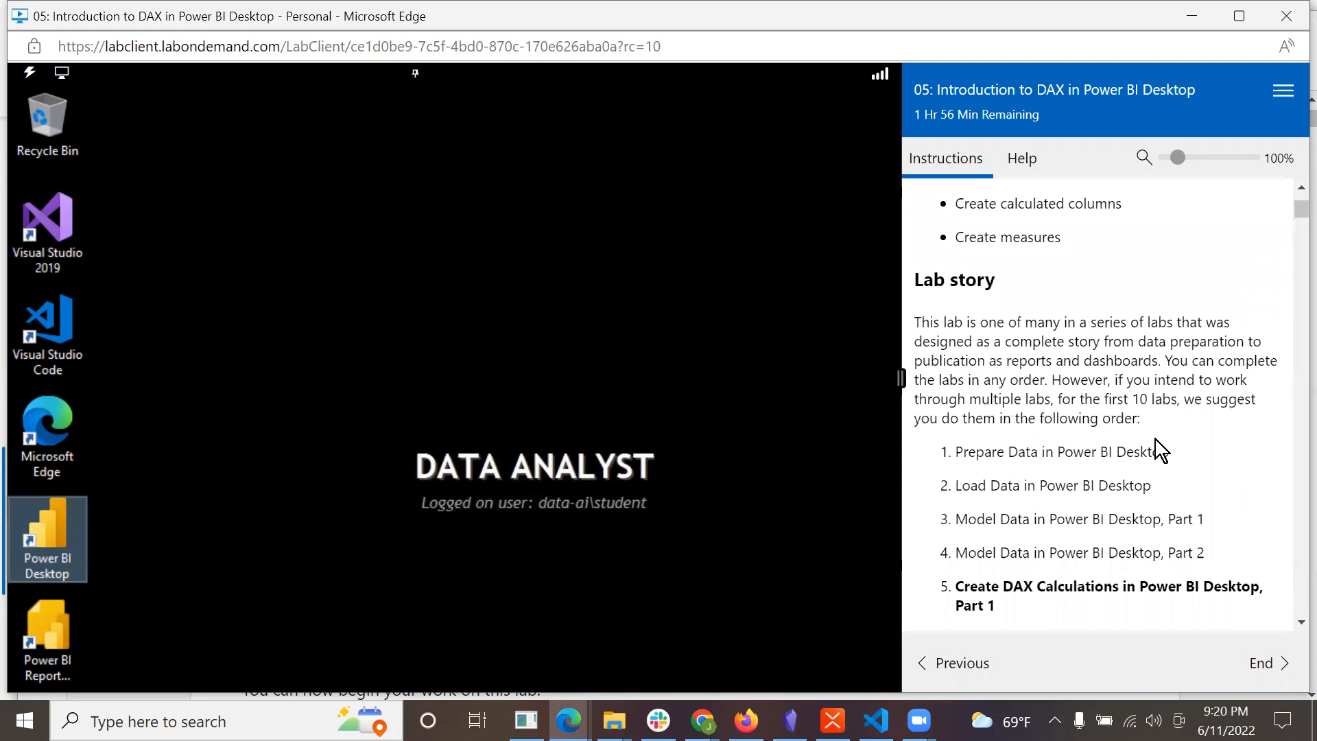
{"action": "scroll", "coordinate": [1154, 438], "scroll_direction": "down", "scroll_amount": 1}
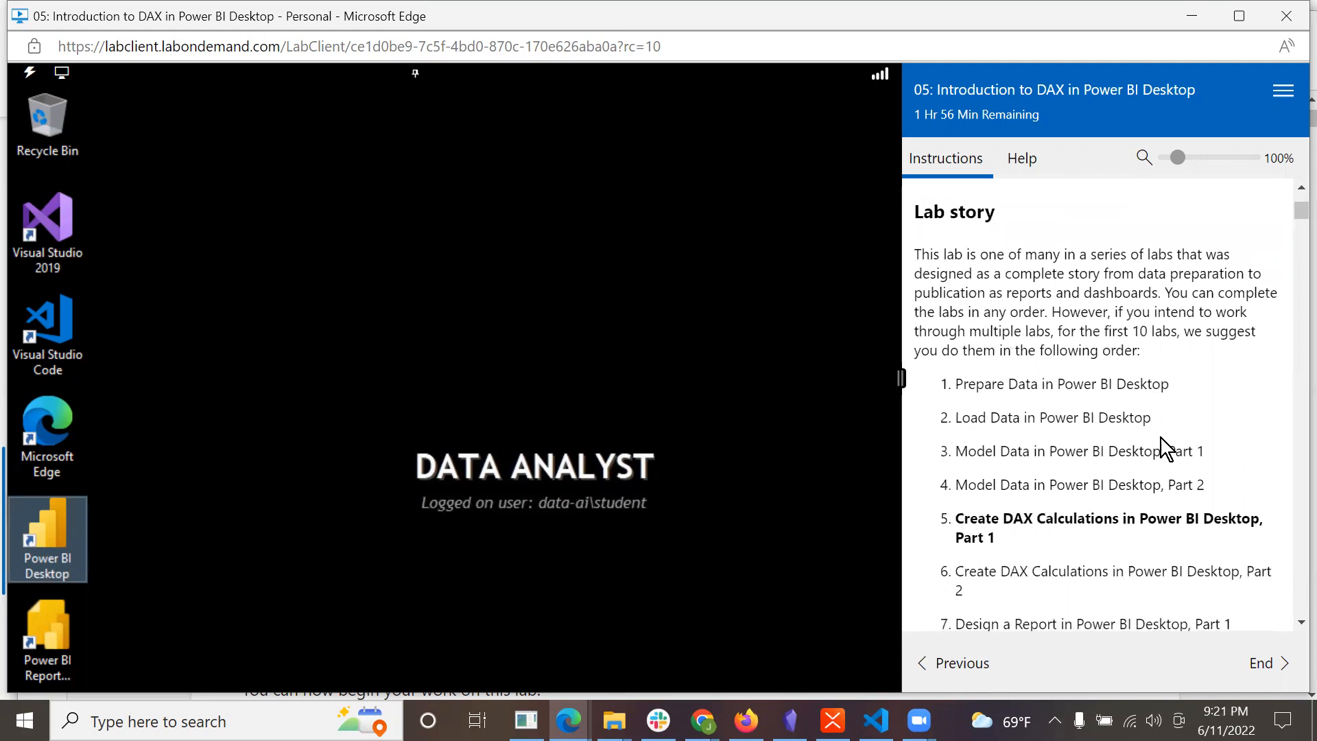
{"action": "scroll", "coordinate": [1203, 422], "scroll_direction": "down", "scroll_amount": 2}
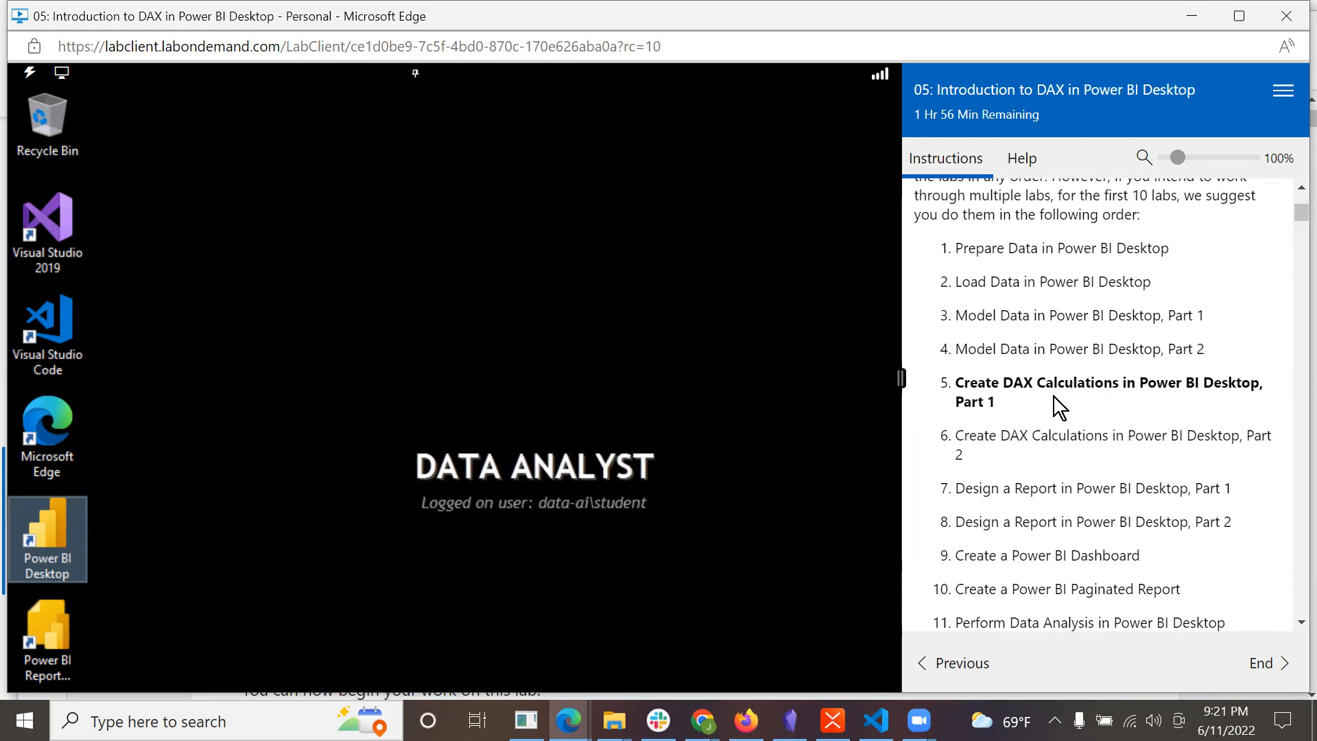
{"action": "scroll", "coordinate": [1086, 421], "scroll_direction": "down", "scroll_amount": 7}
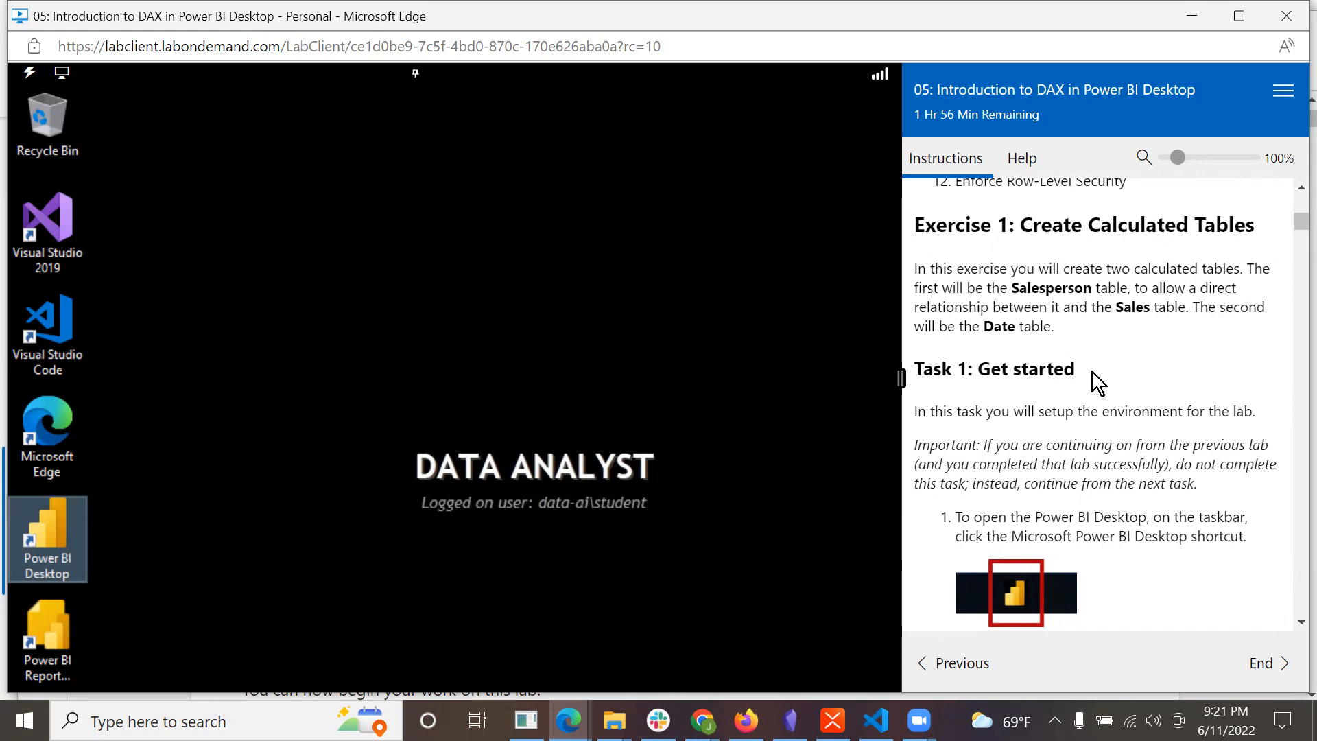
{"action": "scroll", "coordinate": [1100, 395], "scroll_direction": "down", "scroll_amount": 2}
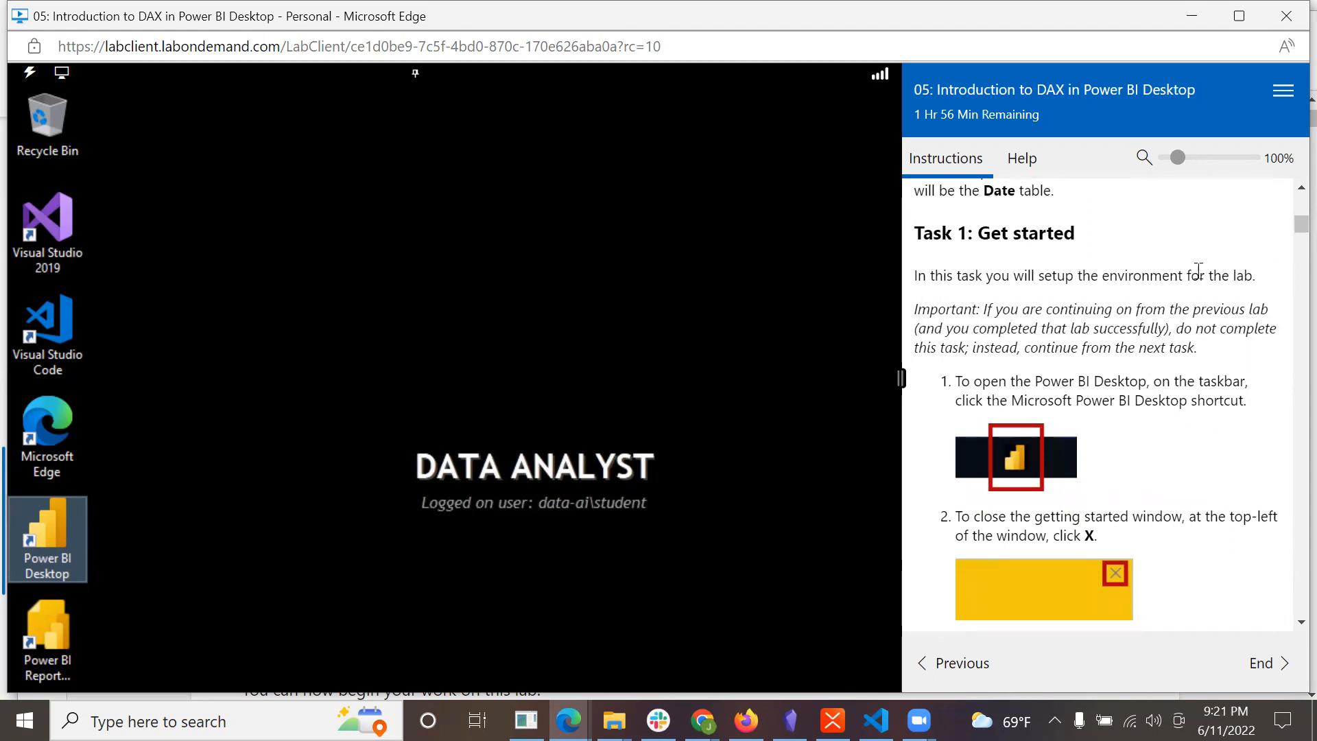
{"action": "scroll", "coordinate": [1190, 378], "scroll_direction": "down", "scroll_amount": 1}
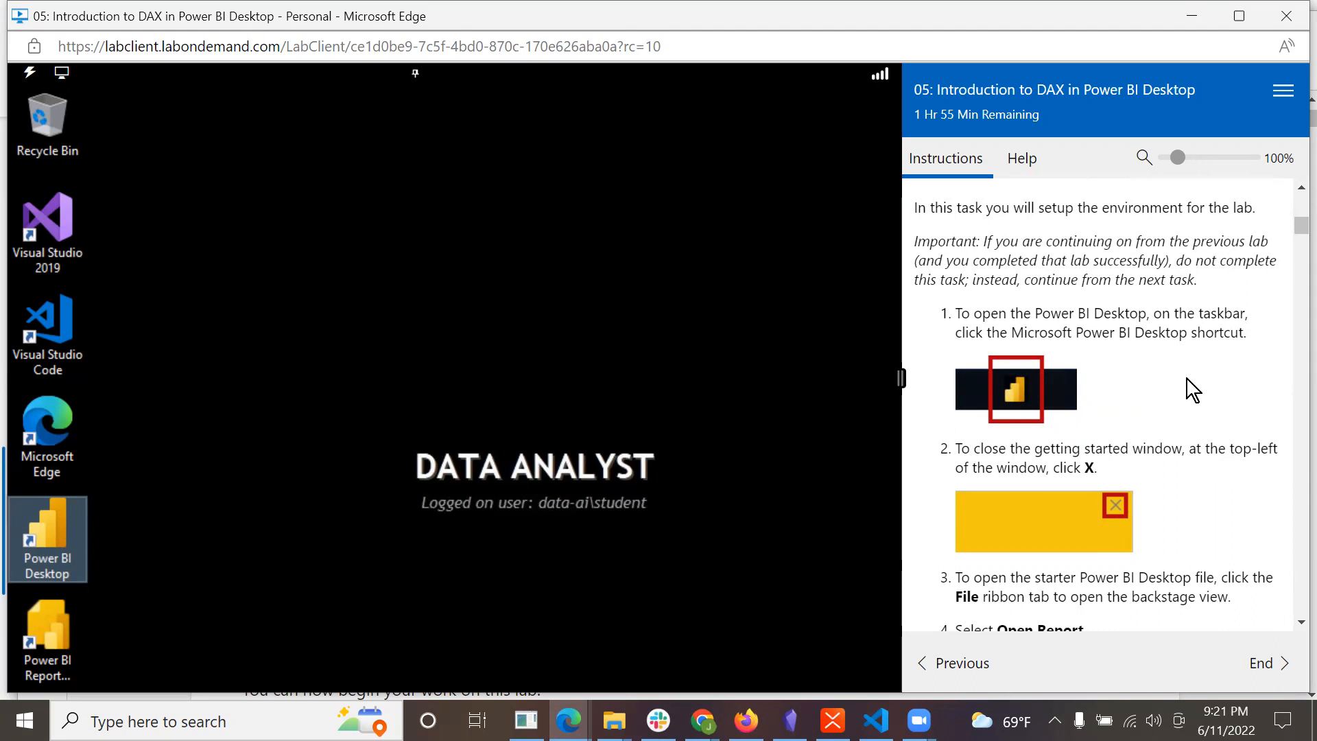
- Launch Power BI Desktop on the lab machine and dismiss its start screen and the email sign-in prompt
{"action": "double_click", "coordinate": [27, 536]}
{"action": "scroll", "coordinate": [1264, 438], "scroll_direction": "down", "scroll_amount": 2}
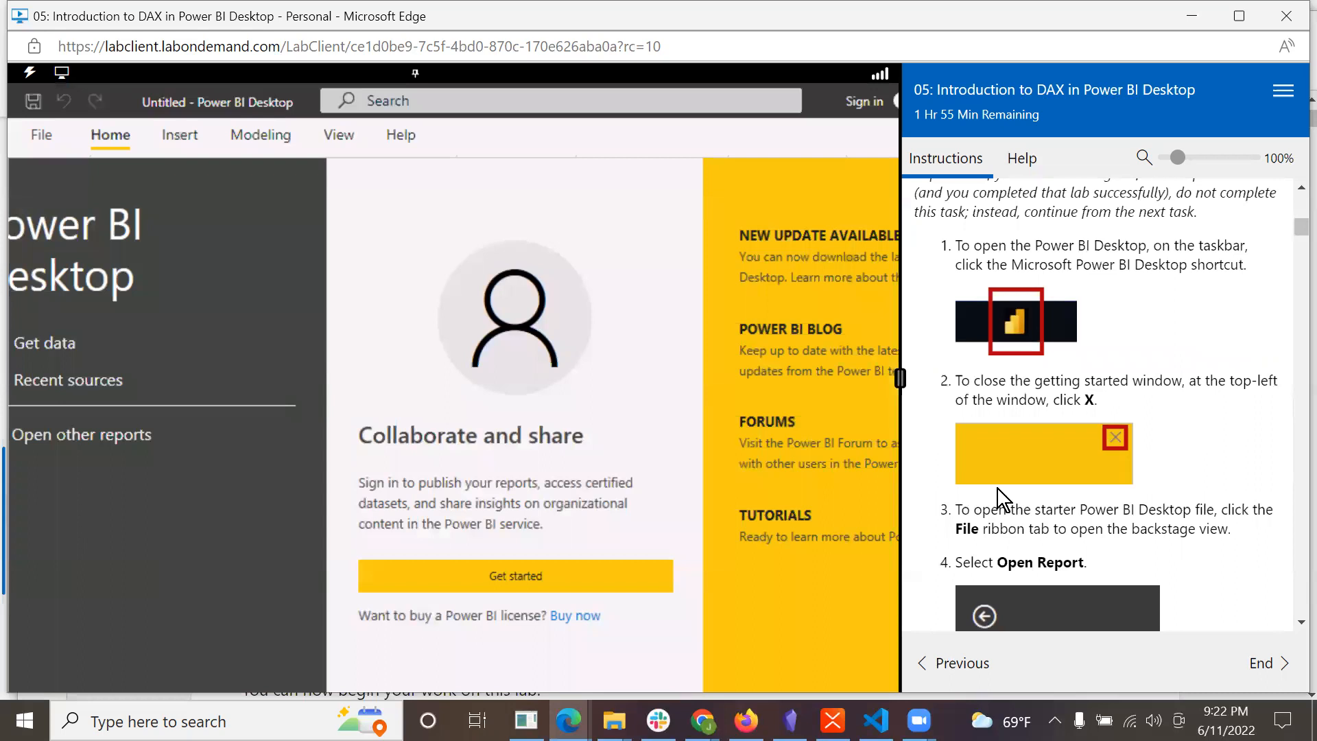
{"action": "left_click", "coordinate": [388, 567]}
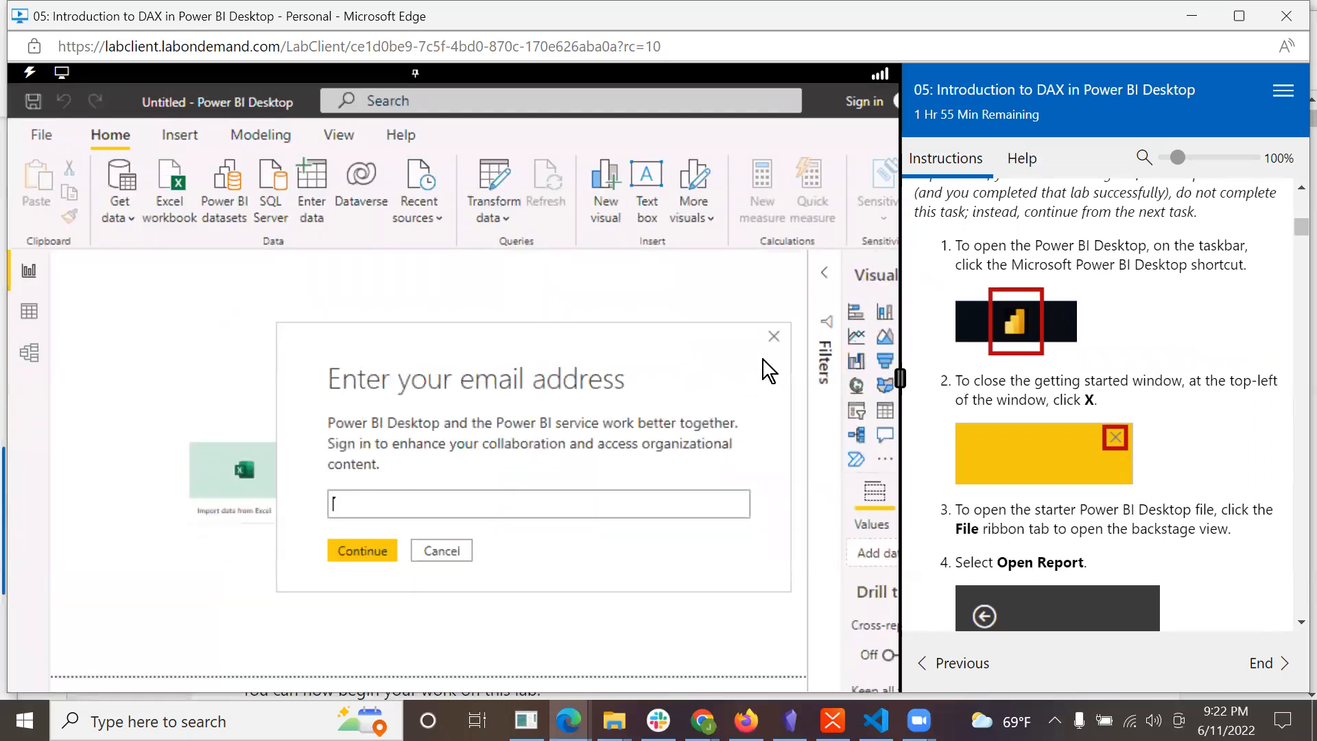
{"action": "left_click", "coordinate": [773, 336]}
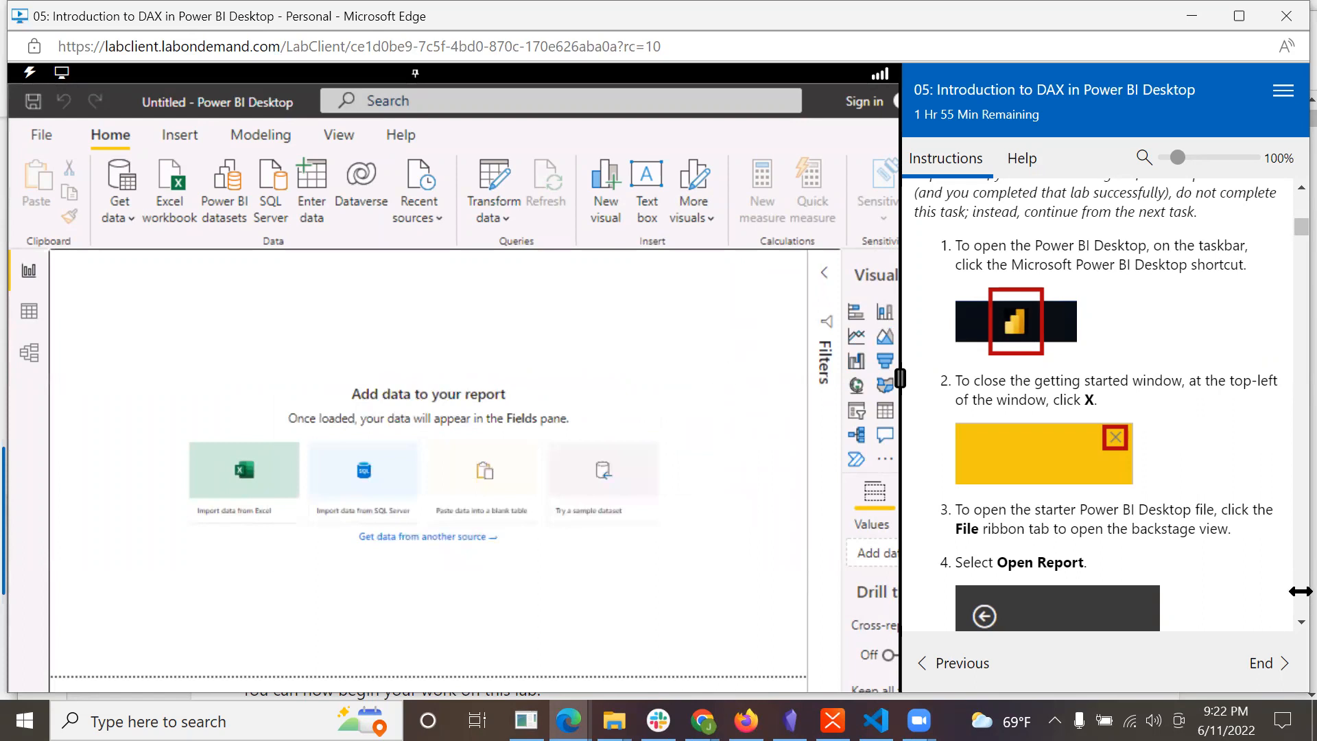
- Follow the lab instructions to start browsing for an existing report to open
{"action": "scroll", "coordinate": [1226, 509], "scroll_direction": "down", "scroll_amount": 2}
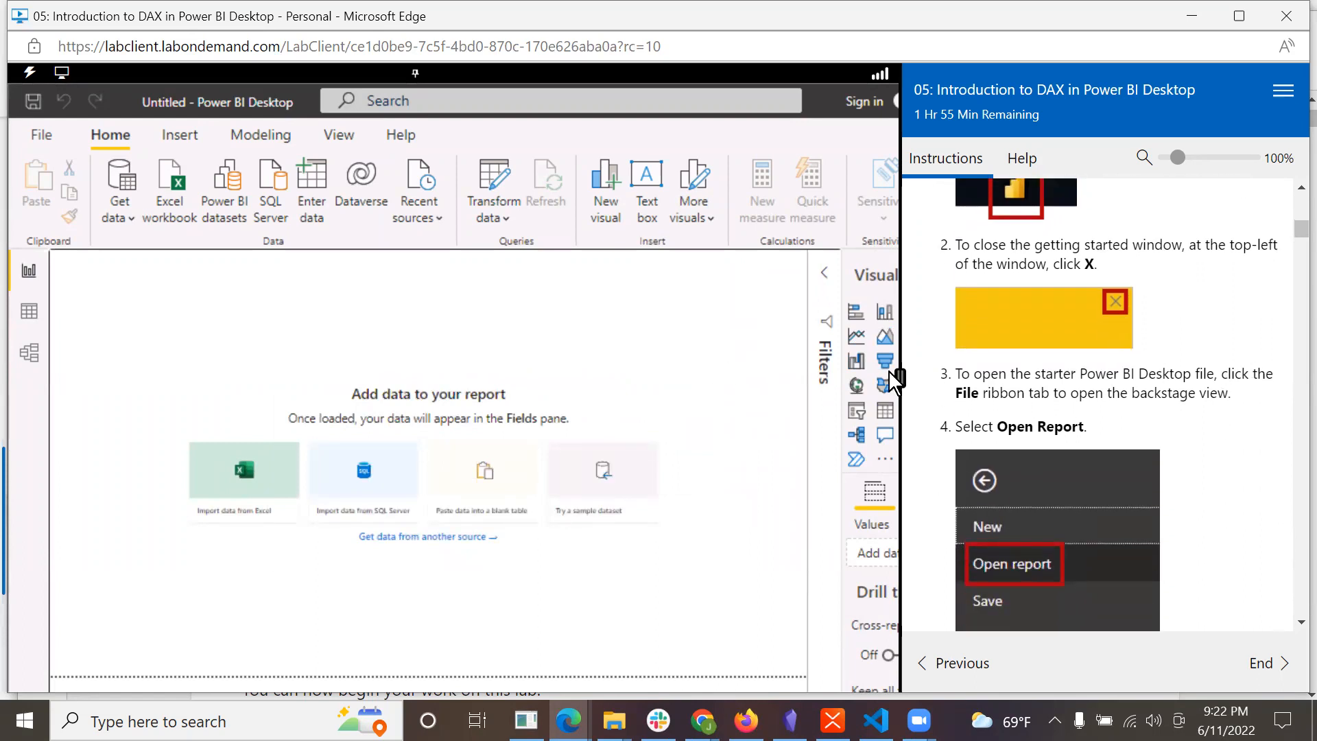
{"action": "scroll", "coordinate": [1202, 455], "scroll_direction": "down", "scroll_amount": 2}
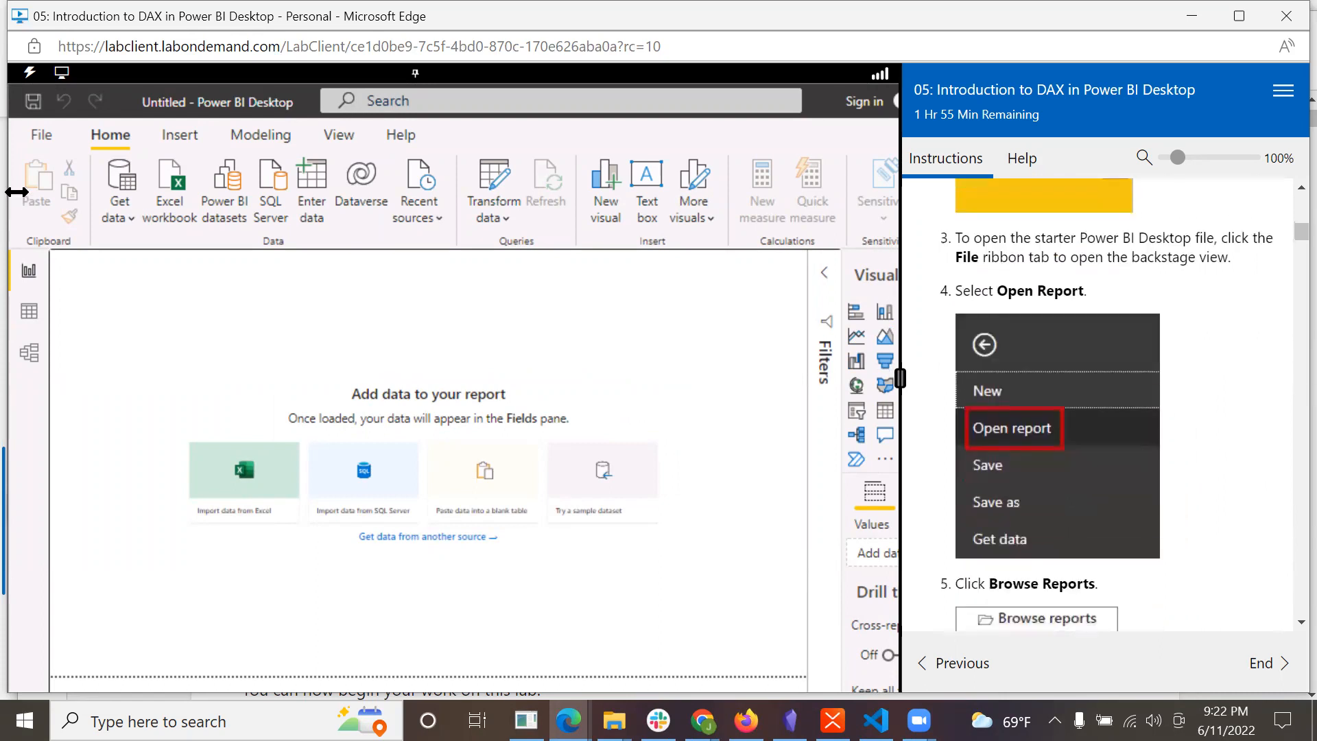
{"action": "left_click", "coordinate": [40, 133]}
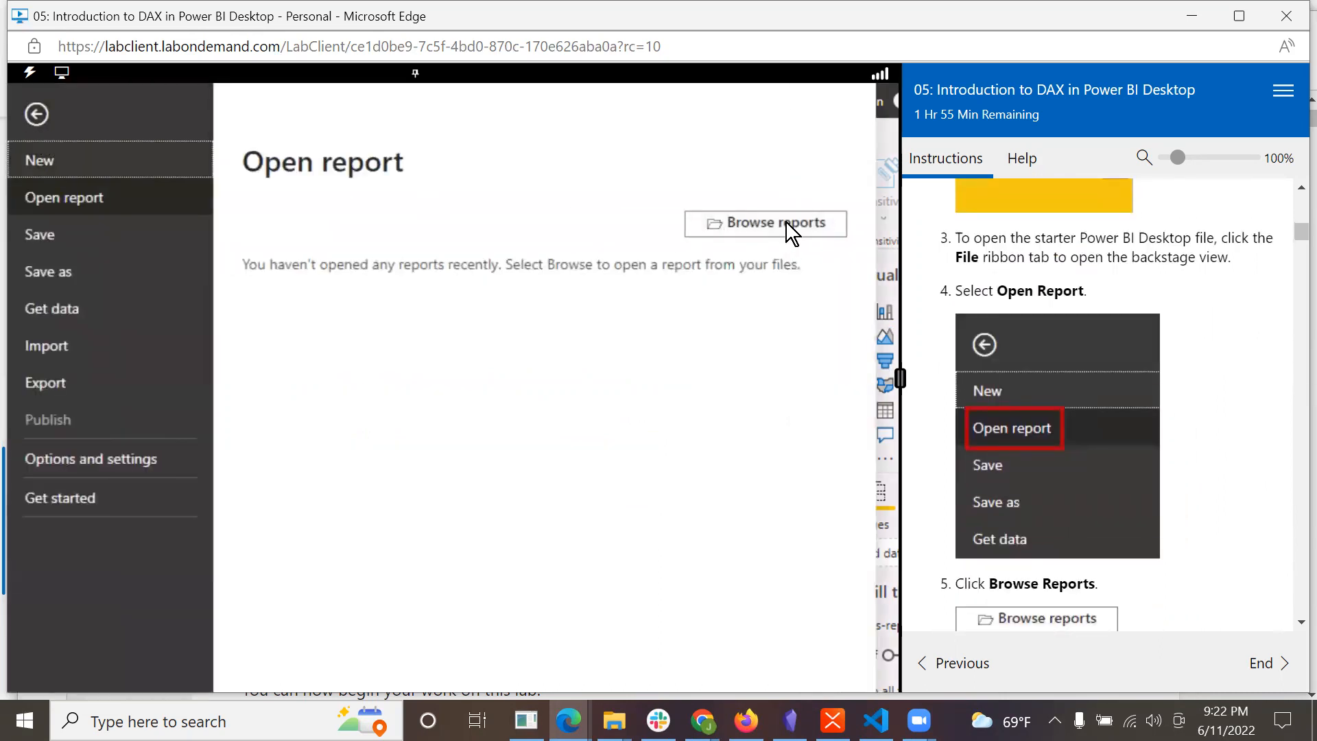
{"action": "left_click", "coordinate": [784, 218]}
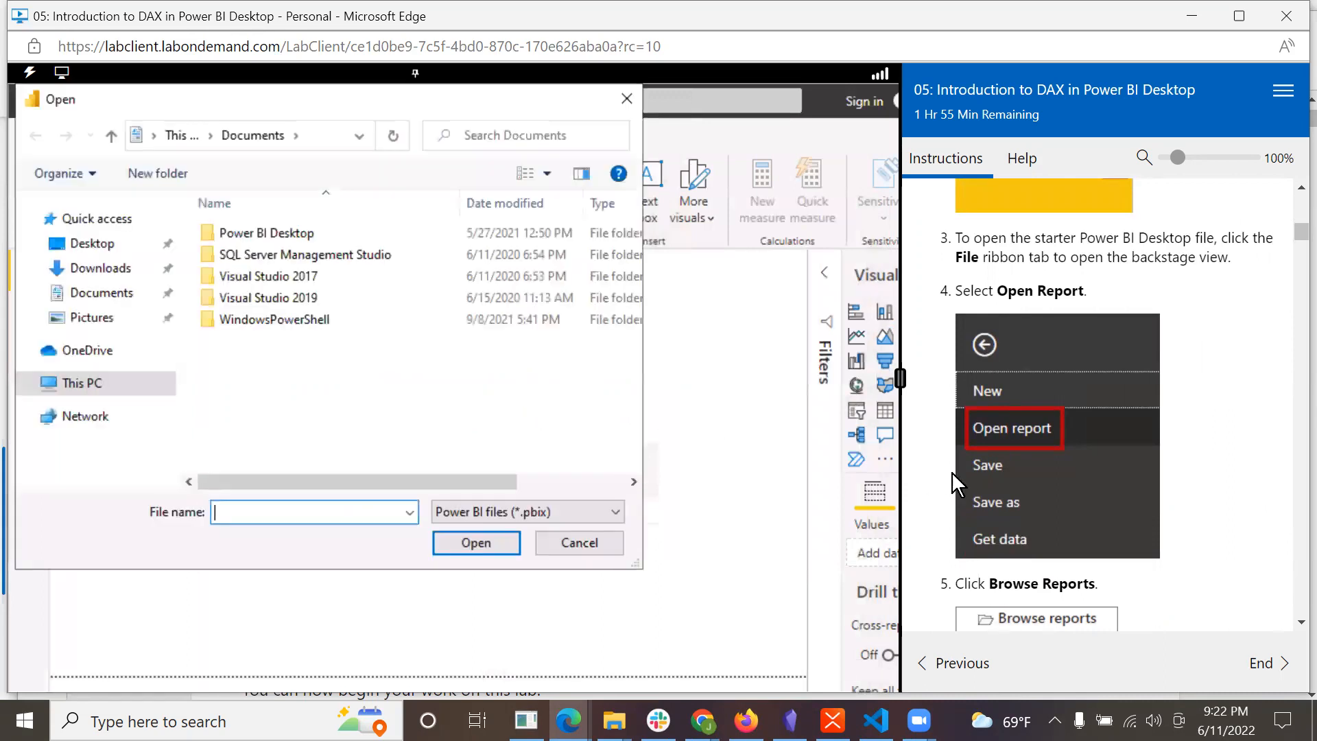
- Open Sales Analysis.pbix from the D:\DA100\Labs\05-create-dax-calculations-in-power-bi-desktop\Starter folder
{"action": "scroll", "coordinate": [1161, 467], "scroll_direction": "down", "scroll_amount": 2}
{"action": "scroll", "coordinate": [1160, 468], "scroll_direction": "down", "scroll_amount": 3}
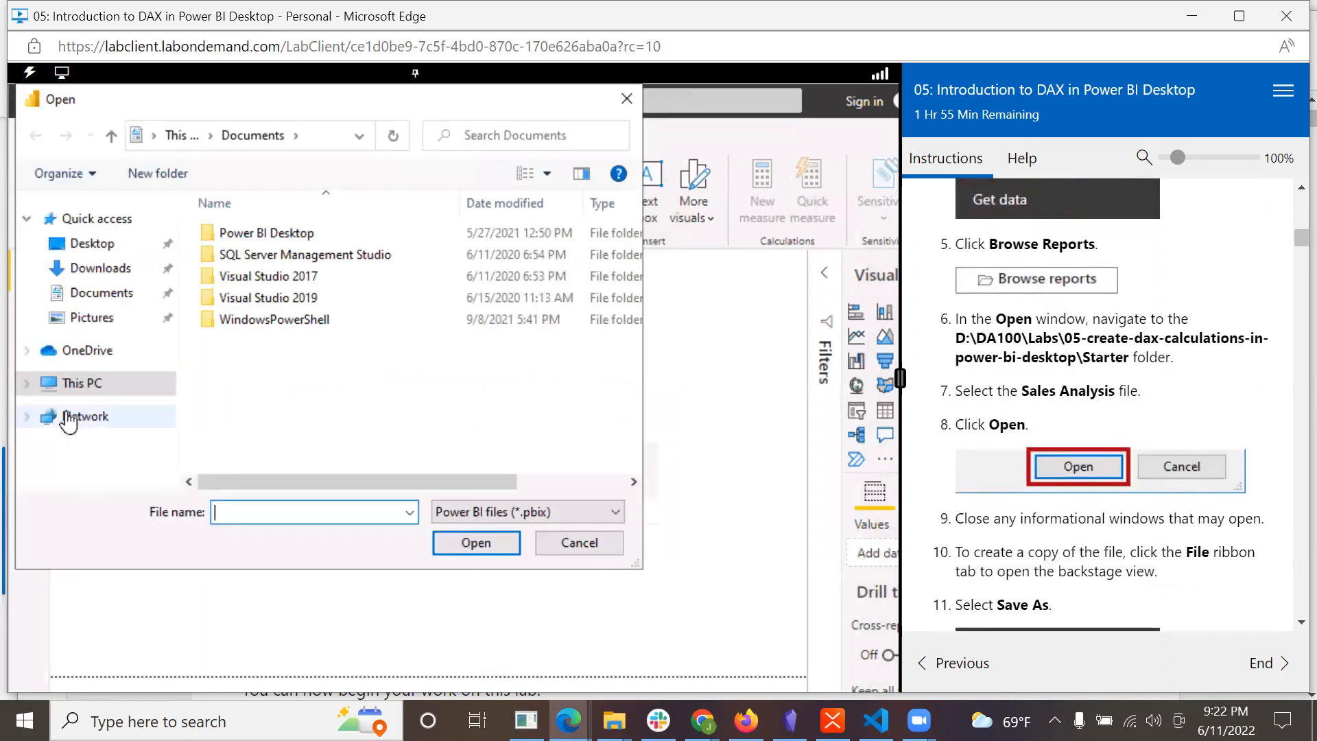
{"action": "left_click", "coordinate": [27, 378]}
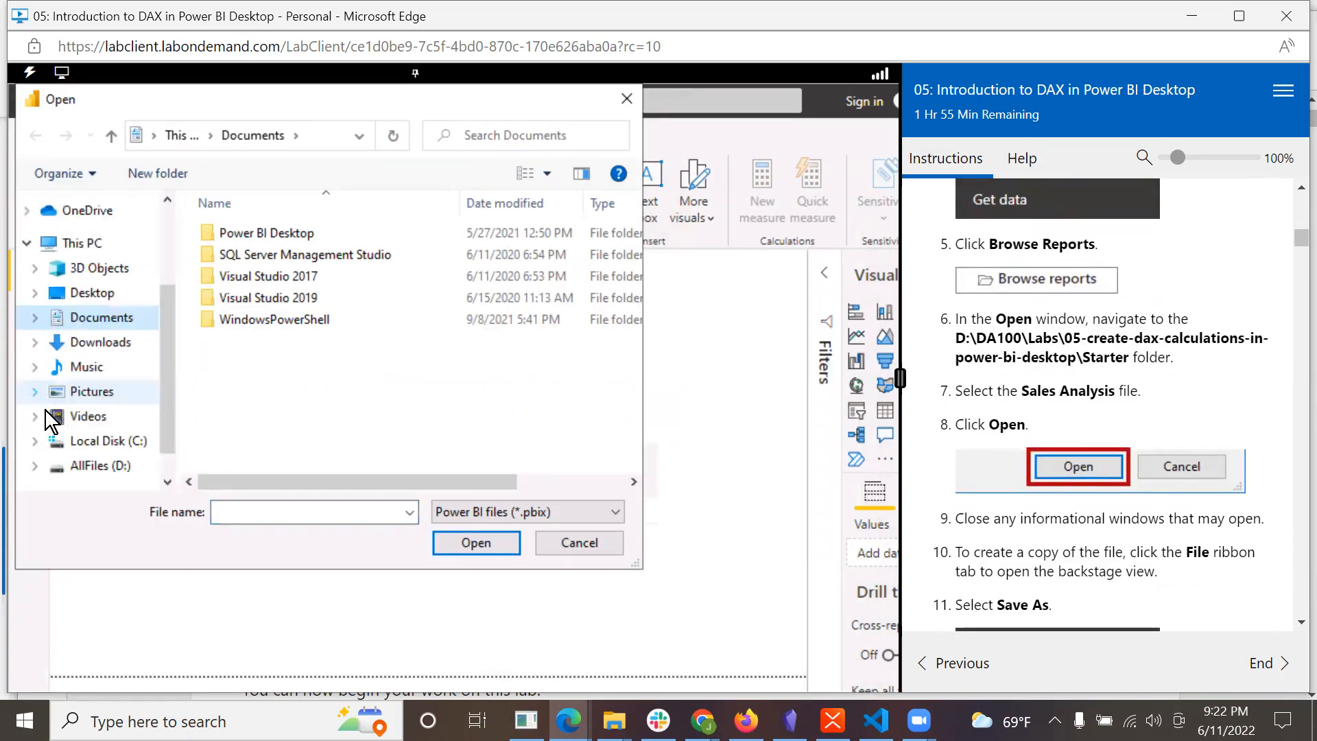
{"action": "left_click", "coordinate": [33, 469]}
{"action": "left_click", "coordinate": [92, 456]}
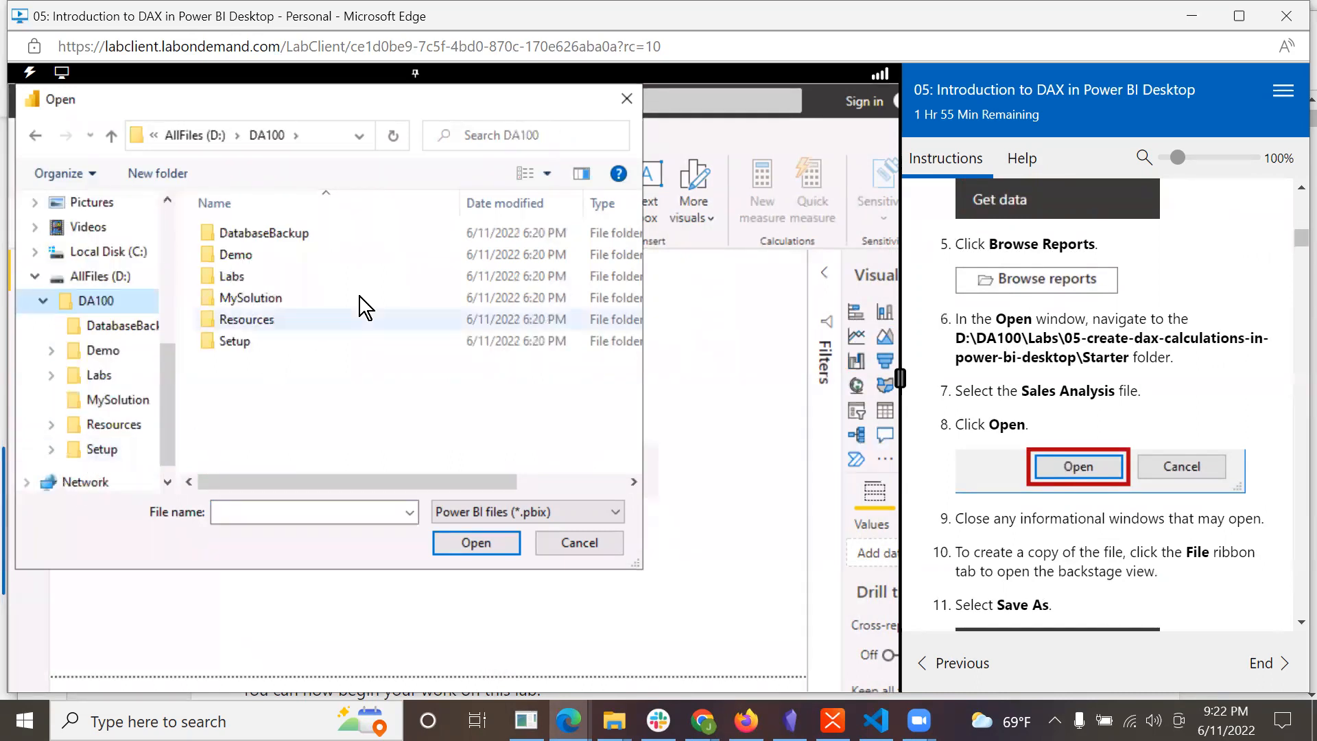
{"action": "double_click", "coordinate": [246, 273]}
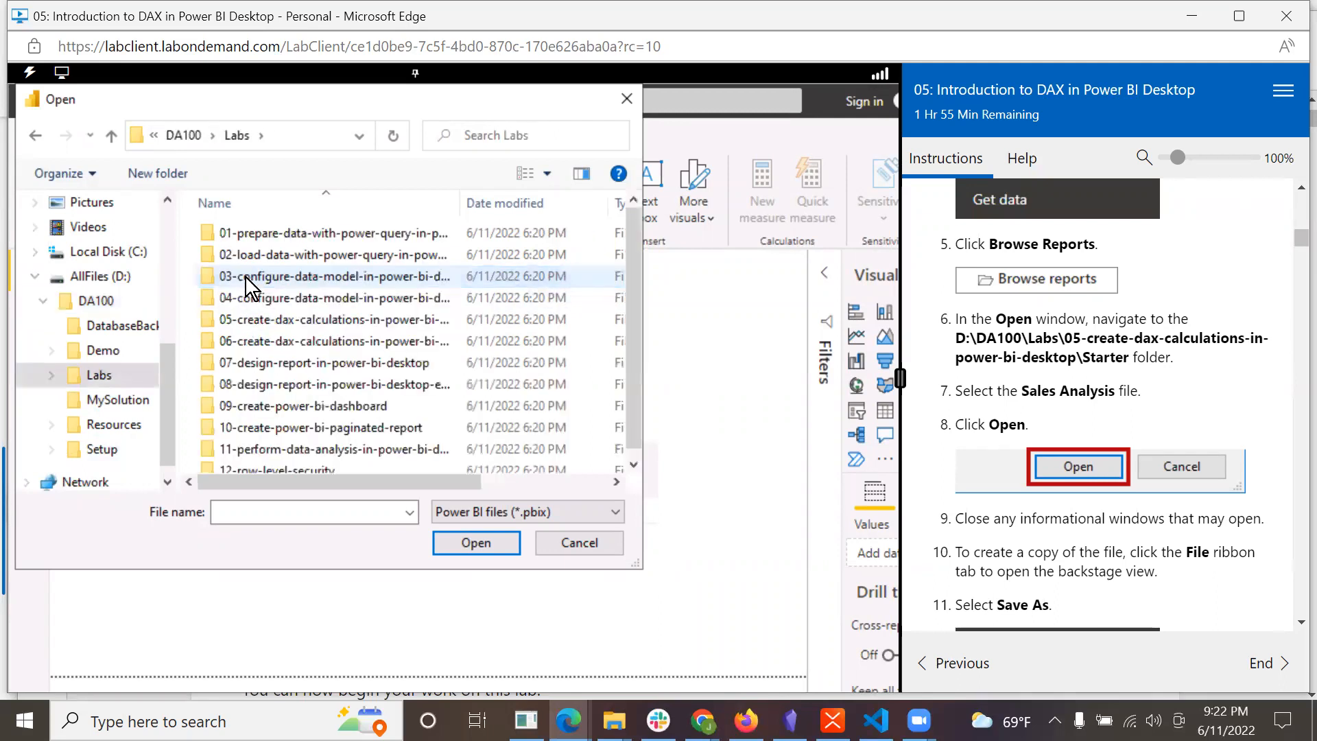
{"action": "double_click", "coordinate": [228, 322]}
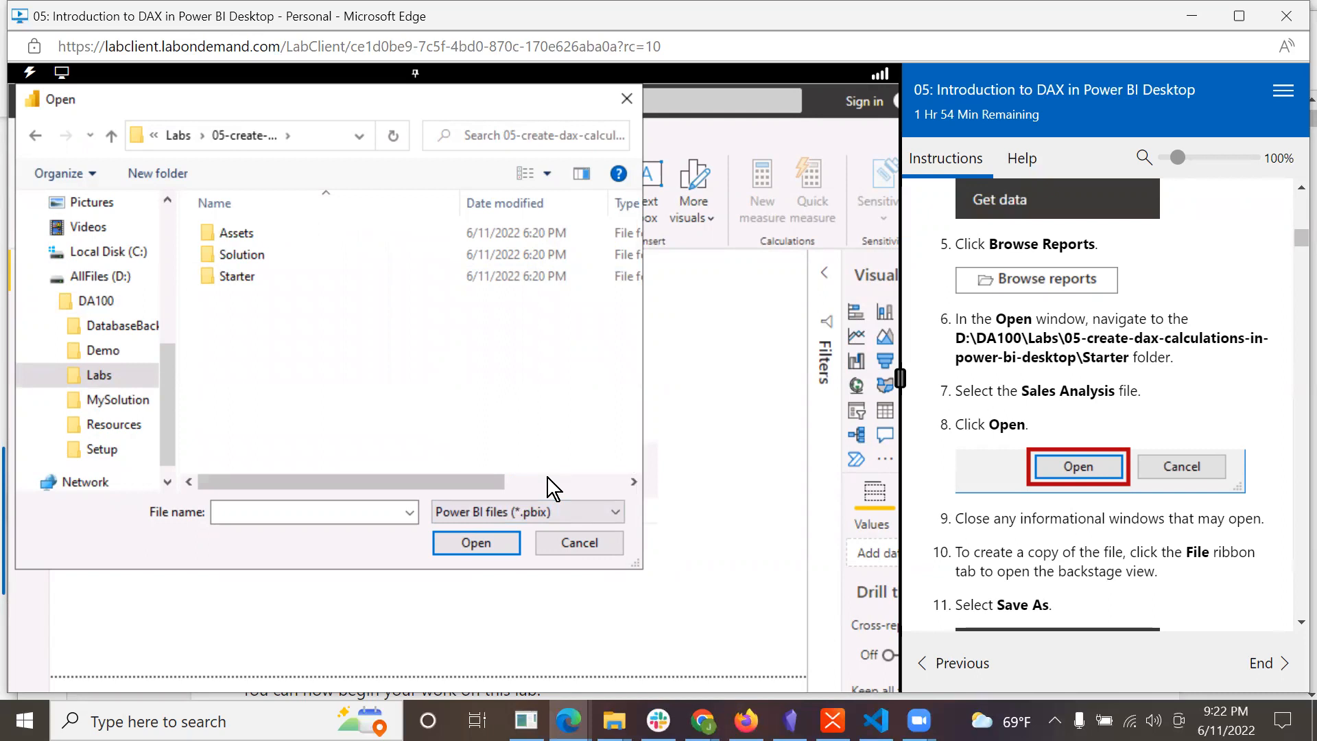
{"action": "double_click", "coordinate": [232, 274]}
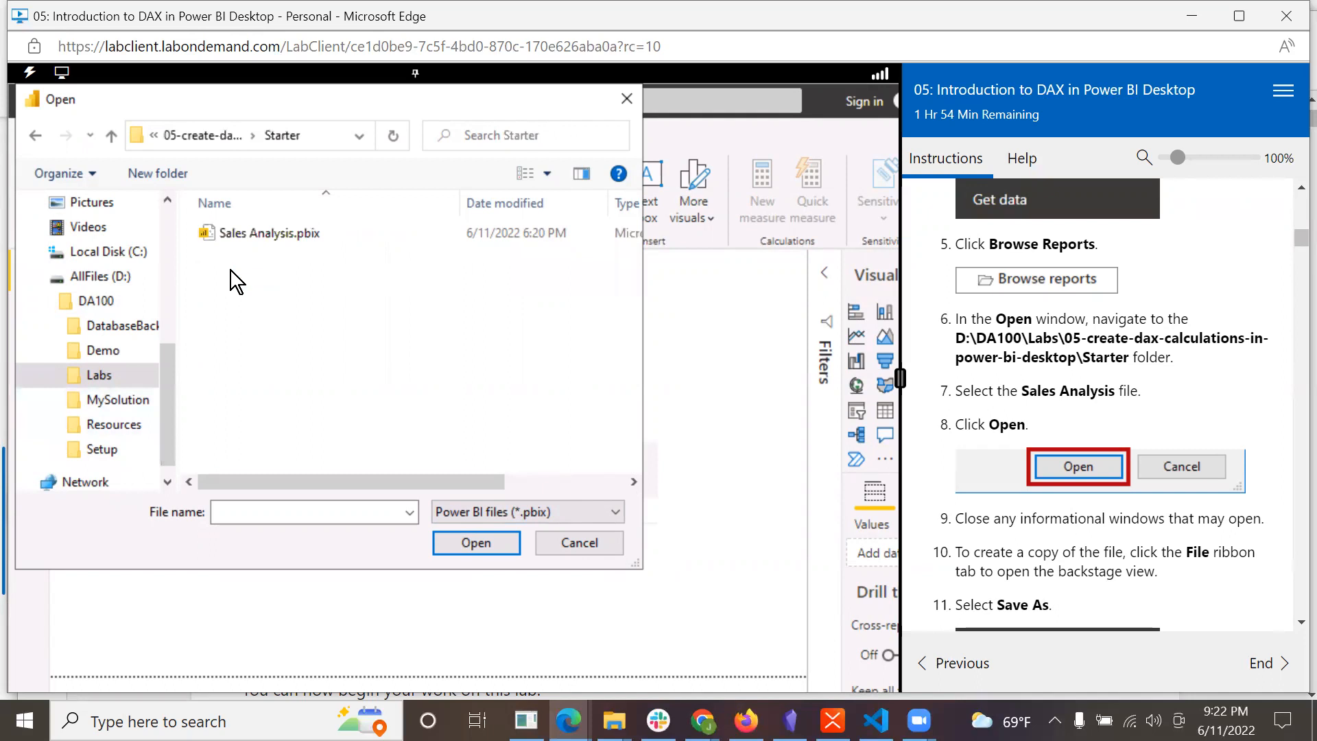
{"action": "left_click", "coordinate": [266, 233]}
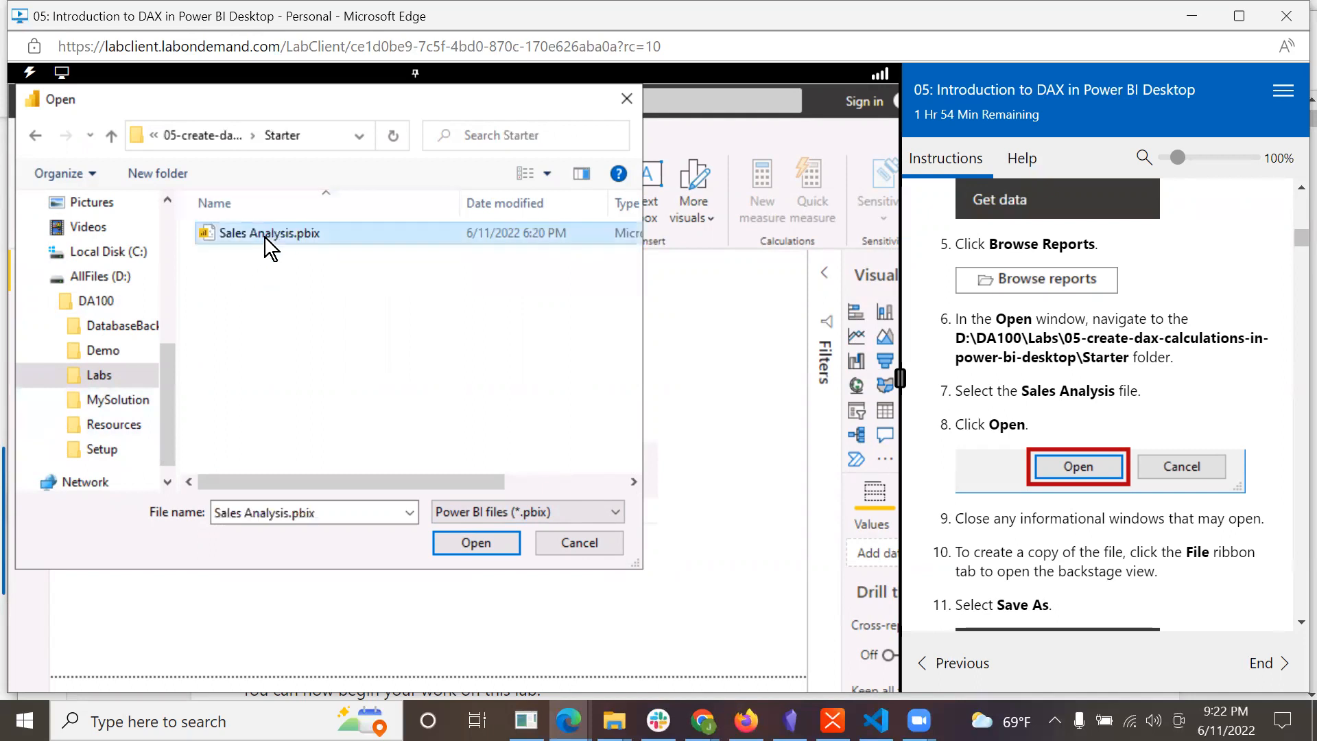
{"action": "left_click", "coordinate": [476, 543]}
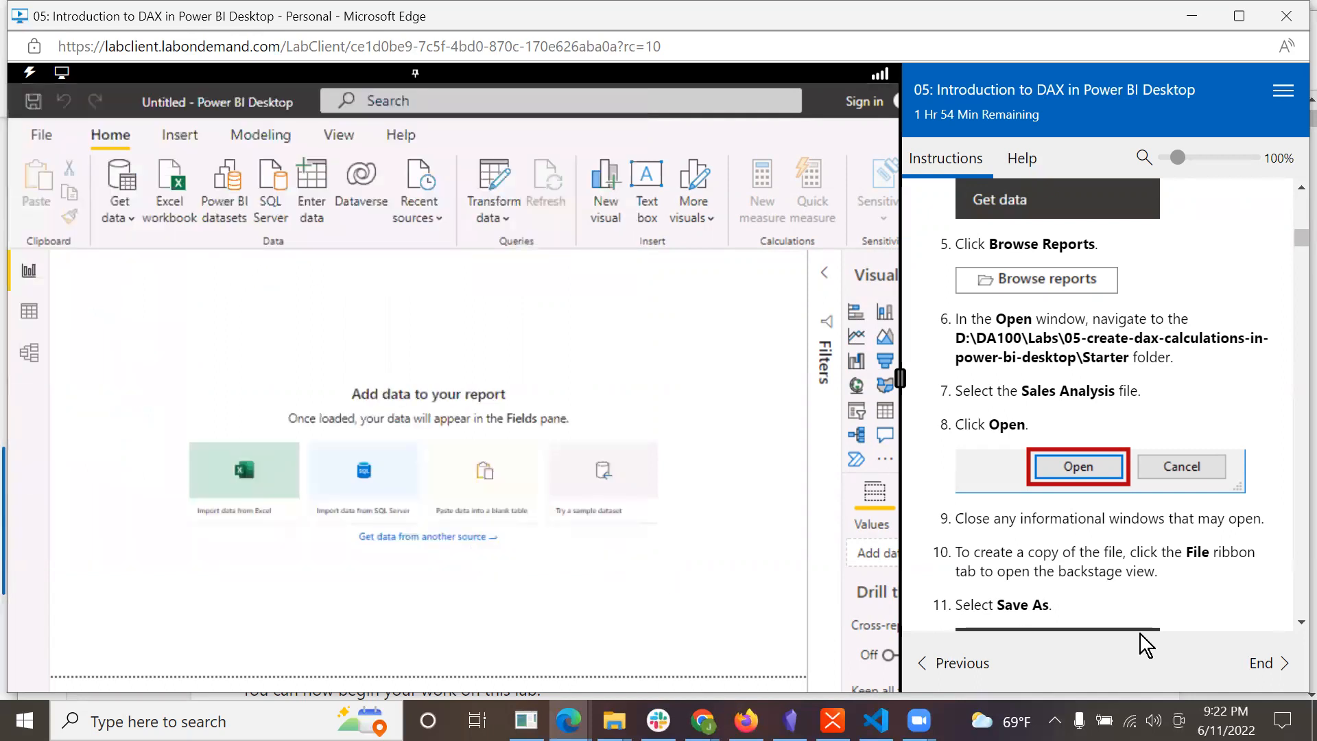
- Save a copy of the report as Sales Analysis.pbix in the D:\DA100\MySolution folder
{"action": "scroll", "coordinate": [1158, 545], "scroll_direction": "down", "scroll_amount": 2}
{"action": "scroll", "coordinate": [1166, 491], "scroll_direction": "down", "scroll_amount": 1}
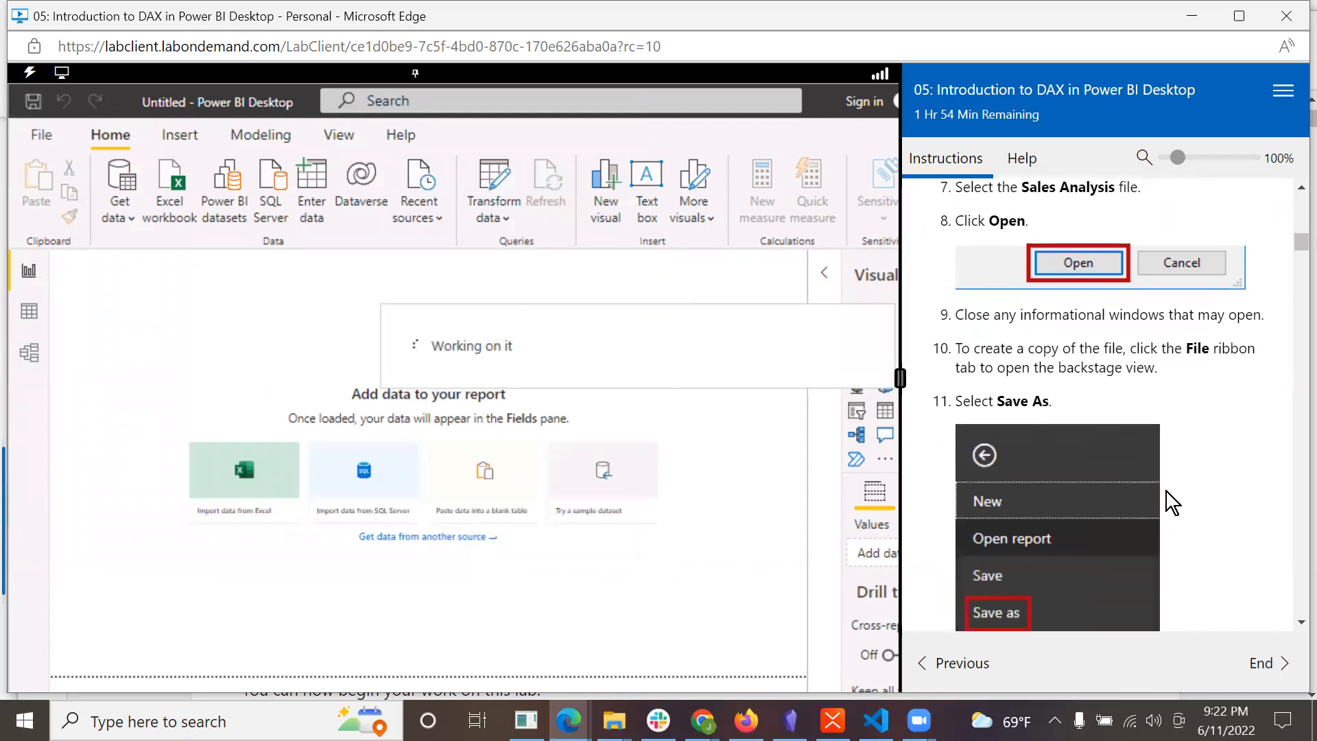
{"action": "scroll", "coordinate": [1198, 494], "scroll_direction": "down", "scroll_amount": 1}
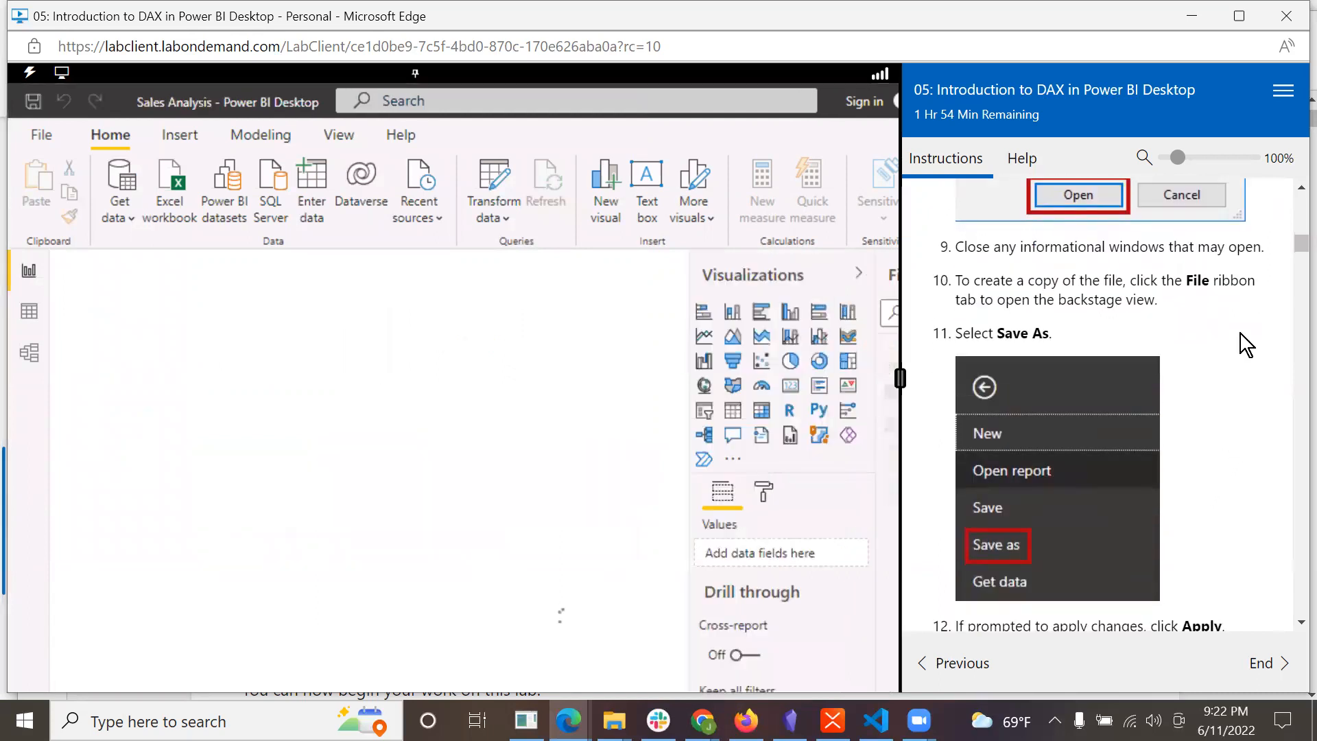
{"action": "scroll", "coordinate": [1246, 334], "scroll_direction": "down", "scroll_amount": 1}
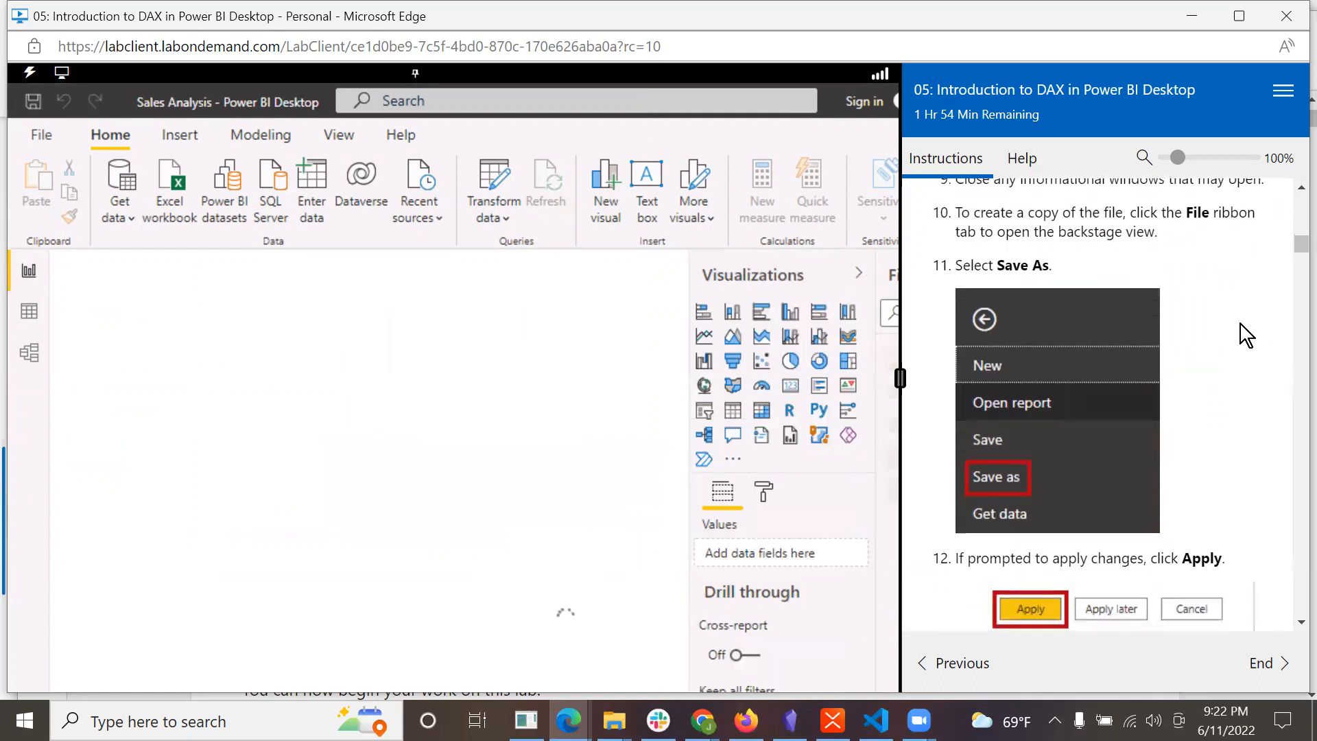
{"action": "left_click", "coordinate": [41, 137]}
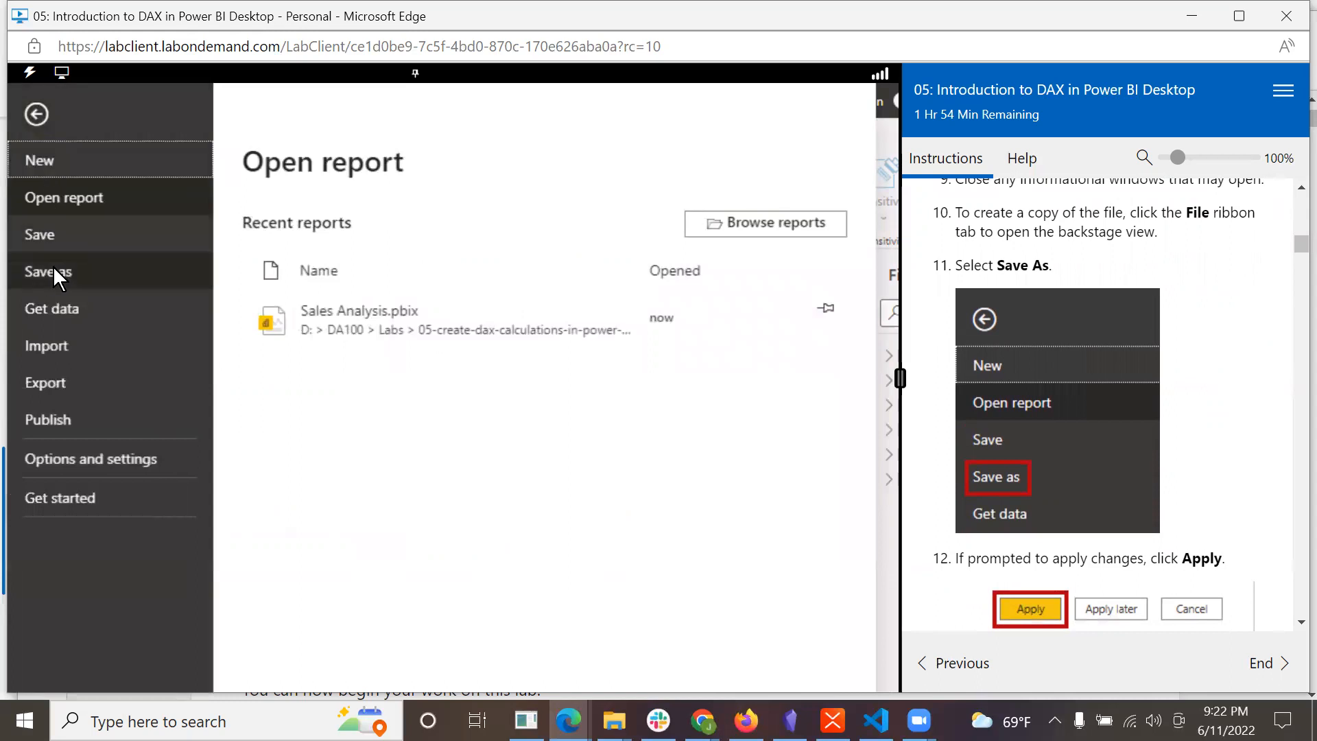
{"action": "left_click", "coordinate": [54, 269]}
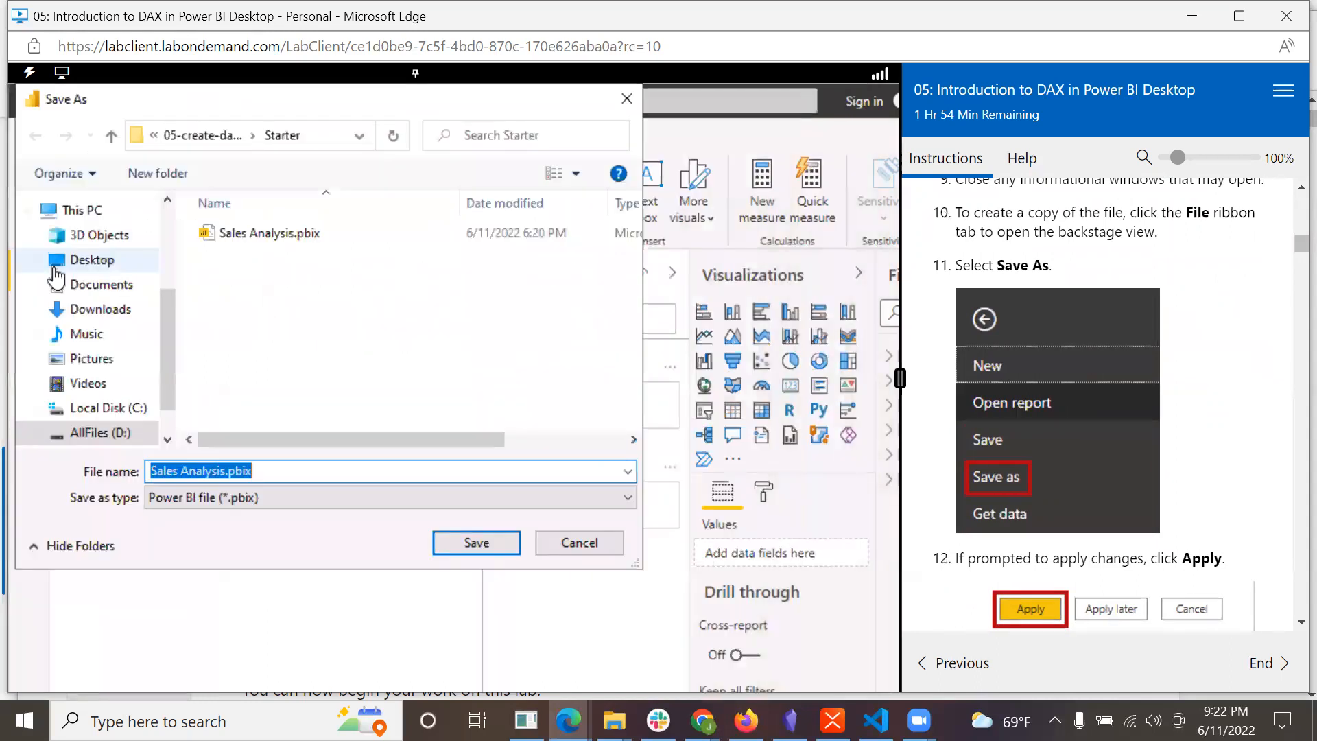
{"action": "left_click", "coordinate": [97, 432]}
{"action": "double_click", "coordinate": [234, 226]}
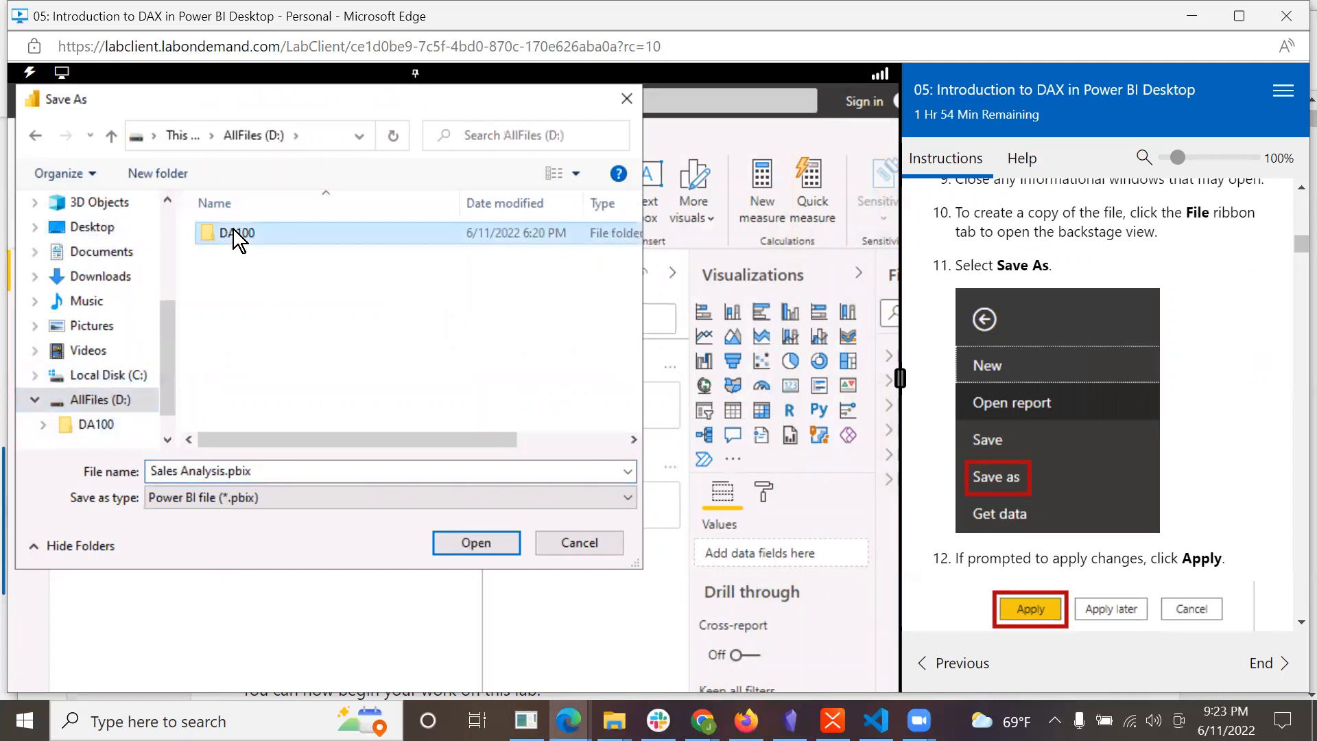
{"action": "double_click", "coordinate": [237, 296]}
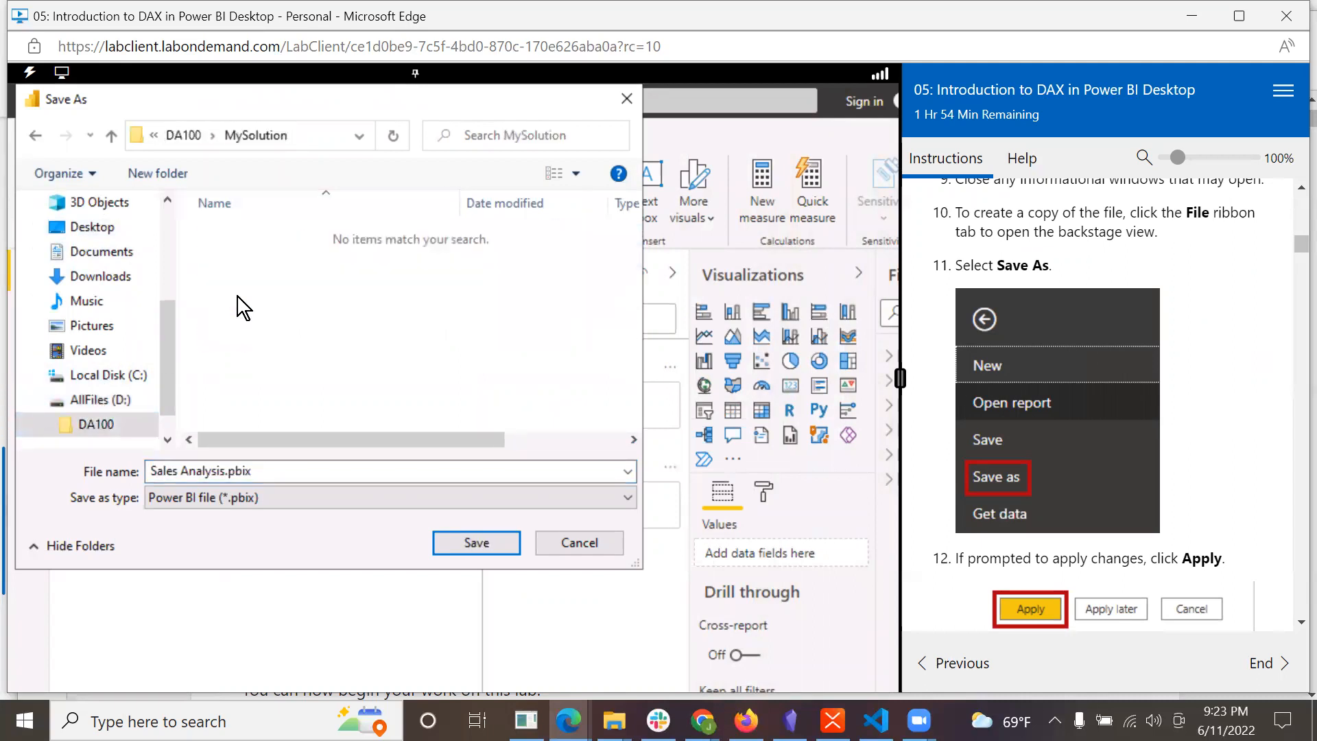
{"action": "left_click", "coordinate": [483, 548]}
- Following Task 2, create a calculated table with the two-line formula Salesperson = 'Salesperson (Performance)'
{"action": "scroll", "coordinate": [1178, 533], "scroll_direction": "down", "scroll_amount": 1}
{"action": "scroll", "coordinate": [1178, 534], "scroll_direction": "down", "scroll_amount": 8}
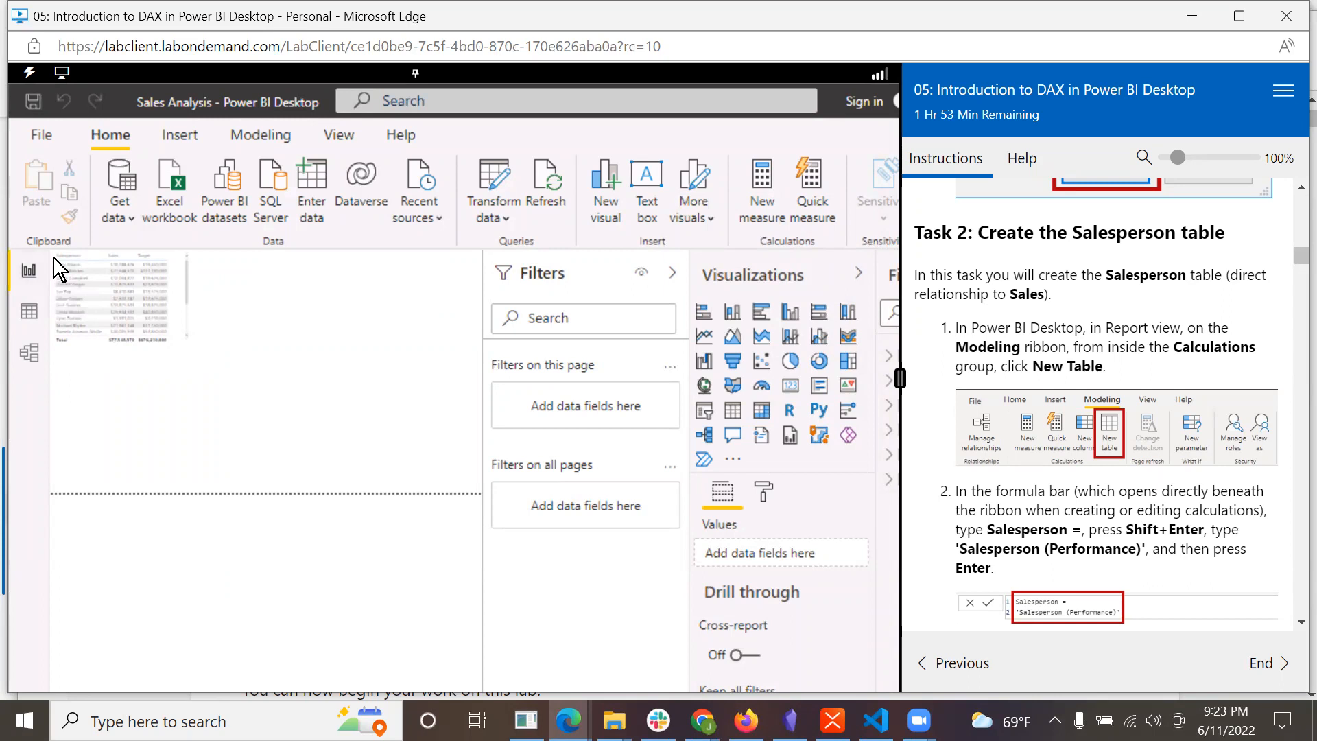
{"action": "left_click", "coordinate": [240, 133]}
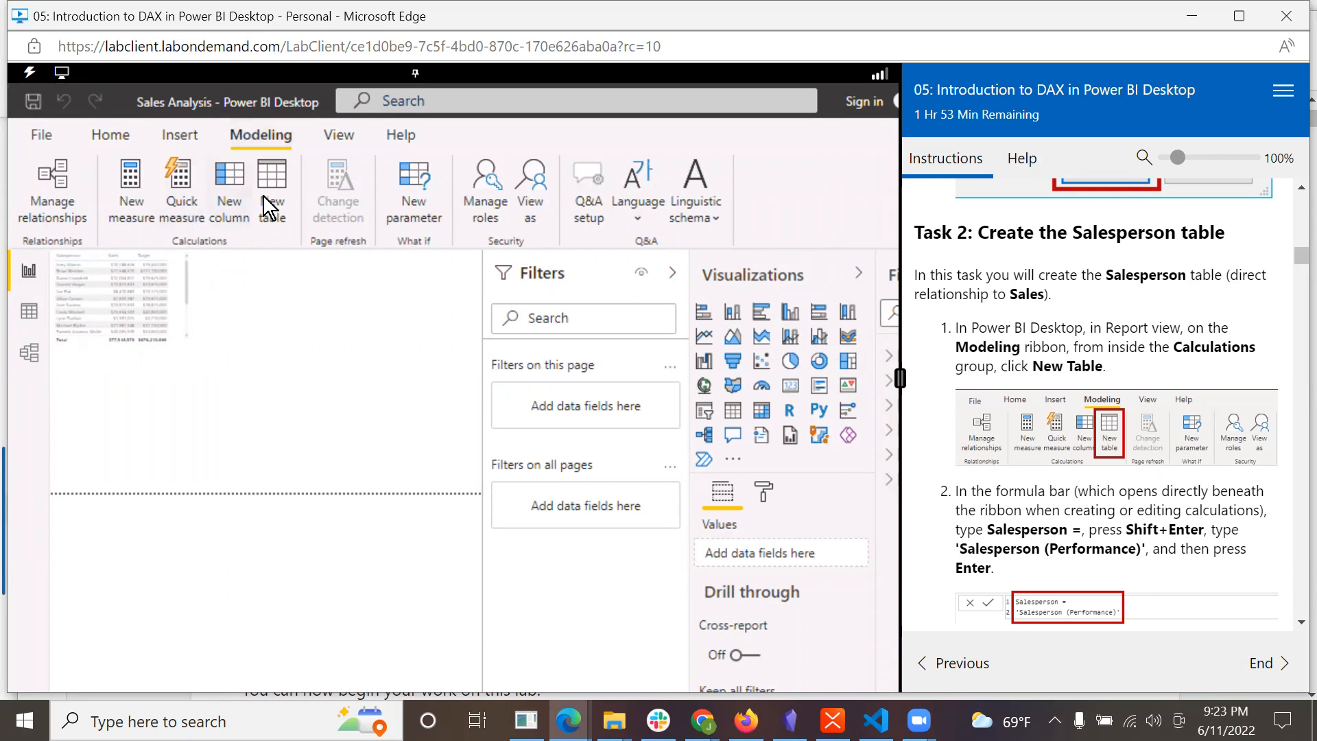
{"action": "left_click", "coordinate": [267, 173]}
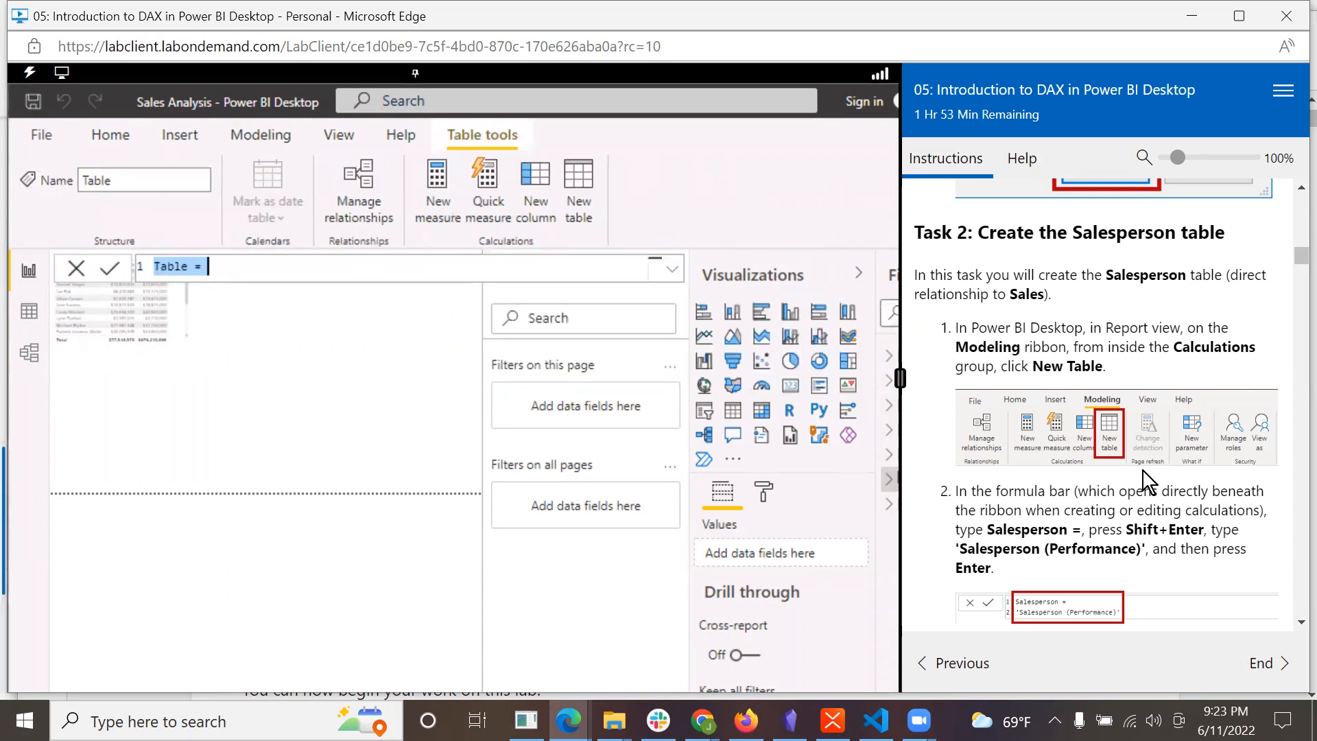
{"action": "scroll", "coordinate": [1143, 473], "scroll_direction": "down", "scroll_amount": 1}
{"action": "scroll", "coordinate": [1147, 490], "scroll_direction": "down", "scroll_amount": 1}
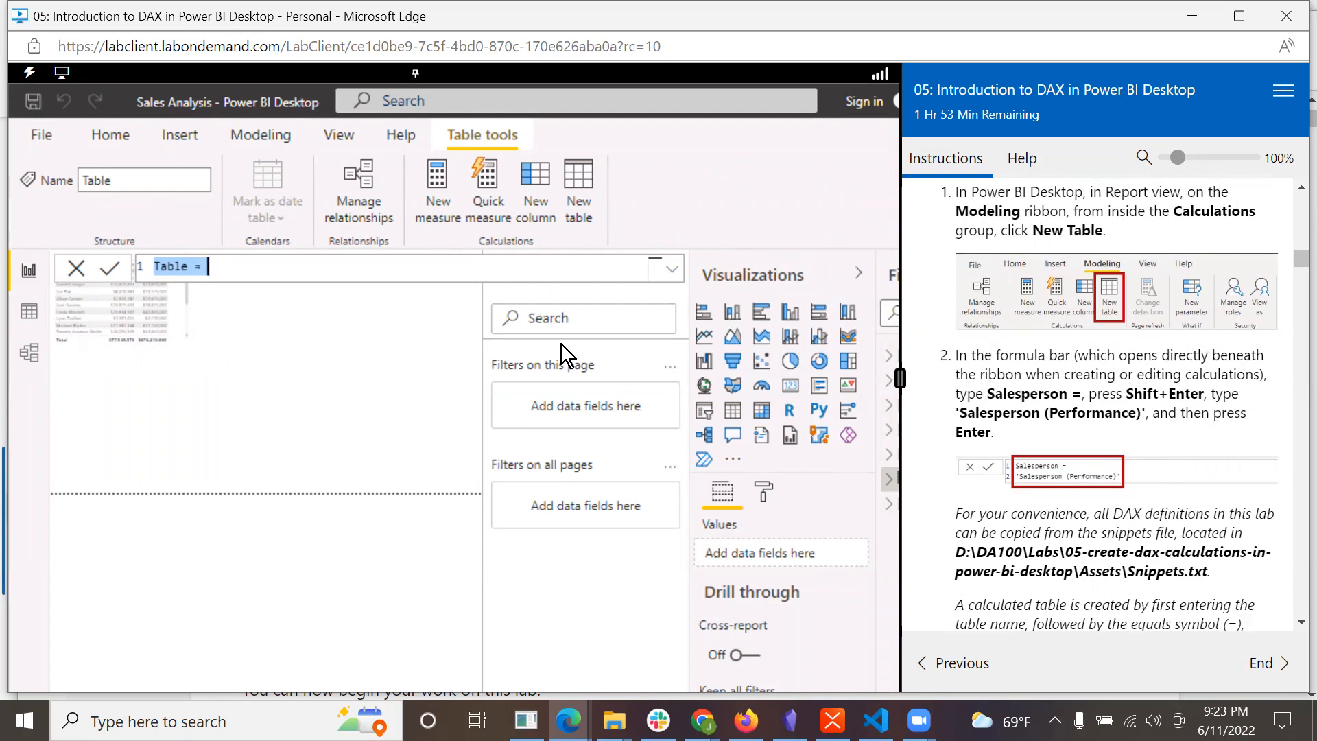
{"action": "type", "text": "Sale"}
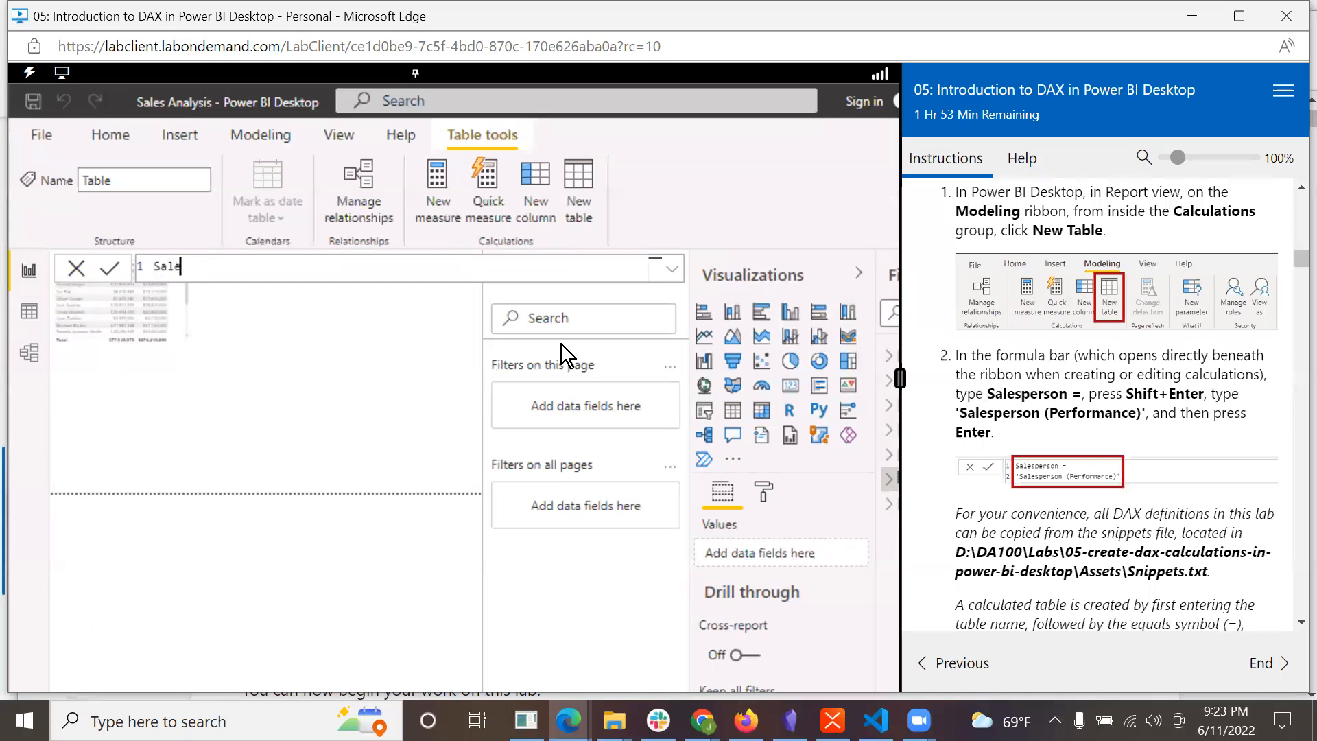
{"action": "type", "text": "sperson ="}
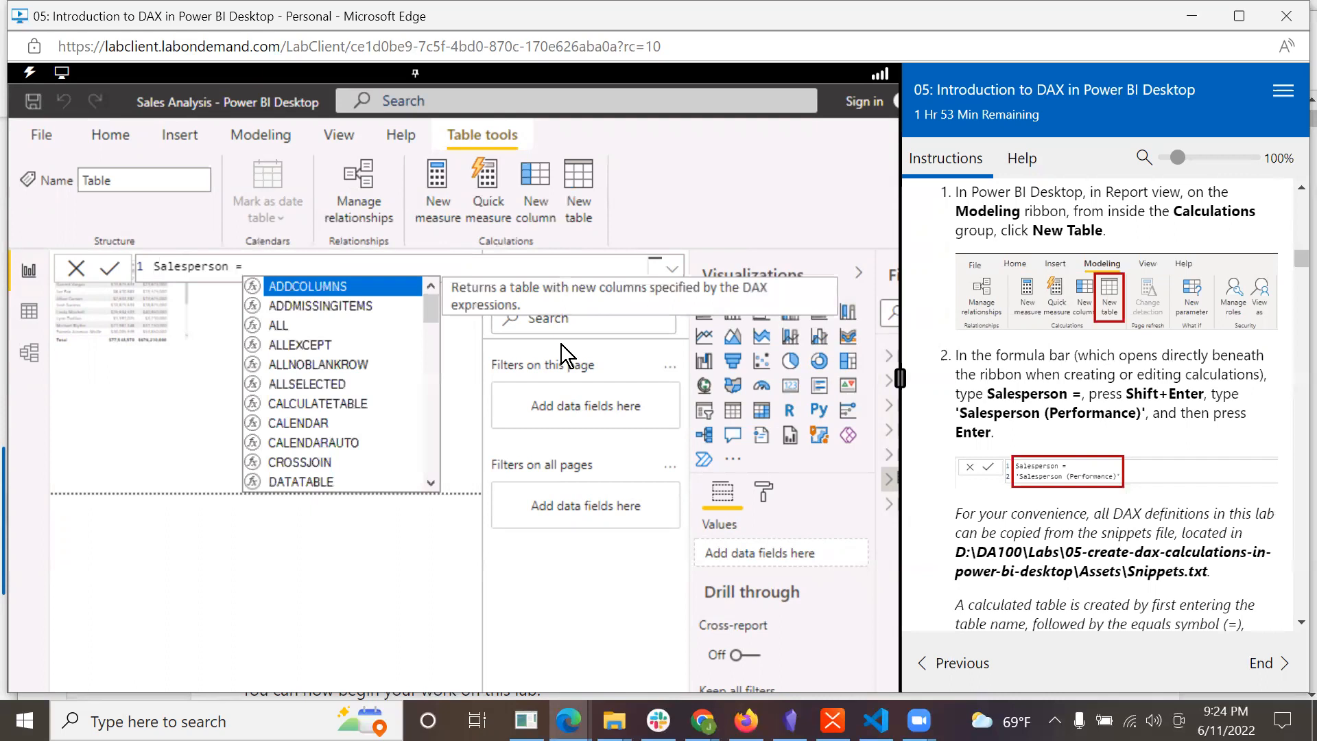
{"action": "key", "text": "shift+Return"}
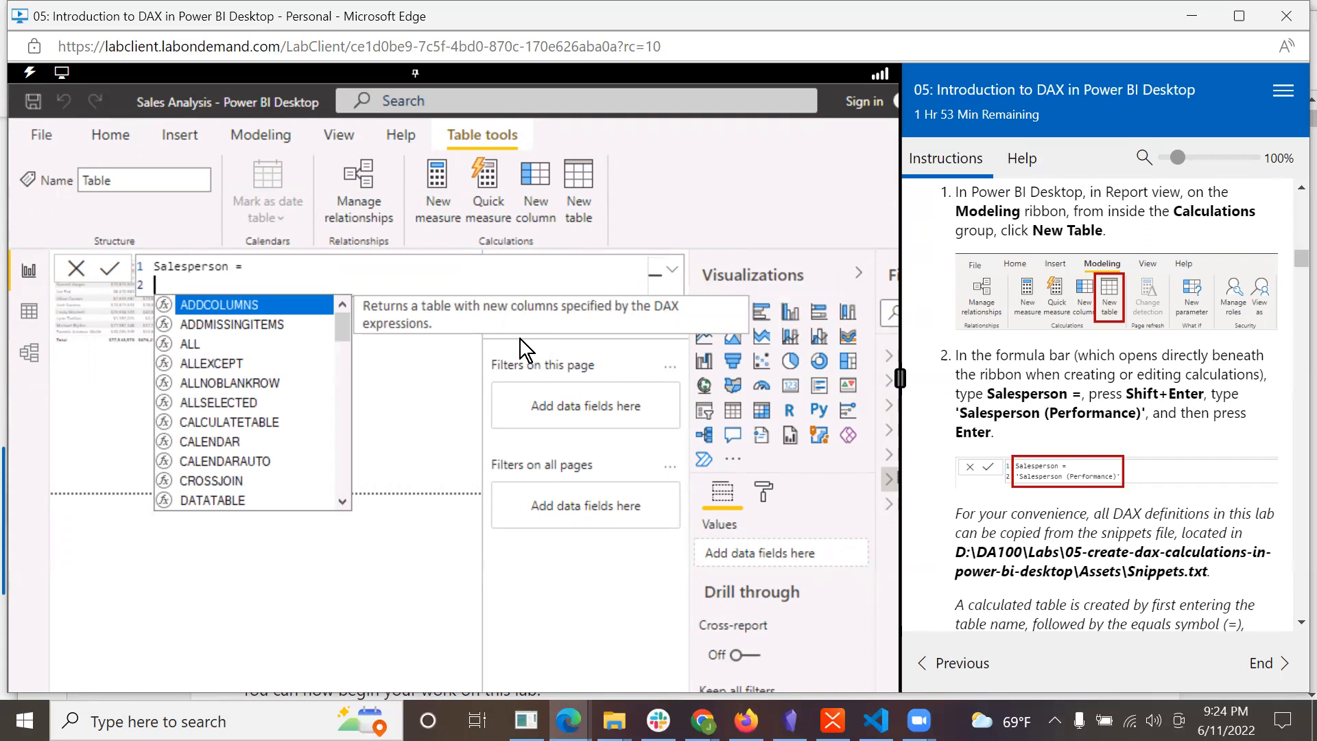
{"action": "type", "text": "'S"}
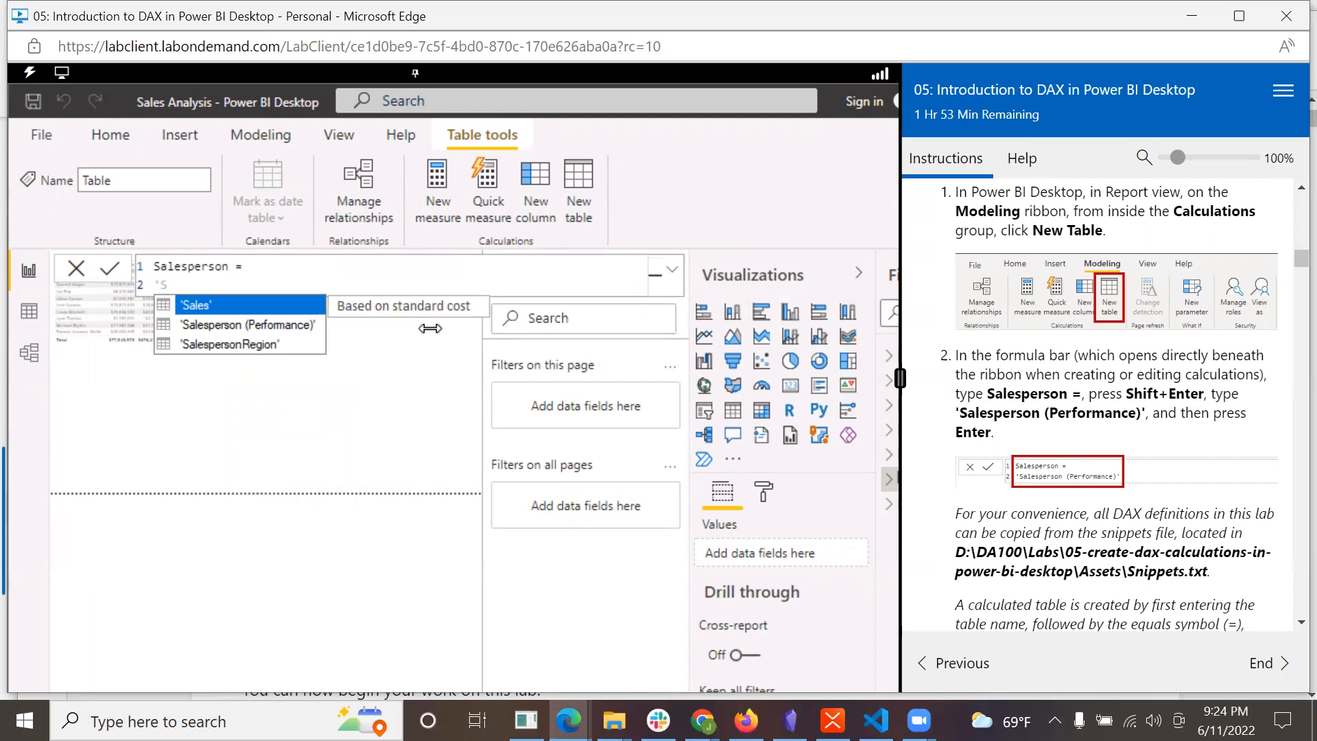
{"action": "left_click", "coordinate": [283, 324]}
{"action": "key", "text": "Return"}
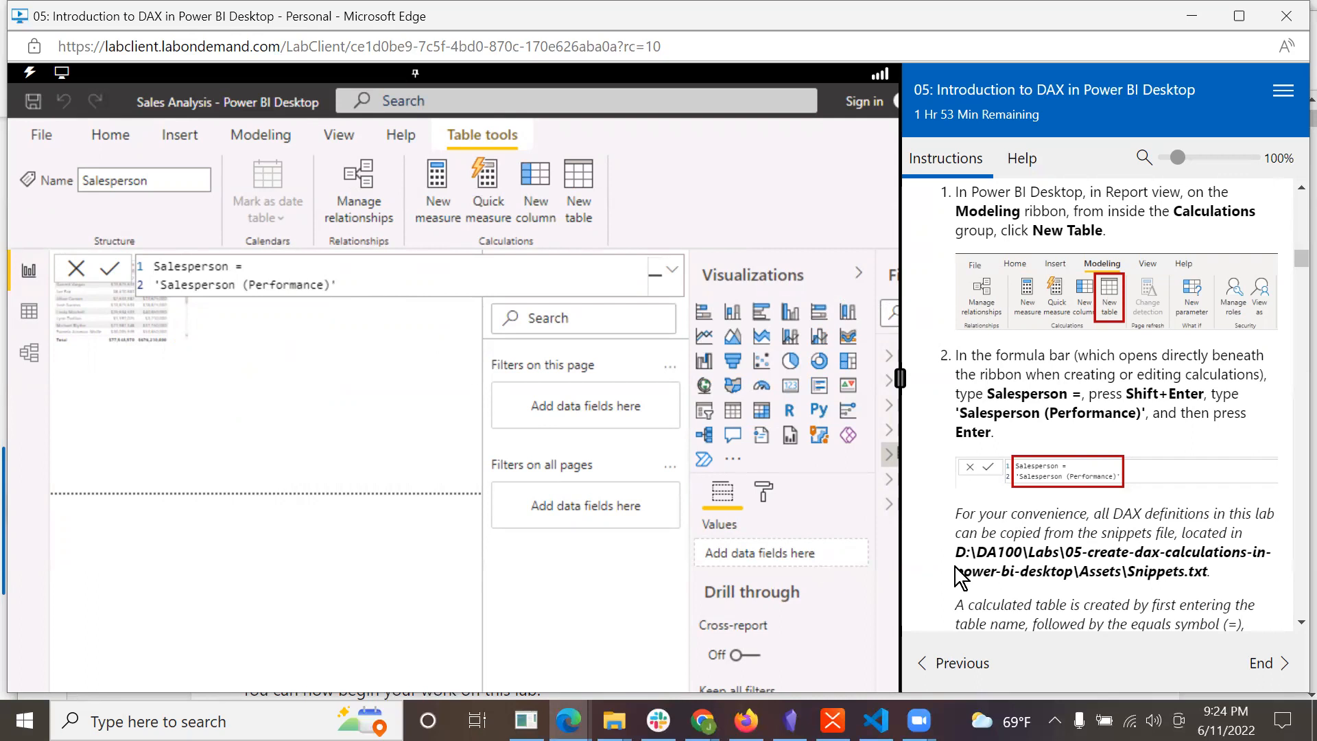
- Read the lab notes on calculated tables, the formula bar and white space, up to the calculated table icon in instruction 3
{"action": "scroll", "coordinate": [1071, 556], "scroll_direction": "down", "scroll_amount": 1}
{"action": "scroll", "coordinate": [1071, 557], "scroll_direction": "down", "scroll_amount": 1}
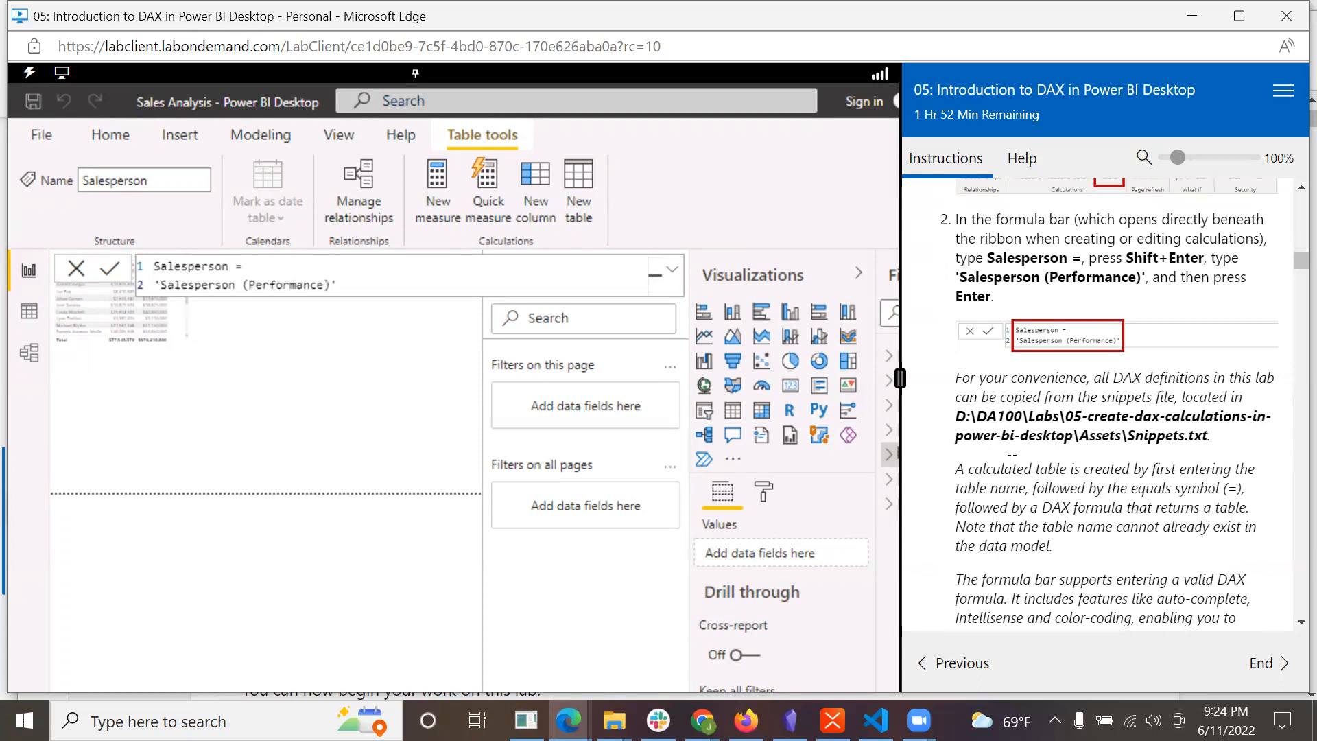
{"action": "scroll", "coordinate": [1087, 504], "scroll_direction": "down", "scroll_amount": 1}
{"action": "scroll", "coordinate": [1086, 504], "scroll_direction": "down", "scroll_amount": 3}
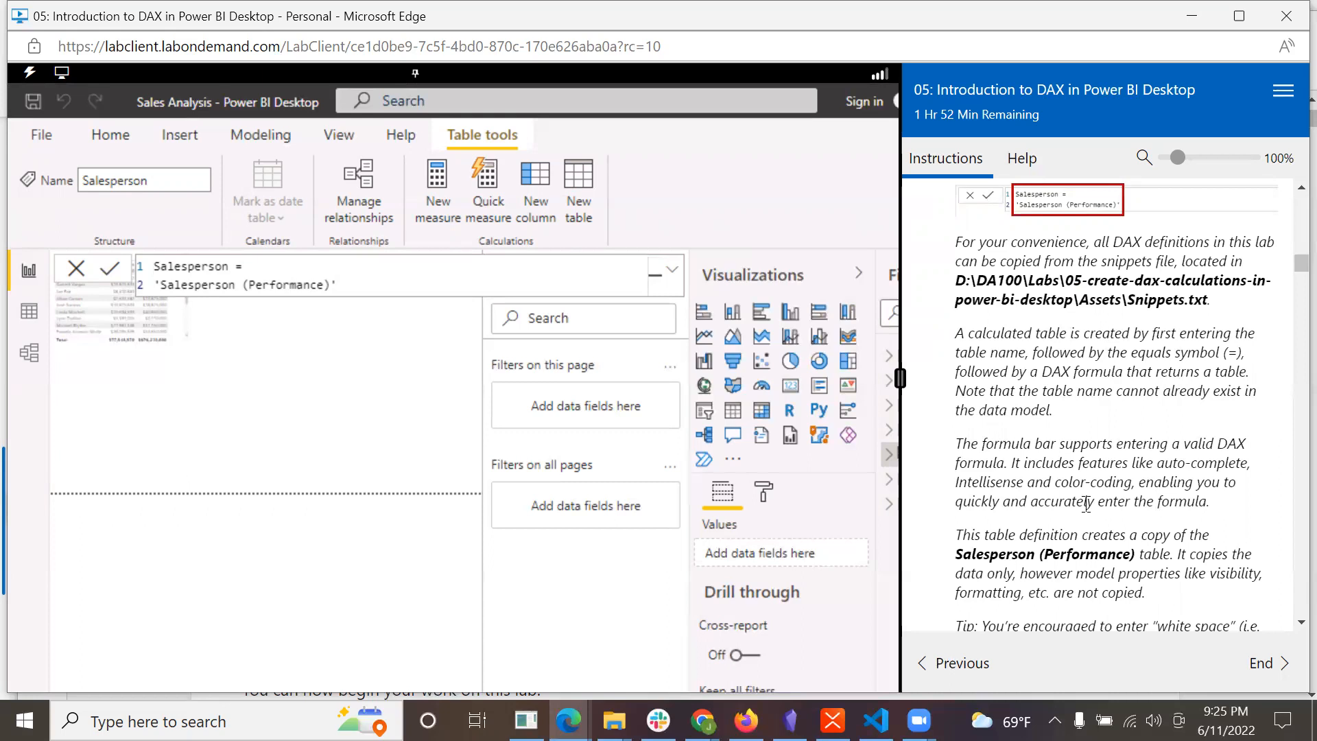
{"action": "scroll", "coordinate": [1086, 504], "scroll_direction": "down", "scroll_amount": 1}
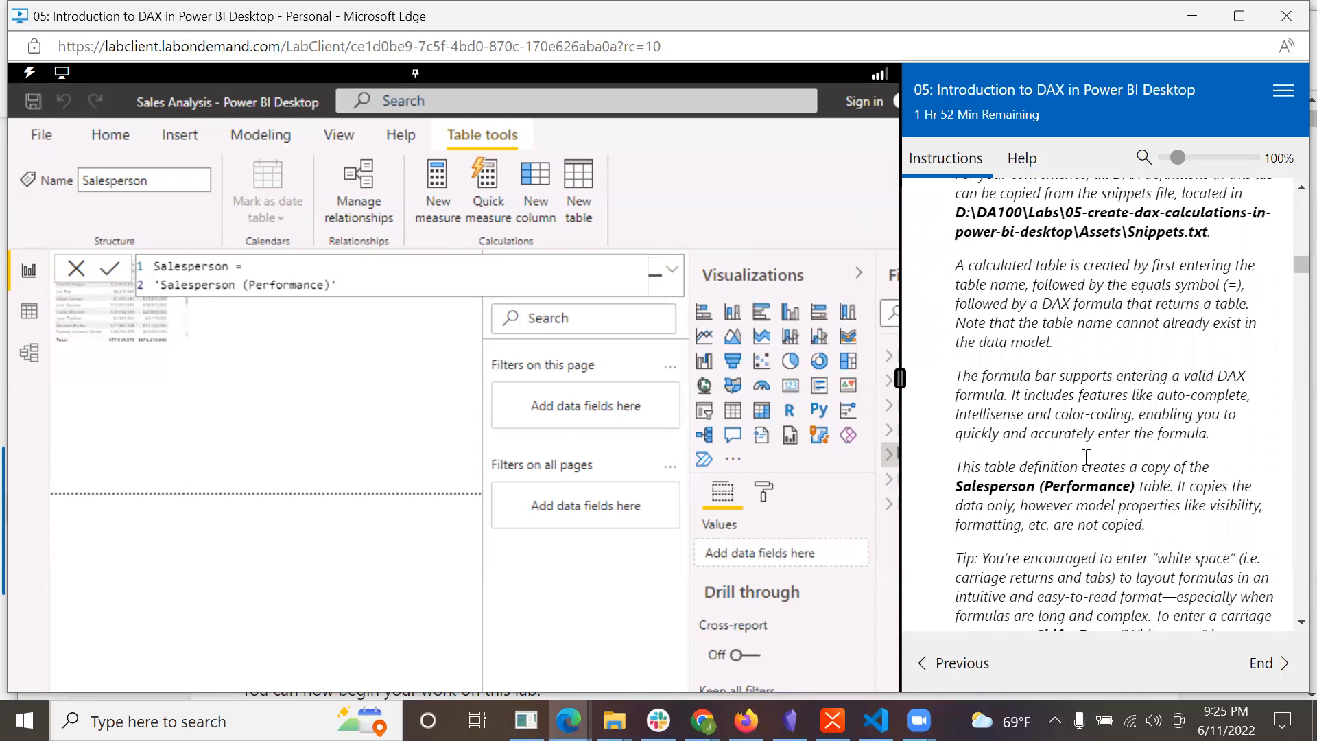
{"action": "scroll", "coordinate": [1086, 457], "scroll_direction": "down", "scroll_amount": 1}
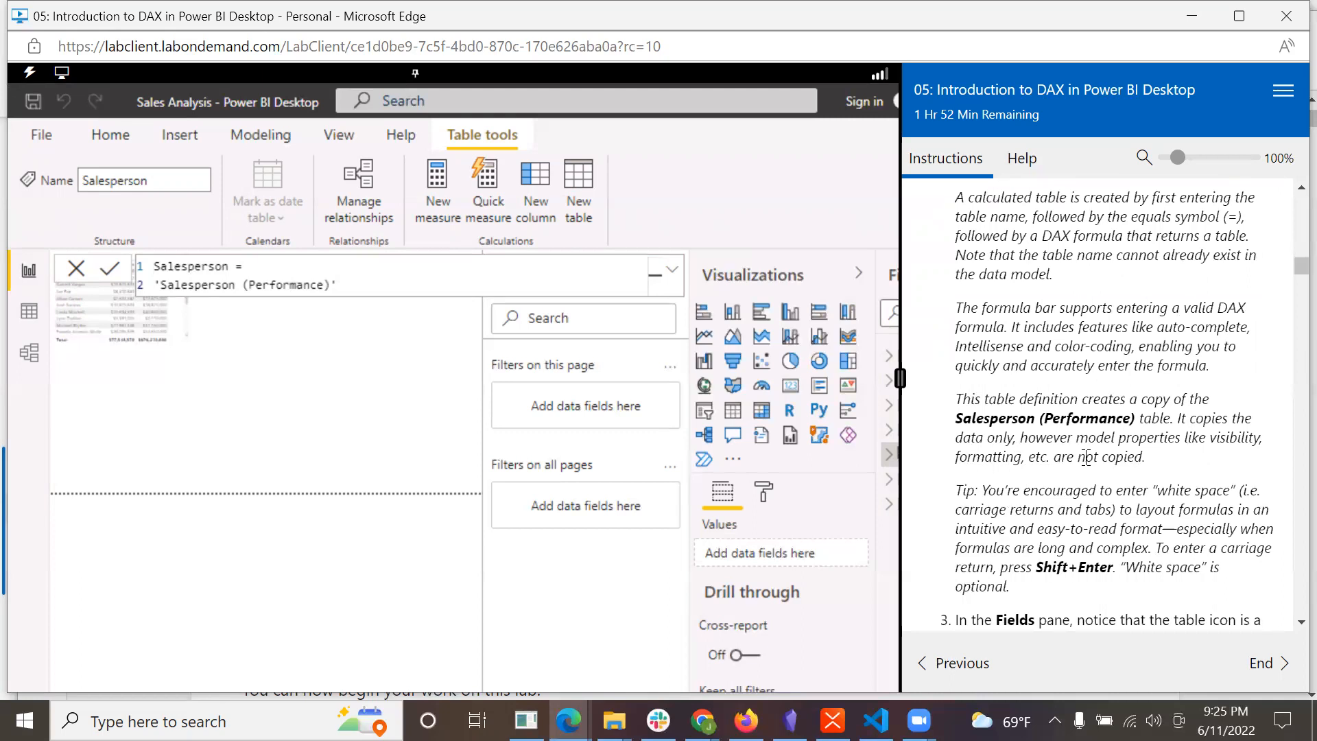
{"action": "scroll", "coordinate": [1086, 457], "scroll_direction": "down", "scroll_amount": 1}
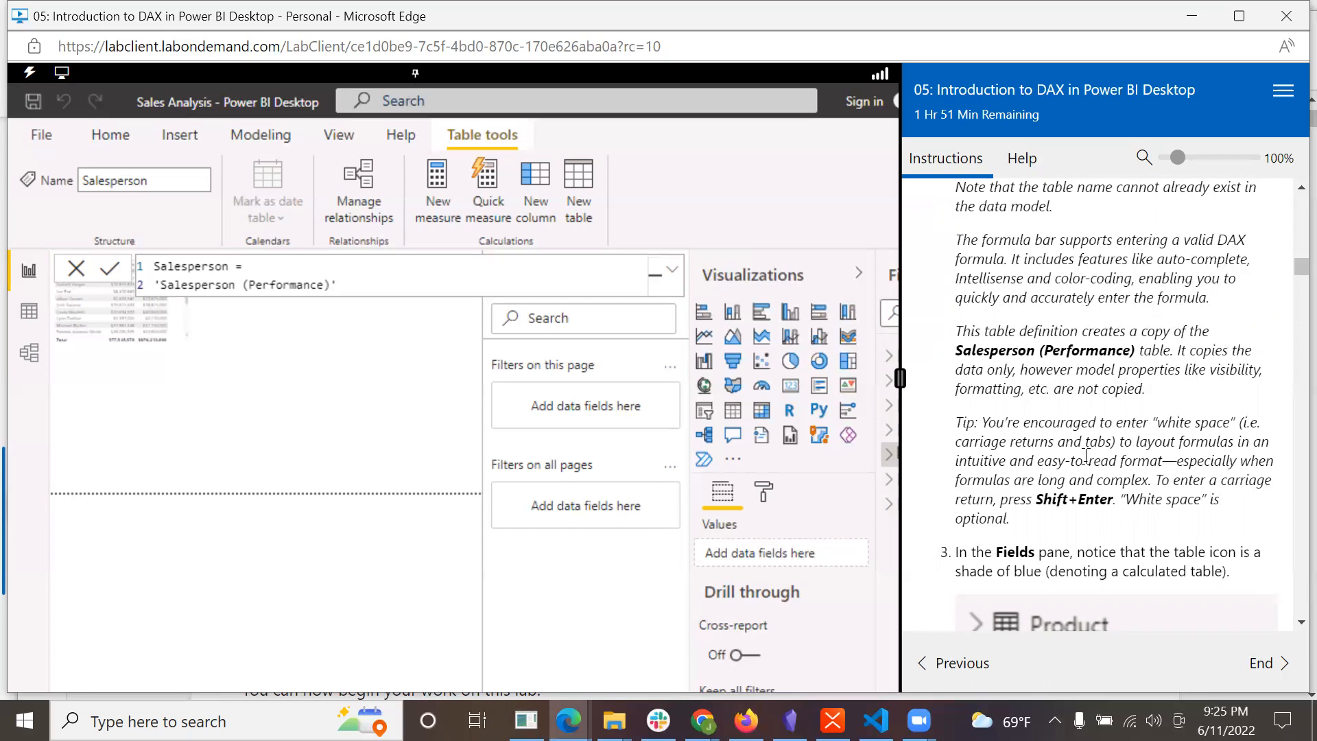
{"action": "scroll", "coordinate": [1086, 453], "scroll_direction": "down", "scroll_amount": 2}
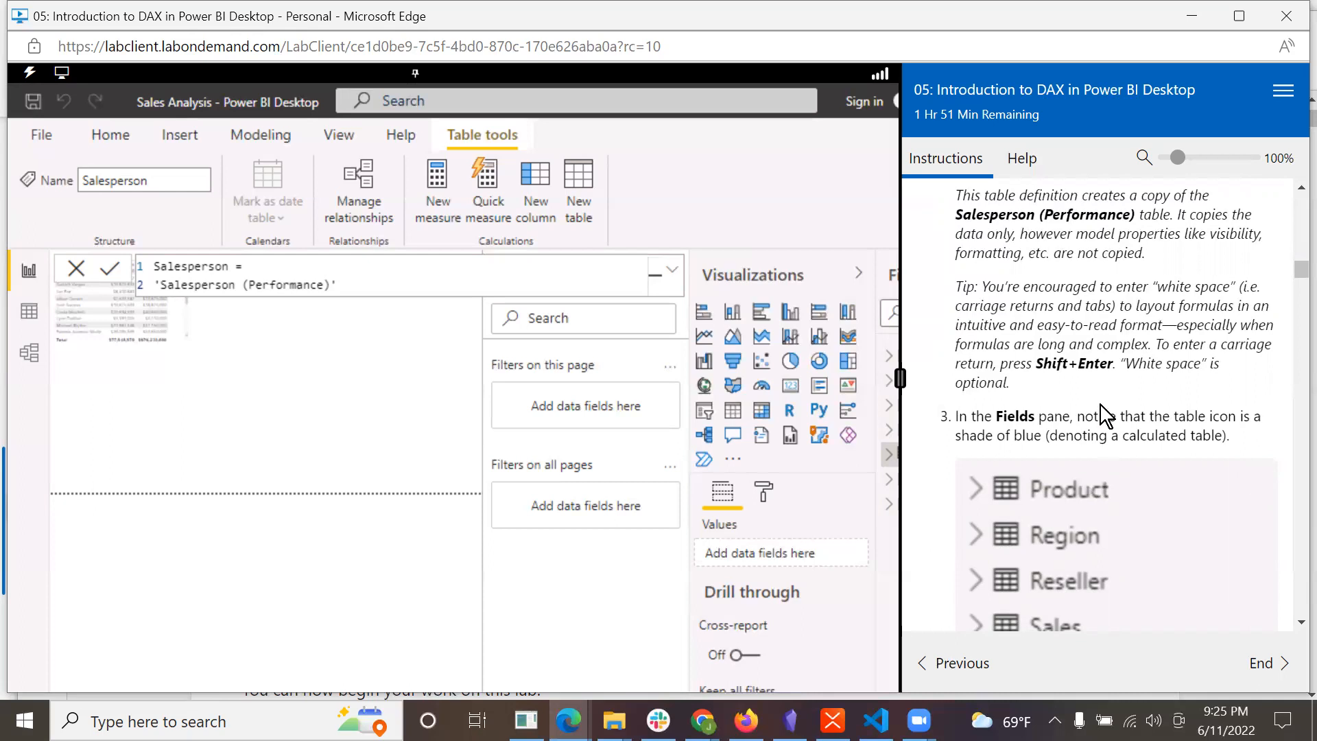
{"action": "scroll", "coordinate": [1100, 404], "scroll_direction": "down", "scroll_amount": 3}
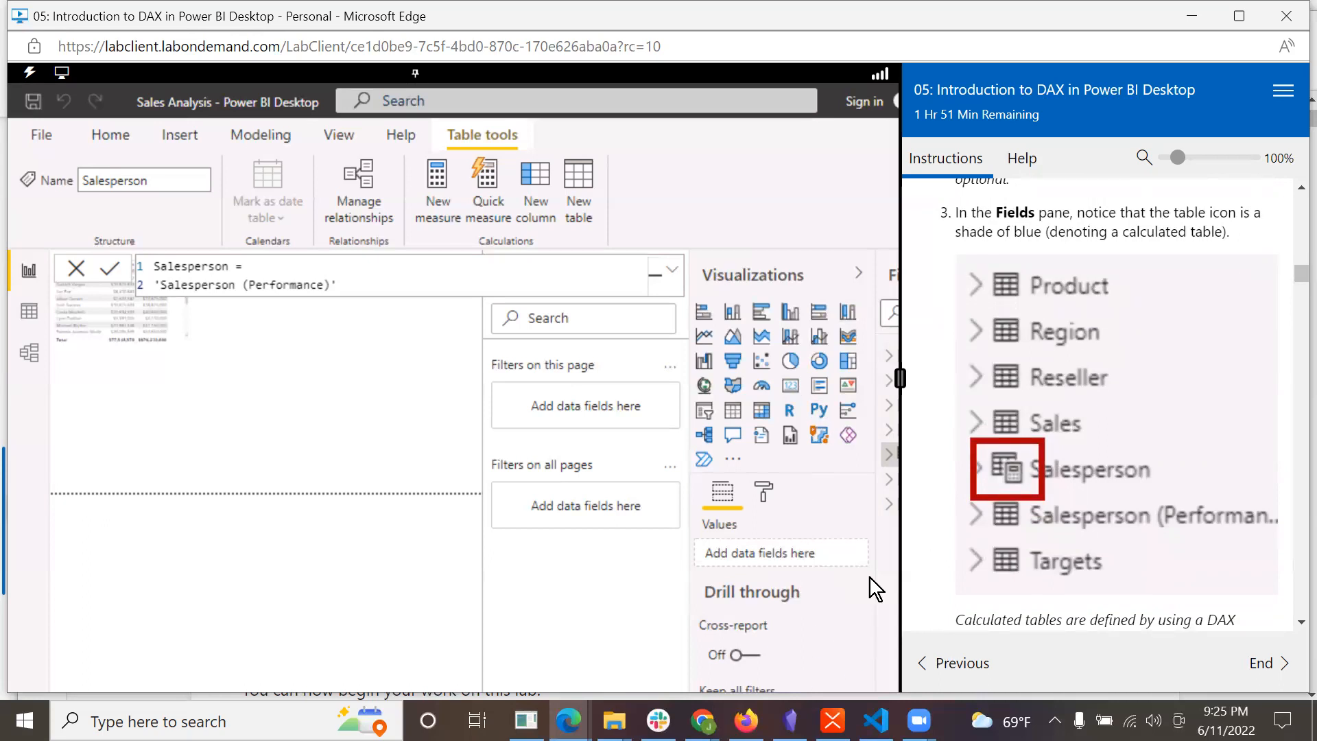
- Collapse the Filters and Visualizations panes and widen the lab machine view to inspect the Salesperson table's icon among the fields
{"action": "left_click", "coordinate": [891, 275]}
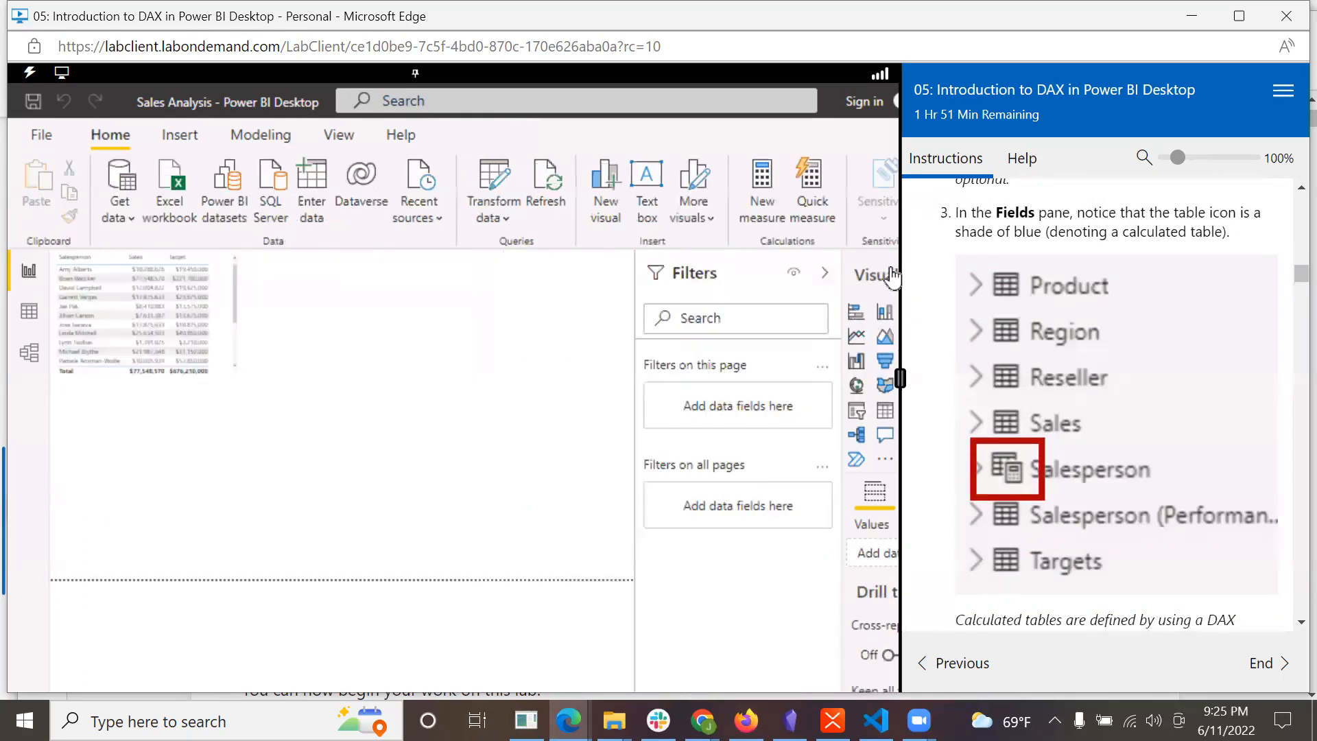
{"action": "left_click", "coordinate": [822, 276]}
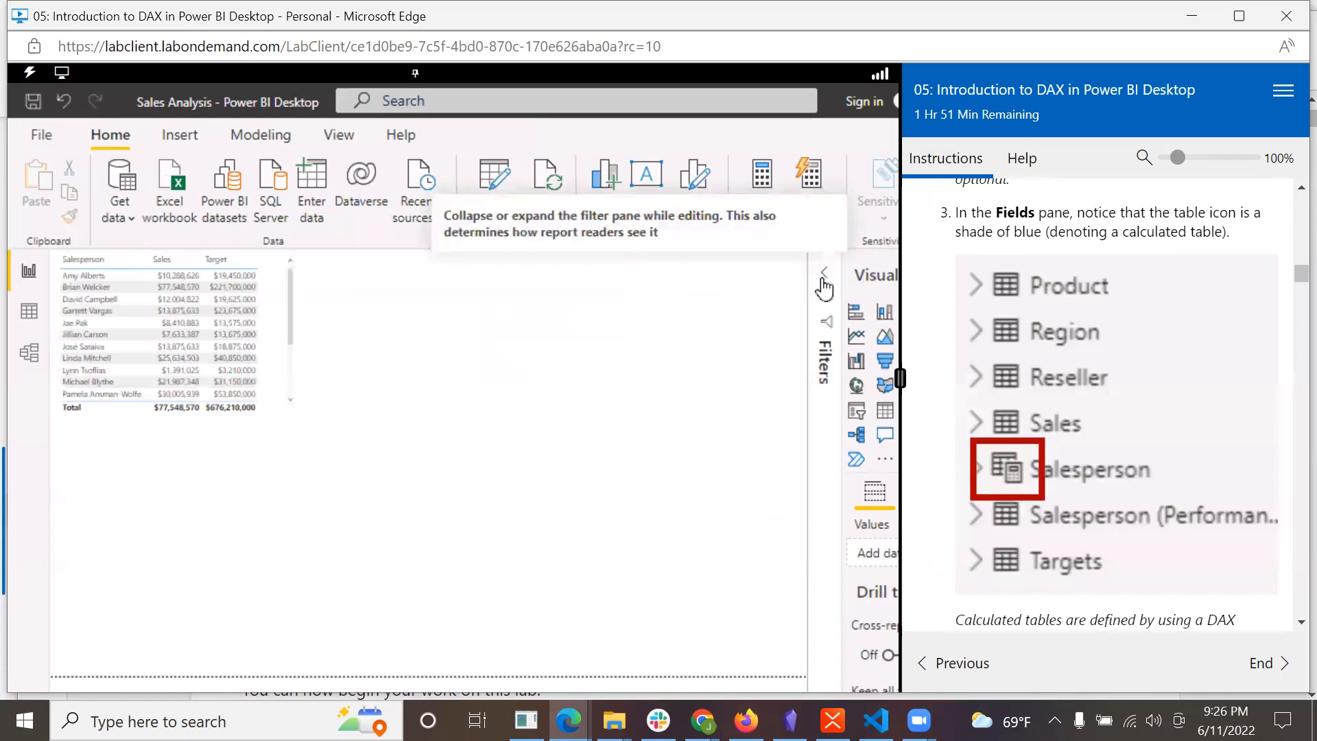
{"action": "left_click", "coordinate": [871, 278]}
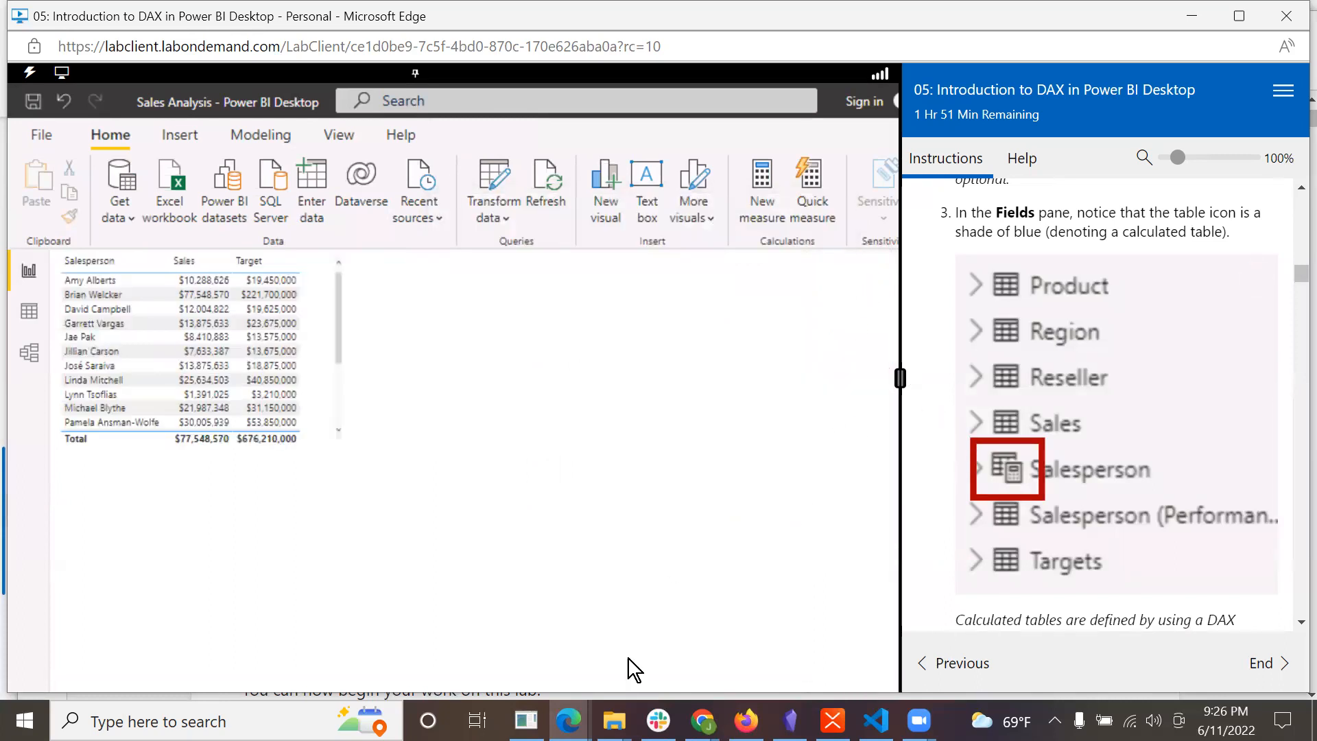
{"action": "left_click_drag", "start_coordinate": [900, 376], "coordinate": [1054, 378]}
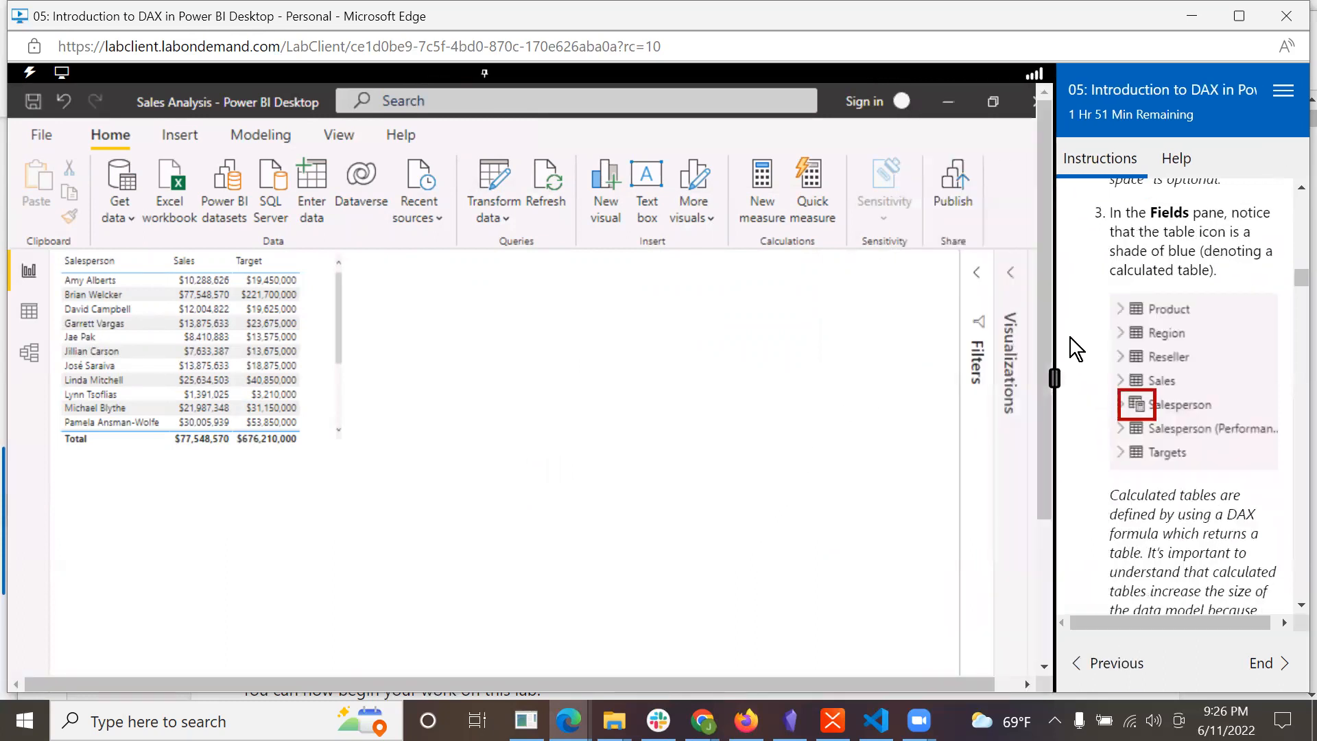
{"action": "left_click", "coordinate": [1034, 299]}
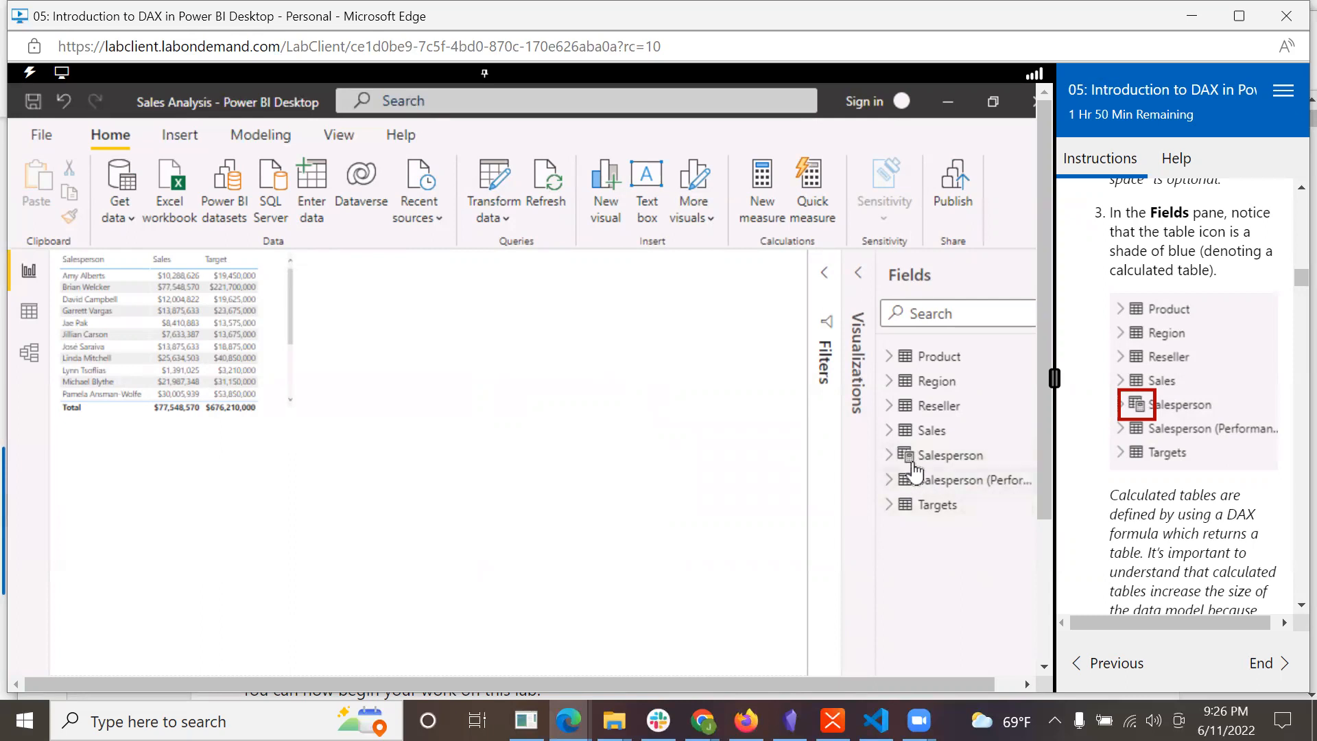
{"action": "mouse_move", "coordinate": [916, 465]}
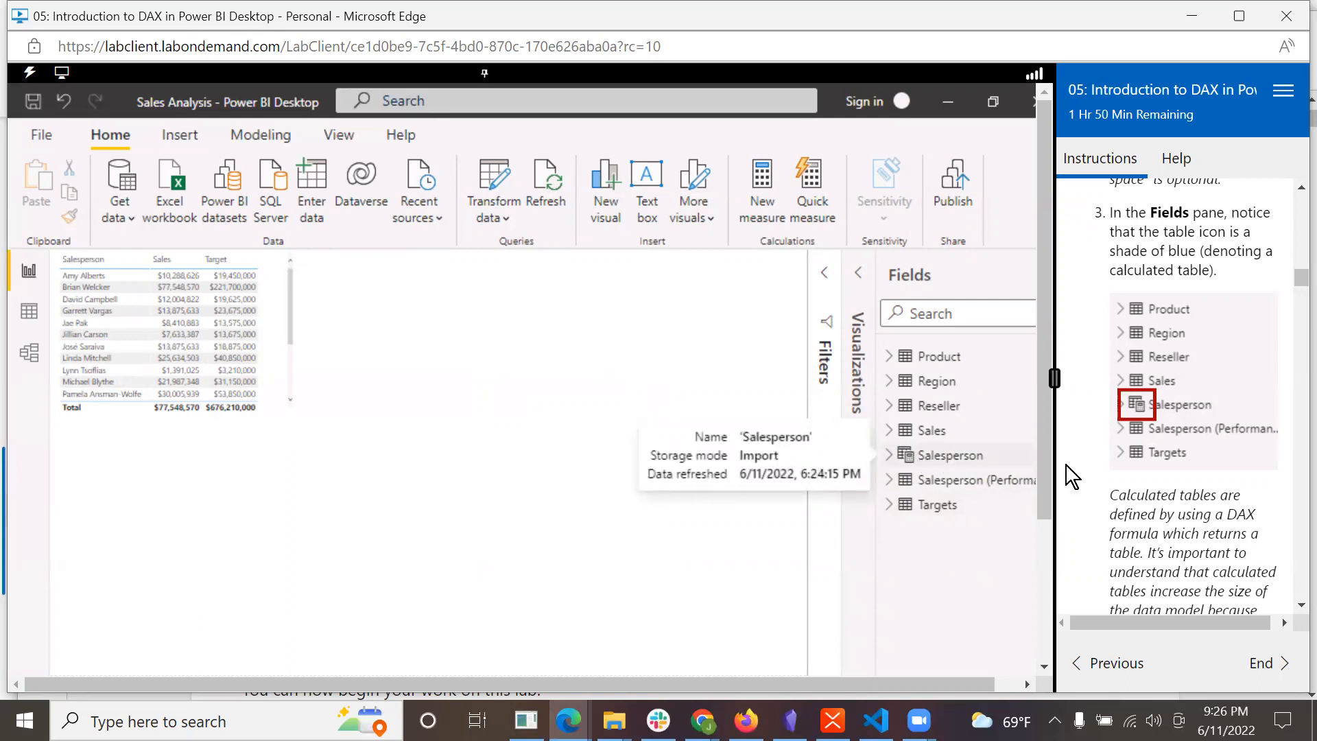
- Read the remaining calculated table notes and the instructions on Model view and the Salesperson-to-Sales EmployeeKey relationship
{"action": "scroll", "coordinate": [1170, 492], "scroll_direction": "down", "scroll_amount": 3}
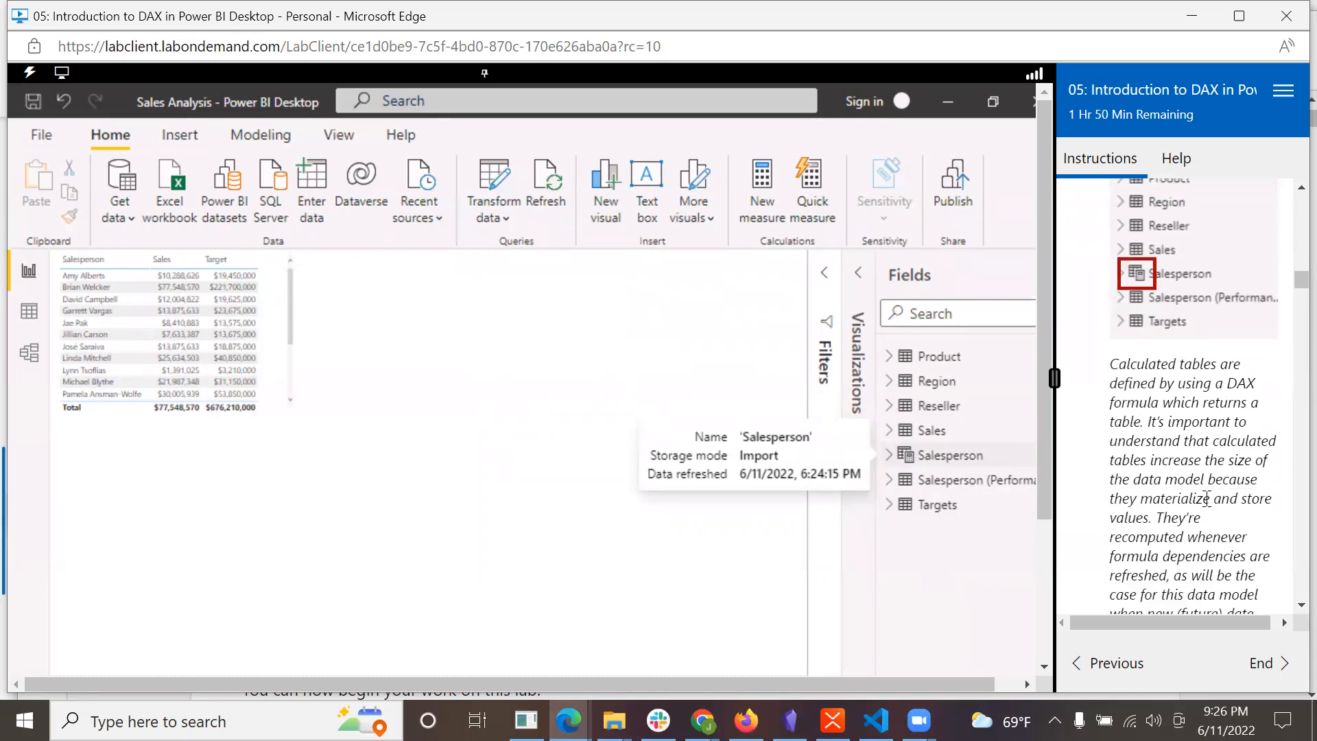
{"action": "scroll", "coordinate": [1207, 497], "scroll_direction": "down", "scroll_amount": 2}
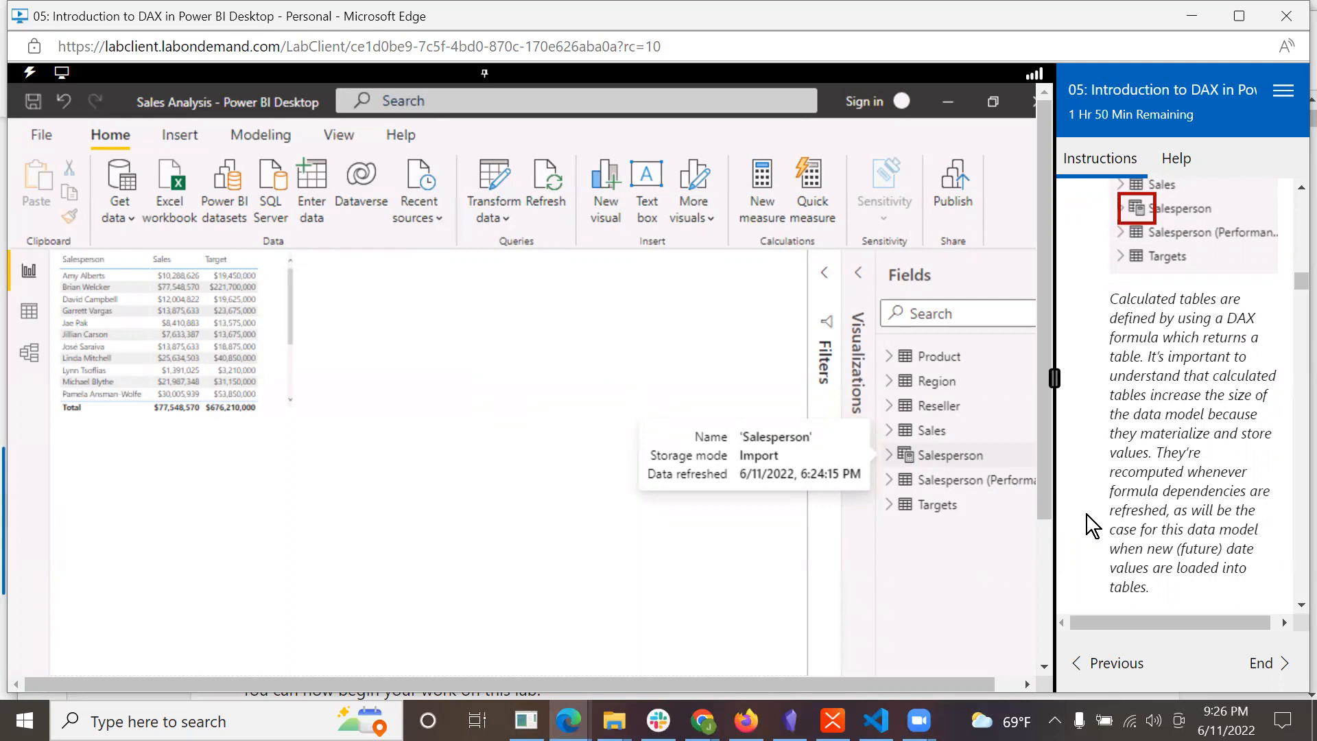
{"action": "scroll", "coordinate": [1102, 511], "scroll_direction": "down", "scroll_amount": 2}
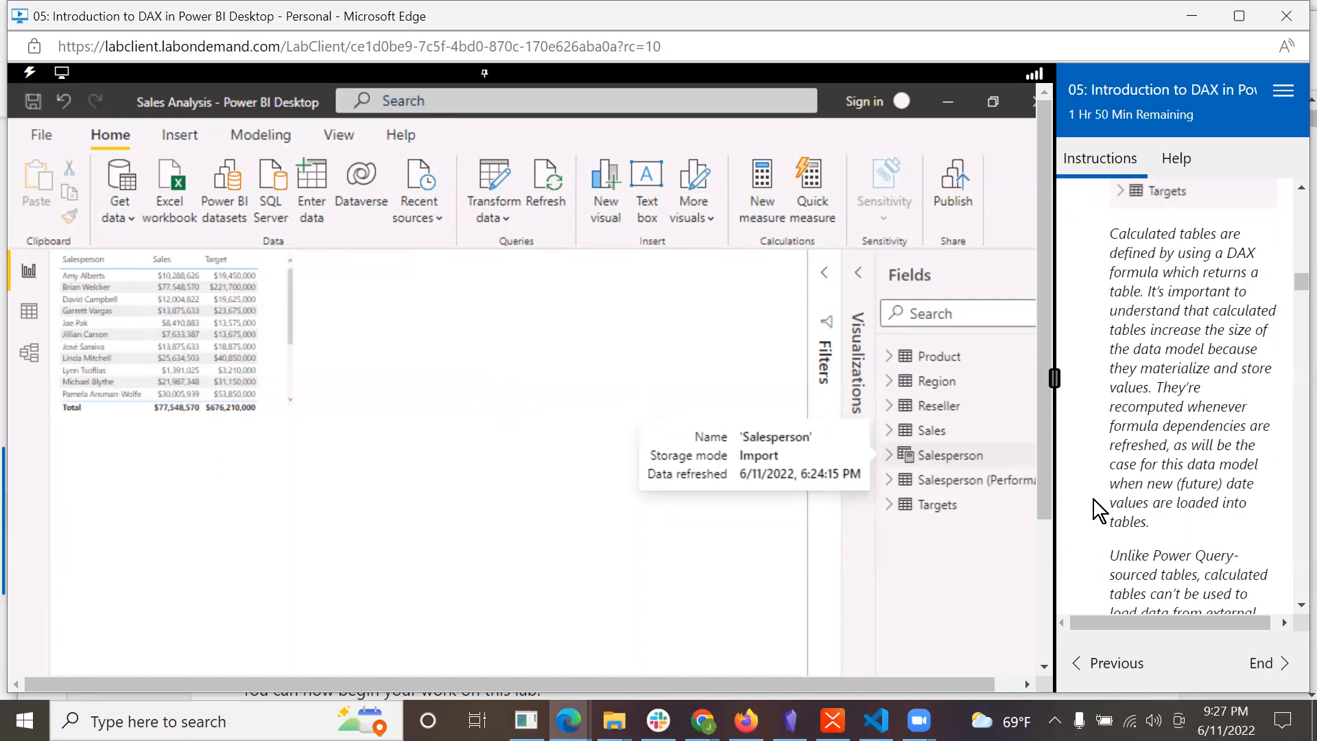
{"action": "scroll", "coordinate": [1093, 500], "scroll_direction": "down", "scroll_amount": 2}
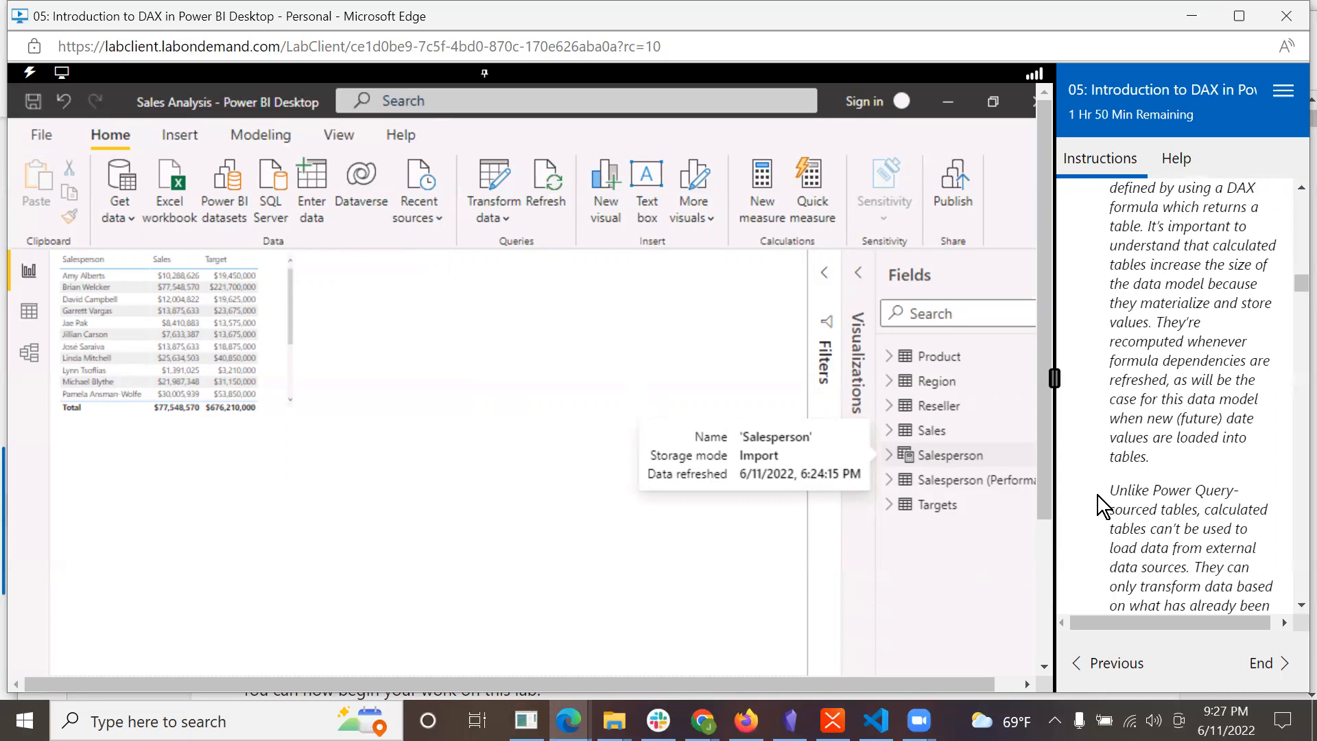
{"action": "scroll", "coordinate": [1097, 495], "scroll_direction": "down", "scroll_amount": 6}
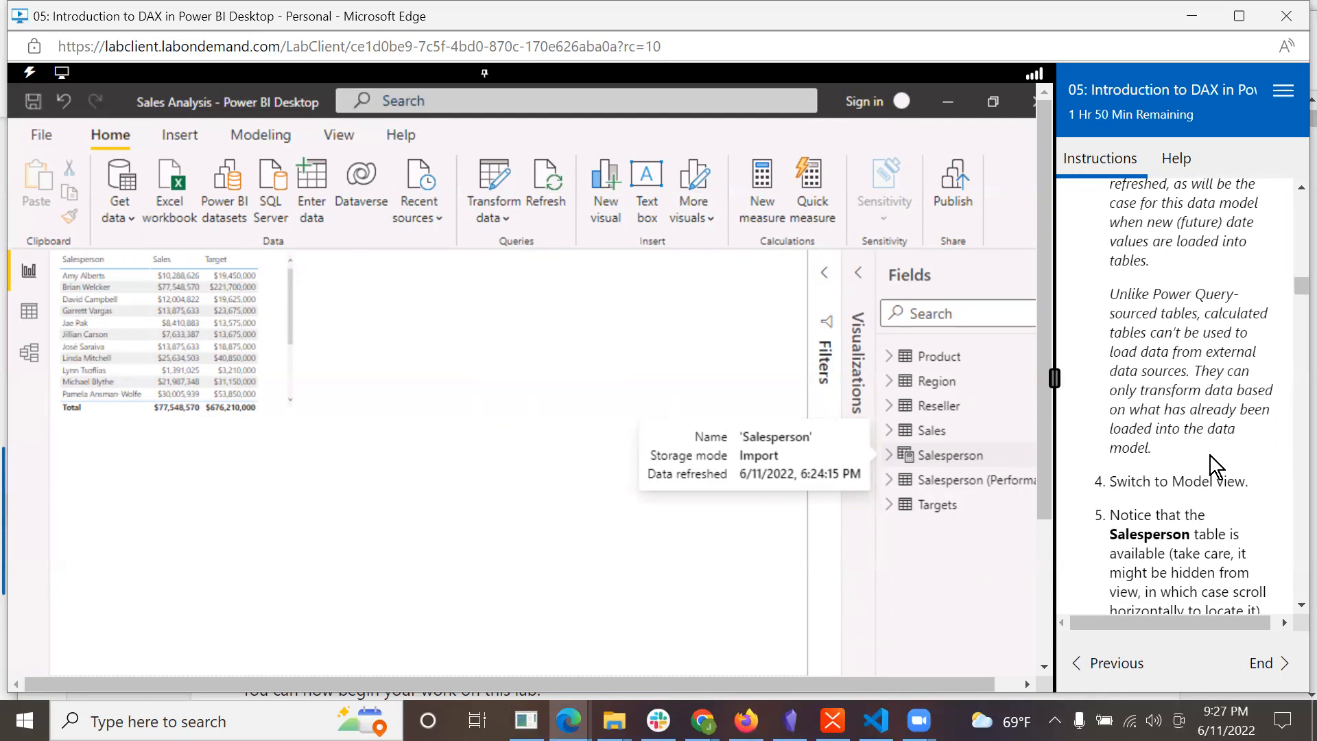
{"action": "scroll", "coordinate": [1210, 455], "scroll_direction": "down", "scroll_amount": 4}
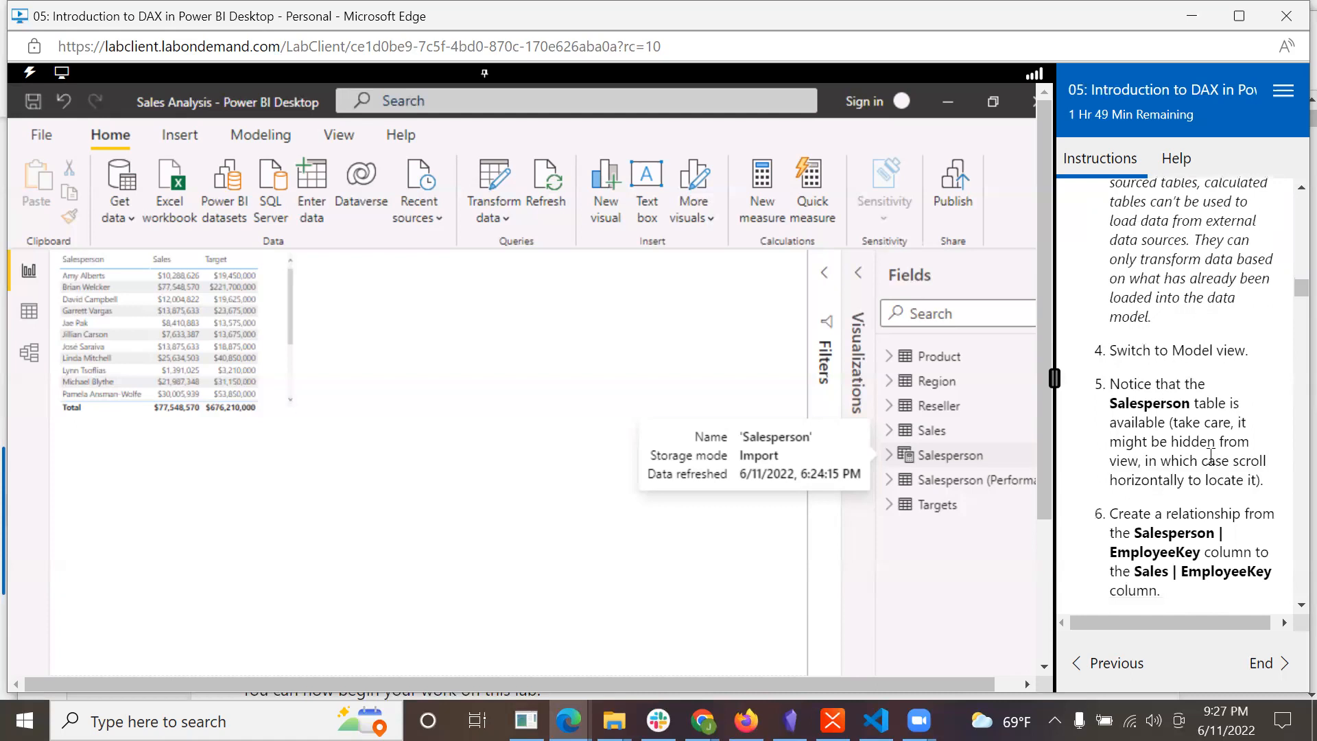
- Switch to Model view and collapse the Properties and Fields panes to make room for the diagram
{"action": "left_click", "coordinate": [29, 351]}
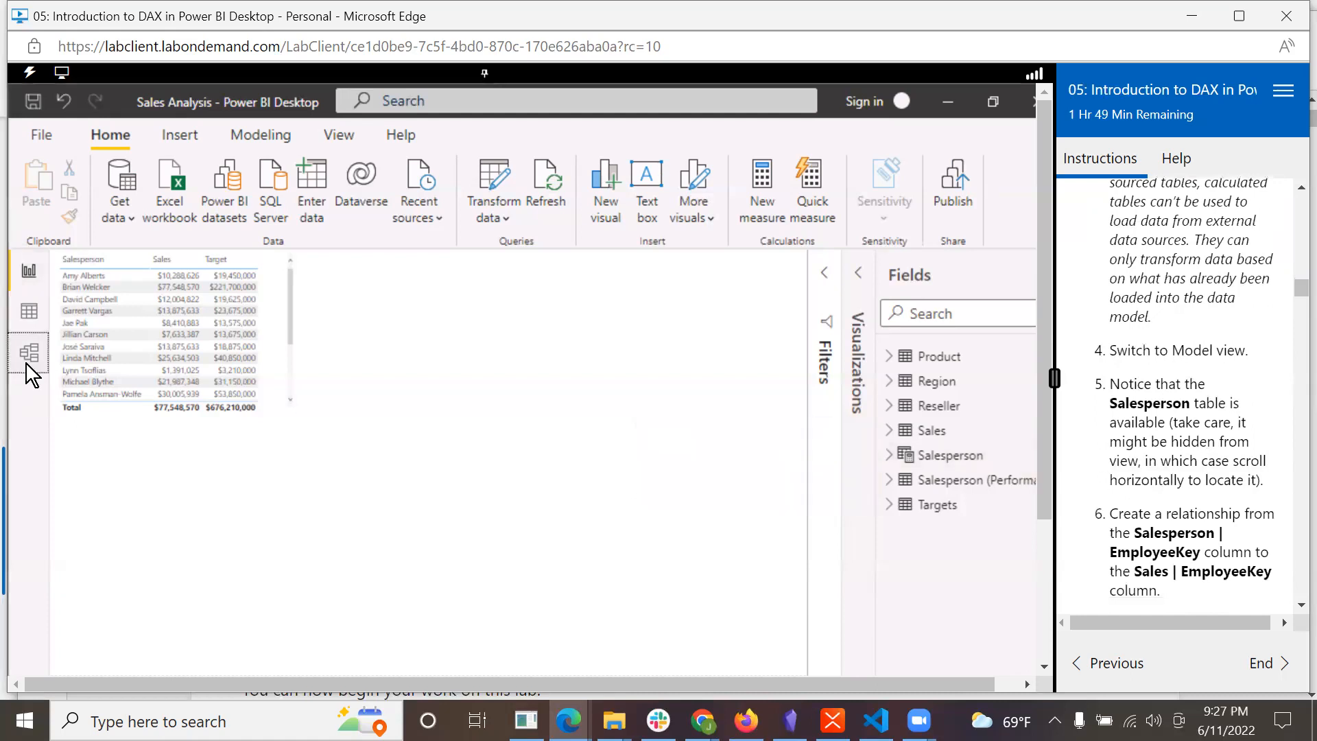
{"action": "scroll", "coordinate": [1211, 511], "scroll_direction": "down", "scroll_amount": 2}
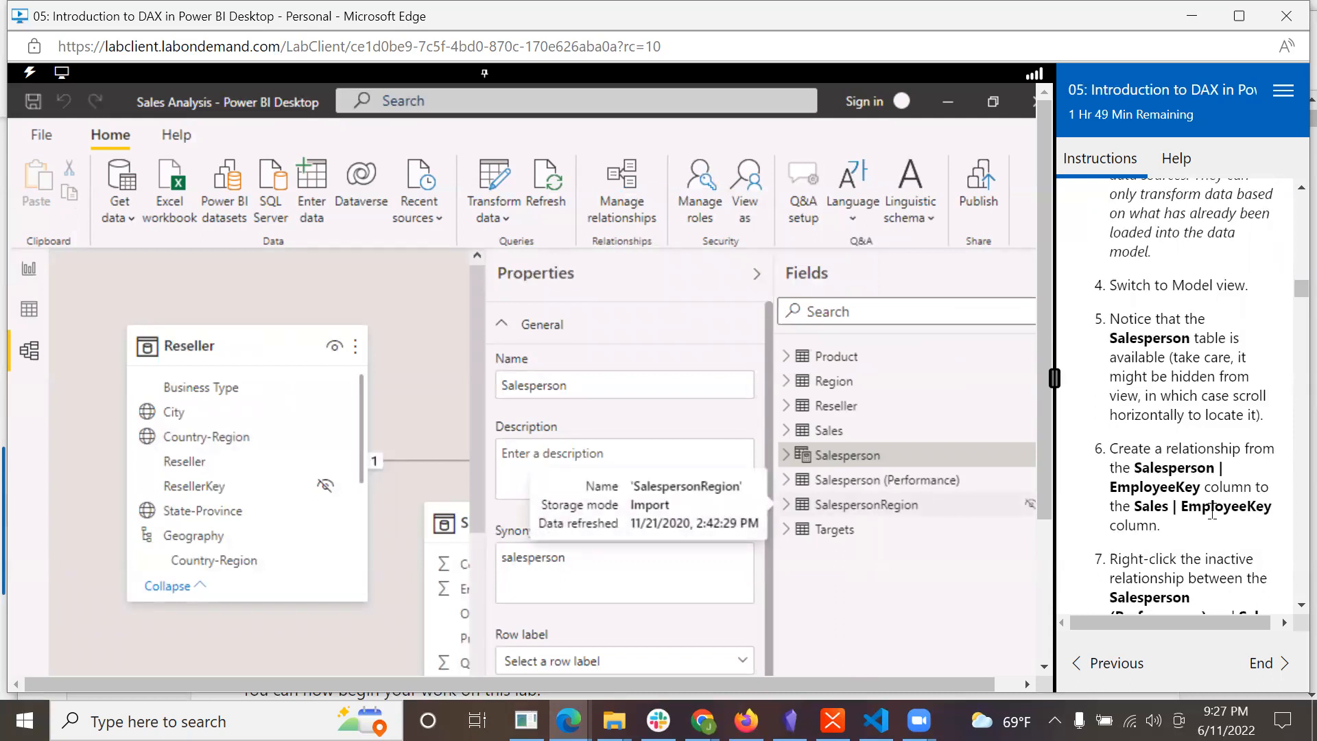
{"action": "left_click", "coordinate": [756, 275]}
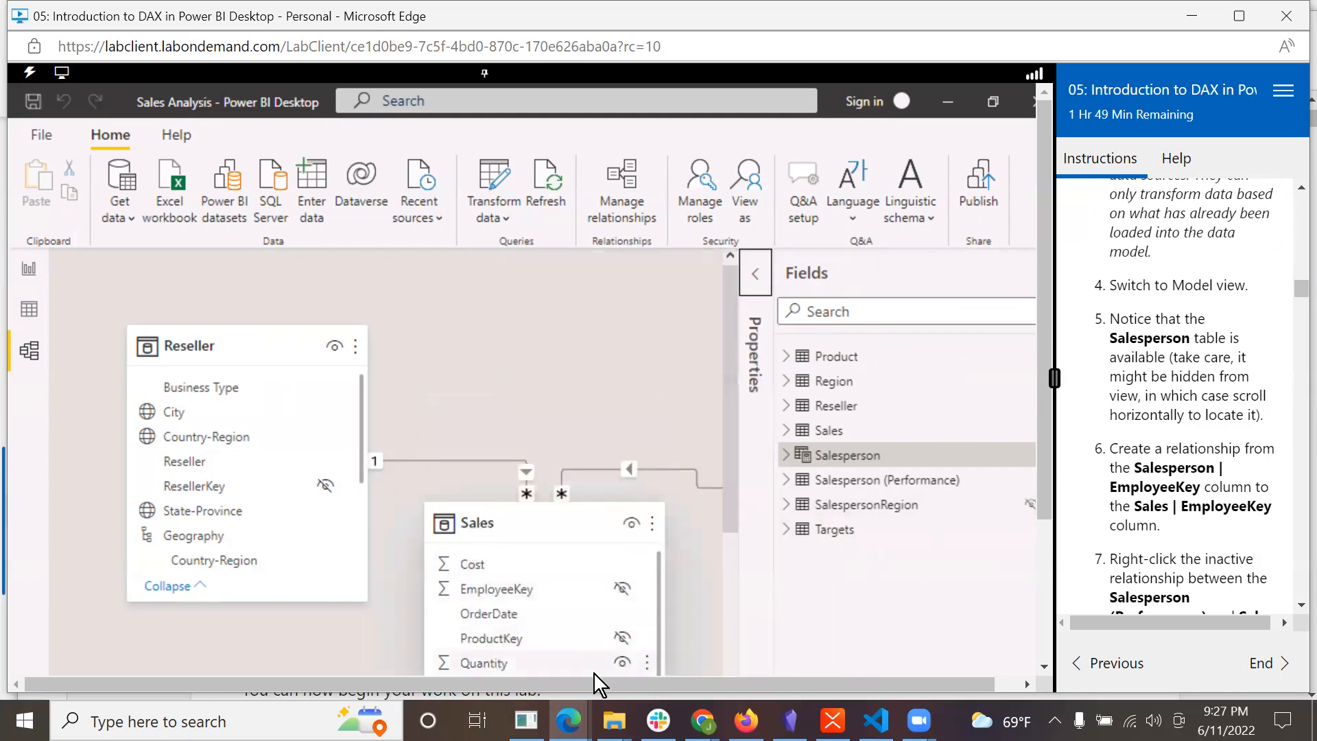
{"action": "left_click_drag", "start_coordinate": [595, 678], "coordinate": [919, 669]}
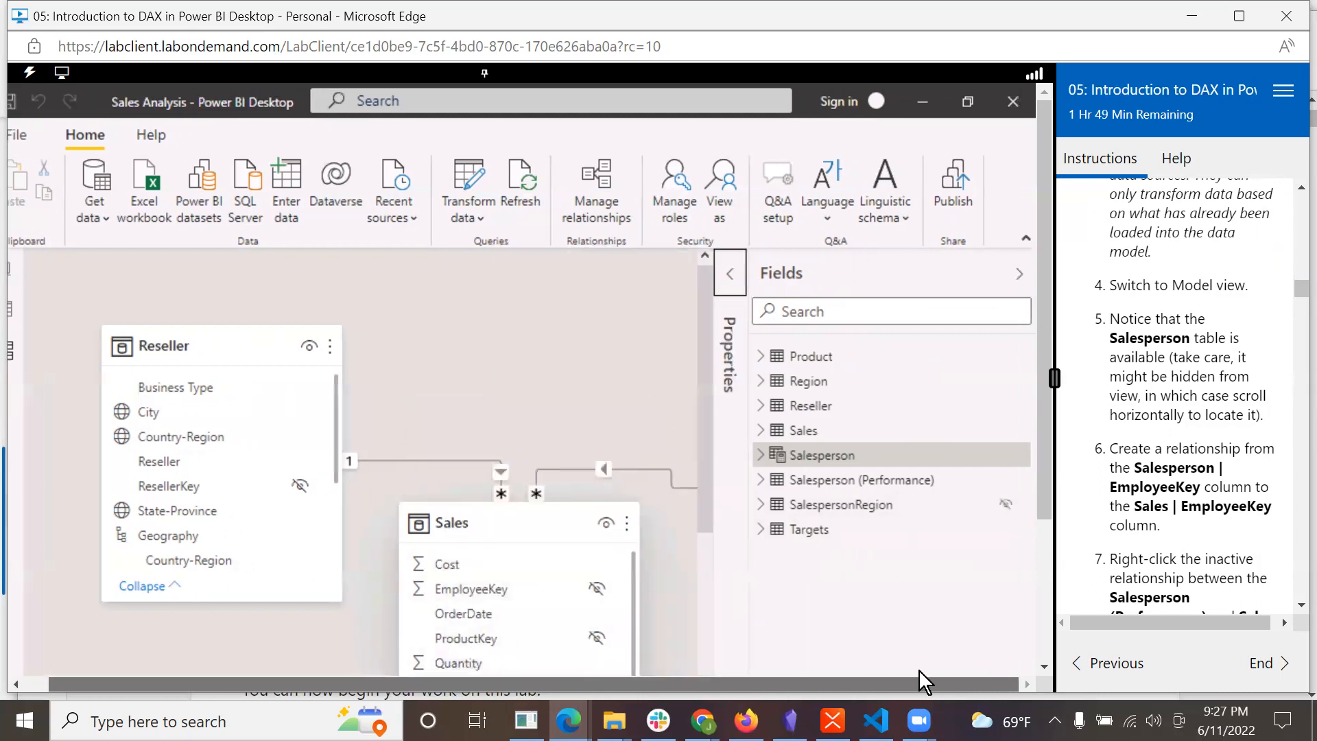
{"action": "left_click", "coordinate": [1019, 281]}
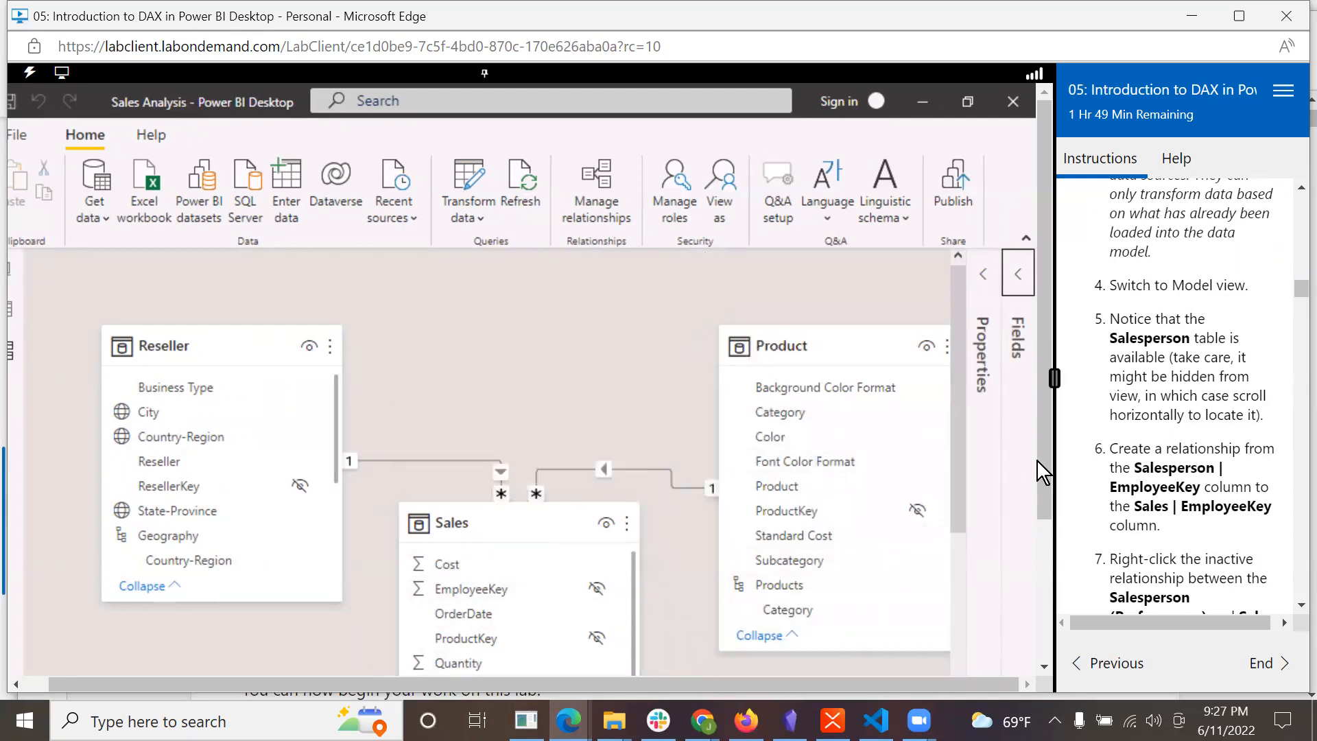
- Locate the Salesperson table in the model diagram and move it beside the Product table, just above Targets
{"action": "left_click_drag", "start_coordinate": [957, 514], "coordinate": [978, 682]}
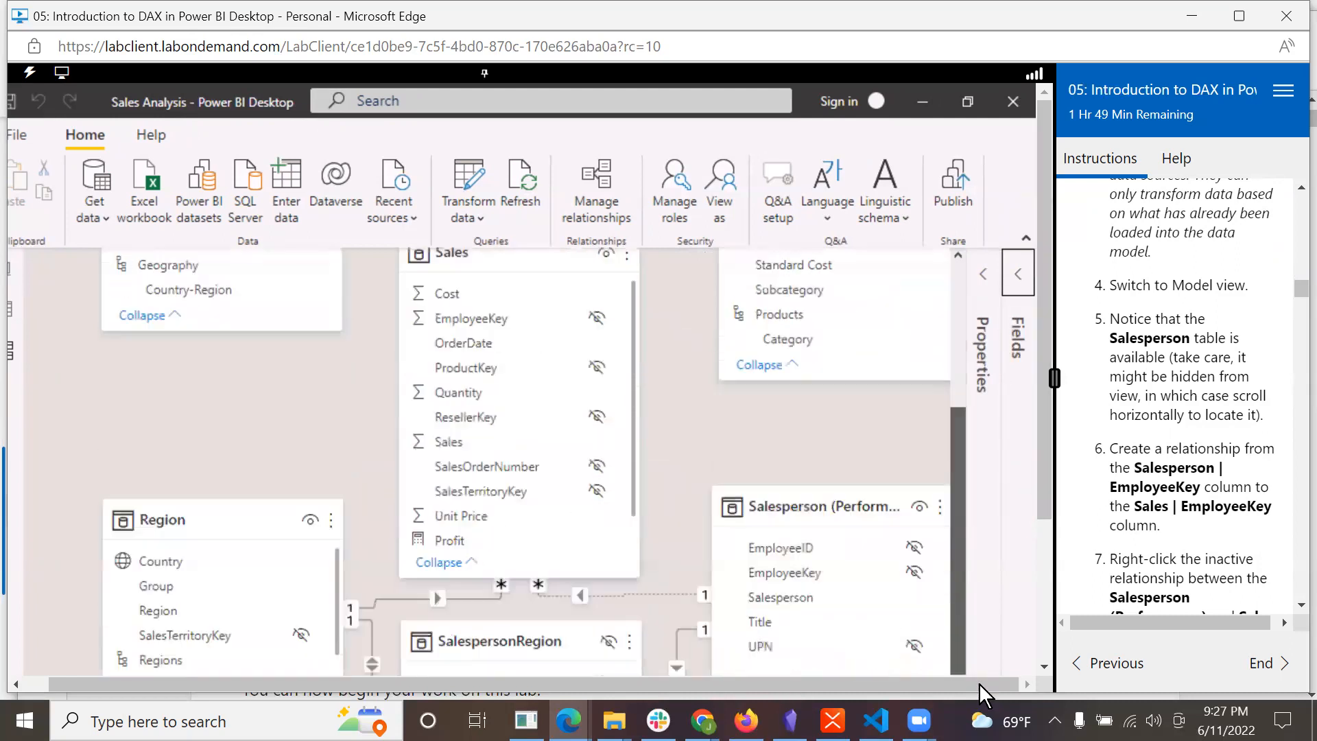
{"action": "left_click_drag", "start_coordinate": [1048, 495], "coordinate": [1050, 676]}
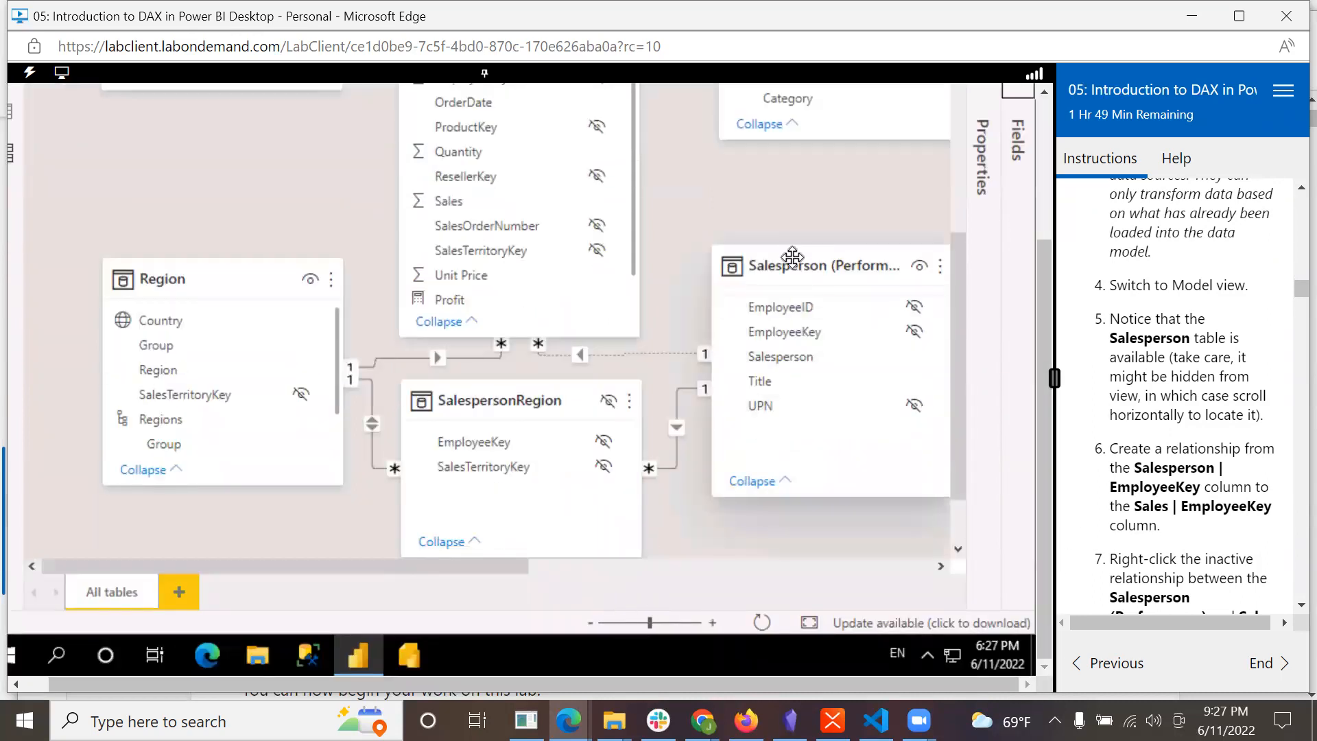
{"action": "mouse_move", "coordinate": [789, 269]}
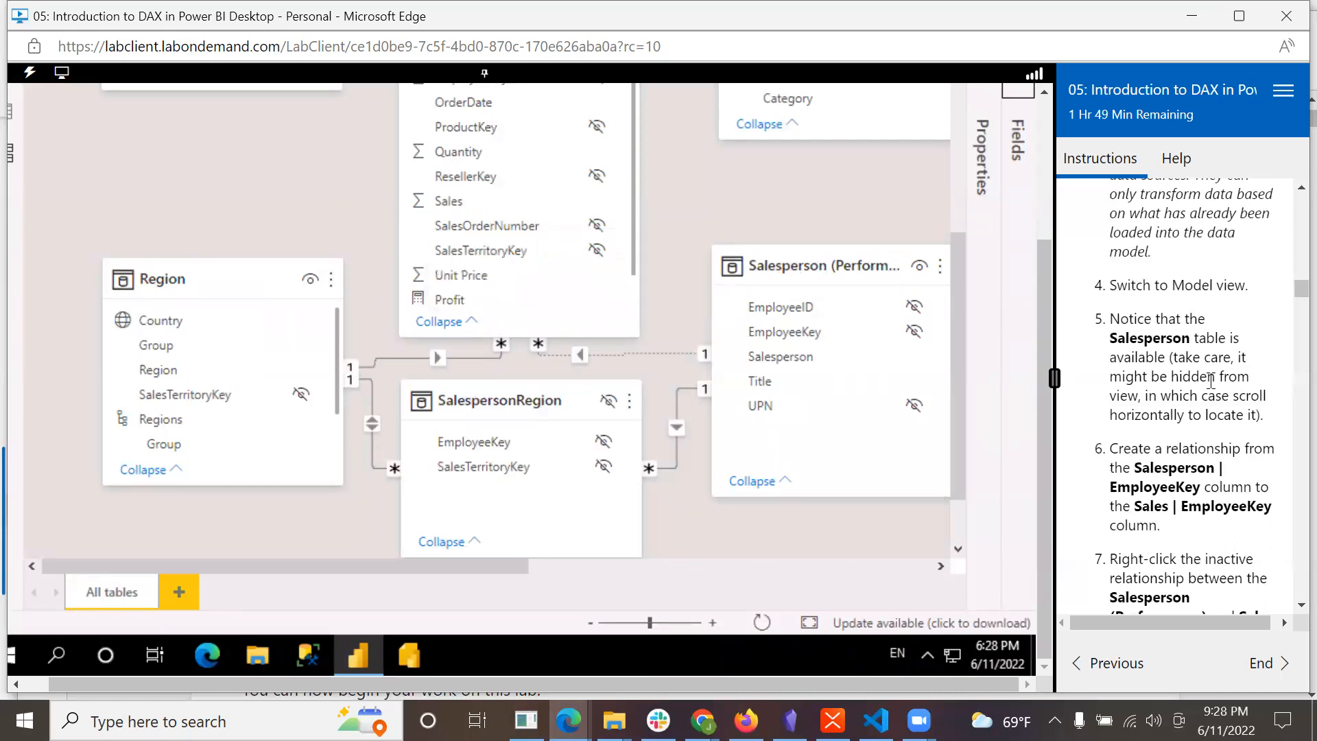
{"action": "mouse_move", "coordinate": [800, 247]}
{"action": "left_click_drag", "start_coordinate": [957, 455], "coordinate": [965, 533]}
{"action": "left_click", "coordinate": [628, 622]}
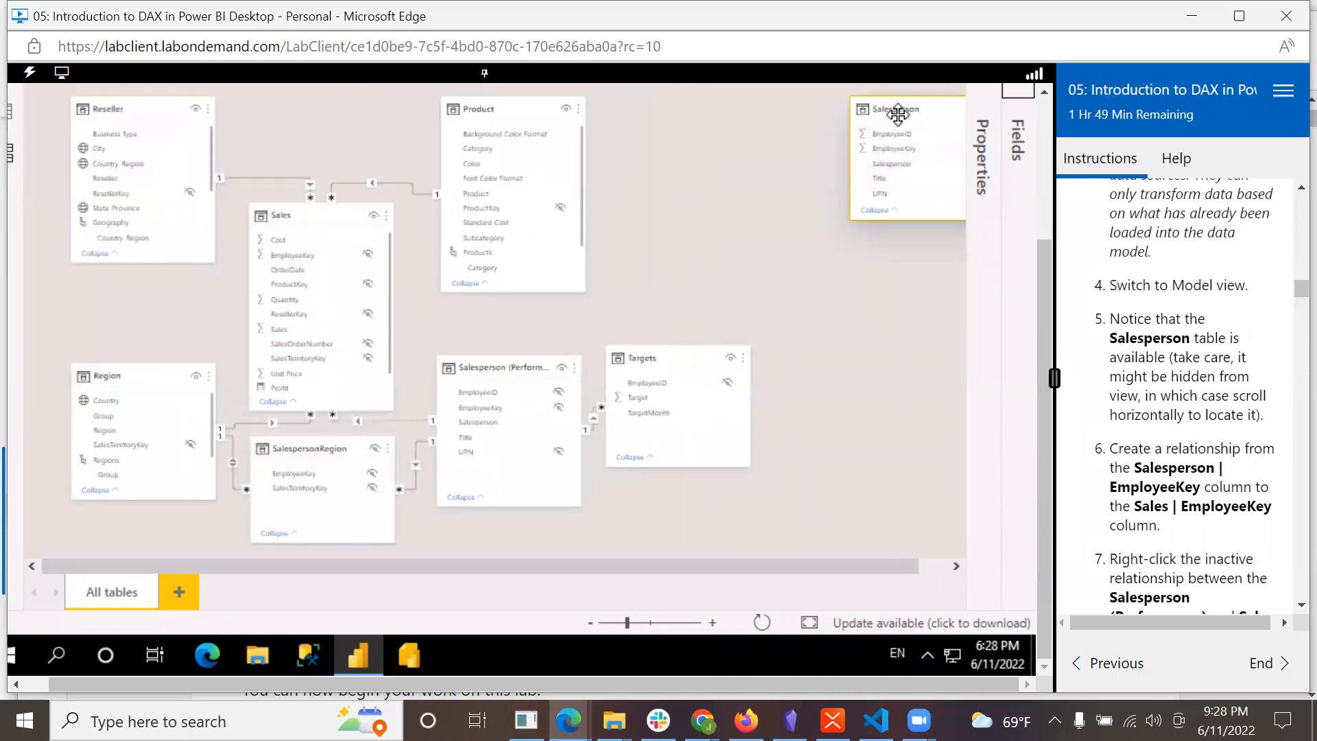
{"action": "left_click_drag", "start_coordinate": [896, 123], "coordinate": [658, 203]}
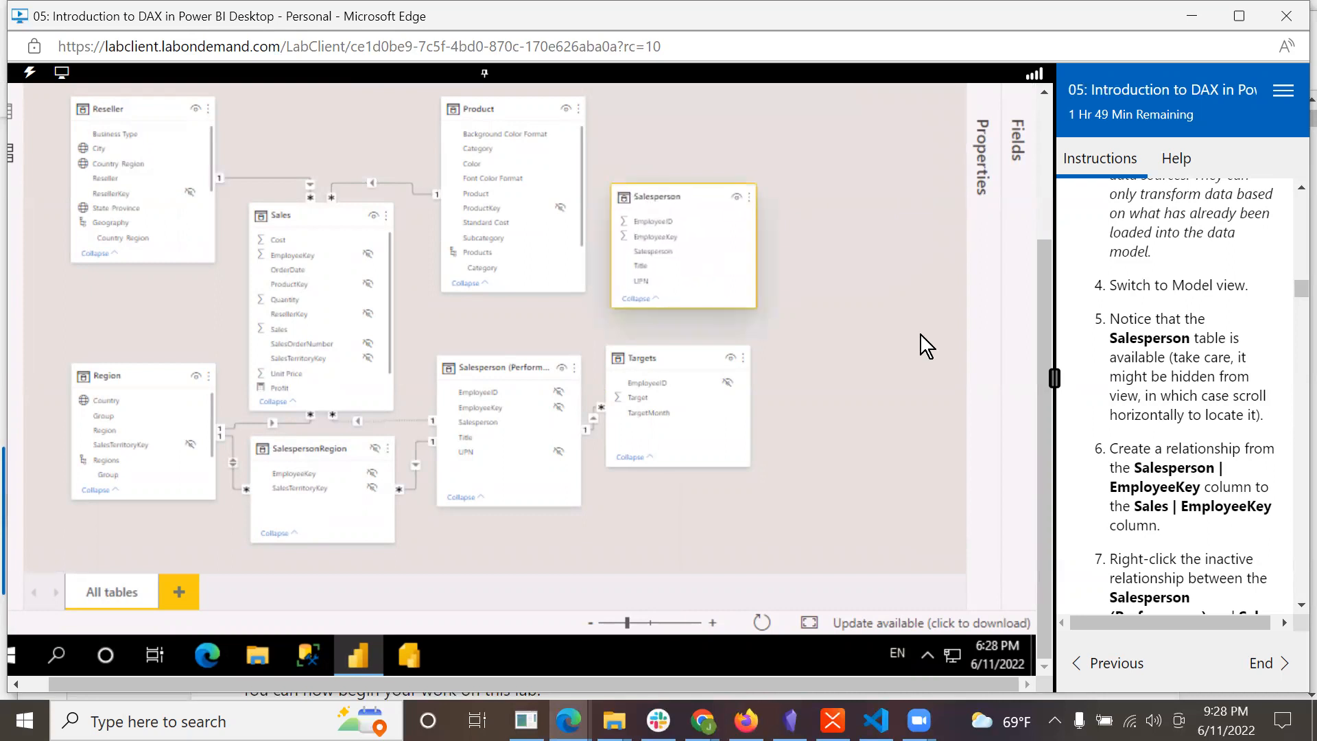
- Create a relationship from the Salesperson table's EmployeeKey column to the Sales table's EmployeeKey column
{"action": "scroll", "coordinate": [1221, 473], "scroll_direction": "down", "scroll_amount": 1}
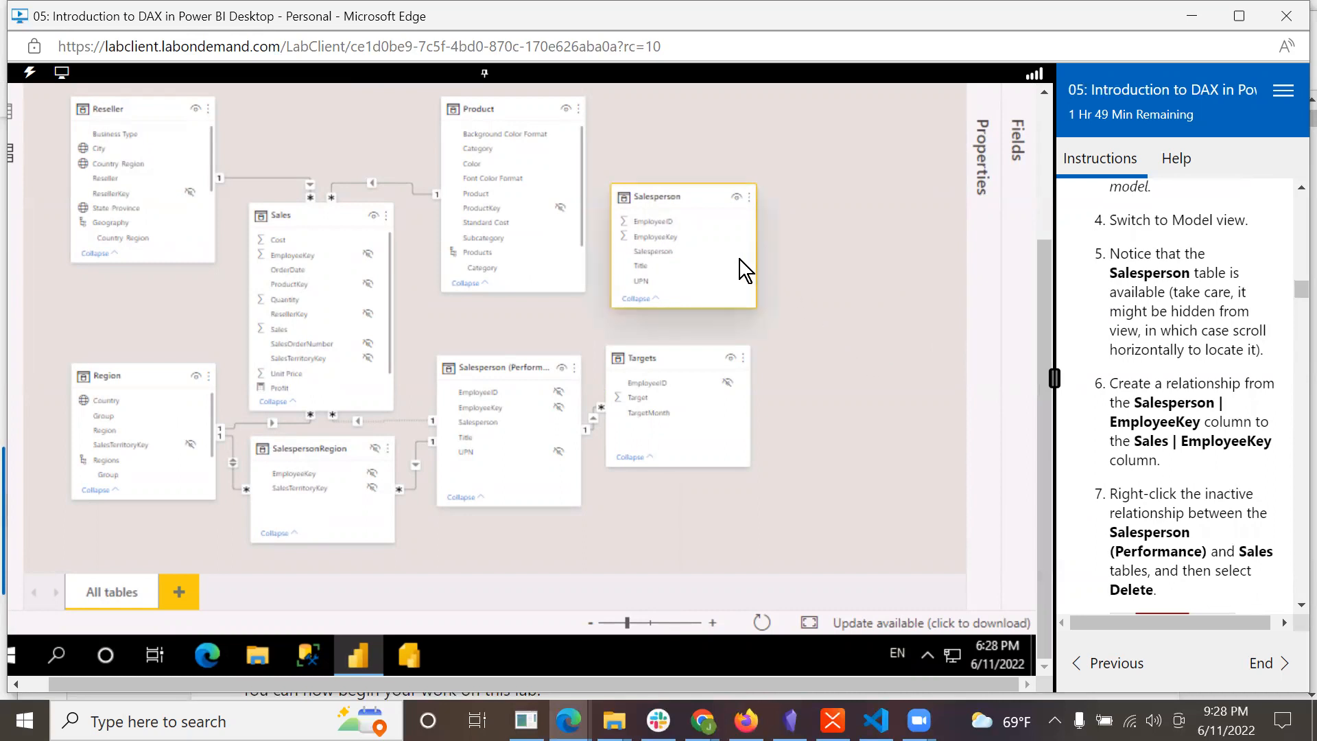
{"action": "left_click", "coordinate": [651, 236]}
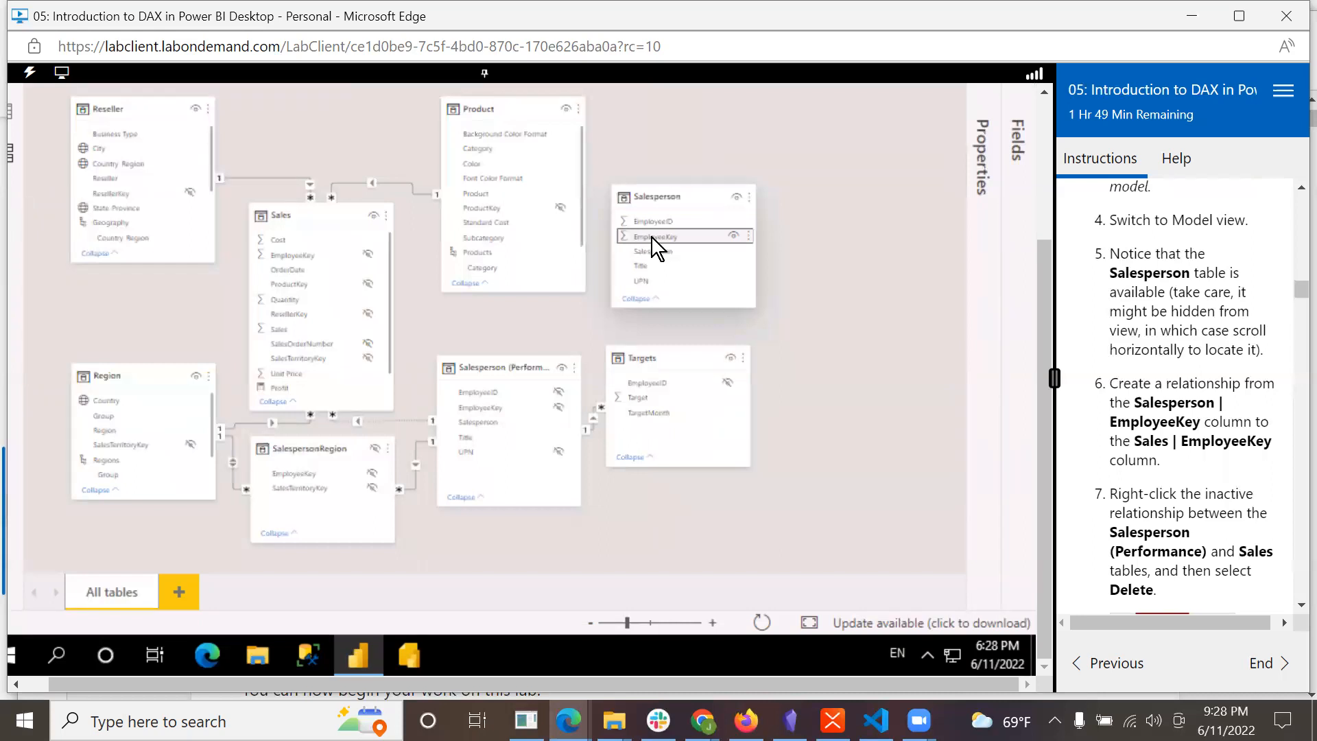
{"action": "left_click_drag", "start_coordinate": [651, 238], "coordinate": [619, 255]}
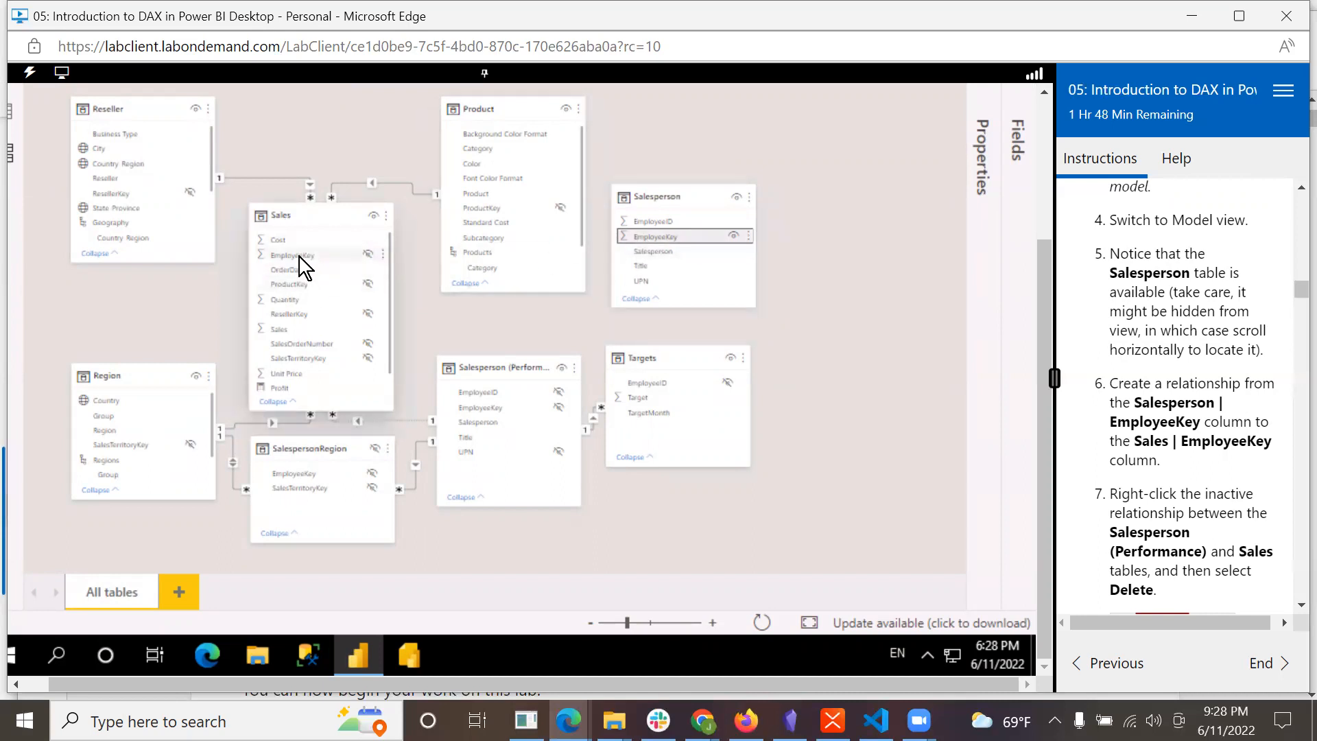
{"action": "left_click_drag", "start_coordinate": [633, 239], "coordinate": [330, 257]}
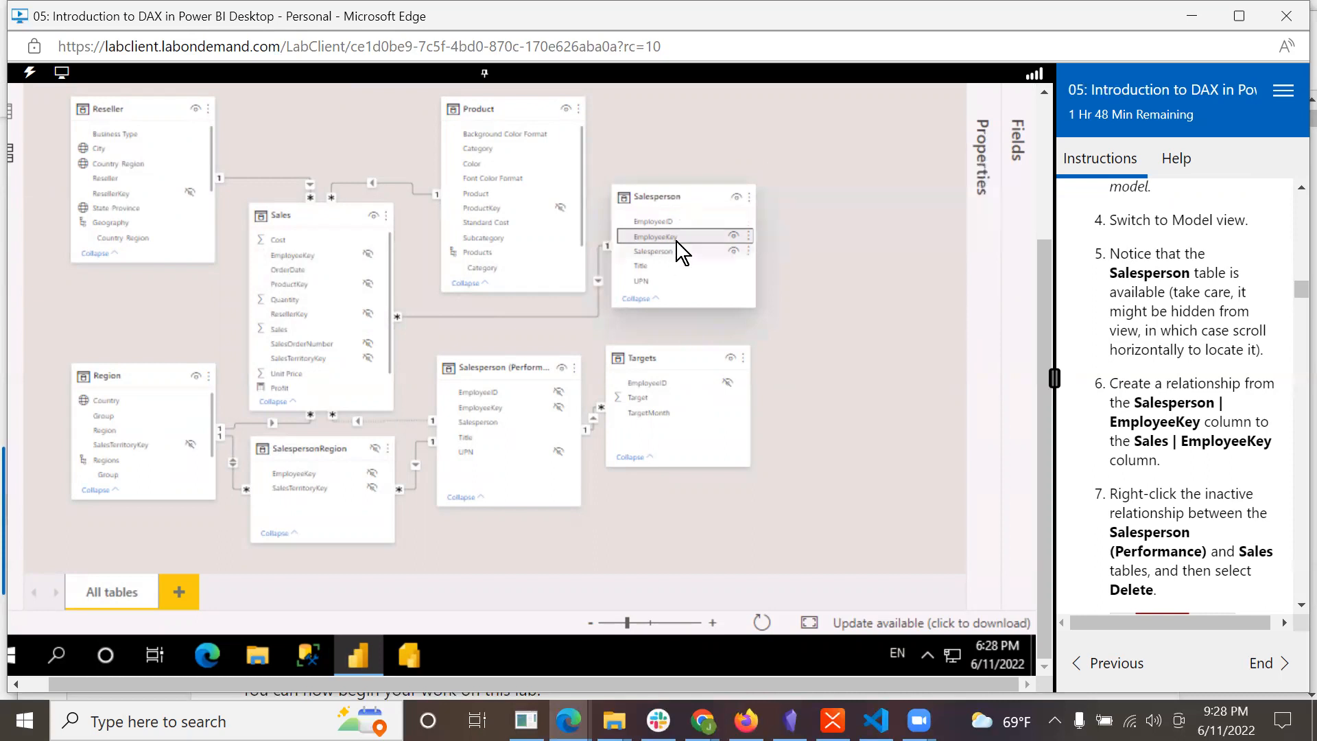
{"action": "left_click", "coordinate": [711, 622]}
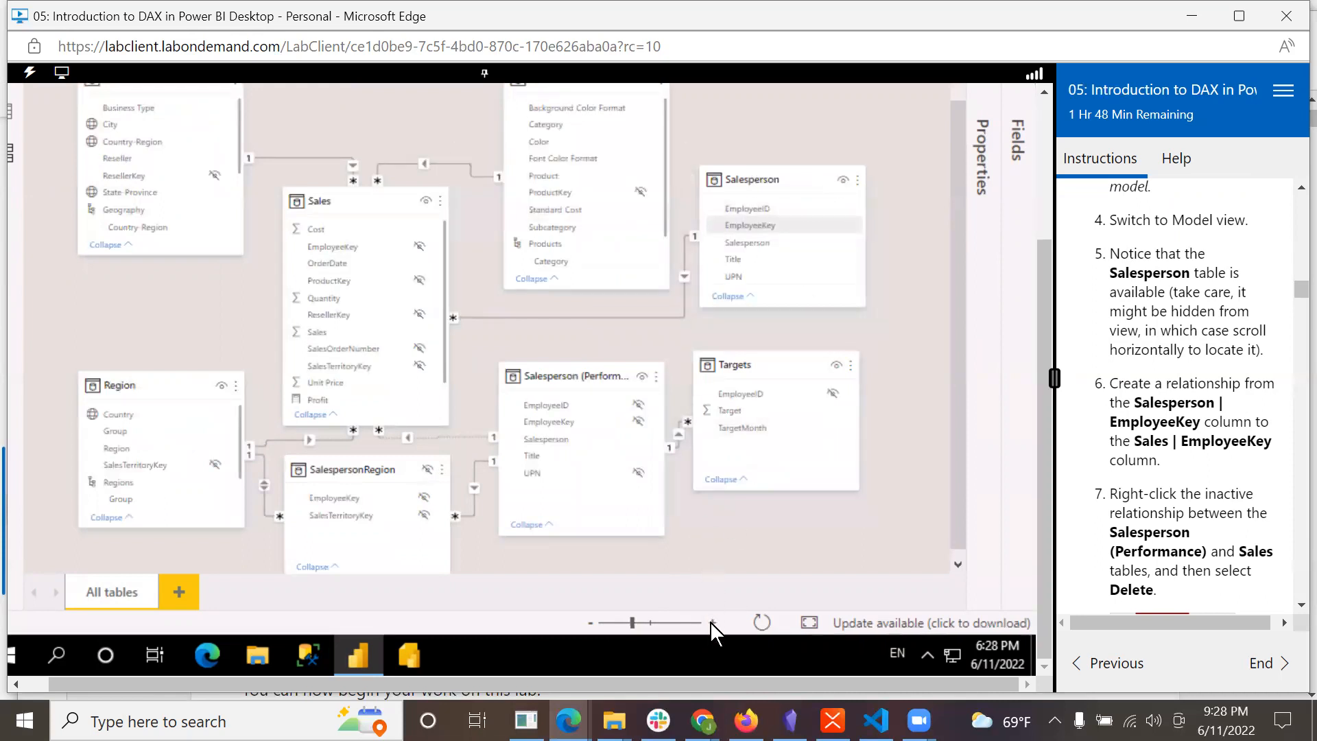
{"action": "left_click", "coordinate": [711, 622]}
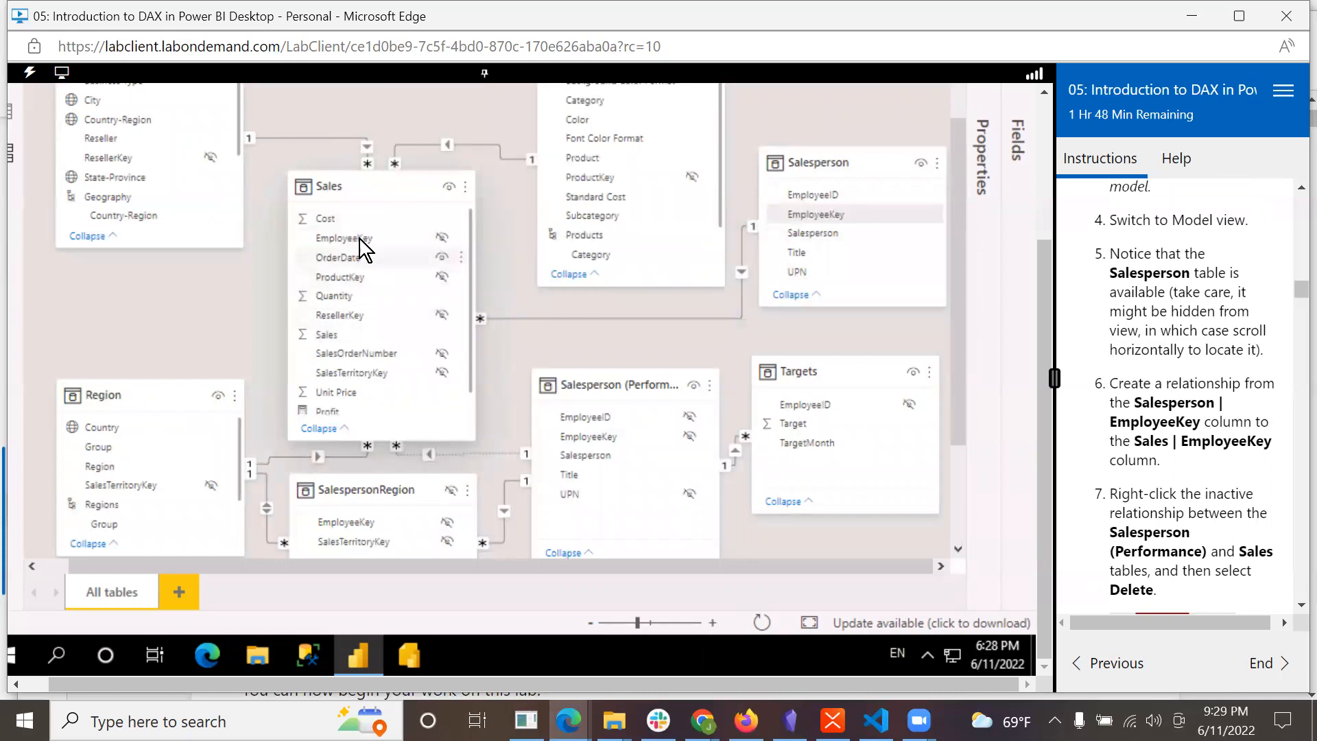
- Following instructions 7 and 8, delete the inactive relationship between the Salesperson (Performance) and Sales tables
{"action": "scroll", "coordinate": [1206, 480], "scroll_direction": "down", "scroll_amount": 2}
{"action": "scroll", "coordinate": [1205, 482], "scroll_direction": "down", "scroll_amount": 2}
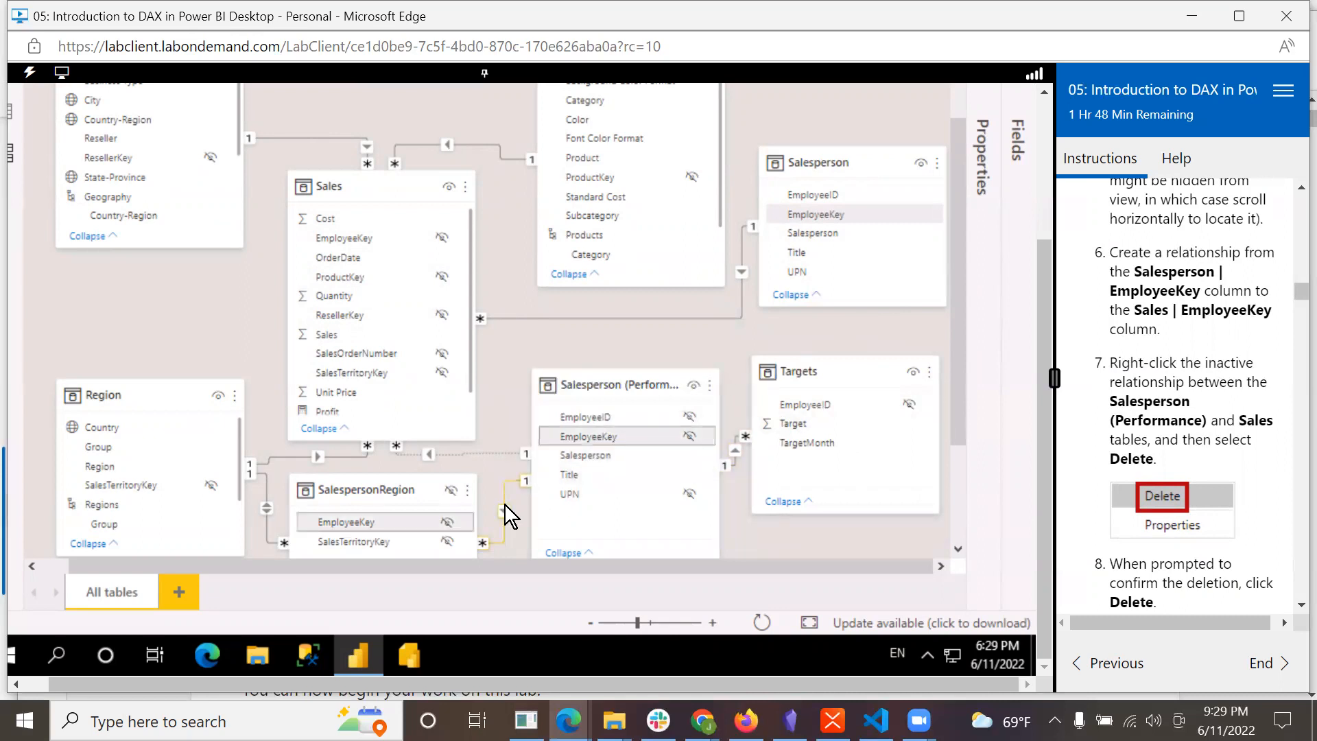
{"action": "right_click", "coordinate": [426, 453]}
{"action": "left_click", "coordinate": [444, 471]}
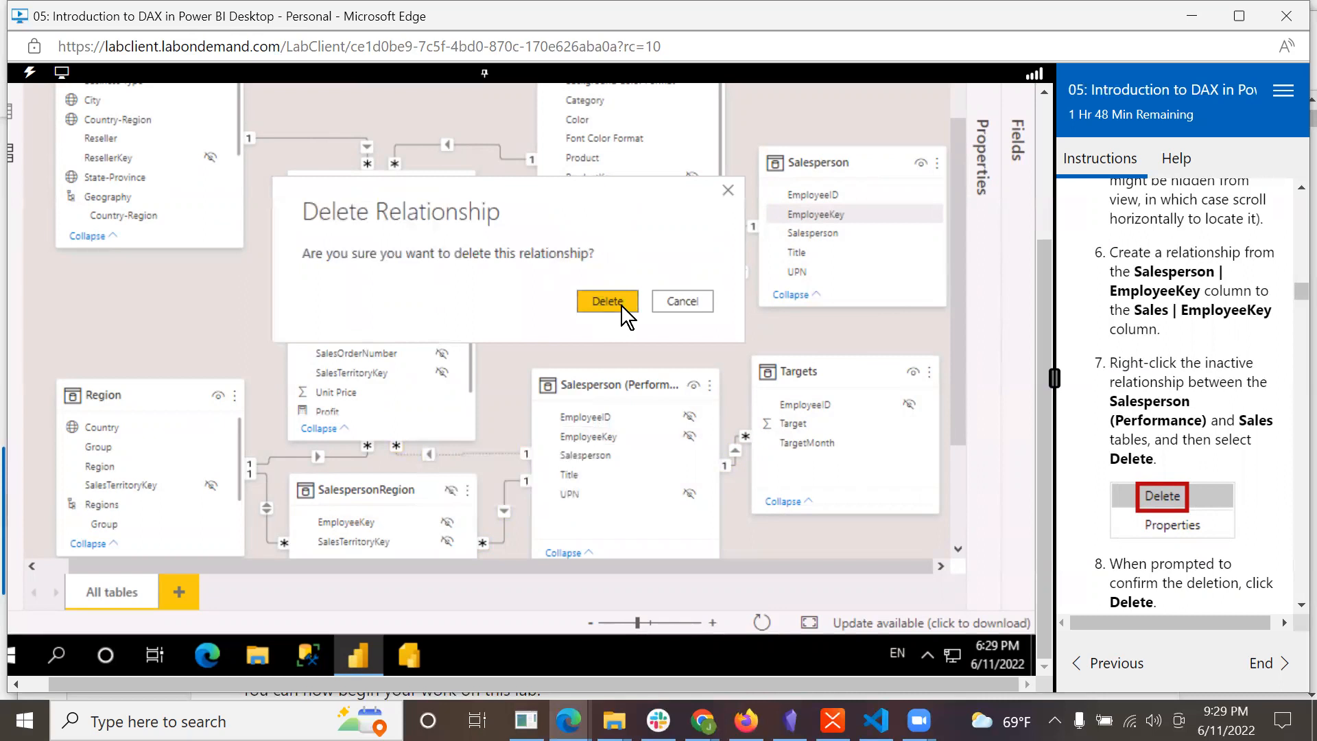
{"action": "scroll", "coordinate": [1189, 410], "scroll_direction": "down", "scroll_amount": 4}
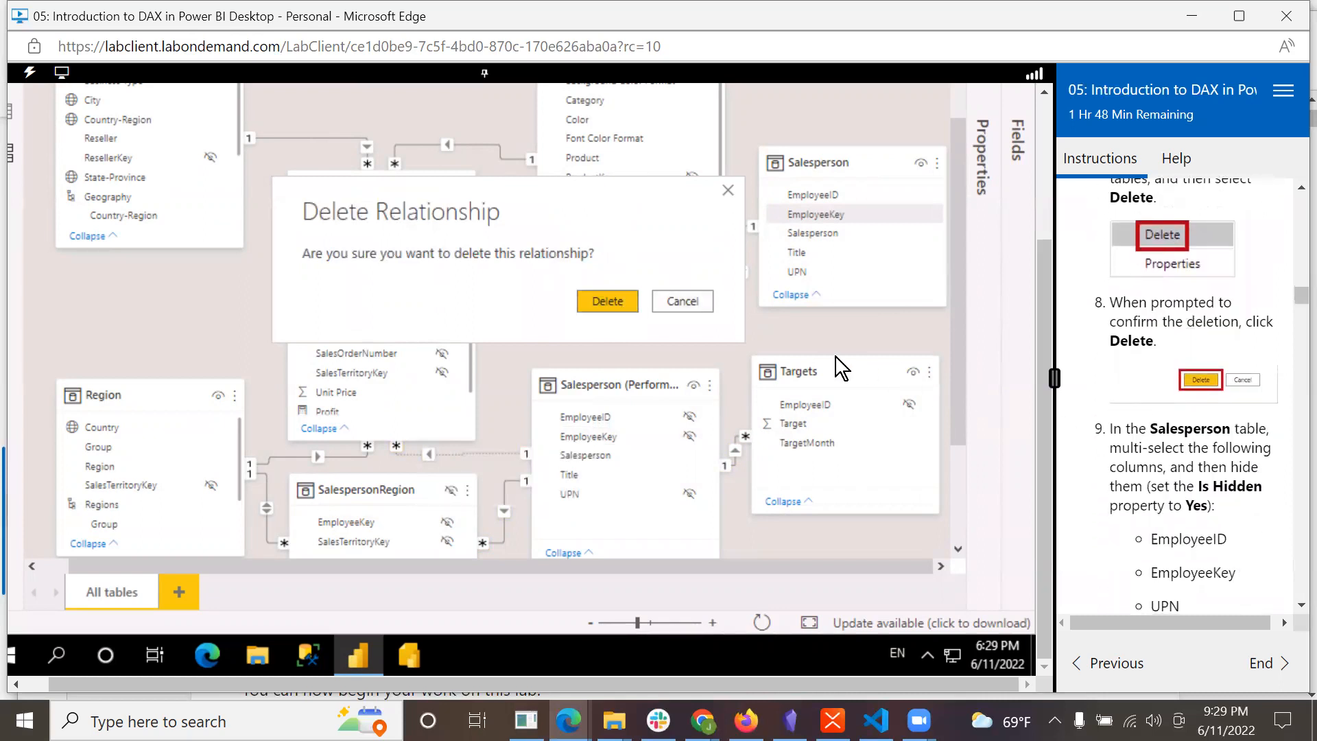
{"action": "left_click", "coordinate": [585, 296]}
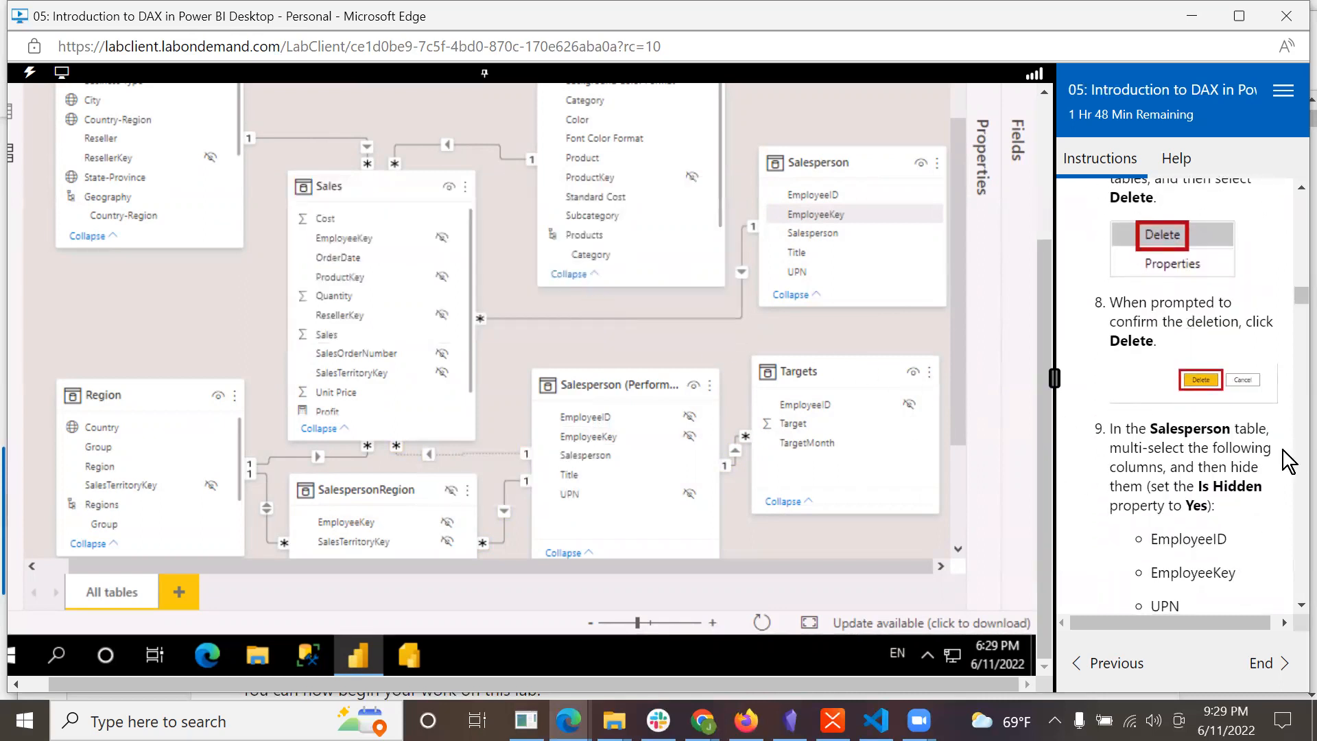
- Hide the EmployeeID, EmployeeKey and UPN columns of the Salesperson table in report view
{"action": "scroll", "coordinate": [1207, 470], "scroll_direction": "down", "scroll_amount": 1}
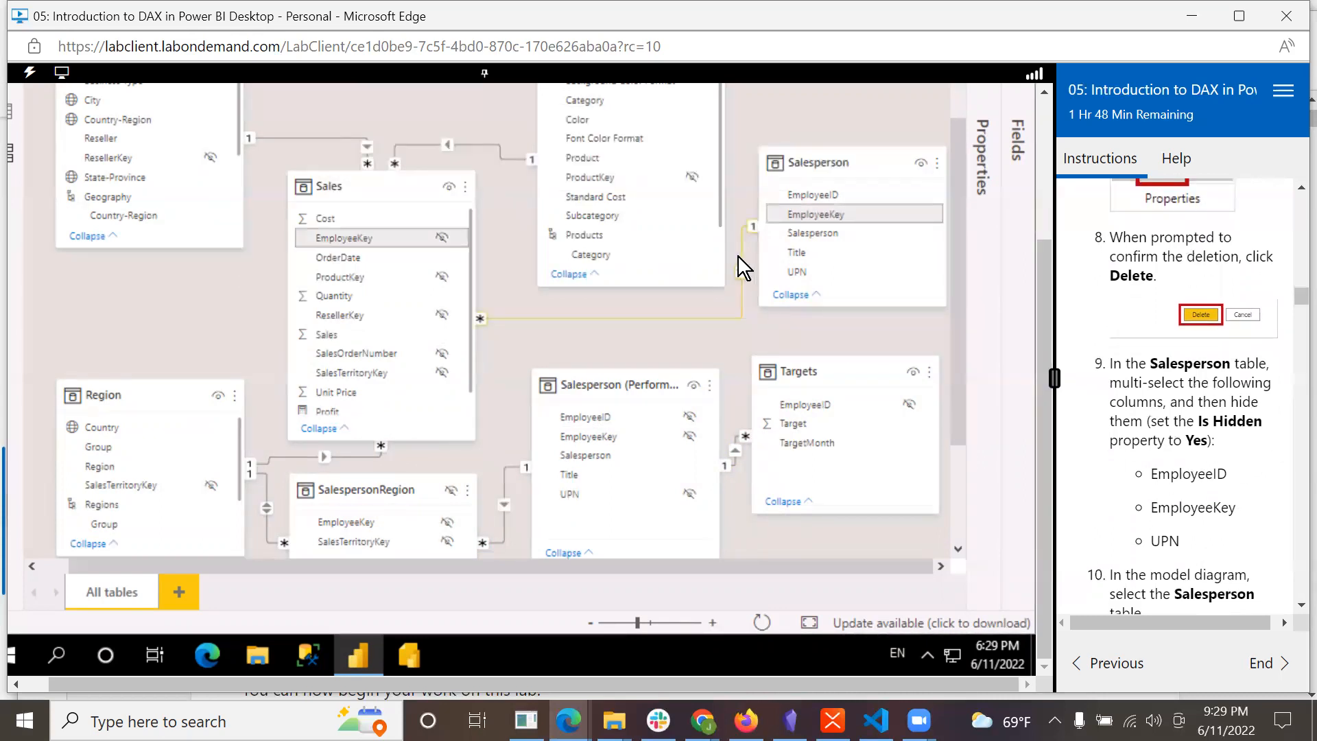
{"action": "scroll", "coordinate": [1207, 484], "scroll_direction": "down", "scroll_amount": 1}
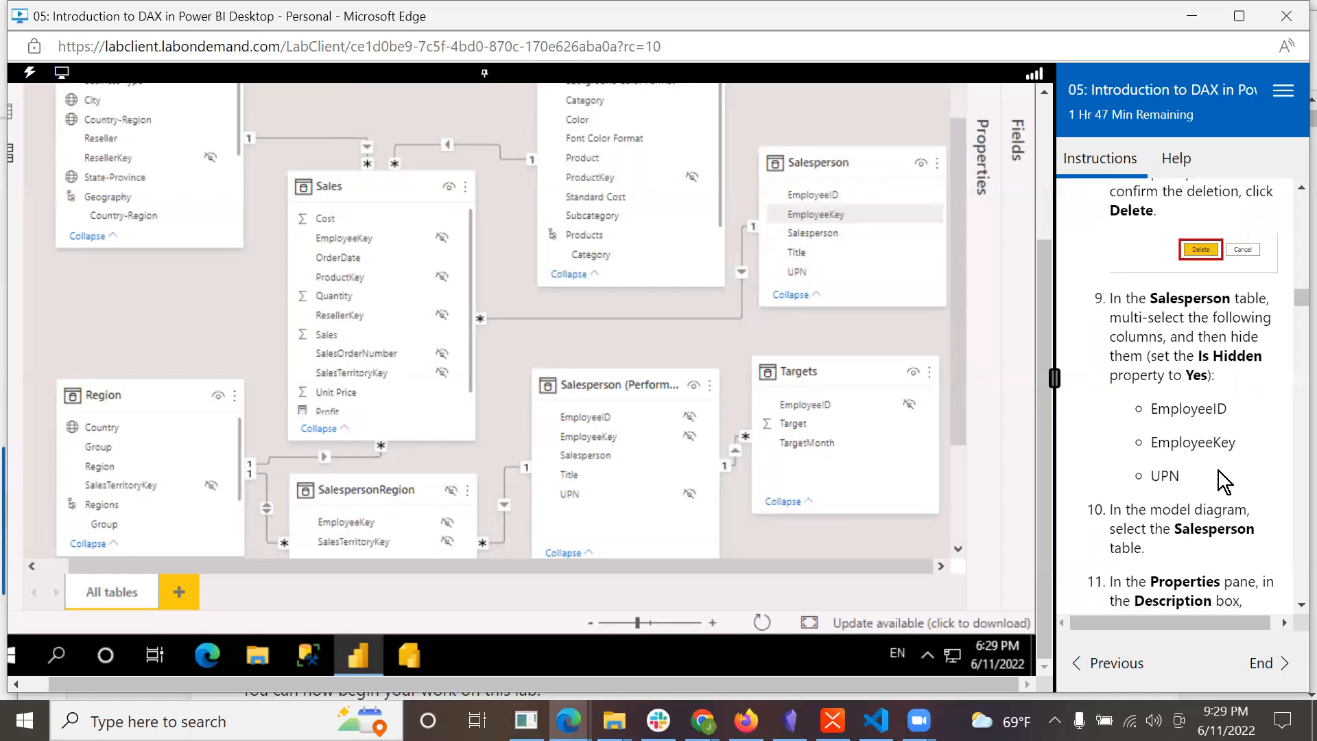
{"action": "left_click", "coordinate": [833, 194]}
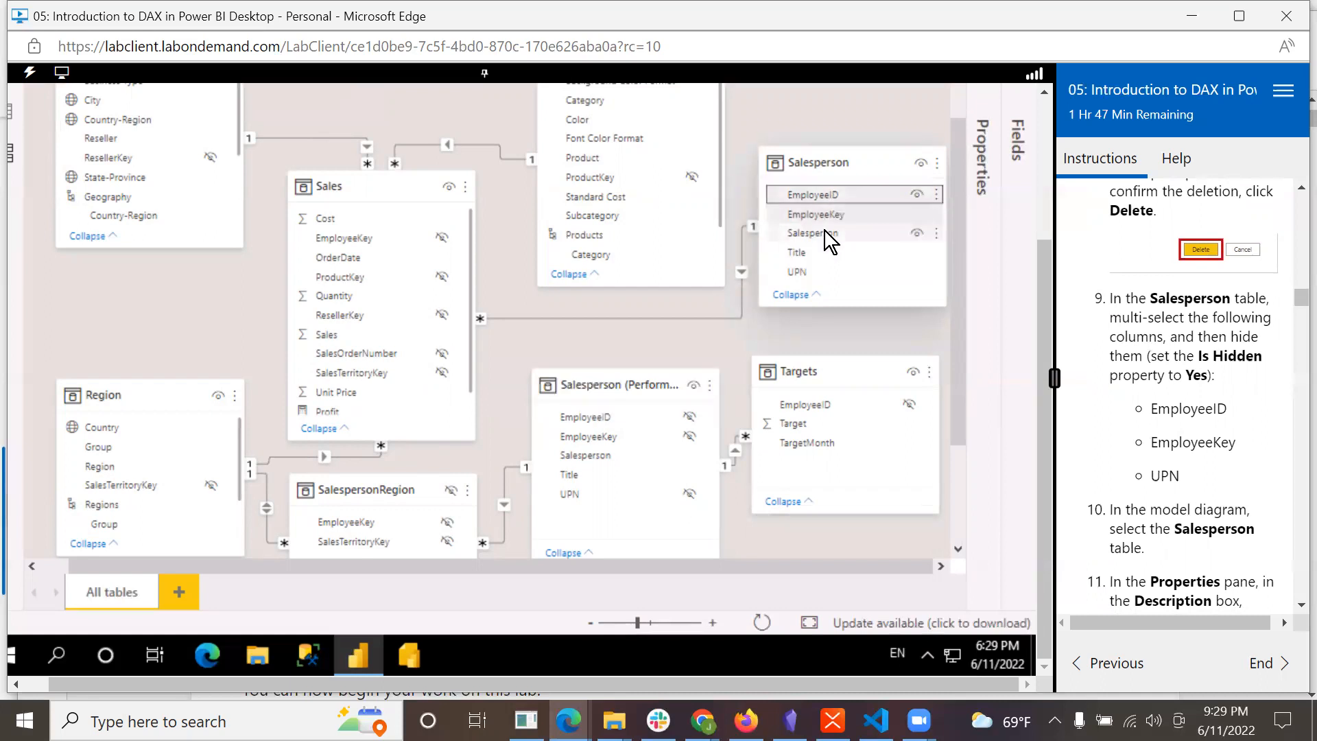
{"action": "left_click", "coordinate": [825, 216], "text": "ctrl"}
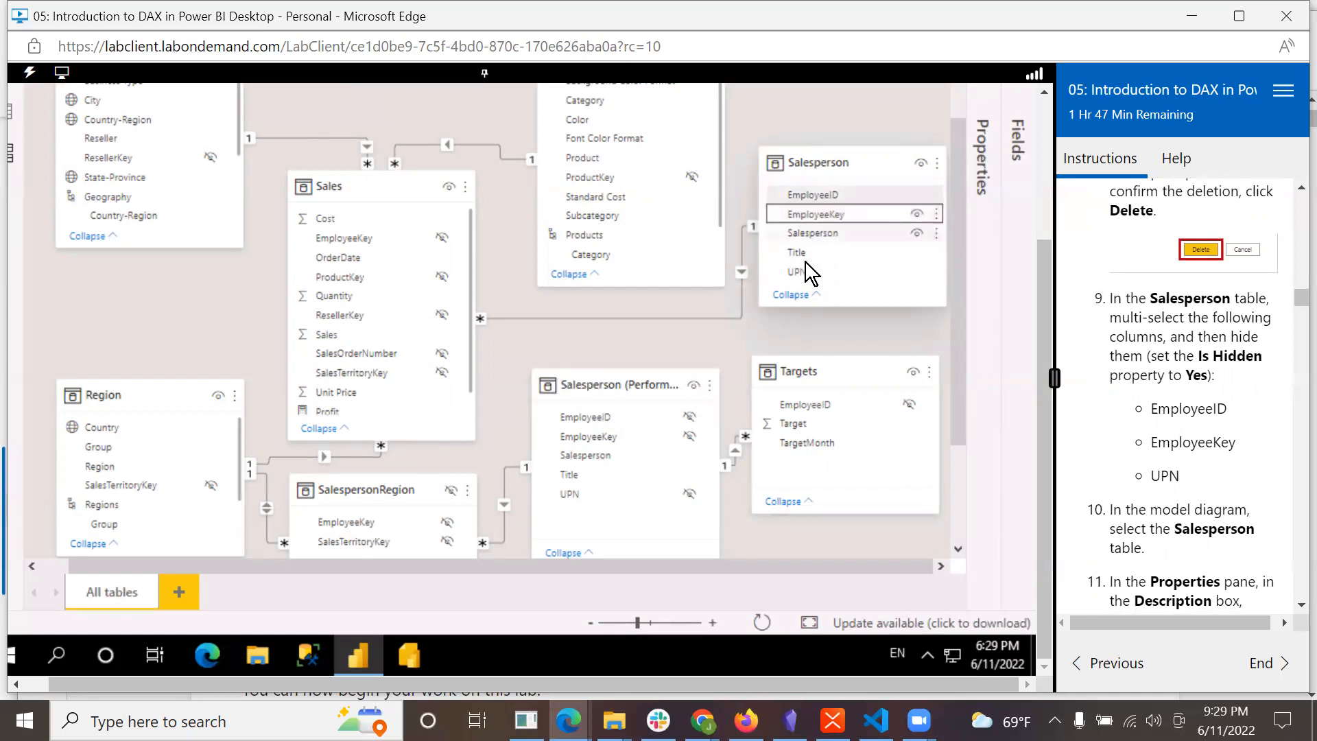
{"action": "left_click", "coordinate": [793, 275], "text": "ctrl"}
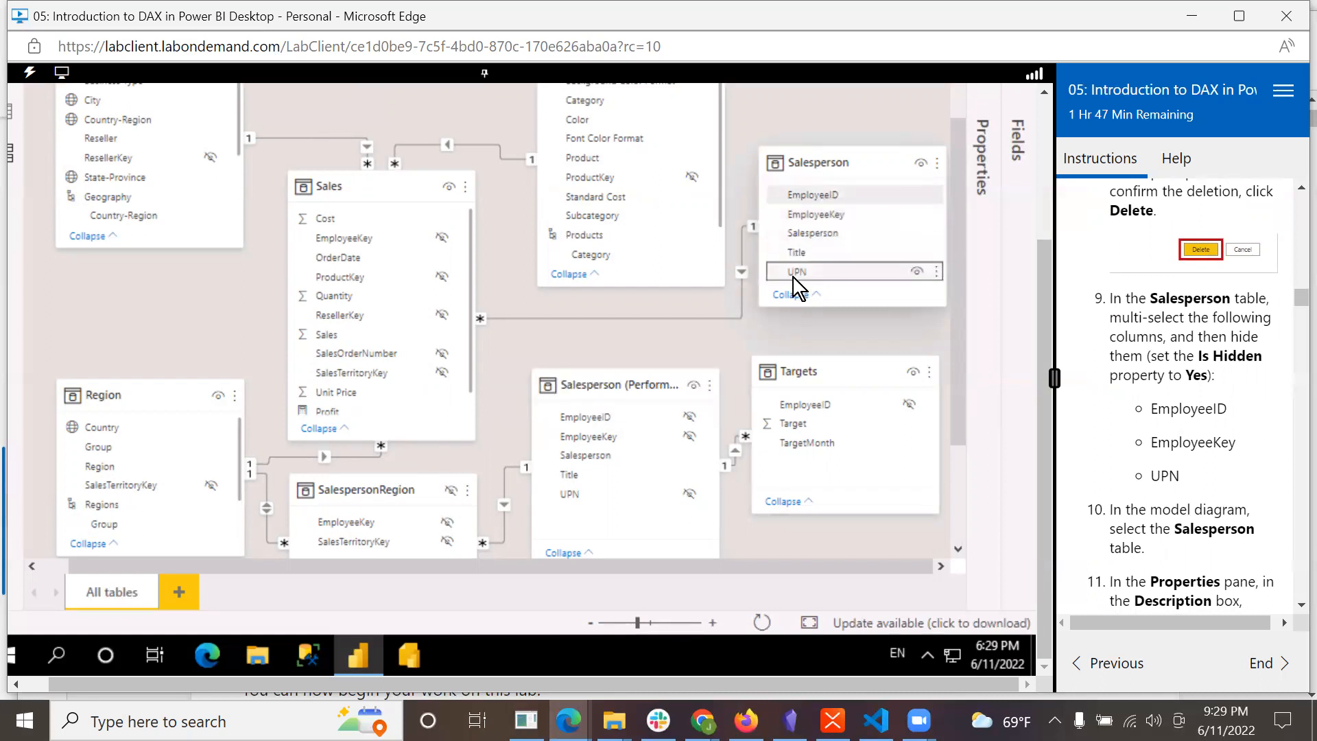
{"action": "right_click", "coordinate": [860, 272]}
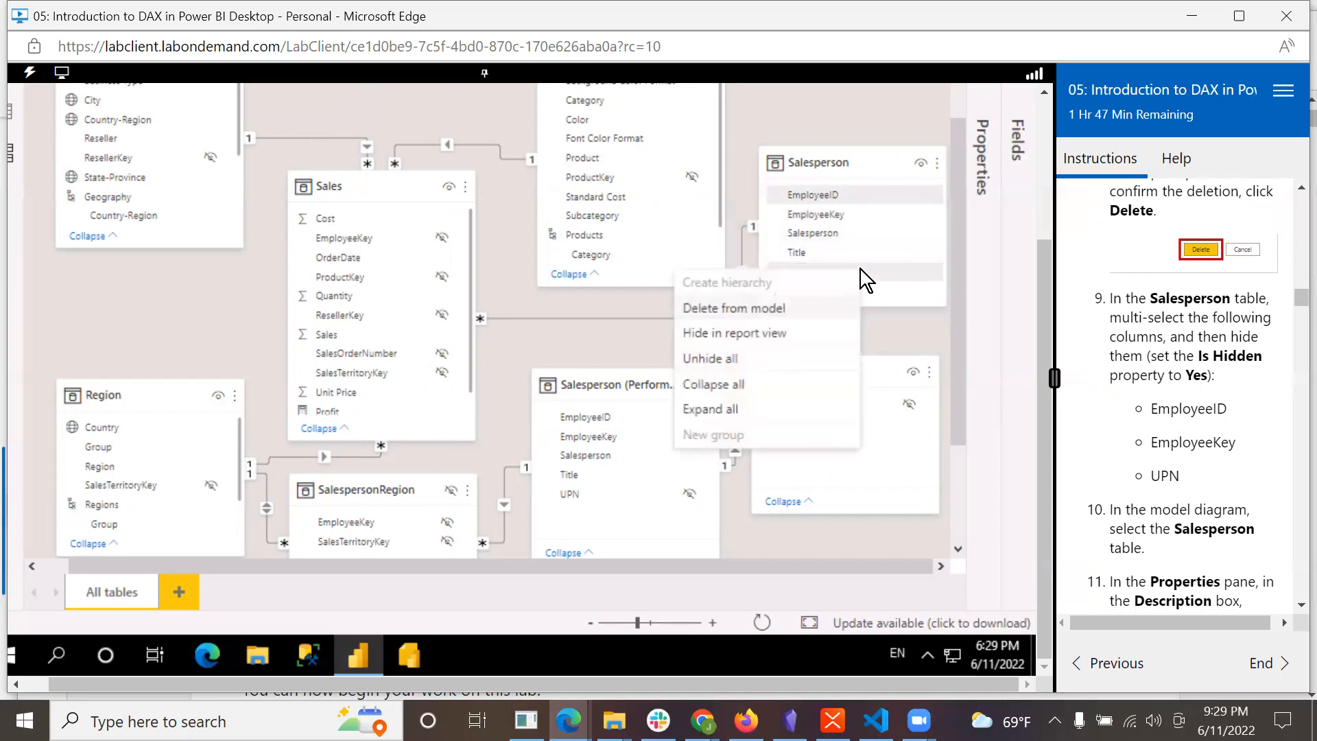
{"action": "left_click", "coordinate": [747, 334]}
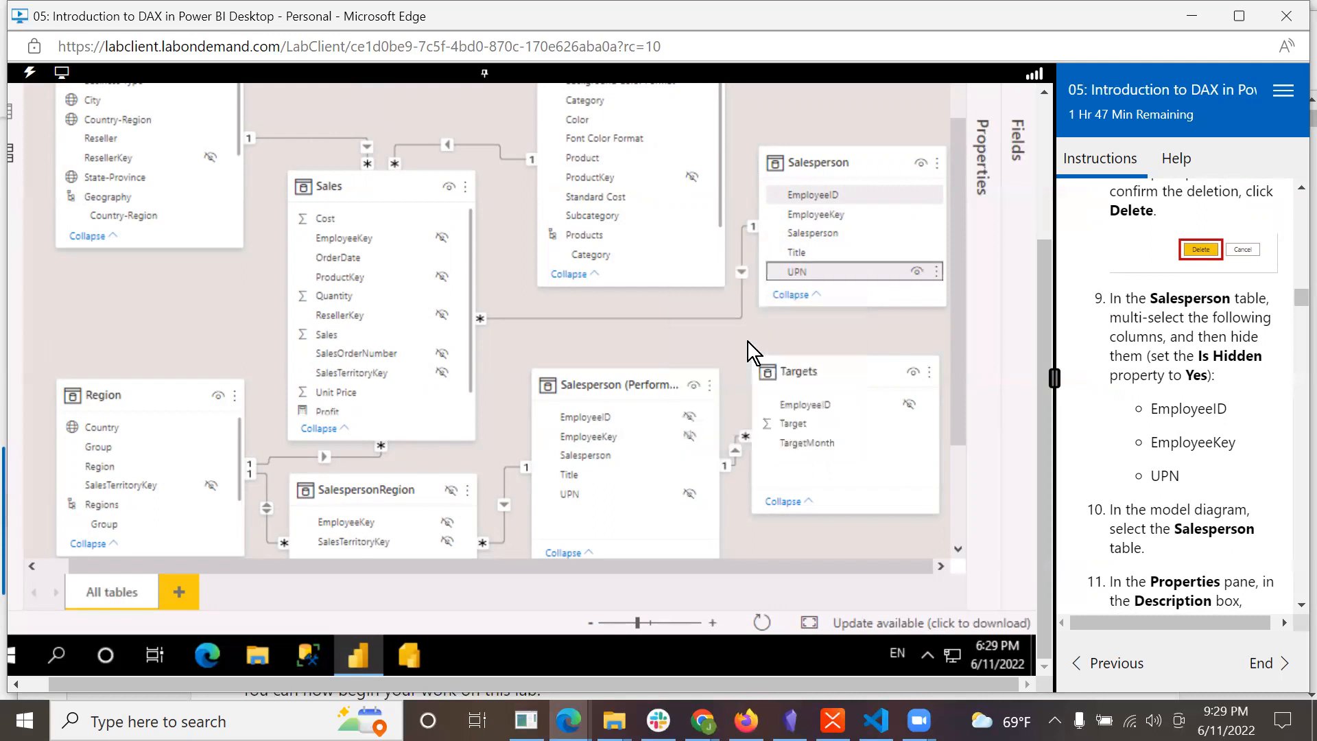
{"action": "left_click", "coordinate": [938, 164]}
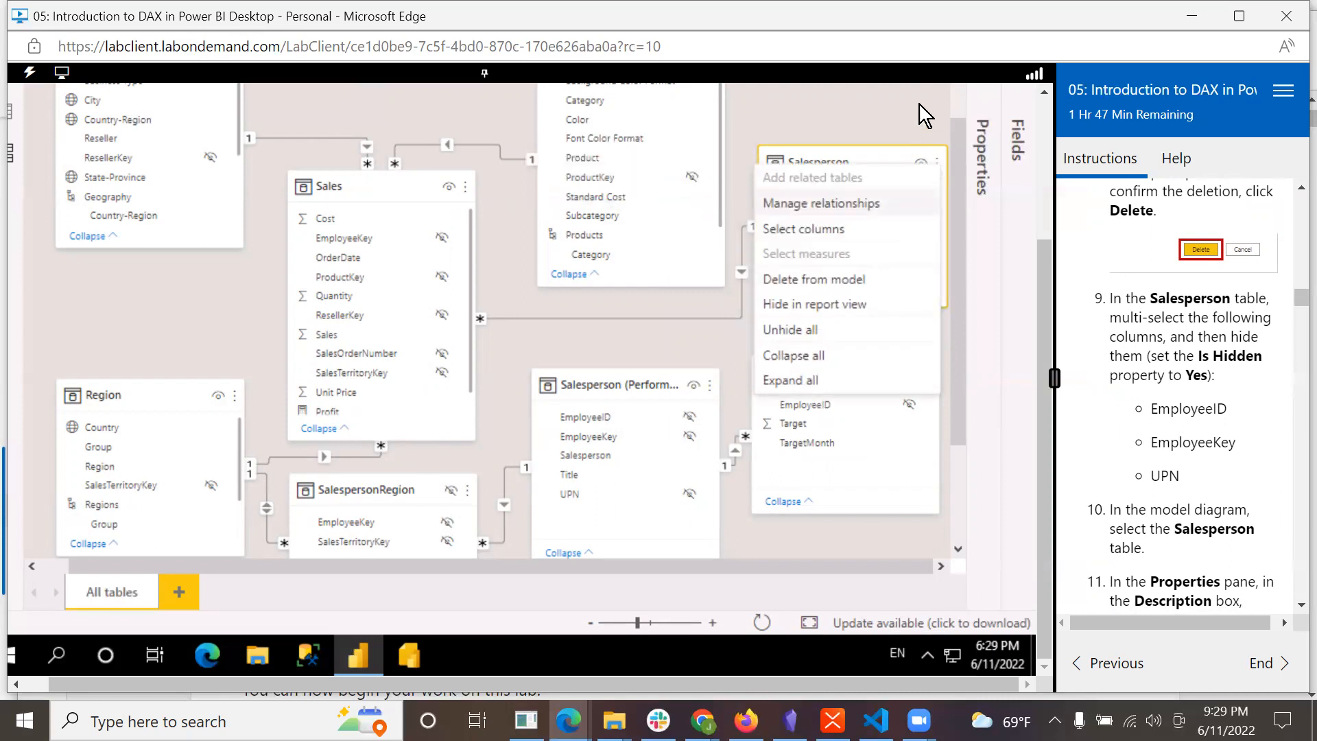
{"action": "key", "text": "Escape"}
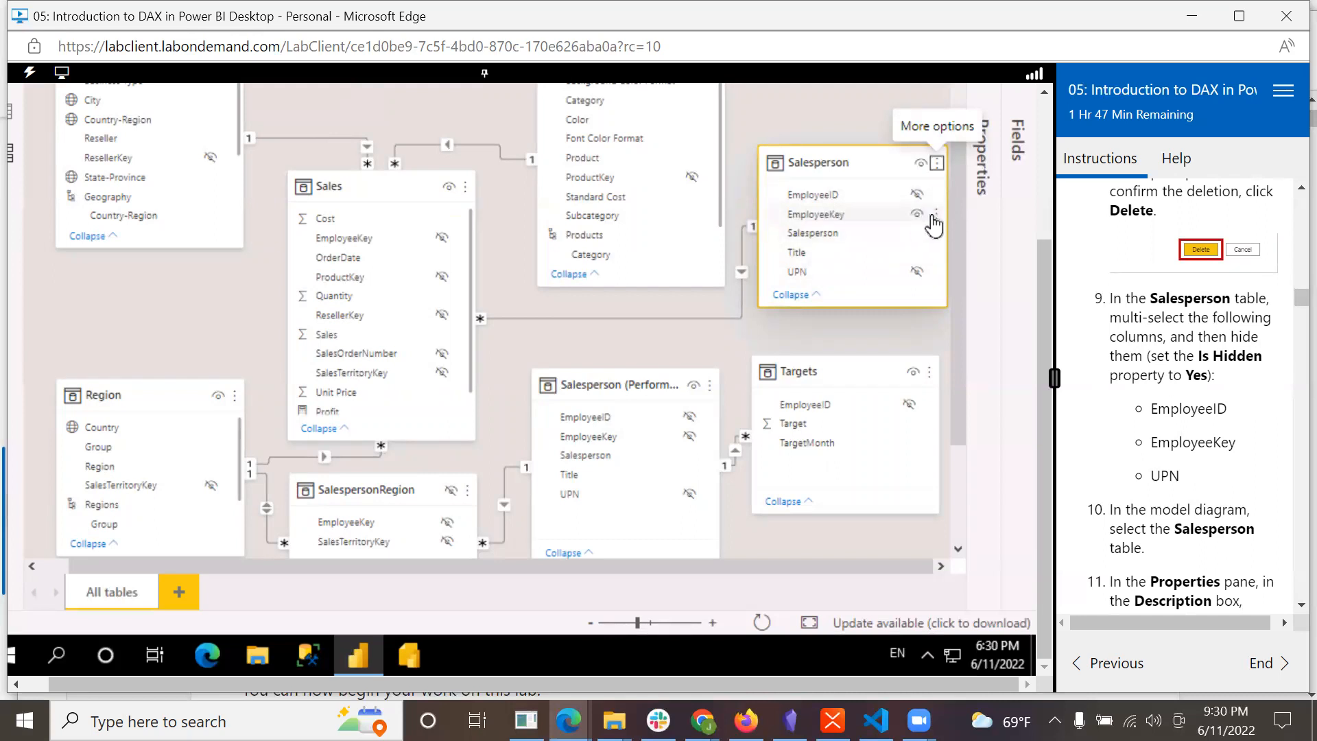
{"action": "right_click", "coordinate": [829, 212]}
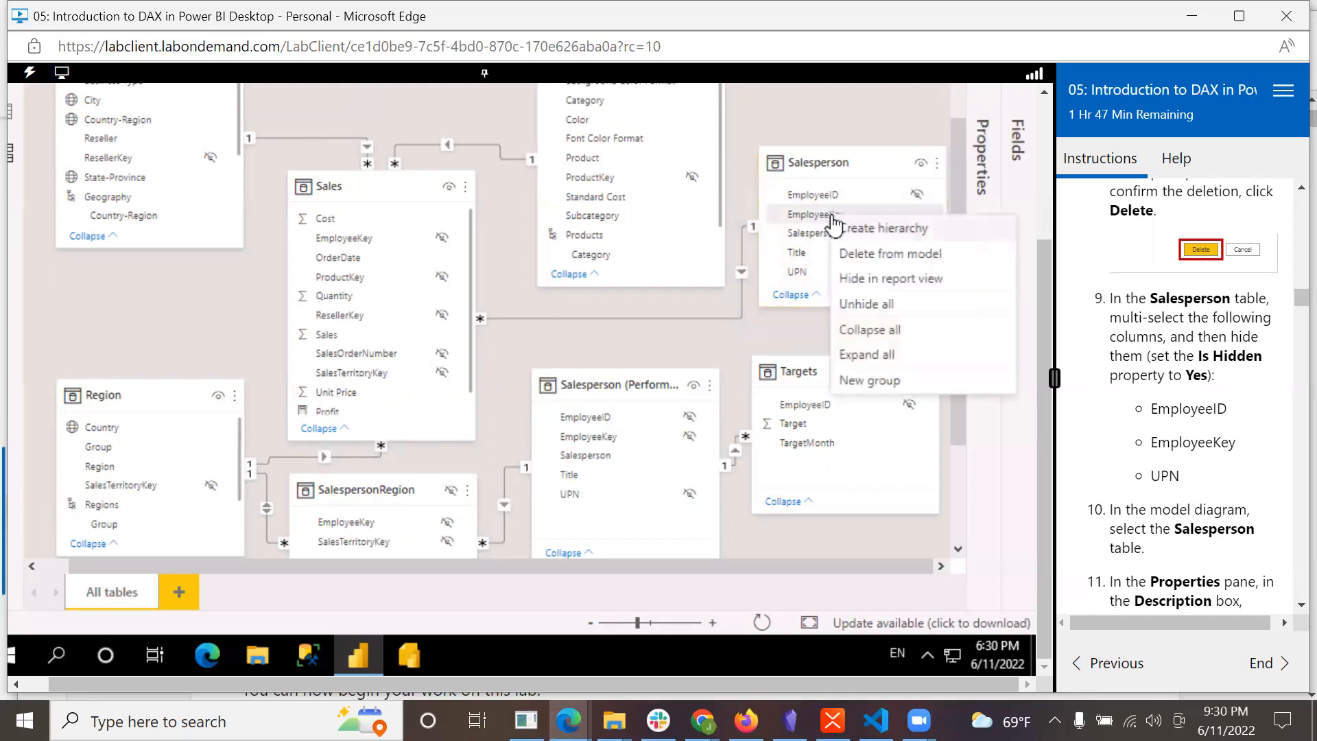
{"action": "left_click", "coordinate": [851, 279]}
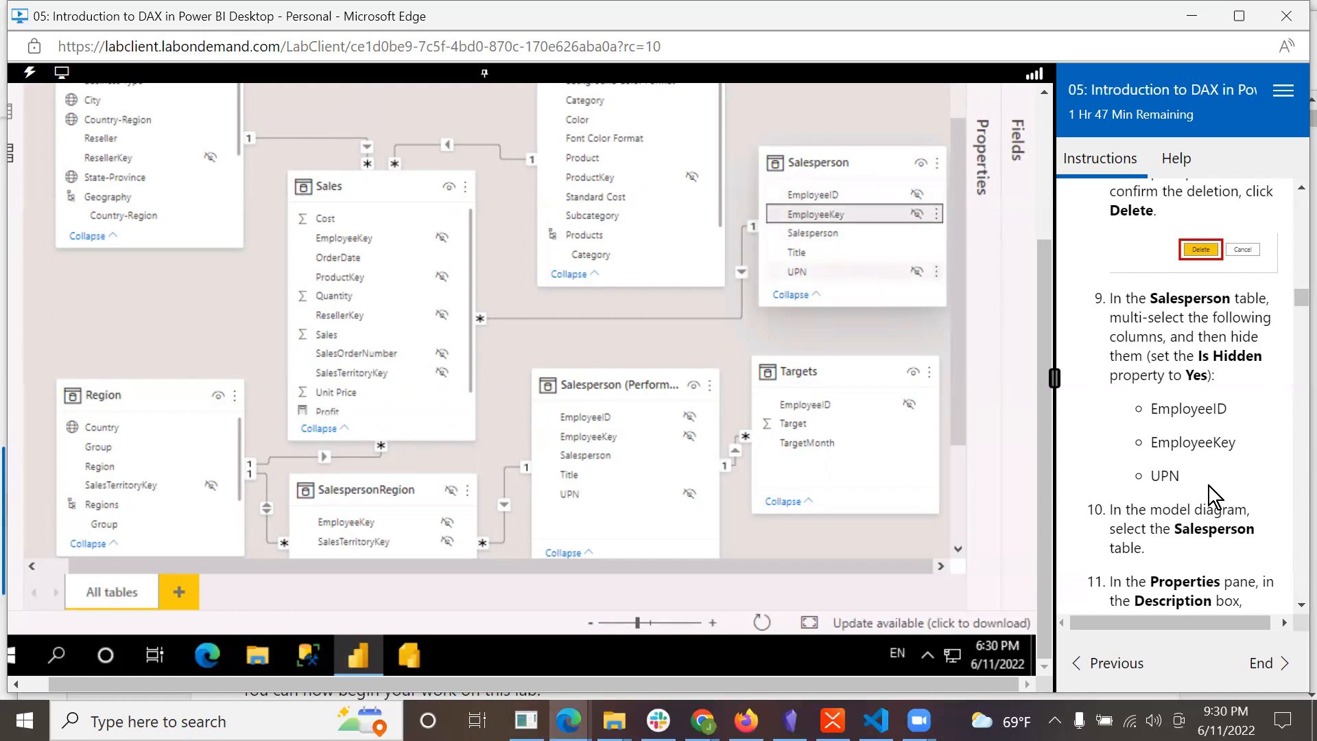
- Following instructions 10 and 11, set the Salesperson table's description to "Salesperson related to Sales"
{"action": "scroll", "coordinate": [1210, 495], "scroll_direction": "down", "scroll_amount": 3}
{"action": "scroll", "coordinate": [1212, 488], "scroll_direction": "down", "scroll_amount": 1}
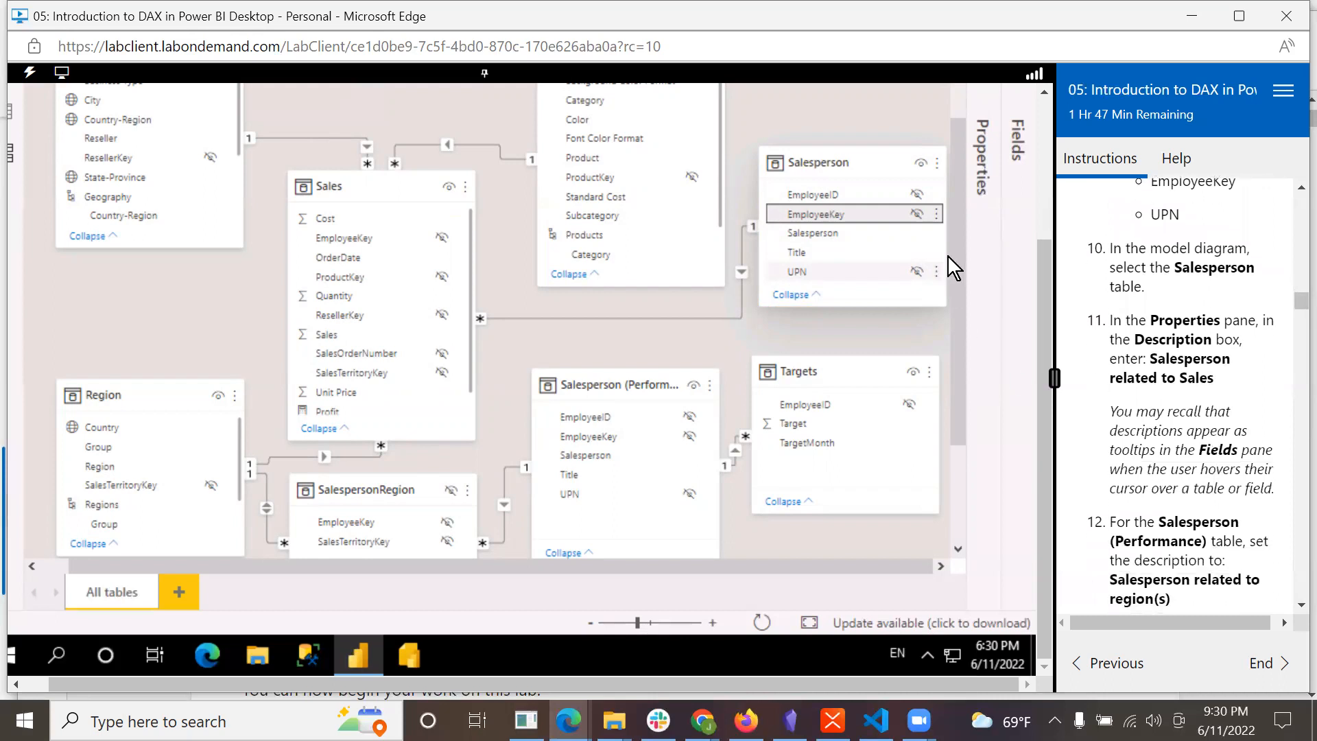
{"action": "left_click", "coordinate": [862, 166]}
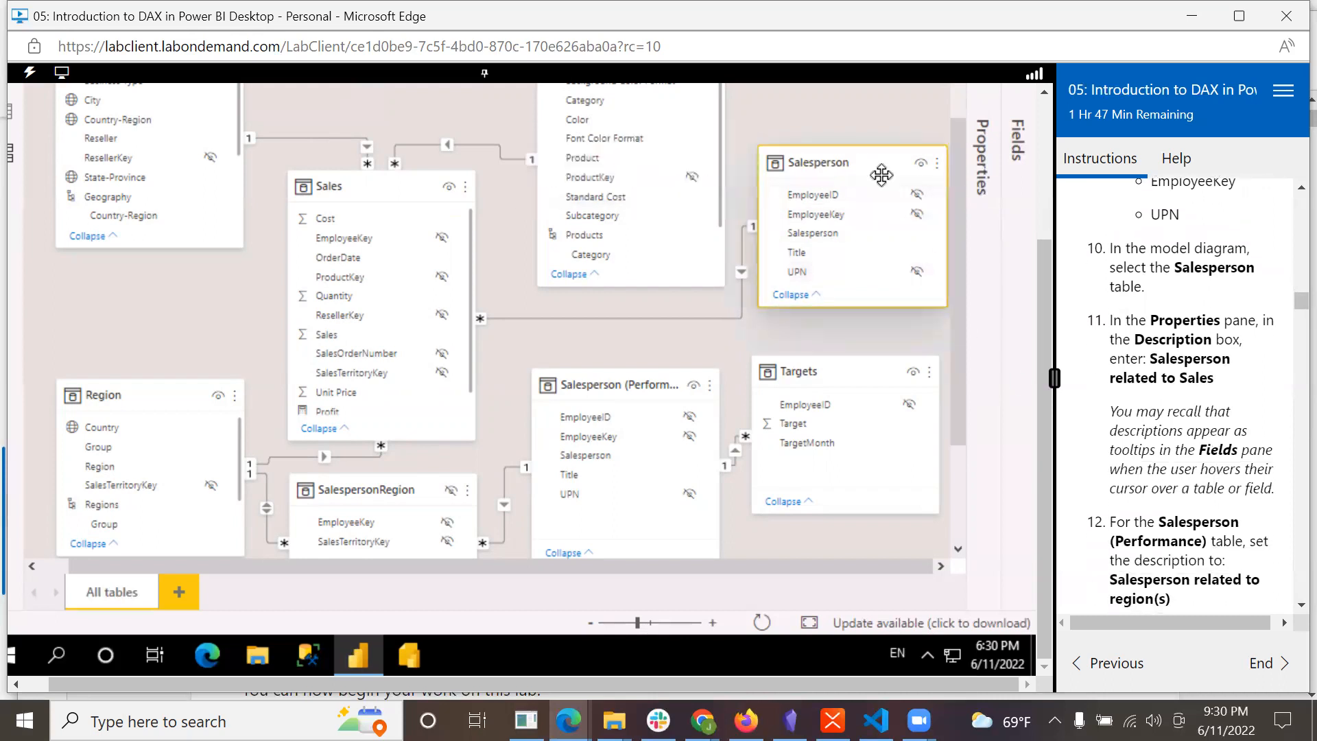
{"action": "scroll", "coordinate": [1212, 406], "scroll_direction": "down", "scroll_amount": 1}
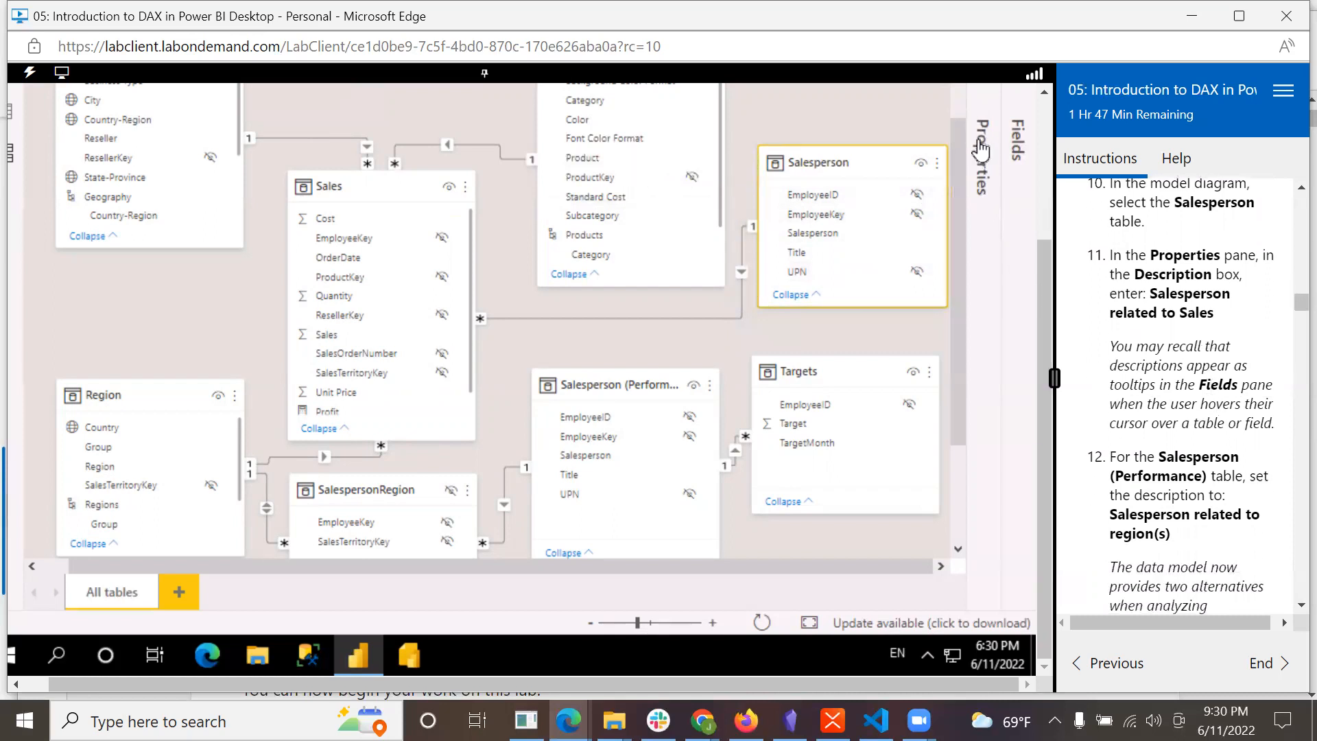
{"action": "left_click", "coordinate": [983, 165]}
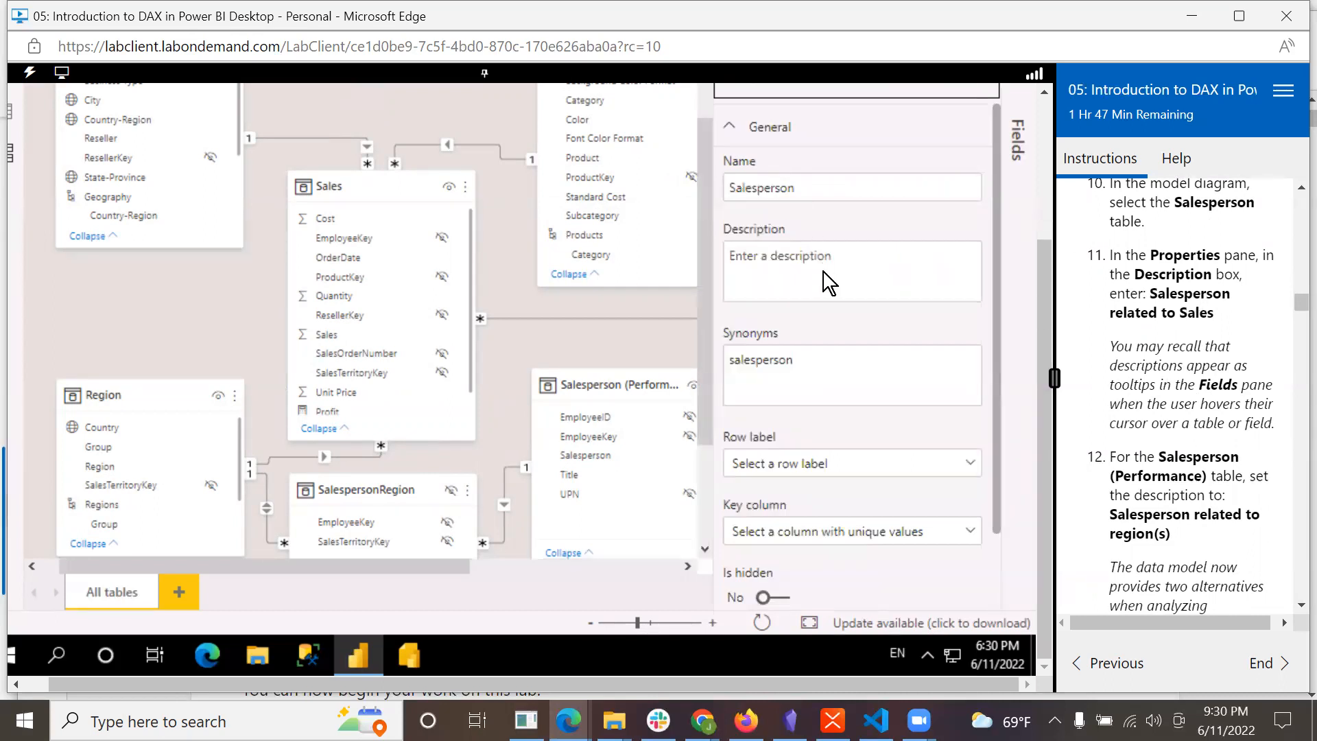
{"action": "left_click", "coordinate": [847, 253]}
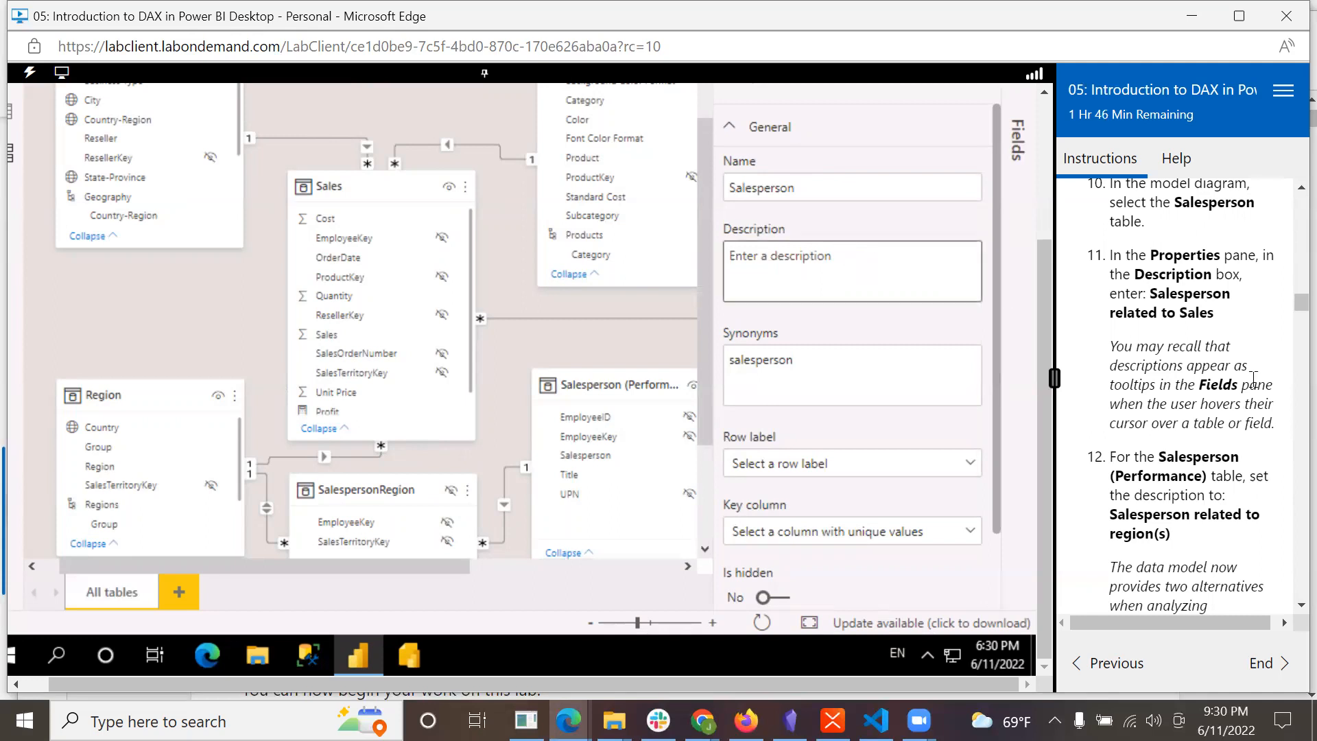
{"action": "type", "text": "Salespe"}
{"action": "type", "text": "rson"}
{"action": "type", "text": " related t"}
{"action": "type", "text": "o Slat"}
{"action": "key", "text": "BackSpace"}
{"action": "key", "text": "BackSpace"}
{"action": "type", "text": "ales"}
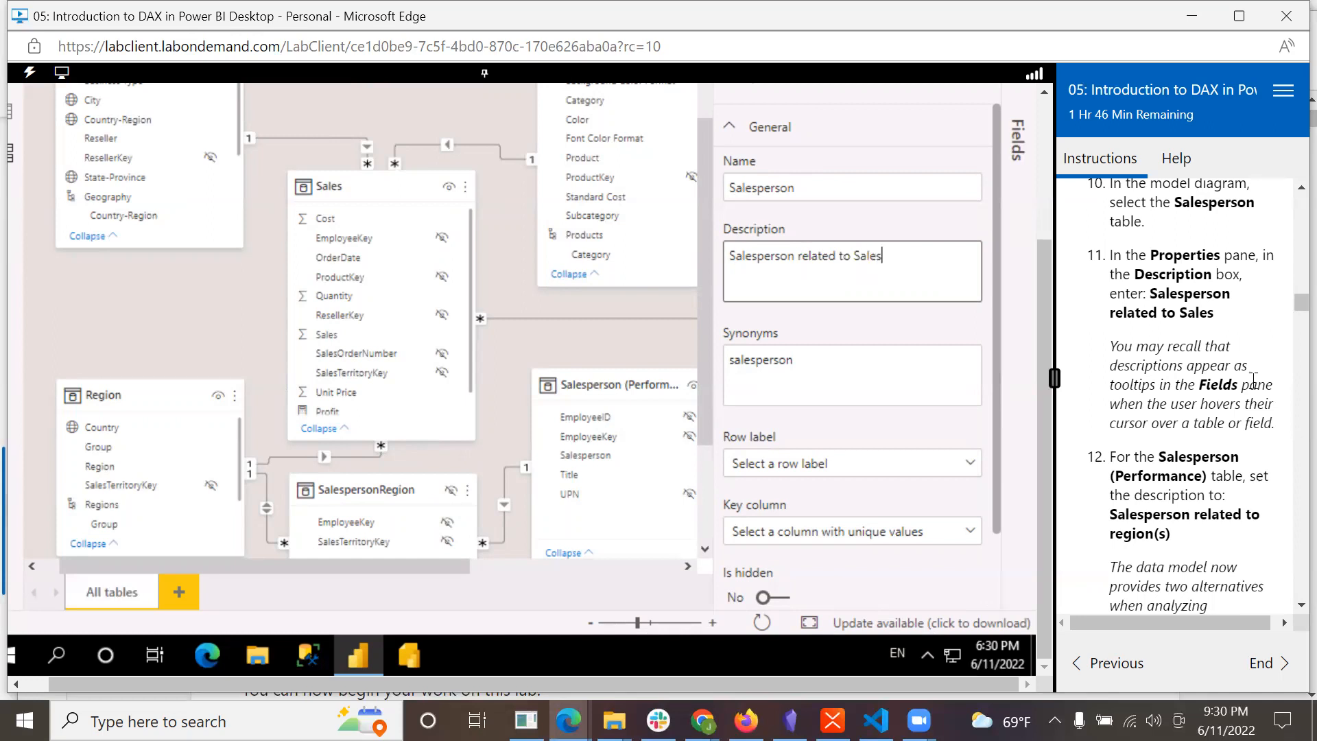
{"action": "key", "text": "Tab"}
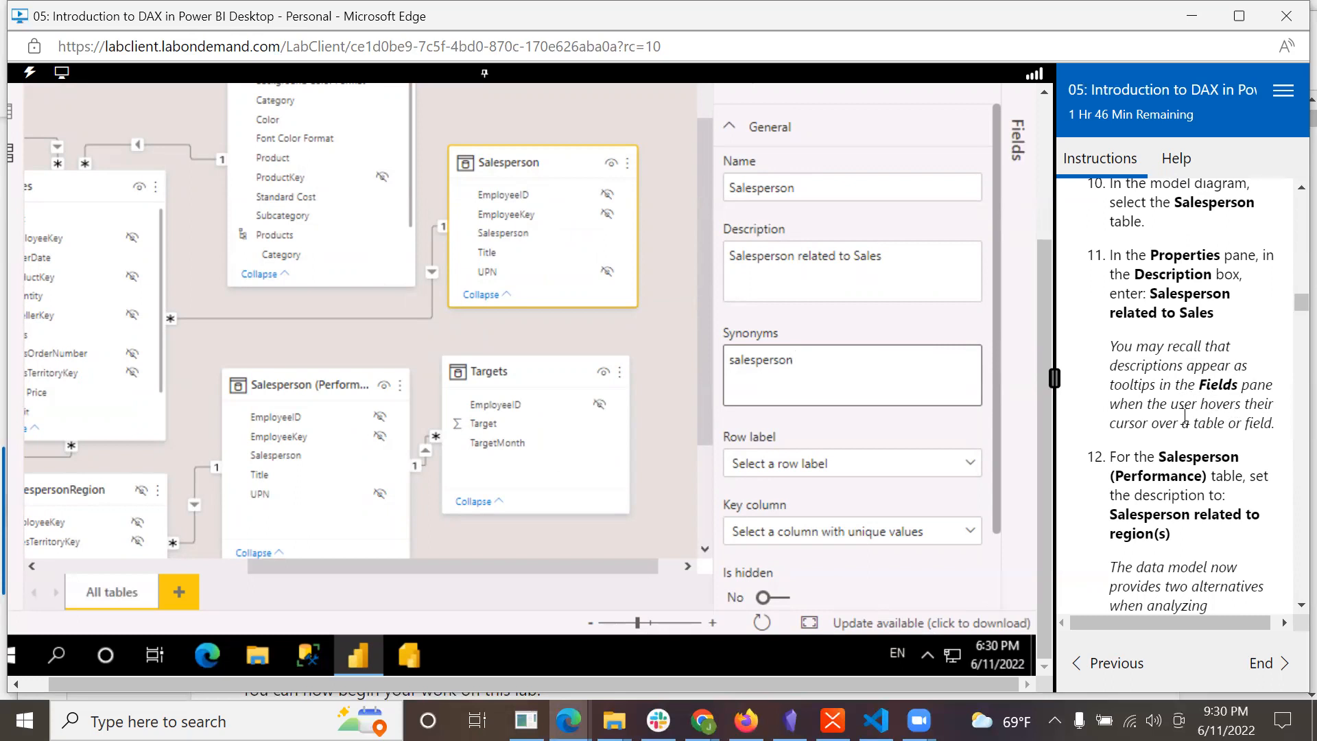
- Following instruction 12, set the Salesperson (Performance) table's description to "Salesperson related to region(s)"
{"action": "scroll", "coordinate": [1184, 416], "scroll_direction": "down", "scroll_amount": 3}
{"action": "scroll", "coordinate": [1184, 416], "scroll_direction": "down", "scroll_amount": 1}
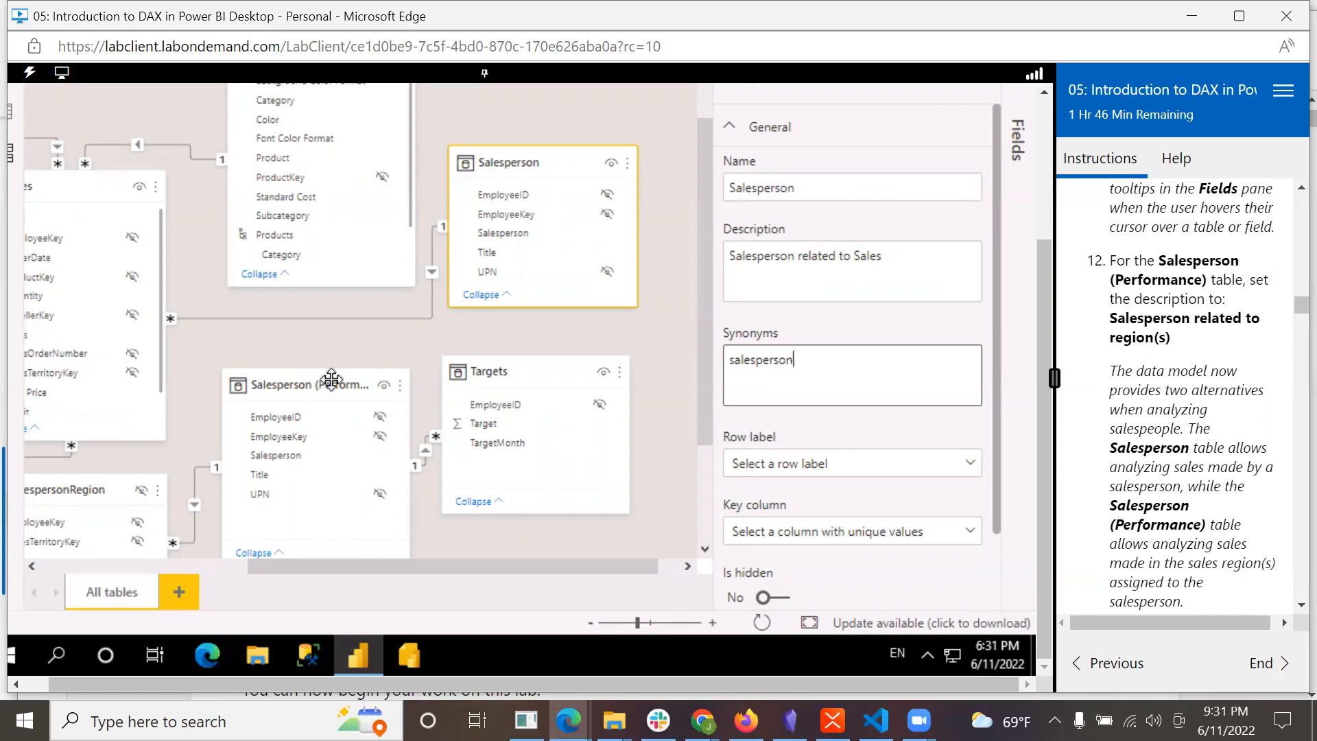
{"action": "mouse_move", "coordinate": [318, 374]}
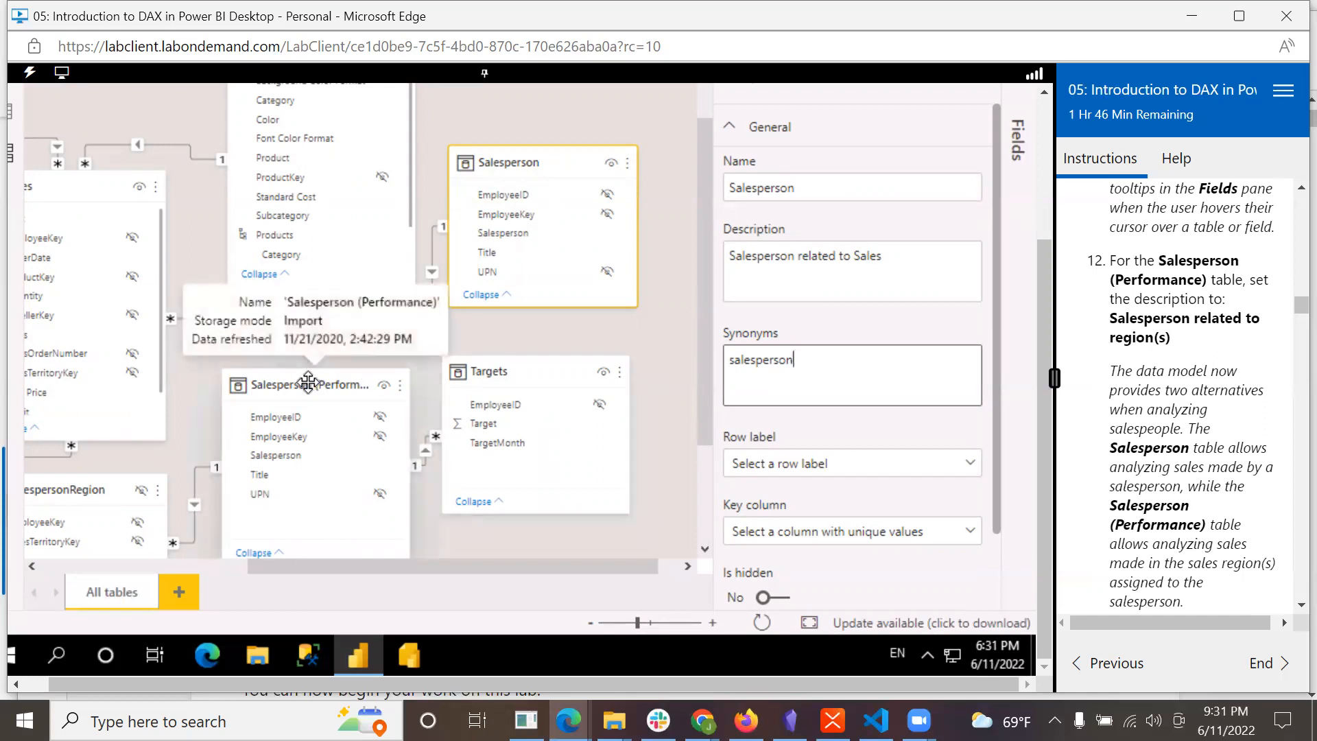
{"action": "left_click", "coordinate": [307, 382]}
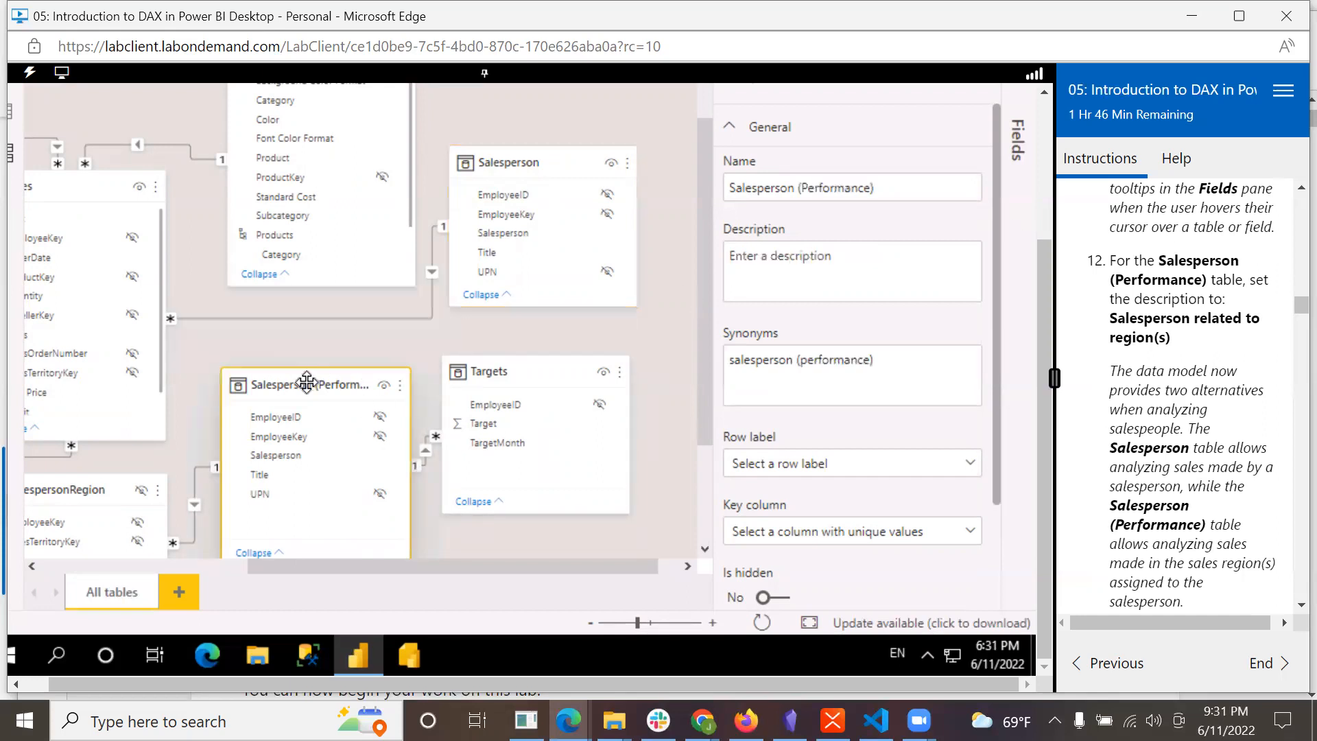
{"action": "left_click", "coordinate": [820, 273]}
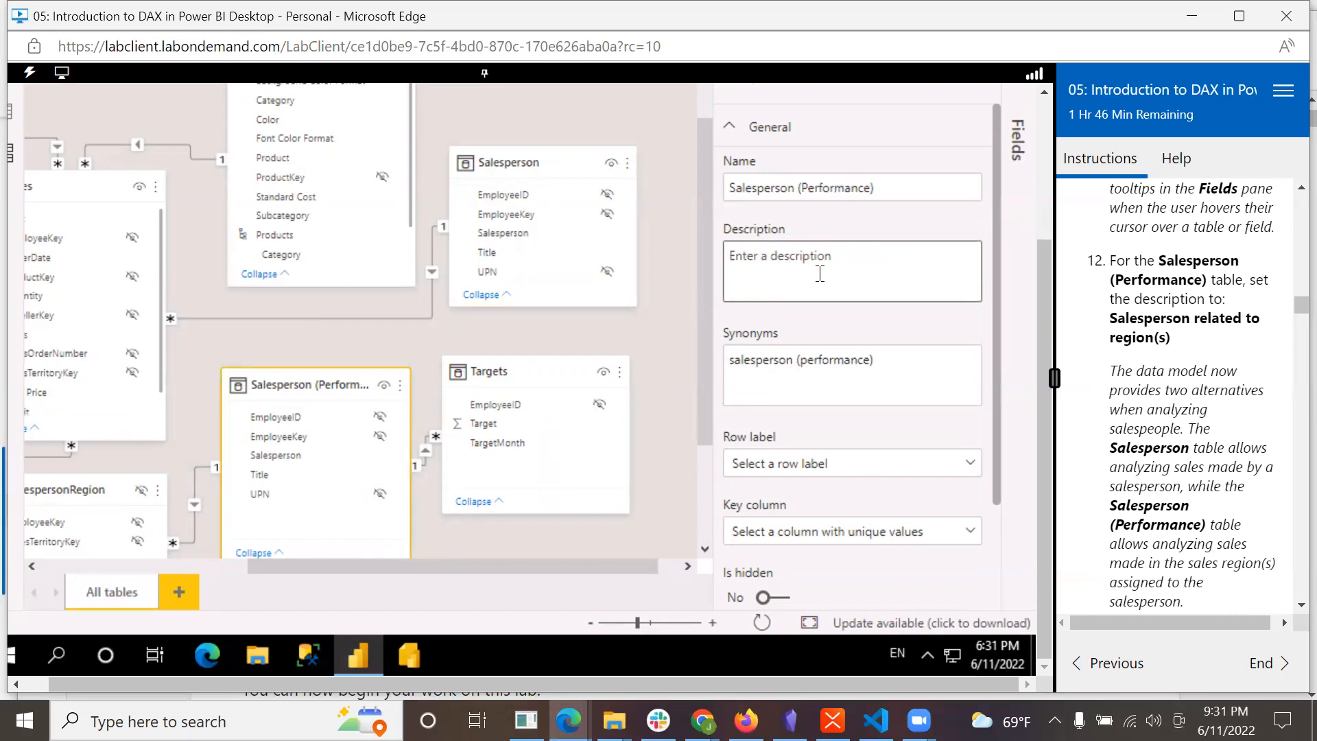
{"action": "type", "text": "Salesperson related to region(s)"}
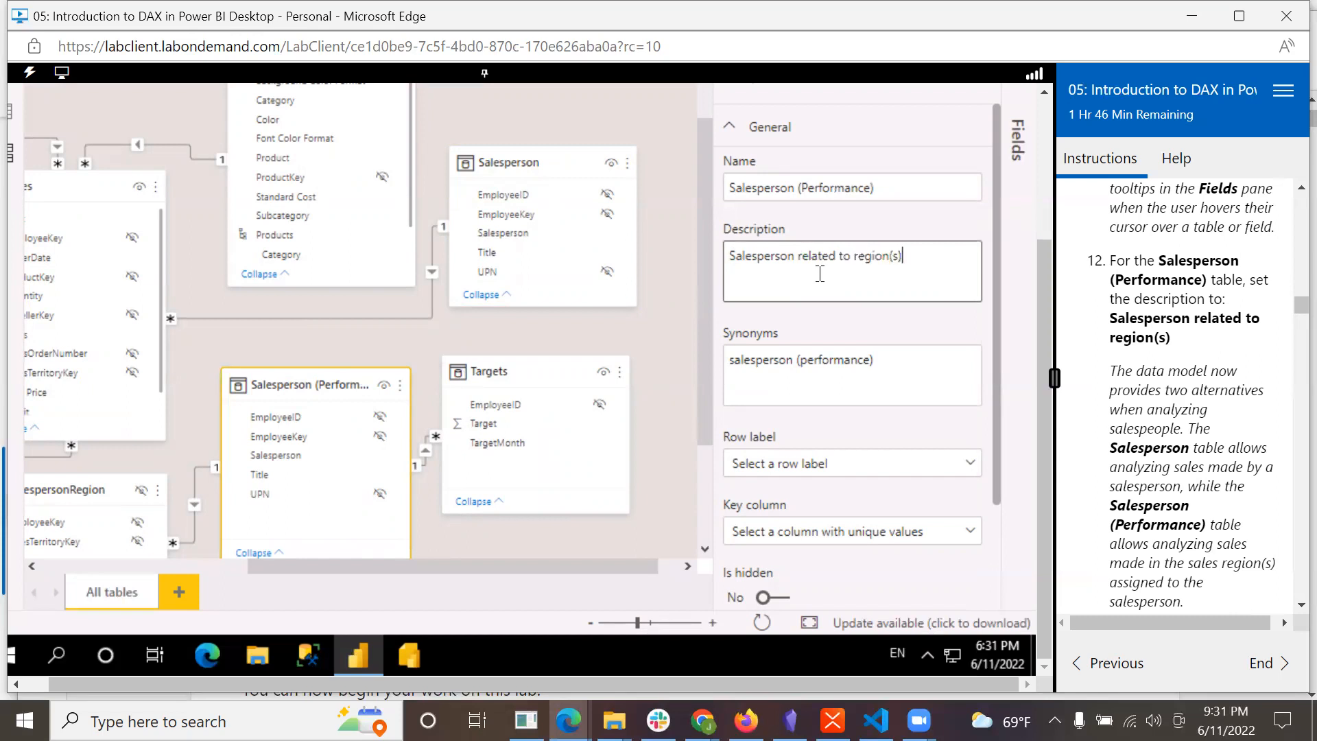
- Continue the lab instructions to Task 3, Create the Date table, and switch the model to Data view
{"action": "scroll", "coordinate": [1108, 512], "scroll_direction": "down", "scroll_amount": 1}
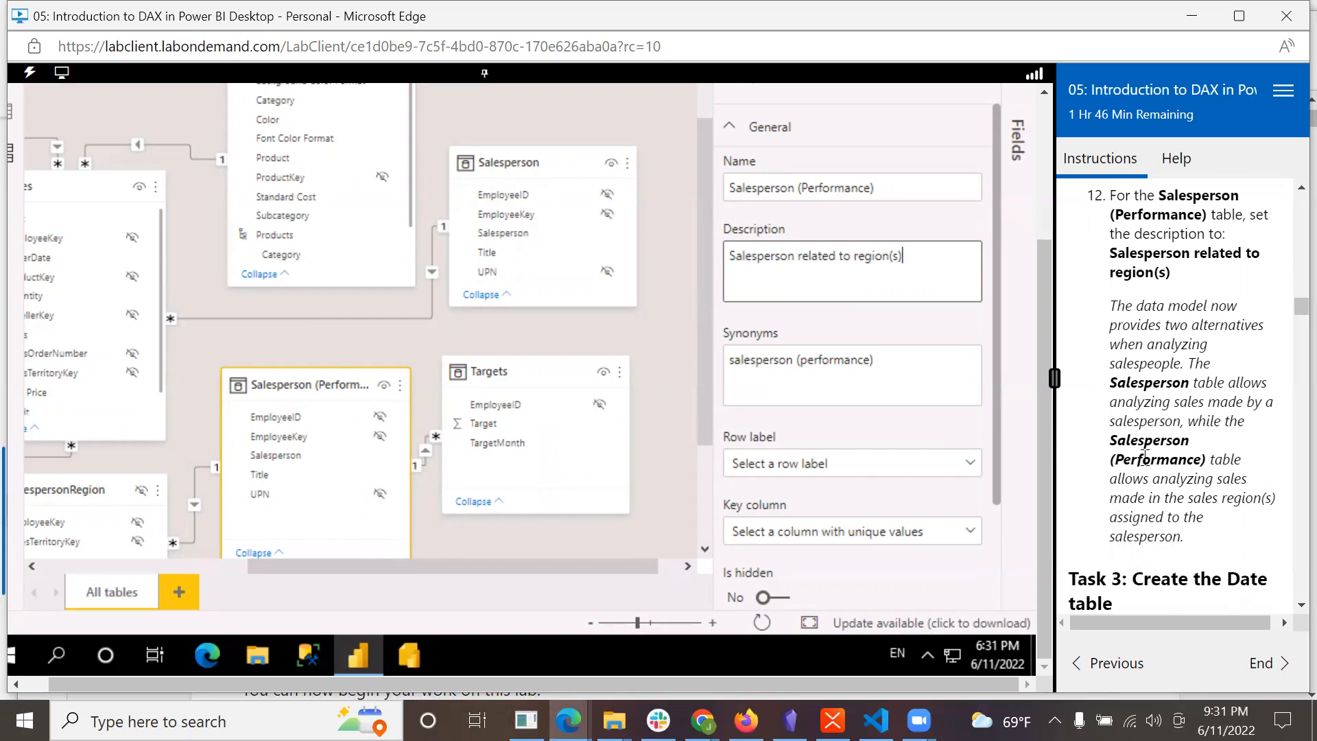
{"action": "scroll", "coordinate": [1144, 456], "scroll_direction": "down", "scroll_amount": 1}
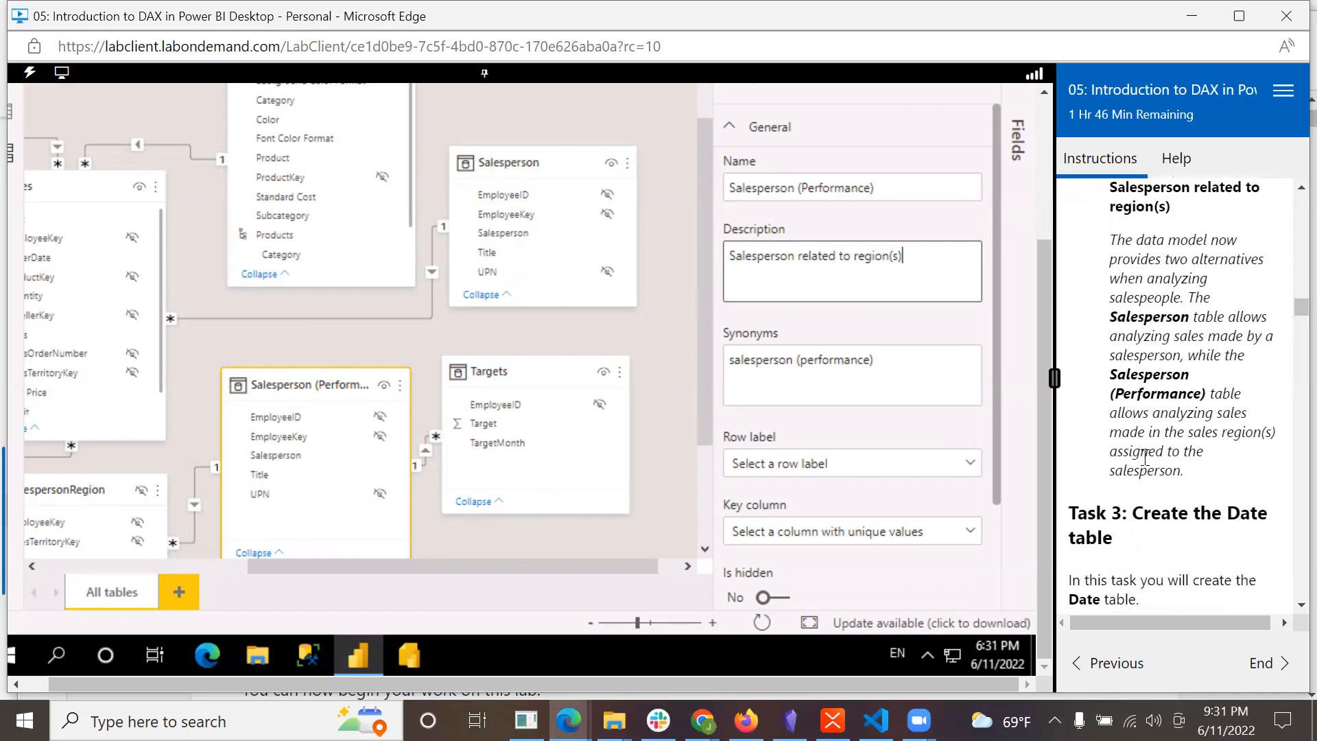
{"action": "scroll", "coordinate": [1143, 456], "scroll_direction": "down", "scroll_amount": 1}
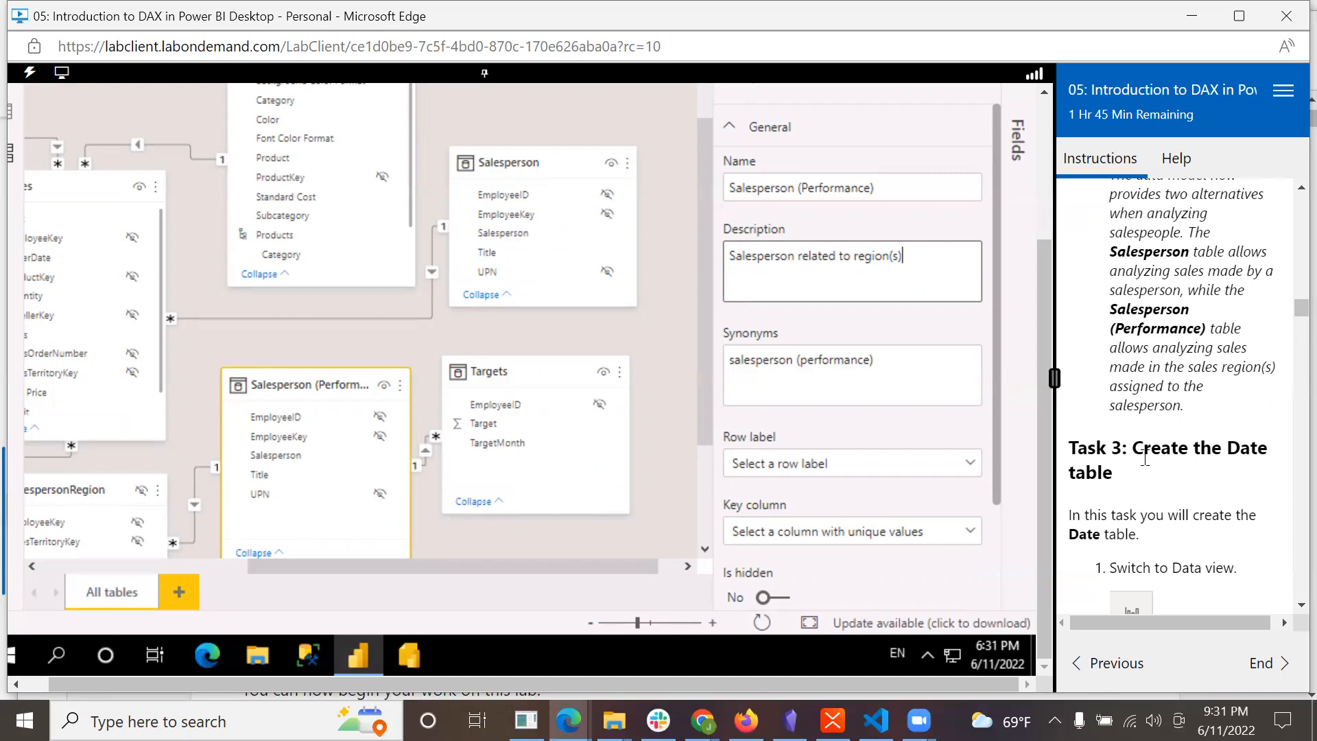
{"action": "scroll", "coordinate": [1144, 458], "scroll_direction": "down", "scroll_amount": 3}
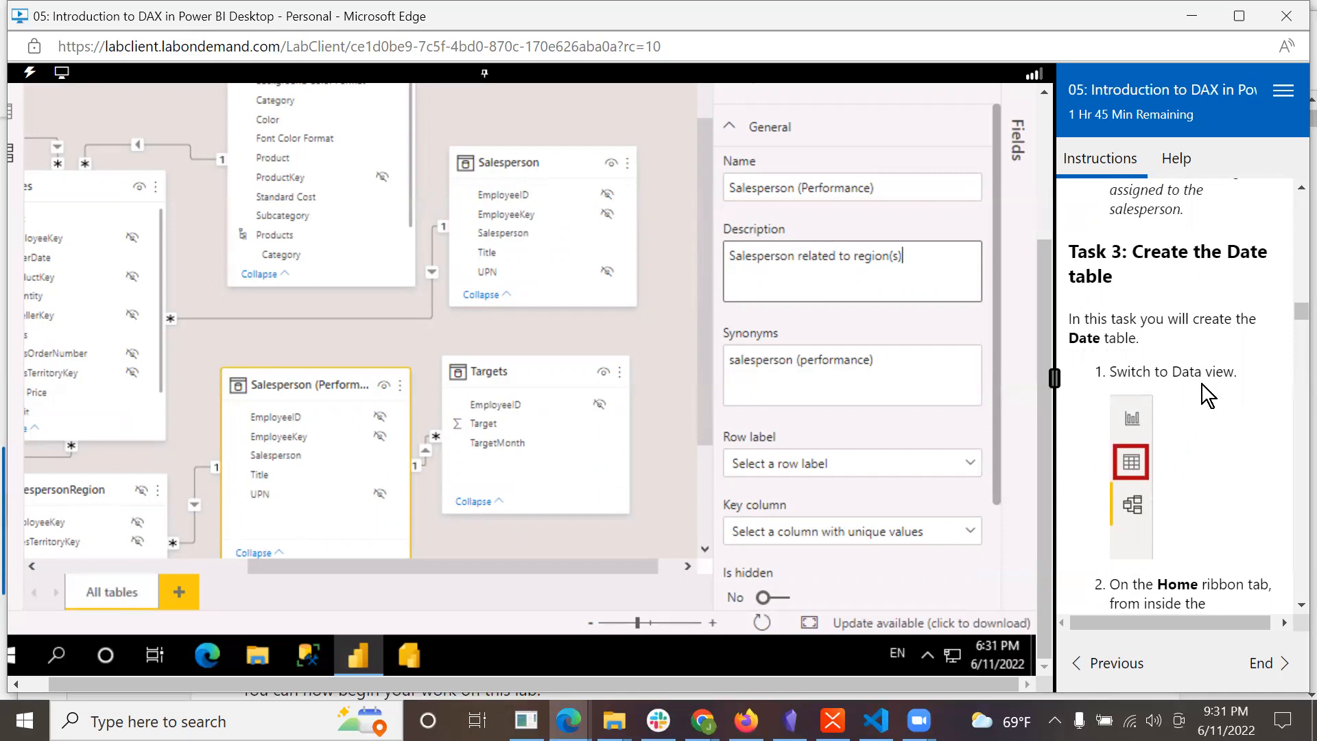
{"action": "scroll", "coordinate": [1201, 388], "scroll_direction": "down", "scroll_amount": 1}
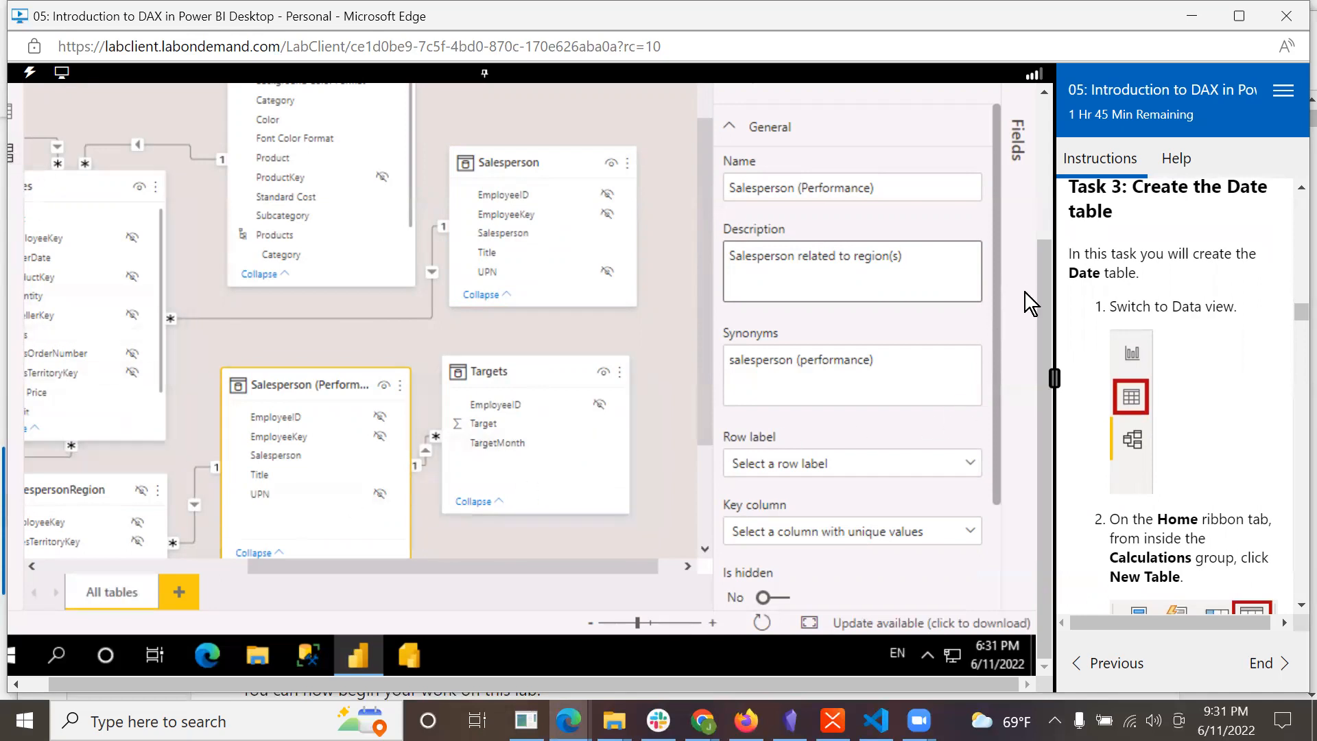
{"action": "scroll", "coordinate": [1043, 287], "scroll_direction": "up", "scroll_amount": 2}
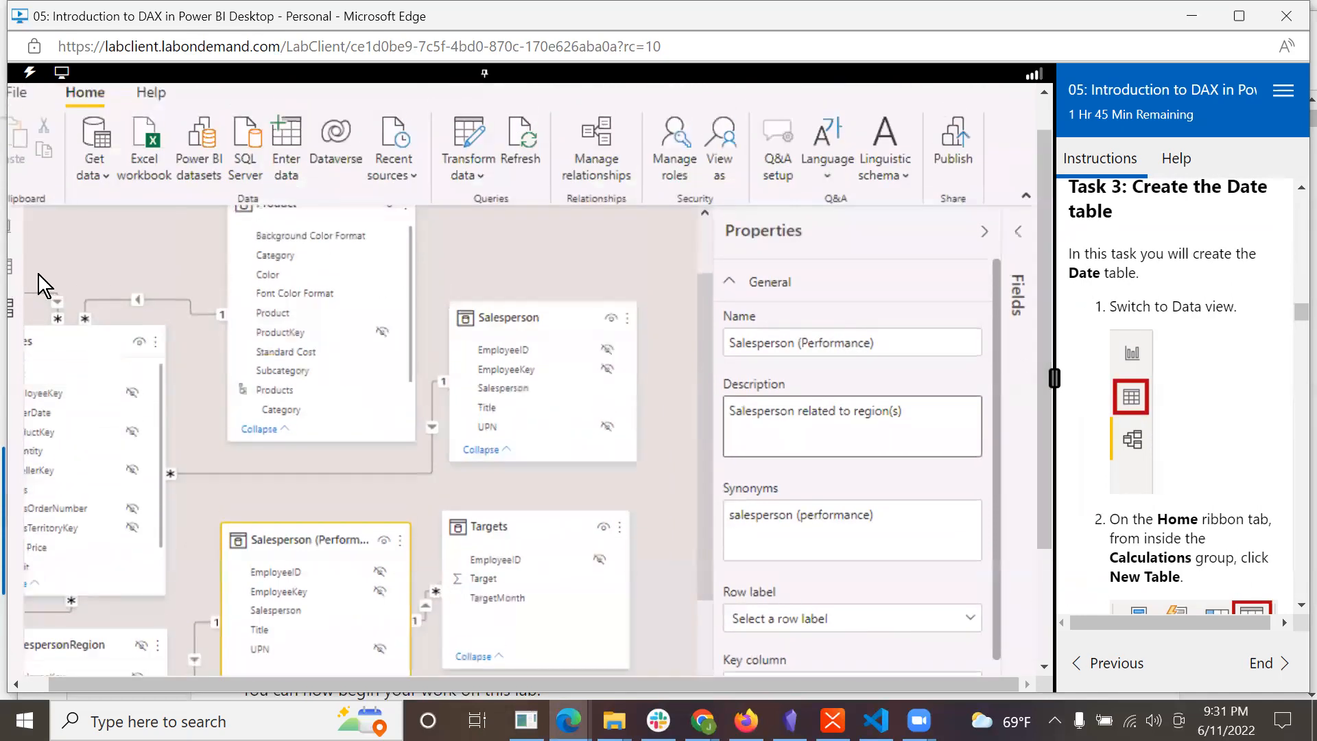
{"action": "left_click", "coordinate": [10, 262]}
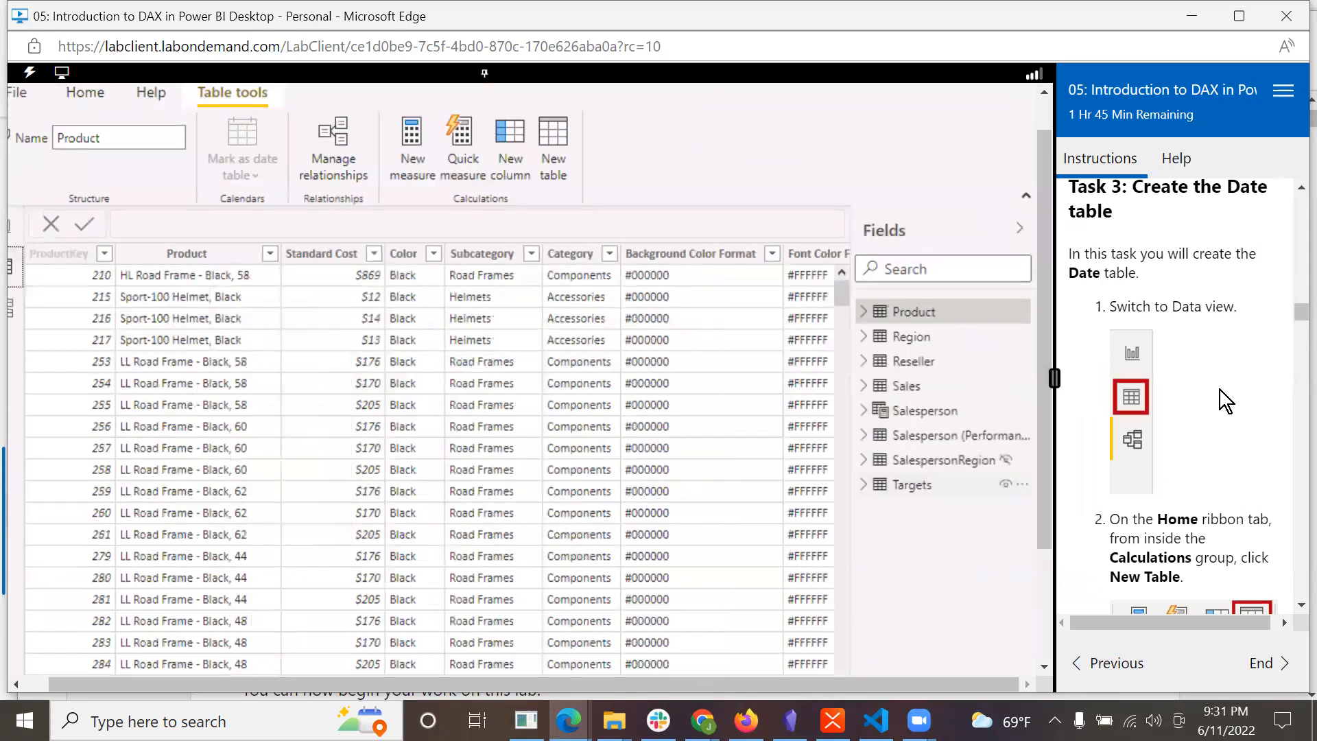
- Create a new calculated table with the formula Date = CALENDARAUTO()
{"action": "scroll", "coordinate": [1219, 390], "scroll_direction": "down", "scroll_amount": 3}
{"action": "scroll", "coordinate": [1198, 476], "scroll_direction": "down", "scroll_amount": 1}
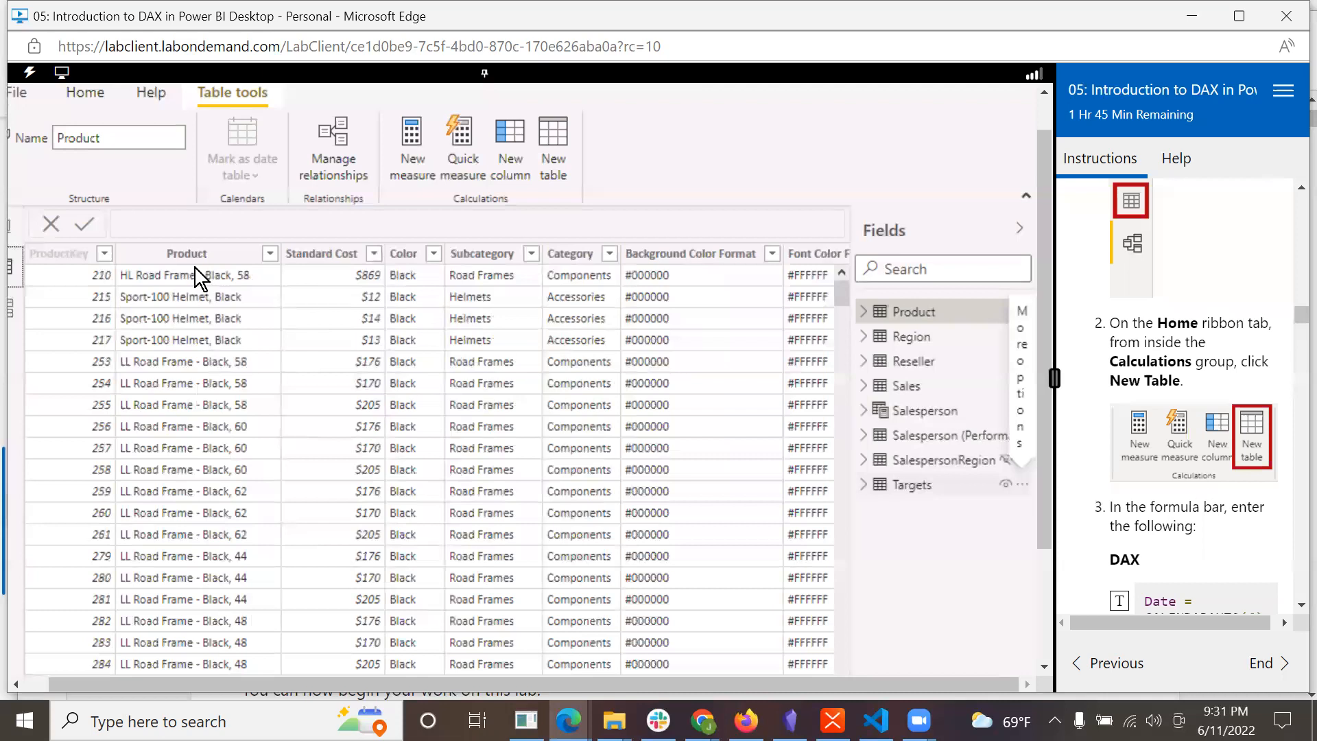
{"action": "left_click", "coordinate": [83, 91]}
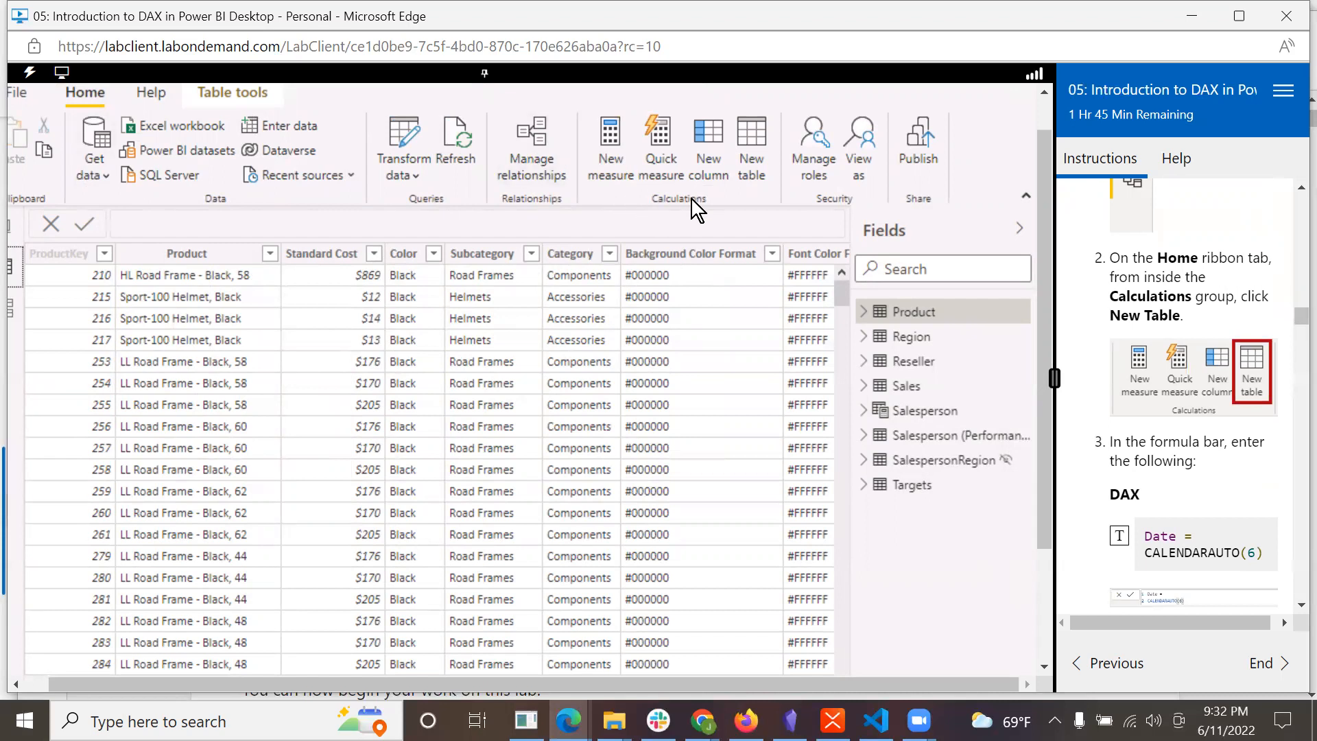
{"action": "left_click", "coordinate": [760, 153]}
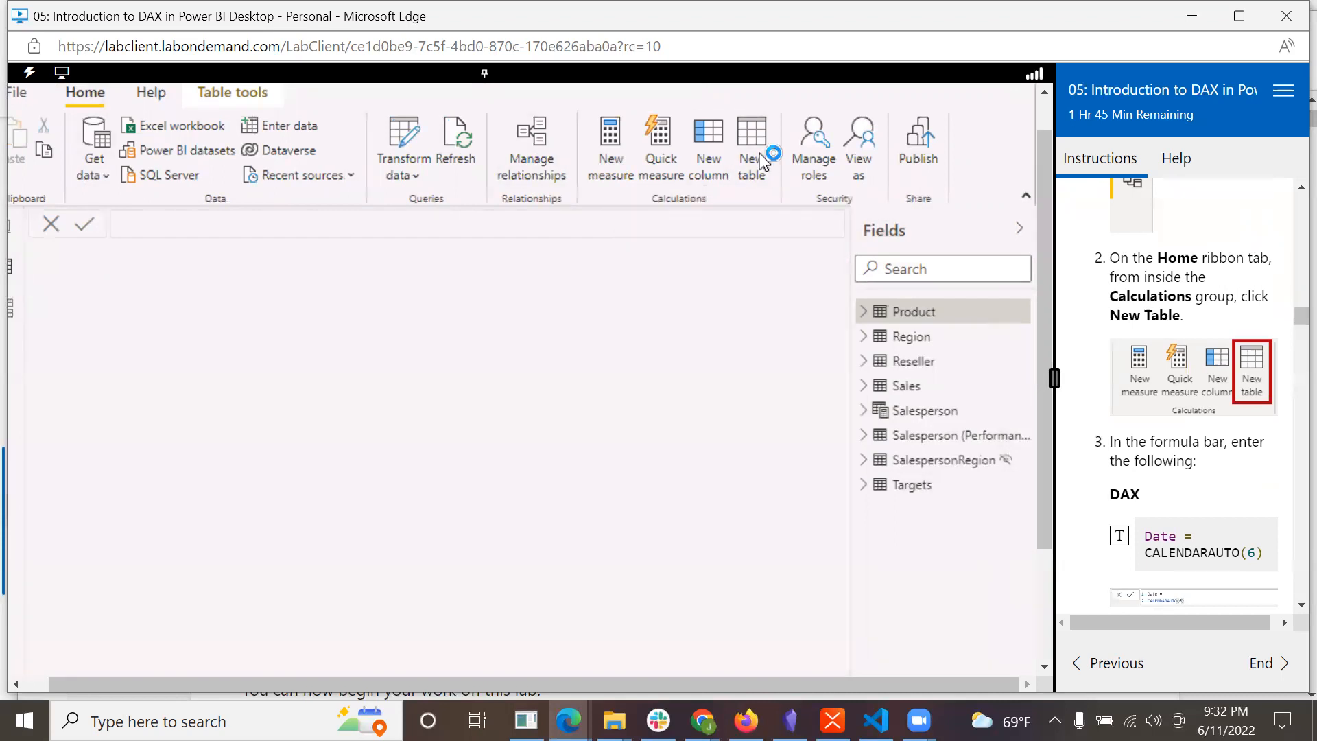
{"action": "scroll", "coordinate": [1193, 503], "scroll_direction": "down", "scroll_amount": 1}
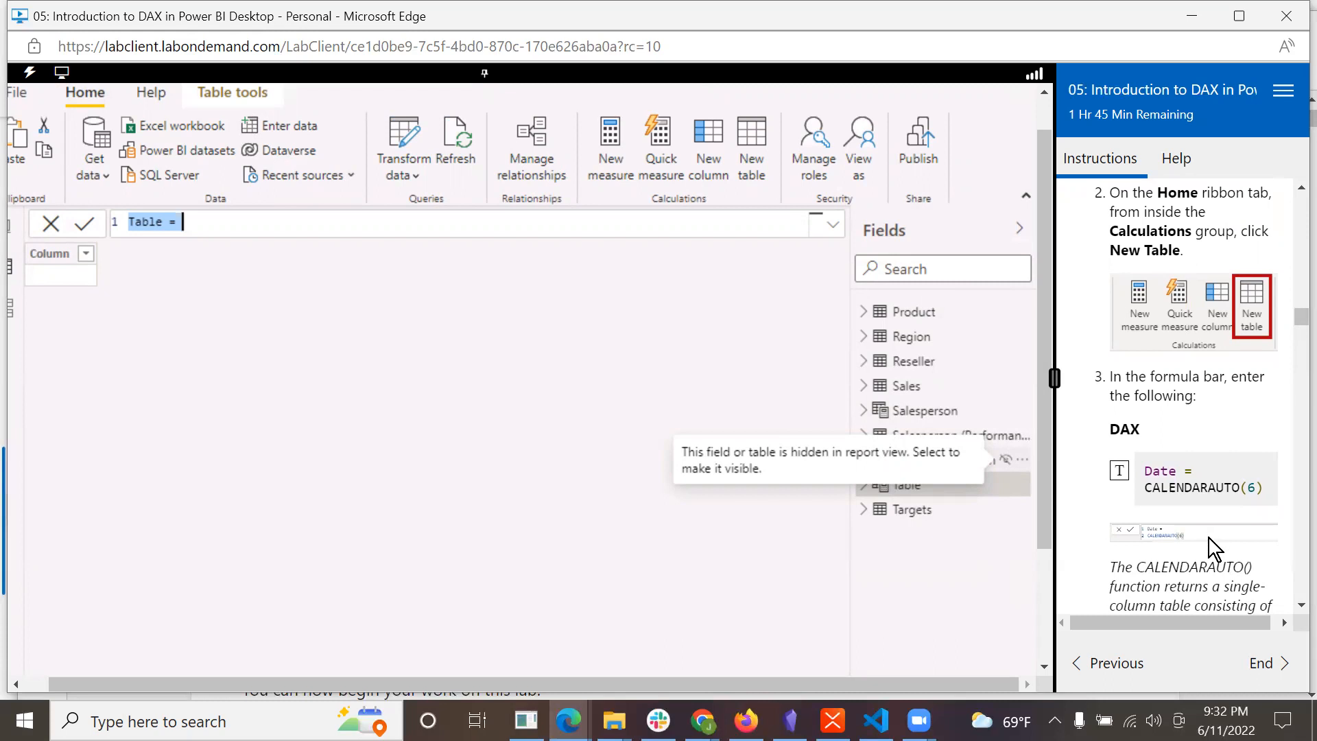
{"action": "scroll", "coordinate": [1208, 537], "scroll_direction": "down", "scroll_amount": 1}
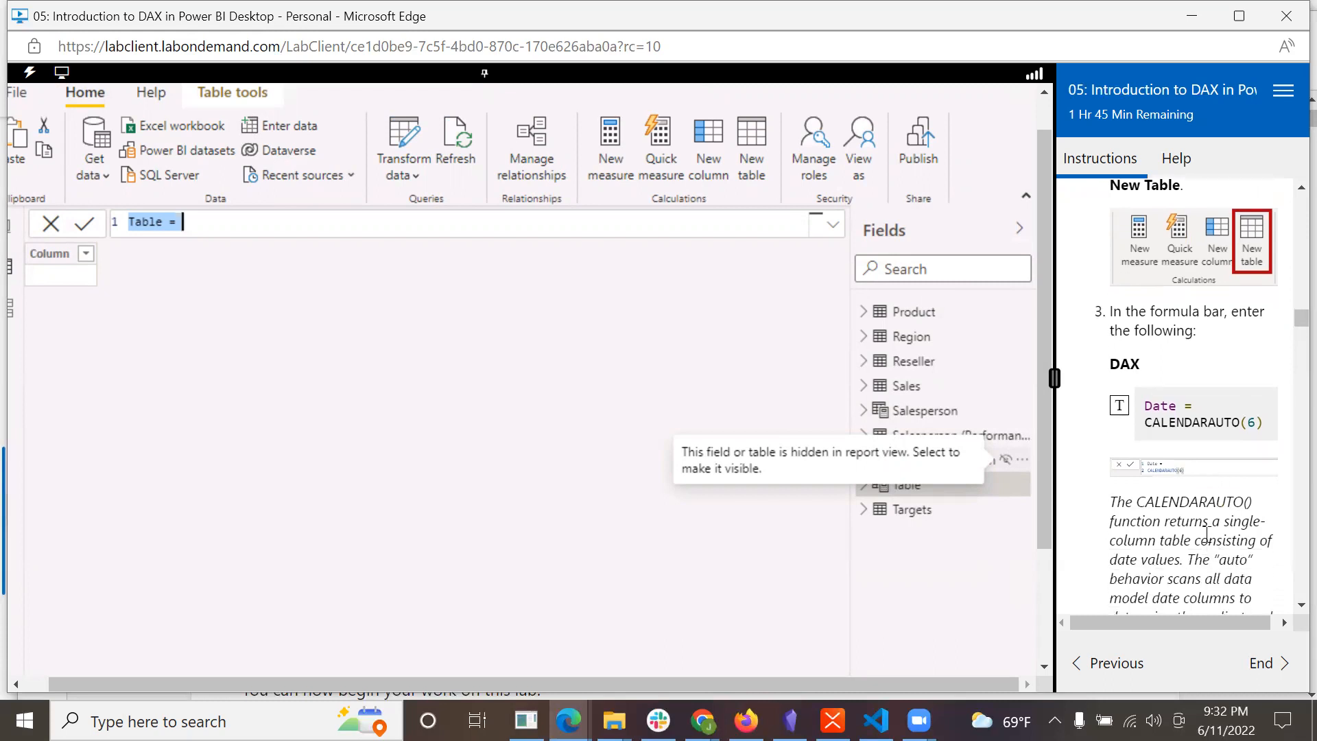
{"action": "type", "text": "Date ="}
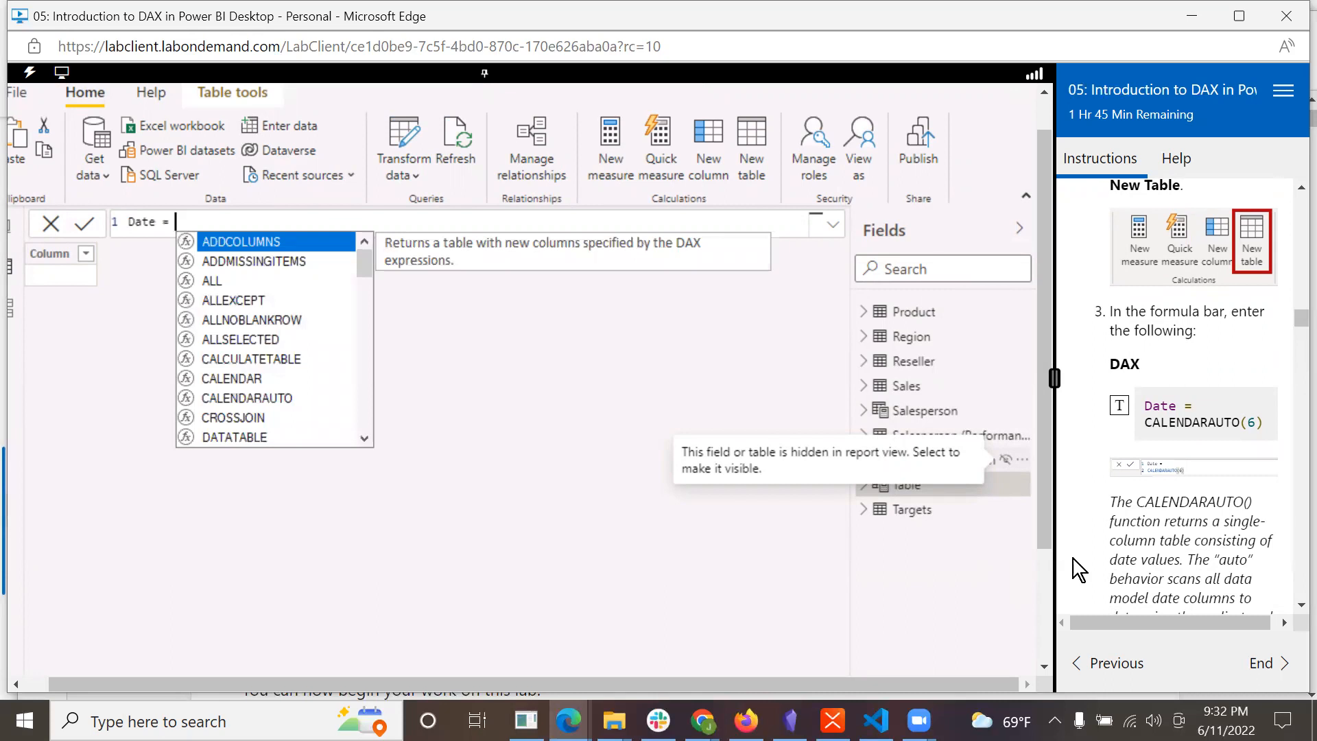
{"action": "left_click", "coordinate": [228, 400]}
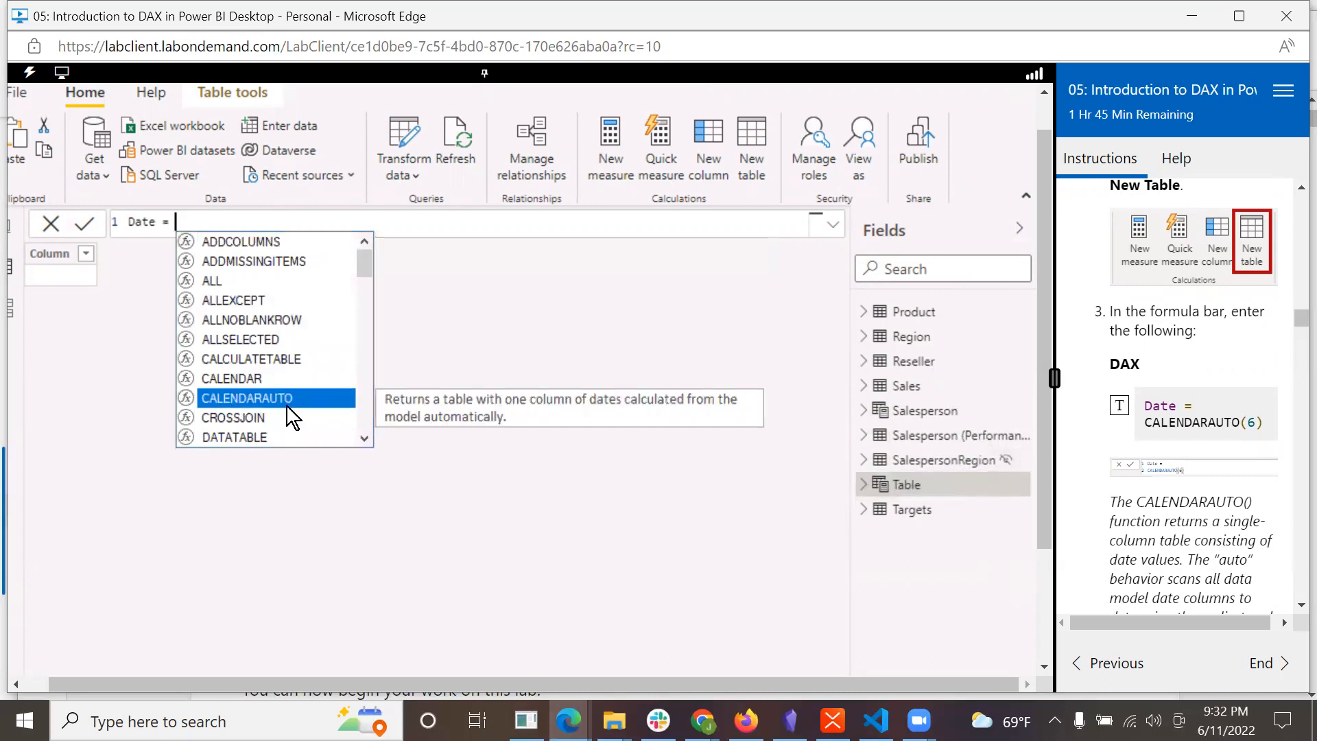
{"action": "double_click", "coordinate": [261, 392]}
{"action": "type", "text": ")"}
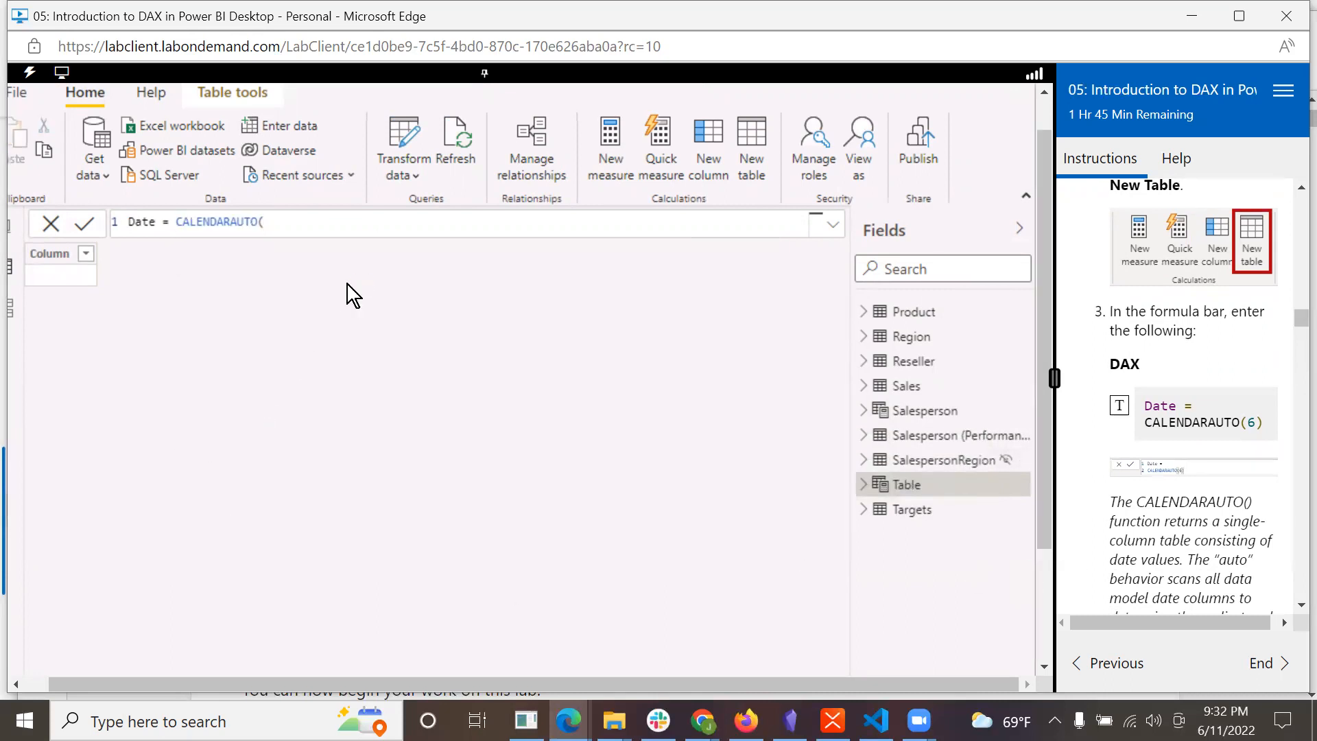
{"action": "key", "text": "Return"}
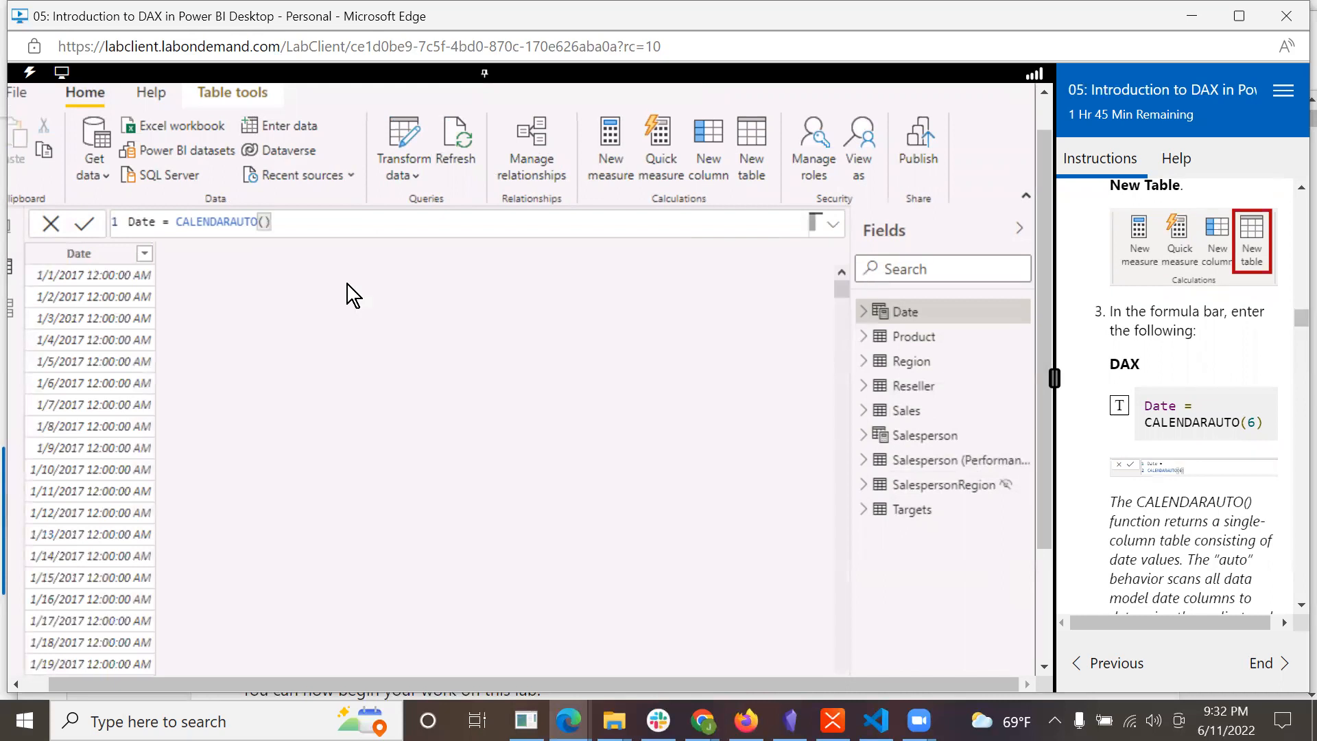
- Add the argument 6 to the Date table's formula so it reads Date = CALENDARAUTO(6)
{"action": "left_click", "coordinate": [278, 221]}
{"action": "key", "text": "Left"}
{"action": "type", "text": "6"}
{"action": "key", "text": "Return"}
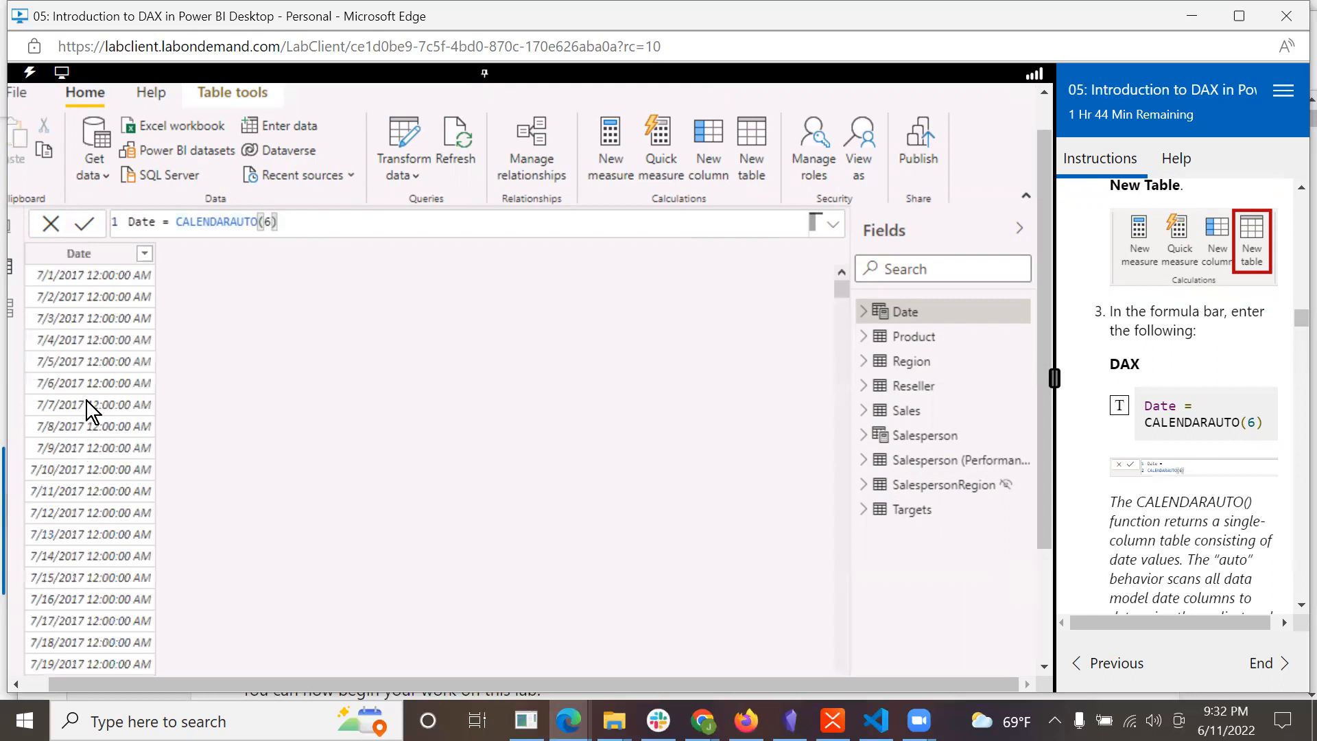
{"action": "scroll", "coordinate": [1176, 524], "scroll_direction": "down", "scroll_amount": 1}
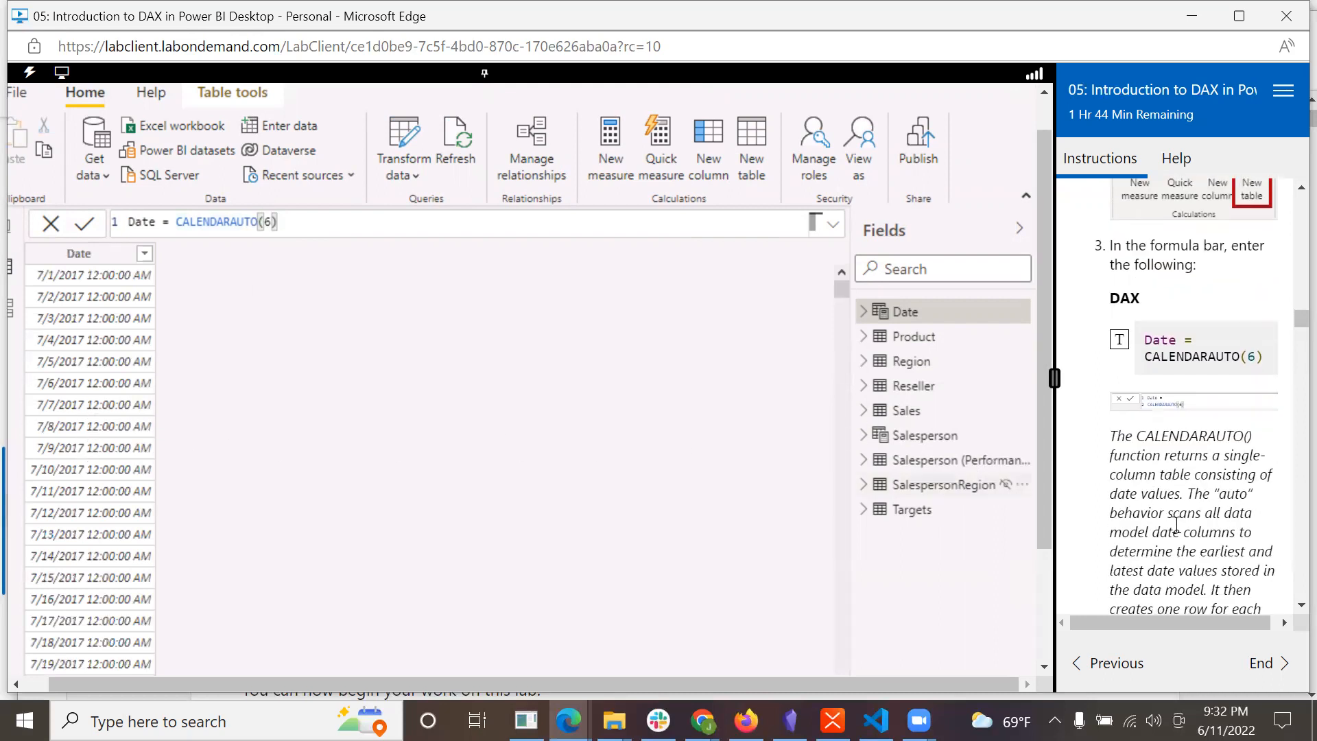
{"action": "scroll", "coordinate": [1176, 524], "scroll_direction": "down", "scroll_amount": 1}
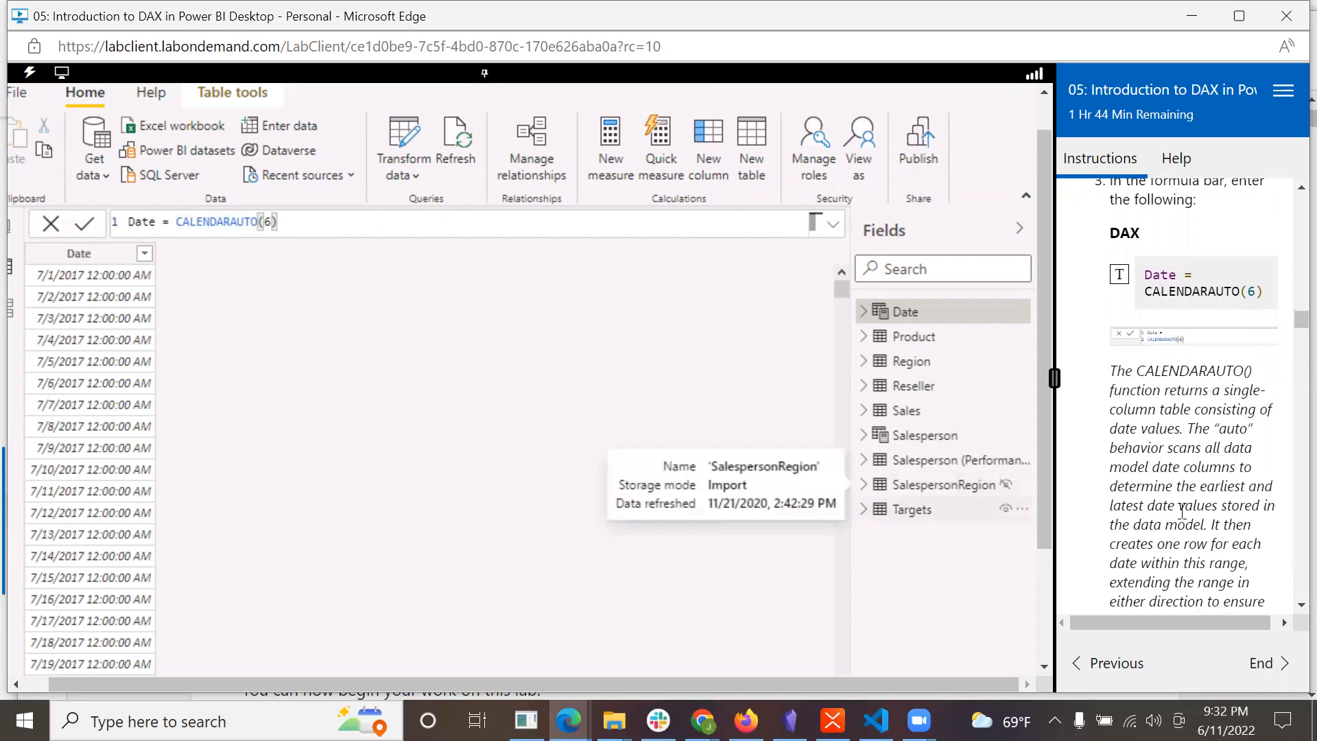
{"action": "scroll", "coordinate": [1181, 511], "scroll_direction": "down", "scroll_amount": 1}
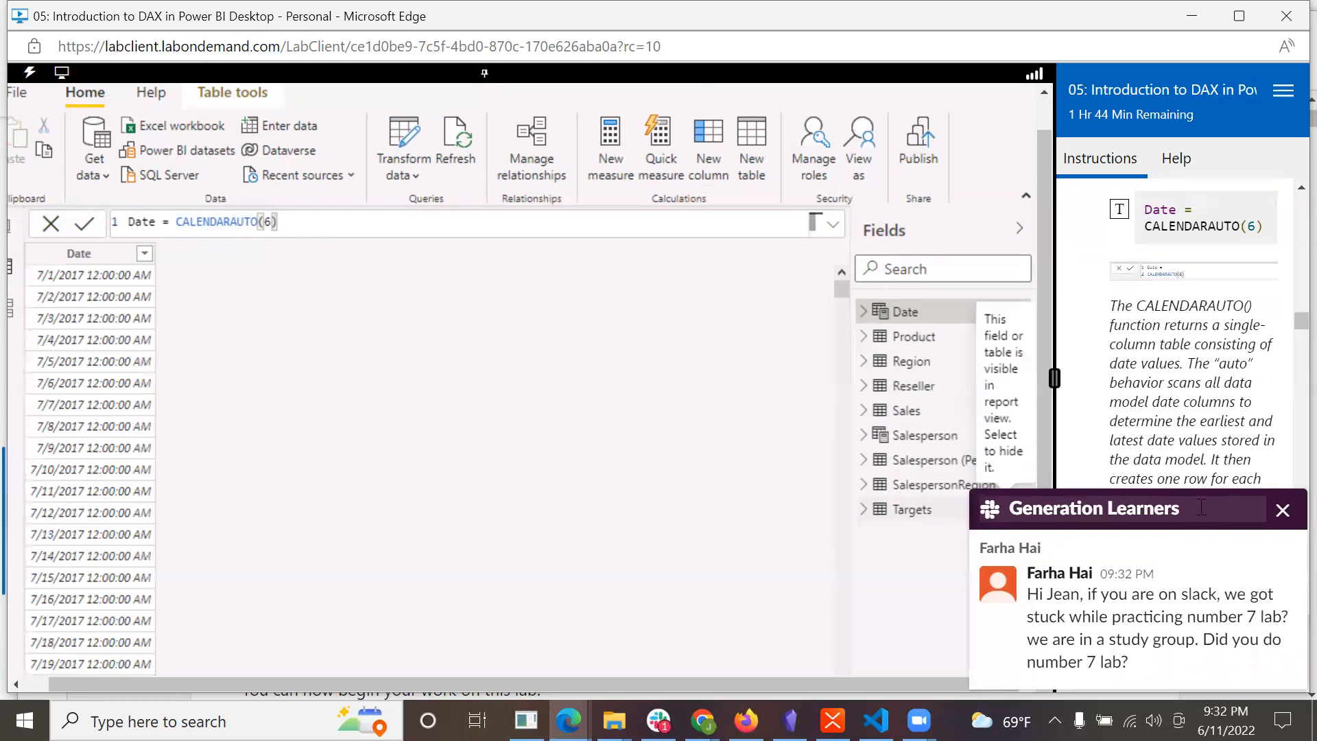
- Switch to Slack to check for the incoming message, and return to the Introduction to DAX lab window
{"action": "left_click", "coordinate": [658, 720]}
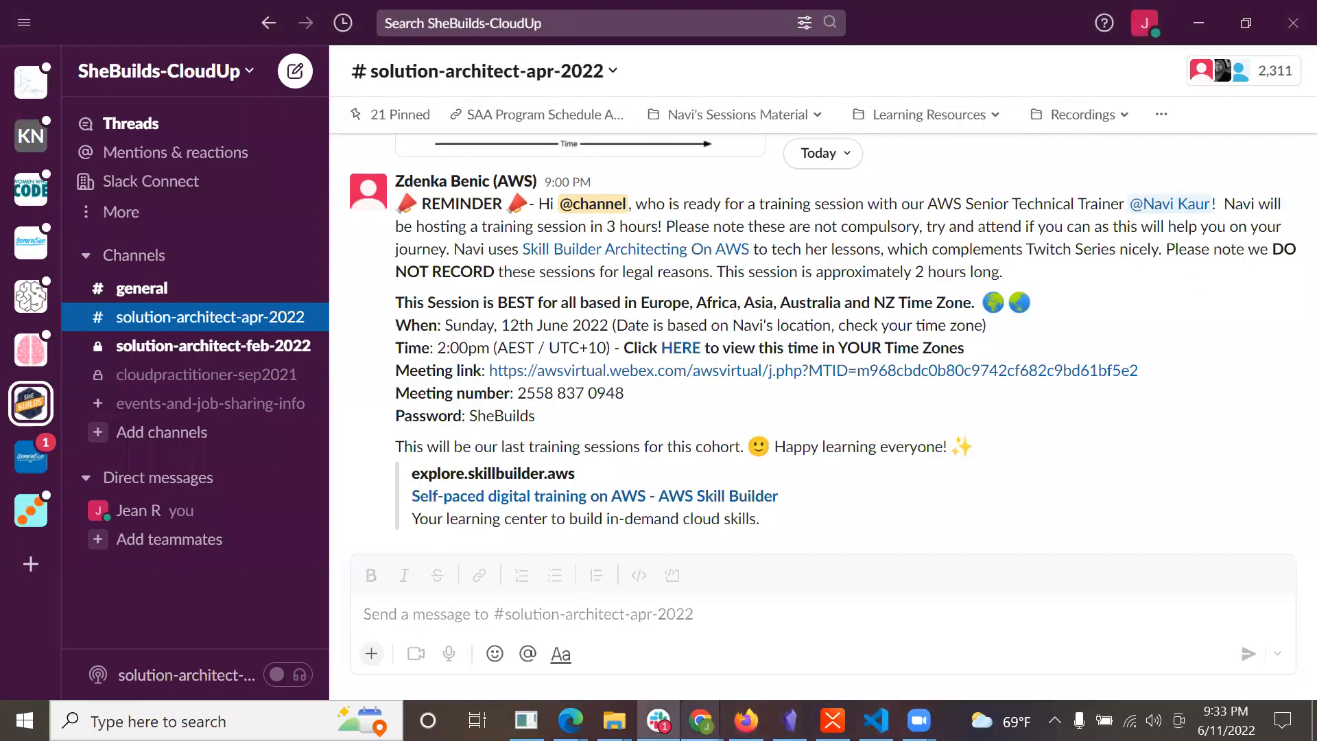
{"action": "mouse_move", "coordinate": [569, 720]}
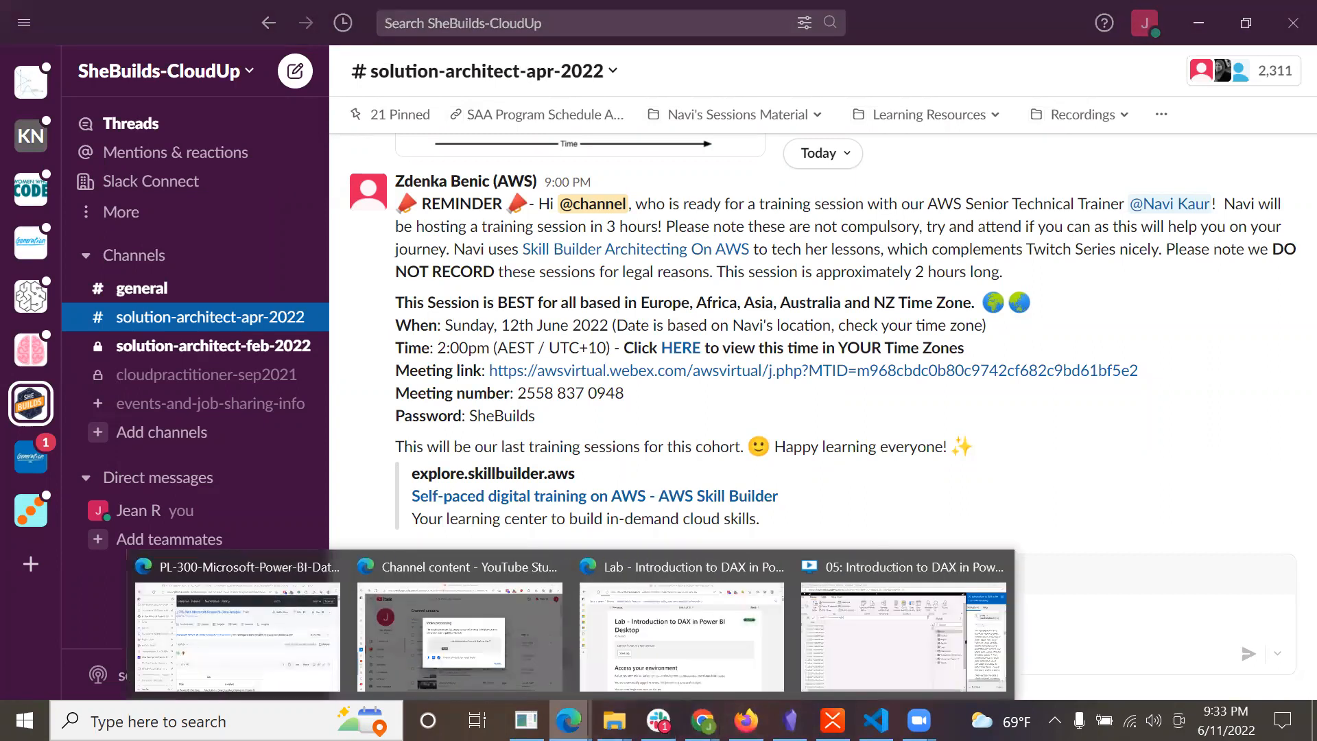
{"action": "left_click", "coordinate": [853, 638]}
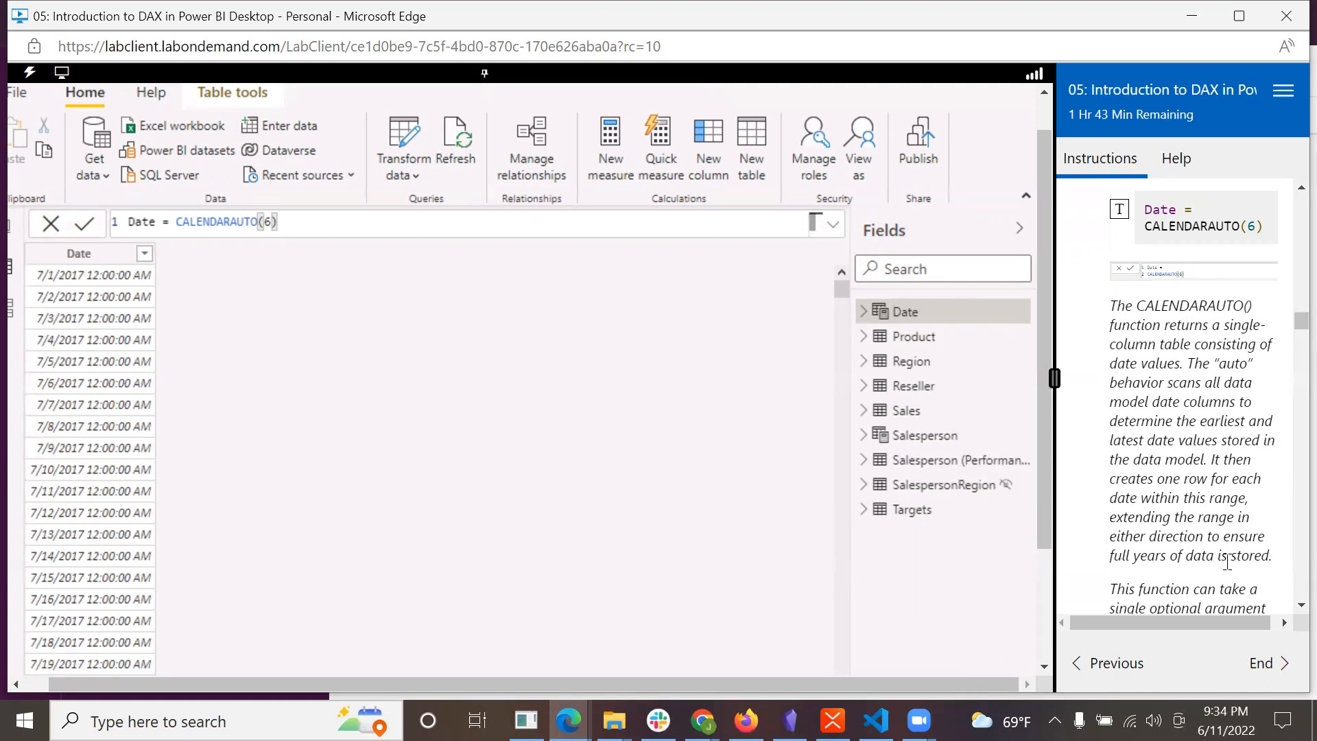
- Read the CALENDARAUTO explanation and the rest of Task 3, and check the Date table's row count in the status bar
{"action": "scroll", "coordinate": [1231, 557], "scroll_direction": "down", "scroll_amount": 1}
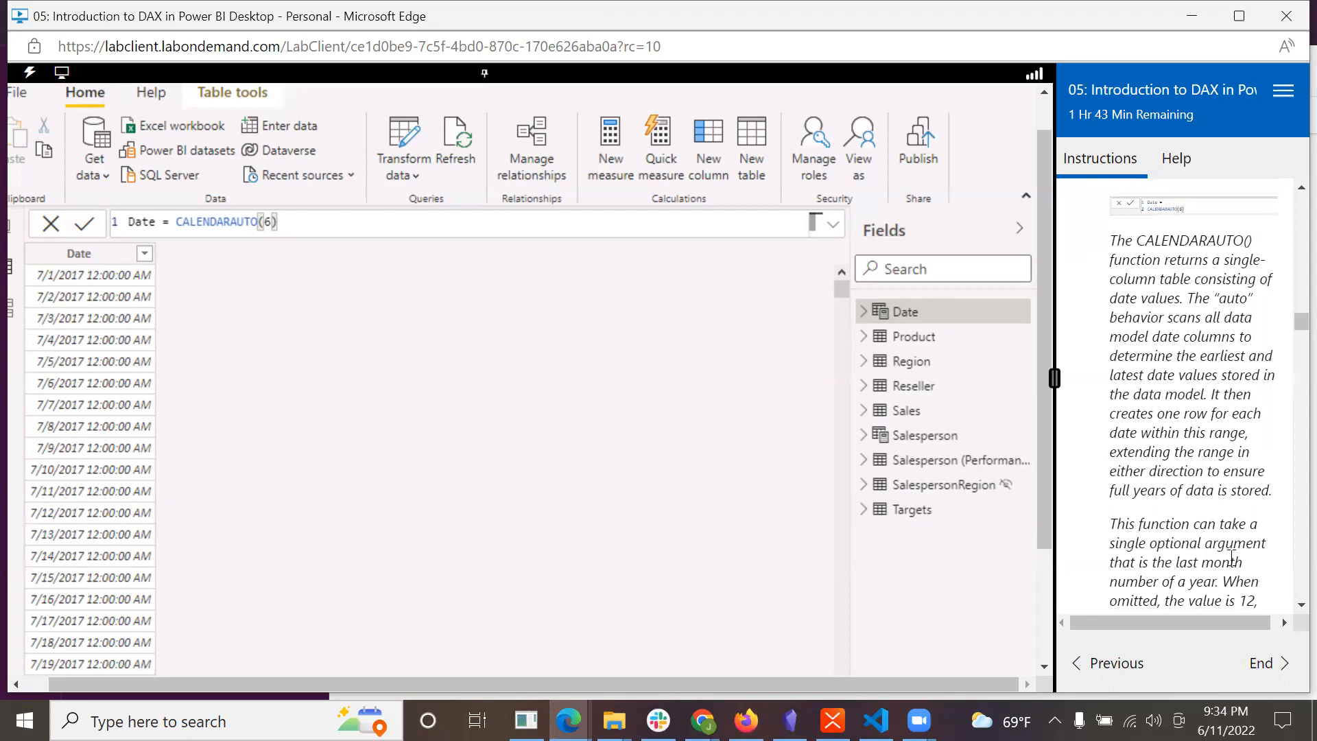
{"action": "scroll", "coordinate": [1231, 557], "scroll_direction": "down", "scroll_amount": 1}
{"action": "scroll", "coordinate": [1231, 557], "scroll_direction": "down", "scroll_amount": 1}
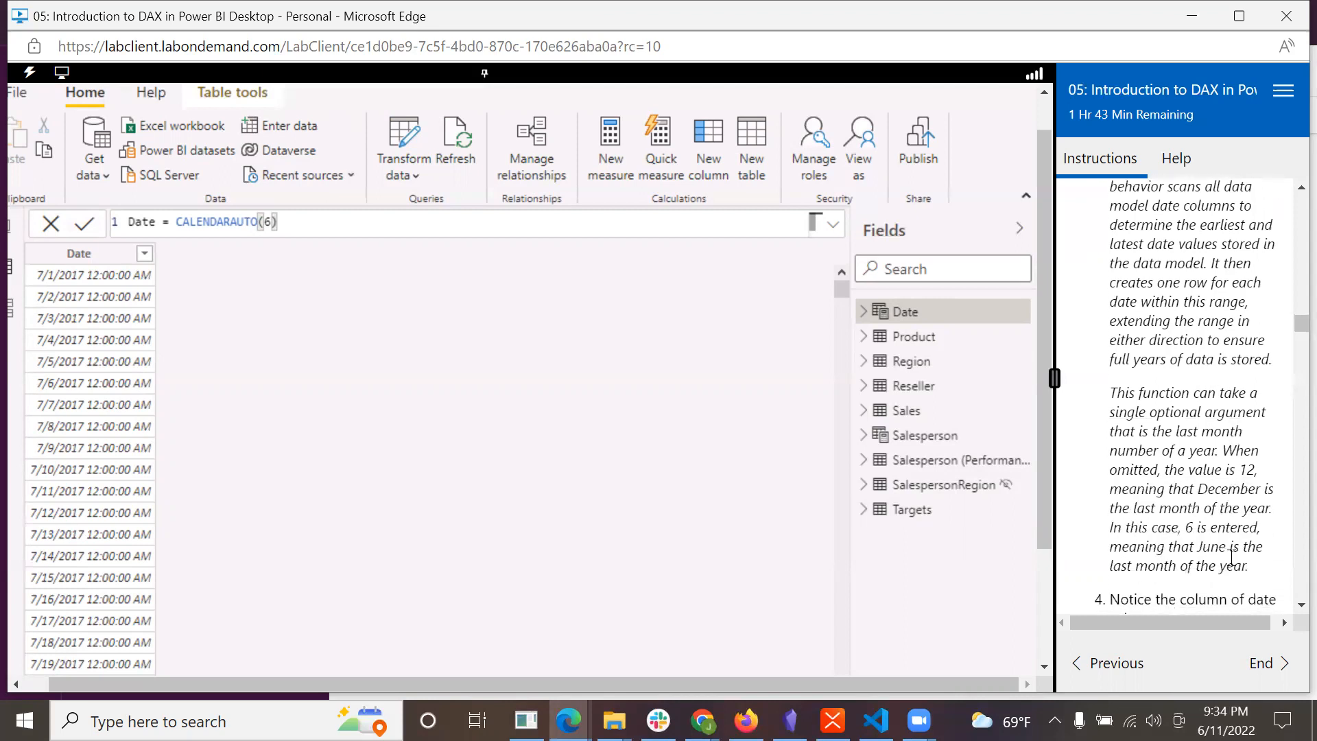
{"action": "scroll", "coordinate": [1230, 556], "scroll_direction": "down", "scroll_amount": 1}
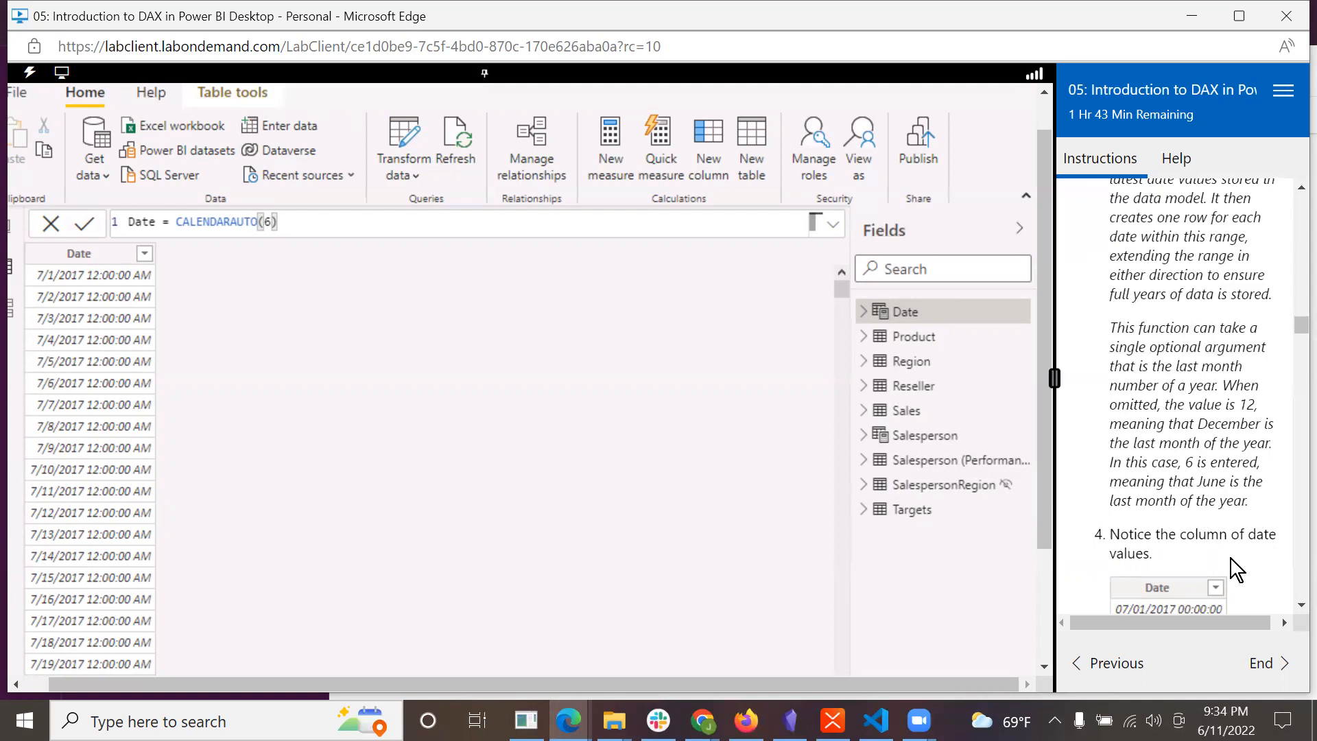
{"action": "scroll", "coordinate": [1220, 457], "scroll_direction": "down", "scroll_amount": 1}
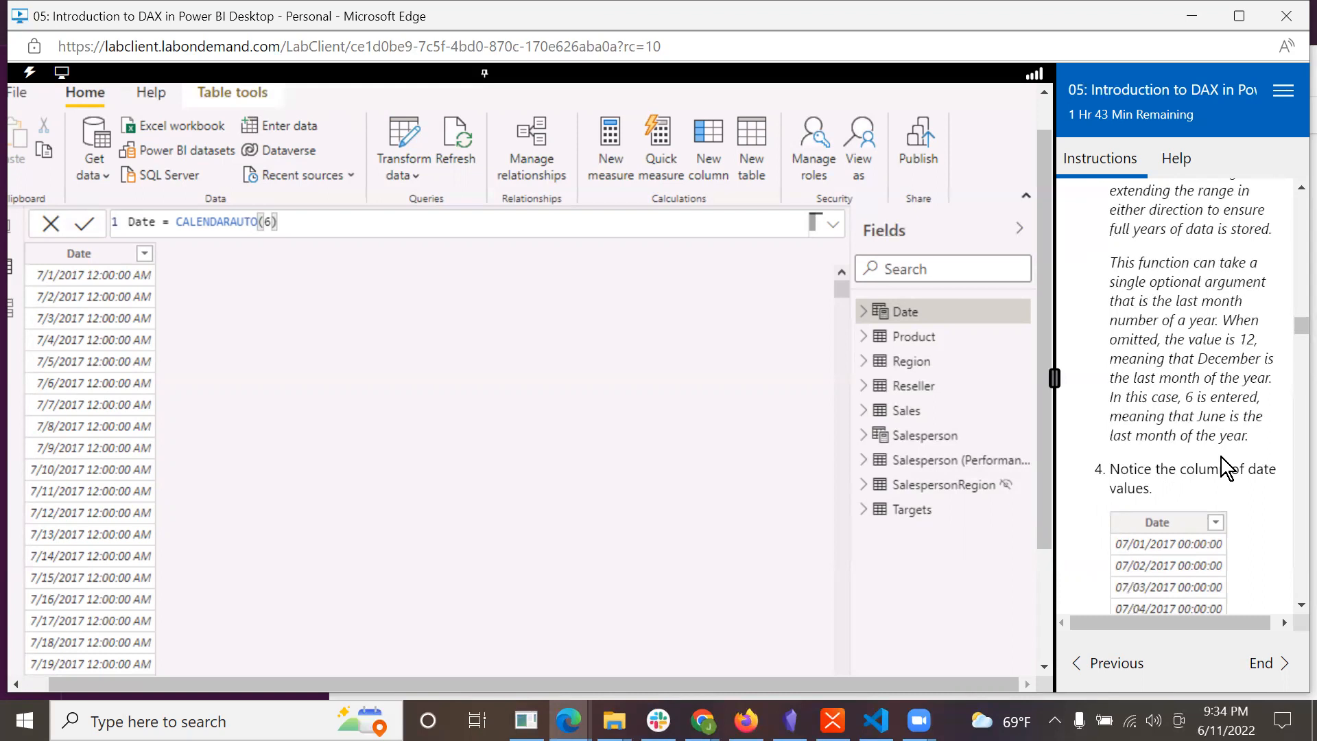
{"action": "scroll", "coordinate": [1220, 457], "scroll_direction": "down", "scroll_amount": 1}
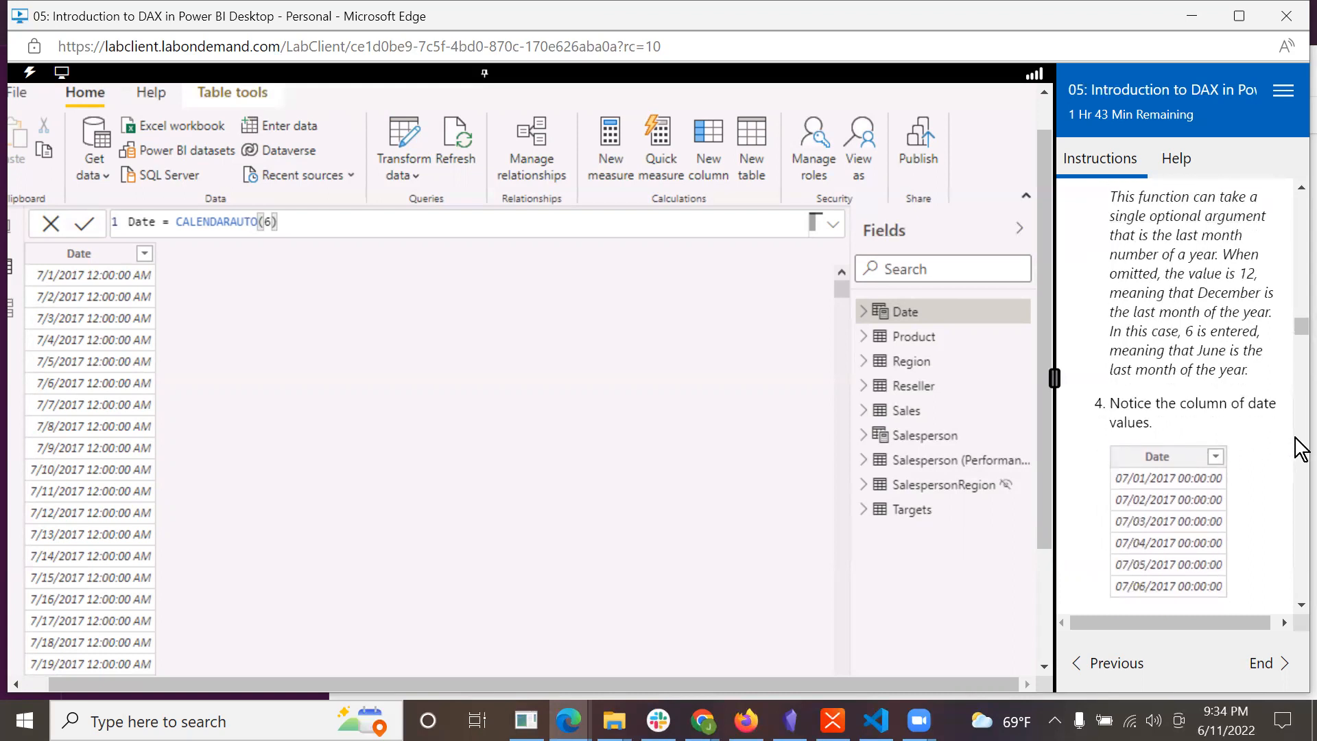
{"action": "scroll", "coordinate": [1252, 468], "scroll_direction": "down", "scroll_amount": 1}
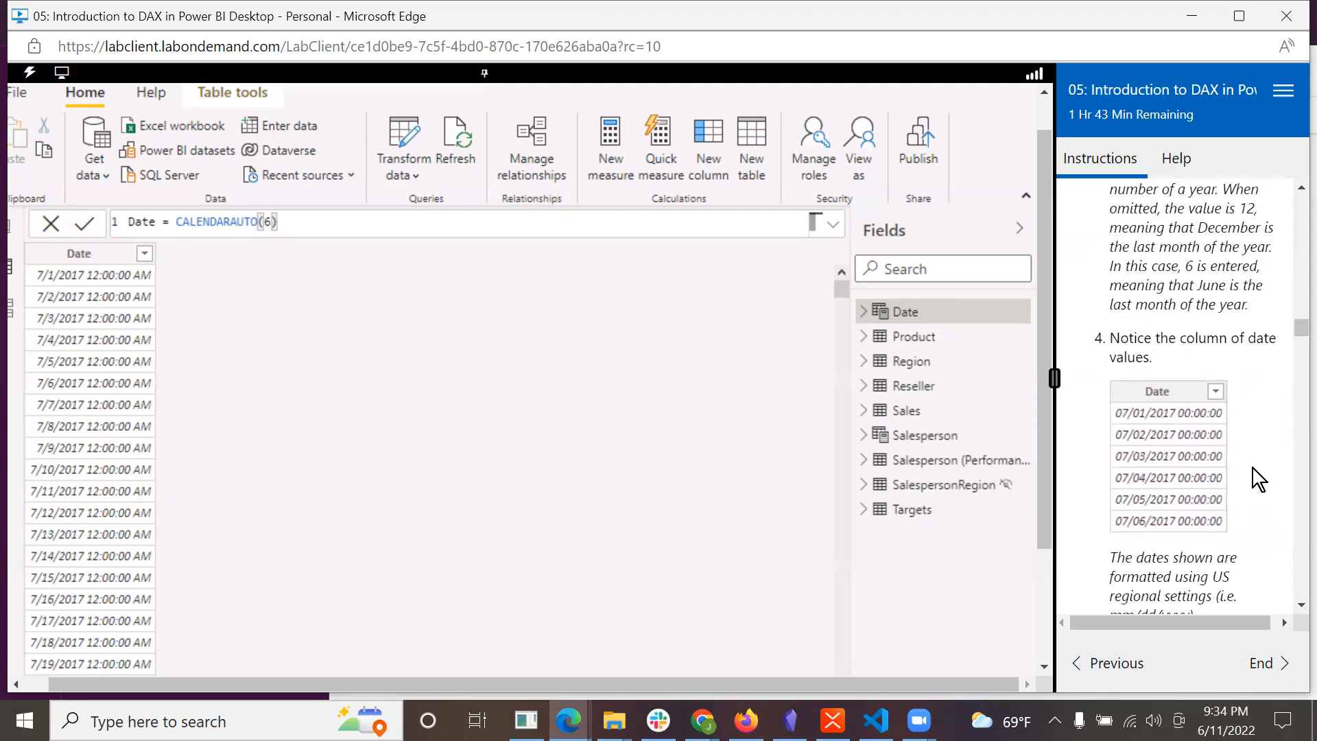
{"action": "scroll", "coordinate": [1252, 468], "scroll_direction": "down", "scroll_amount": 2}
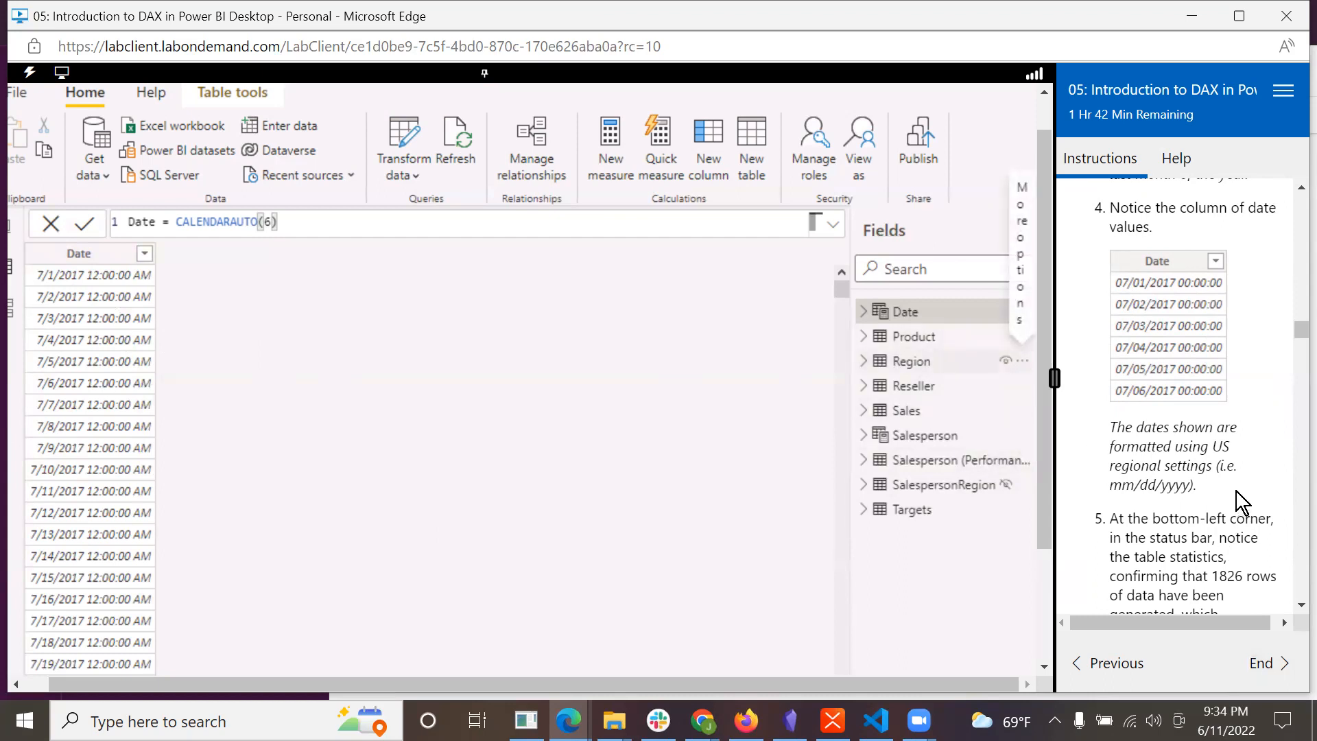
{"action": "scroll", "coordinate": [1242, 502], "scroll_direction": "down", "scroll_amount": 1}
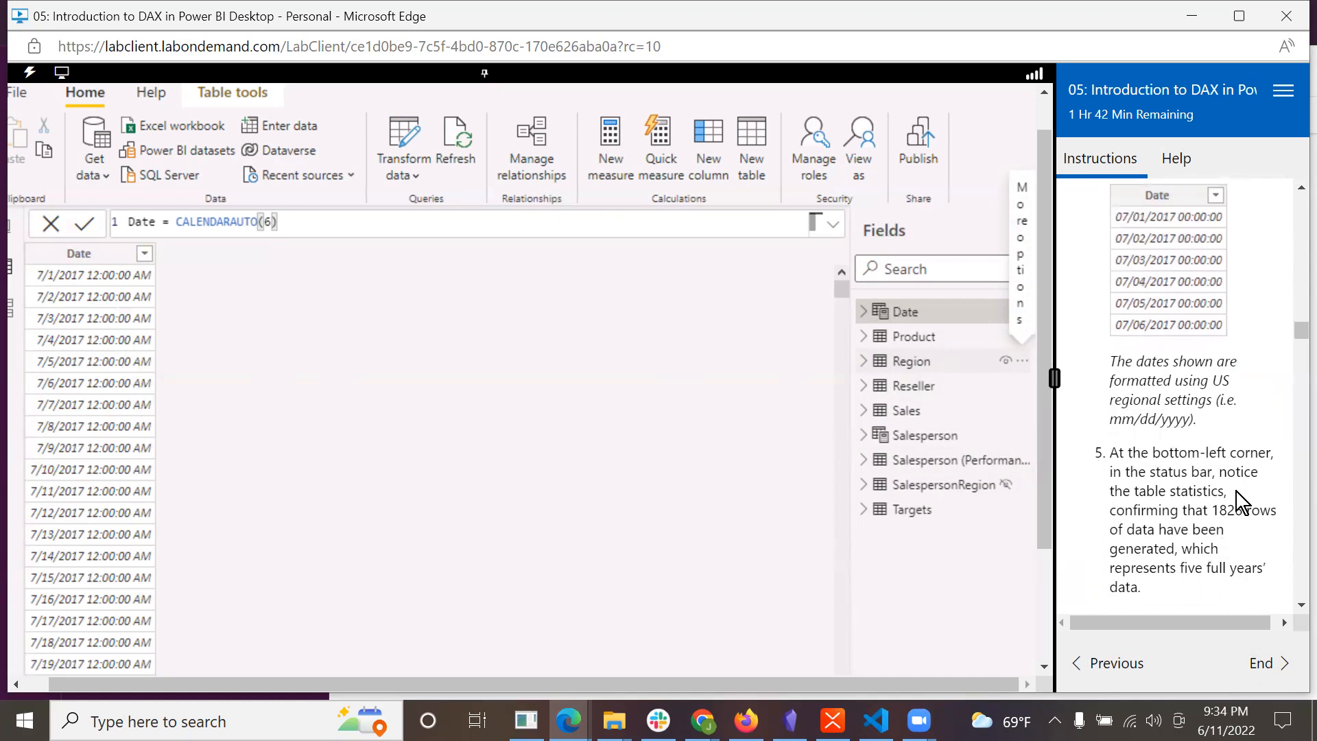
{"action": "scroll", "coordinate": [1235, 491], "scroll_direction": "down", "scroll_amount": 2}
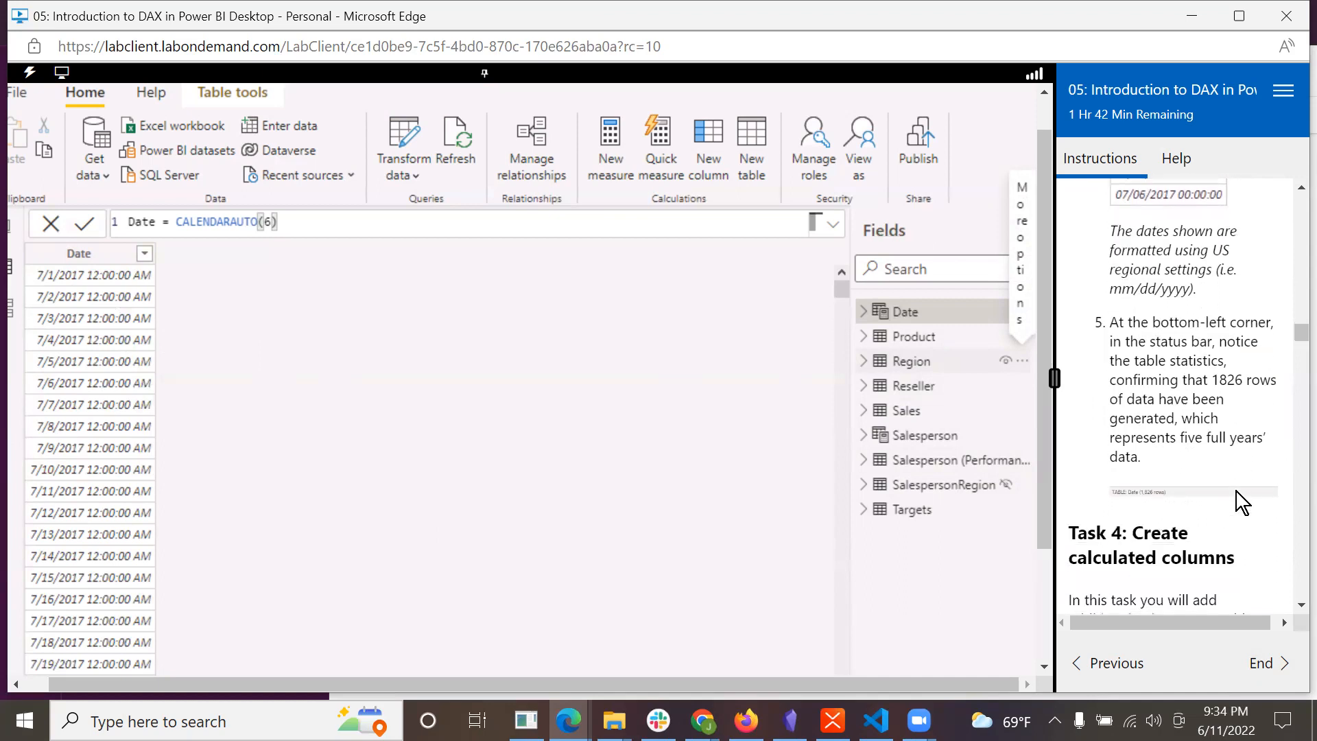
{"action": "scroll", "coordinate": [1235, 491], "scroll_direction": "down", "scroll_amount": 1}
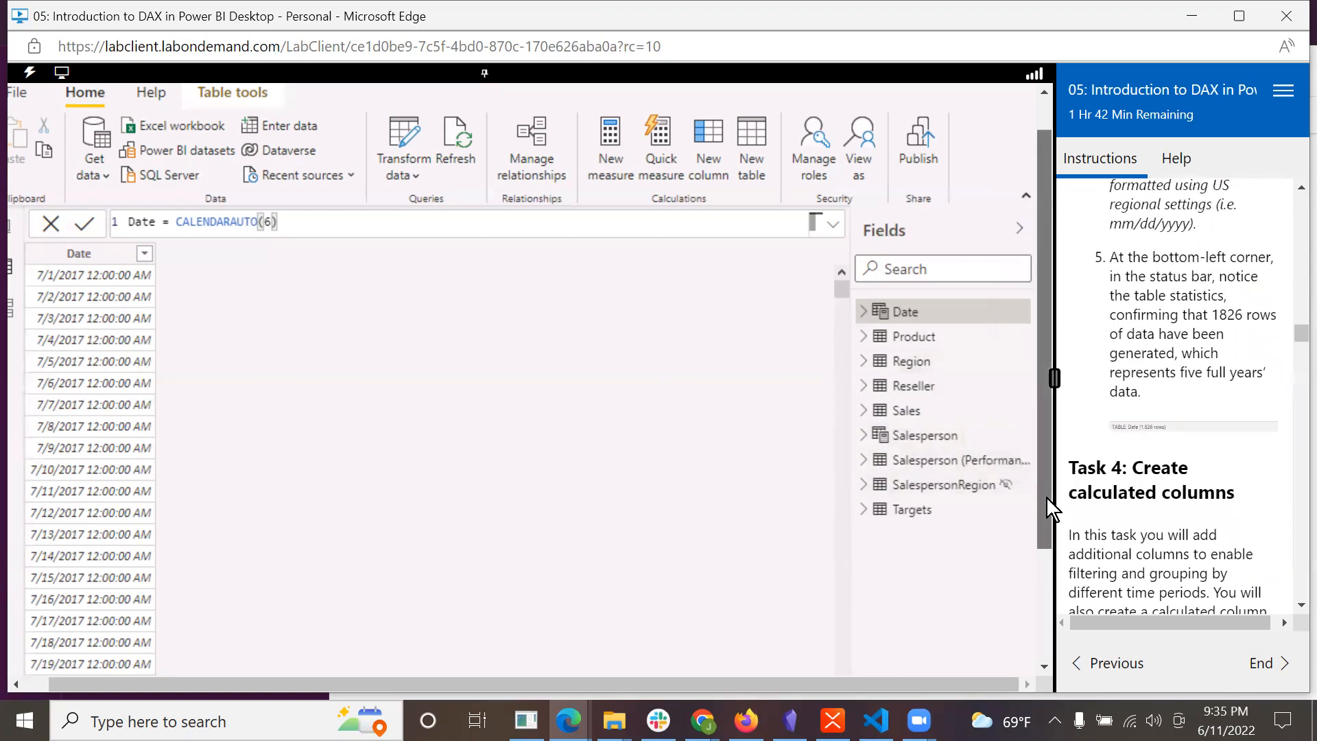
{"action": "left_click_drag", "start_coordinate": [1047, 496], "coordinate": [1044, 677]}
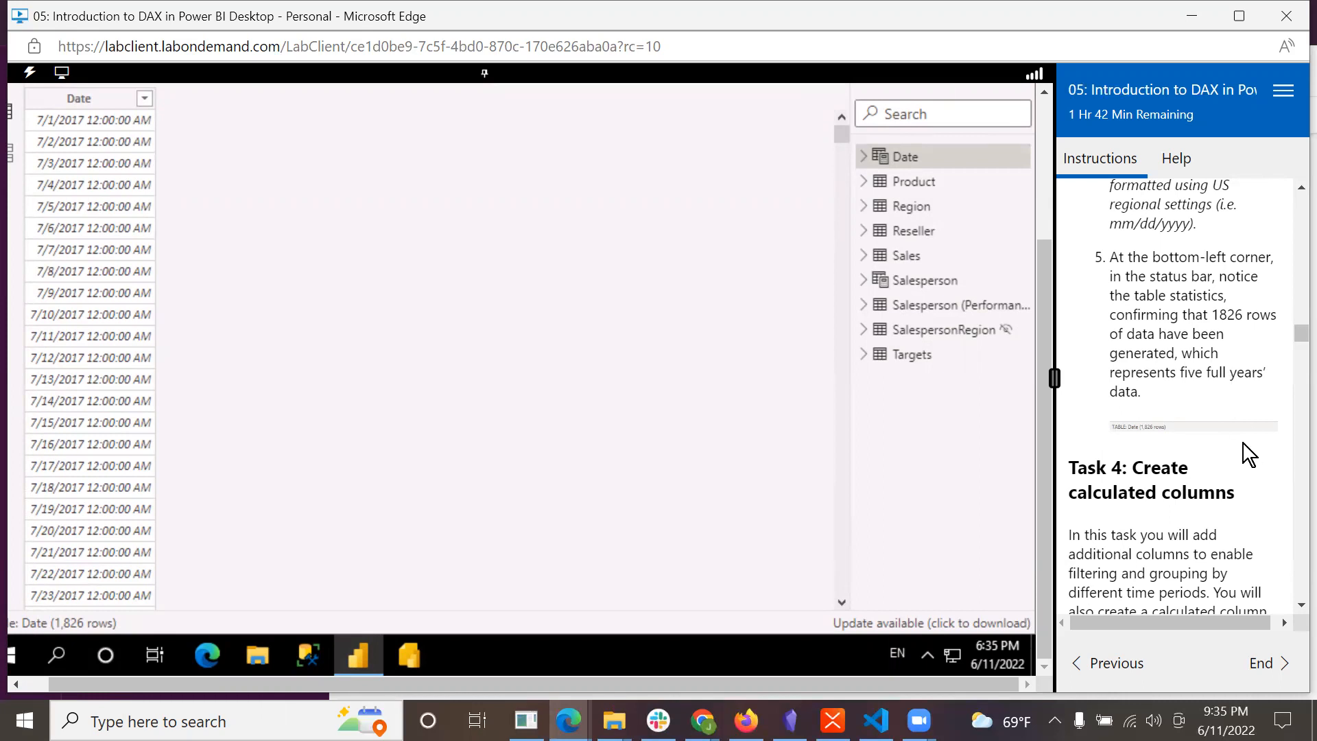
- Continue the lab instructions to Task 4, Create calculated columns, and add a new calculated column to the Date table
{"action": "scroll", "coordinate": [1242, 452], "scroll_direction": "down", "scroll_amount": 4}
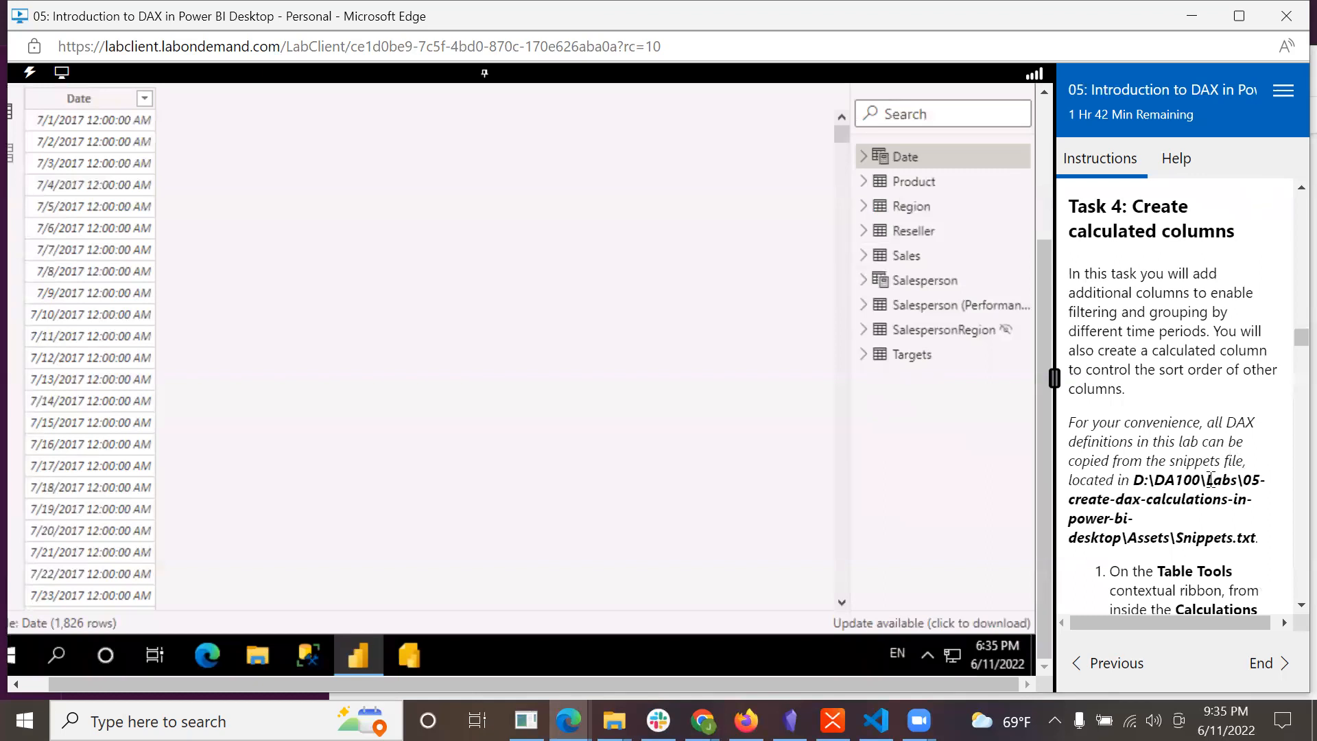
{"action": "scroll", "coordinate": [1210, 479], "scroll_direction": "down", "scroll_amount": 1}
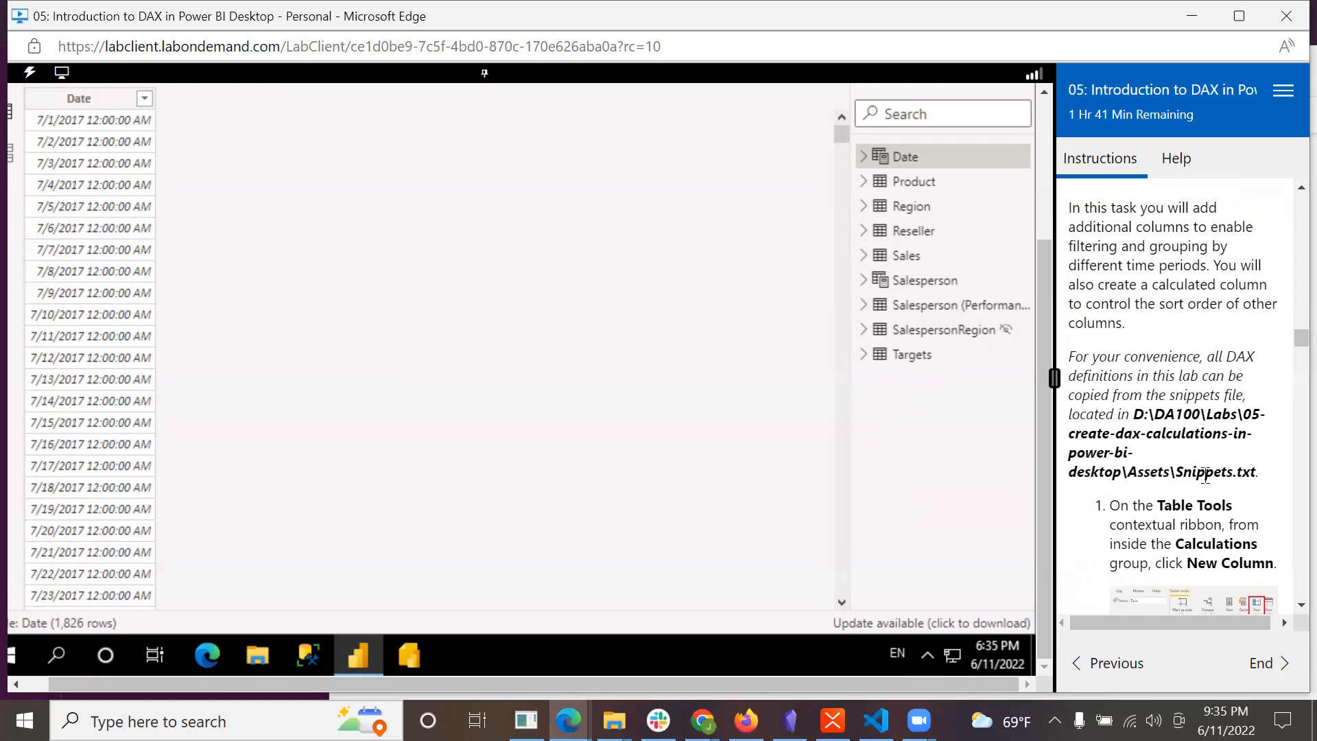
{"action": "scroll", "coordinate": [1210, 480], "scroll_direction": "down", "scroll_amount": 4}
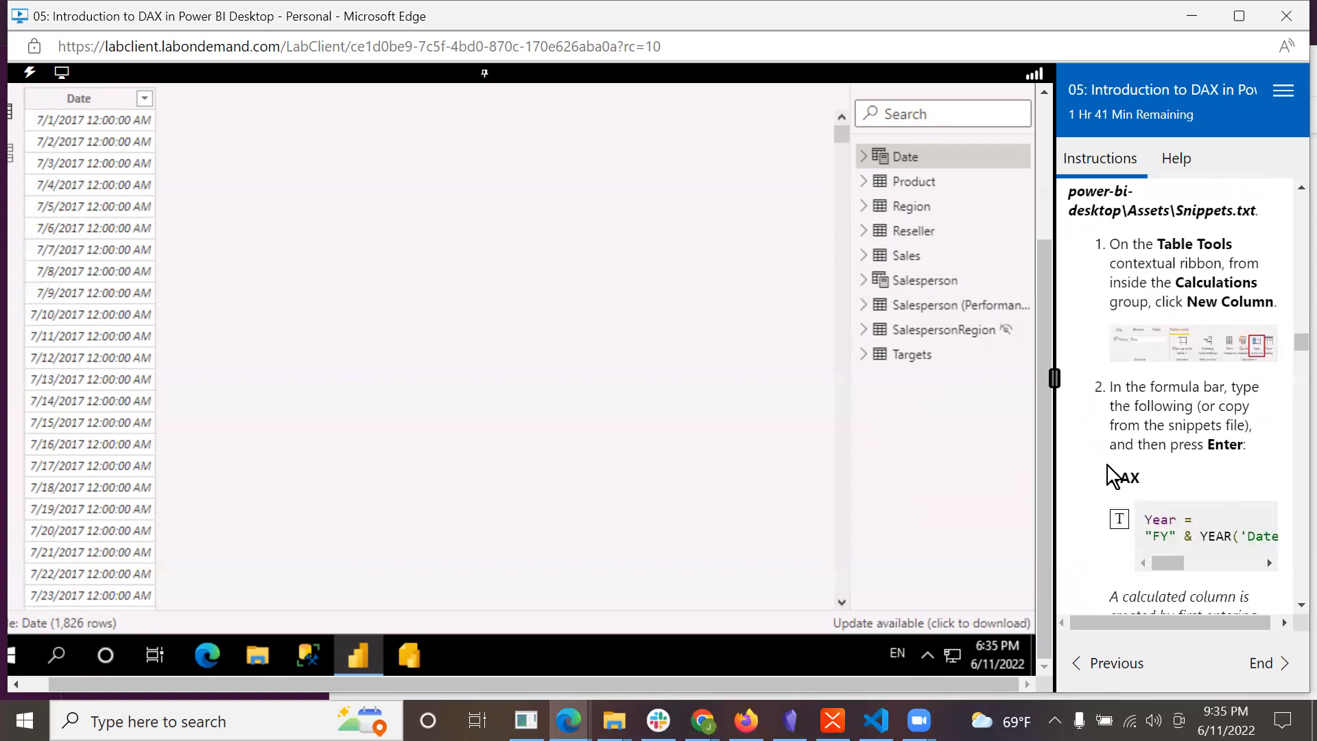
{"action": "left_click_drag", "start_coordinate": [1047, 278], "coordinate": [1026, 84]}
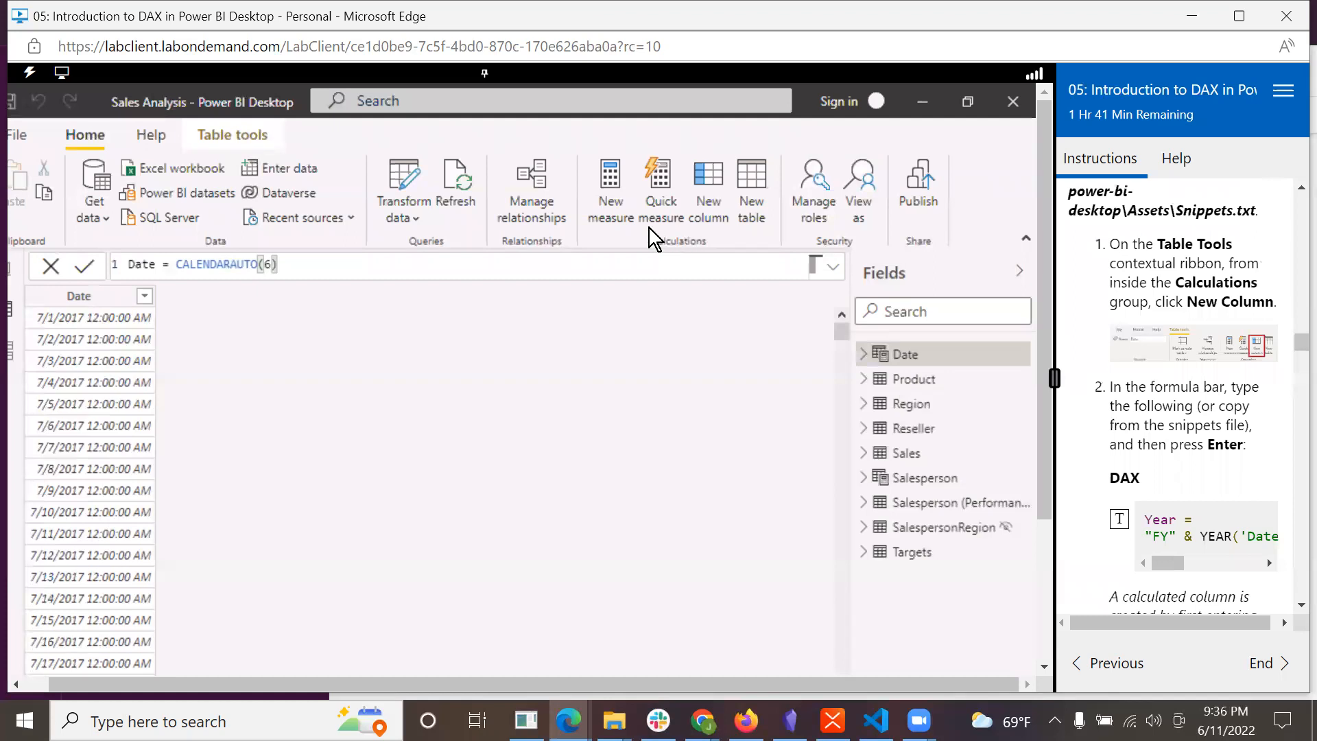
{"action": "left_click", "coordinate": [715, 183]}
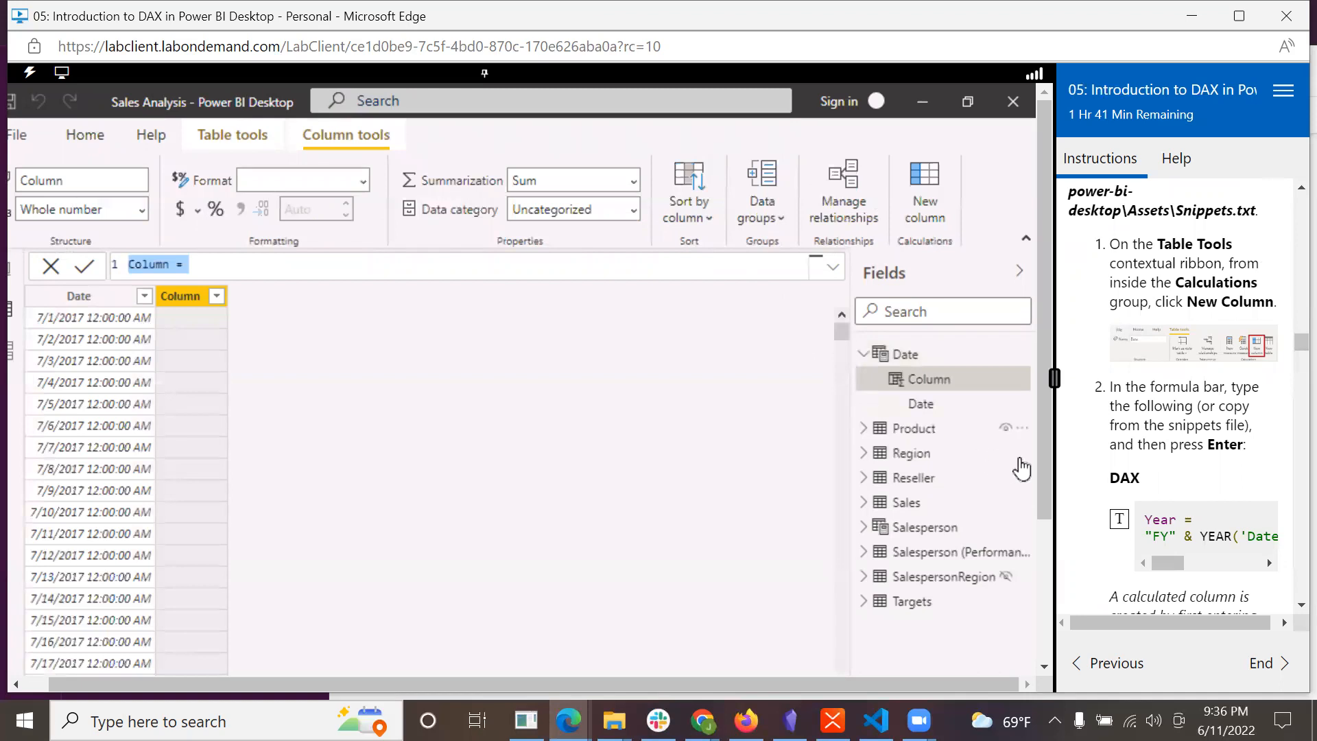
- Consult the lab's DAX snippet and replace the new column's default name with Year in its formula
{"action": "scroll", "coordinate": [1159, 437], "scroll_direction": "down", "scroll_amount": 1}
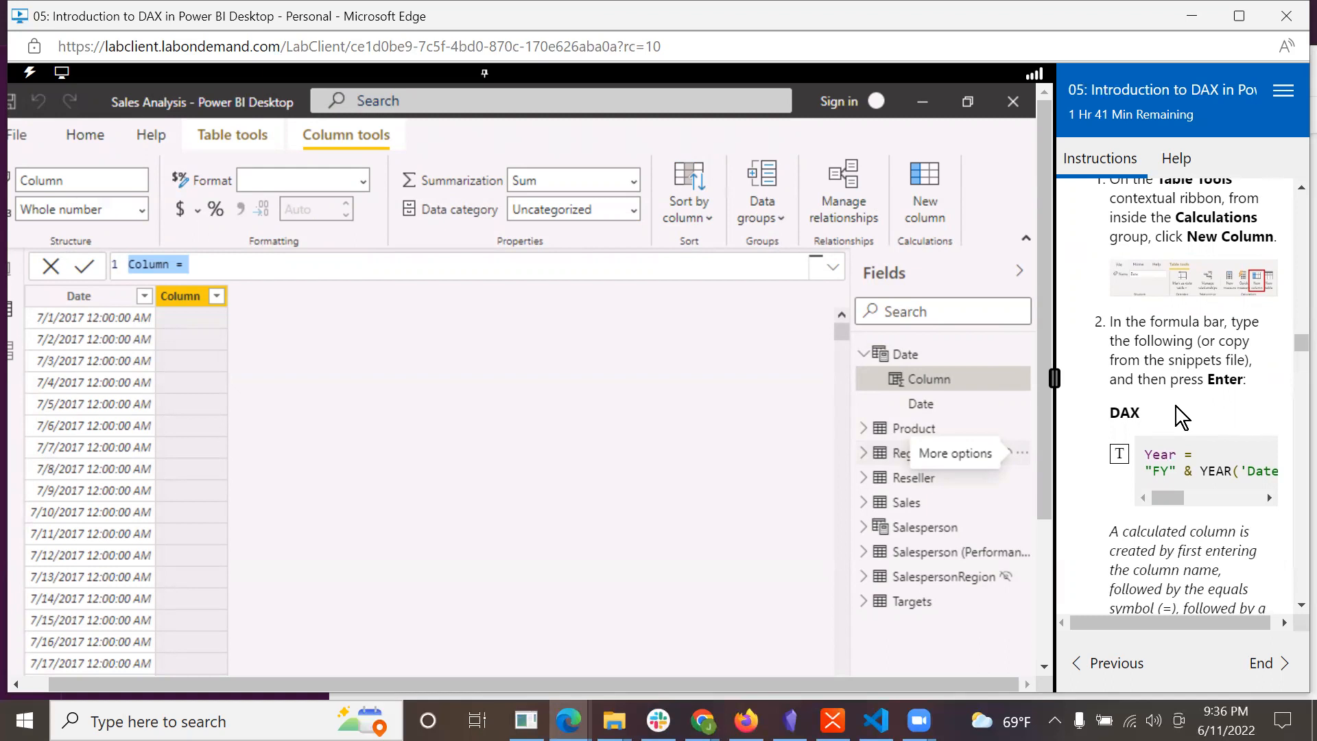
{"action": "scroll", "coordinate": [1175, 406], "scroll_direction": "down", "scroll_amount": 1}
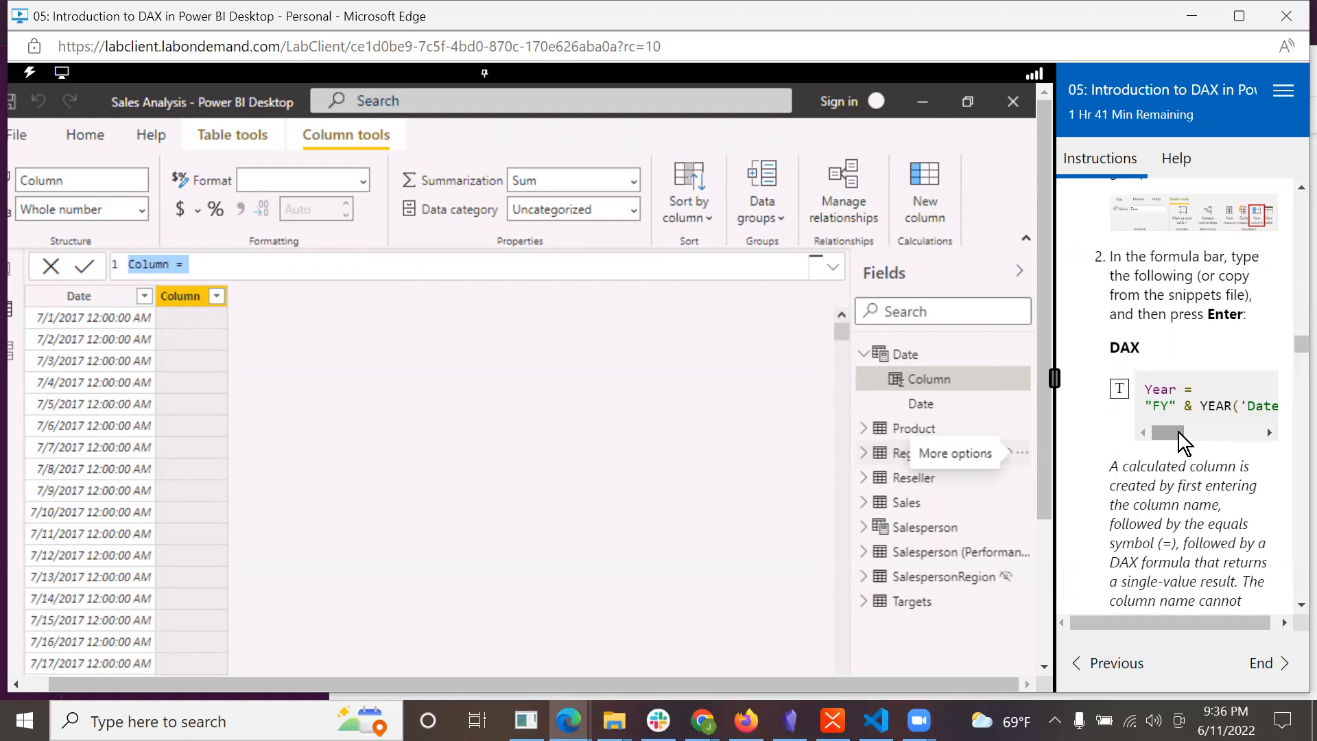
{"action": "left_click", "coordinate": [1178, 430]}
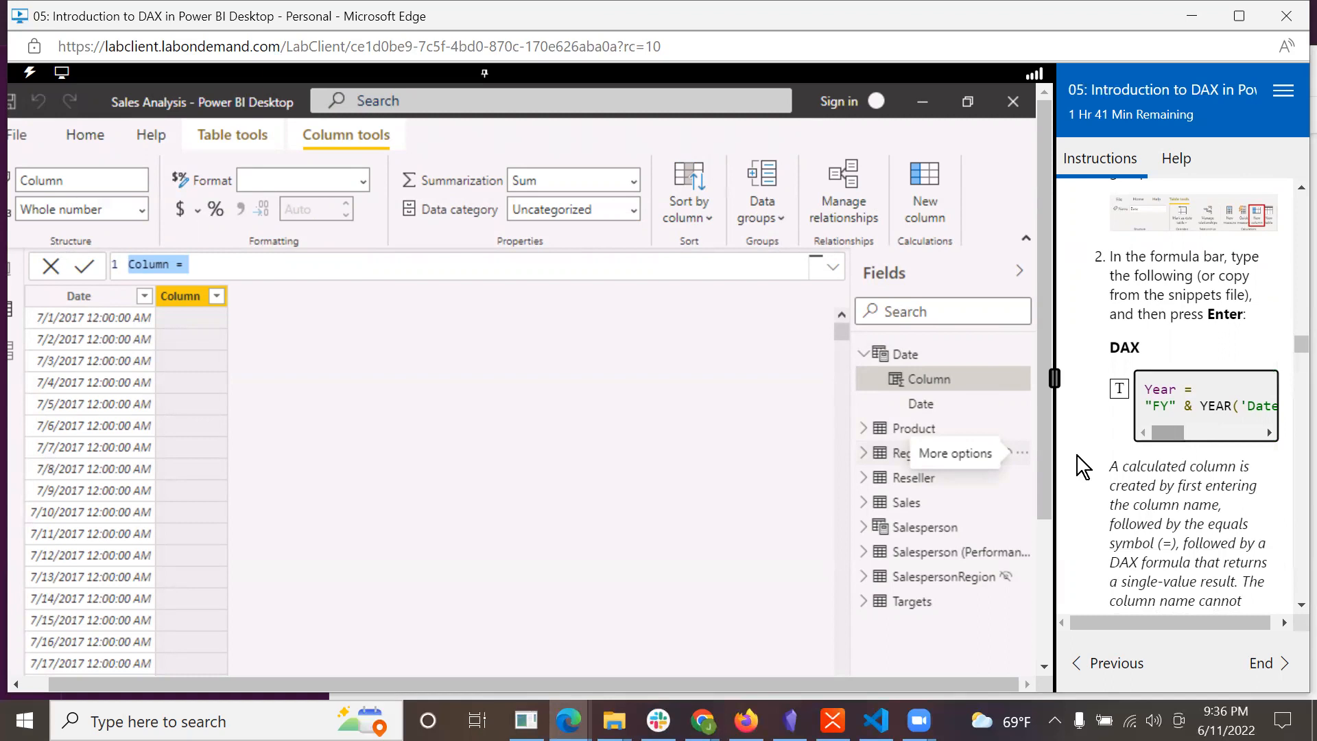
{"action": "left_click", "coordinate": [175, 264]}
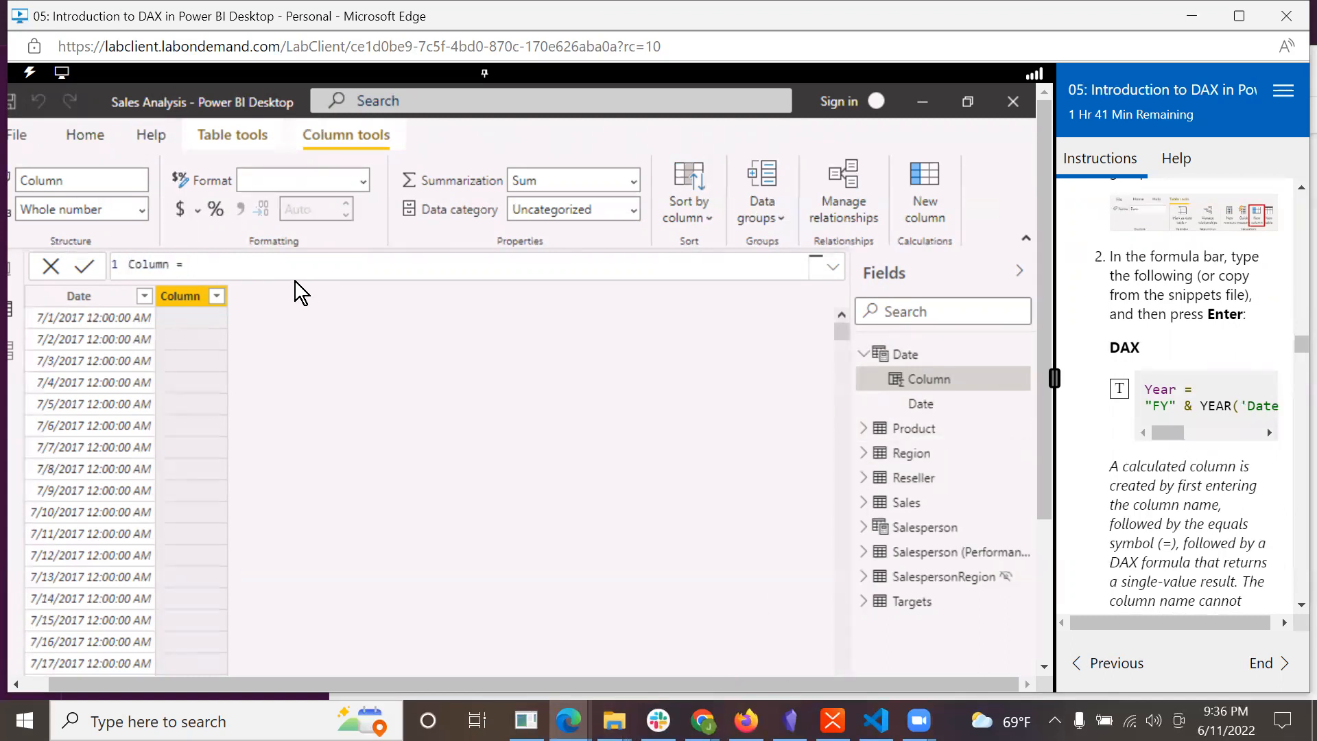
{"action": "key", "text": "Left"}
{"action": "key", "text": "BackSpace"}
{"action": "key", "text": "BackSpace"}
{"action": "key", "text": "BackSpace"}
{"action": "key", "text": "BackSpace"}
{"action": "key", "text": "BackSpace"}
{"action": "key", "text": "BackSpace"}
{"action": "type", "text": "Yes"}
{"action": "key", "text": "BackSpace"}
{"action": "type", "text": "ar"}
- Enter "FY" & YEAR('Date'[Date]) + as the first part of the Year column's formula
{"action": "left_click", "coordinate": [333, 261]}
{"action": "type", "text": "\"FY\" & YEAR"}
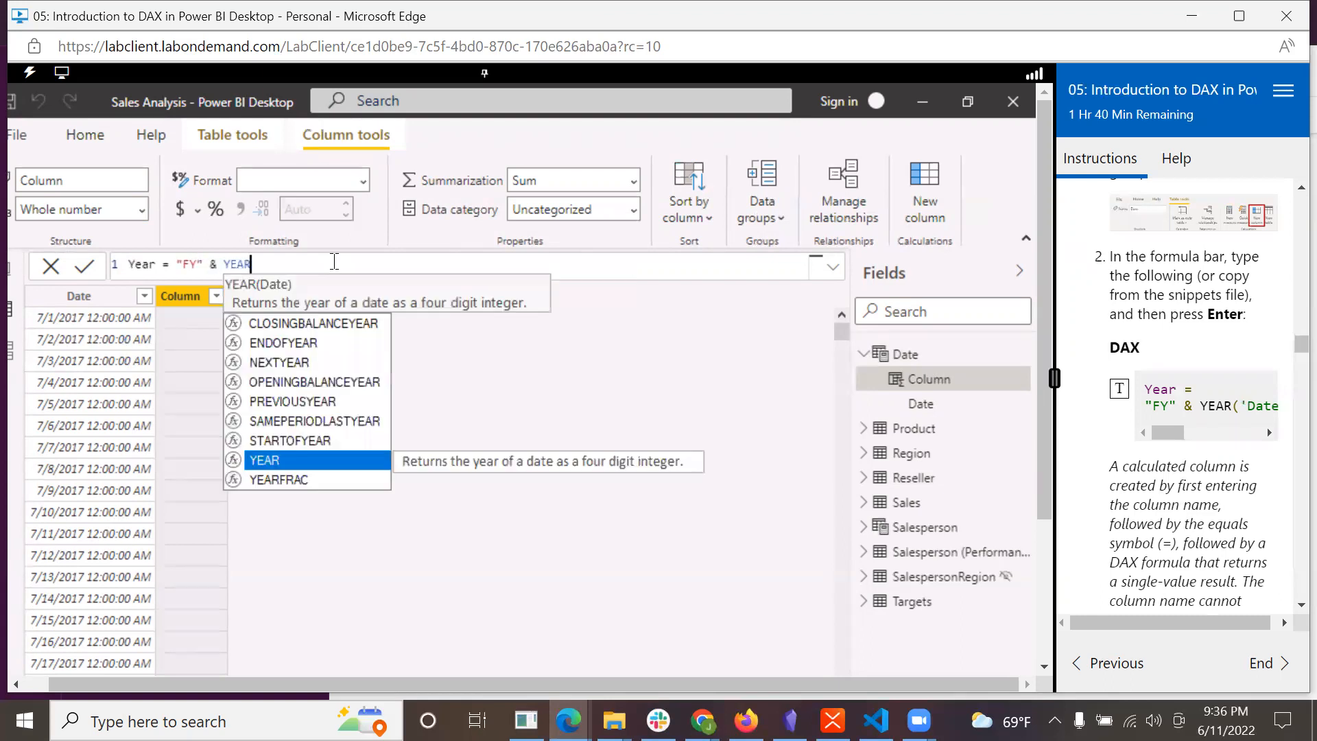
{"action": "type", "text": "("}
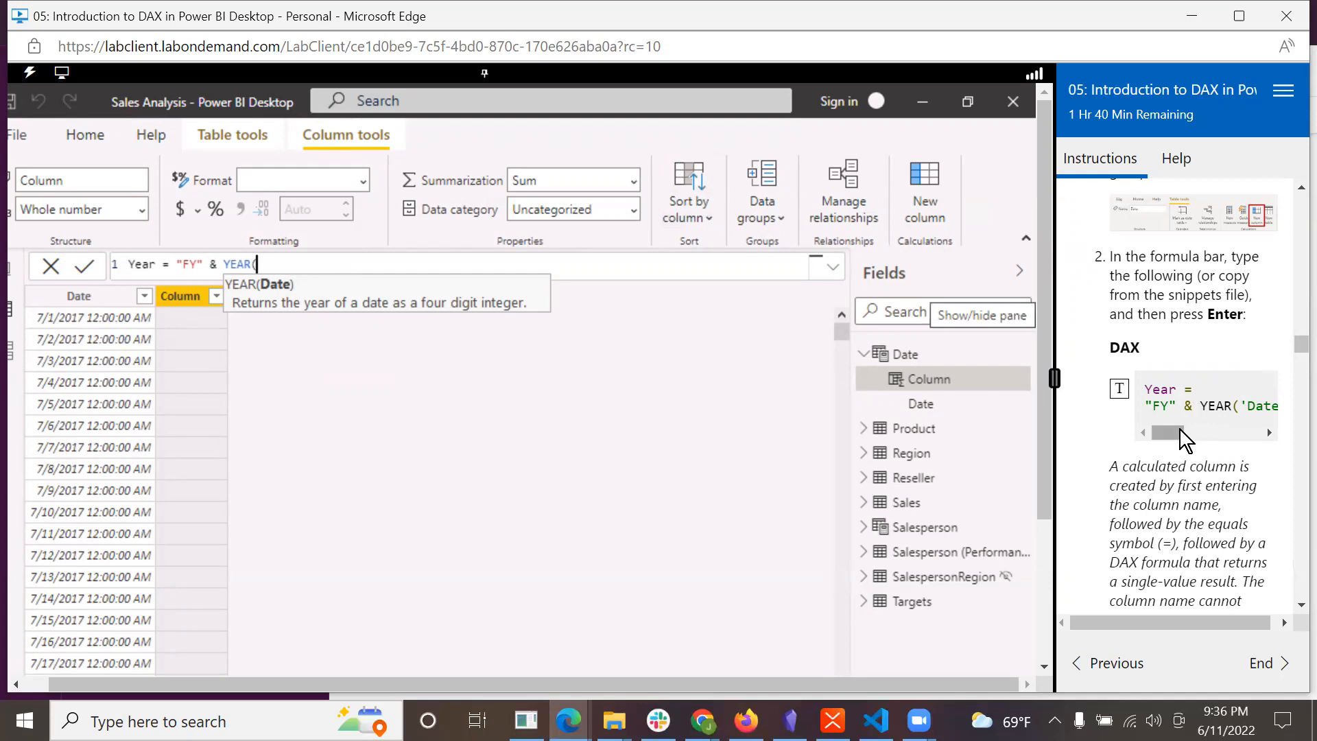
{"action": "left_click_drag", "start_coordinate": [1179, 430], "coordinate": [1199, 431]}
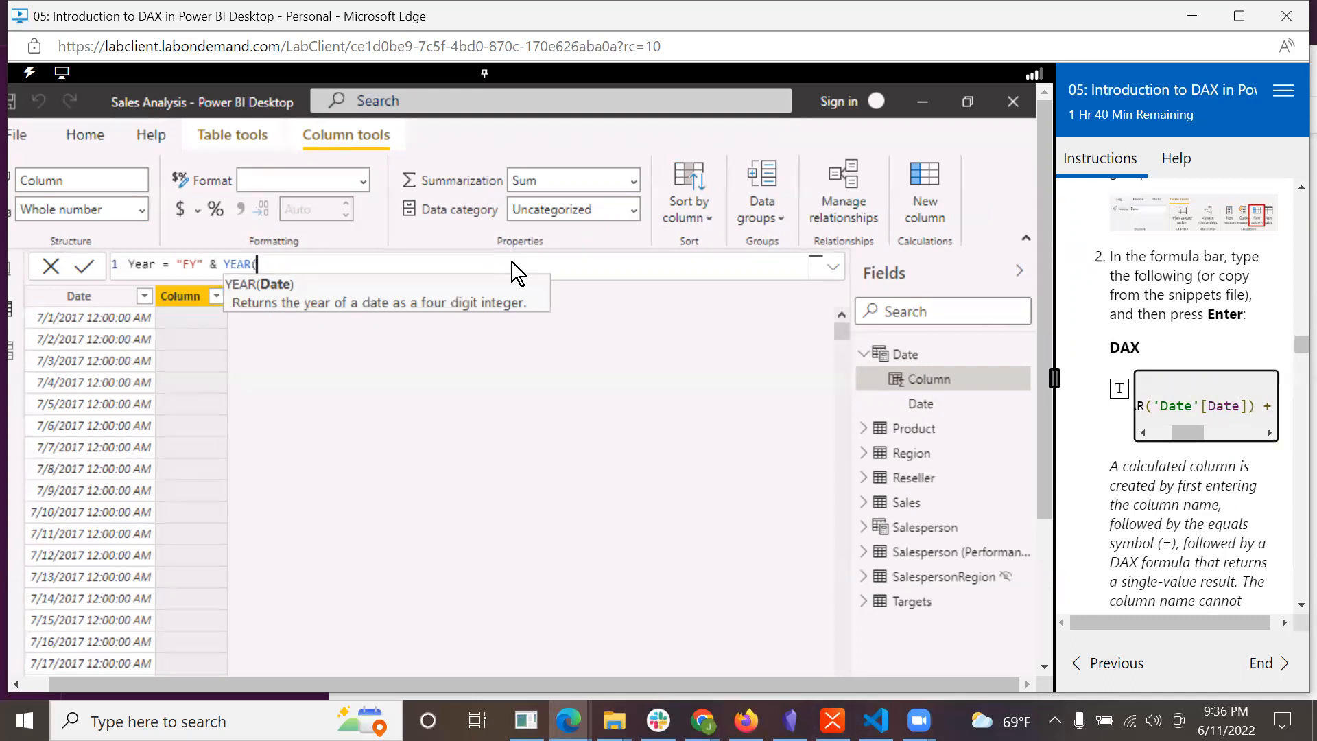
{"action": "type", "text": "'"}
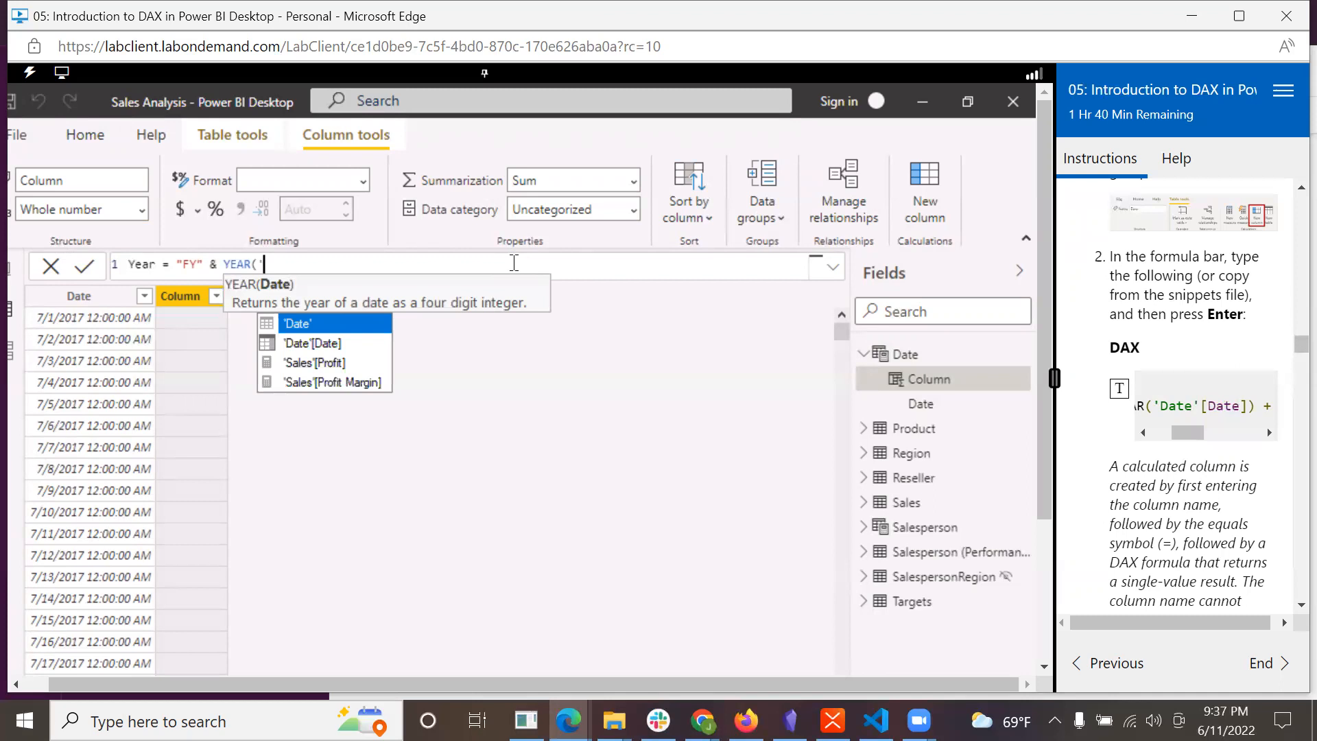
{"action": "left_click", "coordinate": [331, 343]}
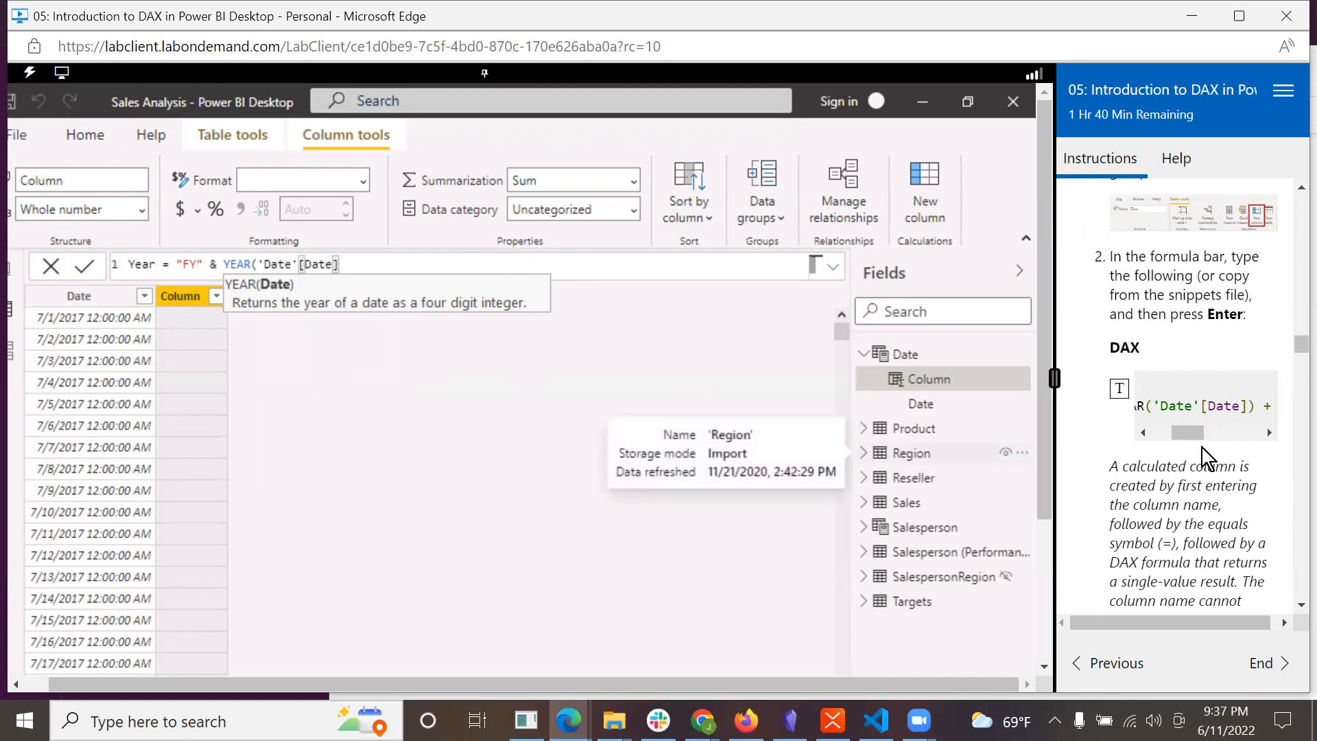
{"action": "type", "text": ") +"}
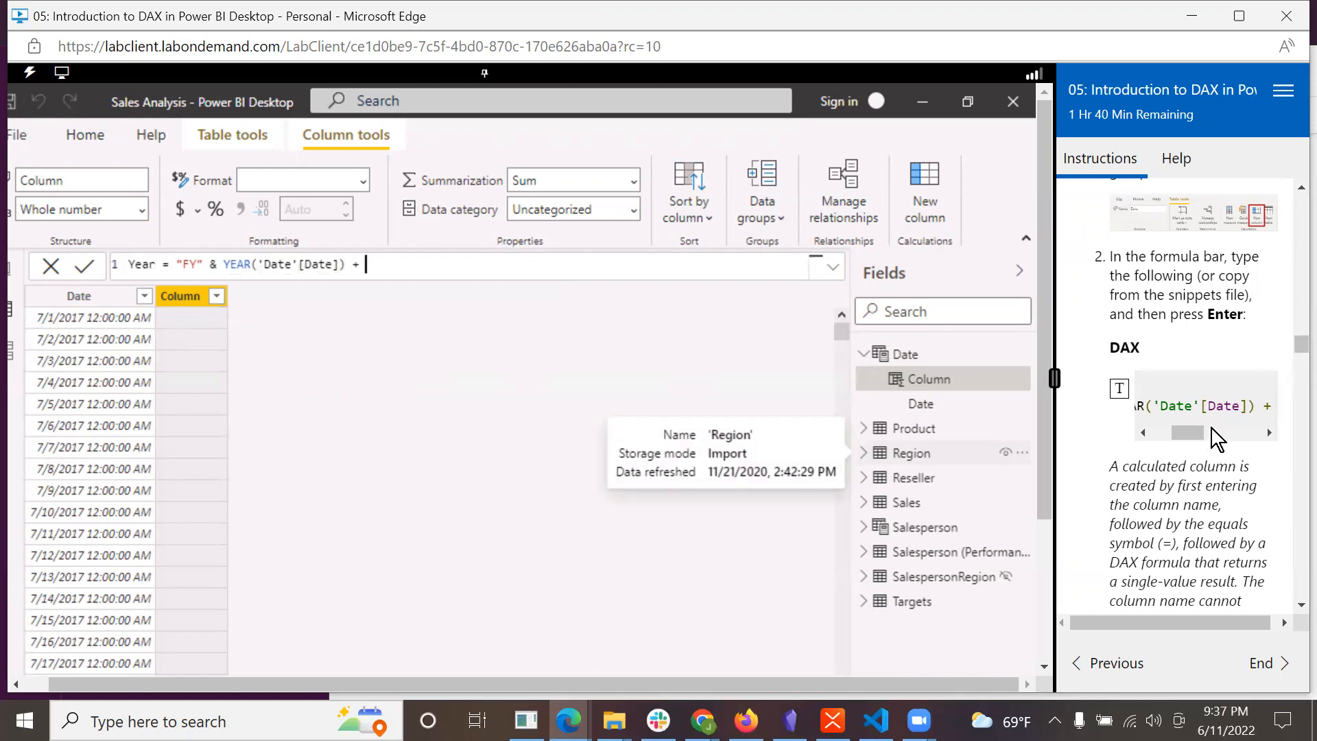
- Continue the Year formula with IF(MONTH('Date'[Date] following the lab's DAX snippet
{"action": "left_click_drag", "start_coordinate": [1188, 440], "coordinate": [1220, 443]}
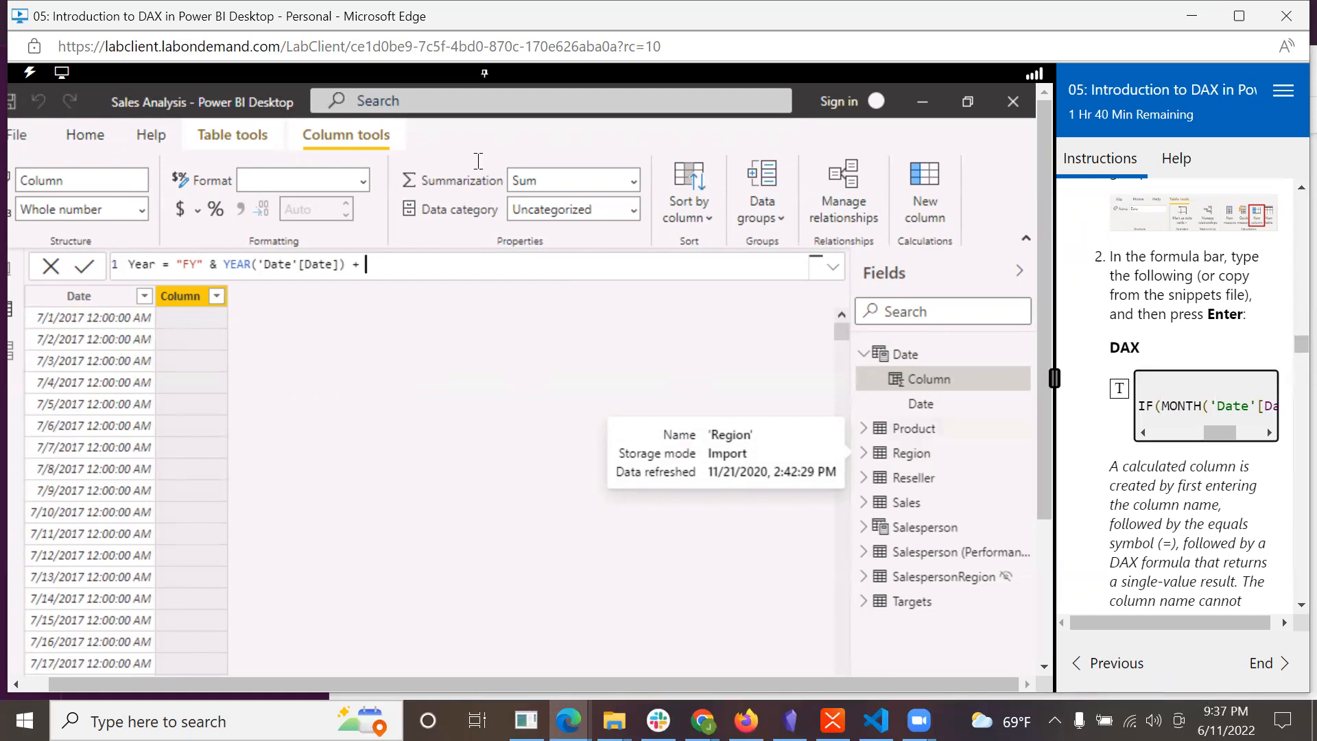
{"action": "left_click", "coordinate": [445, 267]}
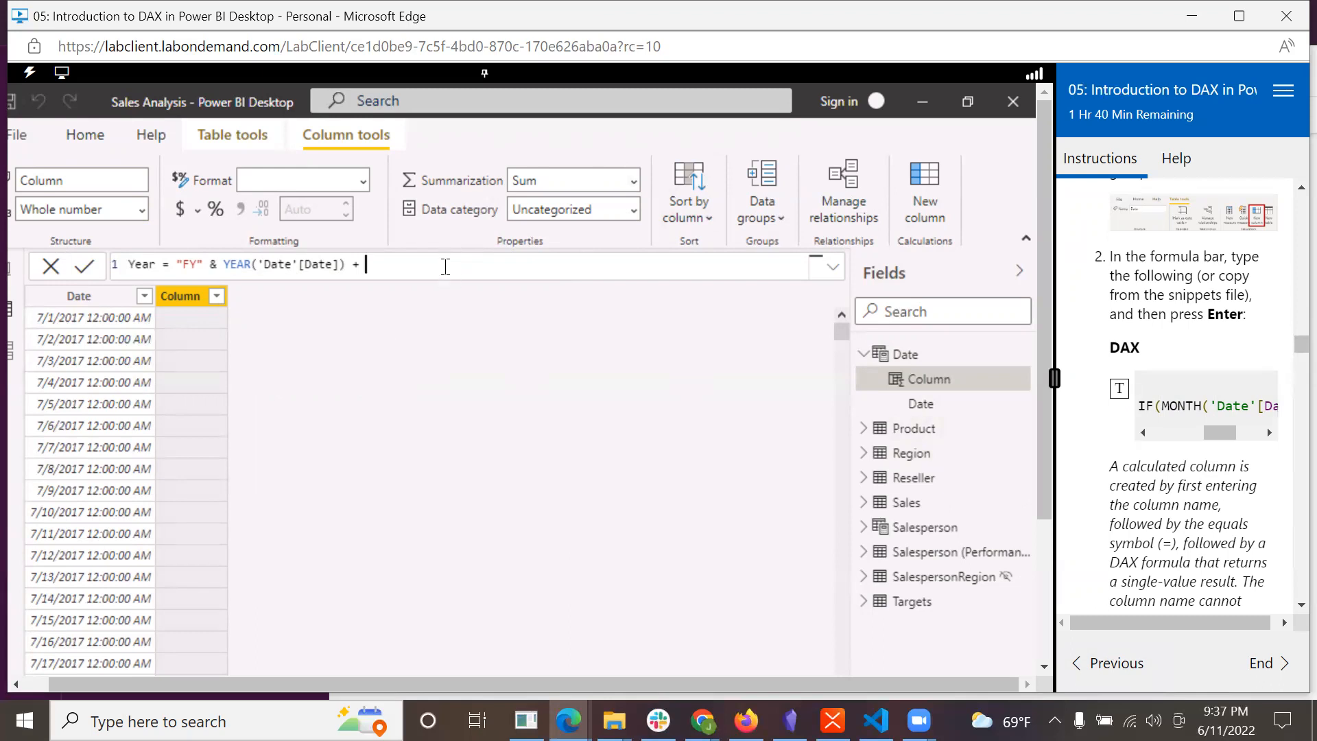
{"action": "type", "text": "IF("}
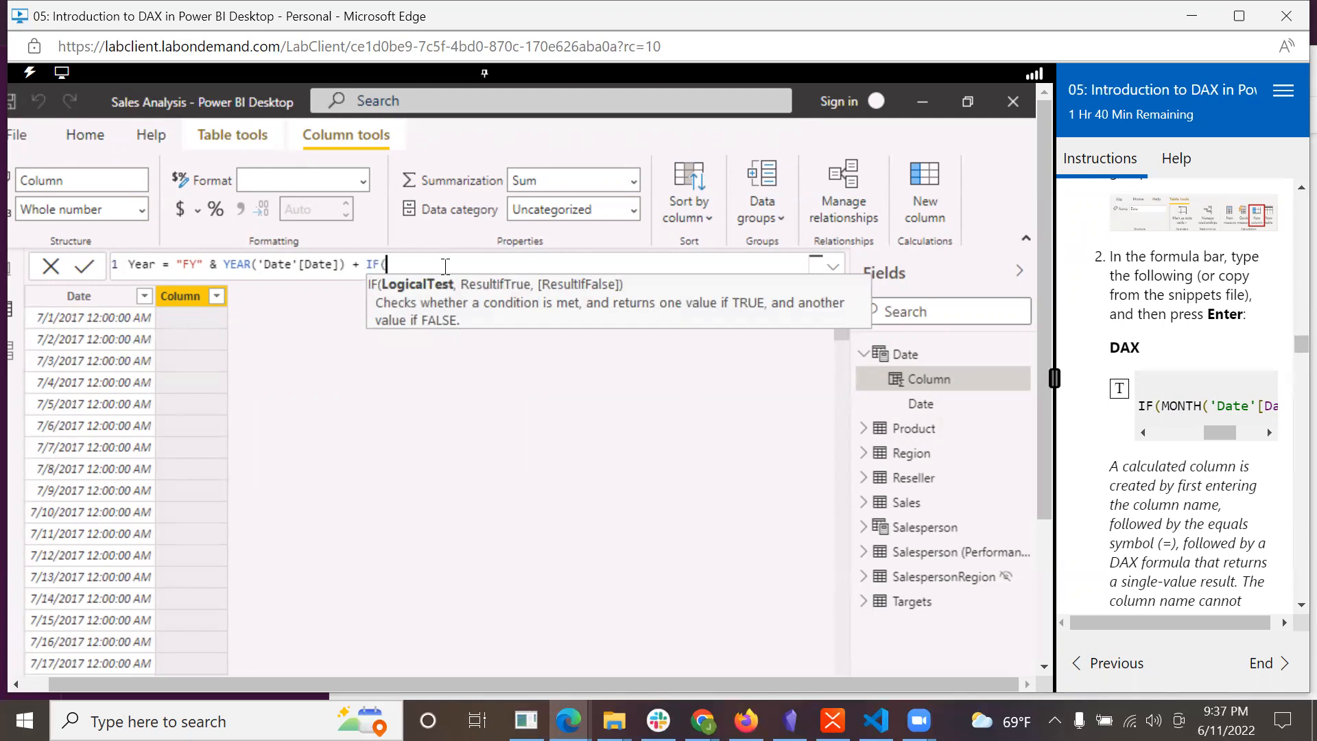
{"action": "type", "text": "MON"}
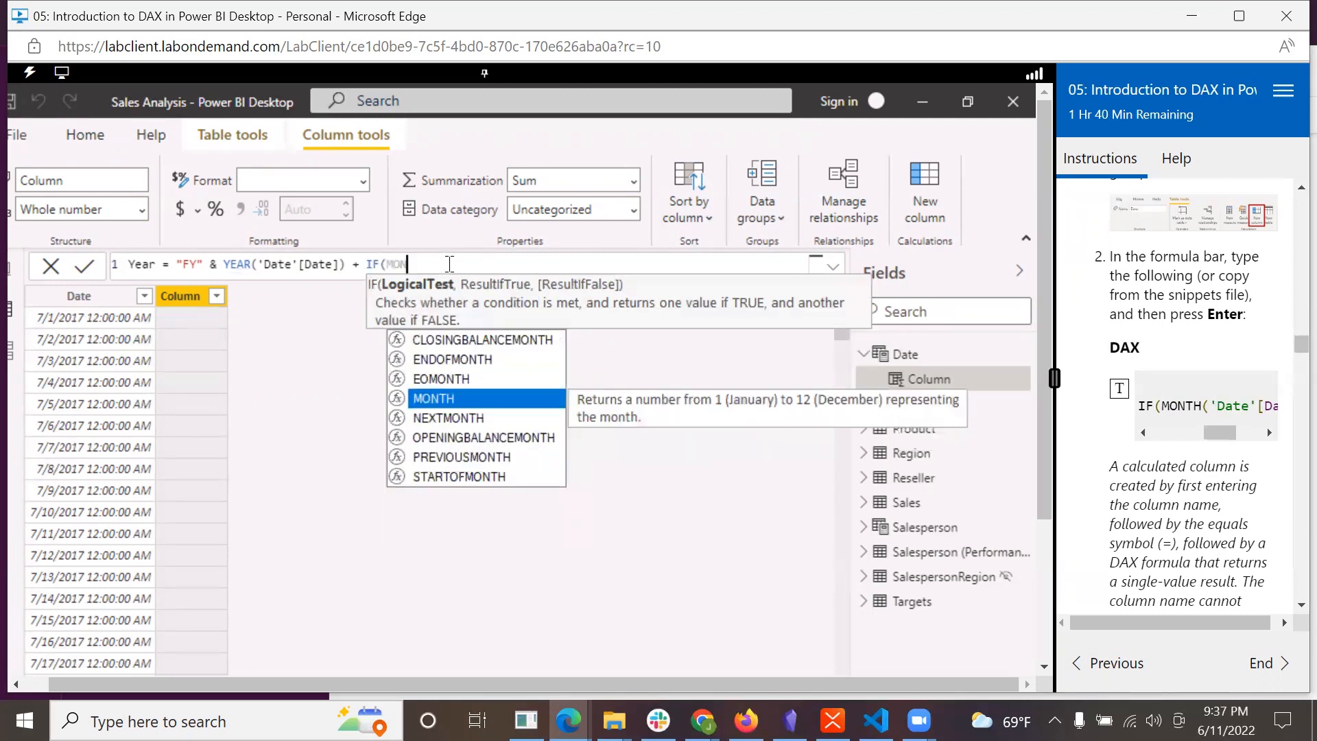
{"action": "key", "text": "Tab"}
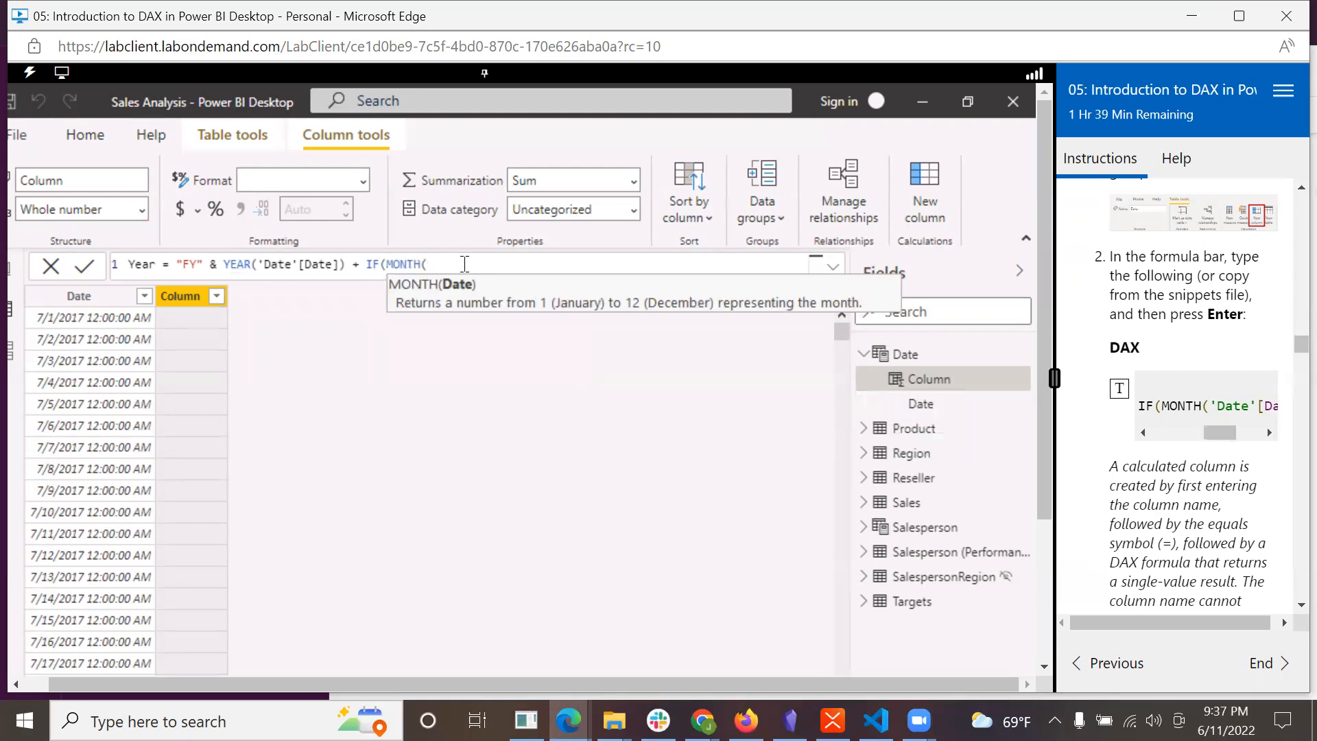
{"action": "type", "text": "'"}
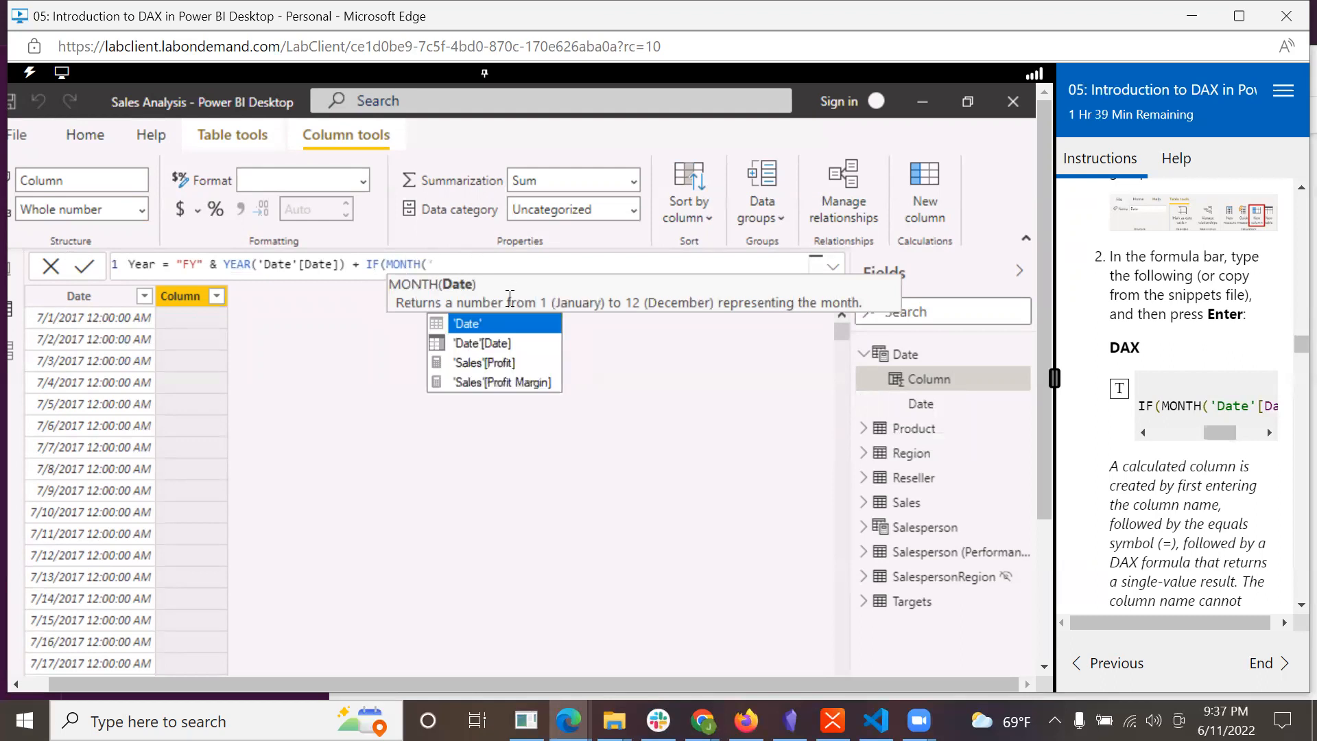
{"action": "left_click", "coordinate": [482, 343]}
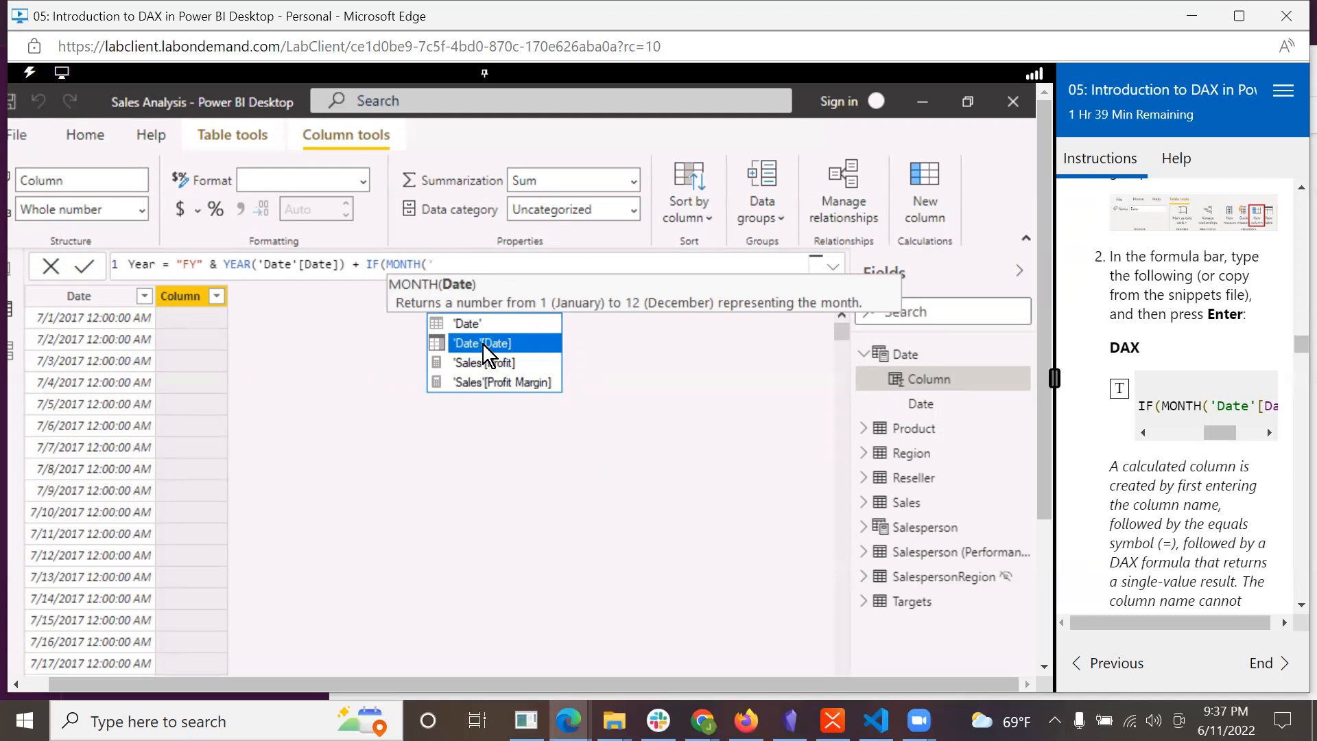
{"action": "left_click", "coordinate": [483, 343]}
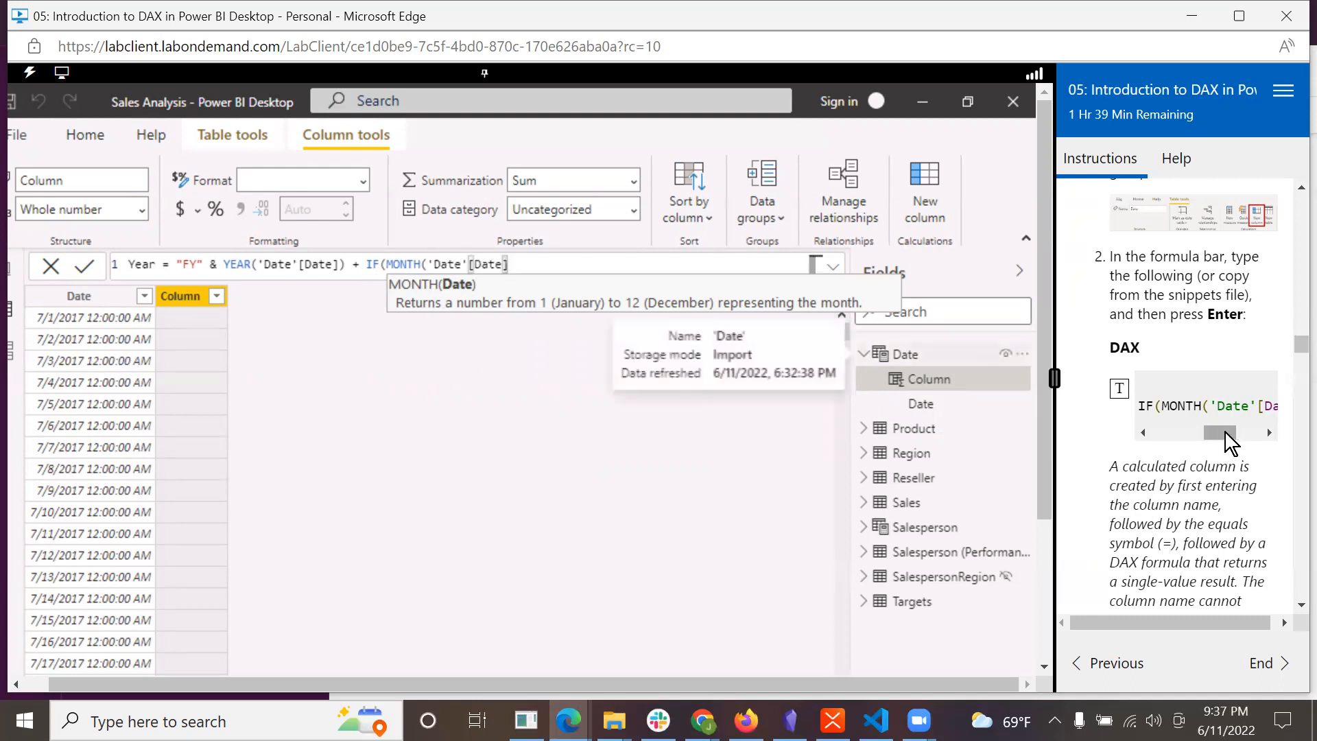
- Try to continue the Year formula by inserting text from the lab's DAX snippet
{"action": "left_click", "coordinate": [1267, 432]}
{"action": "left_click", "coordinate": [1267, 432]}
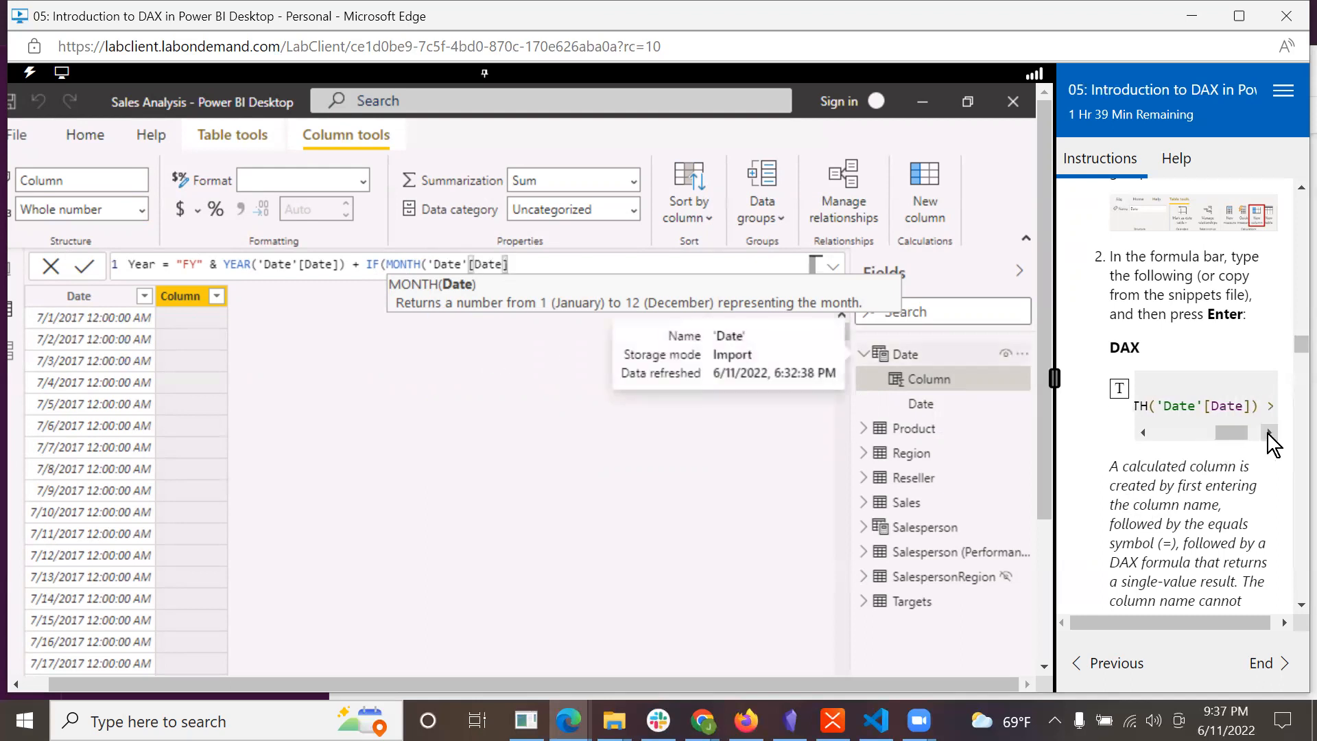
{"action": "left_click", "coordinate": [1267, 432]}
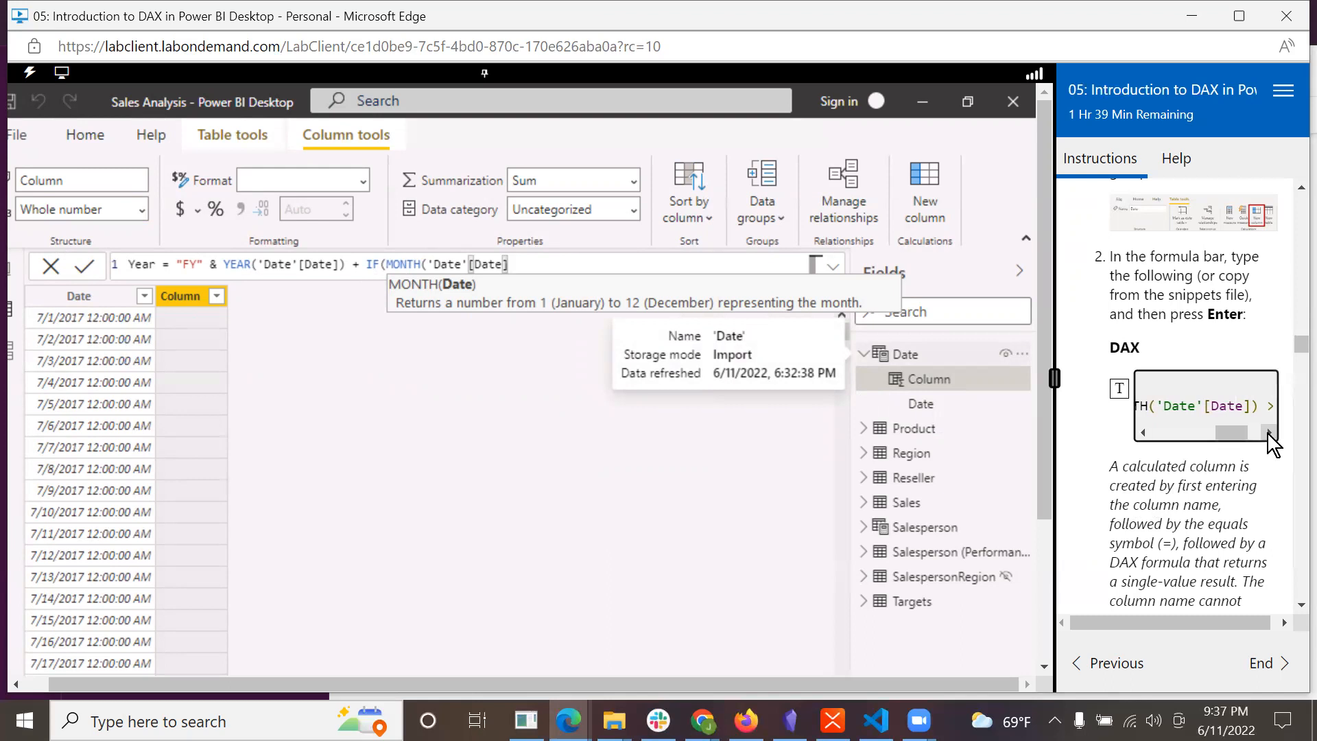
{"action": "scroll", "coordinate": [1266, 430], "scroll_direction": "down", "scroll_amount": 5}
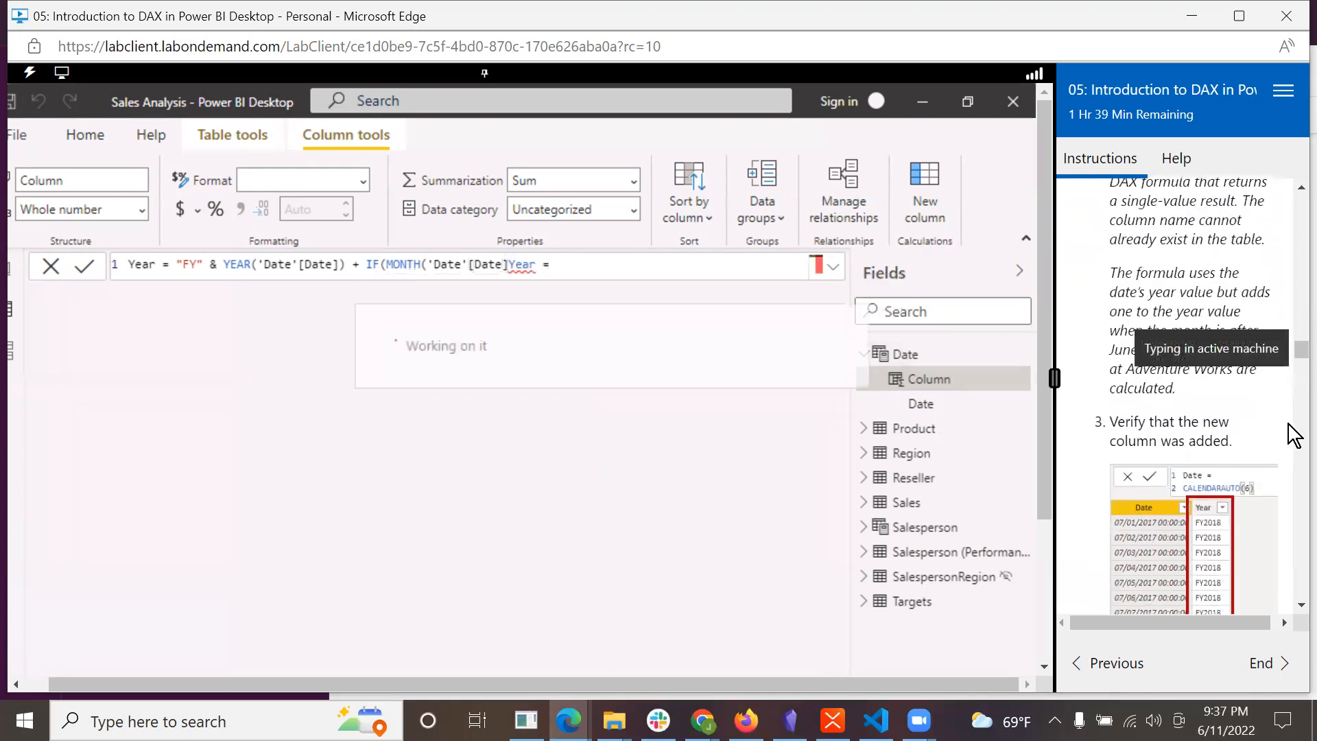
{"action": "scroll", "coordinate": [1265, 369], "scroll_direction": "up", "scroll_amount": 2}
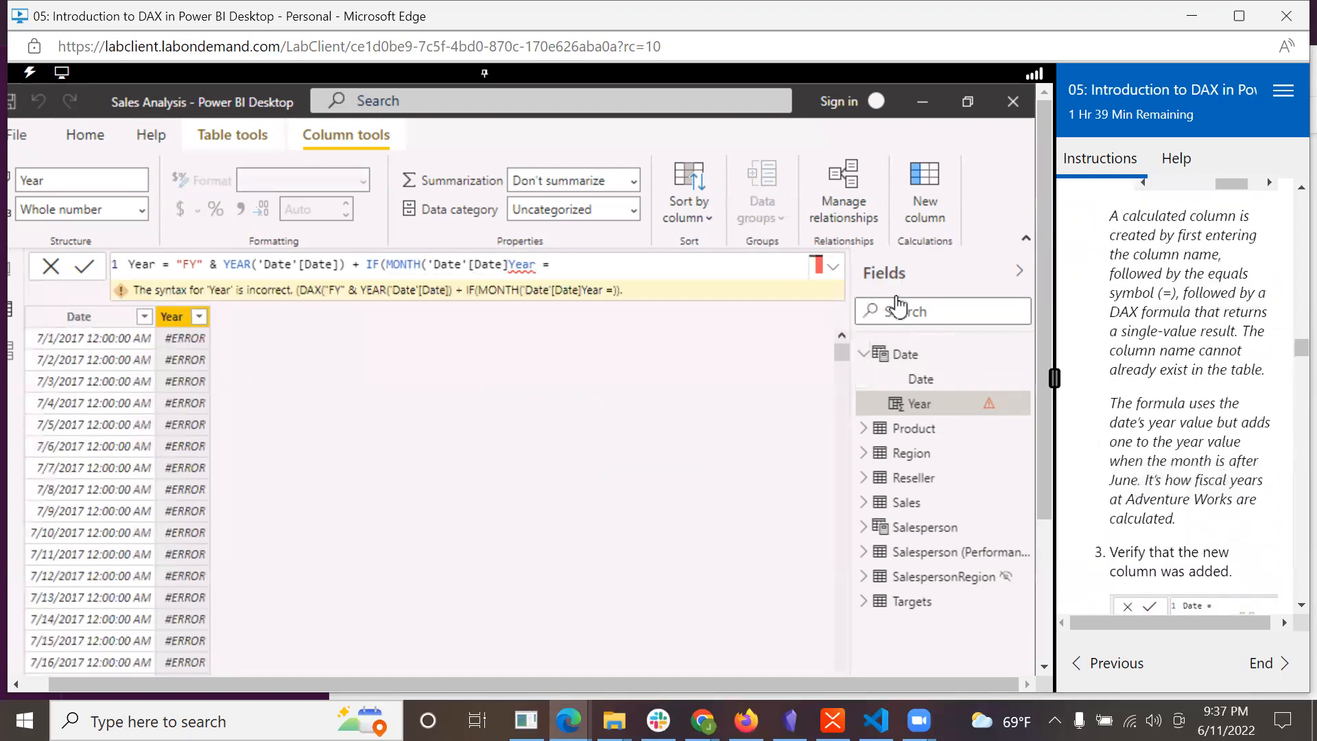
- Remove the stray Year = text from the end of the formula and close the MONTH function's parenthesis
{"action": "left_click", "coordinate": [636, 264]}
{"action": "key", "text": "BackSpace"}
{"action": "key", "text": "BackSpace"}
{"action": "key", "text": "BackSpace"}
{"action": "key", "text": "BackSpace"}
{"action": "key", "text": "BackSpace"}
{"action": "key", "text": "BackSpace"}
{"action": "type", "text": ")"}
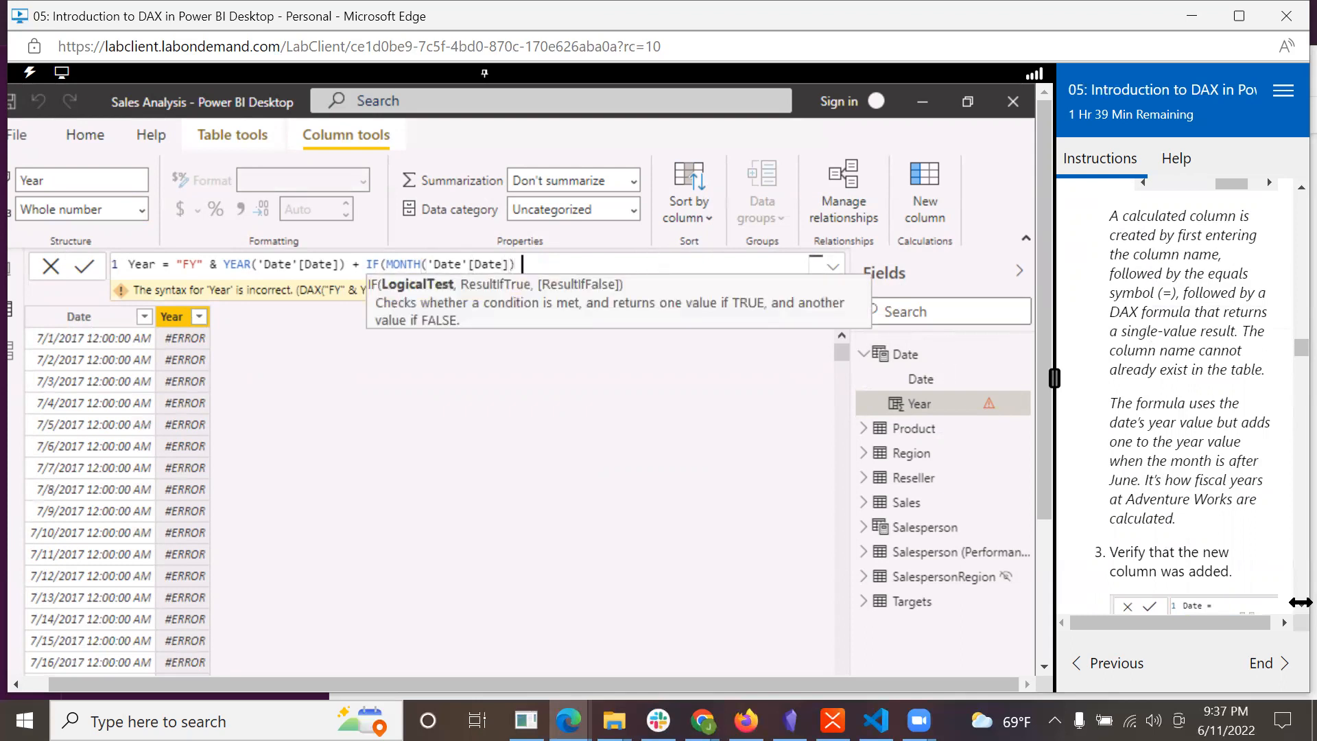
{"action": "scroll", "coordinate": [1238, 512], "scroll_direction": "up", "scroll_amount": 4}
{"action": "scroll", "coordinate": [1238, 511], "scroll_direction": "up", "scroll_amount": 2}
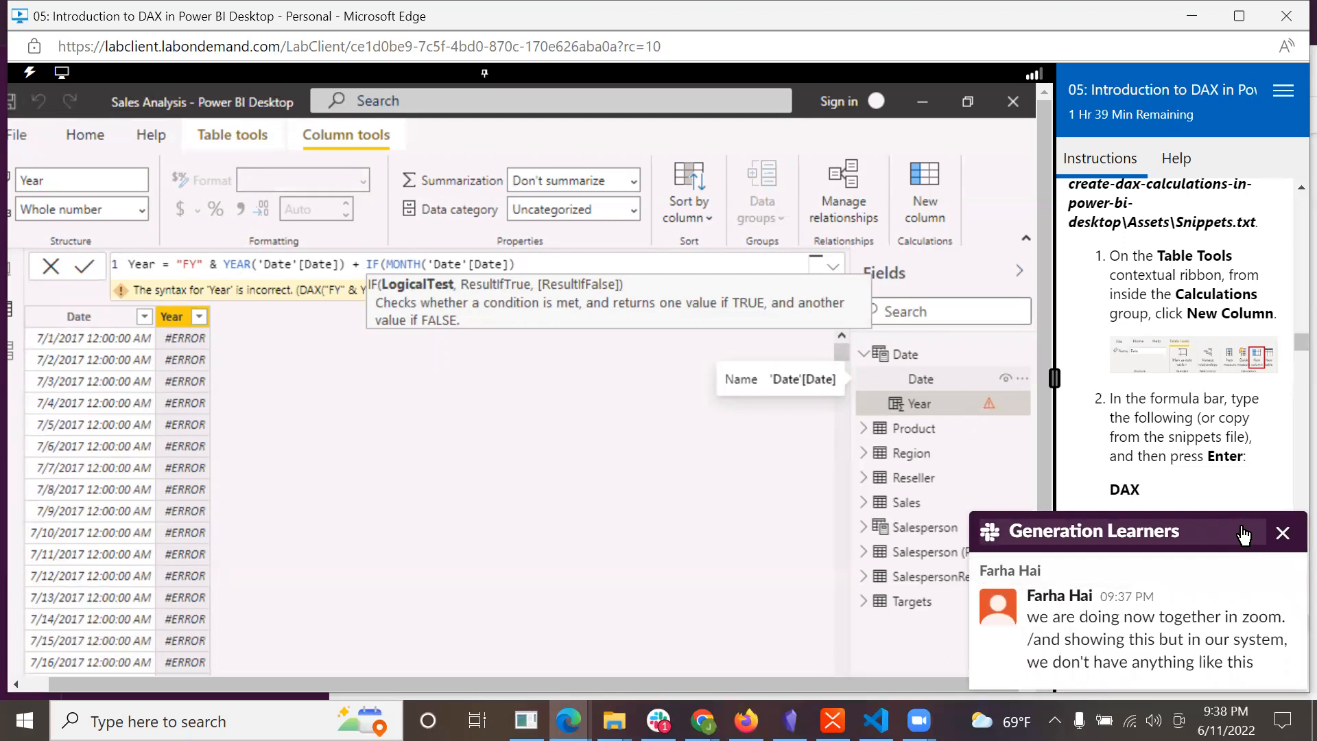
{"action": "left_click", "coordinate": [1242, 533]}
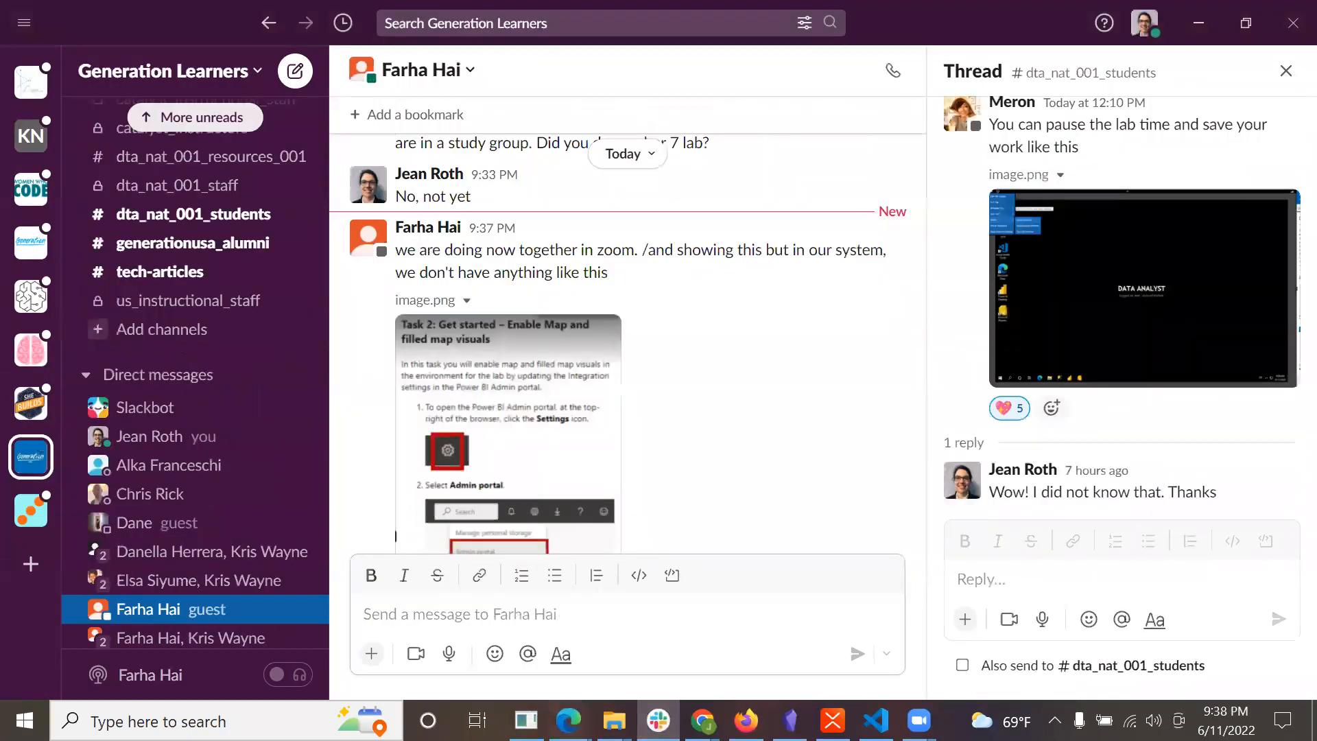
{"action": "mouse_move", "coordinate": [569, 720]}
{"action": "left_click", "coordinate": [855, 639]}
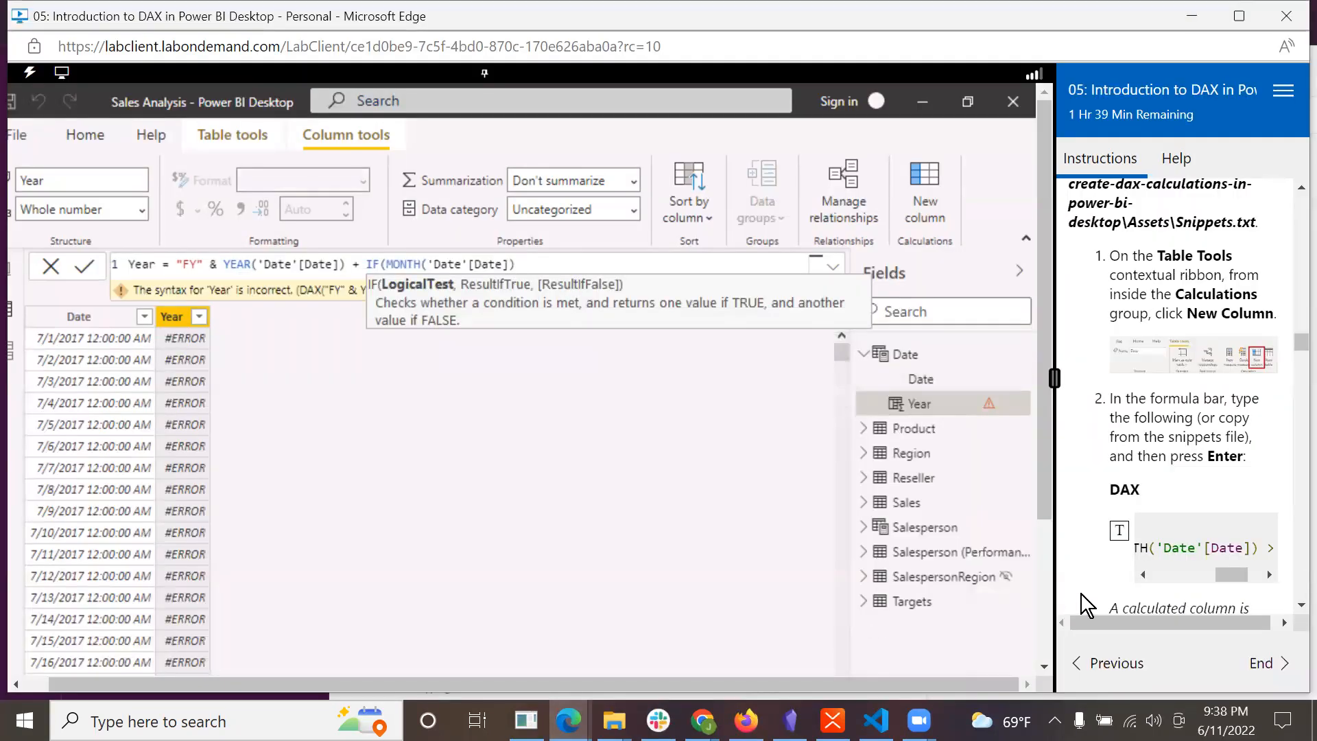
- Finish the Year formula with > 6, 1) as in the lab snippet and commit the calculated column
{"action": "left_click", "coordinate": [1269, 574]}
{"action": "left_click", "coordinate": [1269, 575]}
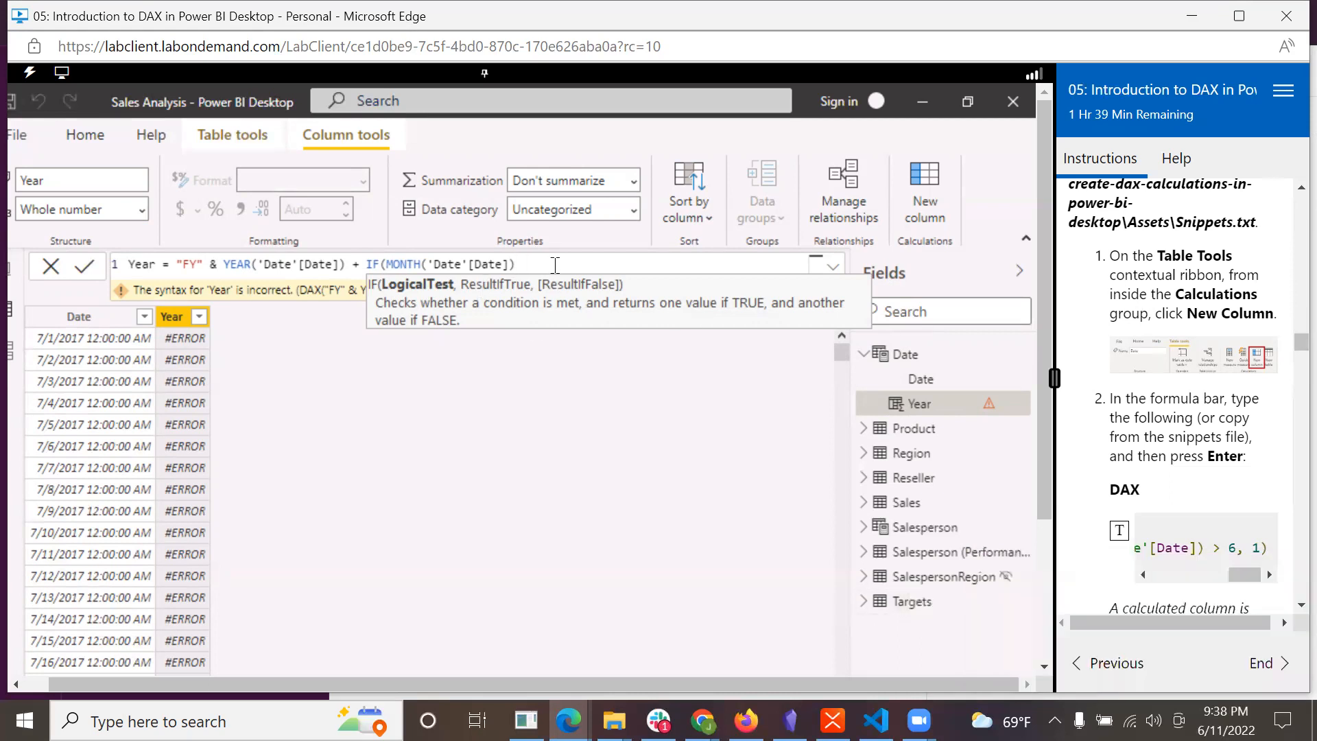
{"action": "type", "text": "> 6, 1)"}
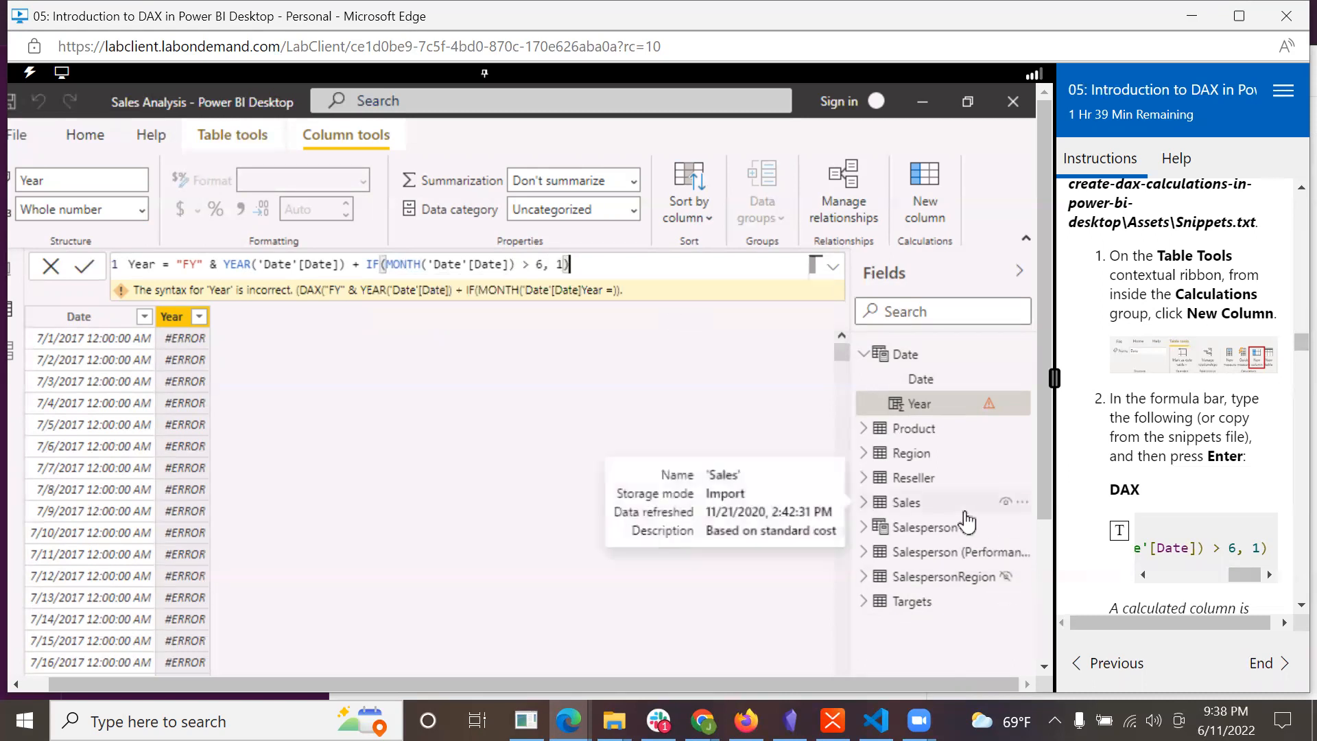
{"action": "key", "text": "Return"}
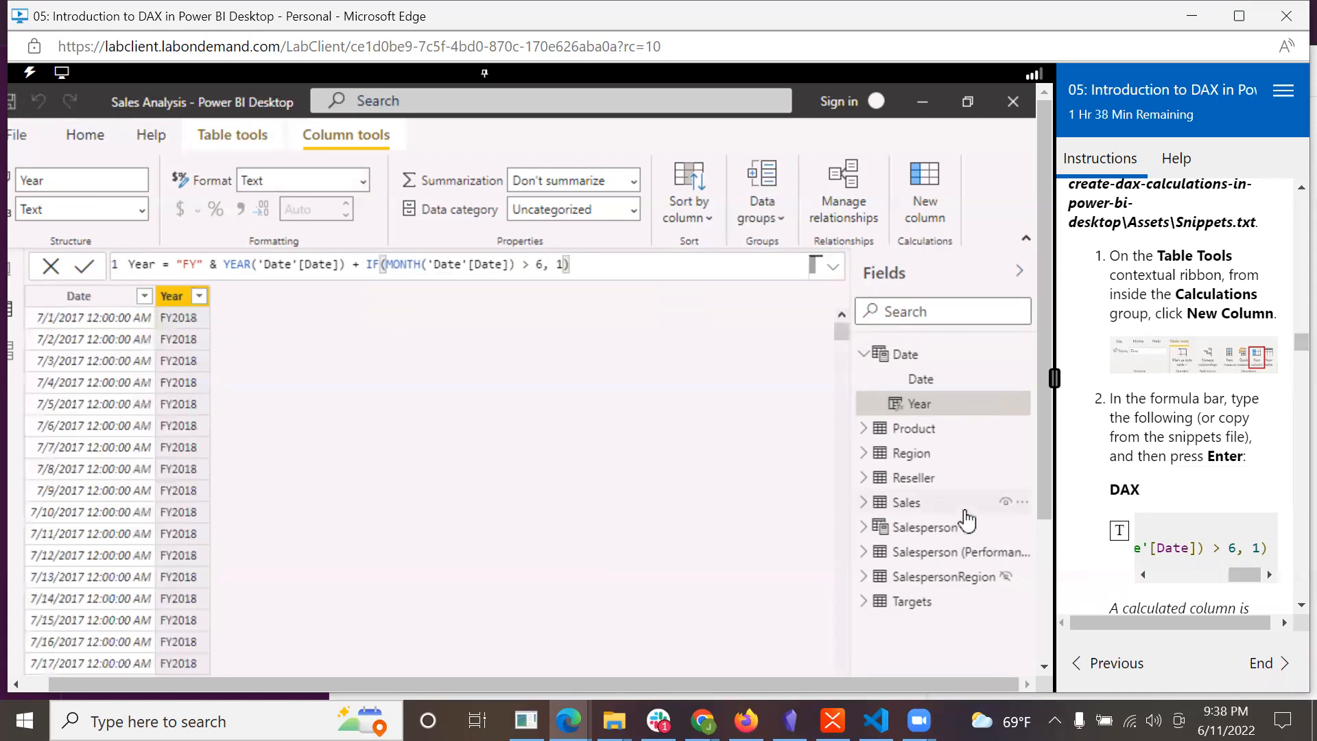
- Read the lab's explanation of the Year formula and the instructions for adding the Quarter and Month columns
{"action": "scroll", "coordinate": [1194, 503], "scroll_direction": "down", "scroll_amount": 2}
{"action": "scroll", "coordinate": [1197, 504], "scroll_direction": "down", "scroll_amount": 2}
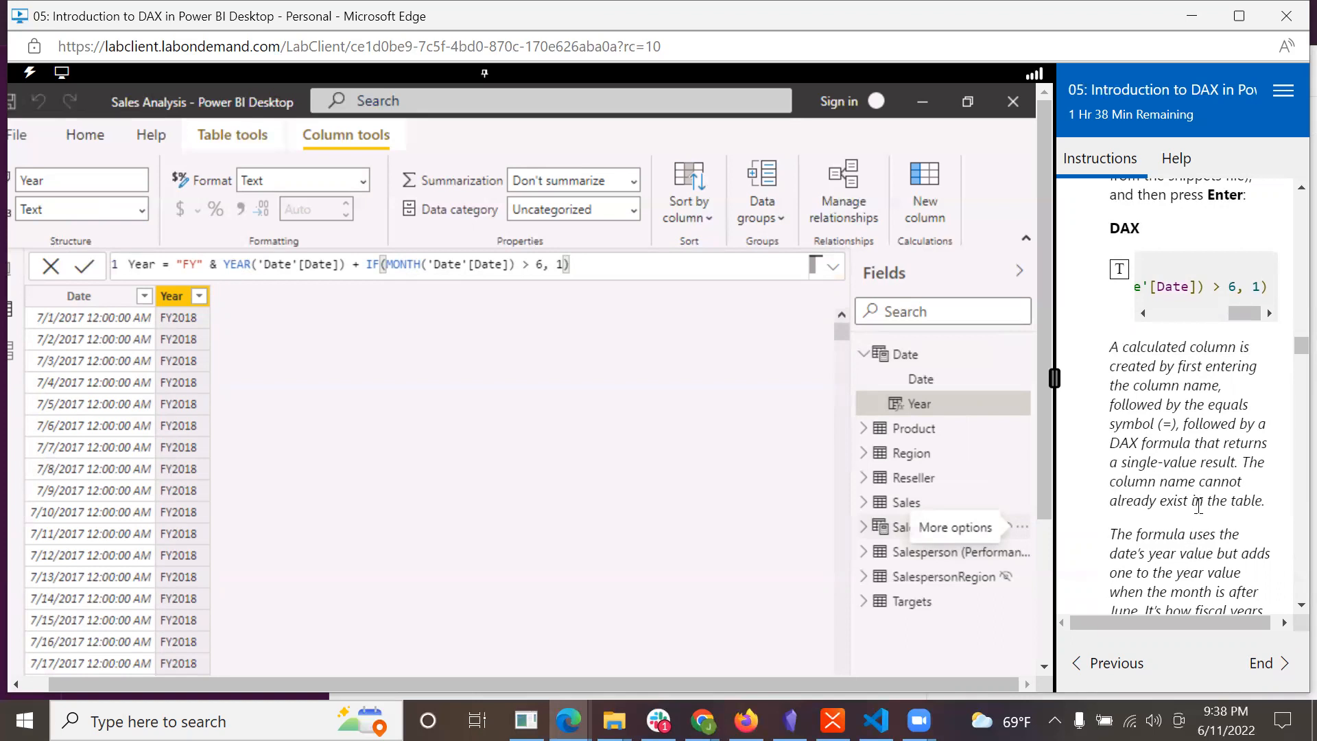
{"action": "scroll", "coordinate": [1198, 505], "scroll_direction": "down", "scroll_amount": 1}
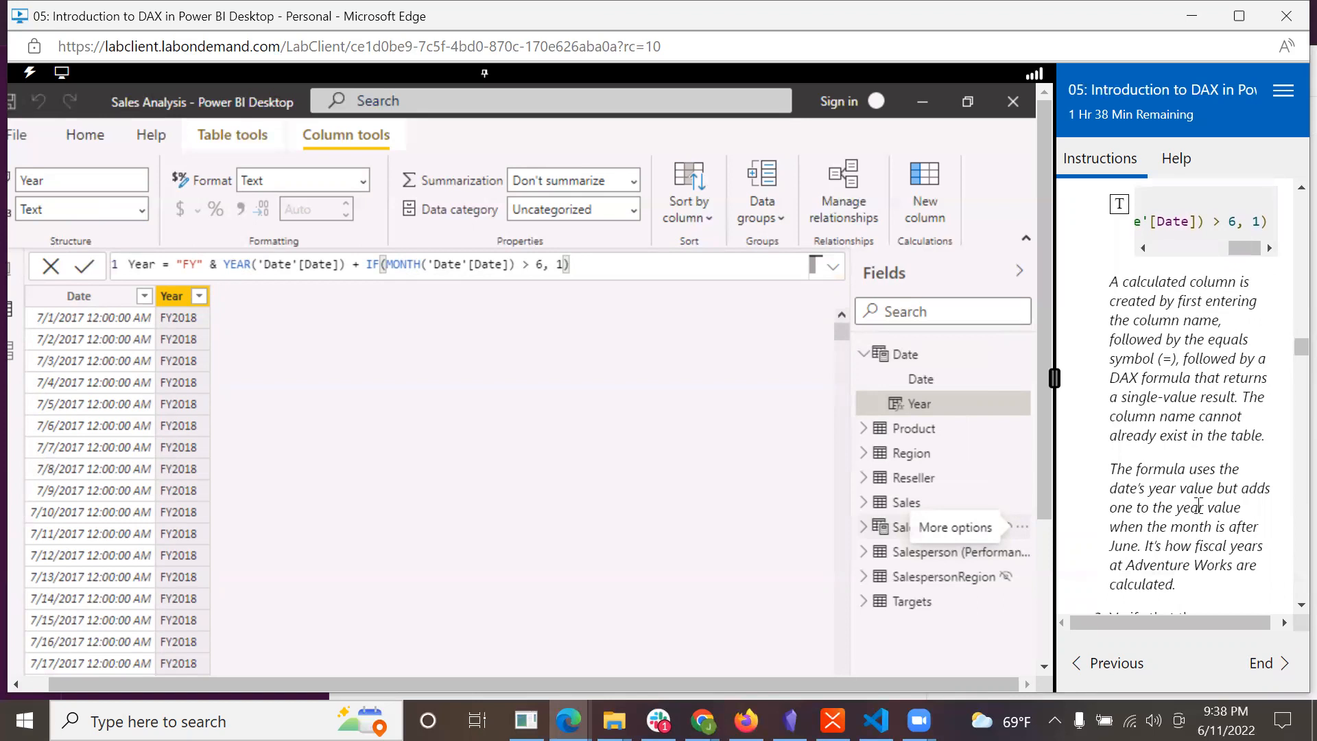
{"action": "scroll", "coordinate": [1198, 505], "scroll_direction": "down", "scroll_amount": 1}
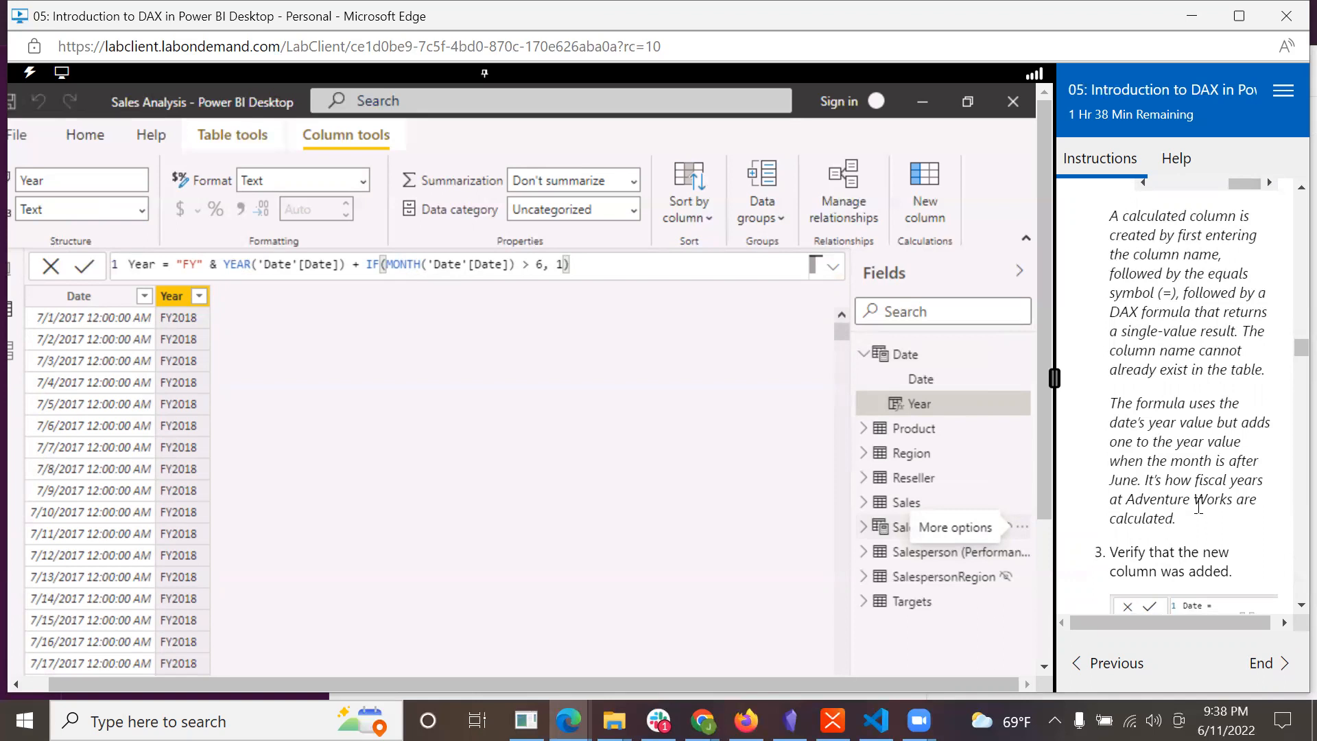
{"action": "scroll", "coordinate": [1198, 505], "scroll_direction": "down", "scroll_amount": 2}
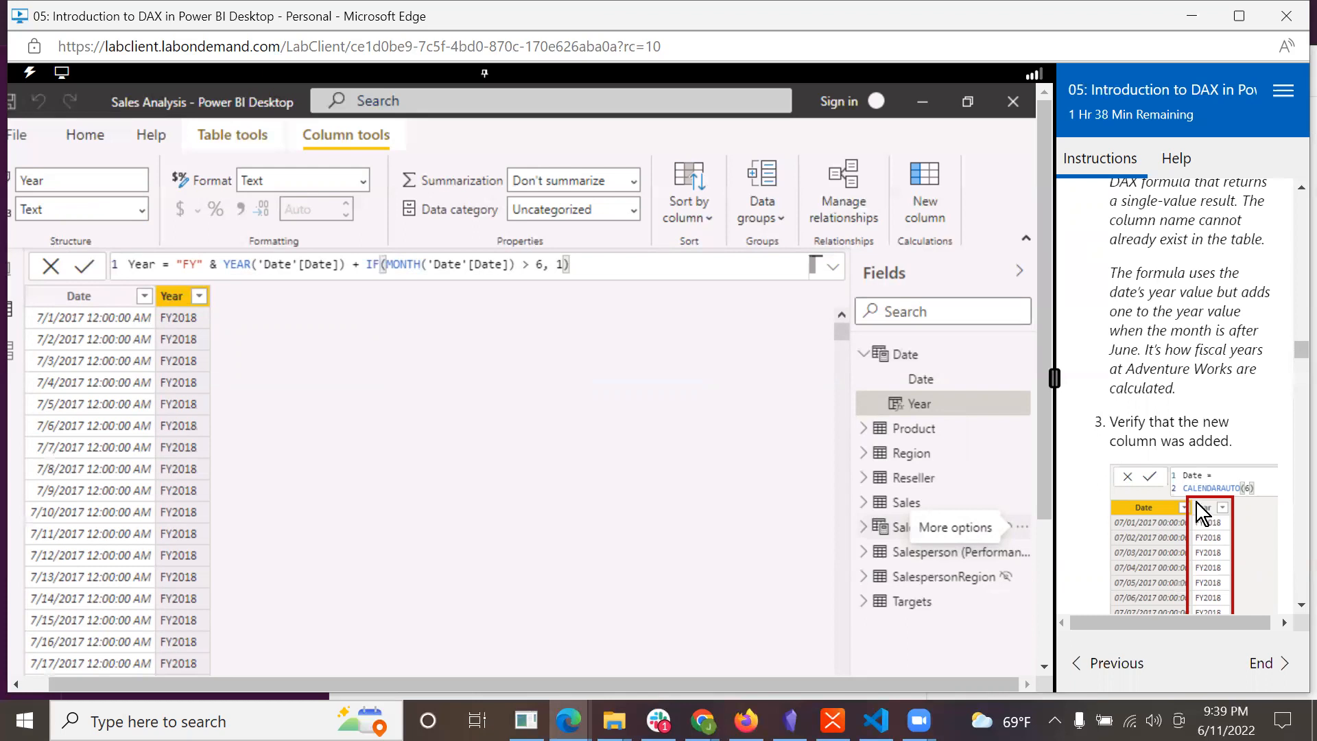
{"action": "scroll", "coordinate": [1195, 499], "scroll_direction": "down", "scroll_amount": 2}
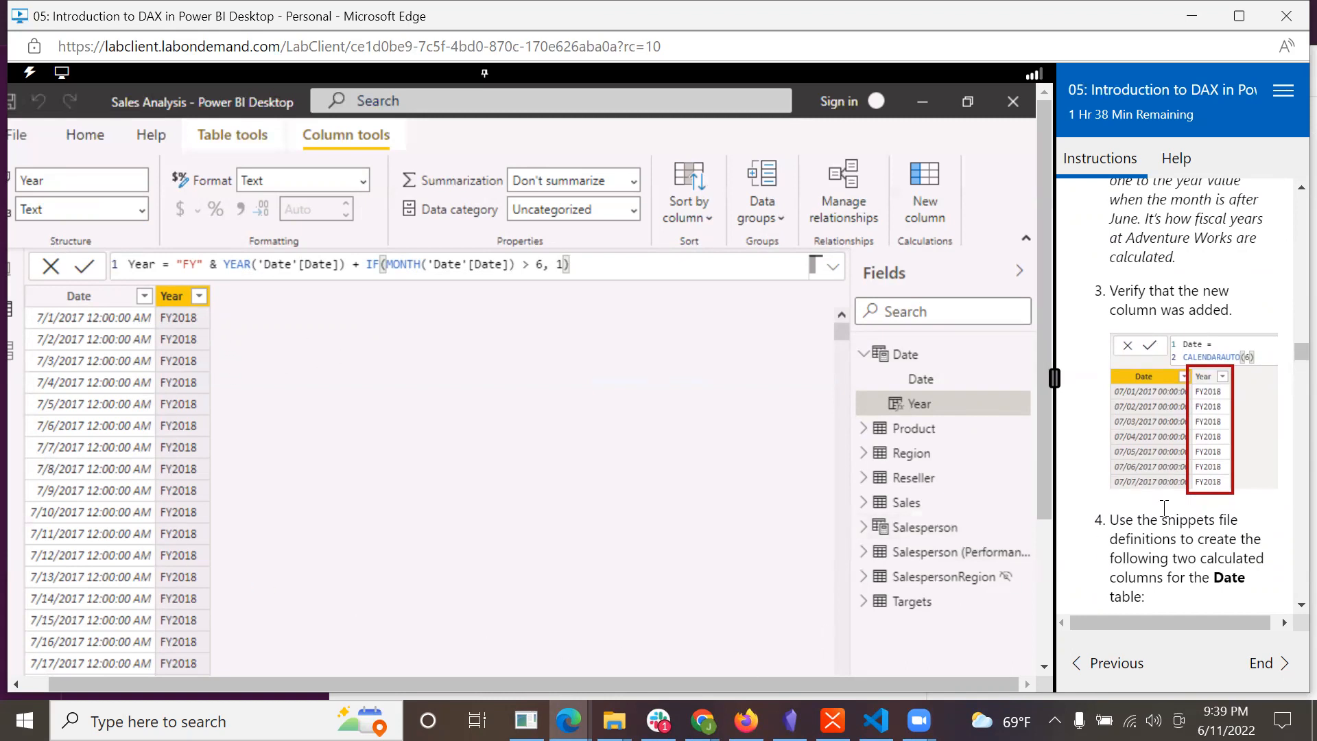
{"action": "scroll", "coordinate": [1171, 510], "scroll_direction": "down", "scroll_amount": 2}
{"action": "scroll", "coordinate": [1170, 509], "scroll_direction": "down", "scroll_amount": 1}
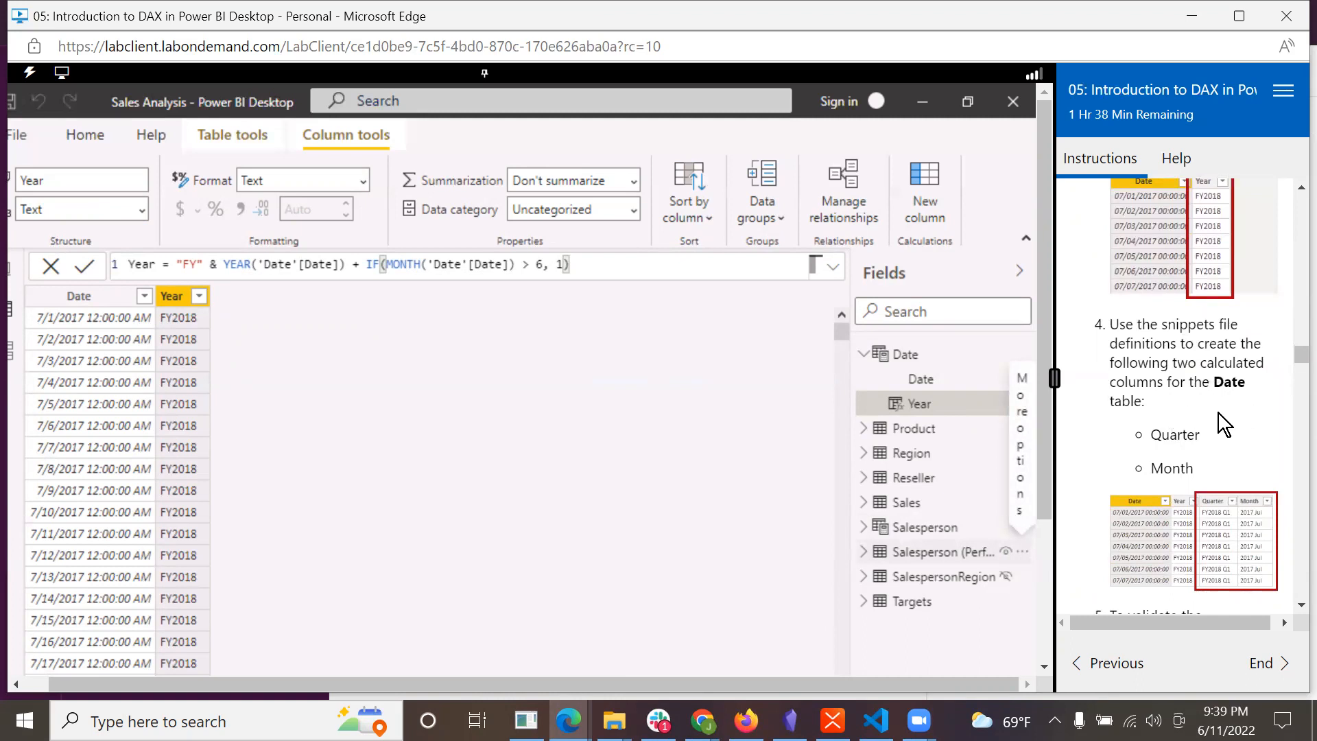
{"action": "scroll", "coordinate": [1218, 413], "scroll_direction": "down", "scroll_amount": 1}
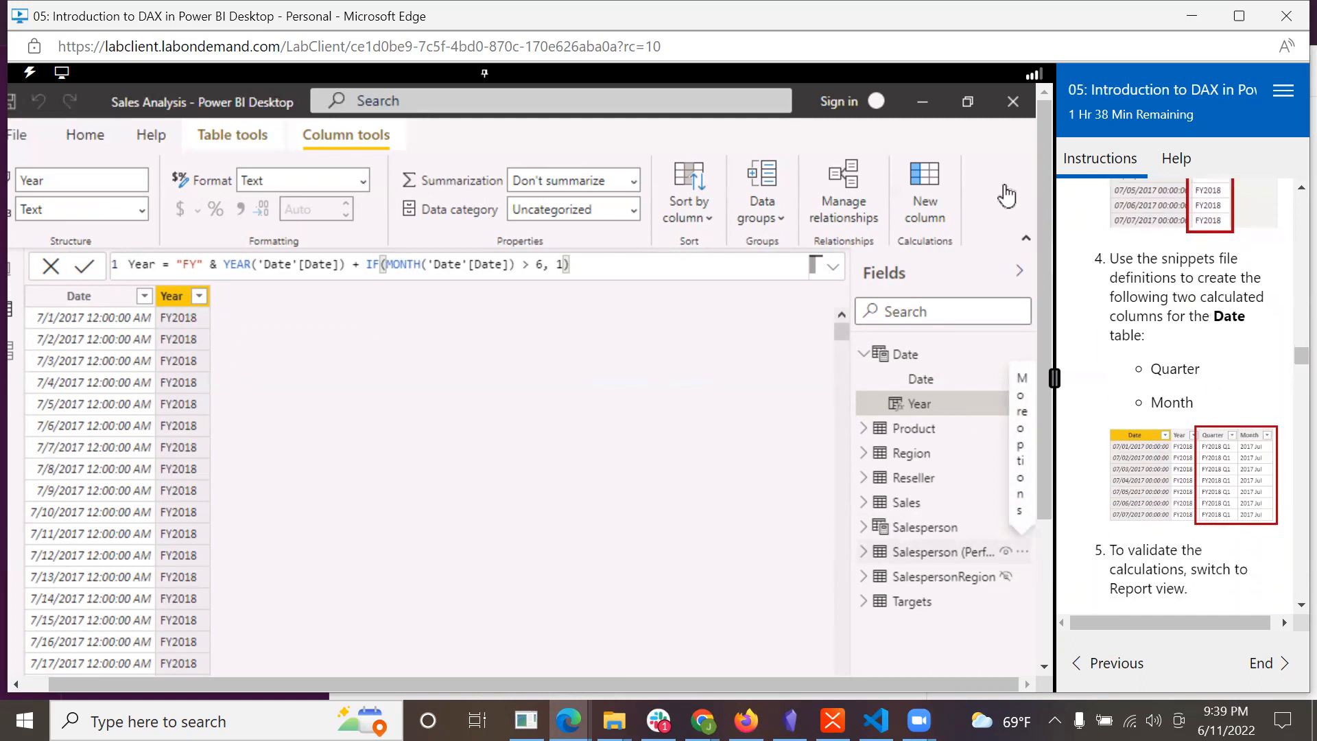
- Minimize Power BI Desktop and open Snippets.txt from the Assets folder of lab 05-create-dax-calculations under D:\DA100\Labs
{"action": "left_click", "coordinate": [921, 102]}
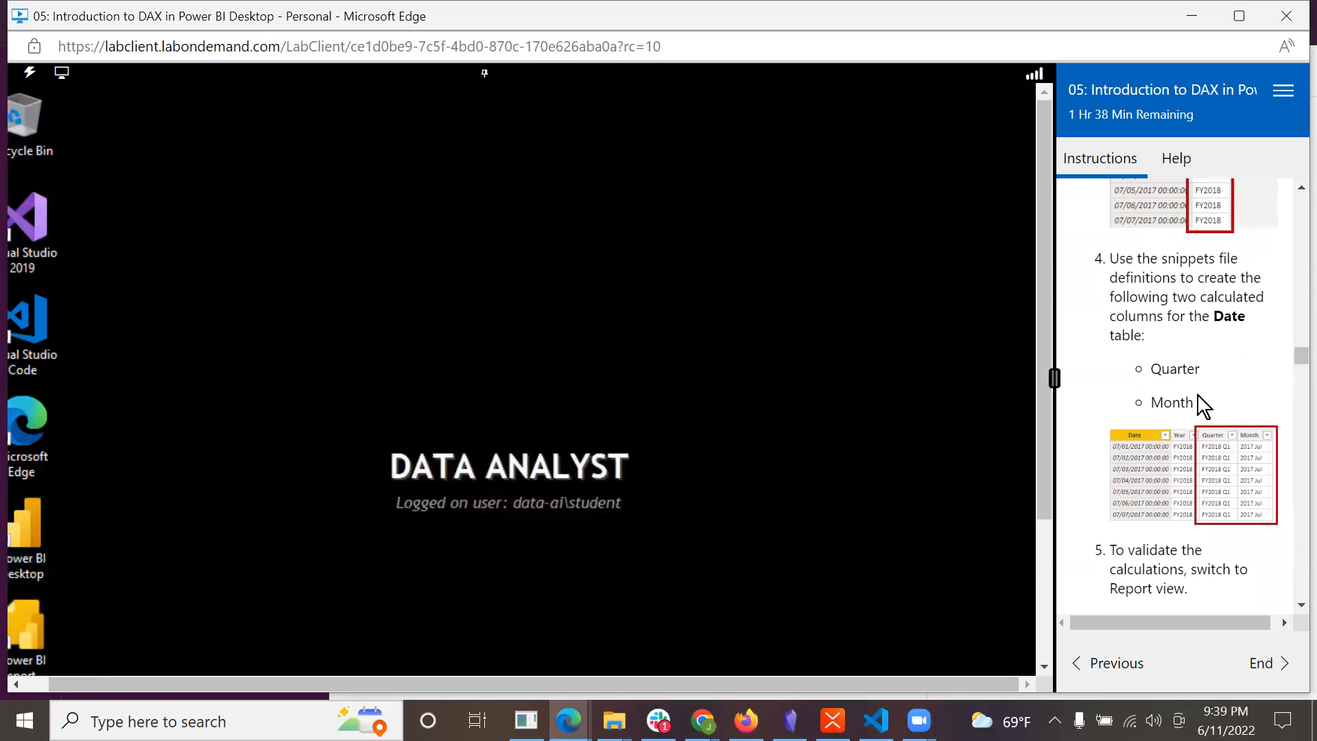
{"action": "left_click_drag", "start_coordinate": [1039, 273], "coordinate": [1044, 495]}
{"action": "left_click", "coordinate": [258, 651]}
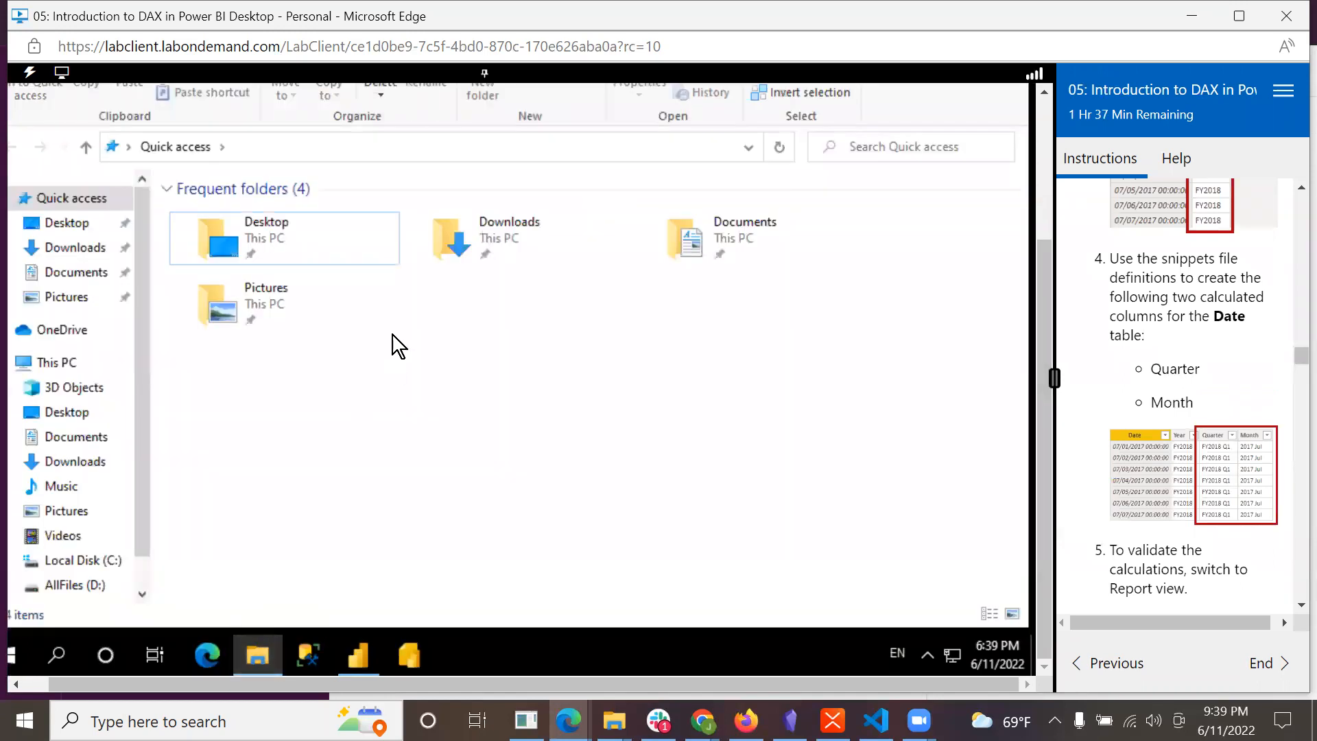
{"action": "left_click", "coordinate": [67, 585]}
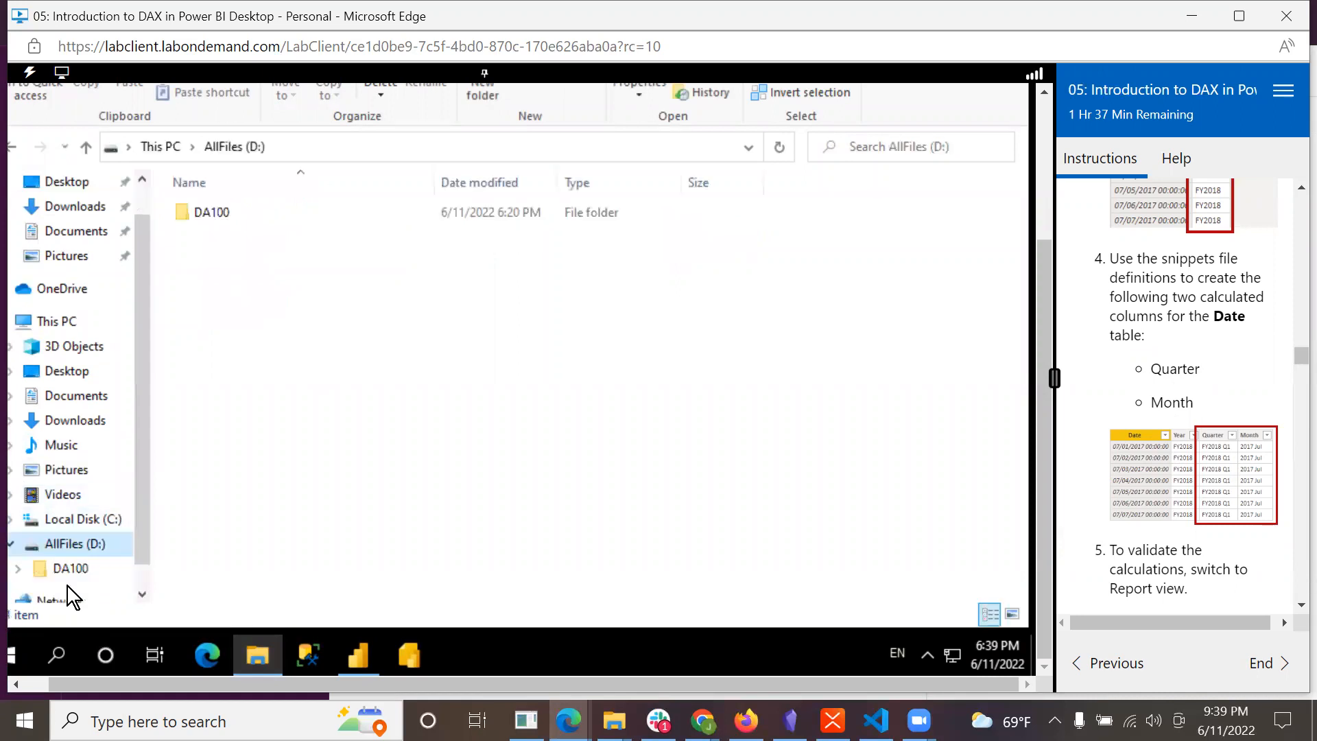
{"action": "double_click", "coordinate": [198, 214]}
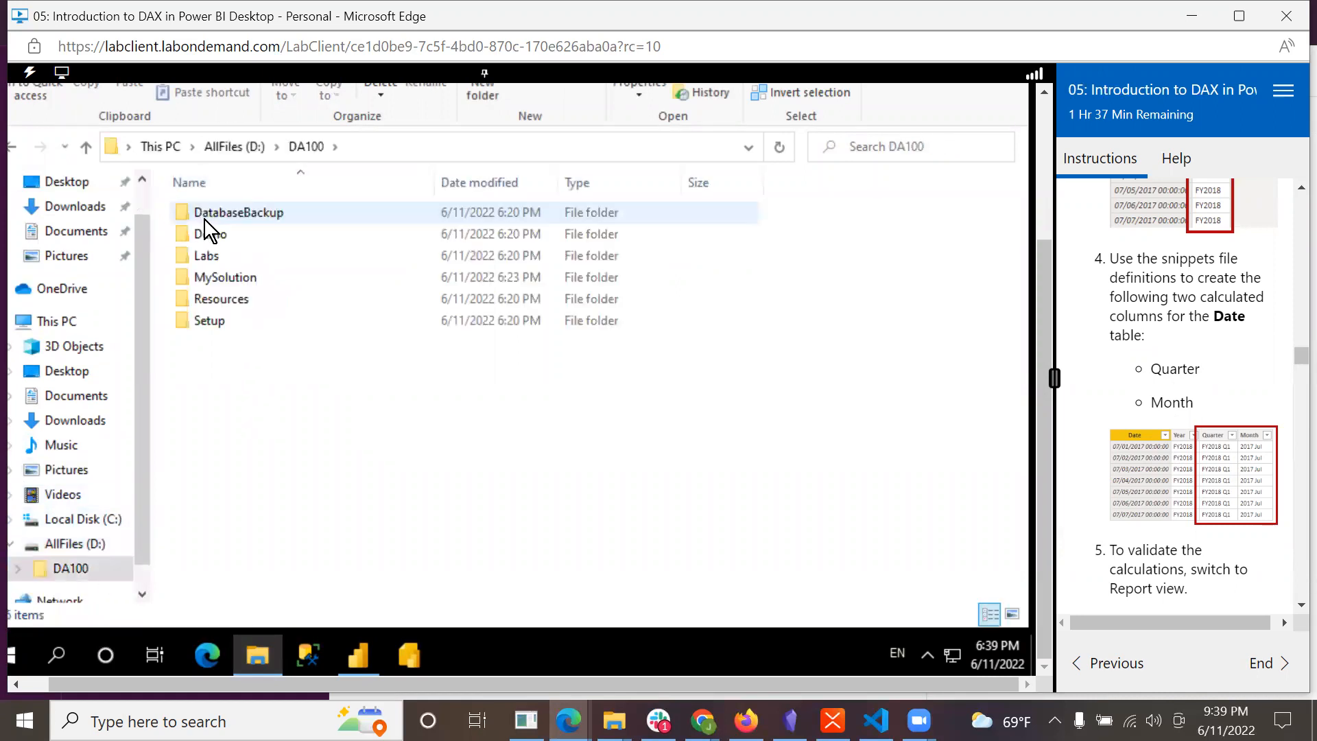
{"action": "double_click", "coordinate": [197, 256]}
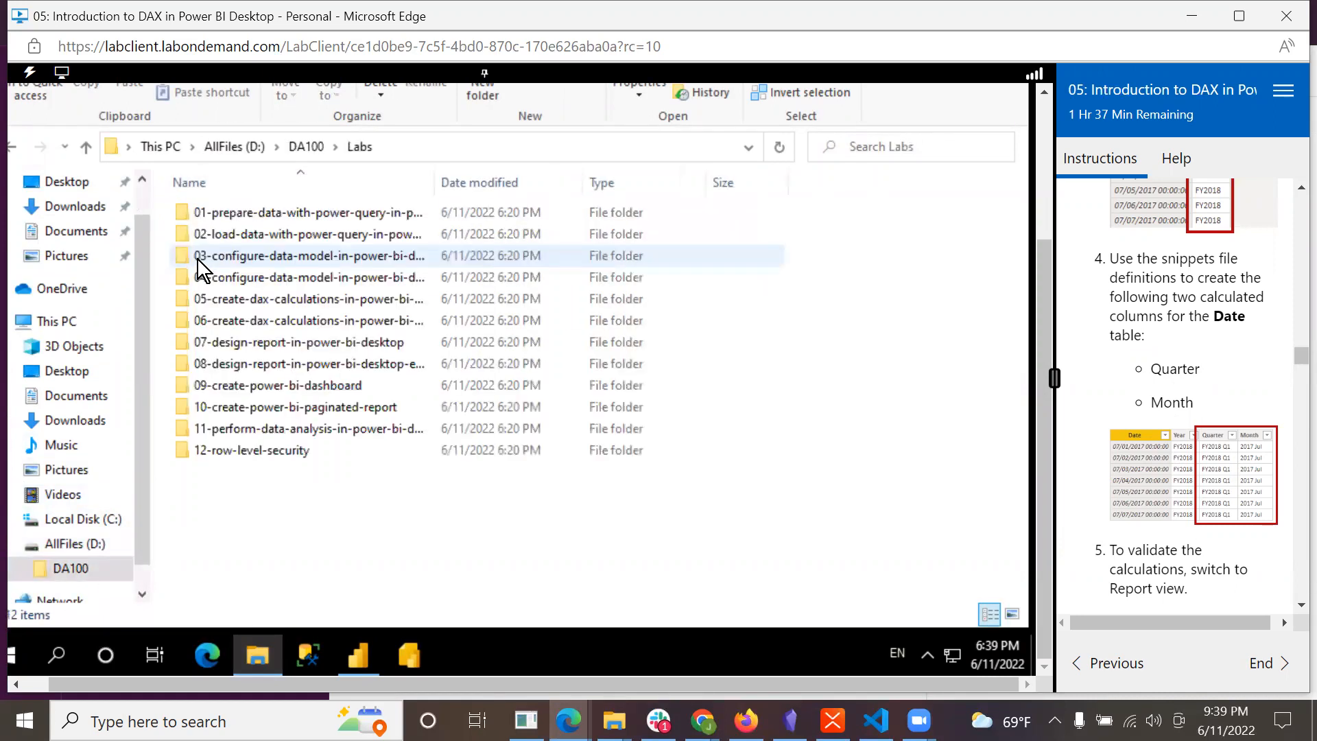
{"action": "double_click", "coordinate": [187, 297]}
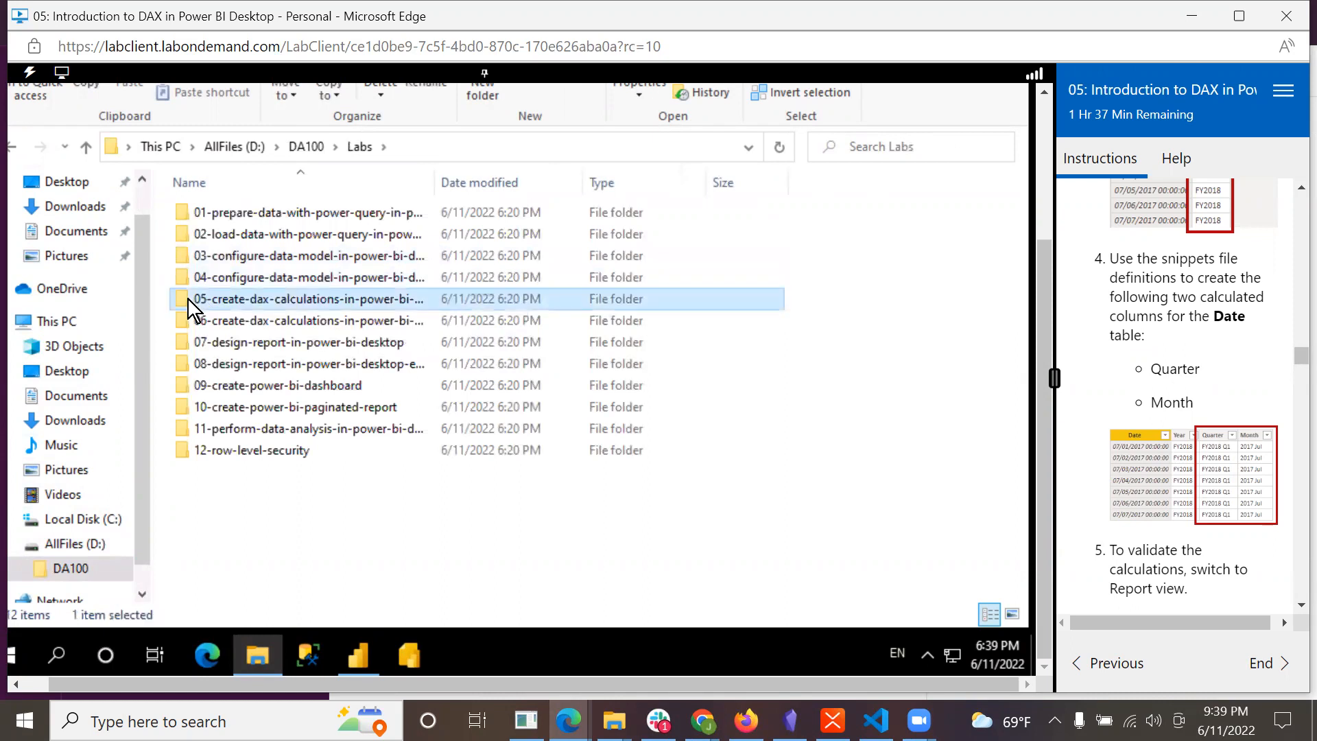
{"action": "double_click", "coordinate": [188, 205]}
{"action": "double_click", "coordinate": [196, 211]}
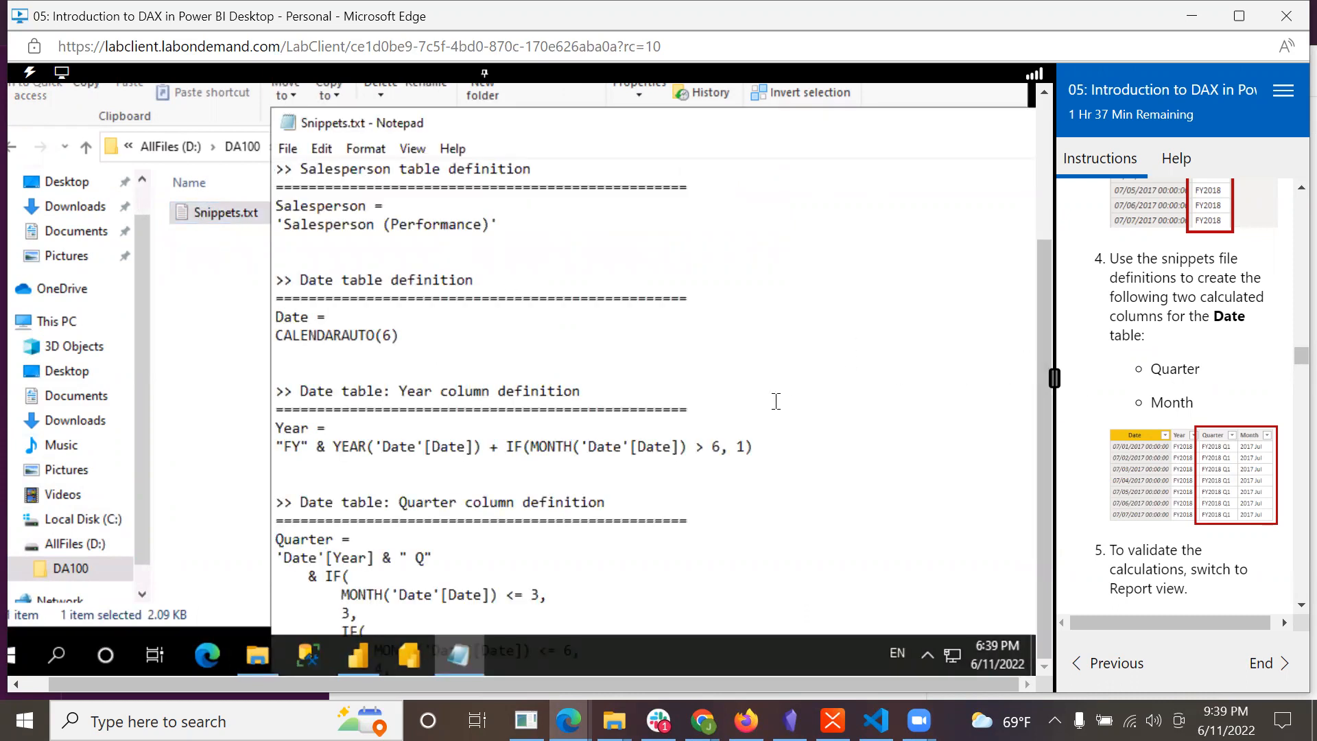
- Copy the complete Quarter column definition for the Date table from Snippets.txt
{"action": "scroll", "coordinate": [775, 401], "scroll_direction": "down", "scroll_amount": 3}
{"action": "scroll", "coordinate": [776, 400], "scroll_direction": "down", "scroll_amount": 1}
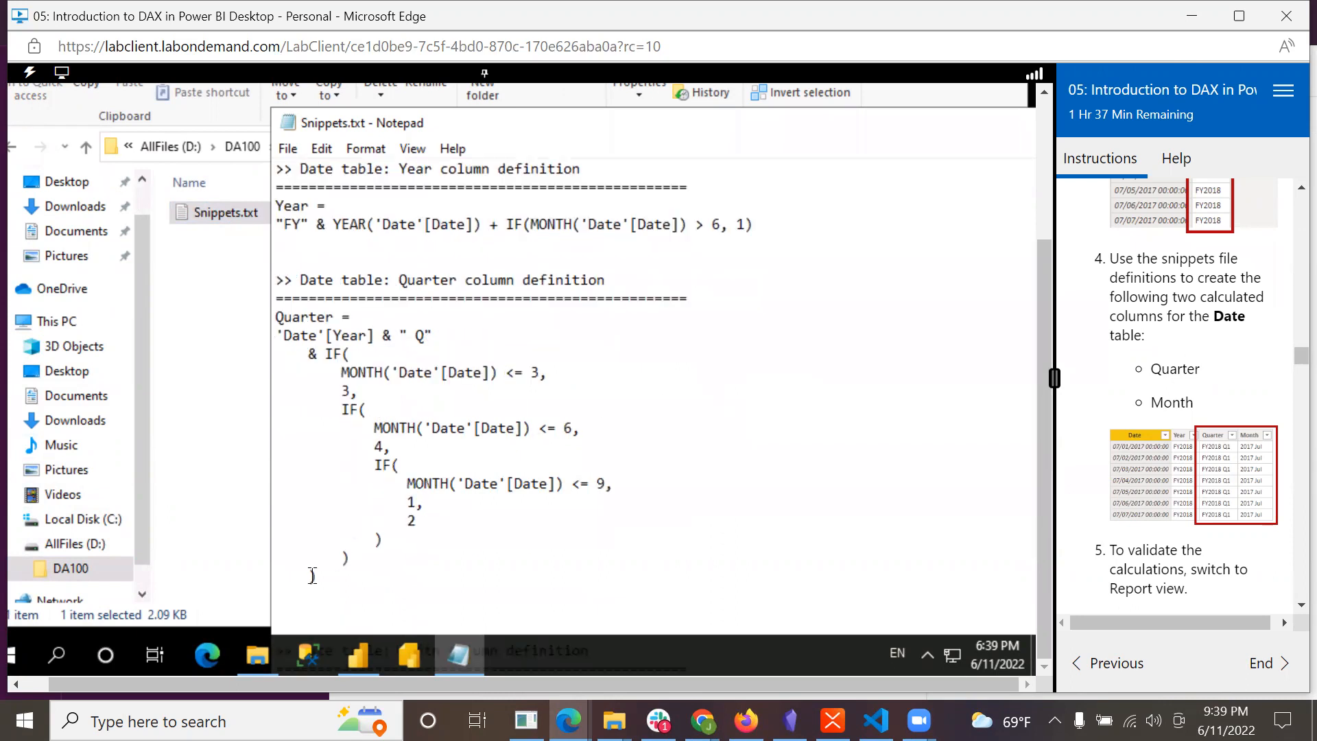
{"action": "scroll", "coordinate": [504, 480], "scroll_direction": "down", "scroll_amount": 3}
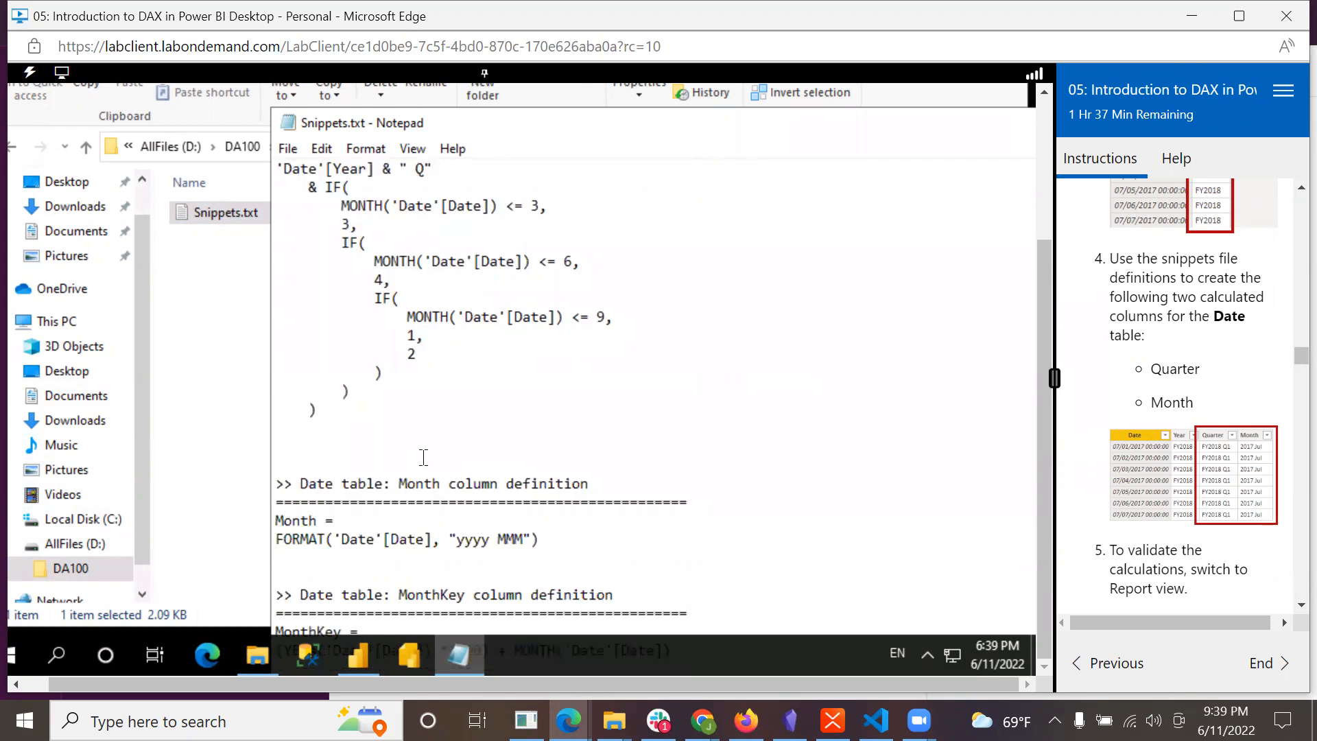
{"action": "scroll", "coordinate": [424, 454], "scroll_direction": "up", "scroll_amount": 1}
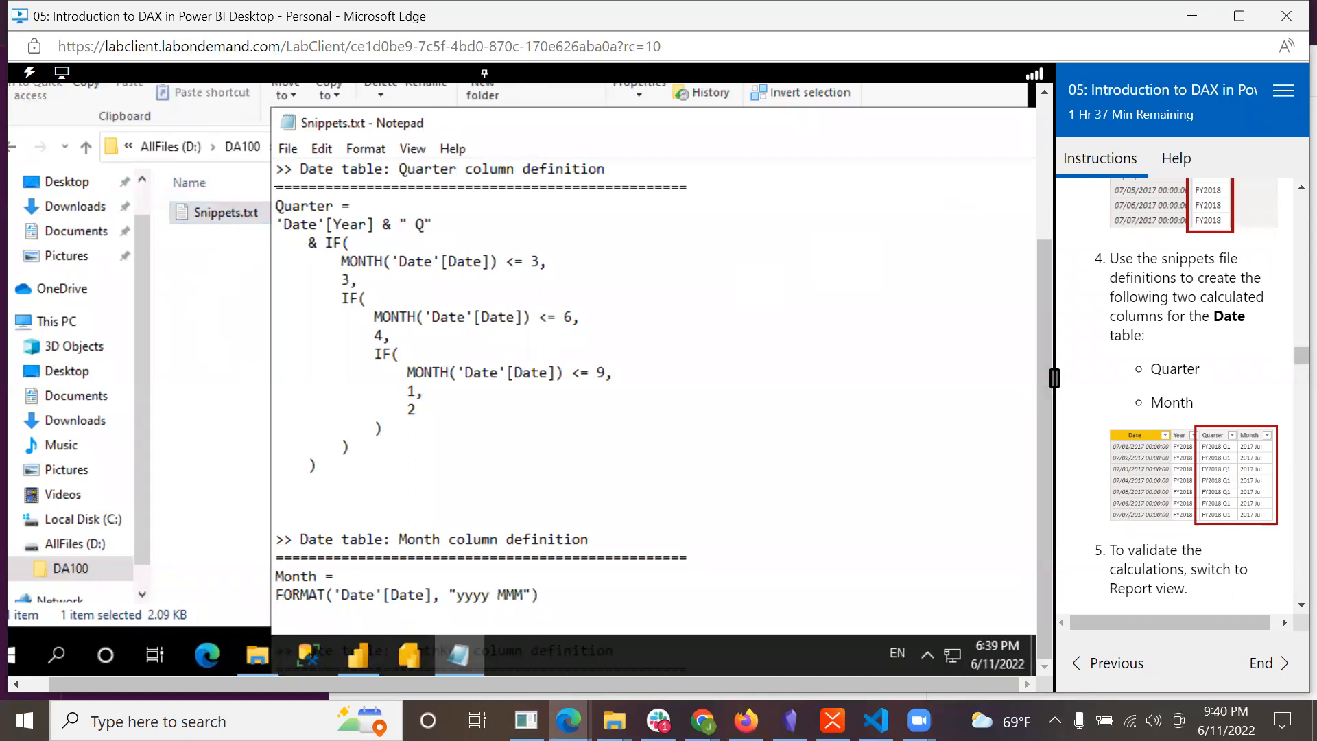
{"action": "left_click_drag", "start_coordinate": [276, 207], "coordinate": [370, 476]}
{"action": "key", "text": "ctrl+c"}
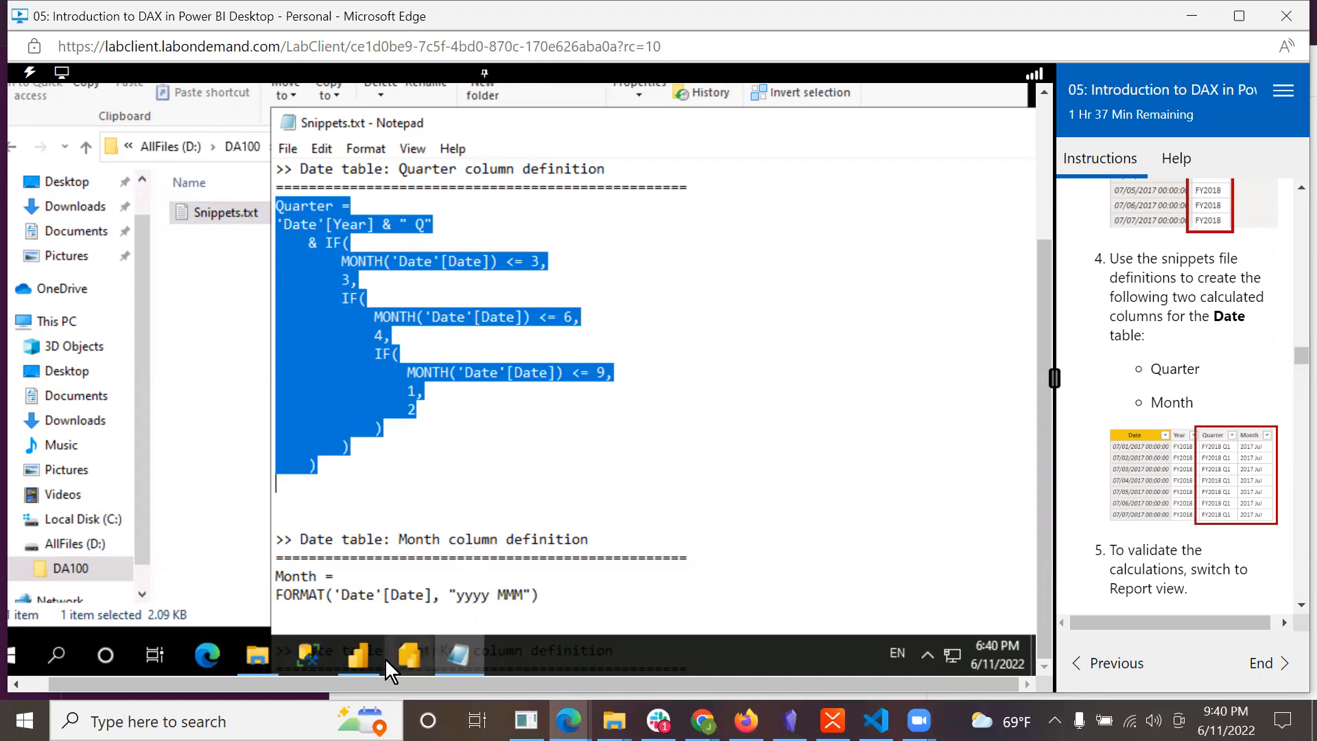
- Switch to Power BI Desktop and add a calculated column to the Date table using the copied Quarter definition
{"action": "mouse_move", "coordinate": [364, 652]}
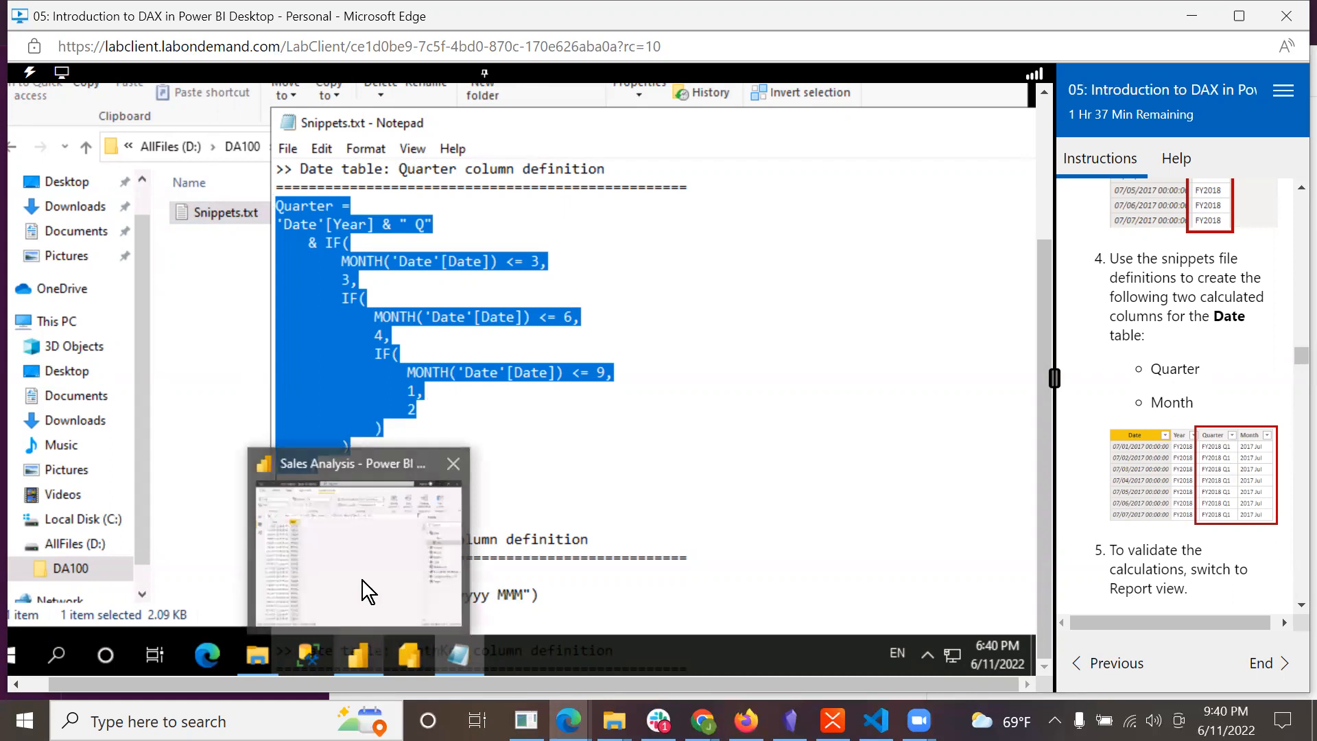
{"action": "left_click", "coordinate": [380, 571]}
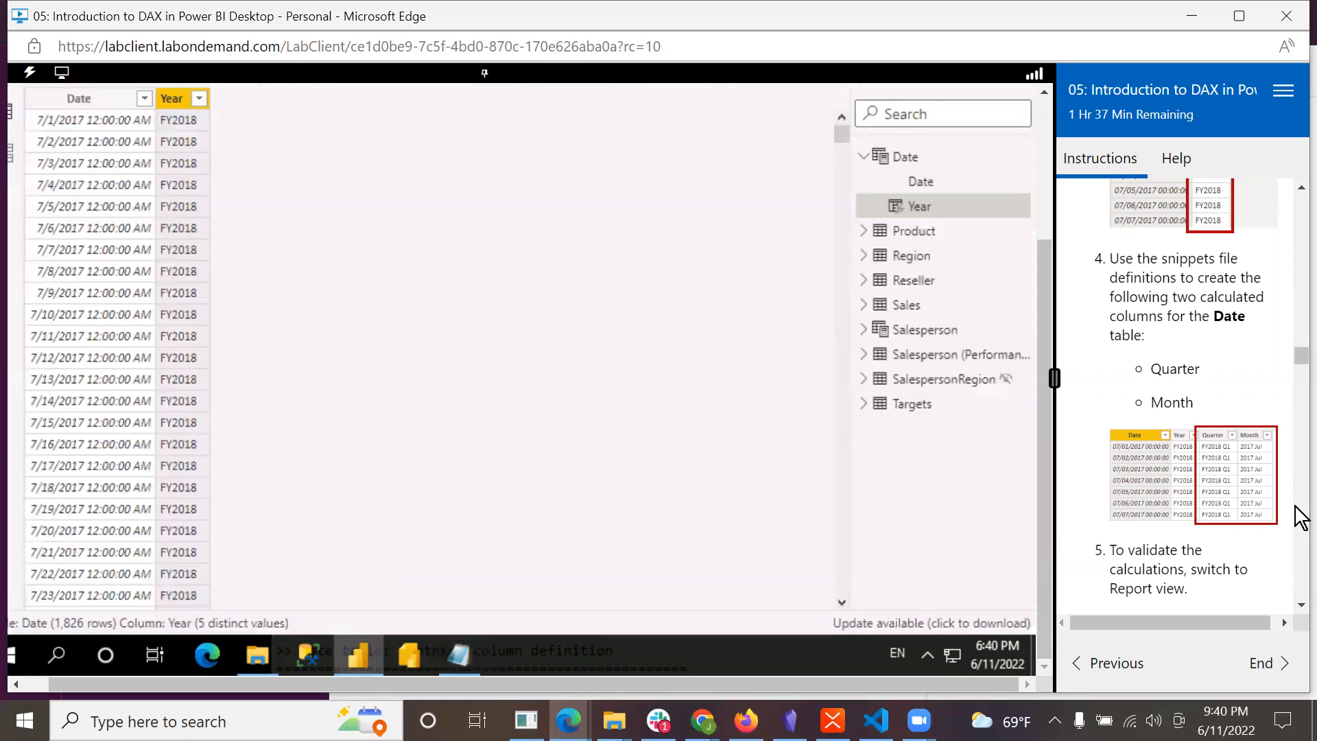
{"action": "scroll", "coordinate": [1245, 301], "scroll_direction": "up", "scroll_amount": 5}
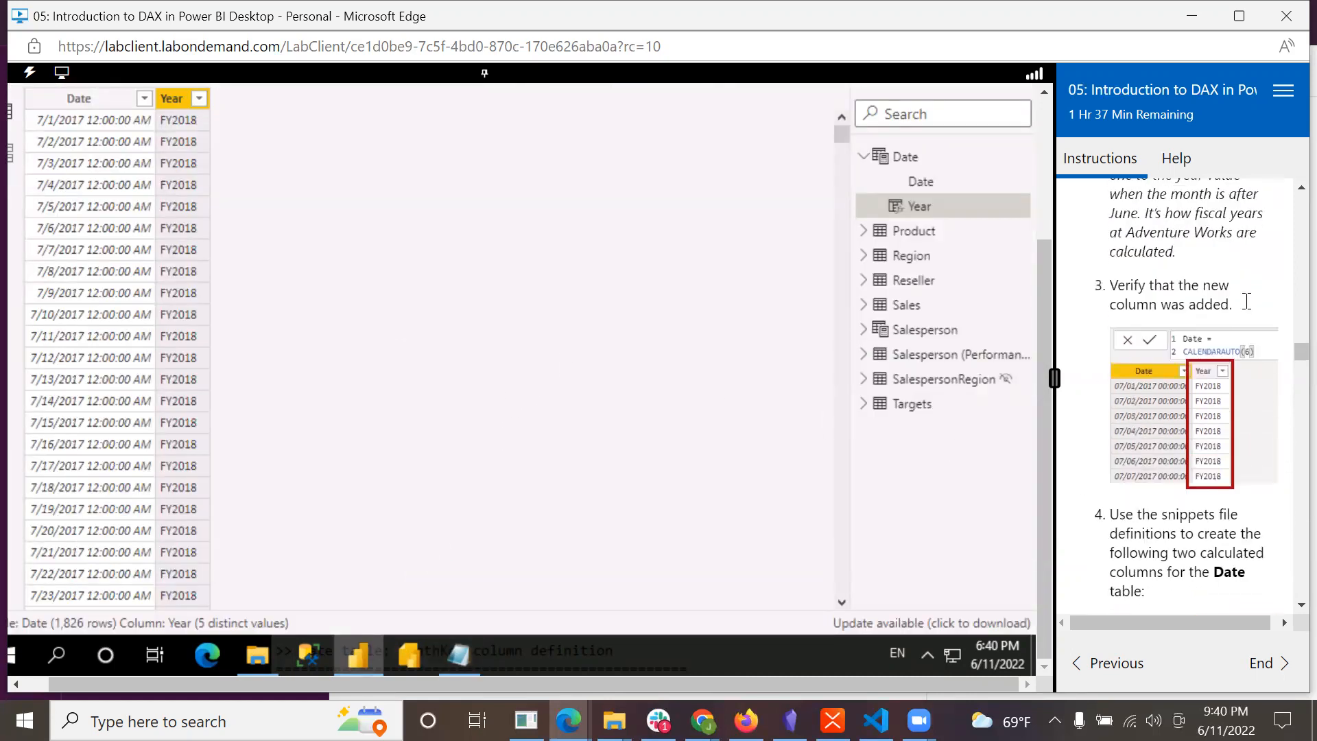
{"action": "scroll", "coordinate": [1244, 301], "scroll_direction": "up", "scroll_amount": 8}
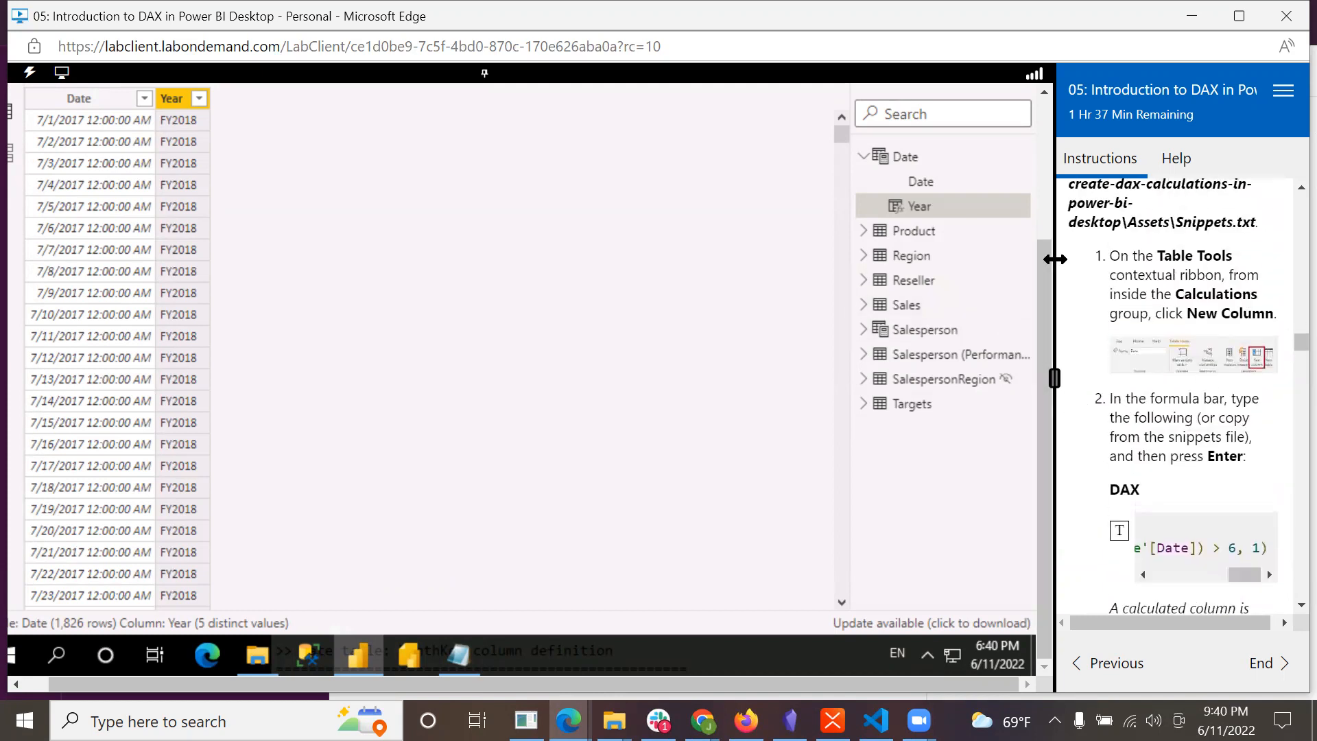
{"action": "left_click_drag", "start_coordinate": [1045, 262], "coordinate": [1045, 121]}
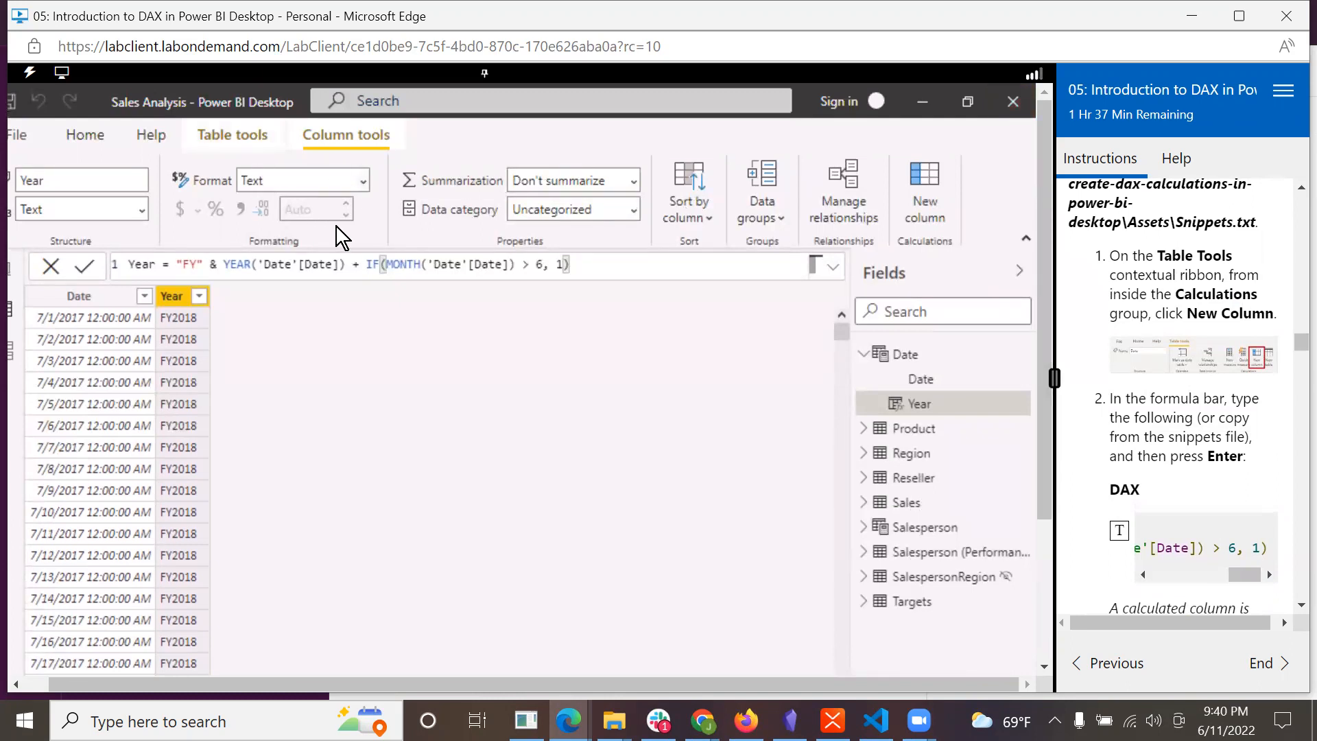
{"action": "left_click", "coordinate": [248, 144]}
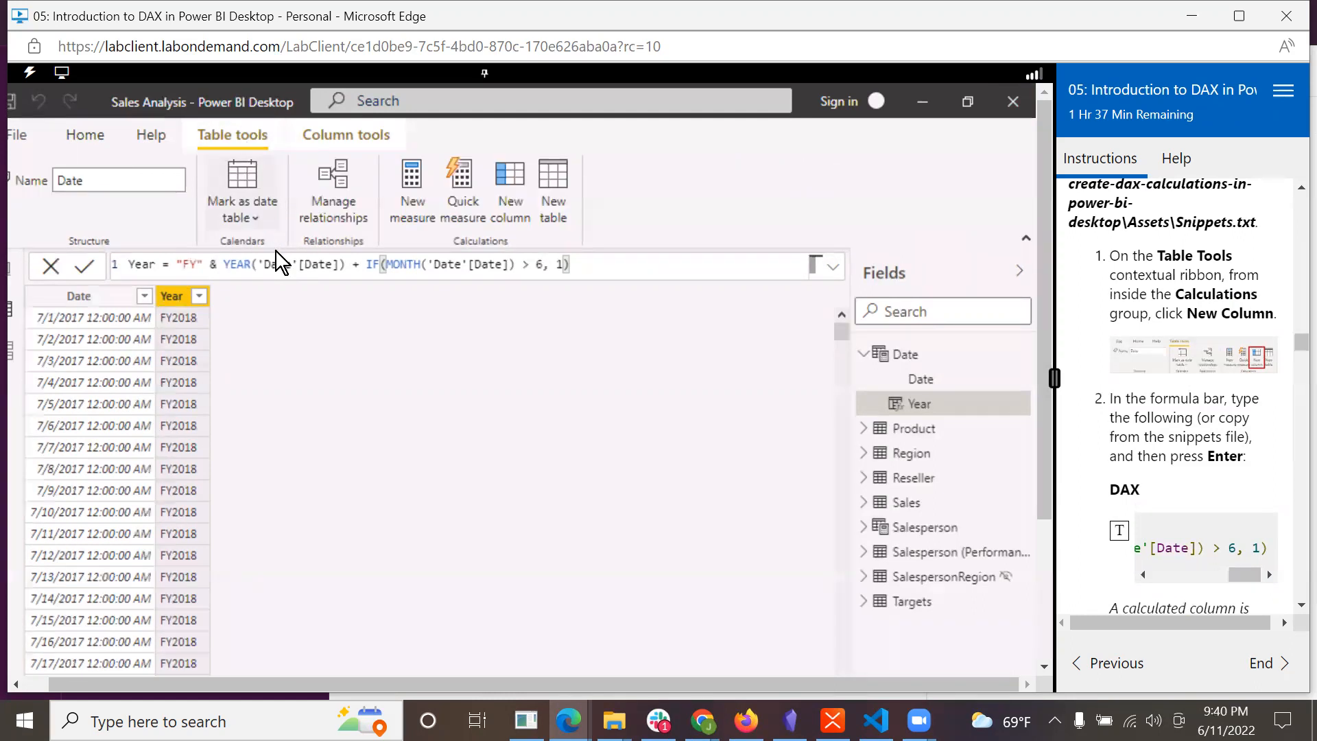
{"action": "left_click", "coordinate": [516, 187]}
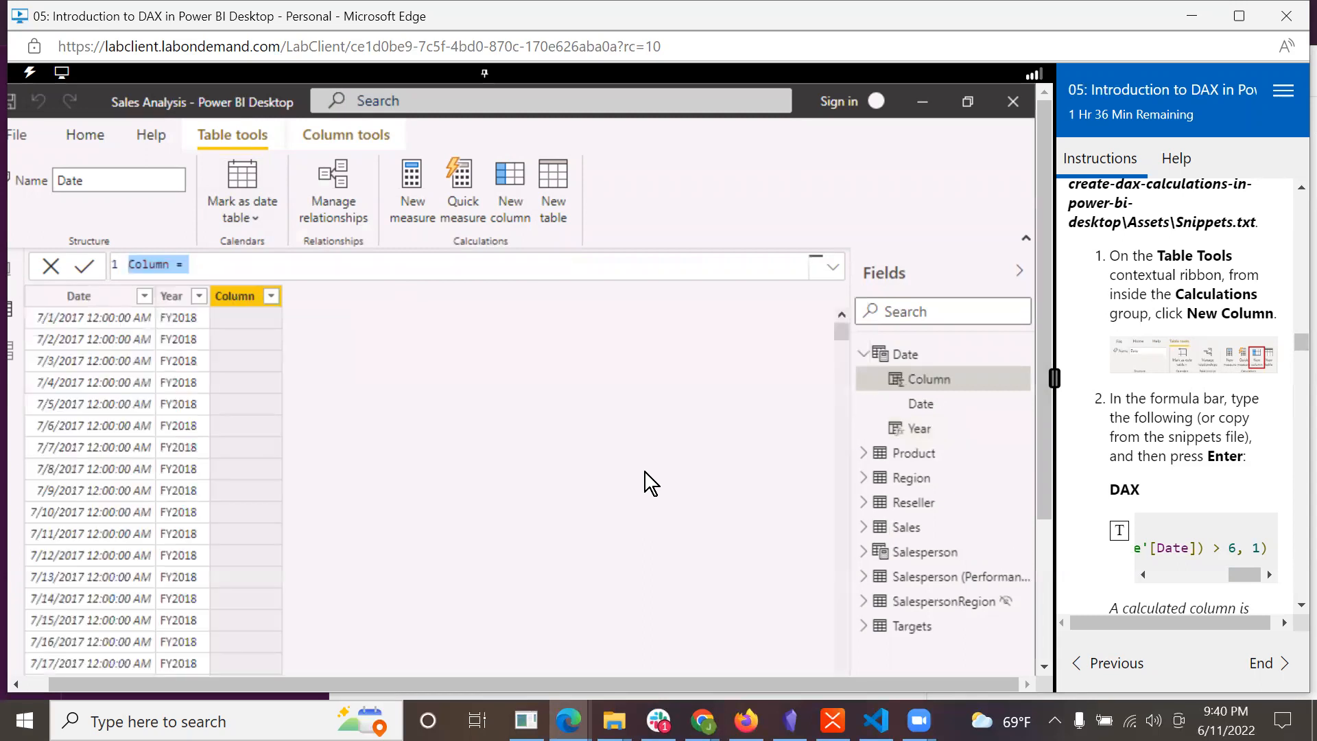
{"action": "key", "text": "BackSpace"}
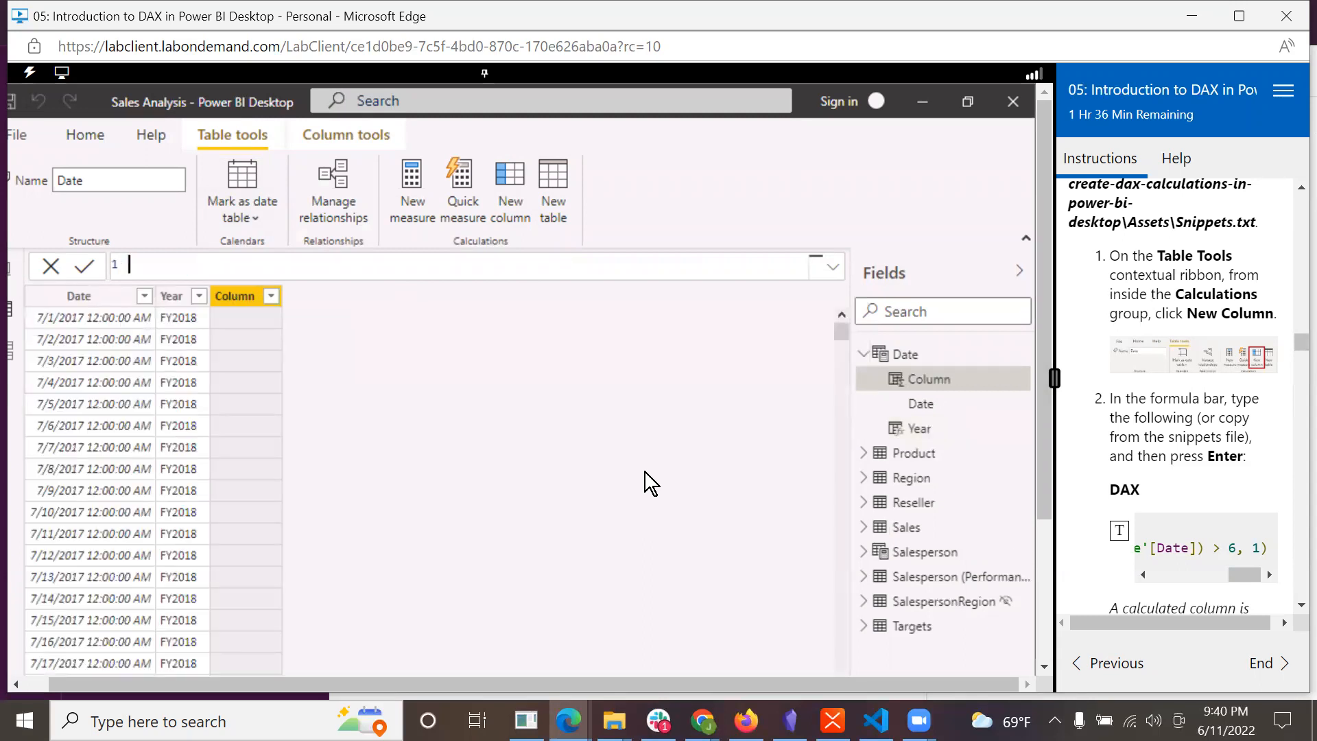
{"action": "key", "text": "ctrl+v"}
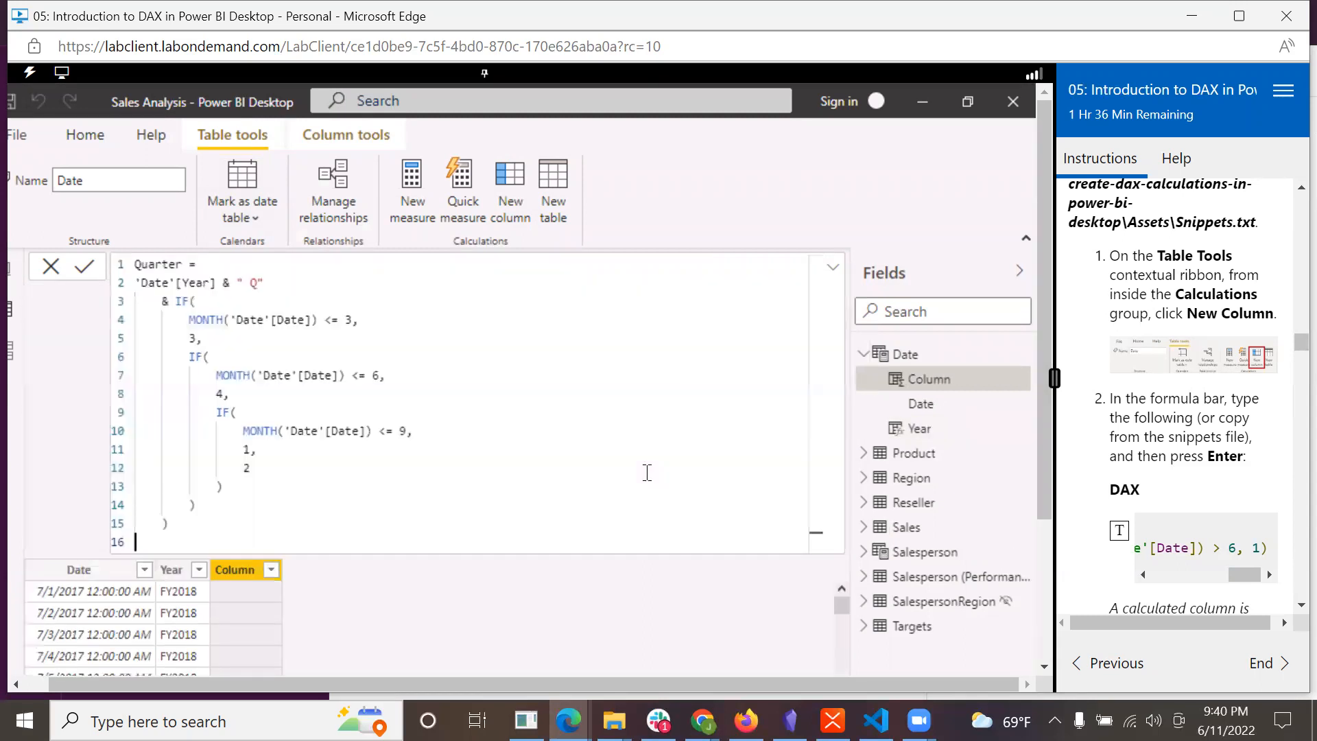
{"action": "key", "text": "Return"}
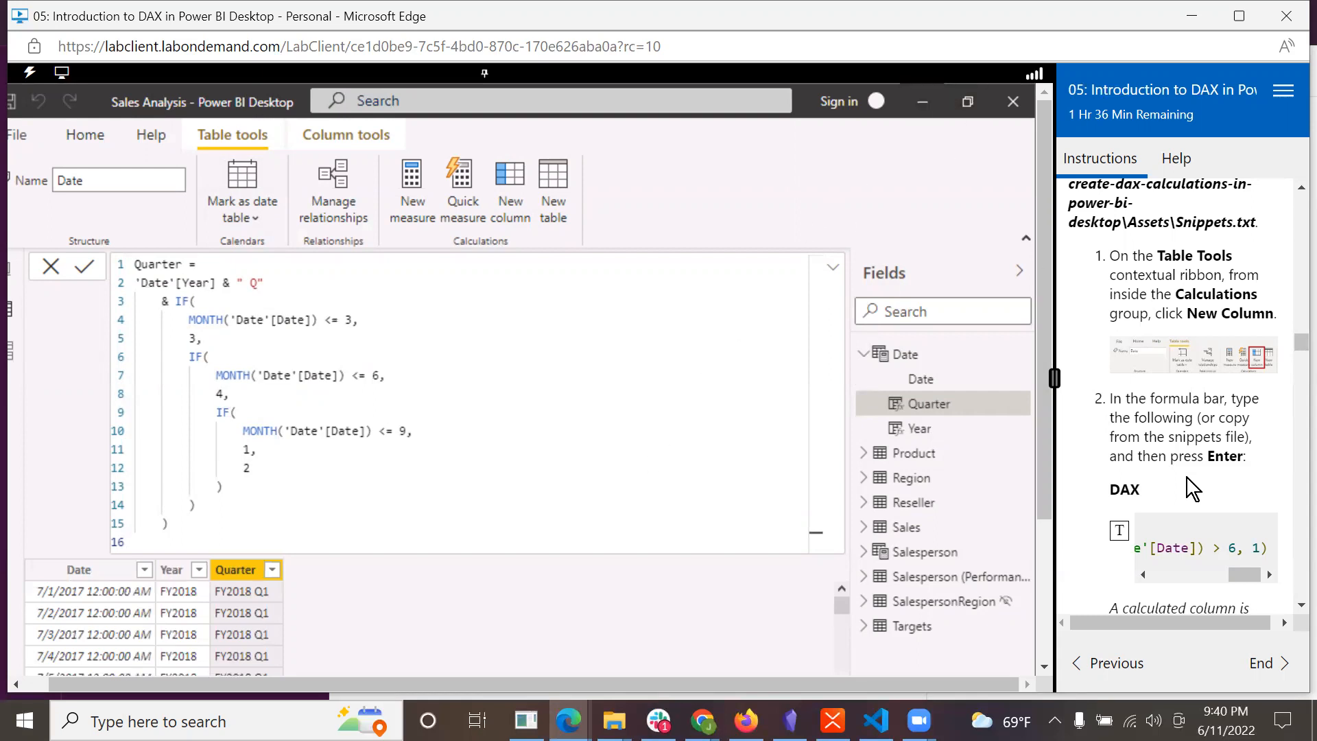
- Minimize Power BI Desktop and copy the Month column definition, FORMAT('Date'[Date], "yyyy MMM"), from Snippets.txt
{"action": "scroll", "coordinate": [1186, 477], "scroll_direction": "down", "scroll_amount": 1}
{"action": "scroll", "coordinate": [1186, 476], "scroll_direction": "down", "scroll_amount": 1}
{"action": "scroll", "coordinate": [1187, 477], "scroll_direction": "down", "scroll_amount": 10}
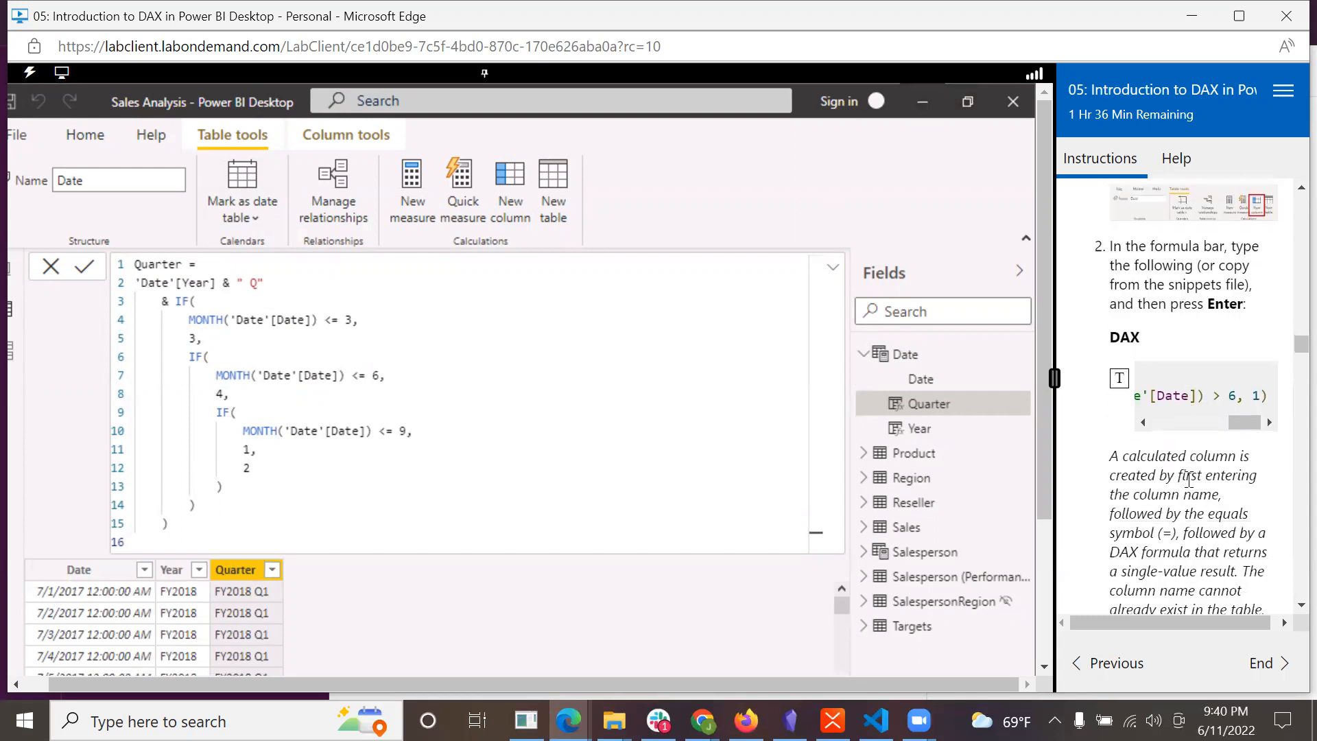
{"action": "scroll", "coordinate": [1191, 474], "scroll_direction": "up", "scroll_amount": 8}
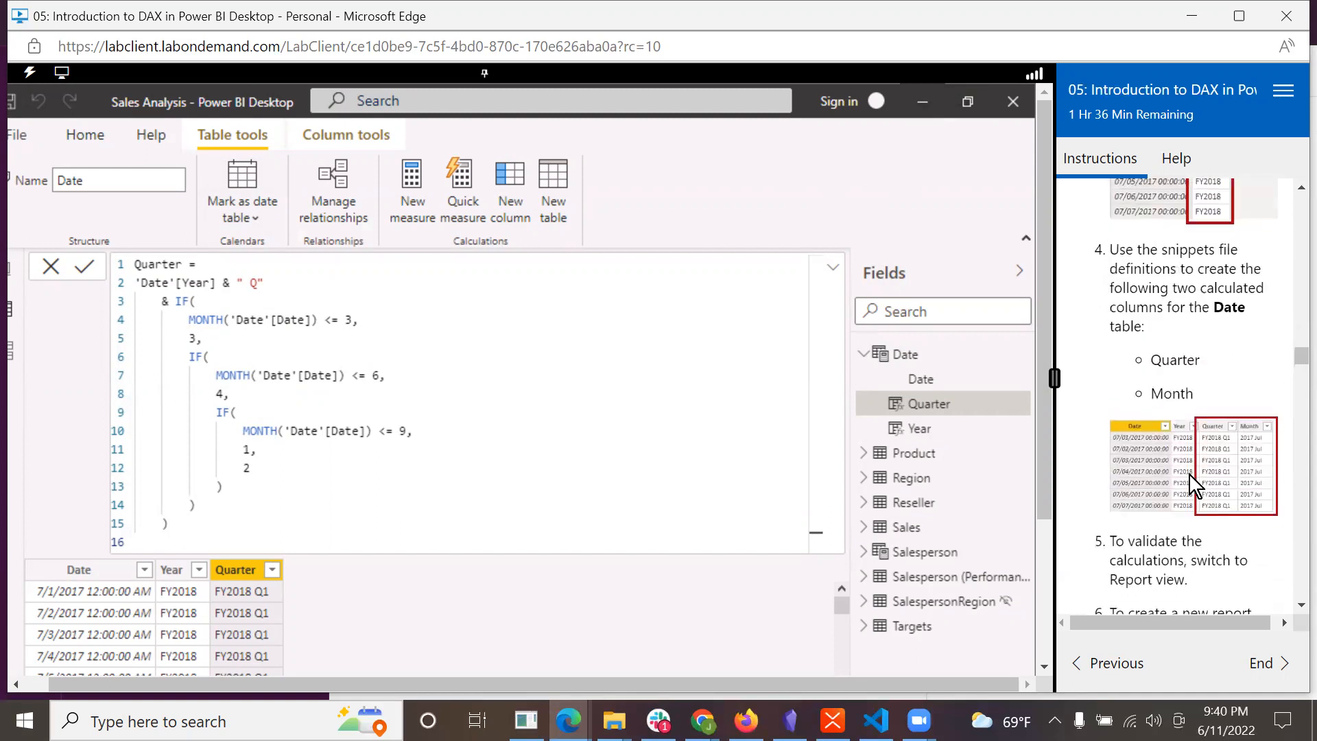
{"action": "left_click", "coordinate": [916, 110]}
{"action": "scroll", "coordinate": [733, 538], "scroll_direction": "down", "scroll_amount": 7}
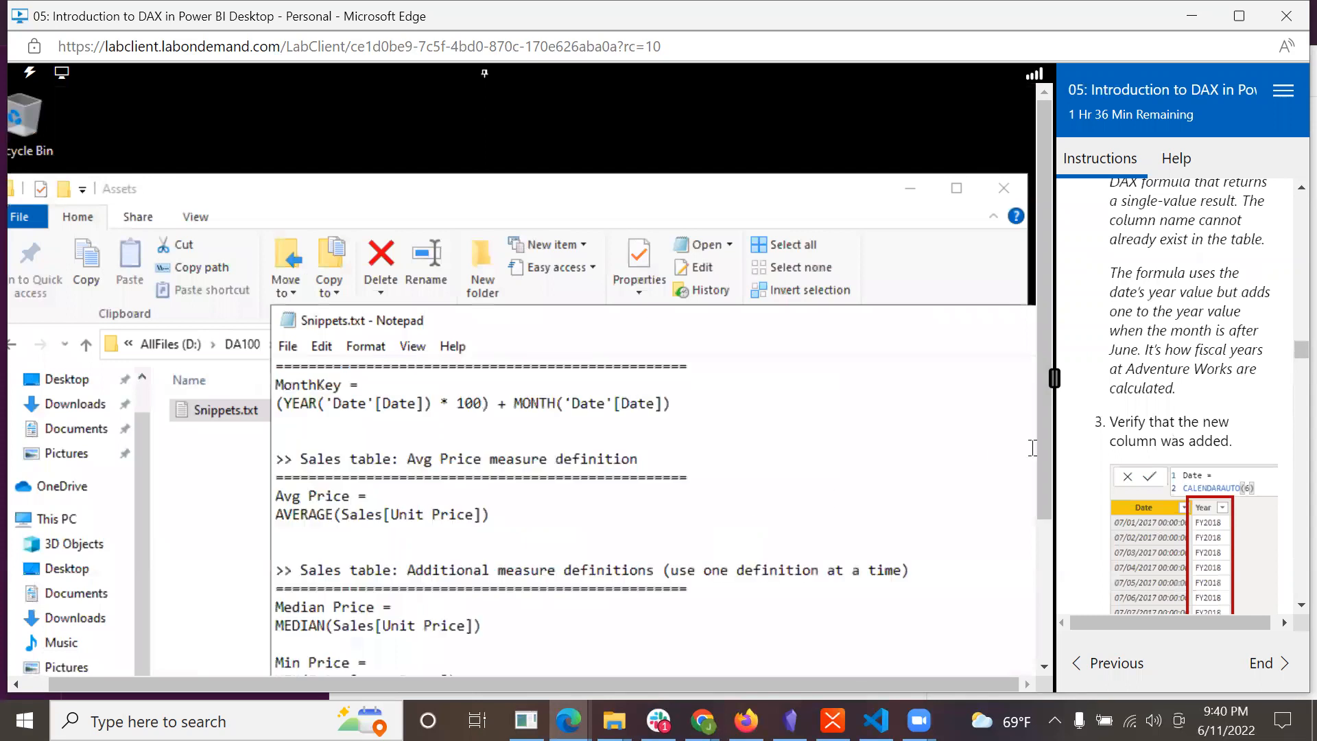
{"action": "left_click_drag", "start_coordinate": [1043, 446], "coordinate": [1026, 587]}
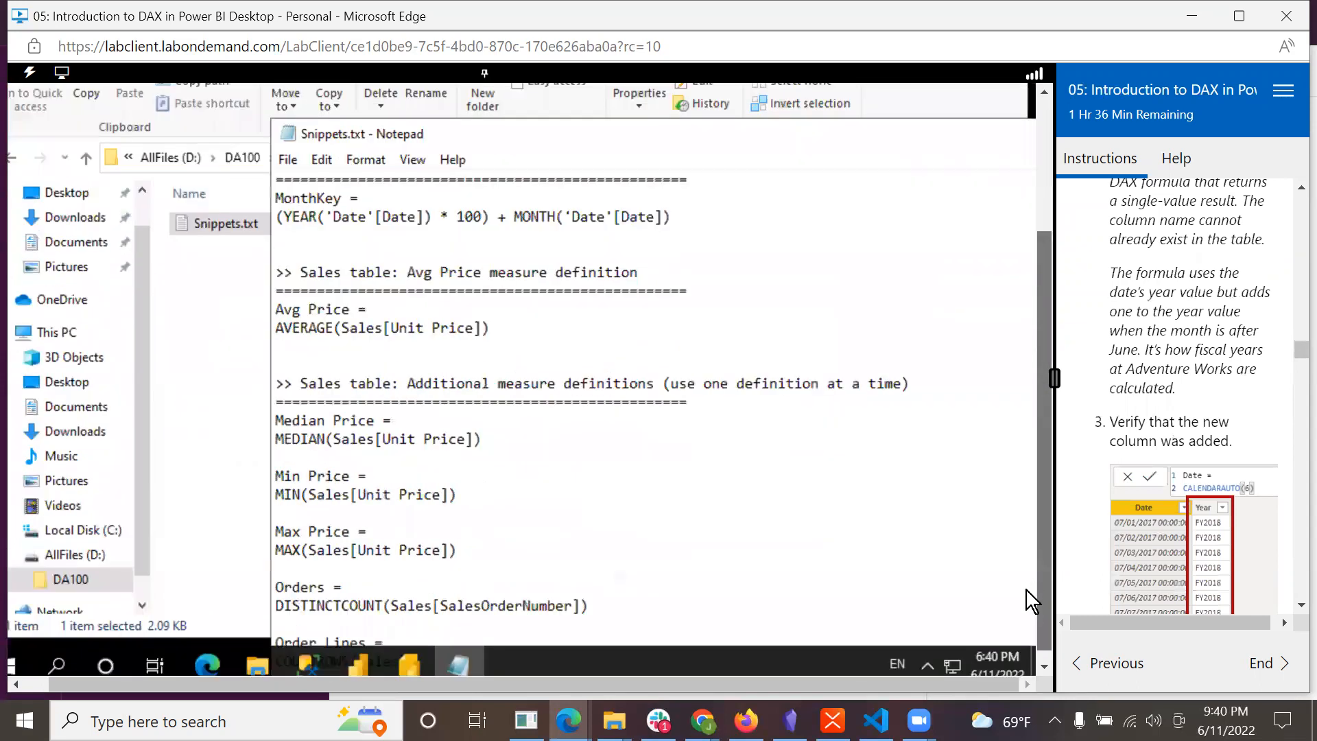
{"action": "scroll", "coordinate": [734, 408], "scroll_direction": "down", "scroll_amount": 6}
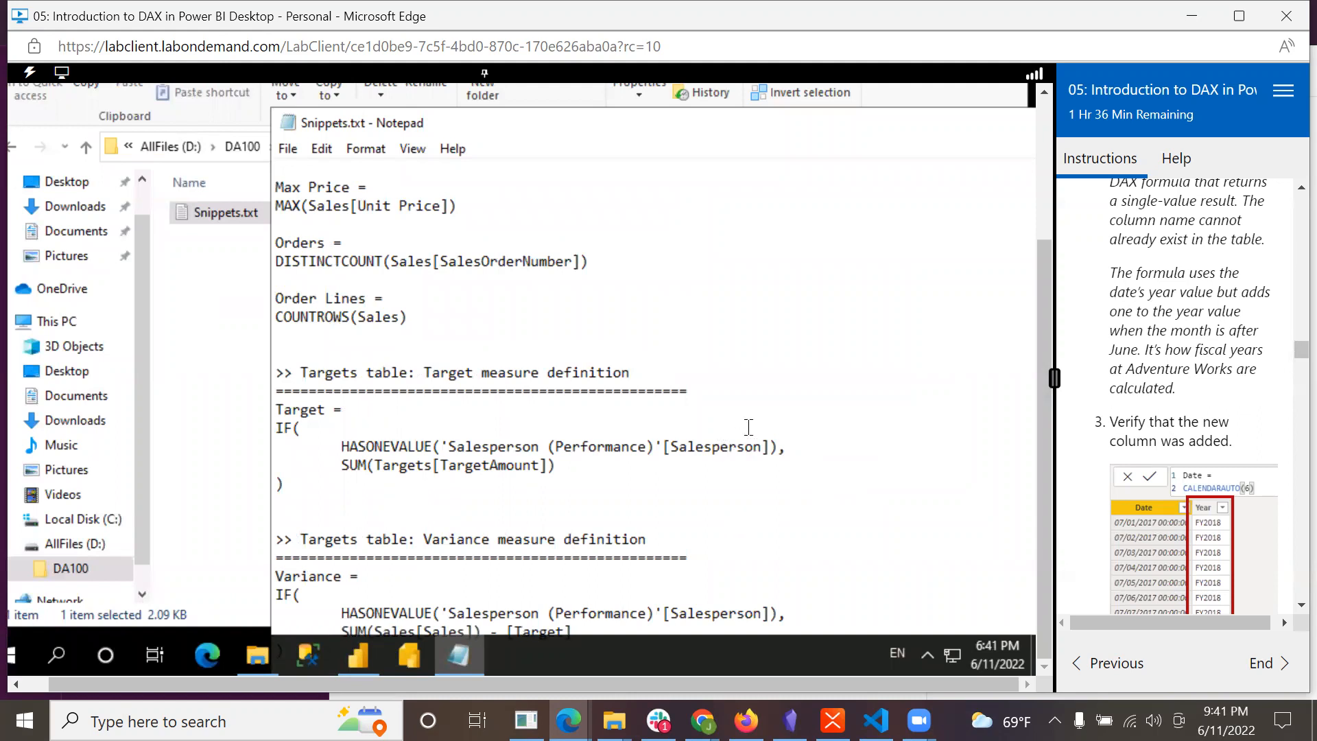
{"action": "scroll", "coordinate": [748, 426], "scroll_direction": "up", "scroll_amount": 8}
{"action": "scroll", "coordinate": [749, 425], "scroll_direction": "down", "scroll_amount": 4}
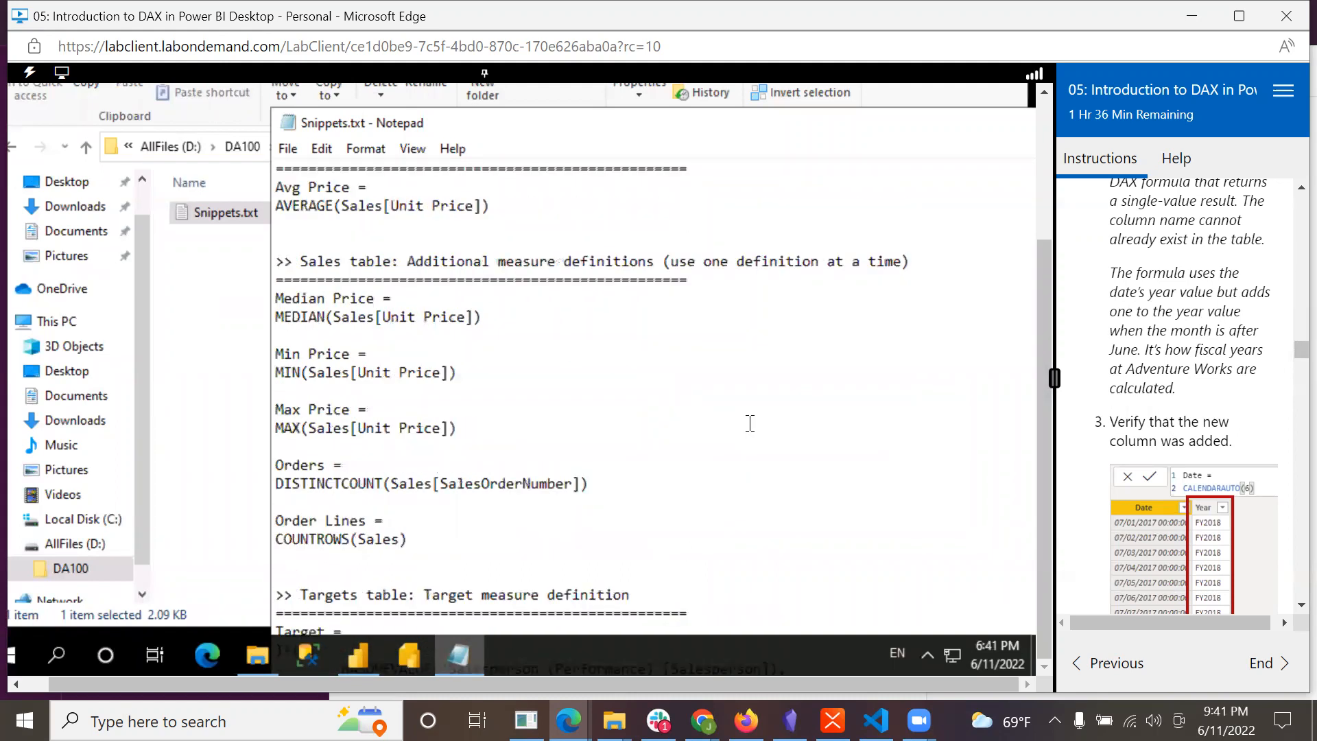
{"action": "scroll", "coordinate": [750, 423], "scroll_direction": "up", "scroll_amount": 4}
{"action": "left_click_drag", "start_coordinate": [543, 484], "coordinate": [272, 465]}
{"action": "key", "text": "ctrl+c"}
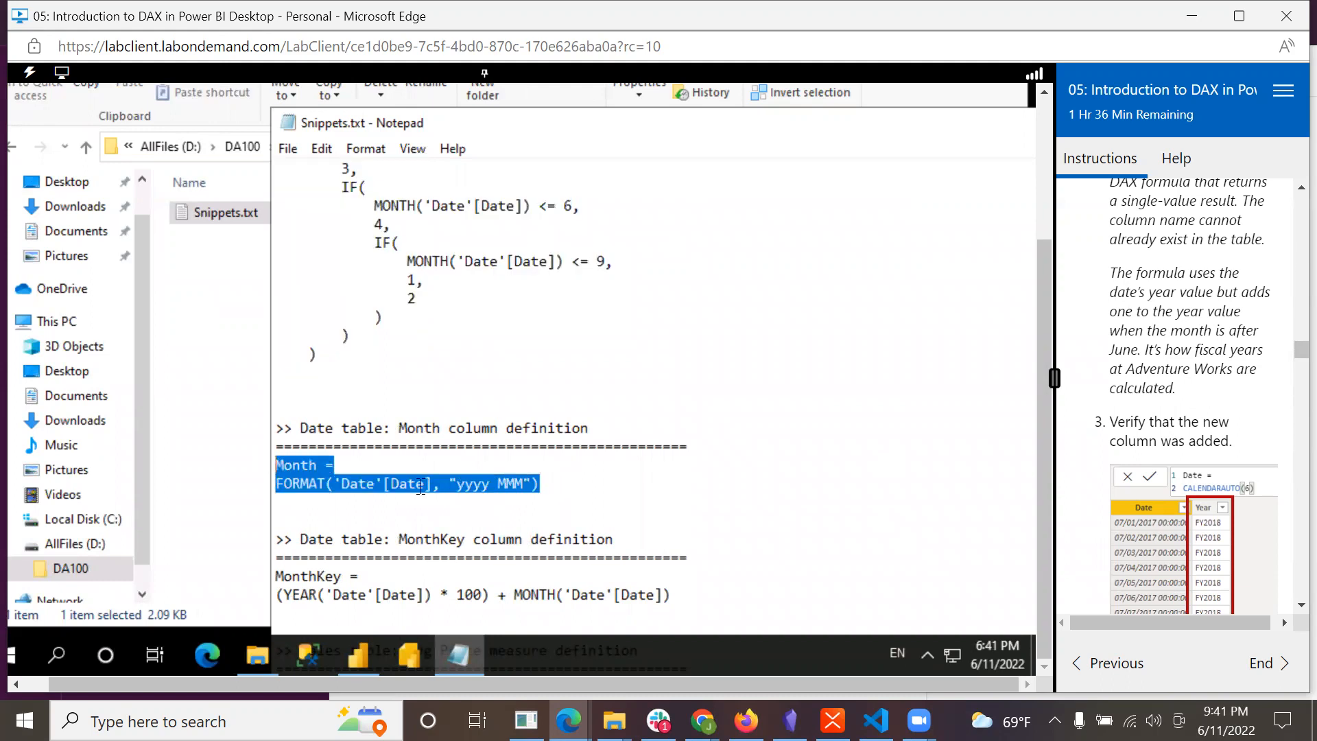
- Return to Power BI Desktop and add a calculated column to the Date table using the copied Month definition
{"action": "left_click", "coordinate": [355, 659]}
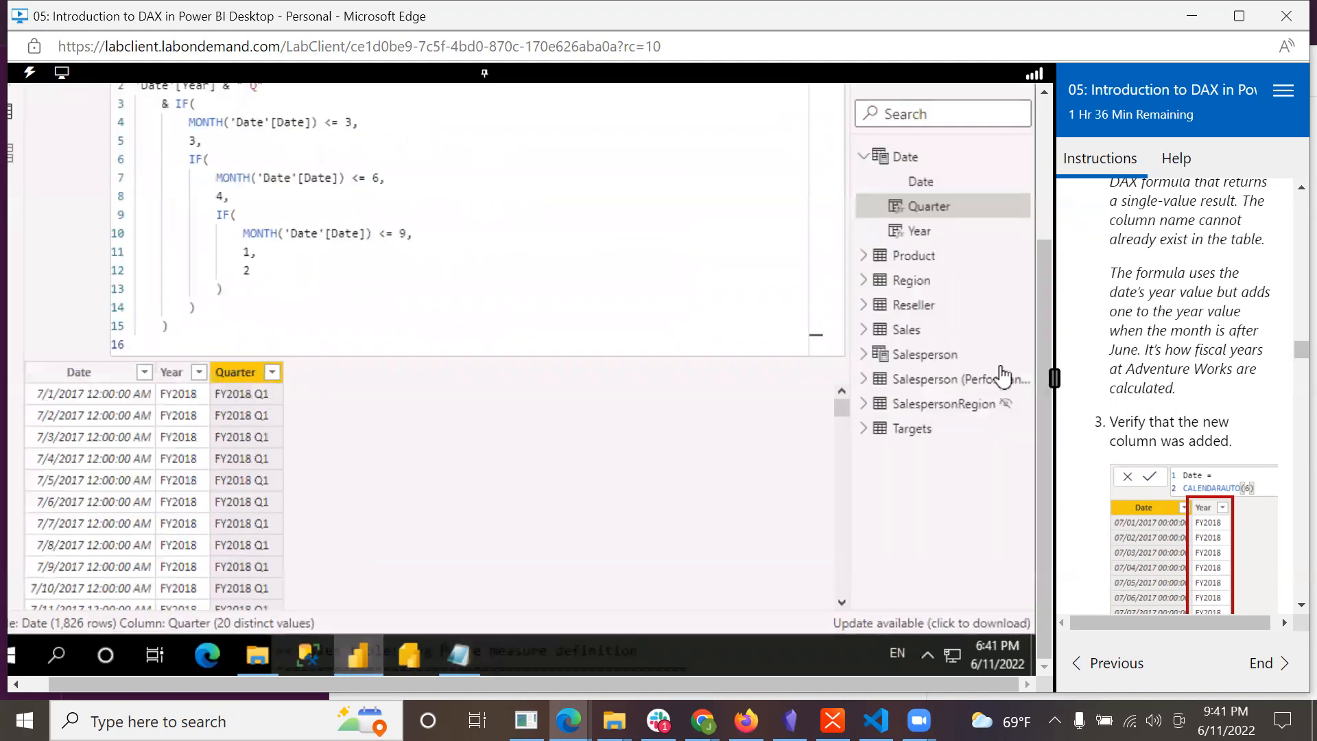
{"action": "left_click_drag", "start_coordinate": [1051, 277], "coordinate": [1043, 89]}
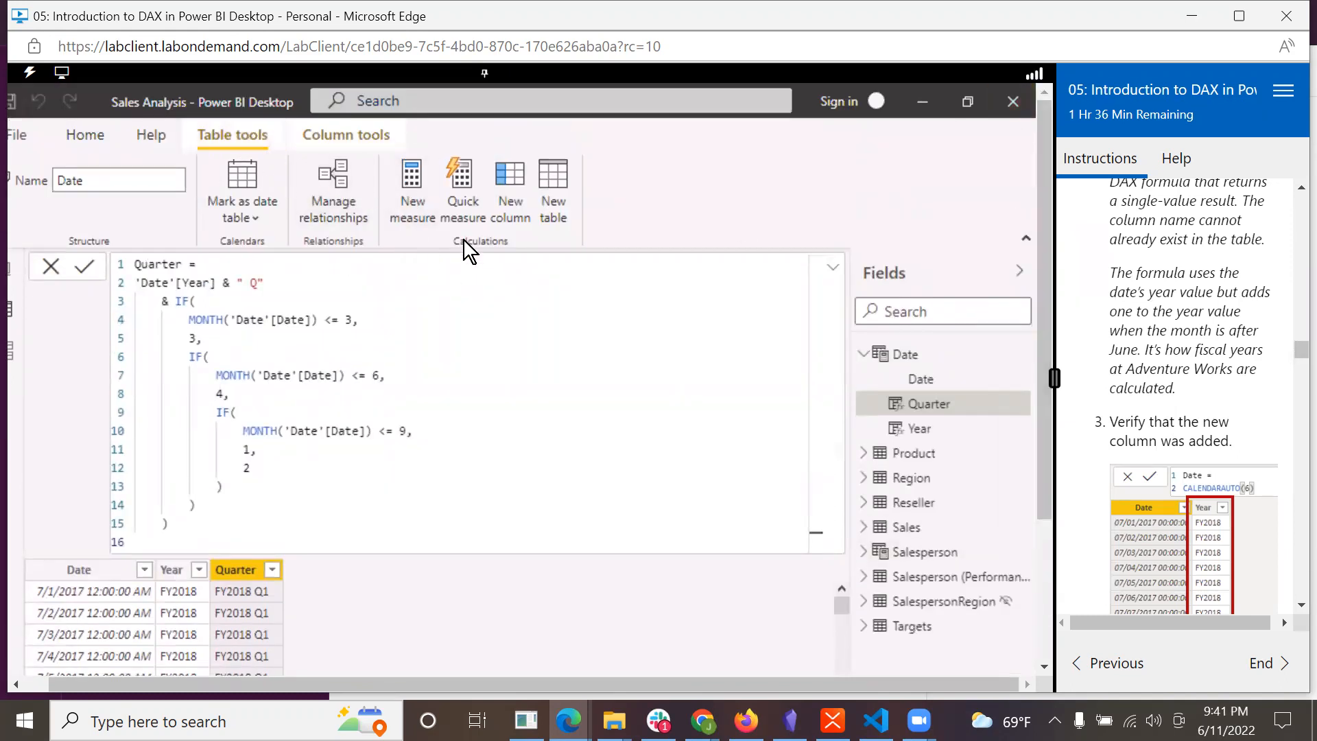
{"action": "scroll", "coordinate": [1187, 316], "scroll_direction": "up", "scroll_amount": 5}
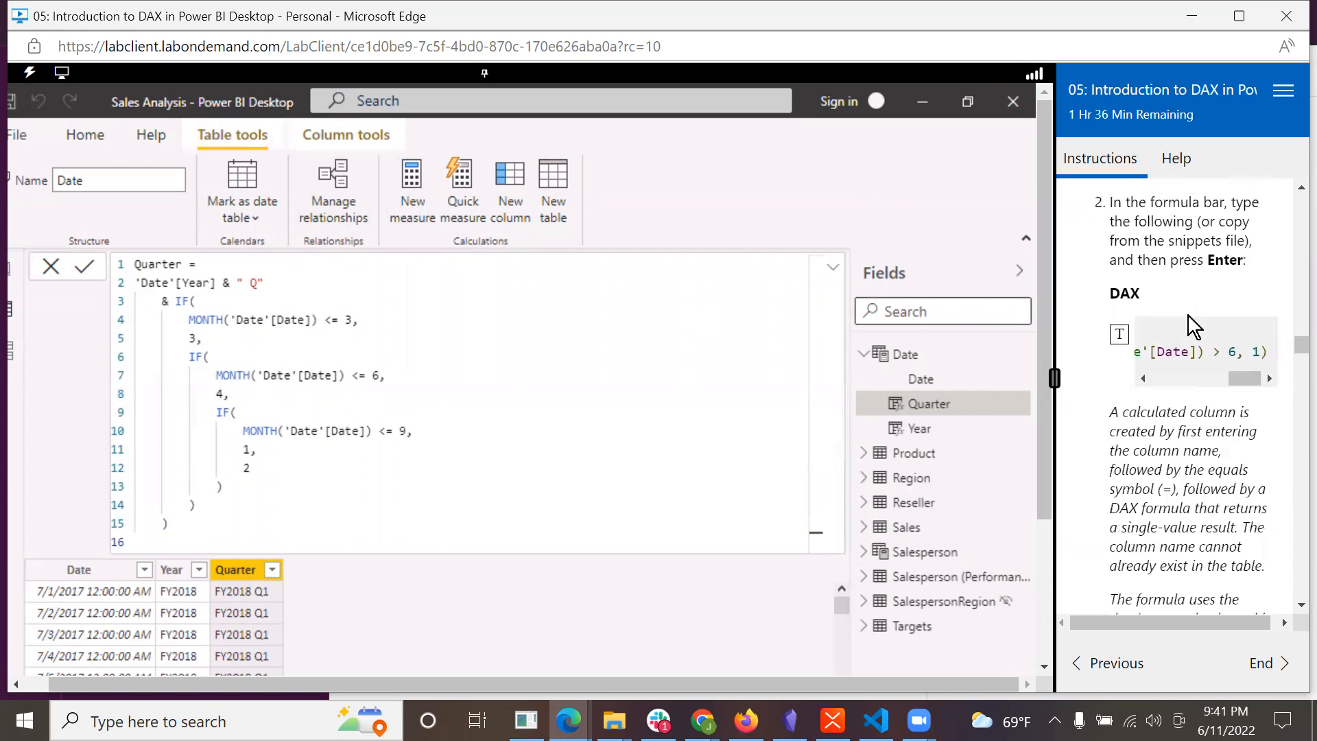
{"action": "left_click", "coordinate": [514, 192]}
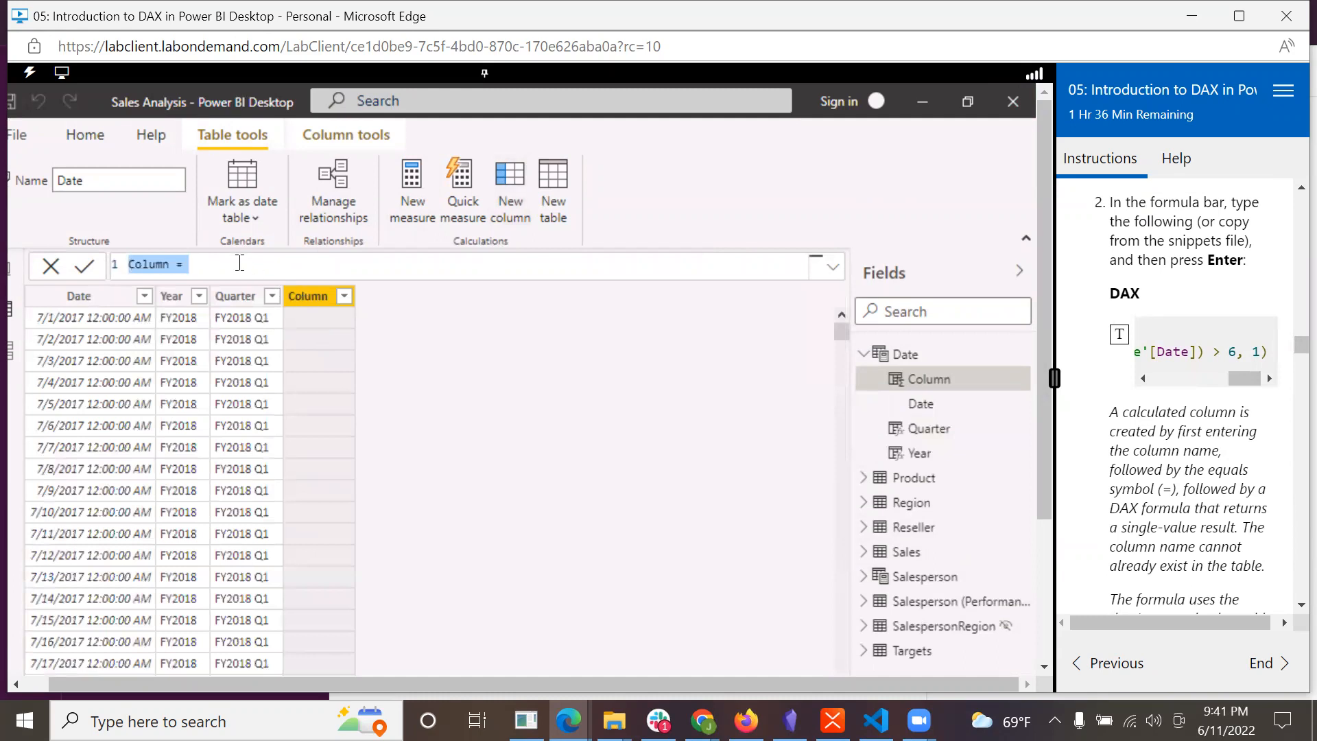
{"action": "key", "text": "BackSpace"}
{"action": "key", "text": "ctrl+v"}
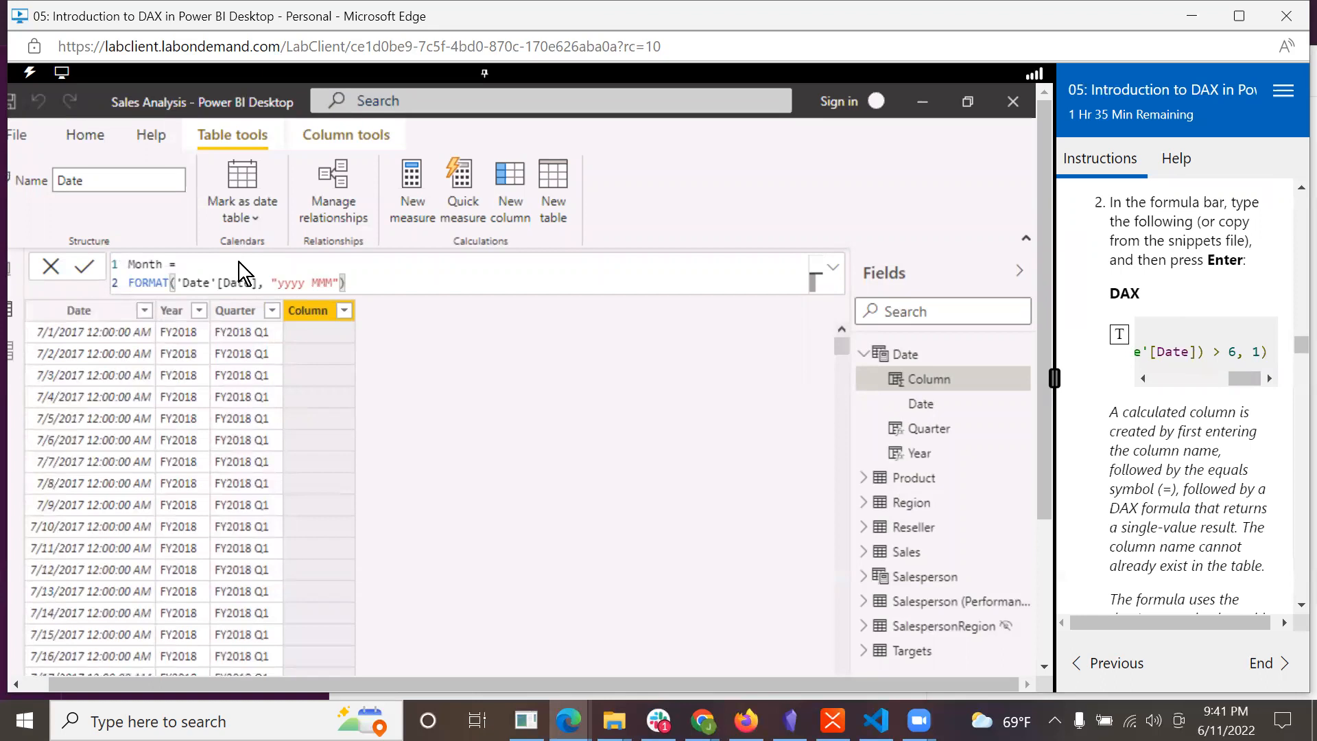
{"action": "key", "text": "Return"}
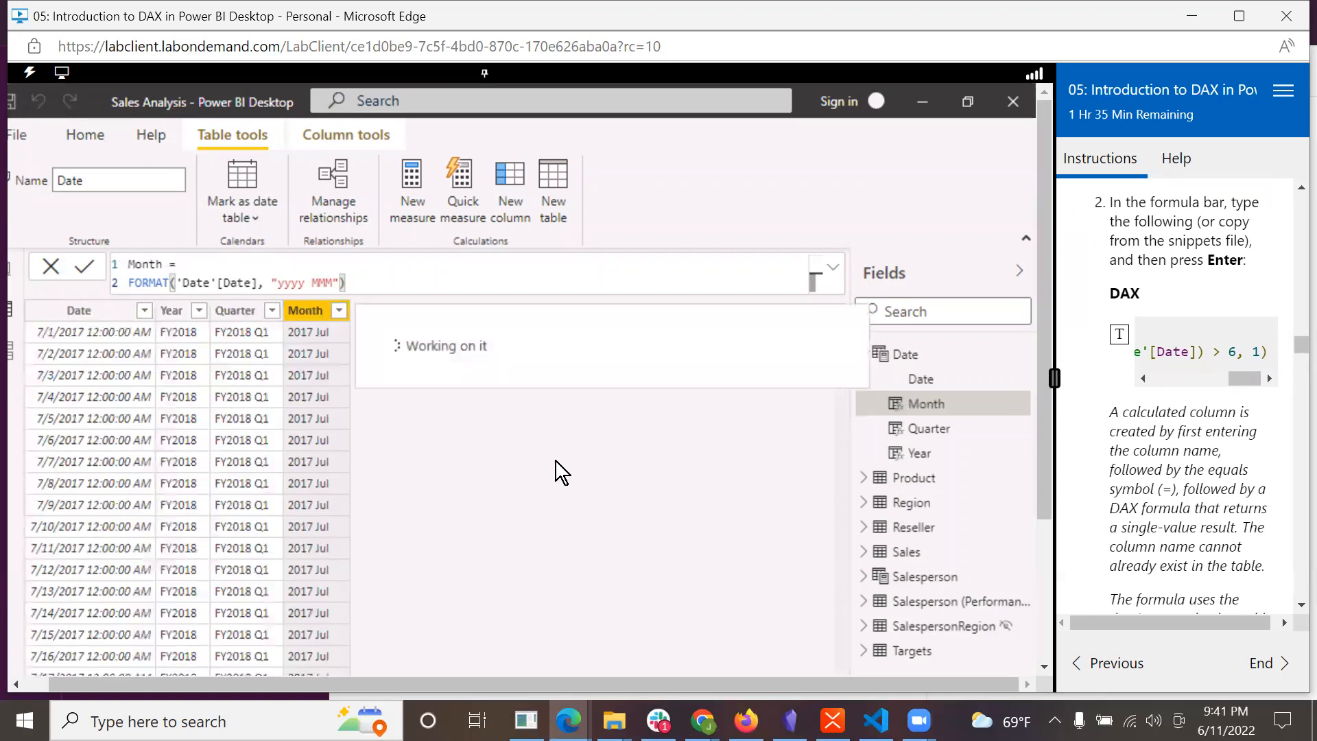
- Switch to Report view as lab step 5 instructs and set the page view to Actual size
{"action": "scroll", "coordinate": [1241, 428], "scroll_direction": "down", "scroll_amount": 3}
{"action": "scroll", "coordinate": [1241, 427], "scroll_direction": "down", "scroll_amount": 5}
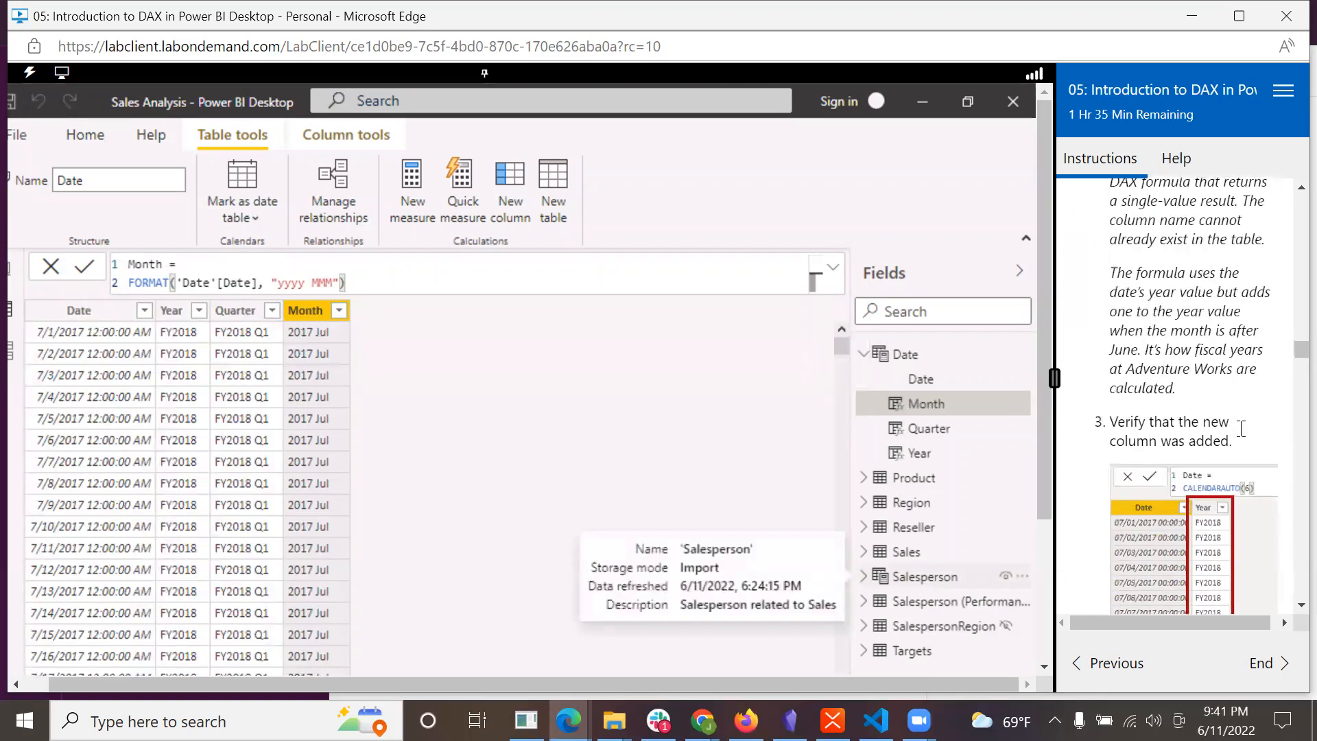
{"action": "scroll", "coordinate": [1240, 430], "scroll_direction": "down", "scroll_amount": 4}
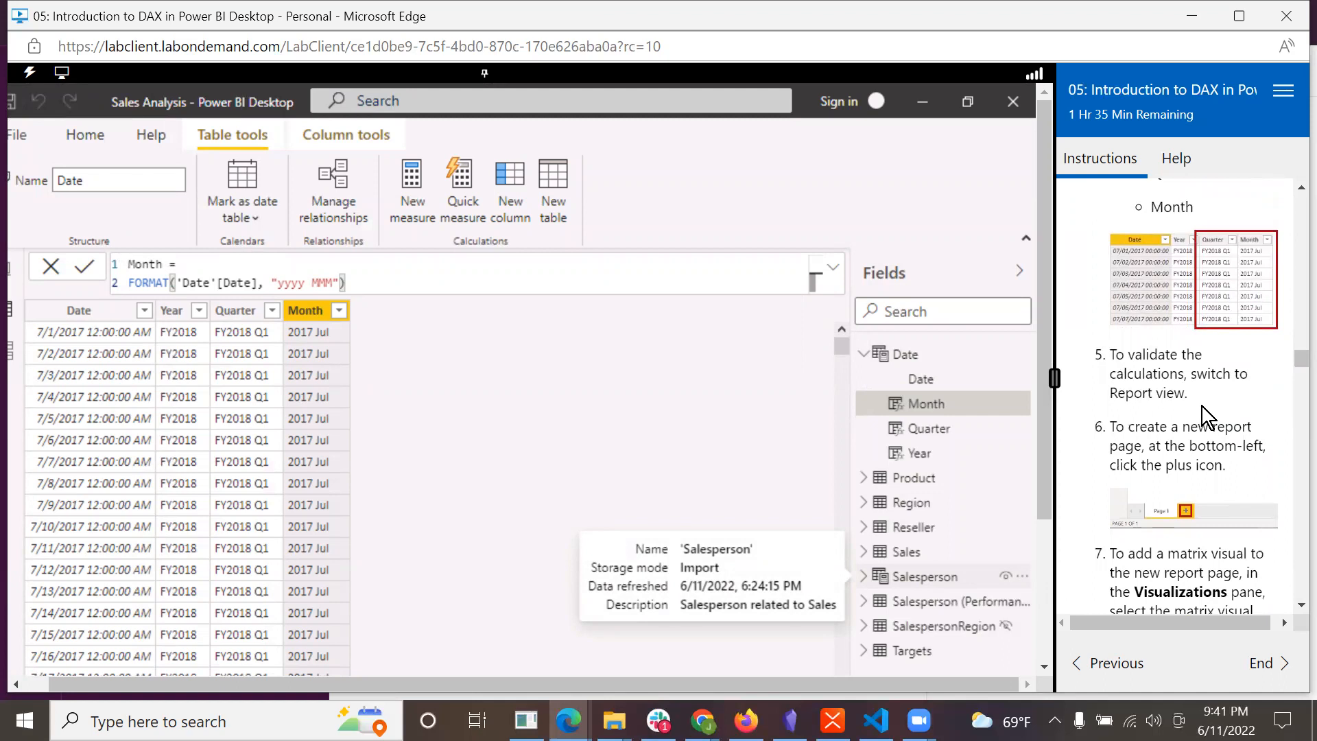
{"action": "left_click", "coordinate": [11, 278]}
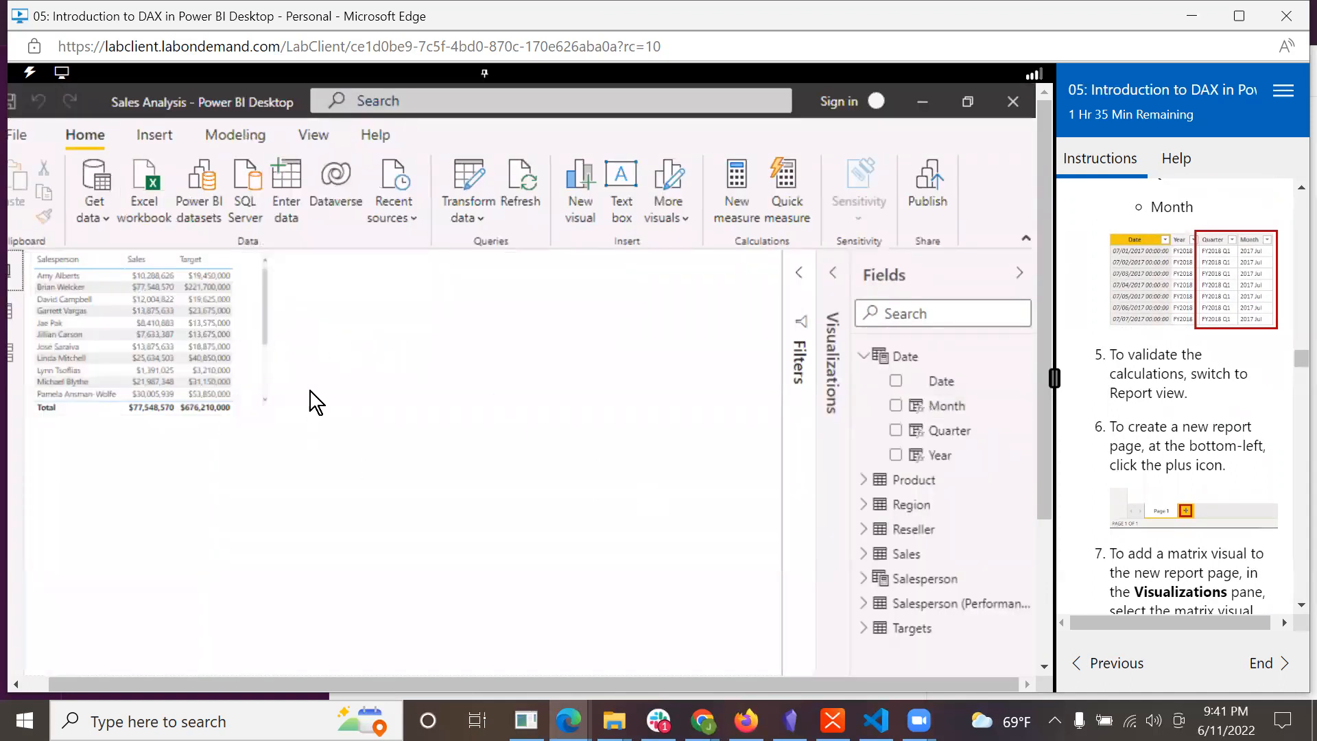
{"action": "left_click", "coordinate": [319, 130]}
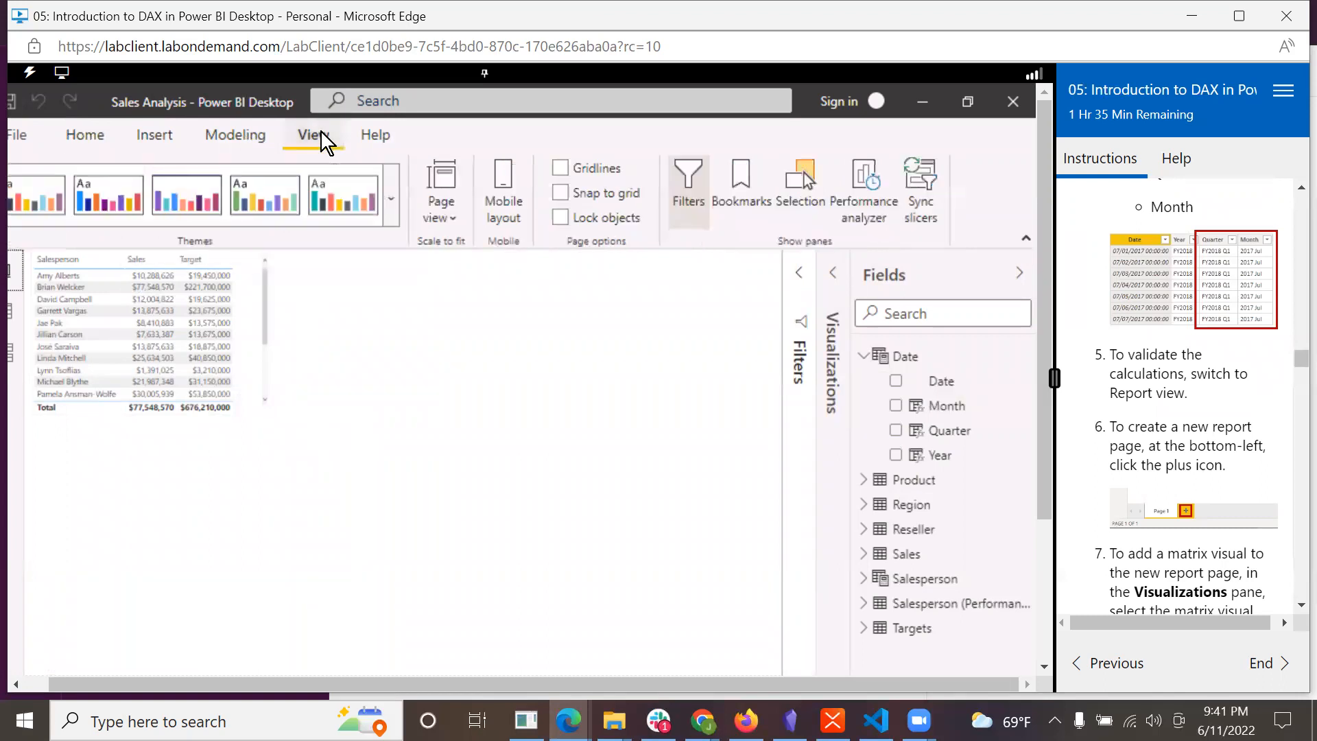
{"action": "left_click", "coordinate": [451, 215]}
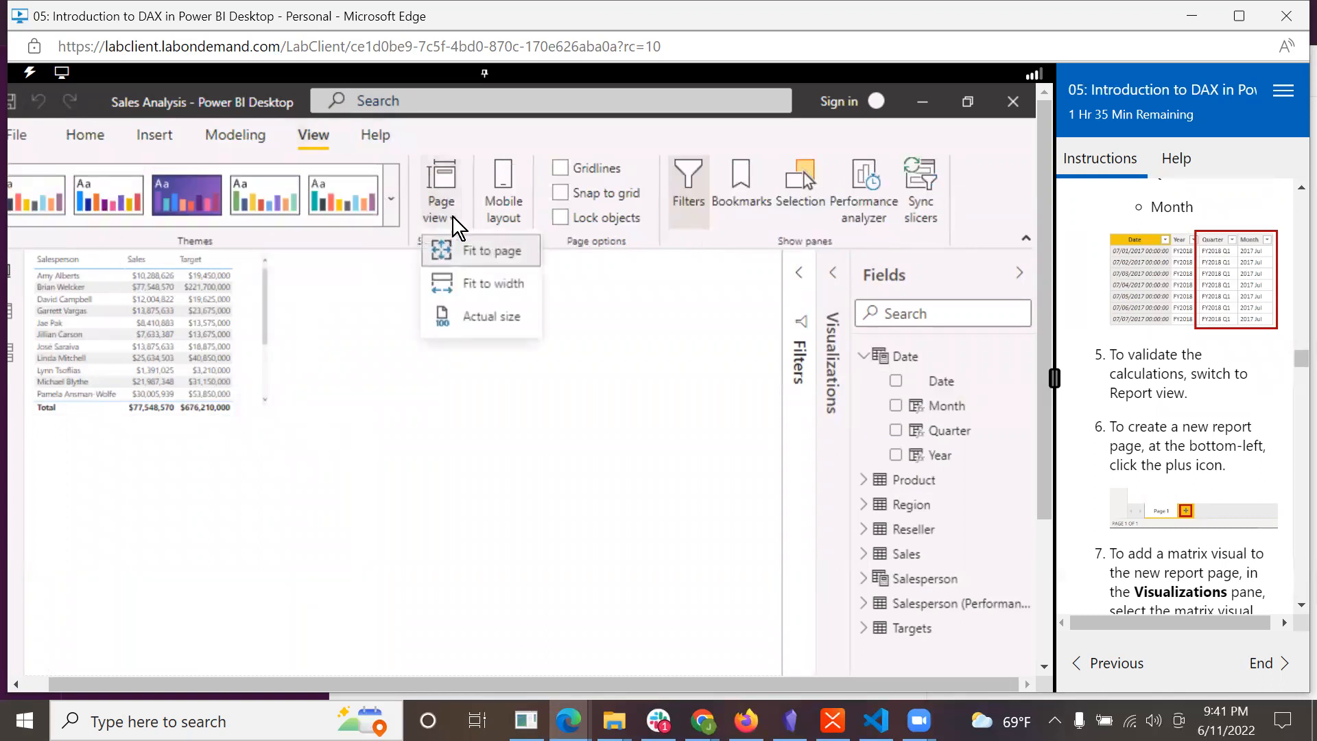
{"action": "left_click", "coordinate": [457, 316]}
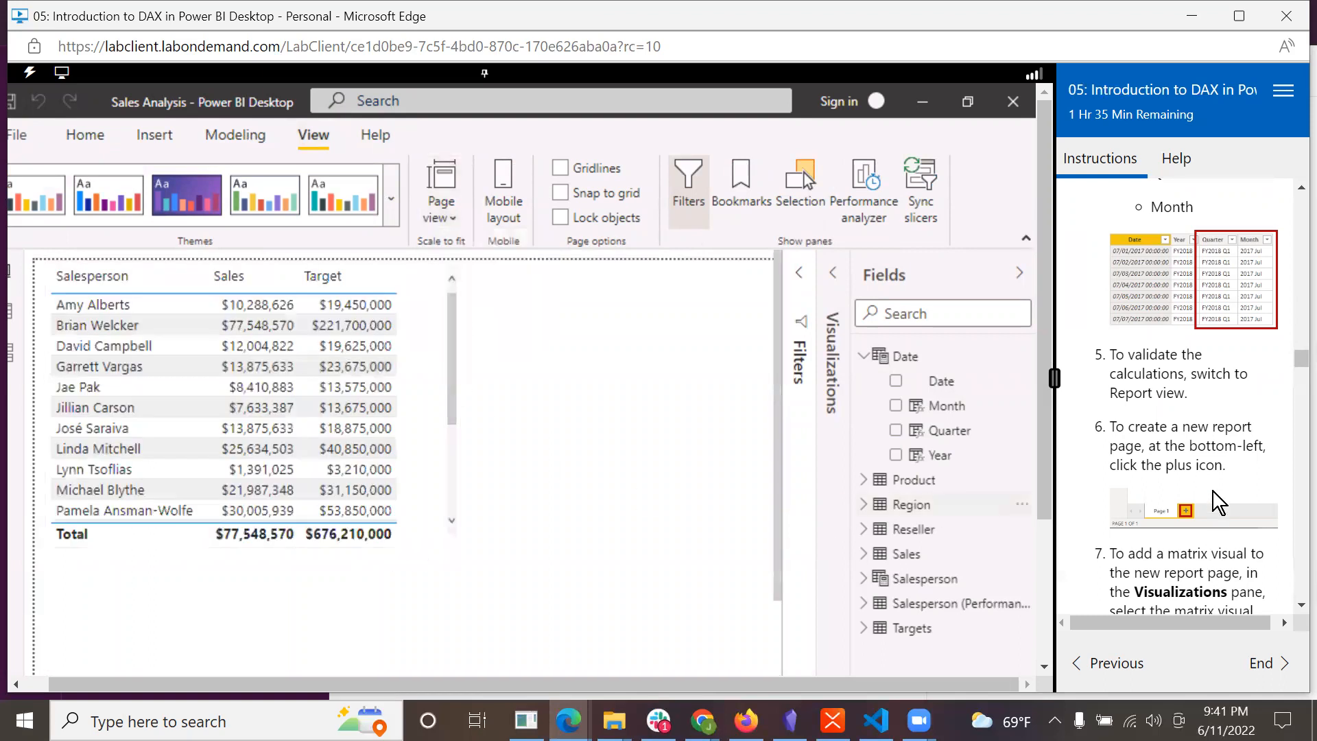
{"action": "scroll", "coordinate": [1238, 421], "scroll_direction": "down", "scroll_amount": 2}
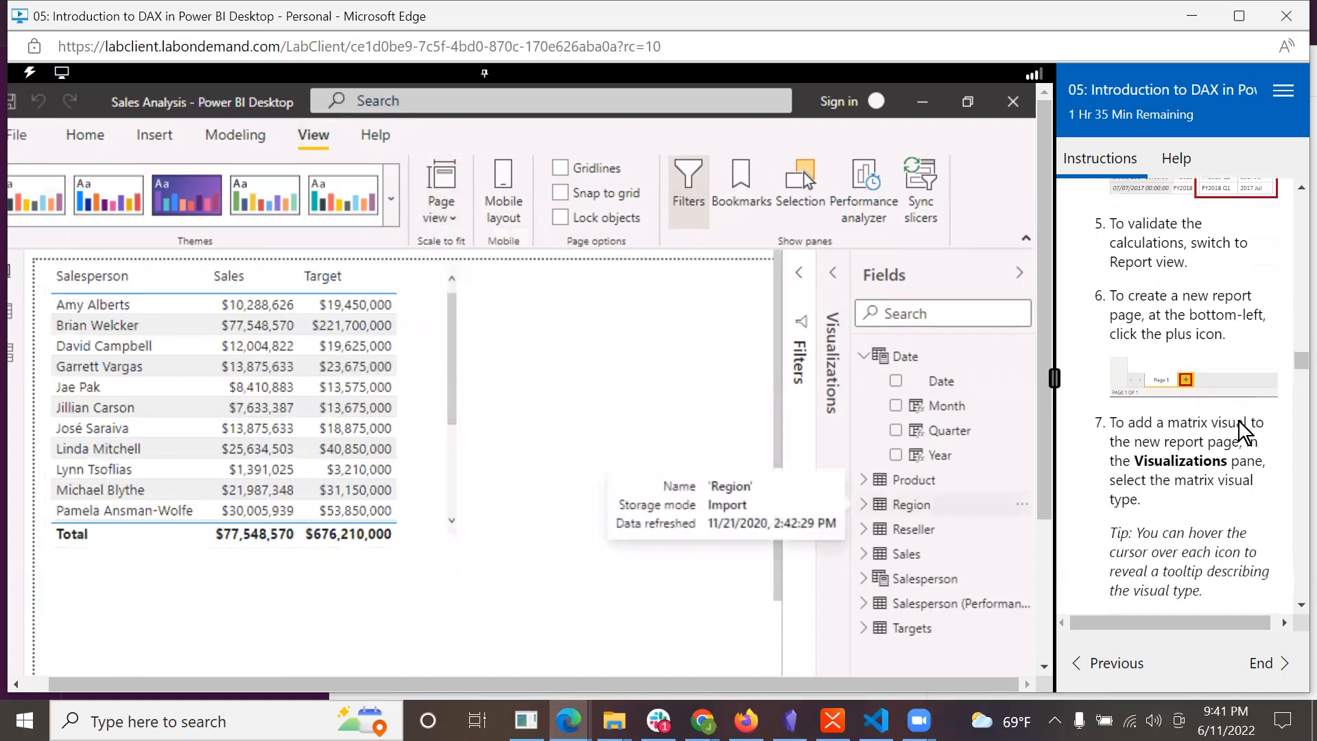
{"action": "scroll", "coordinate": [1217, 340], "scroll_direction": "down", "scroll_amount": 1}
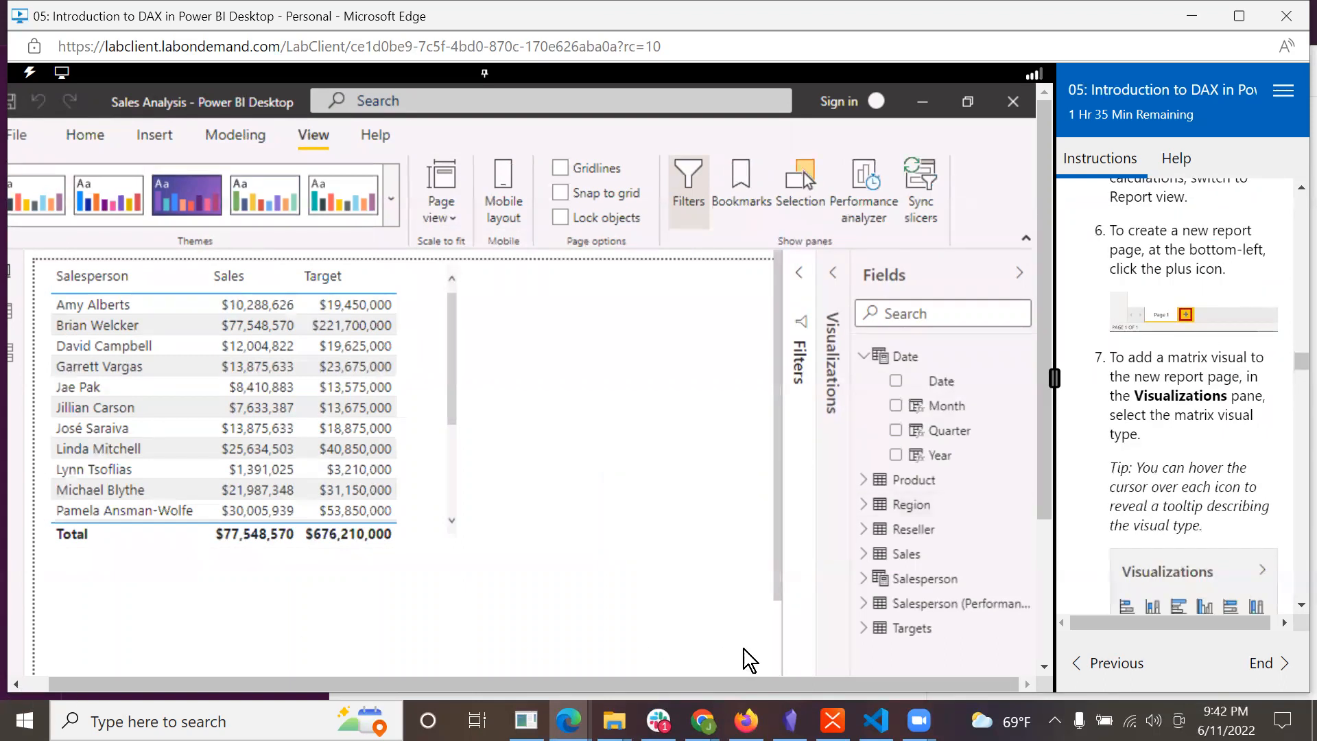
- Add a new report page after Page 1 as lab step 6 instructs
{"action": "left_click_drag", "start_coordinate": [1046, 480], "coordinate": [1047, 661]}
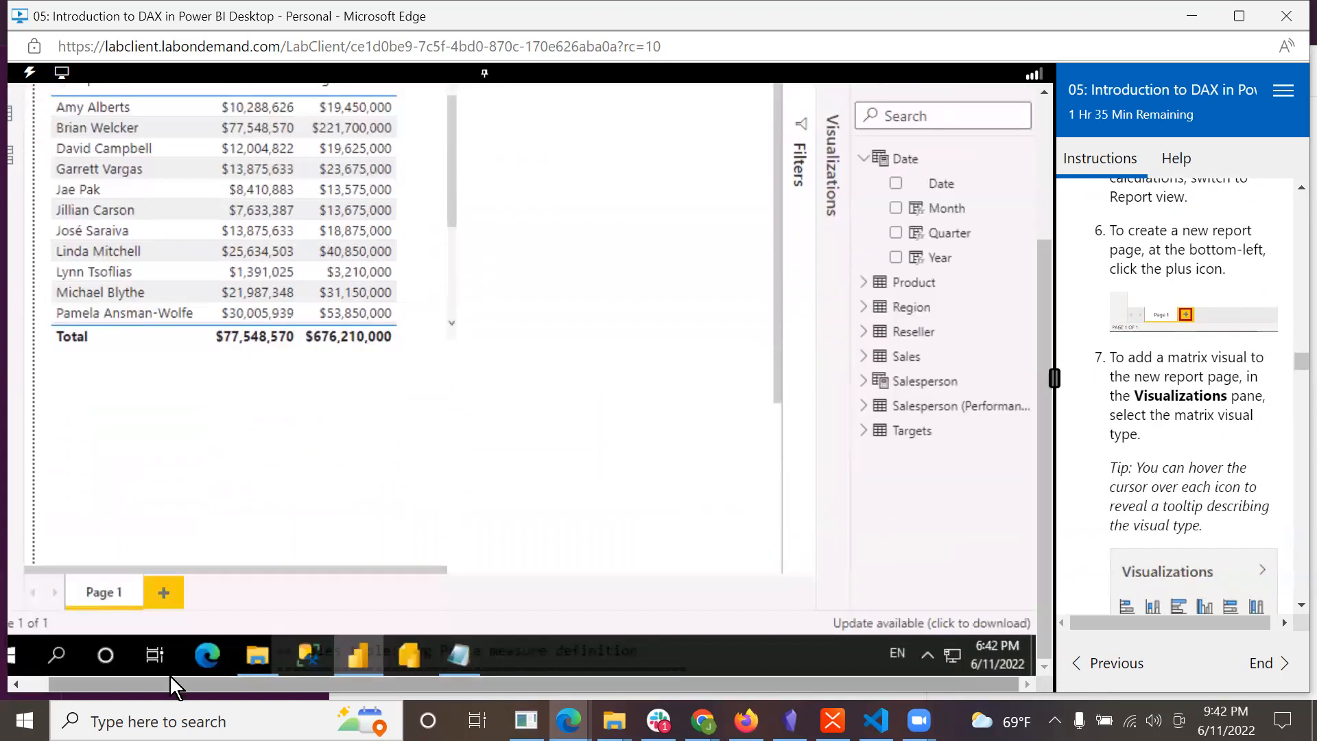
{"action": "left_click", "coordinate": [160, 593]}
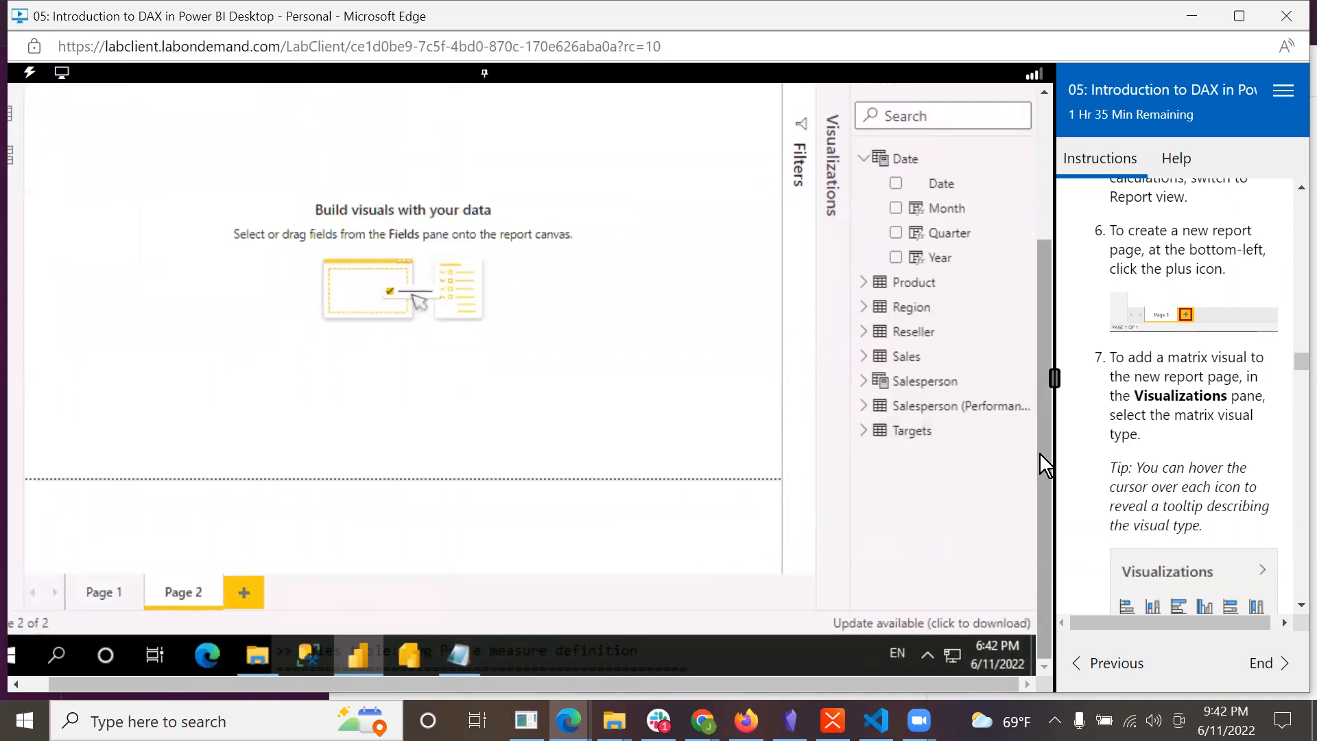
{"action": "left_click_drag", "start_coordinate": [1039, 451], "coordinate": [1051, 319]}
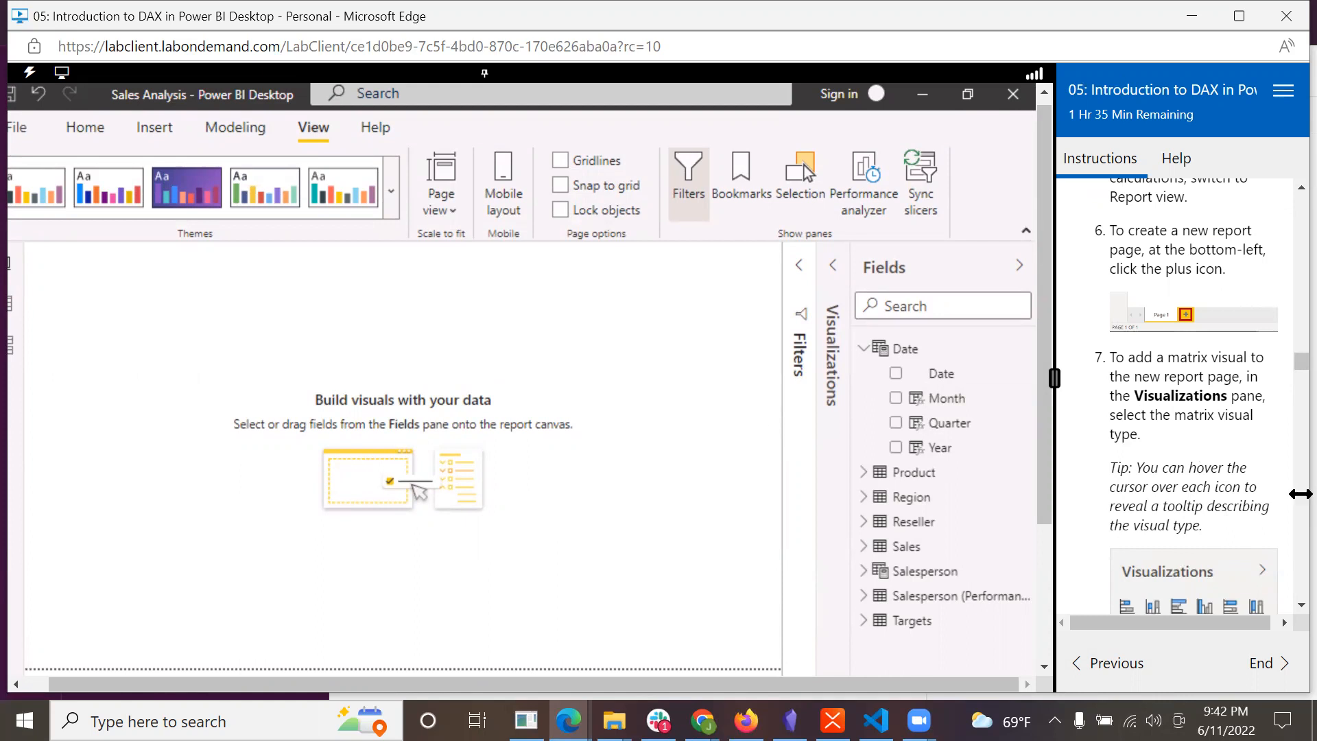
- Add a matrix visual to the new report page as lab step 7 instructs
{"action": "scroll", "coordinate": [1284, 480], "scroll_direction": "down", "scroll_amount": 2}
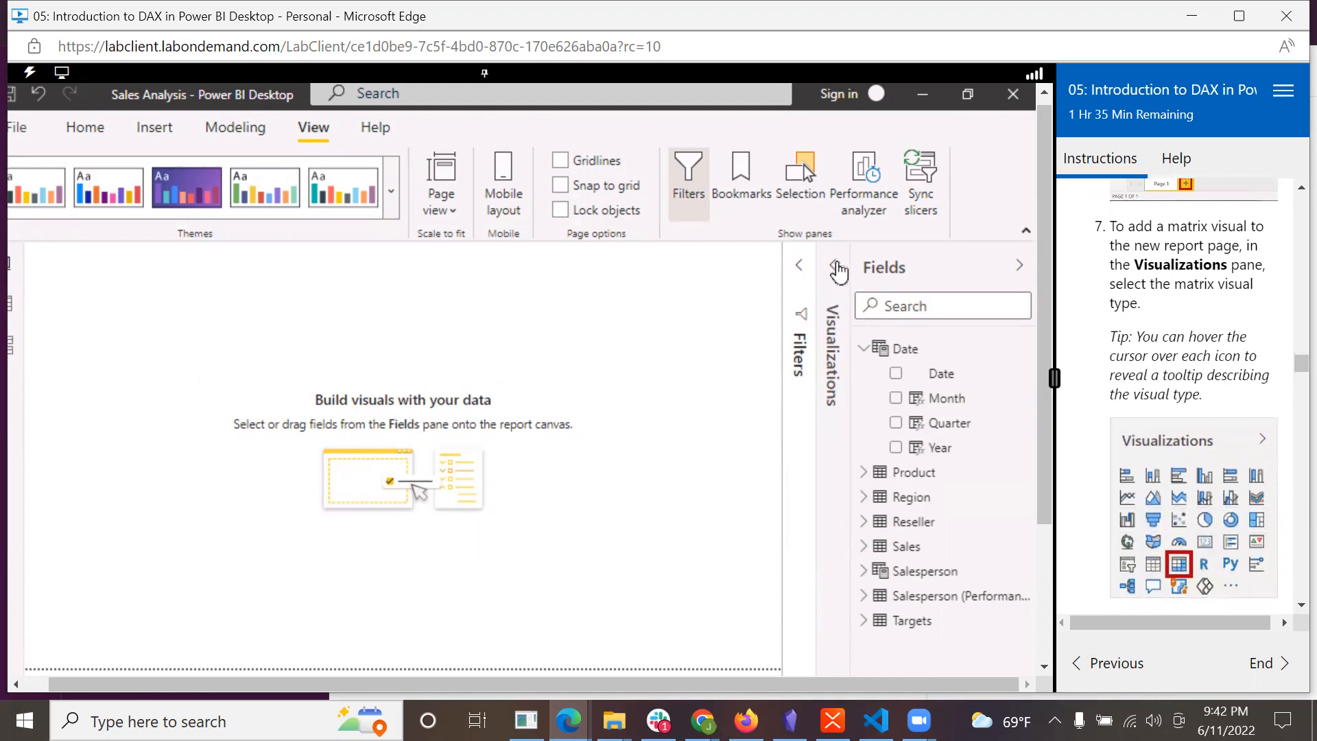
{"action": "left_click", "coordinate": [833, 266]}
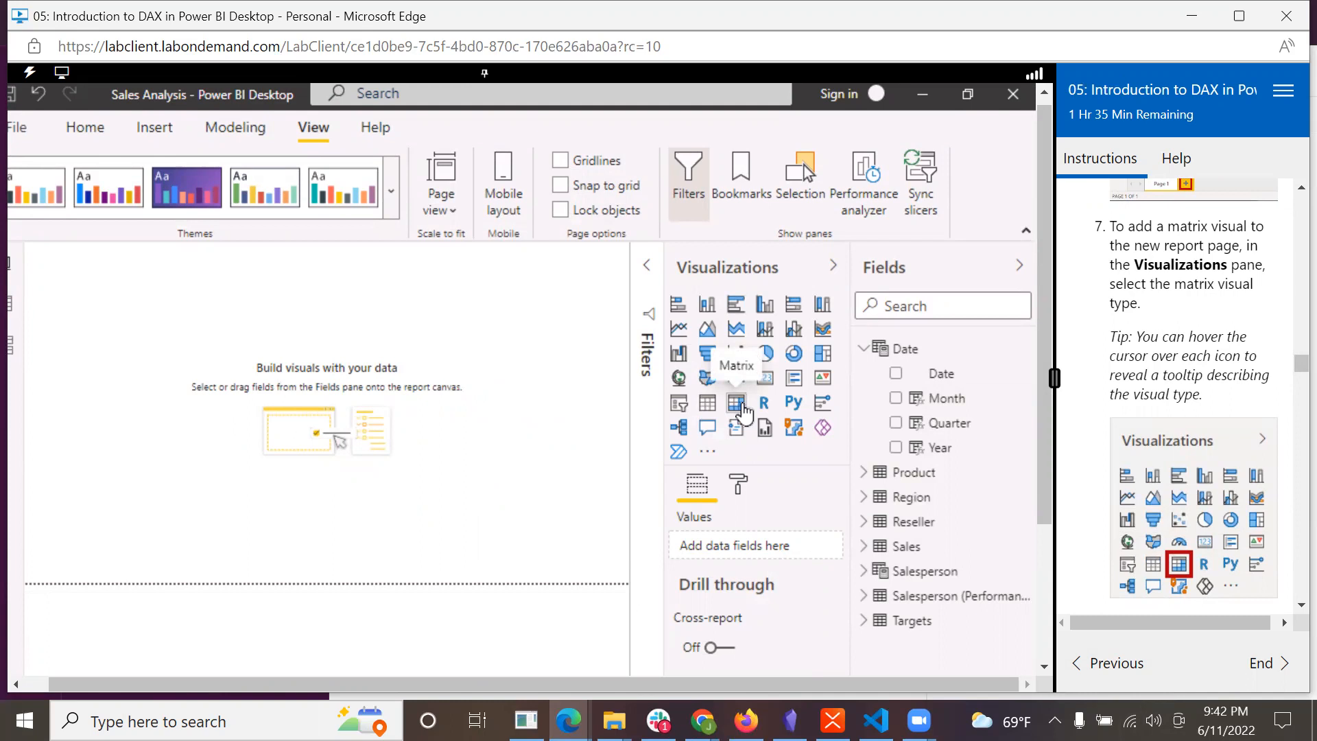
{"action": "left_click", "coordinate": [736, 404]}
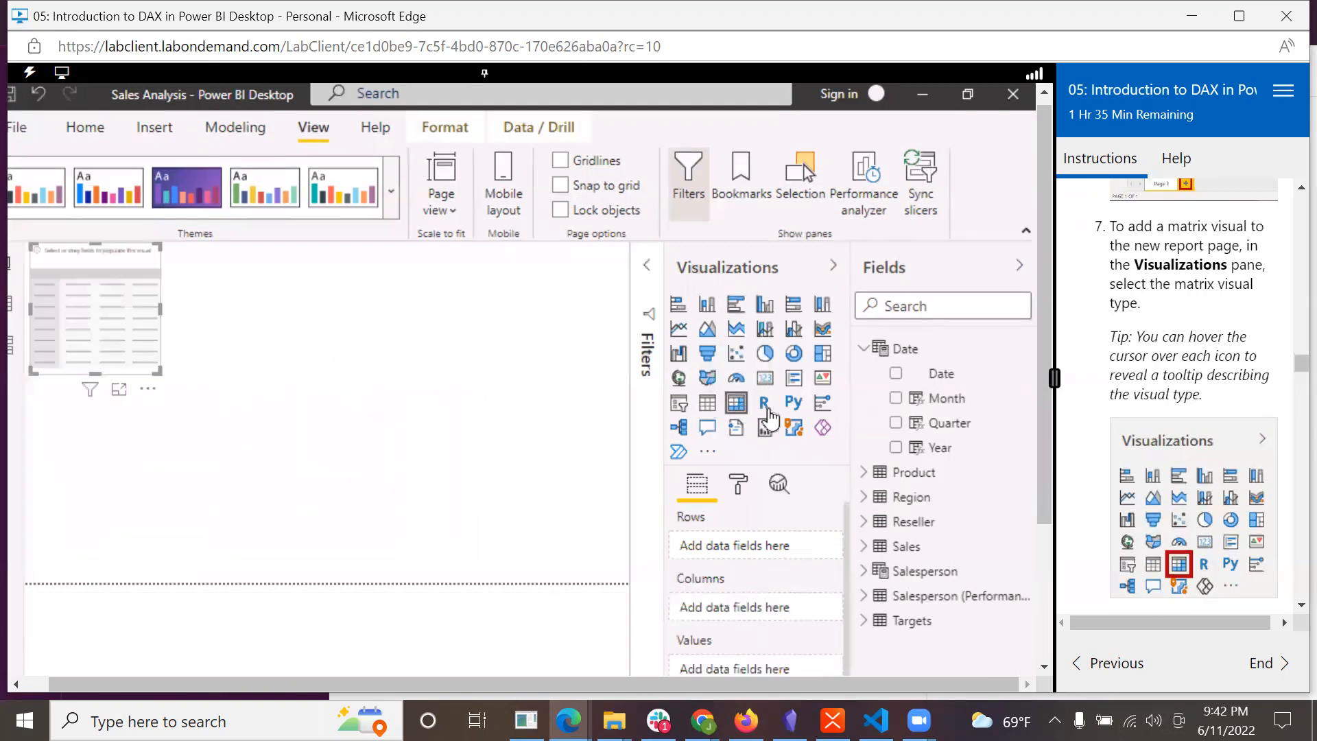
{"action": "scroll", "coordinate": [1215, 559], "scroll_direction": "down", "scroll_amount": 3}
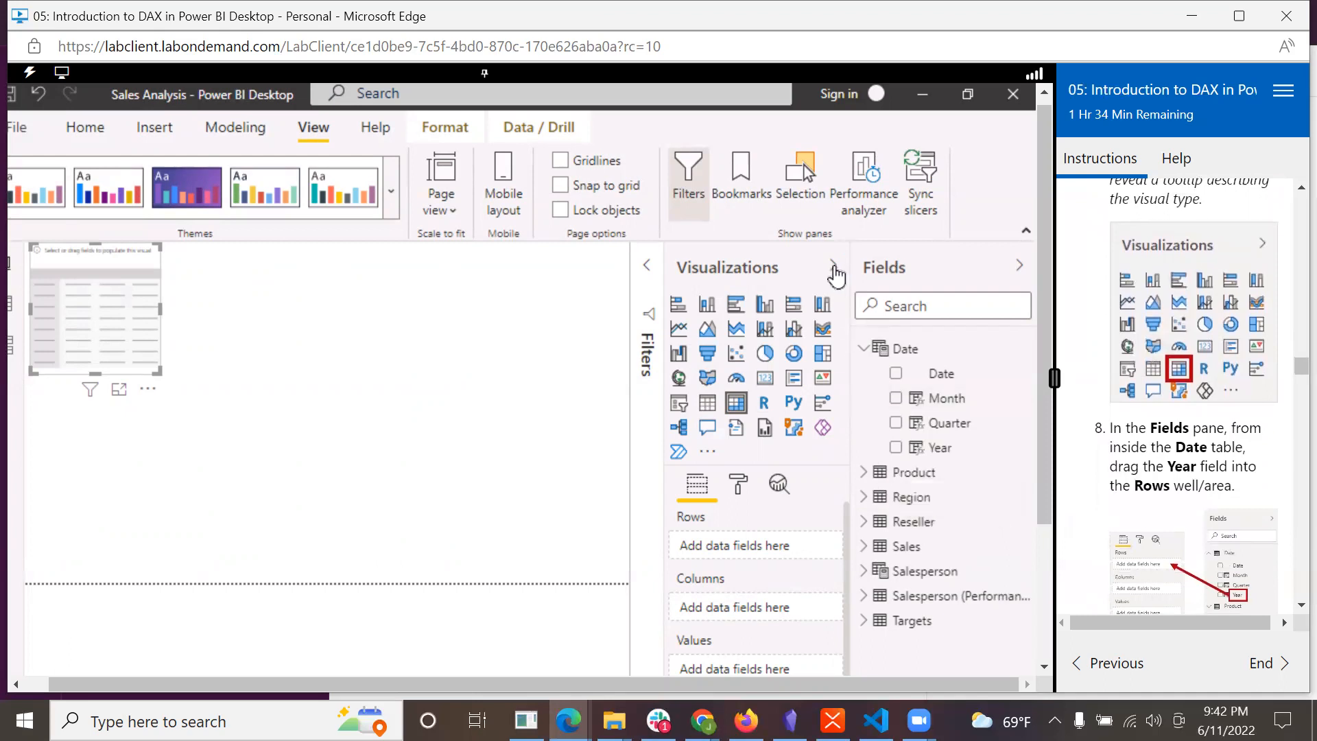
- Collapse the Visualizations pane and set the new page's view to Actual size
{"action": "left_click", "coordinate": [834, 266]}
{"action": "scroll", "coordinate": [1201, 461], "scroll_direction": "down", "scroll_amount": 3}
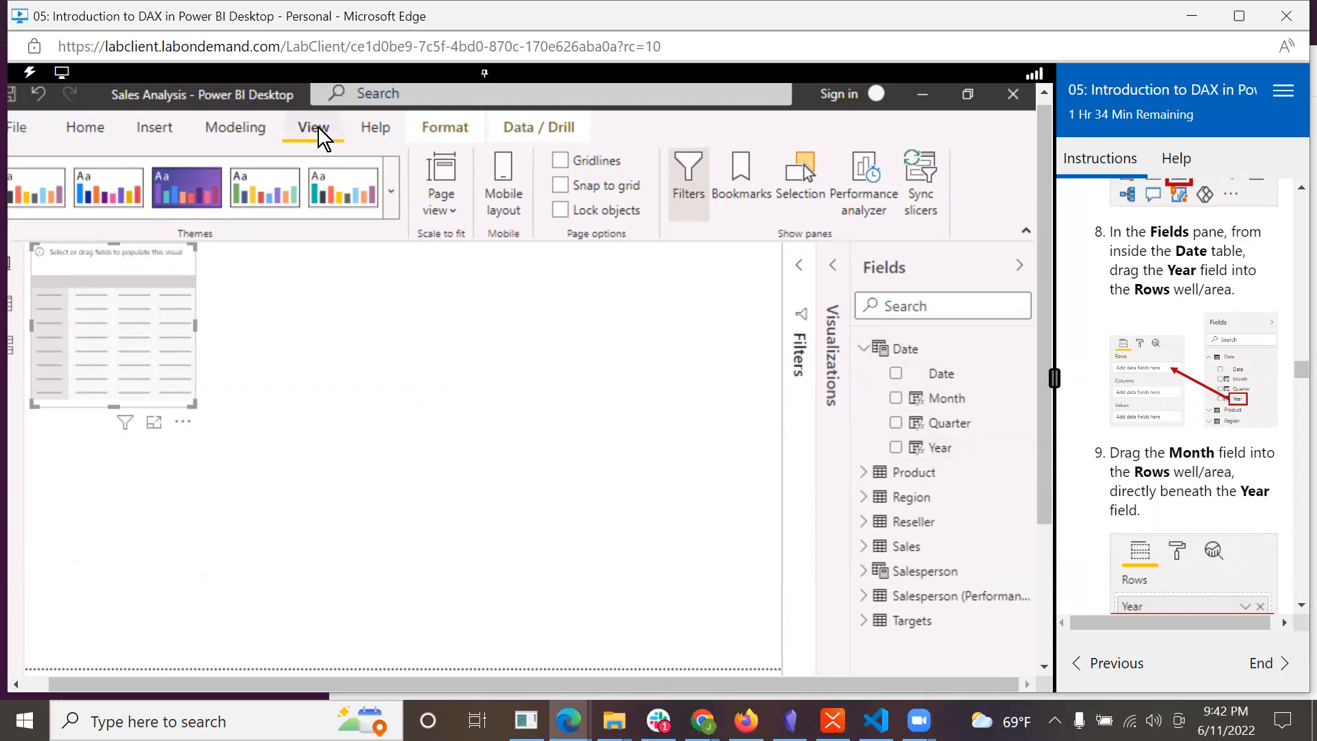
{"action": "left_click", "coordinate": [446, 208]}
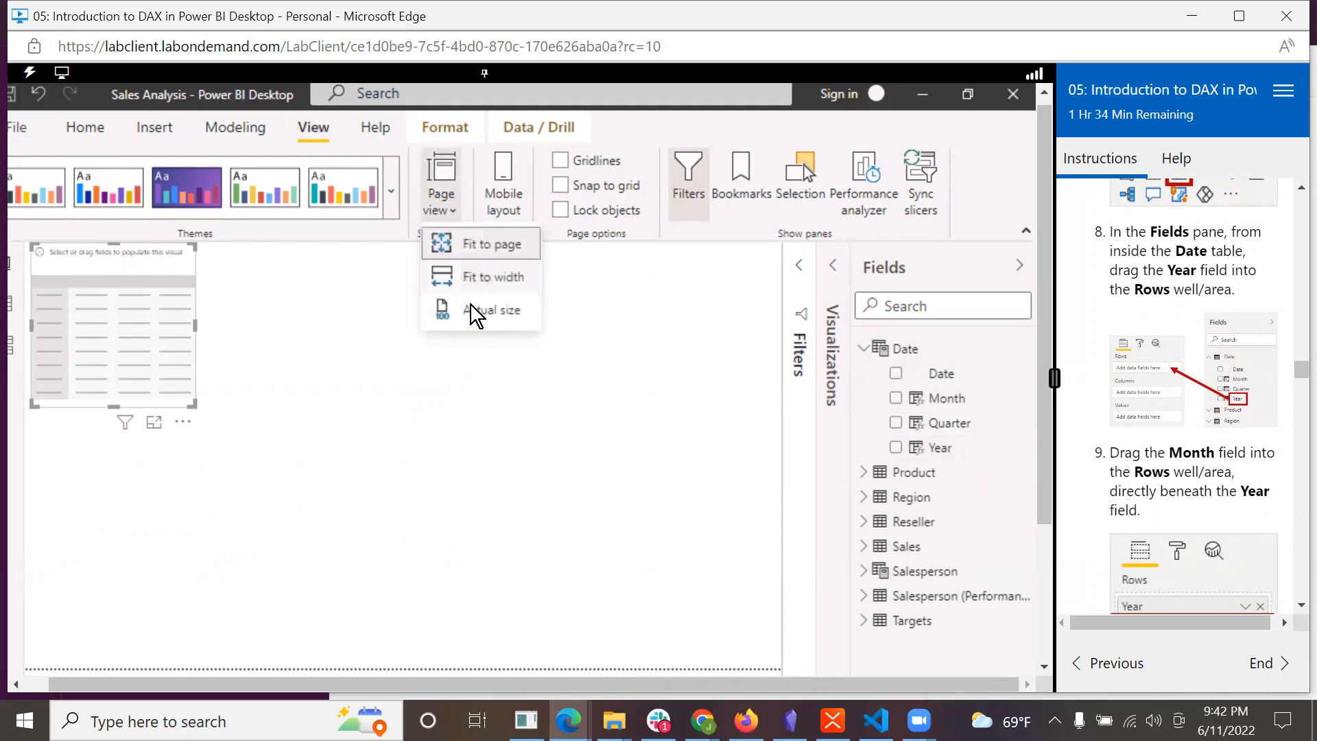
{"action": "left_click", "coordinate": [472, 310]}
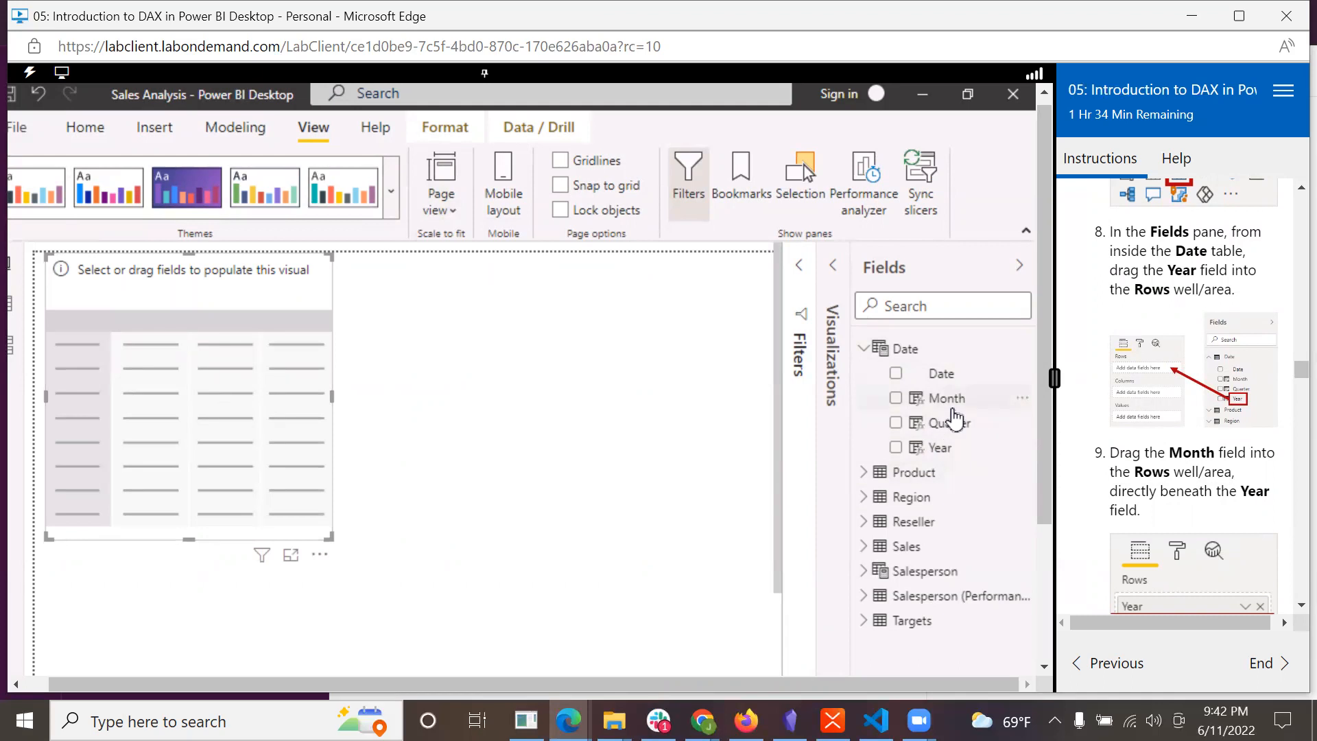
{"action": "left_click_drag", "start_coordinate": [946, 398], "coordinate": [231, 329]}
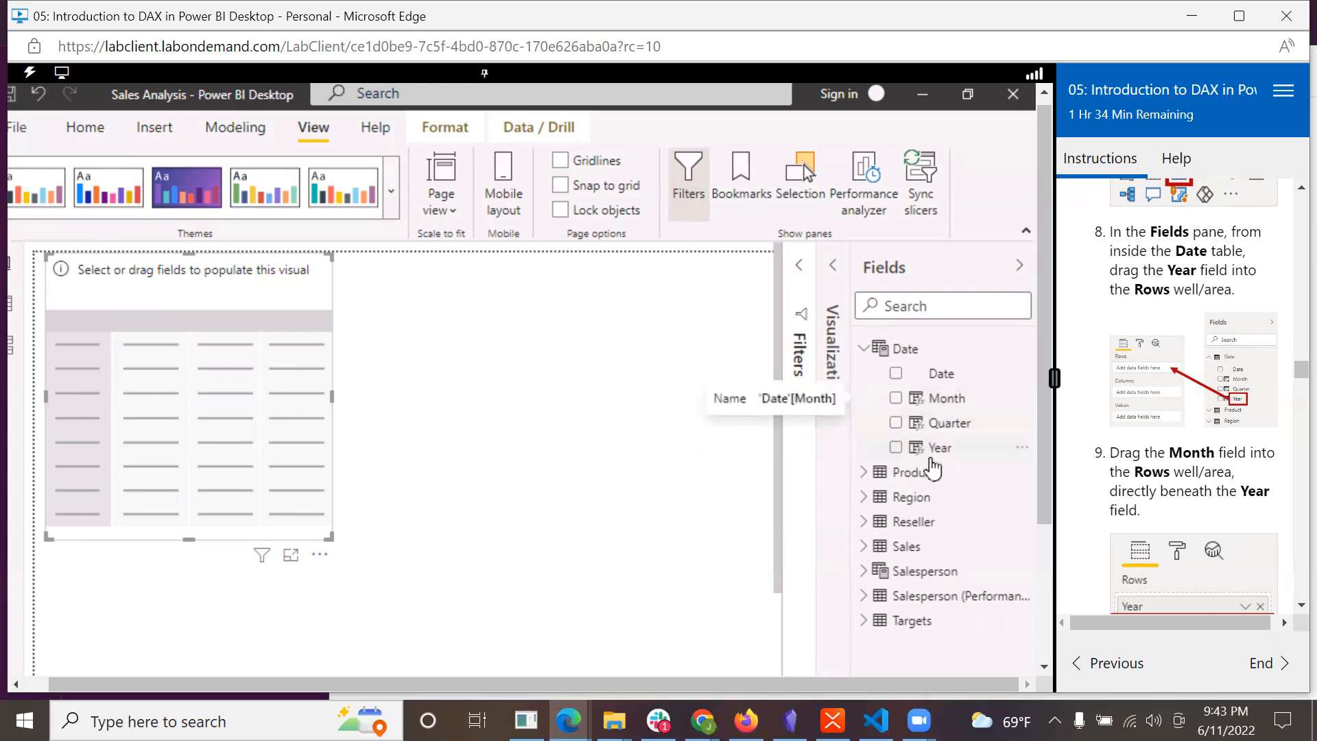
{"action": "left_click", "coordinate": [896, 449]}
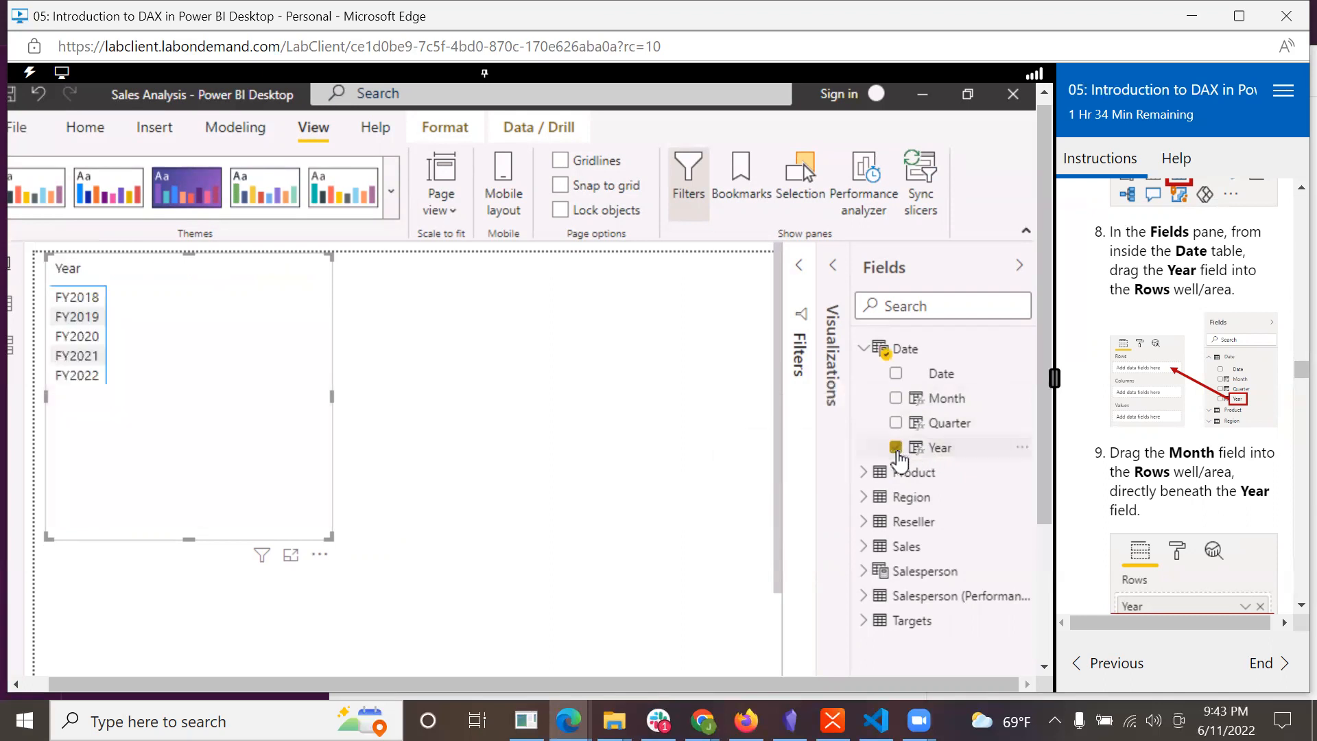
{"action": "left_click", "coordinate": [897, 449]}
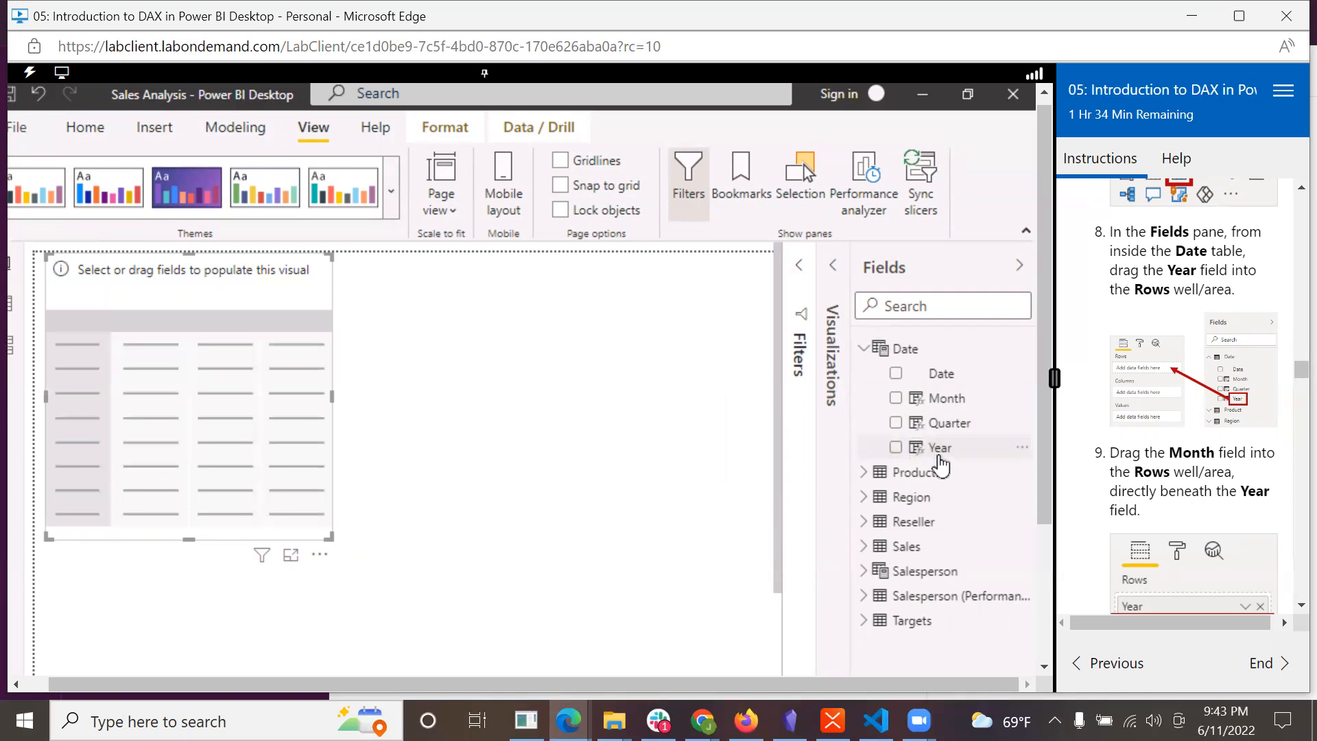
- Add the Date table's Year field to the rows of the matrix on the canvas
{"action": "left_click_drag", "start_coordinate": [940, 456], "coordinate": [80, 370]}
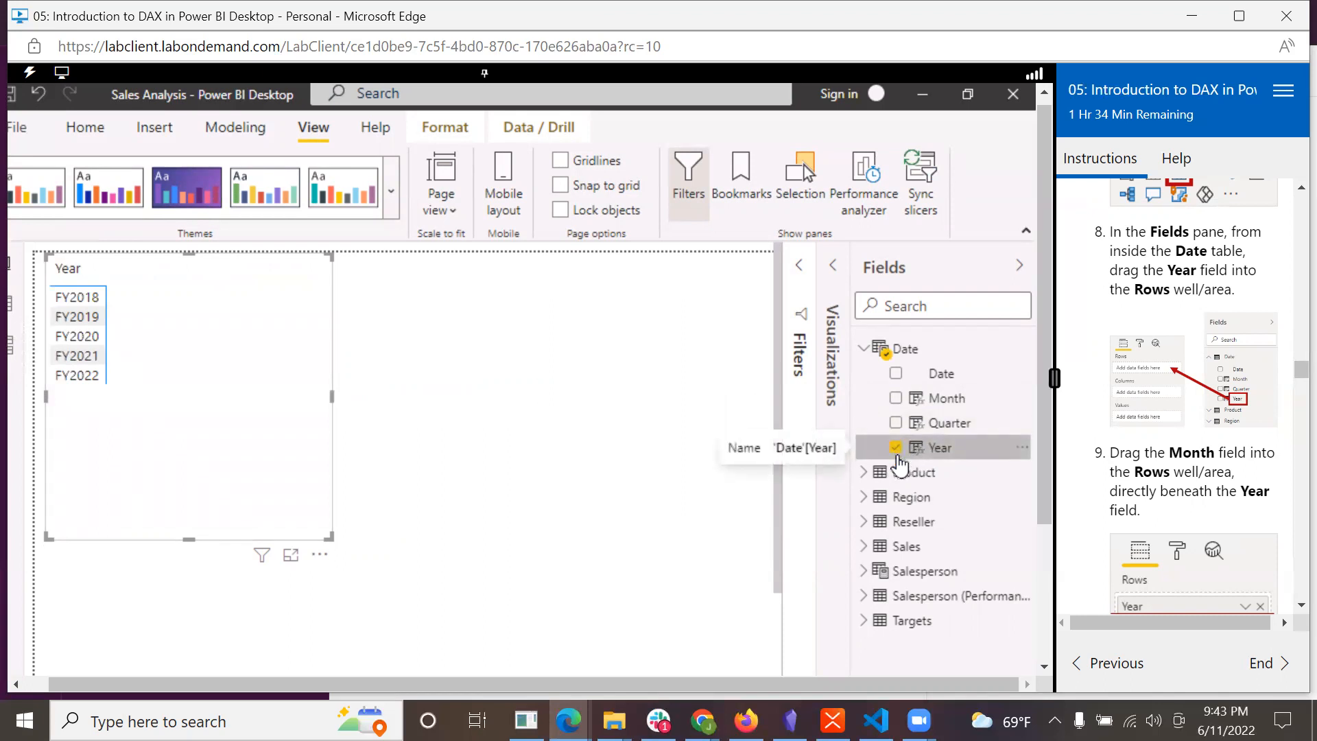
{"action": "left_click", "coordinate": [934, 406]}
{"action": "left_click", "coordinate": [894, 399]}
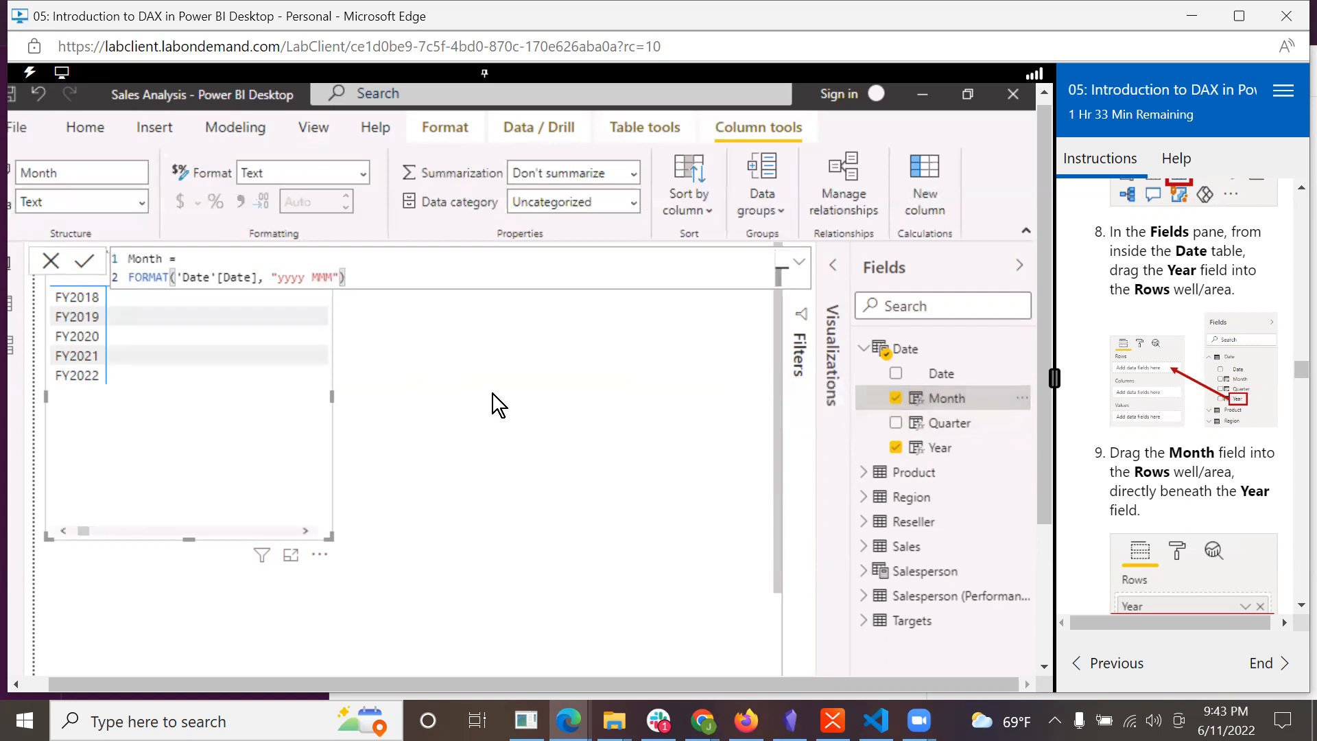
{"action": "left_click", "coordinate": [895, 399]}
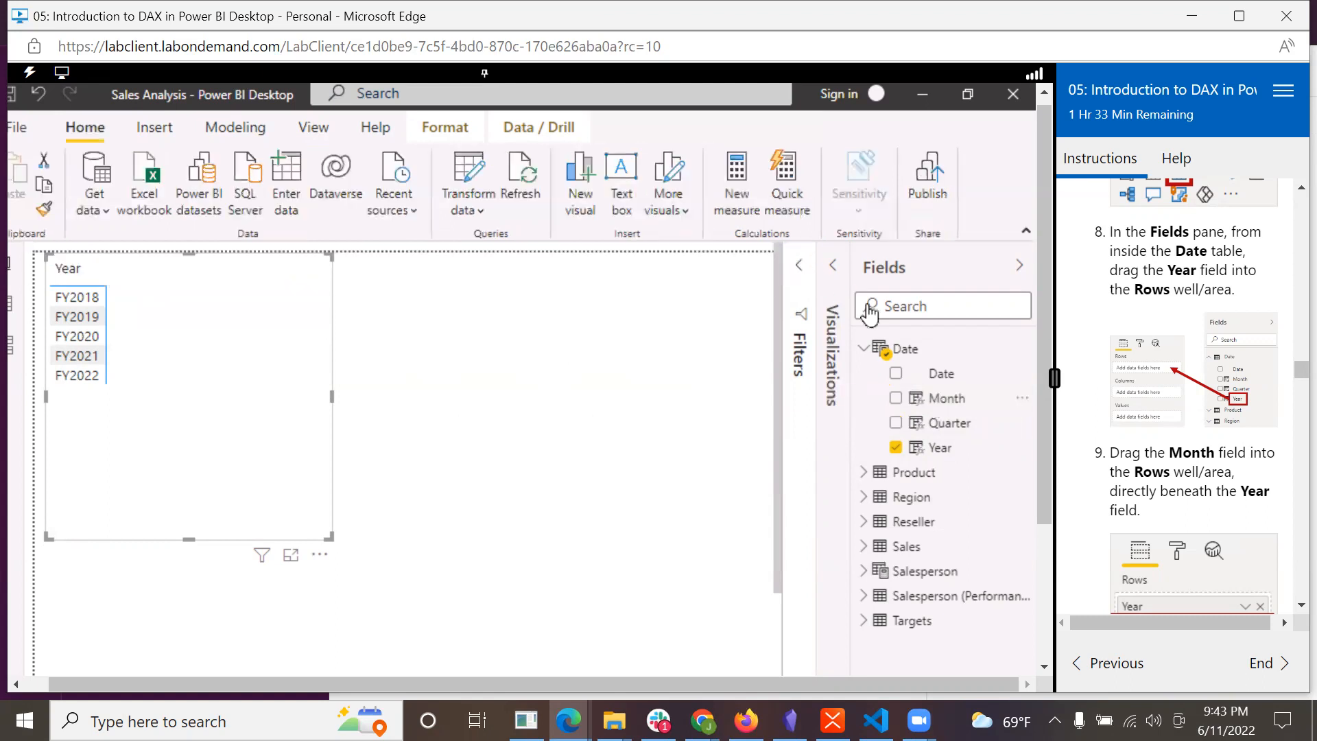
- Add the Date table's Month field to the matrix rows beneath Year and review lab steps 7 to 9
{"action": "left_click_drag", "start_coordinate": [943, 399], "coordinate": [118, 411]}
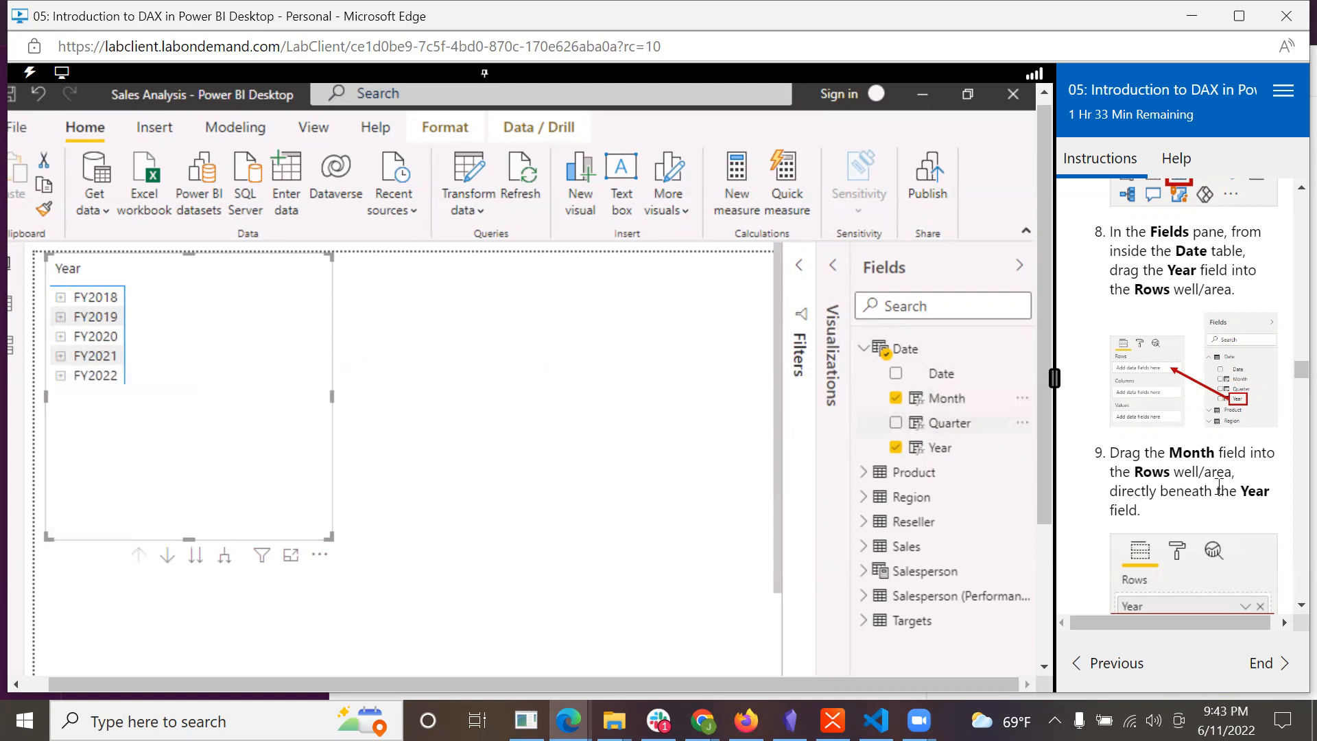
{"action": "scroll", "coordinate": [1219, 486], "scroll_direction": "down", "scroll_amount": 1}
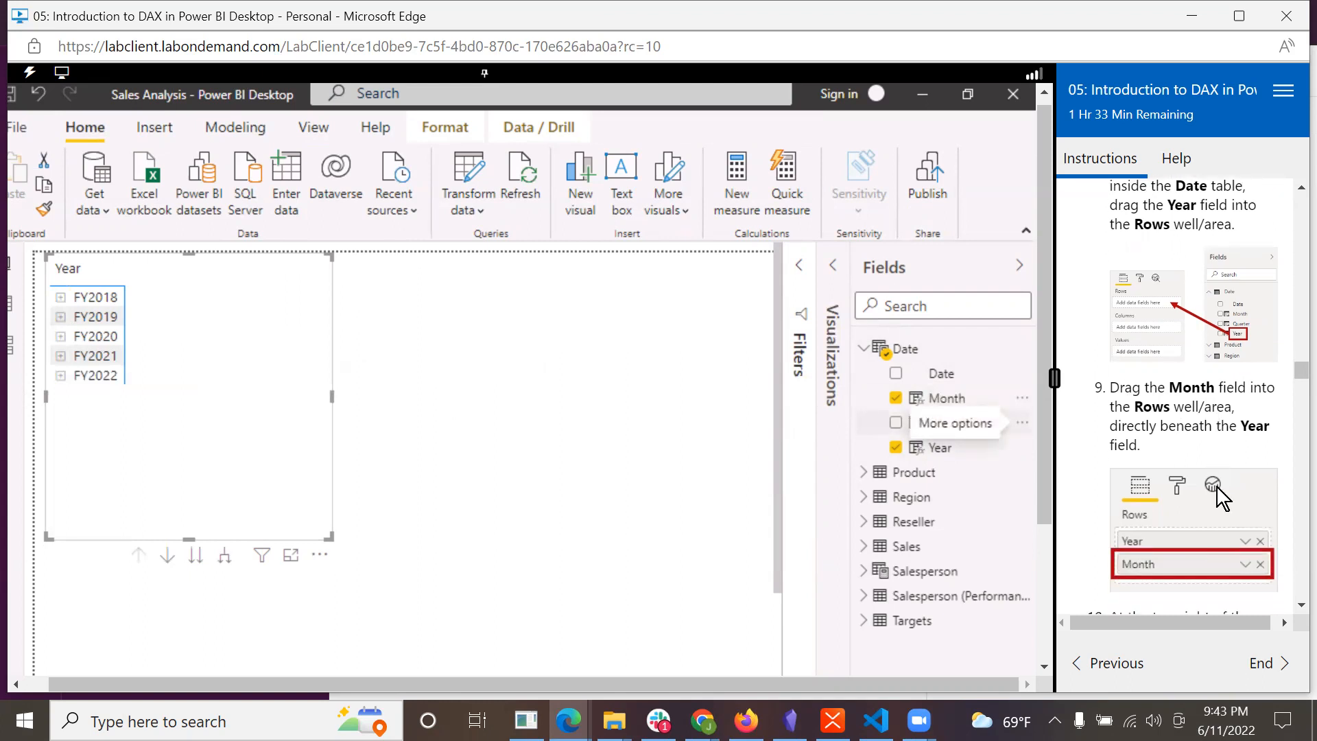
{"action": "scroll", "coordinate": [1216, 484], "scroll_direction": "up", "scroll_amount": 2}
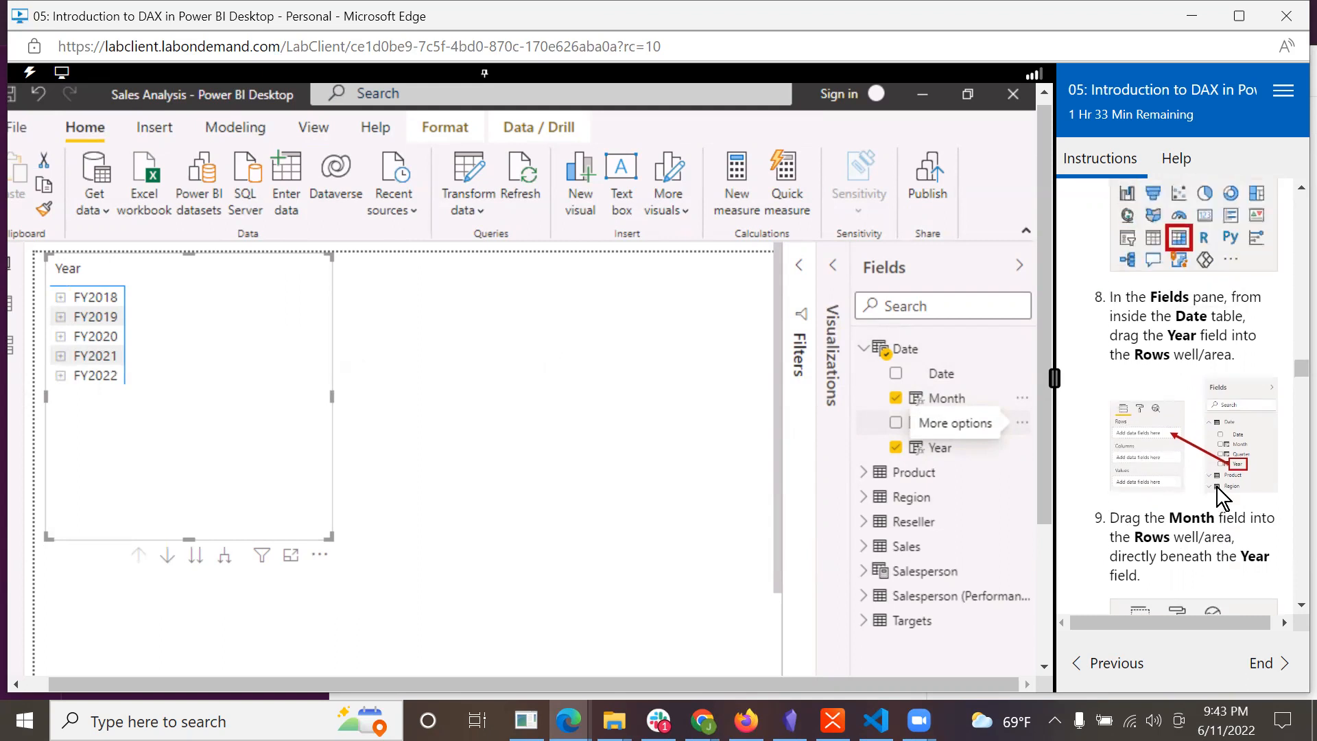
{"action": "scroll", "coordinate": [1216, 487], "scroll_direction": "up", "scroll_amount": 6}
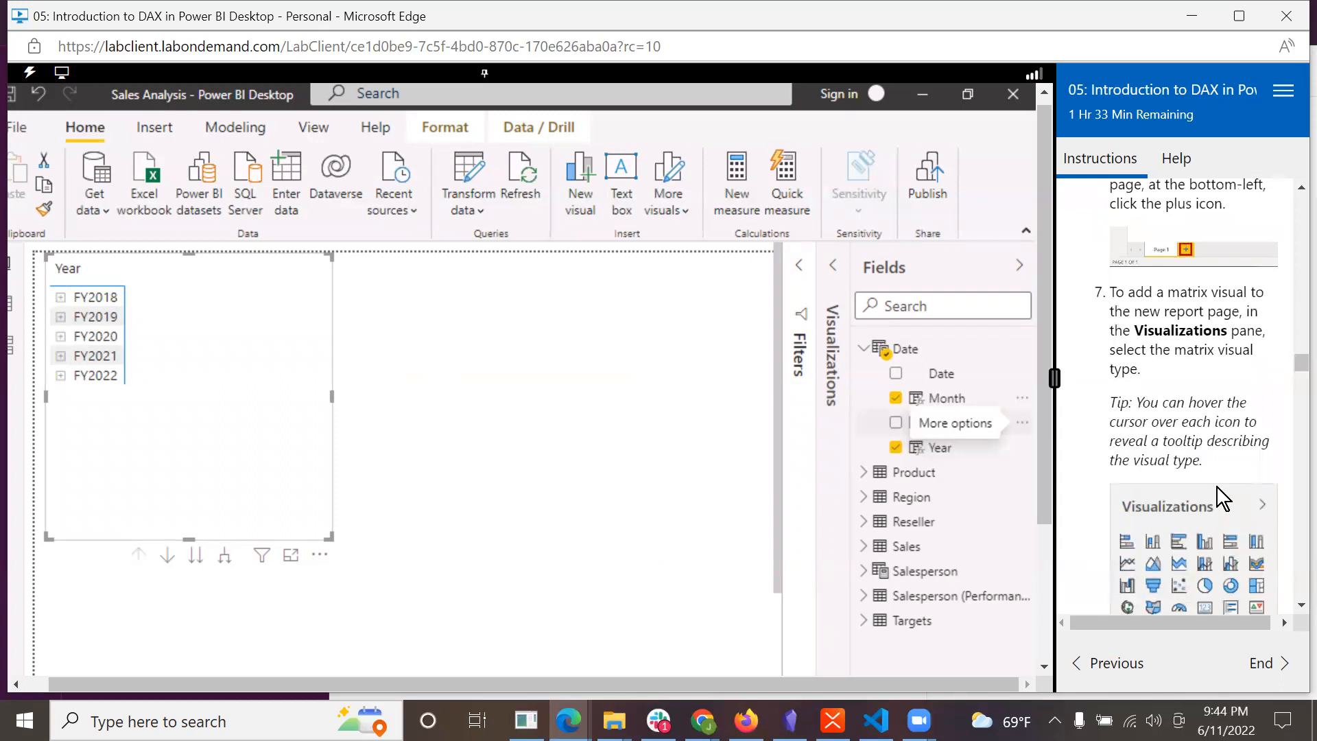
{"action": "scroll", "coordinate": [1217, 487], "scroll_direction": "down", "scroll_amount": 3}
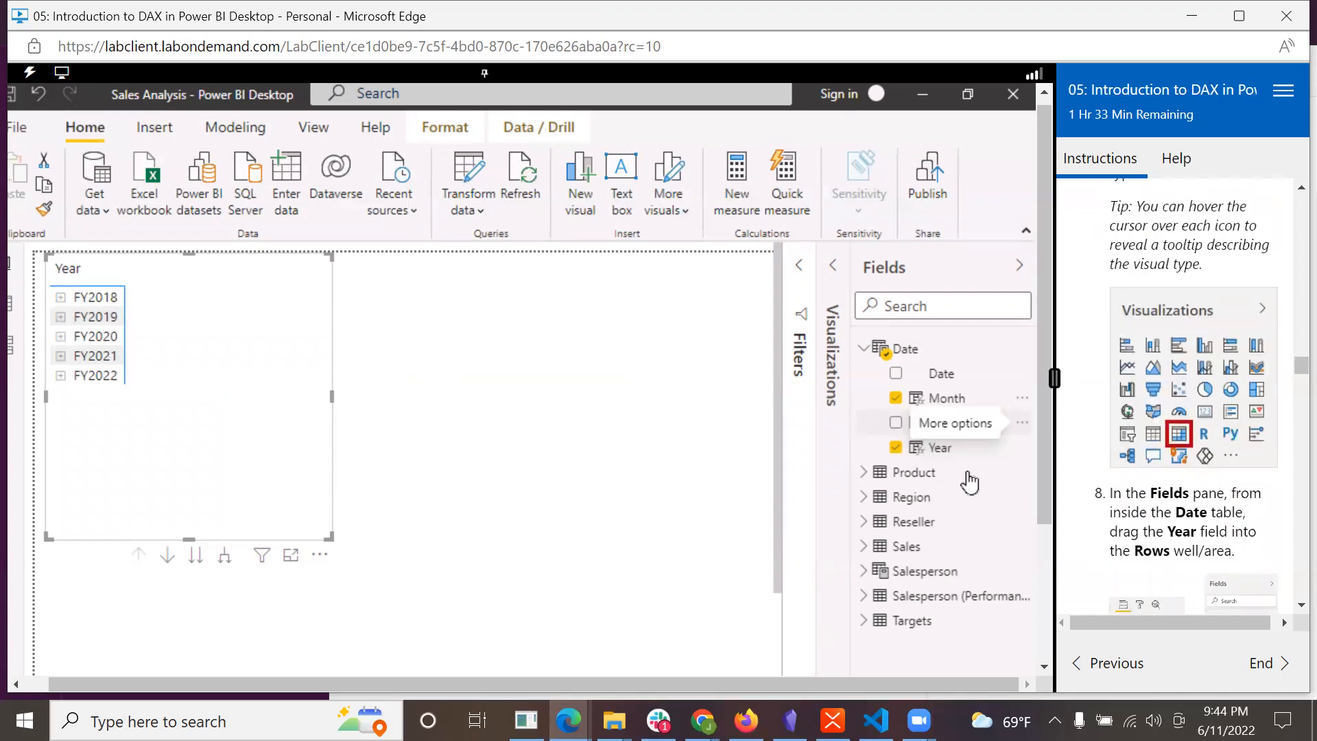
{"action": "scroll", "coordinate": [1219, 501], "scroll_direction": "down", "scroll_amount": 1}
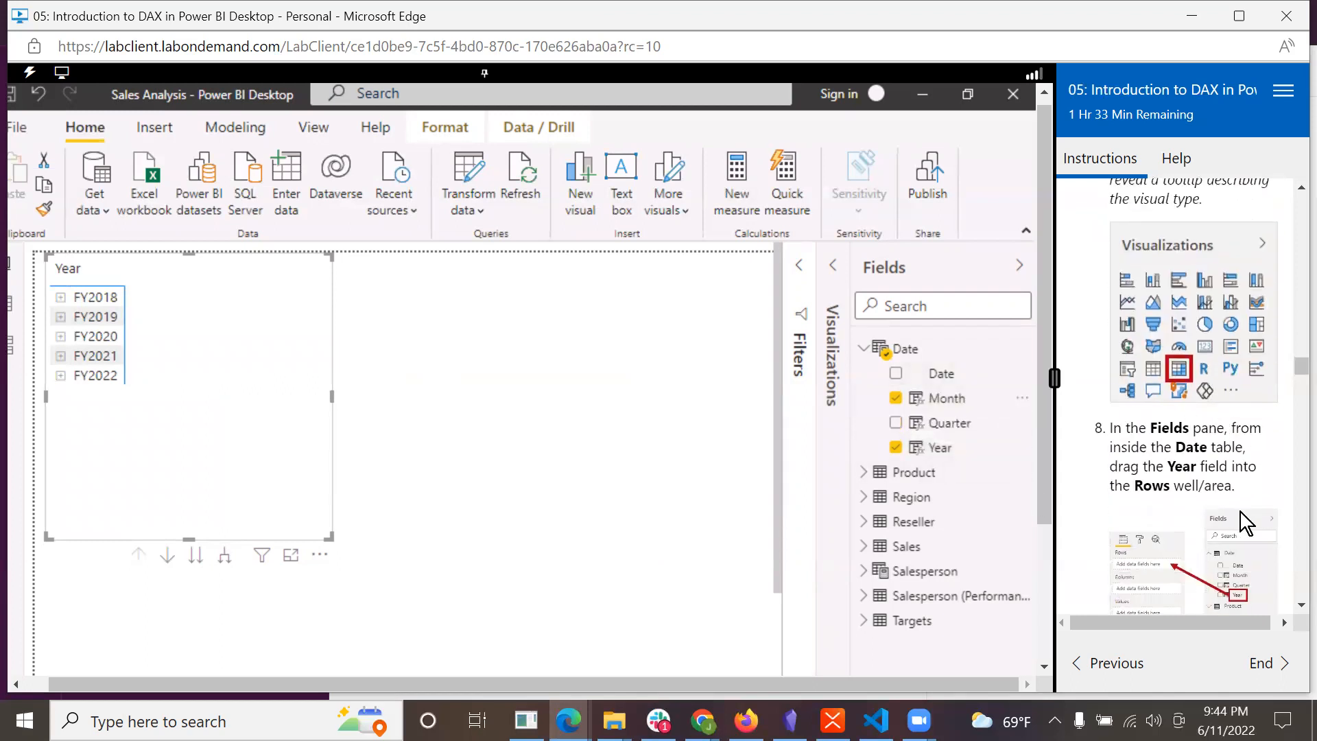
- Expand FY2018 in the matrix to view its months and read lab step 10
{"action": "left_click", "coordinate": [65, 302]}
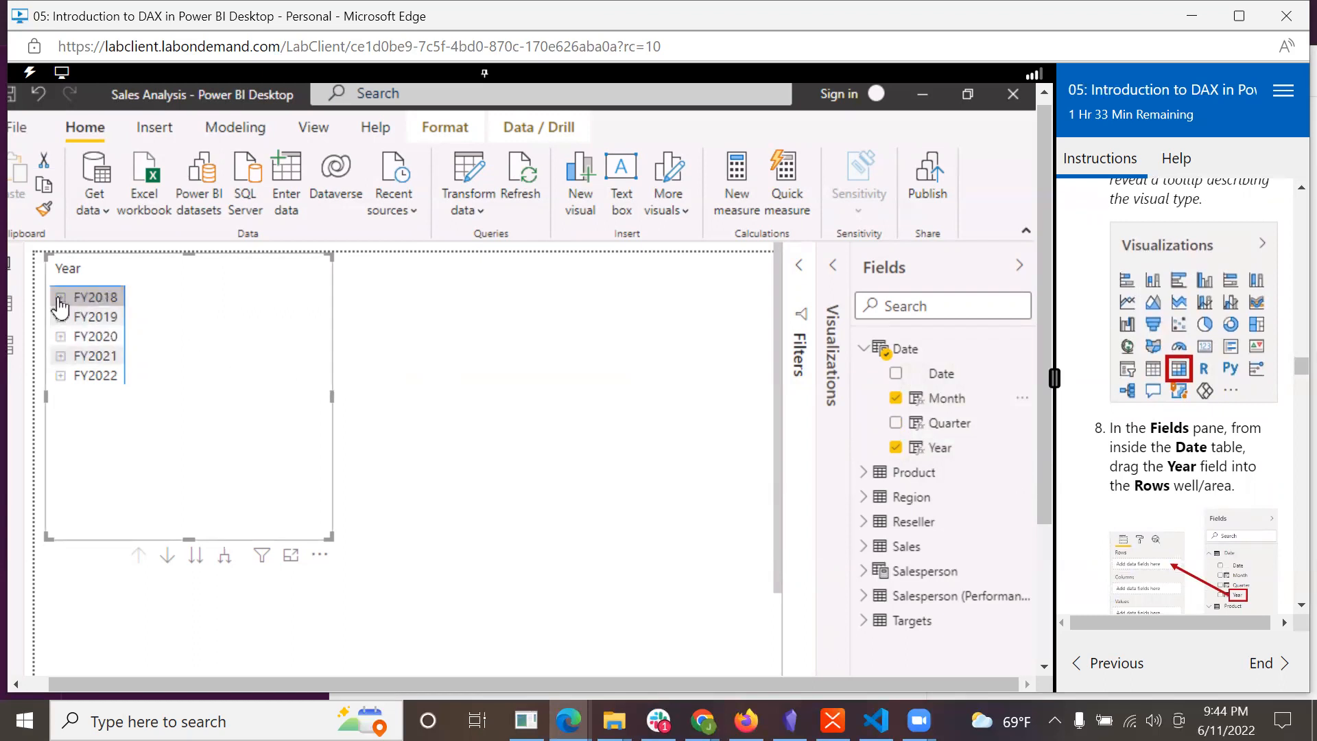
{"action": "left_click", "coordinate": [61, 299]}
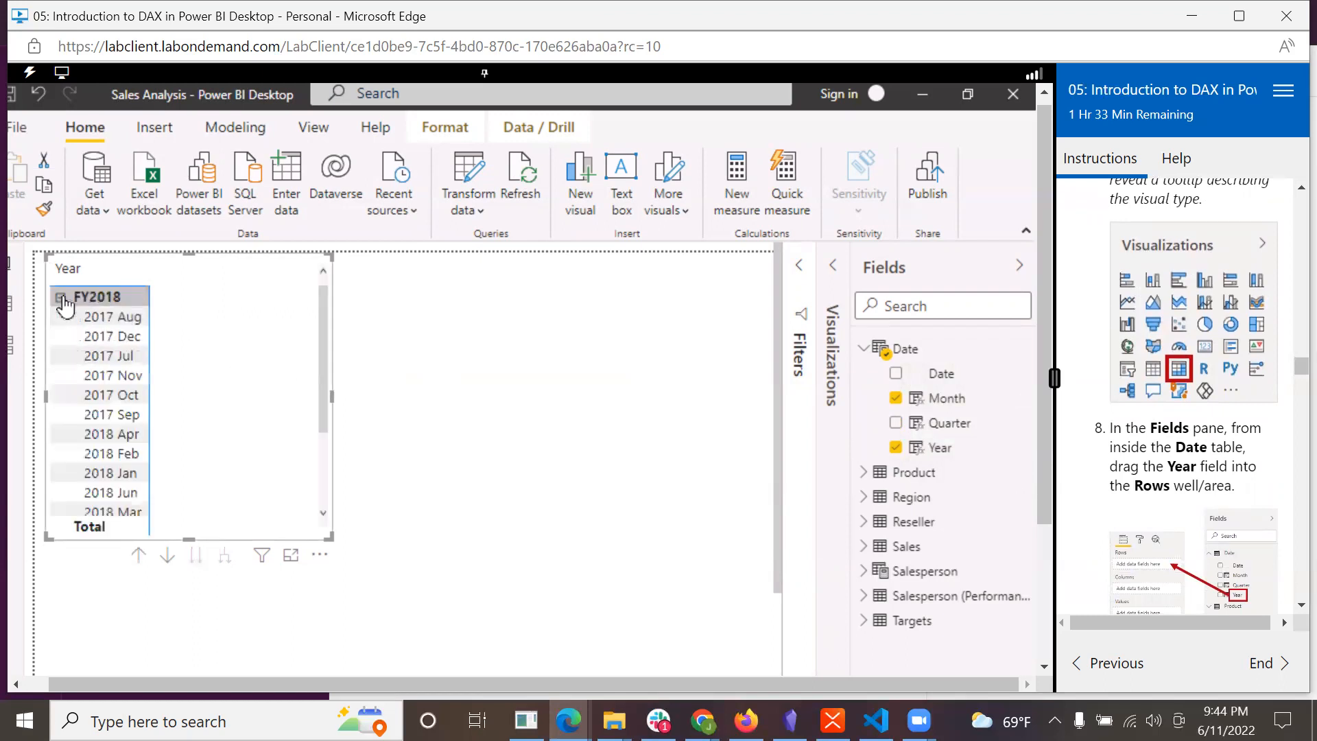
{"action": "scroll", "coordinate": [1267, 472], "scroll_direction": "down", "scroll_amount": 4}
{"action": "scroll", "coordinate": [1268, 472], "scroll_direction": "down", "scroll_amount": 3}
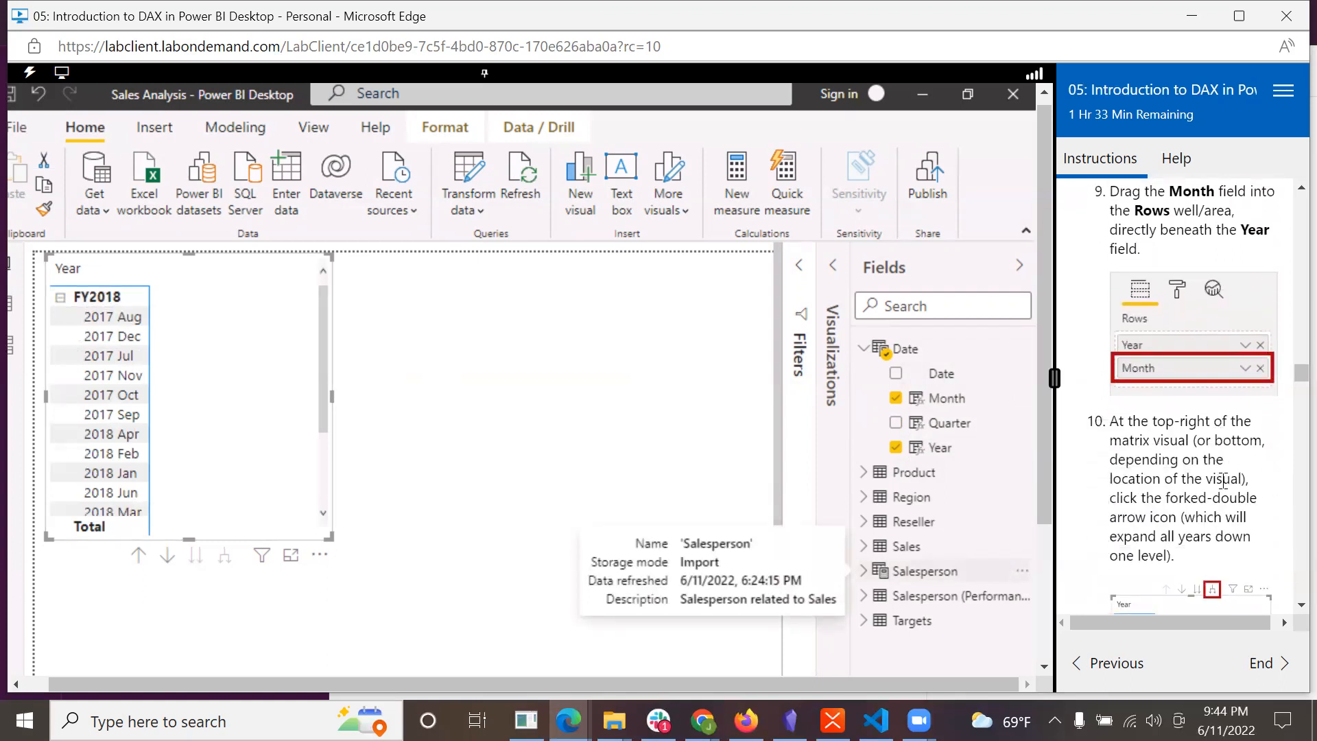
{"action": "scroll", "coordinate": [1243, 489], "scroll_direction": "down", "scroll_amount": 1}
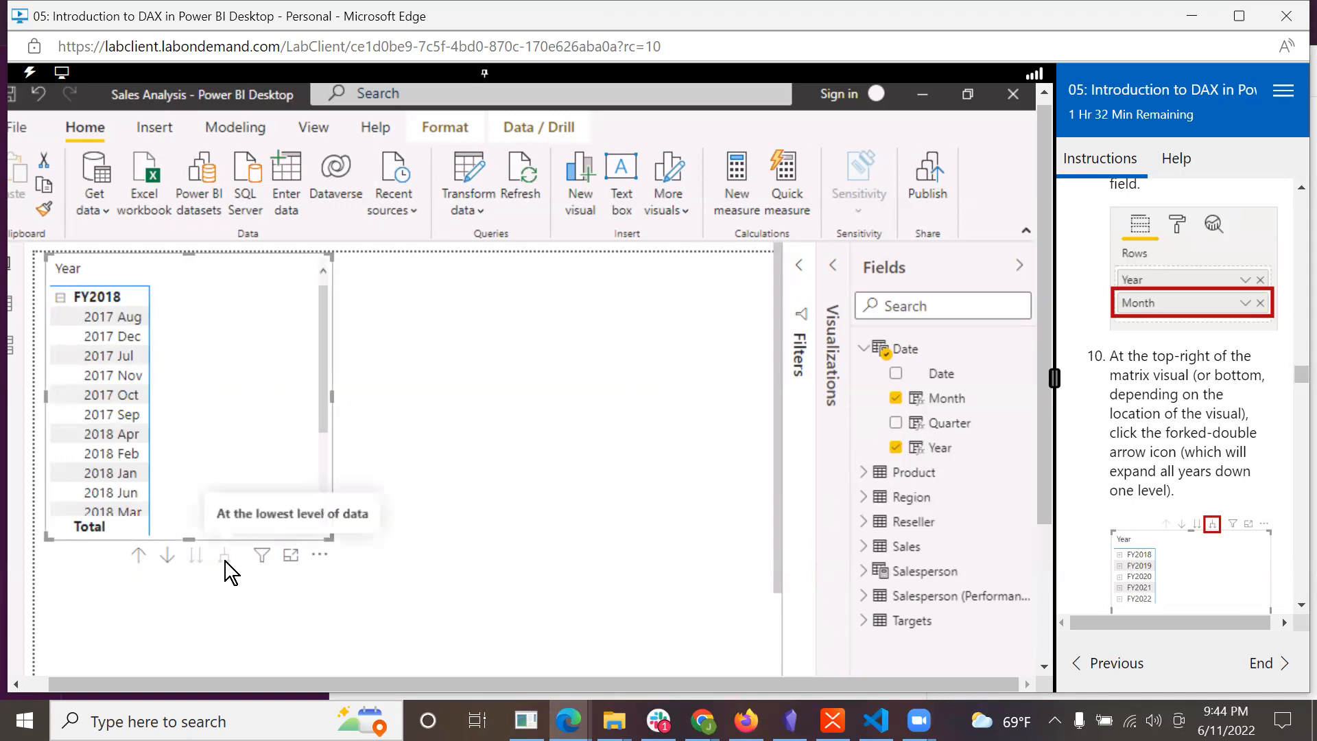
- Collapse FY2018, expand all years in the matrix down one level, and read lab step 11 about the month order
{"action": "left_click", "coordinate": [501, 400]}
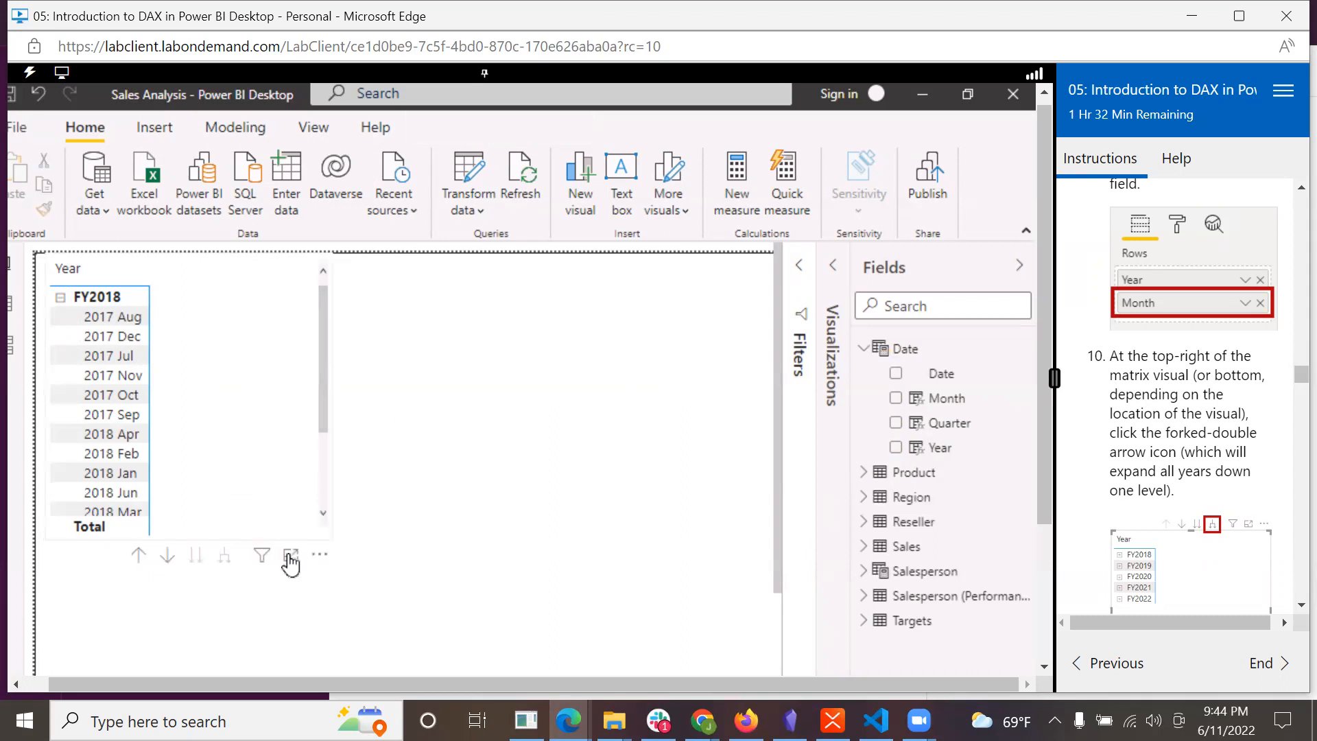
{"action": "left_click", "coordinate": [199, 277]}
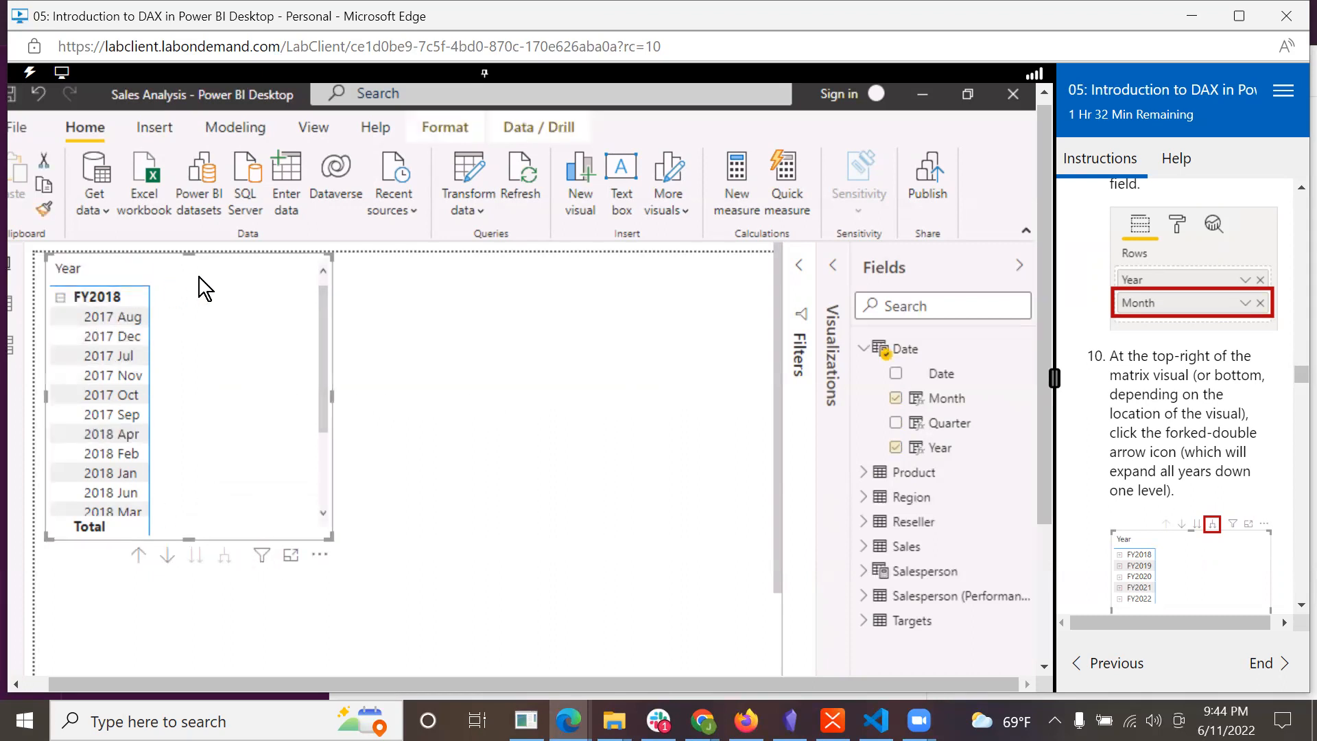
{"action": "left_click", "coordinate": [61, 299]}
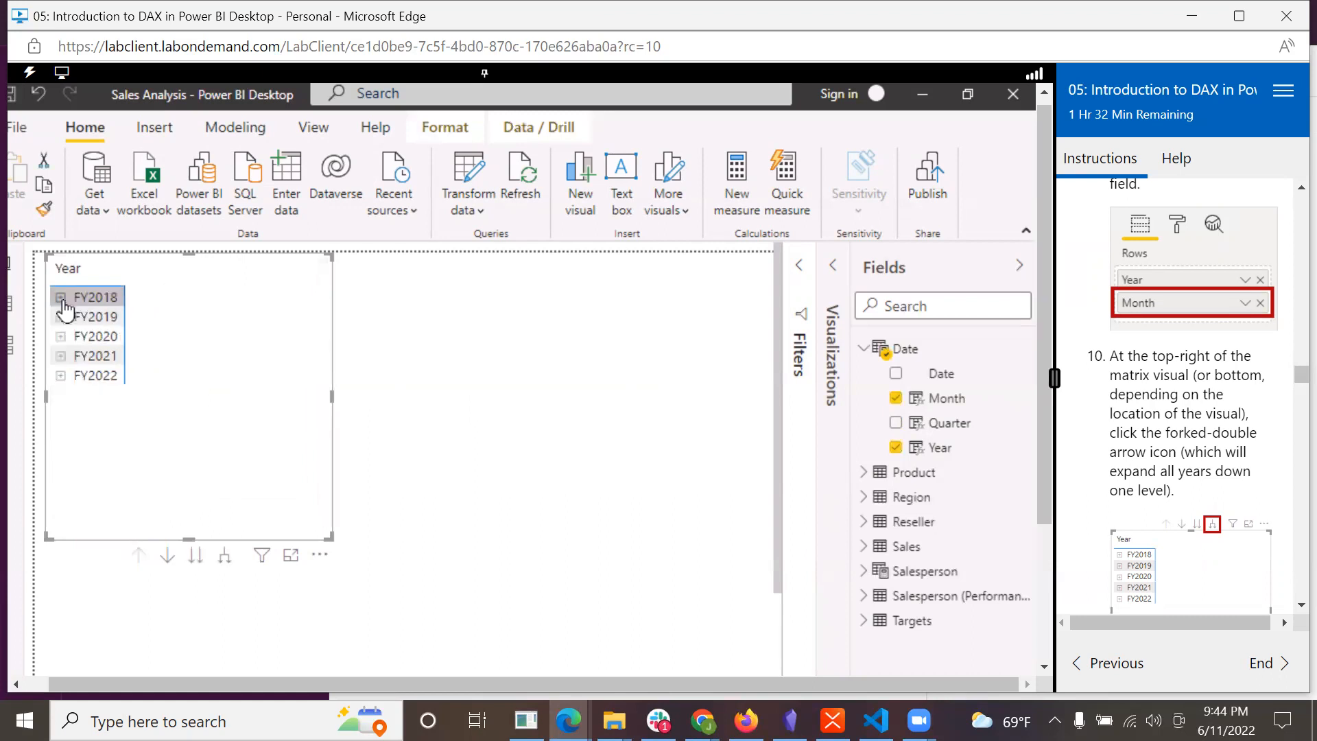
{"action": "left_click", "coordinate": [224, 555]}
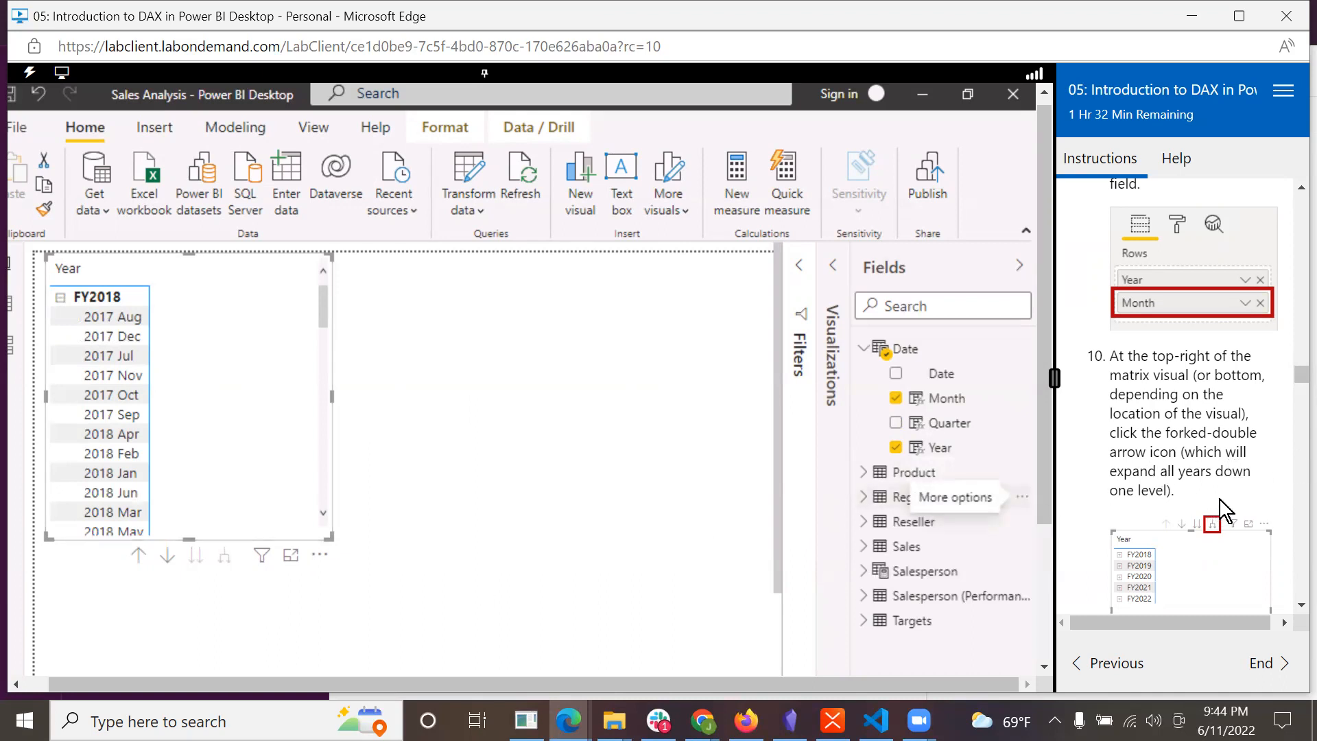
{"action": "scroll", "coordinate": [1220, 499], "scroll_direction": "down", "scroll_amount": 3}
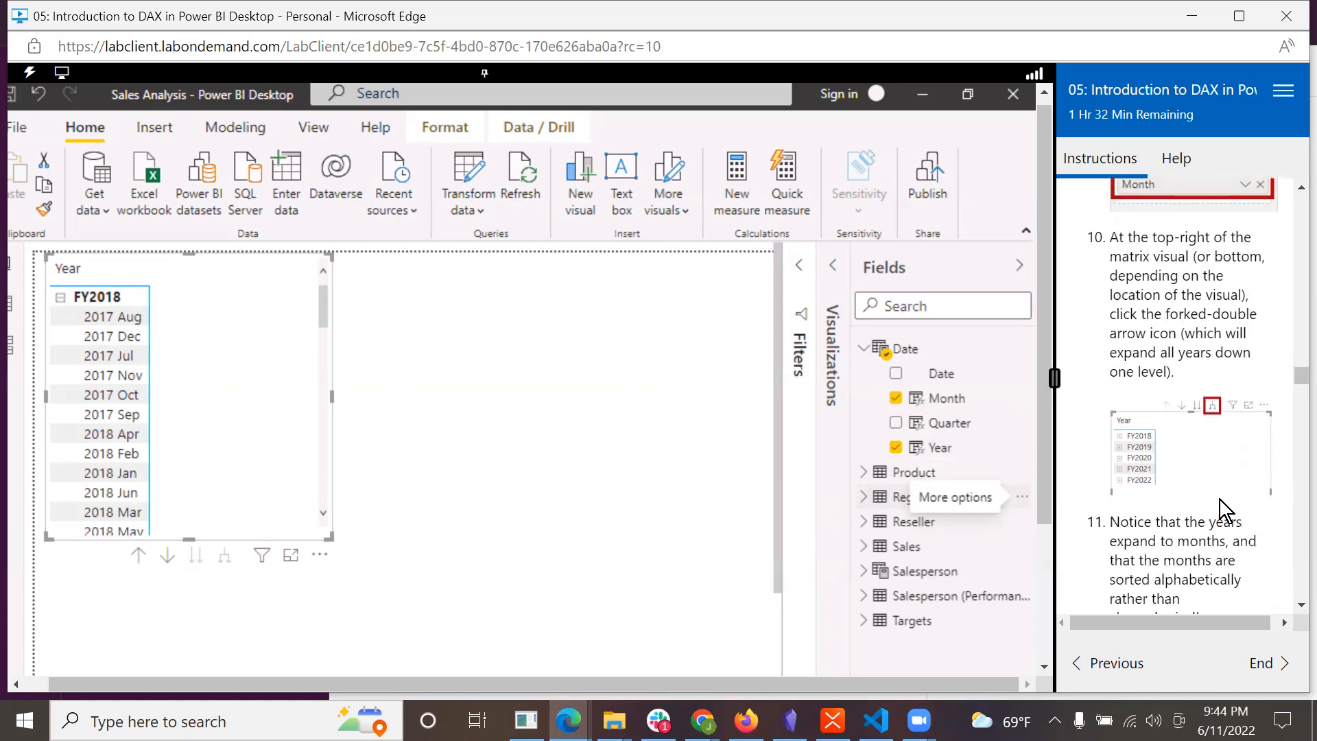
{"action": "scroll", "coordinate": [1221, 500], "scroll_direction": "down", "scroll_amount": 1}
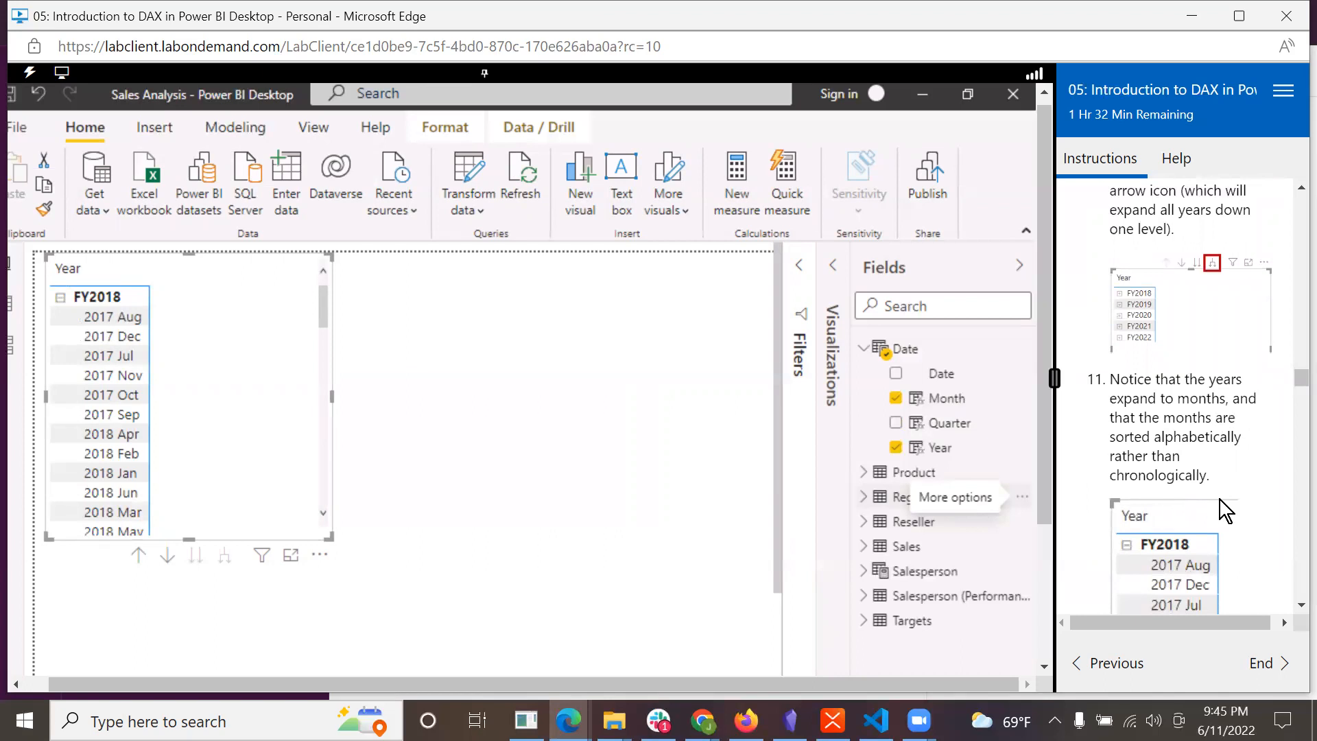
- Switch to Data view as lab step 12 instructs and read step 13 on adding the MonthKey column
{"action": "scroll", "coordinate": [1220, 500], "scroll_direction": "down", "scroll_amount": 6}
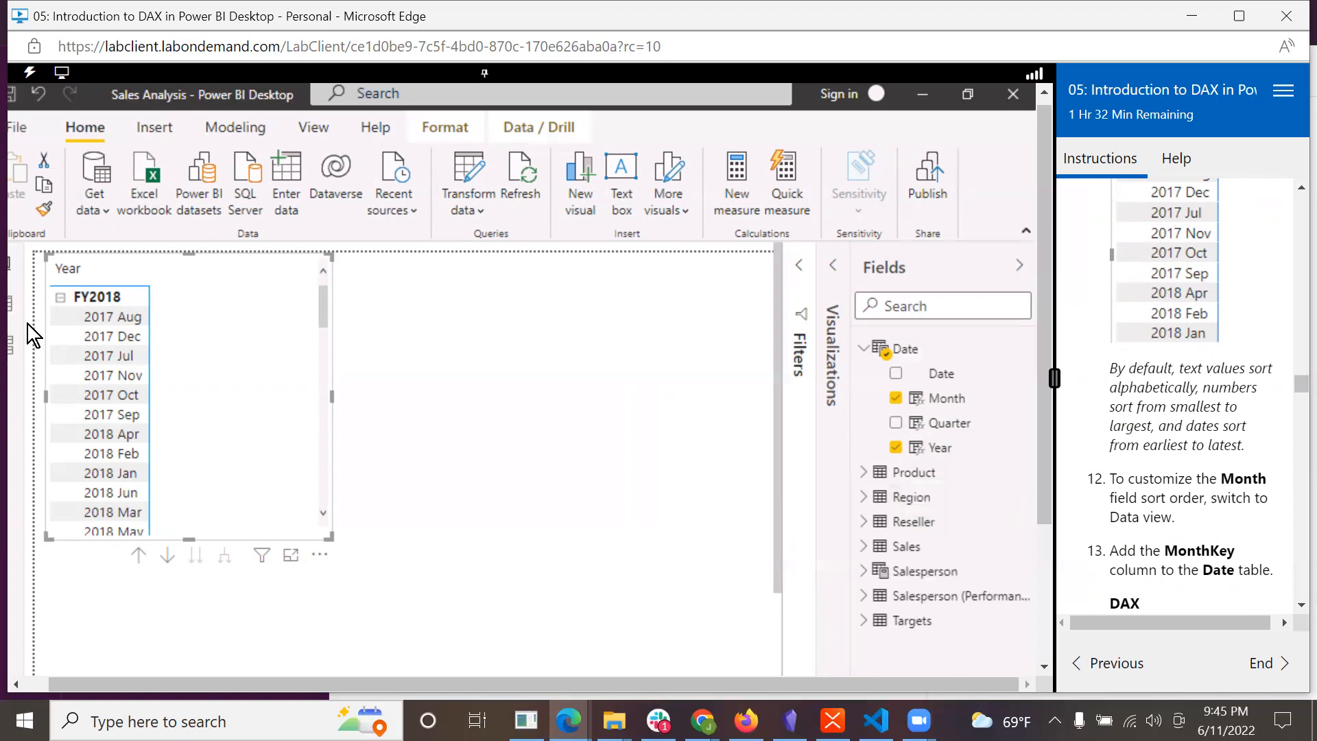
{"action": "left_click", "coordinate": [10, 305]}
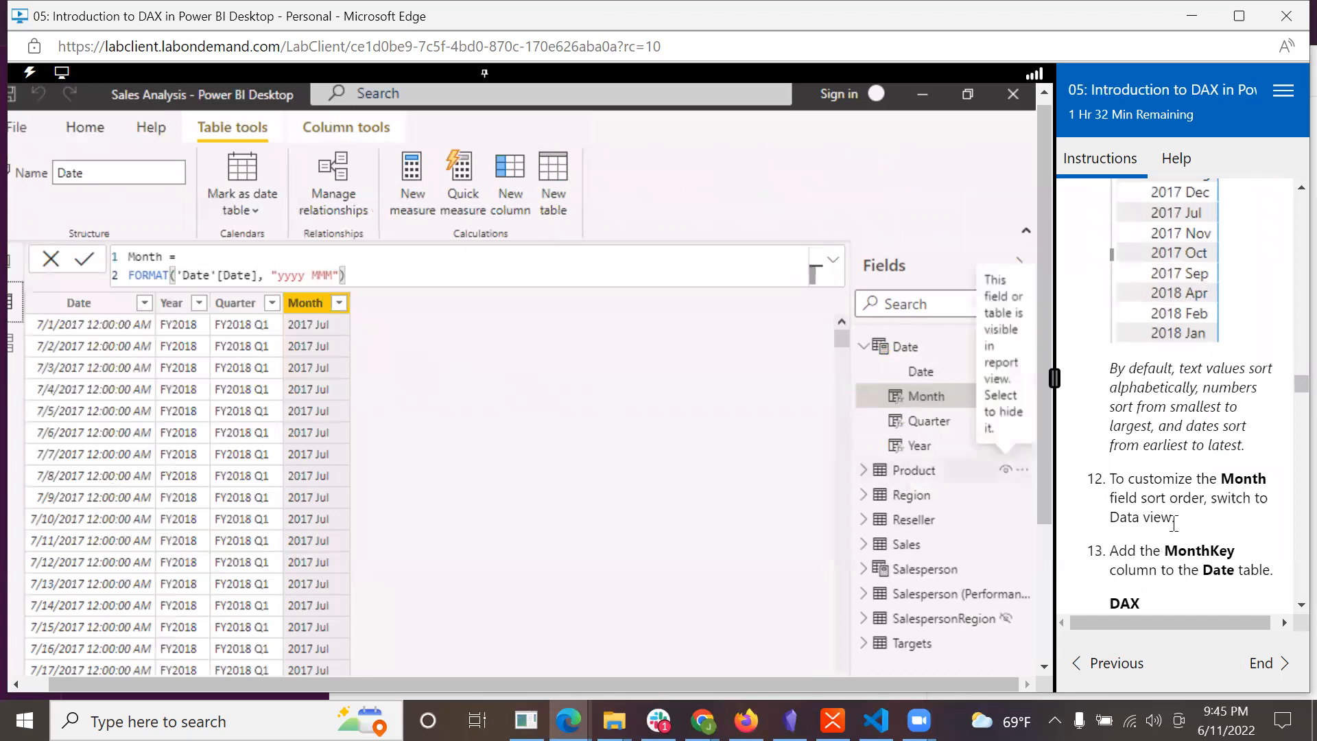
{"action": "scroll", "coordinate": [1174, 523], "scroll_direction": "down", "scroll_amount": 5}
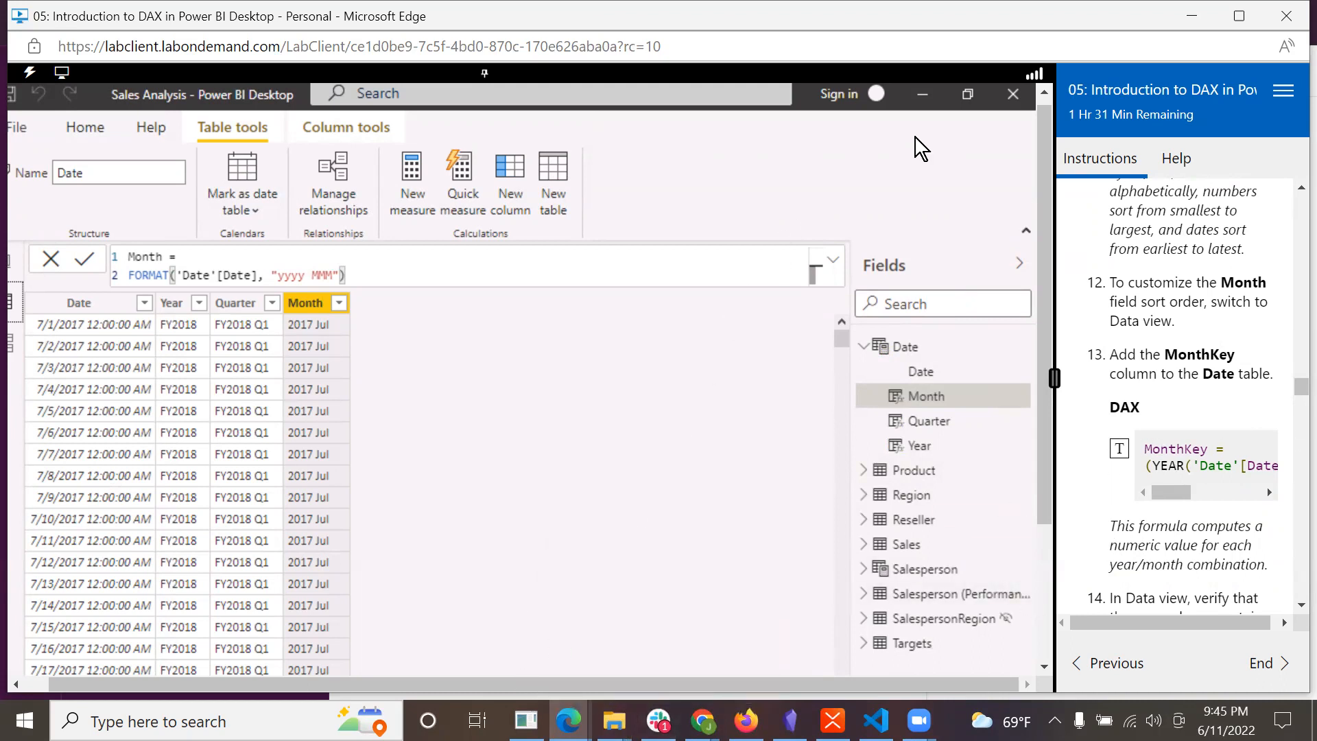
- Switch to Snippets.txt in Notepad and copy the Date table's MonthKey column definition
{"action": "left_click", "coordinate": [921, 94]}
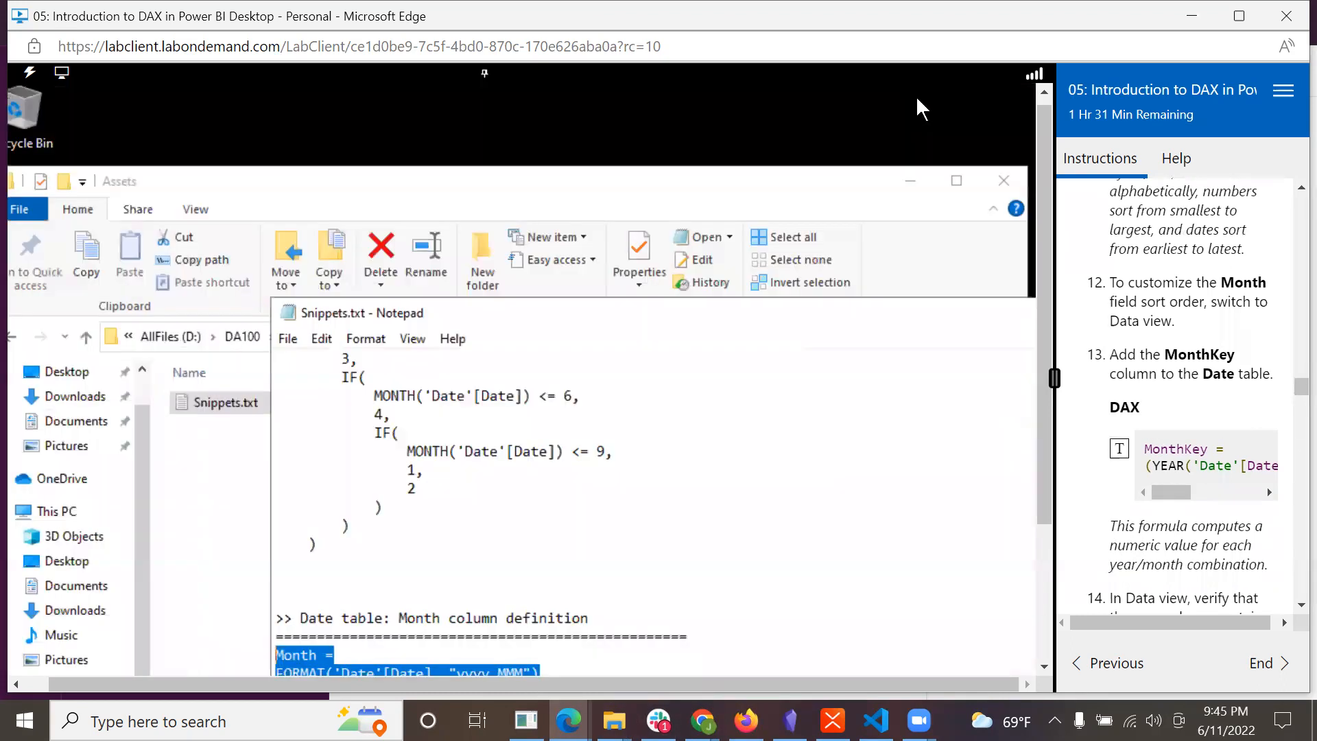
{"action": "scroll", "coordinate": [589, 429], "scroll_direction": "down", "scroll_amount": 6}
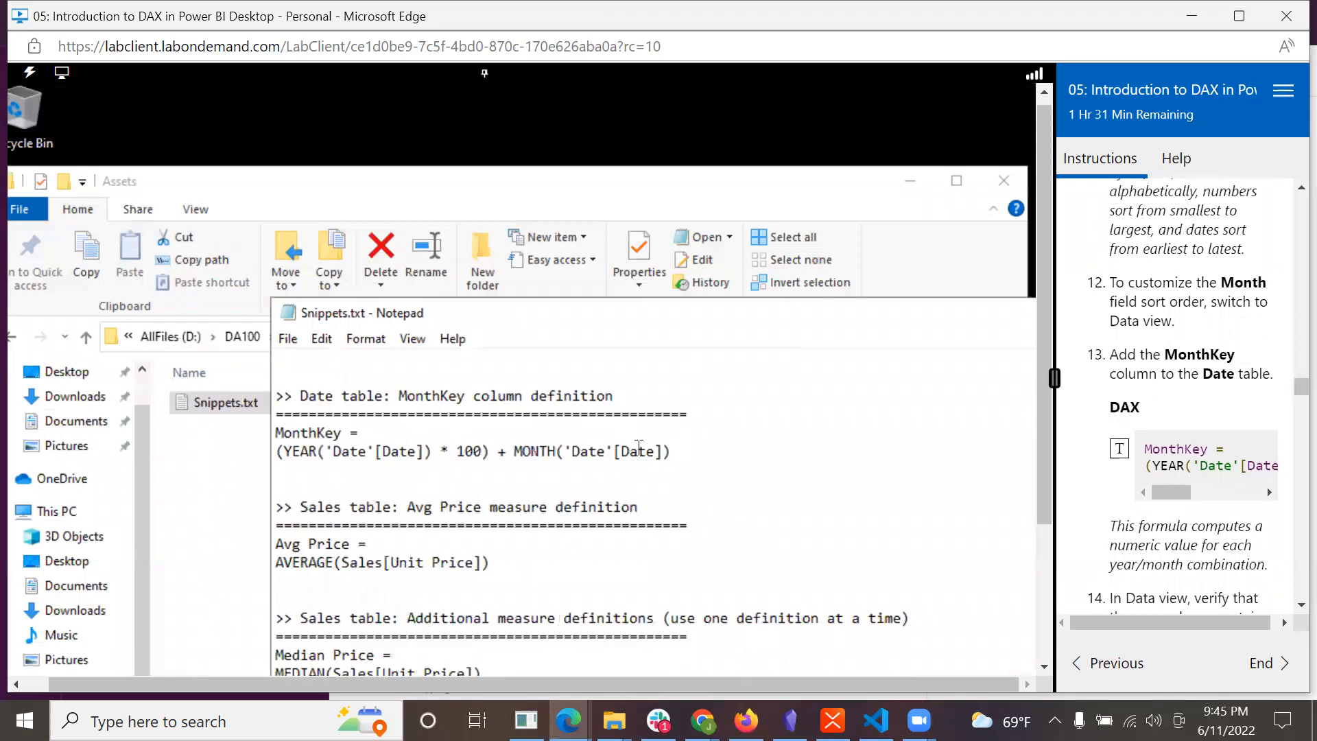
{"action": "scroll", "coordinate": [637, 447], "scroll_direction": "up", "scroll_amount": 1}
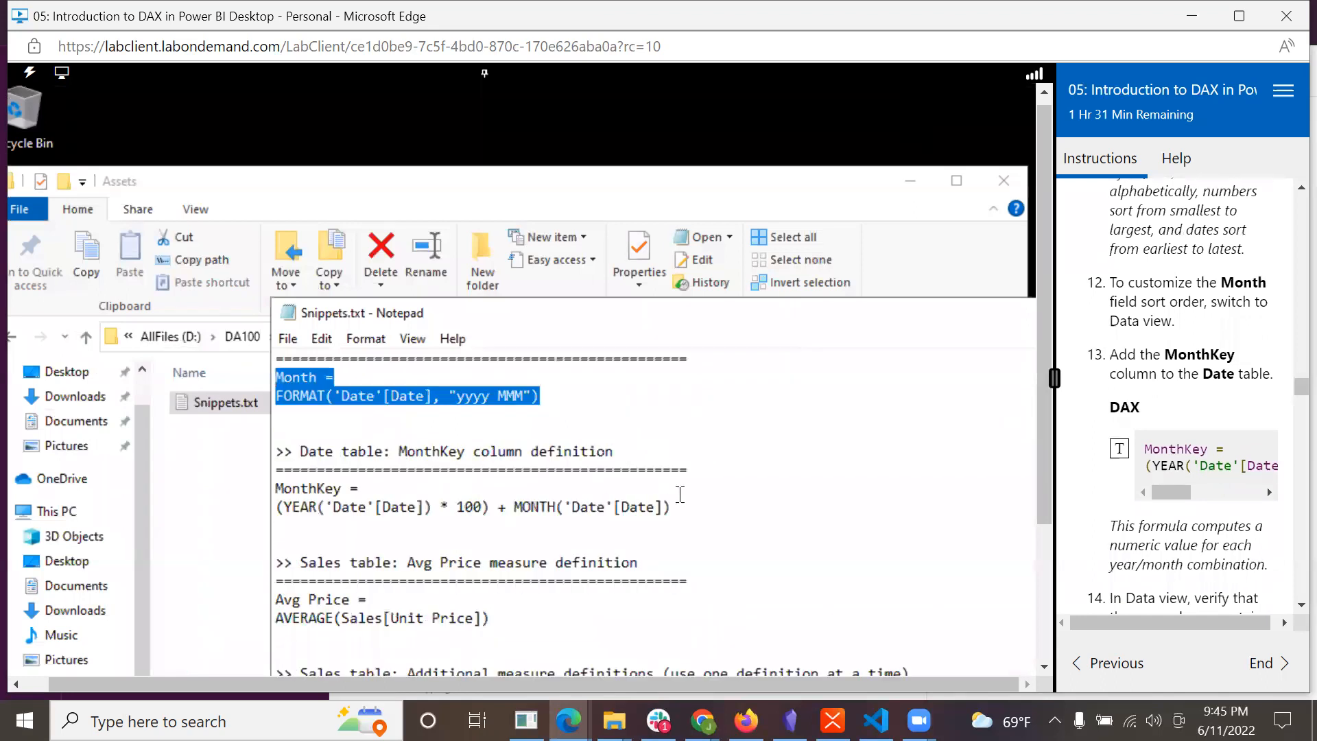
{"action": "left_click_drag", "start_coordinate": [671, 507], "coordinate": [267, 494]}
{"action": "key", "text": "ctrl+c"}
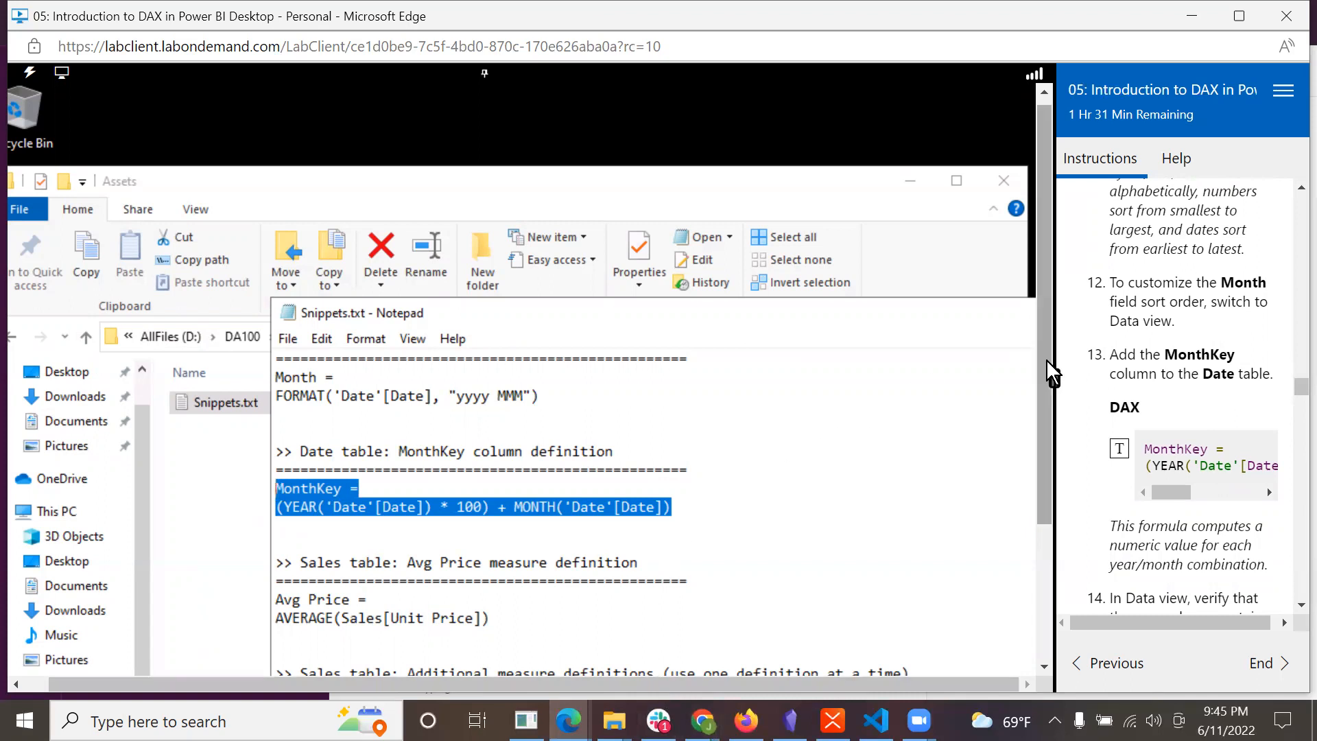
- Return to Power BI Desktop and add a calculated column to the Date table: MonthKey = (YEAR('Date'[Date]) * 100) + MONTH('Date'[Date])
{"action": "scroll", "coordinate": [1049, 374], "scroll_direction": "down", "scroll_amount": 3}
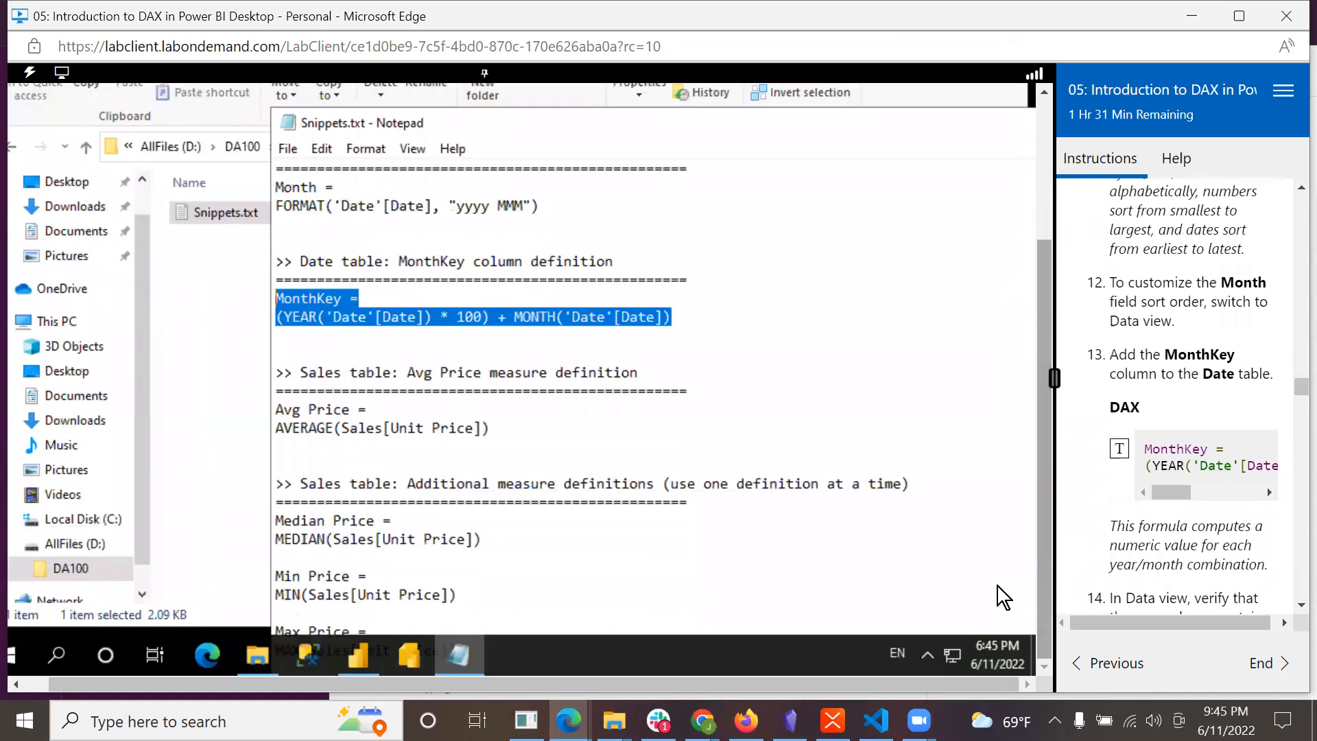
{"action": "left_click", "coordinate": [357, 655]}
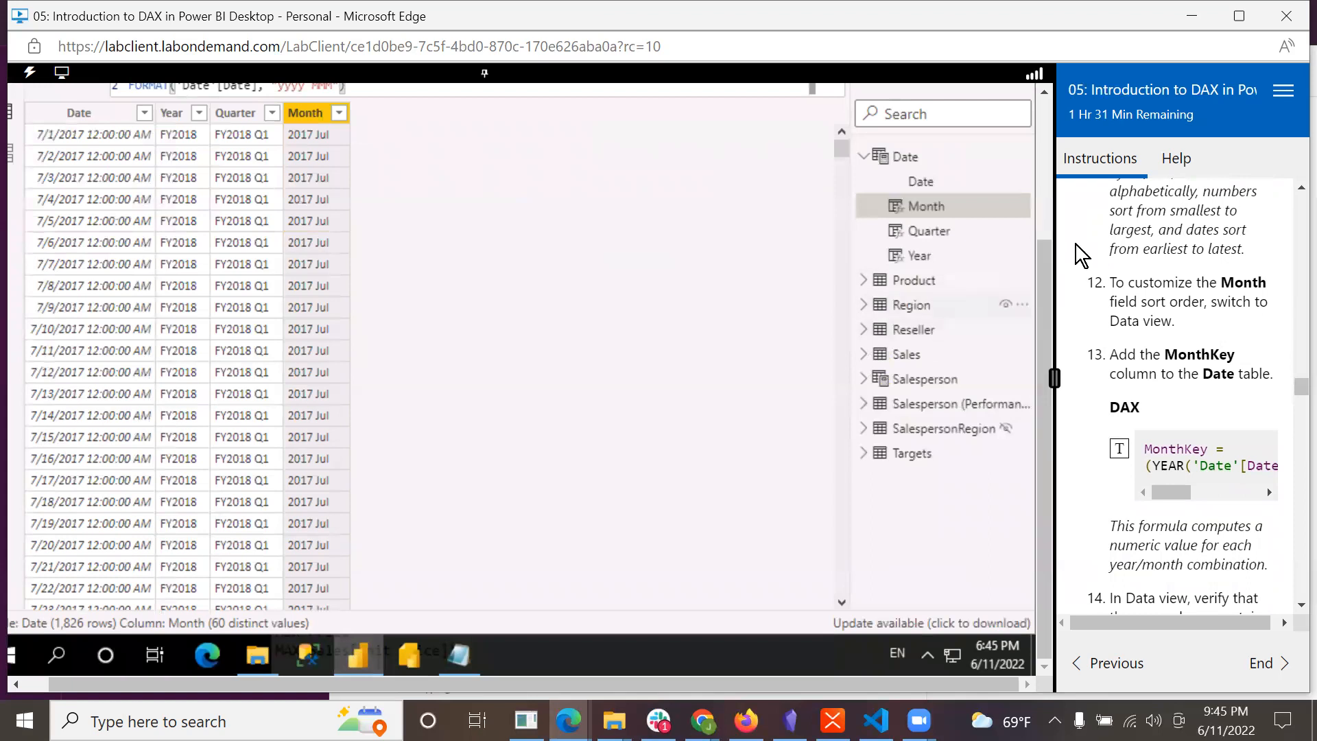
{"action": "scroll", "coordinate": [1070, 62], "scroll_direction": "up", "scroll_amount": 3}
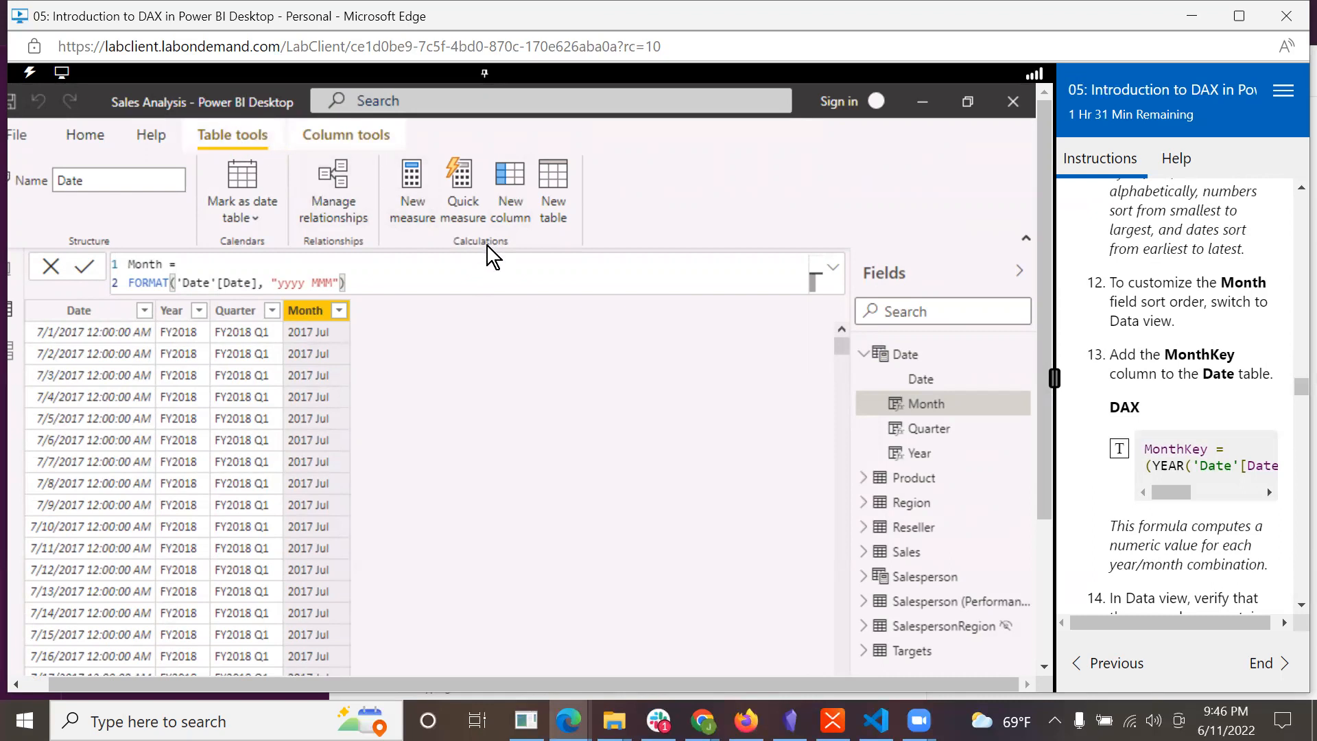
{"action": "left_click", "coordinate": [505, 179]}
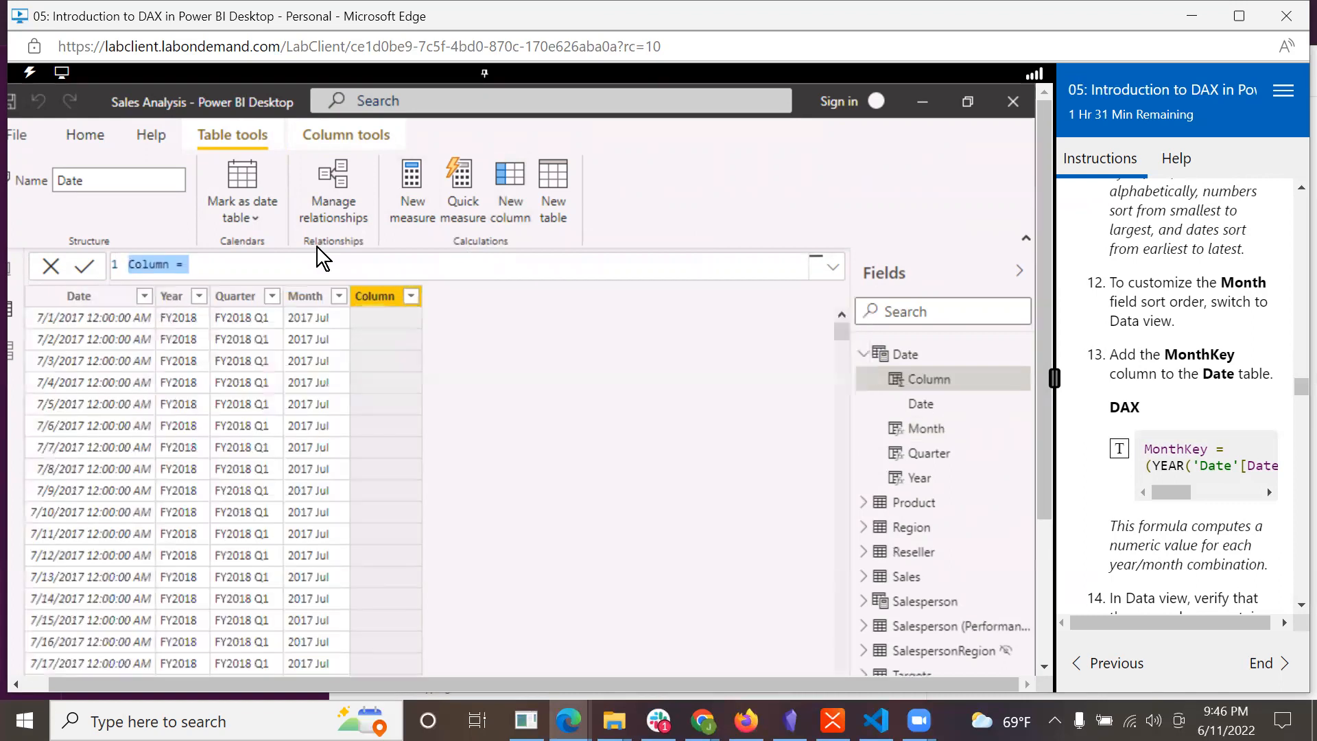
{"action": "key", "text": "BackSpace"}
{"action": "key", "text": "ctrl+v"}
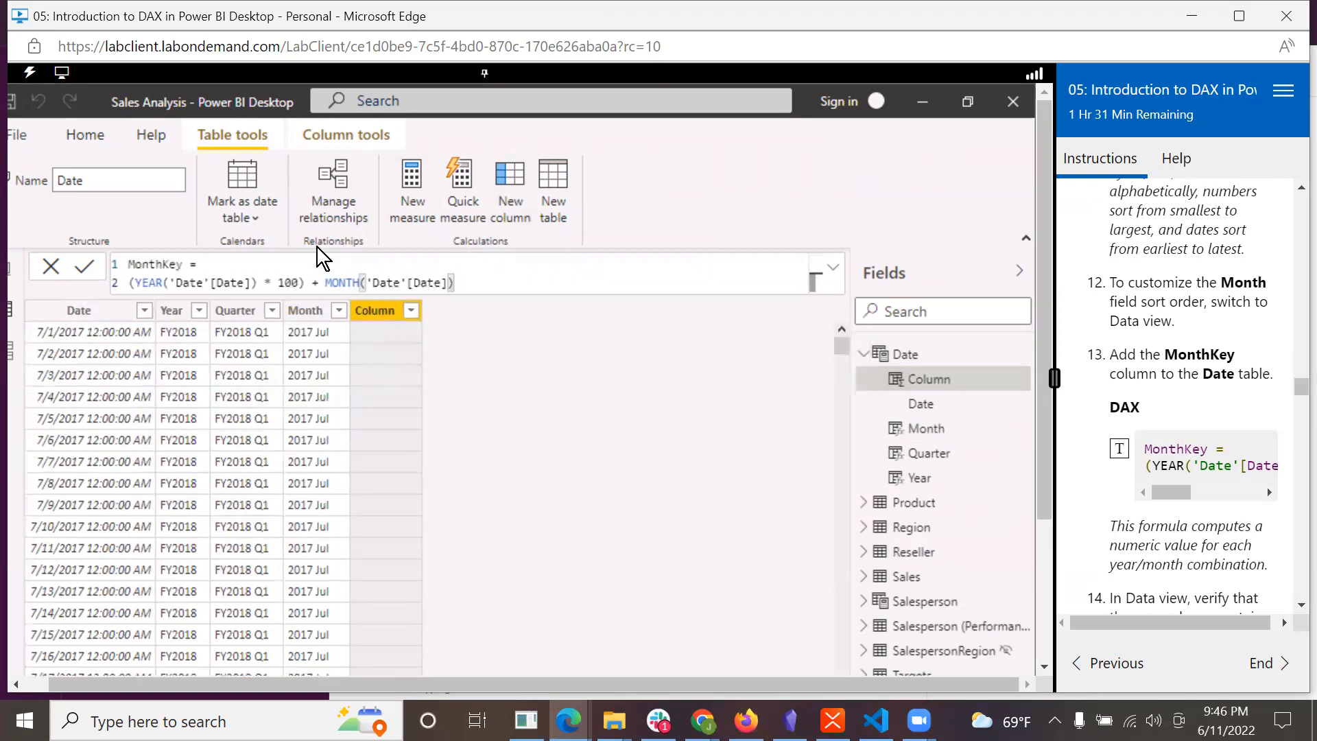
{"action": "key", "text": "Return"}
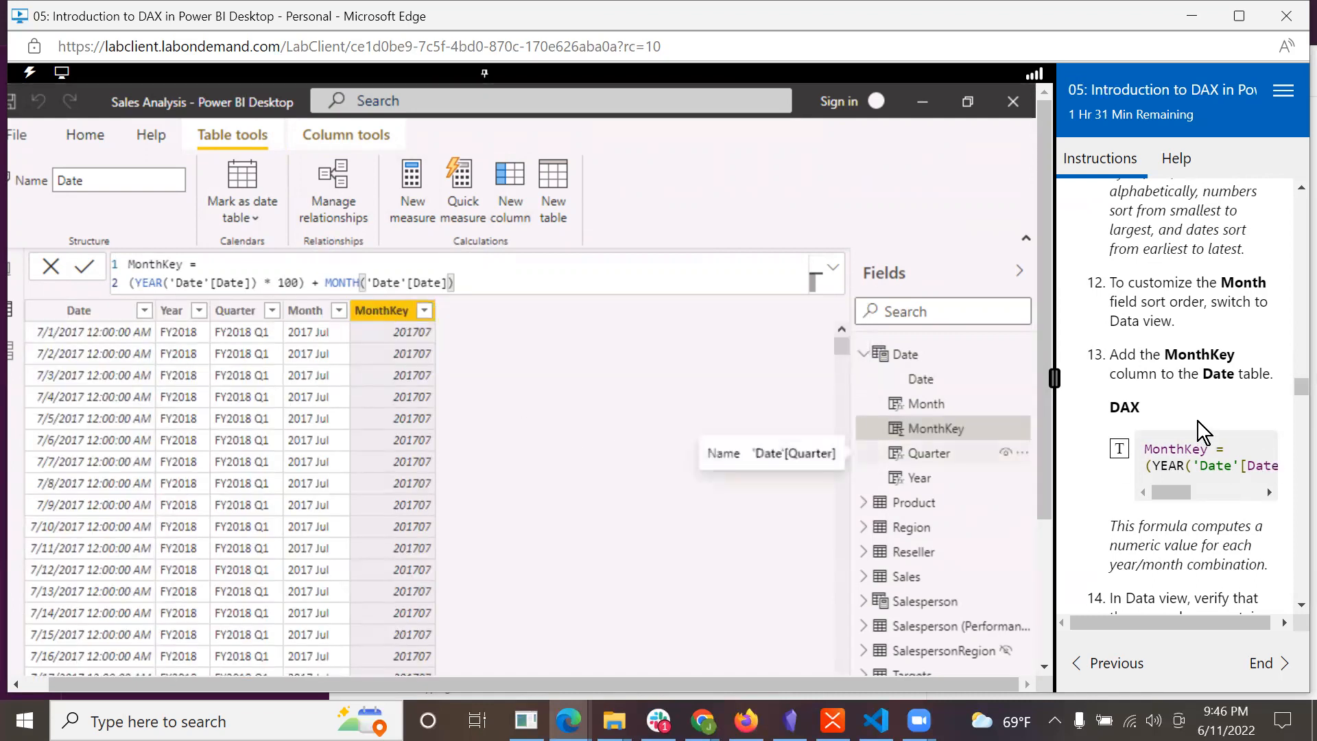
- Check the MonthKey values against lab step 14 and switch back to Report view
{"action": "scroll", "coordinate": [1180, 365], "scroll_direction": "down", "scroll_amount": 3}
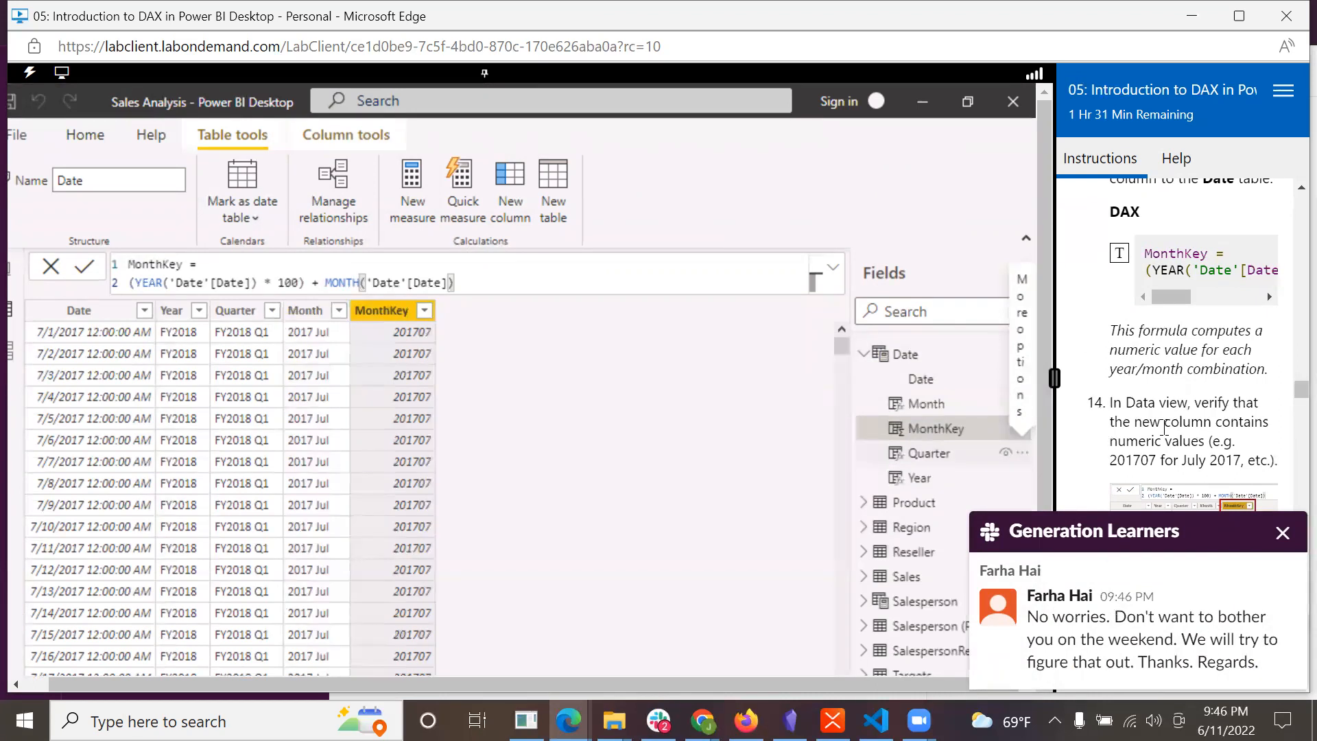
{"action": "scroll", "coordinate": [1164, 426], "scroll_direction": "down", "scroll_amount": 3}
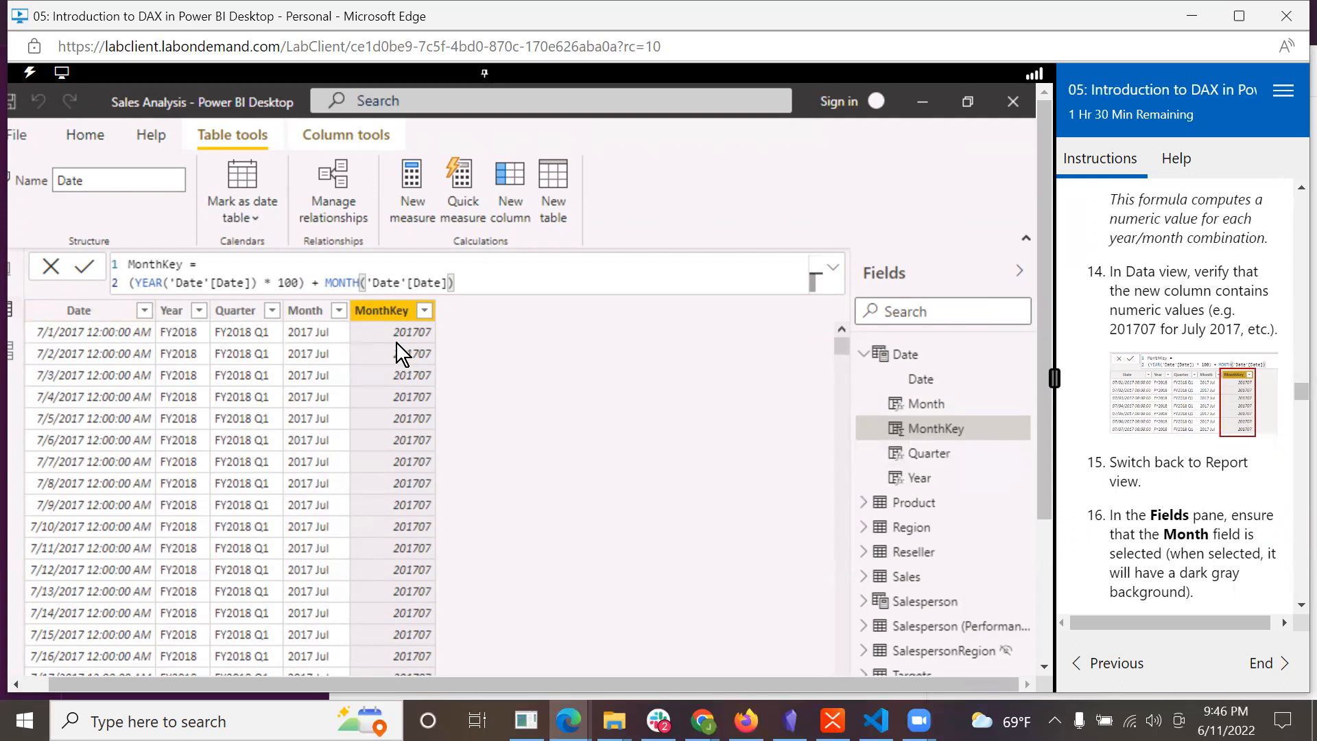
{"action": "scroll", "coordinate": [1179, 412], "scroll_direction": "down", "scroll_amount": 2}
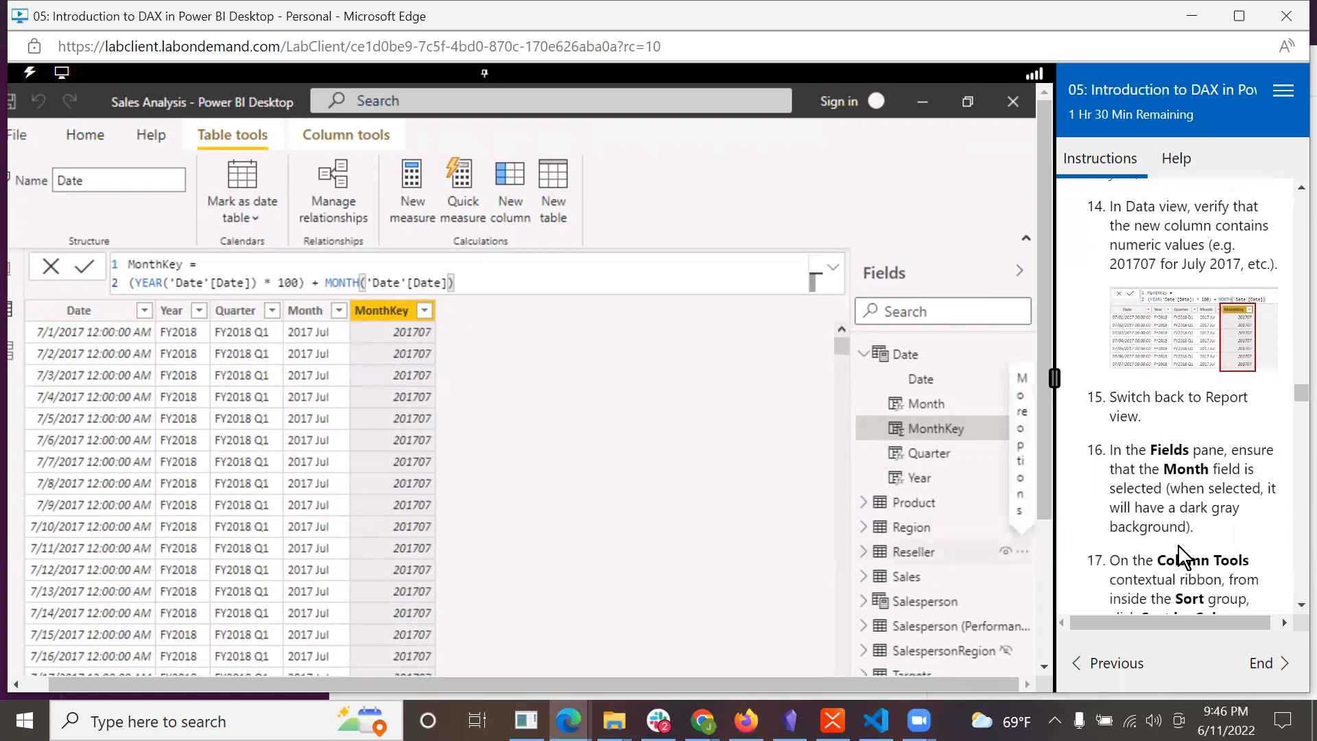
{"action": "left_click", "coordinate": [17, 274]}
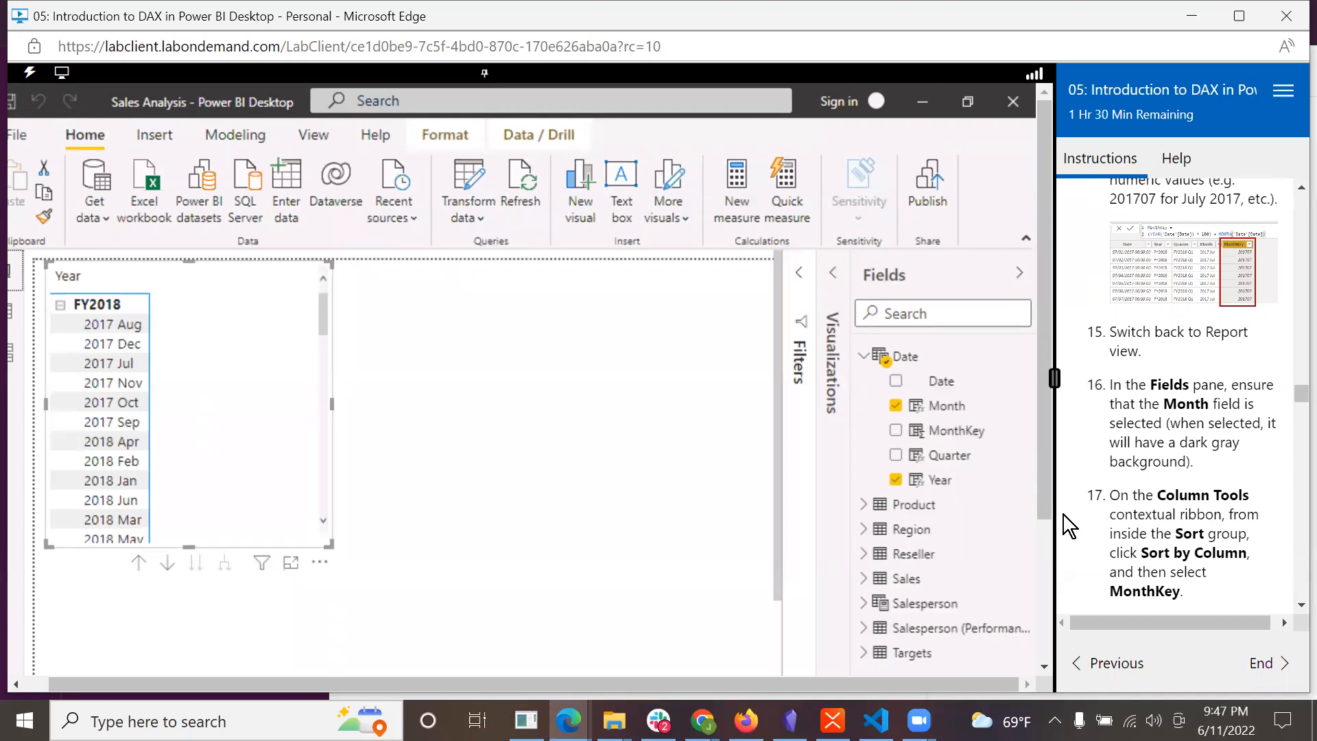
- Sort the Date table's Month field by the MonthKey column
{"action": "left_click", "coordinate": [952, 410]}
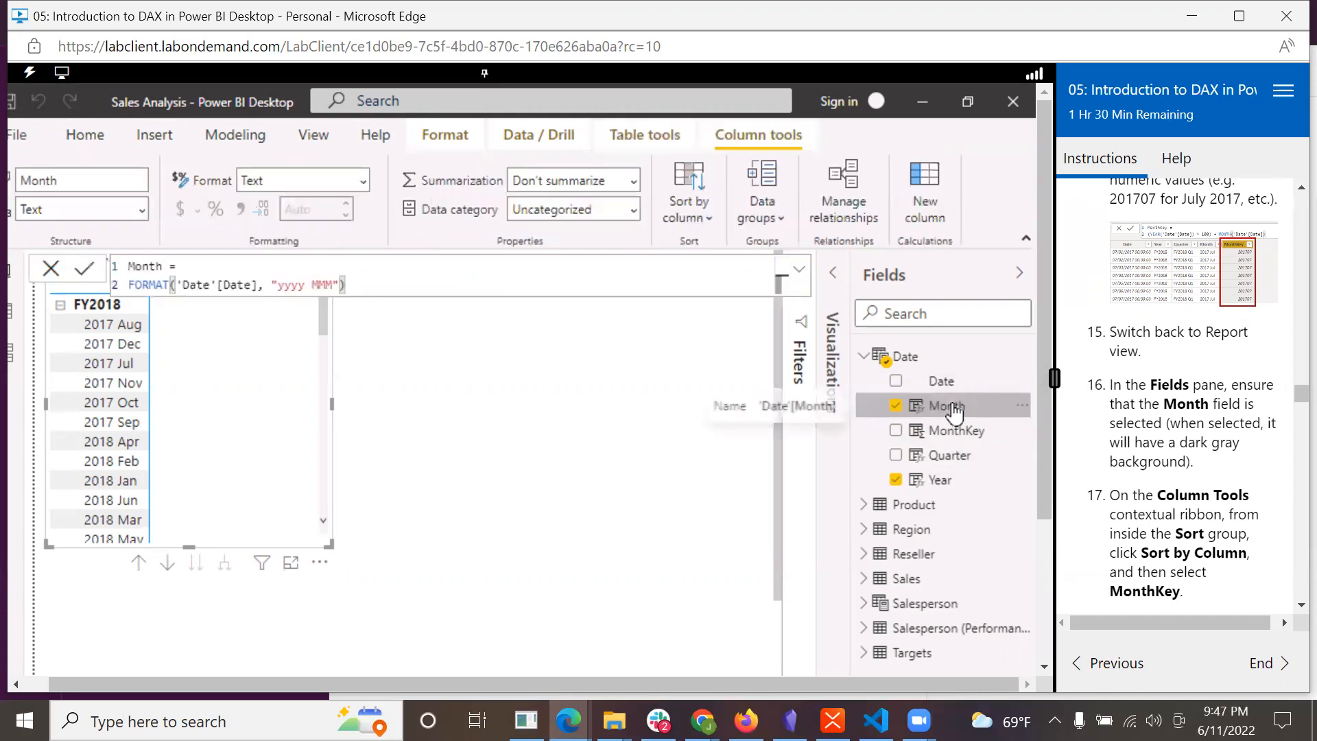
{"action": "scroll", "coordinate": [1175, 542], "scroll_direction": "down", "scroll_amount": 2}
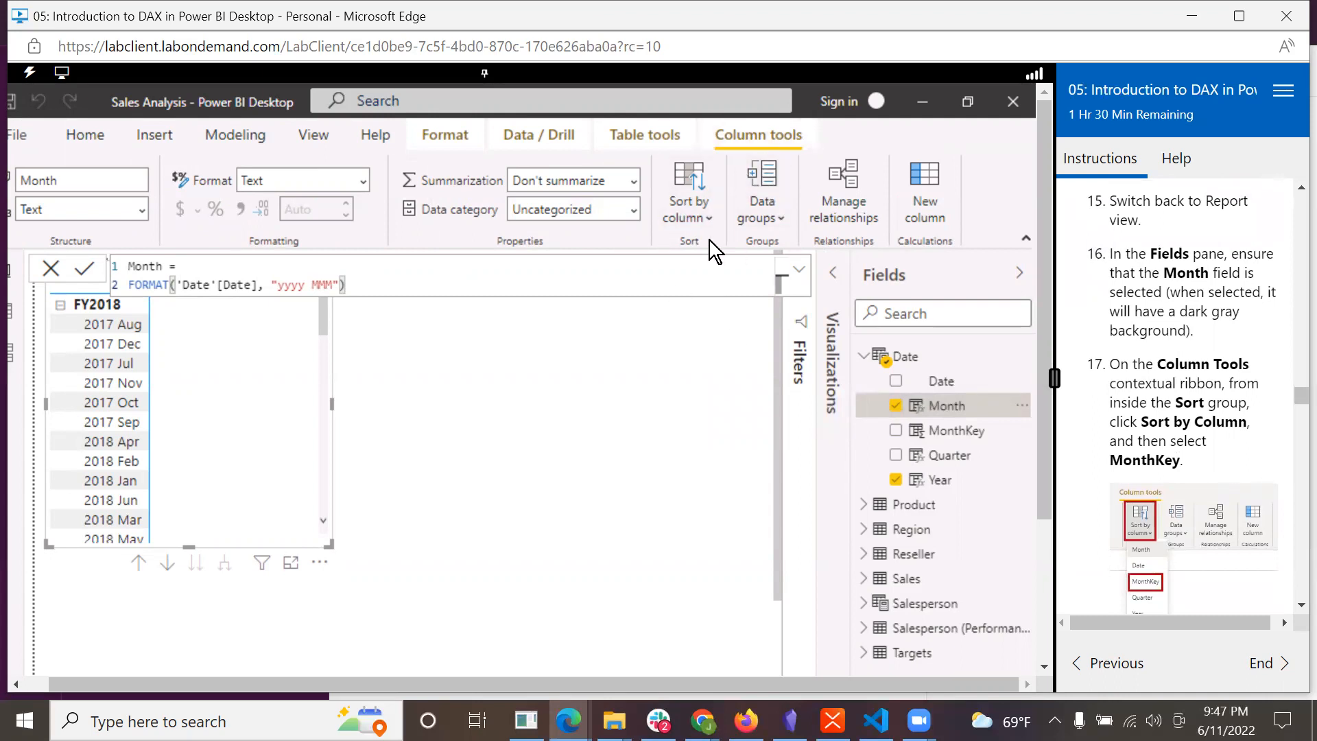
{"action": "left_click", "coordinate": [689, 182]}
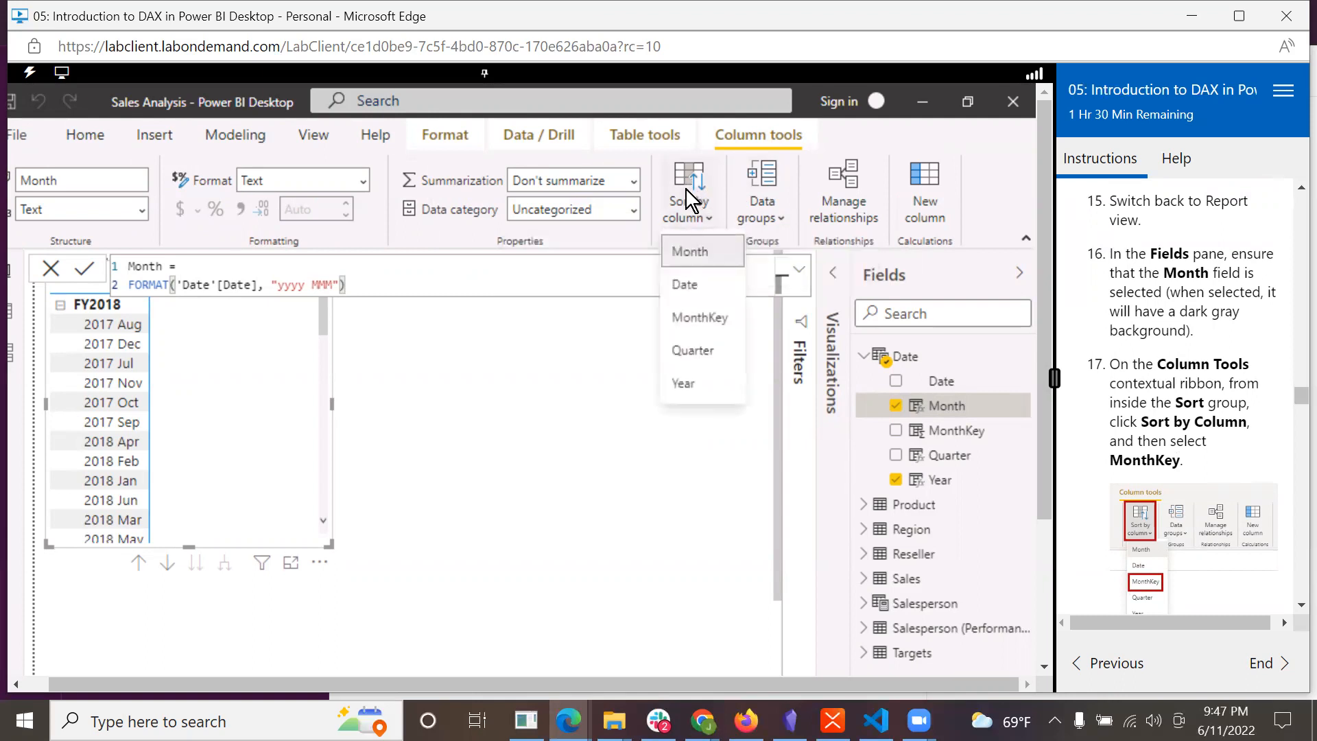
{"action": "left_click", "coordinate": [685, 327]}
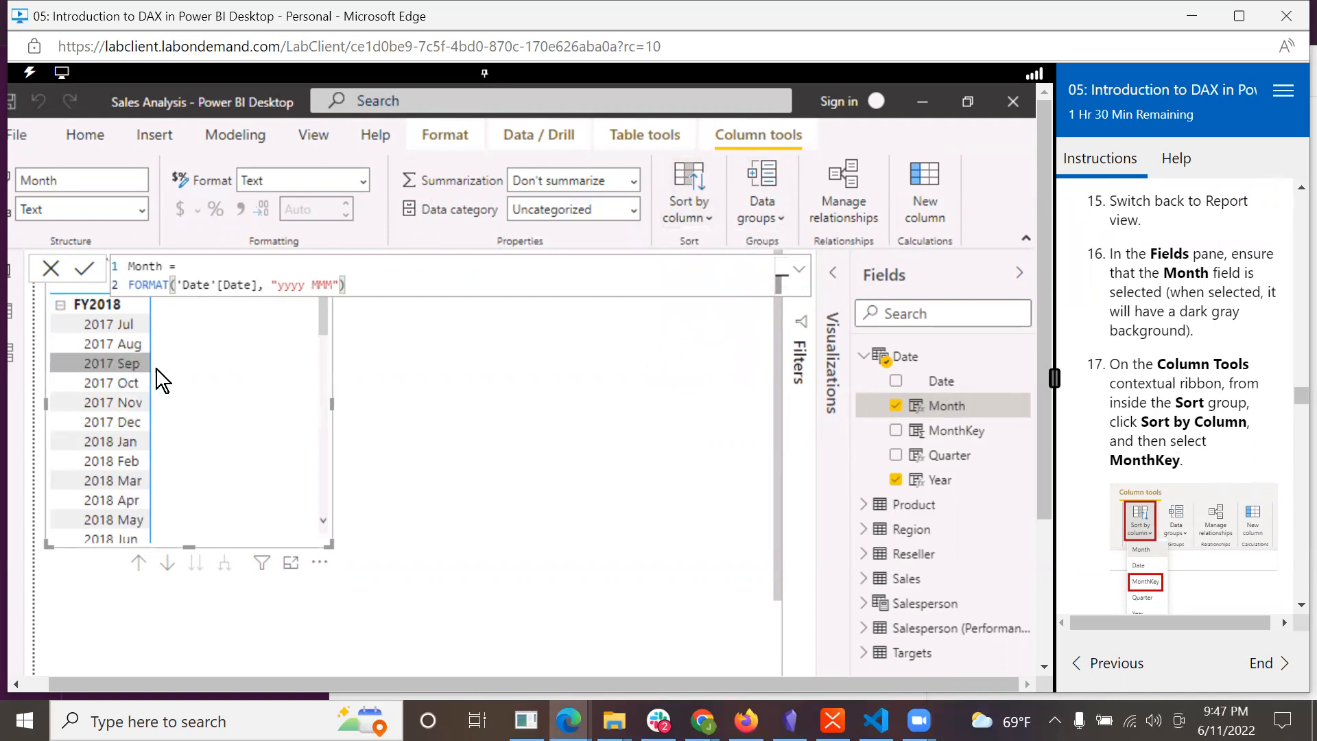
- Switch to Model view as Task 5 instructs and arrange the Date table beside Product with Salesperson directly beneath it
{"action": "scroll", "coordinate": [1200, 536], "scroll_direction": "down", "scroll_amount": 5}
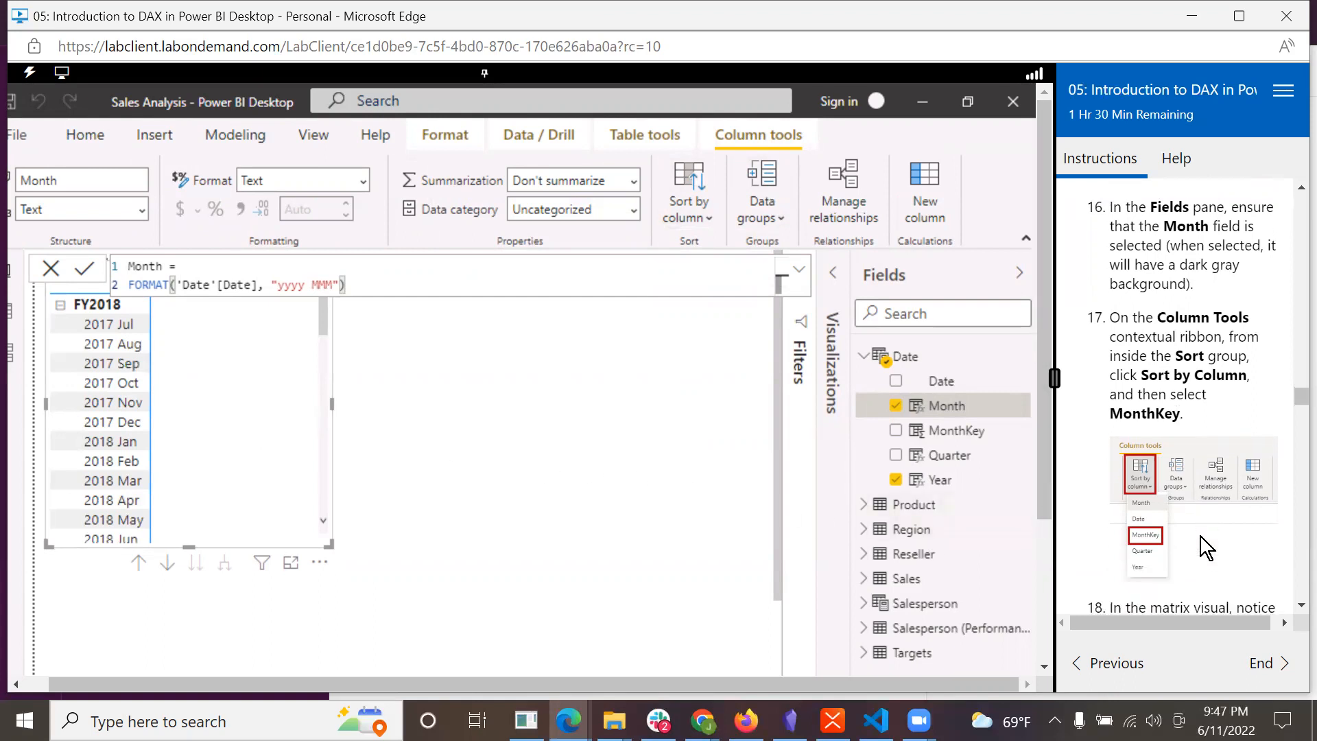
{"action": "scroll", "coordinate": [1200, 537], "scroll_direction": "down", "scroll_amount": 3}
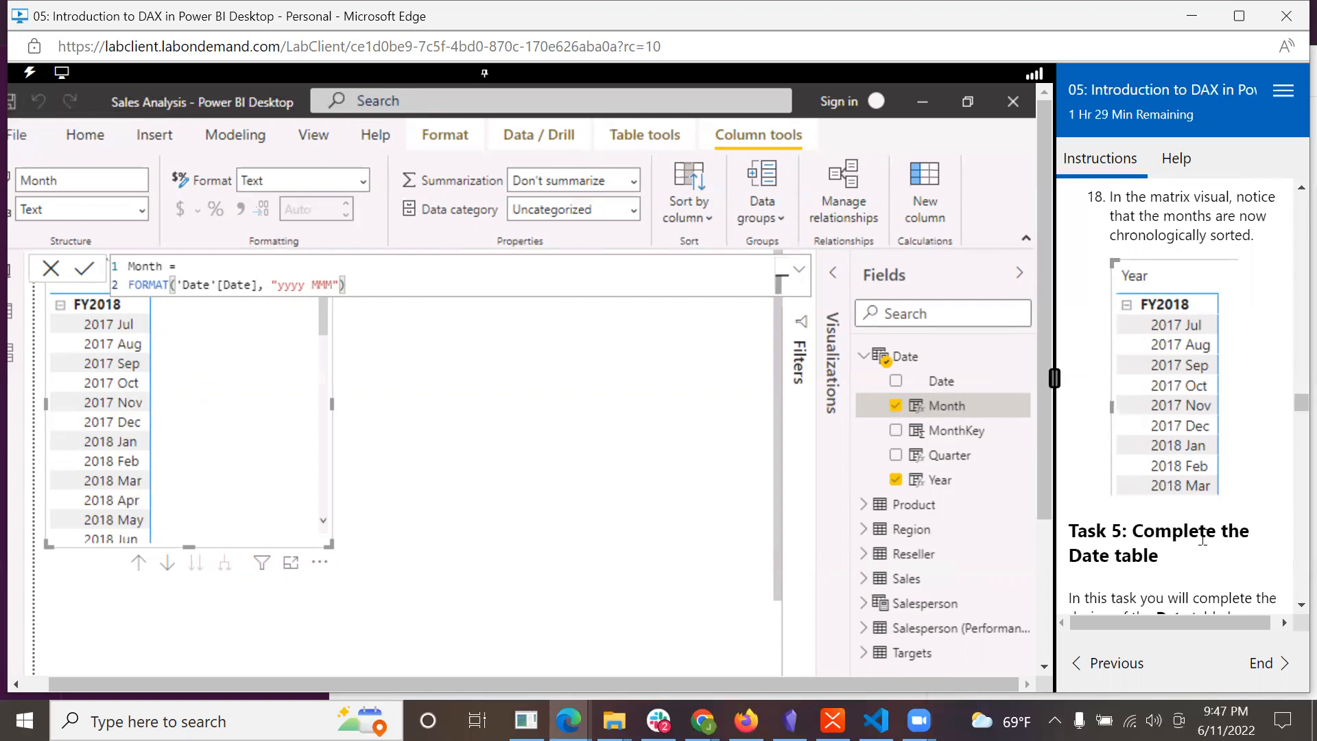
{"action": "scroll", "coordinate": [1202, 540], "scroll_direction": "down", "scroll_amount": 3}
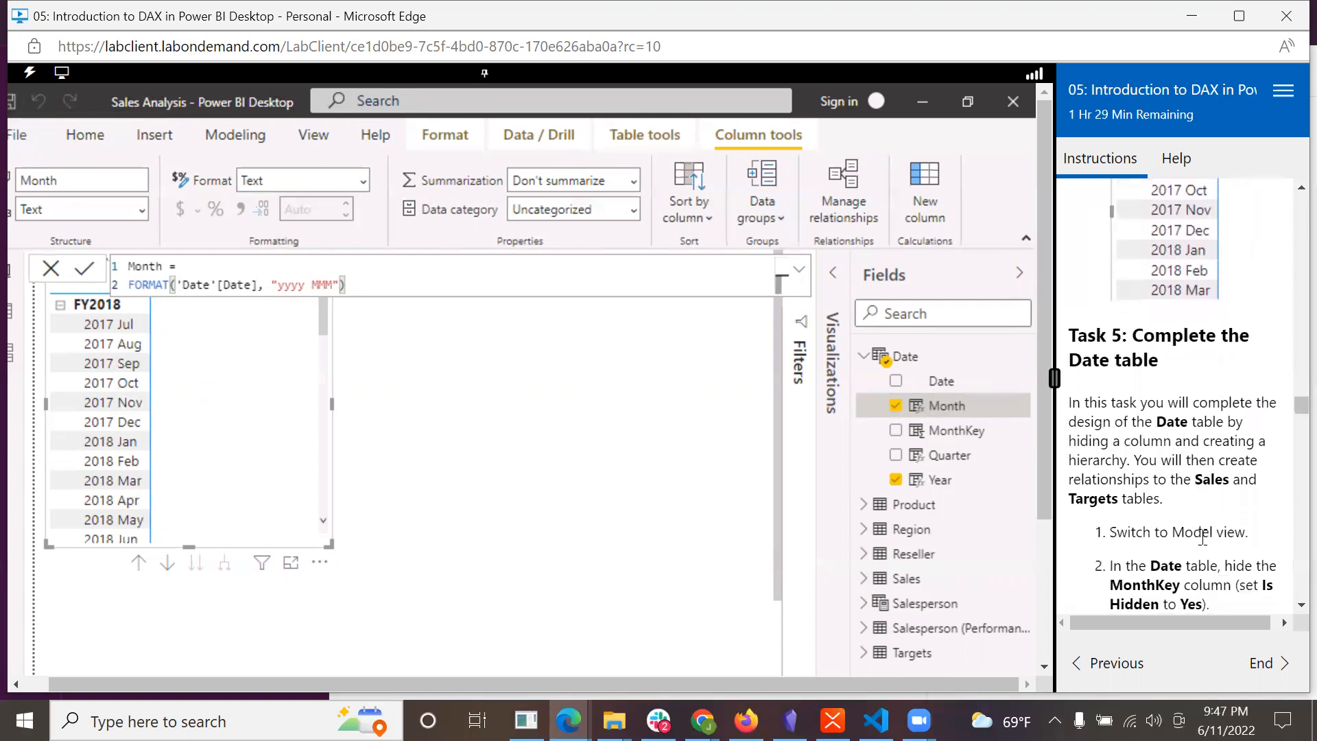
{"action": "scroll", "coordinate": [1202, 538], "scroll_direction": "down", "scroll_amount": 2}
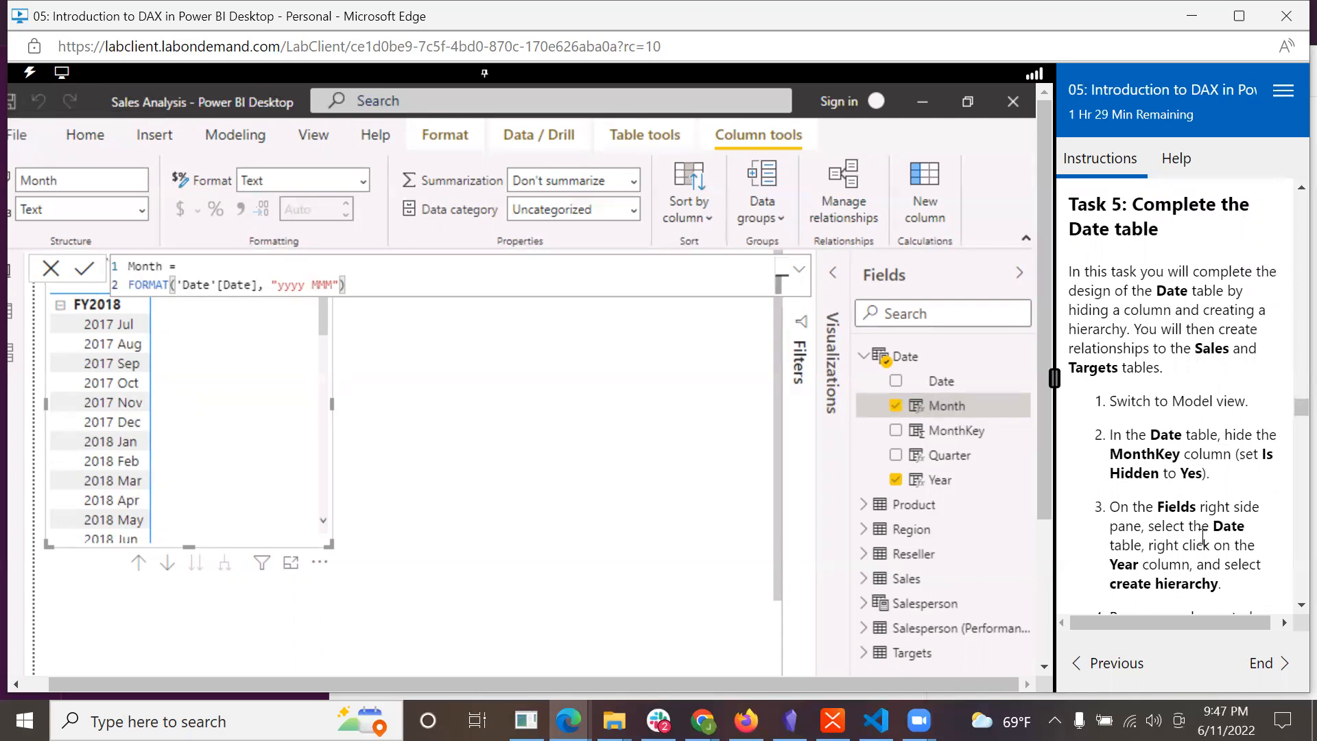
{"action": "left_click", "coordinate": [11, 358]}
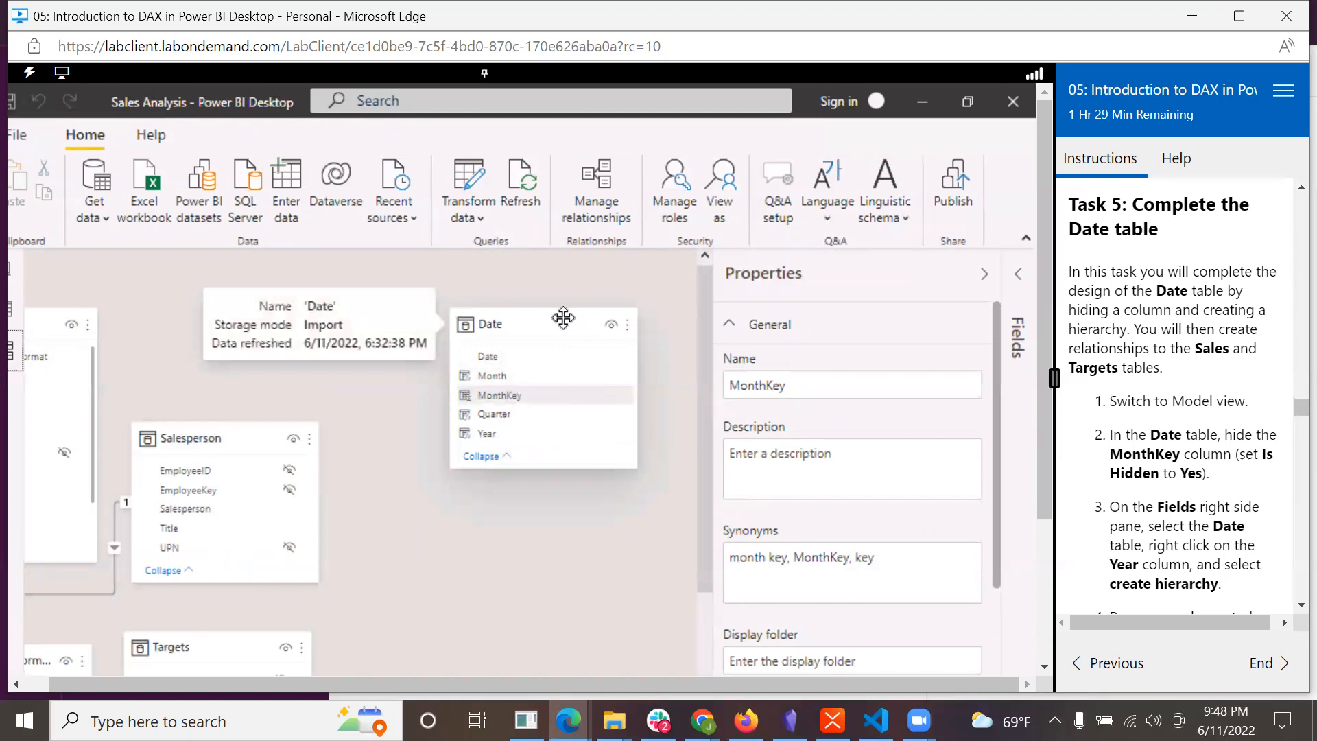
{"action": "mouse_move", "coordinate": [544, 317]}
{"action": "left_mouse_down"}
{"action": "mouse_move", "coordinate": [401, 277]}
{"action": "mouse_move", "coordinate": [532, 274]}
{"action": "mouse_move", "coordinate": [541, 235]}
{"action": "mouse_move", "coordinate": [533, 302]}
{"action": "left_mouse_up"}
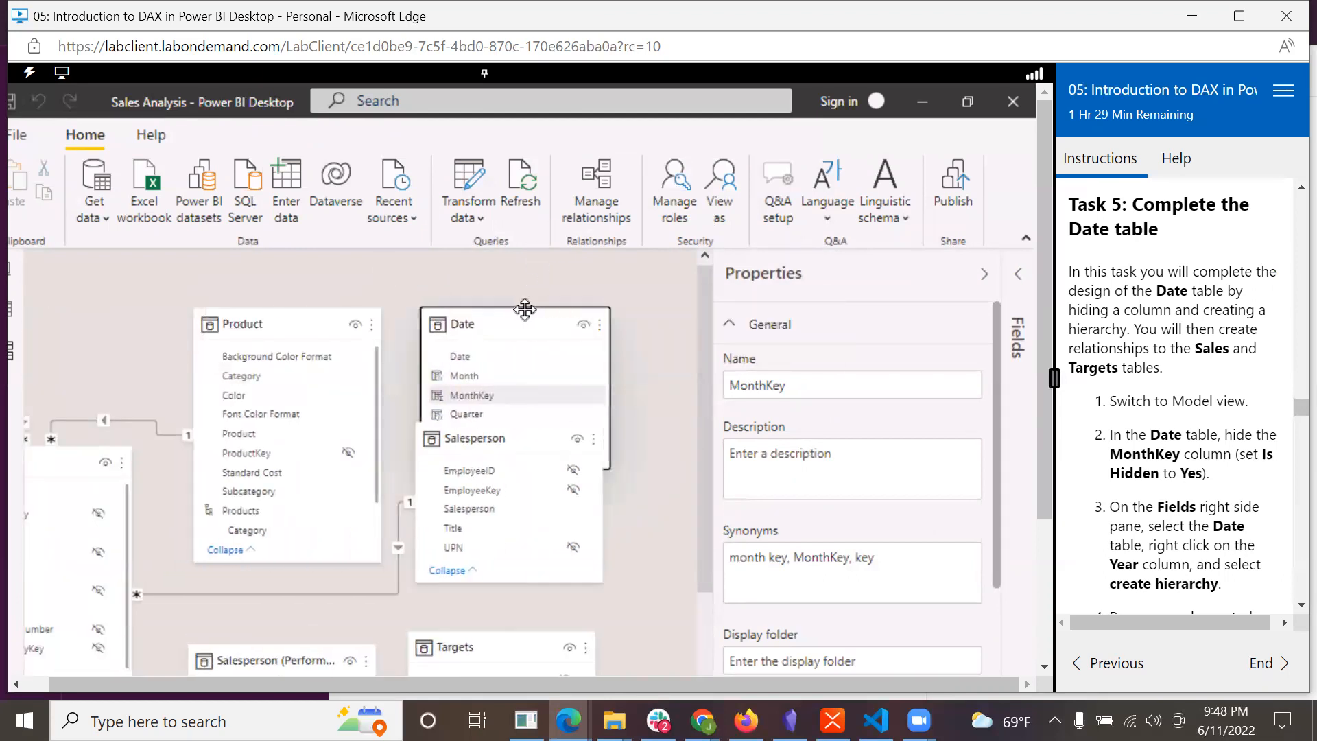
{"action": "left_click_drag", "start_coordinate": [482, 434], "coordinate": [482, 485]}
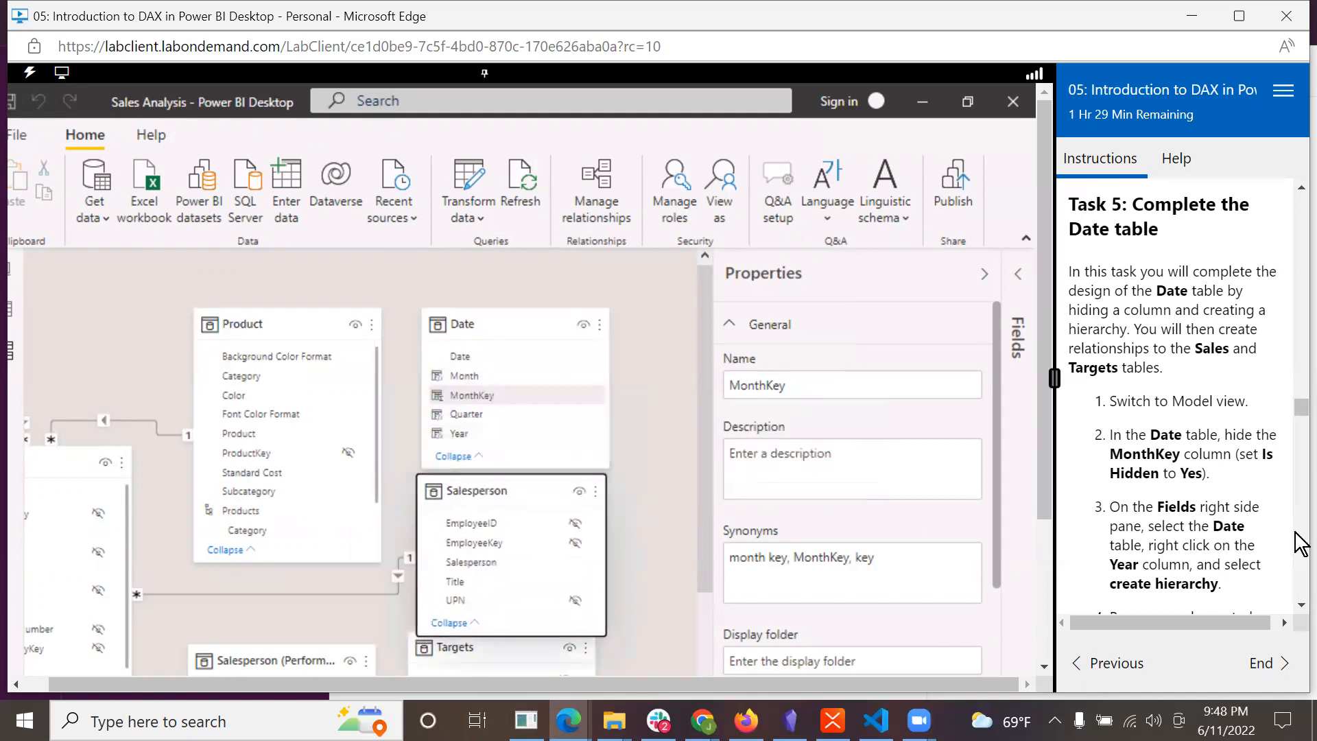
- Hide the MonthKey column in the Date table as Task 5 step 2 instructs
{"action": "scroll", "coordinate": [1269, 487], "scroll_direction": "down", "scroll_amount": 1}
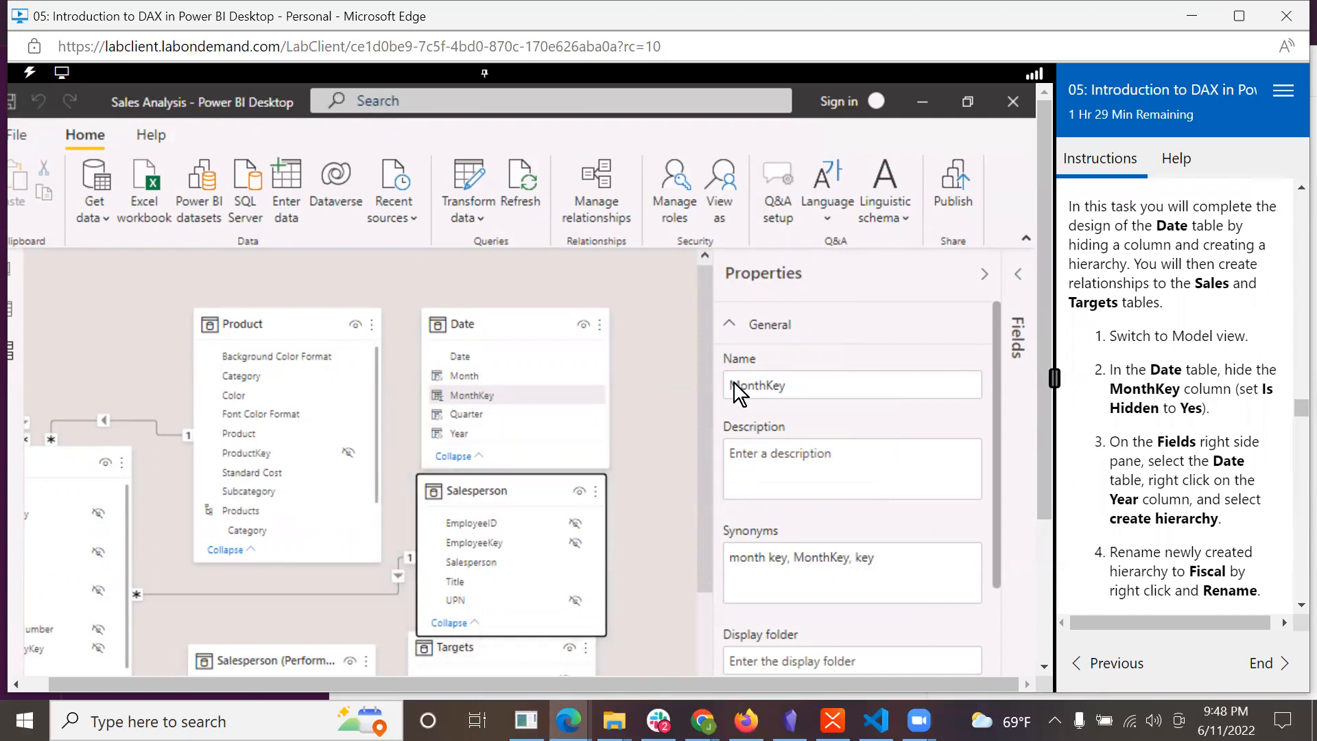
{"action": "mouse_move", "coordinate": [566, 412]}
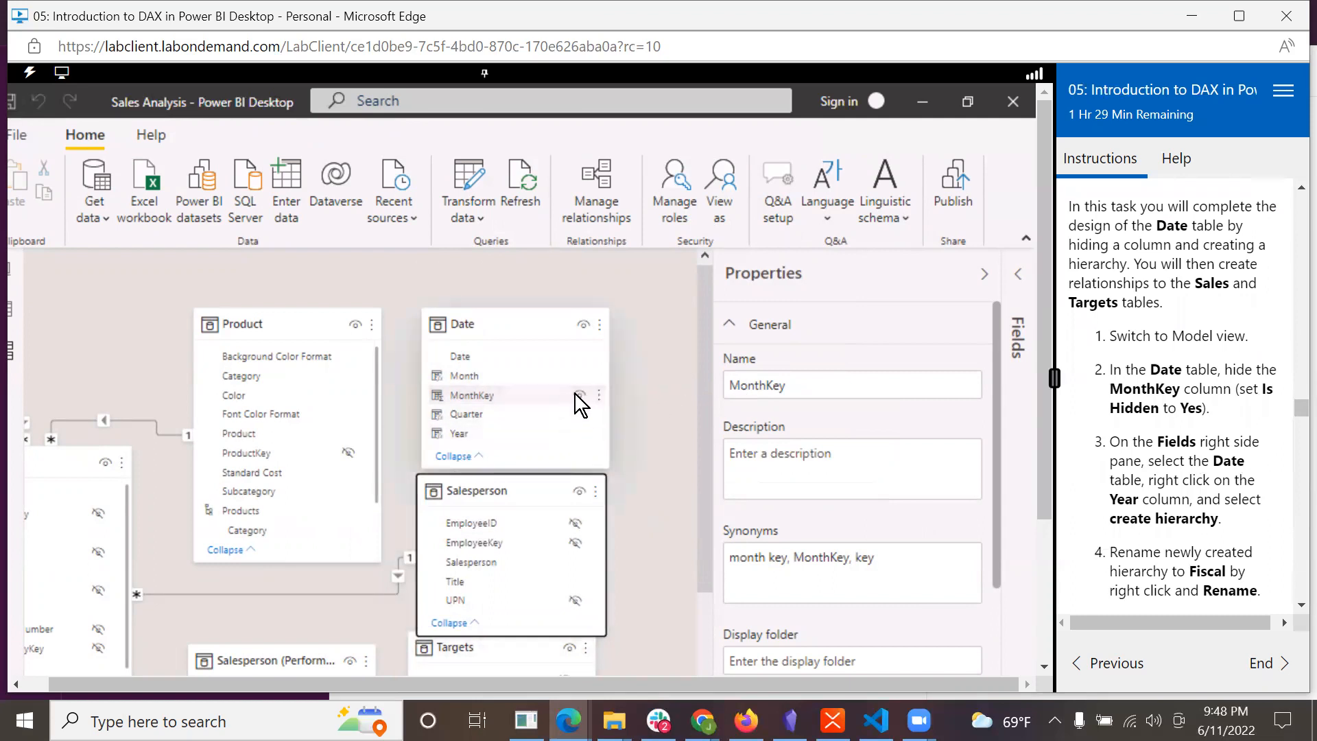
- Hide the MonthKey column of the Date table in report view
{"action": "left_click", "coordinate": [580, 396]}
{"action": "left_click", "coordinate": [580, 396]}
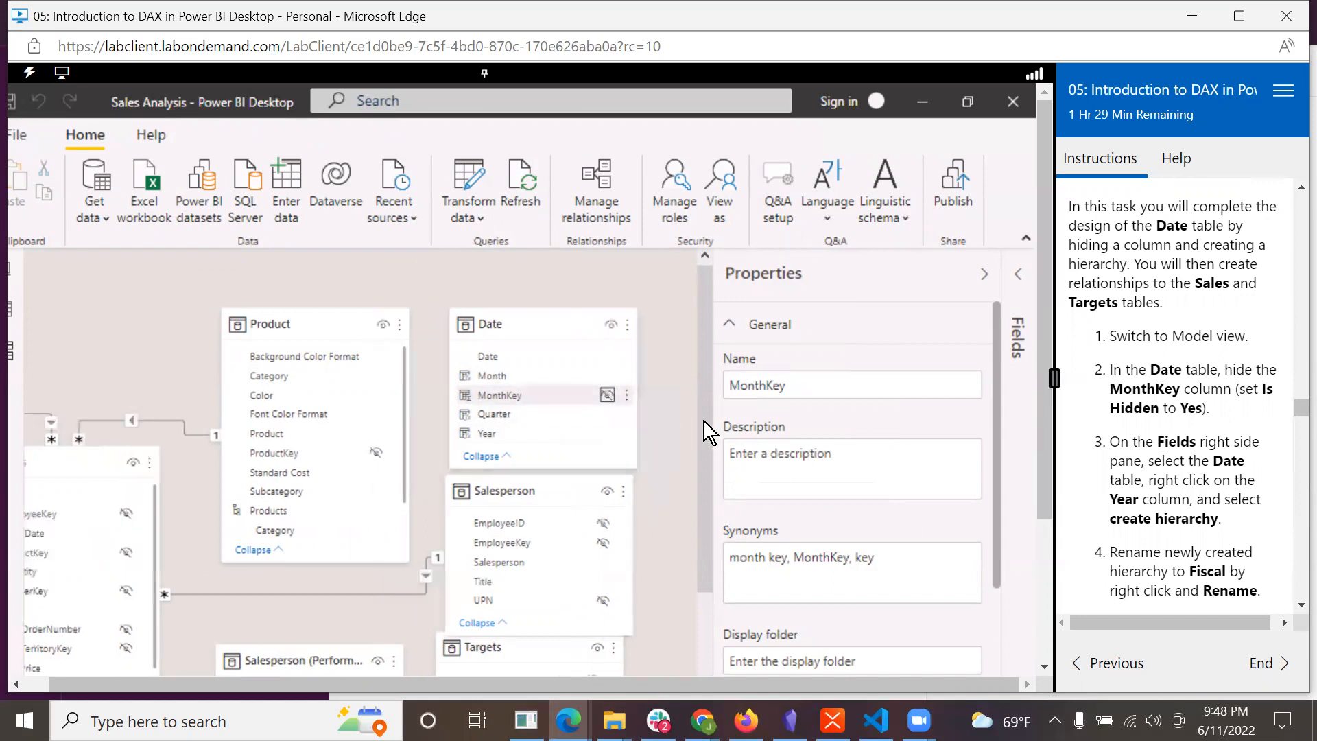
{"action": "left_click", "coordinate": [627, 396]}
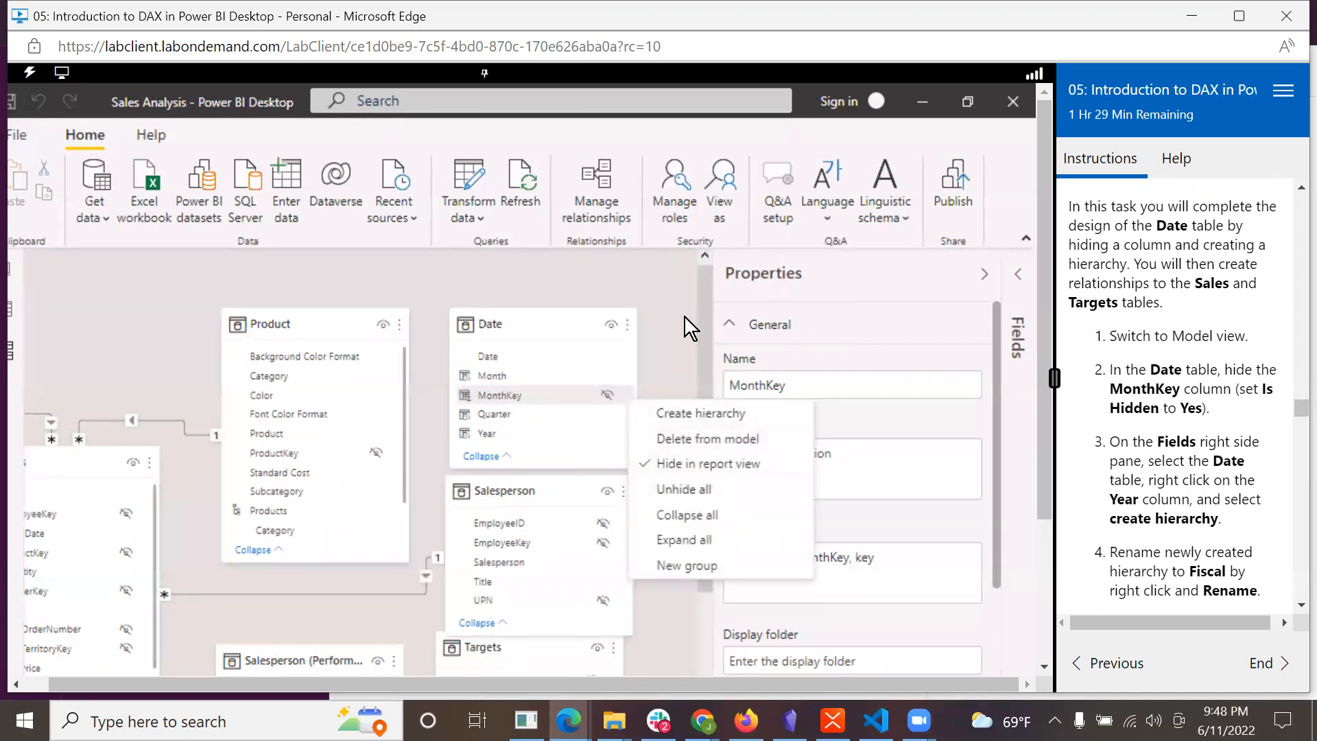
{"action": "key", "text": "Escape"}
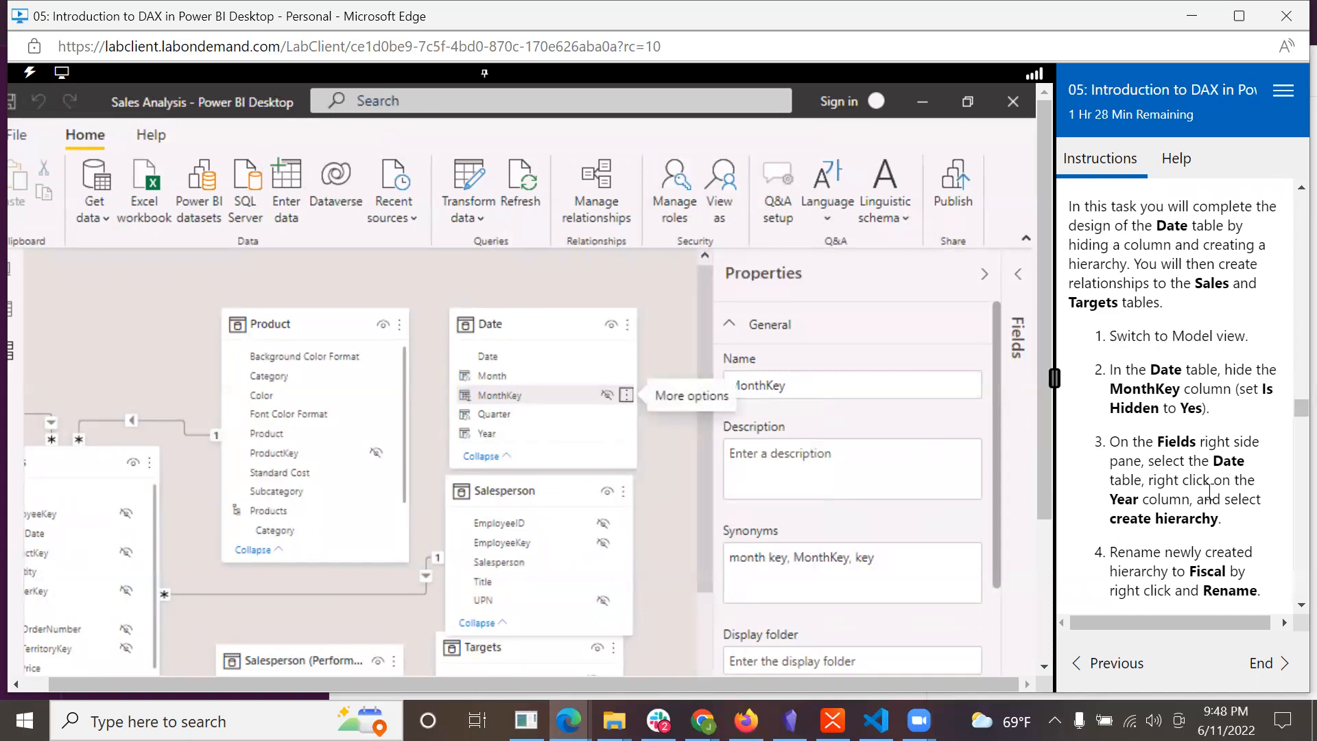
- Create a hierarchy from the Year column of the Date table
{"action": "scroll", "coordinate": [1209, 493], "scroll_direction": "down", "scroll_amount": 2}
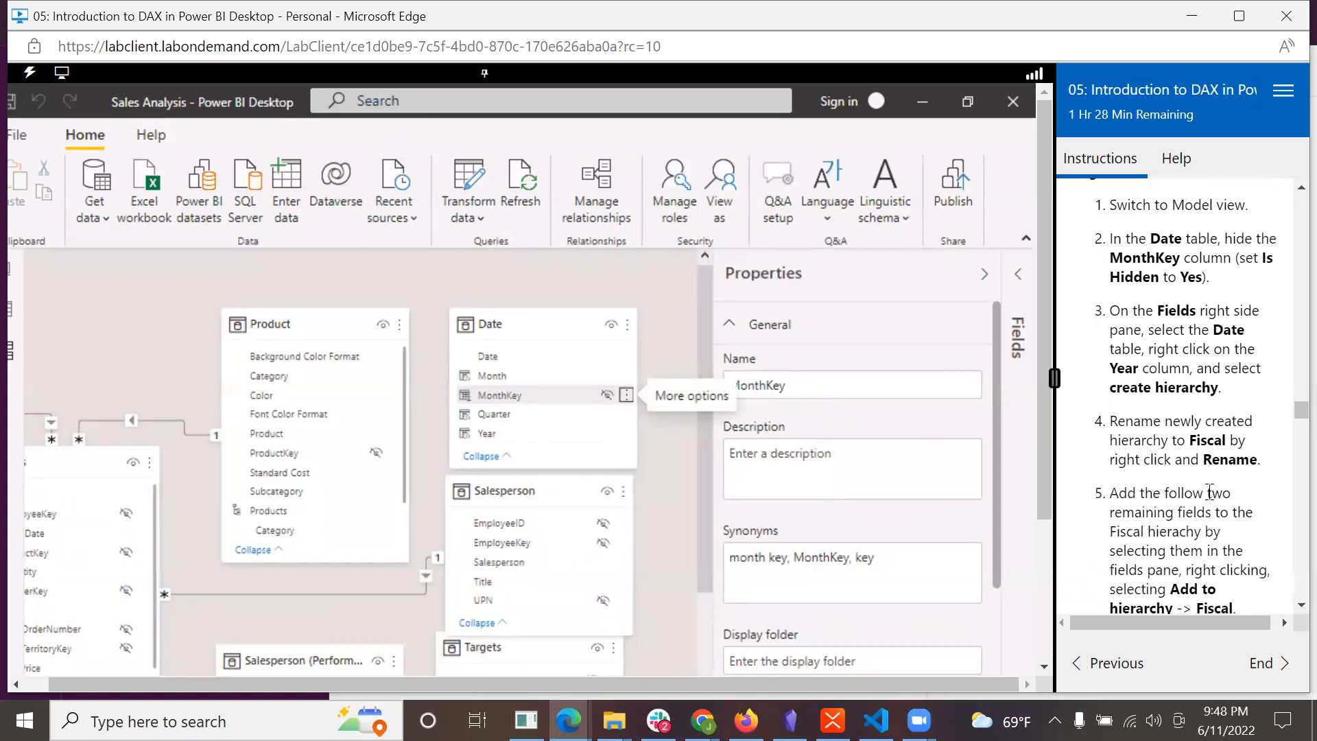
{"action": "left_click", "coordinate": [1020, 278]}
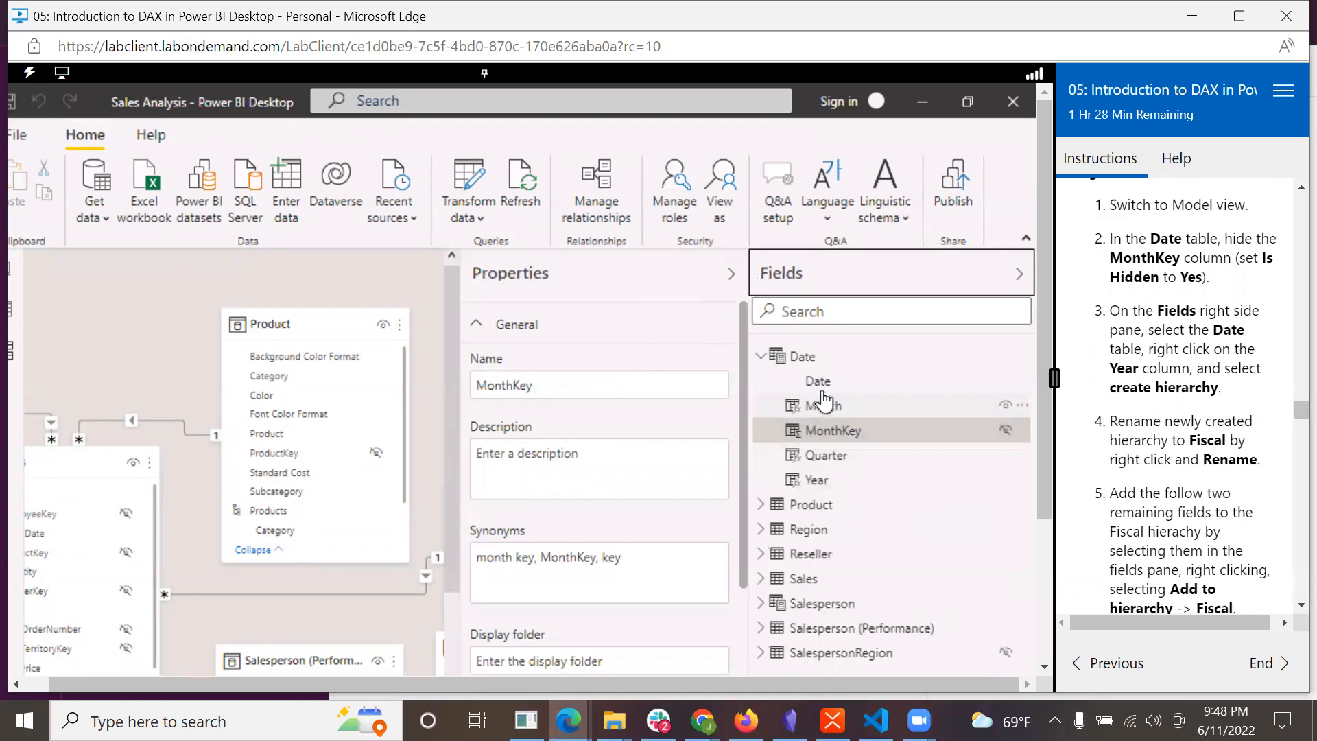
{"action": "left_click", "coordinate": [801, 356]}
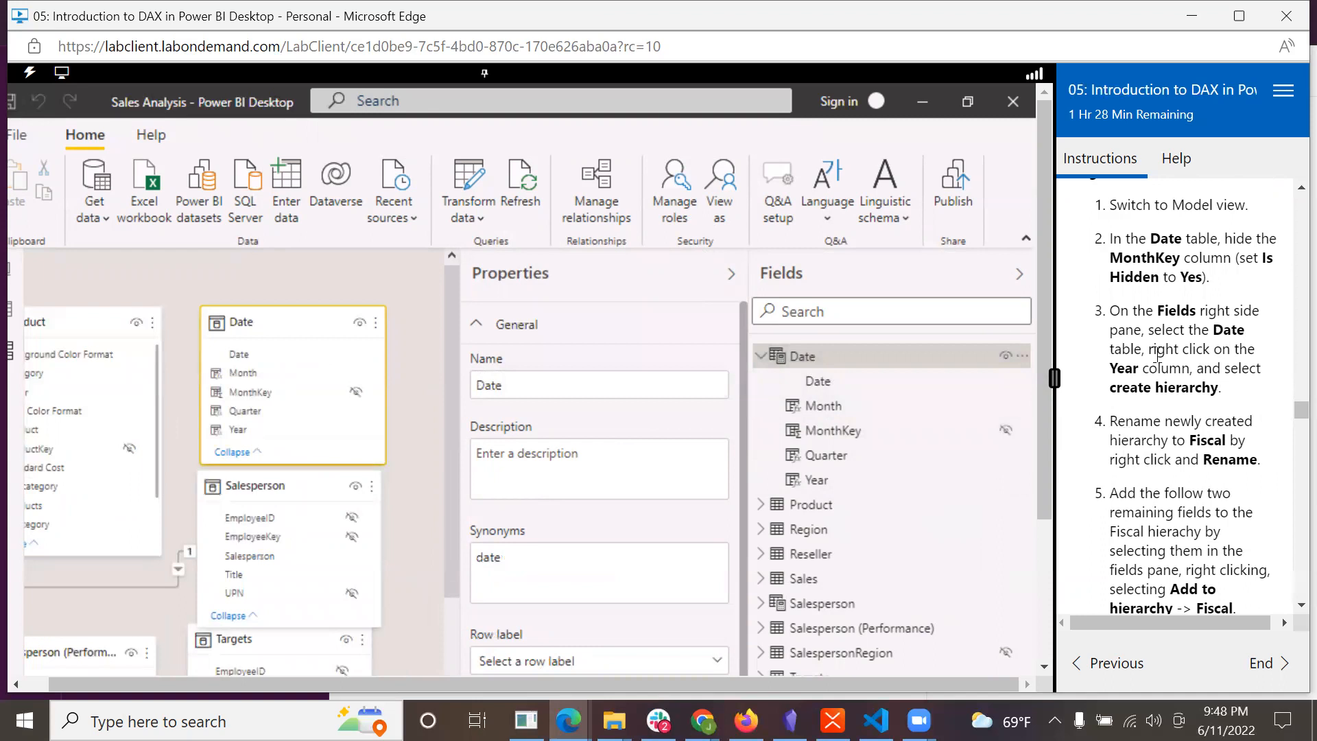
{"action": "right_click", "coordinate": [817, 479]}
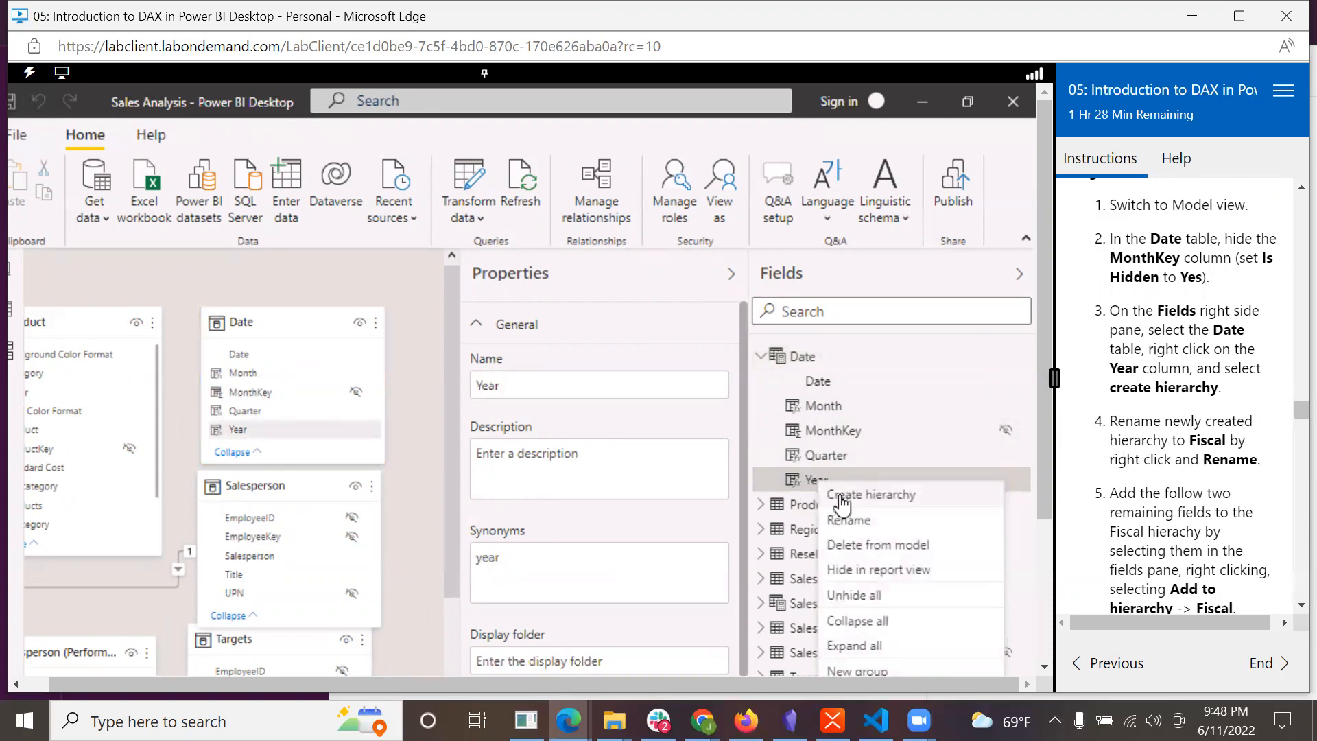
{"action": "left_click", "coordinate": [837, 495]}
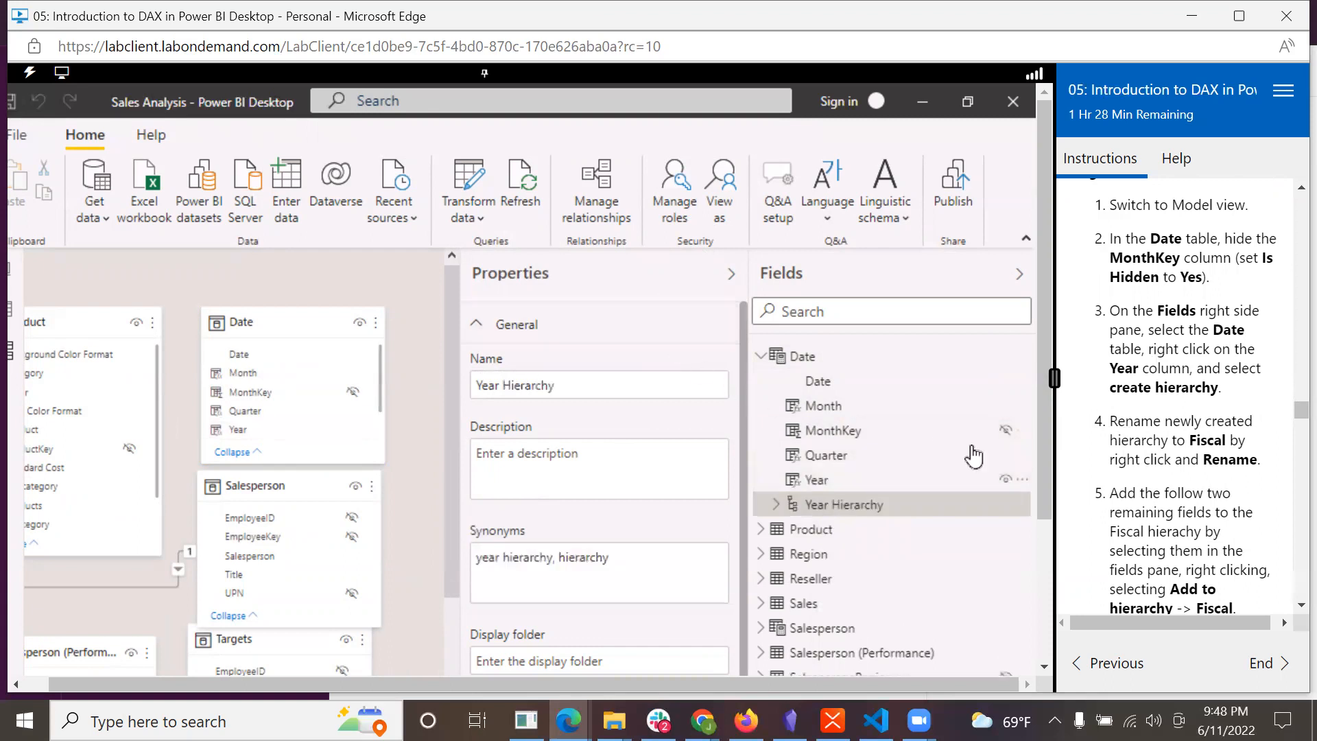
- Rename the new hierarchy in the Date table to Fiscal
{"action": "scroll", "coordinate": [1175, 471], "scroll_direction": "down", "scroll_amount": 1}
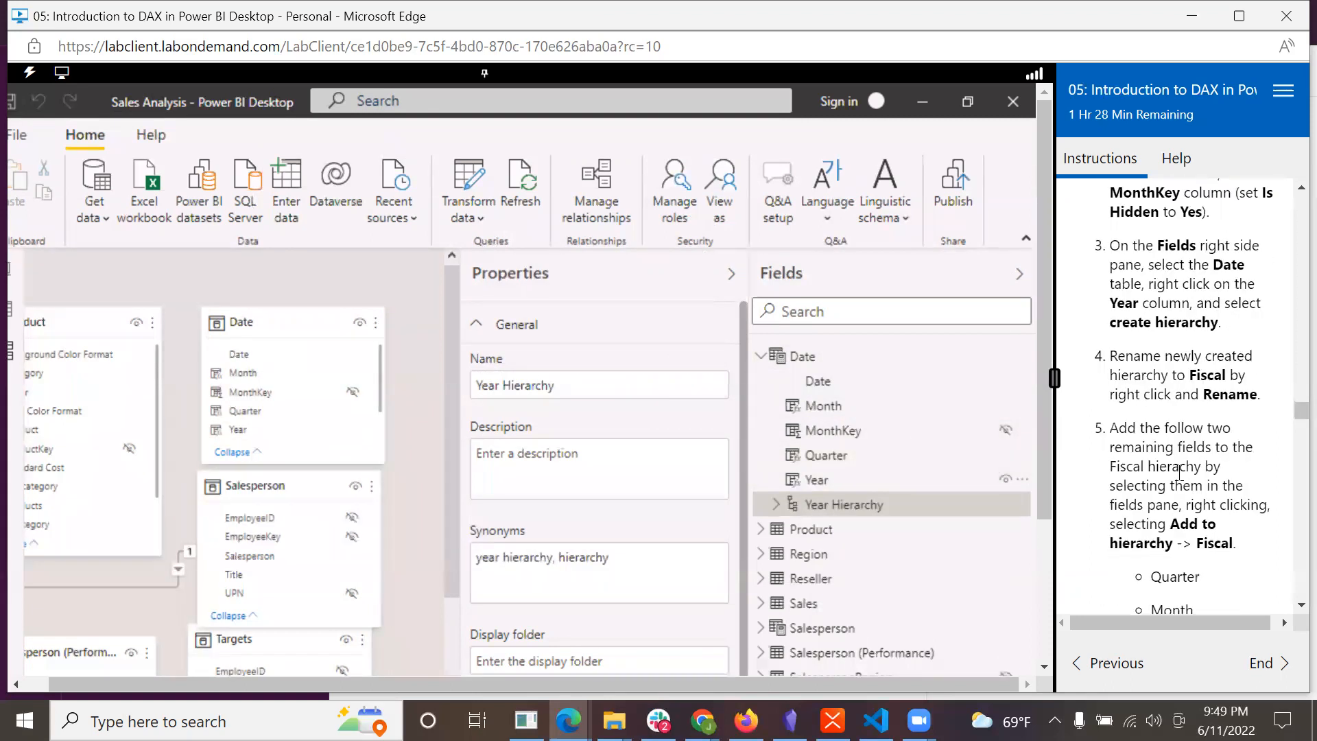
{"action": "left_click", "coordinate": [615, 385]}
{"action": "key", "text": "BackSpace"}
{"action": "key", "text": "BackSpace"}
{"action": "key", "text": "BackSpace"}
{"action": "key", "text": "BackSpace"}
{"action": "key", "text": "BackSpace"}
{"action": "key", "text": "BackSpace"}
{"action": "key", "text": "BackSpace"}
{"action": "key", "text": "BackSpace"}
{"action": "key", "text": "BackSpace"}
{"action": "key", "text": "BackSpace"}
{"action": "key", "text": "BackSpace"}
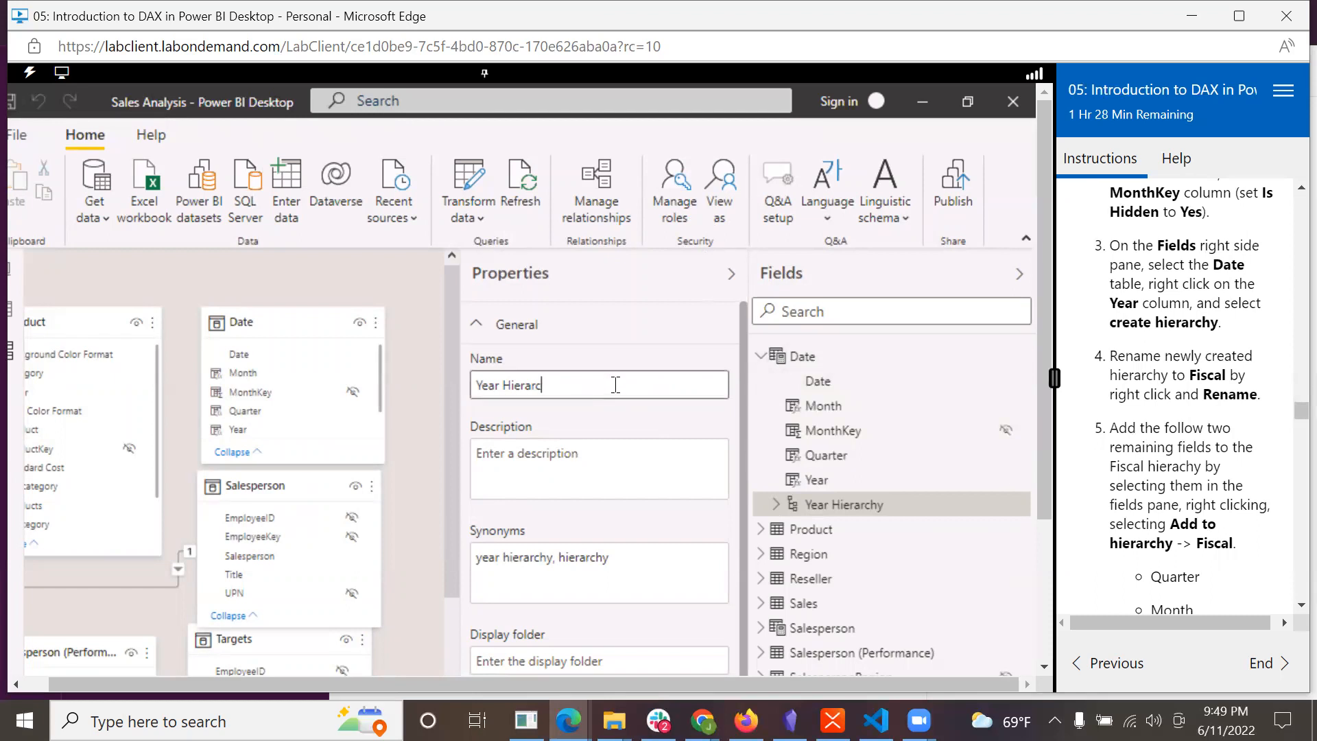
{"action": "key", "text": "BackSpace"}
{"action": "key", "text": "BackSpace"}
{"action": "key", "text": "BackSpace"}
{"action": "type", "text": "Fiscal"}
{"action": "left_click", "coordinate": [648, 322]}
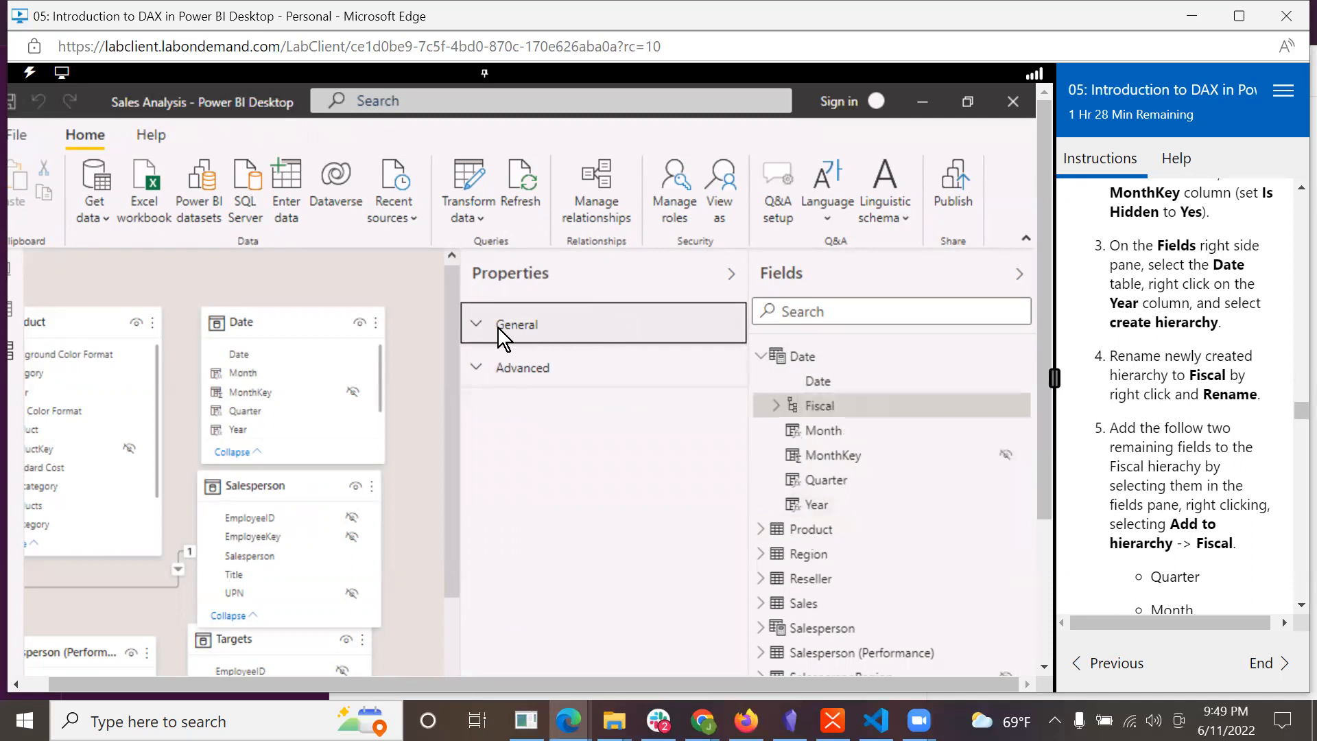
{"action": "left_click", "coordinate": [475, 319]}
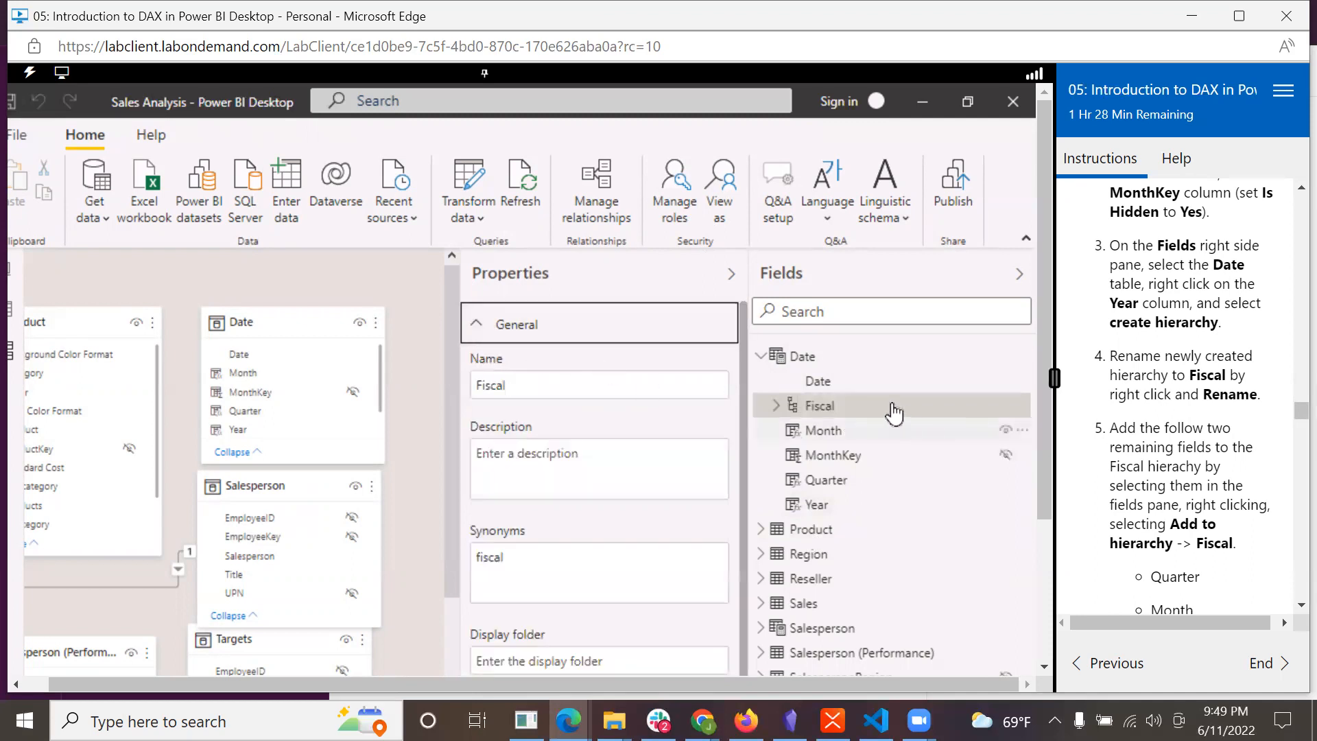
{"action": "right_click", "coordinate": [847, 399]}
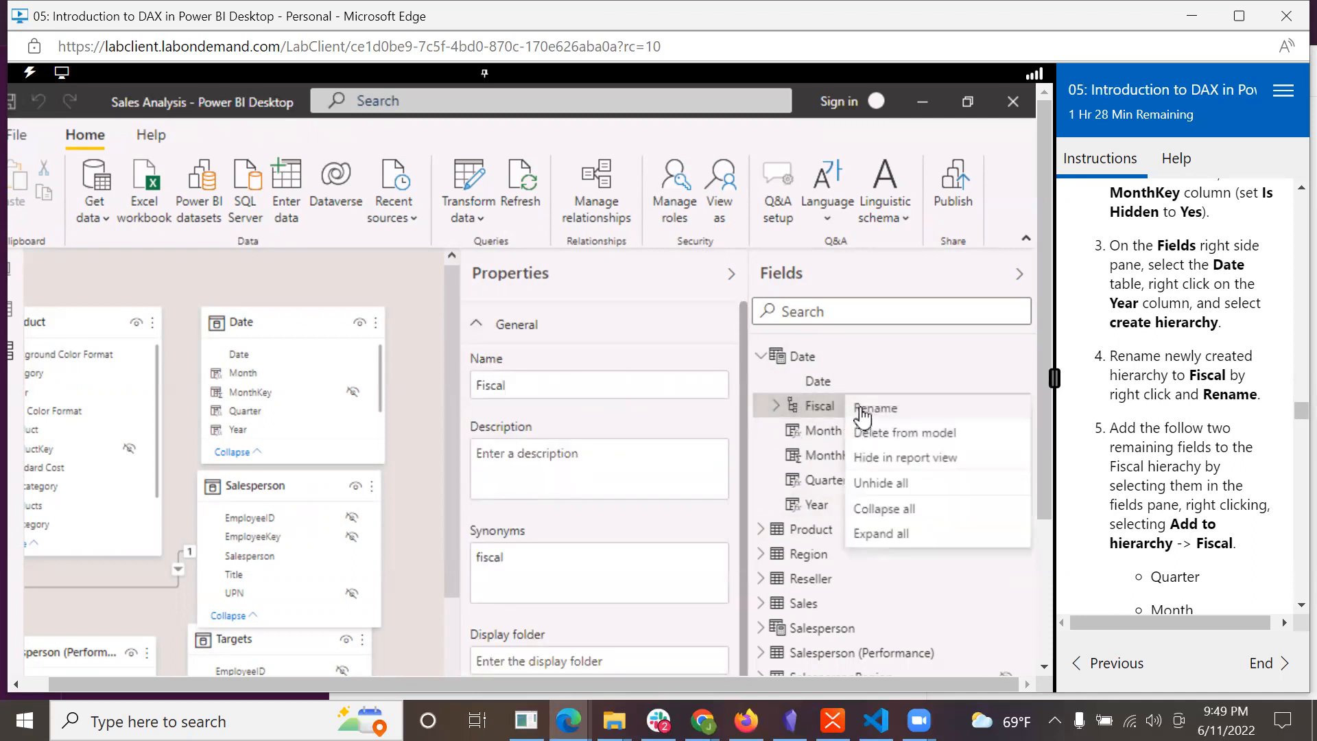
{"action": "left_click", "coordinate": [829, 405]}
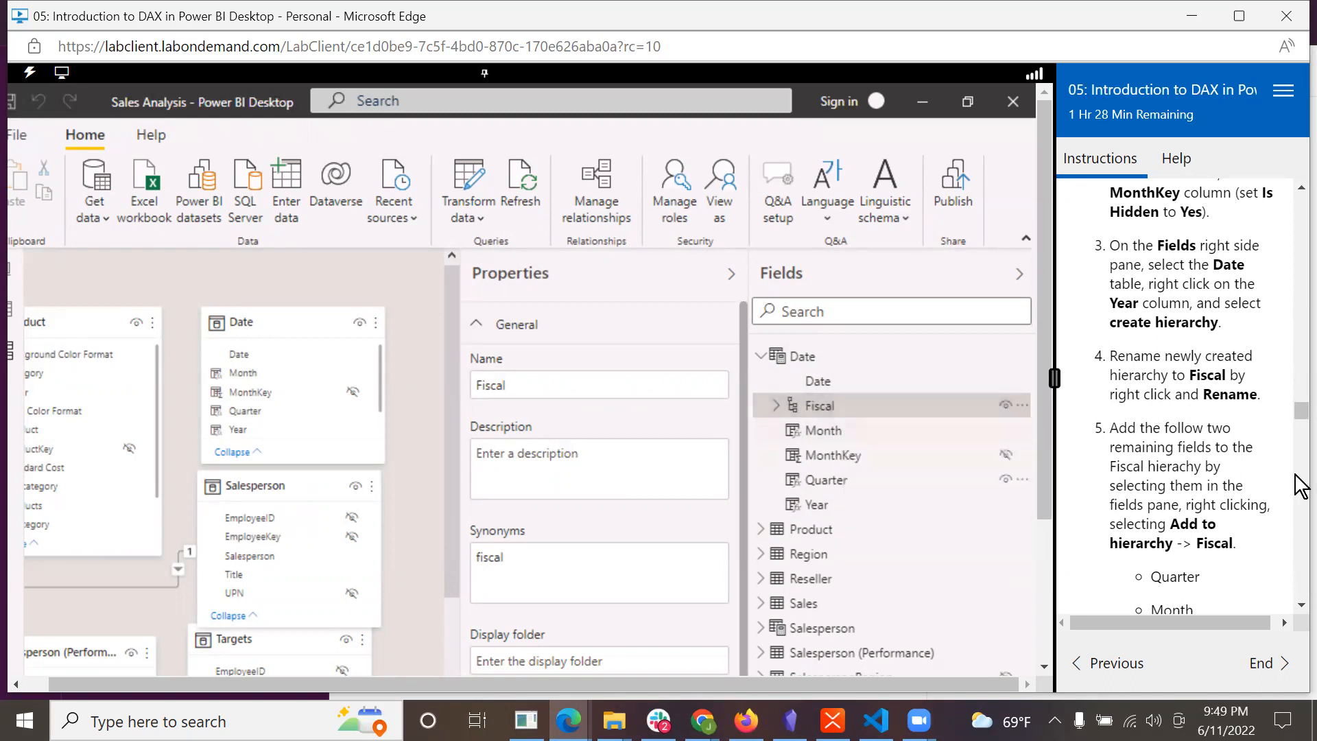
- Add the Date table's Quarter column to the Fiscal hierarchy
{"action": "scroll", "coordinate": [1235, 446], "scroll_direction": "down", "scroll_amount": 2}
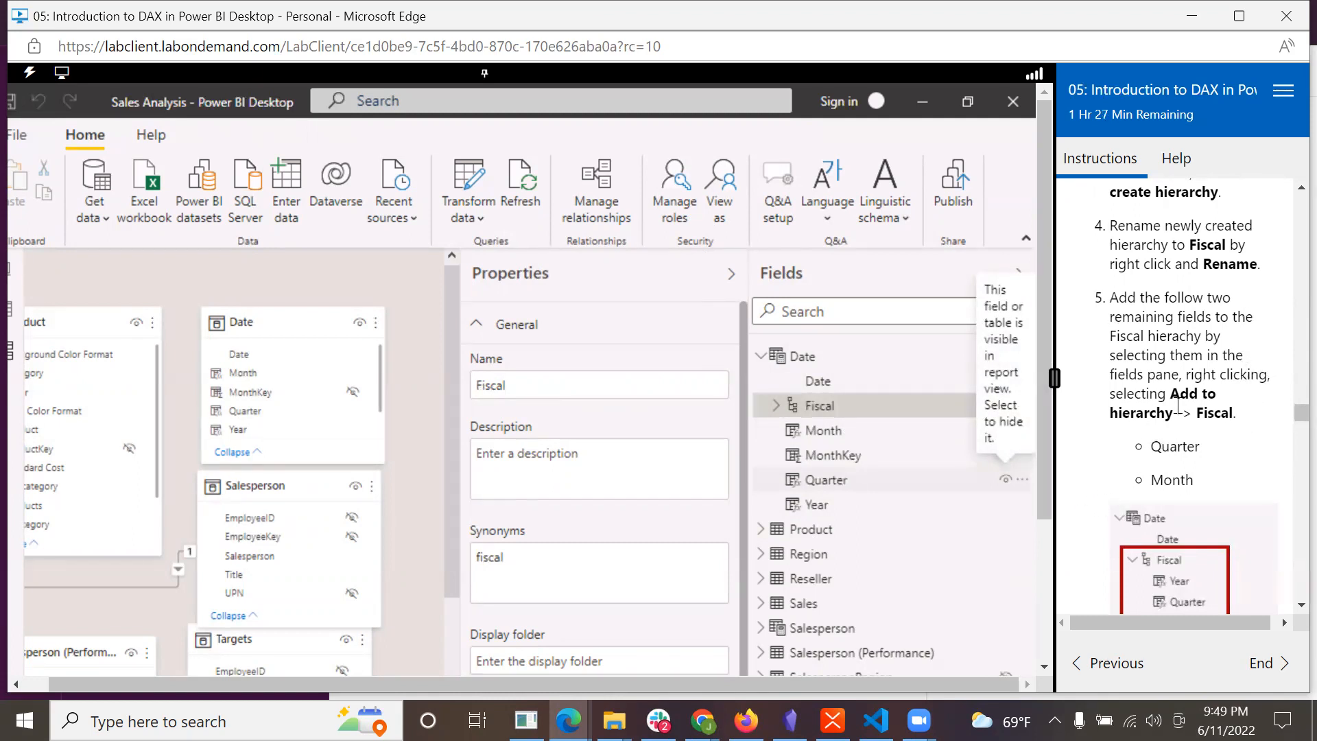
{"action": "right_click", "coordinate": [845, 484]}
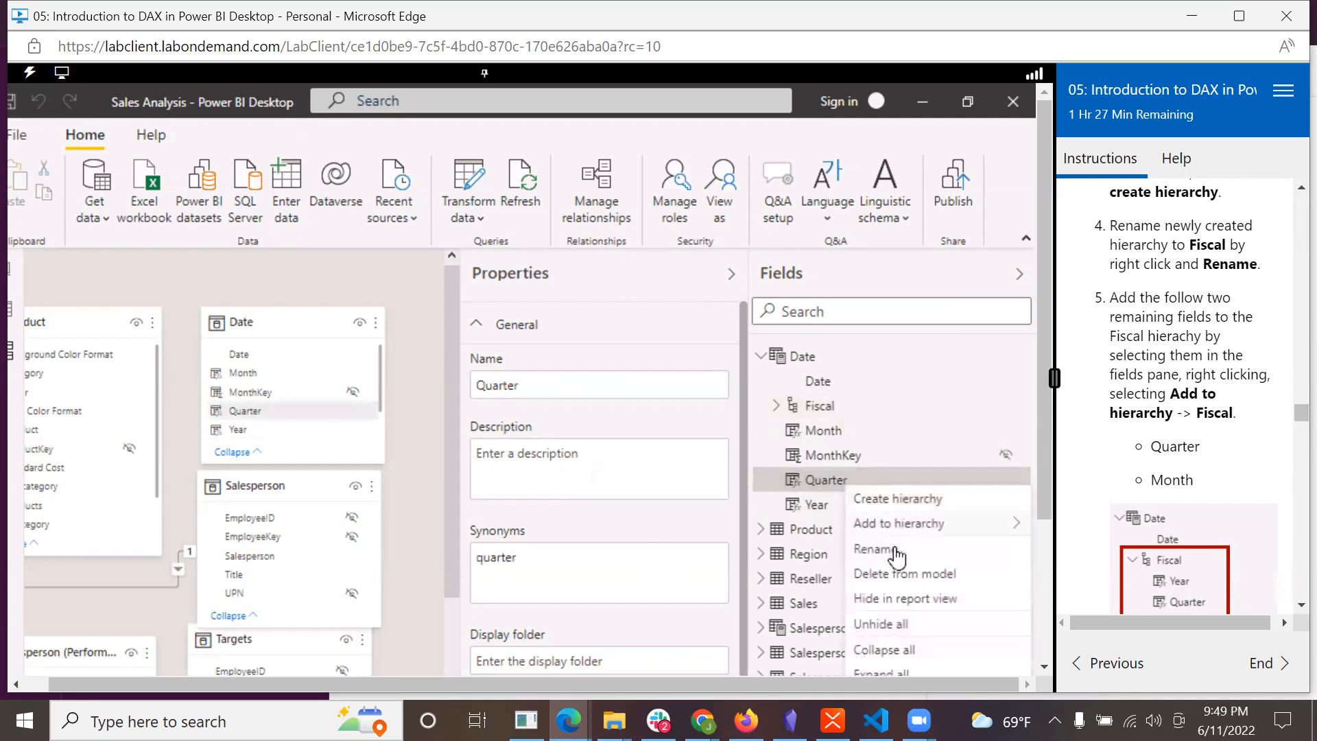
{"action": "mouse_move", "coordinate": [907, 532]}
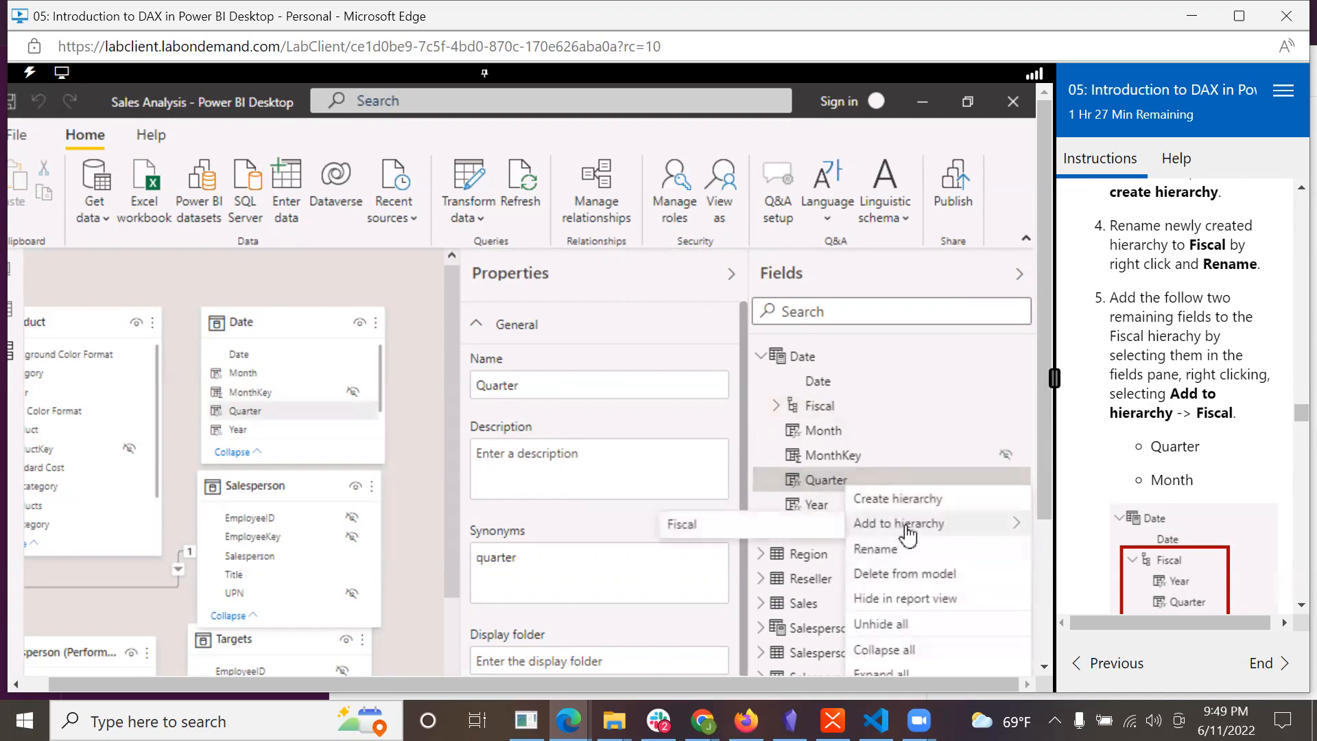
{"action": "left_click", "coordinate": [827, 524]}
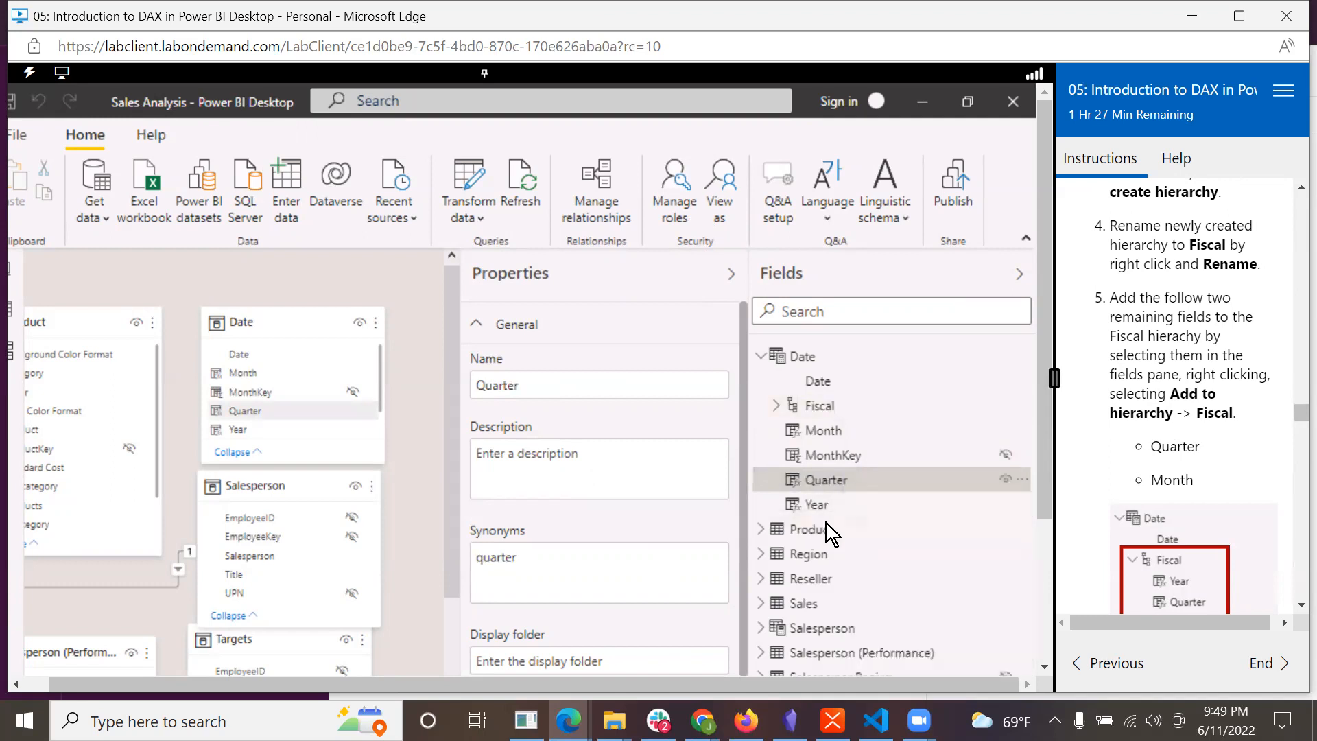
- Add the Date table's Month column to the Fiscal hierarchy and expand the hierarchy's levels
{"action": "left_click", "coordinate": [822, 436], "text": "ctrl"}
{"action": "right_click", "coordinate": [823, 436]}
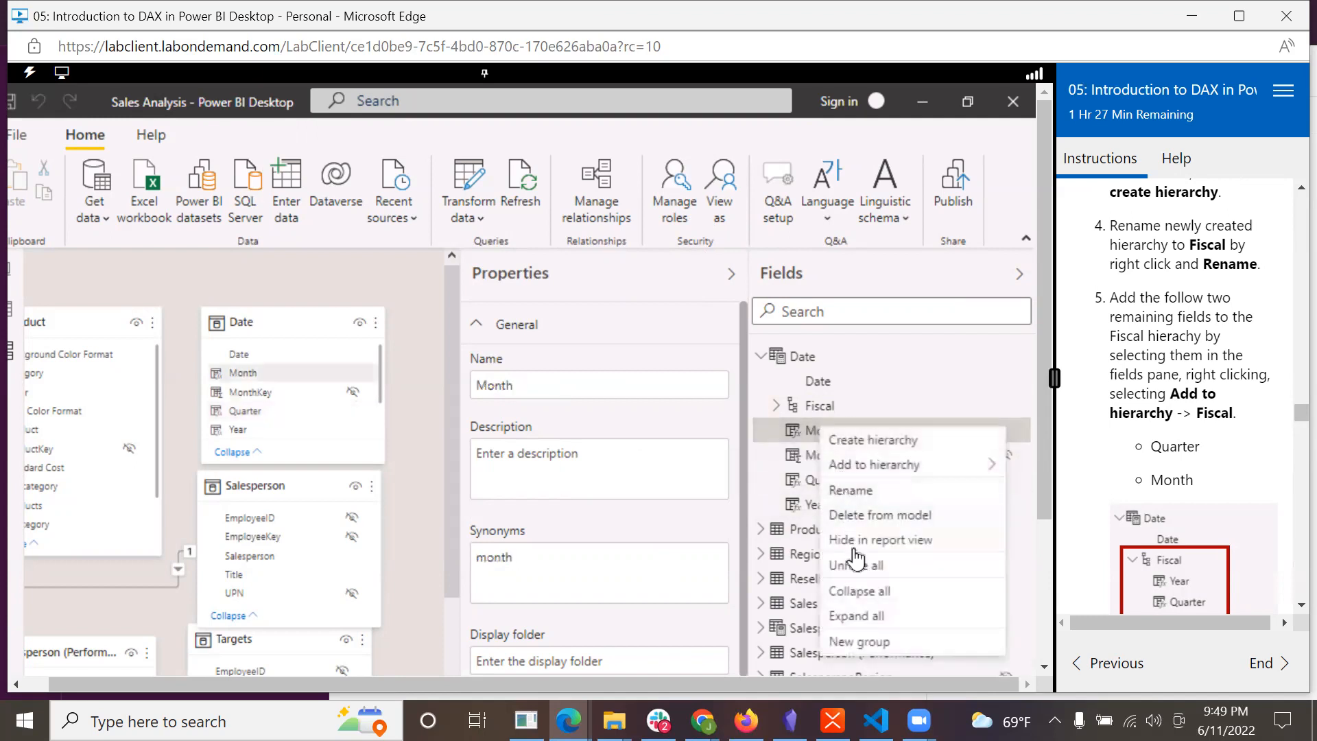
{"action": "mouse_move", "coordinate": [854, 464]}
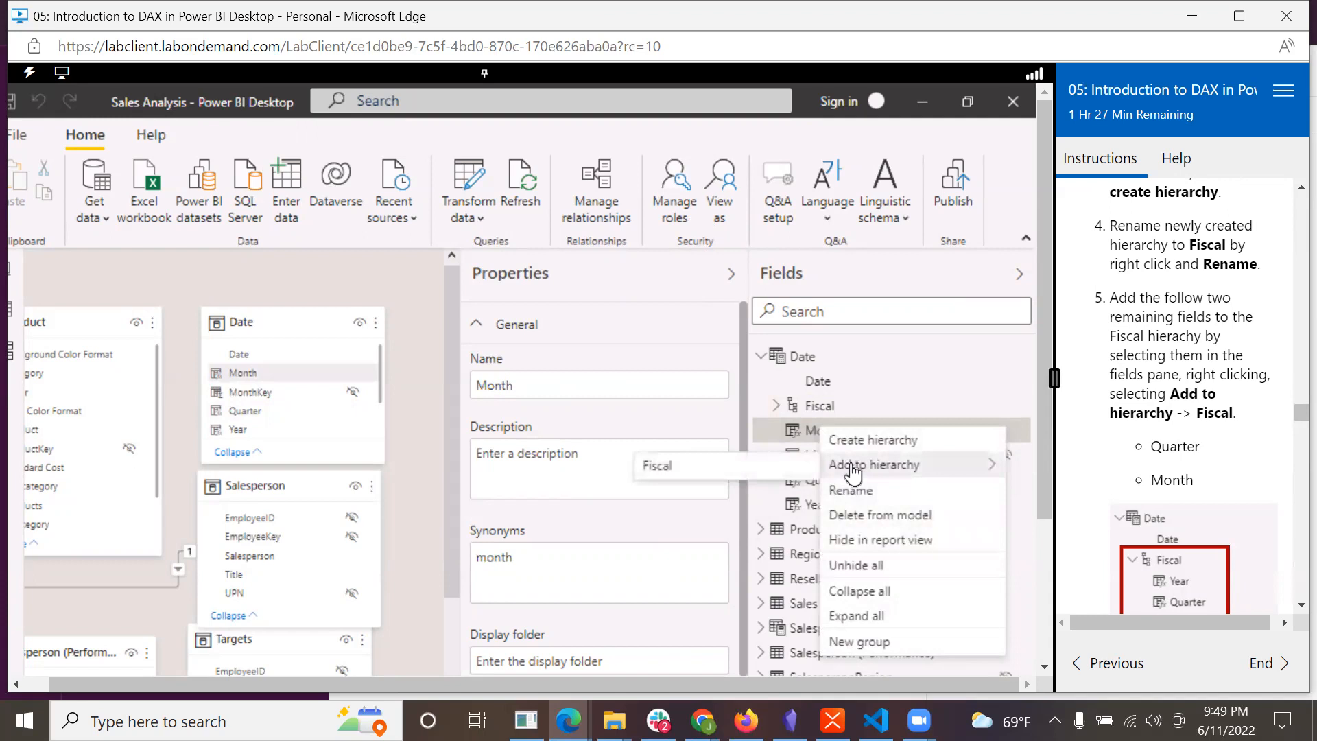
{"action": "left_click", "coordinate": [789, 463]}
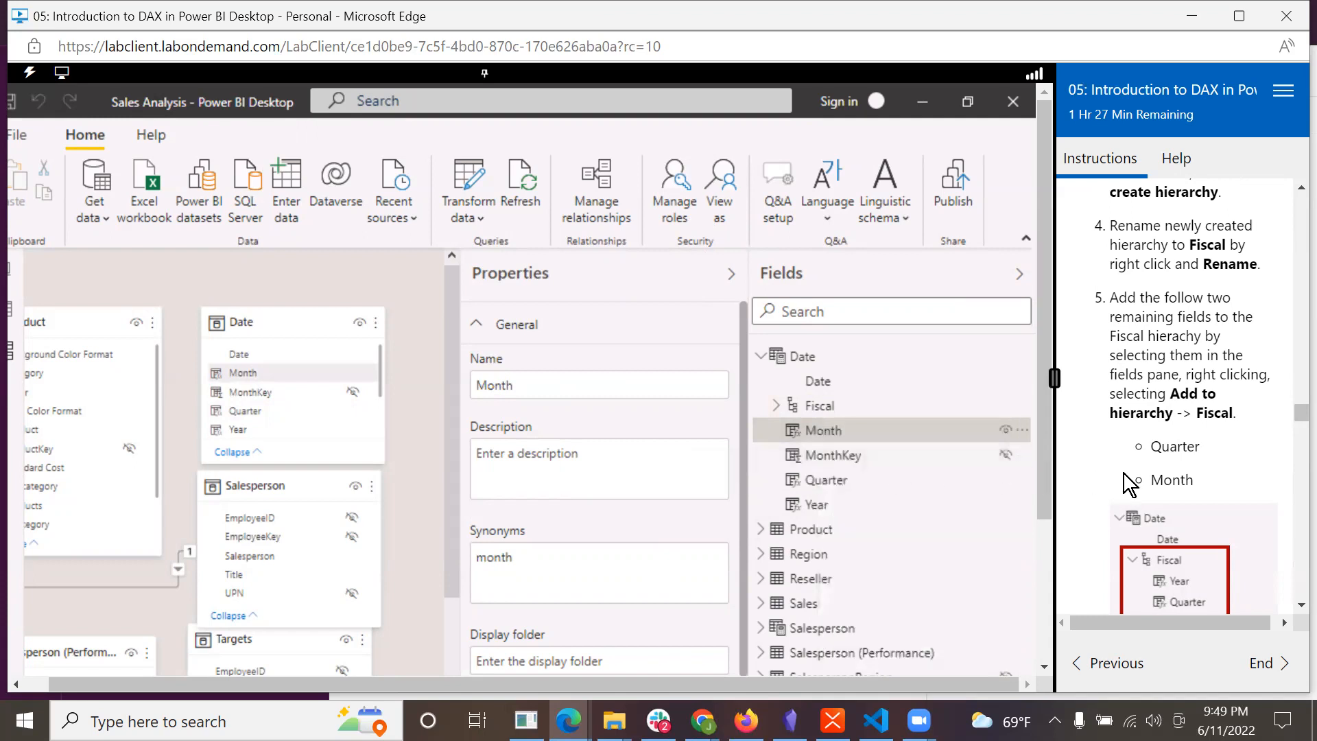
{"action": "scroll", "coordinate": [1123, 473], "scroll_direction": "down", "scroll_amount": 2}
{"action": "scroll", "coordinate": [1122, 471], "scroll_direction": "down", "scroll_amount": 2}
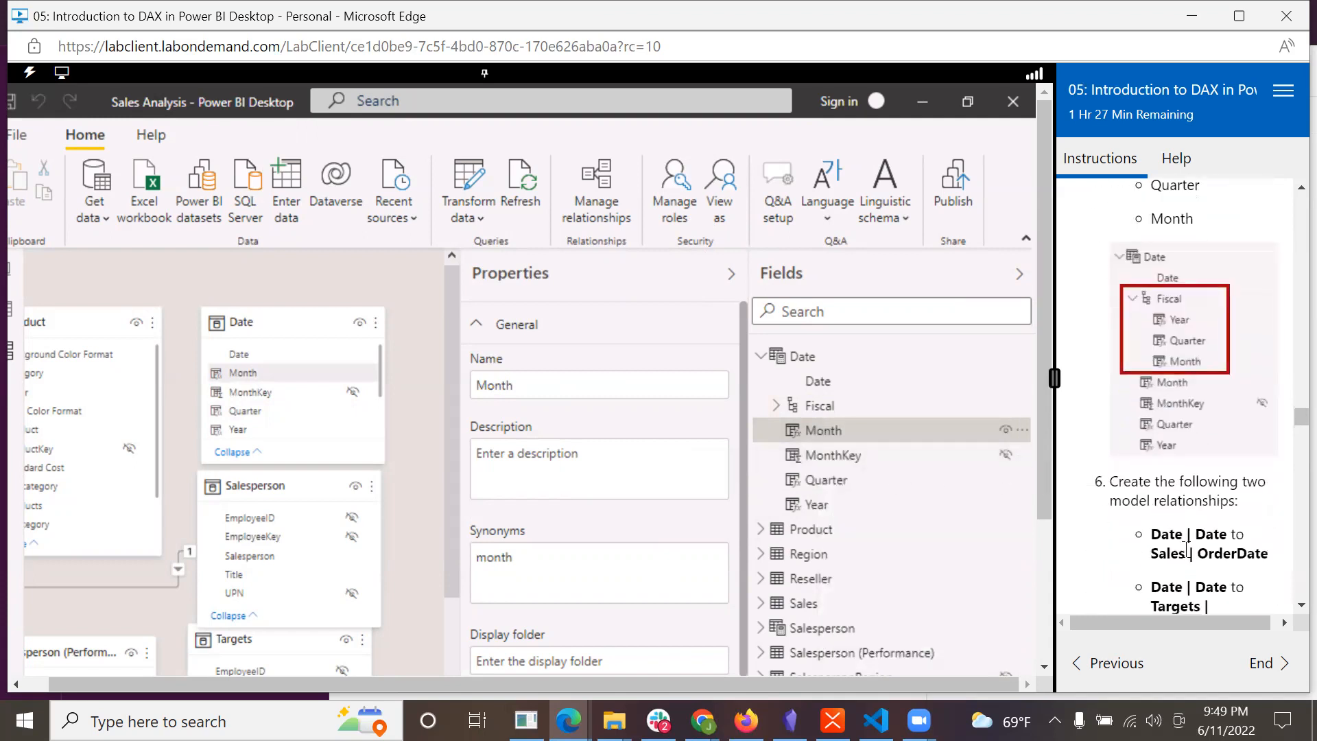
{"action": "left_click", "coordinate": [774, 408]}
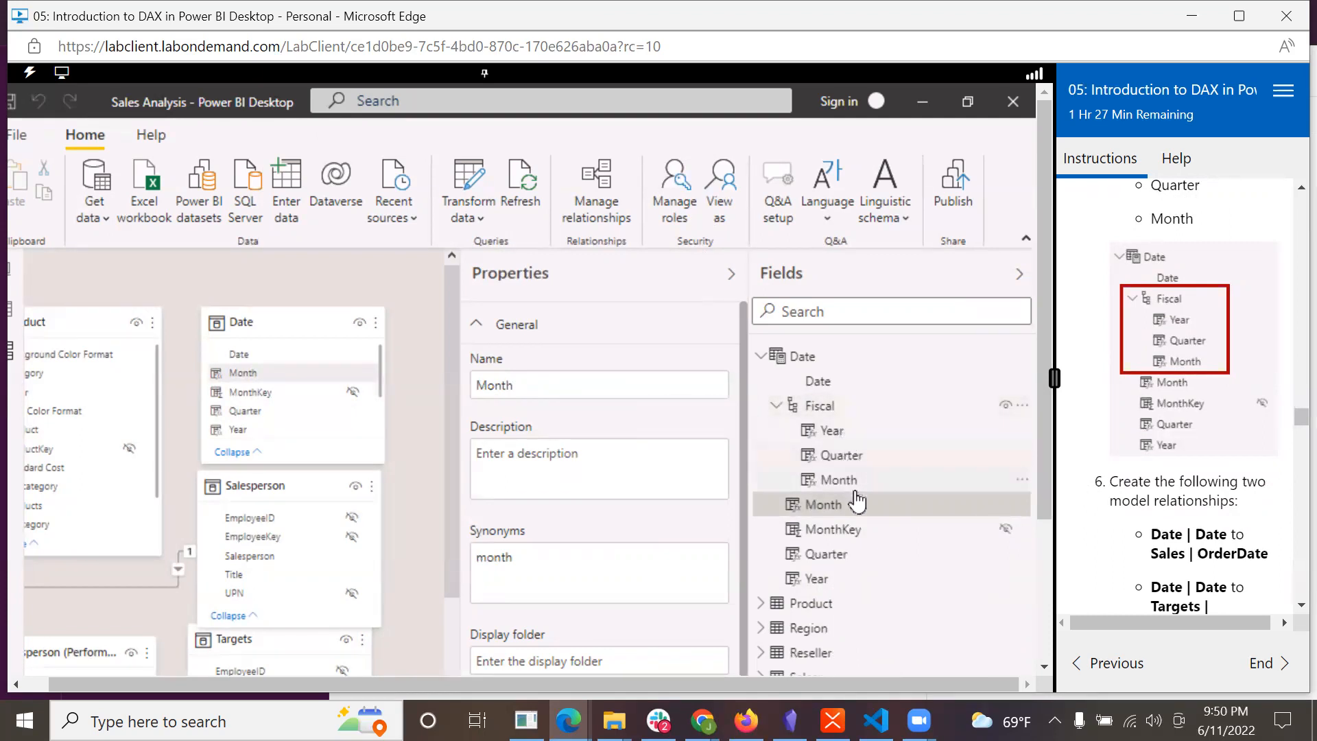
- Collapse the Properties and Fields panes to give the model diagram more room
{"action": "scroll", "coordinate": [1249, 532], "scroll_direction": "down", "scroll_amount": 2}
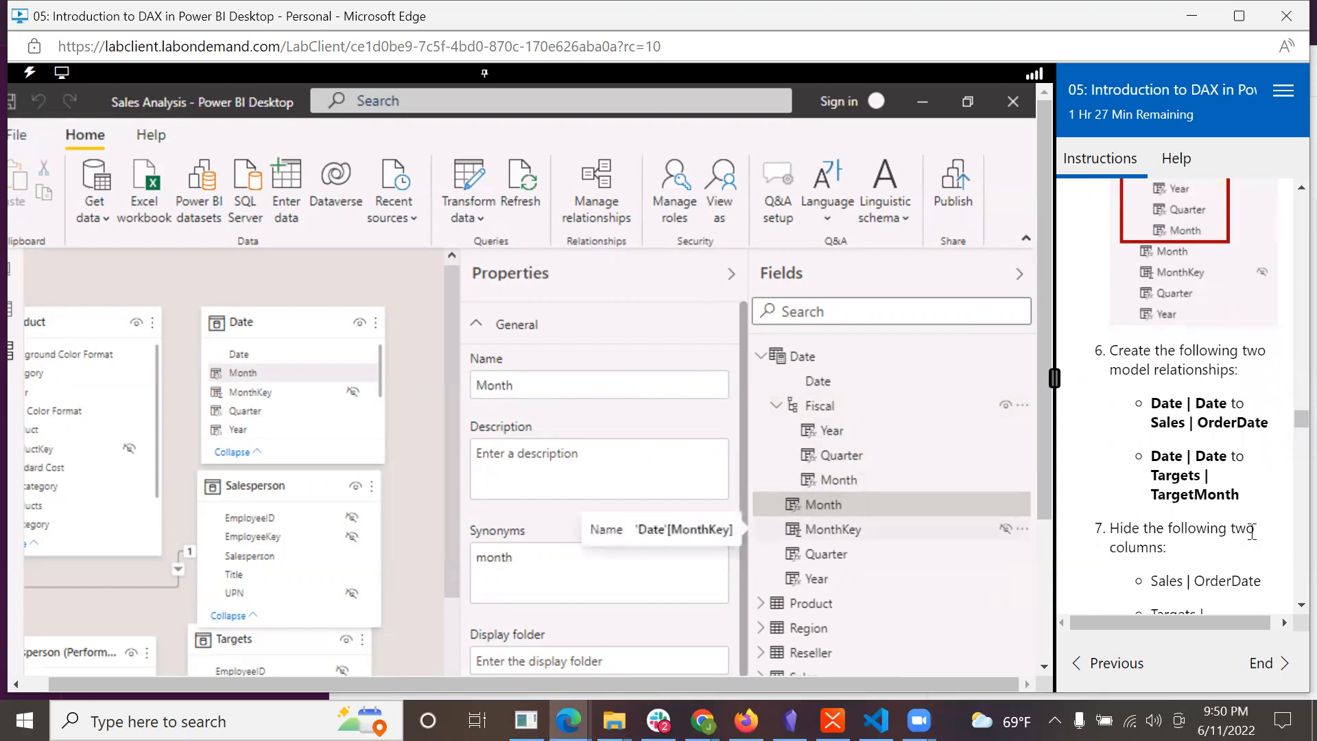
{"action": "scroll", "coordinate": [1250, 530], "scroll_direction": "down", "scroll_amount": 1}
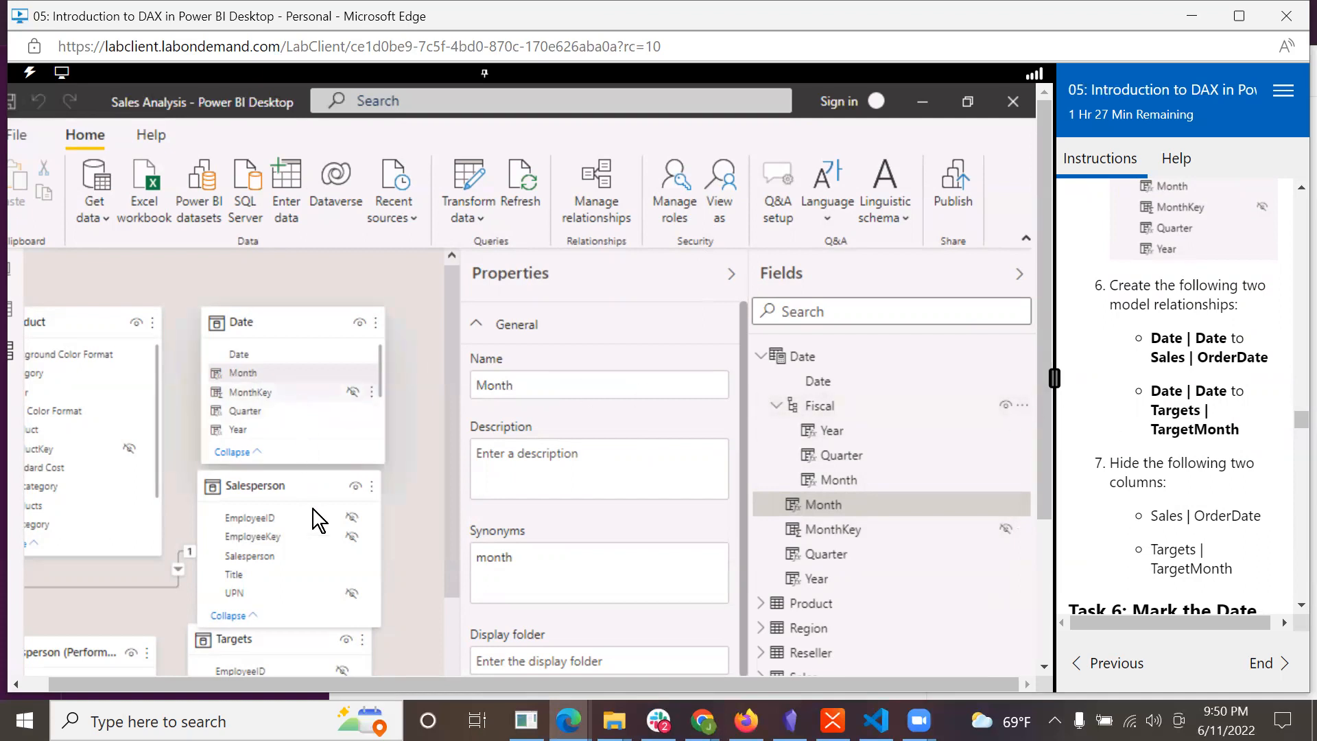
{"action": "left_click", "coordinate": [730, 273]}
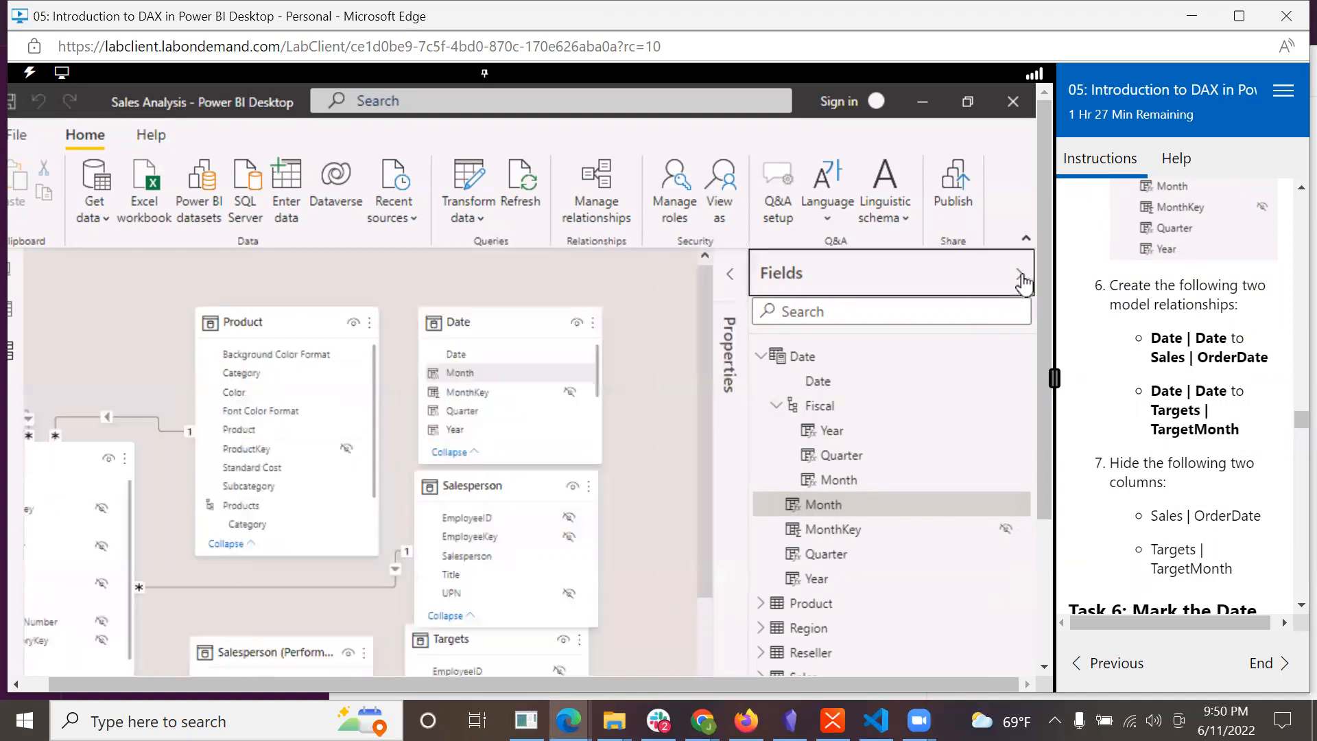
{"action": "left_click", "coordinate": [1019, 273]}
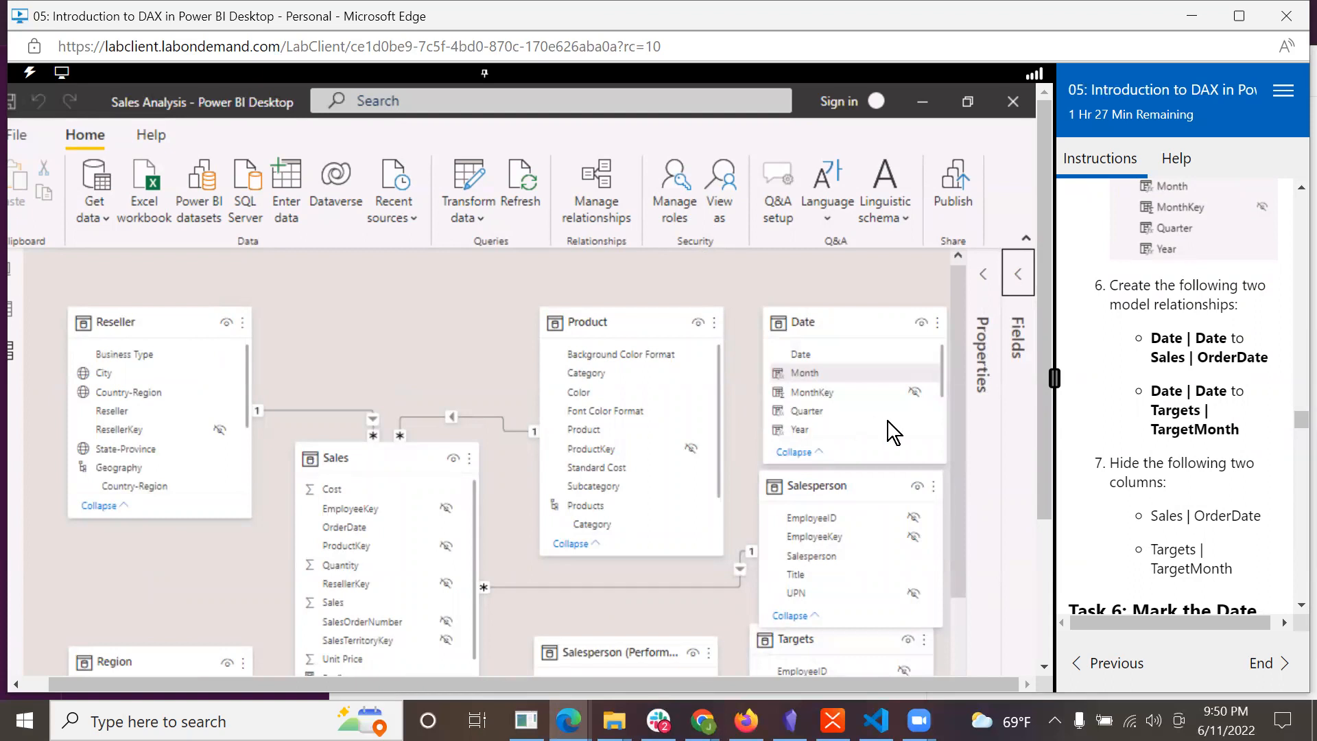
- Create relationships from the Date table's Date column to Sales | OrderDate and to Targets | TargetMonth
{"action": "left_click_drag", "start_coordinate": [959, 399], "coordinate": [981, 381]}
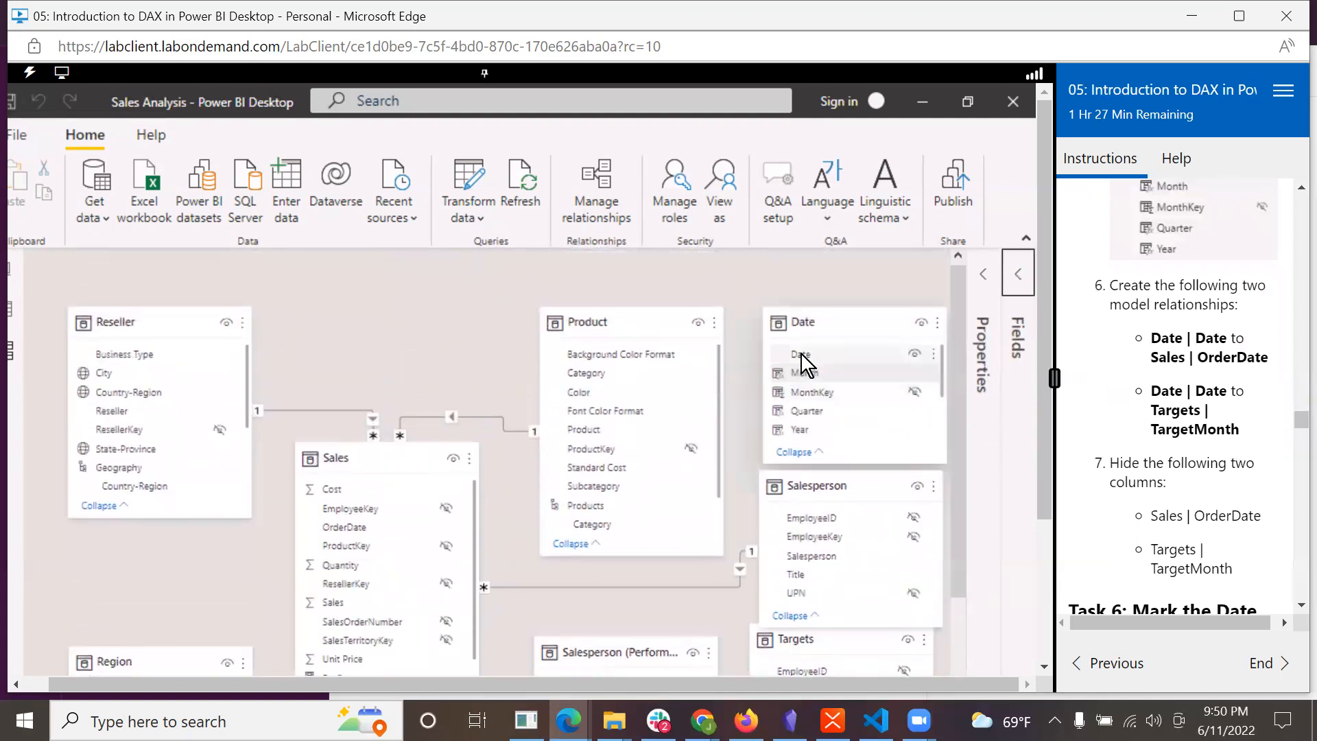
{"action": "mouse_move", "coordinate": [800, 353]}
{"action": "left_mouse_down"}
{"action": "mouse_move", "coordinate": [469, 546]}
{"action": "mouse_move", "coordinate": [368, 530]}
{"action": "left_mouse_up"}
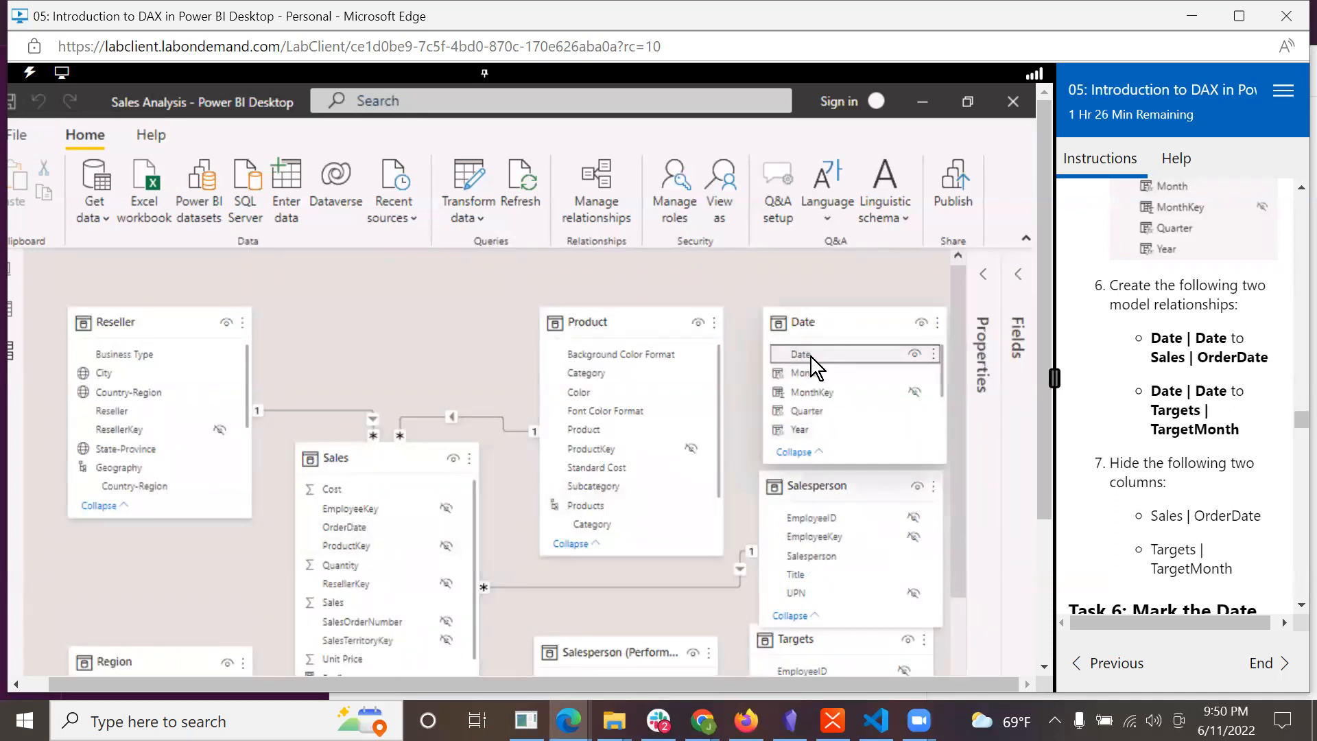
{"action": "left_click_drag", "start_coordinate": [809, 355], "coordinate": [402, 534]}
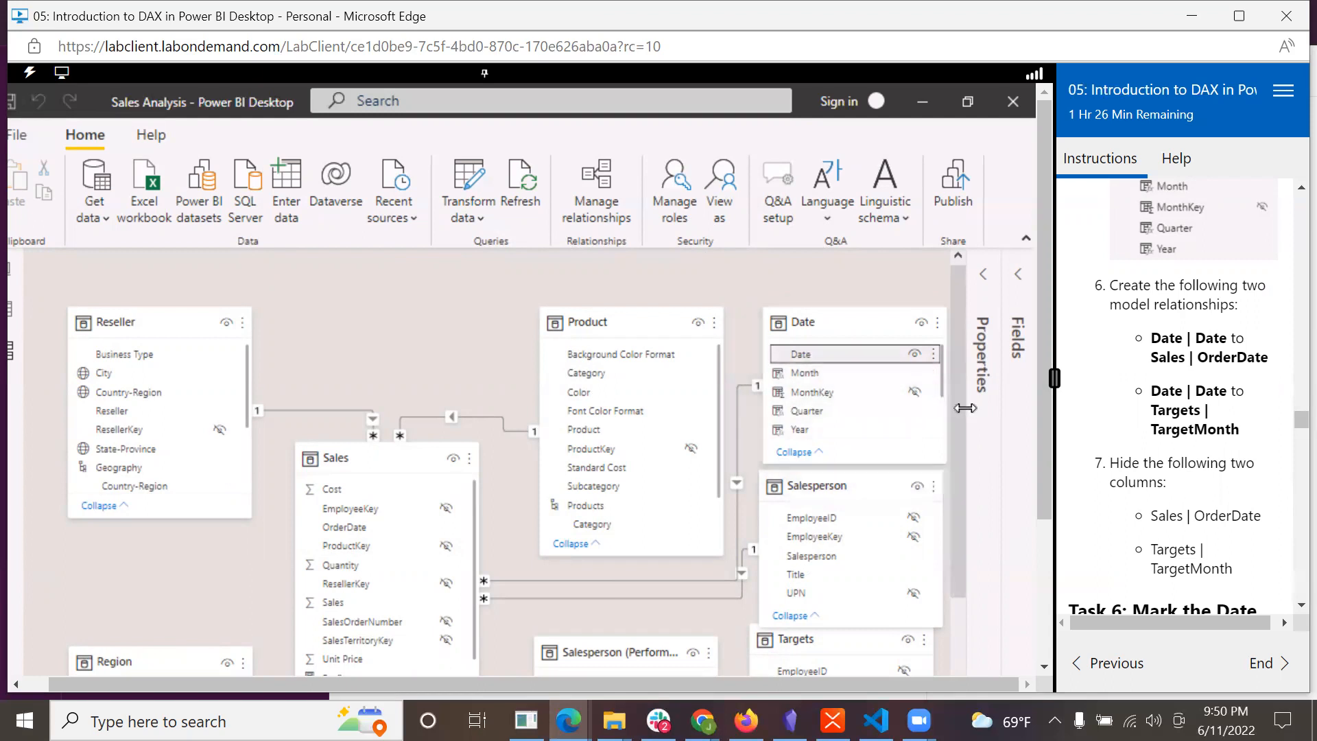
{"action": "left_click_drag", "start_coordinate": [960, 406], "coordinate": [961, 447]}
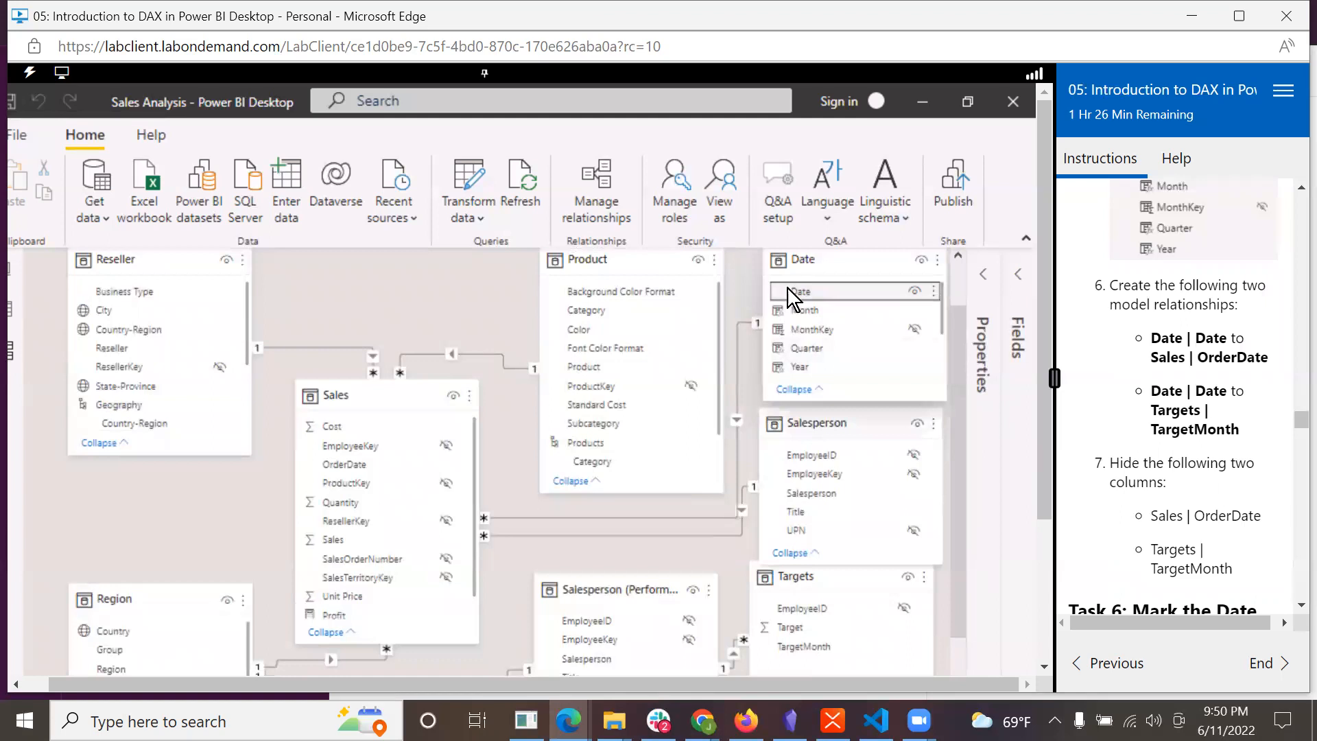
{"action": "left_click_drag", "start_coordinate": [809, 291], "coordinate": [834, 648]}
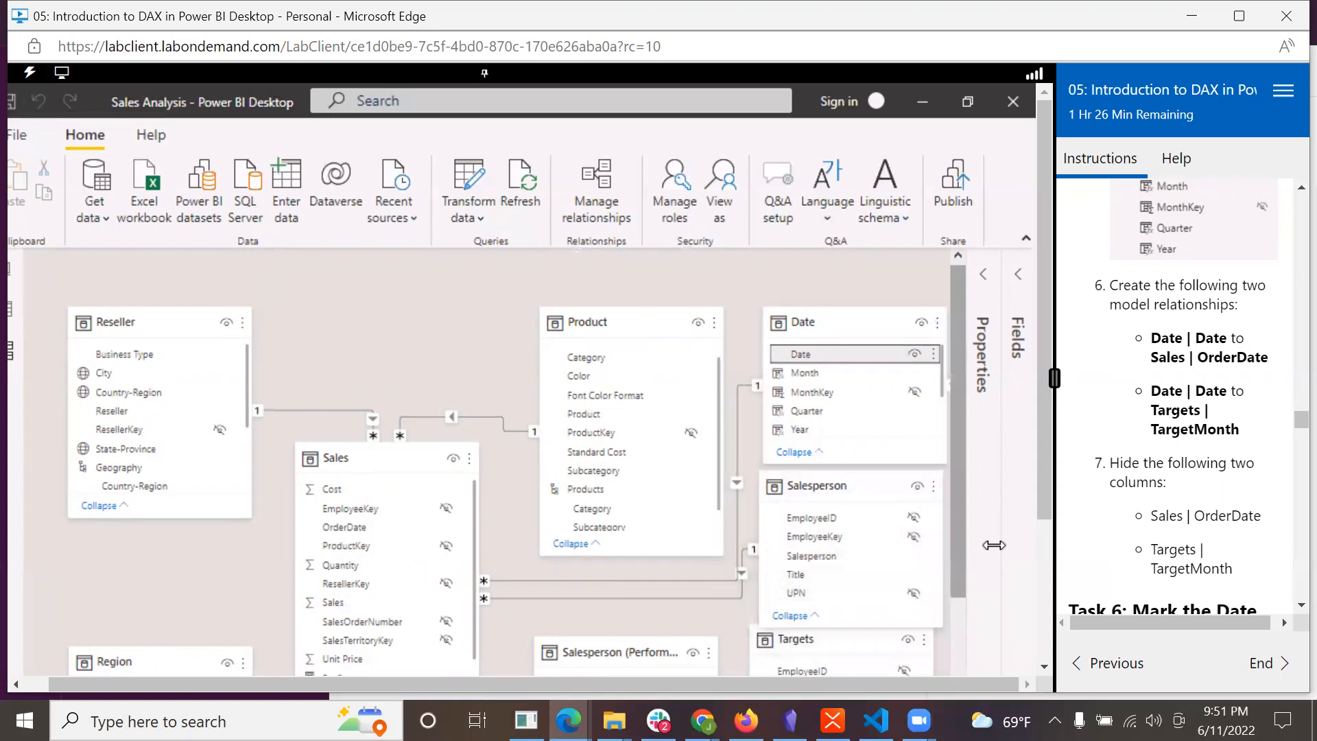
- Rearrange the Targets, Salesperson and Salesperson (Performance) tables in the diagram so they are spaced apart without overlapping
{"action": "left_click_drag", "start_coordinate": [960, 434], "coordinate": [976, 571]}
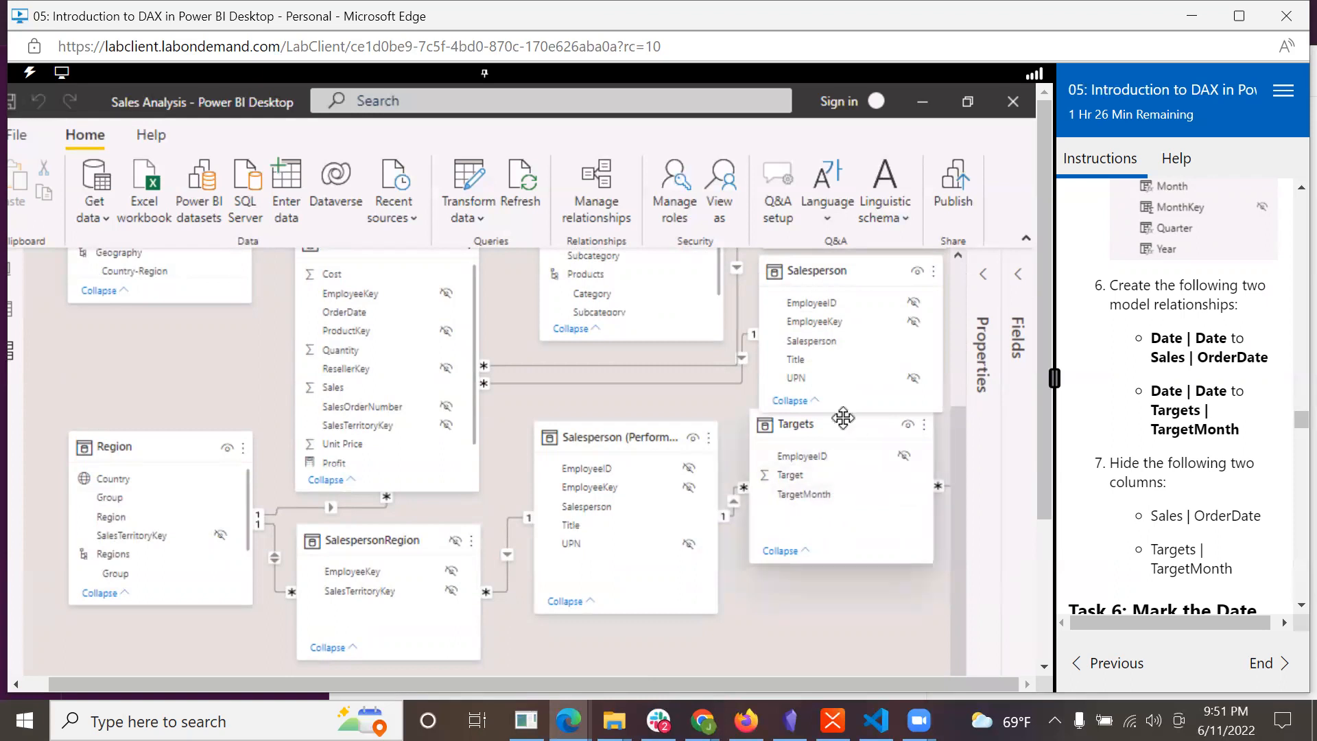
{"action": "left_click_drag", "start_coordinate": [843, 417], "coordinate": [851, 513]}
{"action": "left_click_drag", "start_coordinate": [861, 274], "coordinate": [846, 338]}
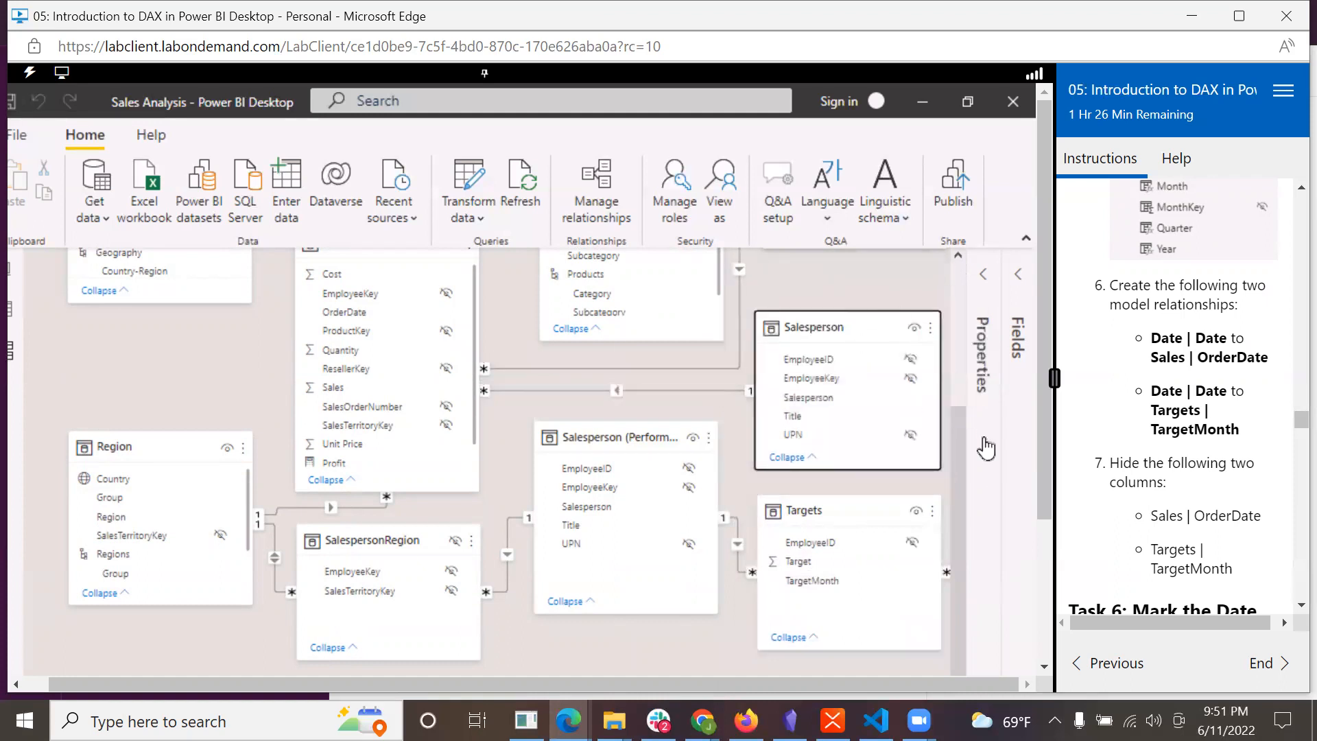
{"action": "left_click_drag", "start_coordinate": [840, 506], "coordinate": [814, 505]}
{"action": "left_click_drag", "start_coordinate": [641, 427], "coordinate": [612, 428]}
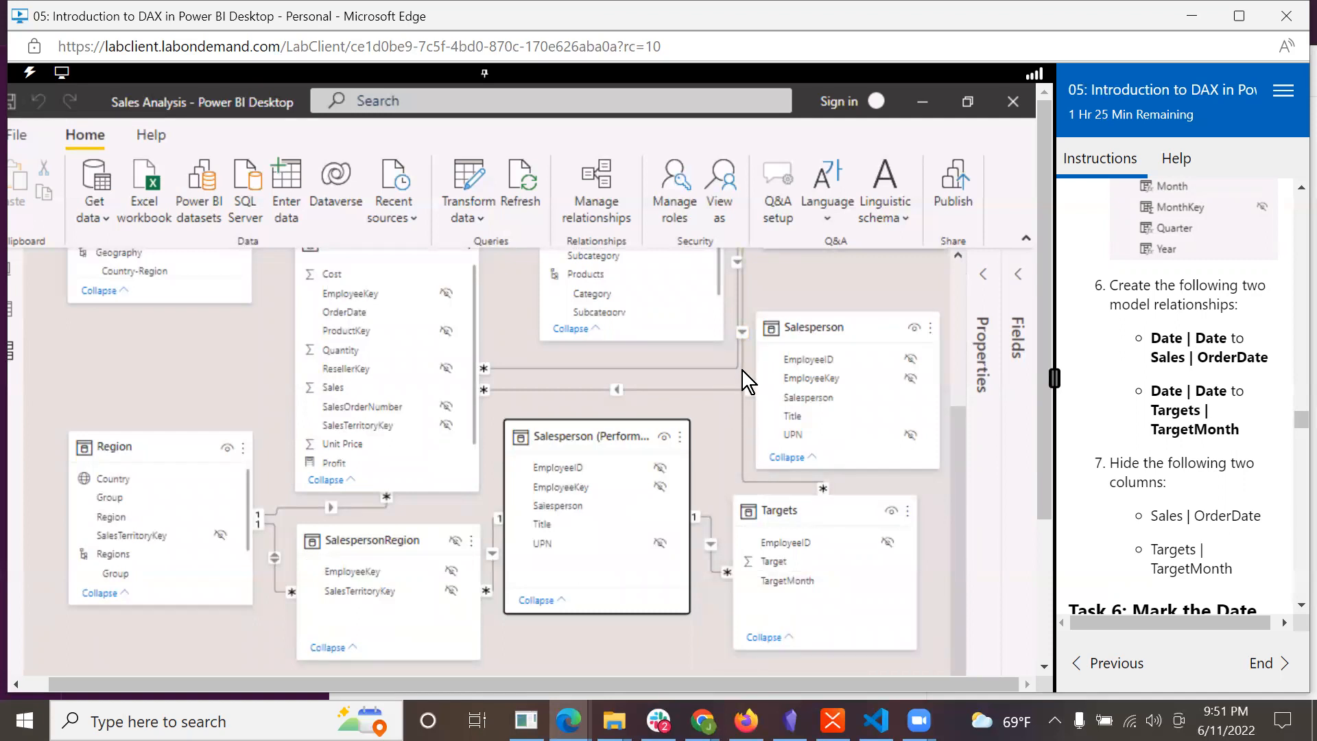
- Hide the OrderDate column in the Sales table and the TargetMonth column in the Targets table
{"action": "left_click_drag", "start_coordinate": [960, 406], "coordinate": [972, 327]}
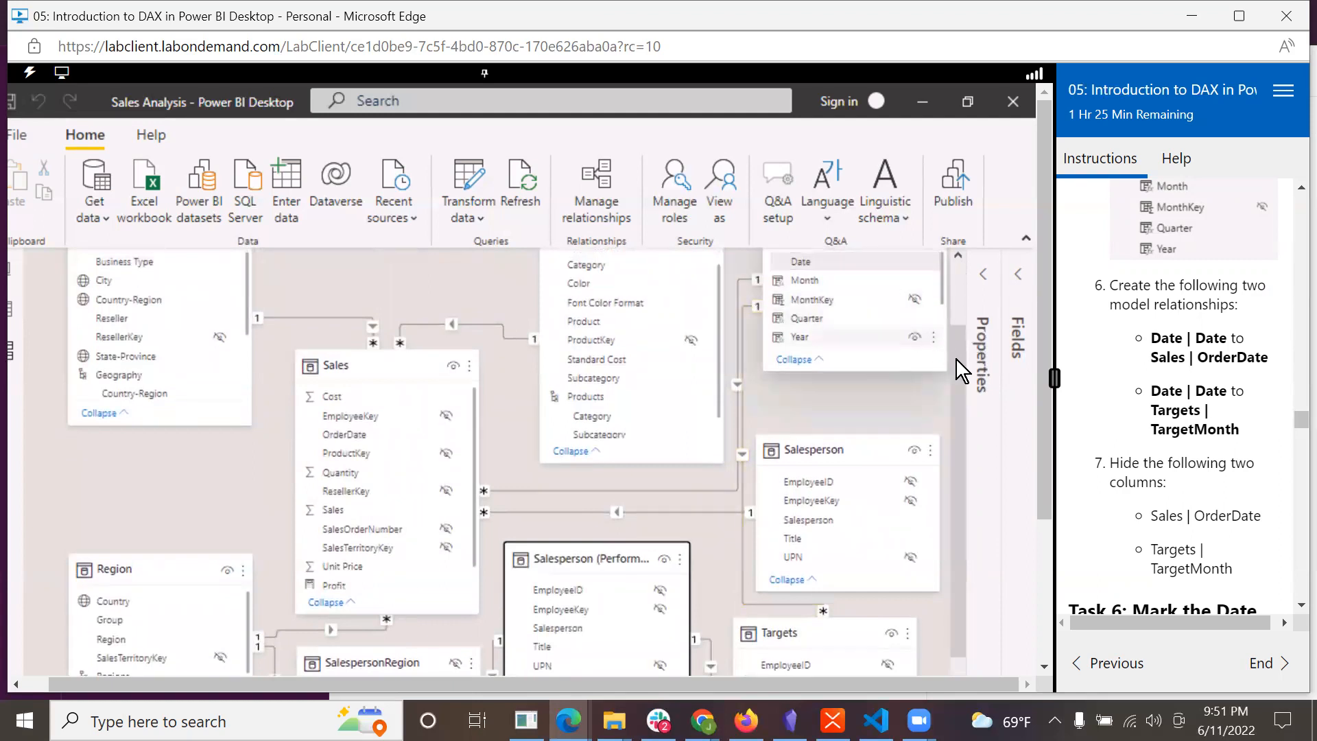
{"action": "left_click_drag", "start_coordinate": [957, 359], "coordinate": [971, 294]}
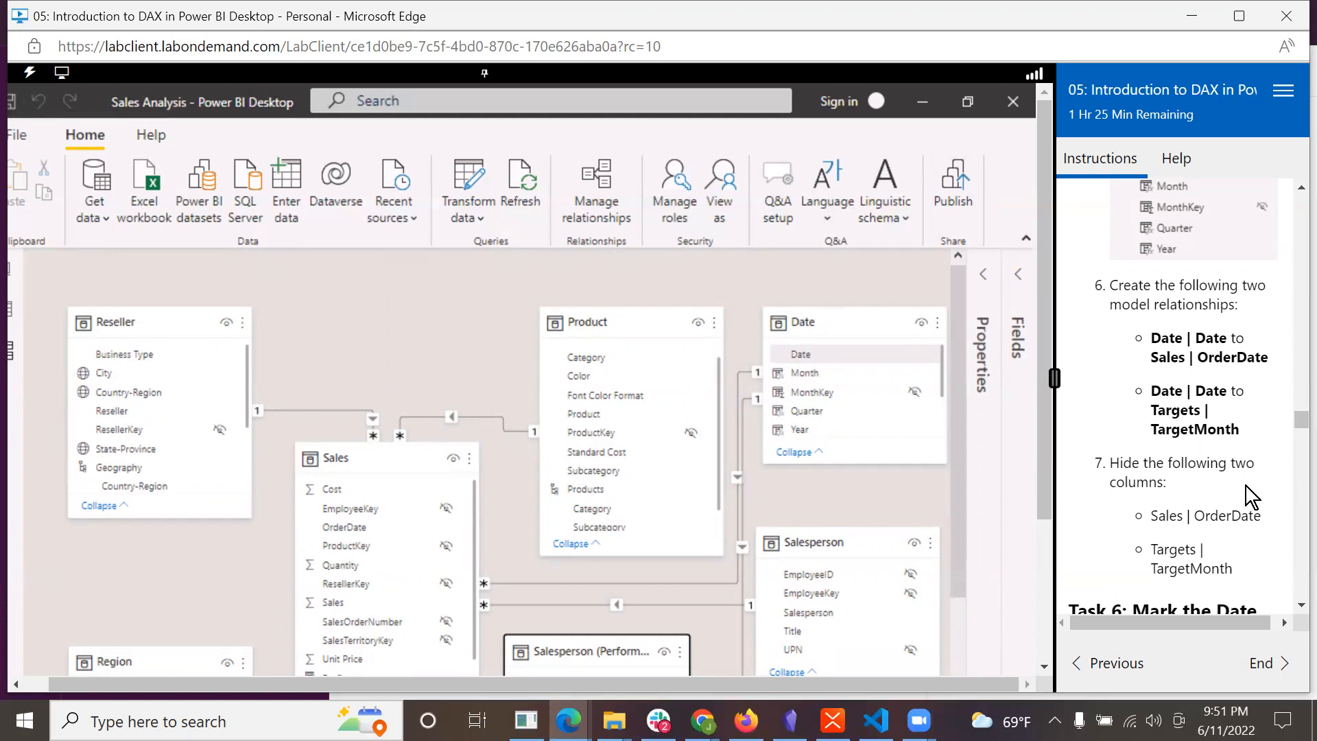
{"action": "scroll", "coordinate": [1245, 486], "scroll_direction": "down", "scroll_amount": 3}
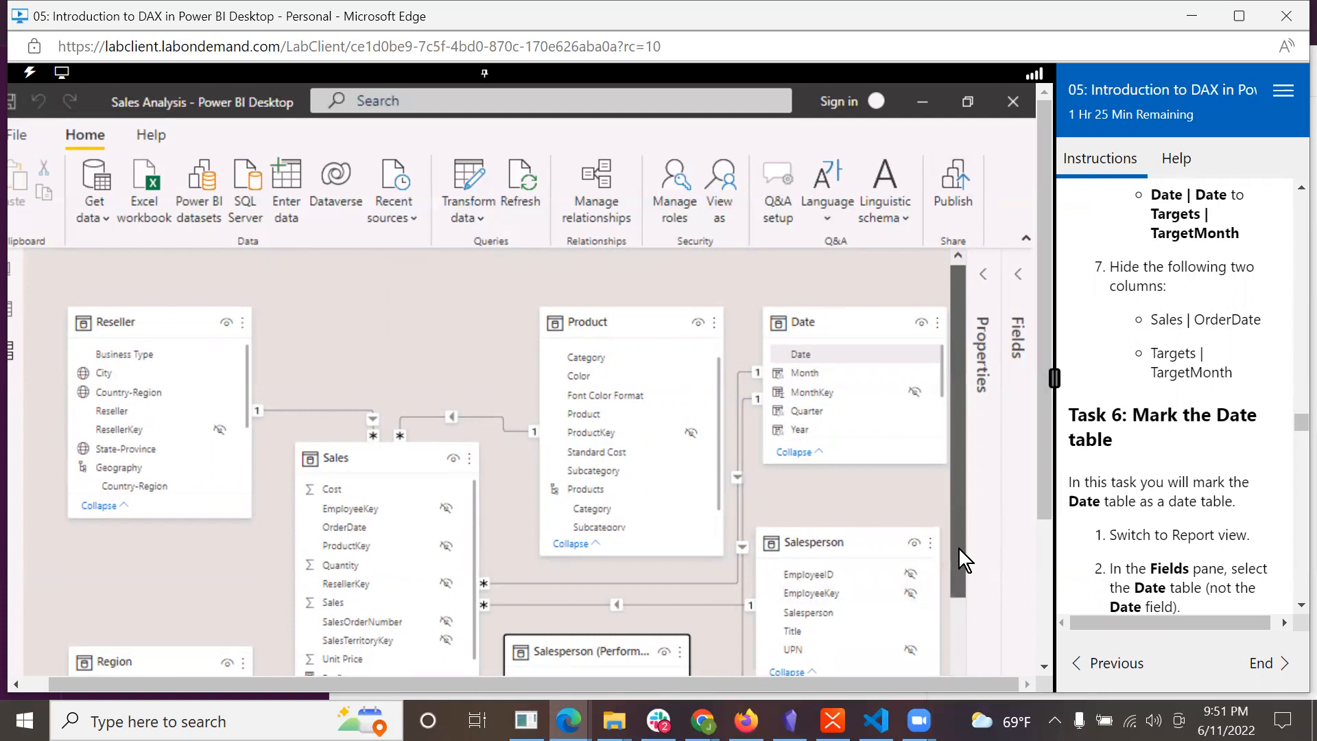
{"action": "scroll", "coordinate": [958, 545], "scroll_direction": "down", "scroll_amount": 2}
{"action": "mouse_move", "coordinate": [410, 443]}
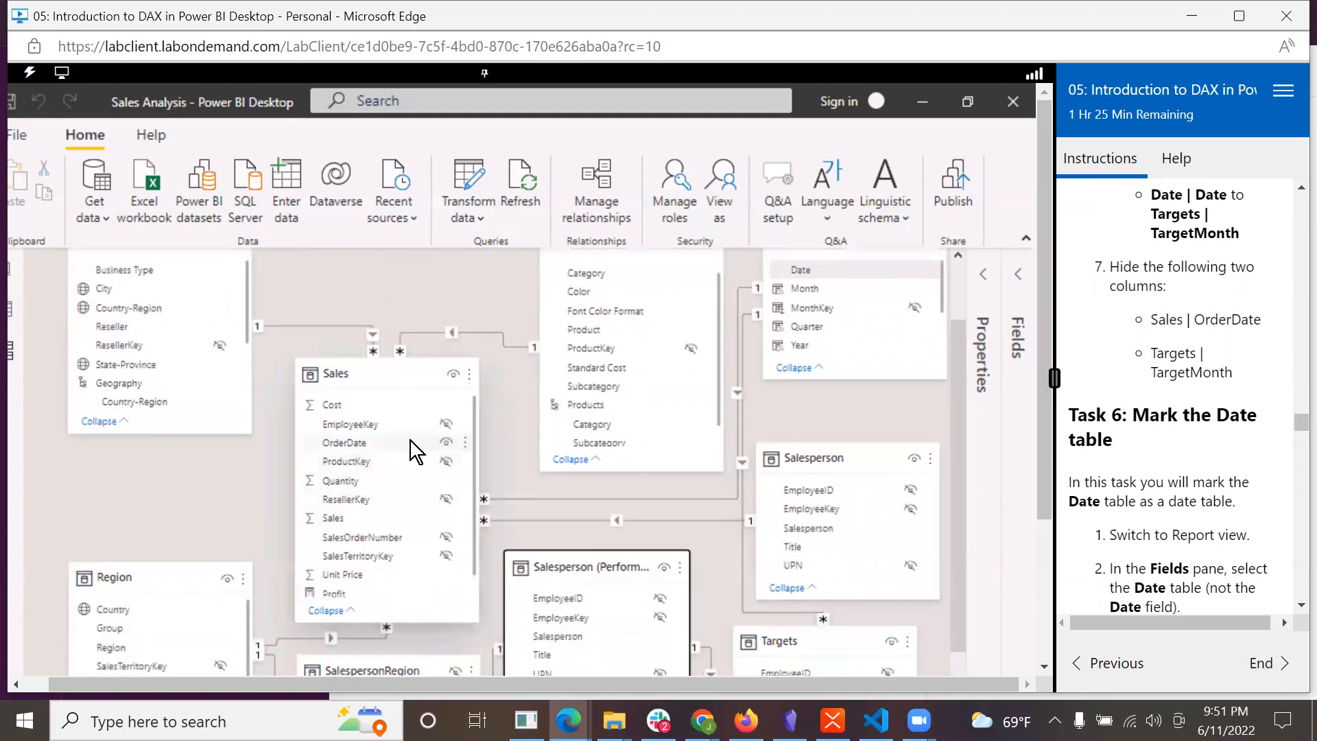
{"action": "left_click", "coordinate": [447, 442]}
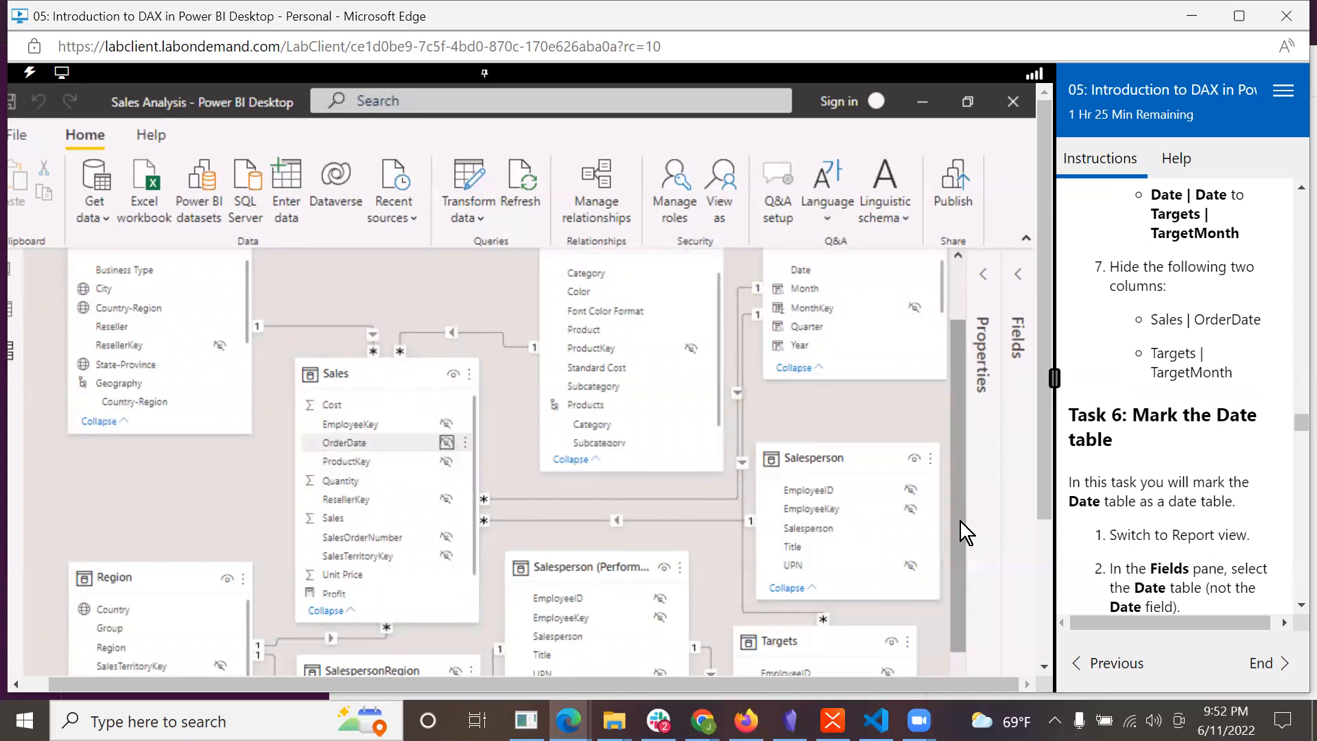
{"action": "left_click_drag", "start_coordinate": [960, 532], "coordinate": [952, 593]}
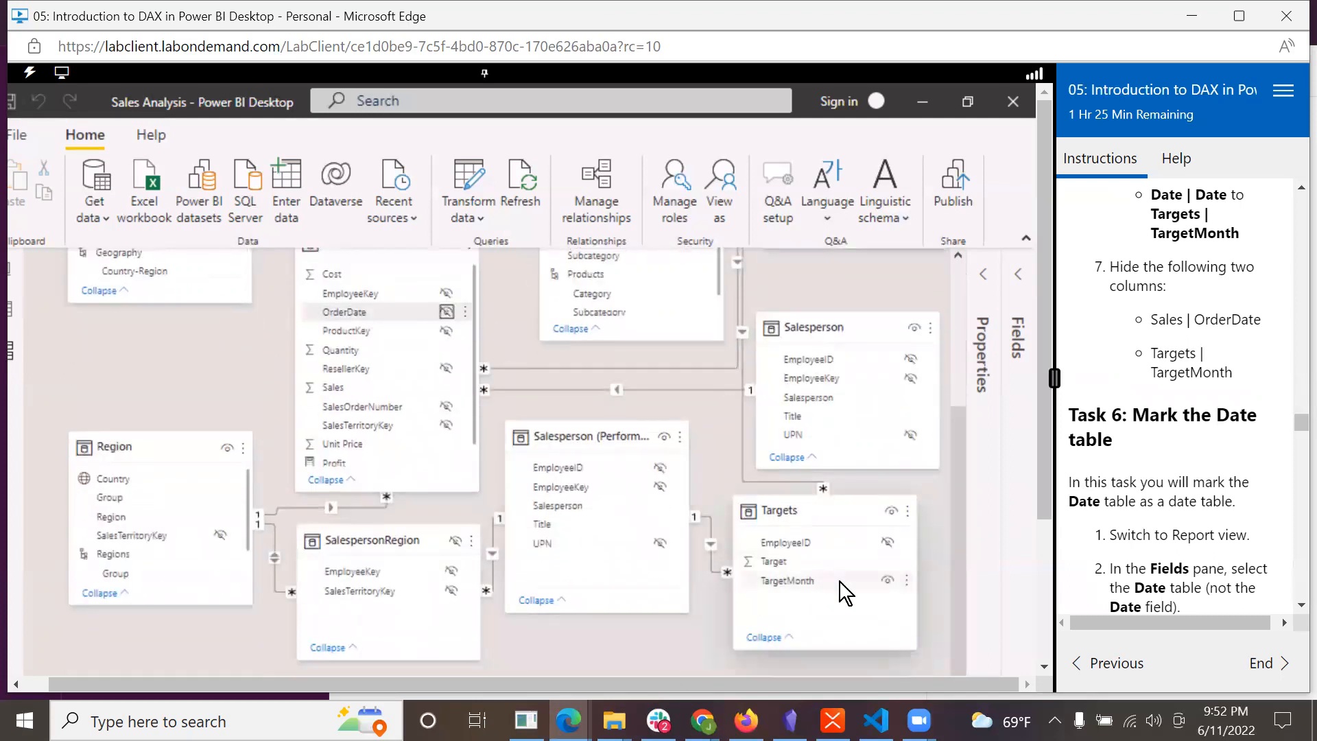
{"action": "left_click", "coordinate": [887, 580]}
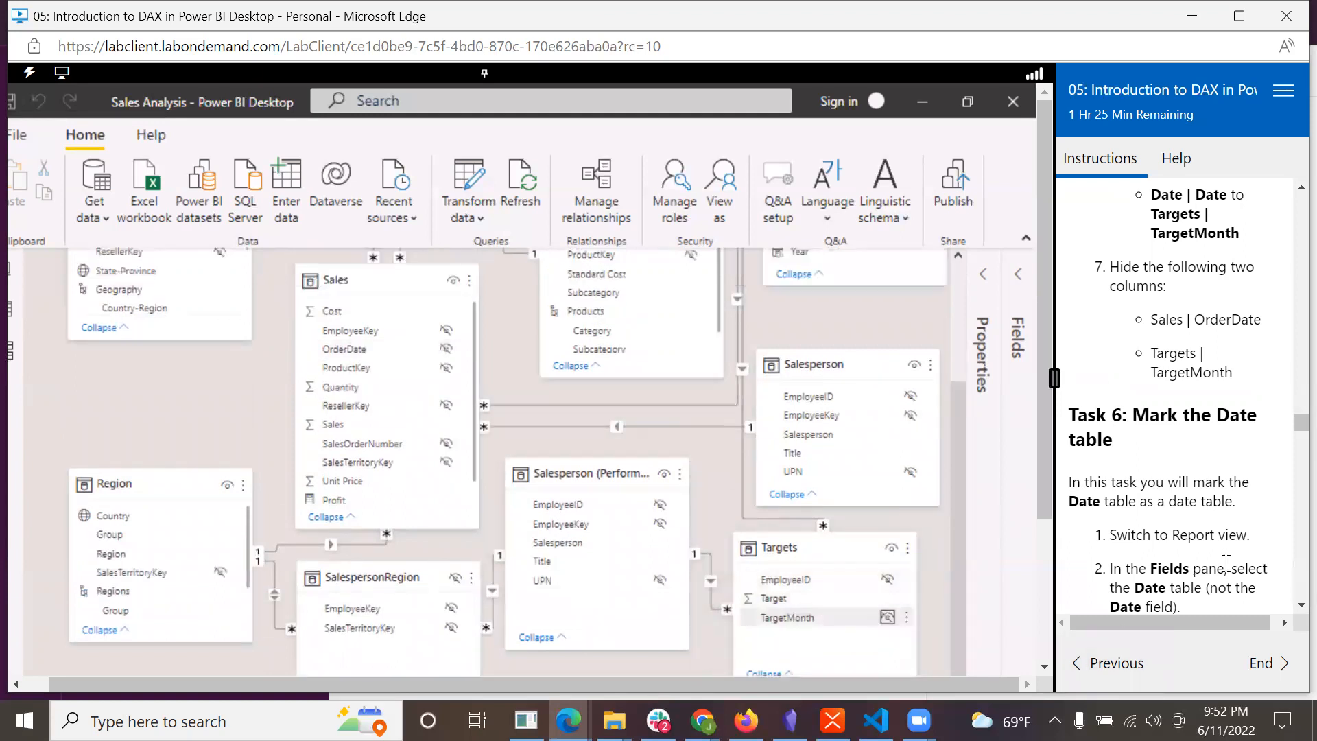
- Switch from the model diagram to Report view
{"action": "scroll", "coordinate": [1189, 417], "scroll_direction": "down", "scroll_amount": 2}
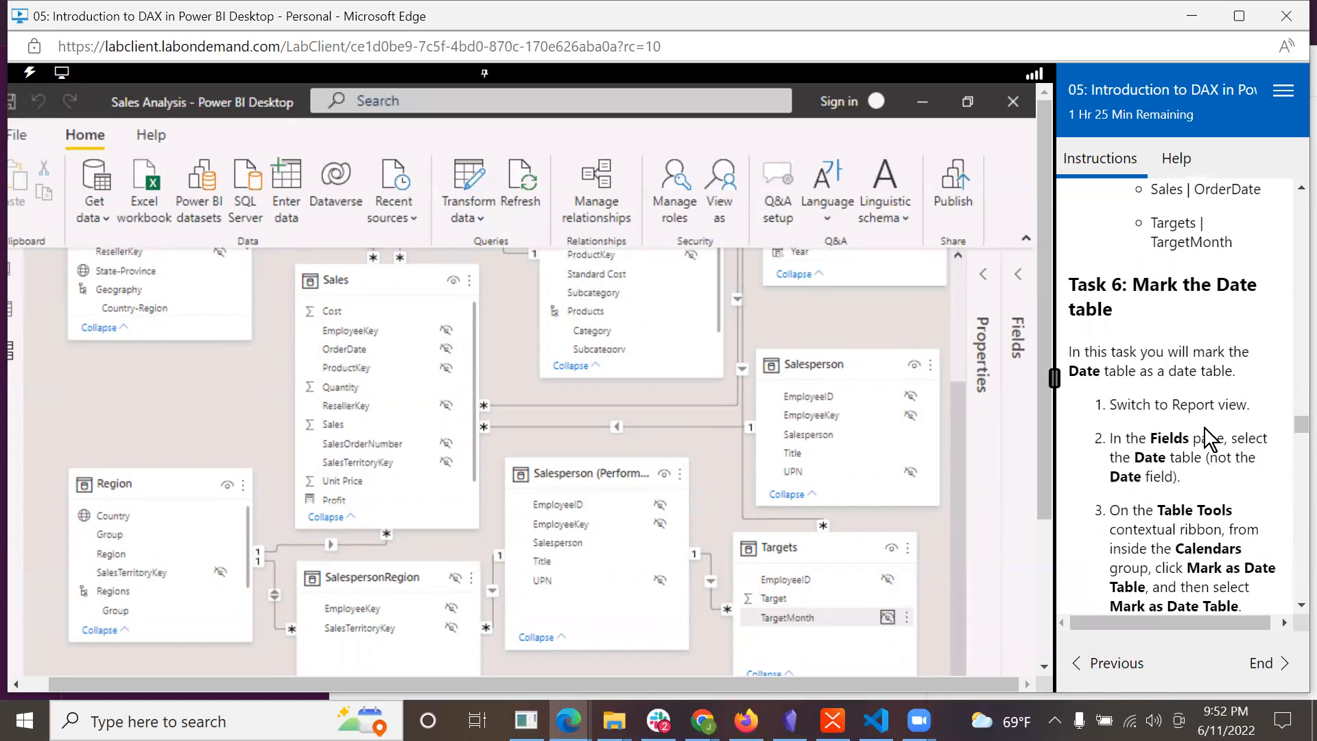
{"action": "scroll", "coordinate": [1204, 428], "scroll_direction": "down", "scroll_amount": 2}
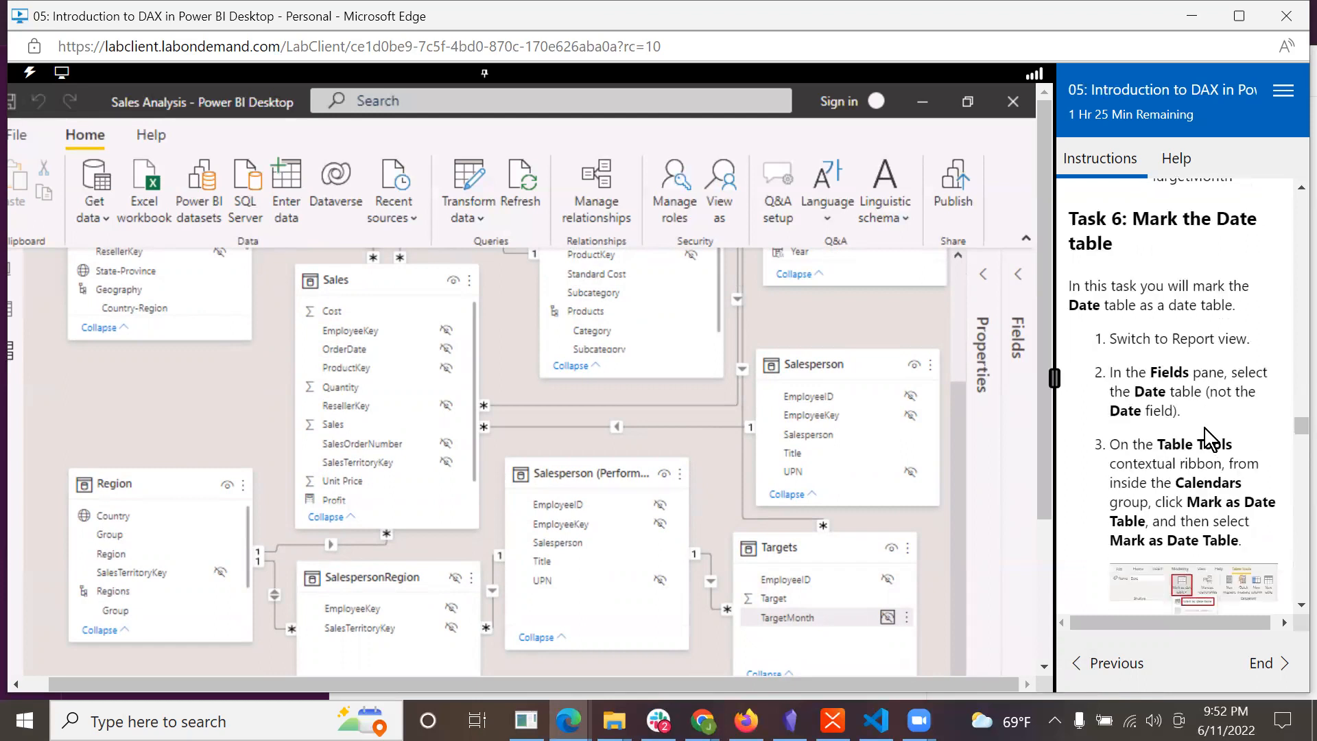
{"action": "left_click", "coordinate": [10, 268]}
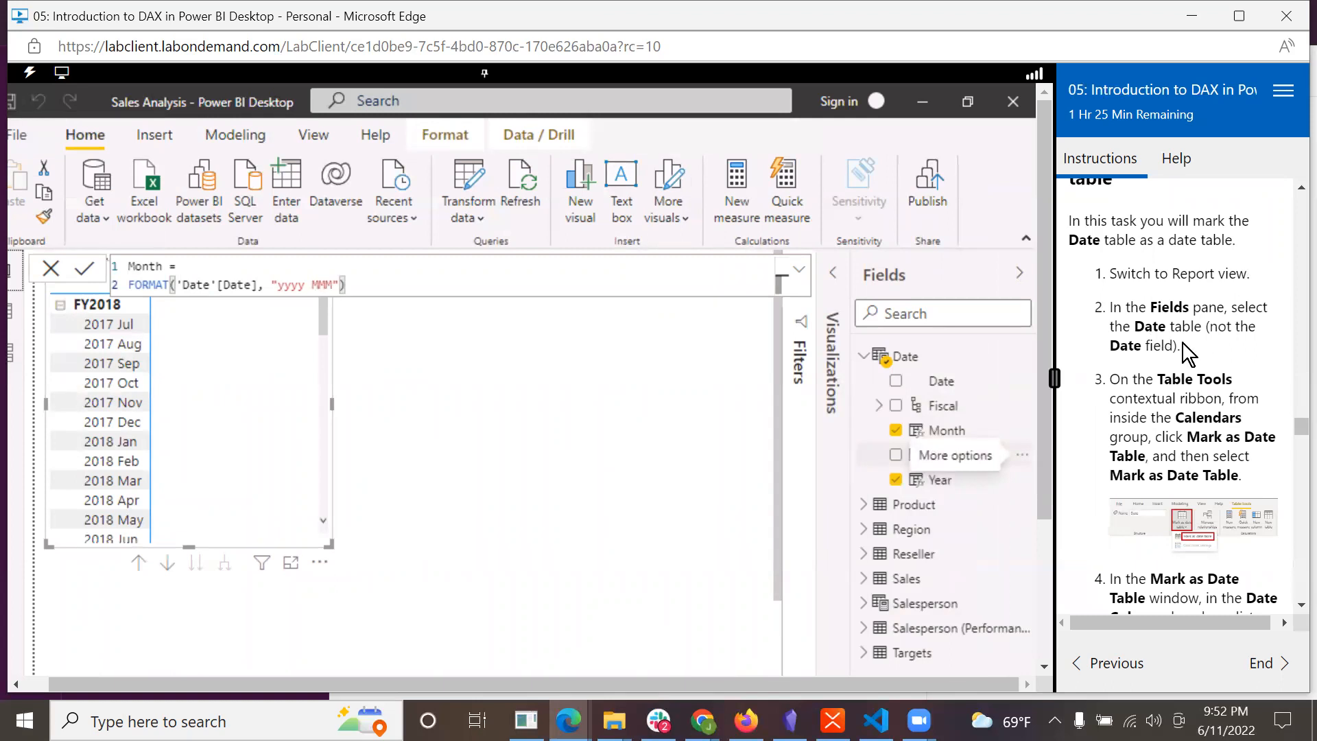
- Mark the Date table as a date table, using Date as its date column
{"action": "left_click", "coordinate": [911, 361]}
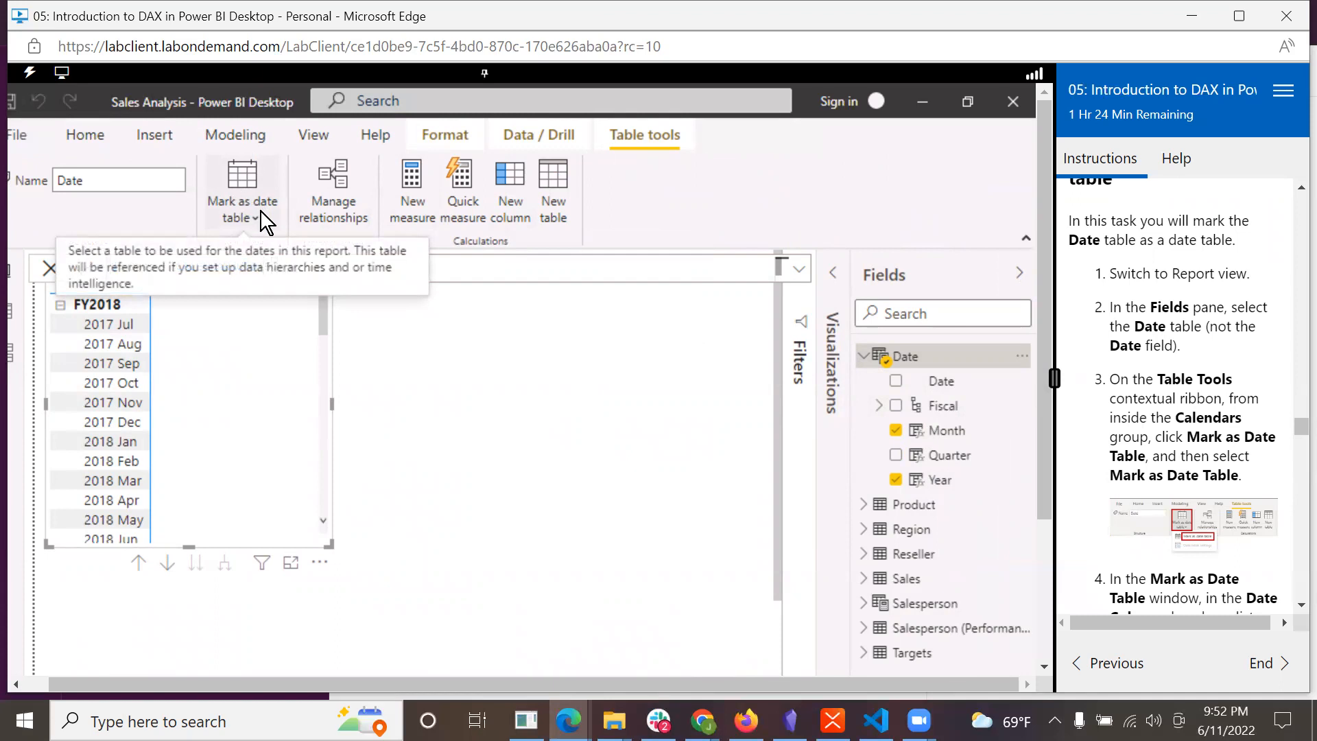
{"action": "left_click", "coordinate": [249, 165]}
{"action": "left_click", "coordinate": [252, 254]}
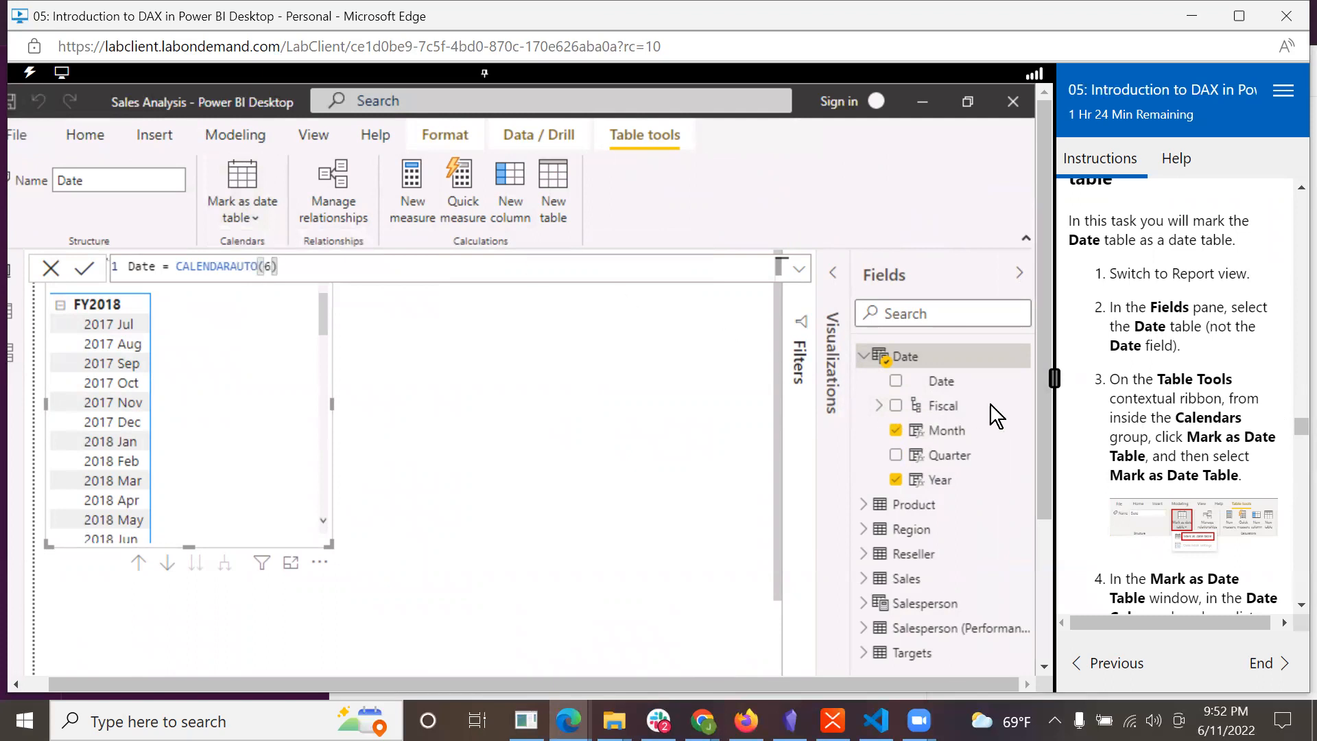
{"action": "scroll", "coordinate": [1255, 498], "scroll_direction": "down", "scroll_amount": 2}
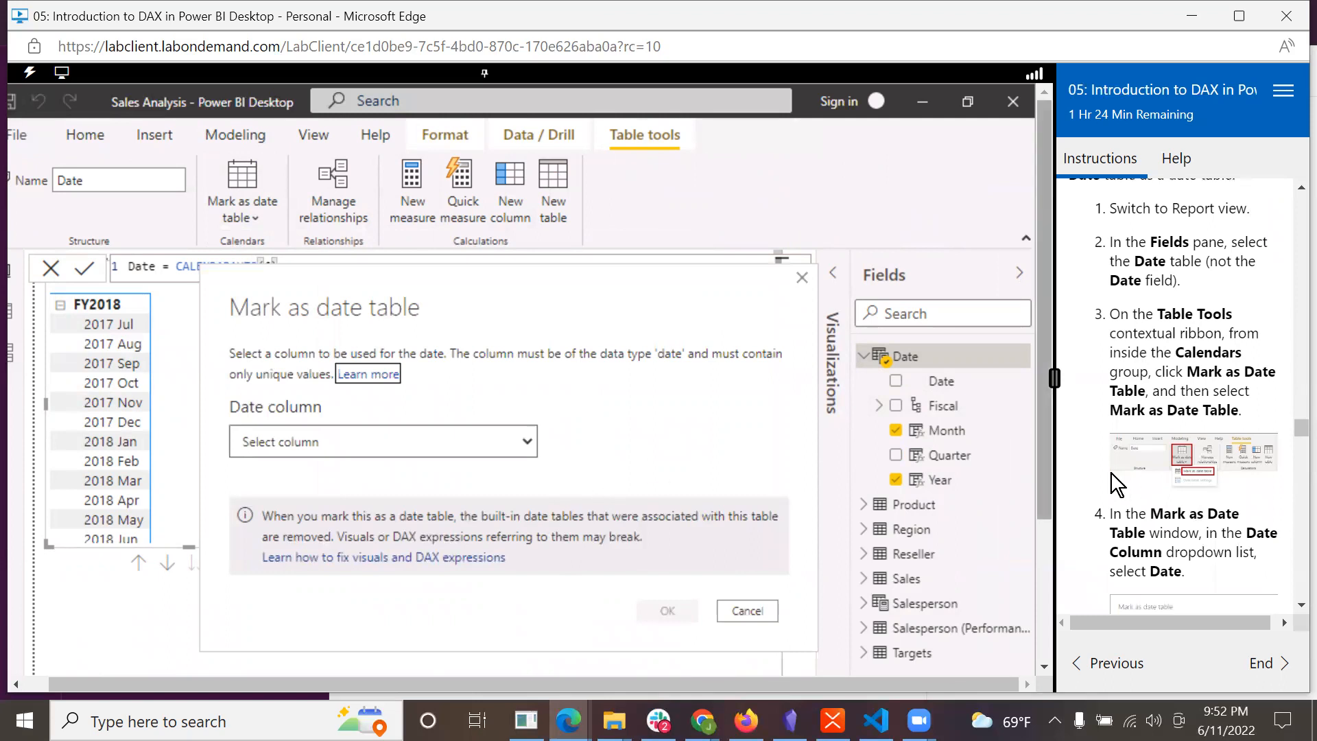
{"action": "scroll", "coordinate": [1169, 504], "scroll_direction": "down", "scroll_amount": 2}
{"action": "scroll", "coordinate": [1169, 502], "scroll_direction": "down", "scroll_amount": 6}
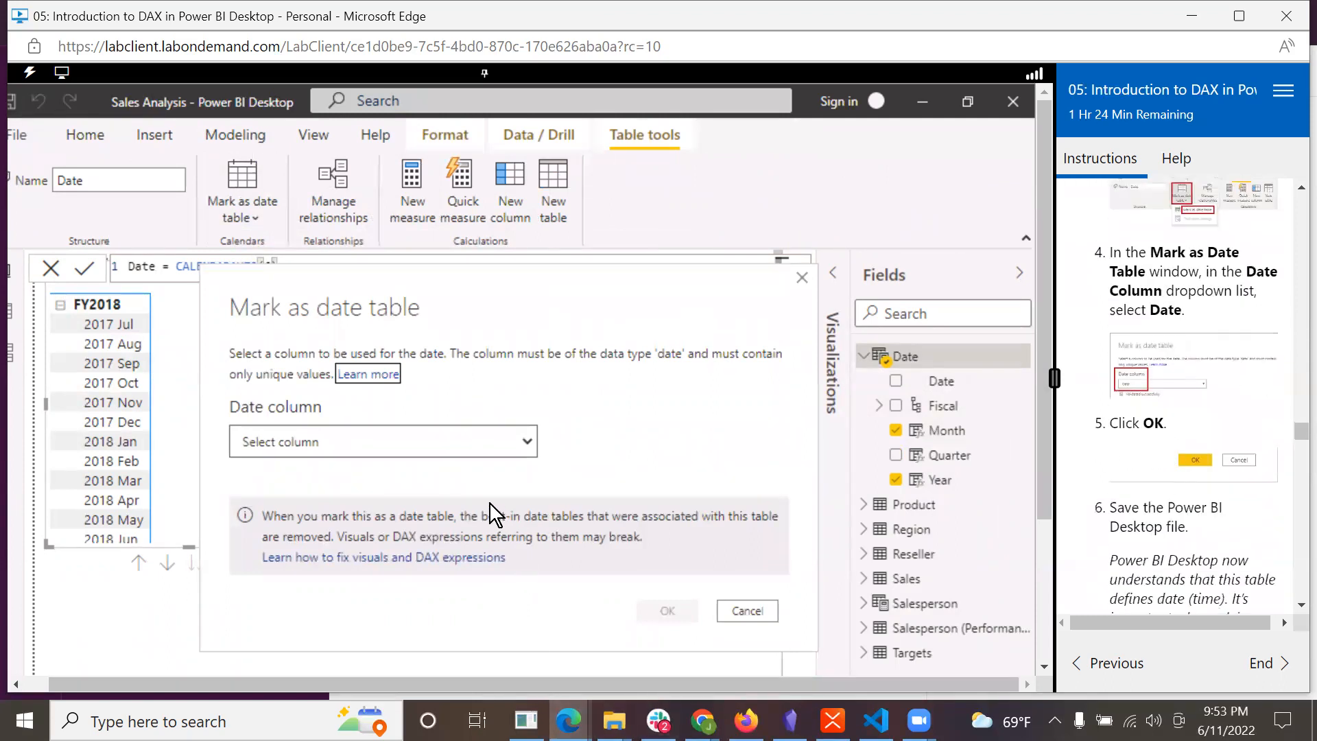
{"action": "left_click", "coordinate": [523, 443]}
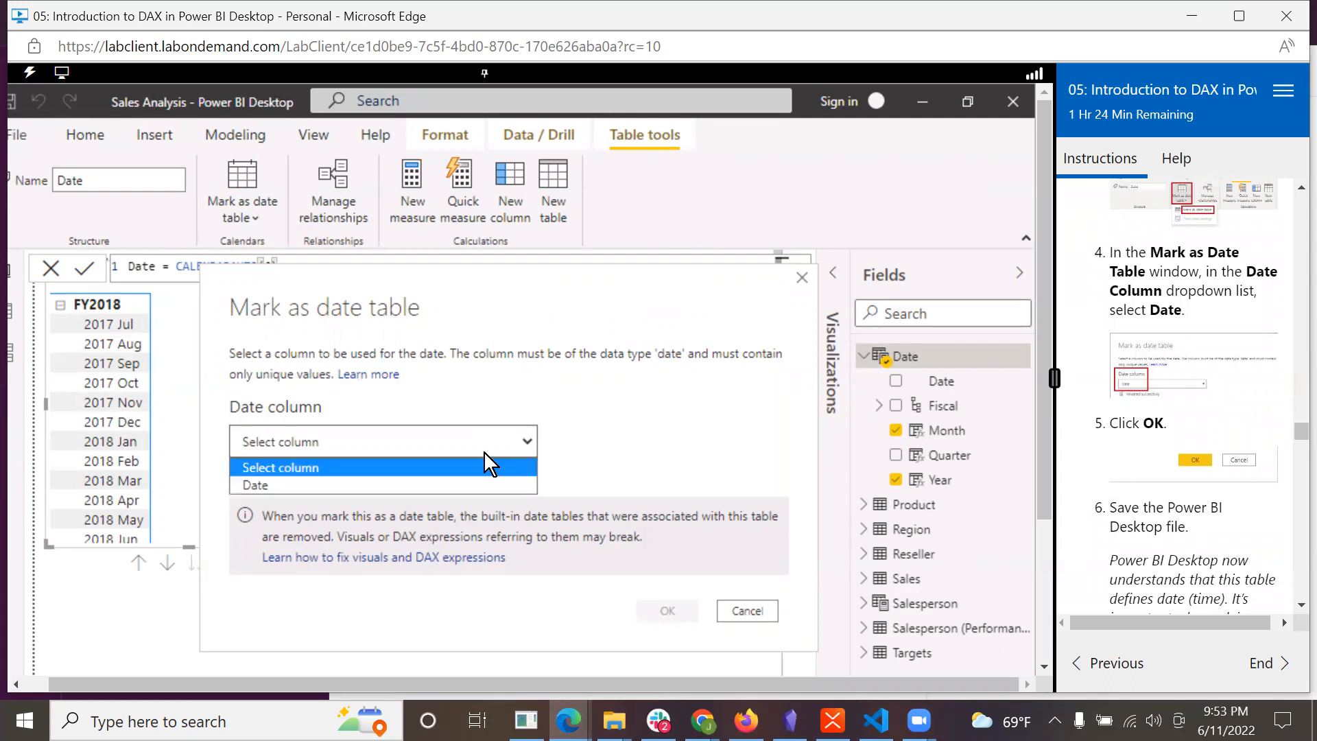
{"action": "left_click", "coordinate": [332, 485]}
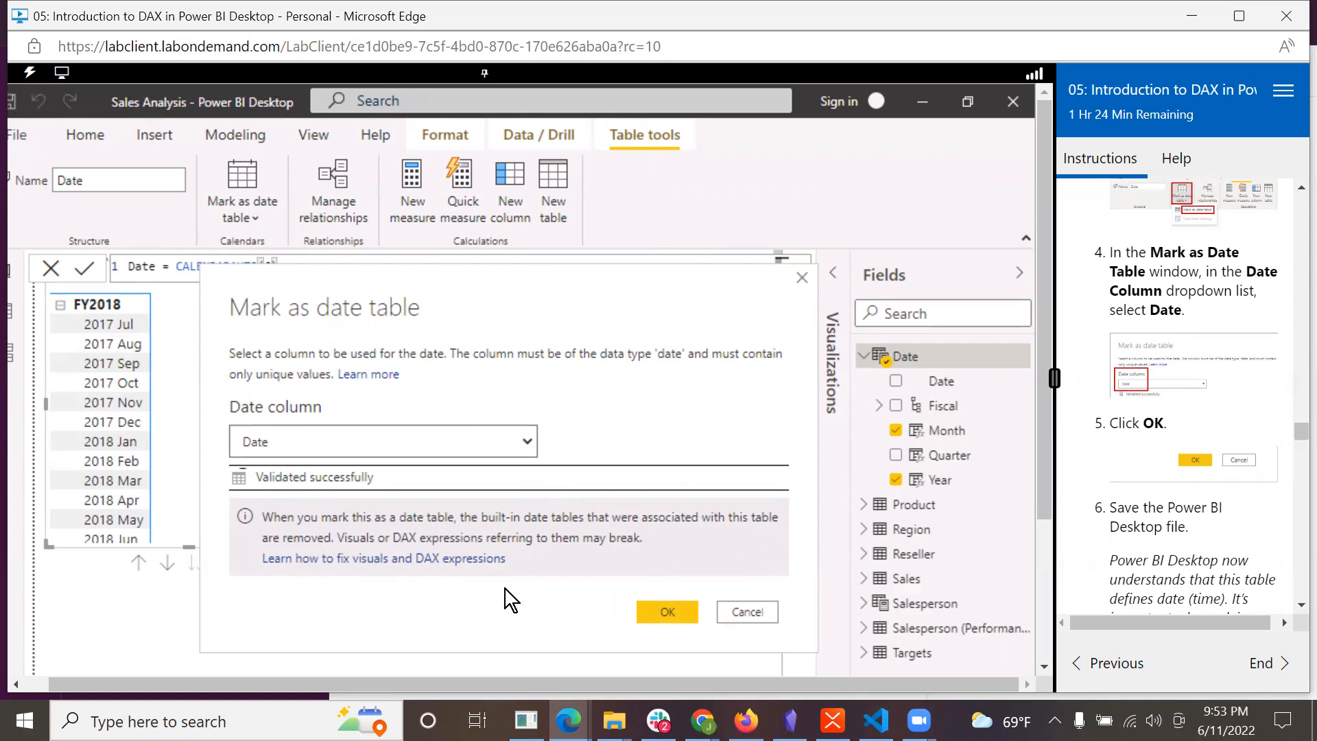
{"action": "left_click", "coordinate": [662, 612]}
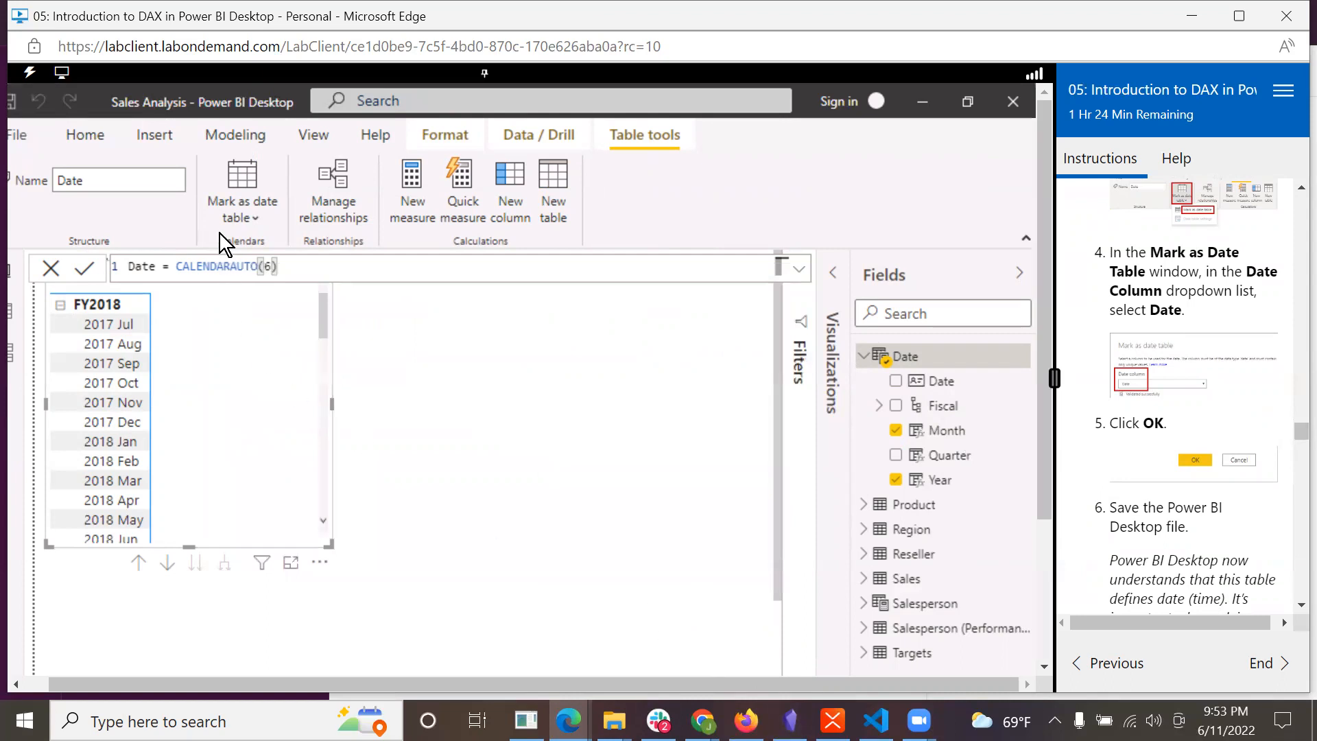
- Save the Sales Analysis report file
{"action": "left_click", "coordinate": [12, 103]}
{"action": "left_click", "coordinate": [22, 134]}
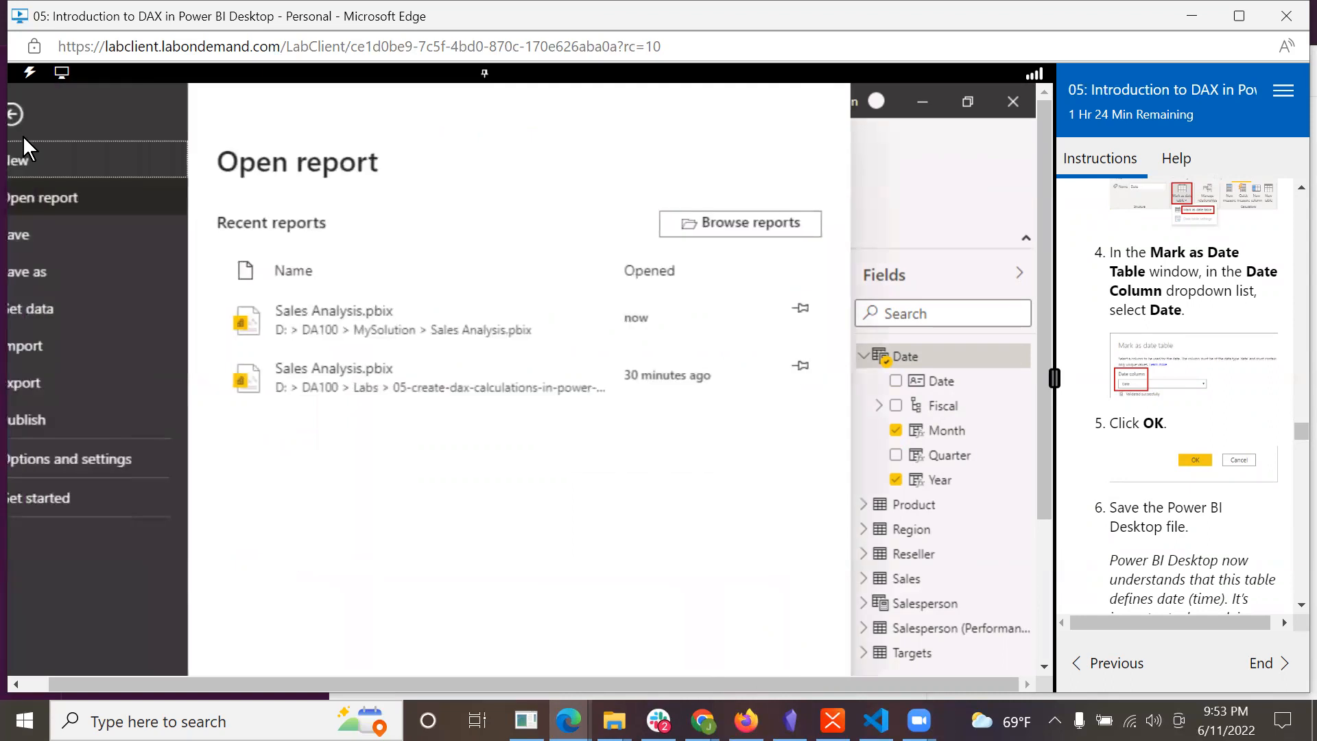
{"action": "left_click", "coordinate": [35, 240]}
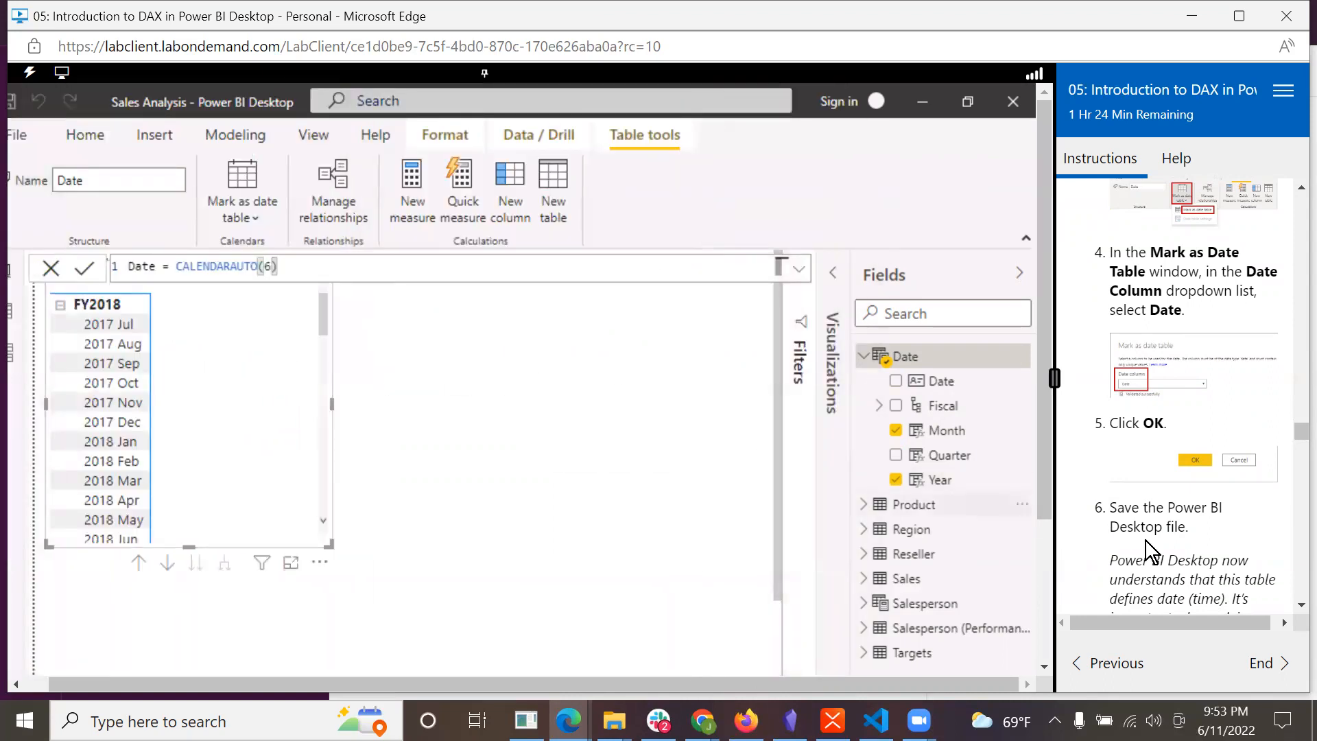
- Add the Sales table's Unit Price field to the matrix visual on Page 2
{"action": "scroll", "coordinate": [1146, 546], "scroll_direction": "down", "scroll_amount": 4}
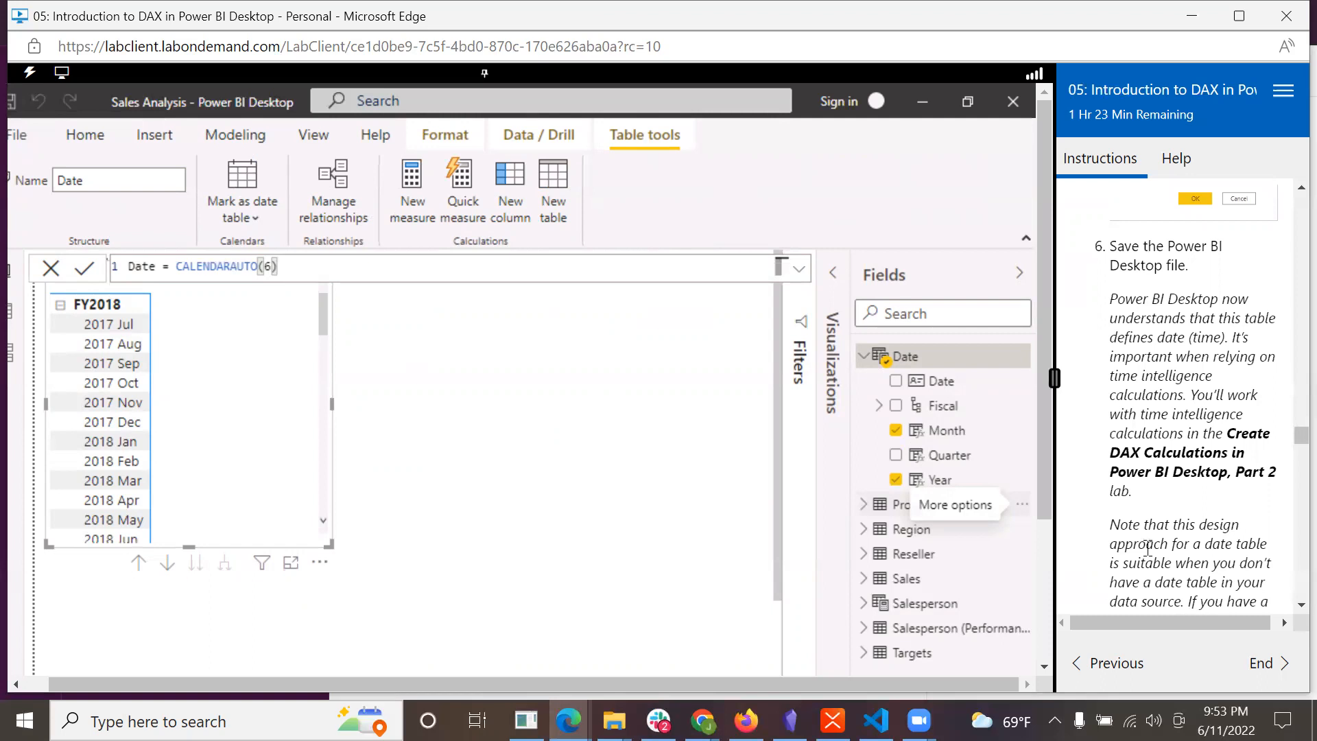
{"action": "scroll", "coordinate": [1147, 546], "scroll_direction": "down", "scroll_amount": 3}
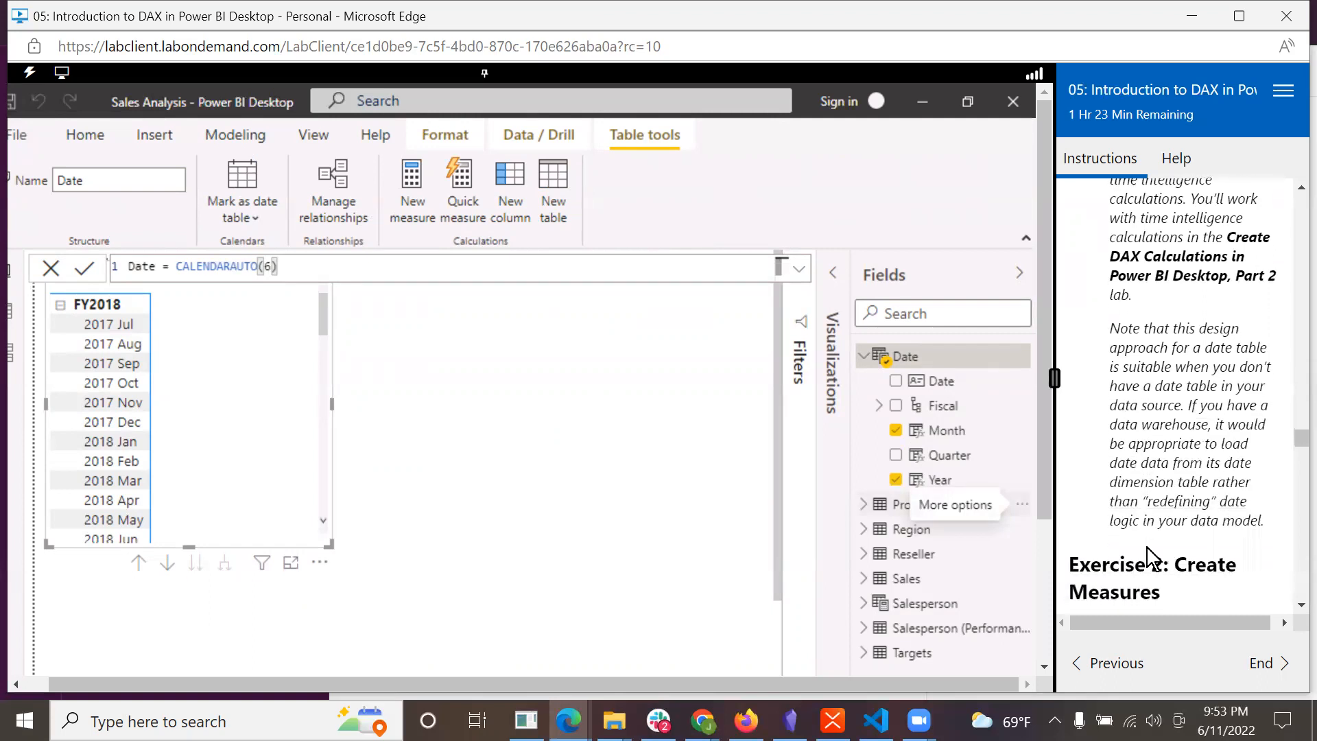
{"action": "scroll", "coordinate": [1146, 547], "scroll_direction": "down", "scroll_amount": 1}
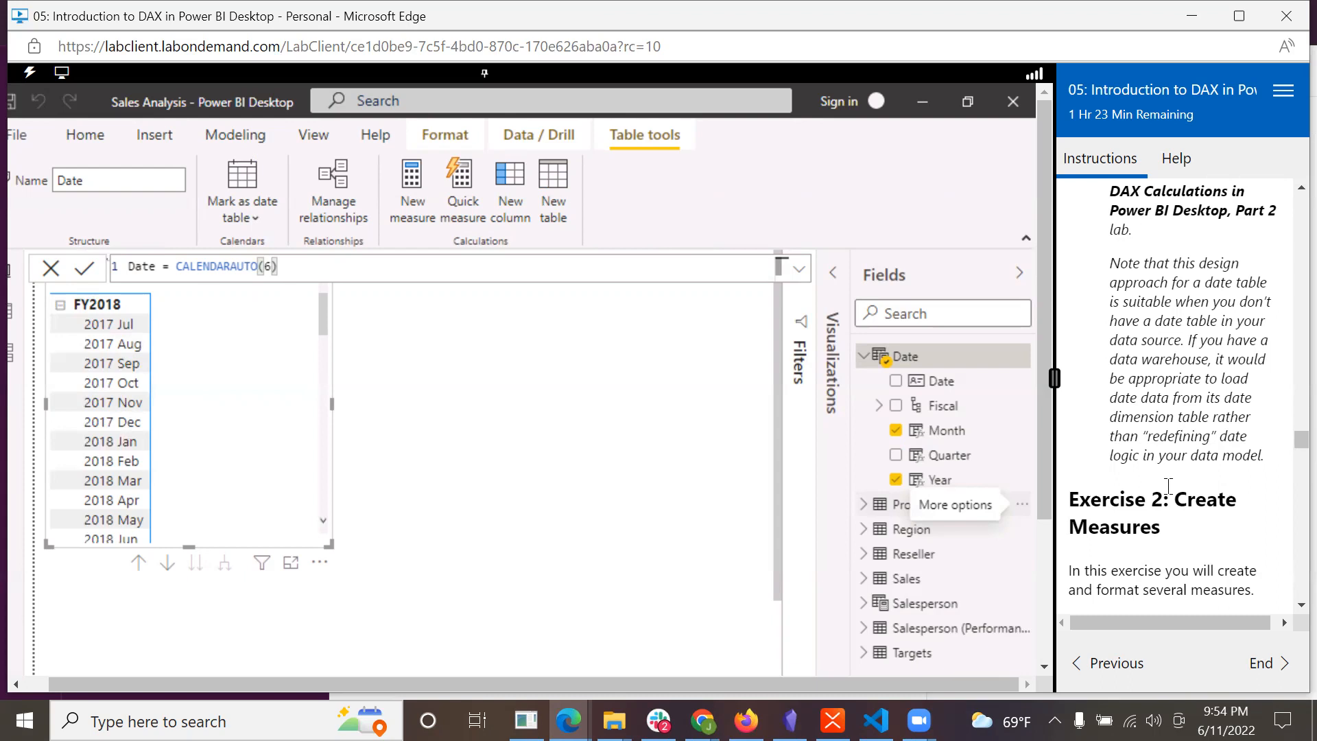
{"action": "scroll", "coordinate": [1167, 487], "scroll_direction": "down", "scroll_amount": 5}
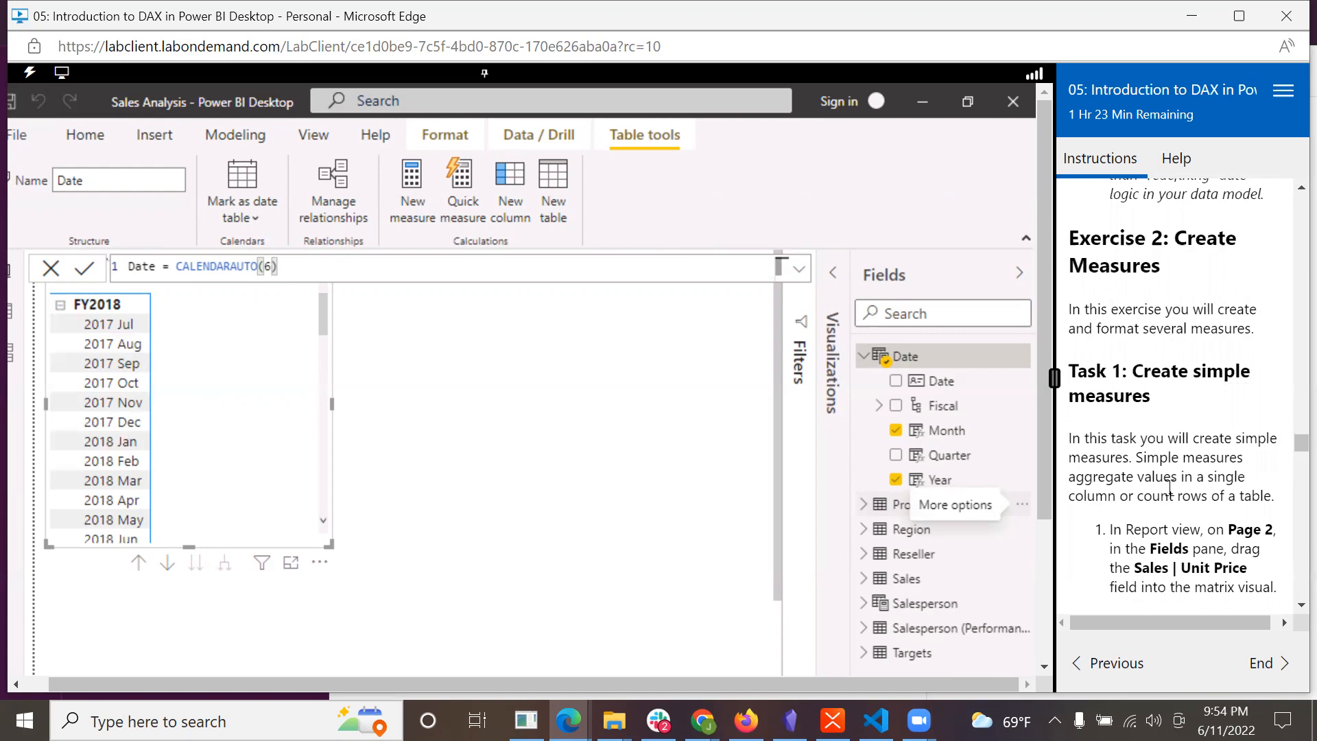
{"action": "scroll", "coordinate": [1177, 483], "scroll_direction": "down", "scroll_amount": 2}
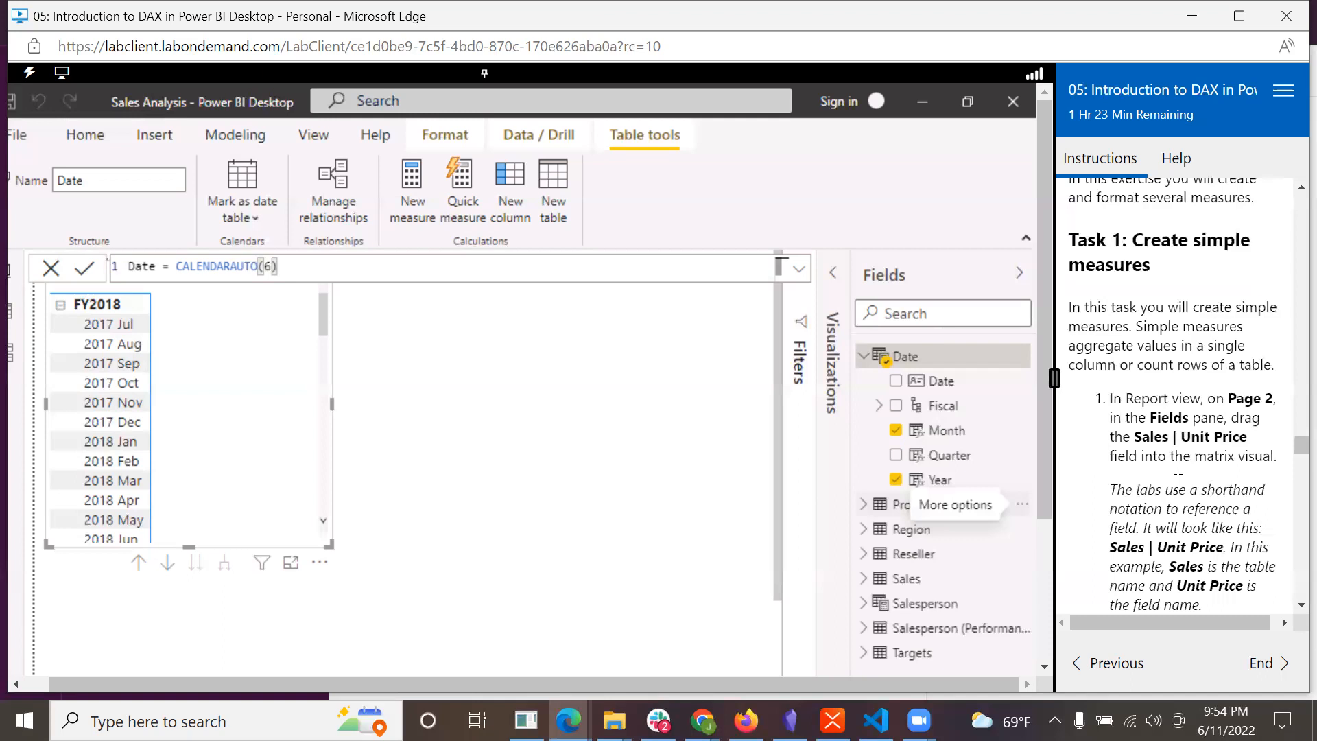
{"action": "scroll", "coordinate": [1178, 483], "scroll_direction": "down", "scroll_amount": 1}
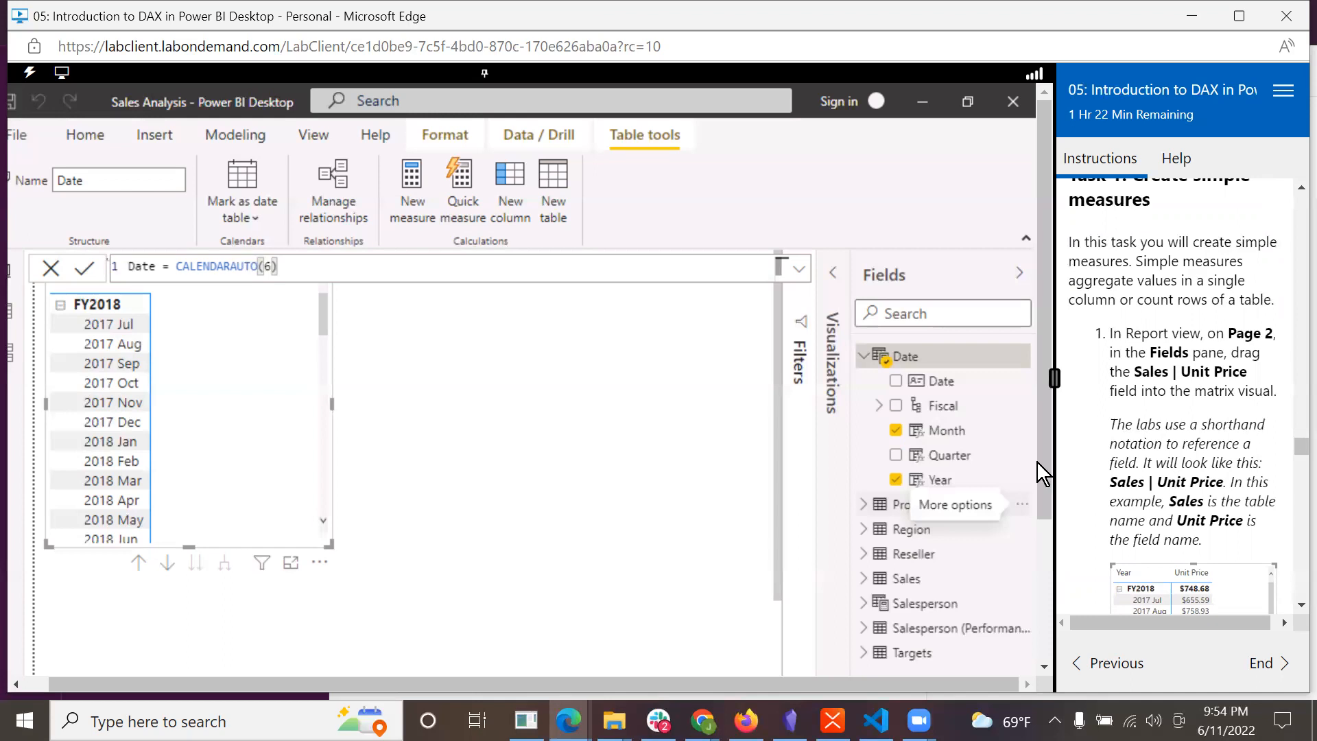
{"action": "left_click_drag", "start_coordinate": [1048, 418], "coordinate": [1043, 626]}
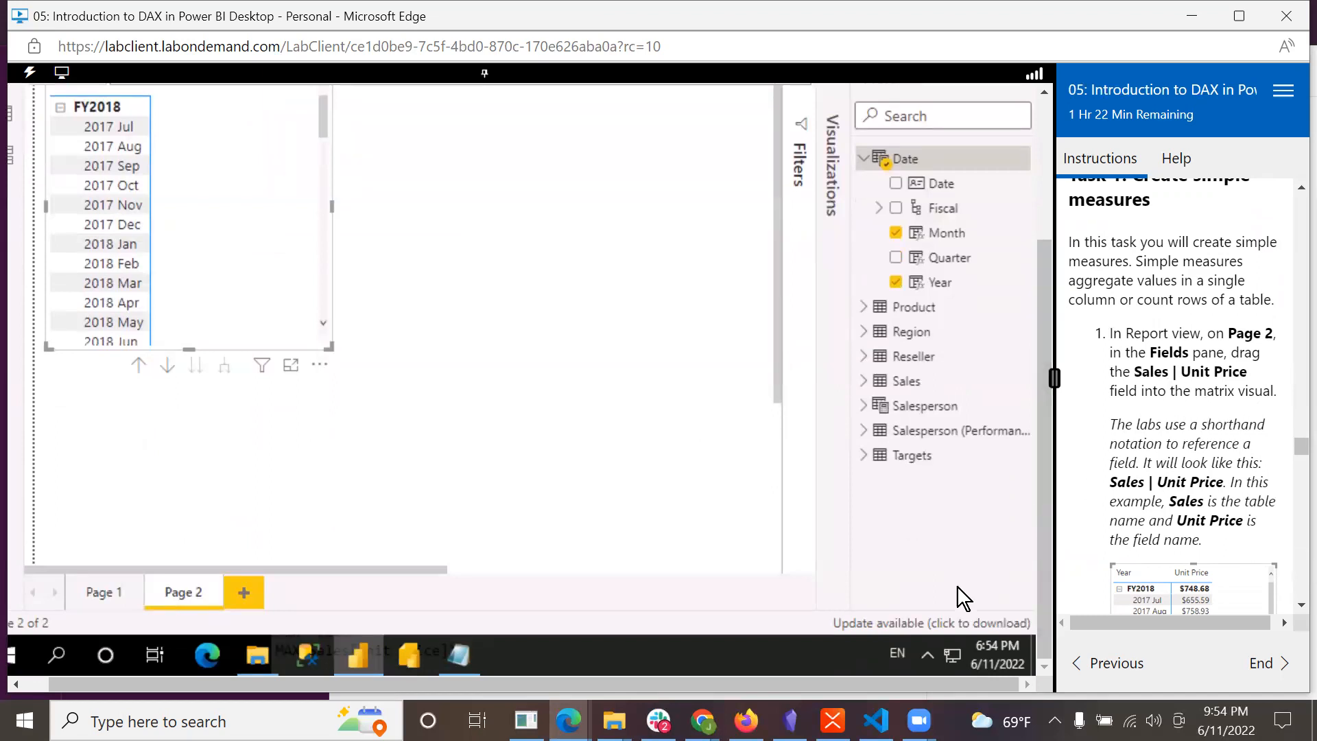
{"action": "left_click_drag", "start_coordinate": [1044, 524], "coordinate": [1050, 369]}
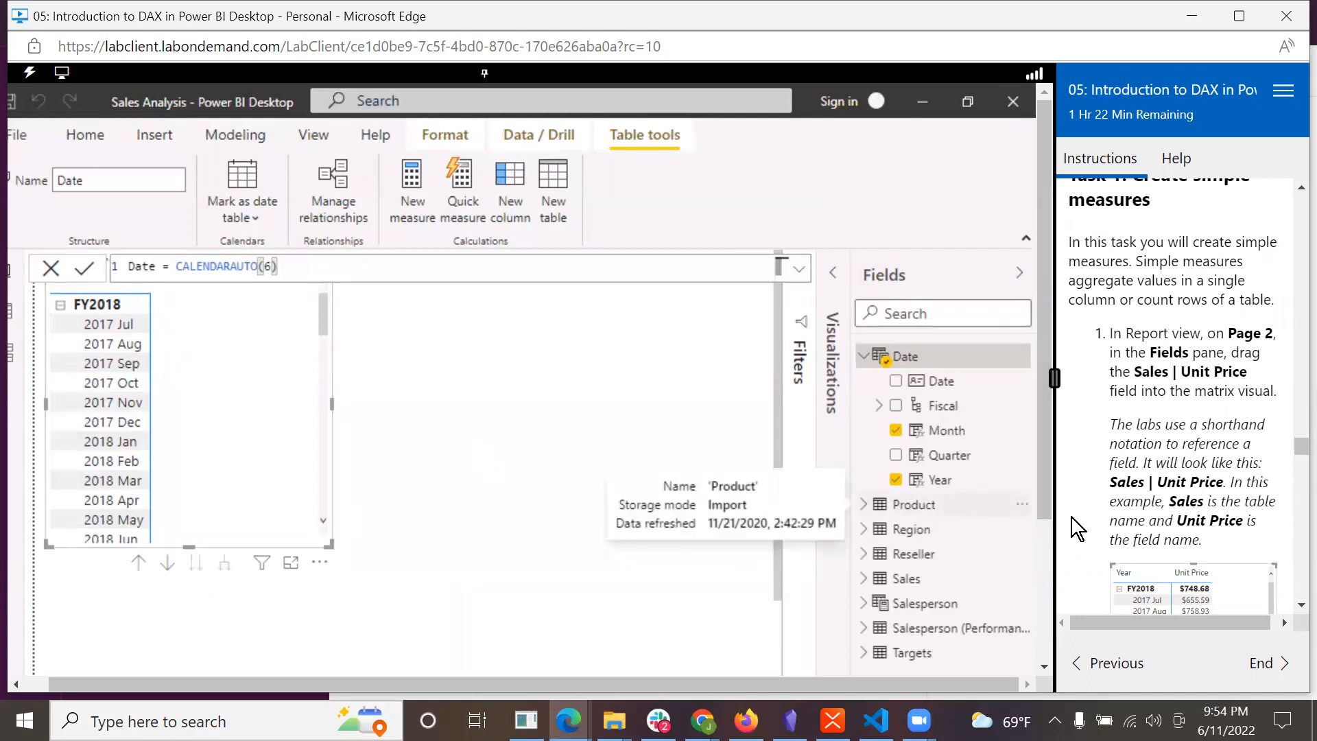
{"action": "left_click", "coordinate": [864, 580]}
{"action": "left_click_drag", "start_coordinate": [1044, 471], "coordinate": [1052, 554]}
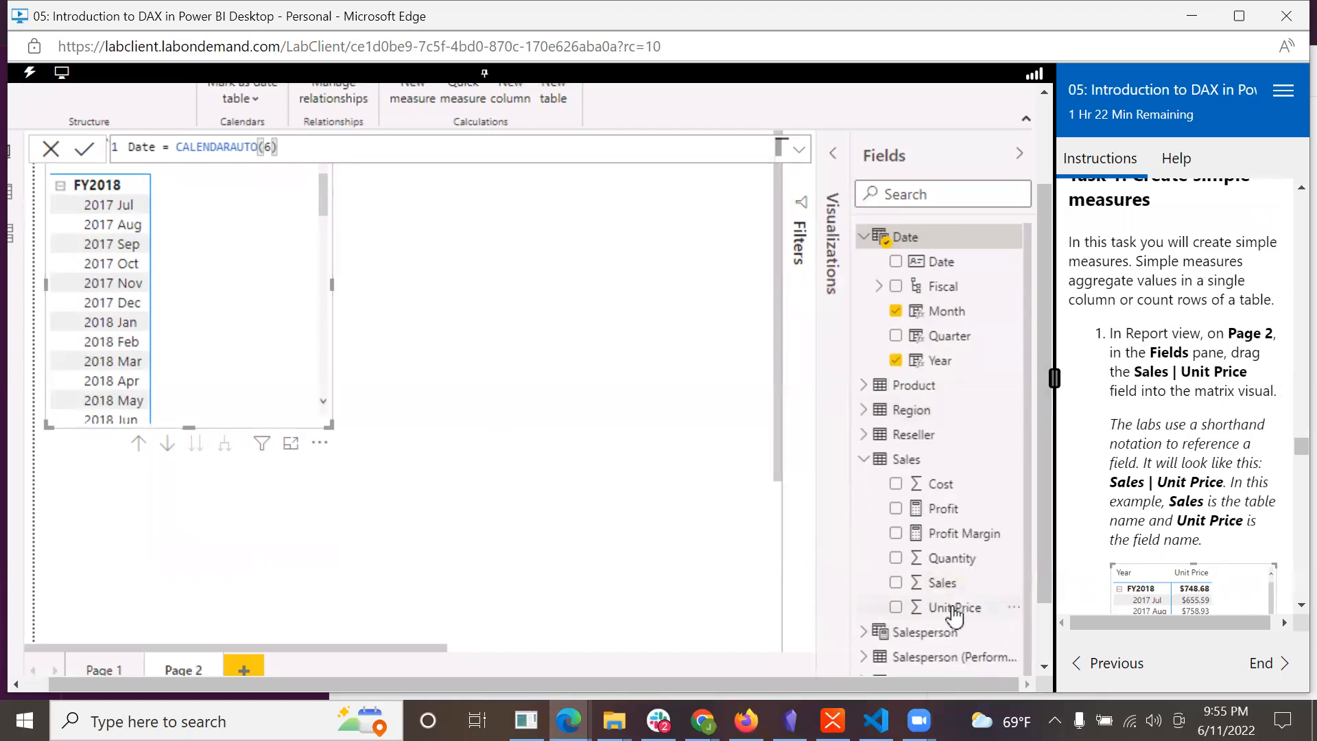
{"action": "left_click_drag", "start_coordinate": [954, 610], "coordinate": [258, 321]}
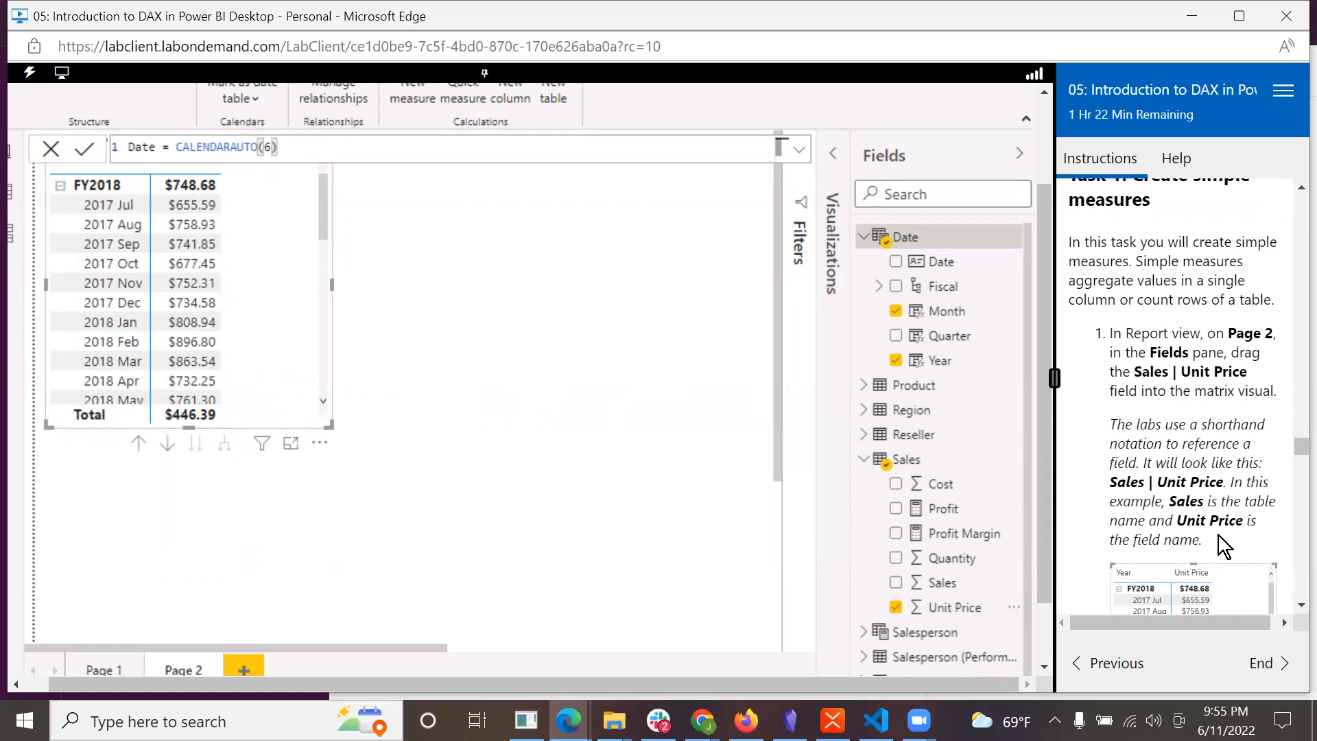
- Expand the Visualizations pane and examine the fields in the matrix visual's Values area
{"action": "scroll", "coordinate": [1217, 535], "scroll_direction": "down", "scroll_amount": 1}
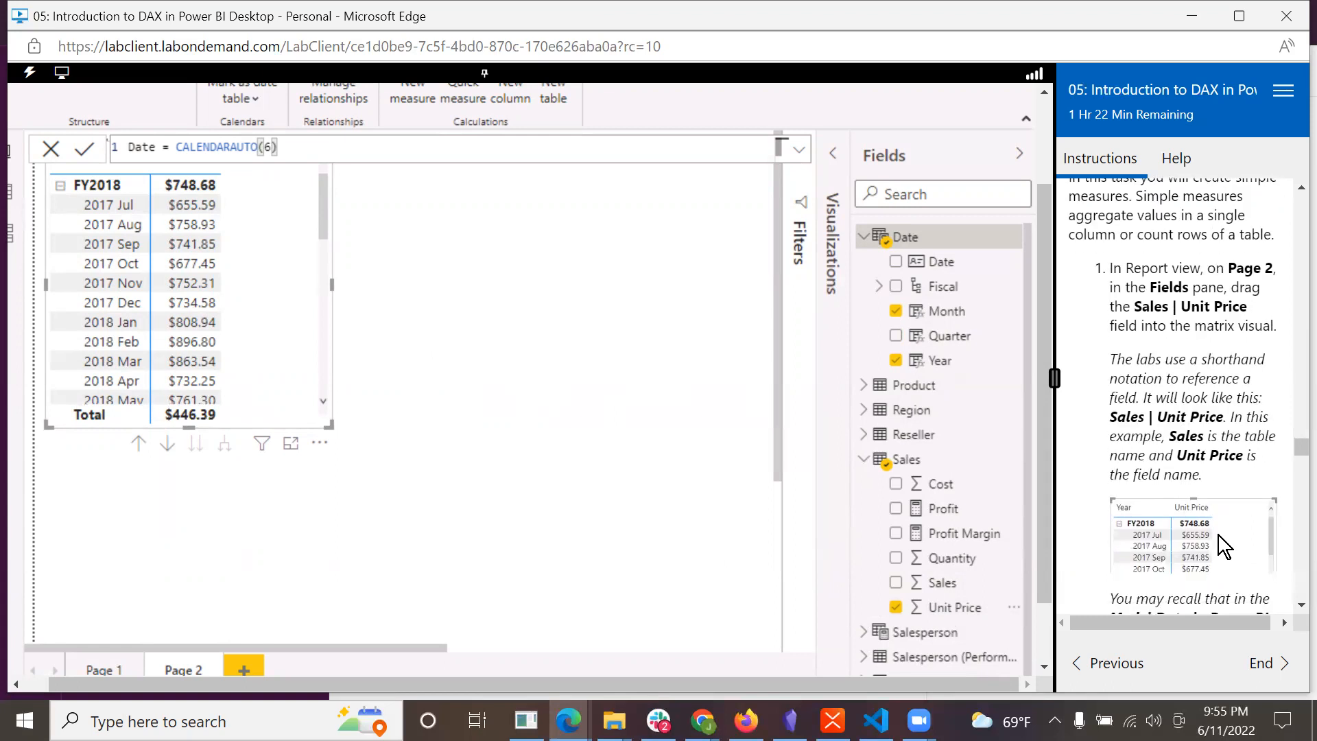
{"action": "scroll", "coordinate": [1239, 464], "scroll_direction": "down", "scroll_amount": 1}
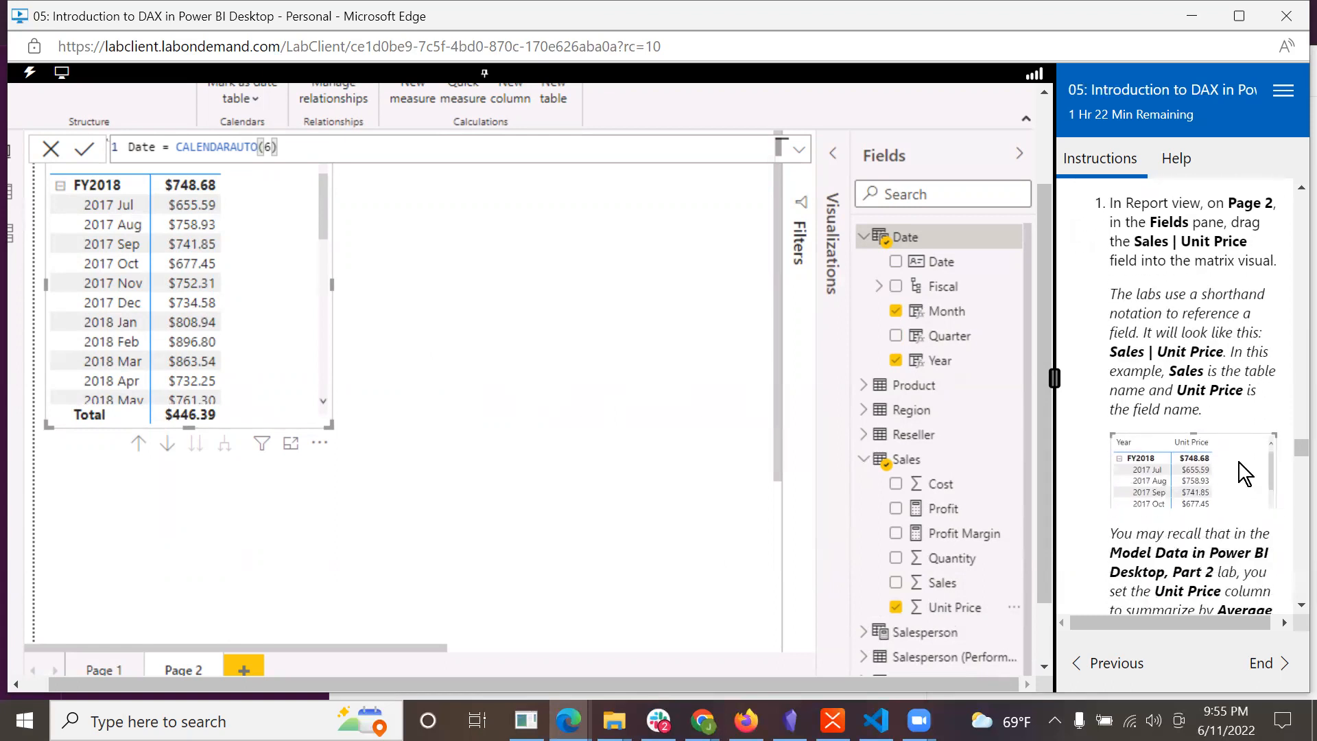
{"action": "scroll", "coordinate": [1239, 462], "scroll_direction": "down", "scroll_amount": 1}
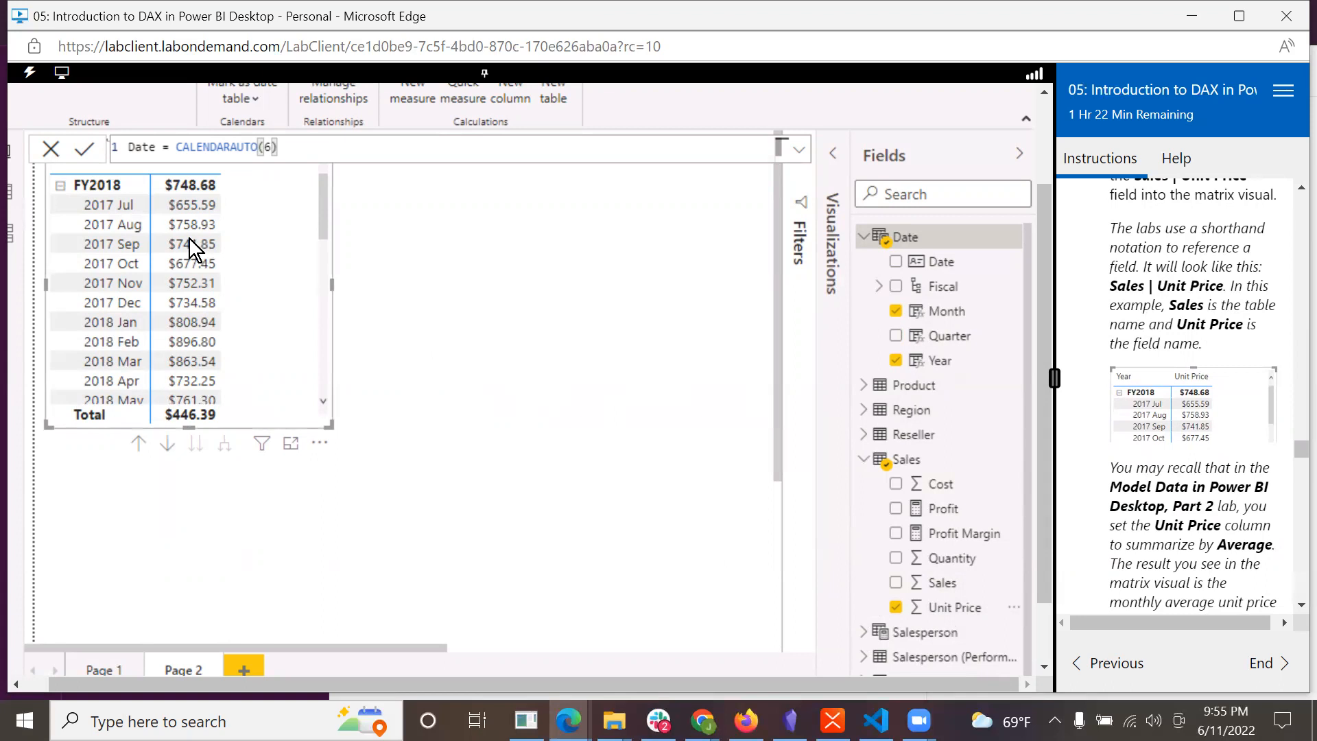
{"action": "scroll", "coordinate": [1234, 528], "scroll_direction": "down", "scroll_amount": 3}
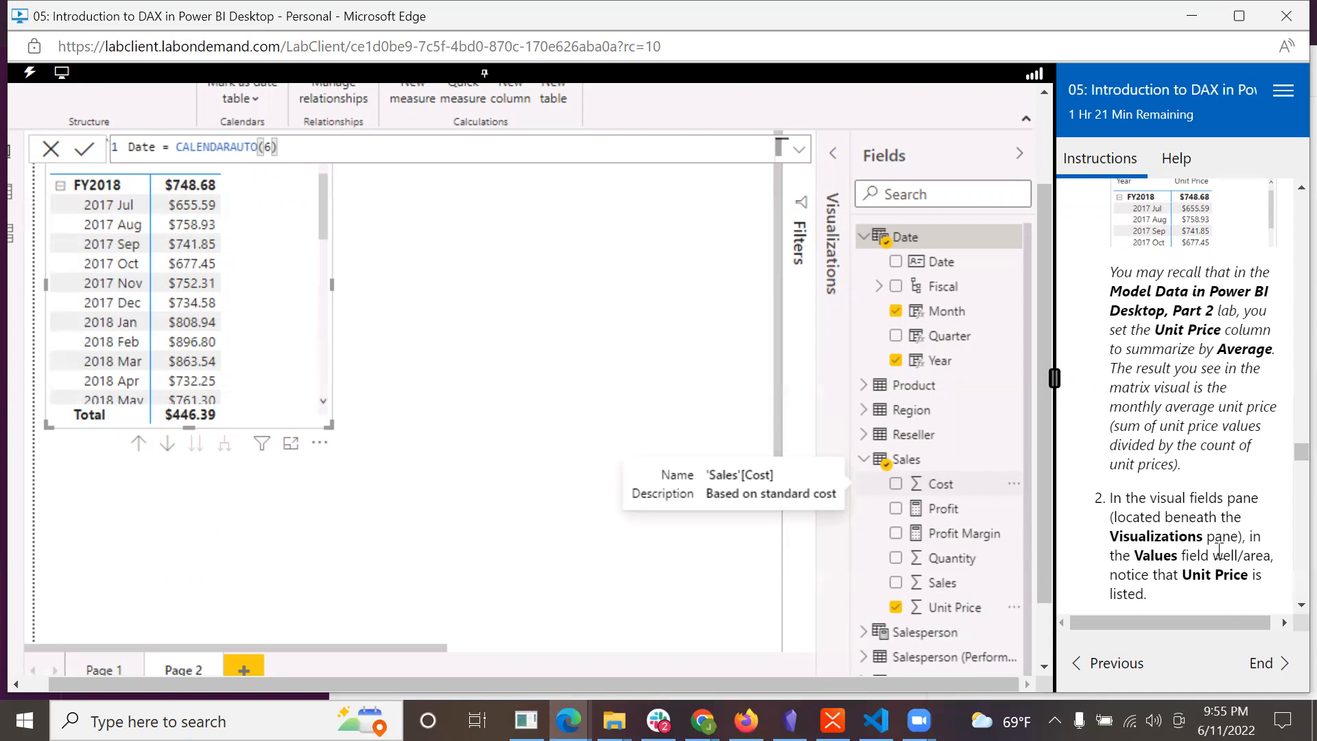
{"action": "scroll", "coordinate": [1219, 541], "scroll_direction": "down", "scroll_amount": 3}
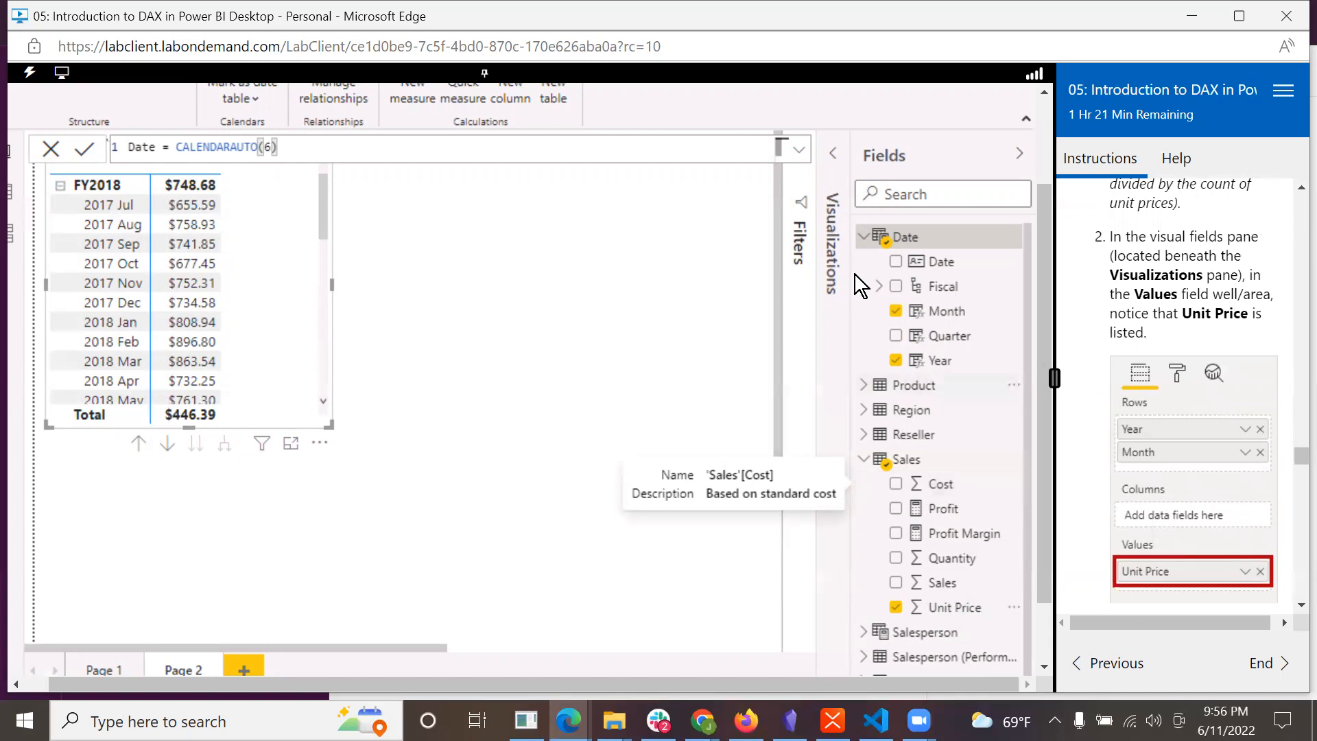
{"action": "left_click_drag", "start_coordinate": [1047, 353], "coordinate": [1055, 439]}
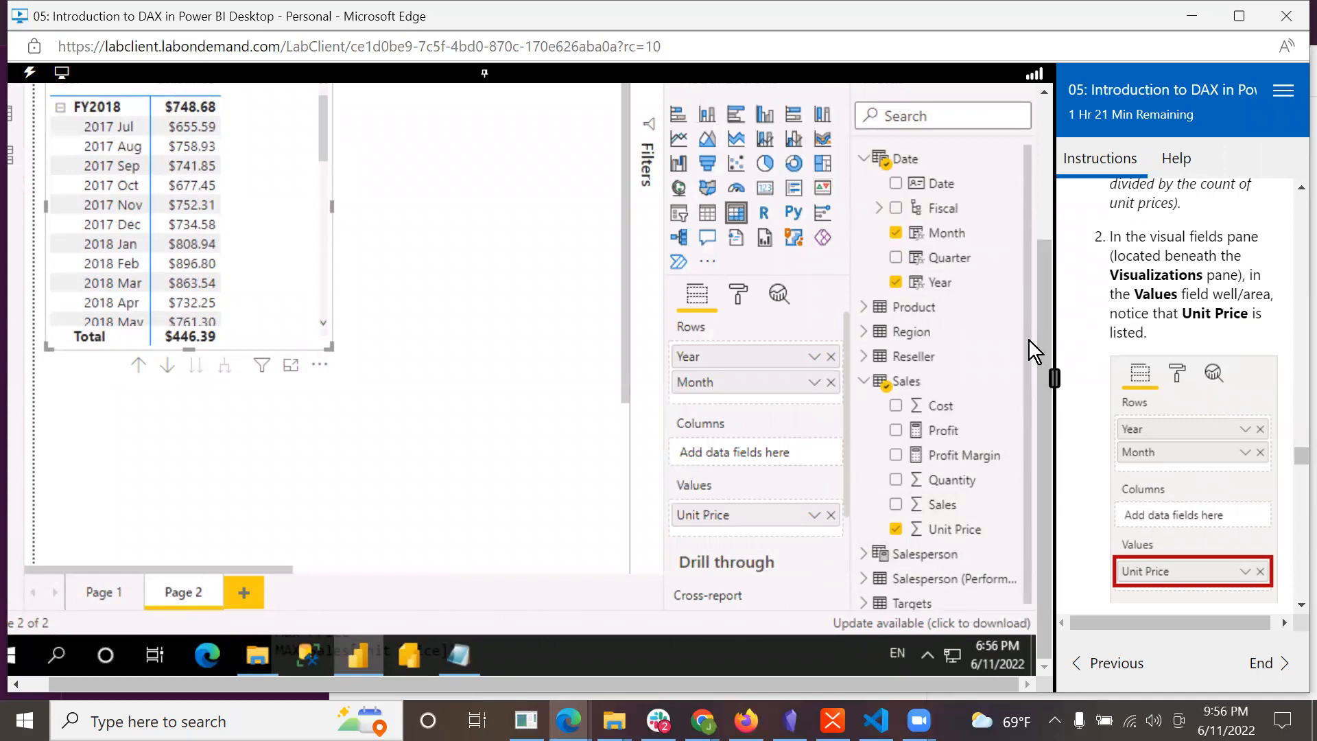
- Examine the summarization options for Unit Price in the matrix visual's Values area and read the lab instructions on creating a measure
{"action": "scroll", "coordinate": [1036, 421], "scroll_direction": "down", "scroll_amount": 1}
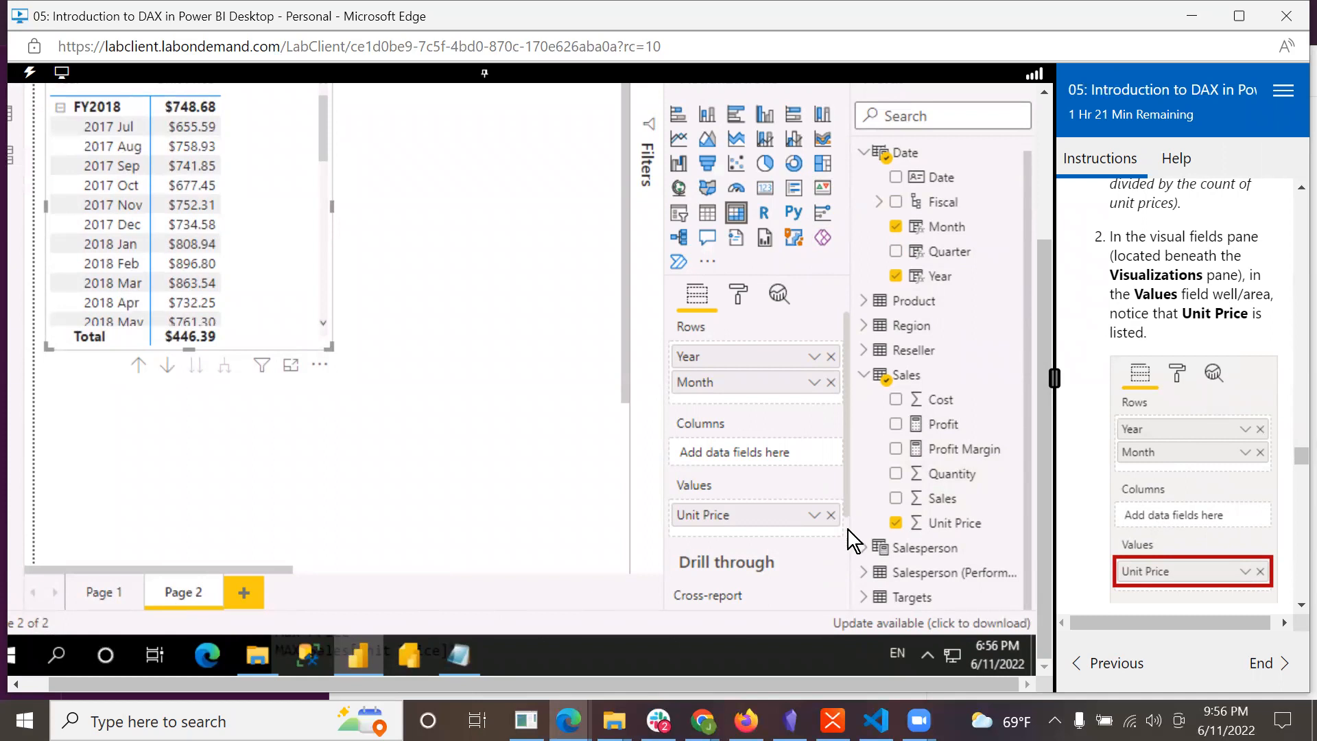
{"action": "scroll", "coordinate": [848, 529], "scroll_direction": "down", "scroll_amount": 3}
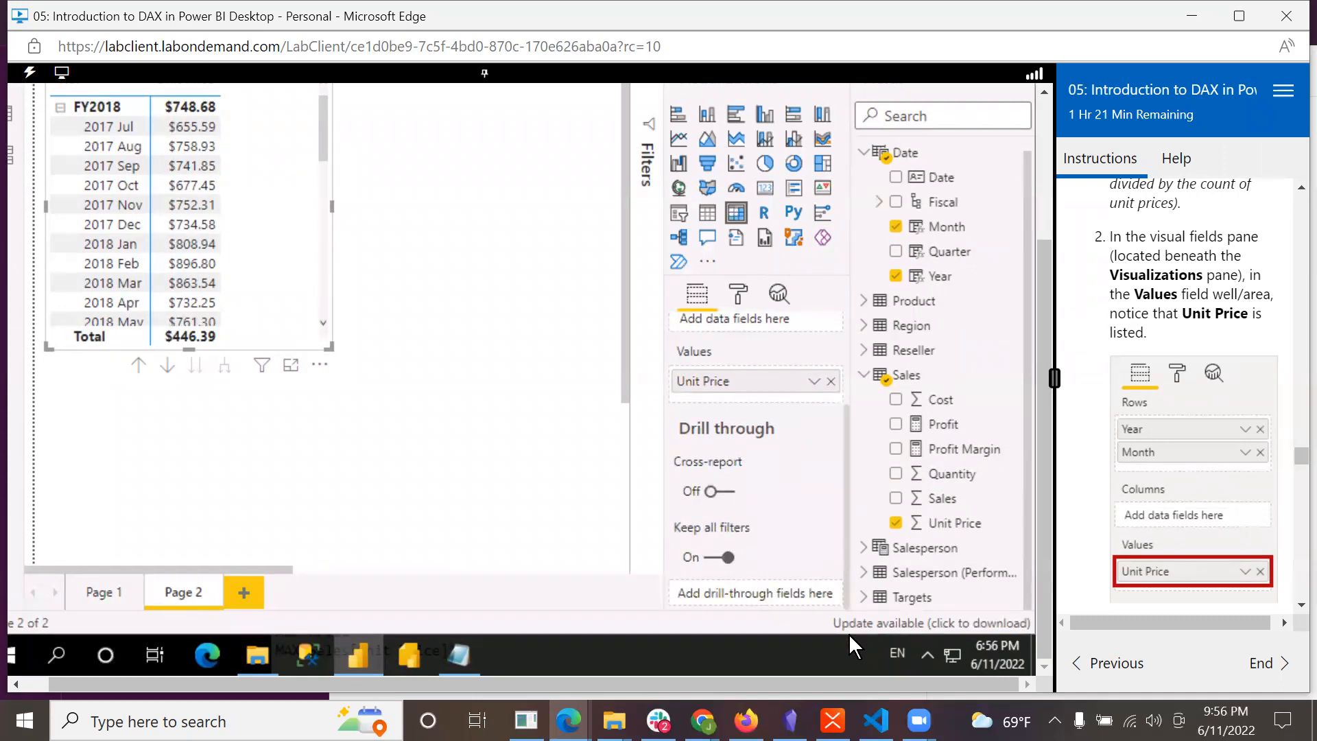
{"action": "scroll", "coordinate": [845, 480], "scroll_direction": "up", "scroll_amount": 3}
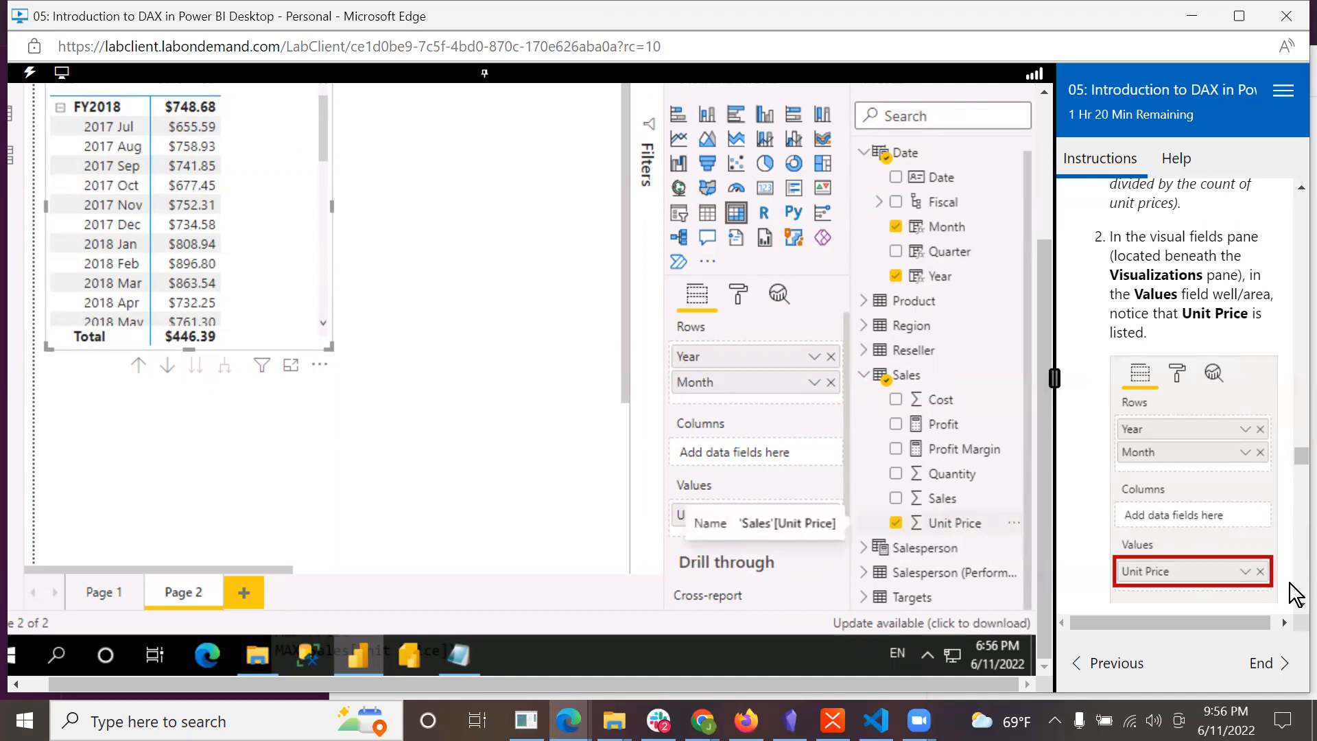
{"action": "scroll", "coordinate": [1295, 621], "scroll_direction": "down", "scroll_amount": 4}
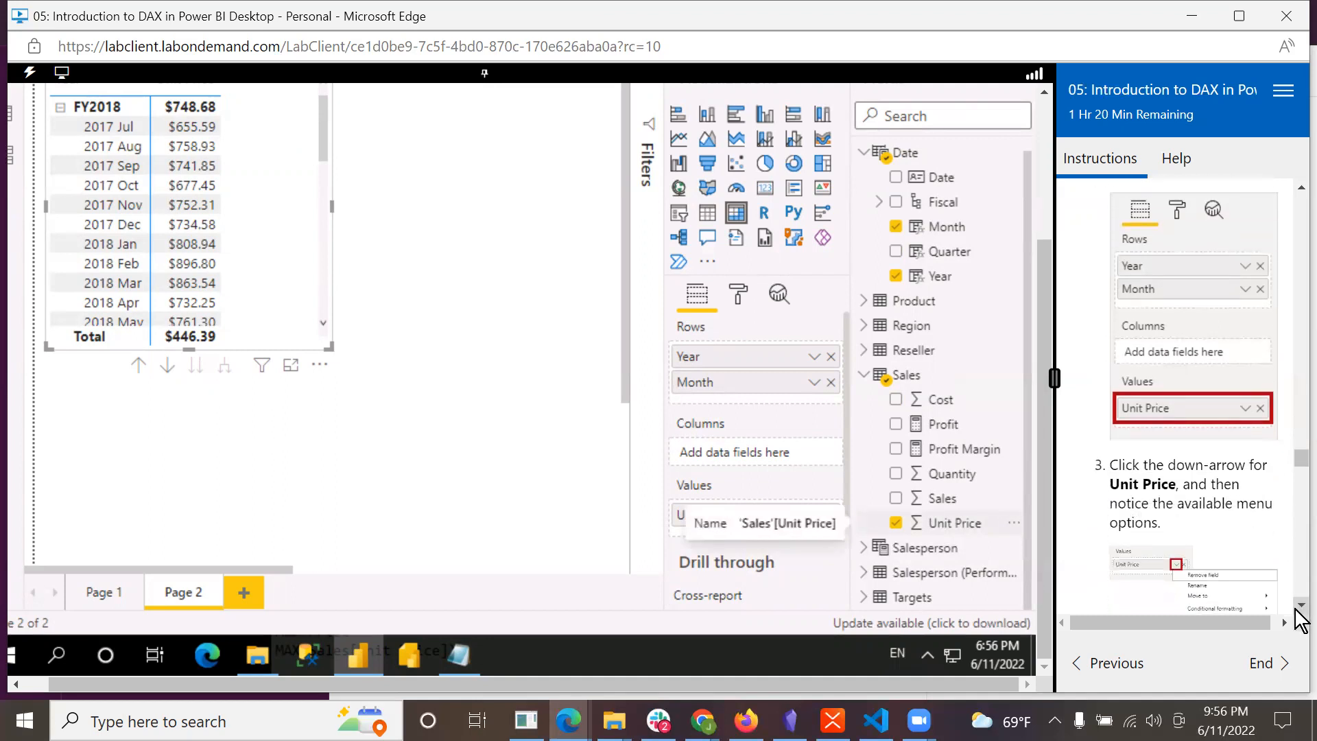
{"action": "scroll", "coordinate": [1298, 619], "scroll_direction": "down", "scroll_amount": 2}
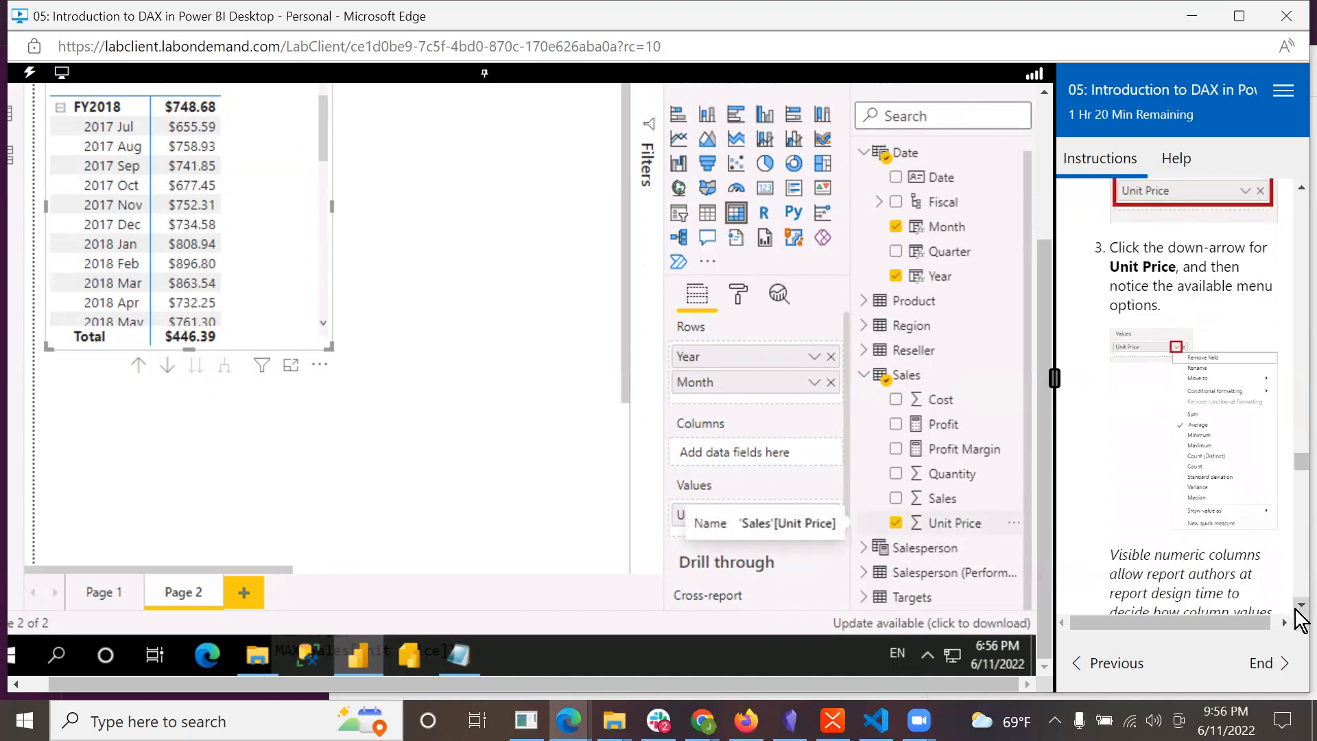
{"action": "scroll", "coordinate": [1301, 619], "scroll_direction": "down", "scroll_amount": 1}
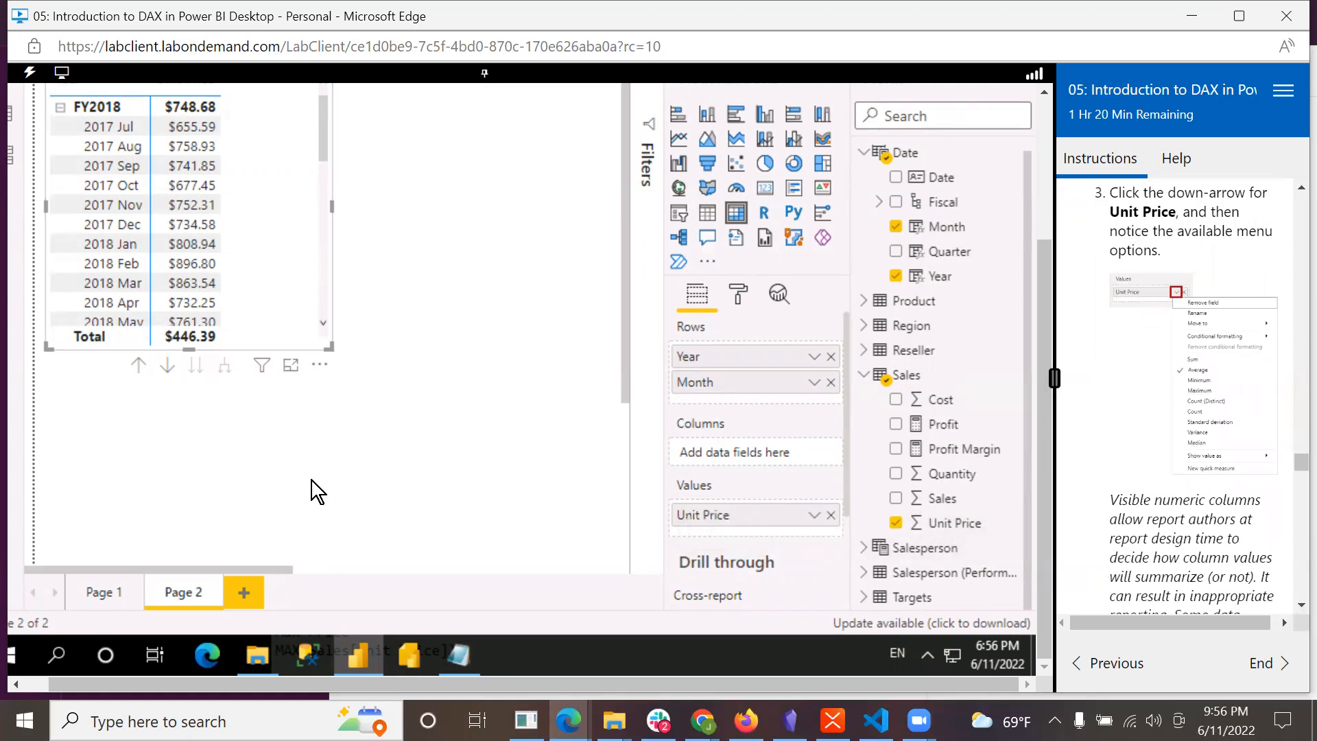
{"action": "left_click", "coordinate": [814, 515]}
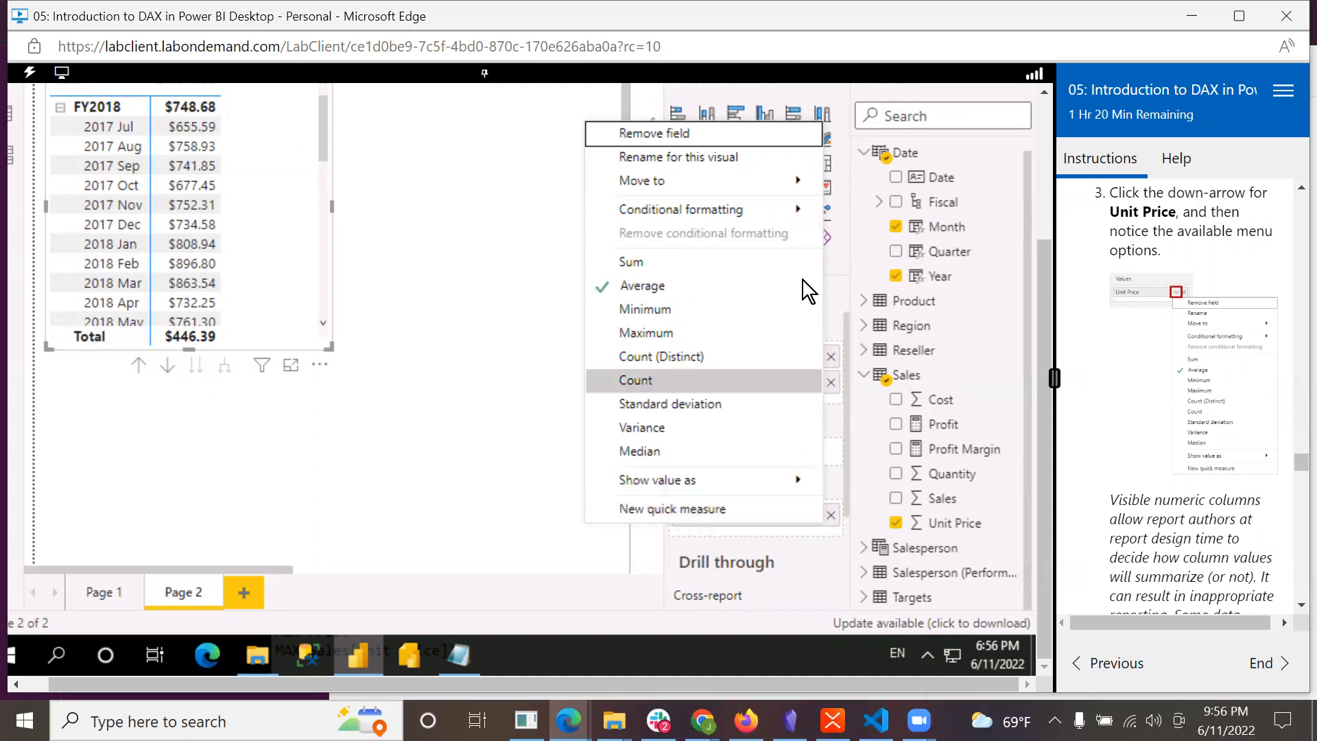
{"action": "mouse_move", "coordinate": [800, 183]}
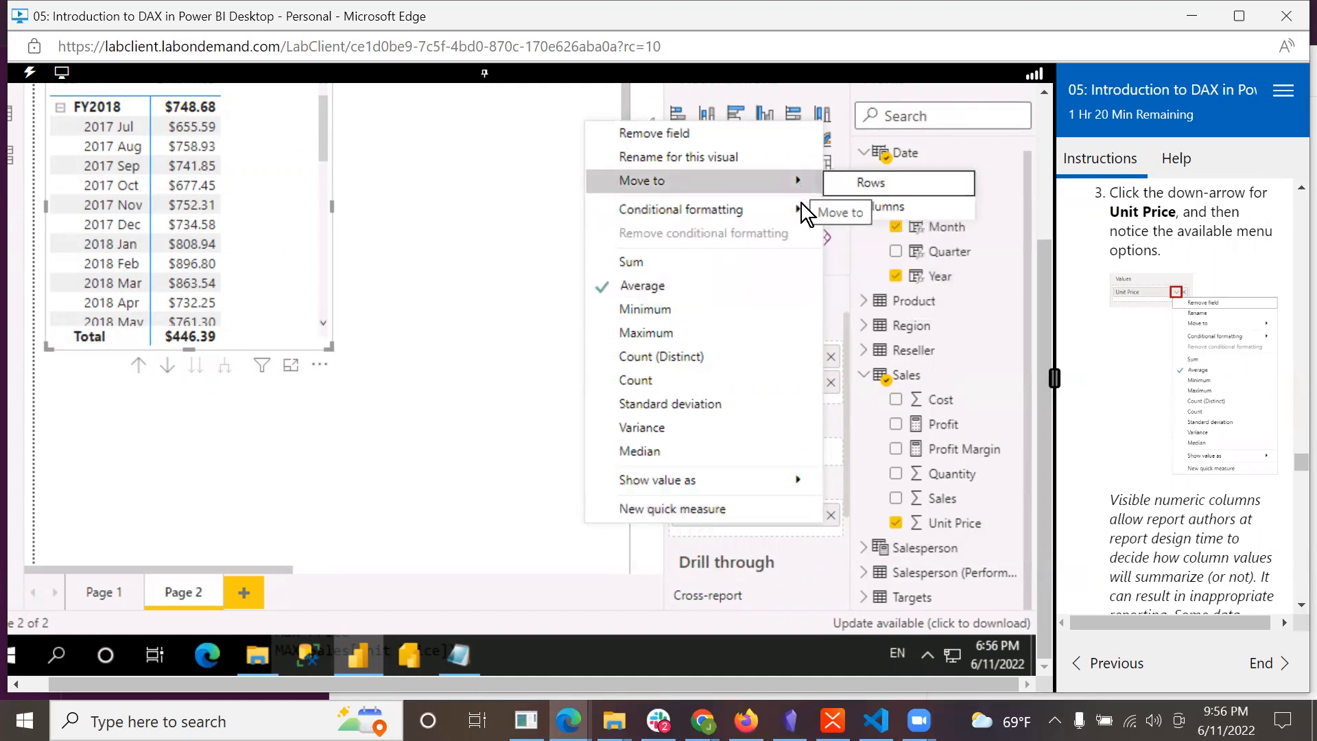
{"action": "mouse_move", "coordinate": [801, 213]}
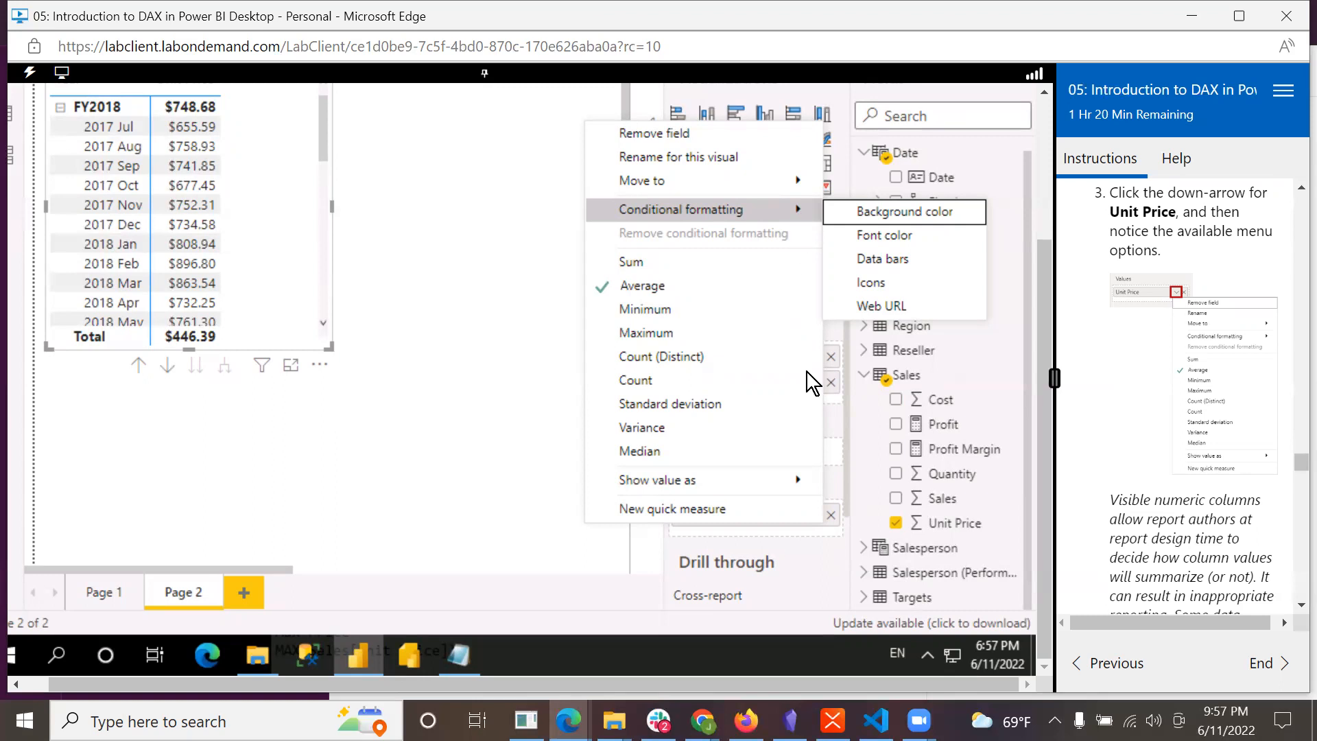
{"action": "mouse_move", "coordinate": [800, 479]}
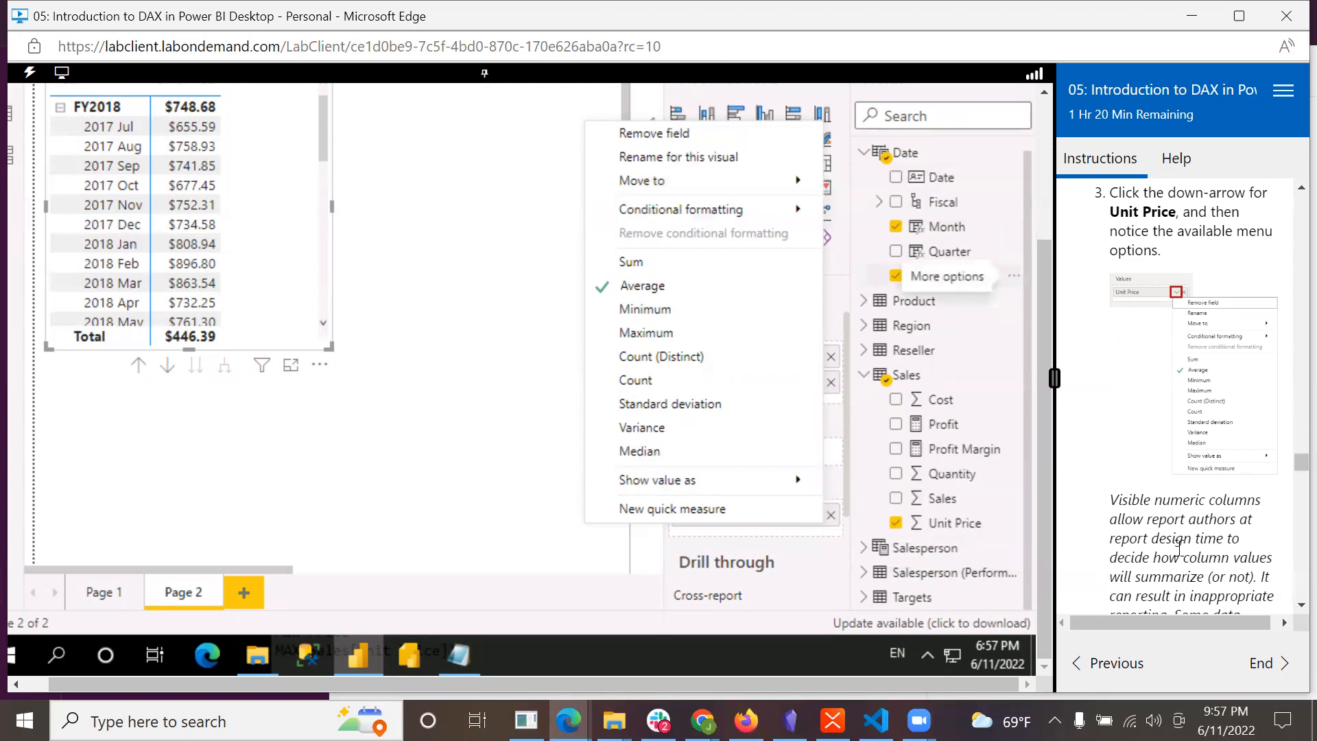
{"action": "scroll", "coordinate": [1178, 547], "scroll_direction": "down", "scroll_amount": 3}
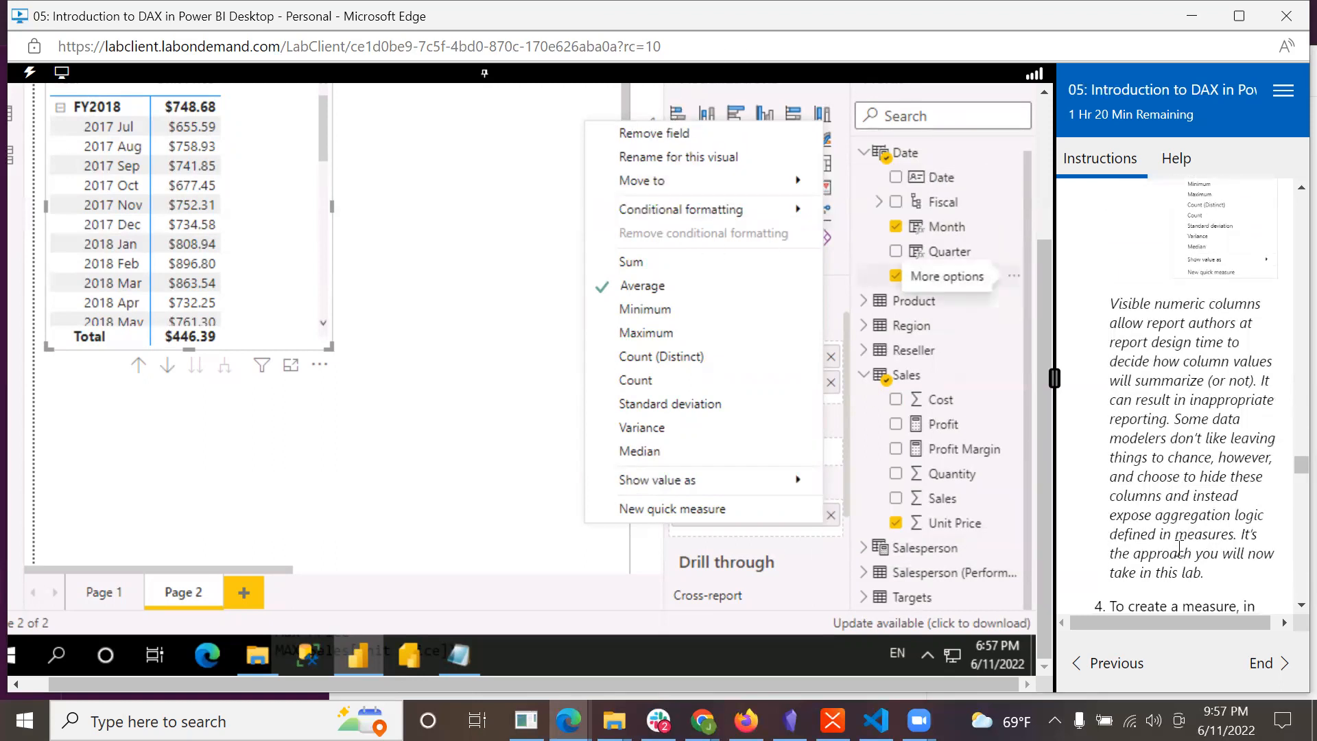
{"action": "scroll", "coordinate": [1180, 547], "scroll_direction": "down", "scroll_amount": 1}
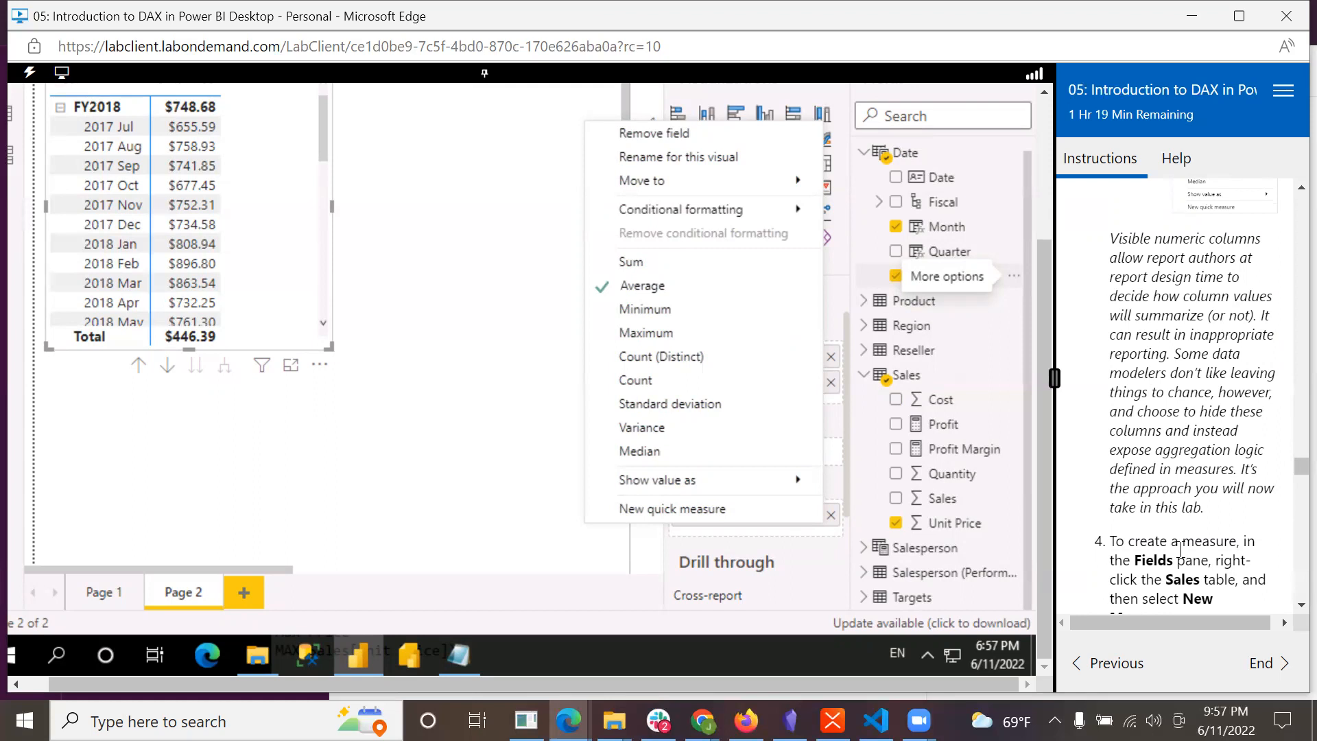
{"action": "scroll", "coordinate": [1182, 465], "scroll_direction": "down", "scroll_amount": 4}
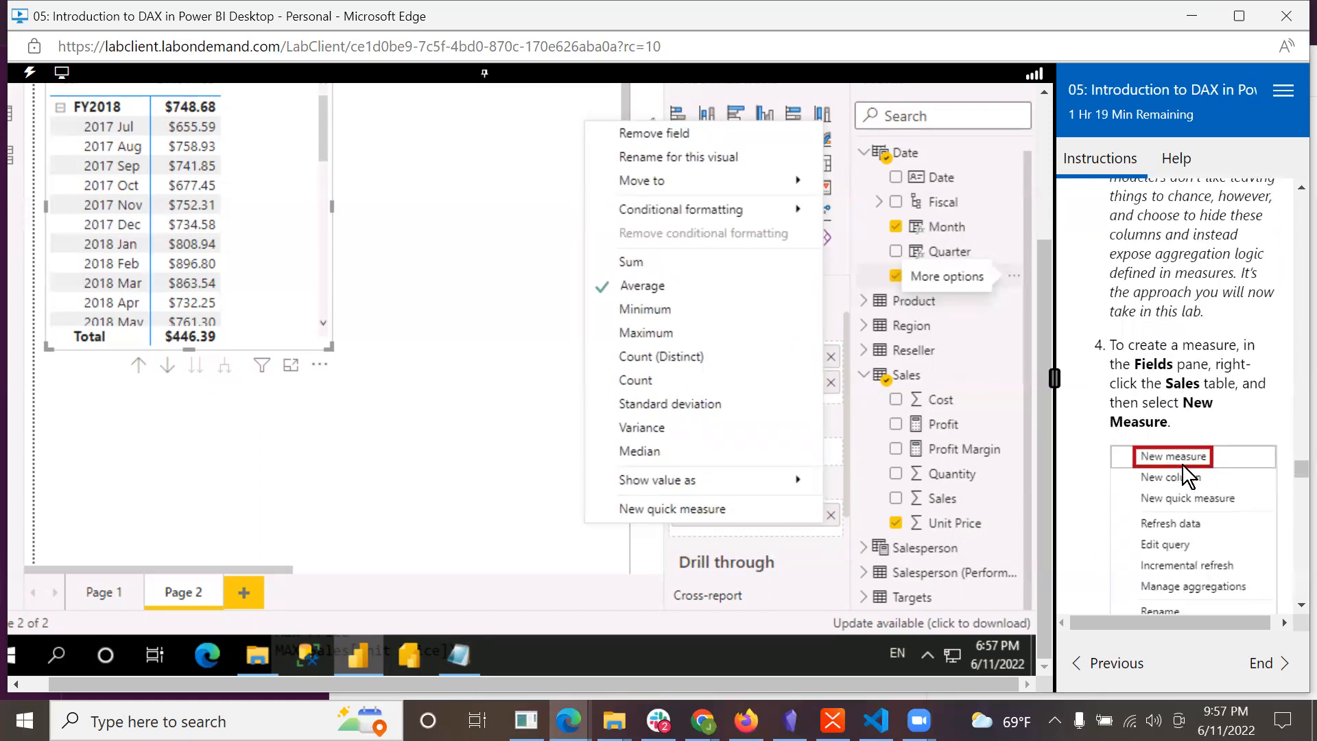
{"action": "scroll", "coordinate": [1182, 465], "scroll_direction": "down", "scroll_amount": 1}
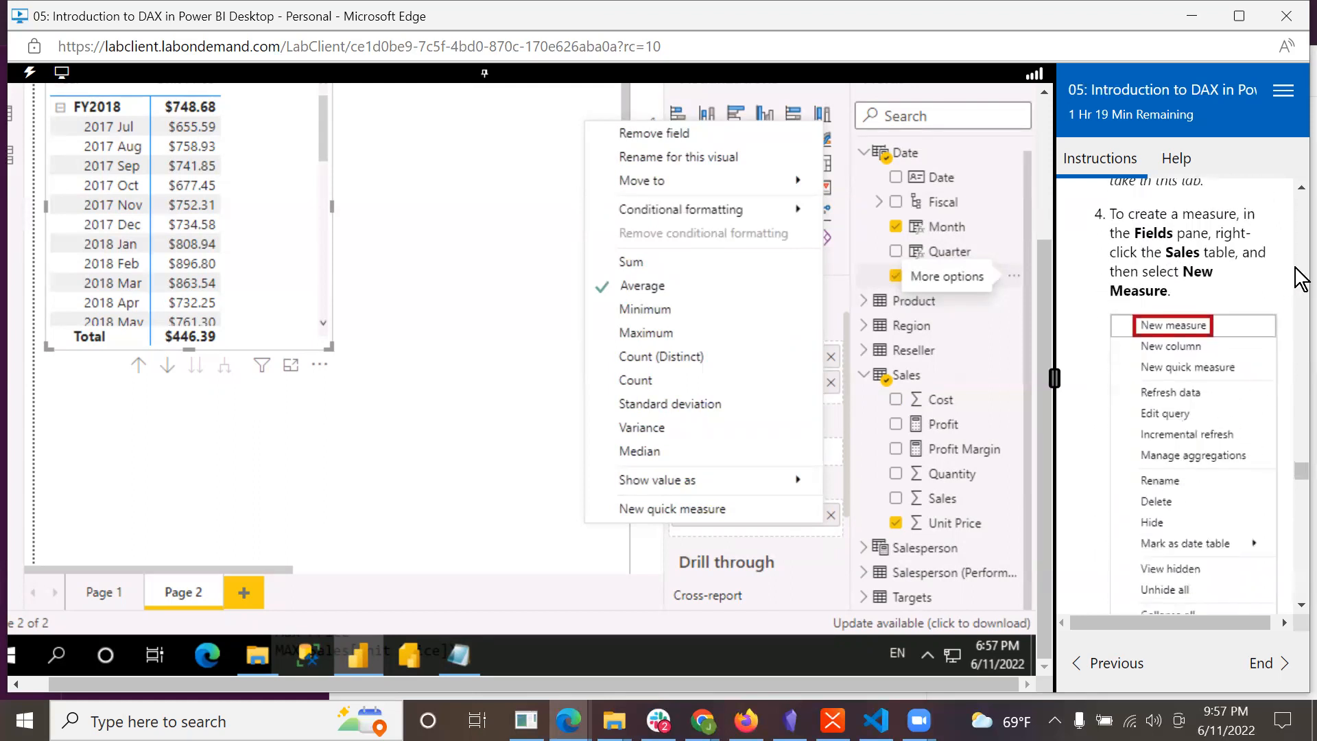
{"action": "left_click", "coordinate": [1249, 284]}
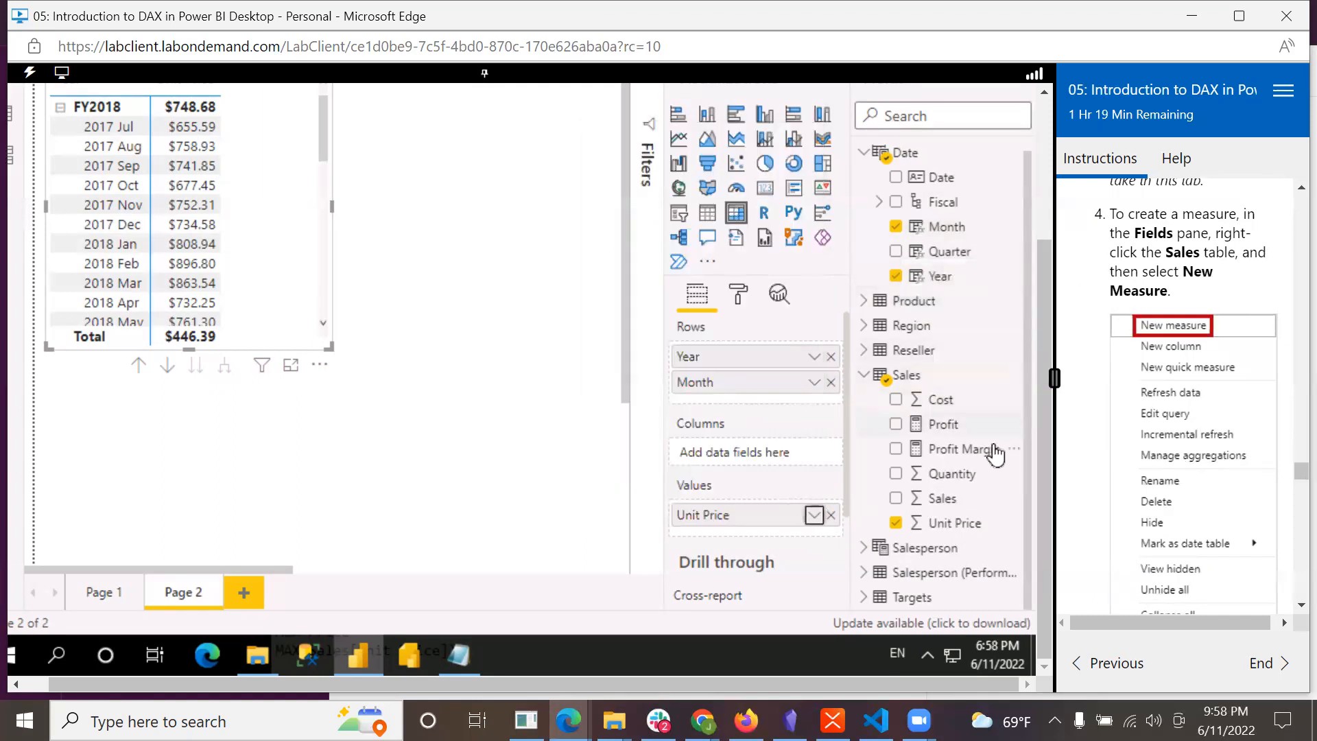
{"action": "scroll", "coordinate": [1039, 315], "scroll_direction": "up", "scroll_amount": 3}
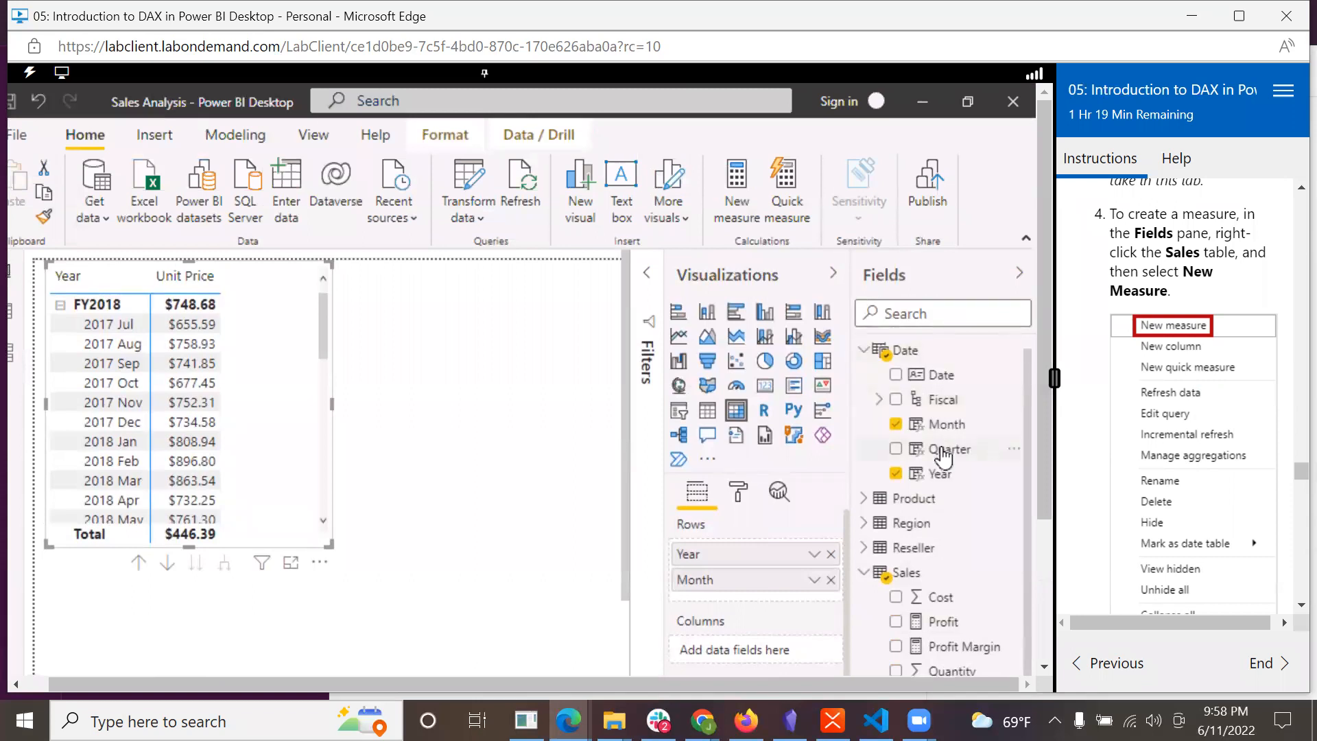
{"action": "right_click", "coordinate": [907, 574]}
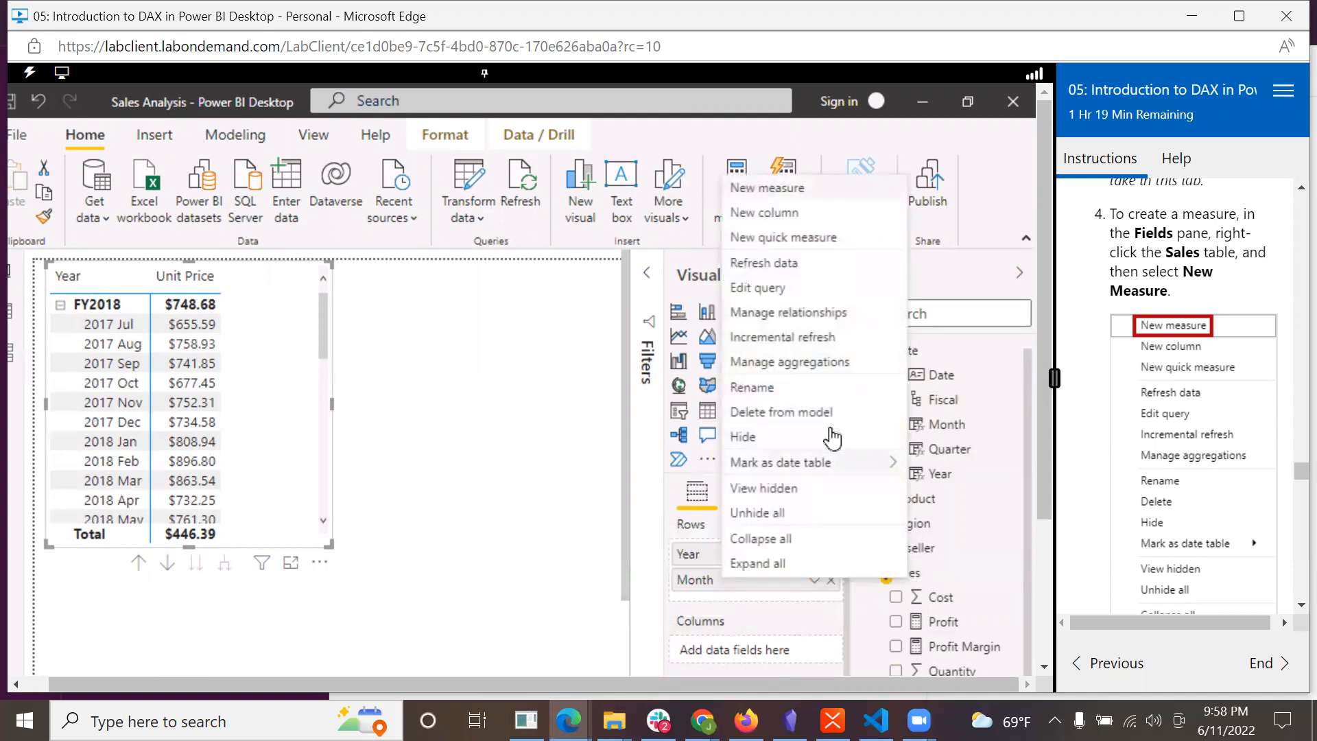
{"action": "left_click", "coordinate": [776, 195]}
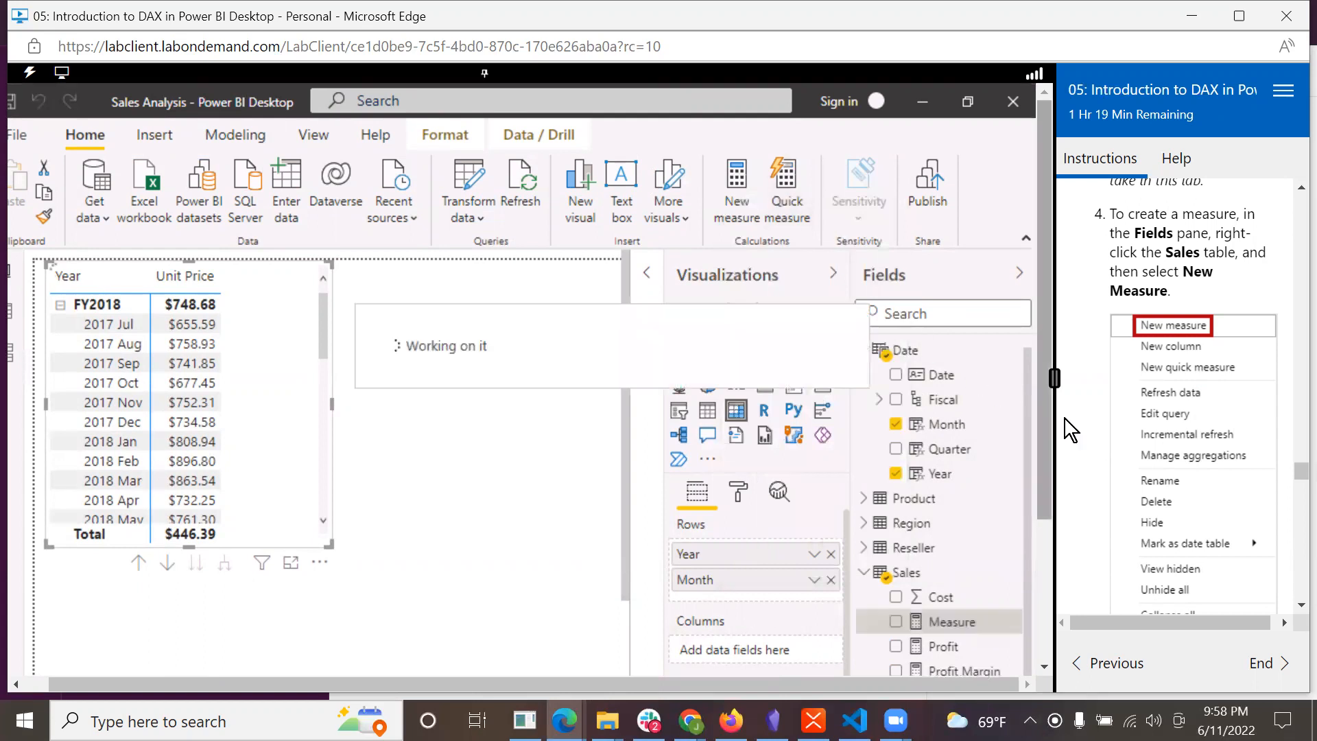
{"action": "left_click", "coordinate": [1300, 603]}
{"action": "left_click", "coordinate": [1299, 603]}
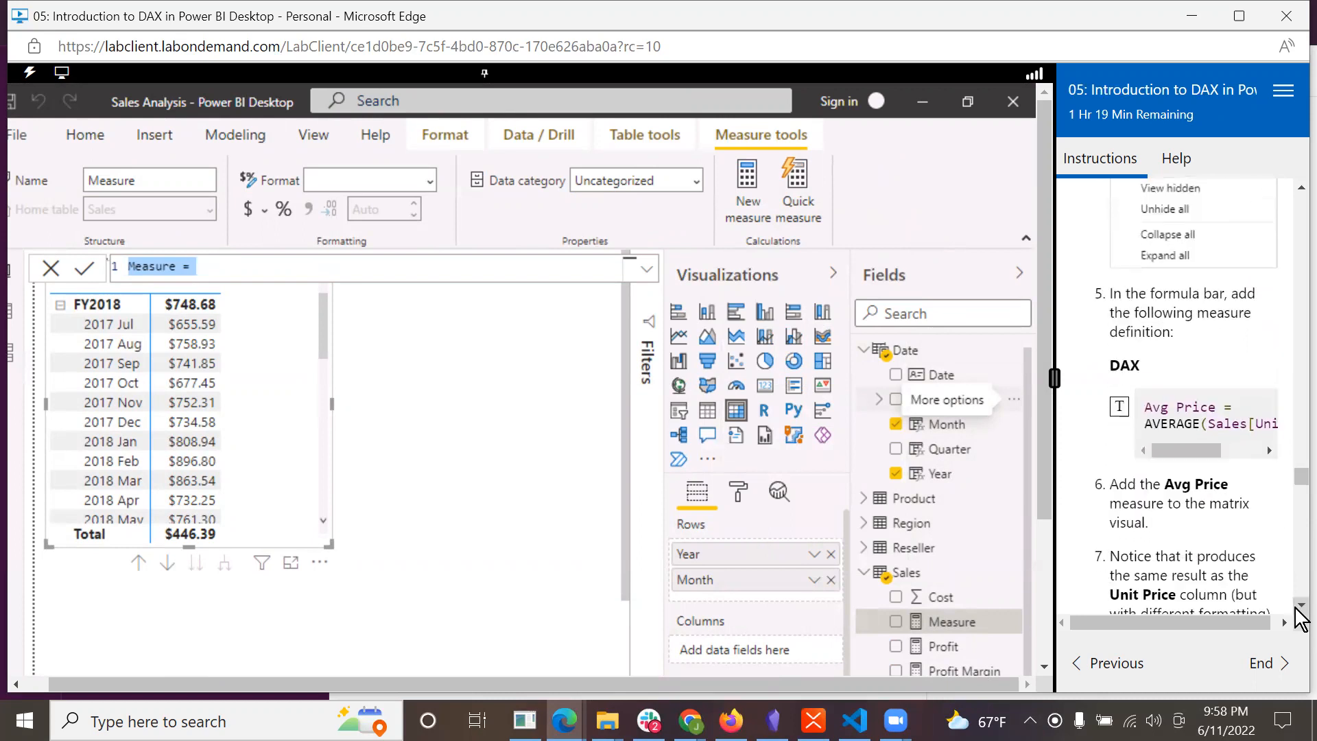
{"action": "left_click", "coordinate": [1298, 604]}
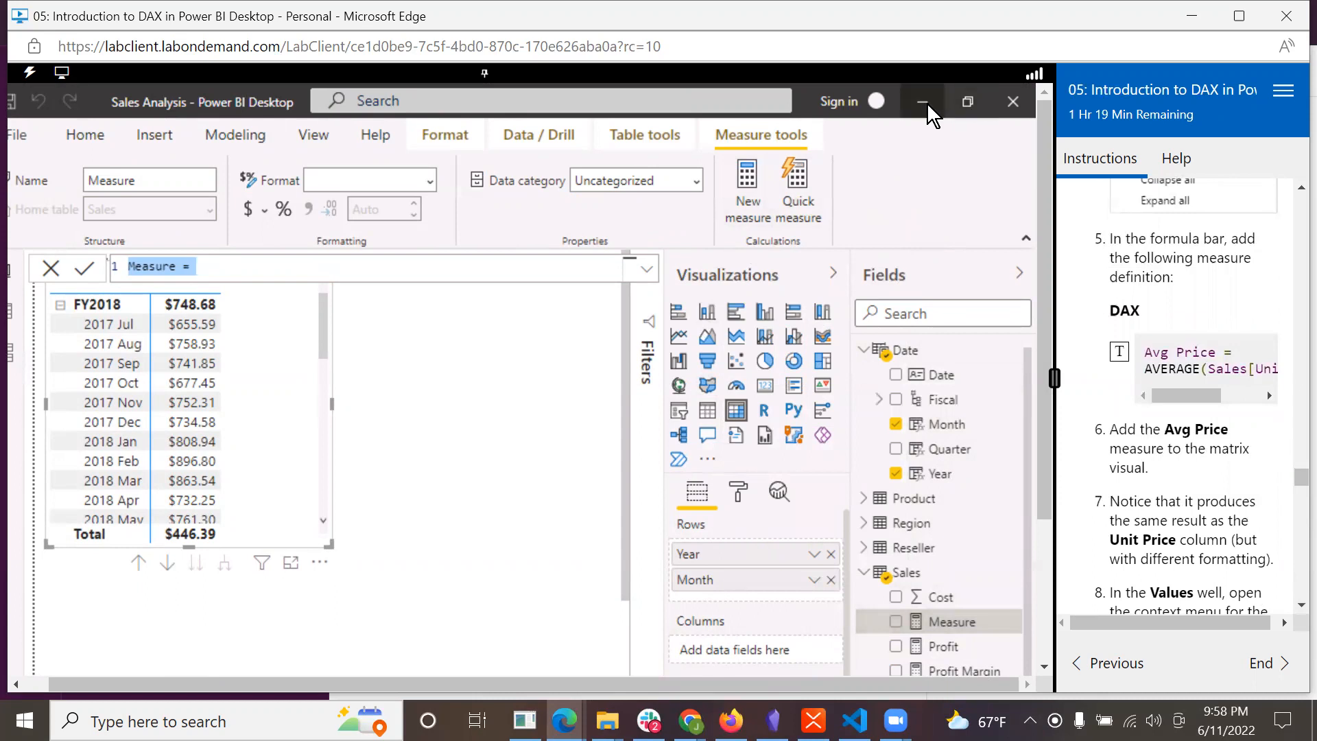
{"action": "key", "text": "Escape"}
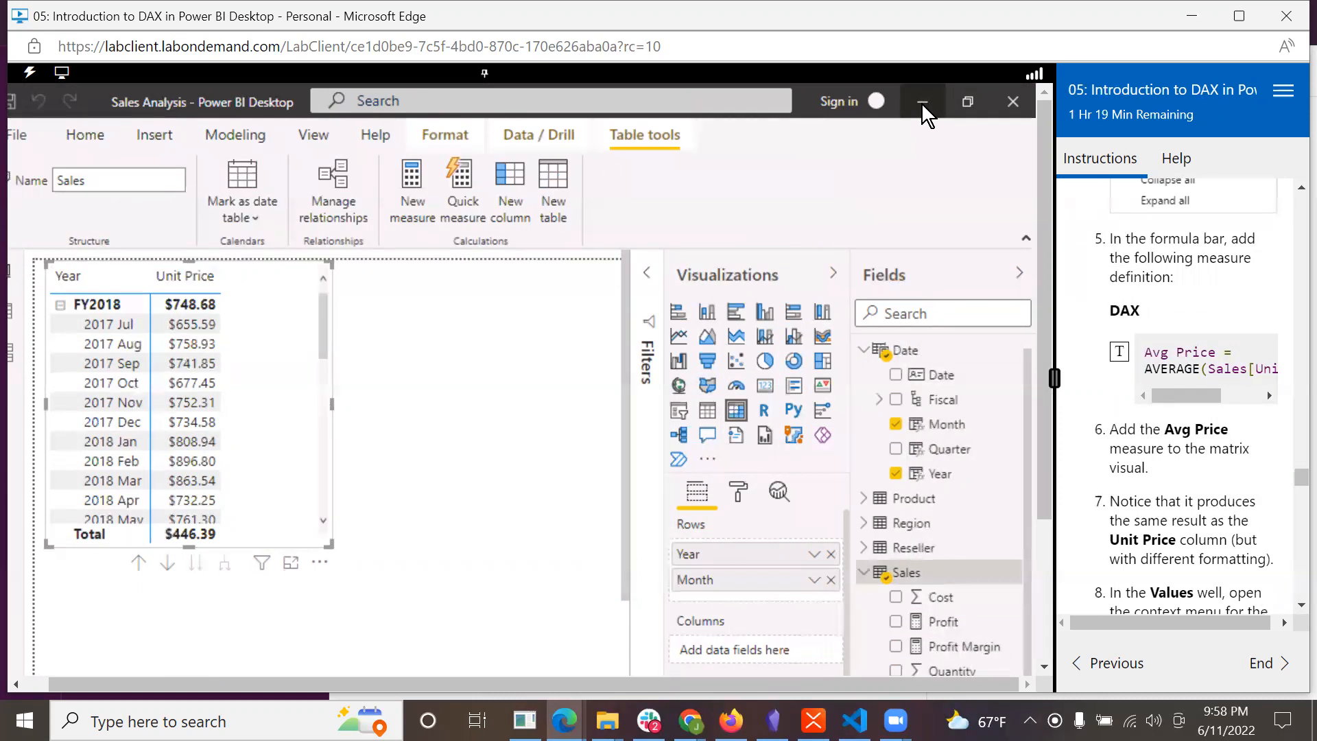
- Switch to Snippets.txt in Notepad and copy the Sales table's Avg Price measure definition
{"action": "left_click", "coordinate": [920, 101]}
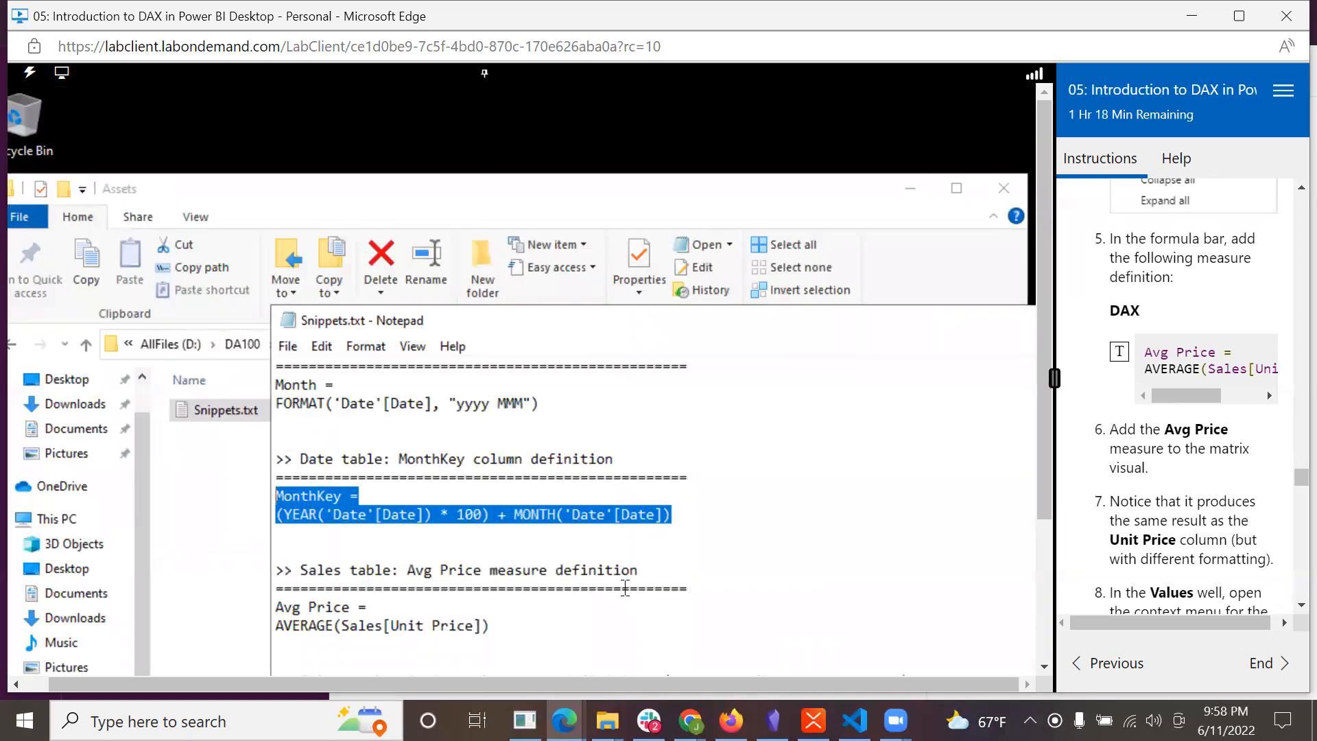
{"action": "scroll", "coordinate": [591, 599], "scroll_direction": "down", "scroll_amount": 5}
{"action": "scroll", "coordinate": [547, 563], "scroll_direction": "up", "scroll_amount": 1}
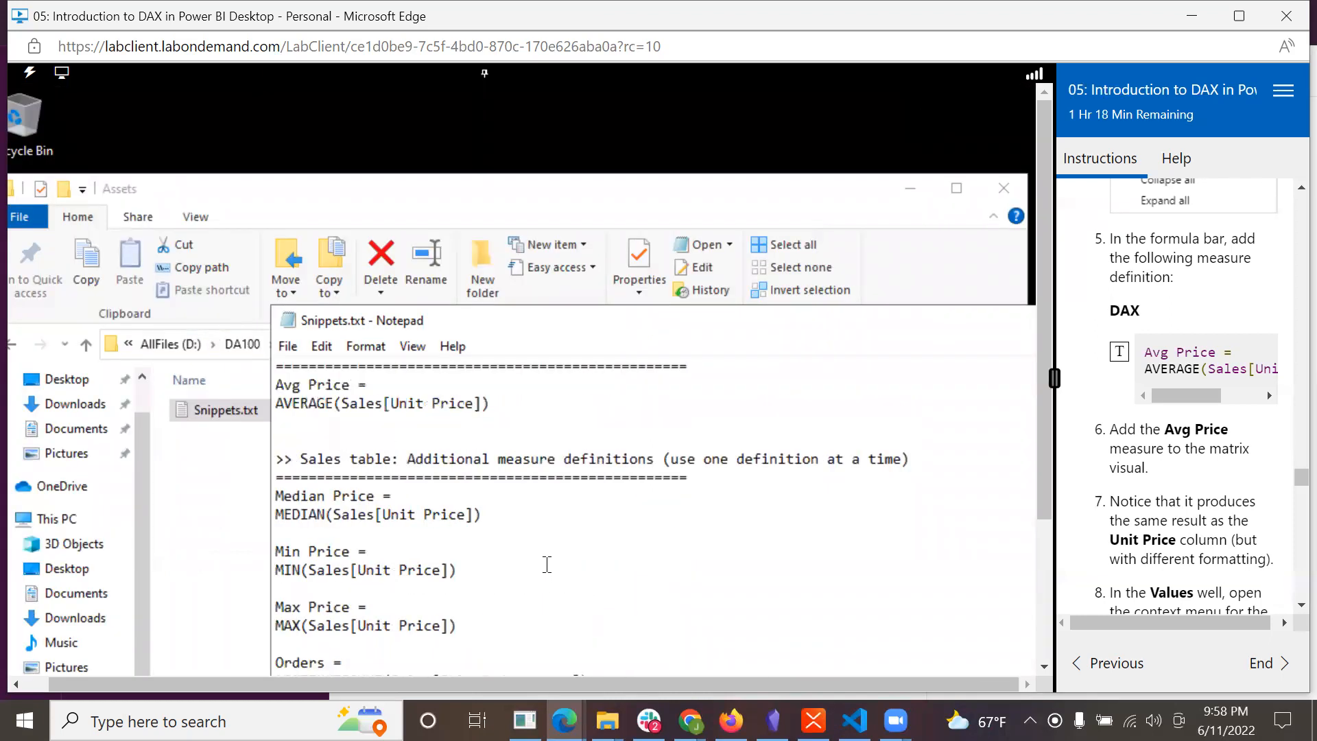
{"action": "left_click_drag", "start_coordinate": [490, 403], "coordinate": [219, 389]}
{"action": "key", "text": "ctrl+c"}
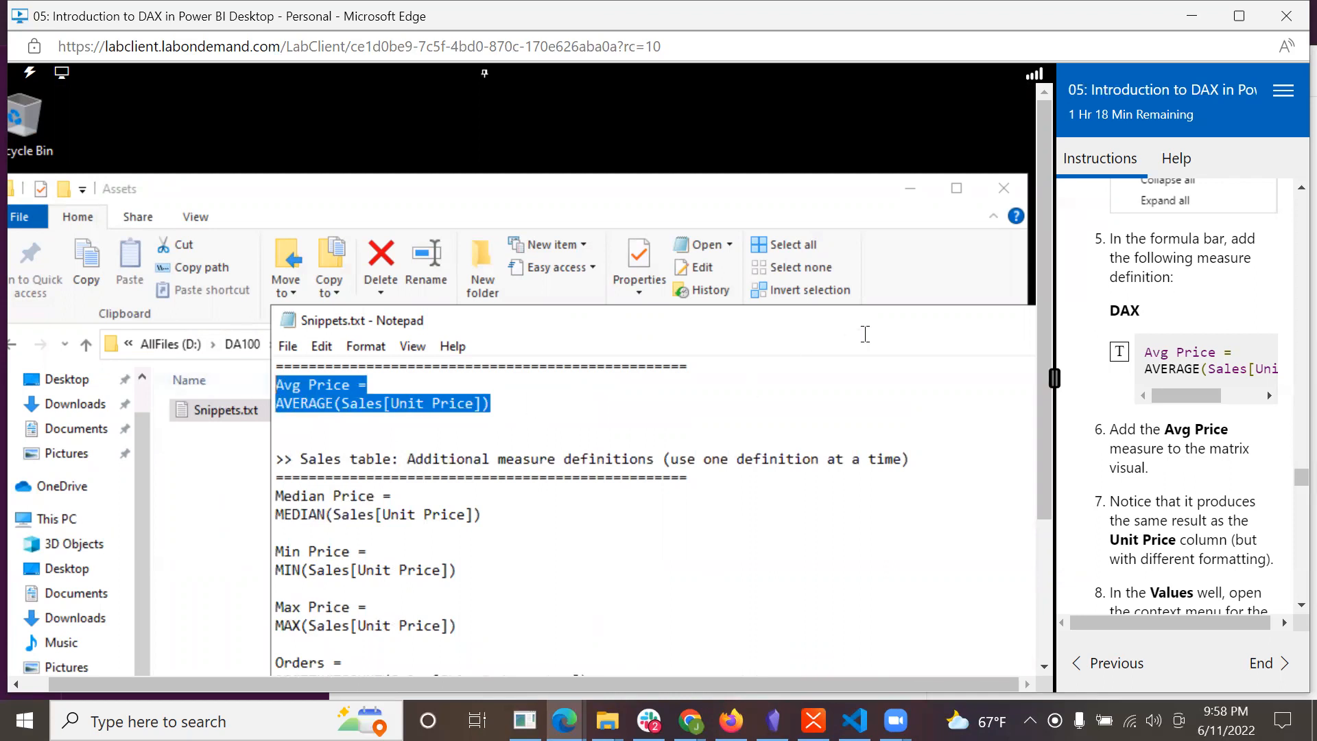
- Switch back to Power BI Desktop and create a Sales table measure from the copied definition, Avg Price = AVERAGE(Sales[Unit Price])
{"action": "scroll", "coordinate": [1042, 410], "scroll_direction": "down", "scroll_amount": 2}
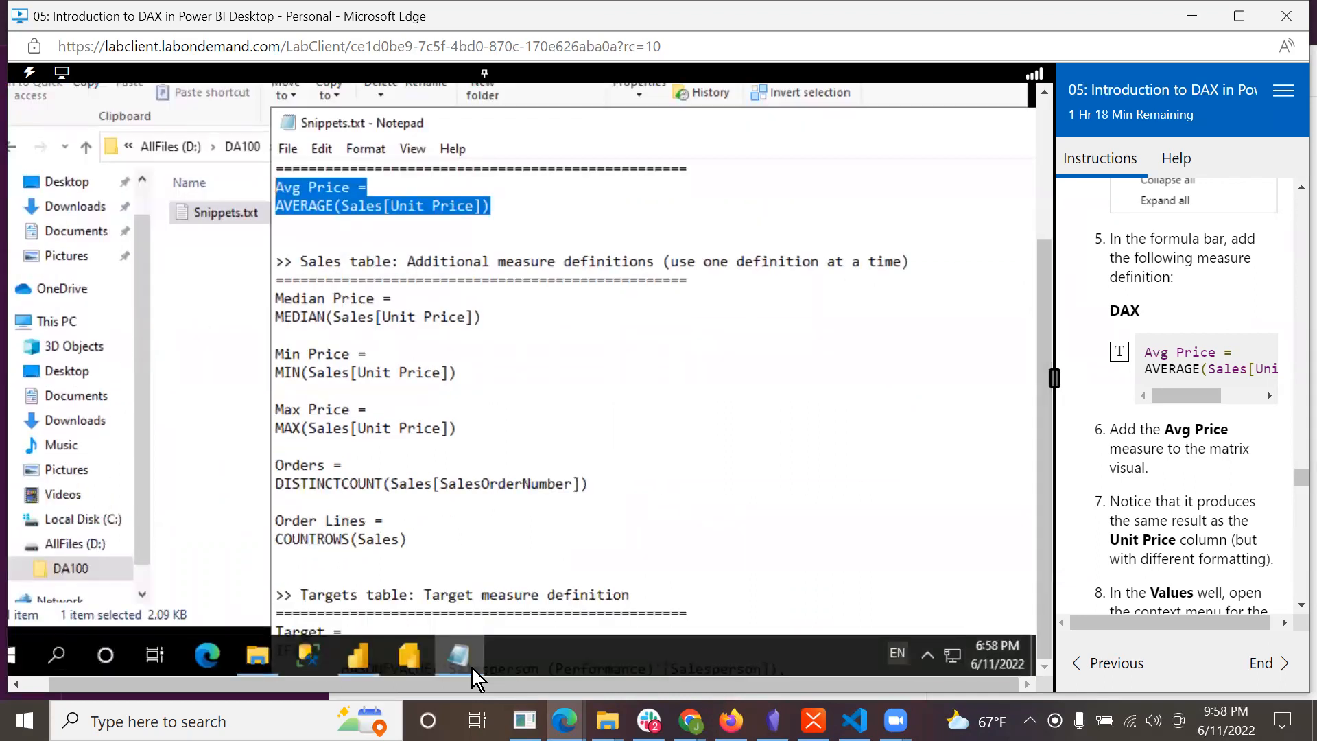
{"action": "left_click", "coordinate": [360, 643]}
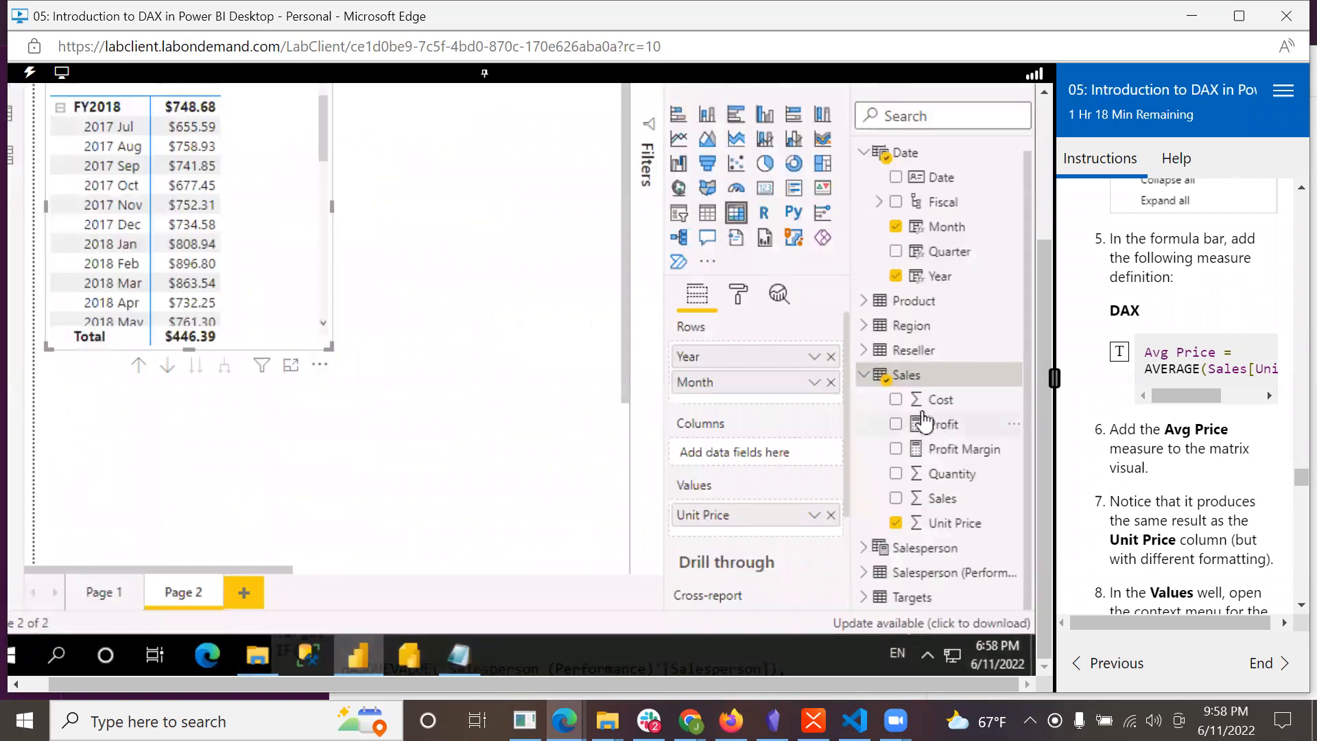
{"action": "left_click_drag", "start_coordinate": [1046, 262], "coordinate": [1044, 150]}
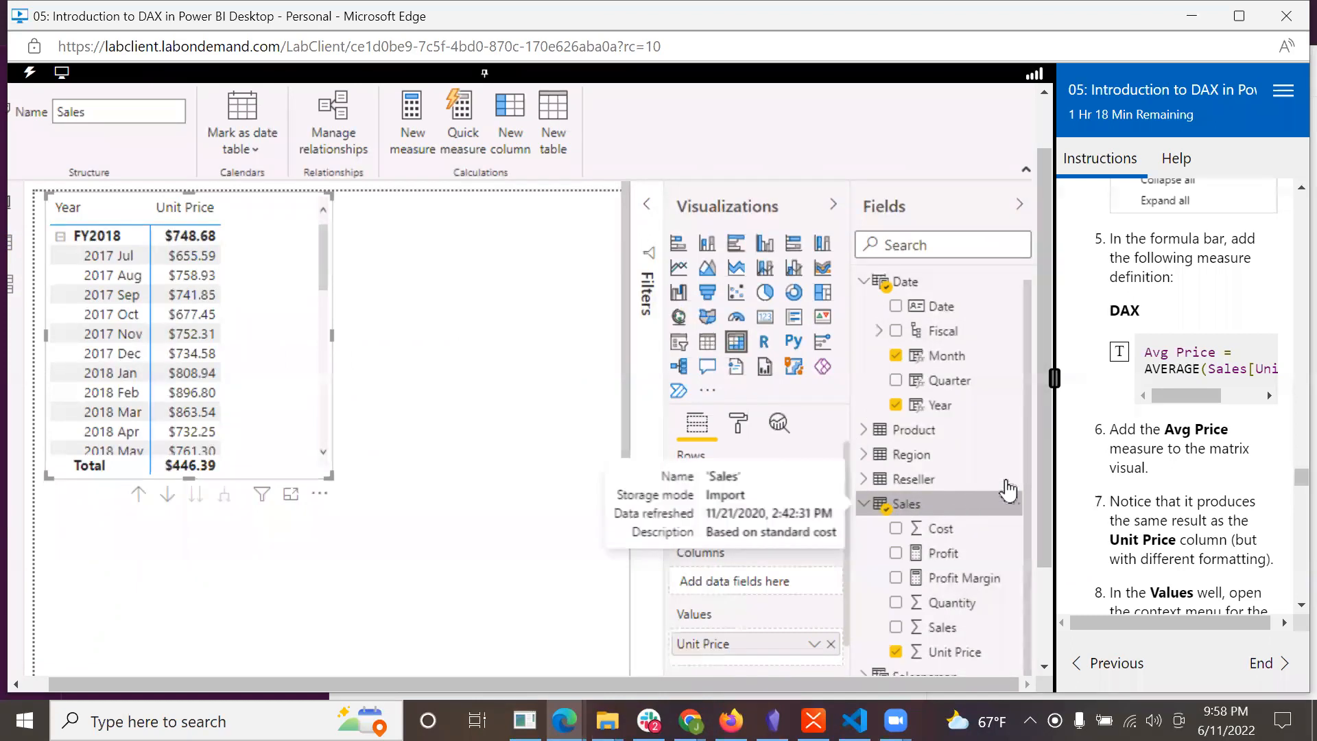
{"action": "right_click", "coordinate": [908, 503]}
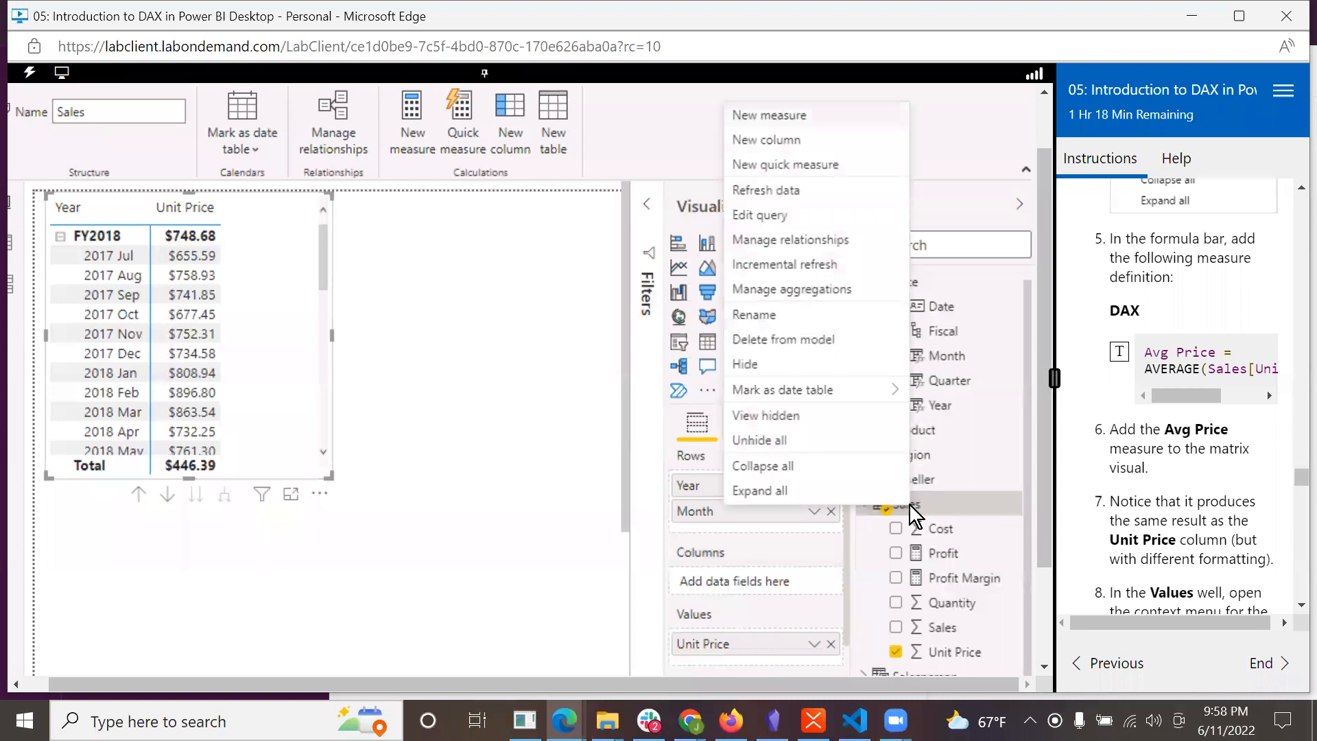
{"action": "left_click", "coordinate": [779, 114]}
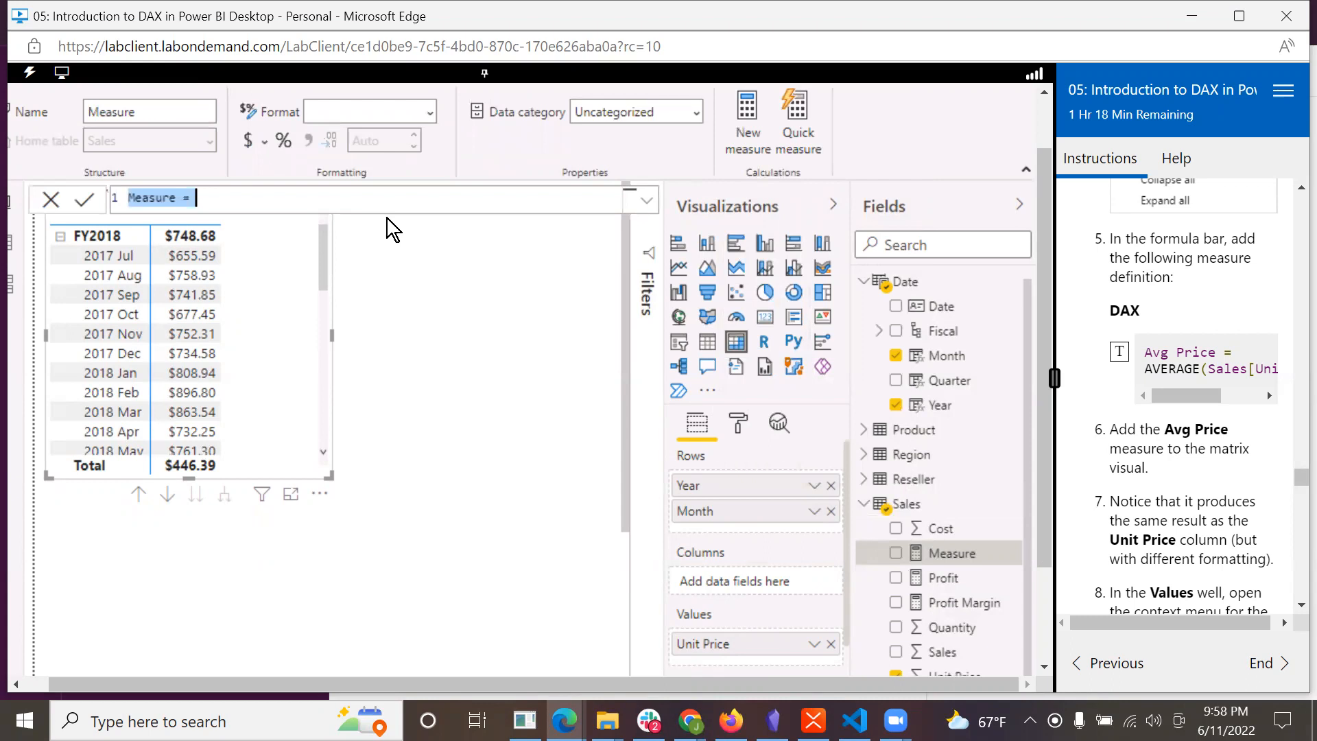
{"action": "key", "text": "BackSpace"}
{"action": "key", "text": "ctrl+v"}
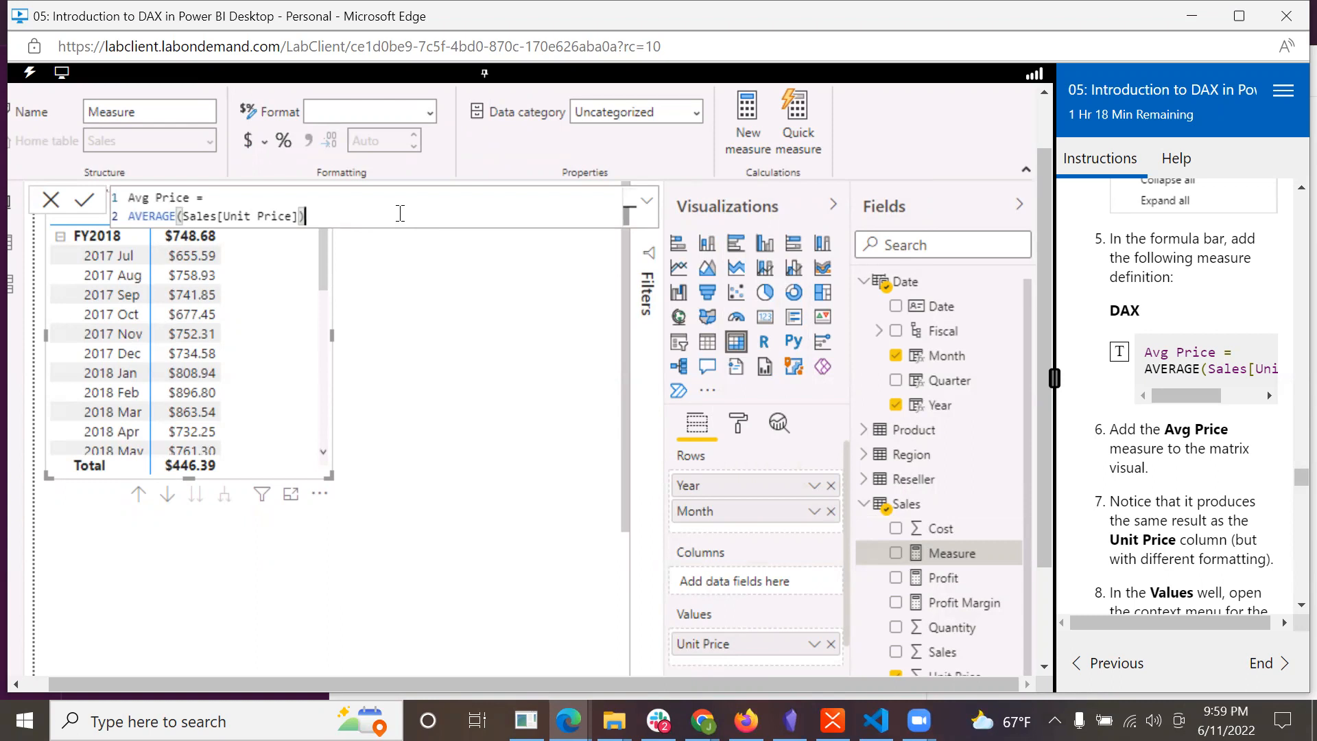
{"action": "key", "text": "Return"}
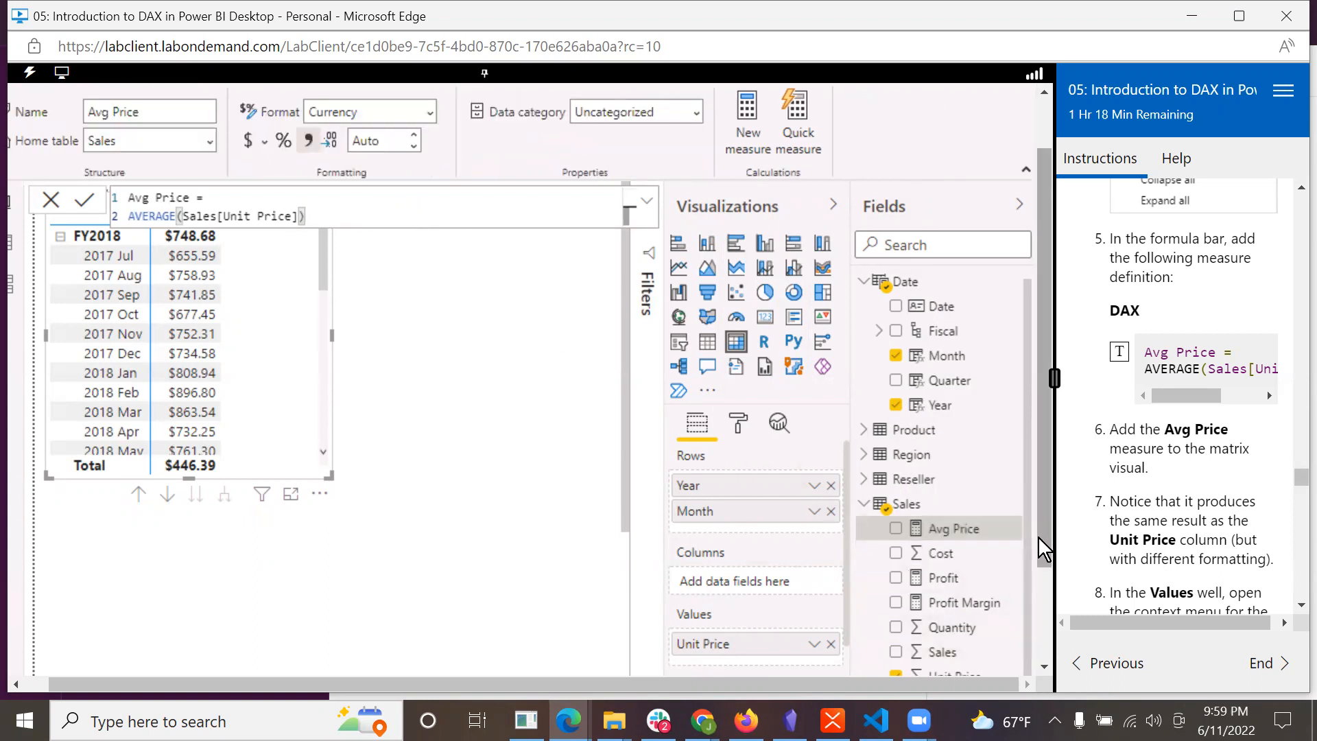
- Add the Sales table's Avg Price measure to the matrix visual on Page 2
{"action": "left_click_drag", "start_coordinate": [1046, 536], "coordinate": [1043, 643]}
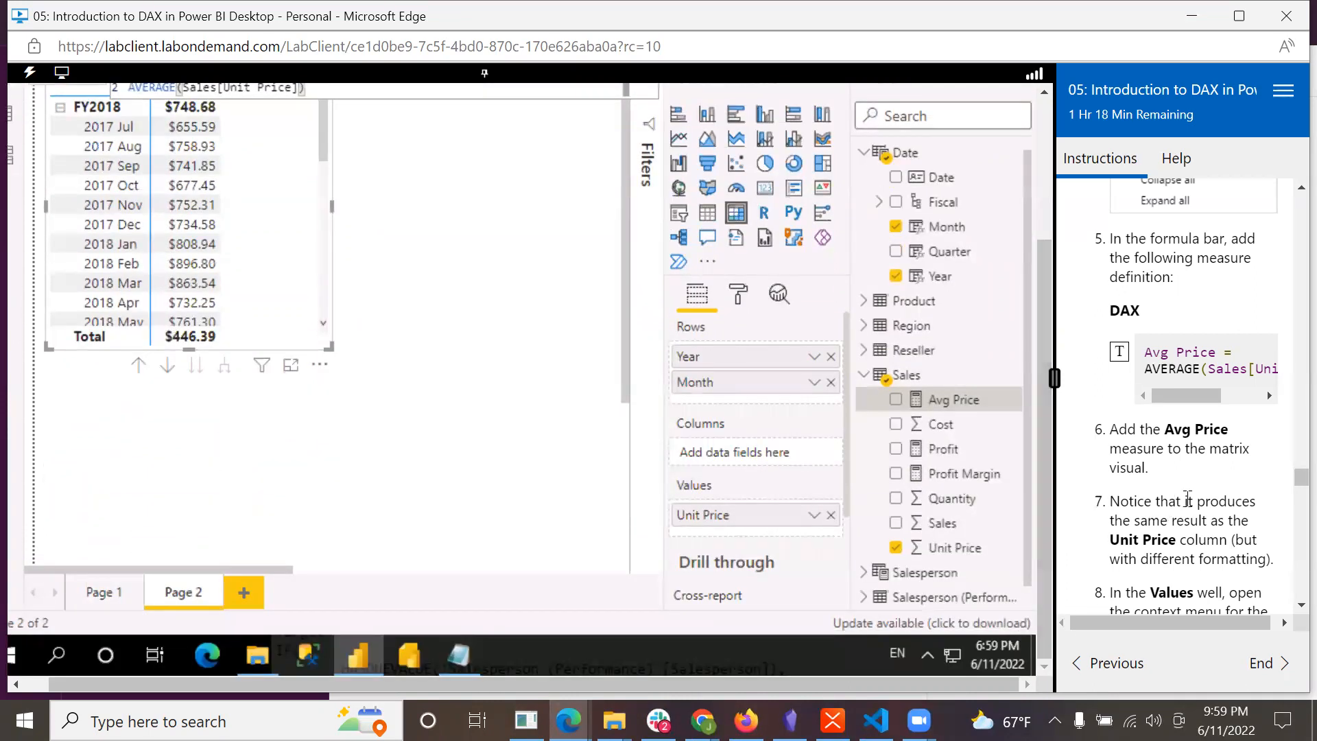
{"action": "scroll", "coordinate": [1187, 498], "scroll_direction": "down", "scroll_amount": 2}
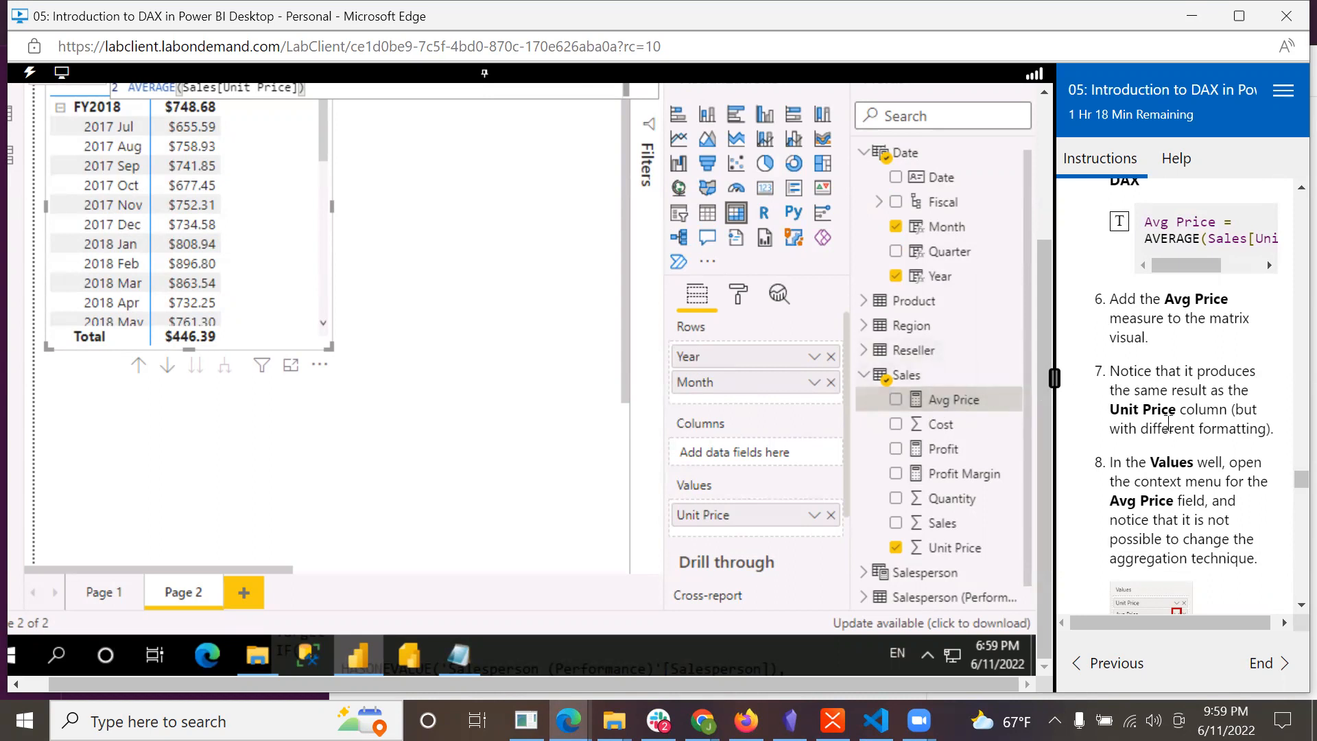
{"action": "left_click", "coordinate": [940, 403]}
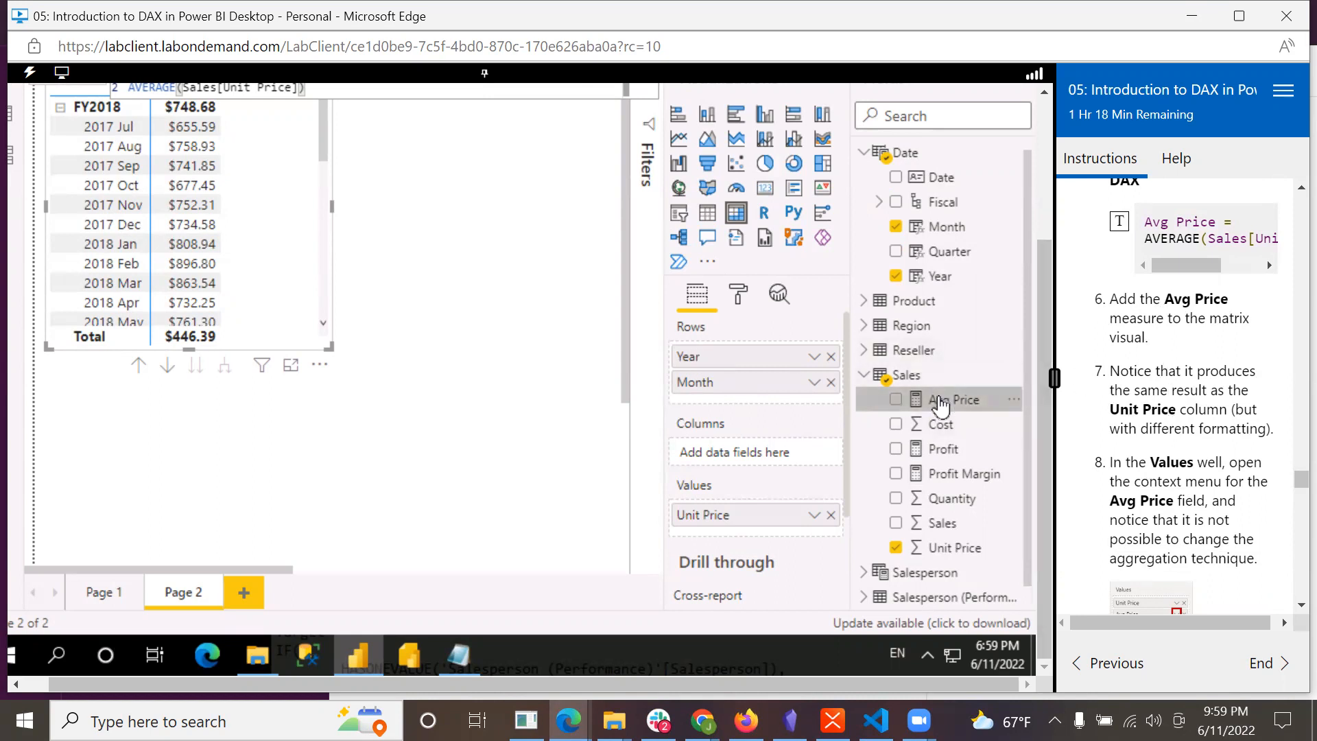
{"action": "left_click_drag", "start_coordinate": [940, 405], "coordinate": [287, 148]}
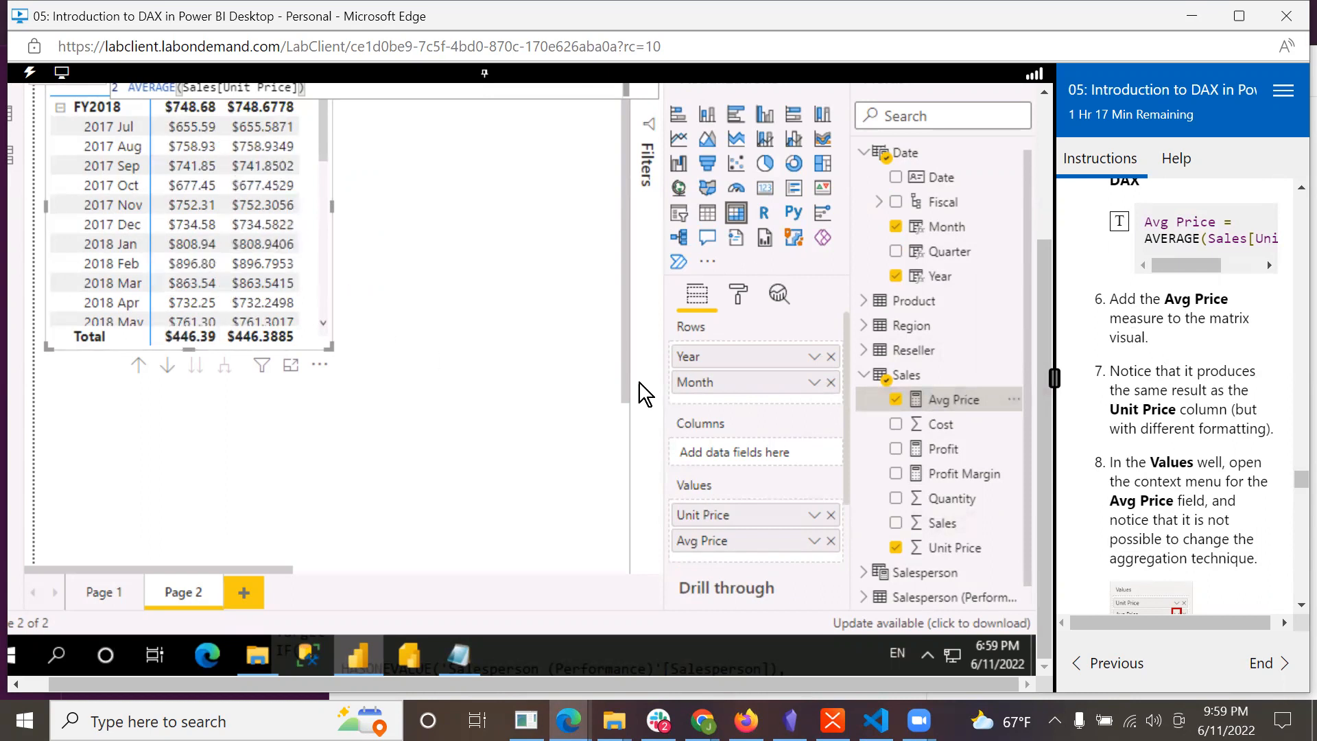
- Examine the options for Avg Price in the matrix visual's Values area and read the lab instructions on the five additional Sales measures
{"action": "scroll", "coordinate": [1214, 525], "scroll_direction": "down", "scroll_amount": 2}
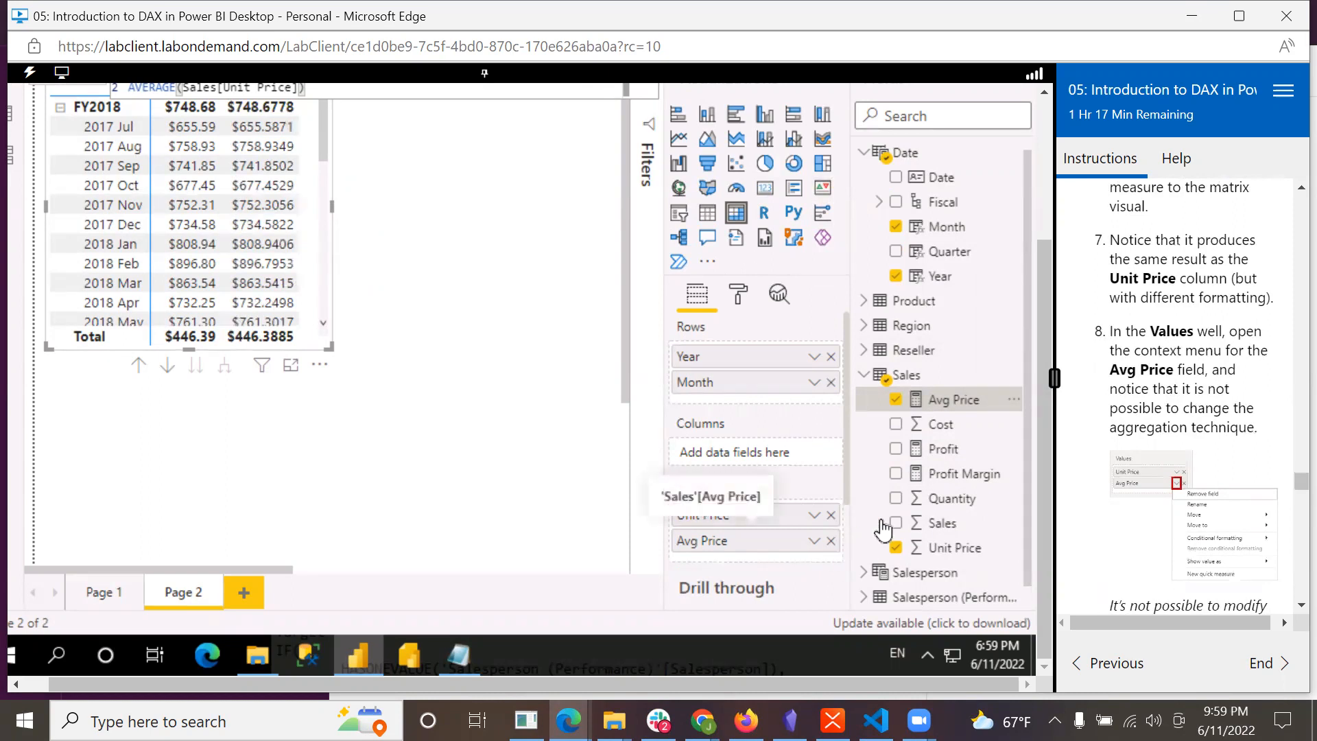
{"action": "left_click_drag", "start_coordinate": [844, 468], "coordinate": [856, 580]}
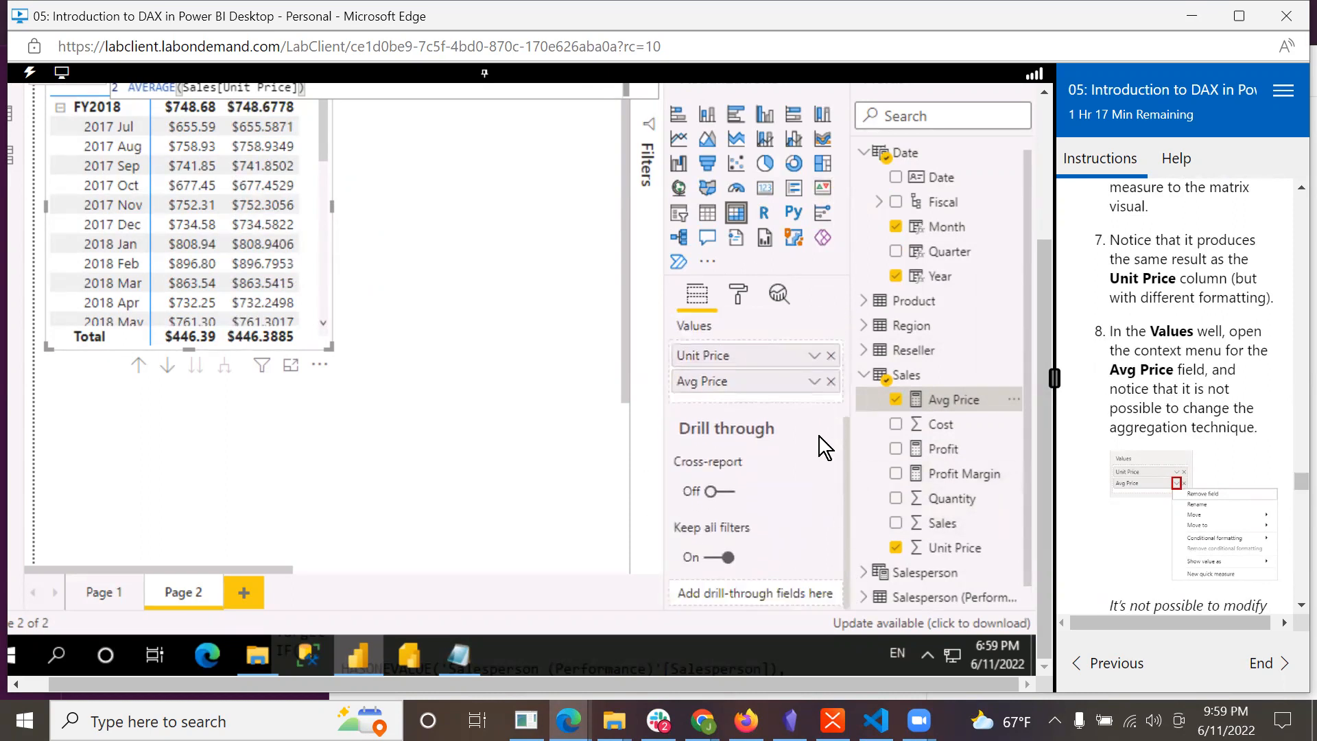
{"action": "left_click", "coordinate": [813, 382]}
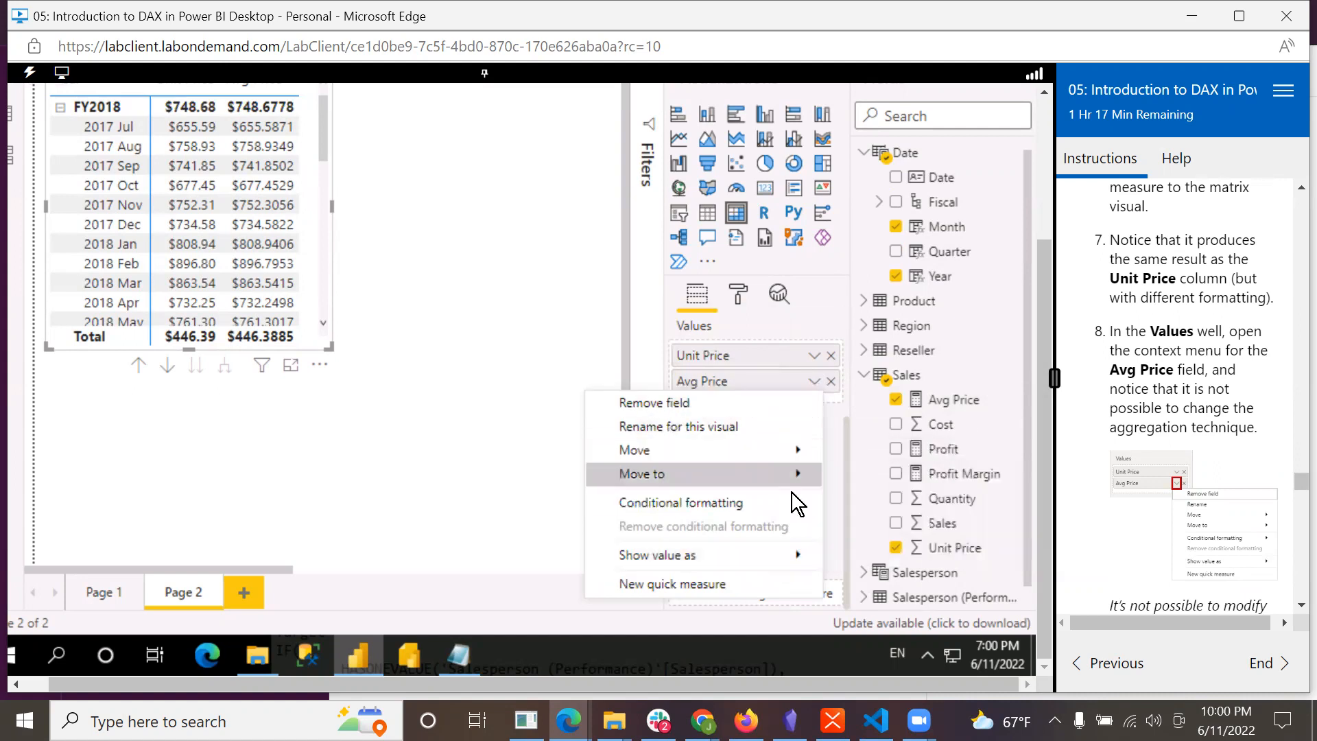
{"action": "mouse_move", "coordinate": [797, 508]}
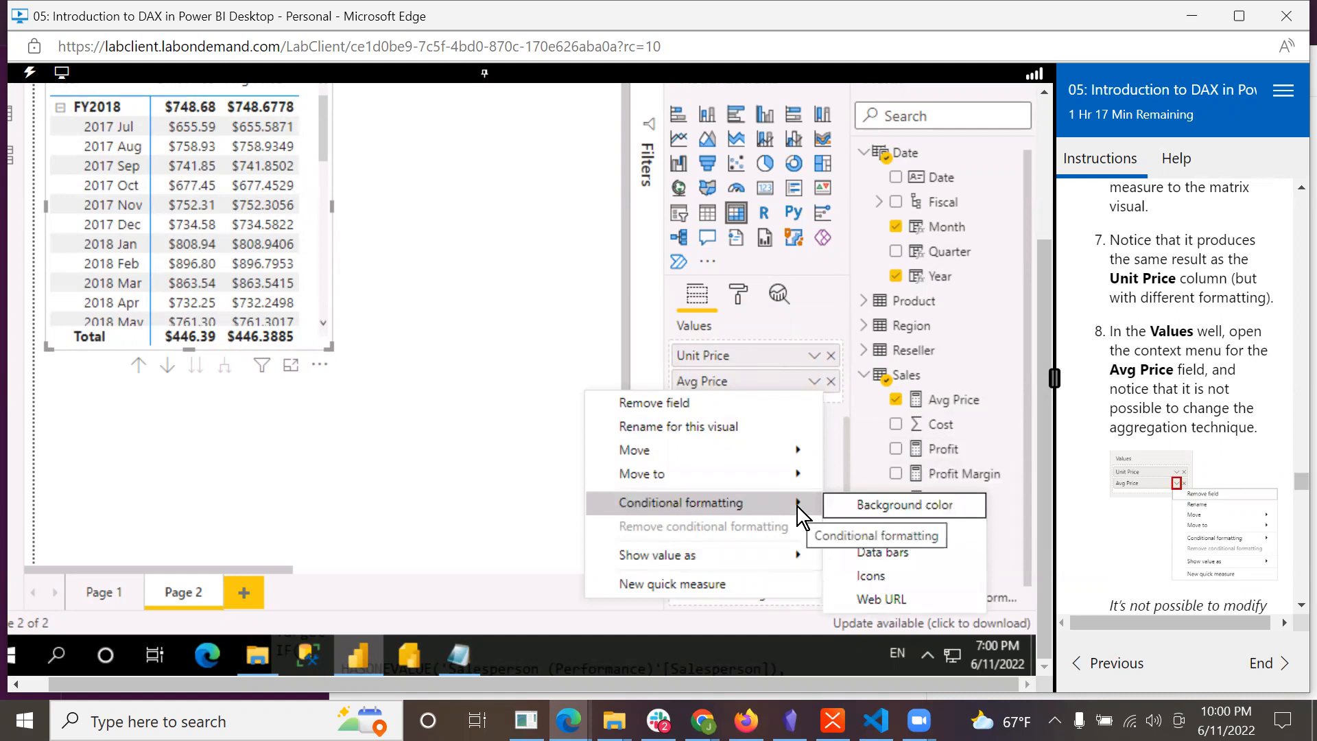
{"action": "mouse_move", "coordinate": [790, 558]}
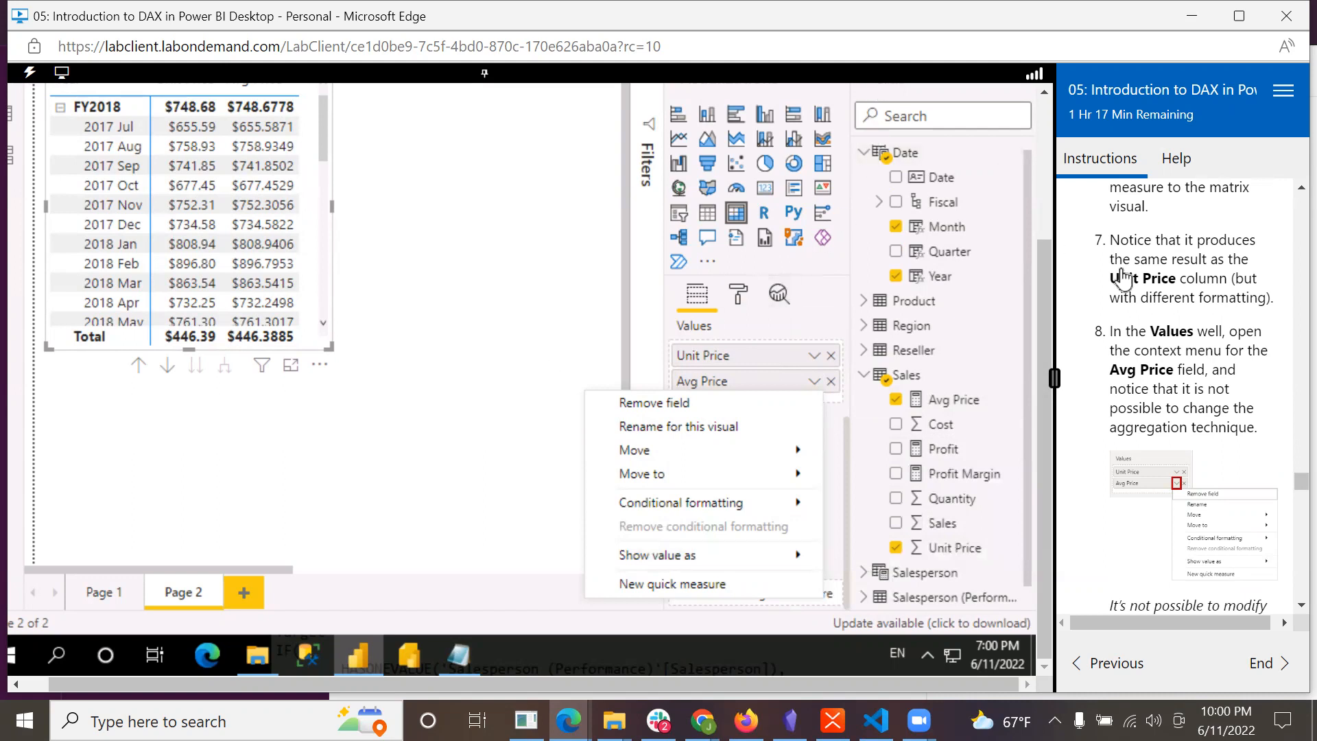
{"action": "scroll", "coordinate": [1211, 511], "scroll_direction": "down", "scroll_amount": 2}
{"action": "scroll", "coordinate": [1211, 510], "scroll_direction": "down", "scroll_amount": 1}
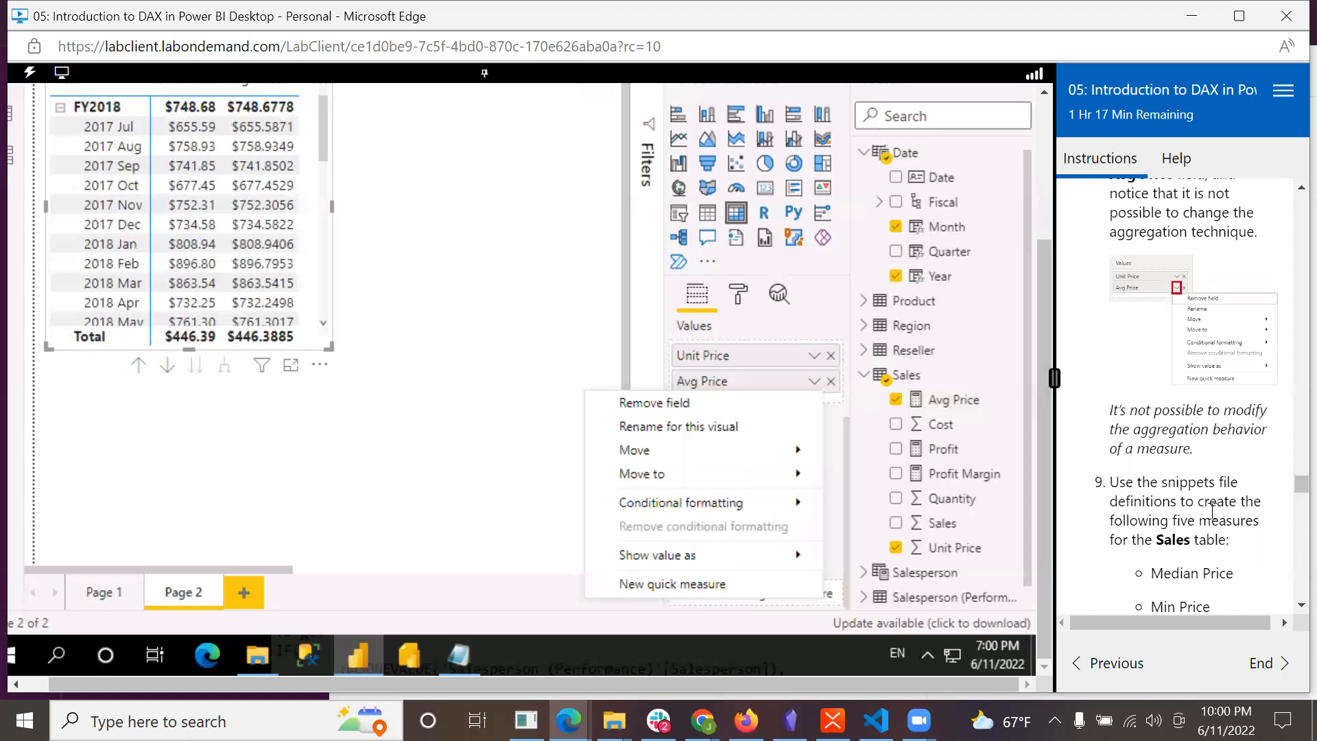
{"action": "scroll", "coordinate": [1211, 511], "scroll_direction": "down", "scroll_amount": 3}
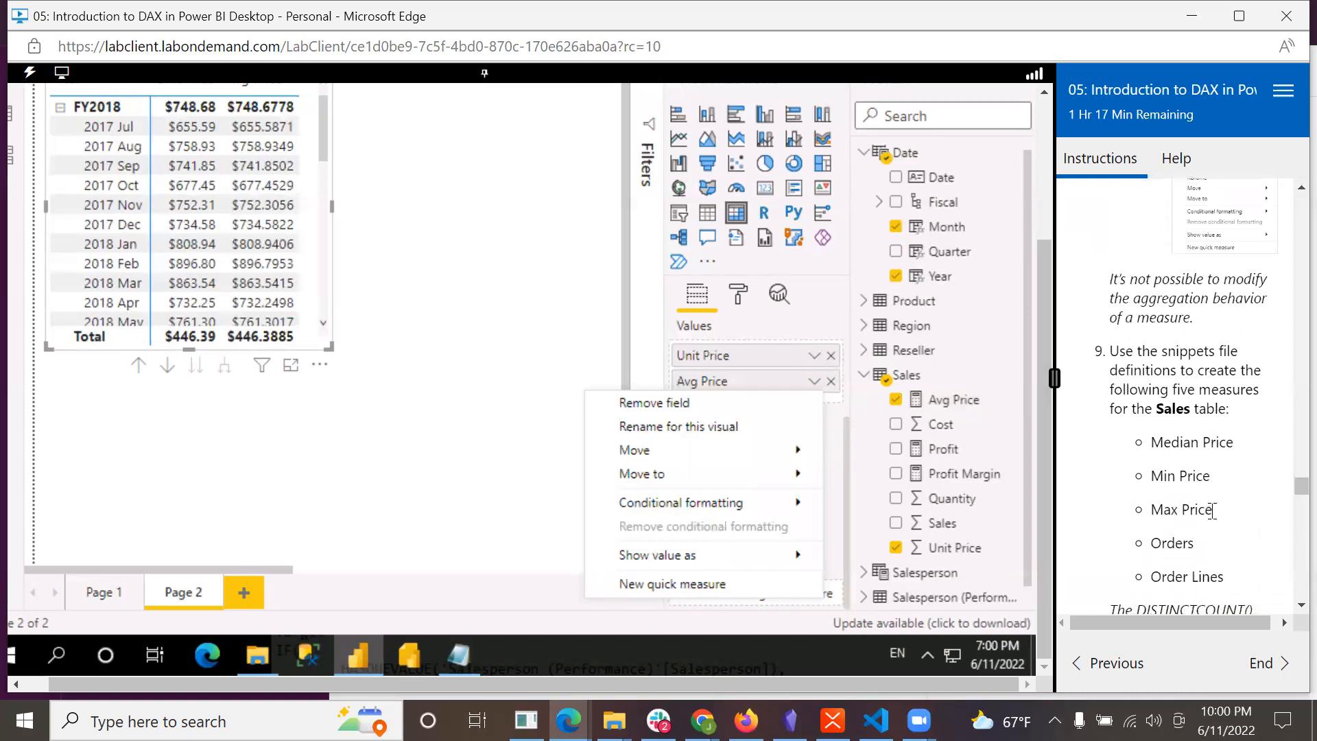
{"action": "scroll", "coordinate": [1211, 510], "scroll_direction": "down", "scroll_amount": 1}
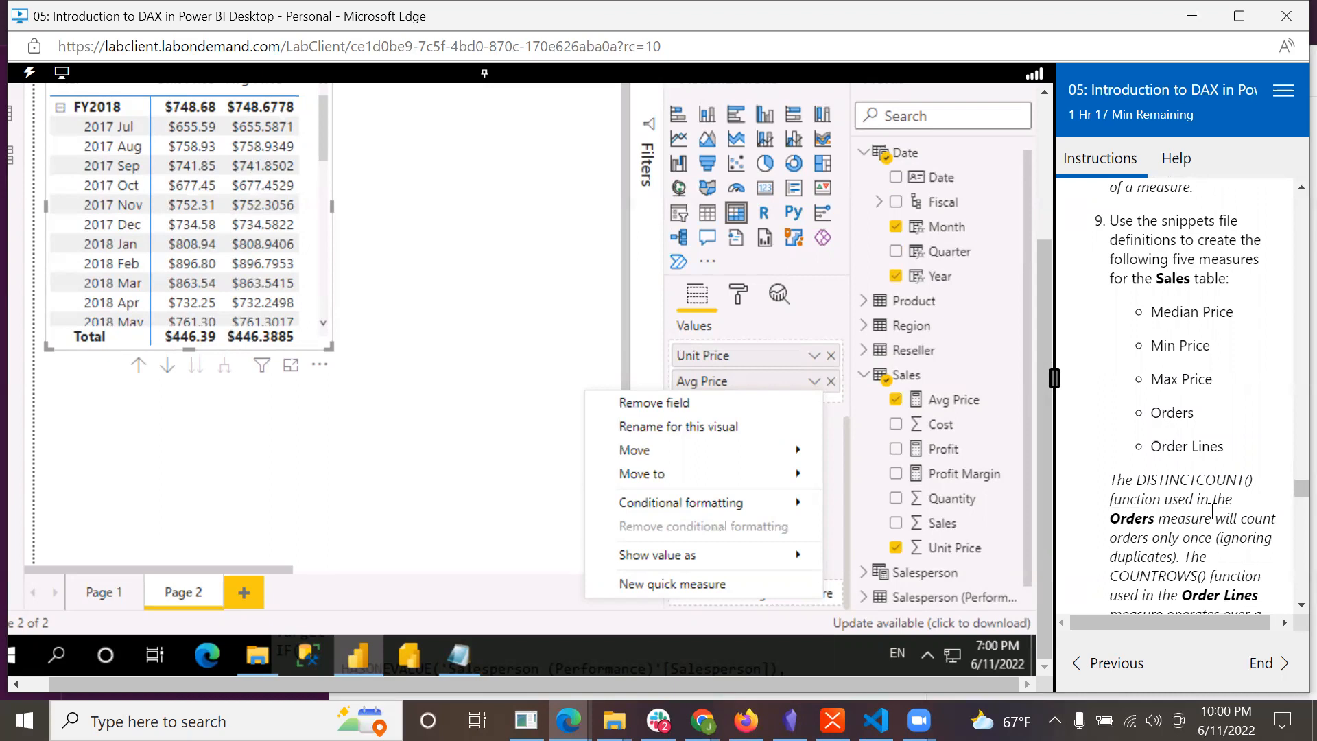
- Switch to Snippets.txt in Notepad and copy the Sales table's Median Price measure definition
{"action": "left_click", "coordinate": [466, 657]}
{"action": "left_click_drag", "start_coordinate": [482, 316], "coordinate": [274, 297]}
{"action": "key", "text": "ctrl+c"}
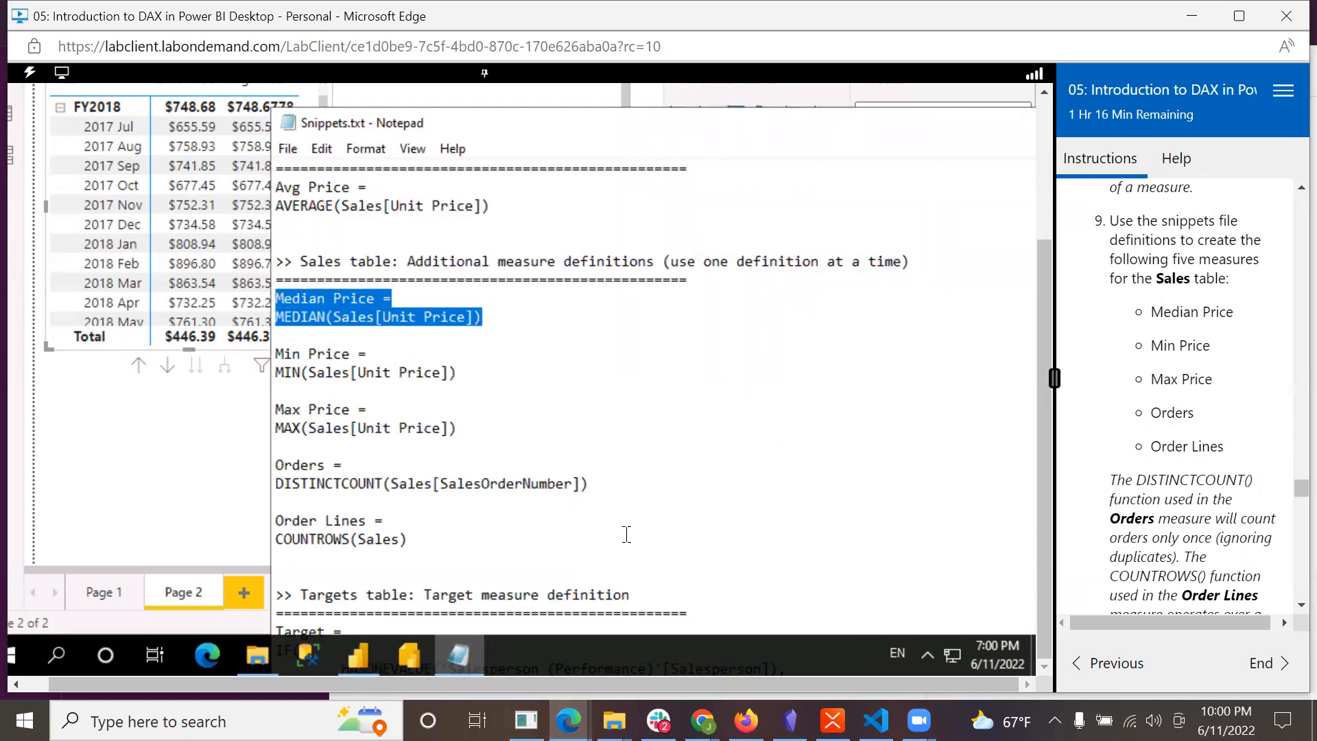
- Switch back to Power BI Desktop and create a Sales table measure from the copied definition, Median Price = MEDIAN(Sales[Unit Price])
{"action": "left_click", "coordinate": [356, 662]}
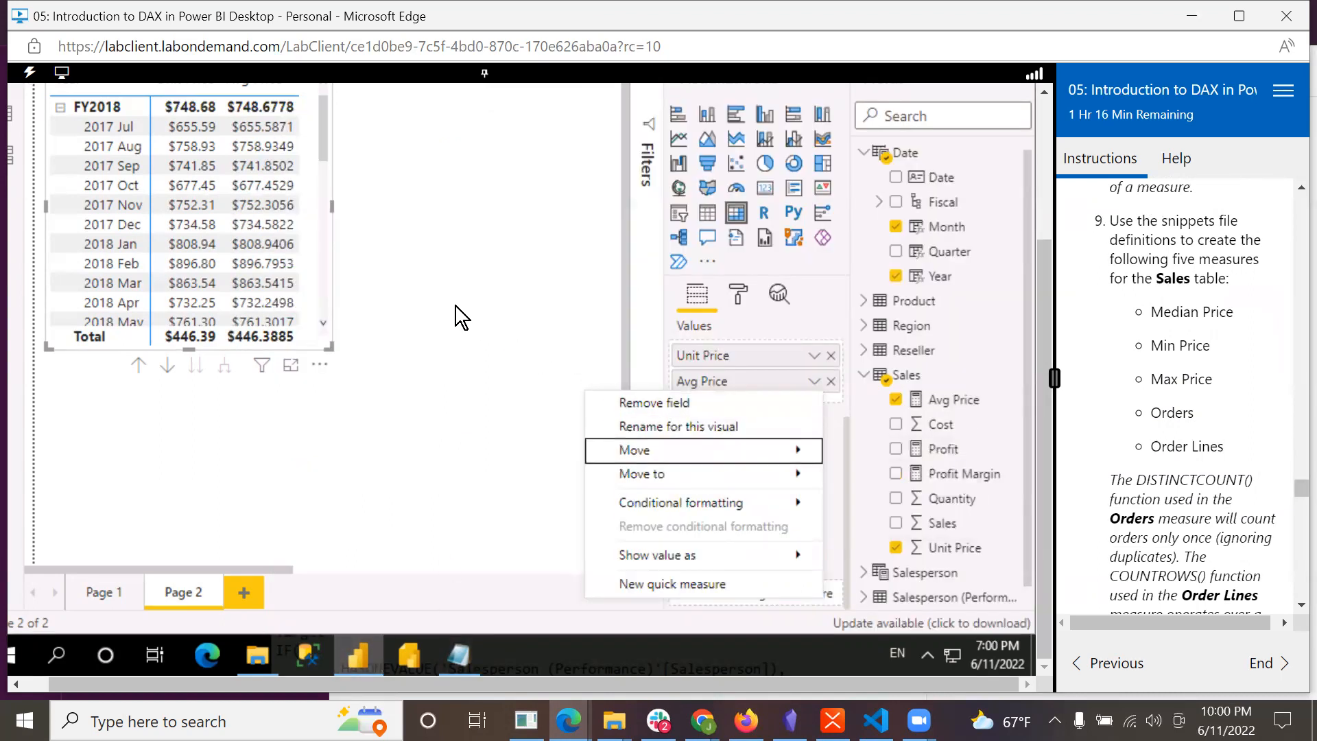
{"action": "key", "text": "Escape"}
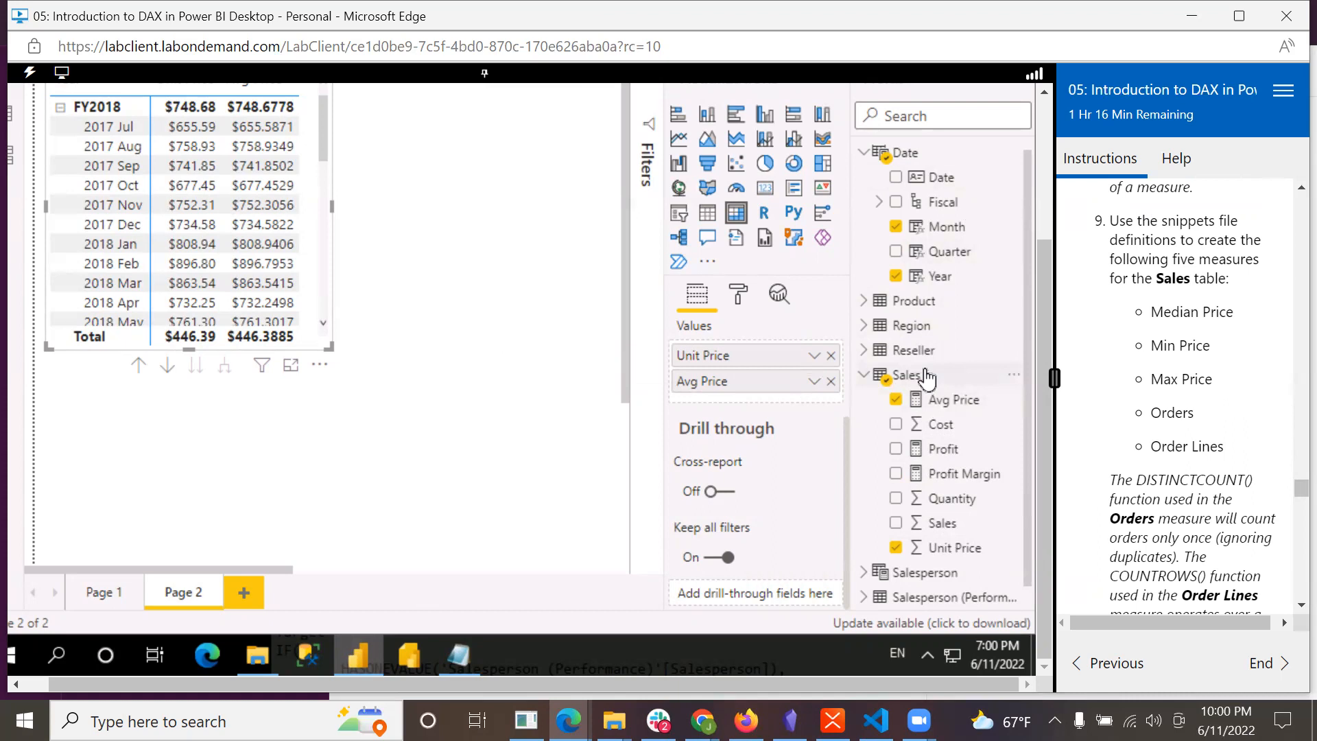
{"action": "mouse_move", "coordinate": [923, 381]}
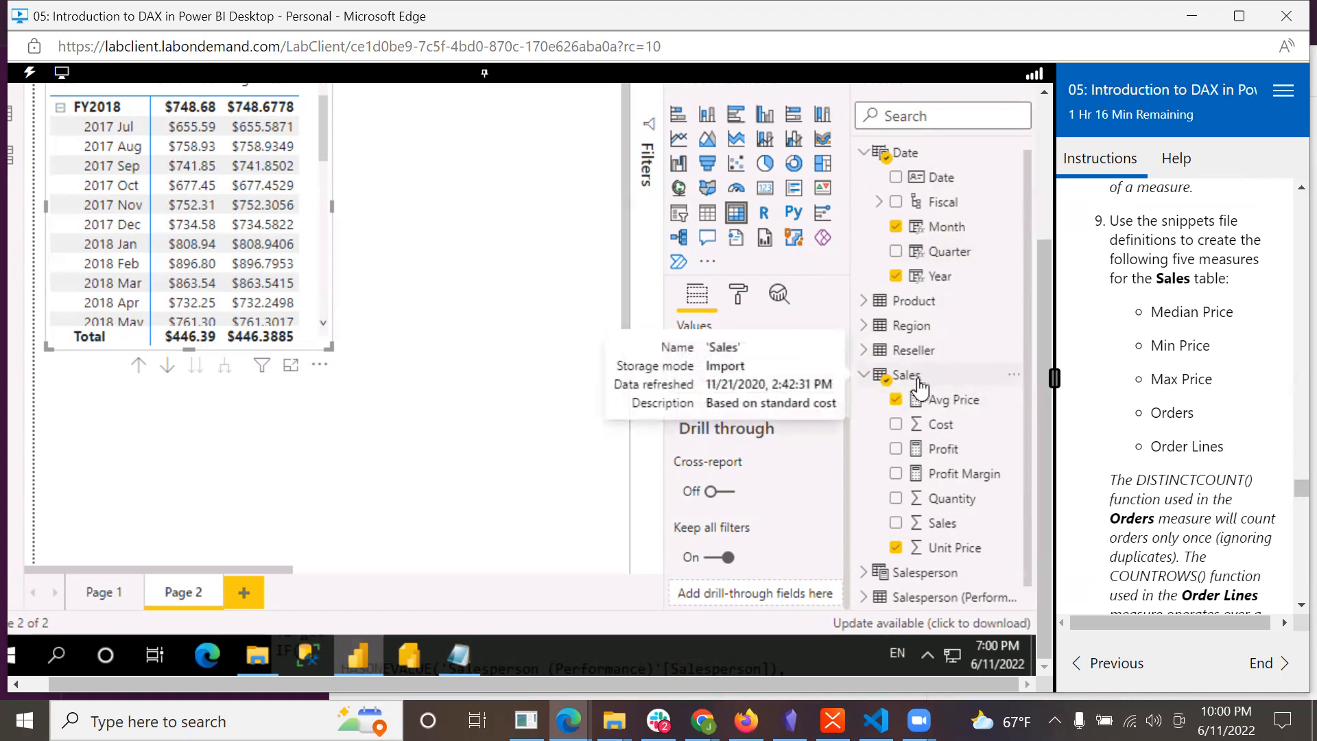
{"action": "right_click", "coordinate": [919, 381]}
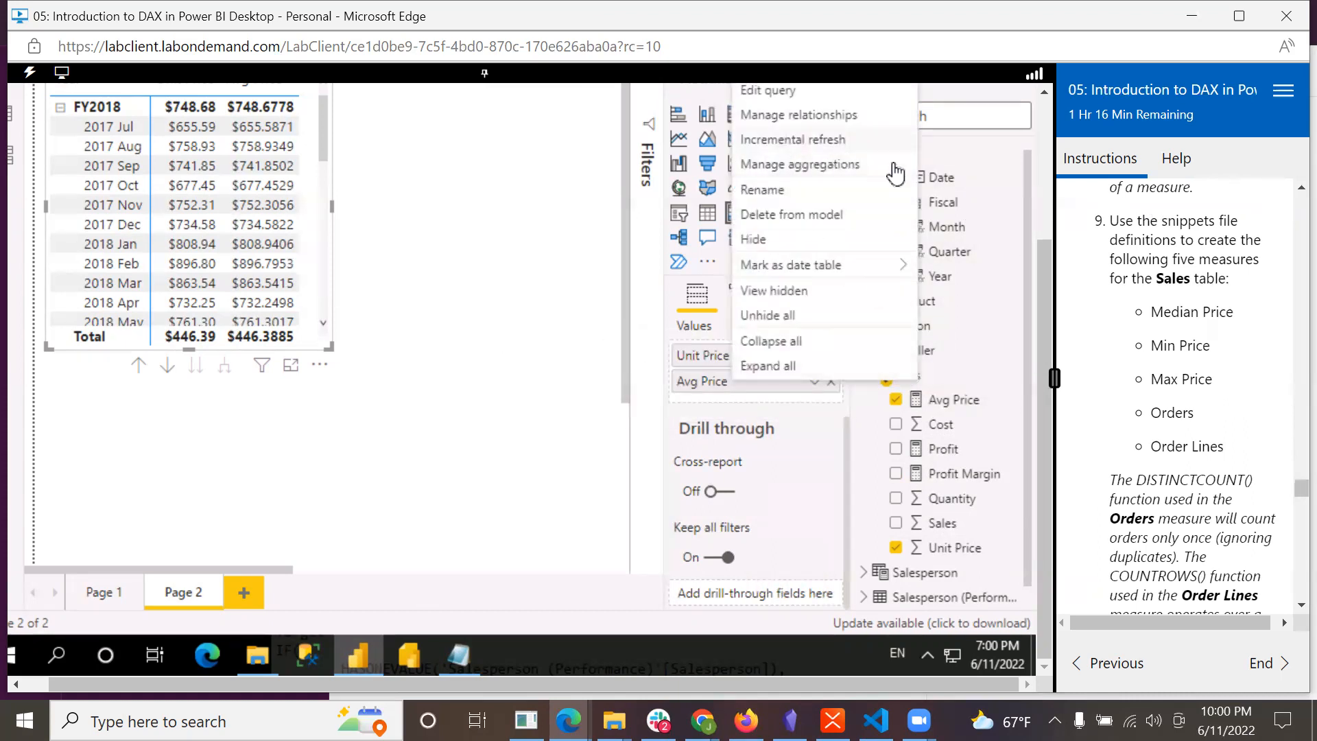
{"action": "left_click_drag", "start_coordinate": [1042, 266], "coordinate": [1043, 171]}
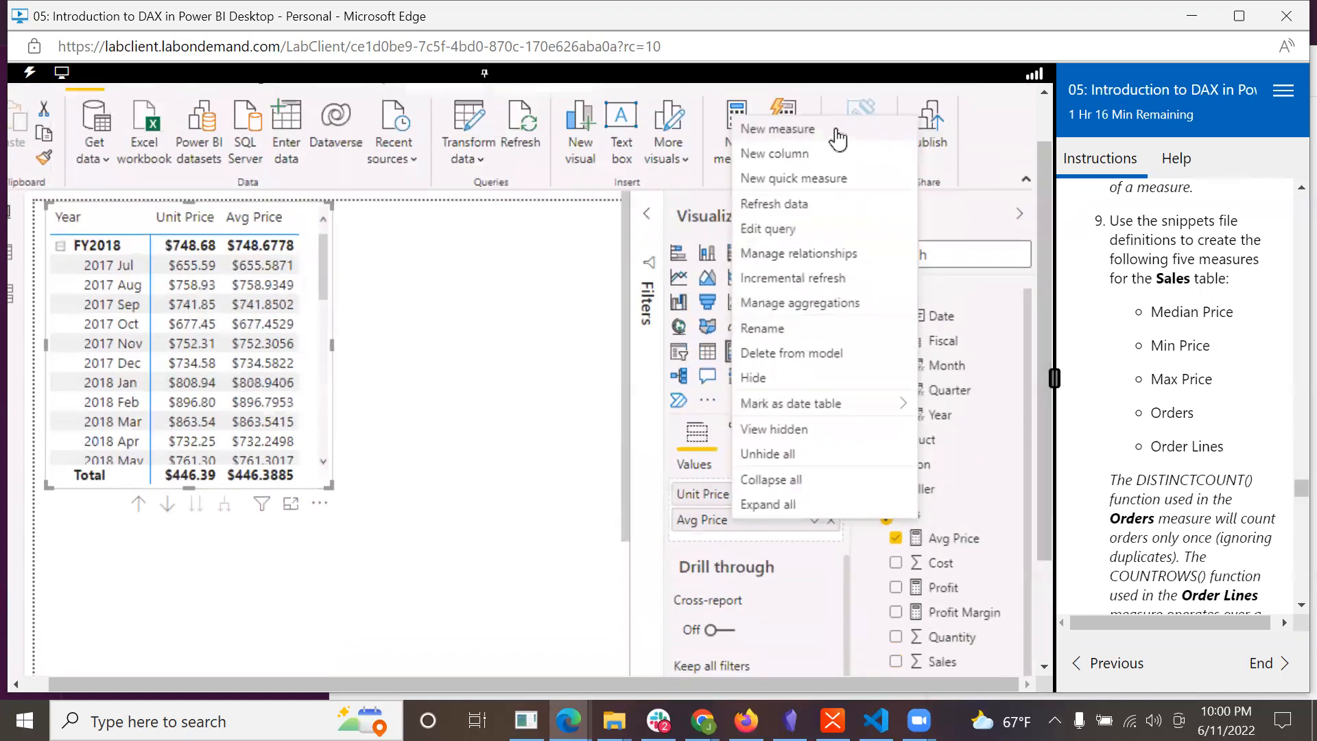
{"action": "left_click", "coordinate": [836, 131]}
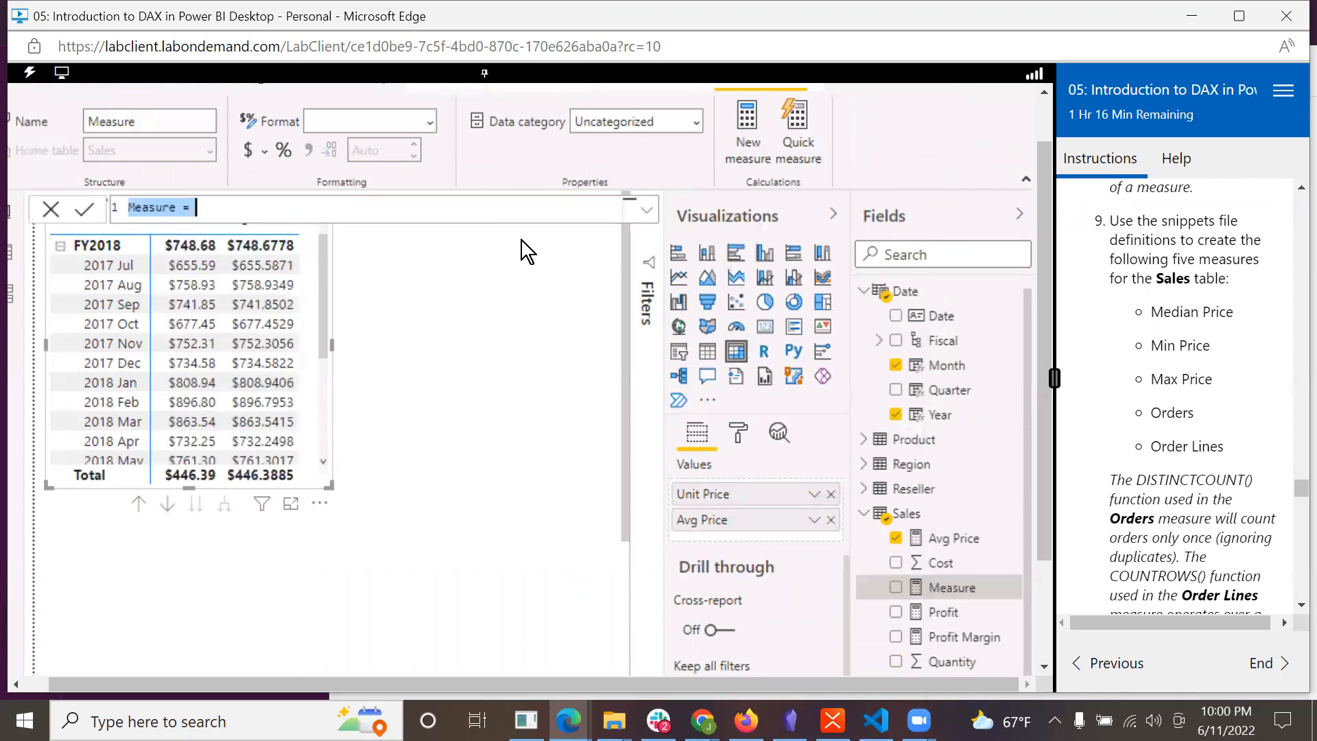
{"action": "key", "text": "BackSpace"}
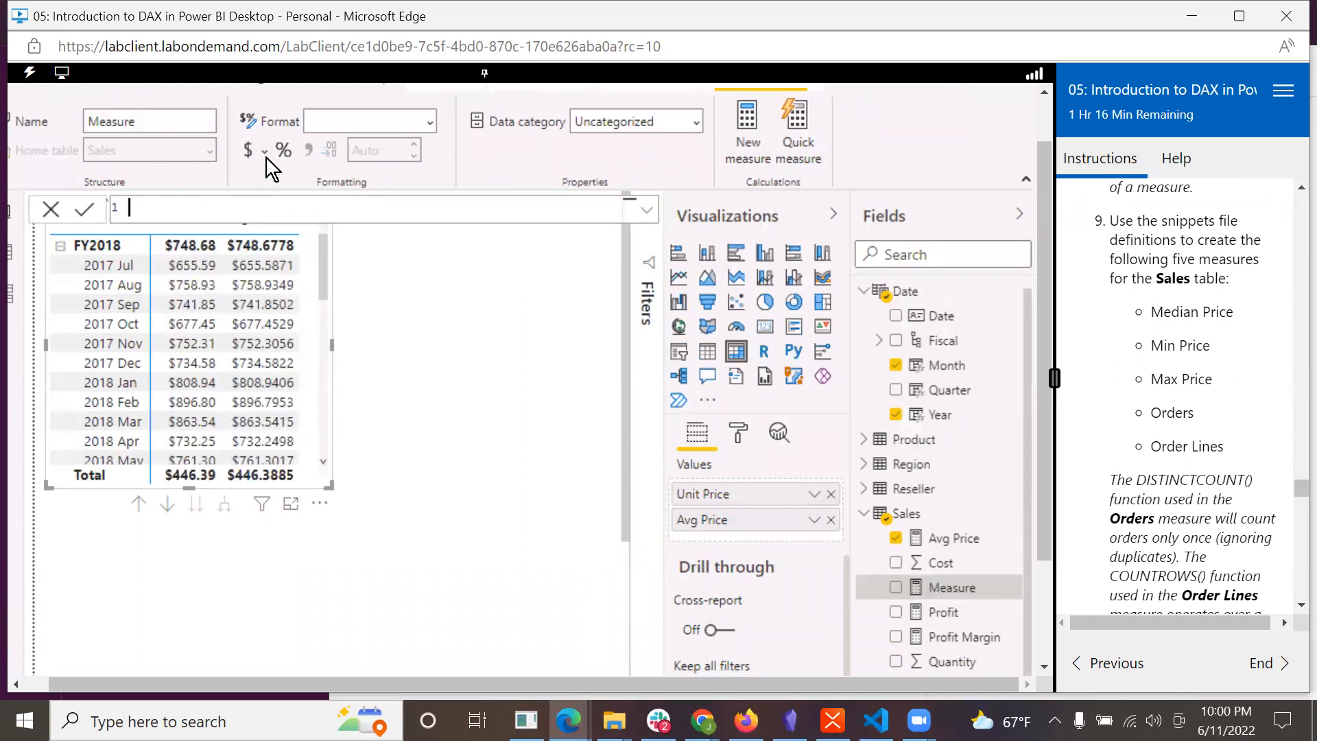
{"action": "key", "text": "ctrl+v"}
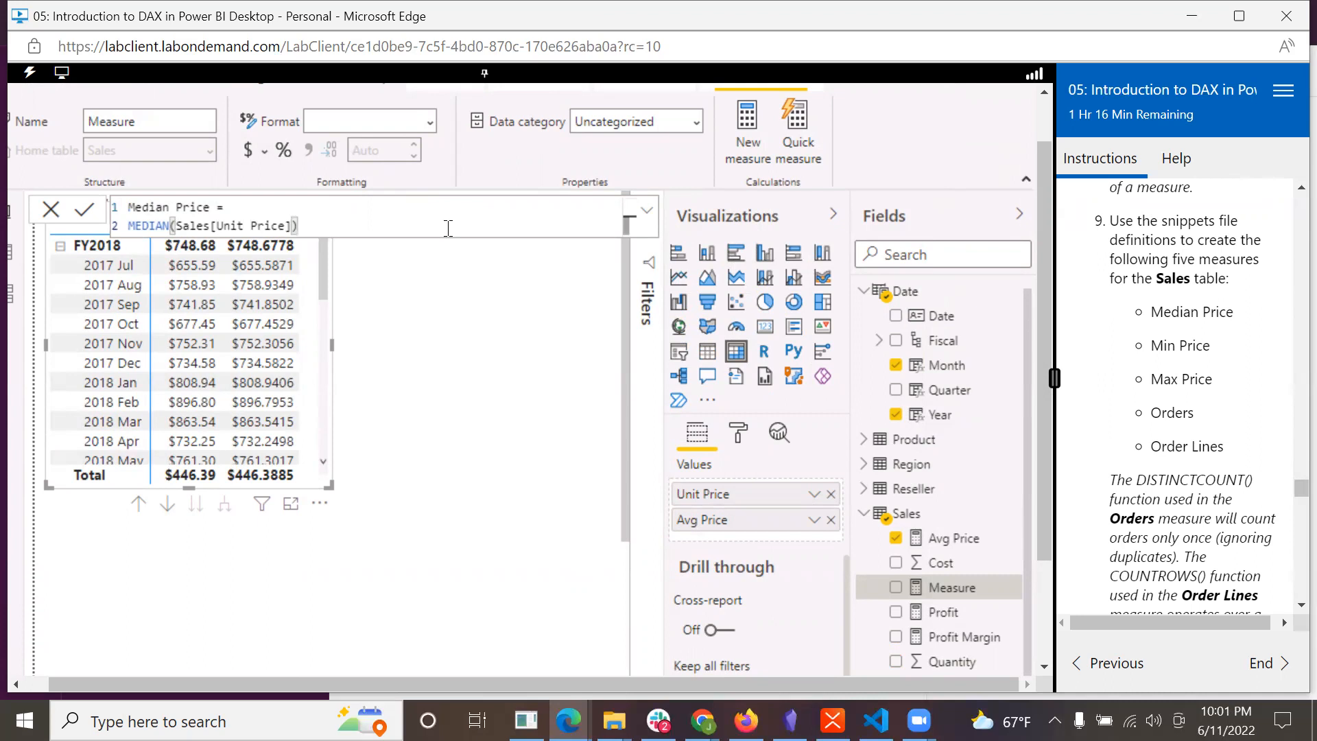
{"action": "key", "text": "Return"}
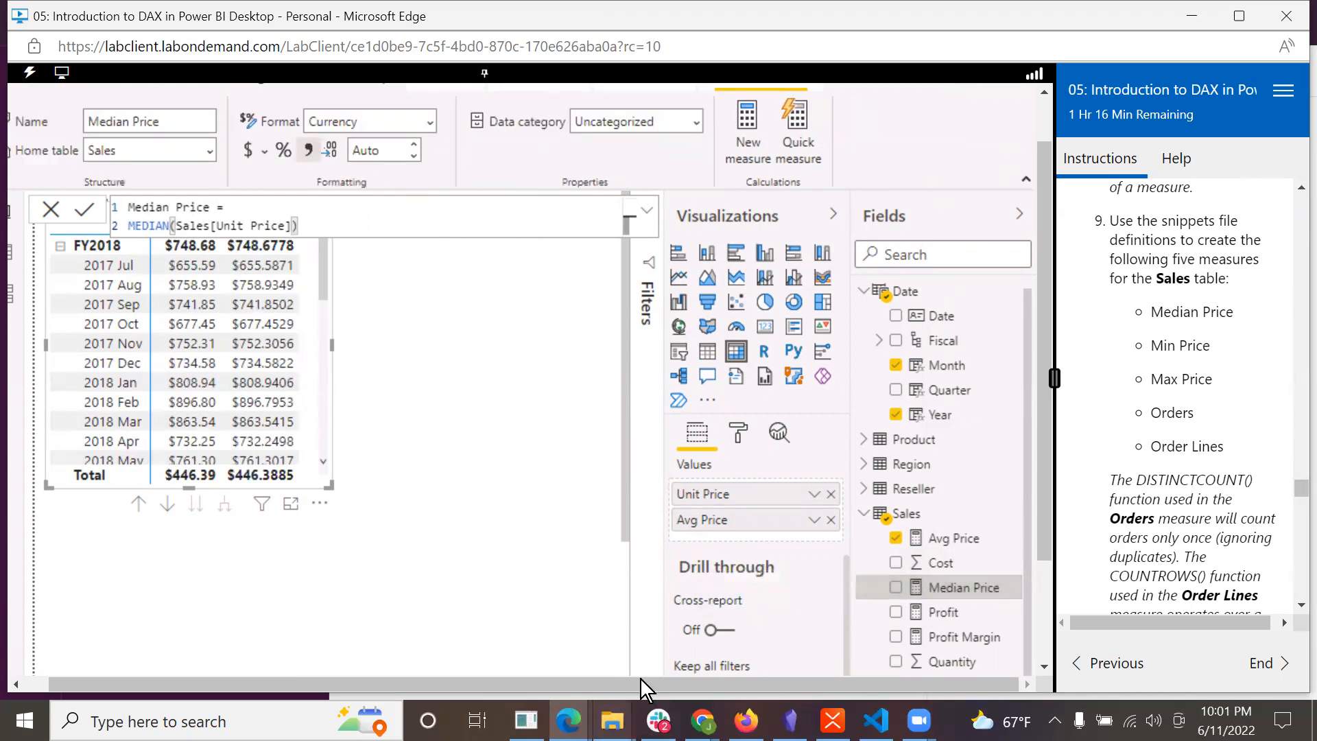
- Switch to Snippets.txt in Notepad and copy the Sales table's Min Price measure definition
{"action": "left_click_drag", "start_coordinate": [1044, 513], "coordinate": [1044, 664]}
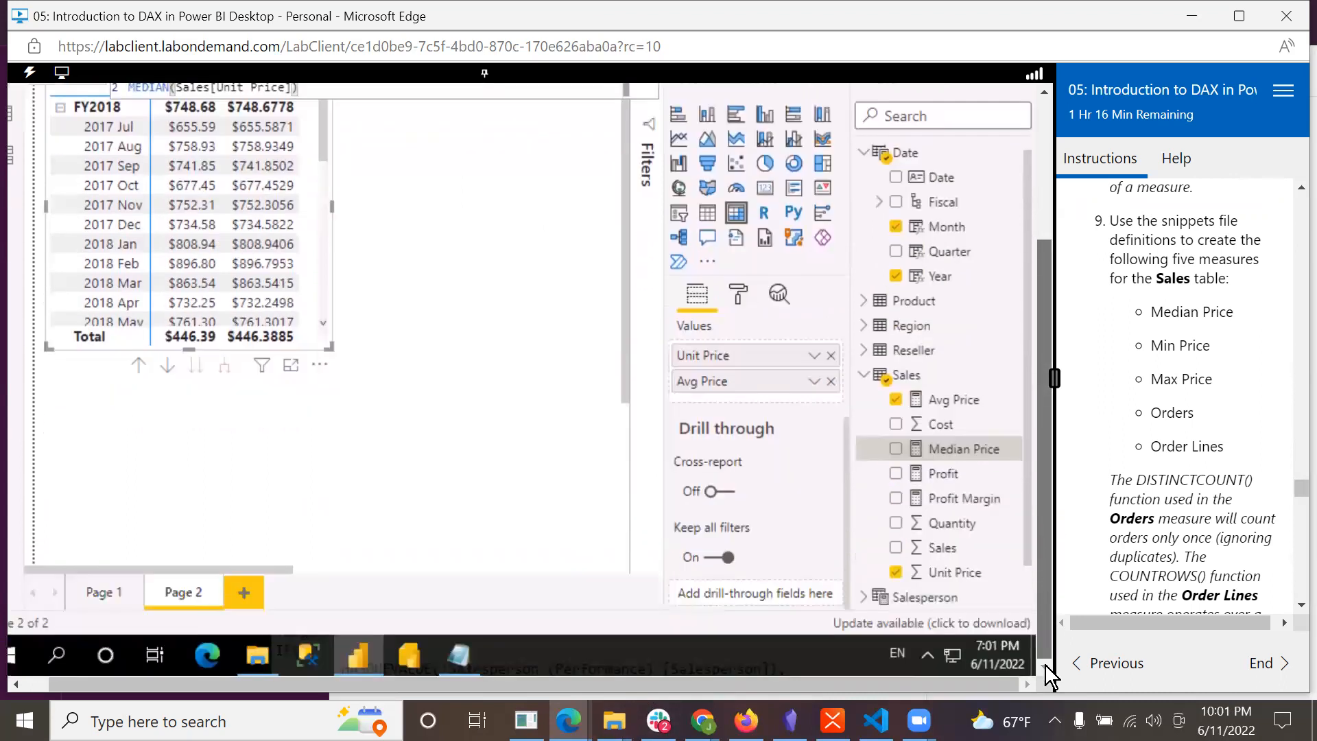
{"action": "left_click", "coordinate": [454, 660]}
{"action": "left_click_drag", "start_coordinate": [464, 374], "coordinate": [274, 350]}
{"action": "key", "text": "ctrl+c"}
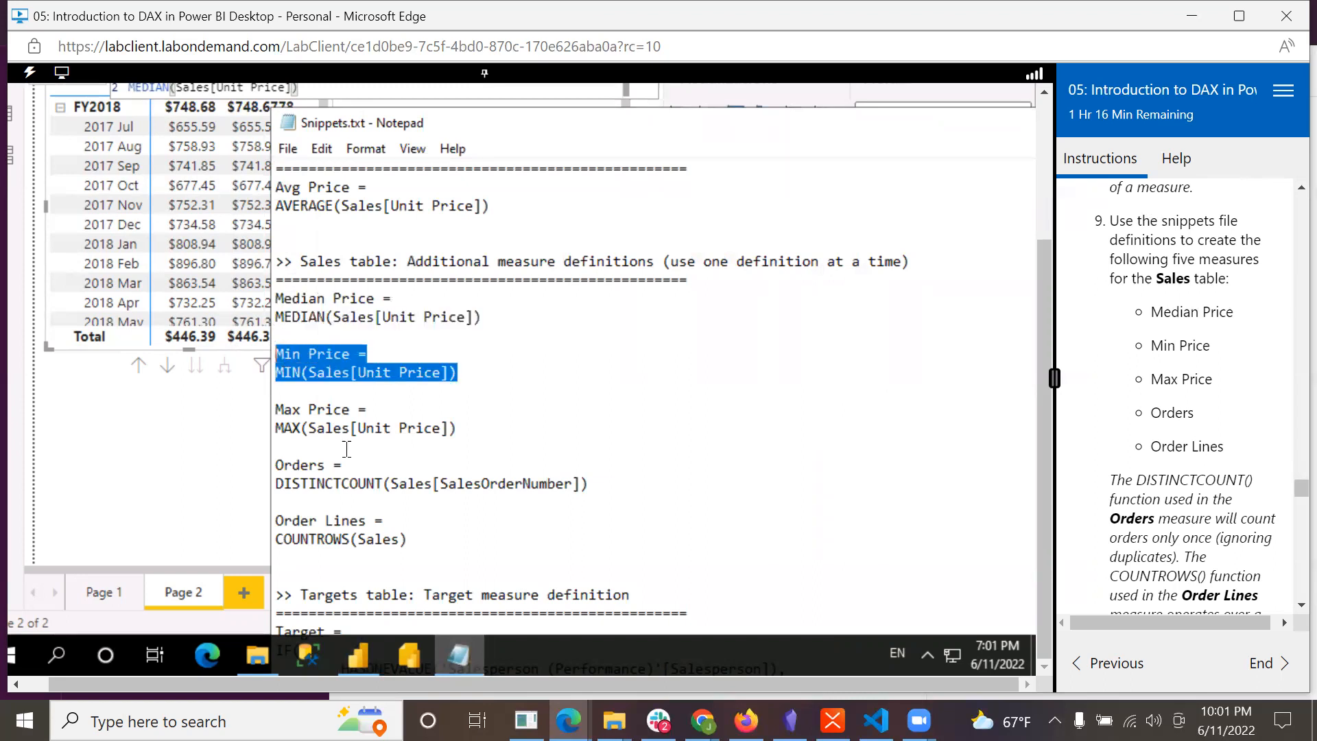
- Switch back to Power BI Desktop and create a Sales table measure from the copied definition, Min Price = MIN(Sales[Unit Price])
{"action": "left_click", "coordinate": [356, 666]}
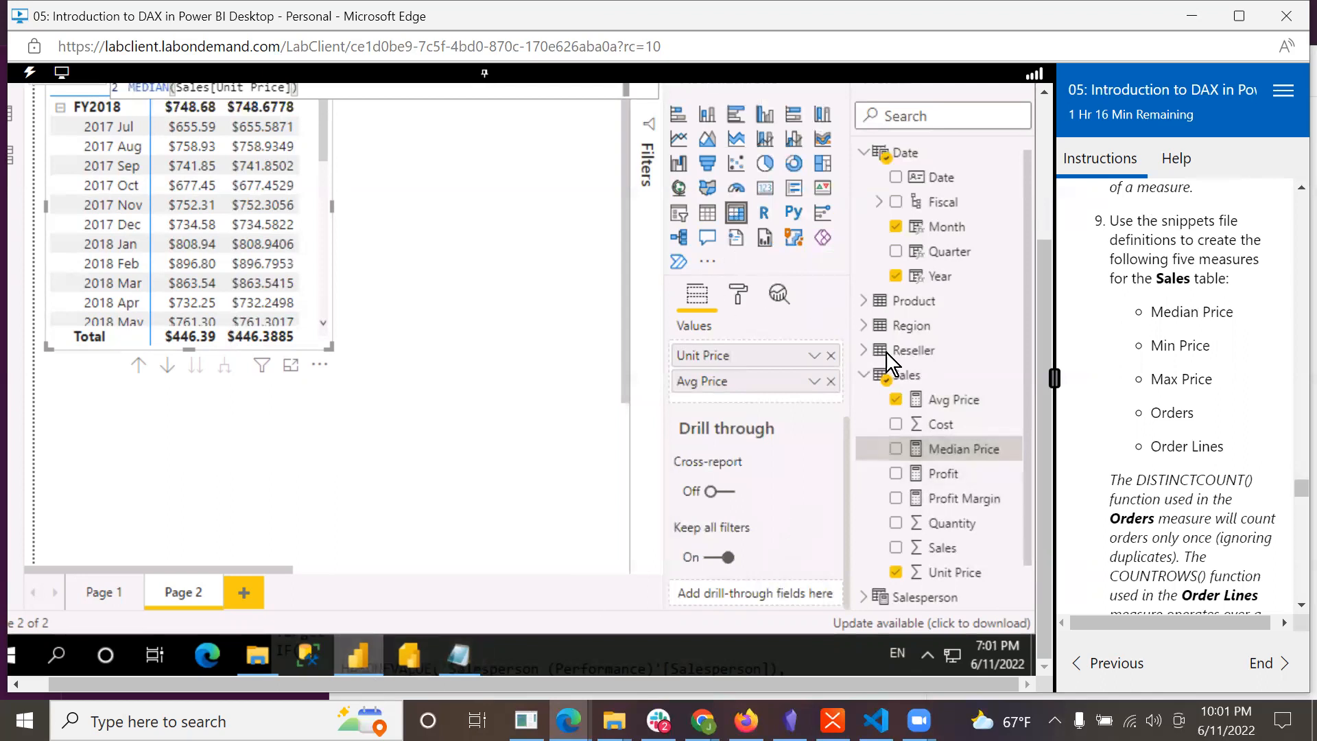
{"action": "left_click_drag", "start_coordinate": [1043, 406], "coordinate": [1050, 327]}
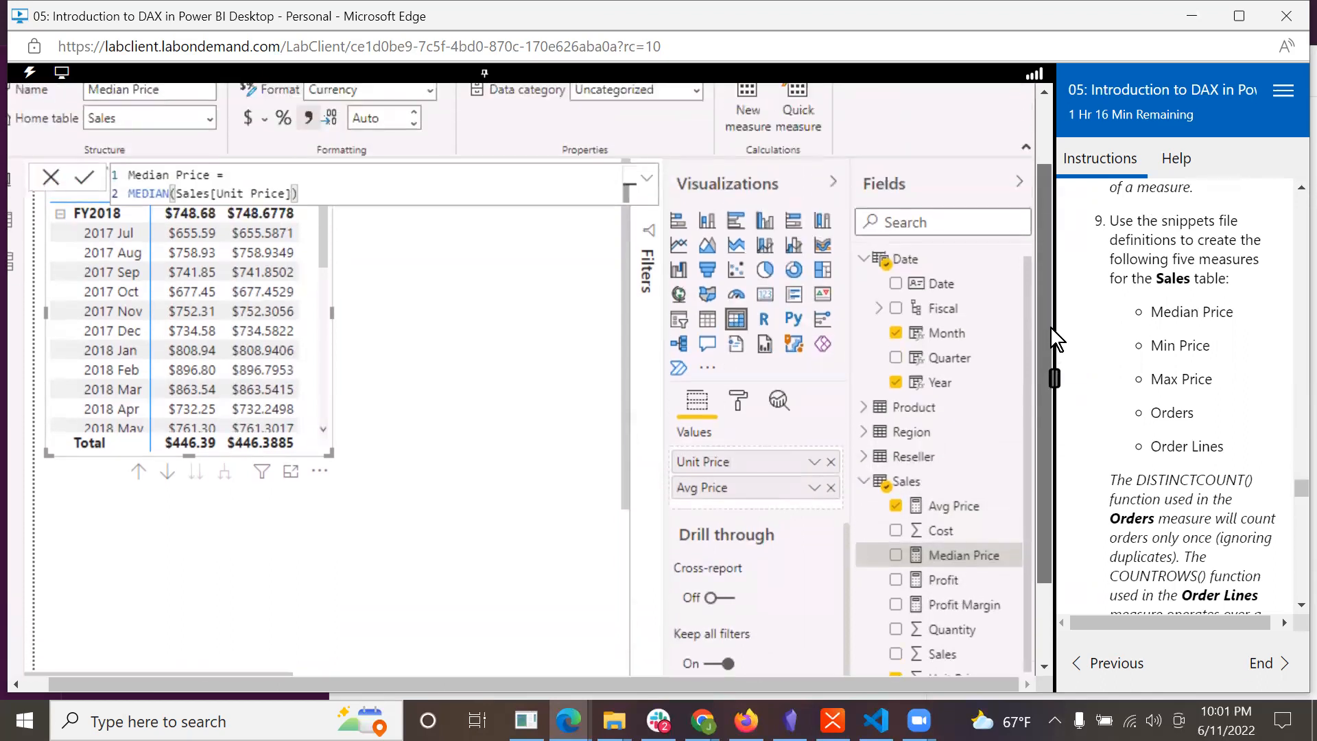
{"action": "right_click", "coordinate": [912, 495]}
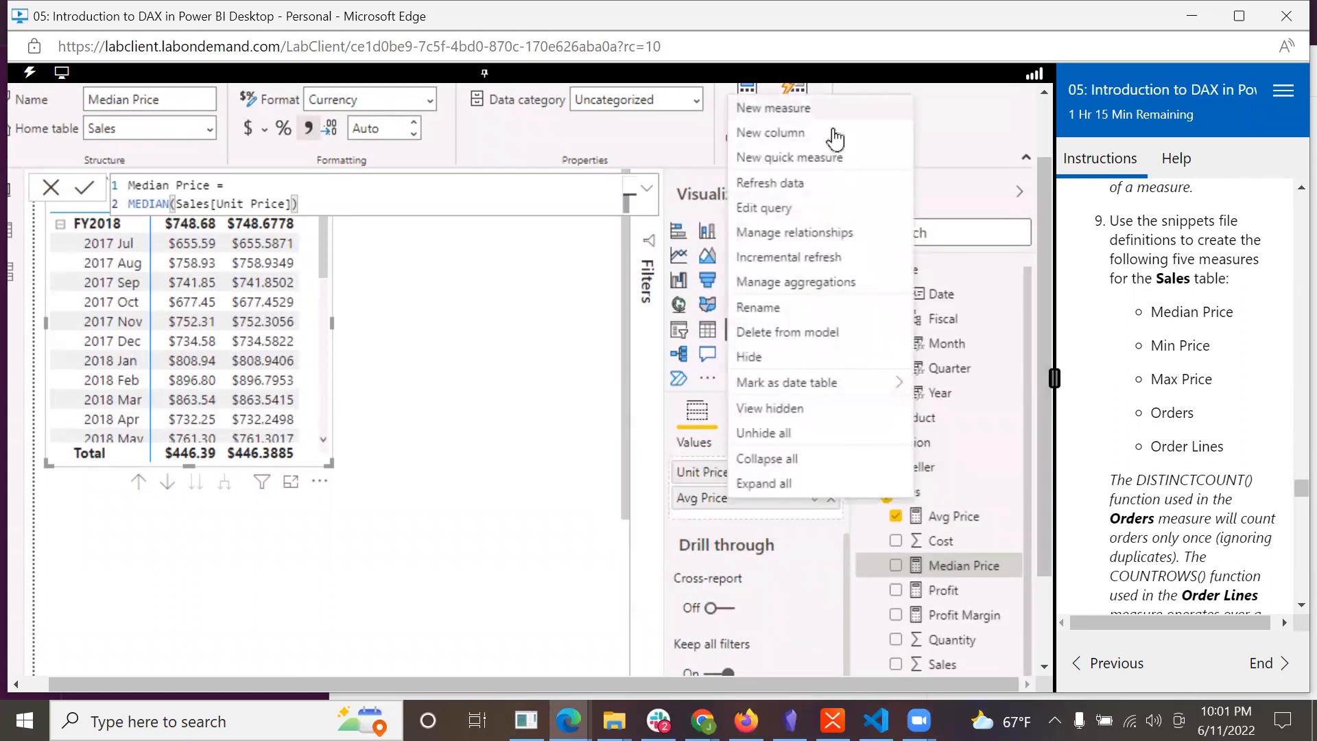
{"action": "left_click", "coordinate": [820, 109]}
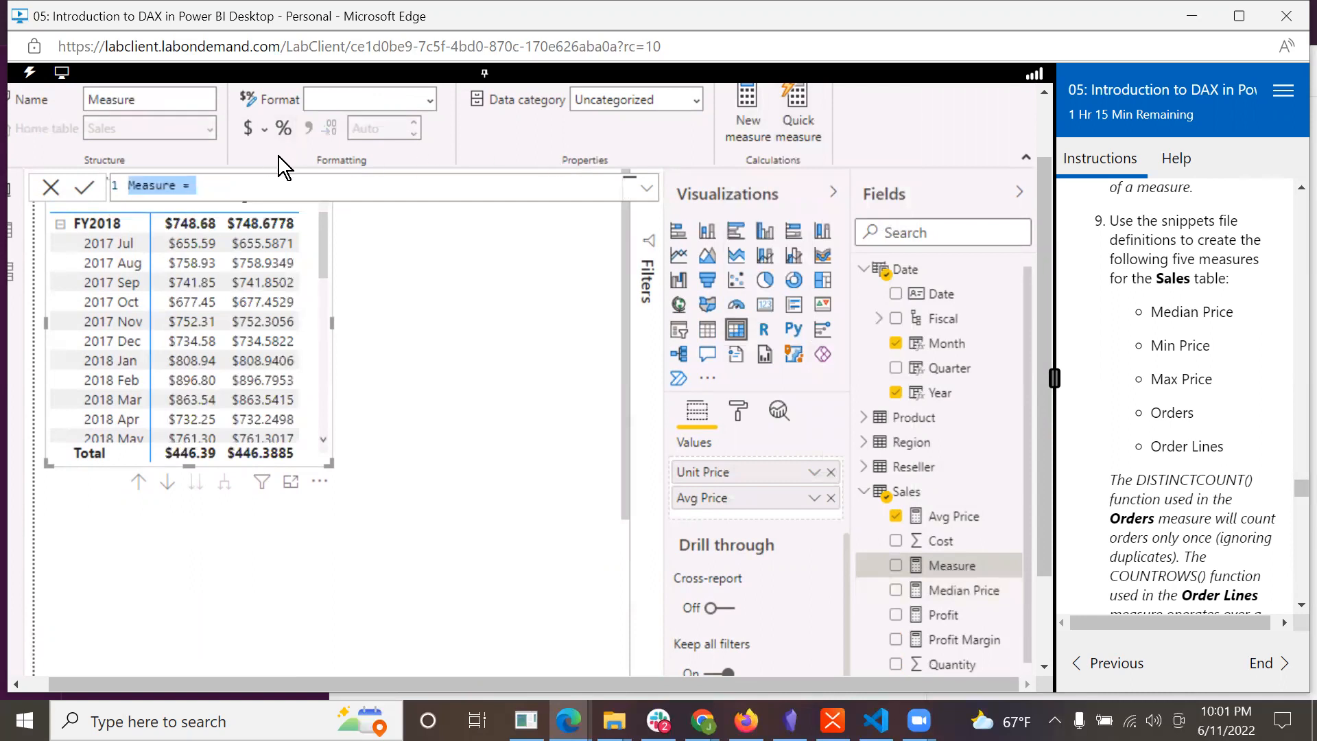
{"action": "key", "text": "BackSpace"}
{"action": "key", "text": "ctrl+v"}
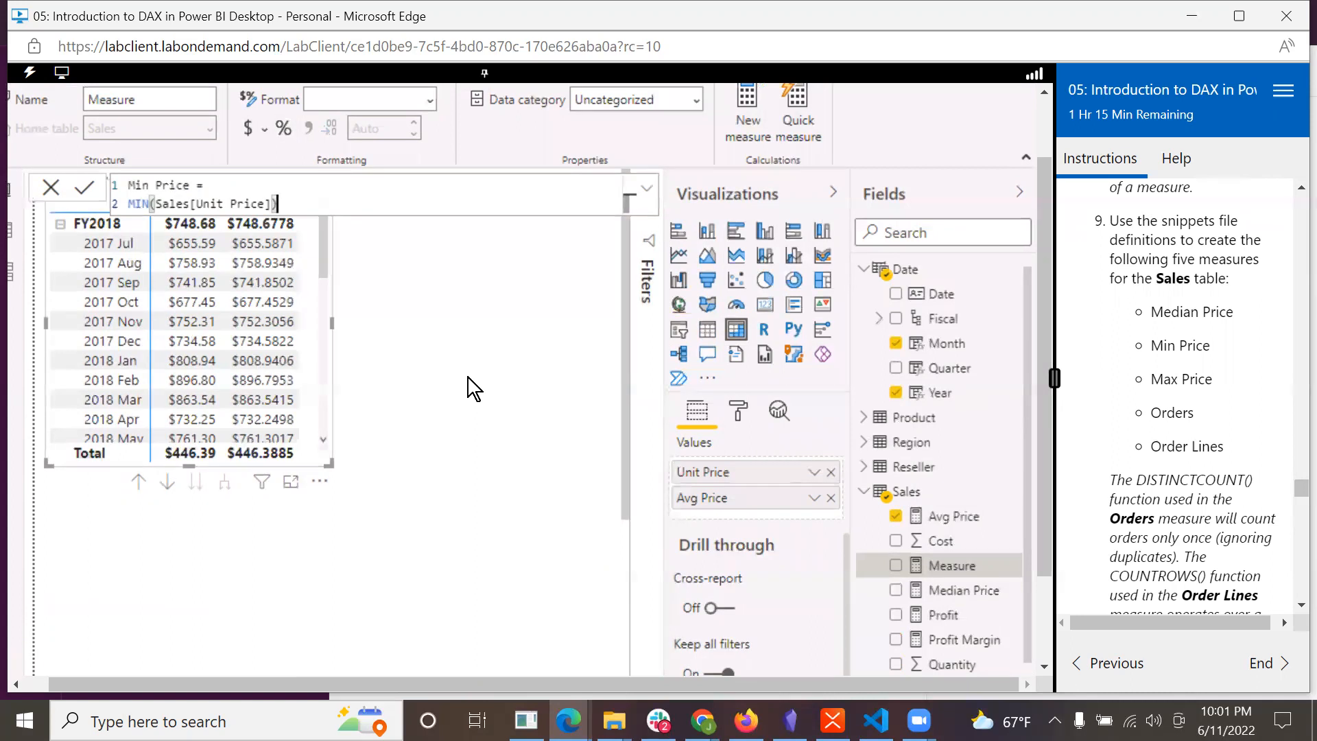
{"action": "key", "text": "Return"}
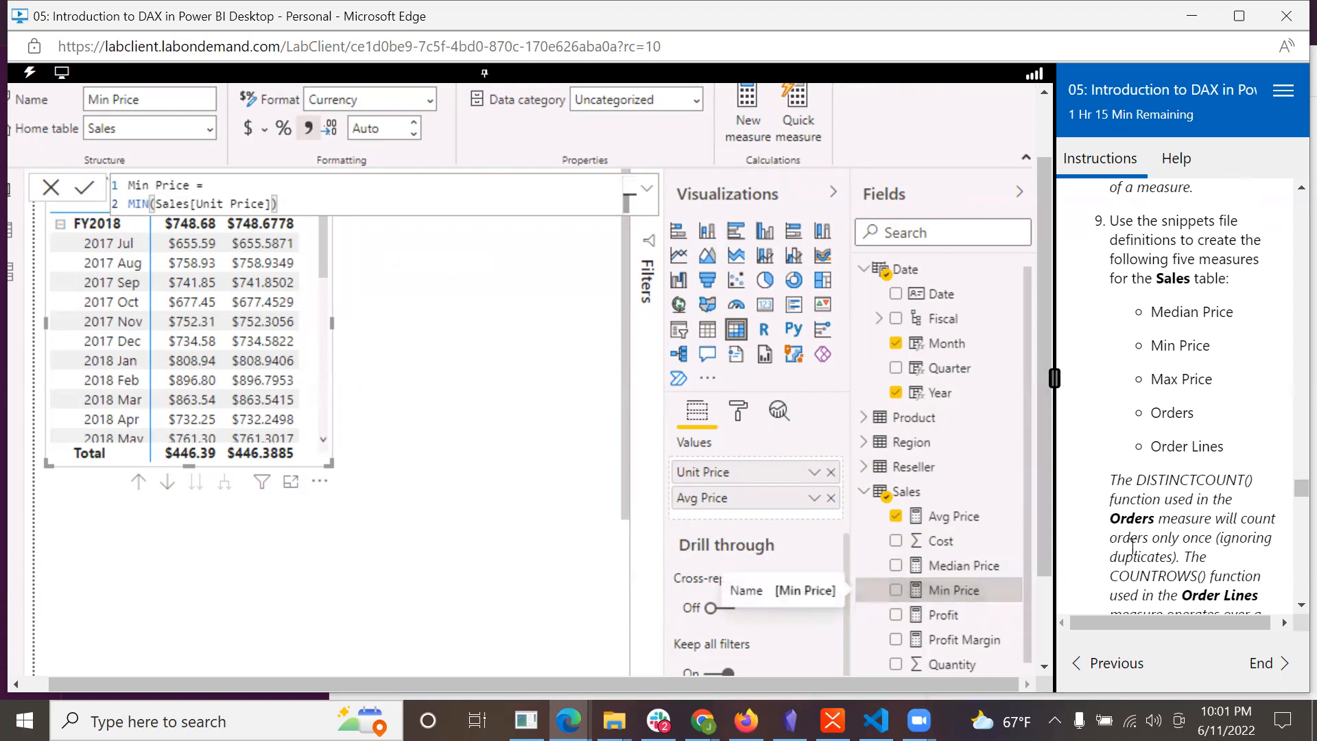
- Switch to Snippets.txt in Notepad and copy the Sales table's Max Price measure definition
{"action": "left_click_drag", "start_coordinate": [1043, 466], "coordinate": [1035, 525]}
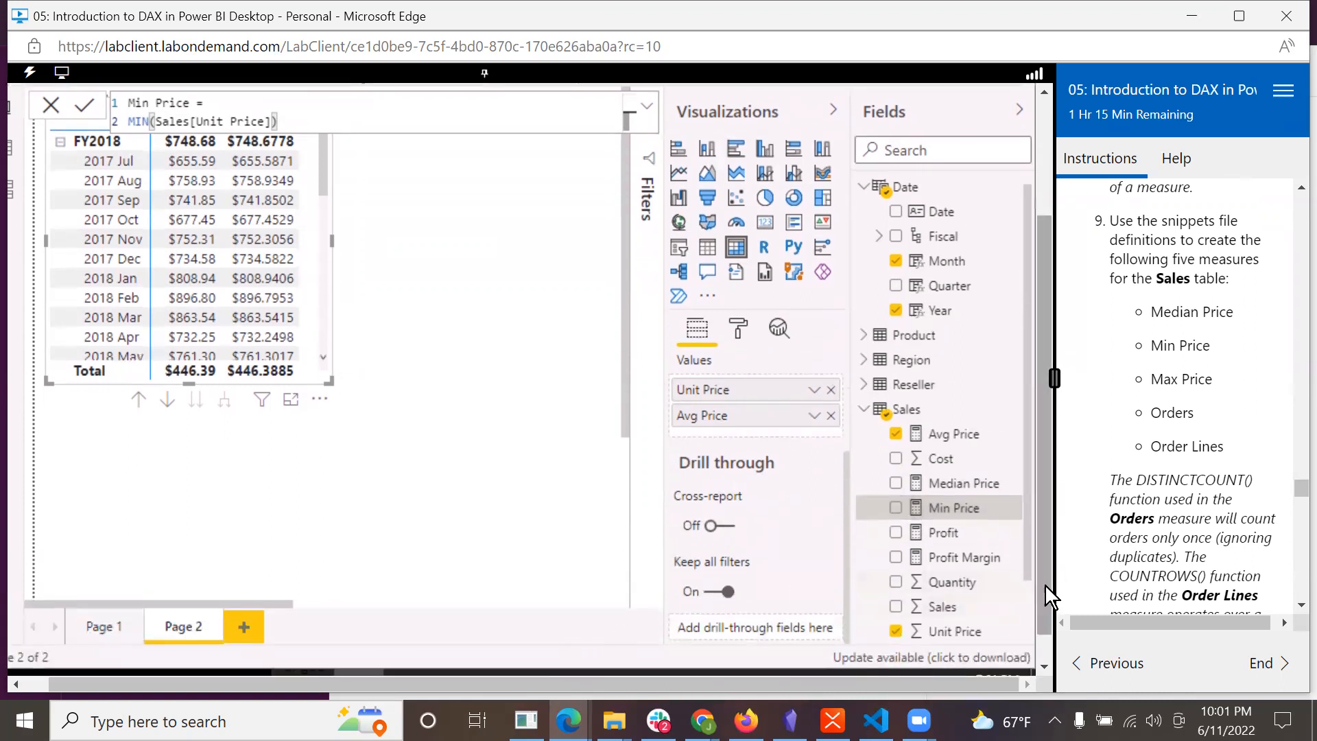
{"action": "left_click_drag", "start_coordinate": [1044, 583], "coordinate": [1043, 653]}
{"action": "left_click", "coordinate": [458, 655]}
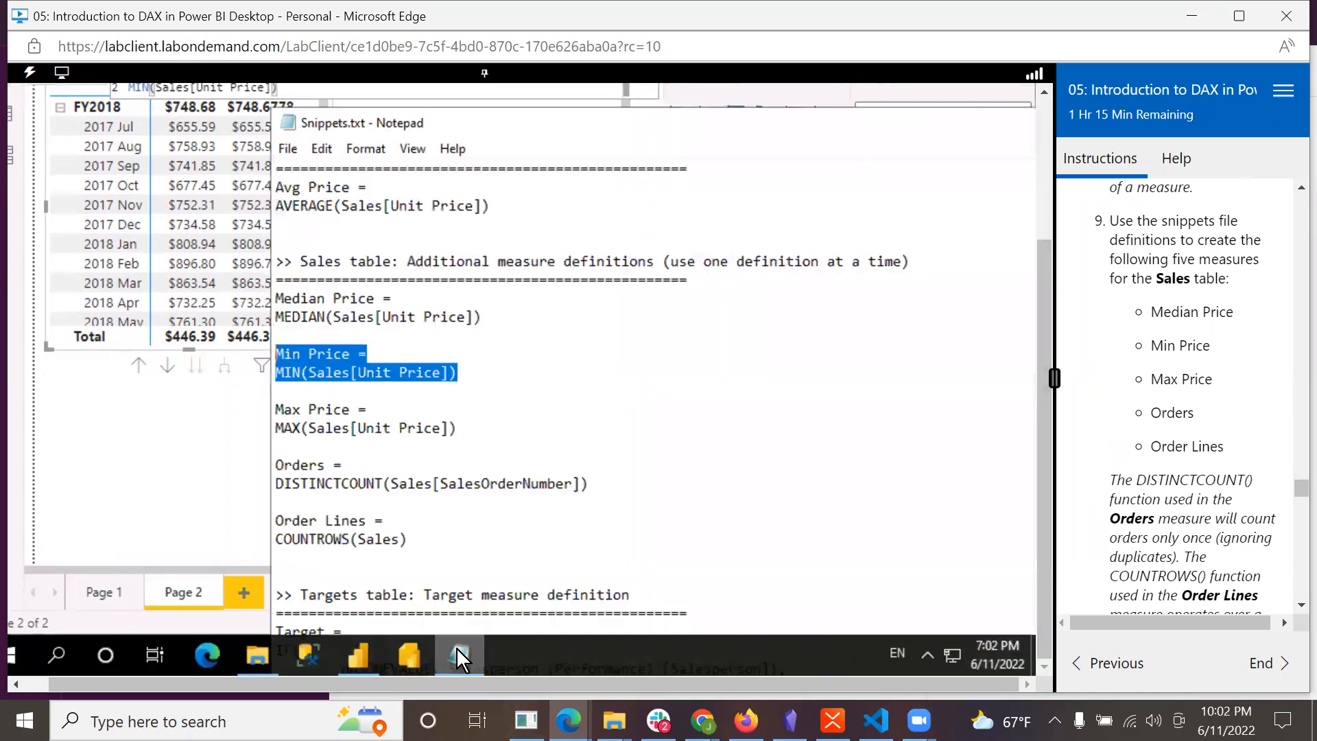
{"action": "left_click_drag", "start_coordinate": [457, 428], "coordinate": [275, 406]}
{"action": "key", "text": "ctrl+c"}
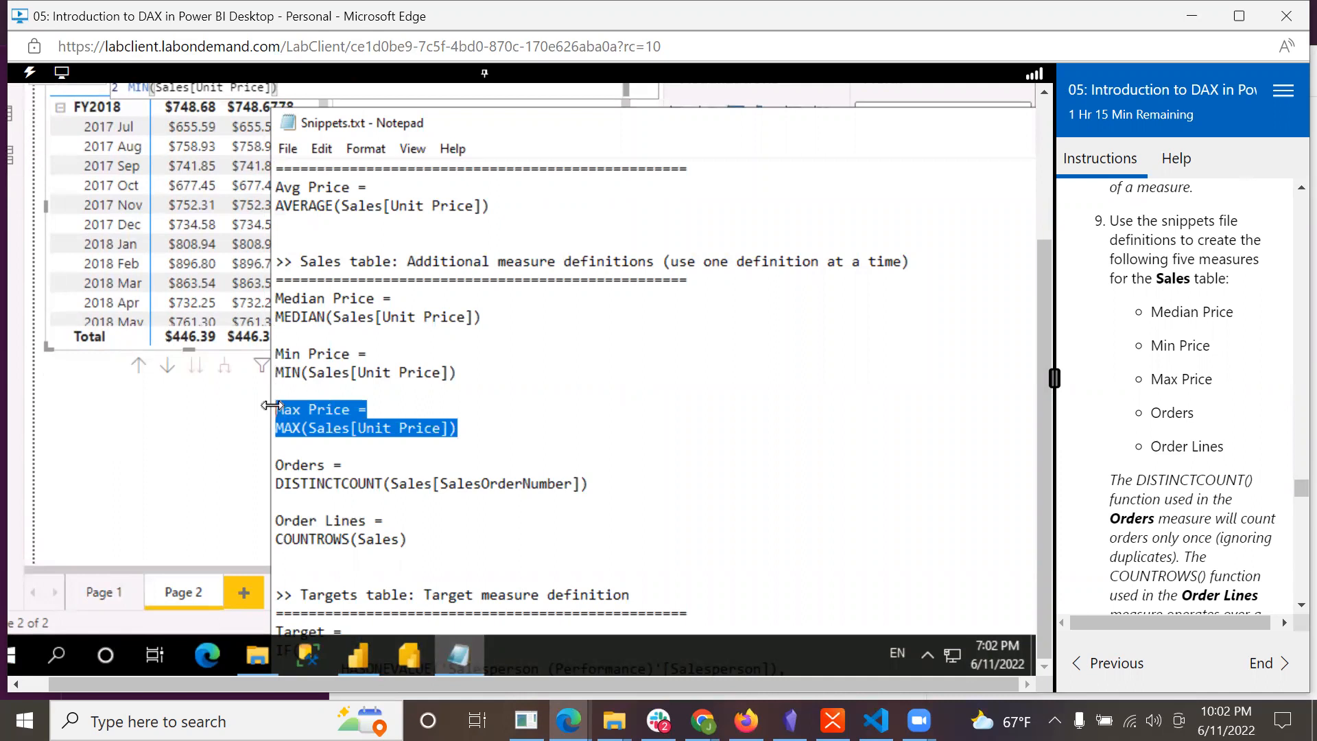
- Switch back to Power BI Desktop and create a Sales table measure from the copied definition, Max Price = MAX(Sales[Unit Price])
{"action": "left_click", "coordinate": [356, 652]}
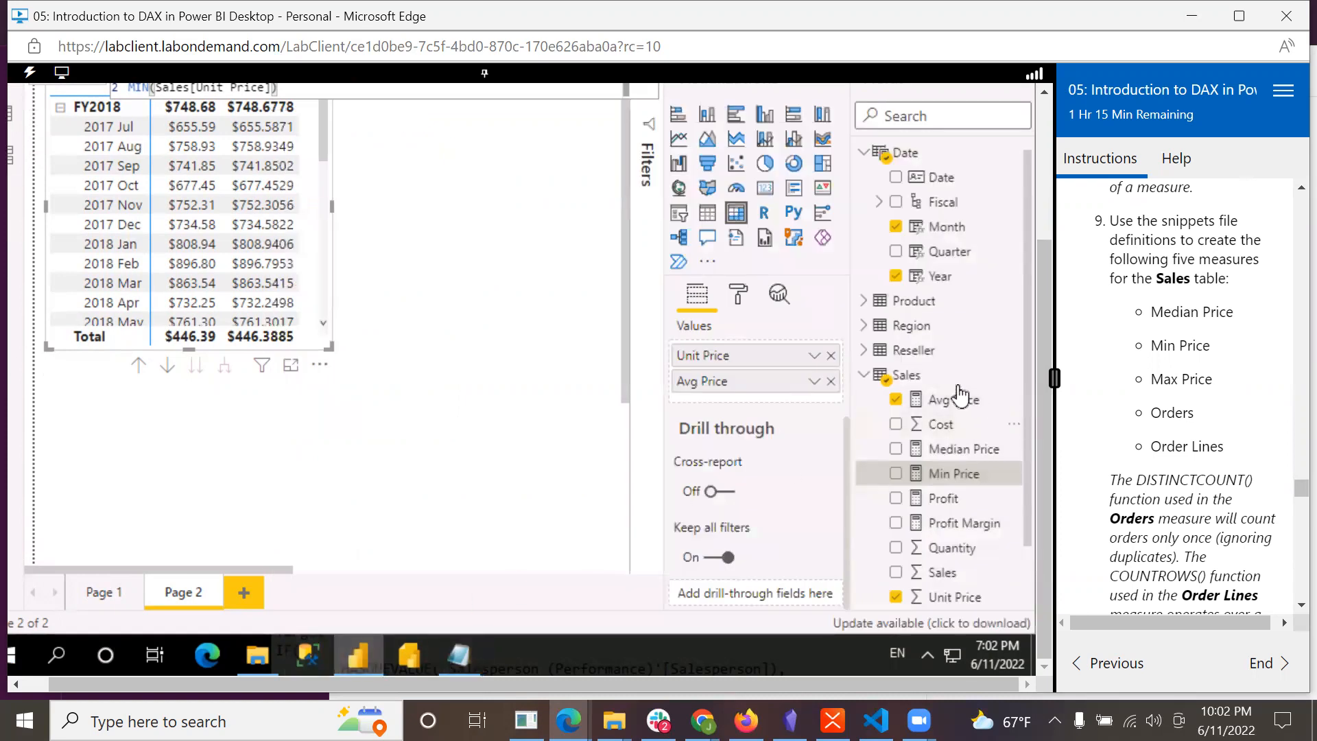
{"action": "right_click", "coordinate": [919, 376]}
{"action": "left_click_drag", "start_coordinate": [1046, 273], "coordinate": [939, 132]}
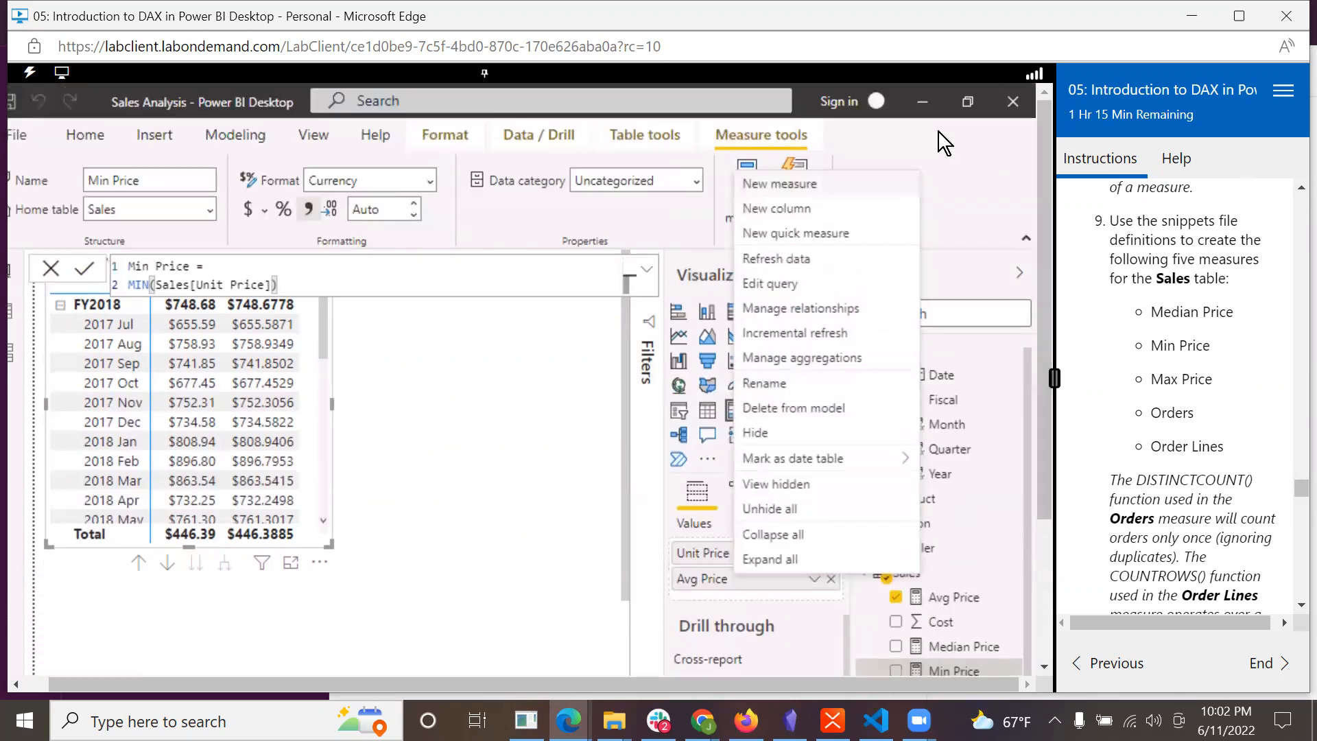
{"action": "left_click", "coordinate": [782, 185]}
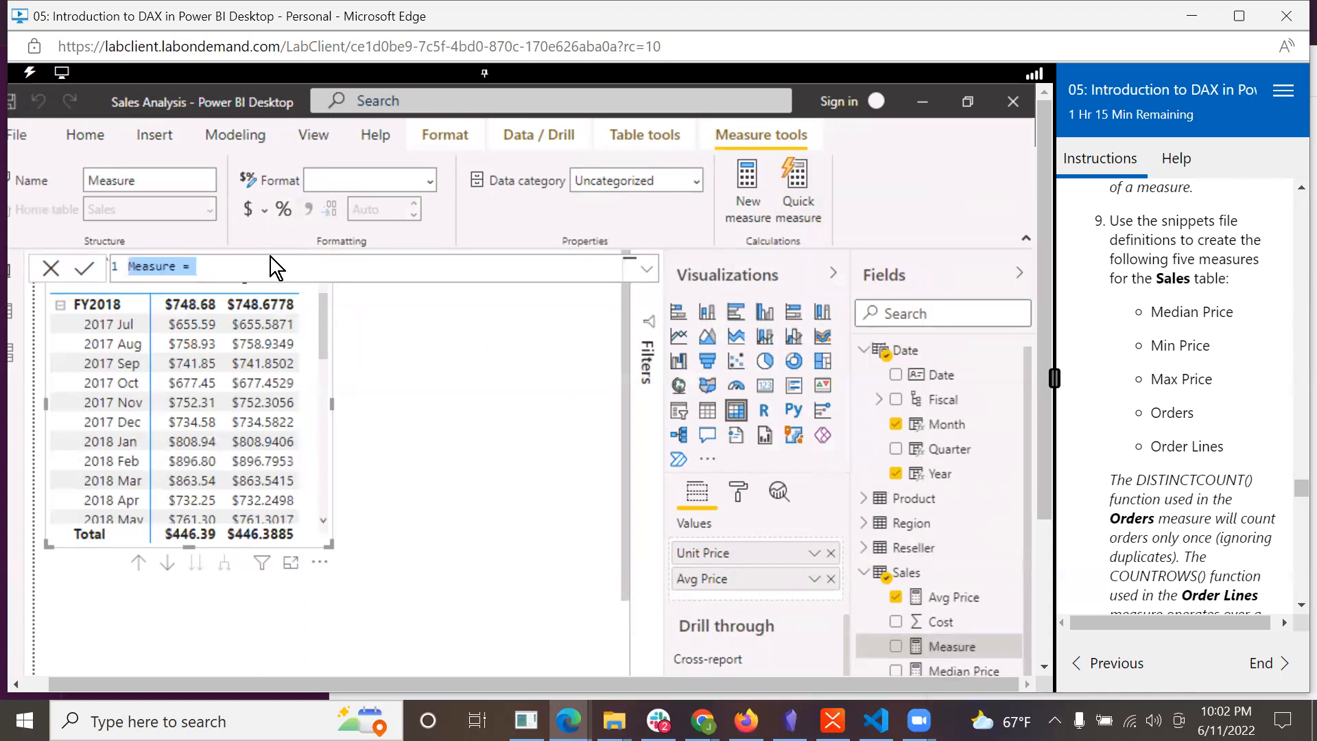
{"action": "key", "text": "BackSpace"}
{"action": "key", "text": "ctrl+v"}
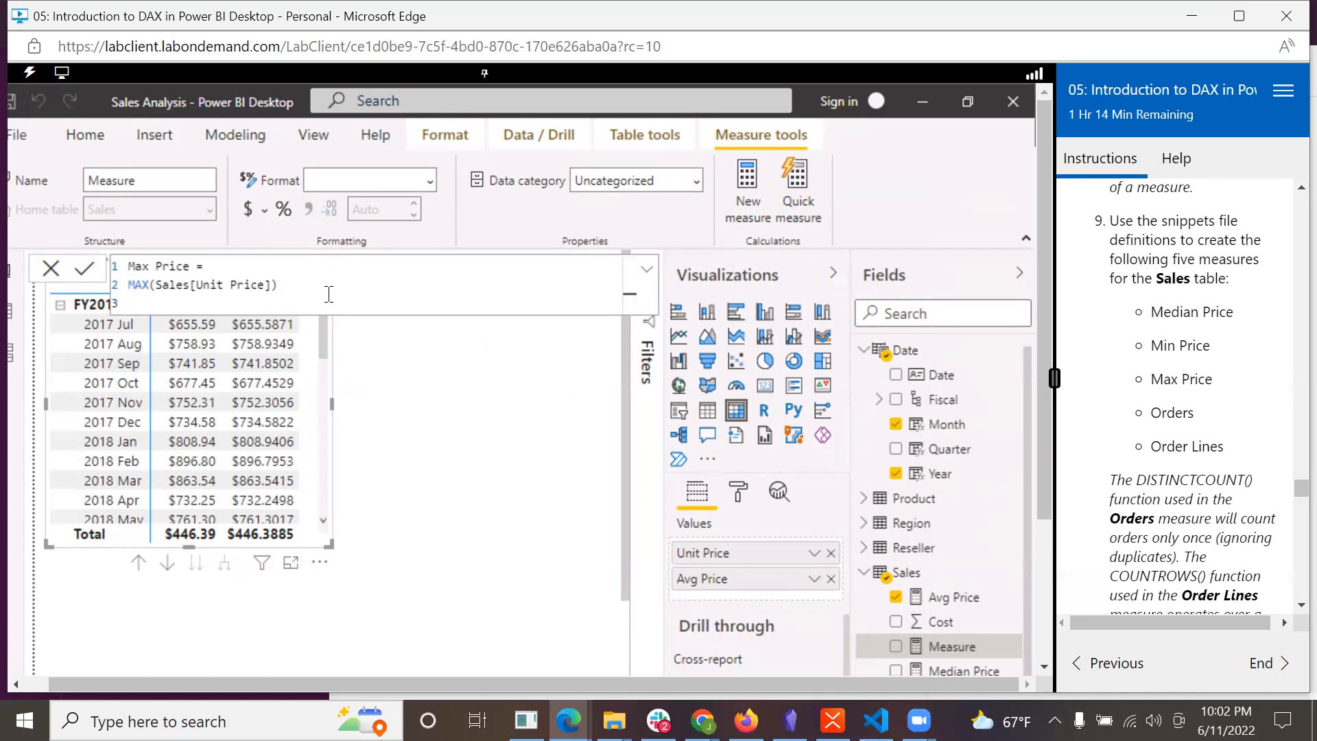
{"action": "key", "text": "Return"}
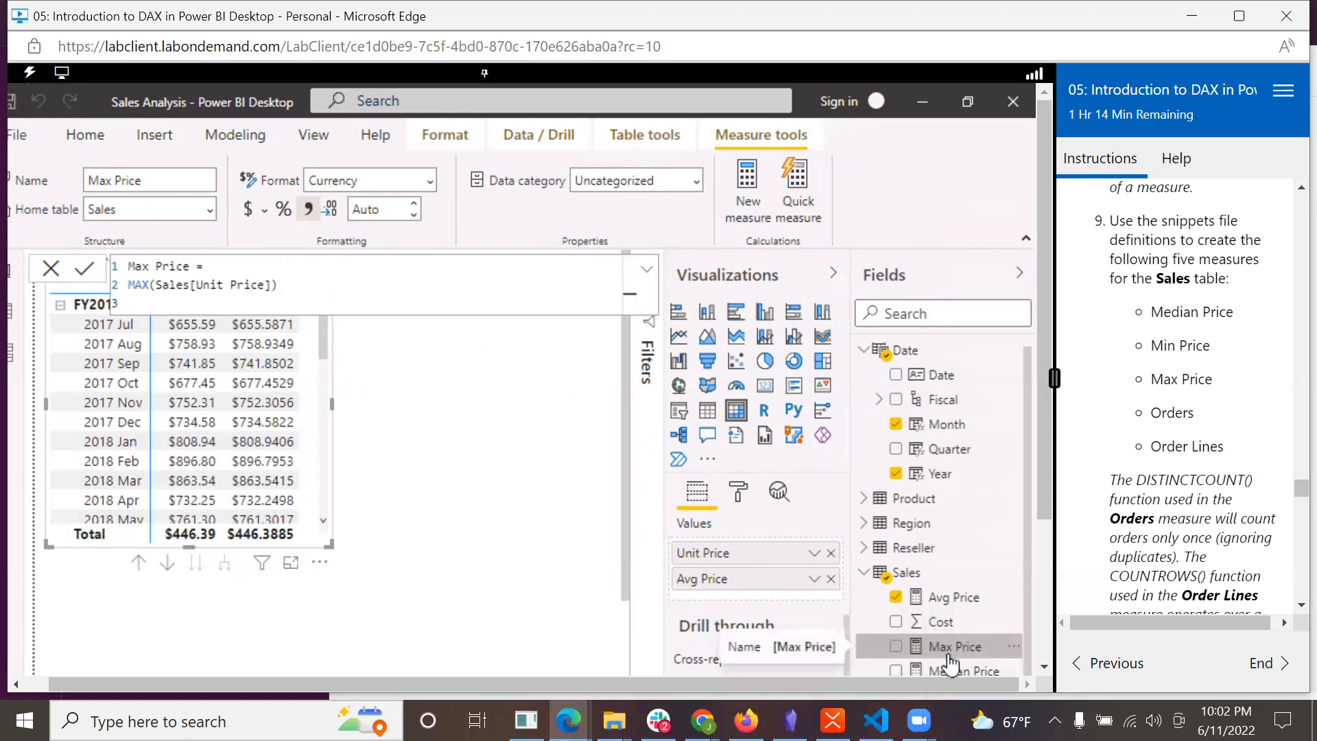
{"action": "left_click_drag", "start_coordinate": [1046, 455], "coordinate": [1043, 617]}
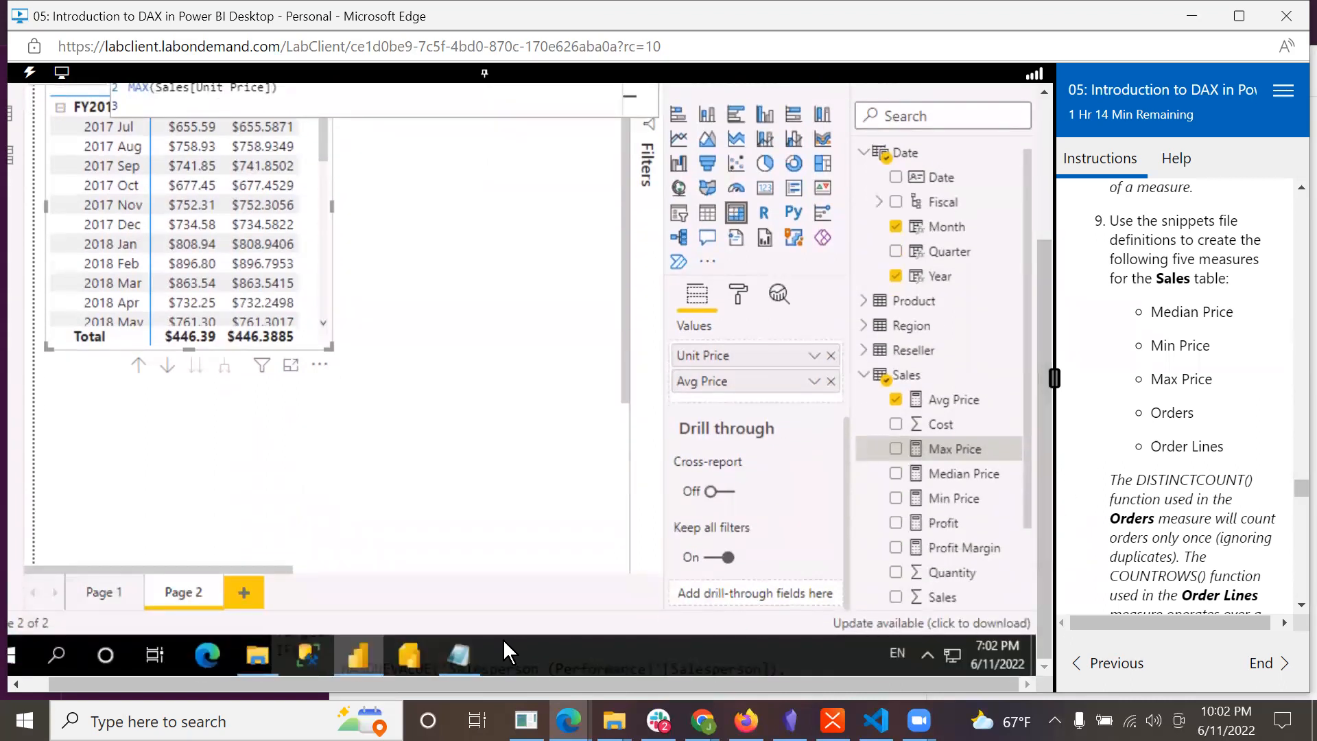
- Switch to Snippets.txt in Notepad and copy the Sales table's Orders measure definition
{"action": "left_click", "coordinate": [458, 651]}
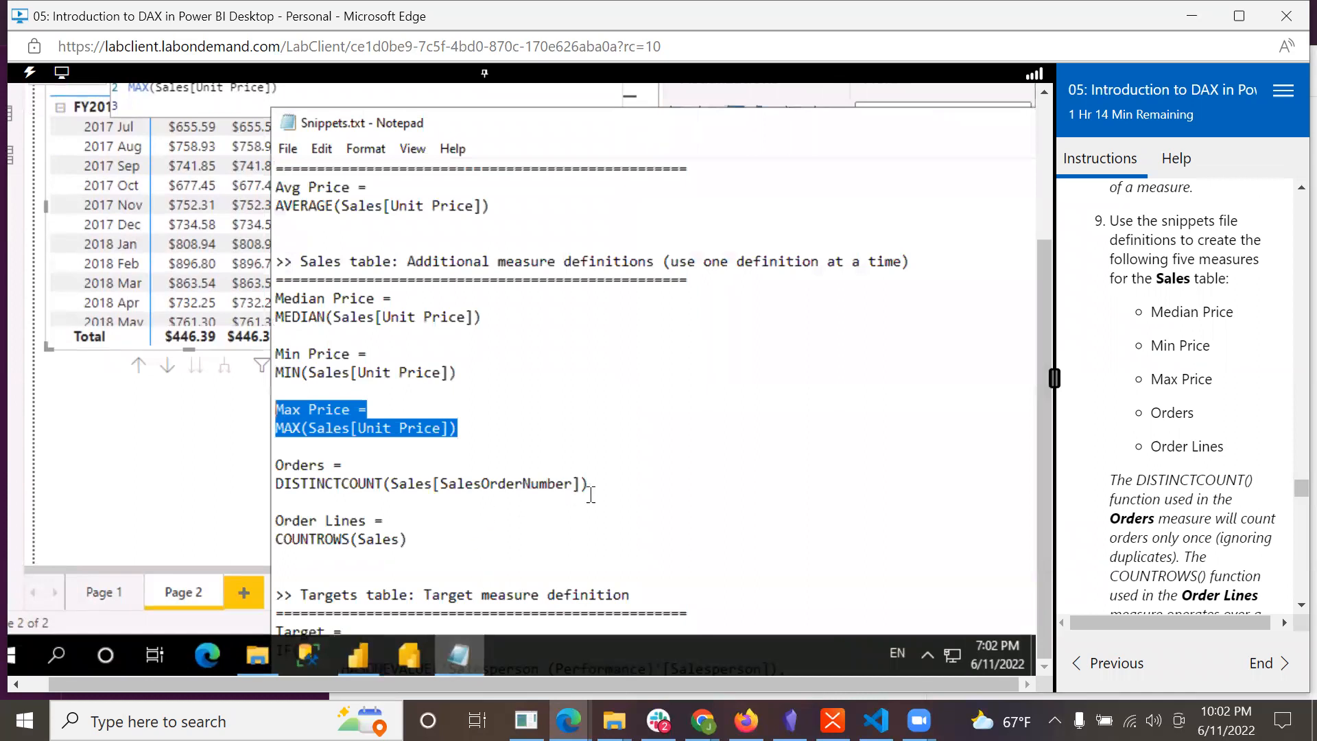
{"action": "left_click_drag", "start_coordinate": [591, 484], "coordinate": [275, 461]}
{"action": "key", "text": "ctrl+c"}
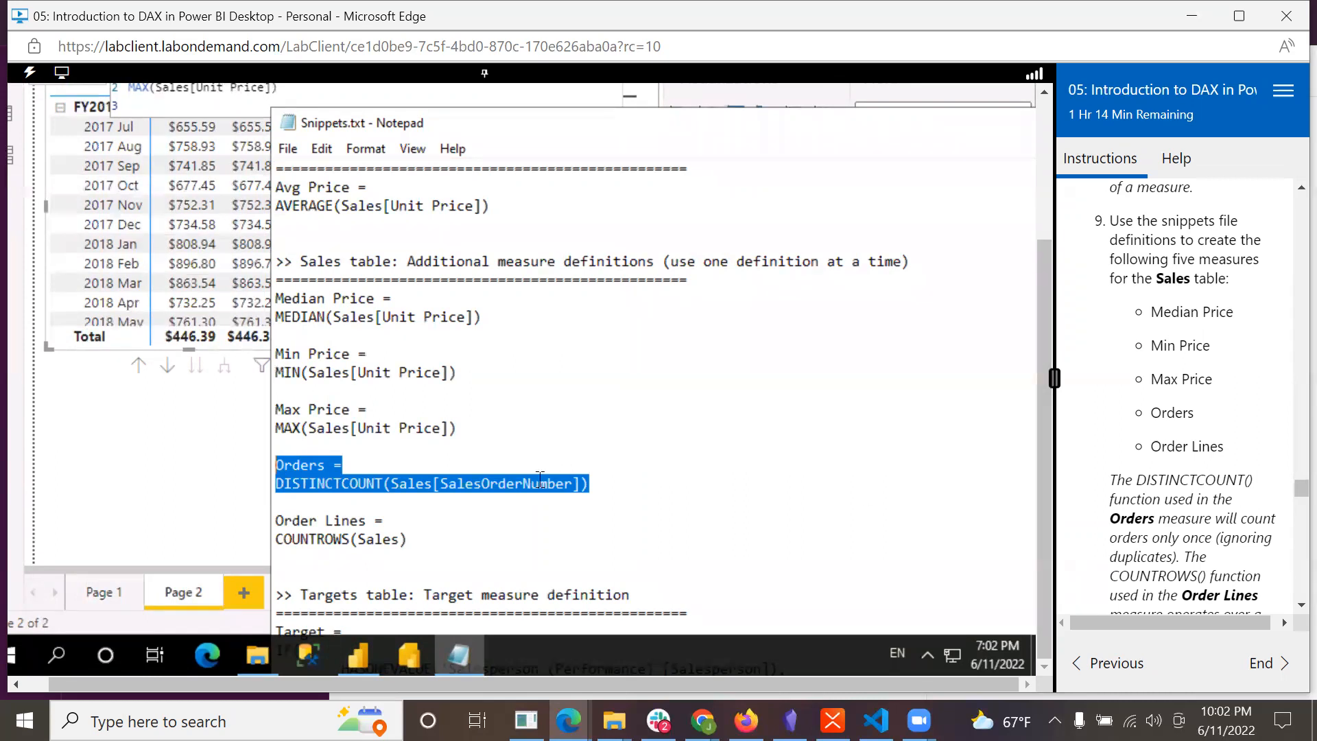
- Switch back to Power BI Desktop and create a Sales table measure from the copied definition, Orders = DISTINCTCOUNT(Sales[SalesOrderNumber])
{"action": "left_click", "coordinate": [360, 649]}
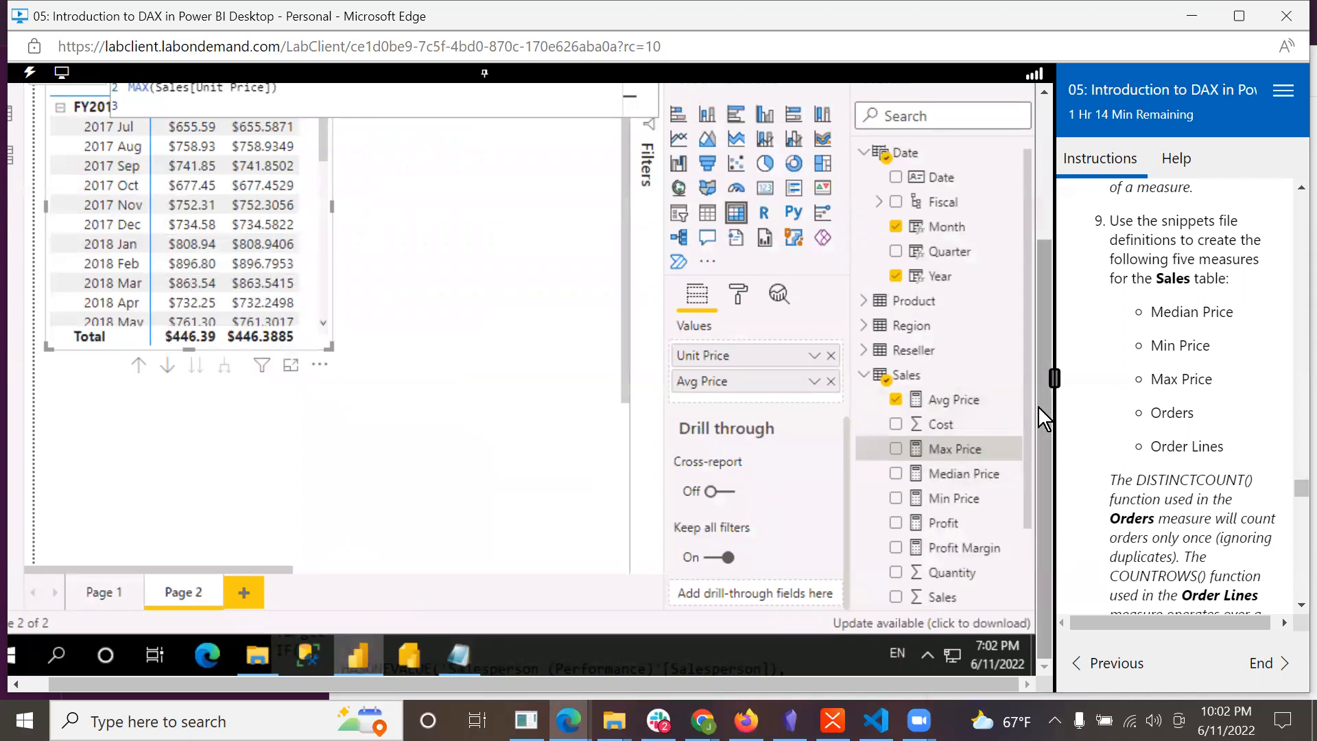
{"action": "left_click_drag", "start_coordinate": [1039, 401], "coordinate": [1055, 315]}
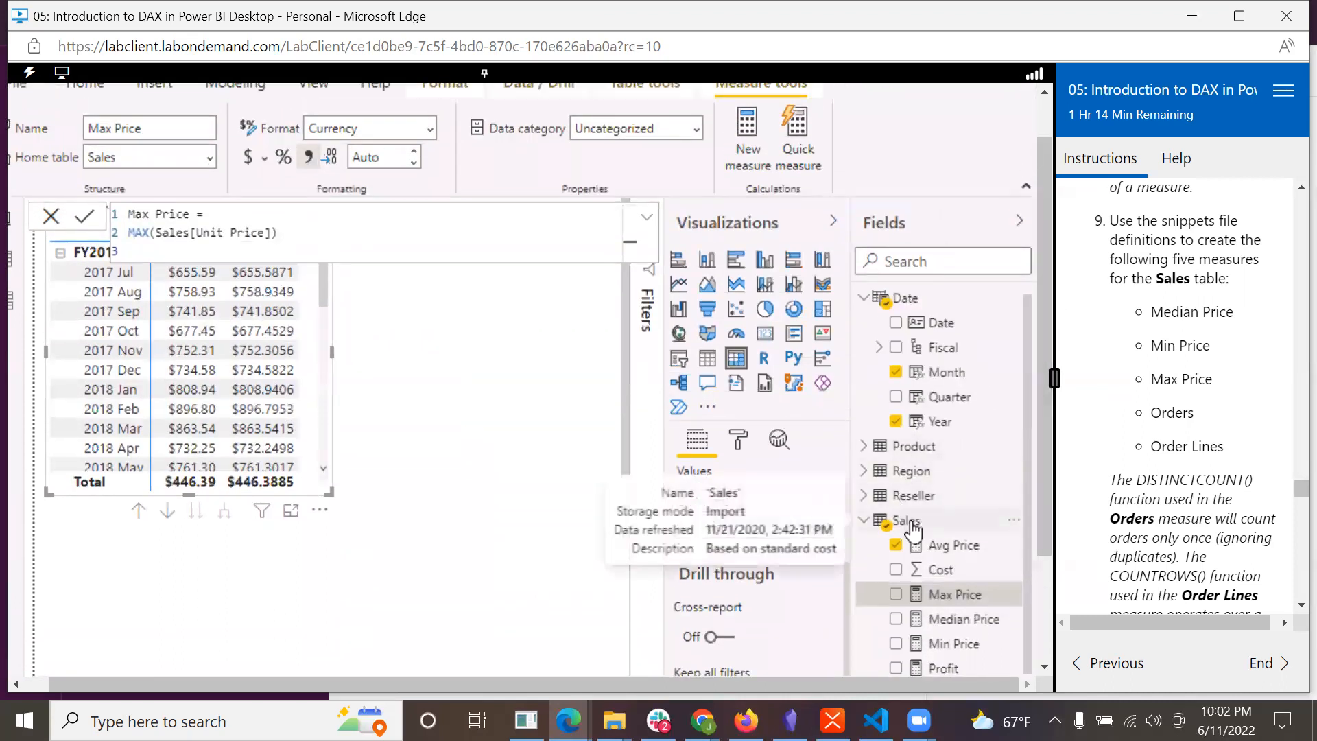
{"action": "right_click", "coordinate": [911, 521]}
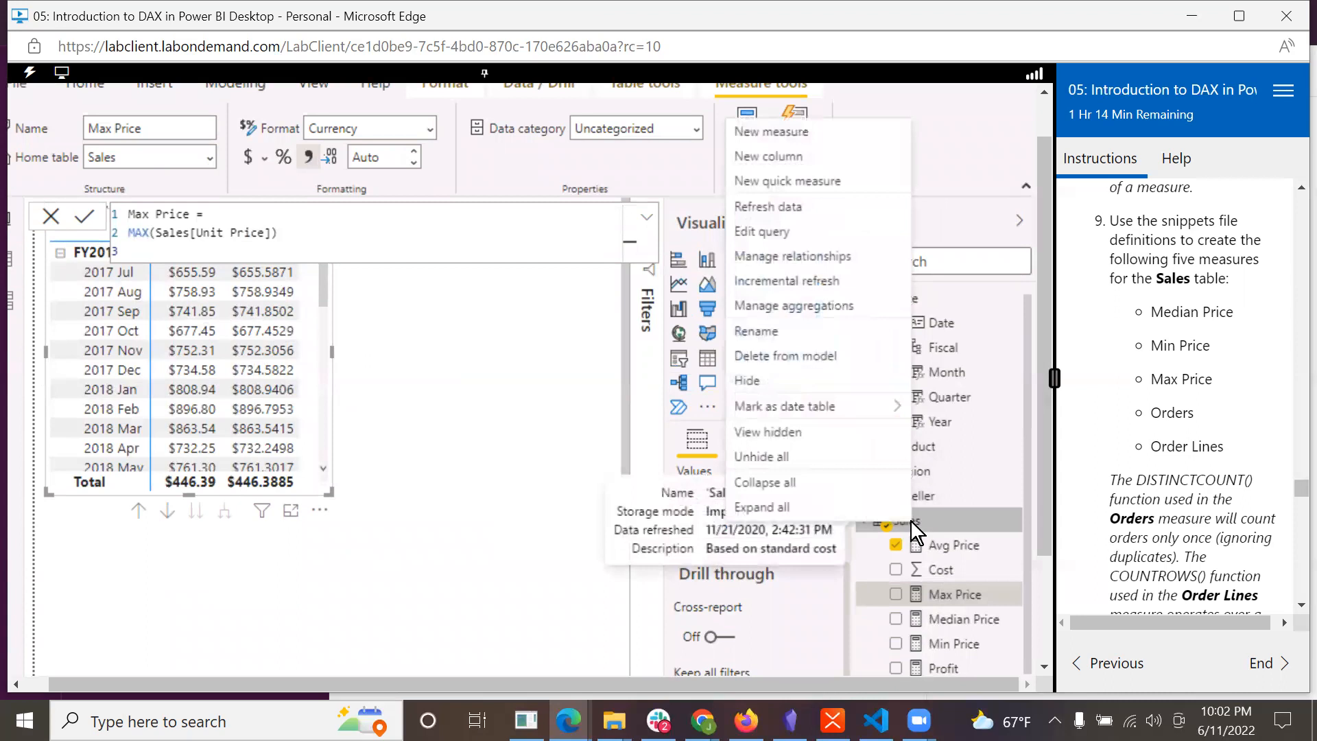
{"action": "left_click", "coordinate": [792, 134]}
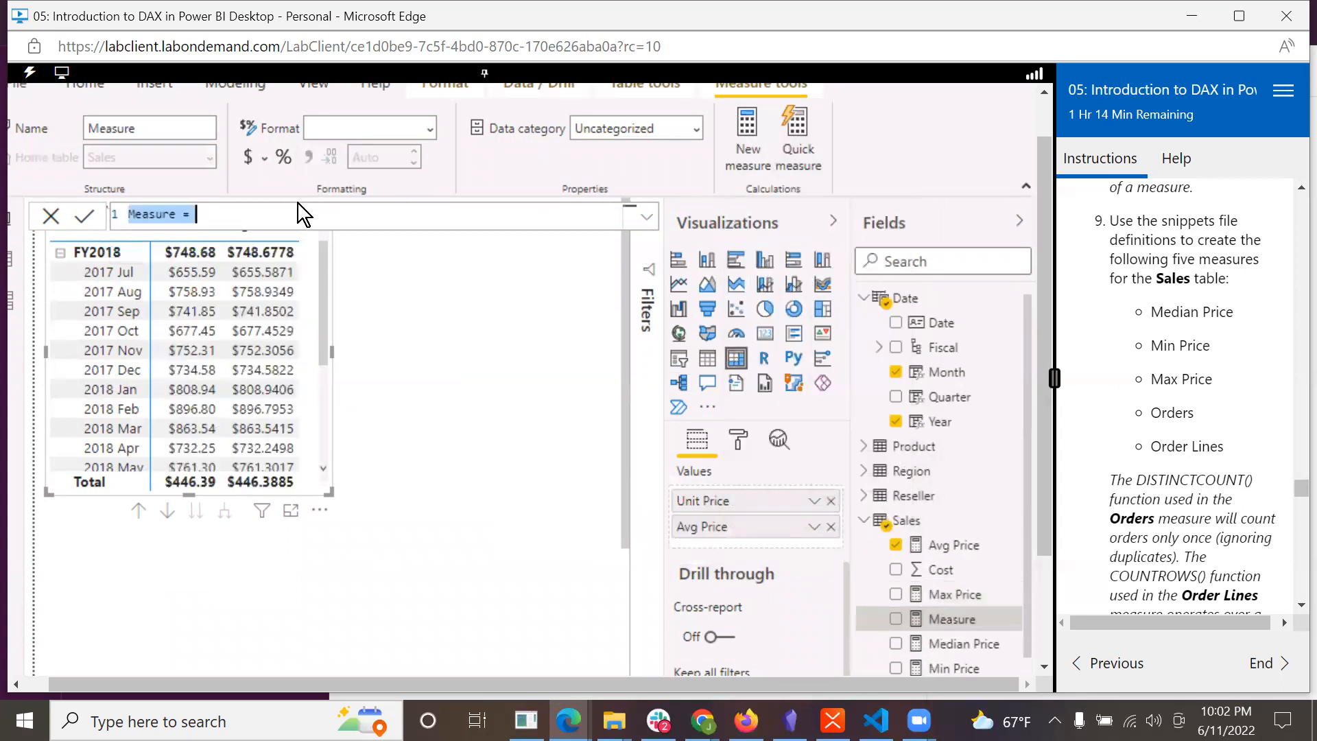
{"action": "key", "text": "BackSpace"}
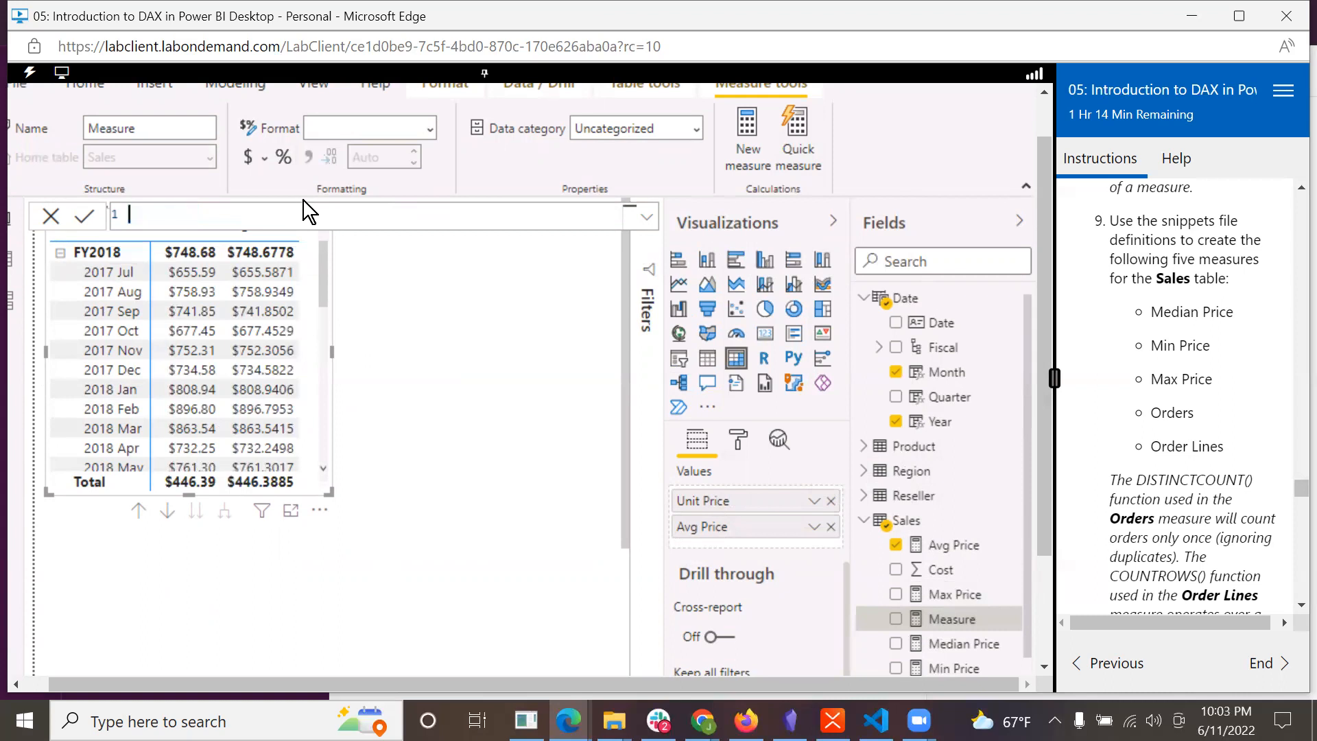
{"action": "key", "text": "ctrl+v"}
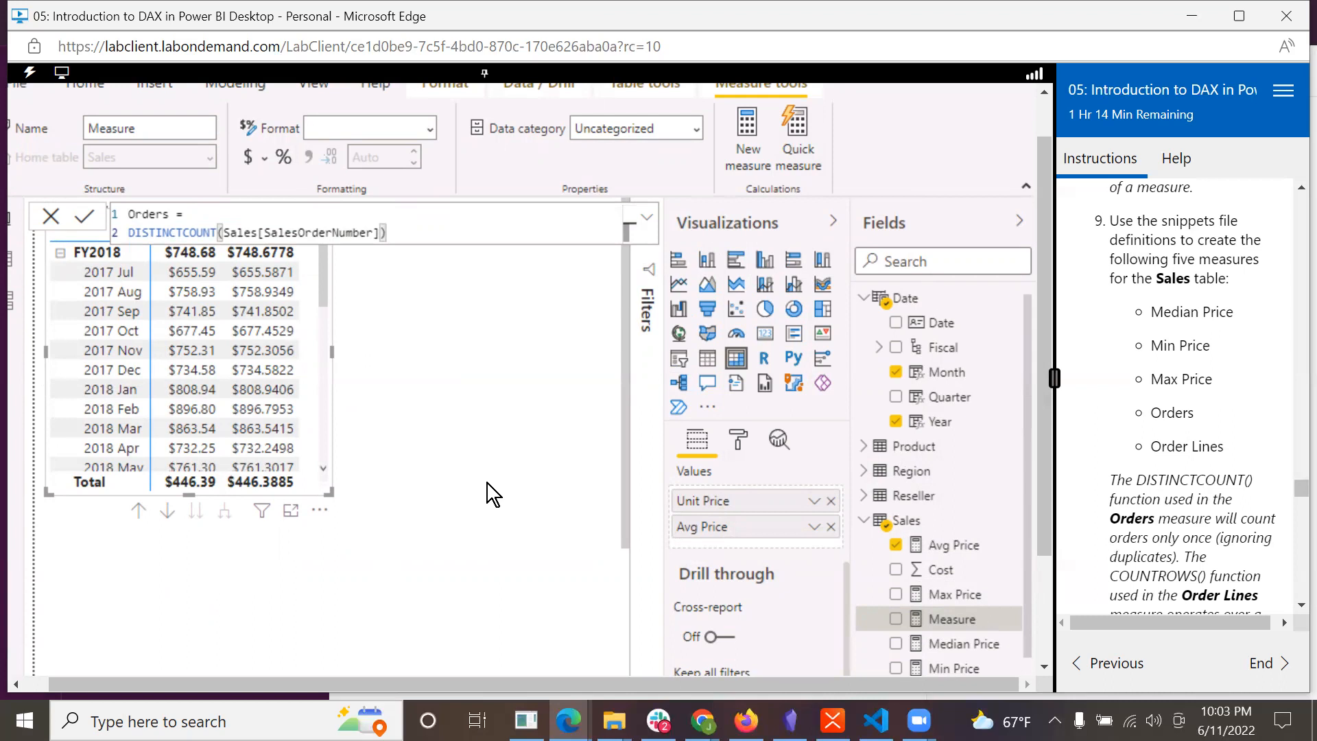
{"action": "key", "text": "Return"}
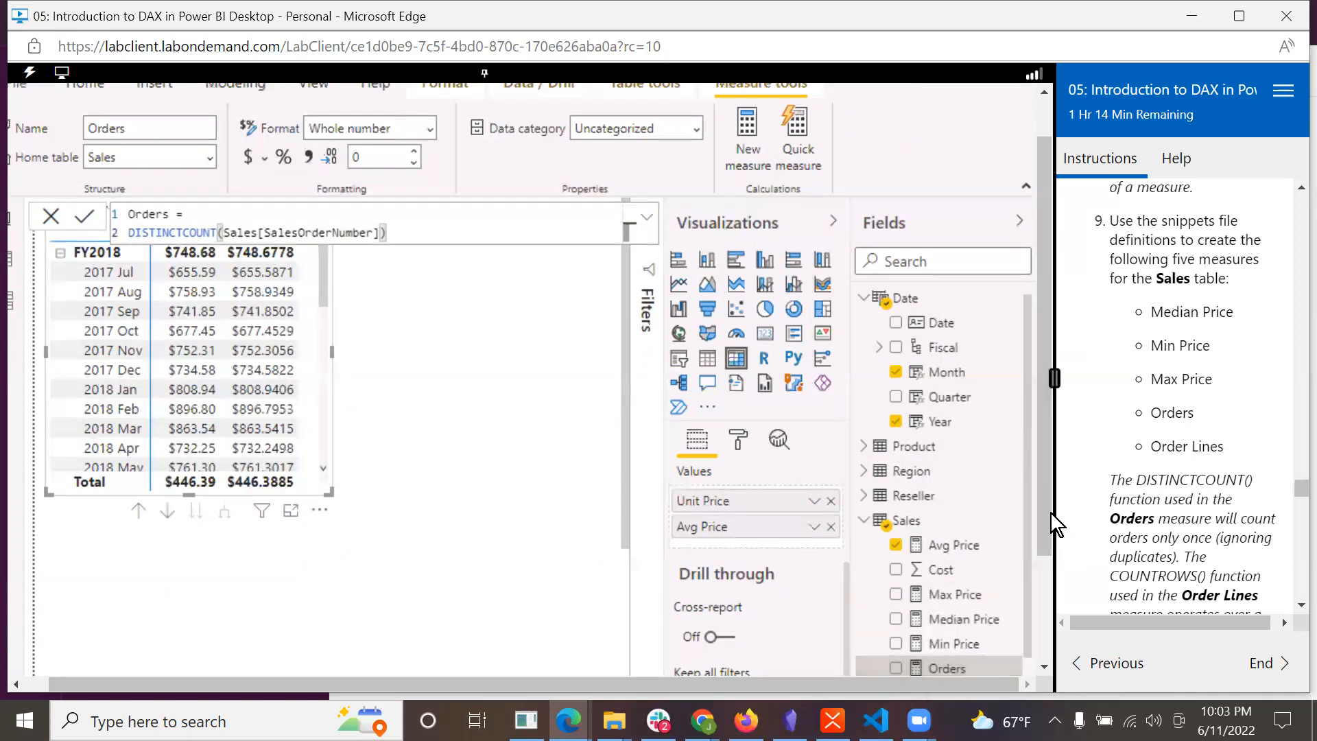
- Switch to Snippets.txt in Notepad and copy the Sales table's Order Lines measure definition
{"action": "left_click_drag", "start_coordinate": [1048, 509], "coordinate": [1026, 579]}
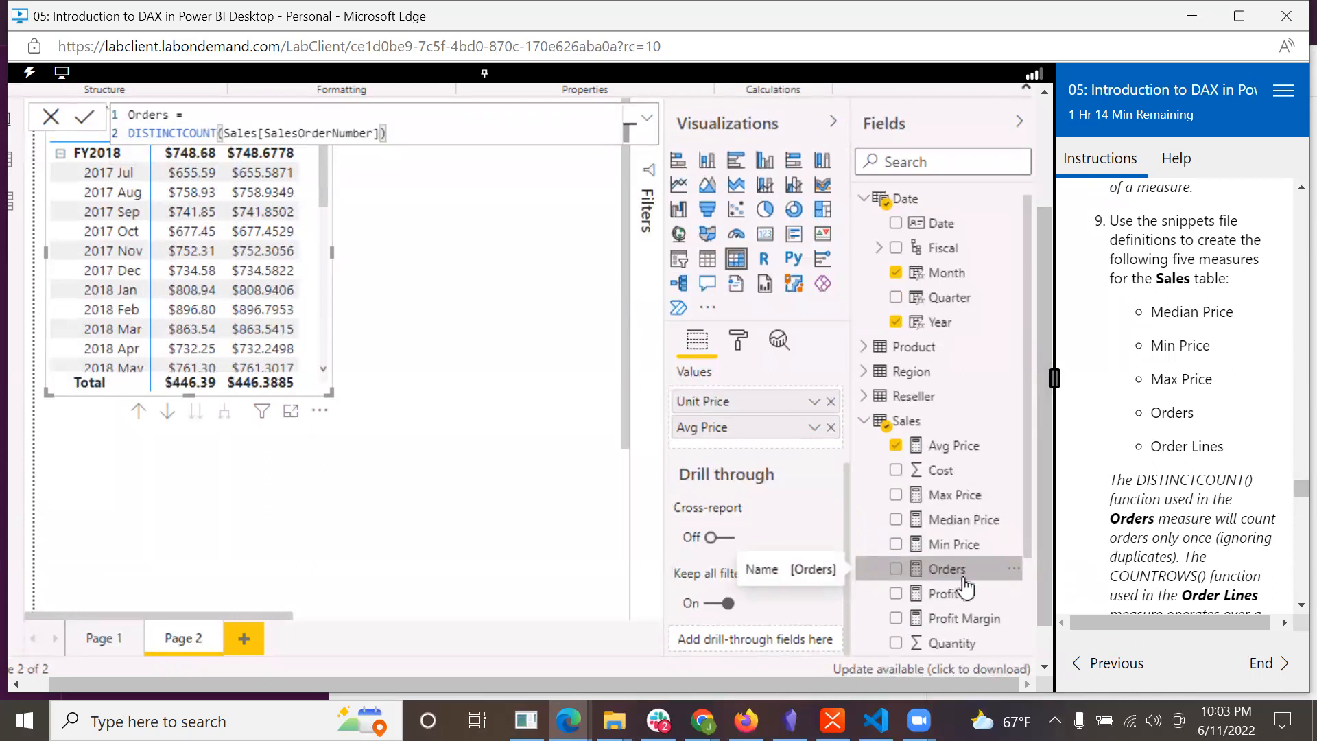
{"action": "left_click_drag", "start_coordinate": [1043, 554], "coordinate": [1034, 640]}
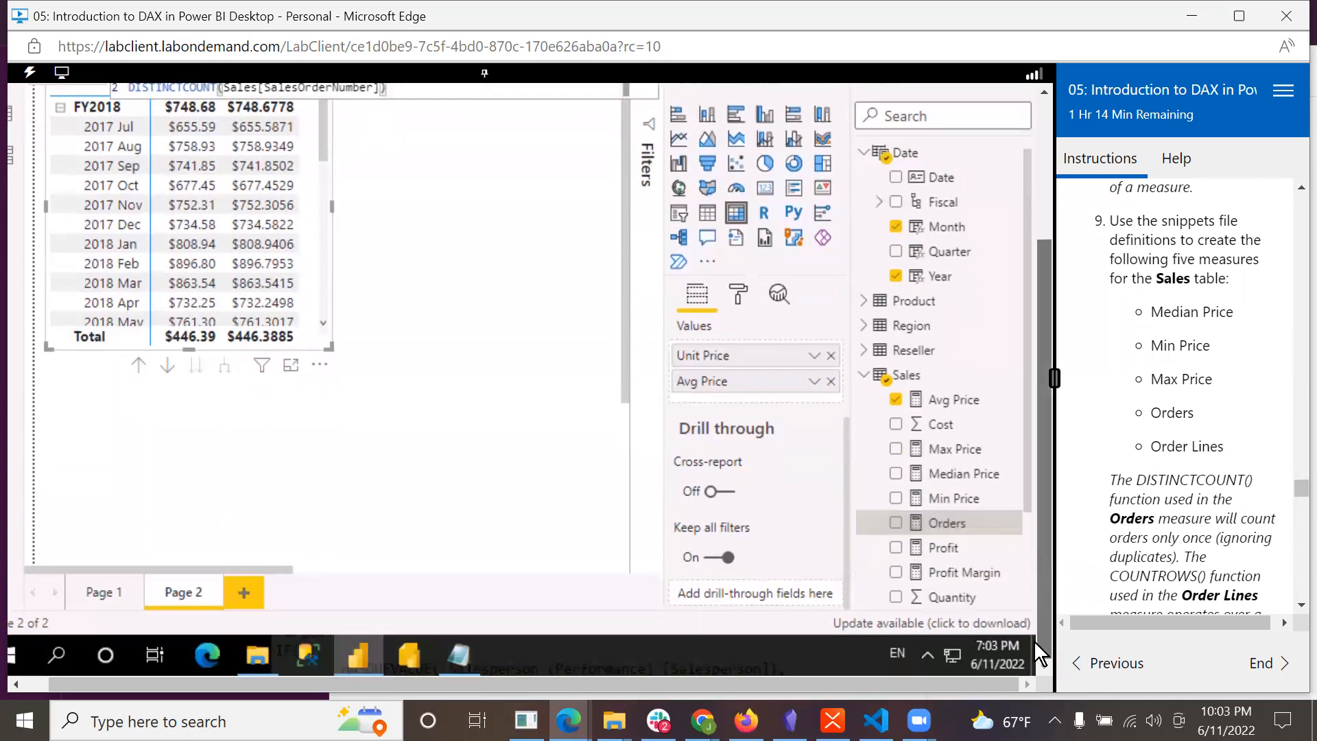
{"action": "left_click", "coordinate": [454, 659]}
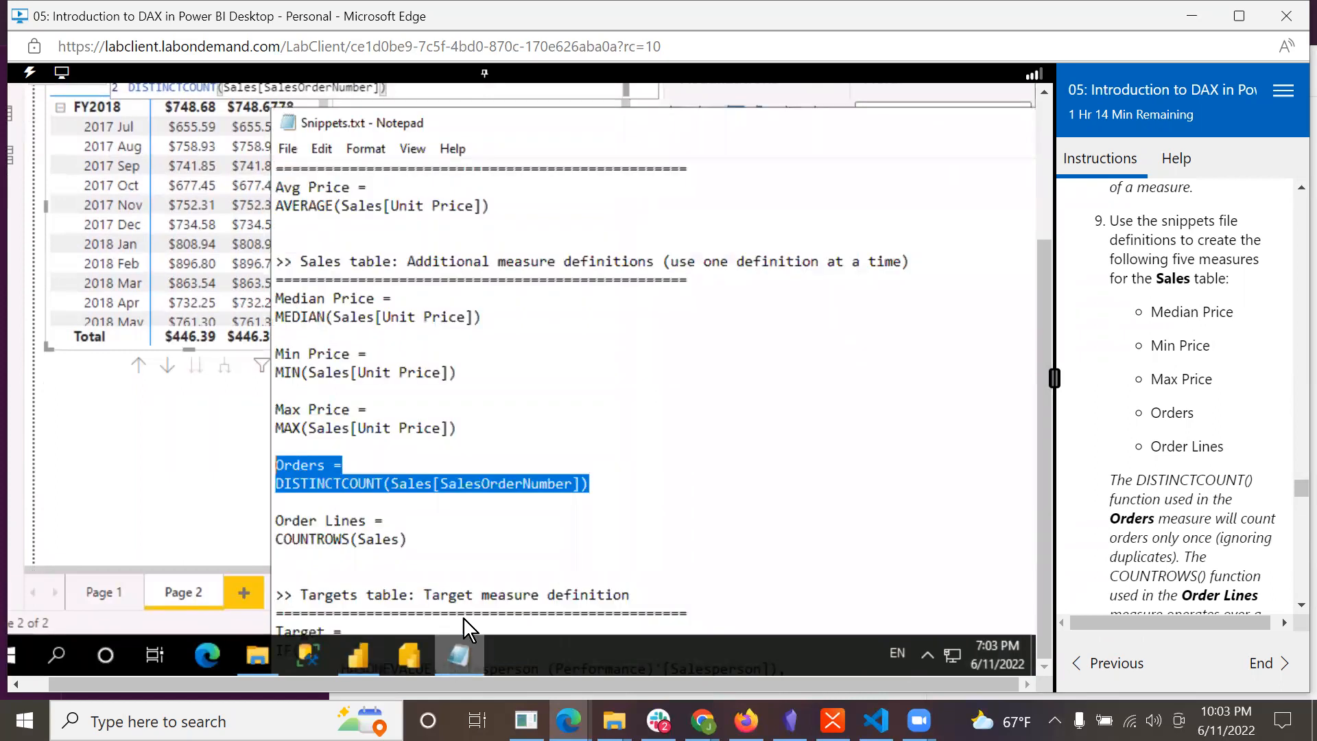
{"action": "left_click", "coordinate": [406, 542]}
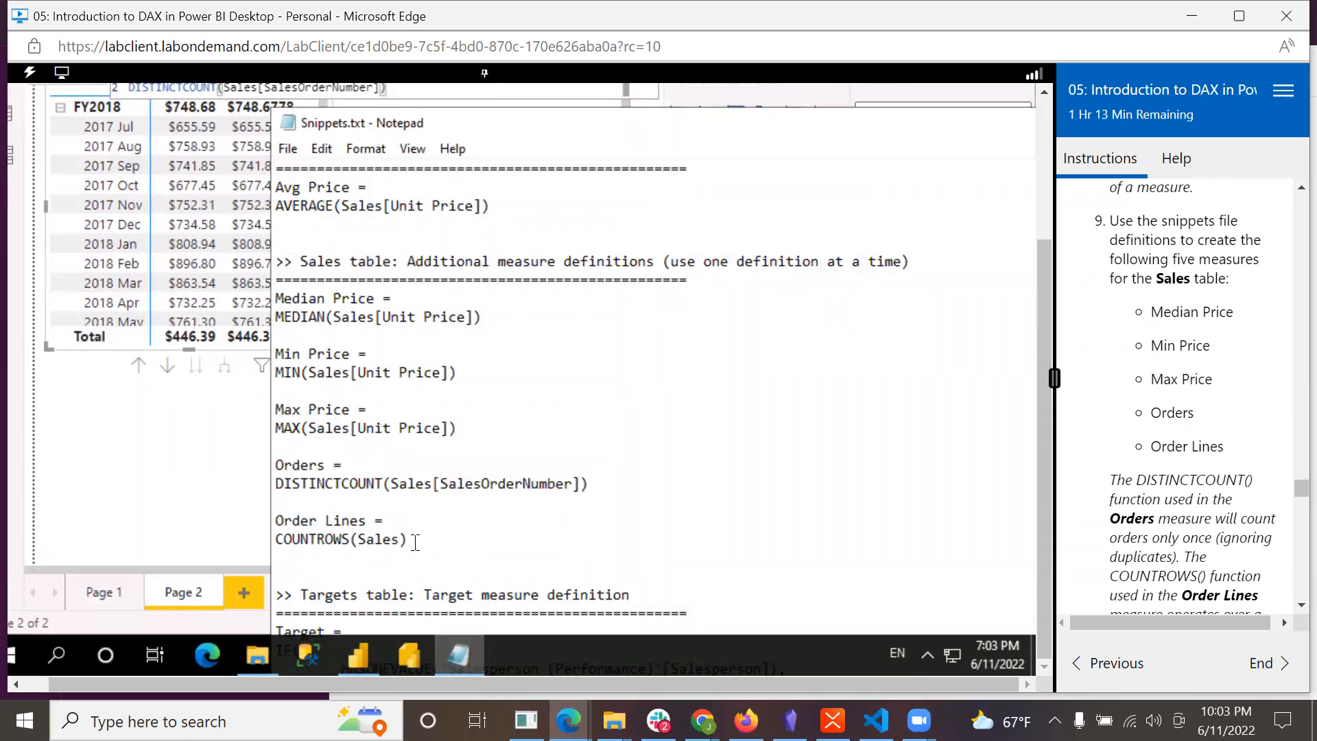
{"action": "left_click_drag", "start_coordinate": [431, 545], "coordinate": [266, 513]}
{"action": "key", "text": "ctrl+c"}
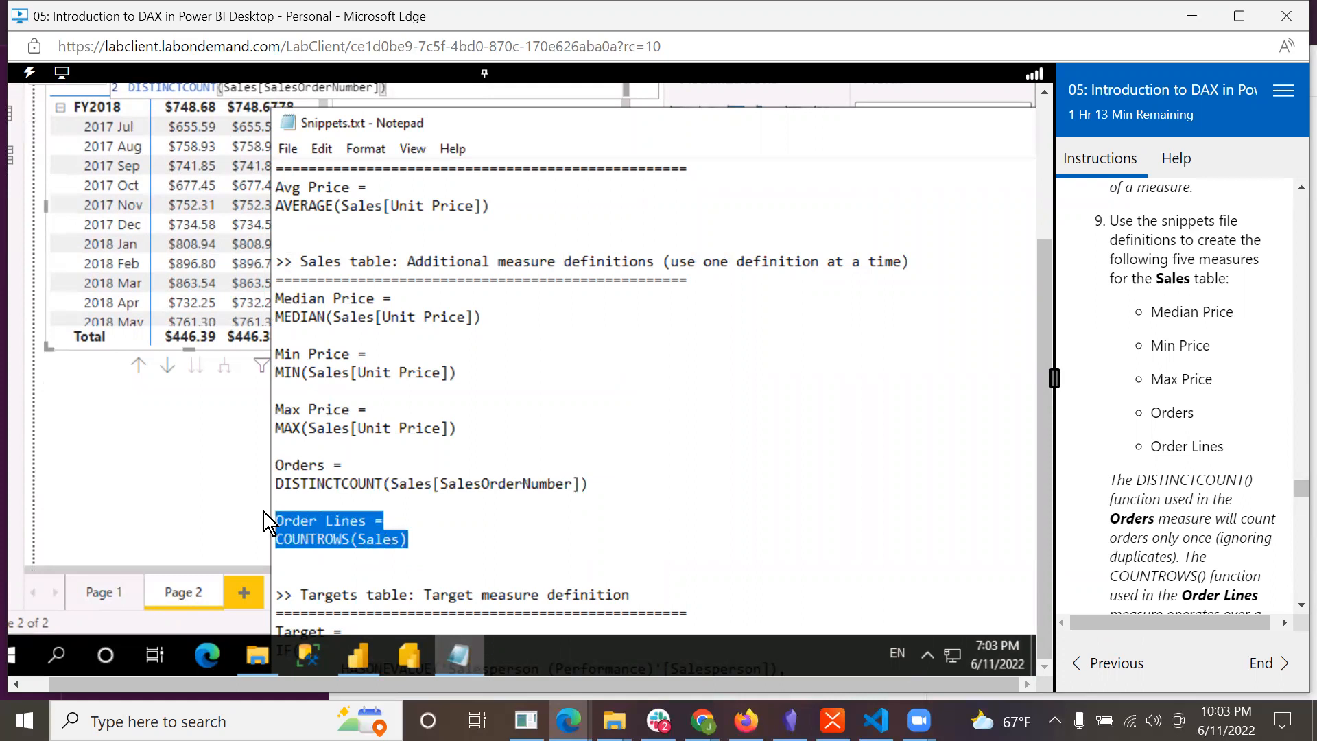
- Switch back to Power BI Desktop and create a Sales table measure from the copied definition, Order Lines = COUNTROWS(Sales)
{"action": "left_click", "coordinate": [359, 656]}
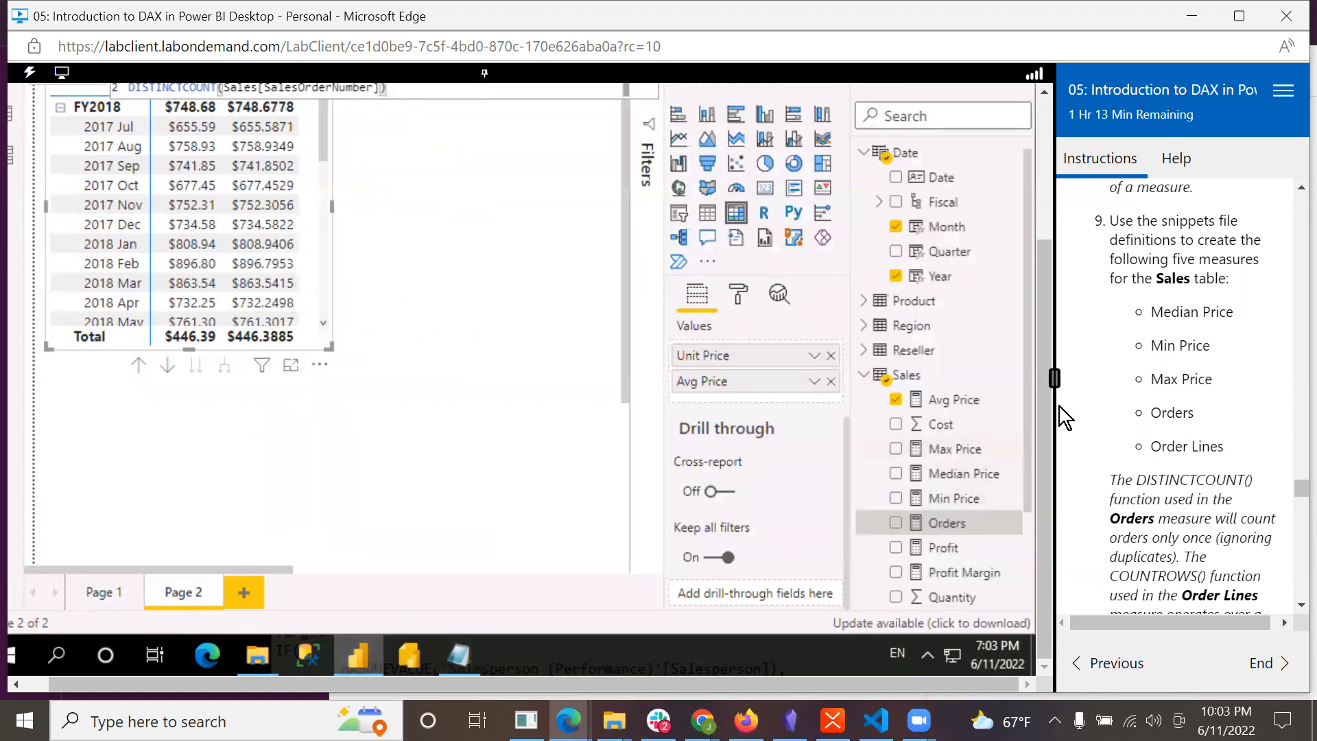
{"action": "left_click_drag", "start_coordinate": [1039, 413], "coordinate": [1063, 265]}
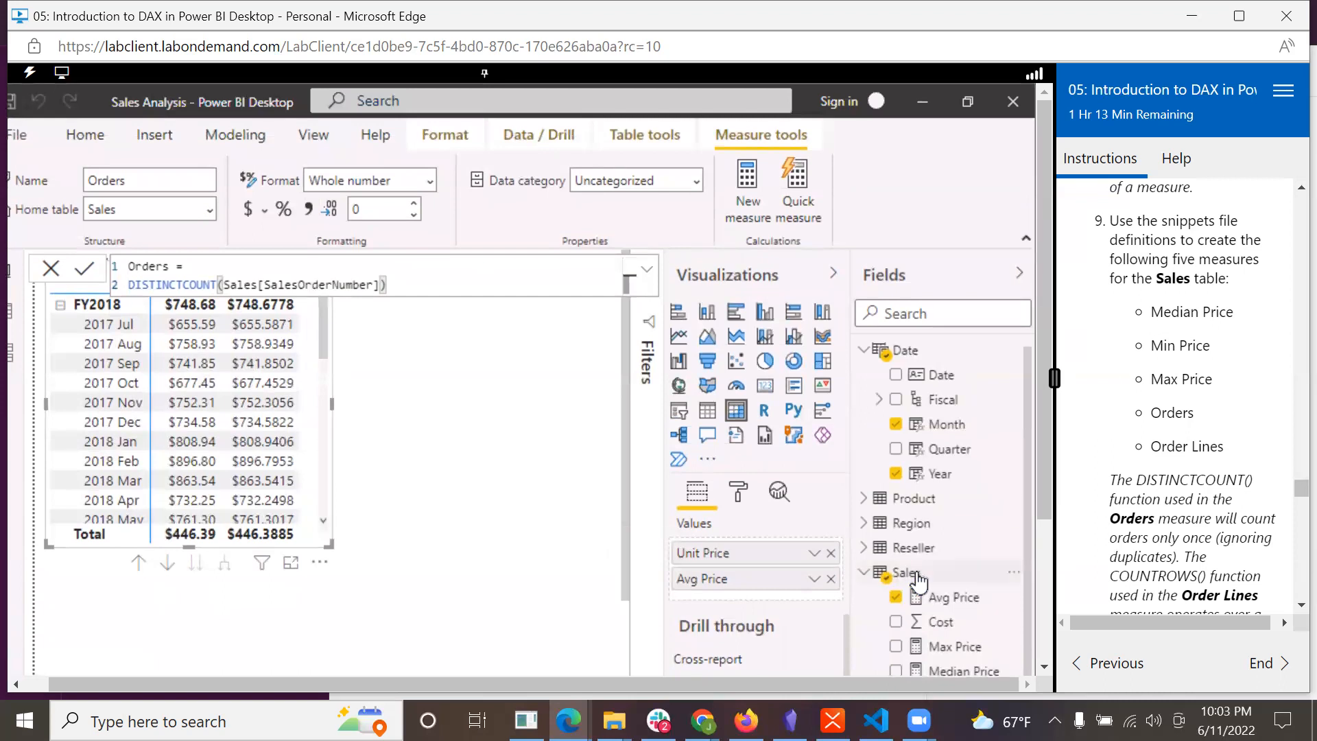
{"action": "right_click", "coordinate": [918, 576]}
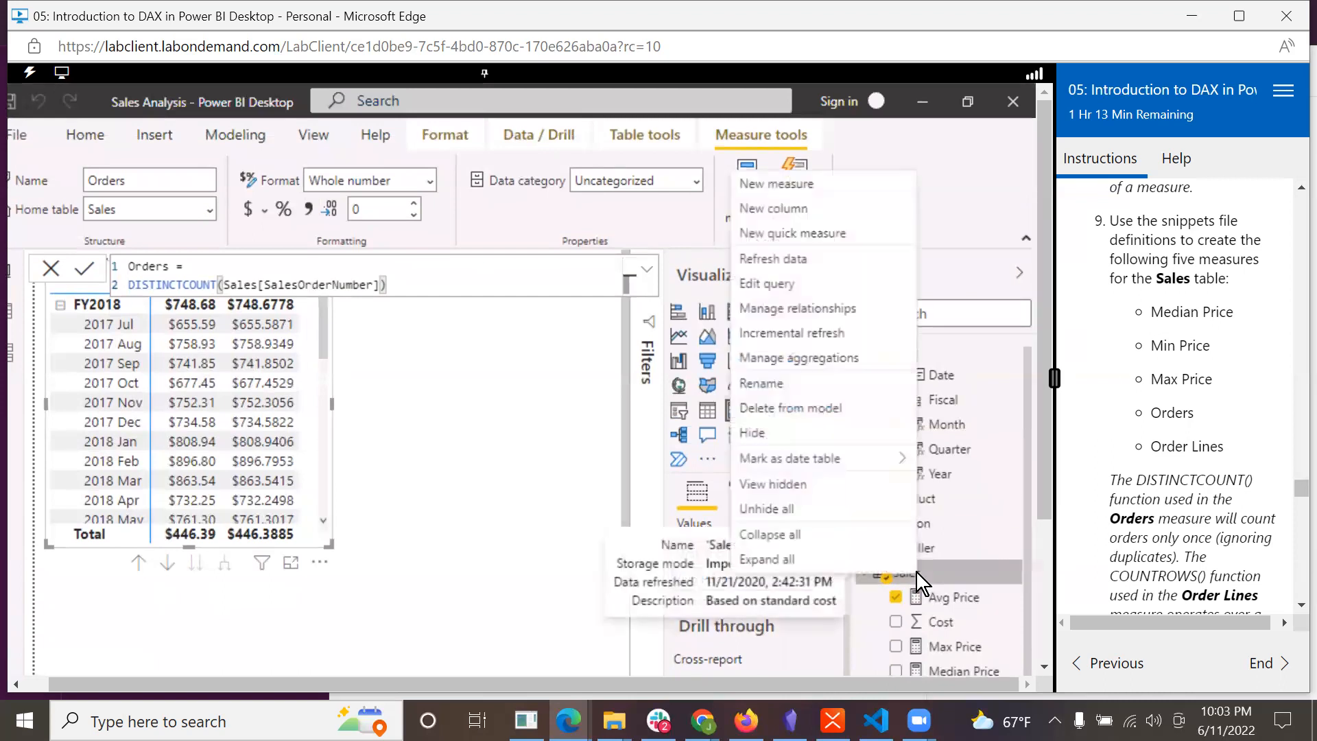
{"action": "left_click", "coordinate": [777, 184]}
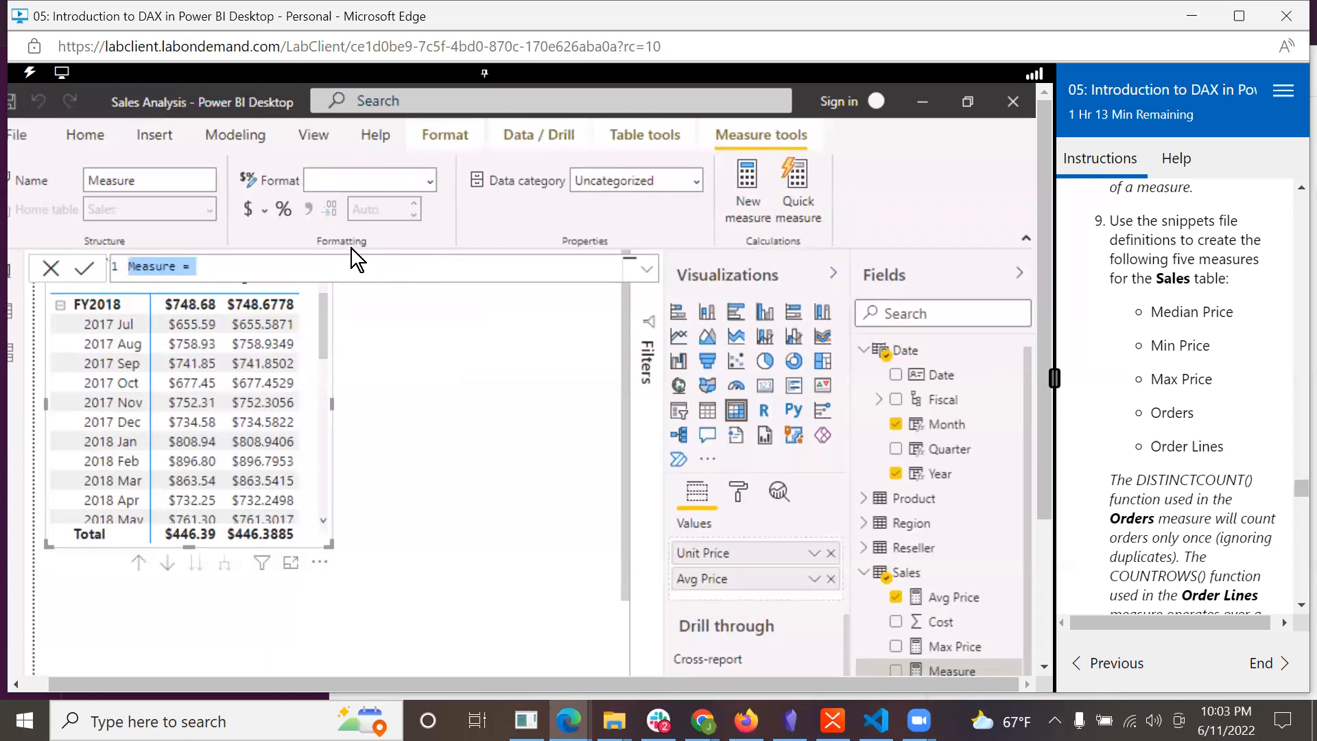
{"action": "key", "text": "ctrl+v"}
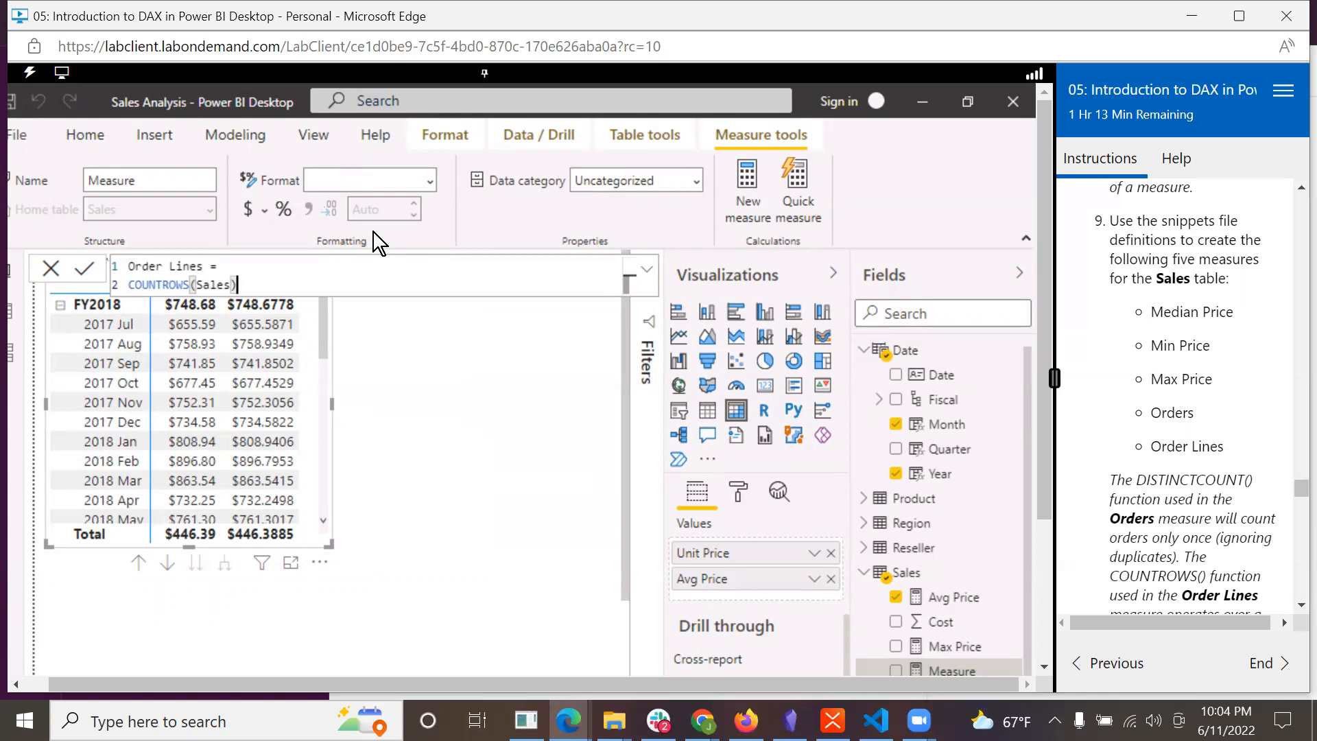
{"action": "key", "text": "Return"}
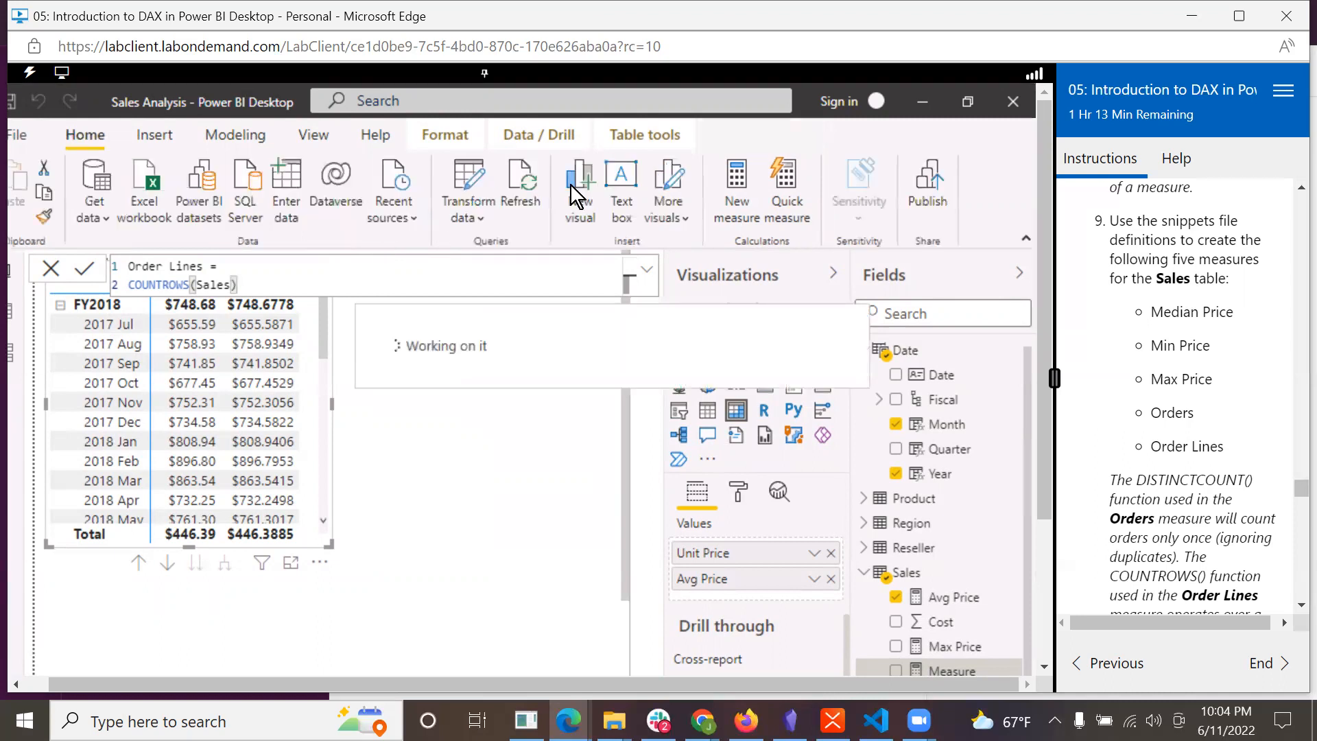
- Switch to Model view and multi-select the Sales table's Avg Price, Max Price, Median Price and Min Price measures
{"action": "scroll", "coordinate": [1281, 546], "scroll_direction": "down", "scroll_amount": 3}
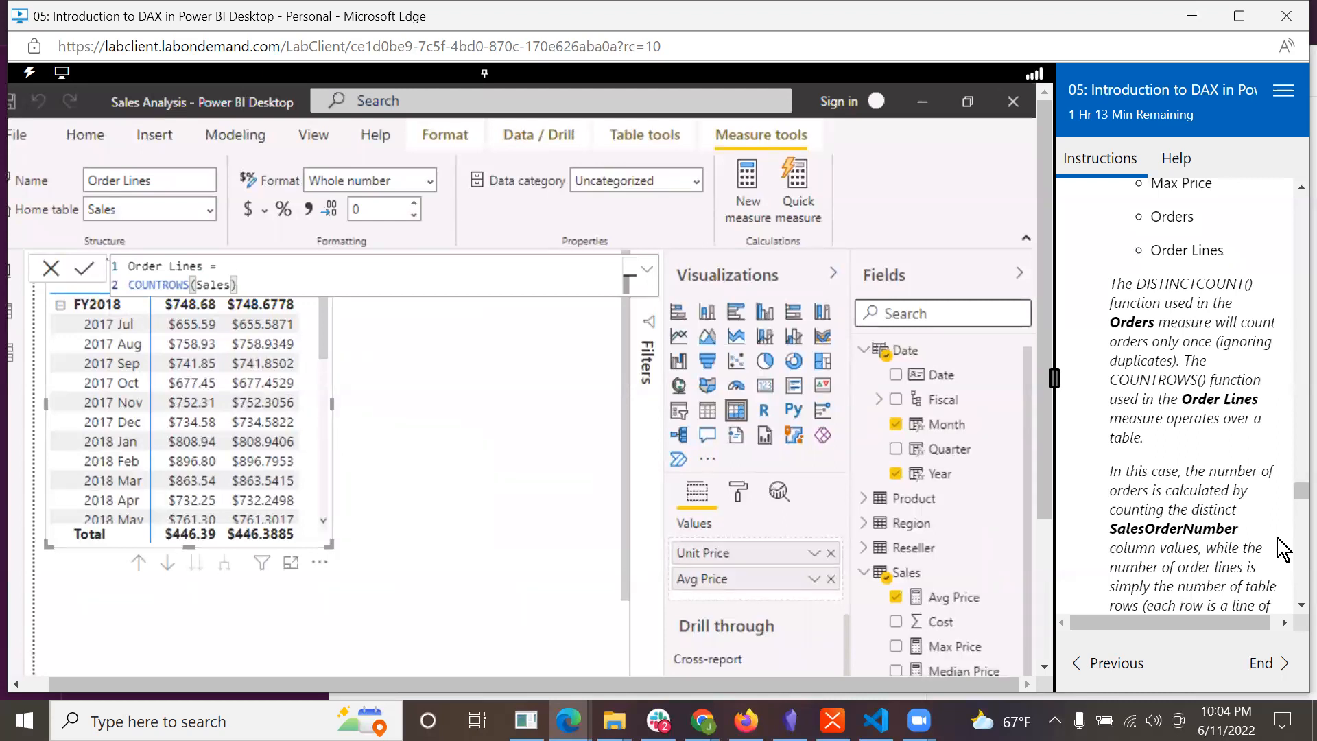
{"action": "scroll", "coordinate": [1227, 507], "scroll_direction": "down", "scroll_amount": 3}
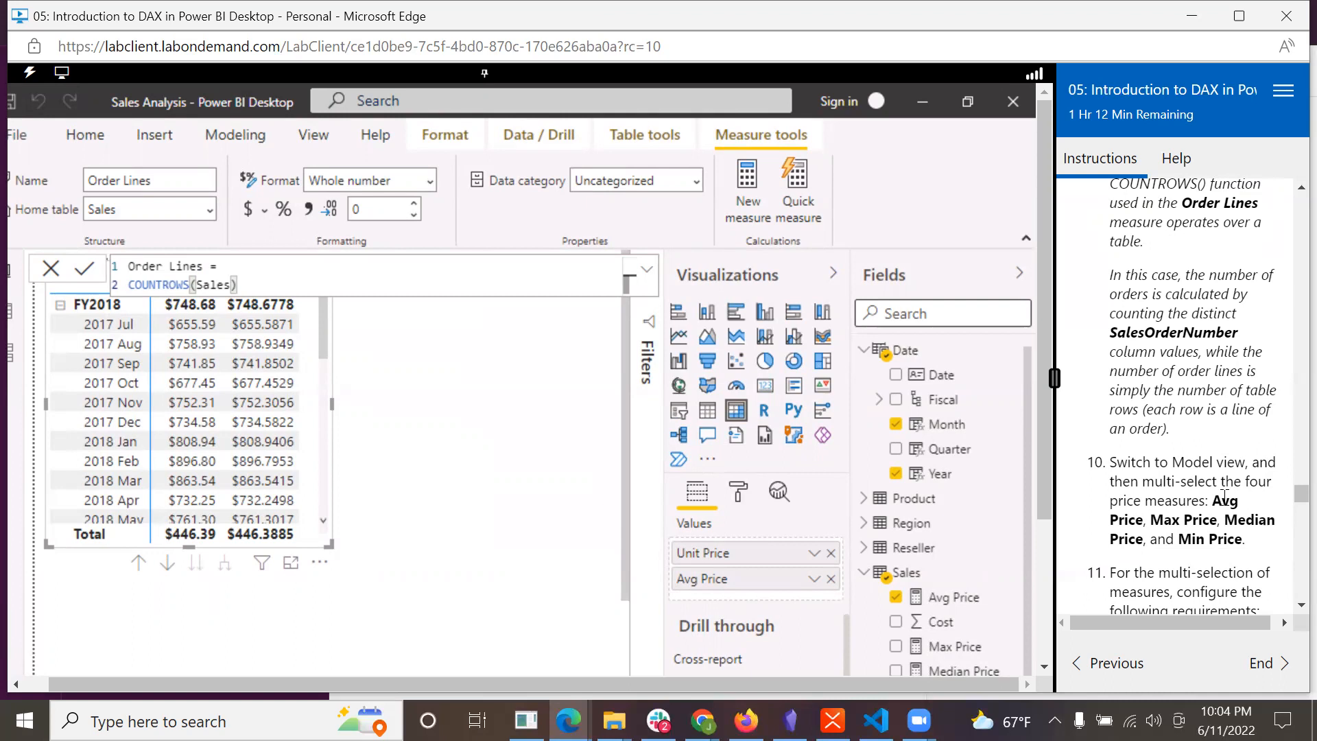
{"action": "scroll", "coordinate": [1225, 497], "scroll_direction": "down", "scroll_amount": 3}
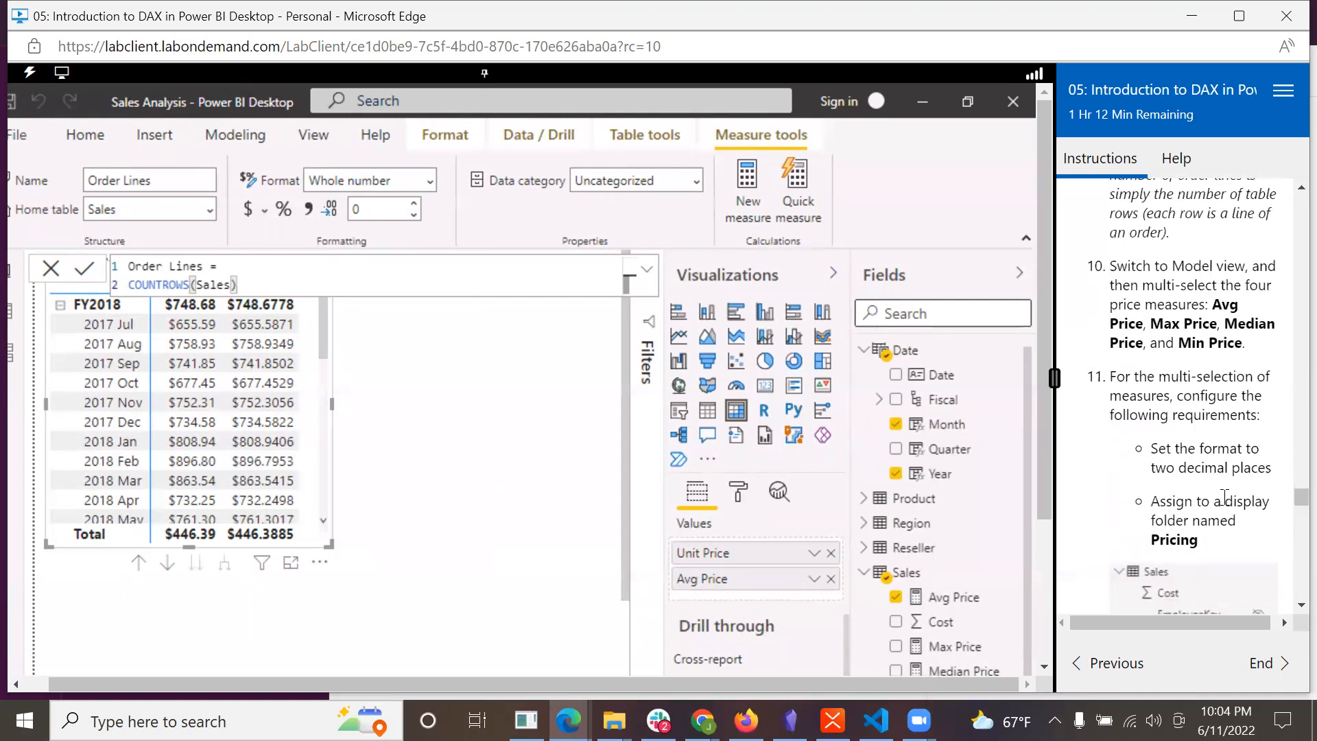
{"action": "left_click", "coordinate": [11, 350]}
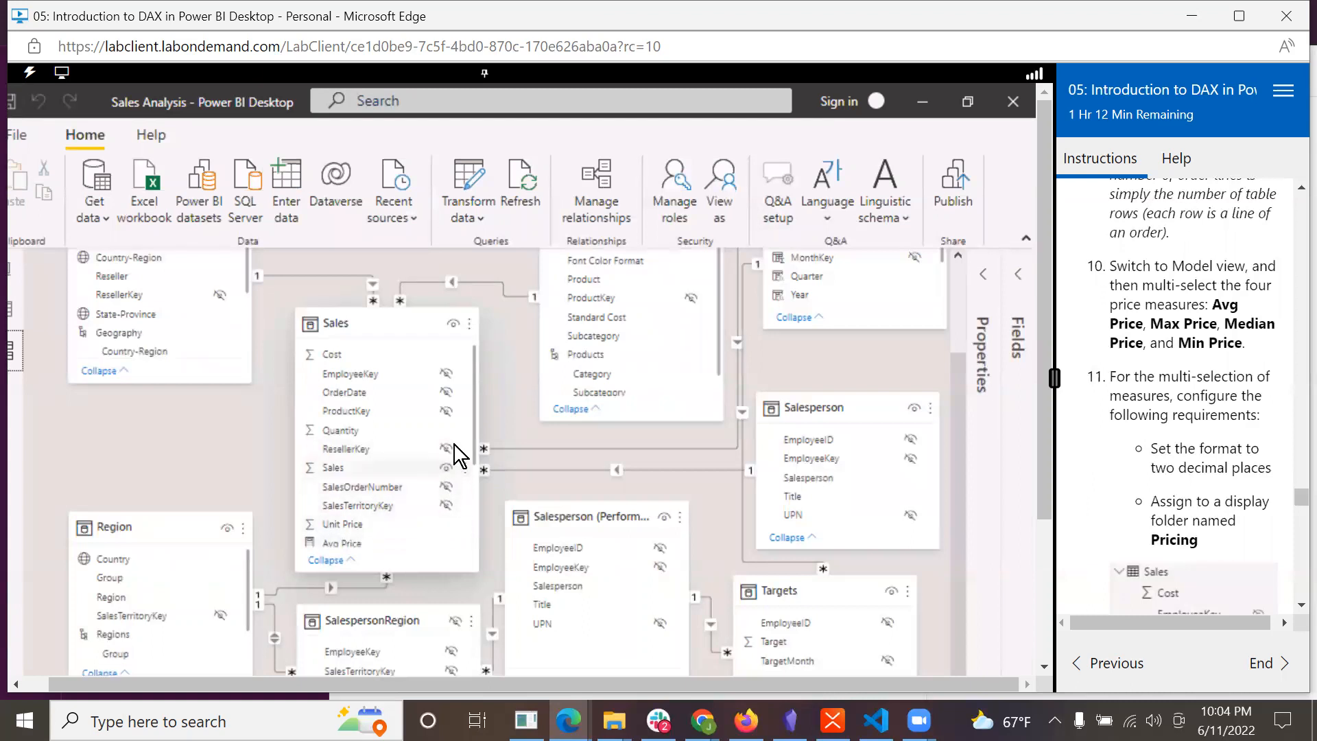
{"action": "left_click_drag", "start_coordinate": [474, 442], "coordinate": [467, 522]}
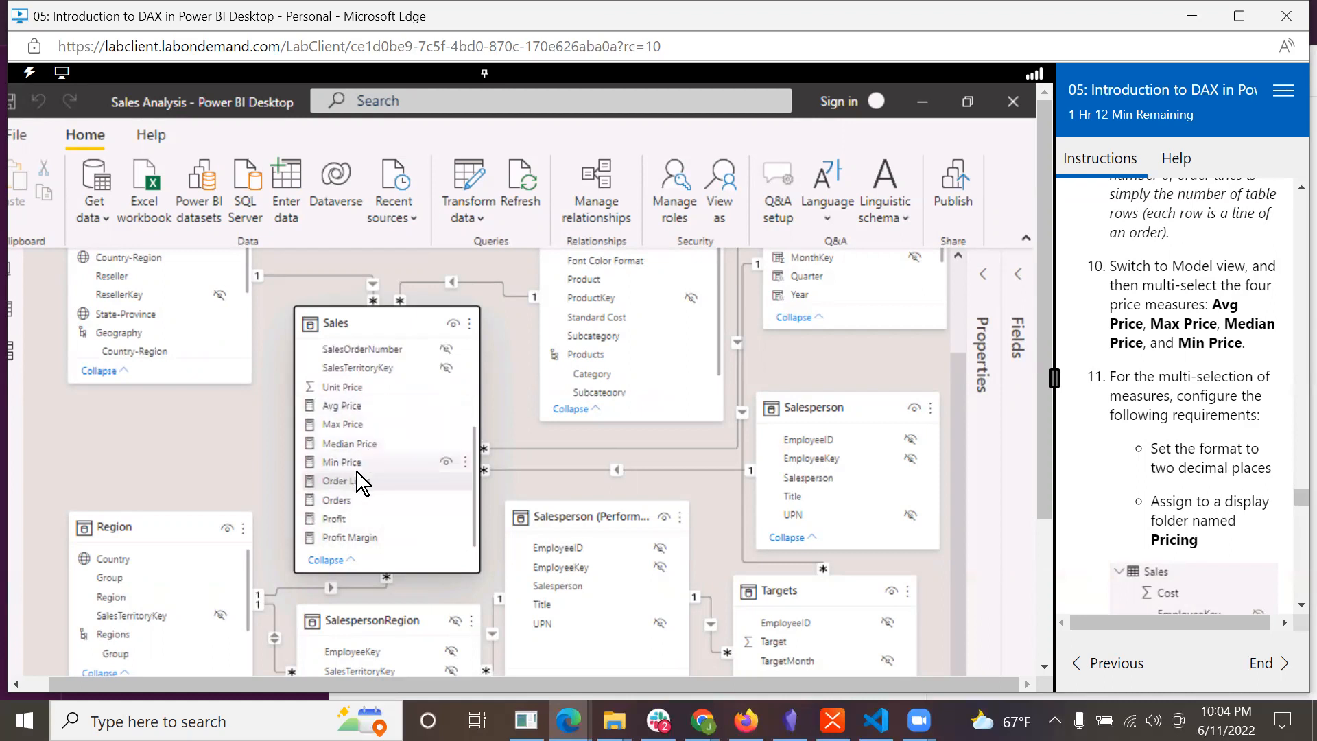
{"action": "left_click", "coordinate": [356, 408]}
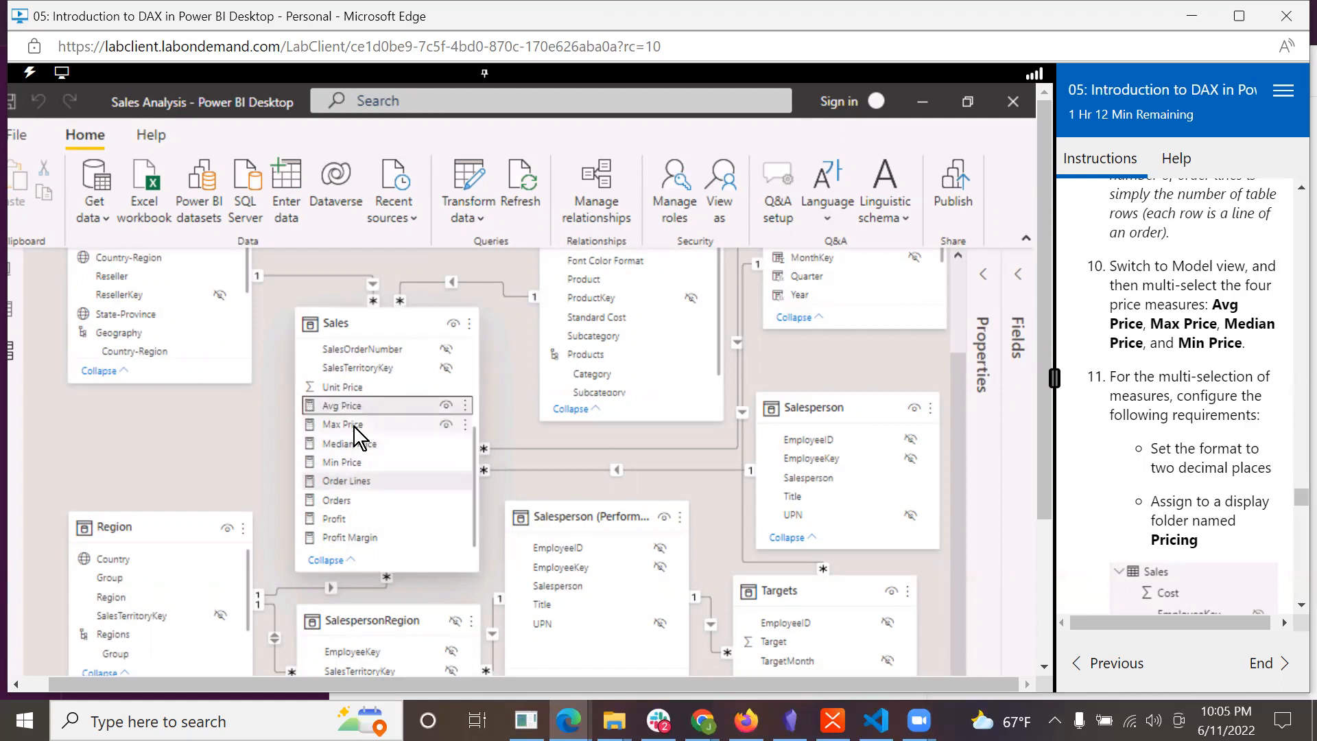
{"action": "left_click", "coordinate": [351, 425], "text": "ctrl"}
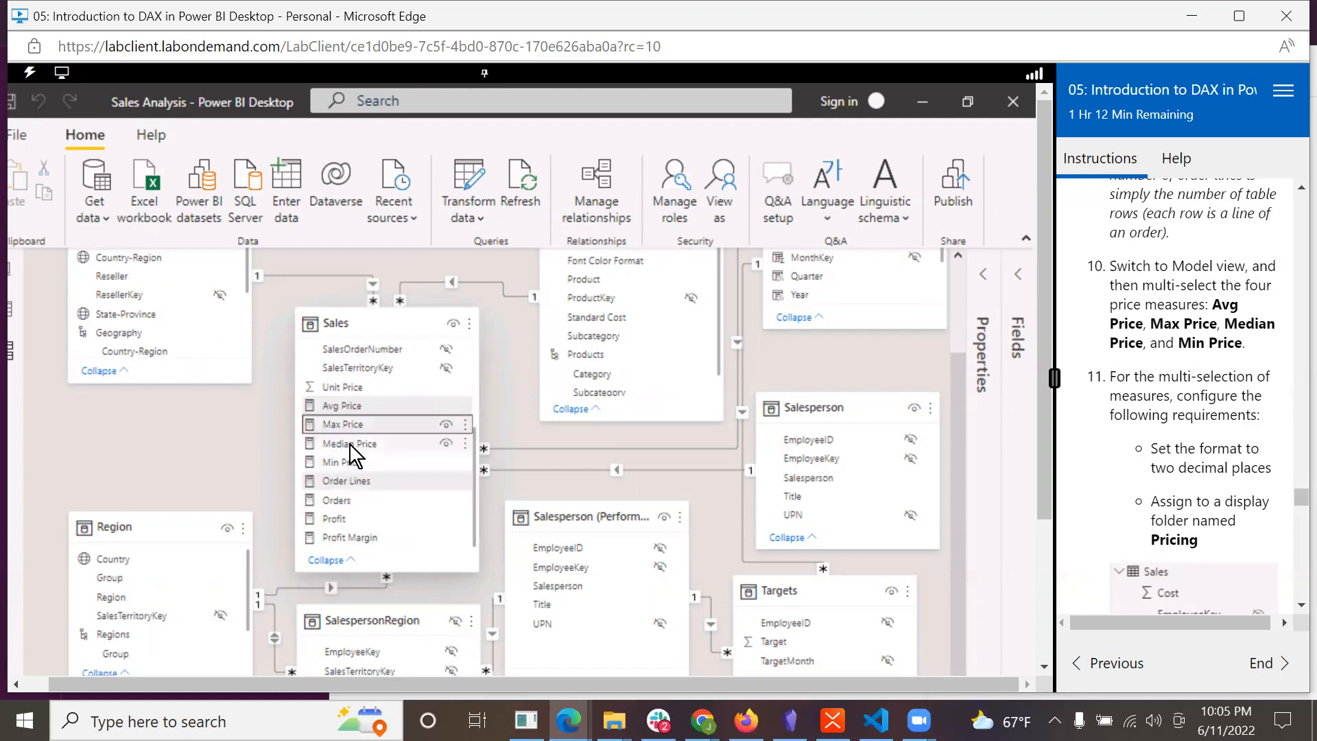
{"action": "left_click", "coordinate": [350, 444], "text": "ctrl"}
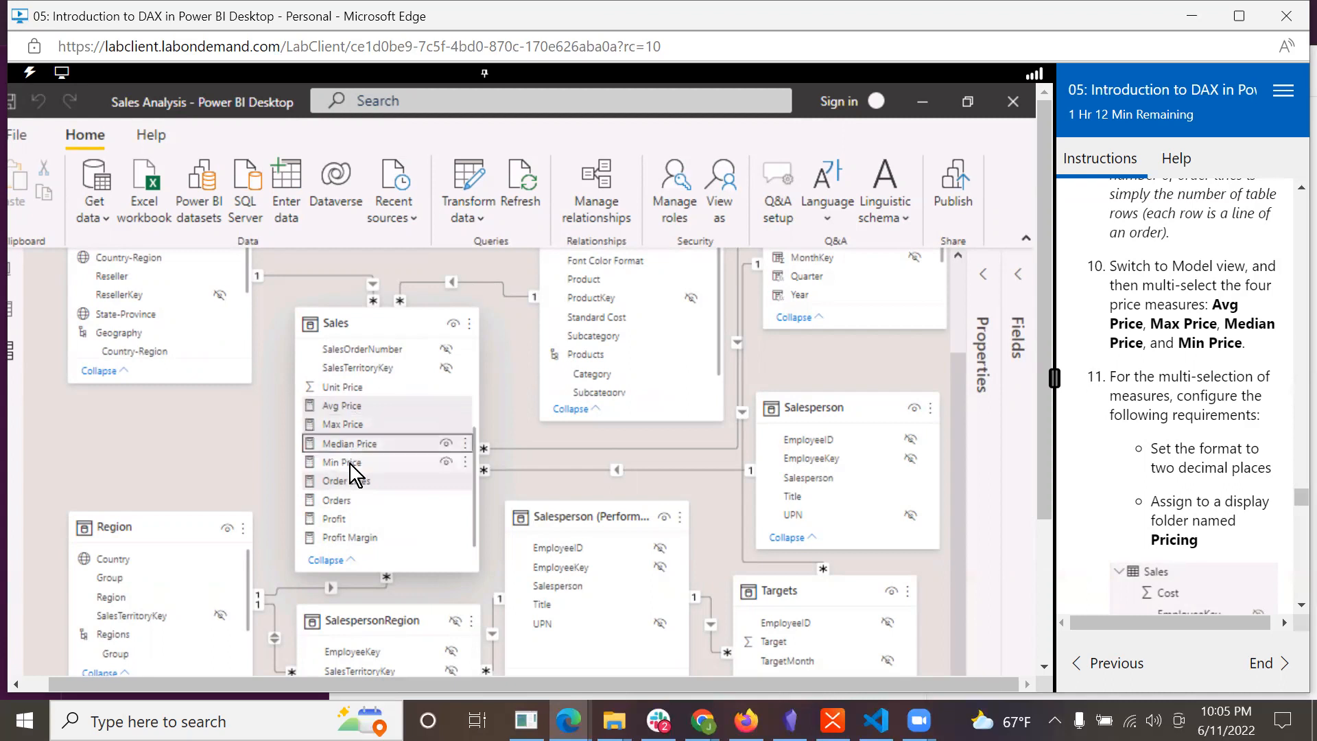
{"action": "left_click", "coordinate": [348, 462], "text": "ctrl"}
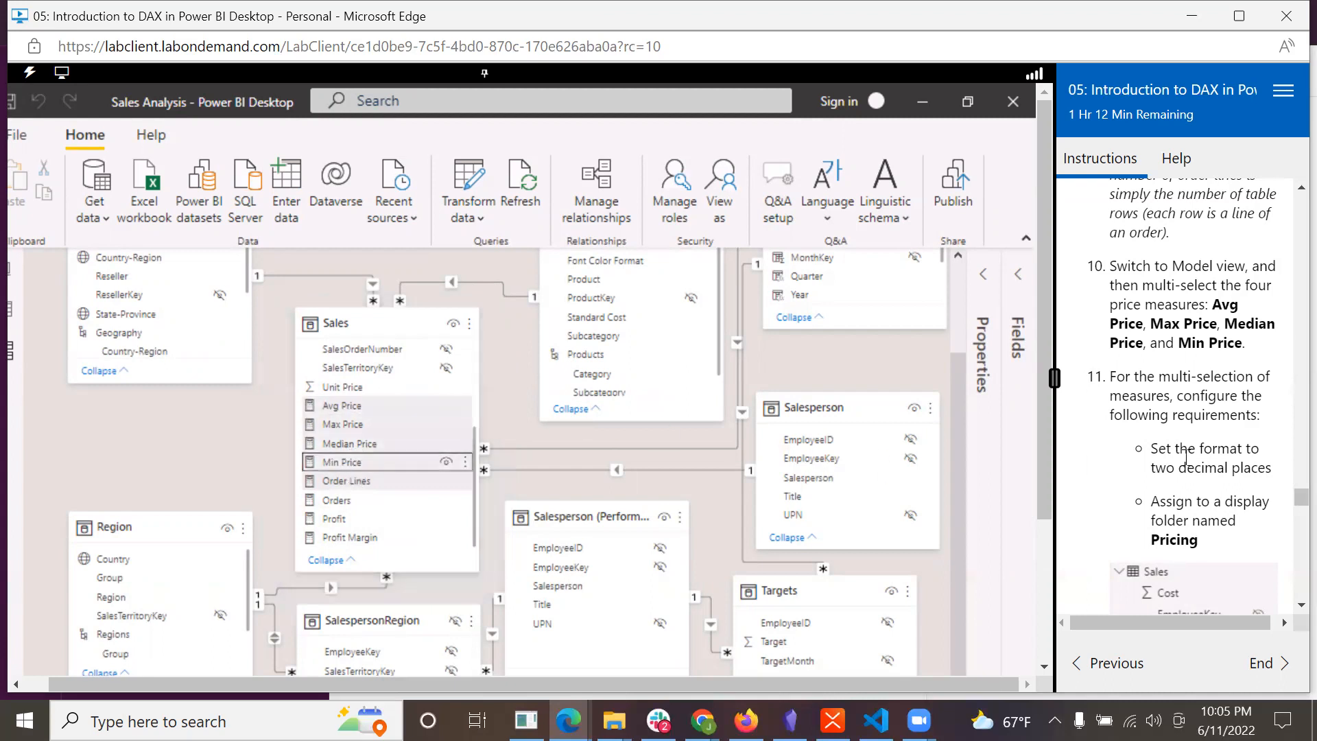
{"action": "scroll", "coordinate": [1234, 439], "scroll_direction": "down", "scroll_amount": 1}
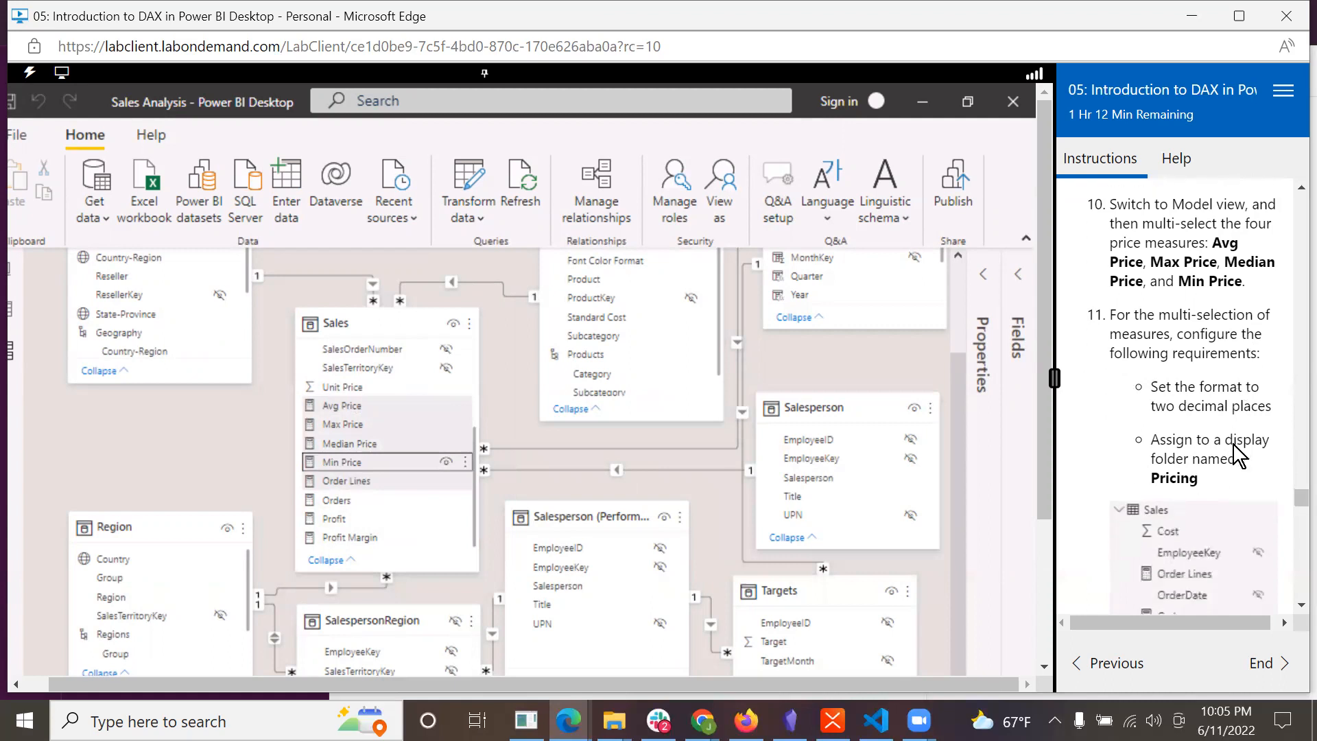
{"action": "scroll", "coordinate": [1234, 445], "scroll_direction": "down", "scroll_amount": 1}
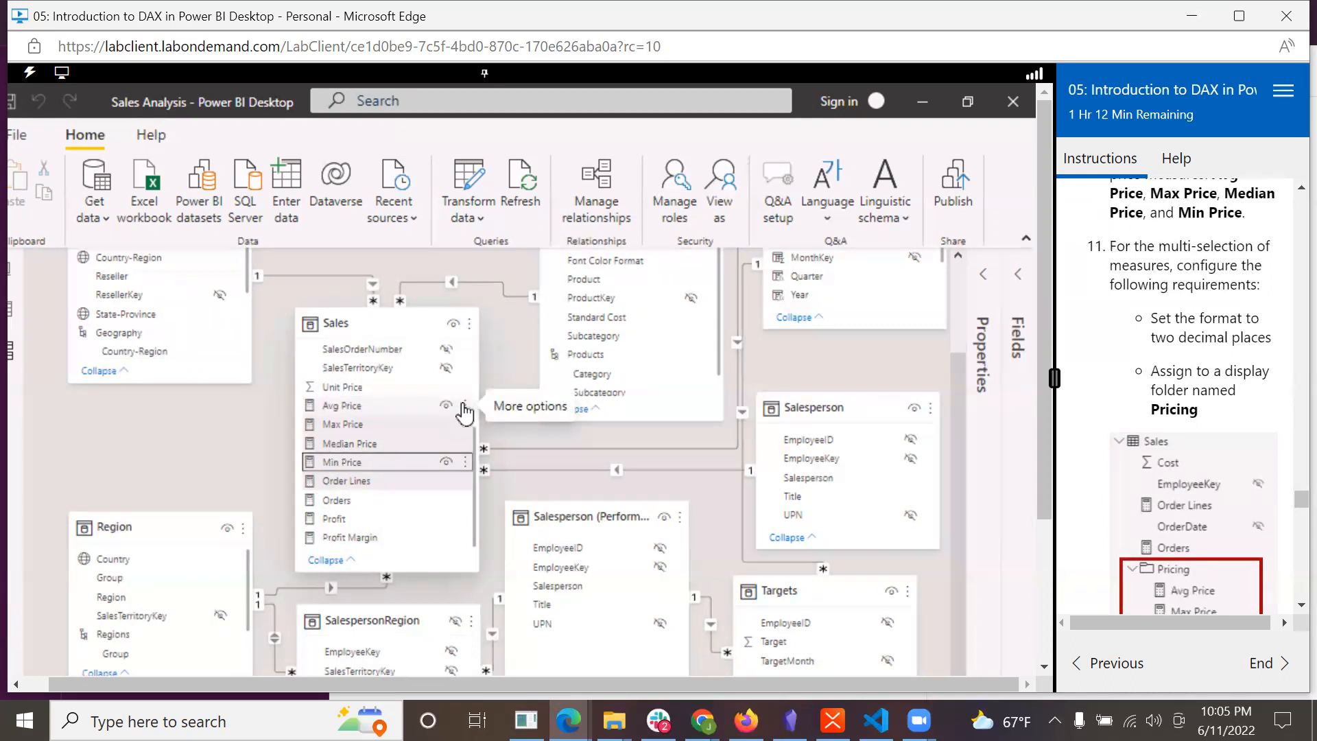
{"action": "left_click", "coordinate": [464, 406]}
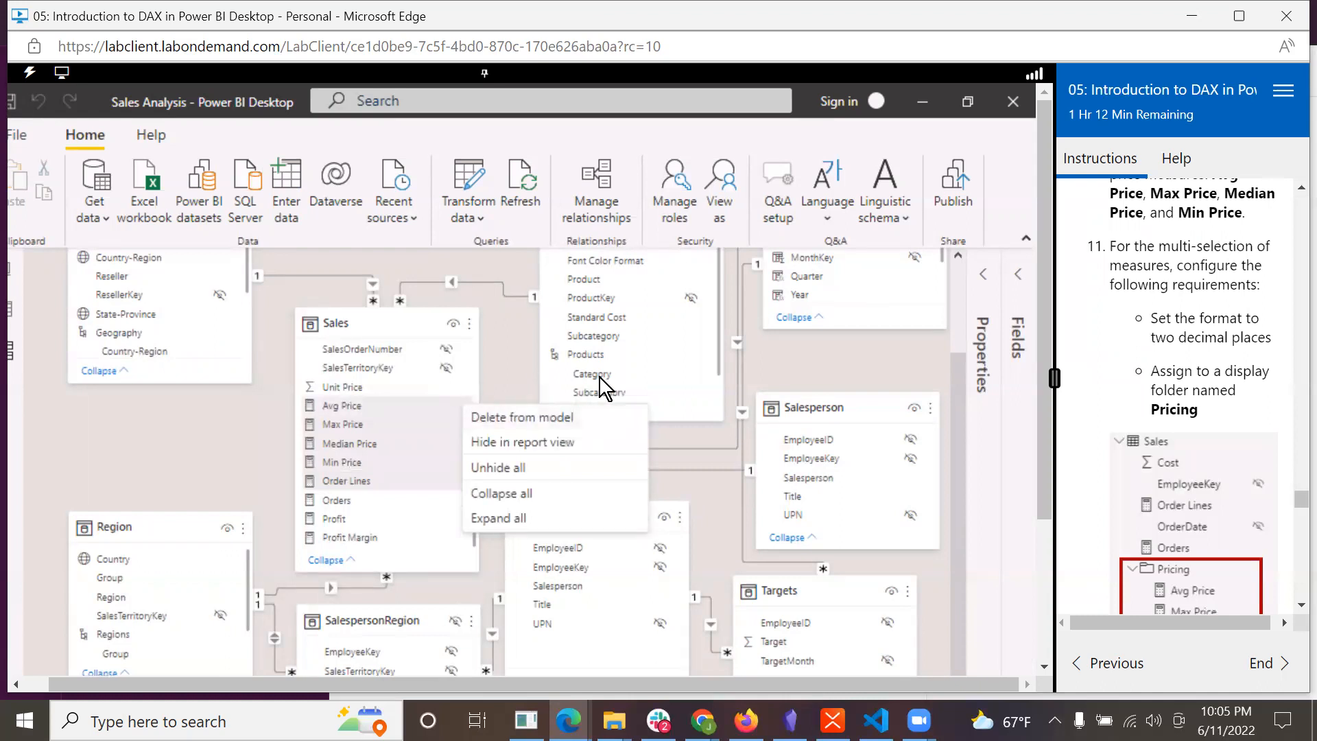
{"action": "left_click", "coordinate": [529, 271]}
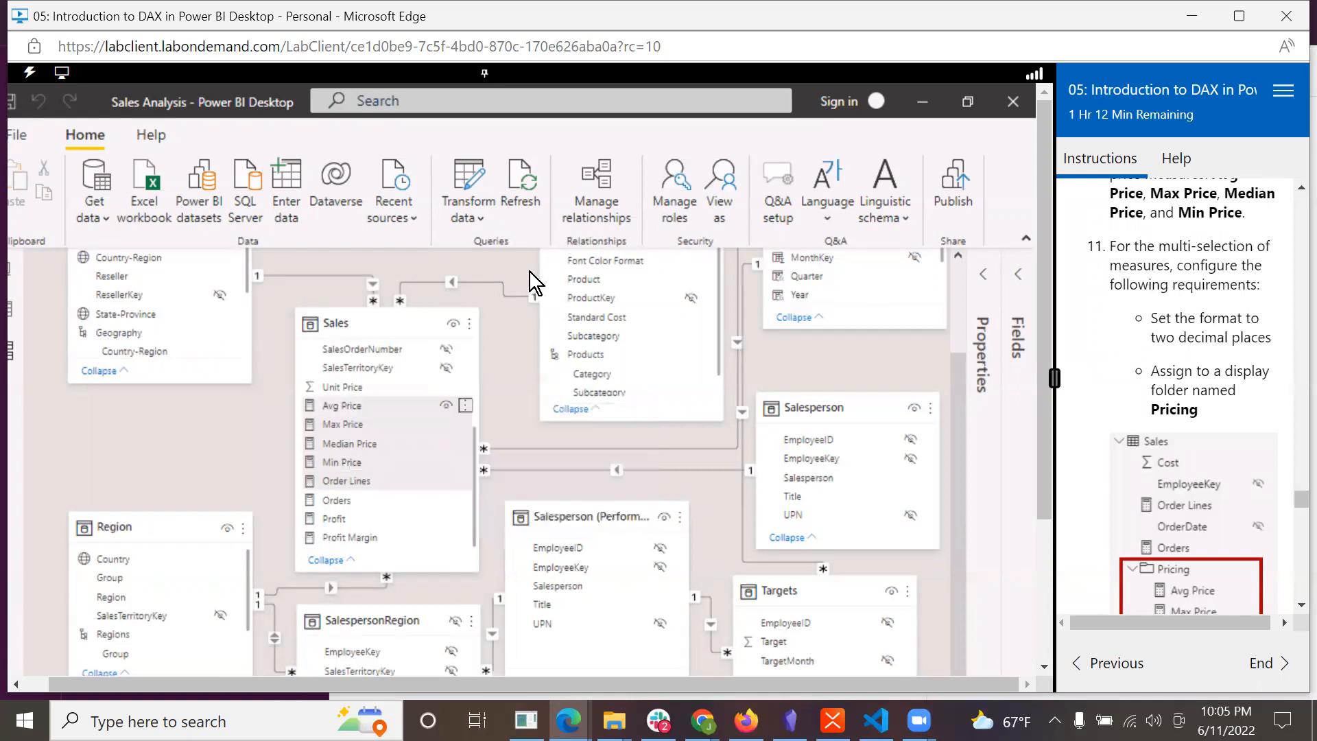
{"action": "left_click", "coordinate": [466, 408]}
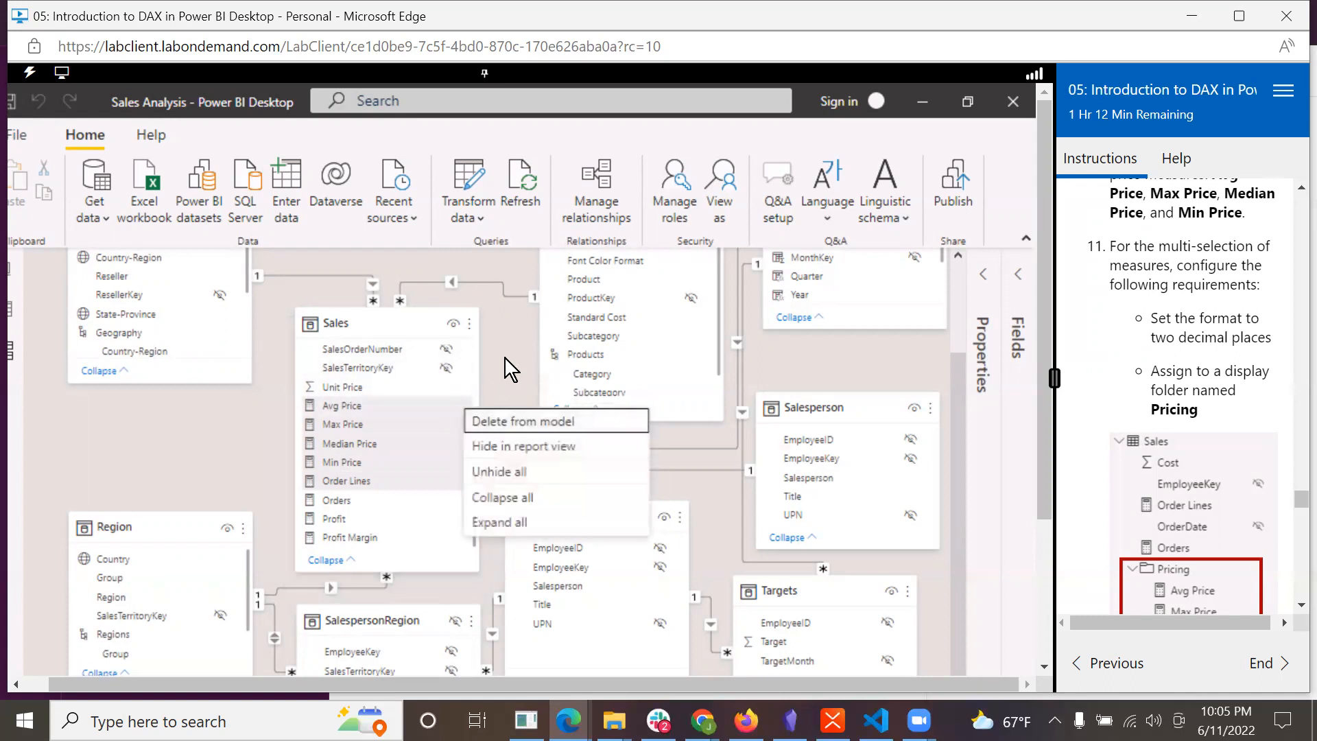
{"action": "right_click", "coordinate": [368, 404]}
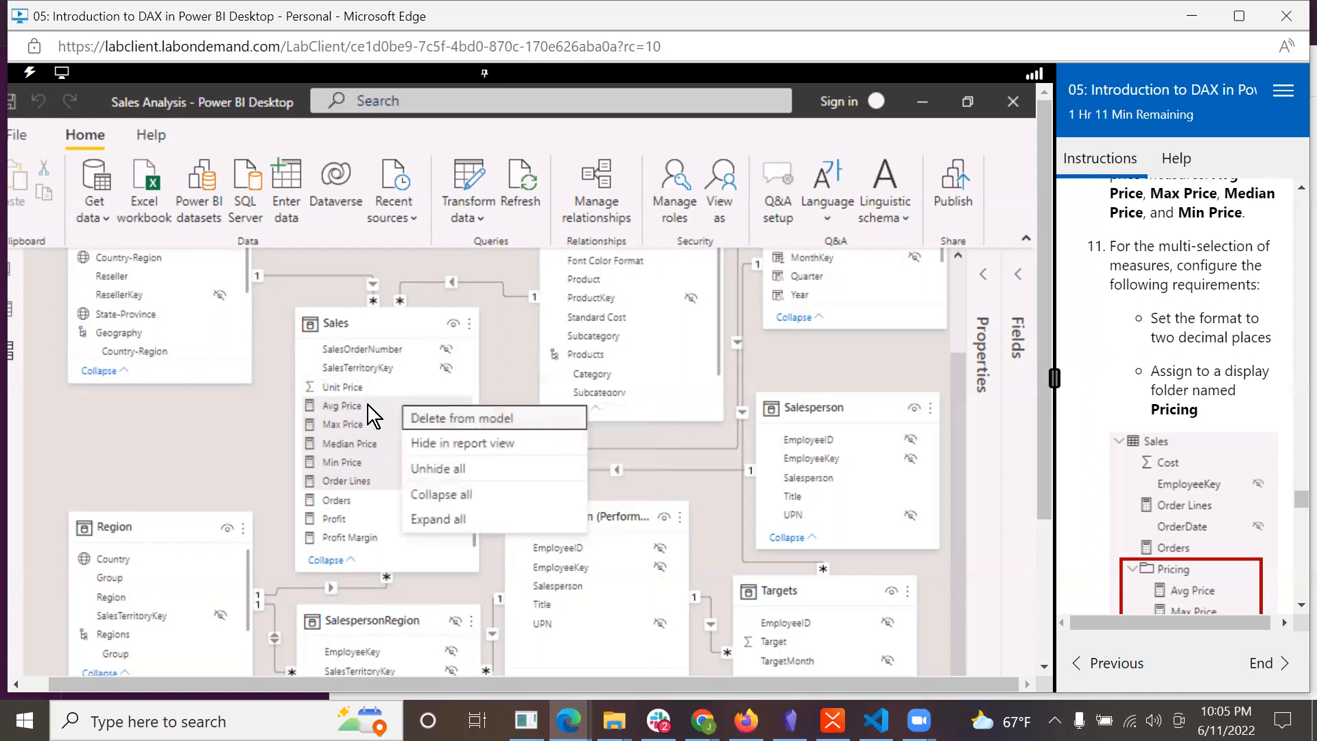
- Show the selected Sales measures' properties, expand the advanced ones, and review the available format options
{"action": "left_click", "coordinate": [985, 273]}
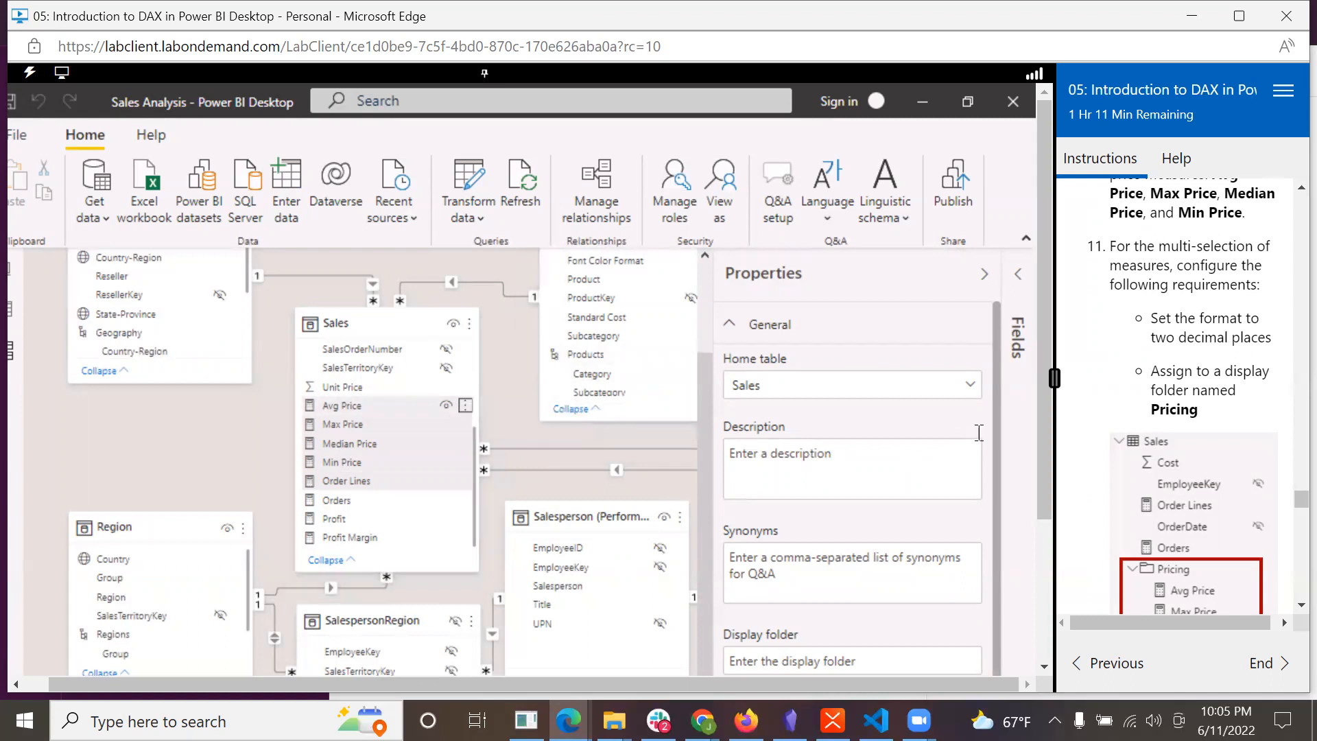
{"action": "left_click_drag", "start_coordinate": [1040, 406], "coordinate": [1034, 577]}
{"action": "left_click_drag", "start_coordinate": [994, 467], "coordinate": [998, 603]}
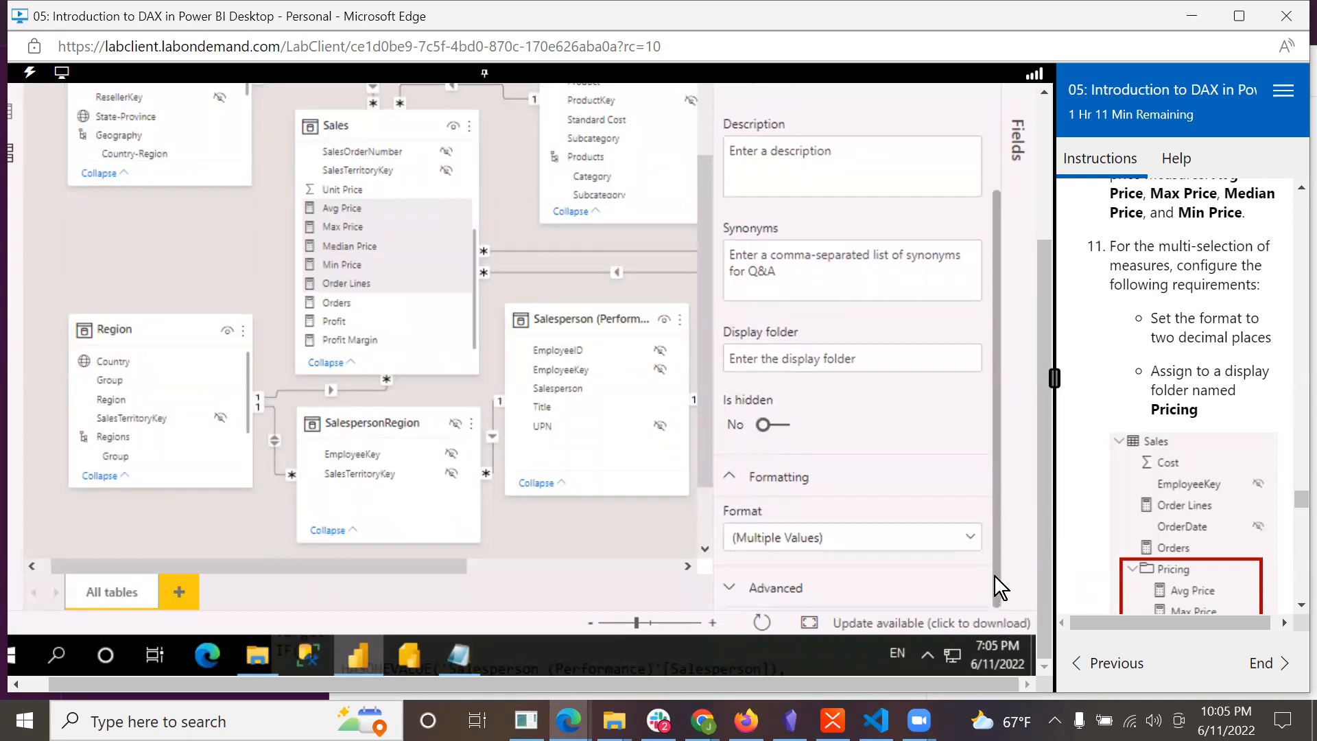
{"action": "left_click", "coordinate": [967, 540]}
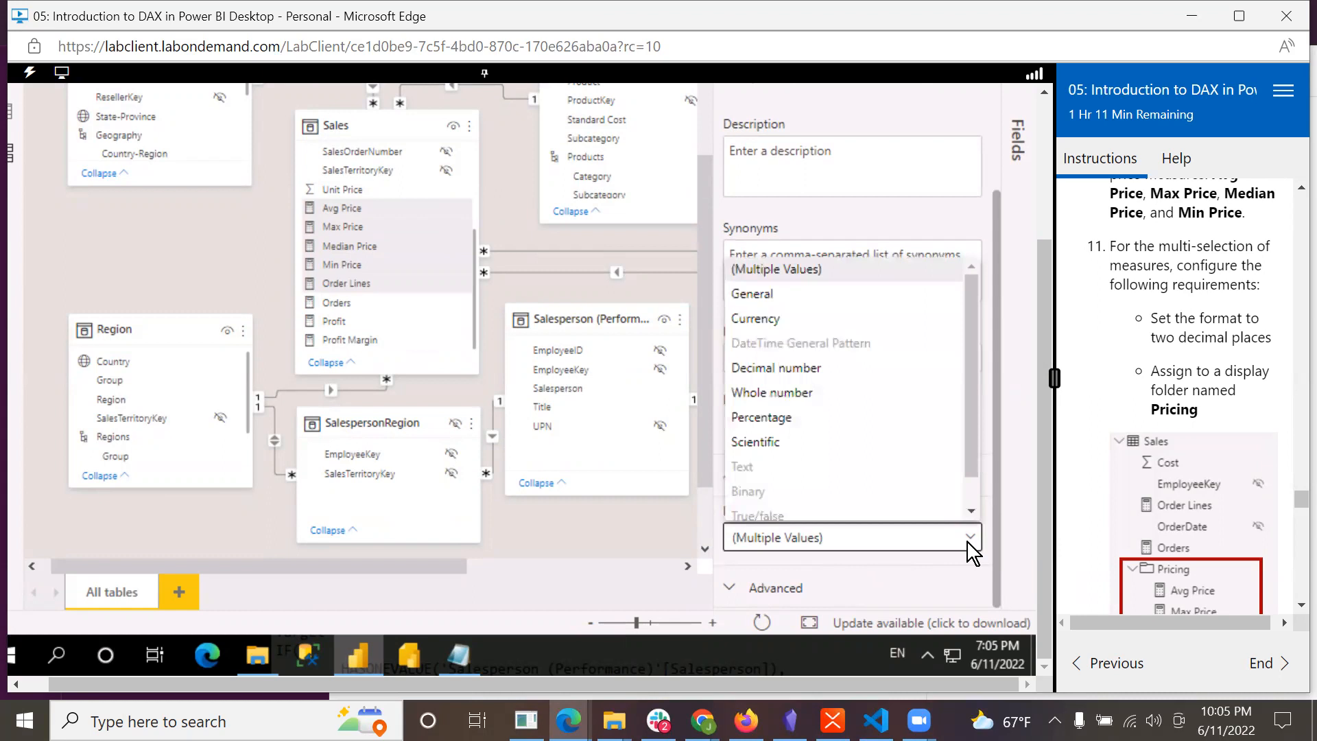
{"action": "left_click", "coordinate": [967, 542]}
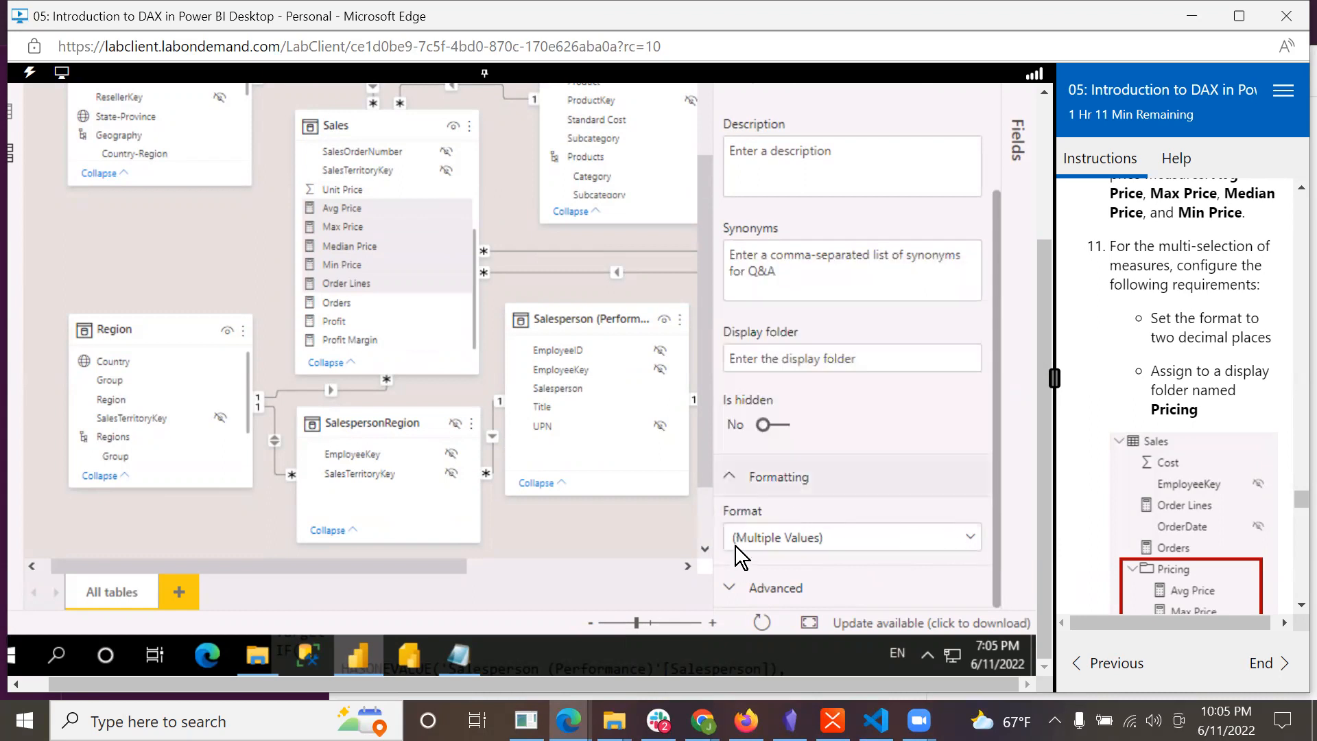
{"action": "left_click", "coordinate": [731, 584]}
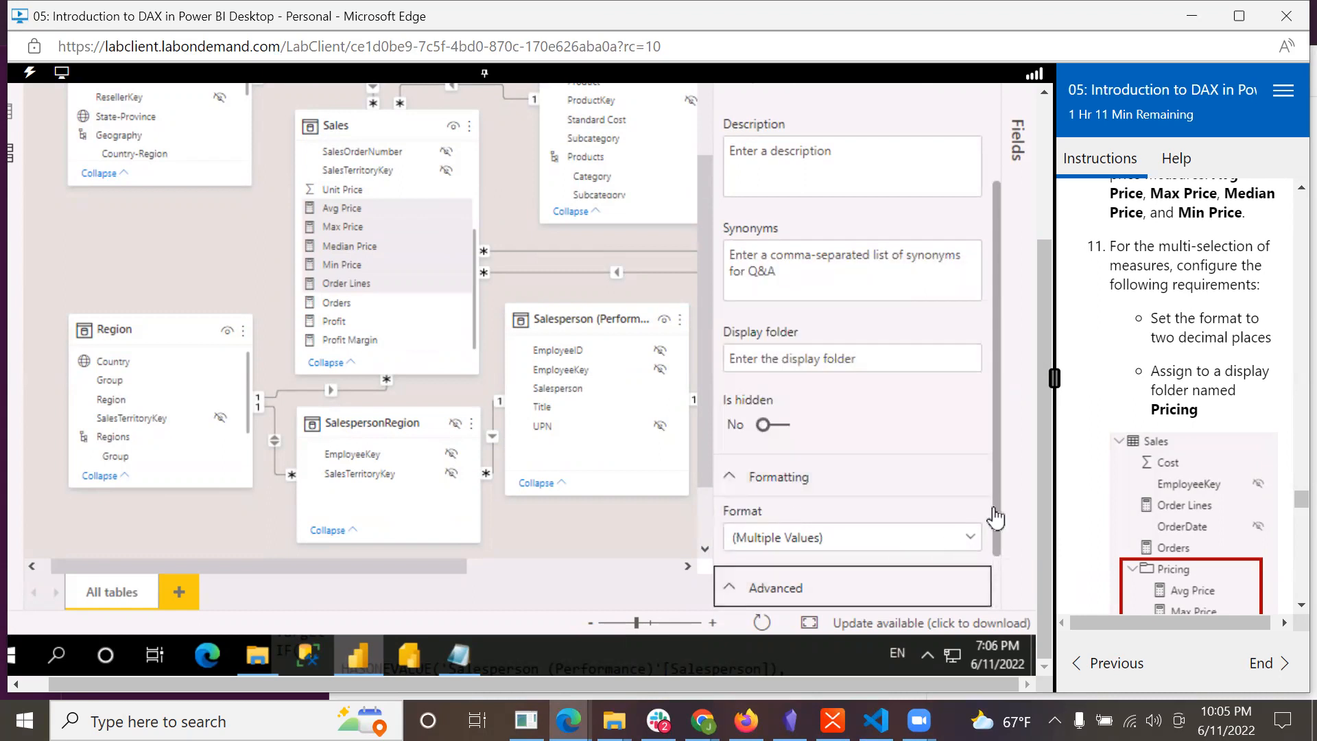
{"action": "scroll", "coordinate": [997, 583], "scroll_direction": "down", "scroll_amount": 1}
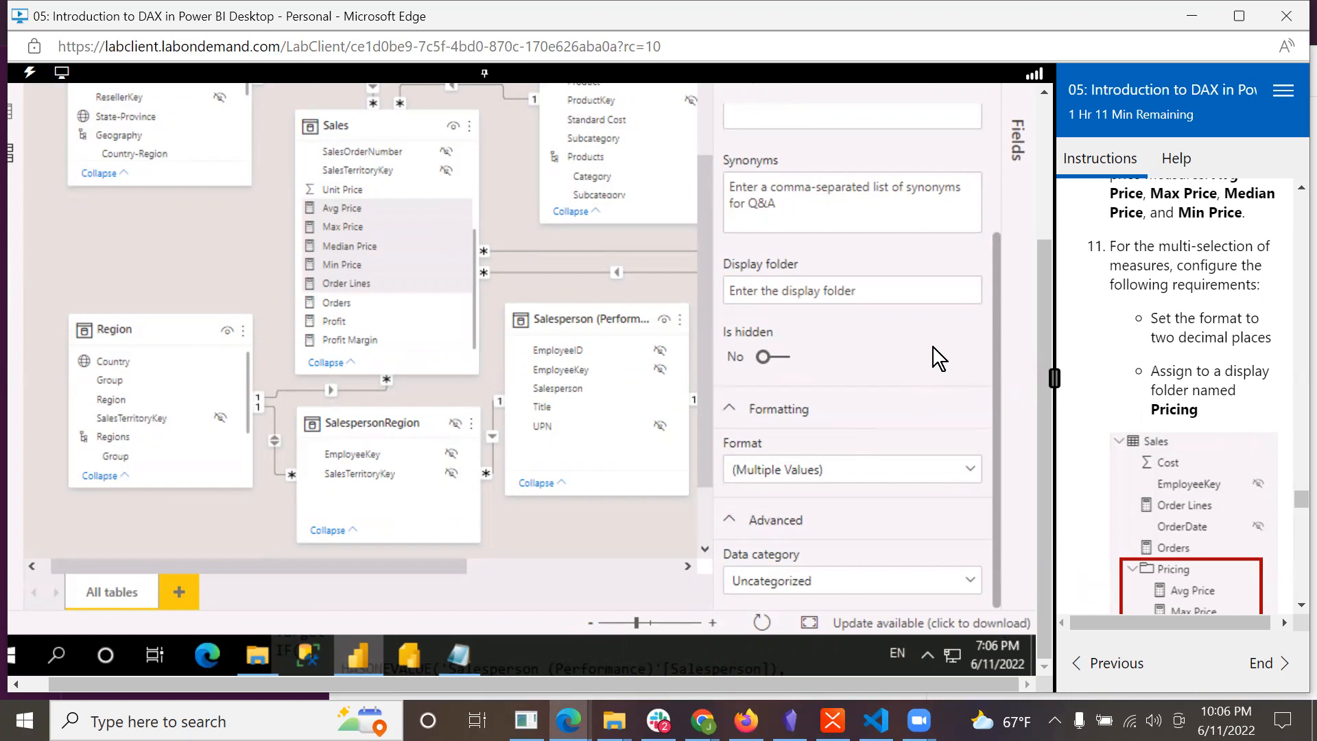
- Search the lab instructions for "two" and go through the matches to the requirement for two decimal places
{"action": "scroll", "coordinate": [1158, 341], "scroll_direction": "up", "scroll_amount": 3}
{"action": "scroll", "coordinate": [1157, 342], "scroll_direction": "up", "scroll_amount": 5}
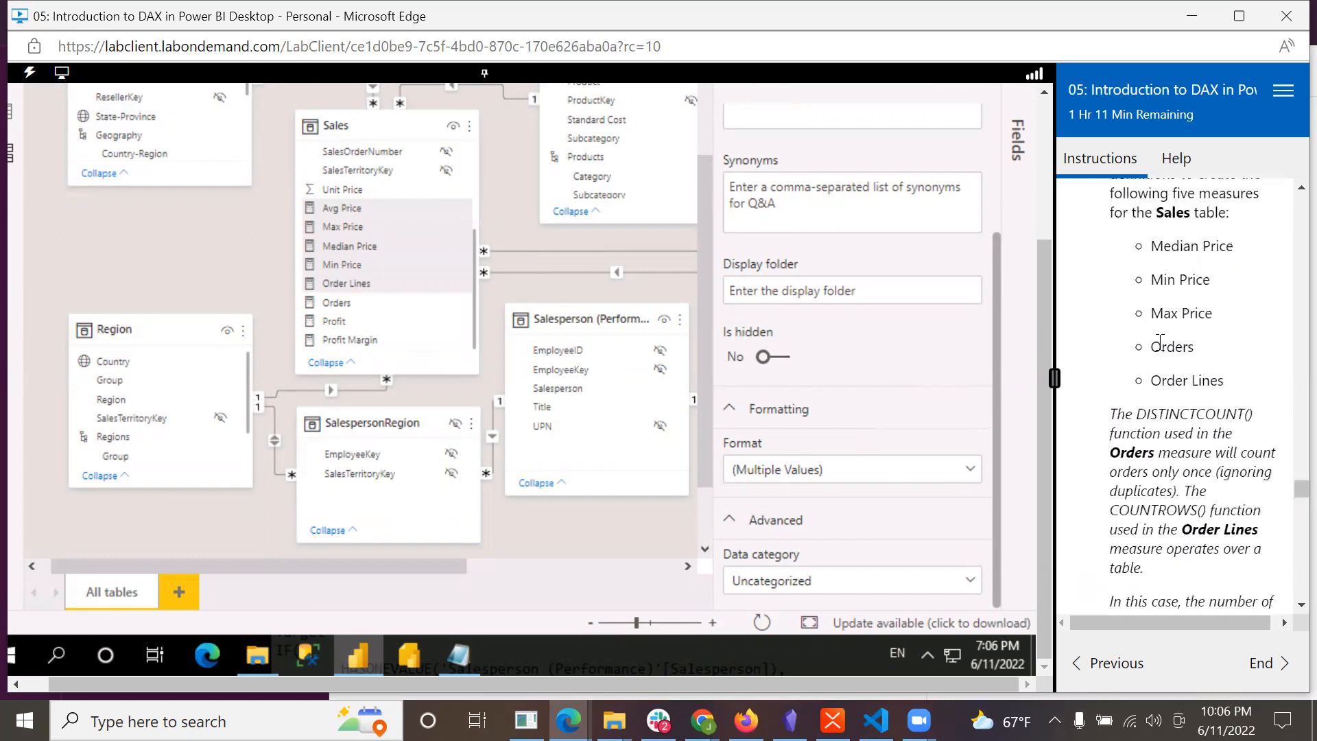
{"action": "scroll", "coordinate": [1159, 342], "scroll_direction": "down", "scroll_amount": 3}
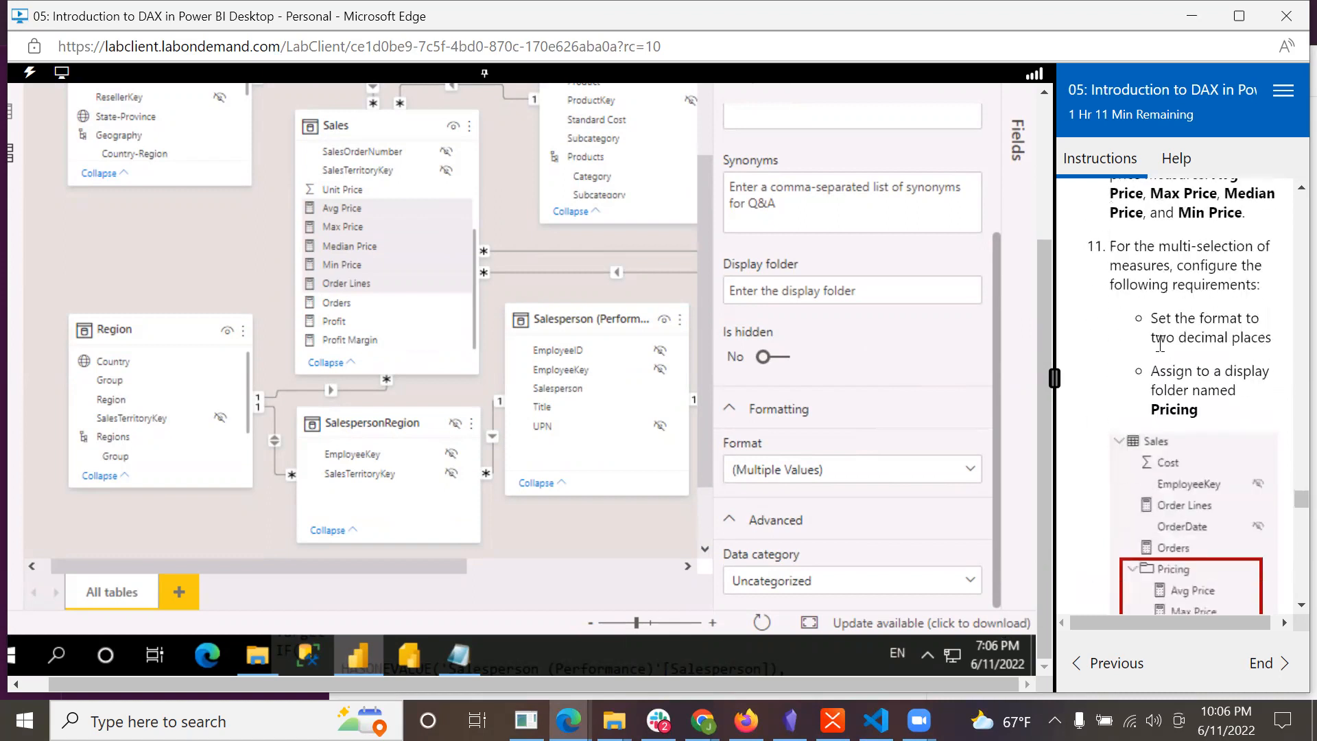
{"action": "left_click_drag", "start_coordinate": [1298, 507], "coordinate": [1299, 147]}
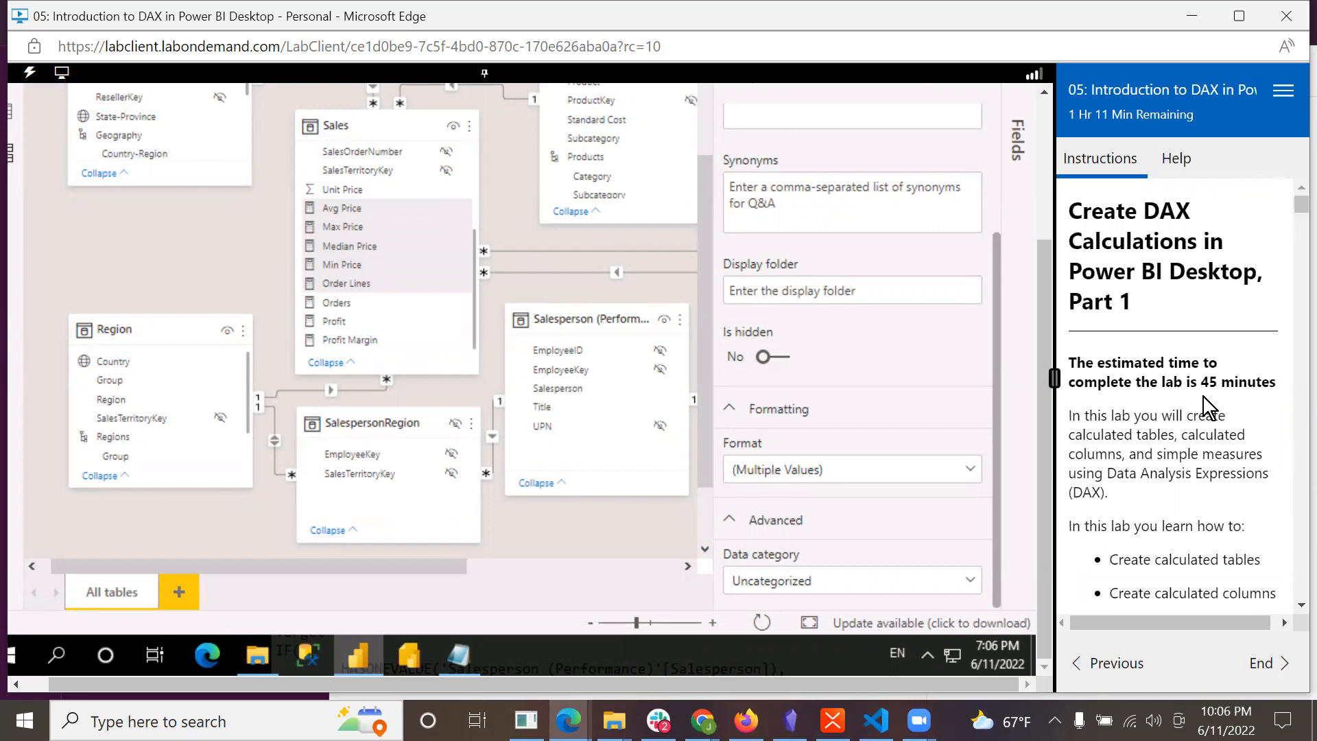
{"action": "key", "text": "ctrl+f"}
{"action": "type", "text": "two"}
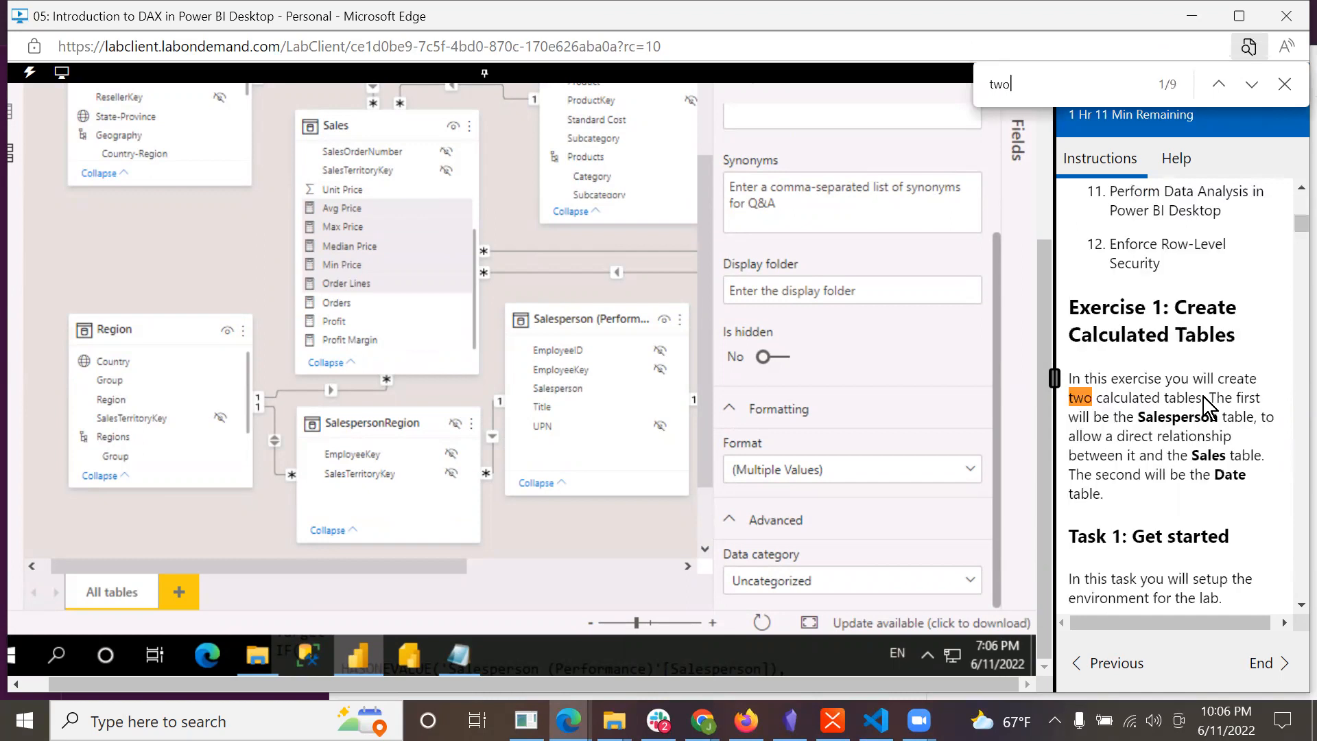
{"action": "key", "text": "Return"}
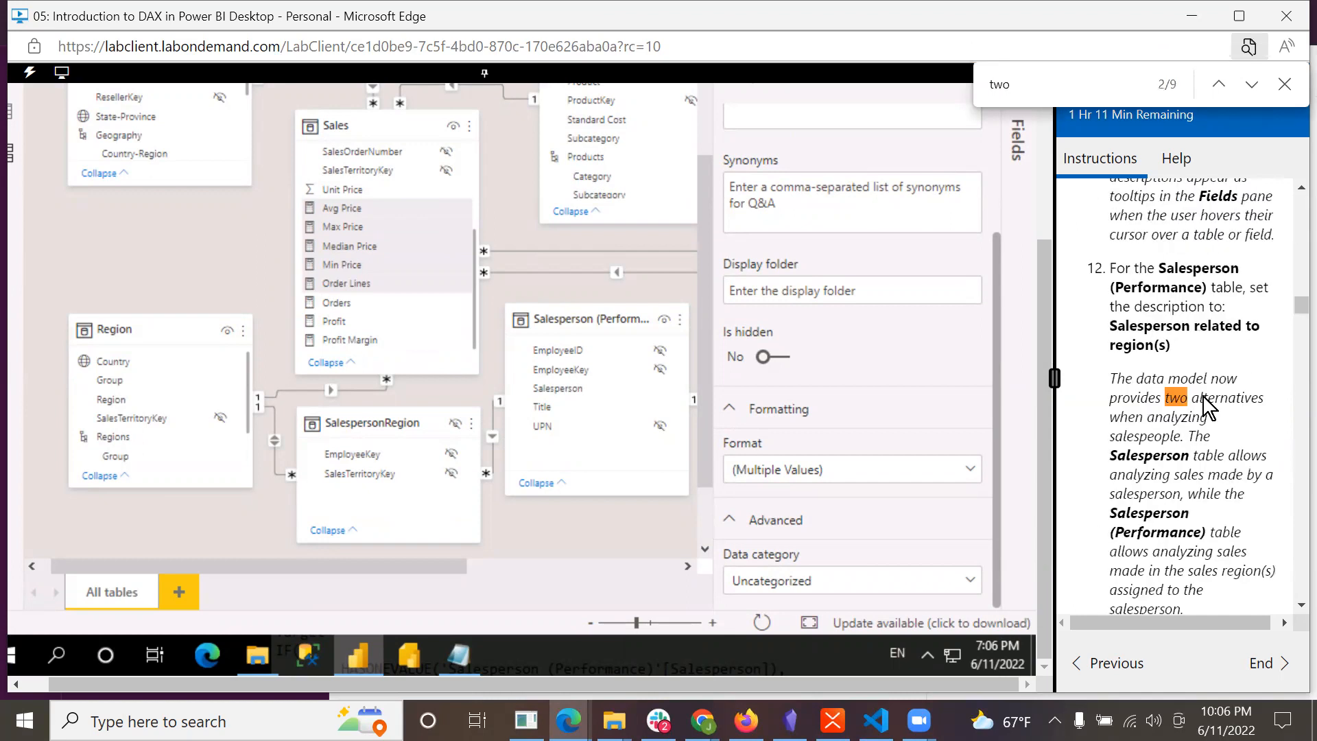
{"action": "key", "text": "Return"}
{"action": "key", "text": "Return"}
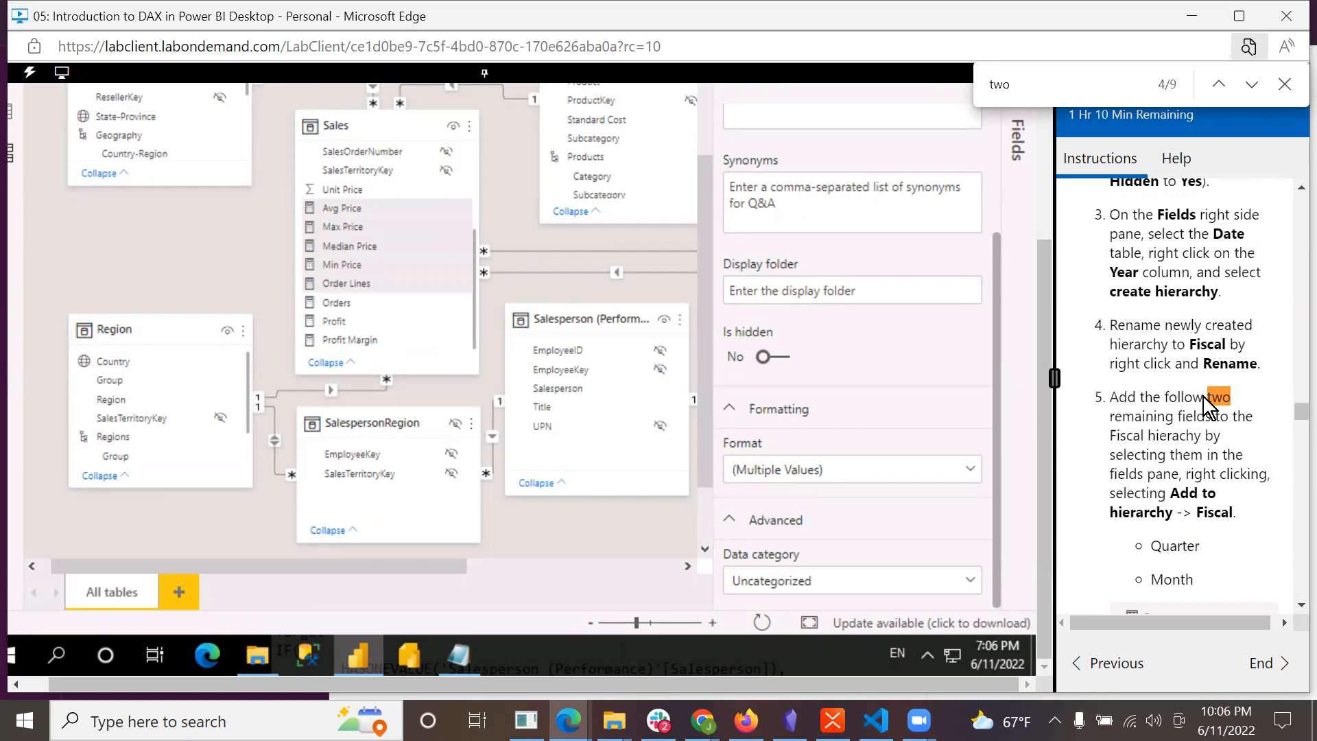
{"action": "key", "text": "Return"}
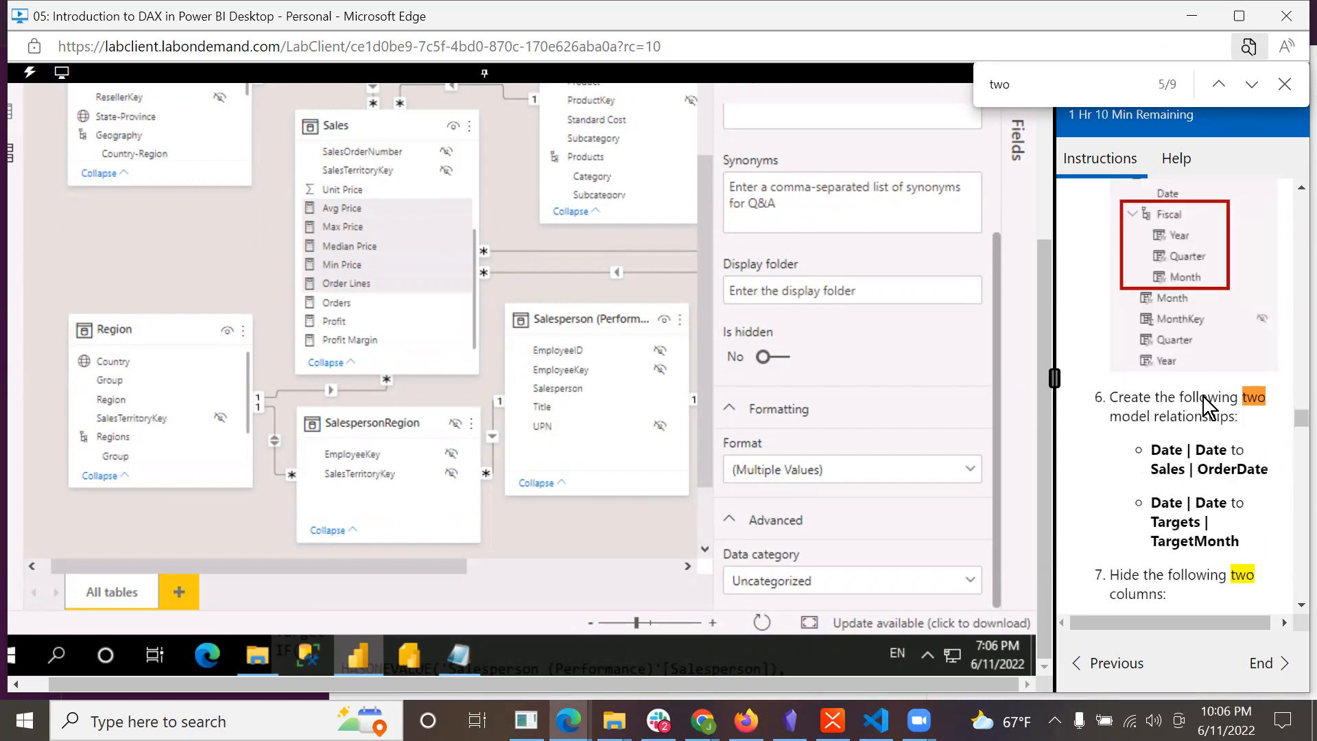
{"action": "key", "text": "Return"}
{"action": "key", "text": "Return"}
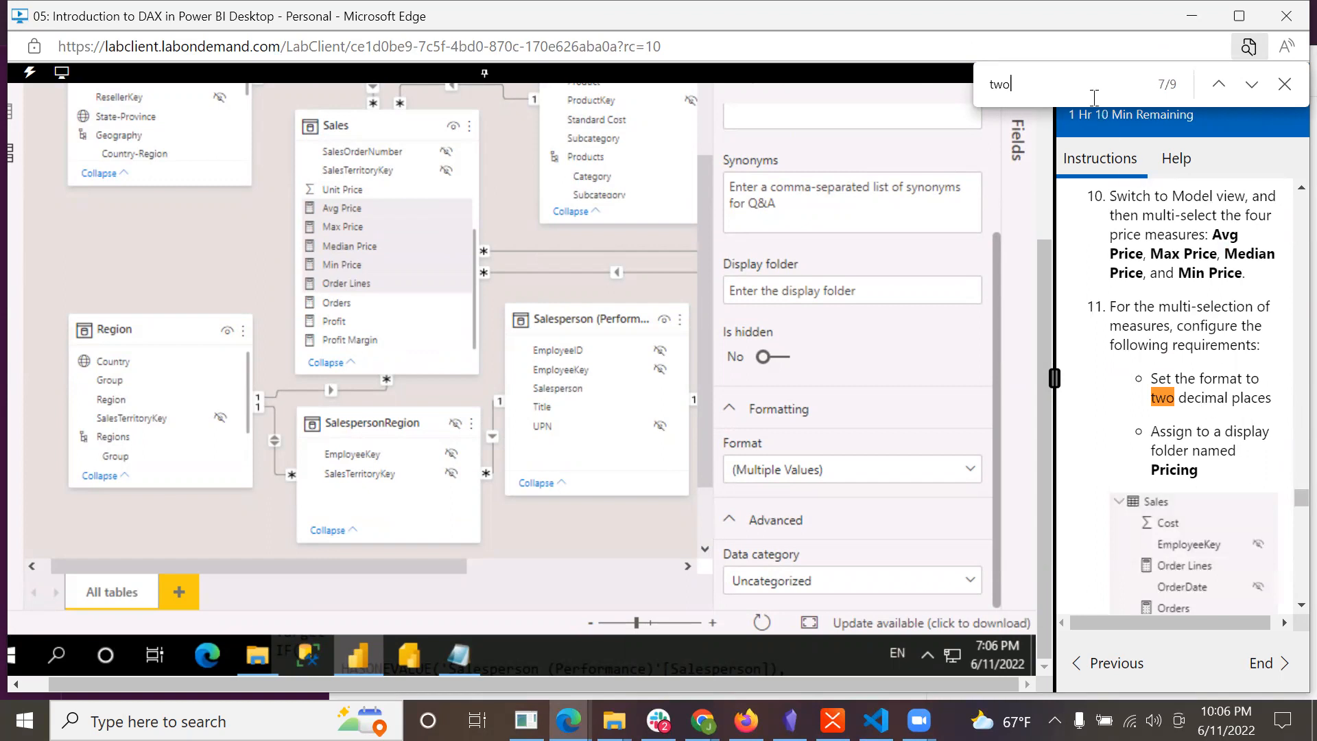
- Search the lab instructions for "decimal" and check every match for guidance on setting decimal places
{"action": "key", "text": "ctrl+a"}
{"action": "type", "text": "decimal"}
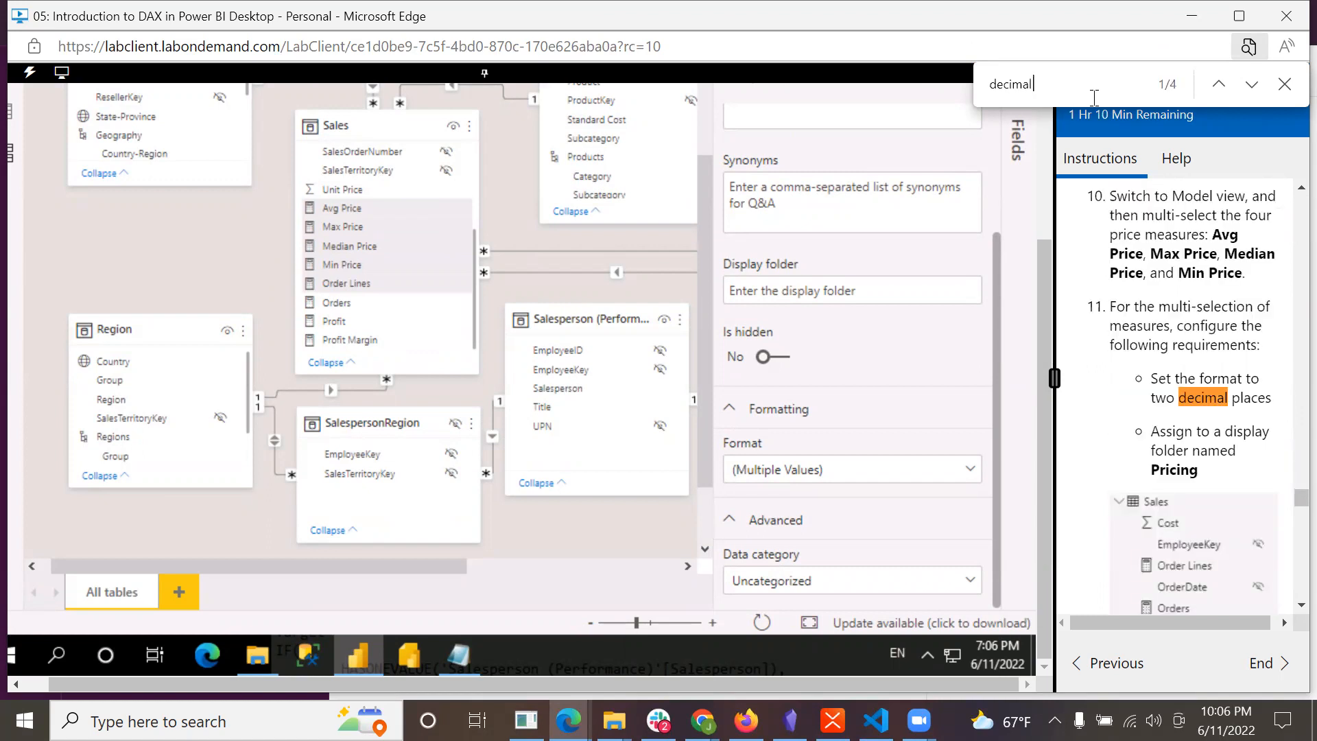
{"action": "scroll", "coordinate": [1203, 495], "scroll_direction": "down", "scroll_amount": 1}
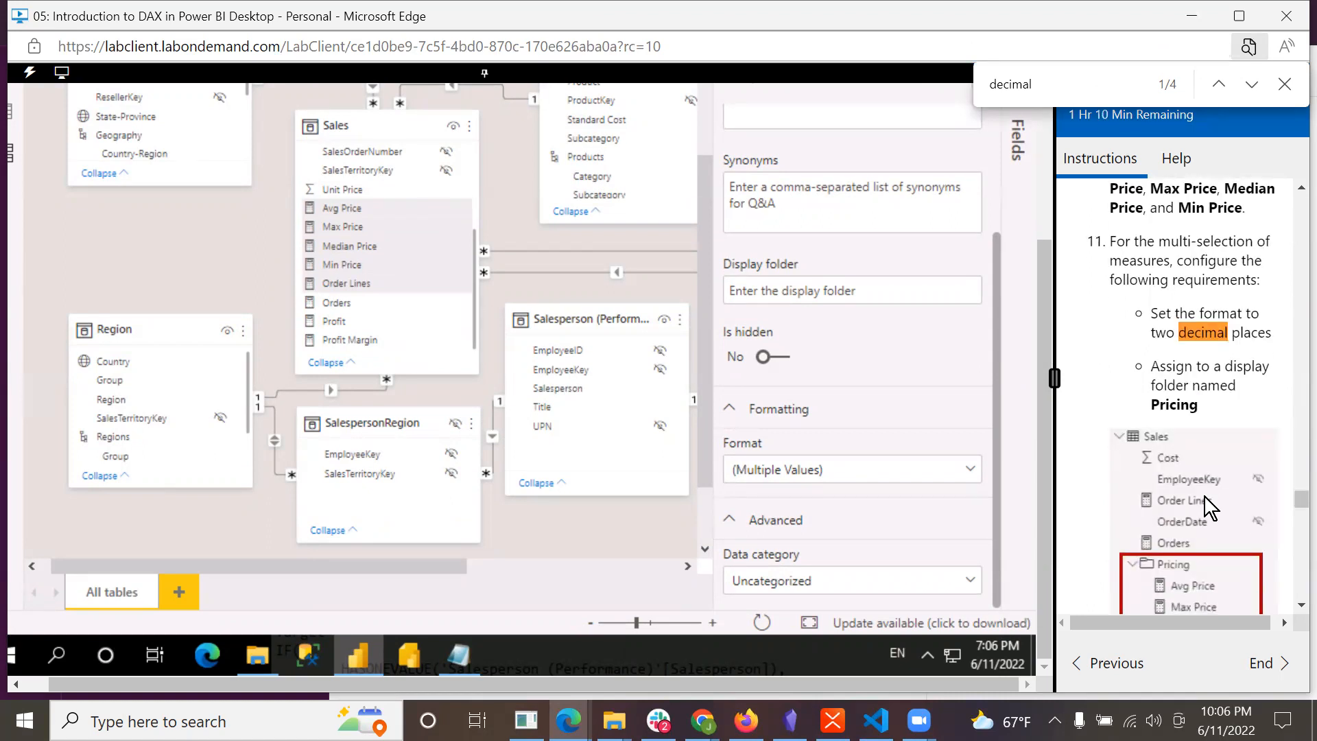
{"action": "left_click", "coordinate": [1218, 84]}
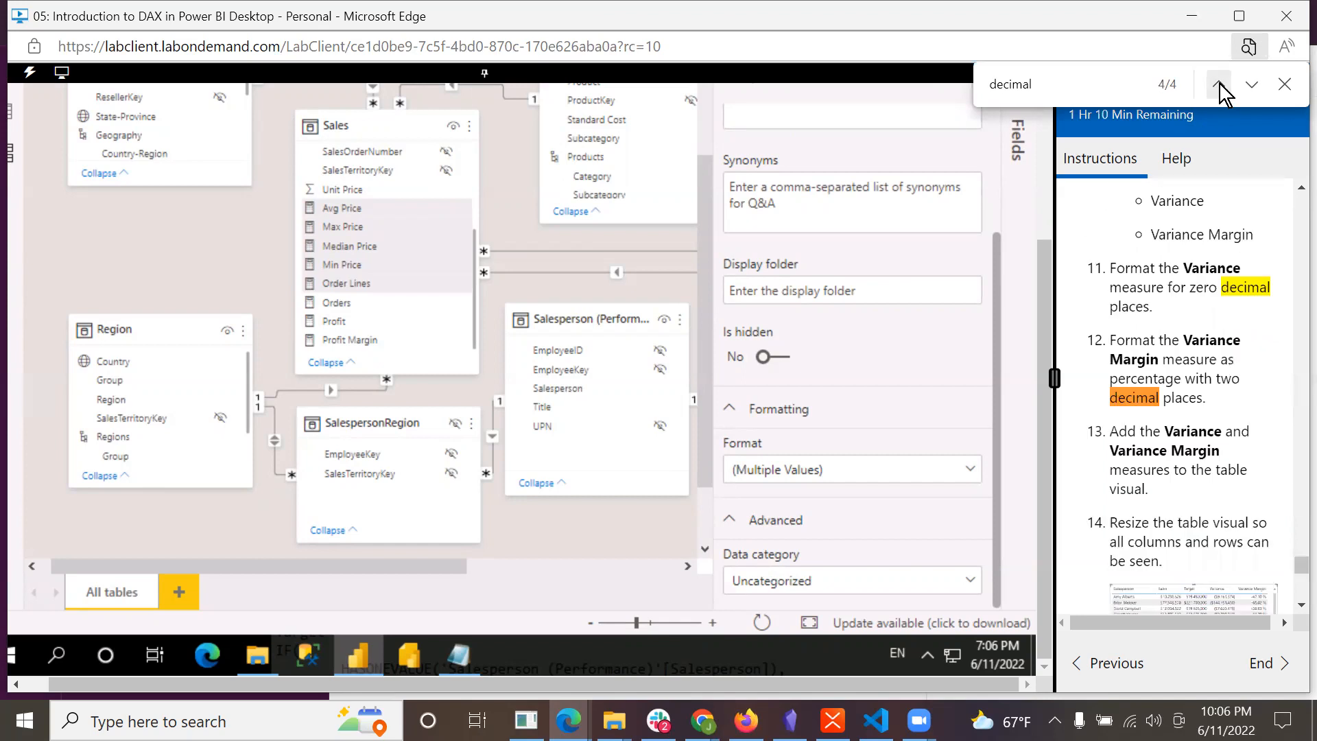
{"action": "left_click", "coordinate": [1219, 84]}
{"action": "left_click", "coordinate": [1219, 84]}
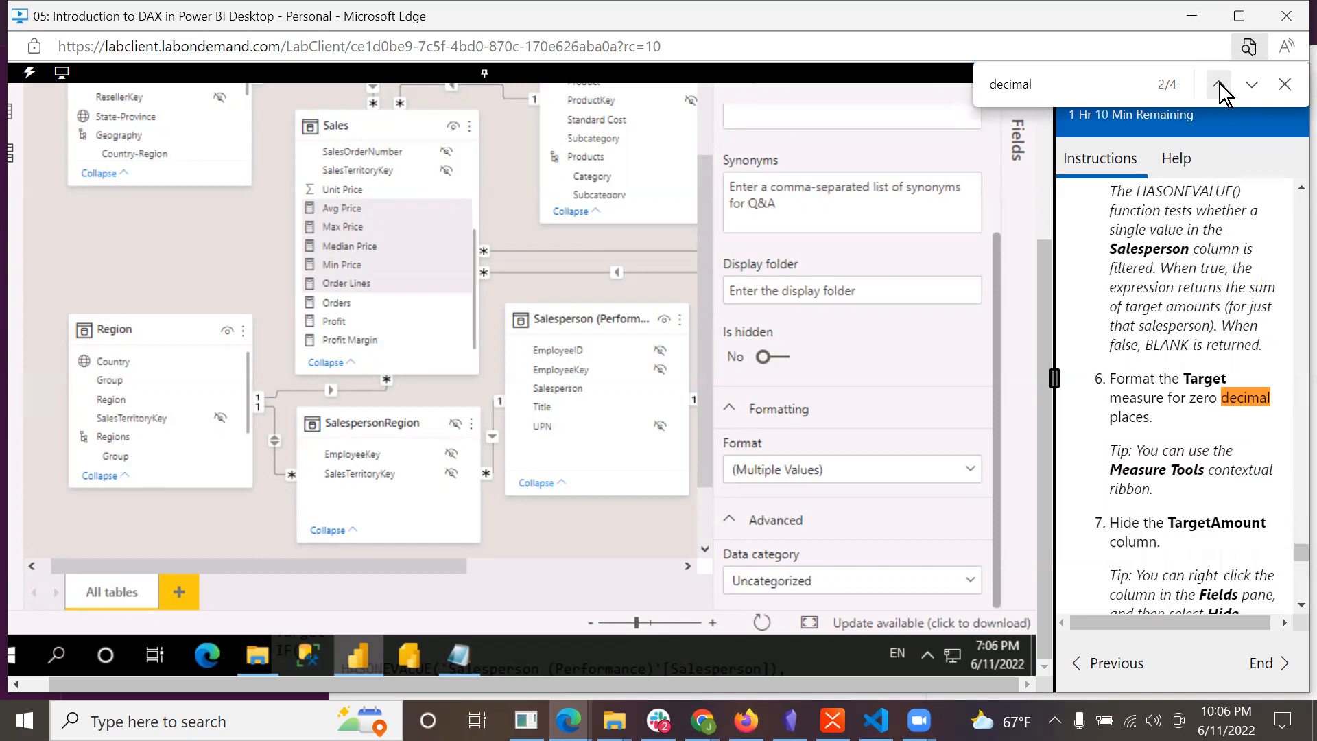
{"action": "left_click", "coordinate": [1220, 84]}
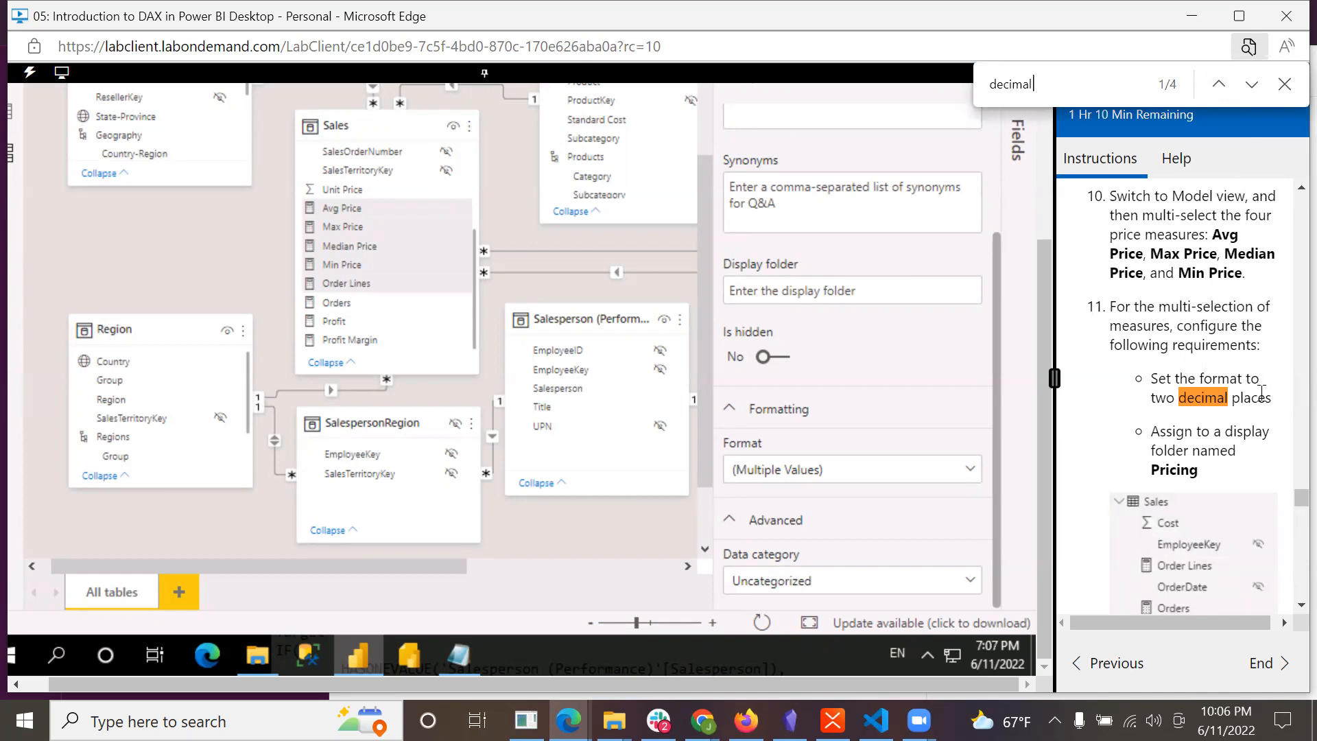
{"action": "left_click_drag", "start_coordinate": [1300, 497], "coordinate": [1300, 151]}
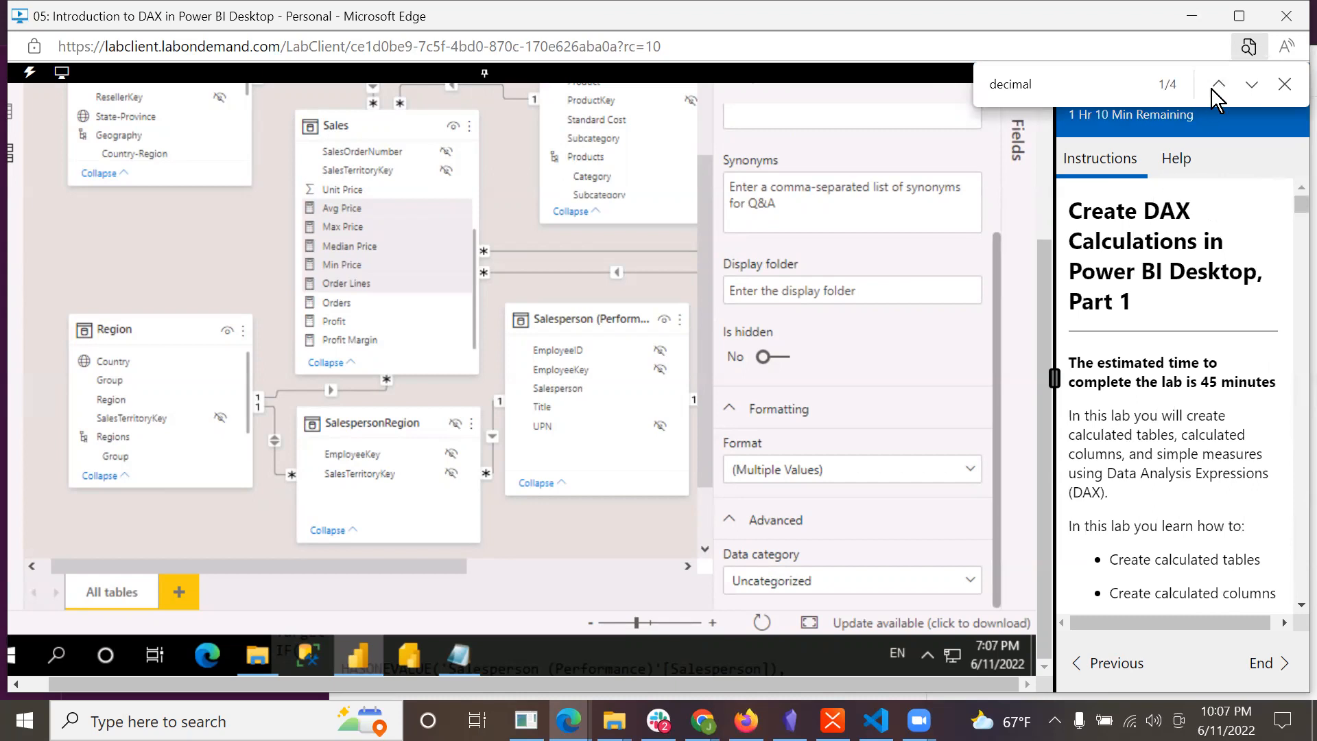
{"action": "left_click", "coordinate": [1252, 84]}
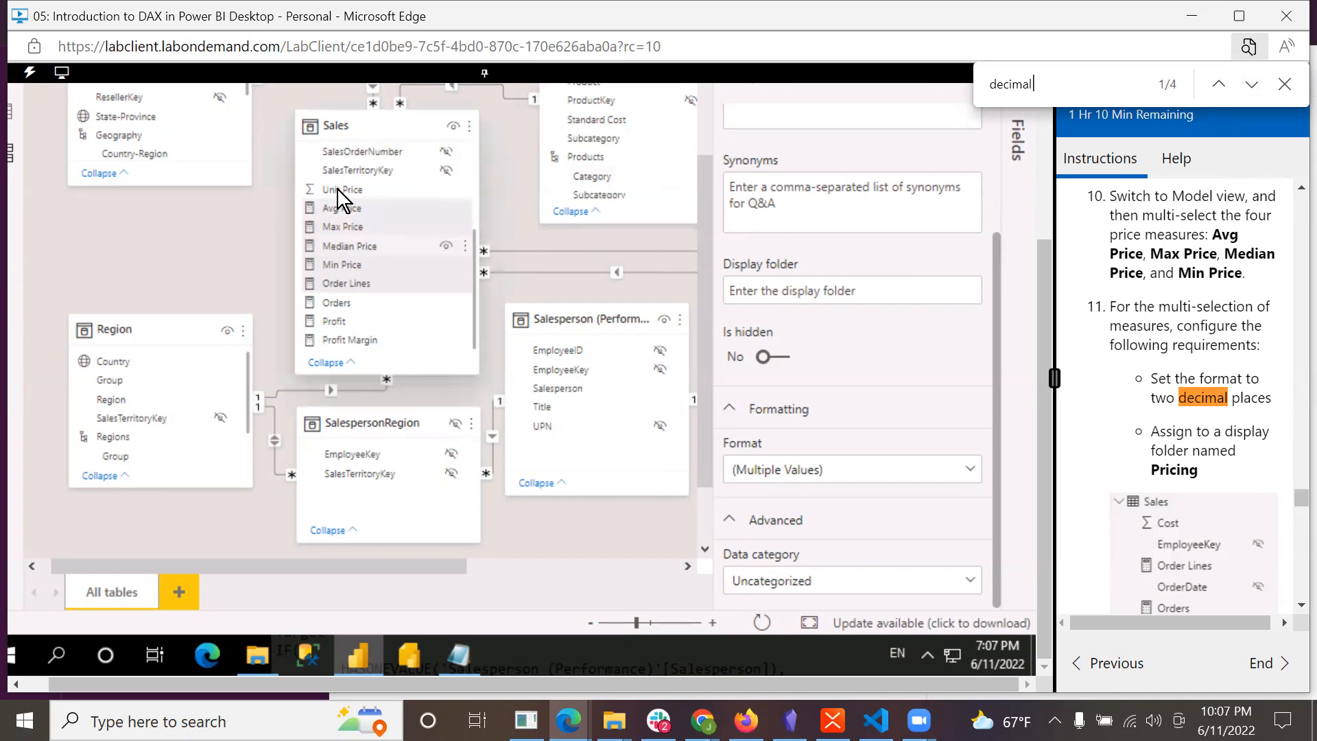
- Set the format of the selected Sales measures to Decimal number
{"action": "right_click", "coordinate": [314, 207]}
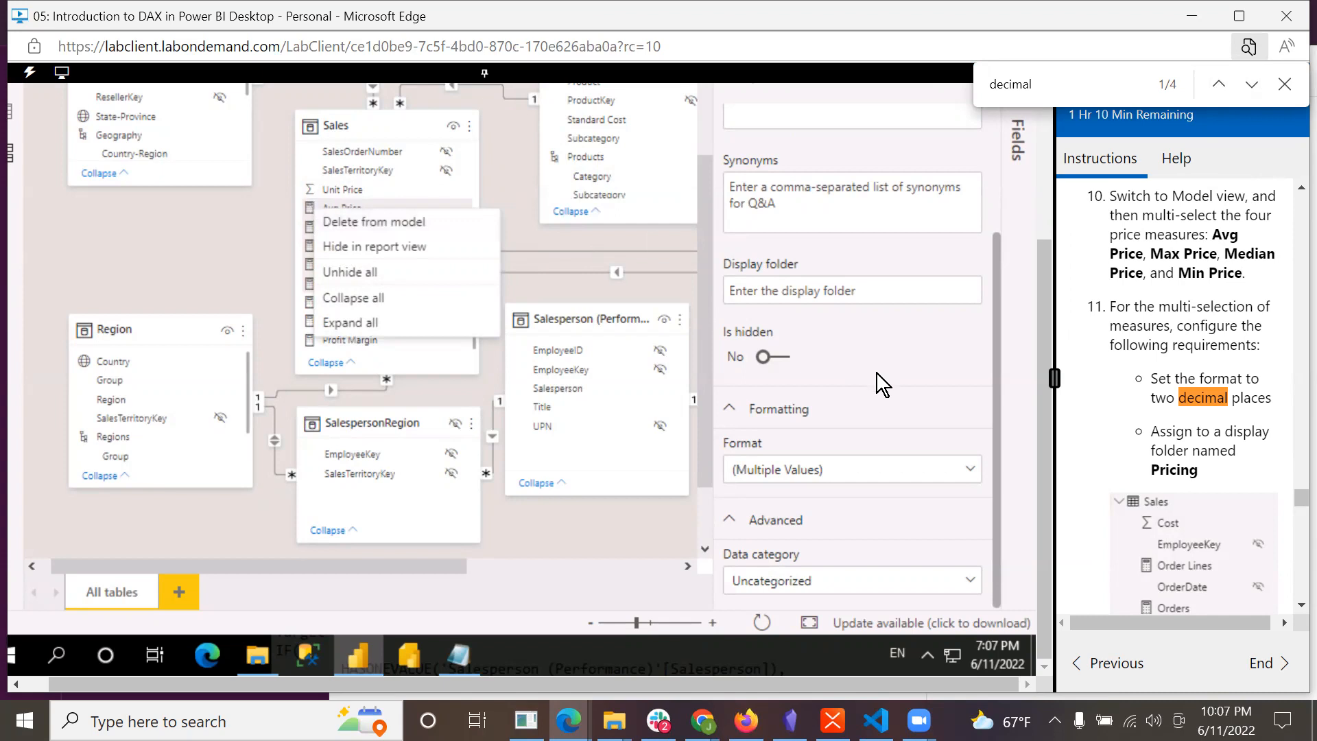
{"action": "left_click", "coordinate": [970, 470]}
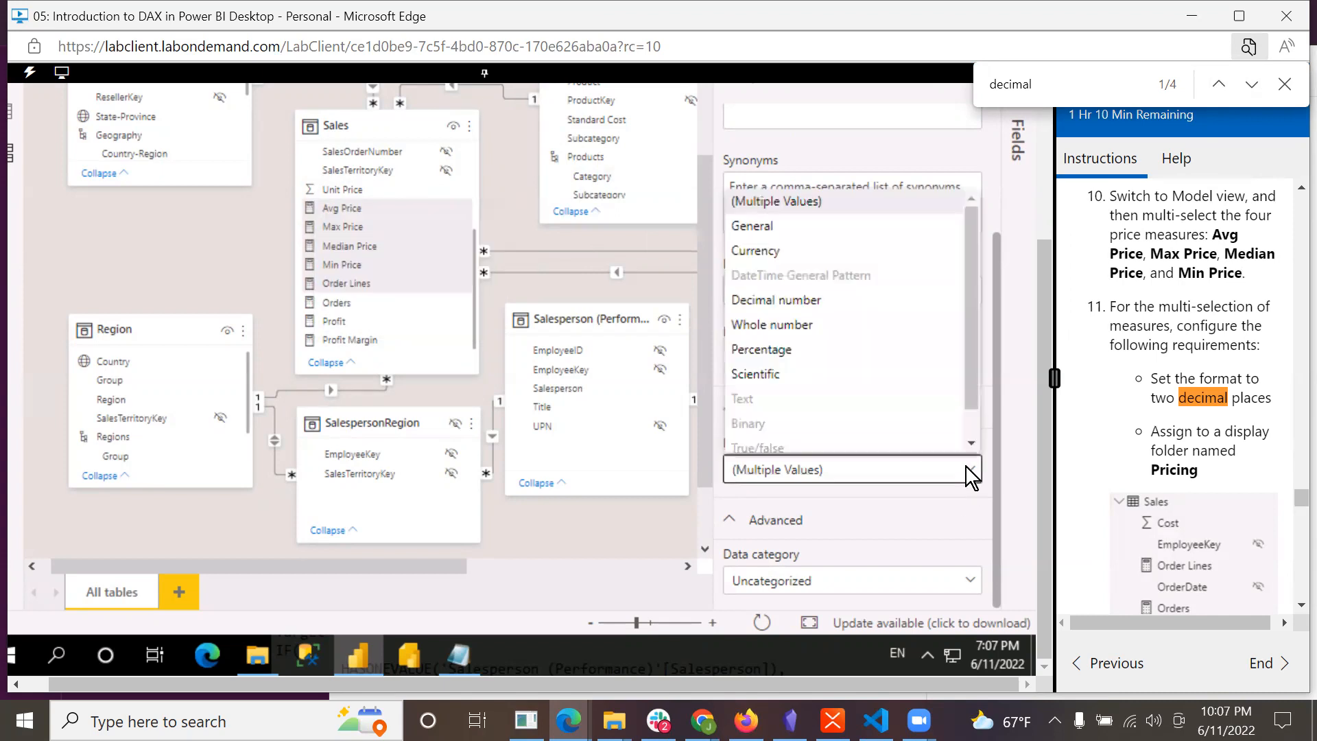
{"action": "left_click", "coordinate": [813, 302]}
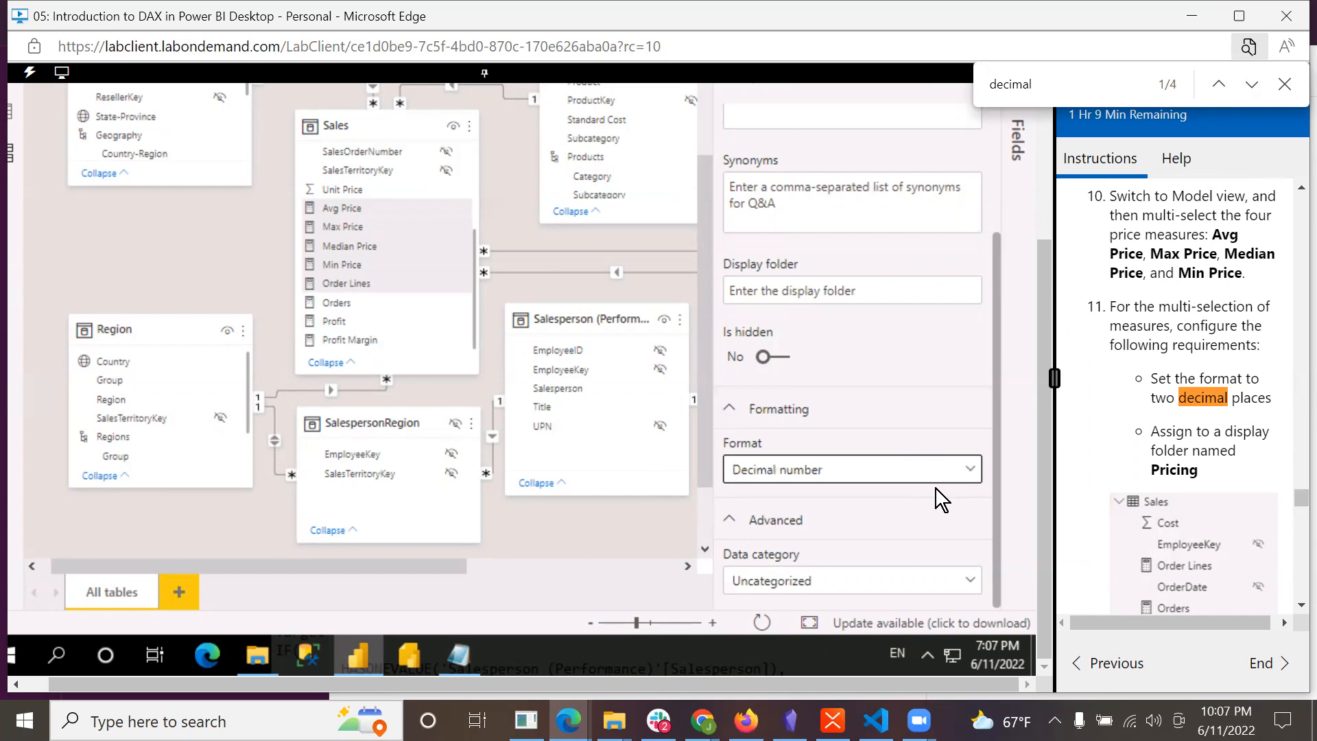
- Check the format and data category choices and the Sales table's properties for a decimal places setting
{"action": "left_click", "coordinate": [975, 473]}
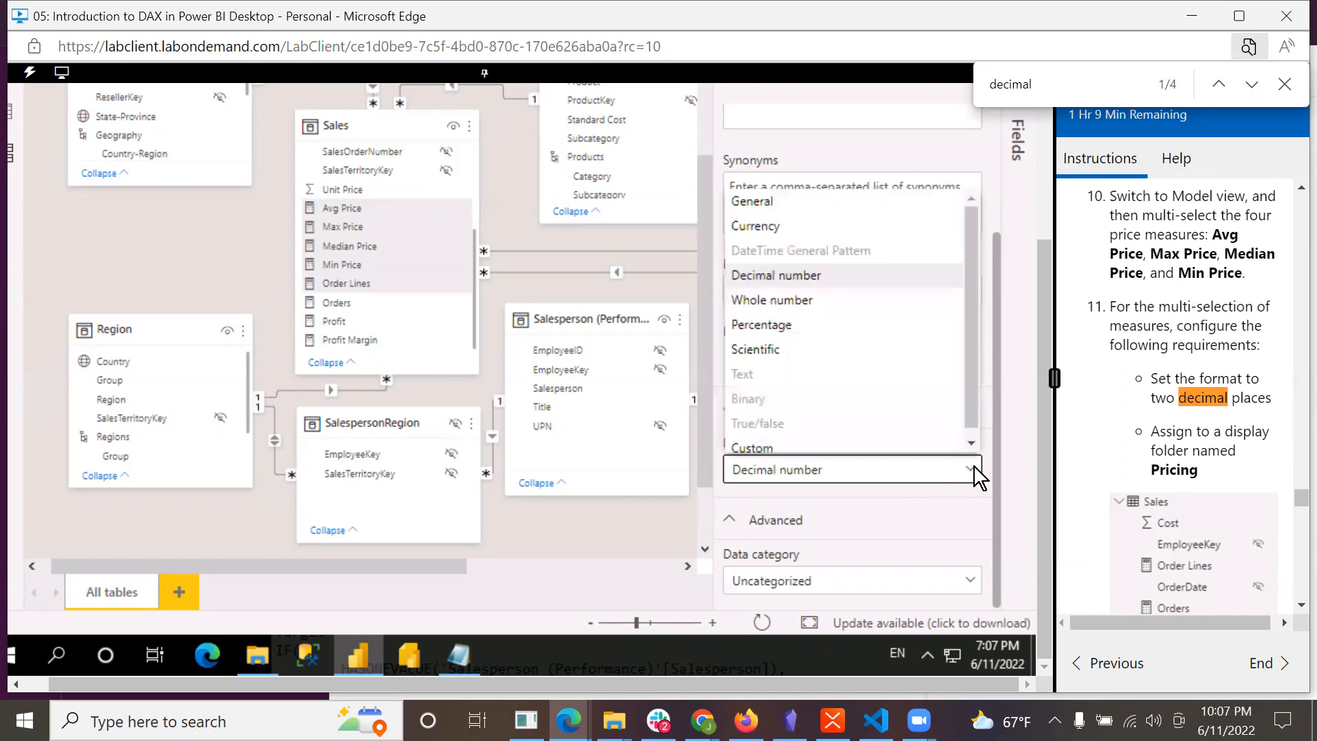
{"action": "left_click", "coordinate": [973, 466]}
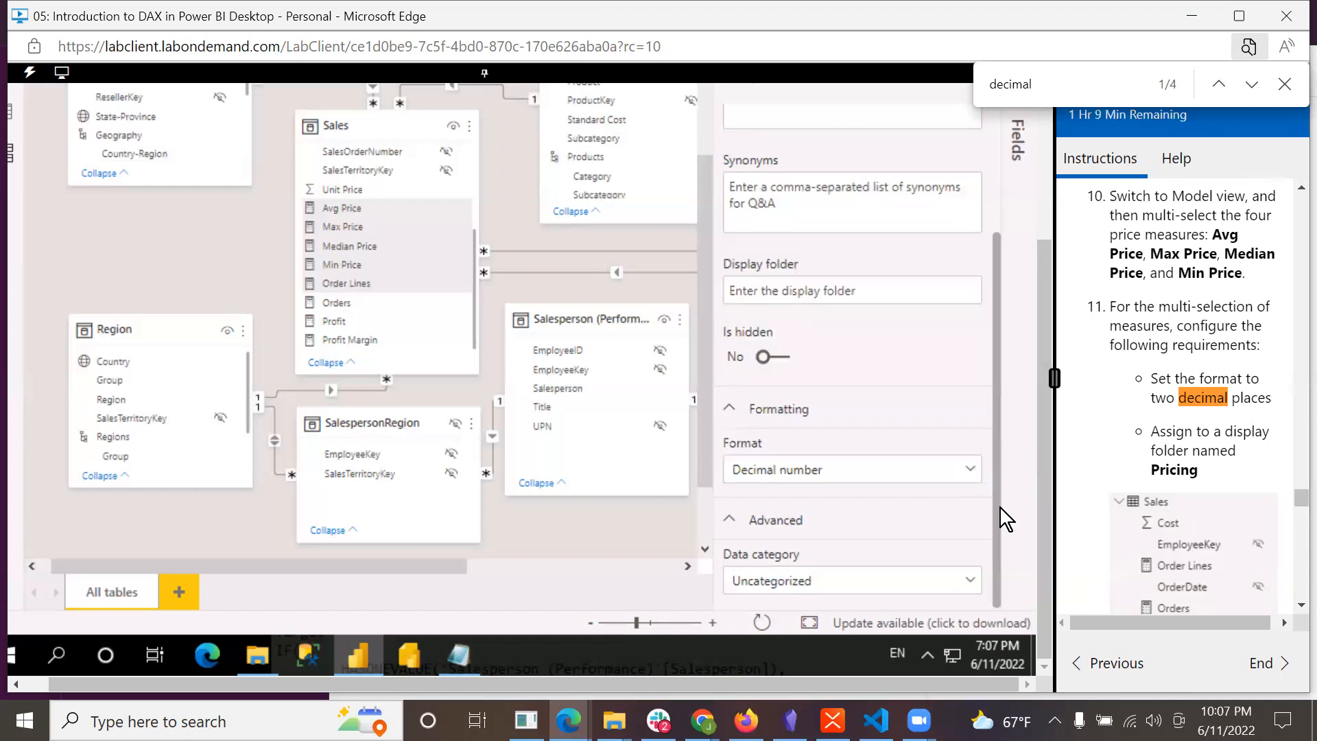
{"action": "left_click", "coordinate": [964, 583]}
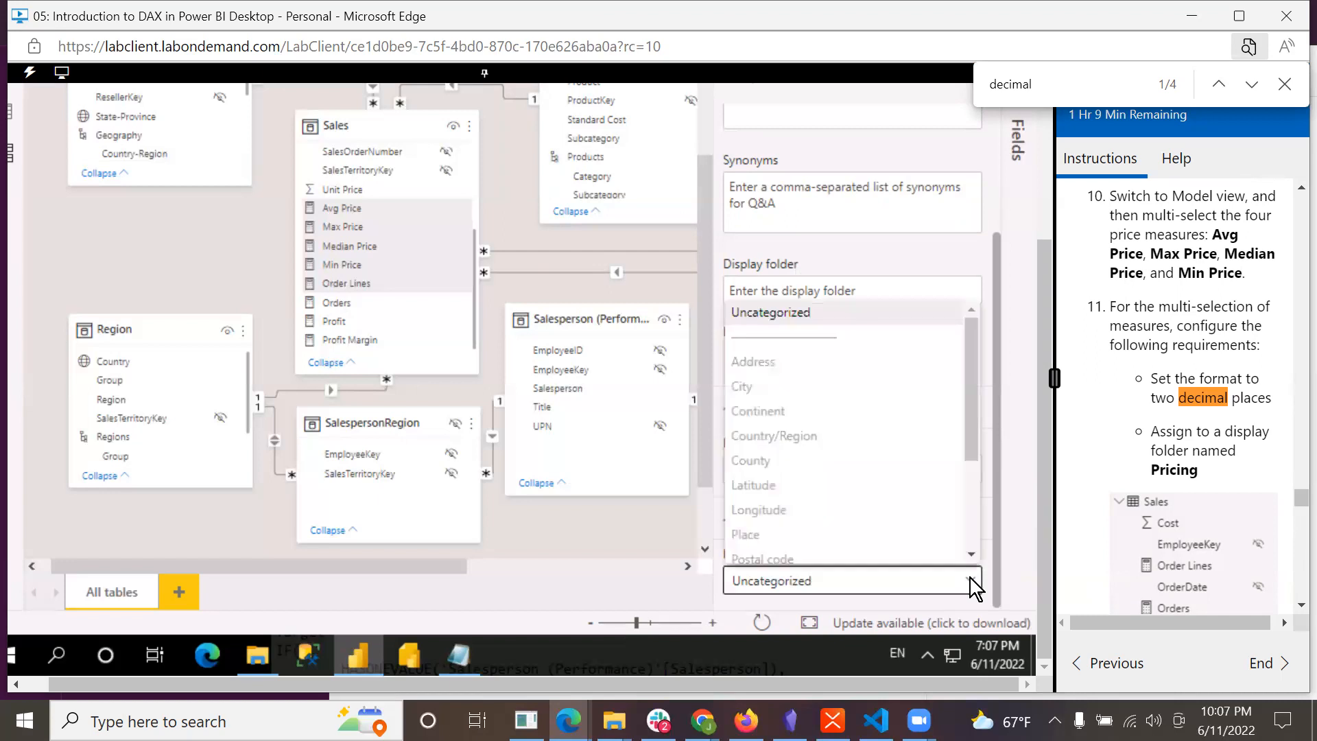
{"action": "left_click", "coordinate": [970, 577]}
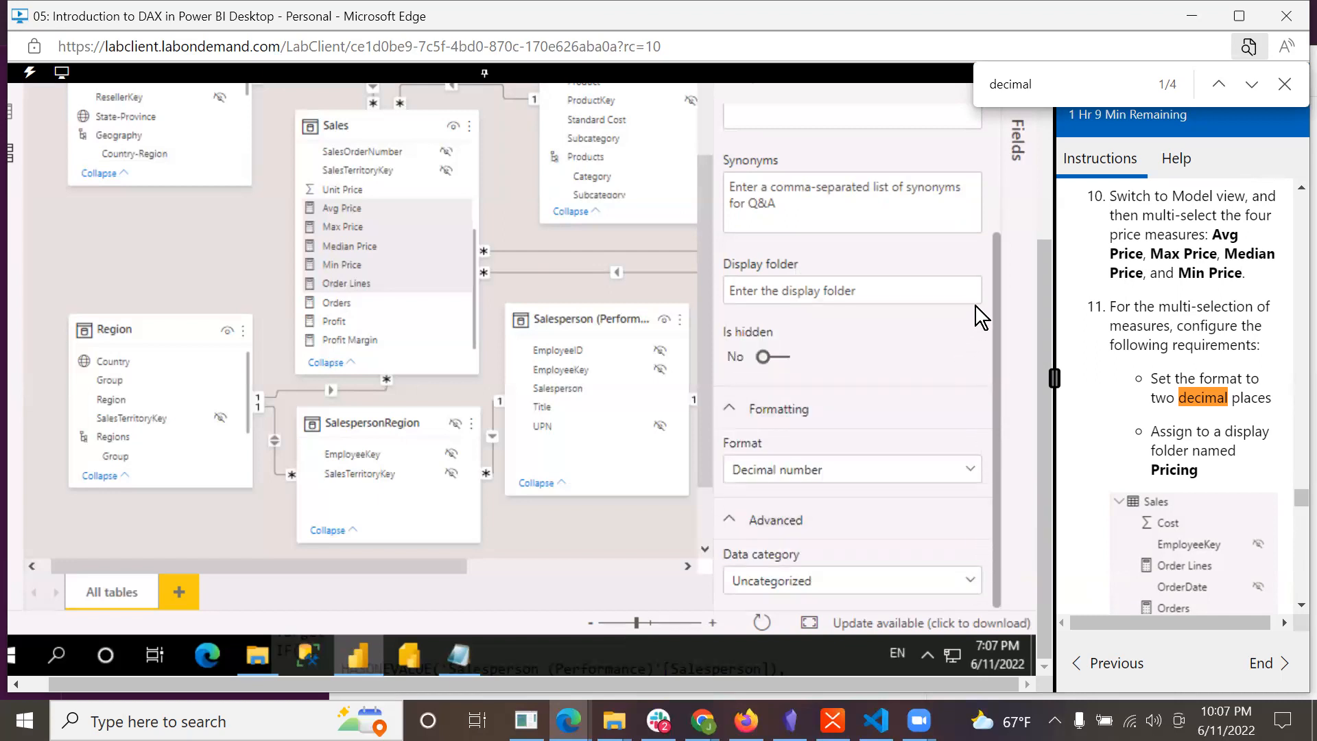
{"action": "scroll", "coordinate": [975, 305], "scroll_direction": "up", "scroll_amount": 3}
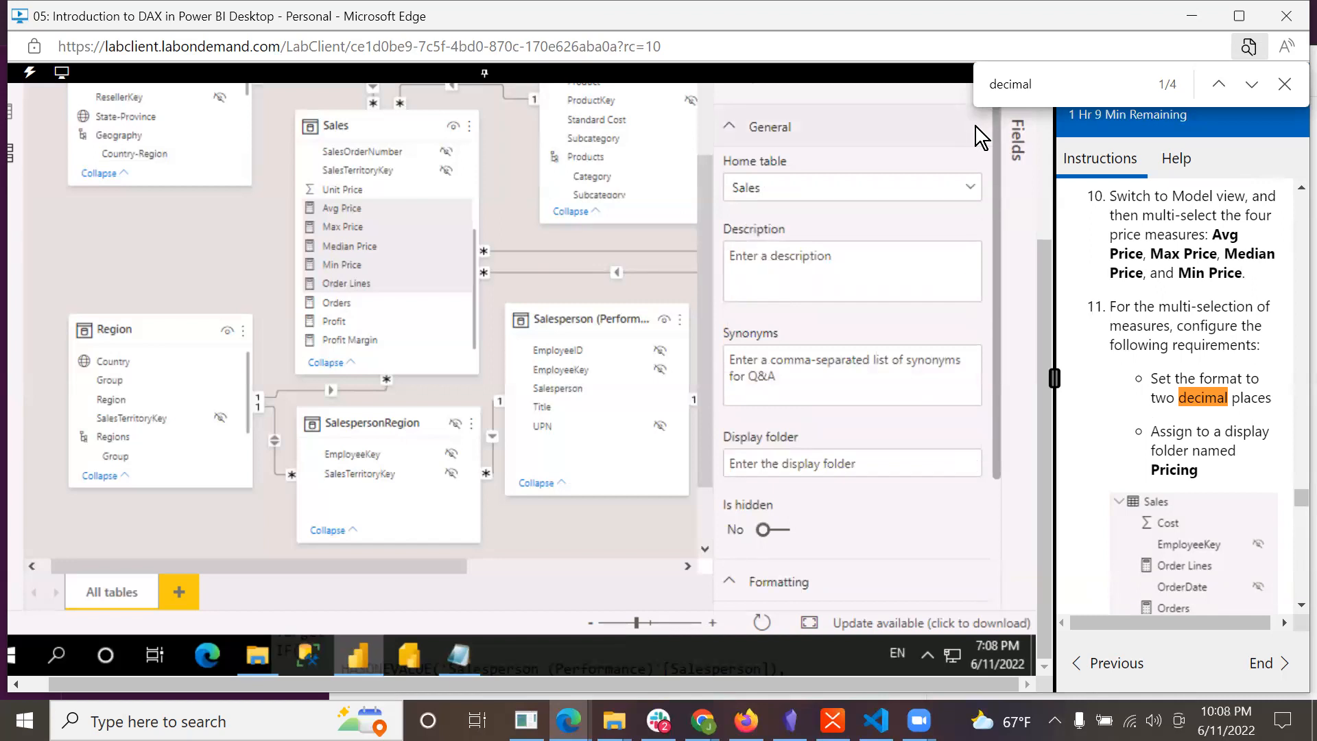
{"action": "left_click", "coordinate": [469, 128]}
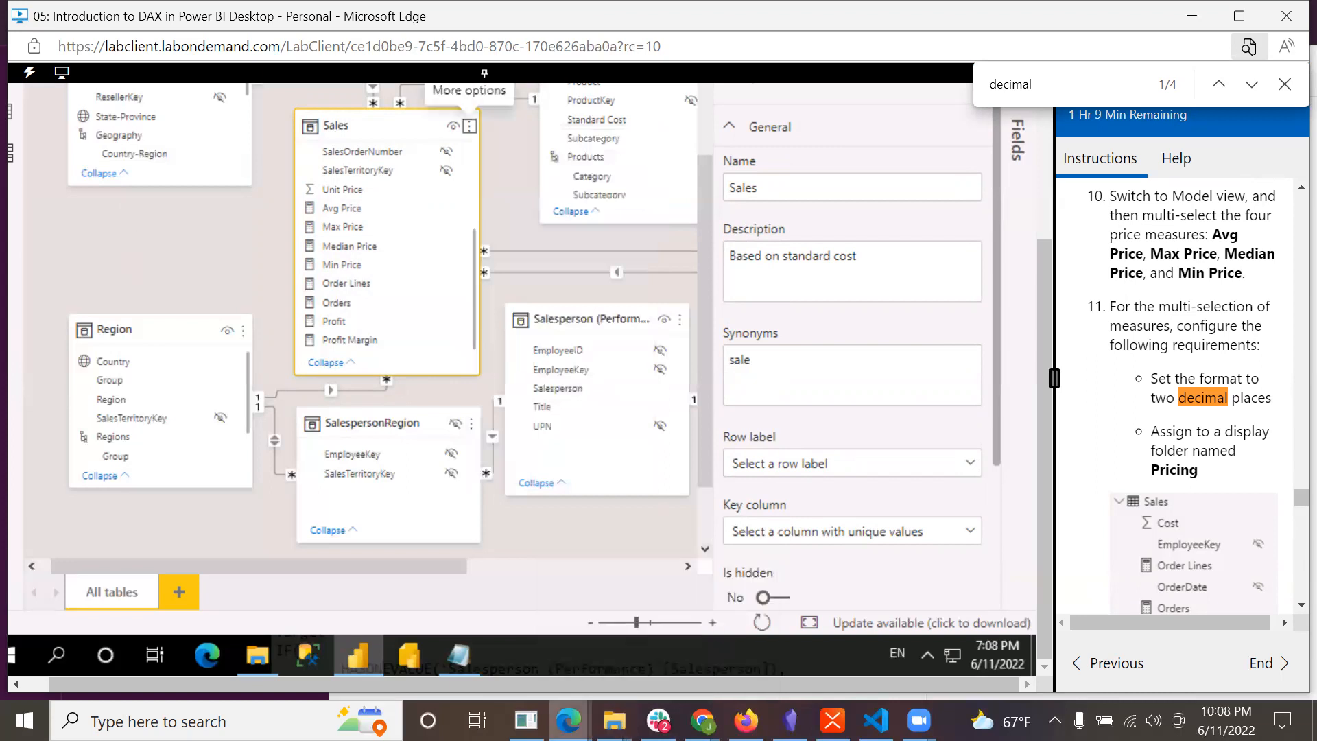
- Switch to the browser window with the Microsoft Learn lab page and open DuckDuckGo in a new tab
{"action": "mouse_move", "coordinate": [568, 720]}
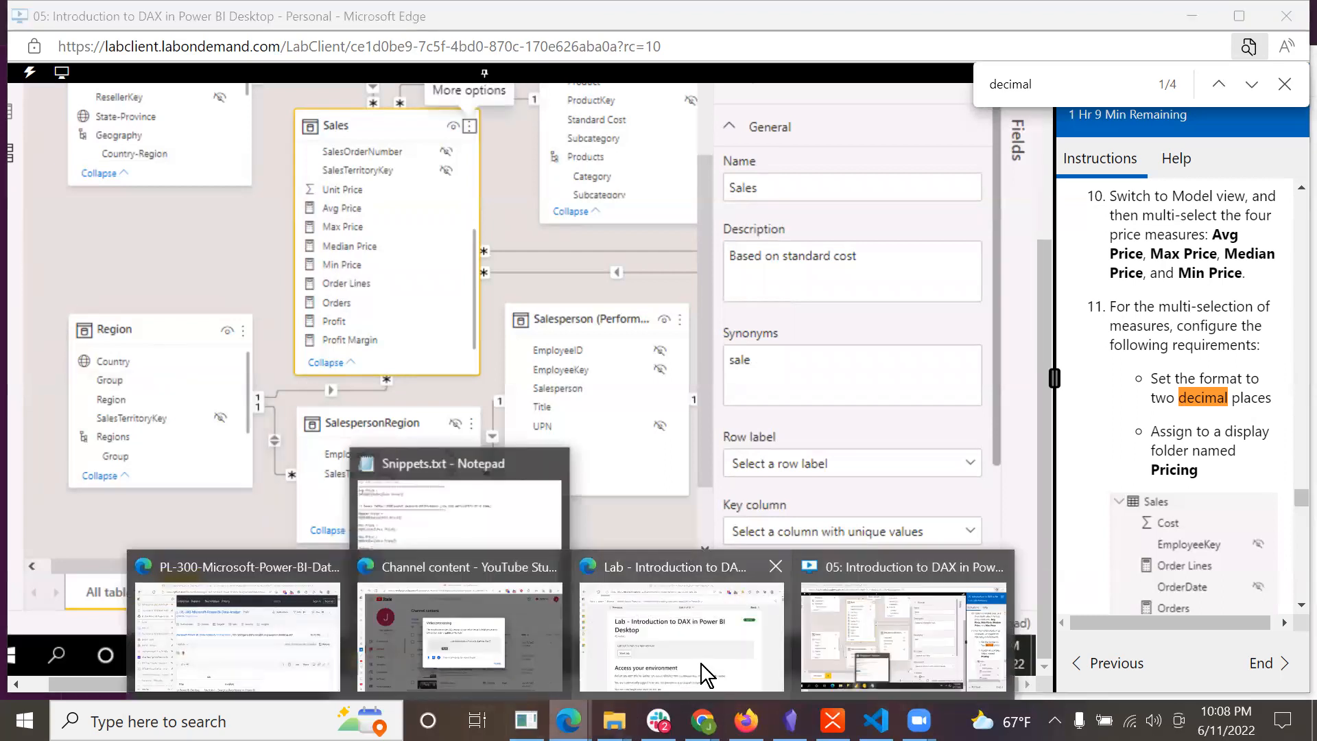
{"action": "left_click", "coordinate": [655, 558]}
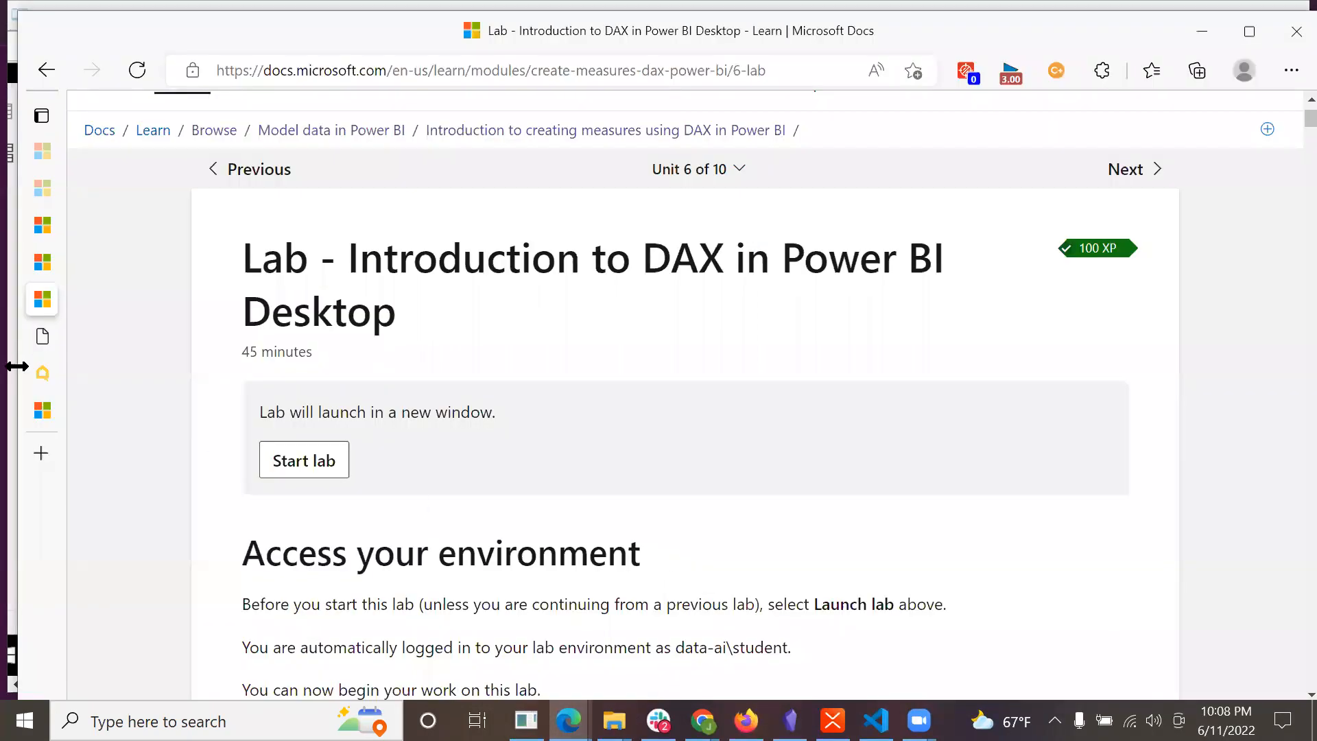
{"action": "left_click", "coordinate": [41, 455]}
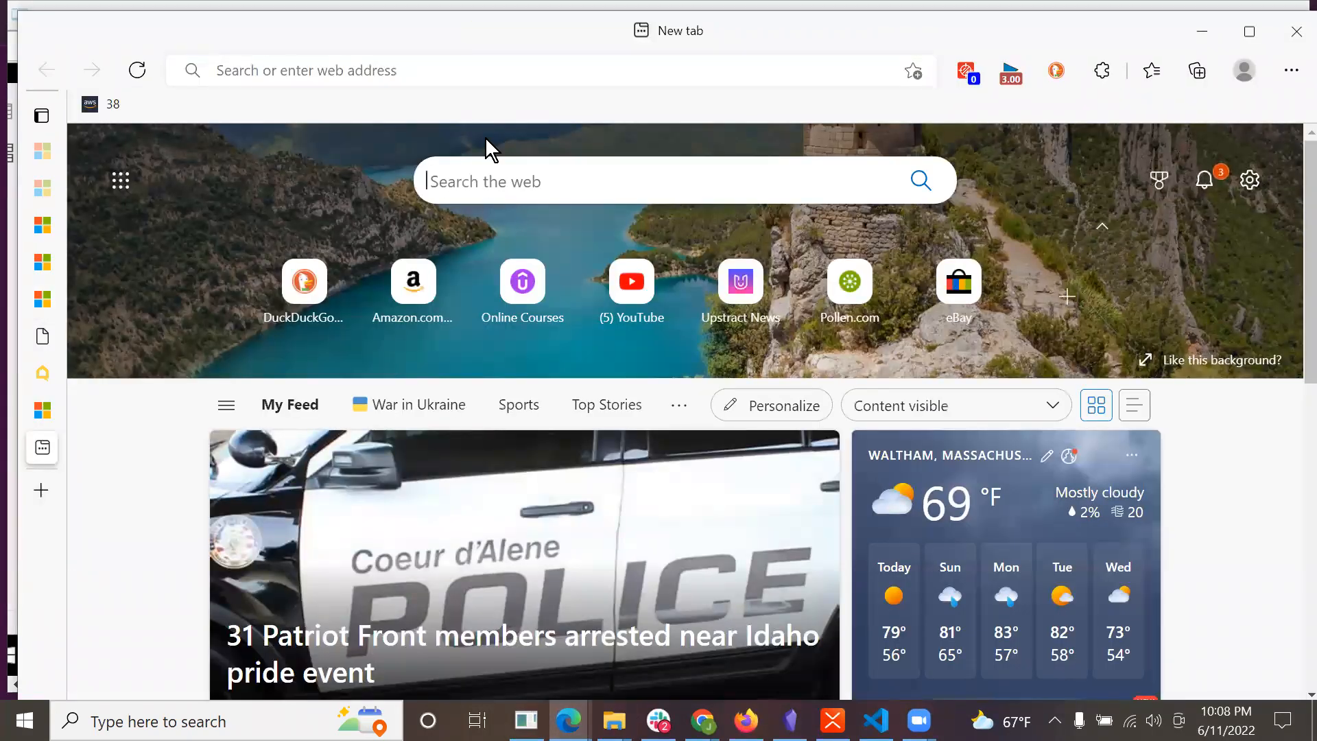
{"action": "type", "text": "du"}
{"action": "key", "text": "Return"}
- Search the web for "power bi format decimal places"
{"action": "type", "text": "p"}
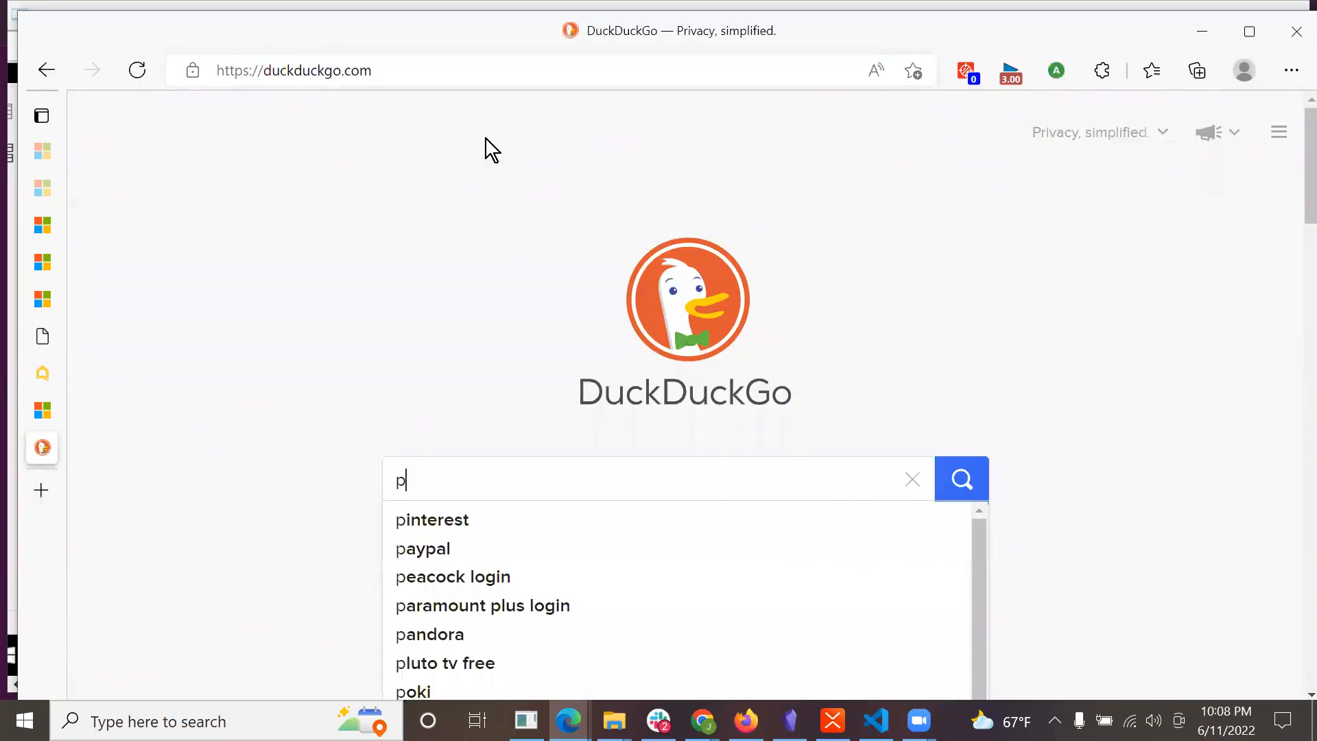
{"action": "type", "text": "ower bi "}
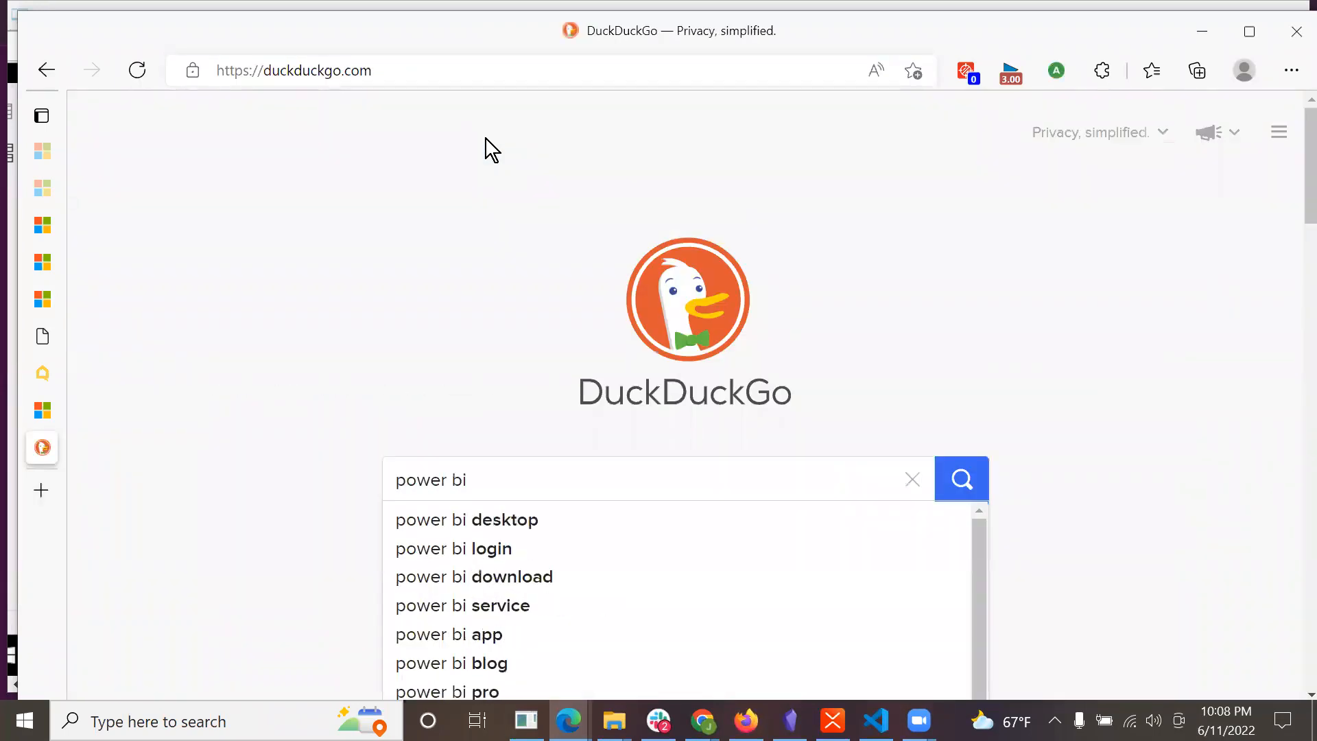
{"action": "type", "text": "format de"}
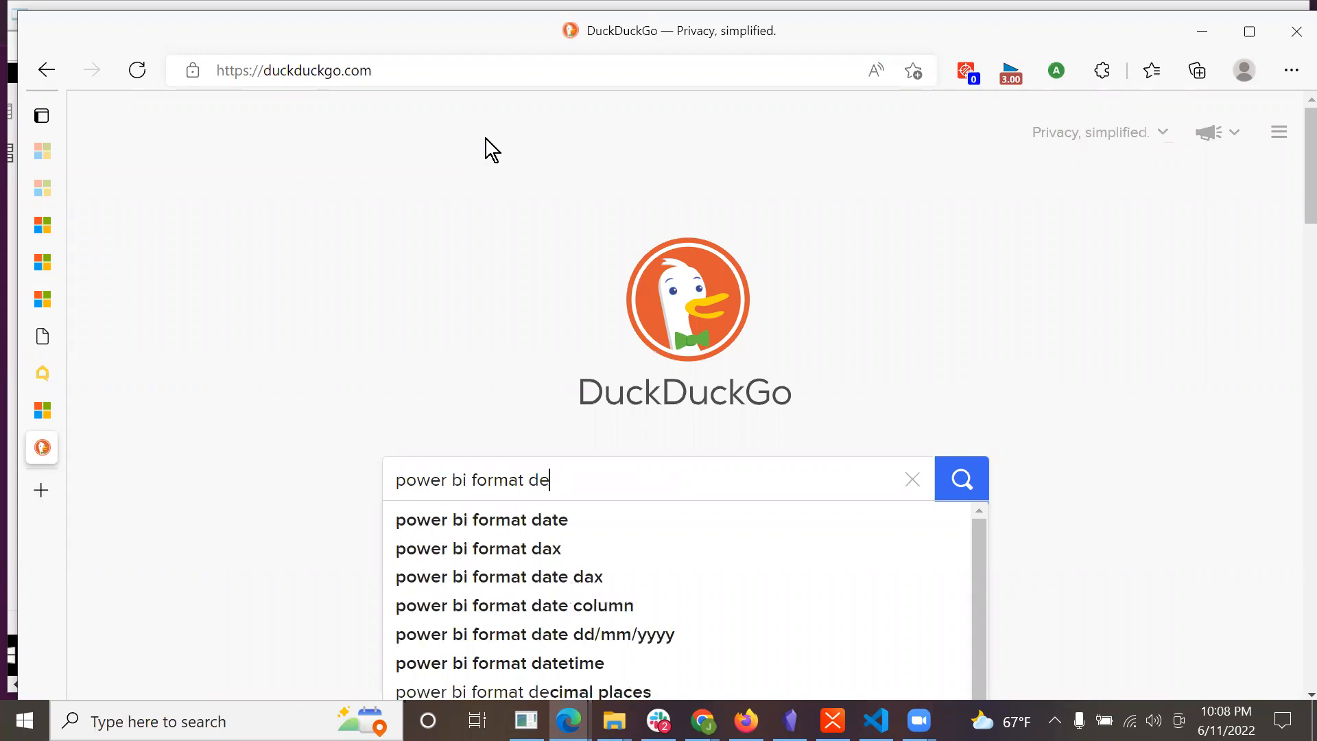
{"action": "type", "text": "cimal pla"}
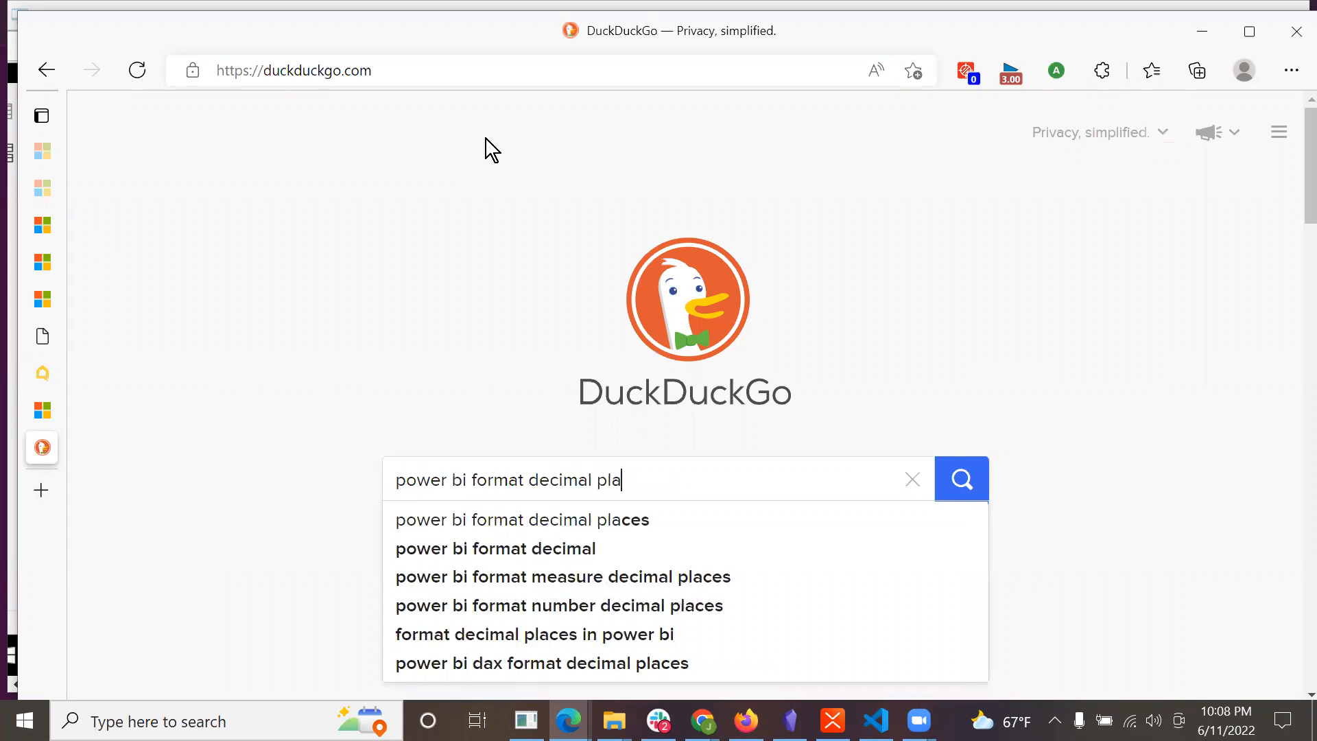
{"action": "type", "text": "ces"}
{"action": "key", "text": "Return"}
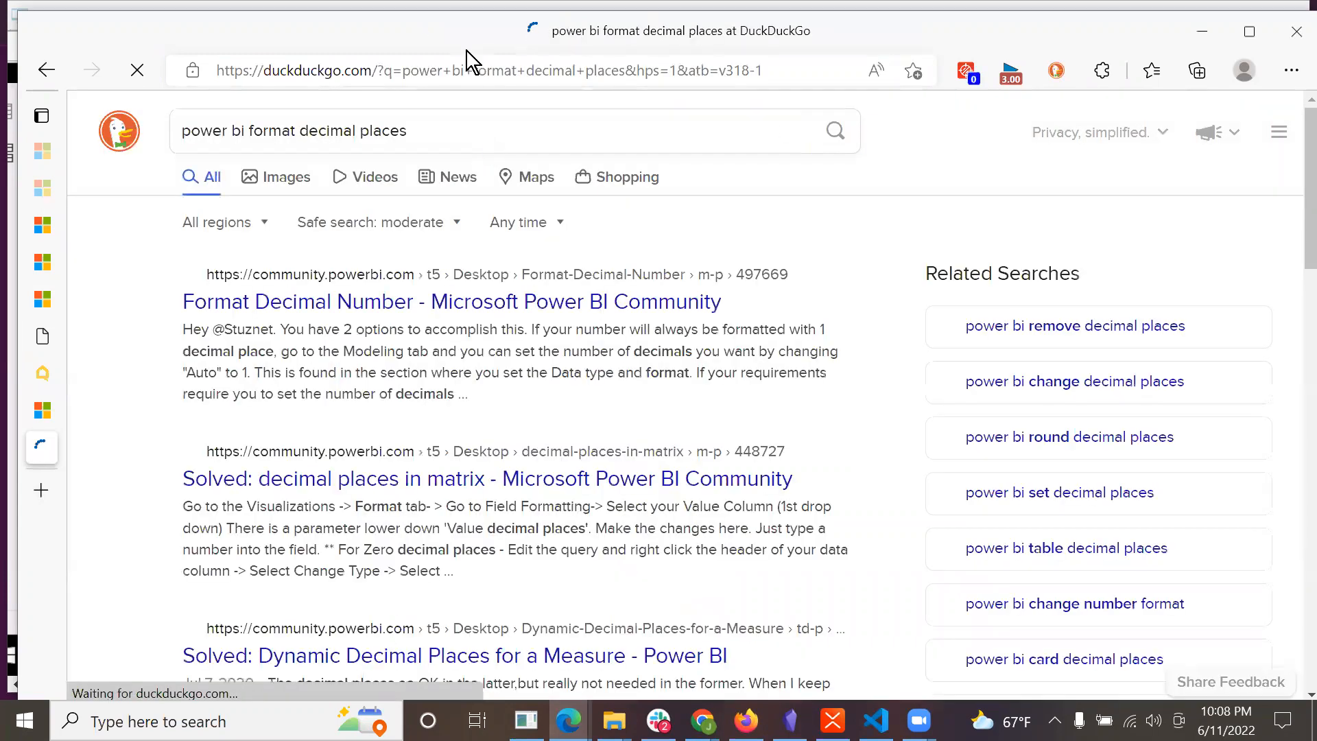
- Open the "Format Decimal Number" Power BI Community thread and read its question and first reply about setting the number of decimals
{"action": "left_click", "coordinate": [500, 320]}
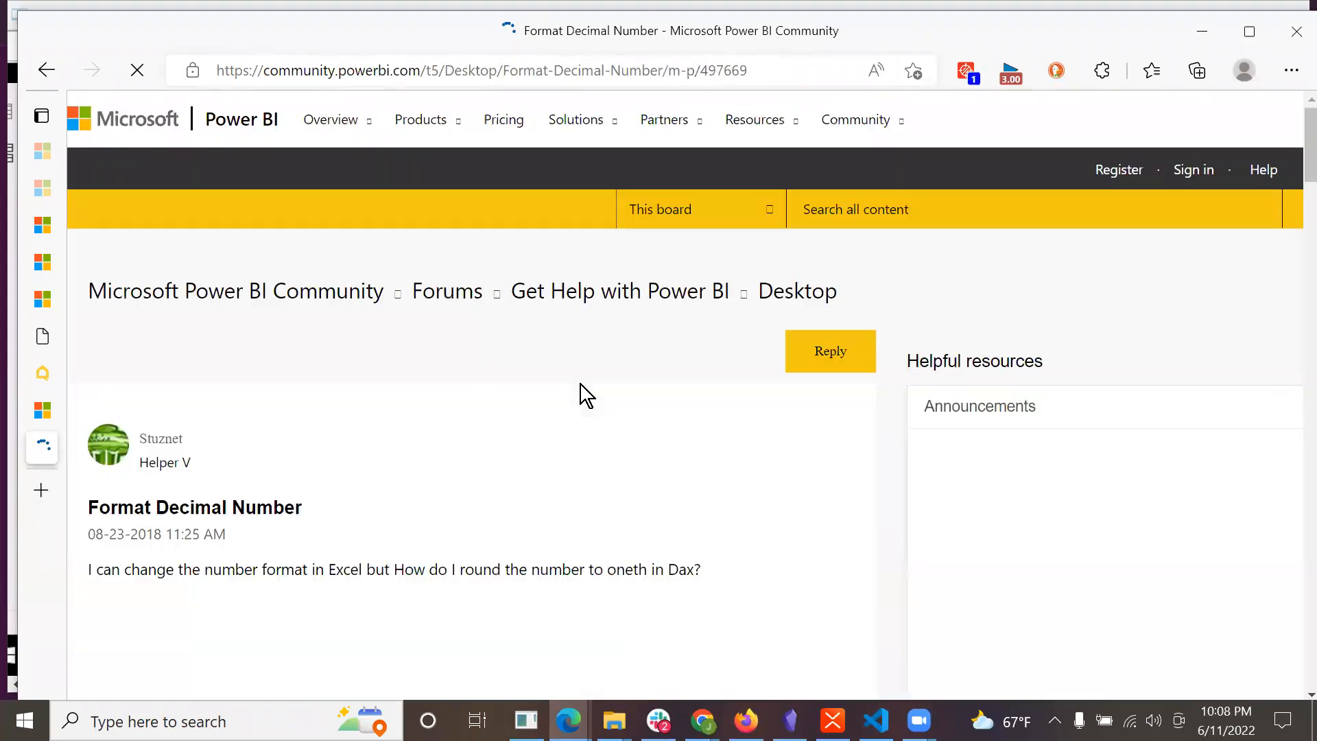
{"action": "scroll", "coordinate": [597, 411], "scroll_direction": "down", "scroll_amount": 3}
{"action": "scroll", "coordinate": [598, 417], "scroll_direction": "down", "scroll_amount": 2}
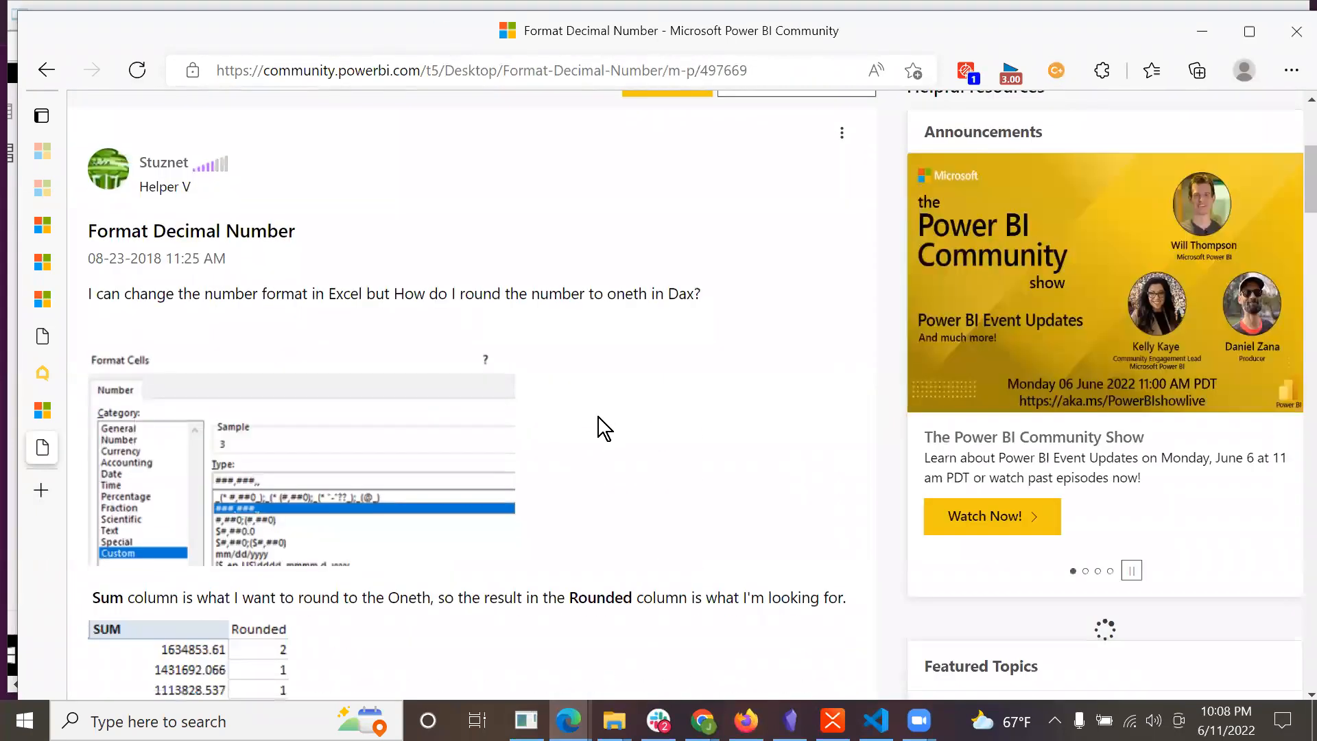
{"action": "scroll", "coordinate": [598, 417], "scroll_direction": "down", "scroll_amount": 1}
{"action": "scroll", "coordinate": [598, 417], "scroll_direction": "up", "scroll_amount": 1}
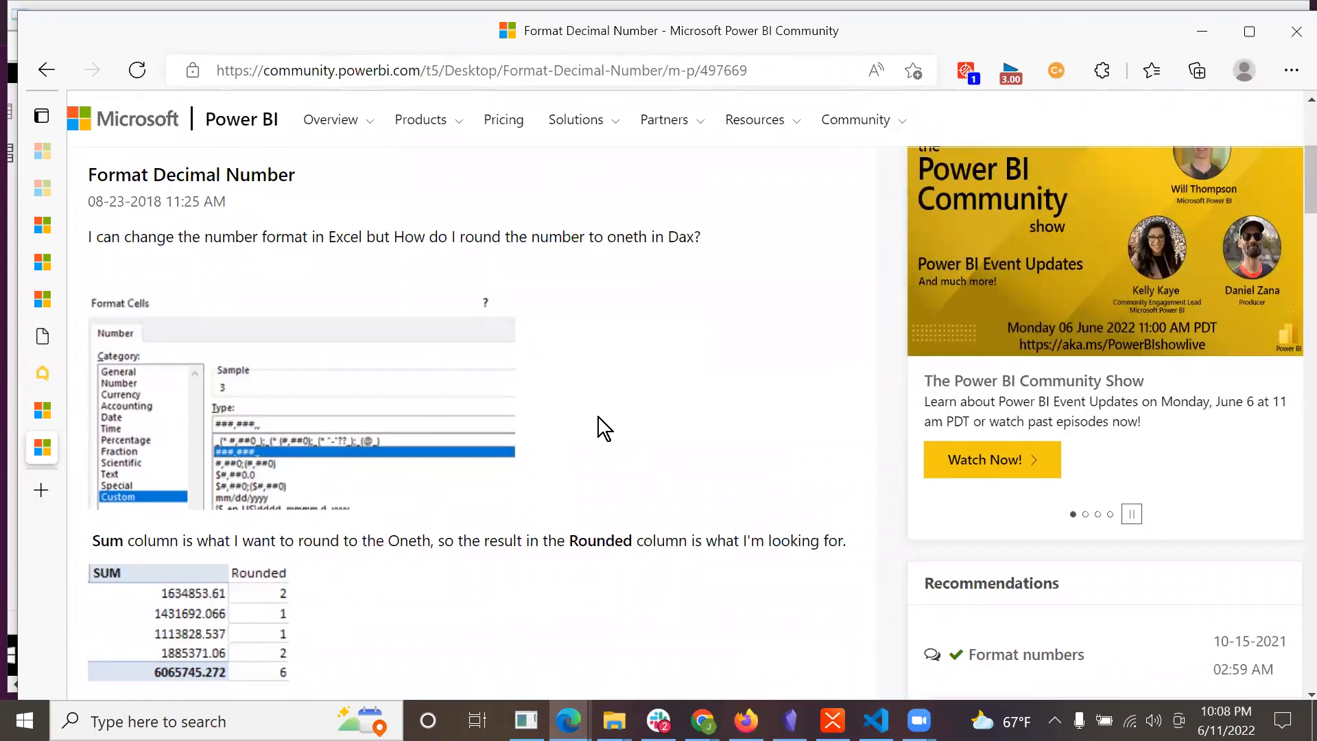
{"action": "scroll", "coordinate": [598, 417], "scroll_direction": "down", "scroll_amount": 7}
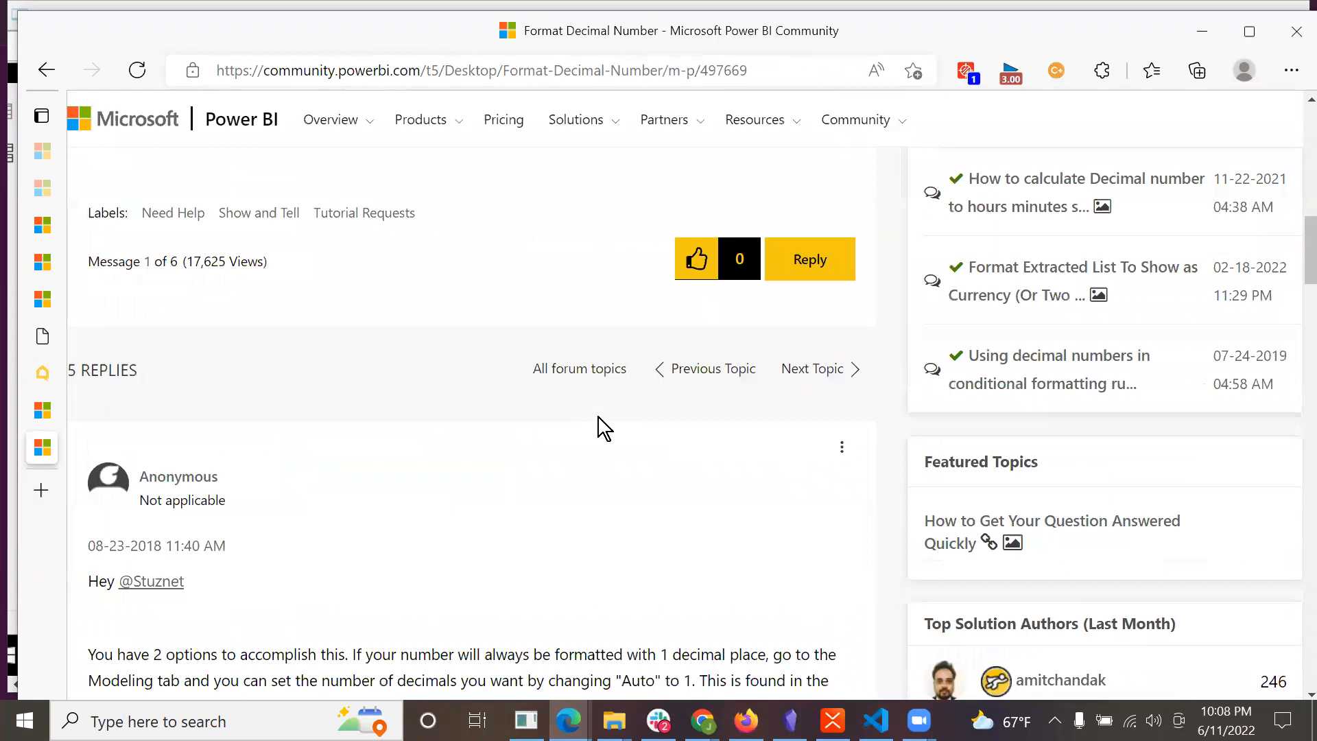
{"action": "scroll", "coordinate": [598, 417], "scroll_direction": "down", "scroll_amount": 6}
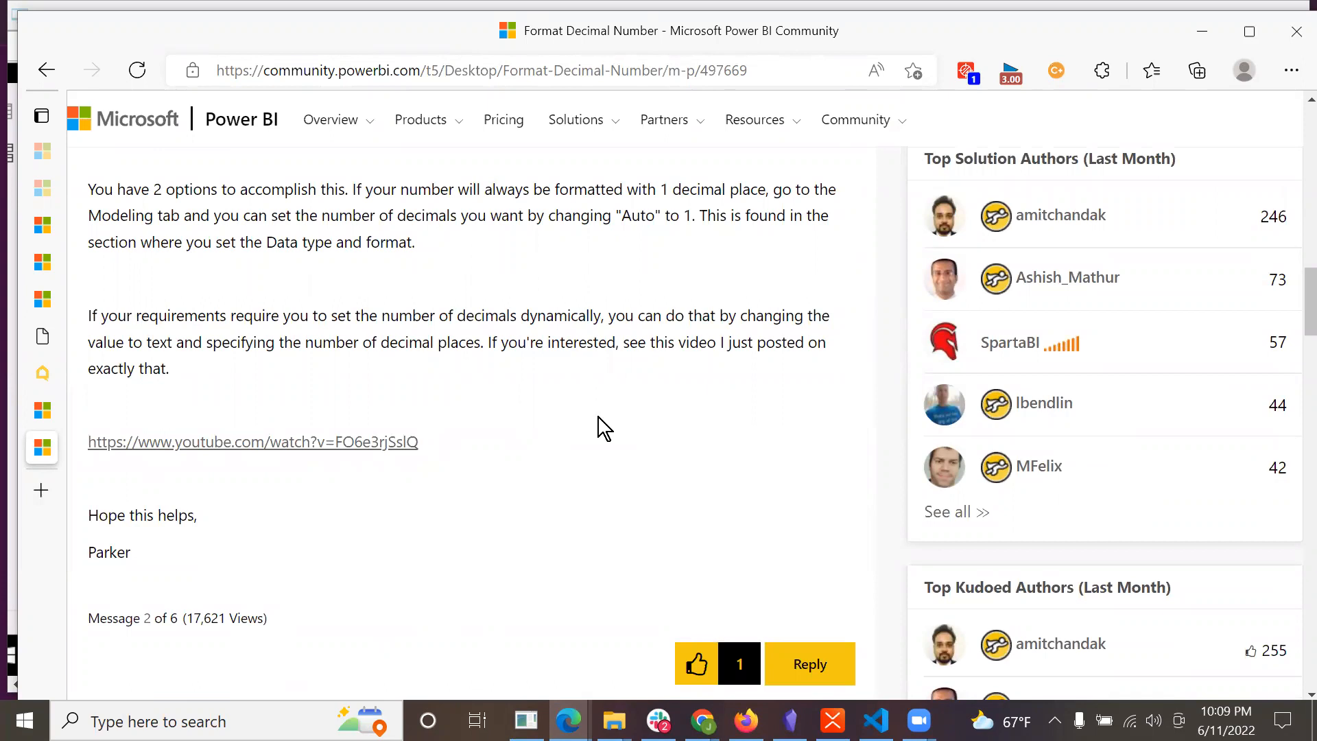
{"action": "scroll", "coordinate": [598, 417], "scroll_direction": "down", "scroll_amount": 1}
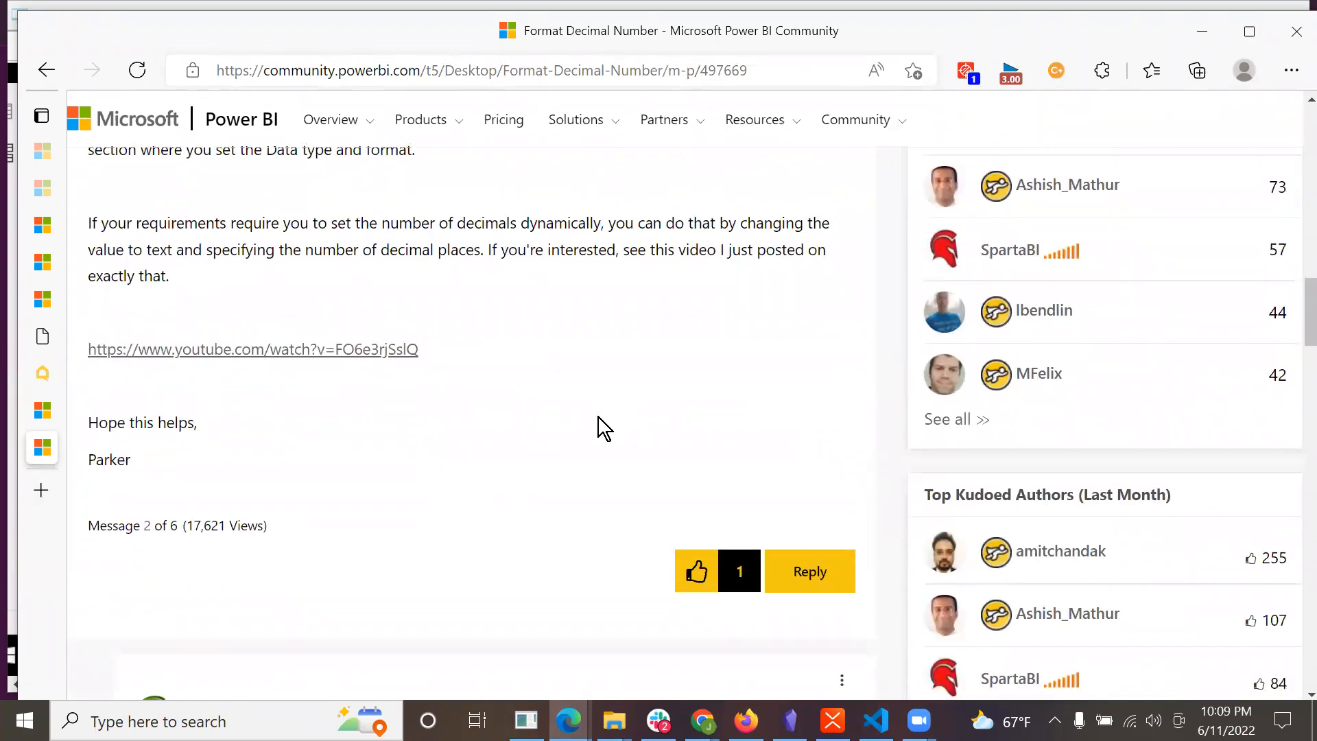
- Go back to the results, open the "Dynamic Decimal Places for a Measure" thread and read its question and accepted solution
{"action": "left_click", "coordinate": [46, 69]}
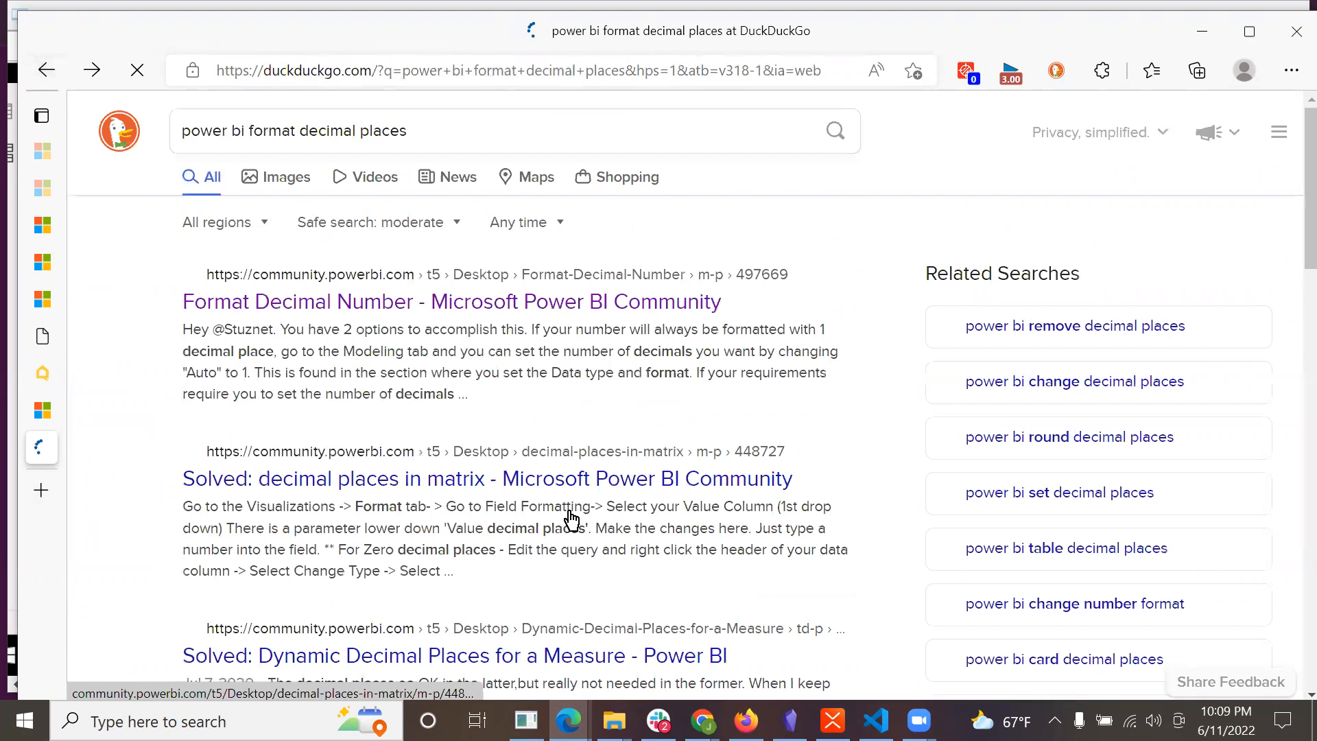
{"action": "scroll", "coordinate": [575, 490], "scroll_direction": "down", "scroll_amount": 2}
{"action": "left_click", "coordinate": [581, 478]}
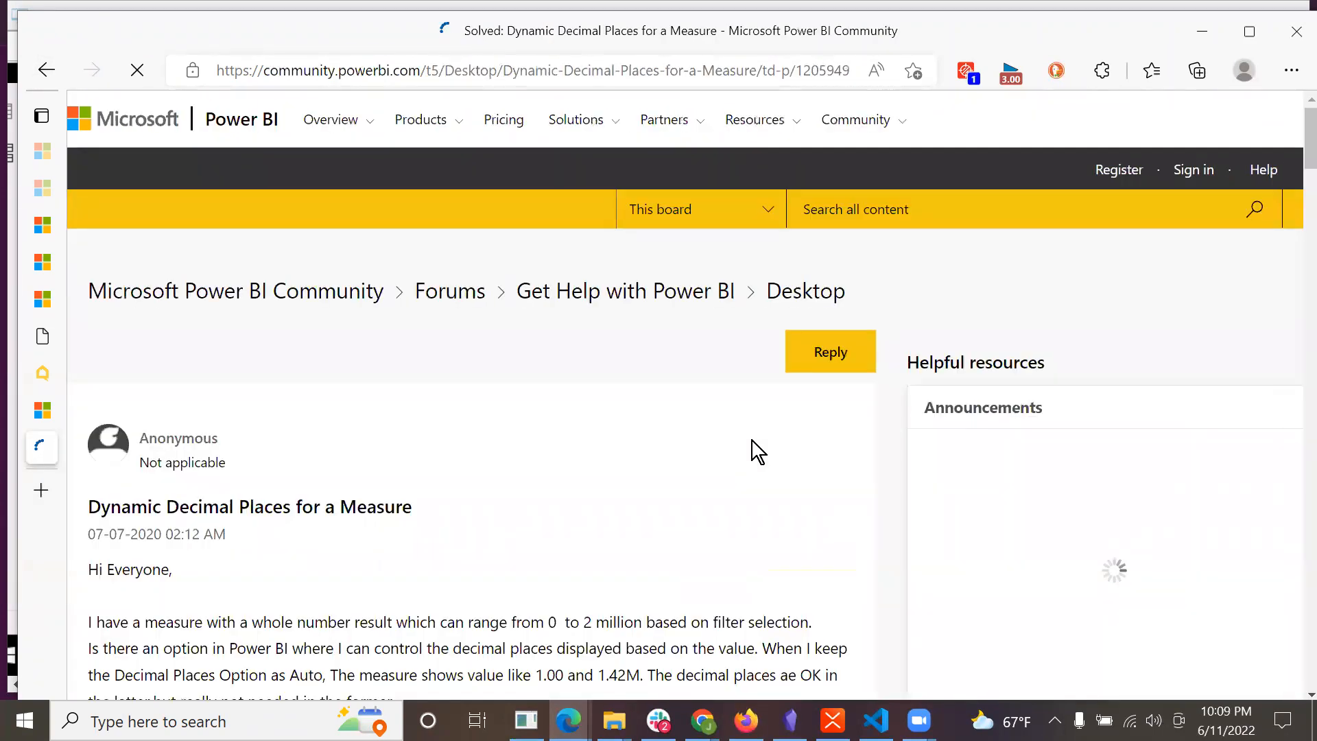
{"action": "scroll", "coordinate": [718, 480], "scroll_direction": "down", "scroll_amount": 5}
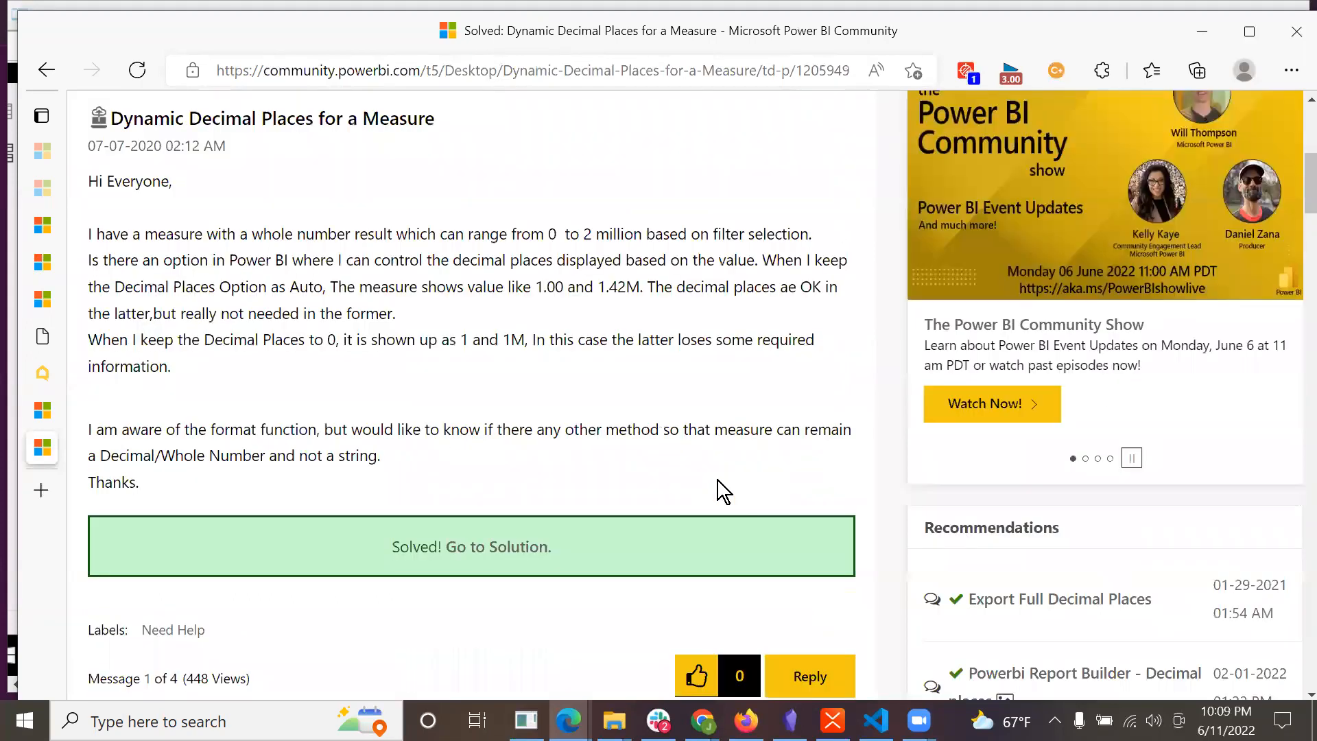
{"action": "scroll", "coordinate": [717, 480], "scroll_direction": "down", "scroll_amount": 9}
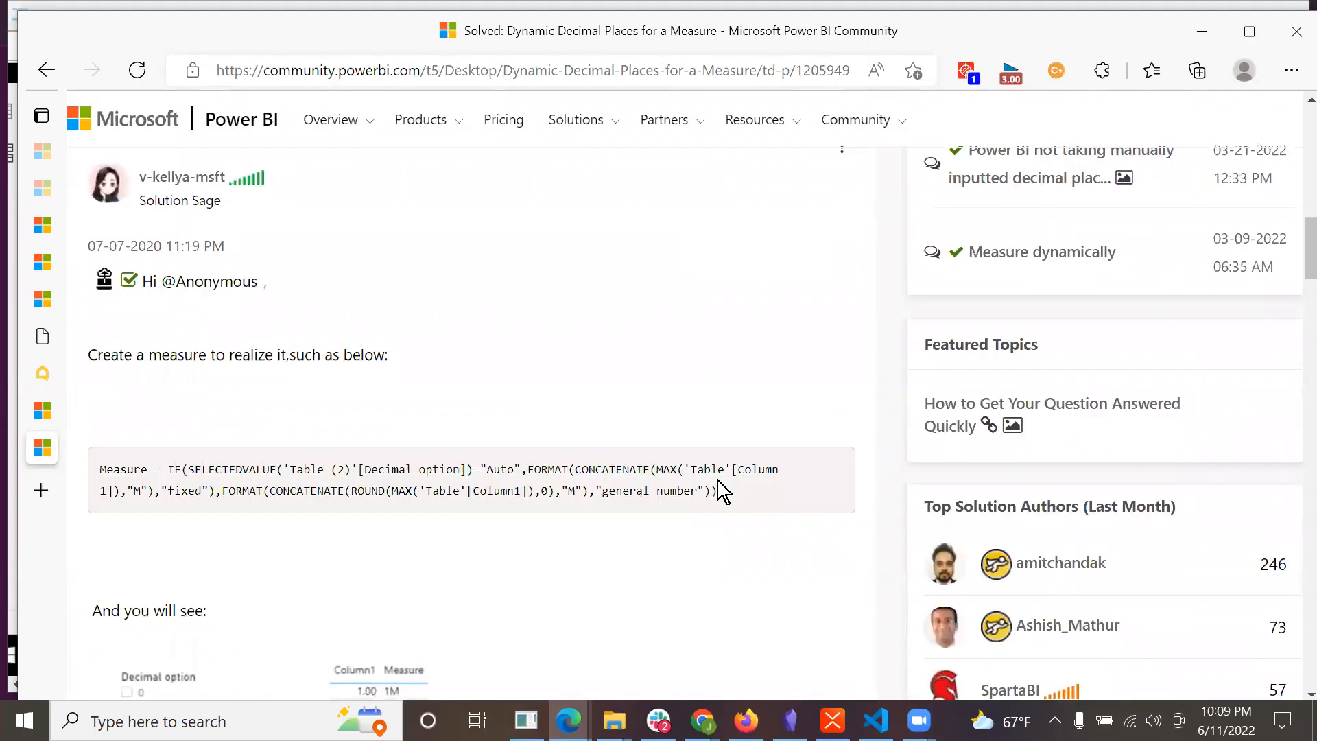
{"action": "scroll", "coordinate": [717, 480], "scroll_direction": "down", "scroll_amount": 1}
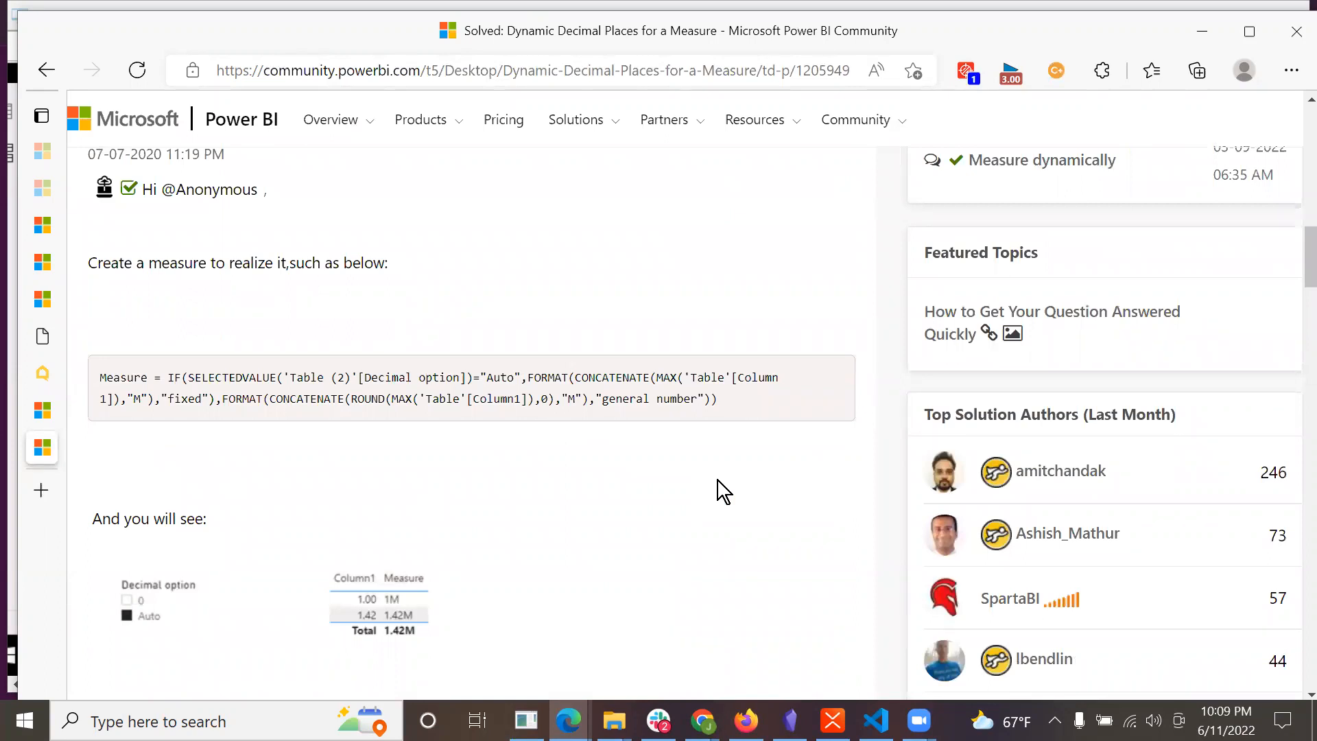
{"action": "scroll", "coordinate": [717, 480], "scroll_direction": "down", "scroll_amount": 3}
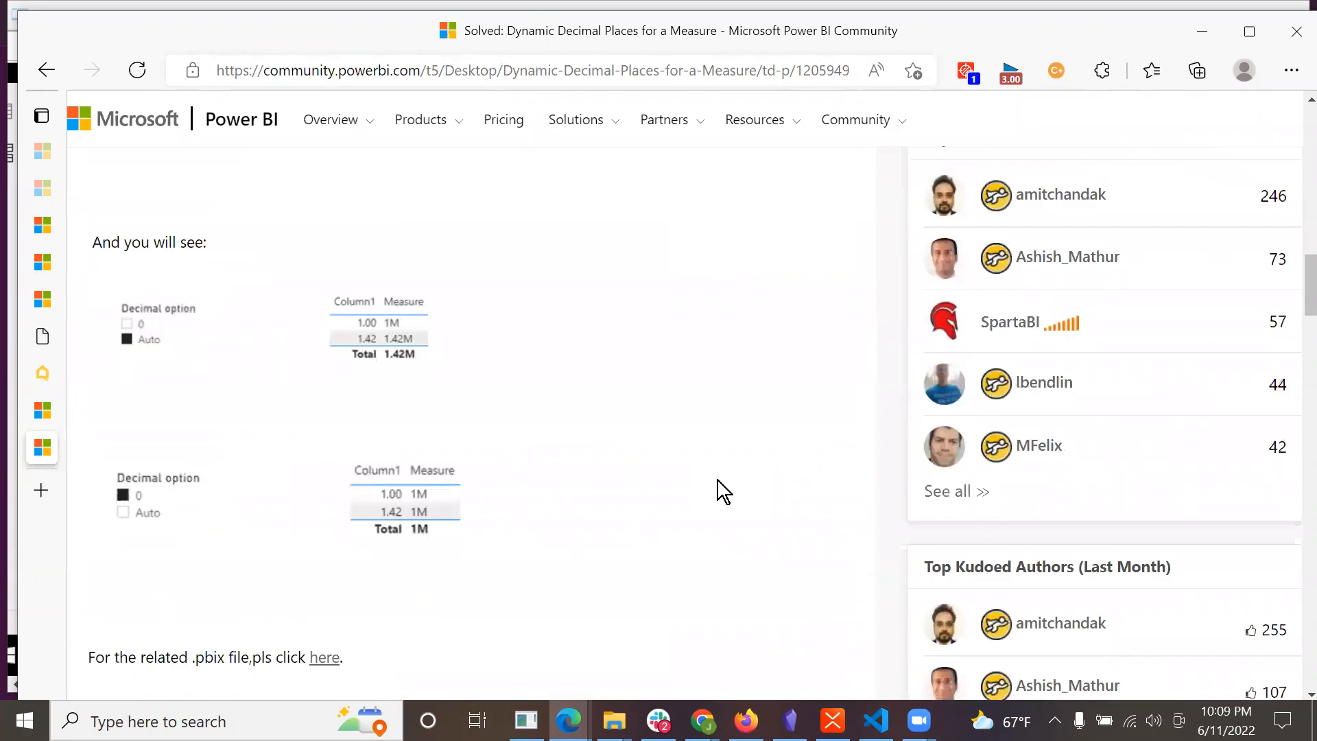
{"action": "scroll", "coordinate": [717, 480], "scroll_direction": "up", "scroll_amount": 2}
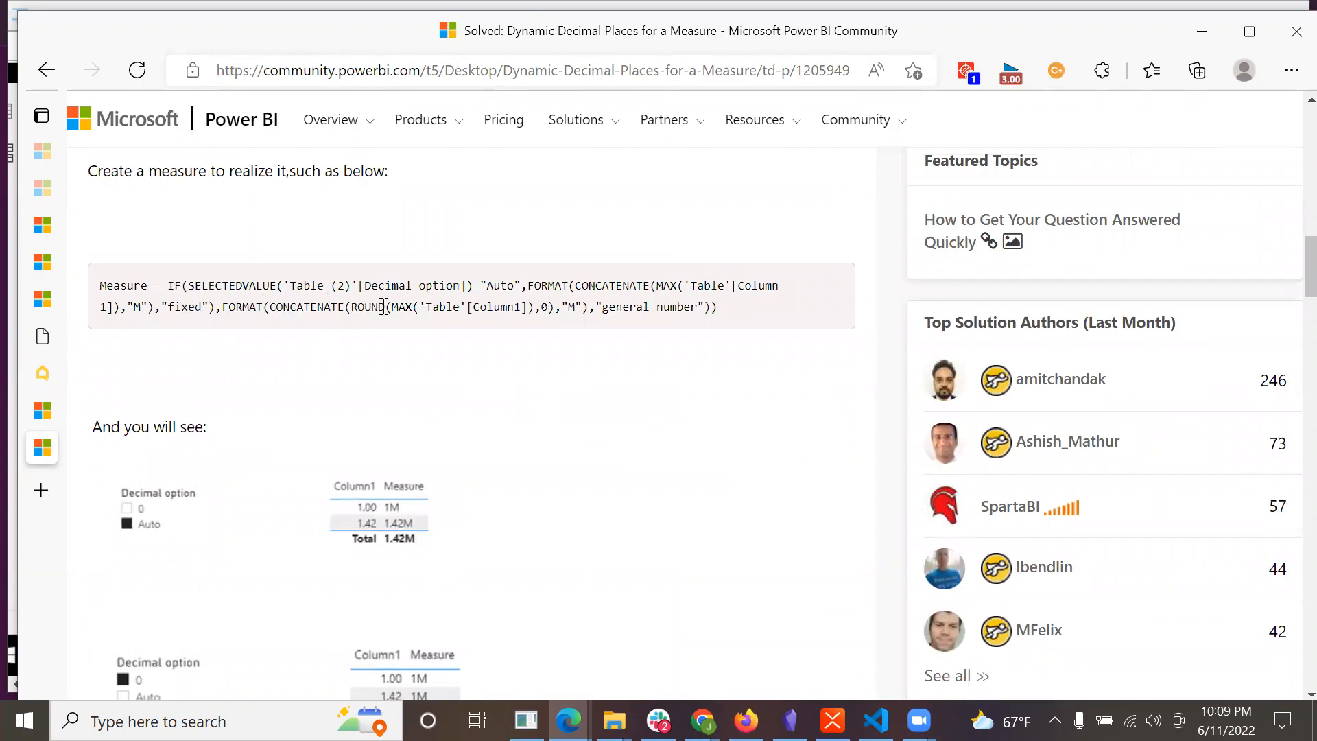
{"action": "scroll", "coordinate": [410, 332], "scroll_direction": "down", "scroll_amount": 10}
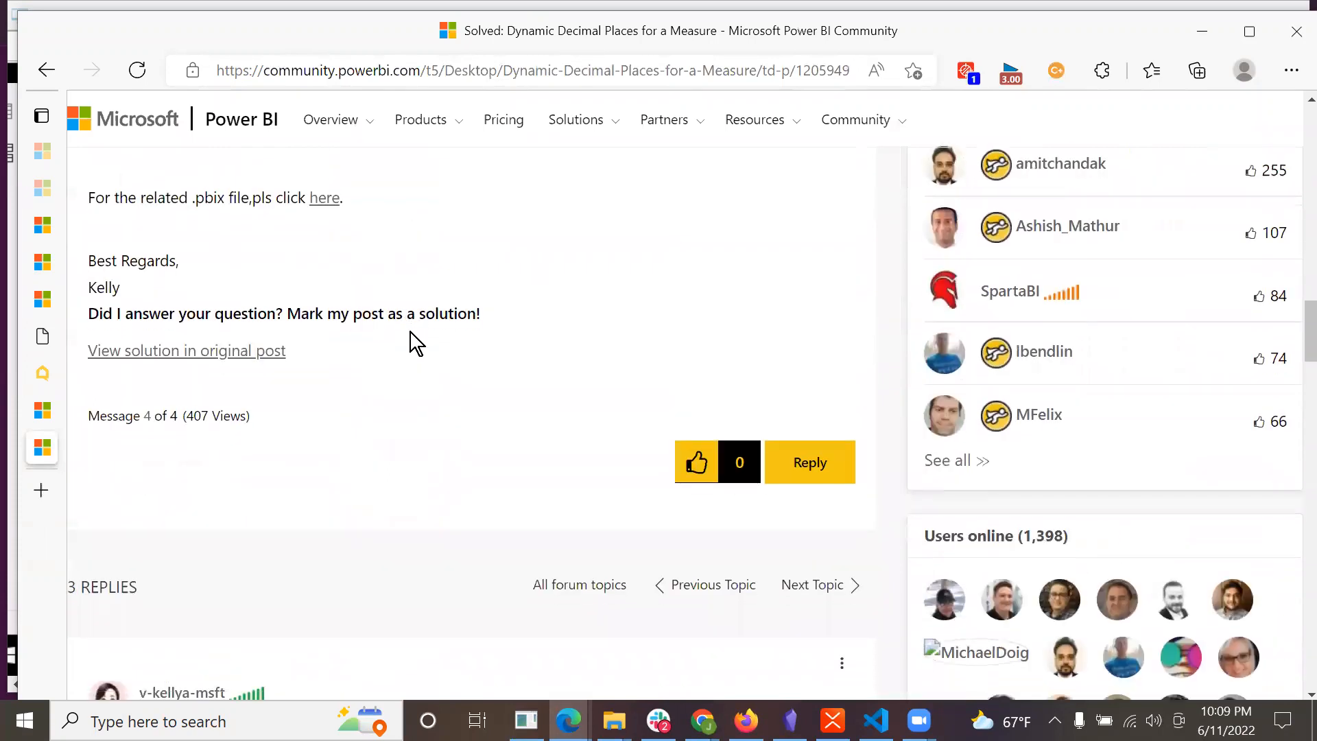
- Return to the search results and scan the remaining entries for guidance on decimal places
{"action": "left_click", "coordinate": [46, 71]}
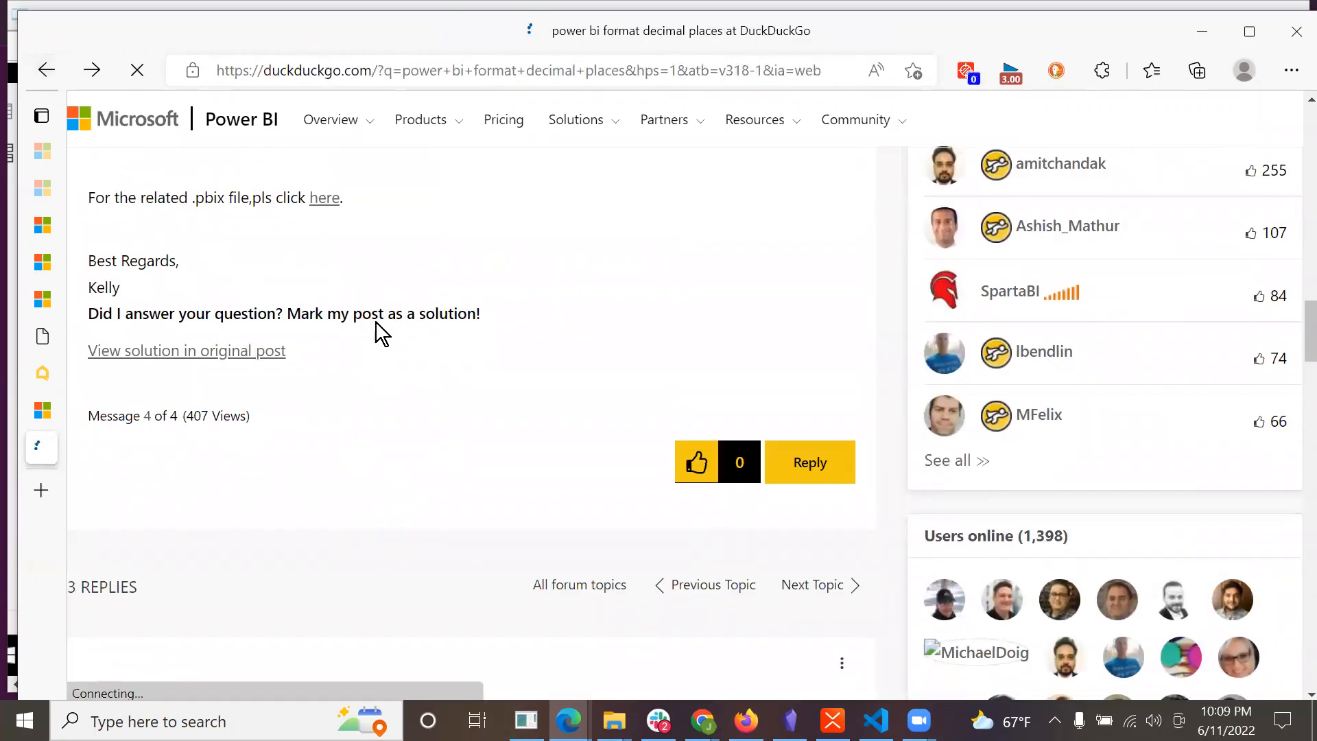
{"action": "scroll", "coordinate": [486, 377], "scroll_direction": "down", "scroll_amount": 2}
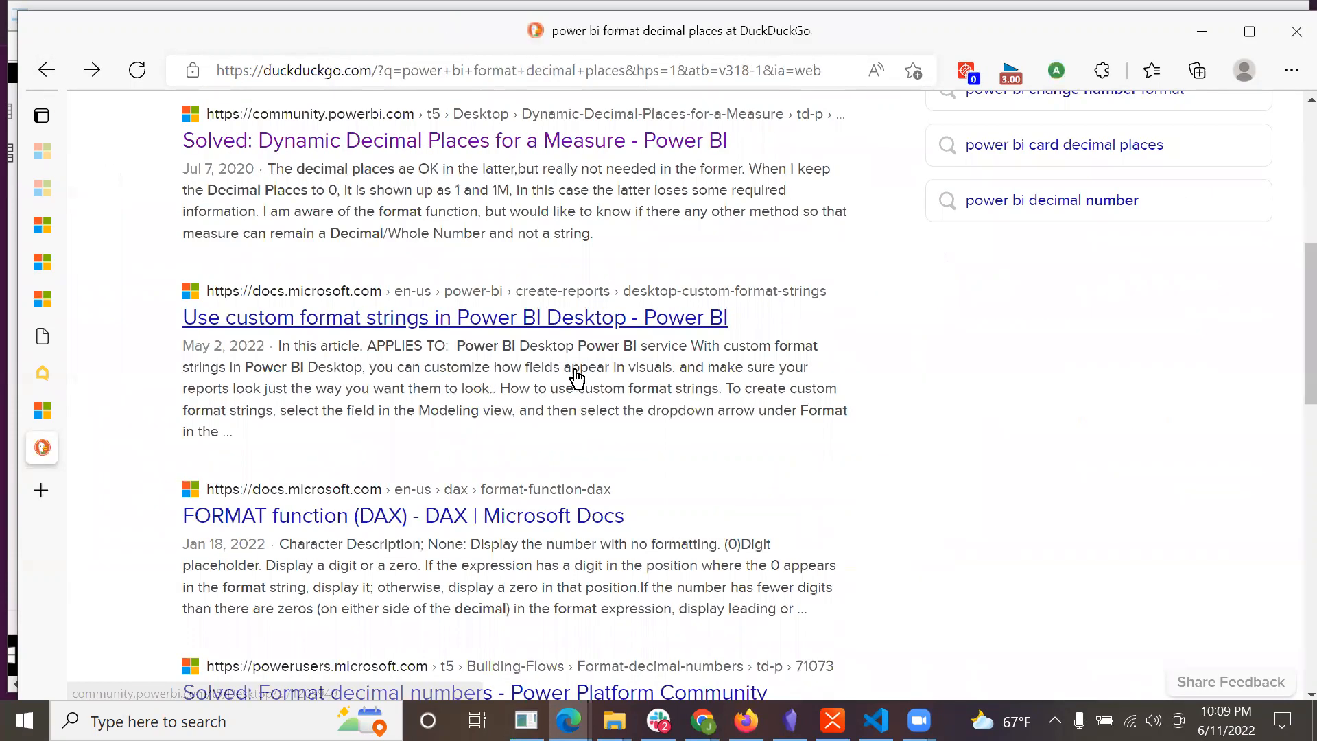
{"action": "scroll", "coordinate": [664, 376], "scroll_direction": "down", "scroll_amount": 2}
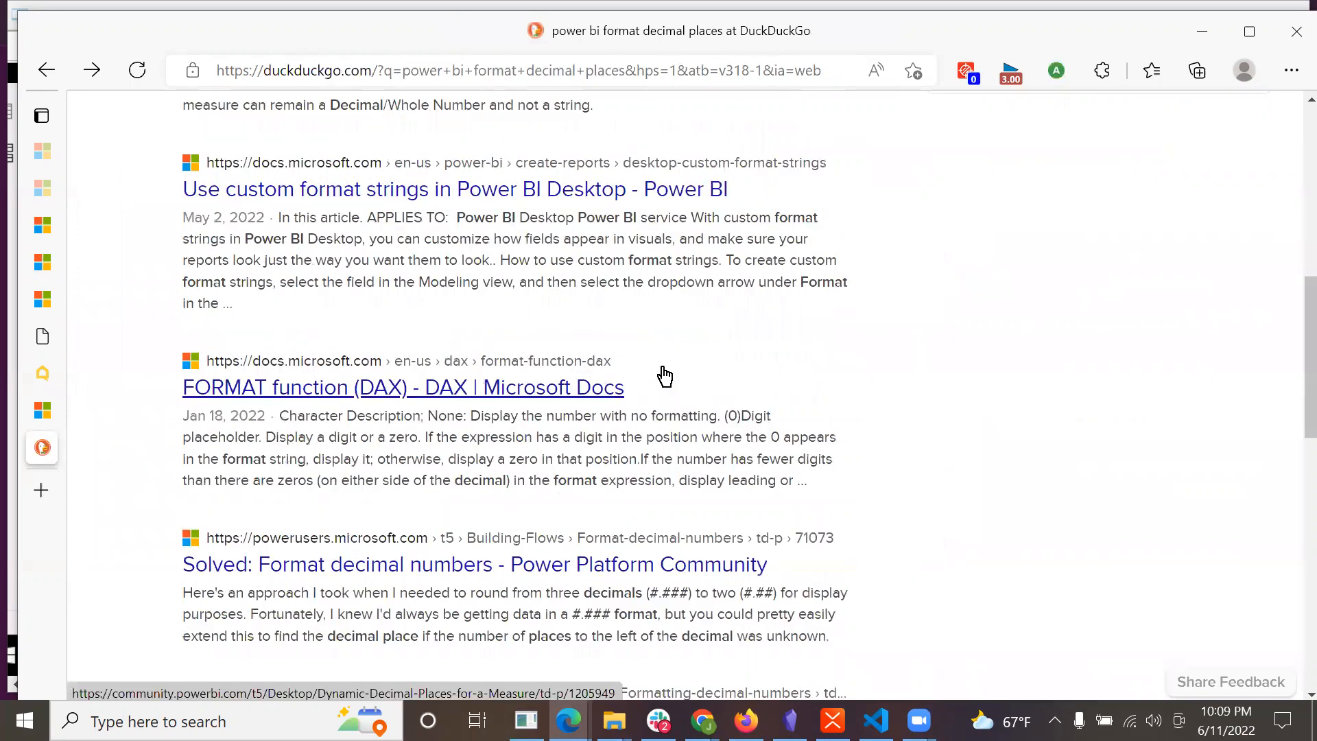
{"action": "scroll", "coordinate": [663, 376], "scroll_direction": "down", "scroll_amount": 3}
{"action": "scroll", "coordinate": [676, 316], "scroll_direction": "down", "scroll_amount": 1}
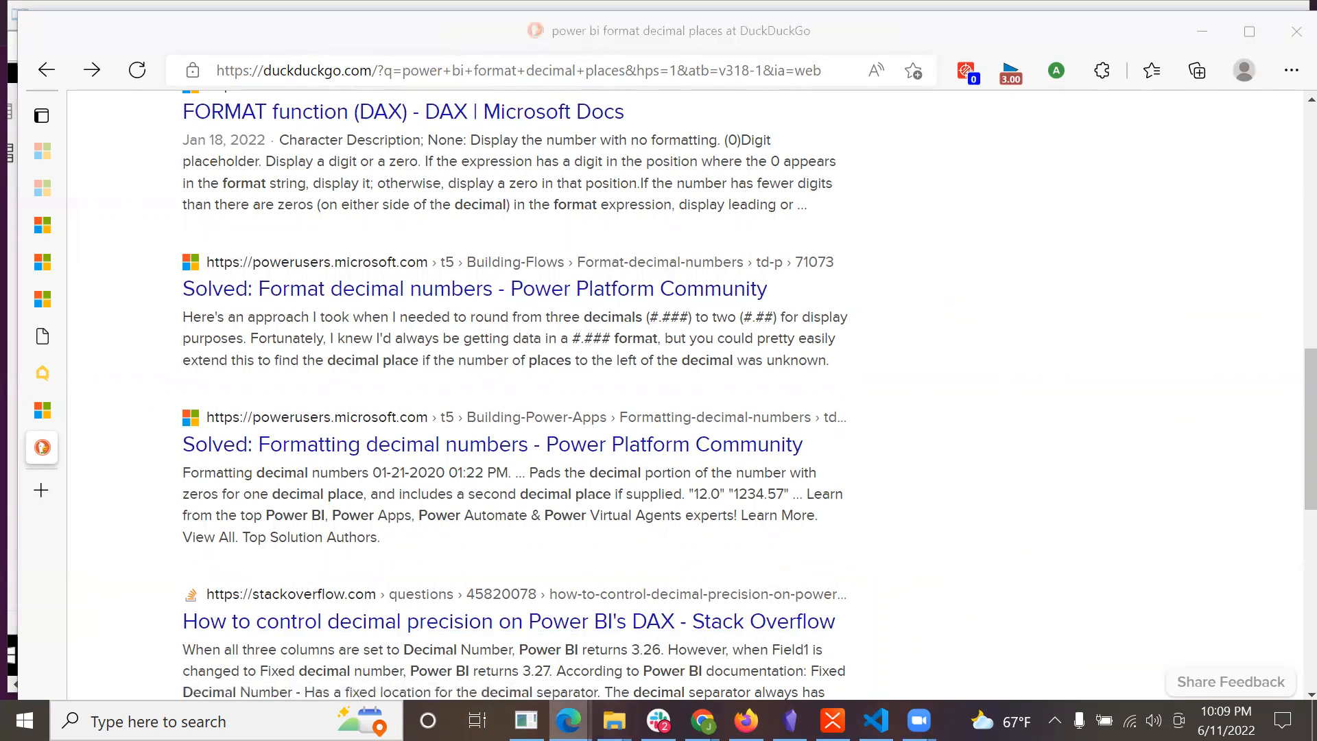
- Switch back to the Power BI Desktop lab window and check the Data view, Model view and Transform data options for a decimal places setting
{"action": "mouse_move", "coordinate": [568, 720]}
{"action": "left_click", "coordinate": [858, 647]}
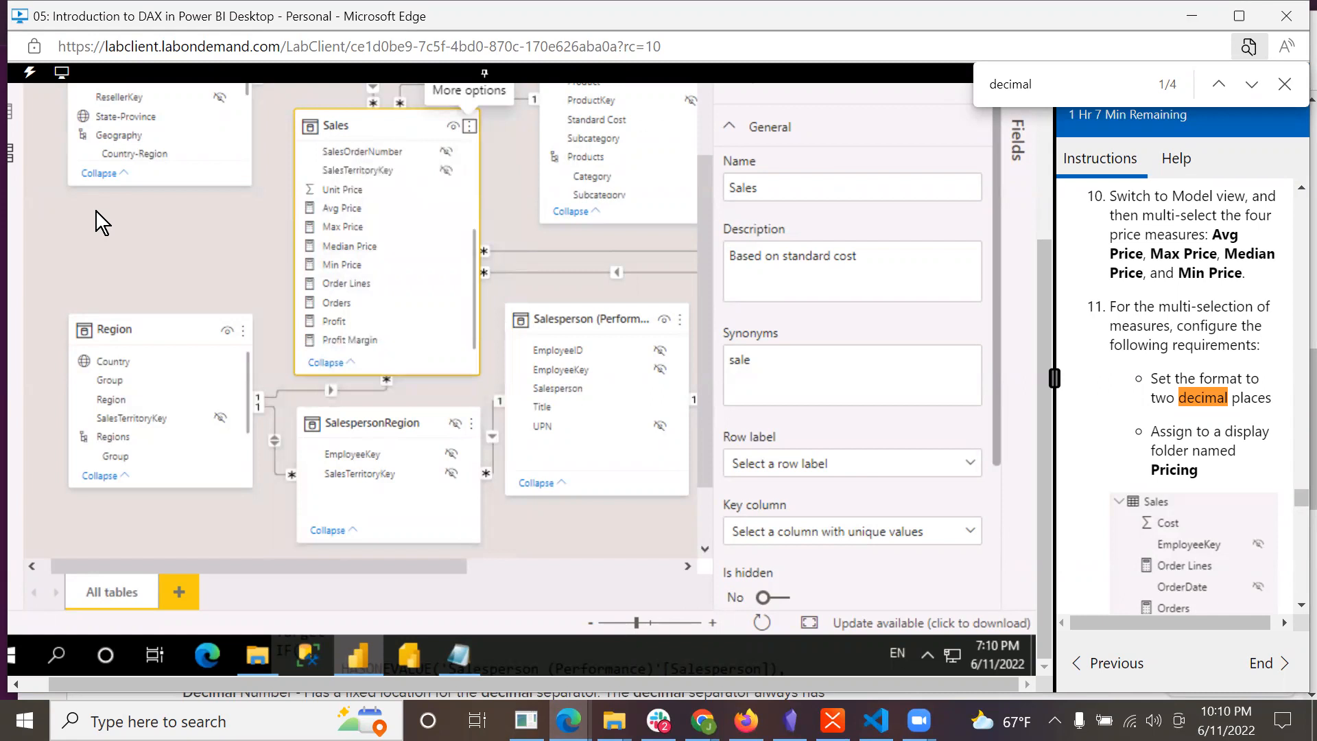
{"action": "scroll", "coordinate": [96, 209], "scroll_direction": "up", "scroll_amount": 2}
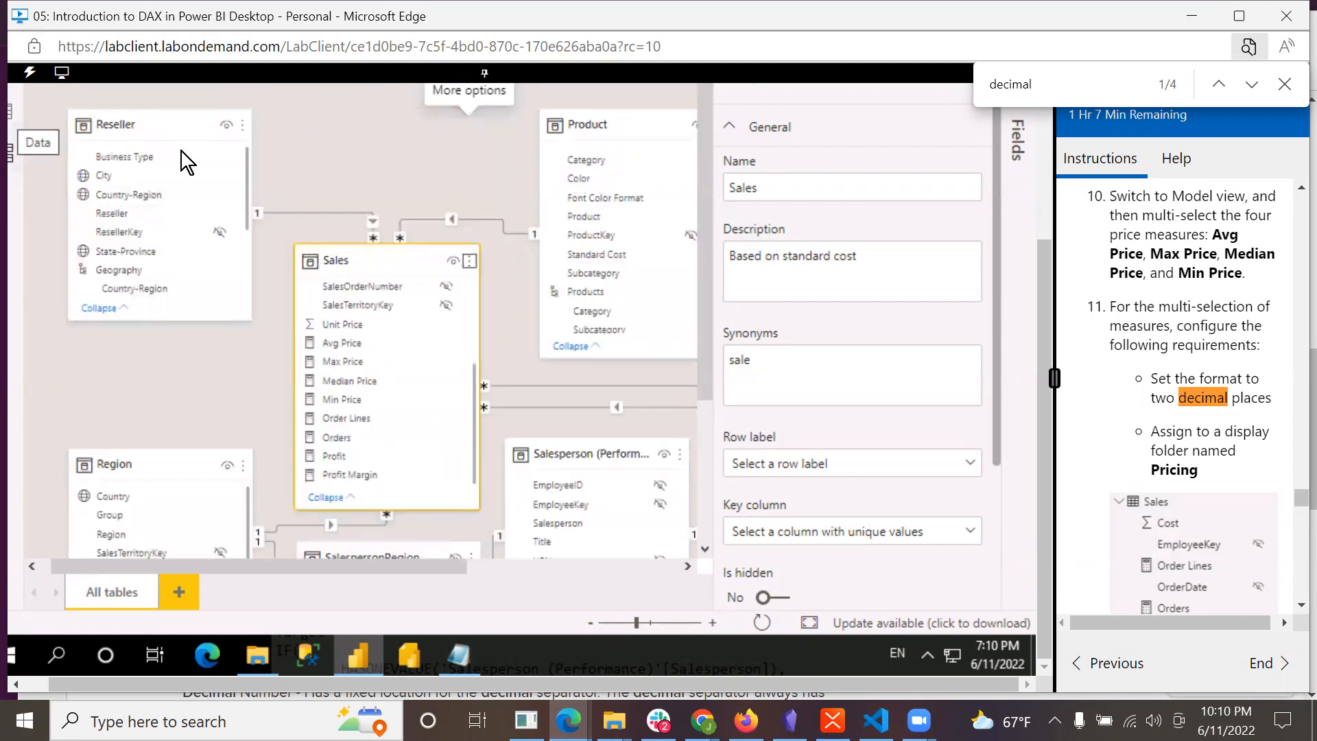
{"action": "scroll", "coordinate": [1039, 302], "scroll_direction": "up", "scroll_amount": 2}
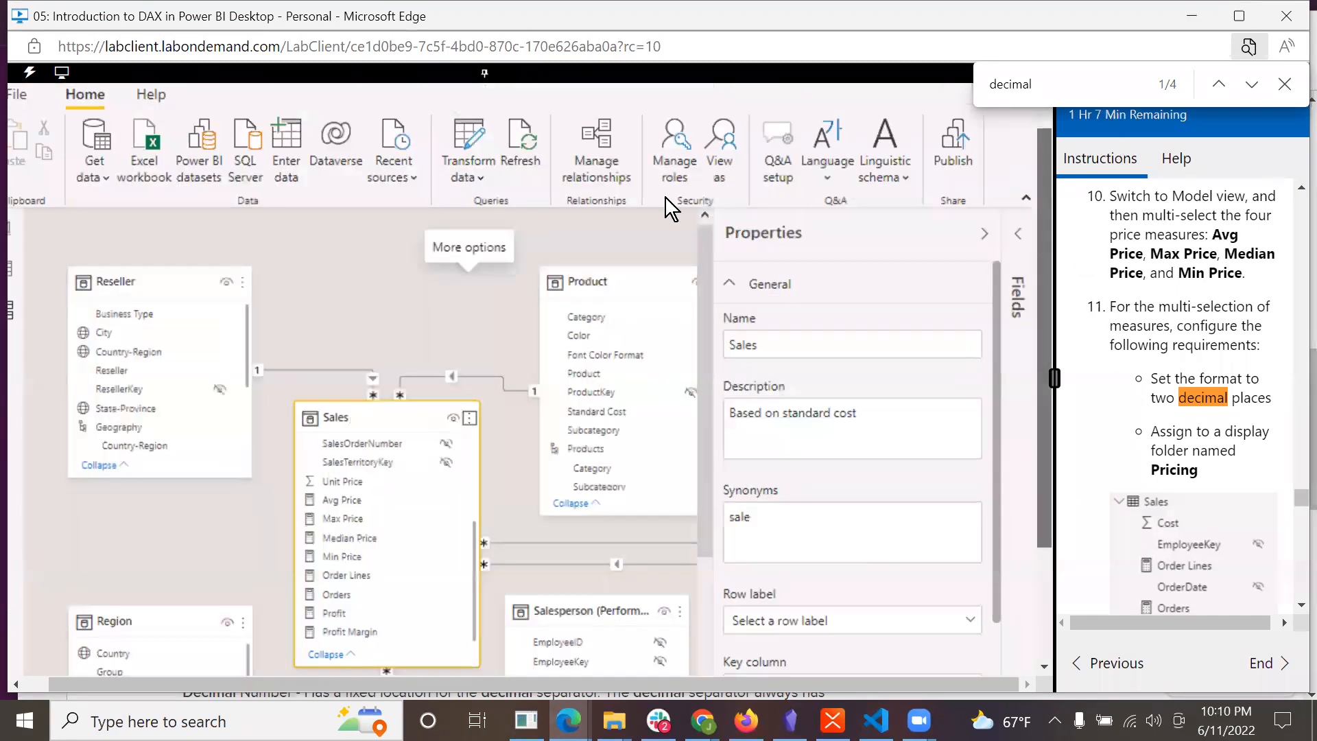
{"action": "left_click", "coordinate": [14, 321]}
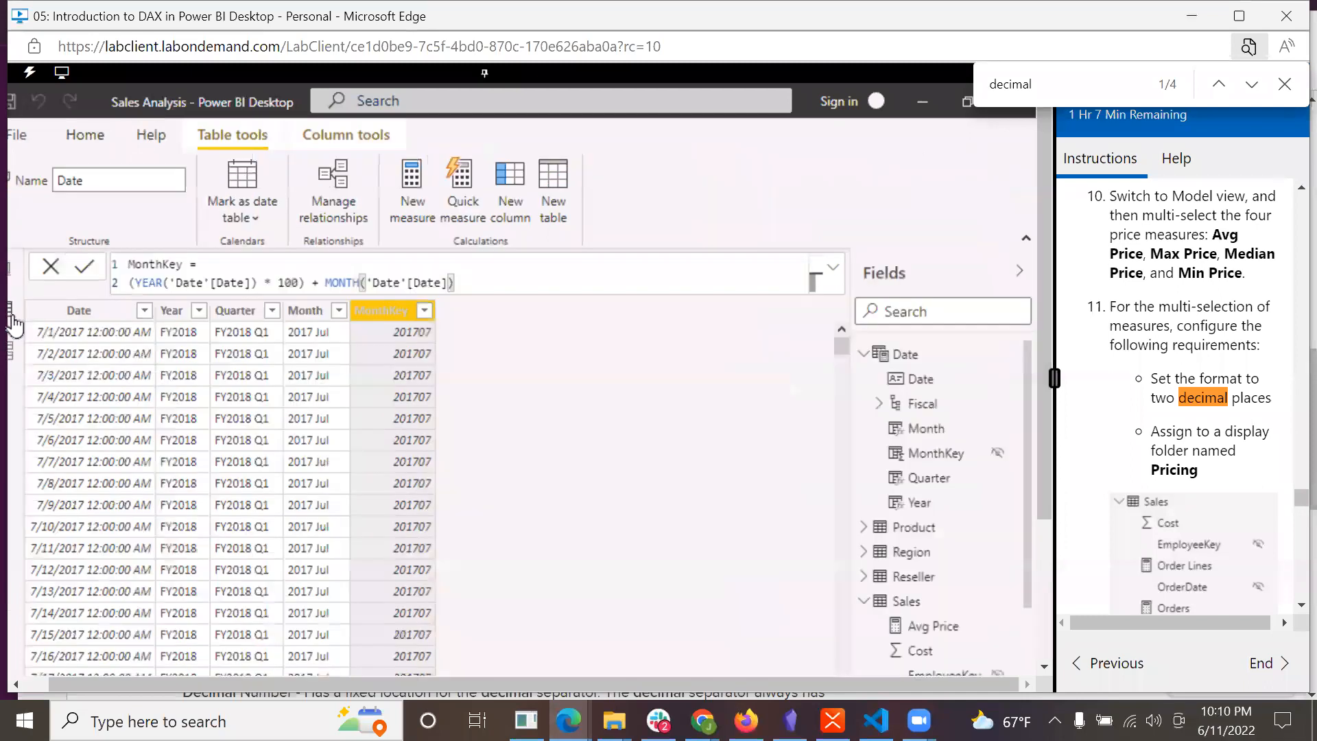
{"action": "left_click", "coordinate": [11, 359]}
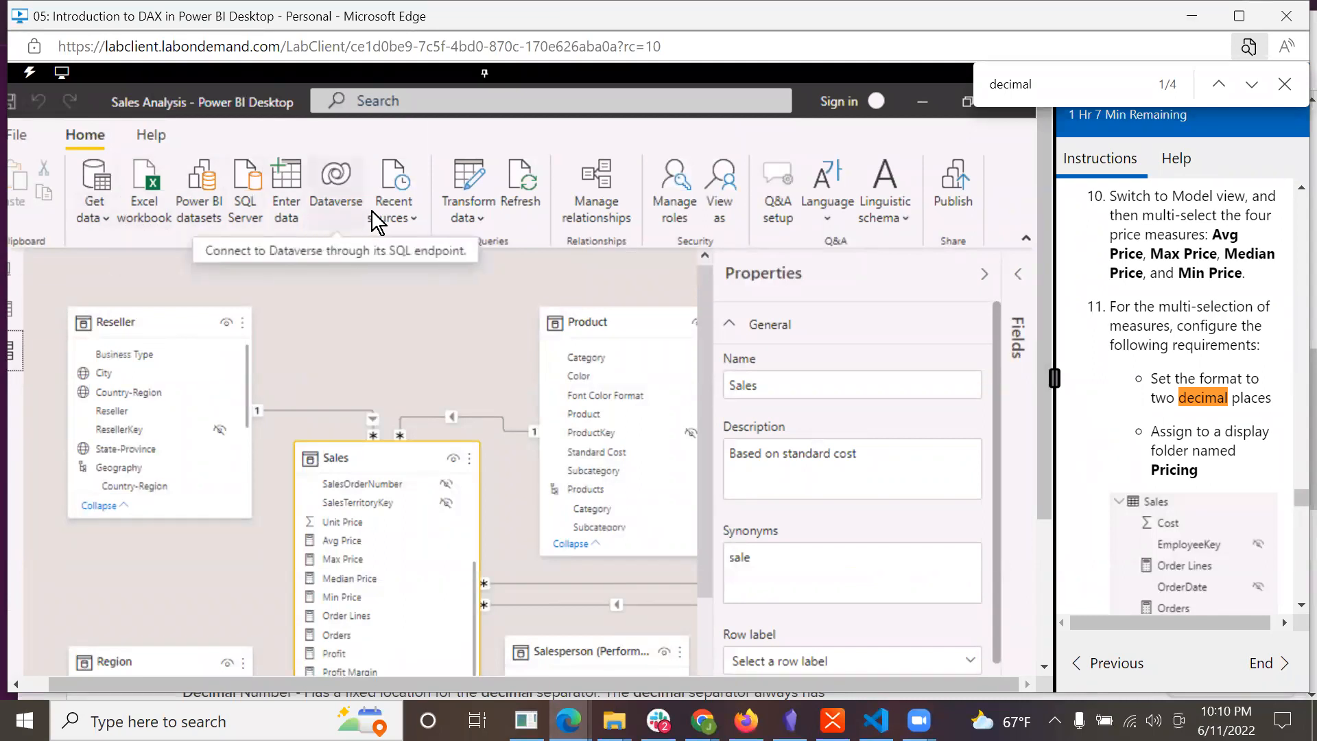
{"action": "left_click", "coordinate": [481, 221]}
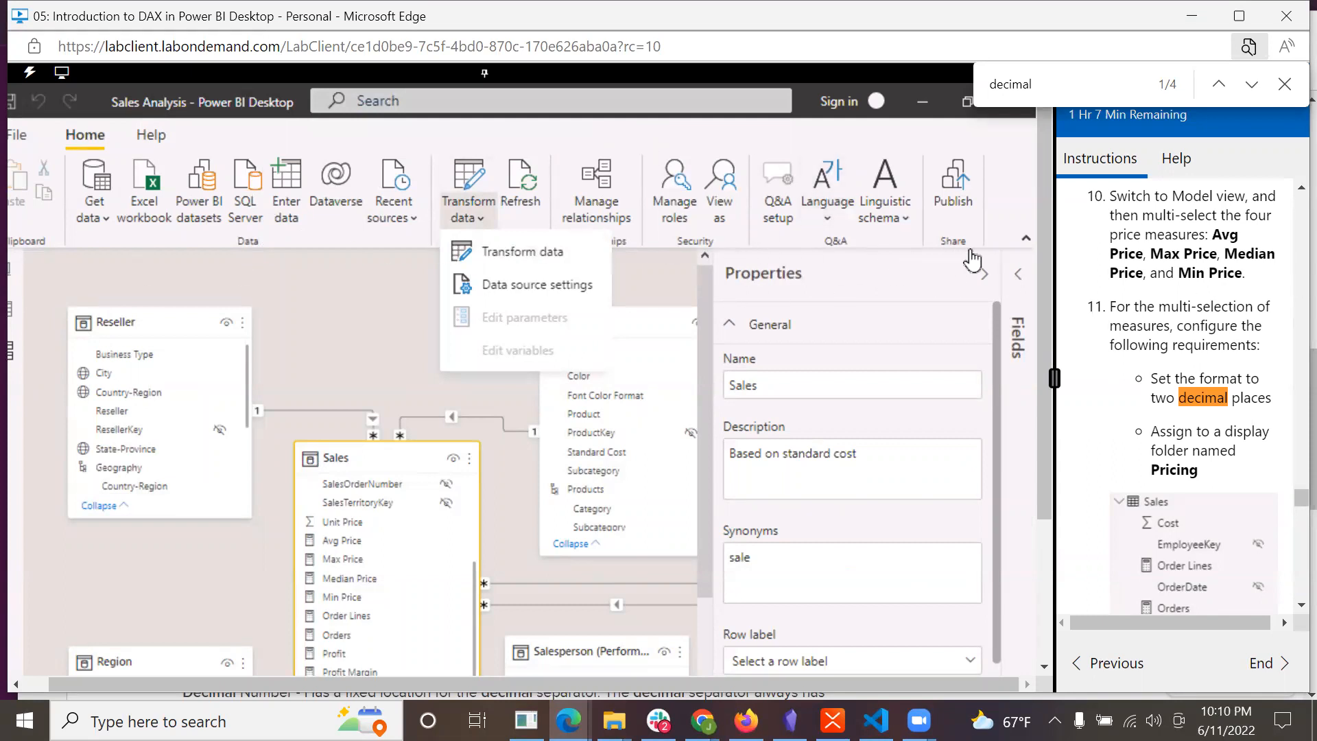
- Collapse the ribbon and look through the Sales table's properties down to the Advanced storage mode setting
{"action": "left_click", "coordinate": [1021, 239]}
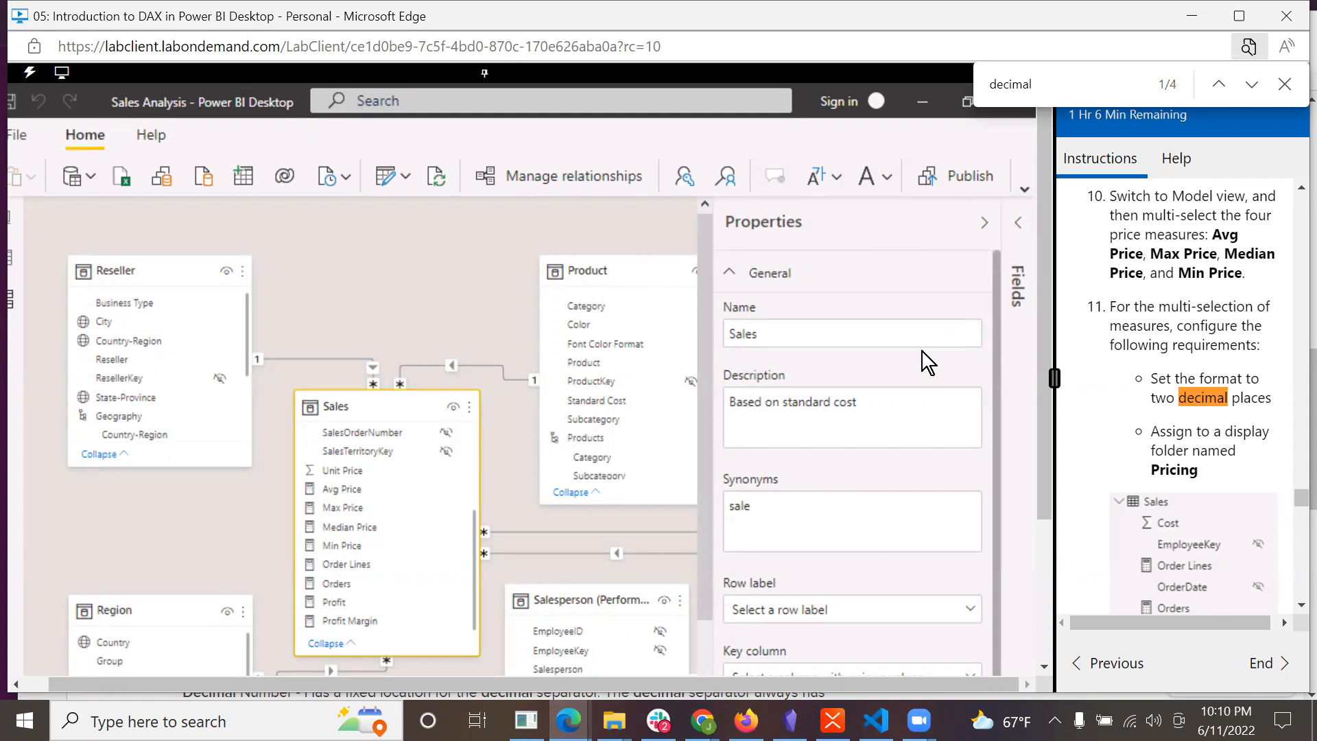
{"action": "scroll", "coordinate": [919, 364], "scroll_direction": "down", "scroll_amount": 2}
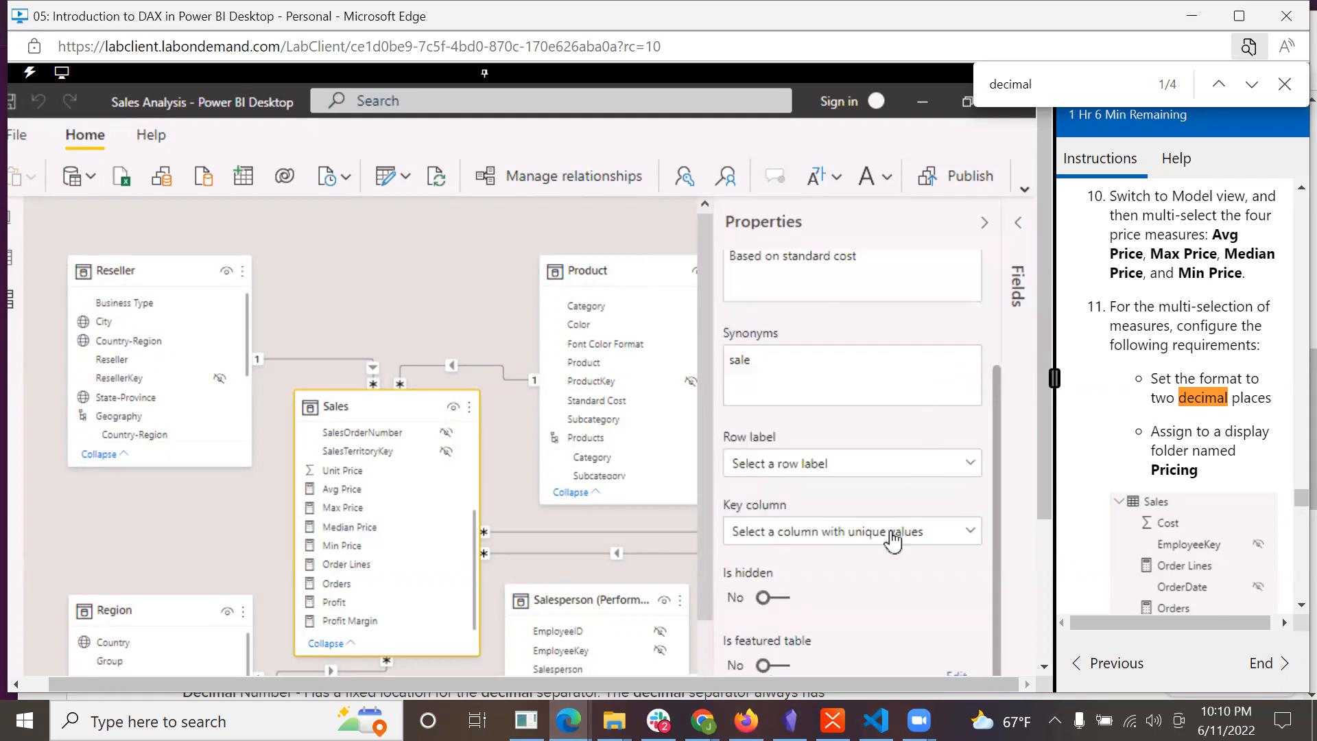
{"action": "left_click_drag", "start_coordinate": [1043, 480], "coordinate": [1066, 679]}
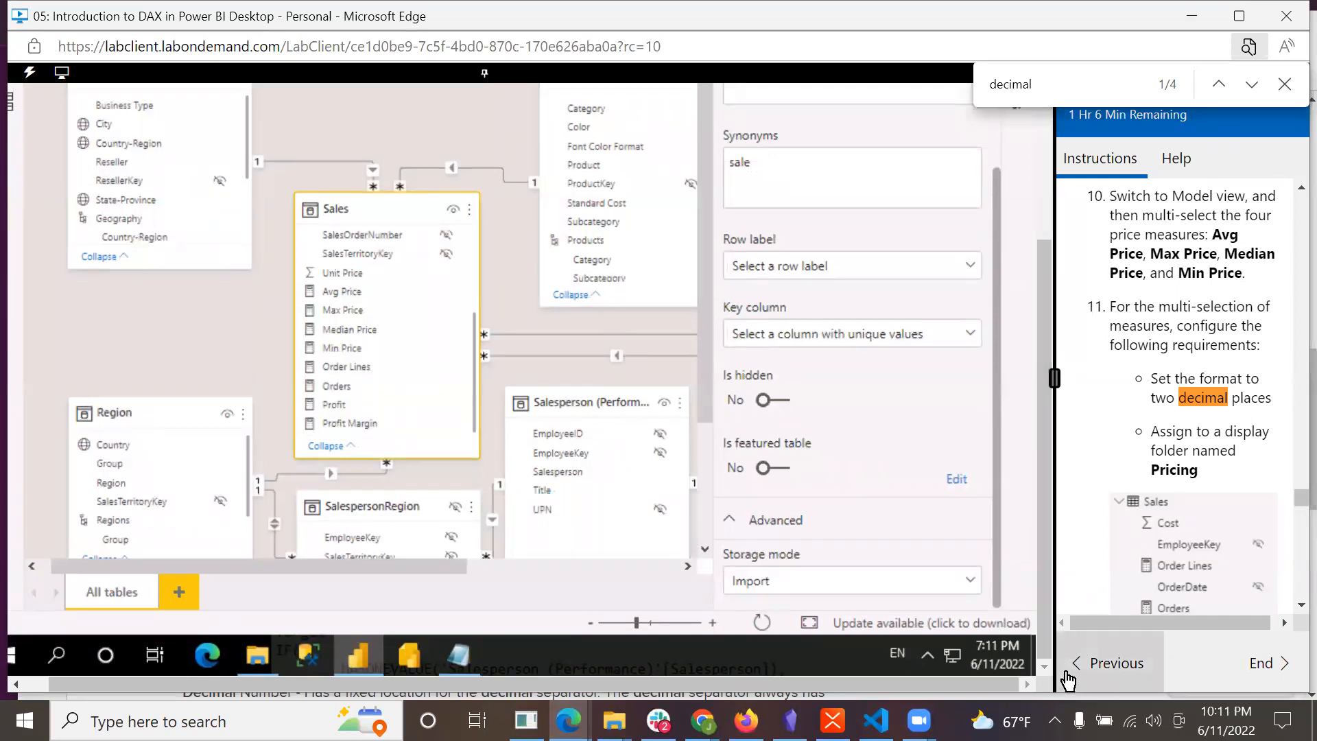
- Expand the field list in Model view and check which options are offered for the Sales table's Avg Price measure
{"action": "left_click_drag", "start_coordinate": [1046, 500], "coordinate": [1079, 225]}
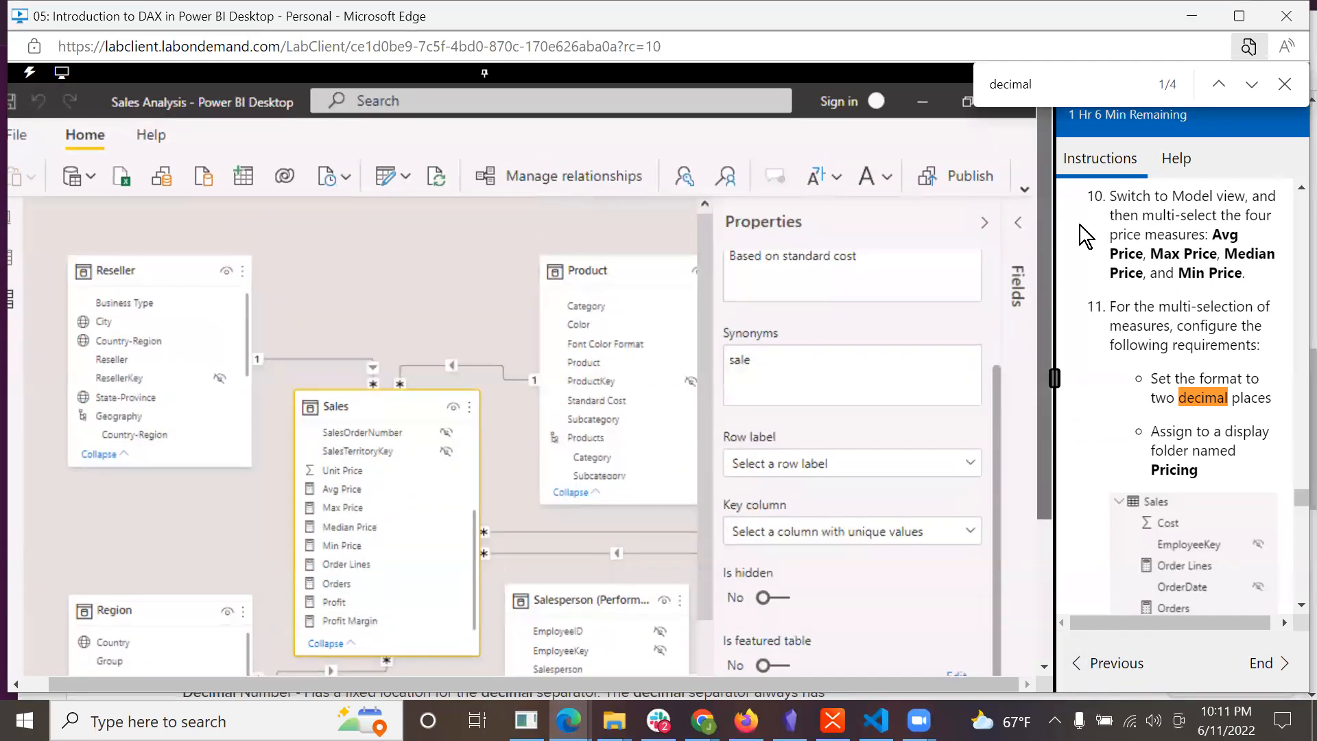
{"action": "left_click", "coordinate": [1017, 223]}
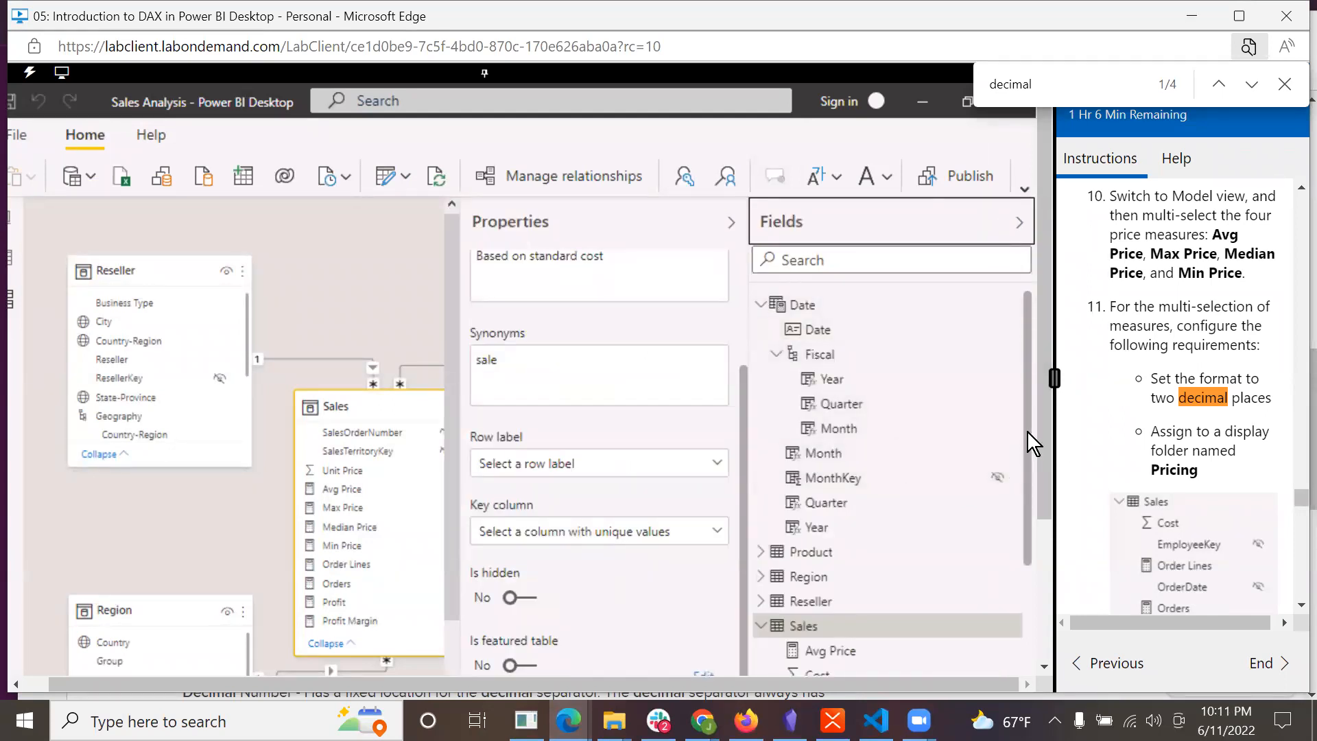
{"action": "scroll", "coordinate": [1028, 446], "scroll_direction": "down", "scroll_amount": 5}
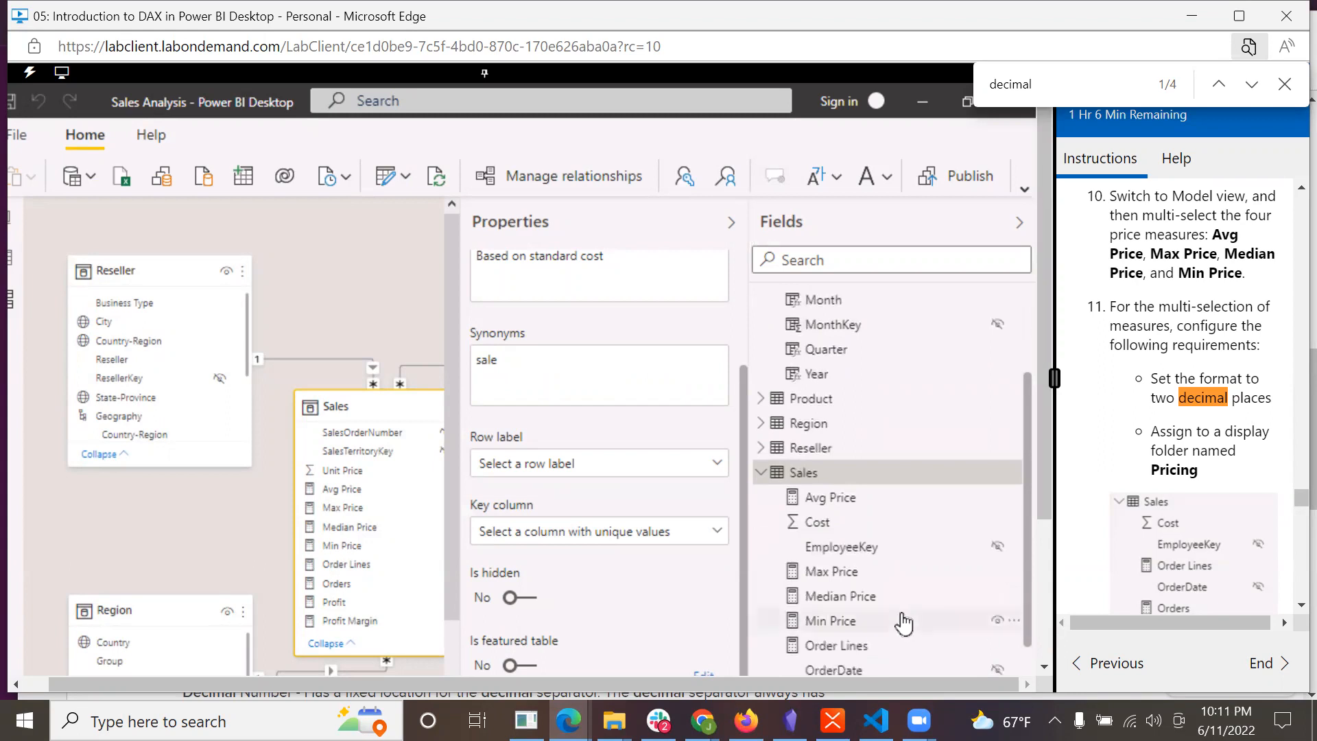
{"action": "right_click", "coordinate": [836, 497]}
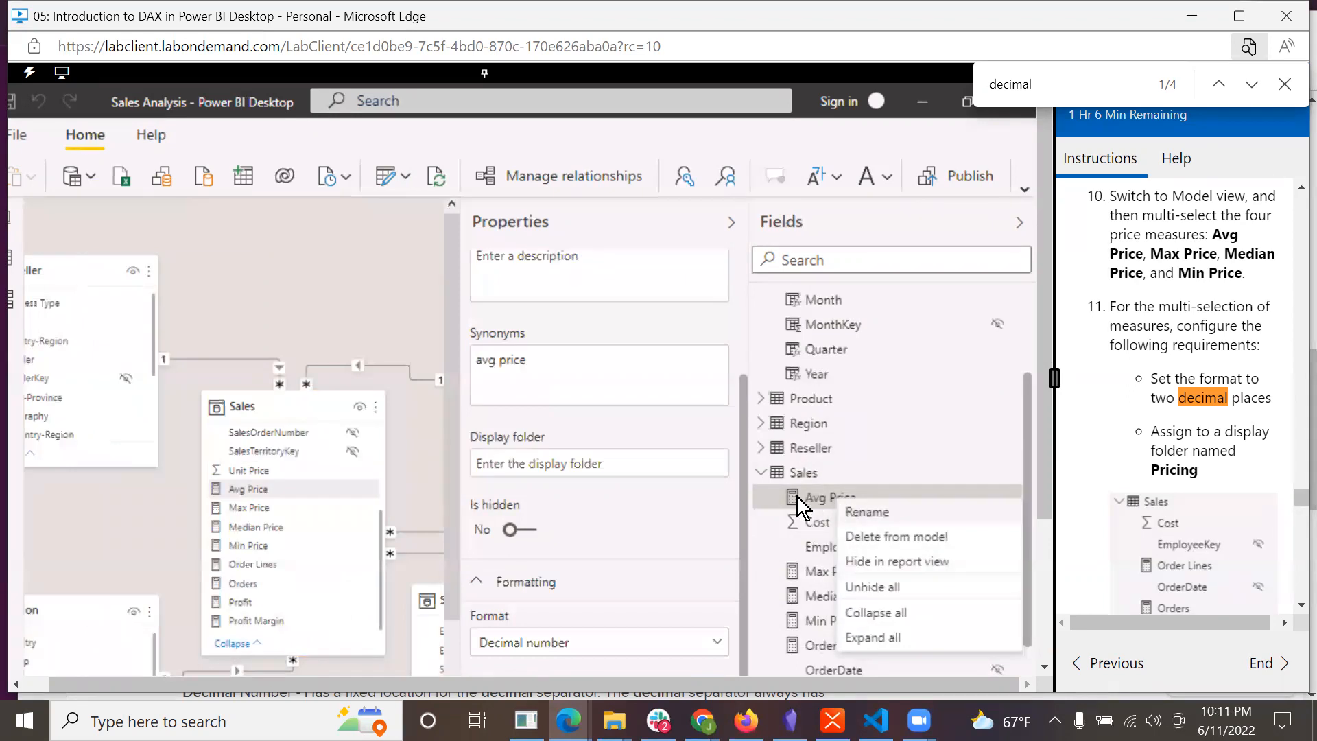
{"action": "left_click", "coordinate": [1039, 442]}
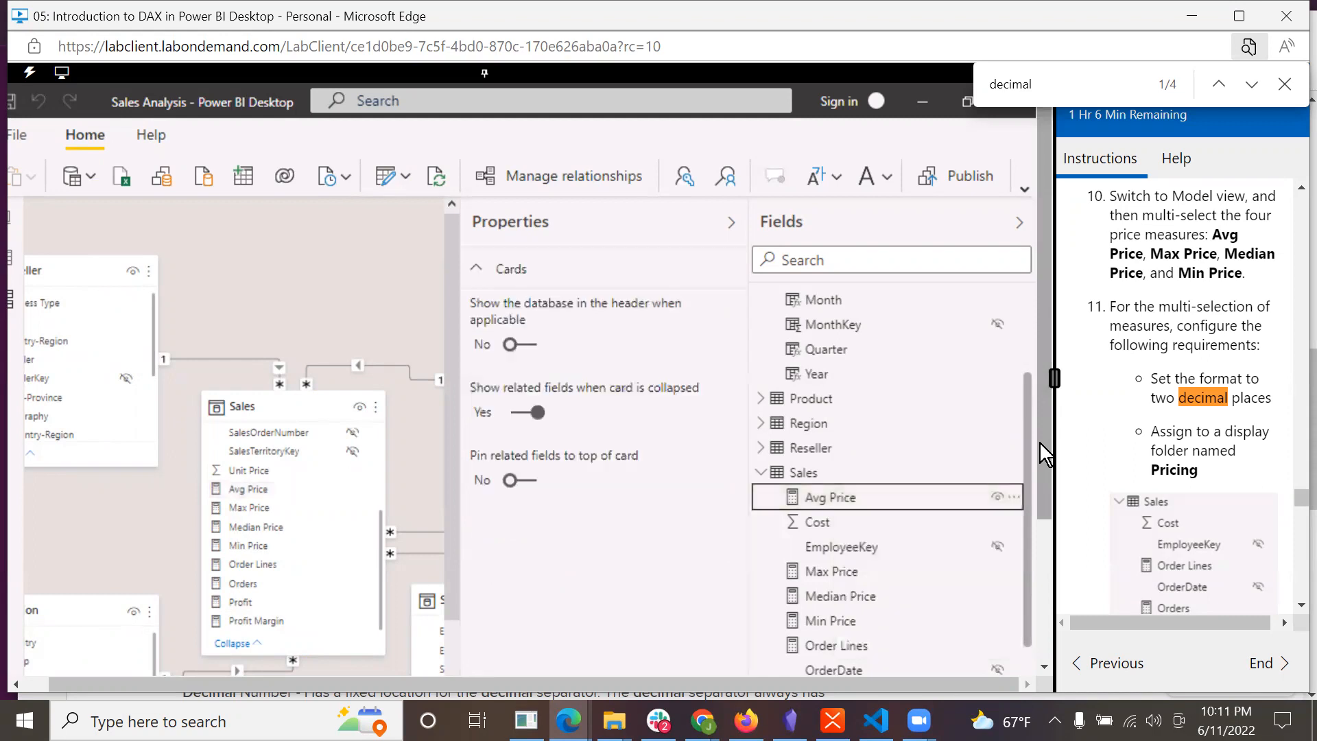
{"action": "left_click", "coordinate": [1015, 495]}
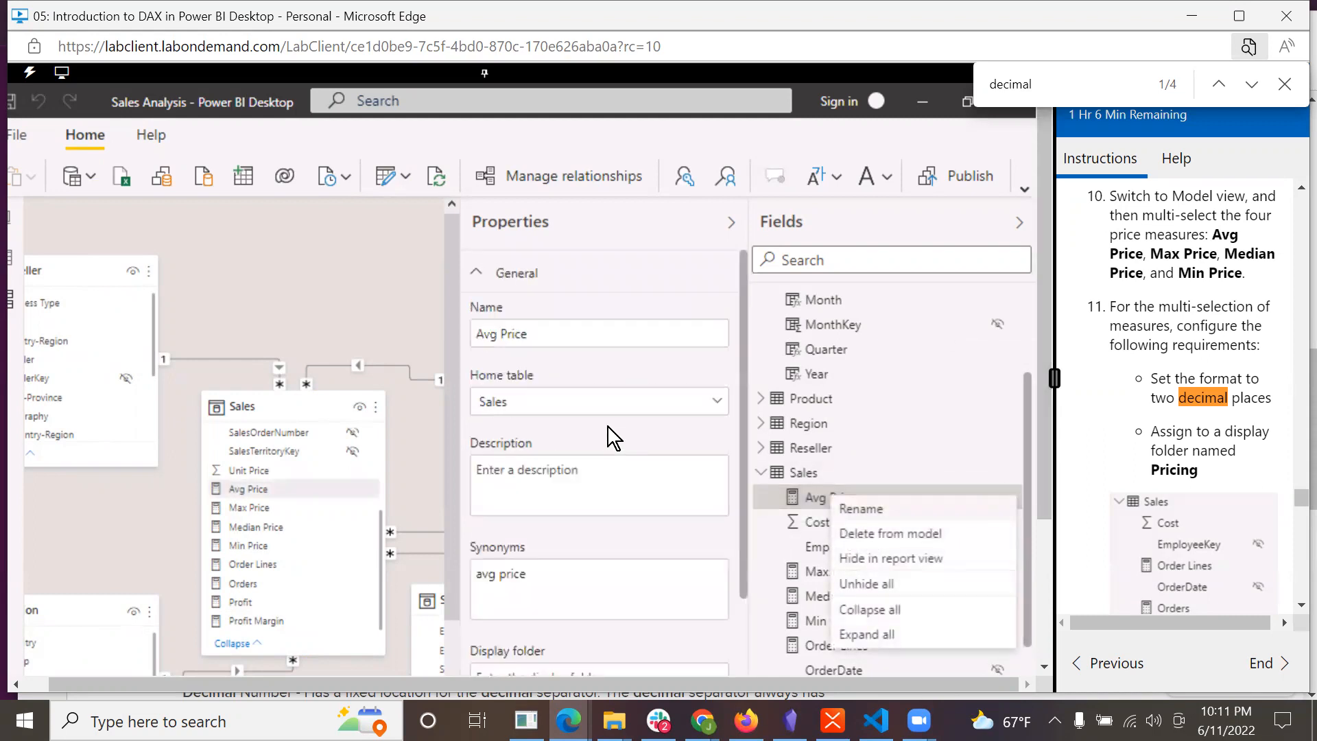
- Examine the Avg Price measure's properties and its available format choices for a decimal places setting
{"action": "left_click", "coordinate": [742, 513]}
{"action": "left_click_drag", "start_coordinate": [738, 532], "coordinate": [744, 669]}
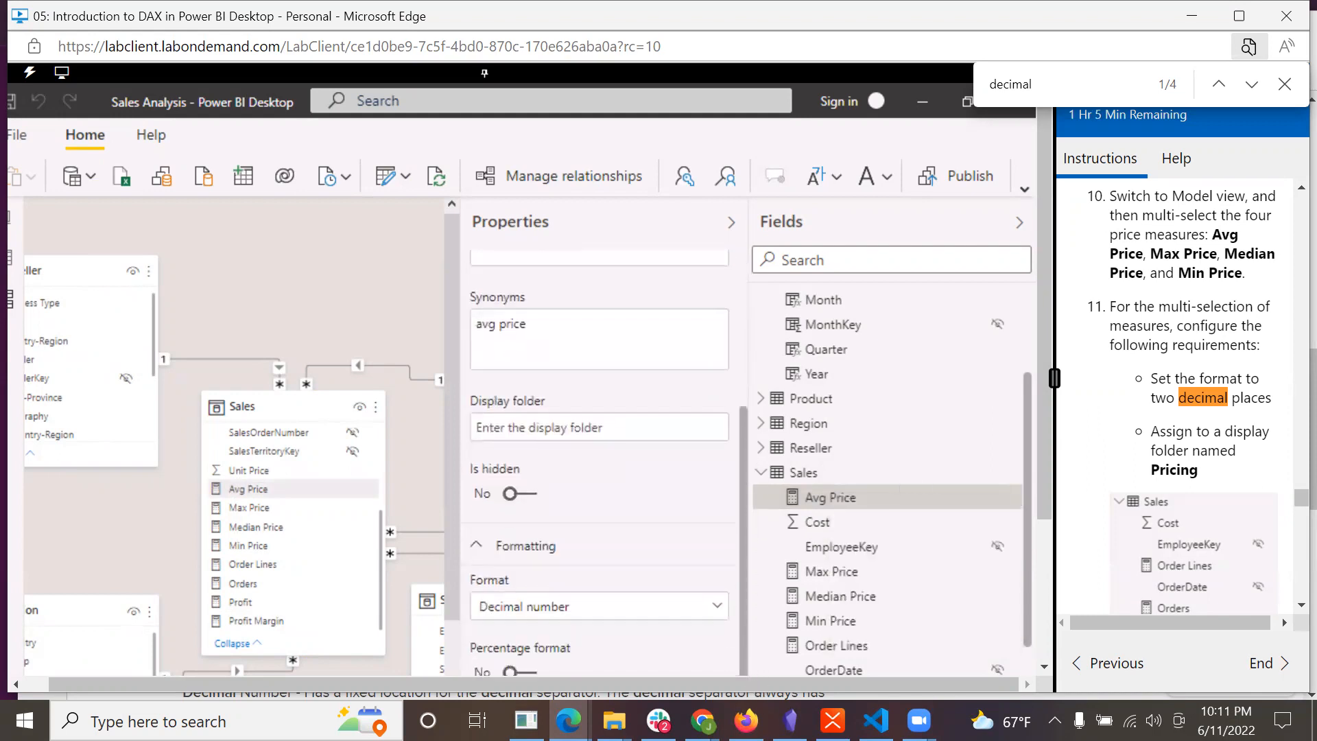
{"action": "left_click", "coordinate": [717, 611]}
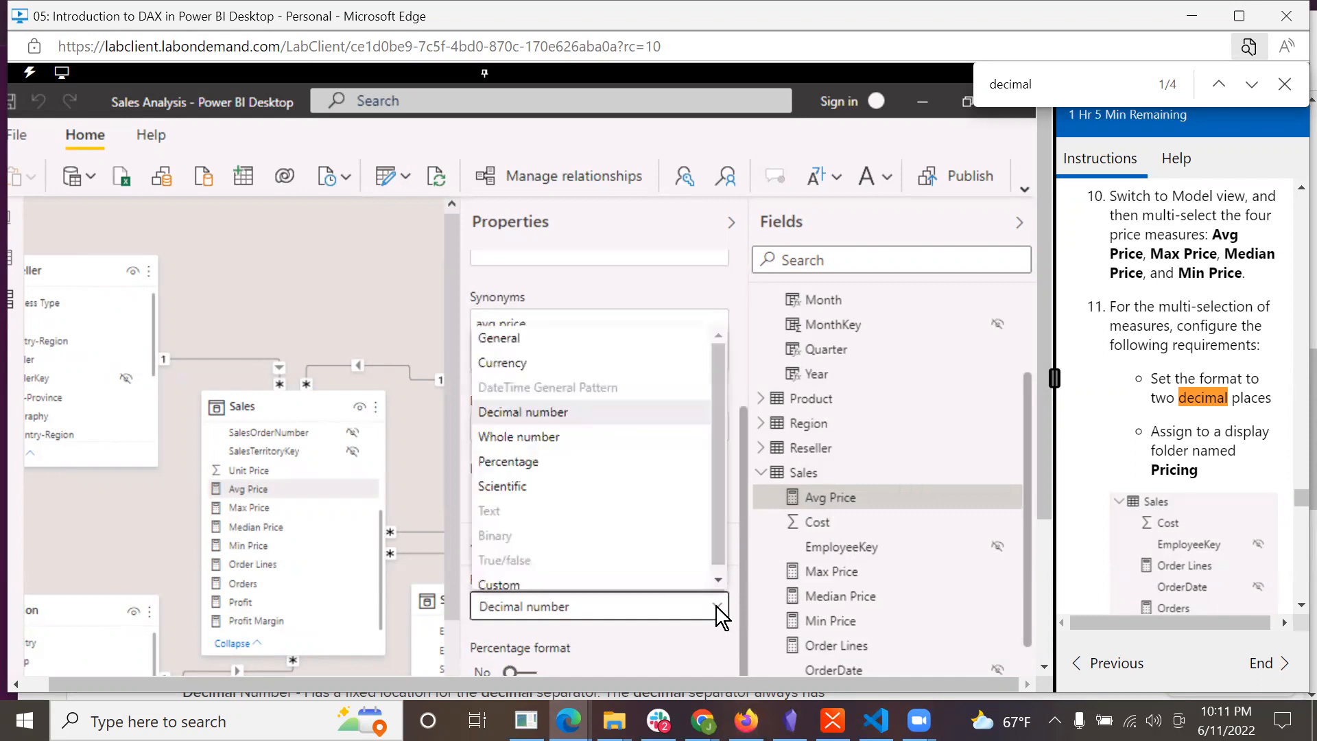
{"action": "left_click", "coordinate": [715, 606]}
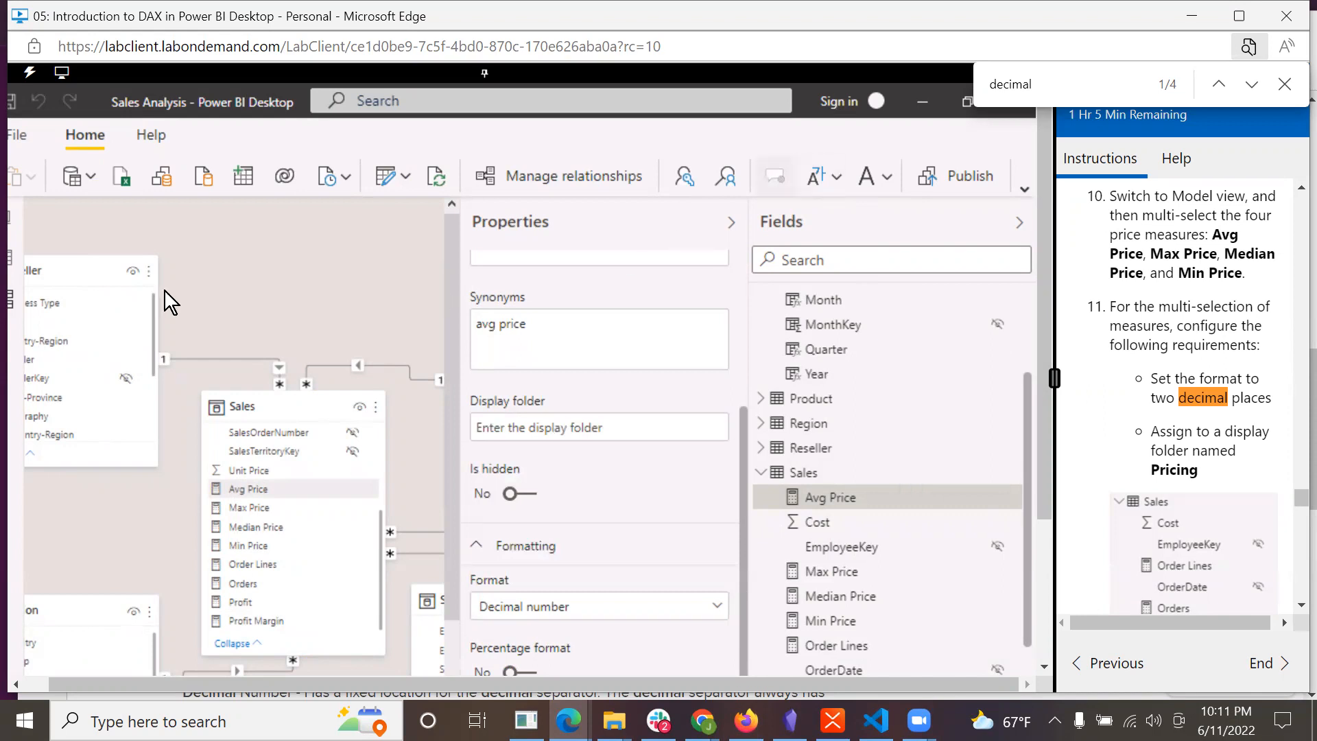
- Switch to Data view and check the Date table's tools for a decimal places setting
{"action": "left_click", "coordinate": [11, 266]}
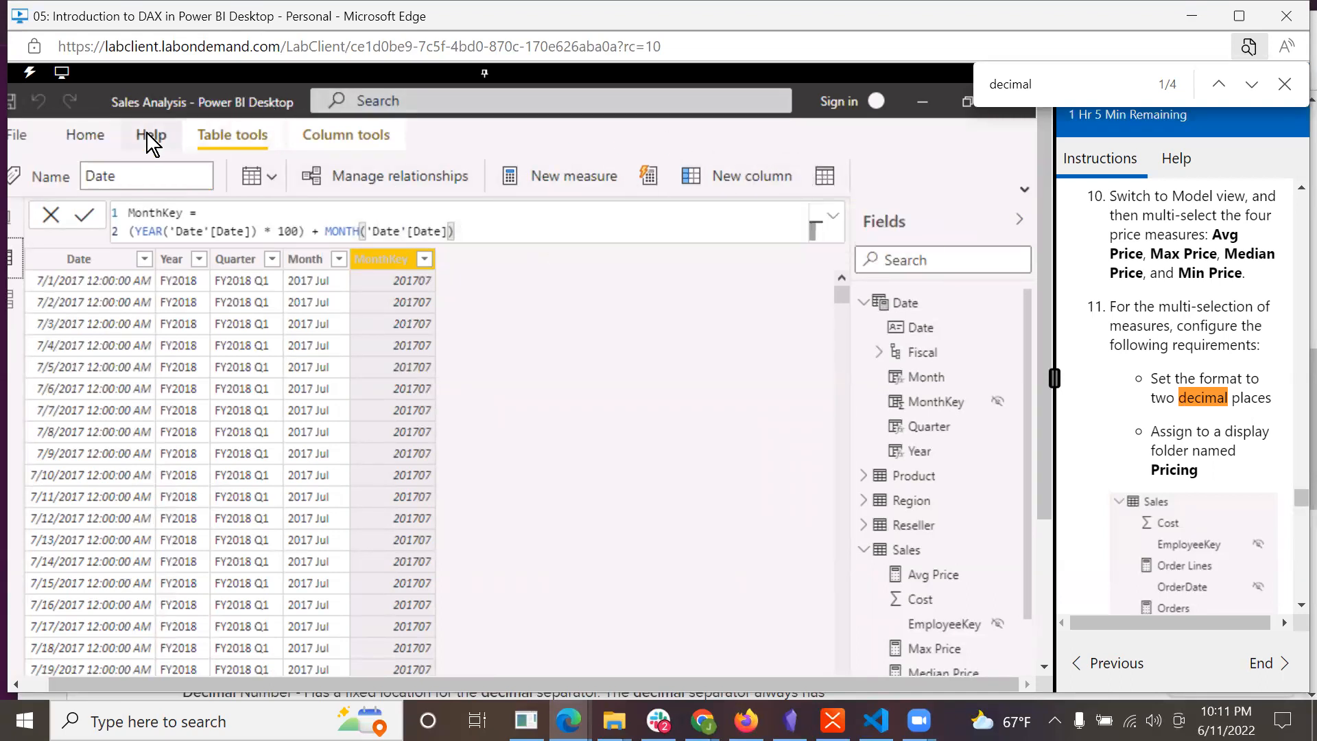
{"action": "left_click", "coordinate": [270, 175]}
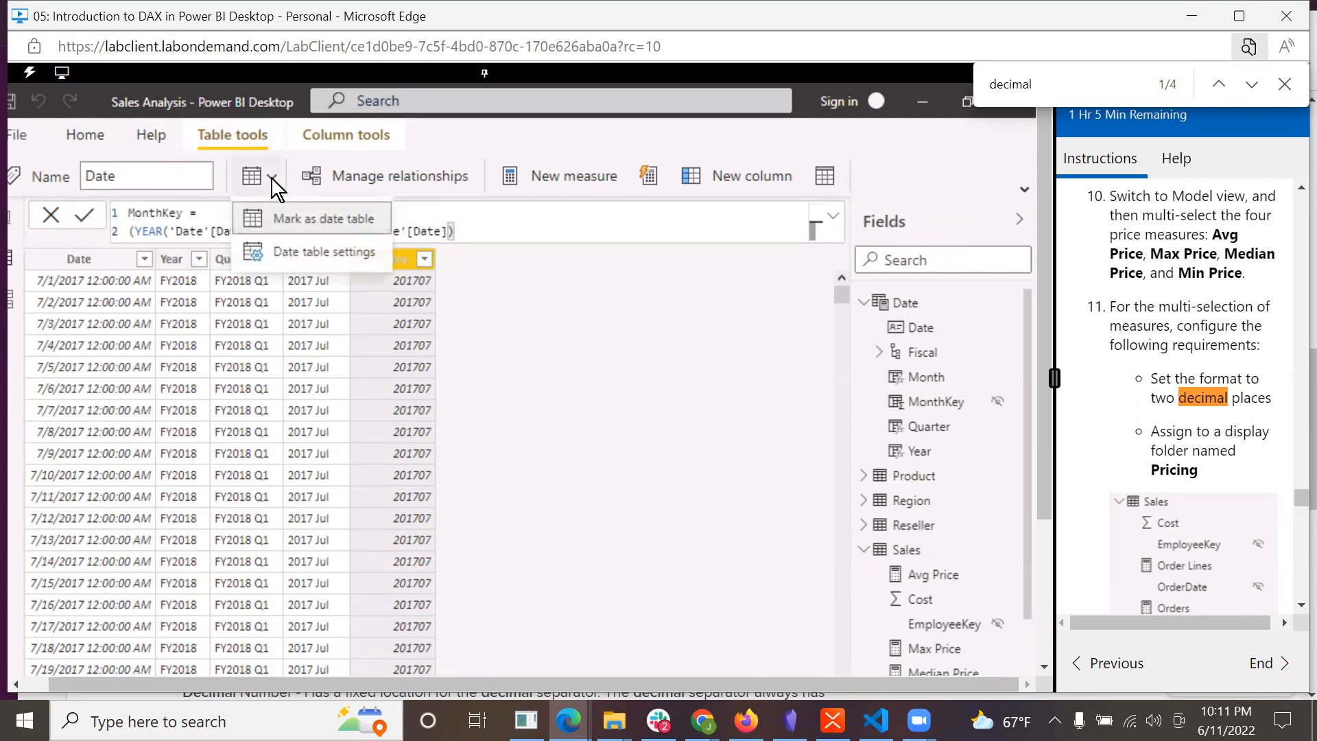
{"action": "left_click", "coordinate": [498, 147]}
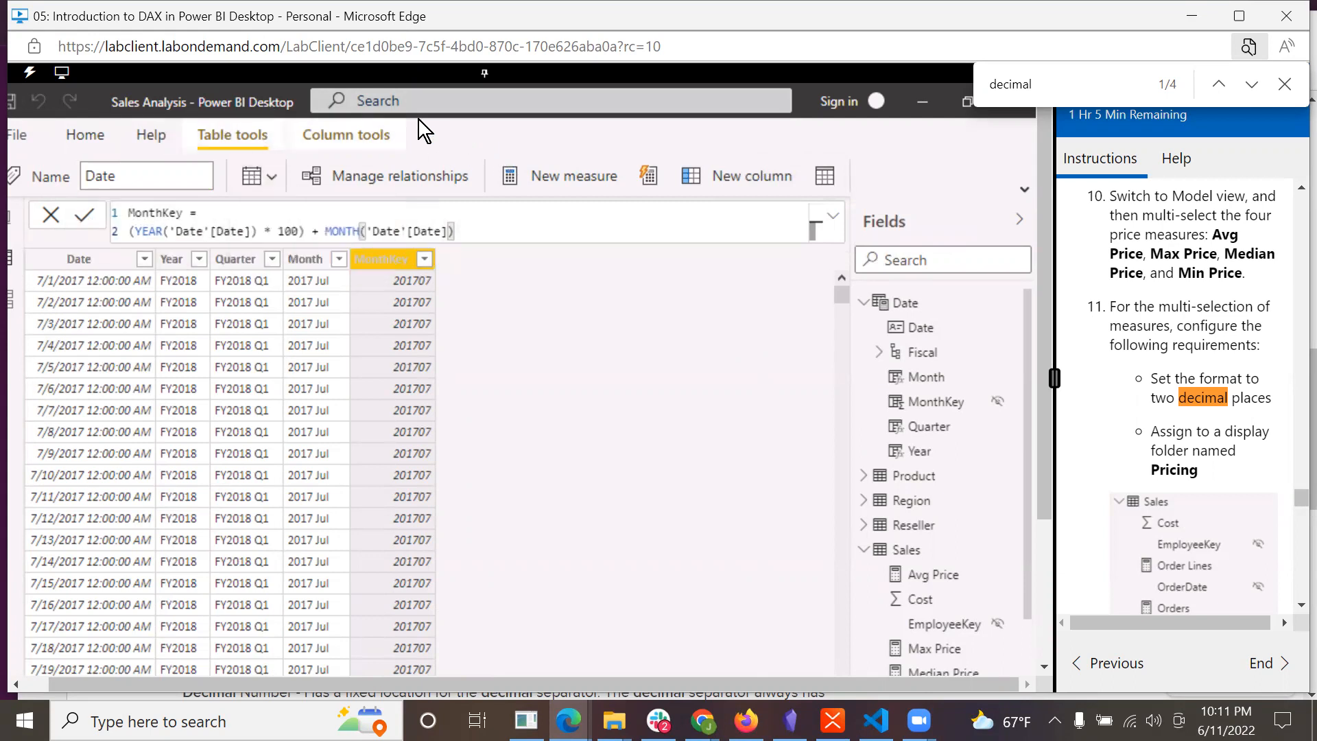
- Switch to Report view and check the options offered for the Avg Price and Max Price measures
{"action": "left_click", "coordinate": [10, 220]}
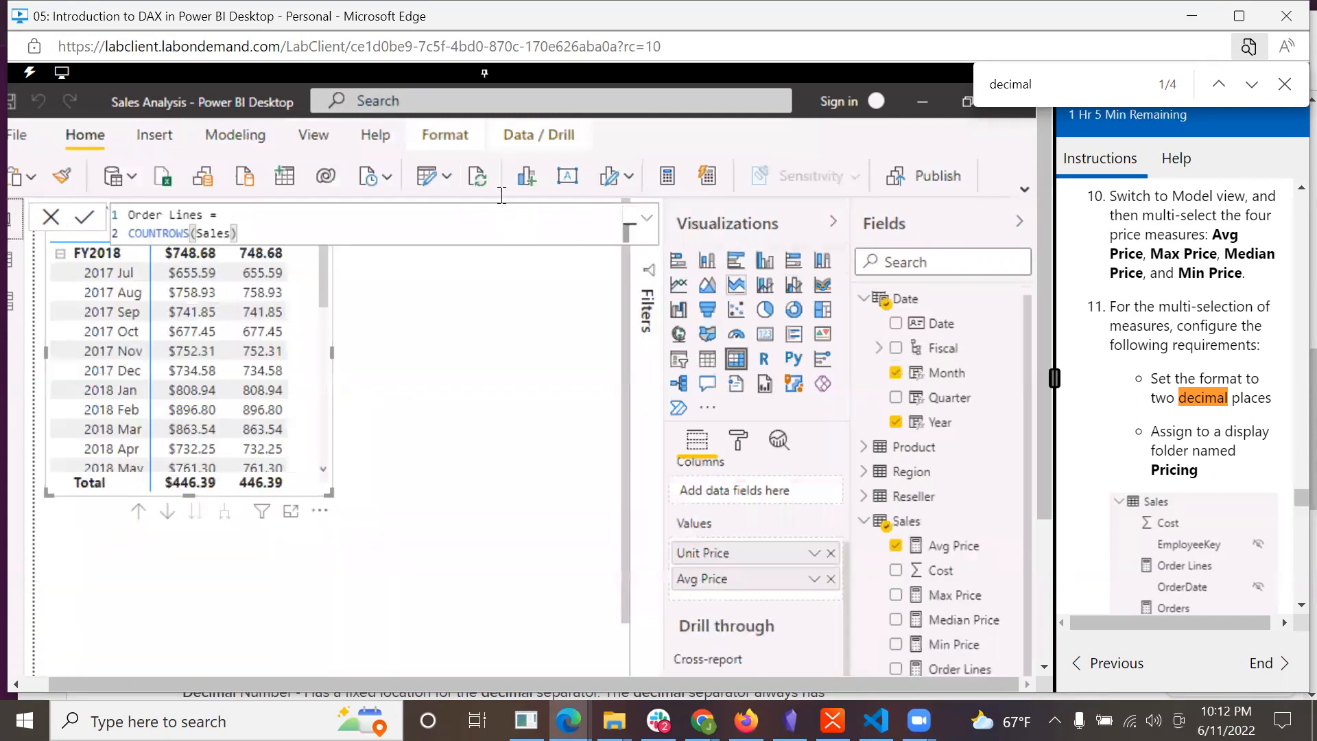
{"action": "left_click_drag", "start_coordinate": [1044, 413], "coordinate": [1047, 545]}
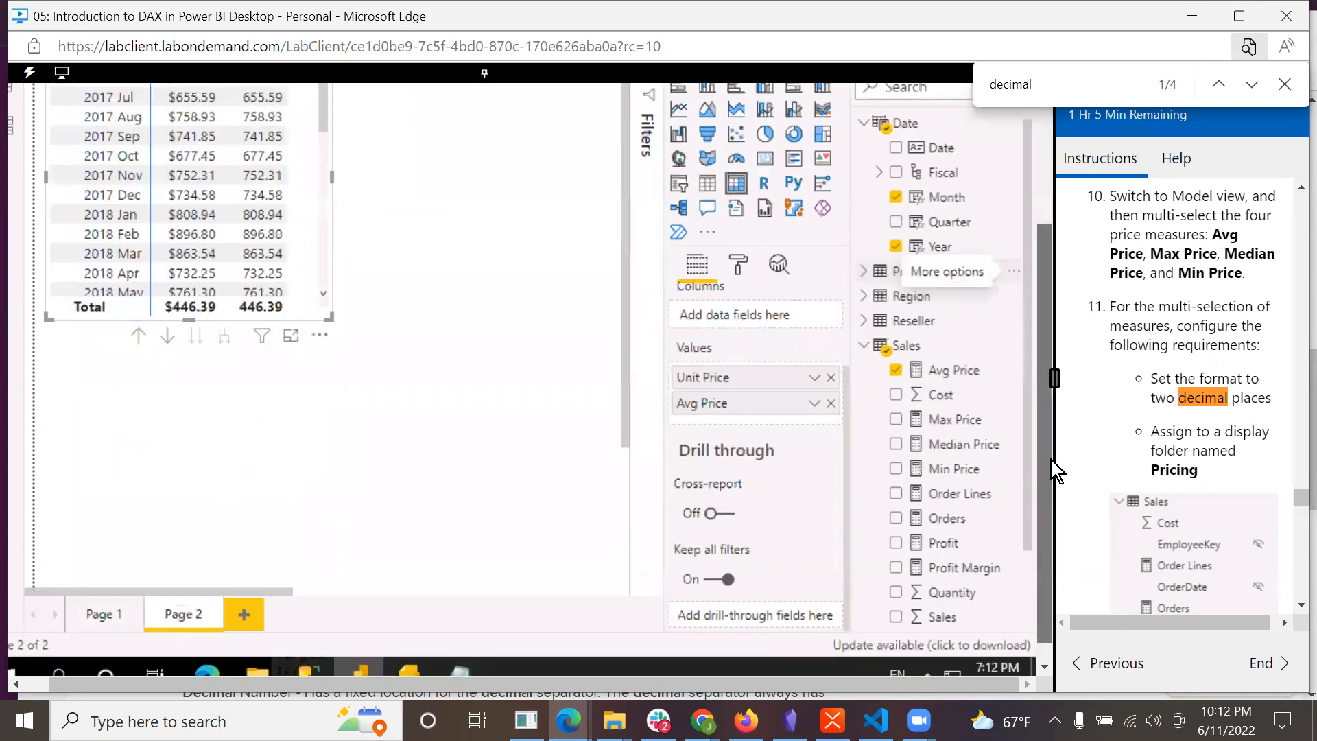
{"action": "scroll", "coordinate": [1049, 454], "scroll_direction": "up", "scroll_amount": 3}
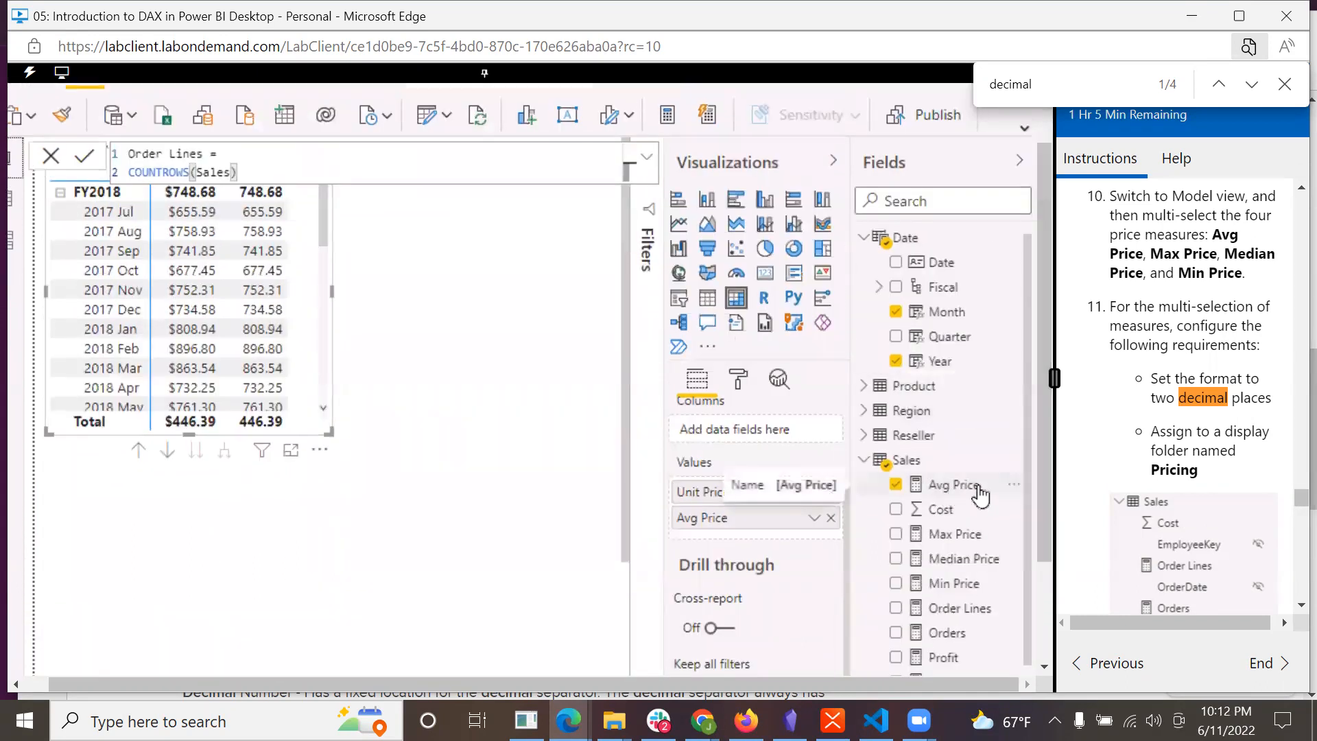
{"action": "left_click", "coordinate": [1013, 484]}
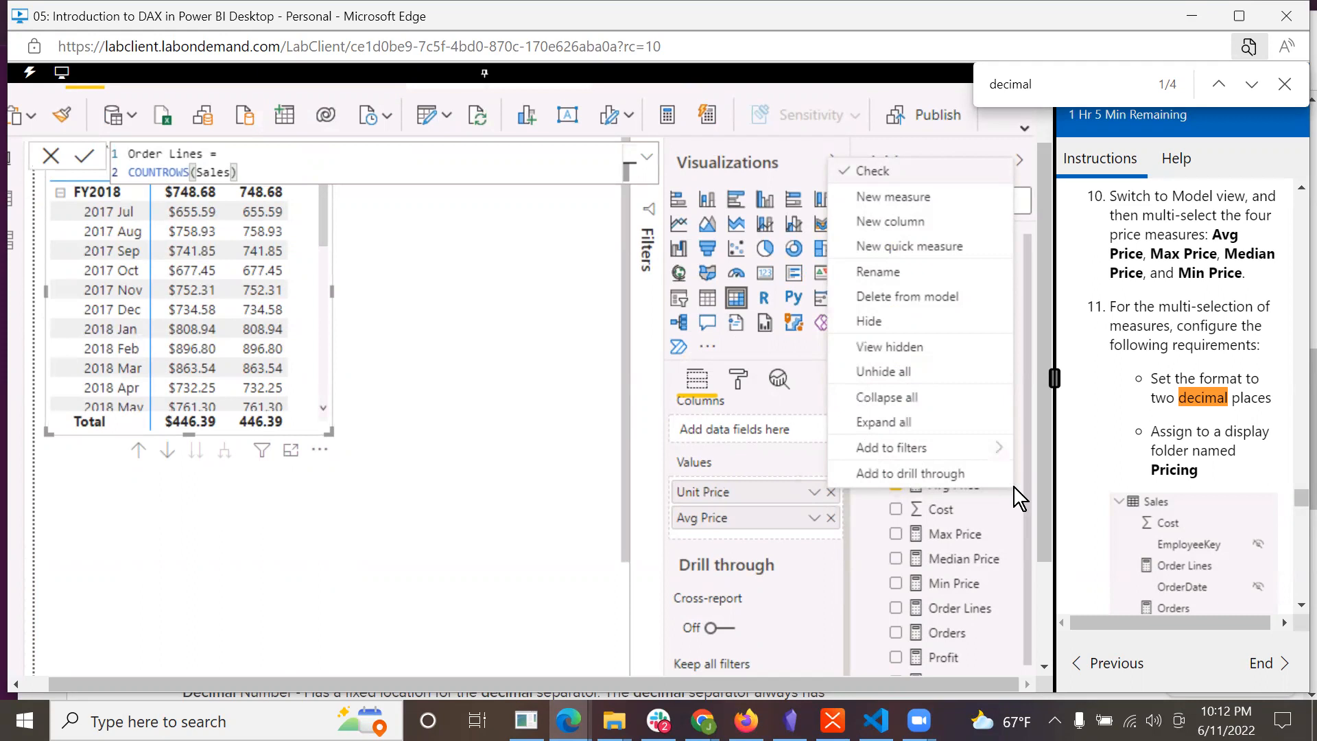
{"action": "left_click", "coordinate": [430, 461]}
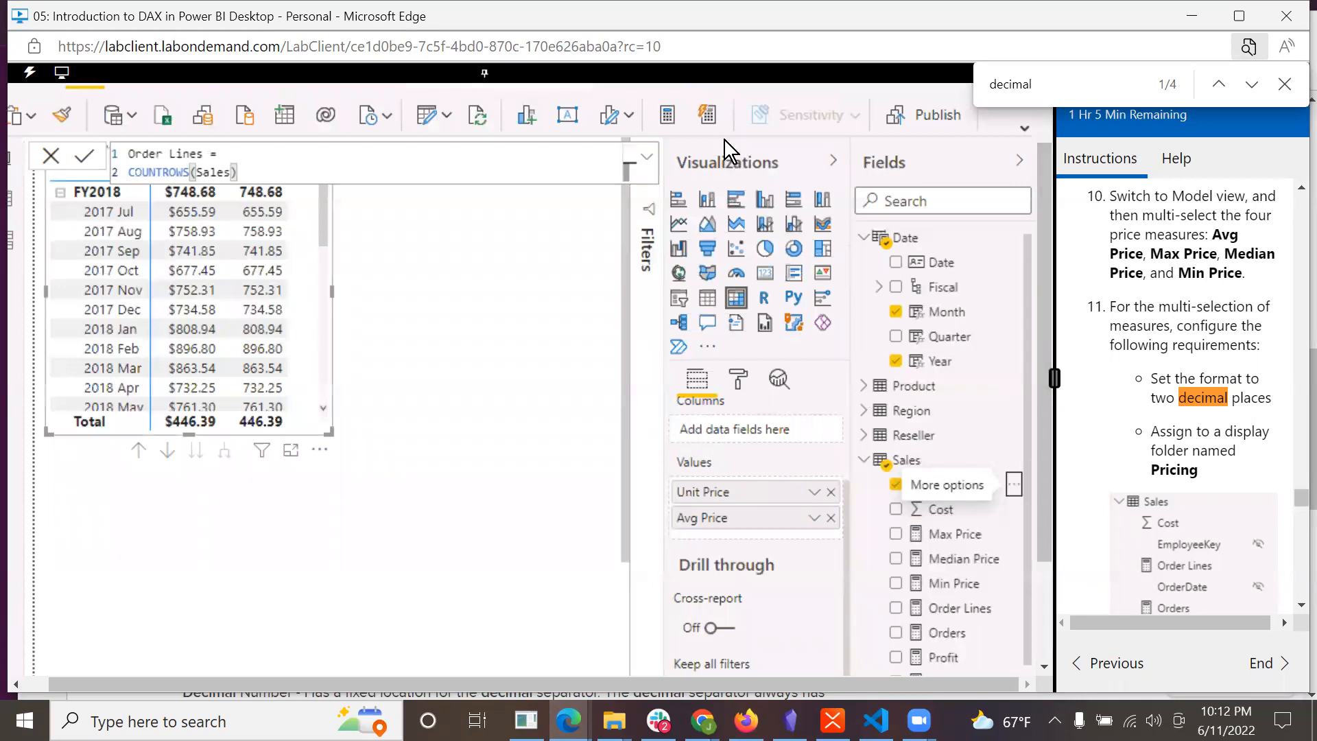
{"action": "right_click", "coordinate": [945, 533]}
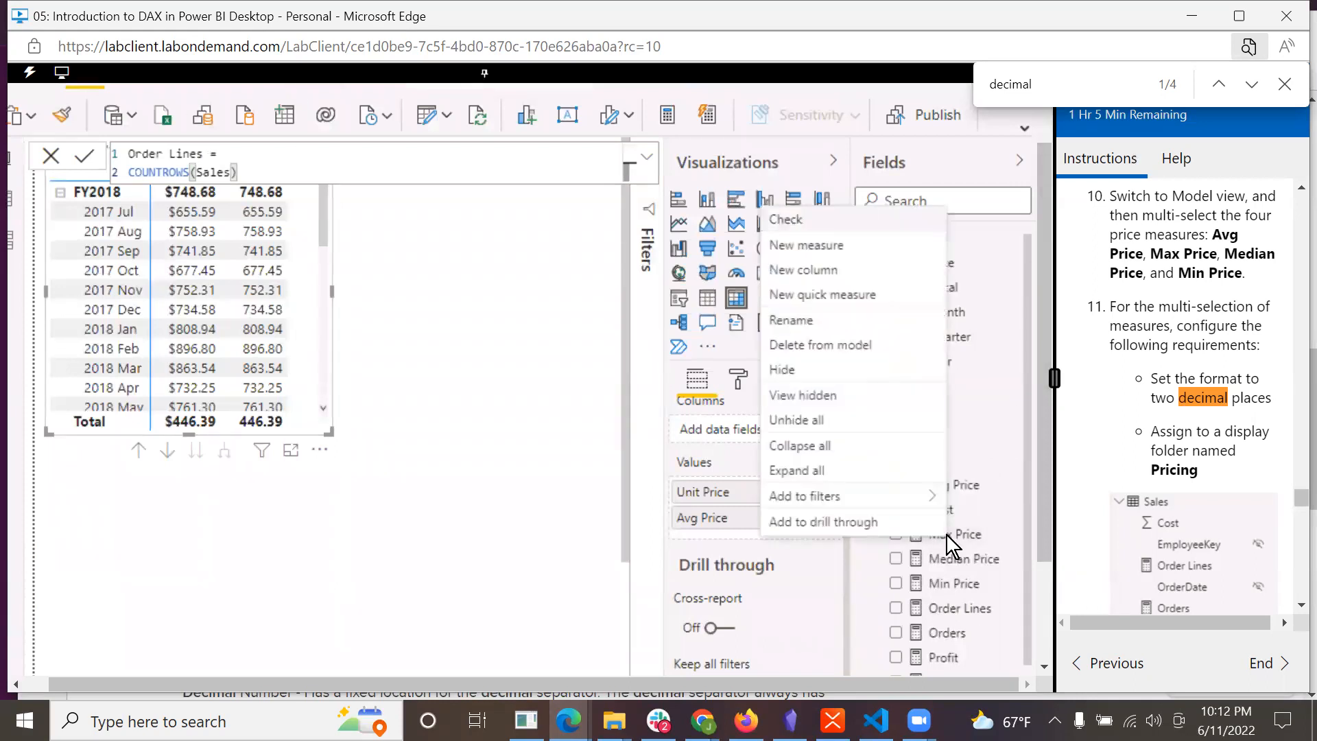
{"action": "left_click", "coordinate": [514, 447]}
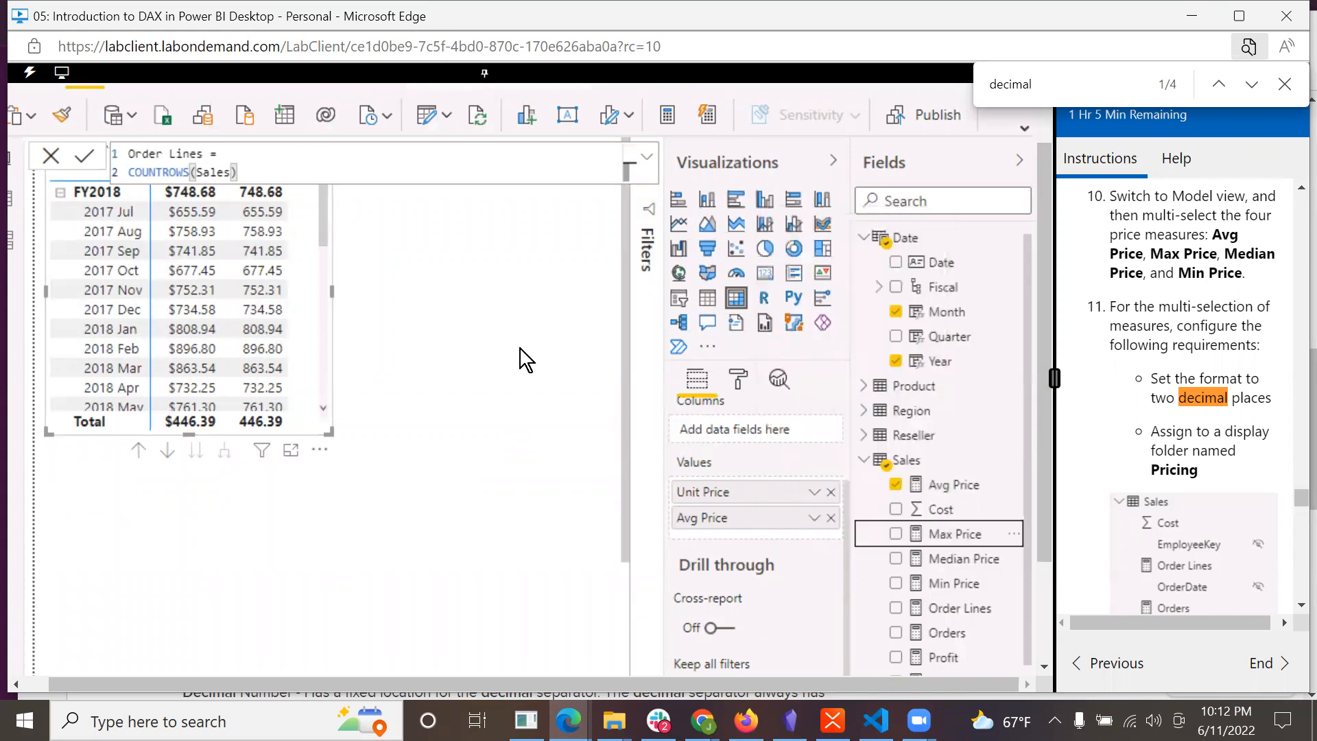
- Select the Avg Price measure, choose Decimal number as its format and review the other format choices
{"action": "left_click_drag", "start_coordinate": [1047, 203], "coordinate": [1056, 146]}
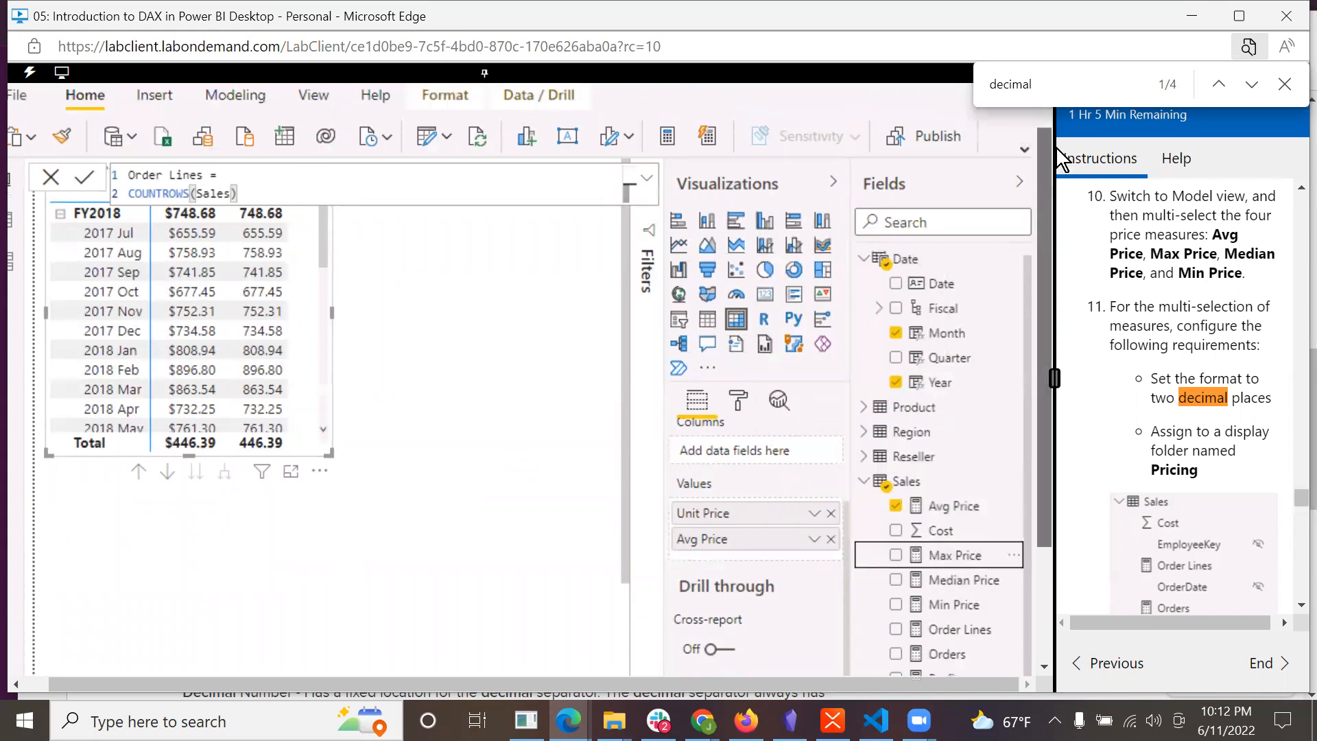
{"action": "left_click", "coordinate": [976, 555]}
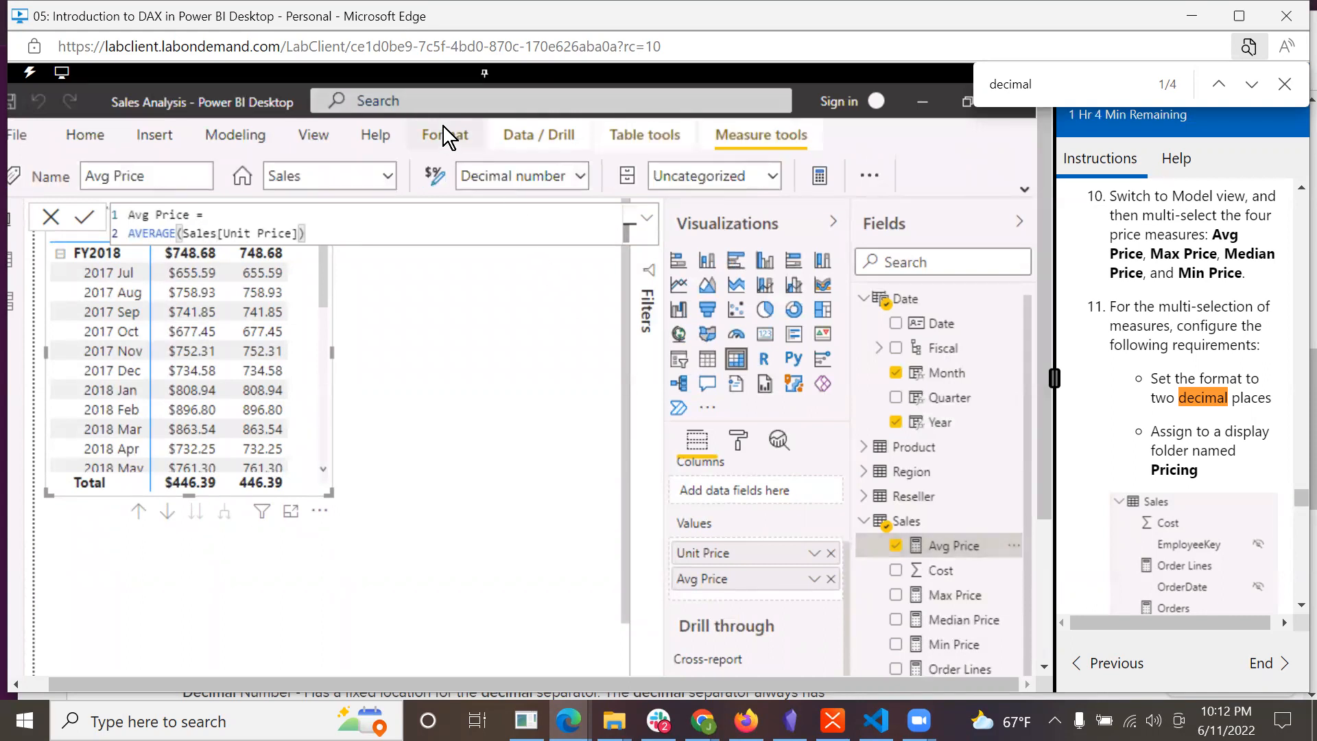
{"action": "left_click", "coordinate": [583, 179]}
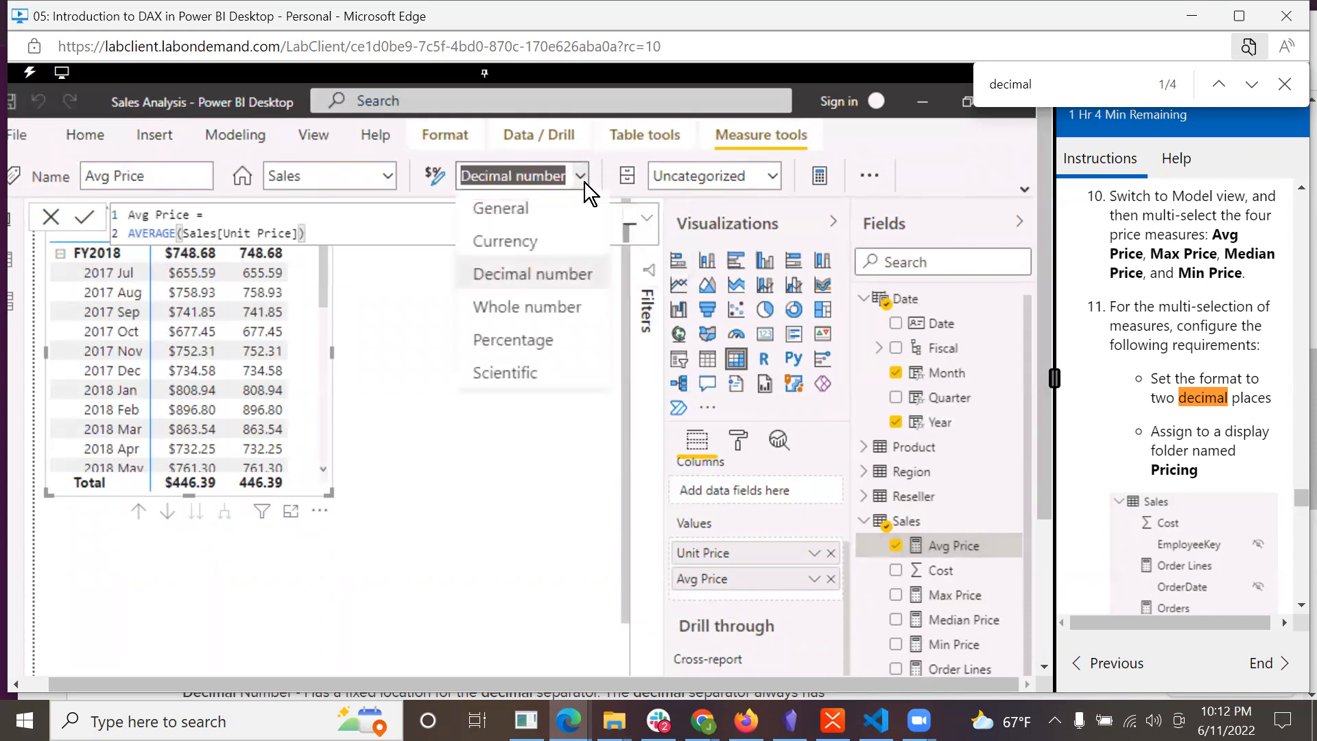
{"action": "left_click", "coordinate": [583, 180]}
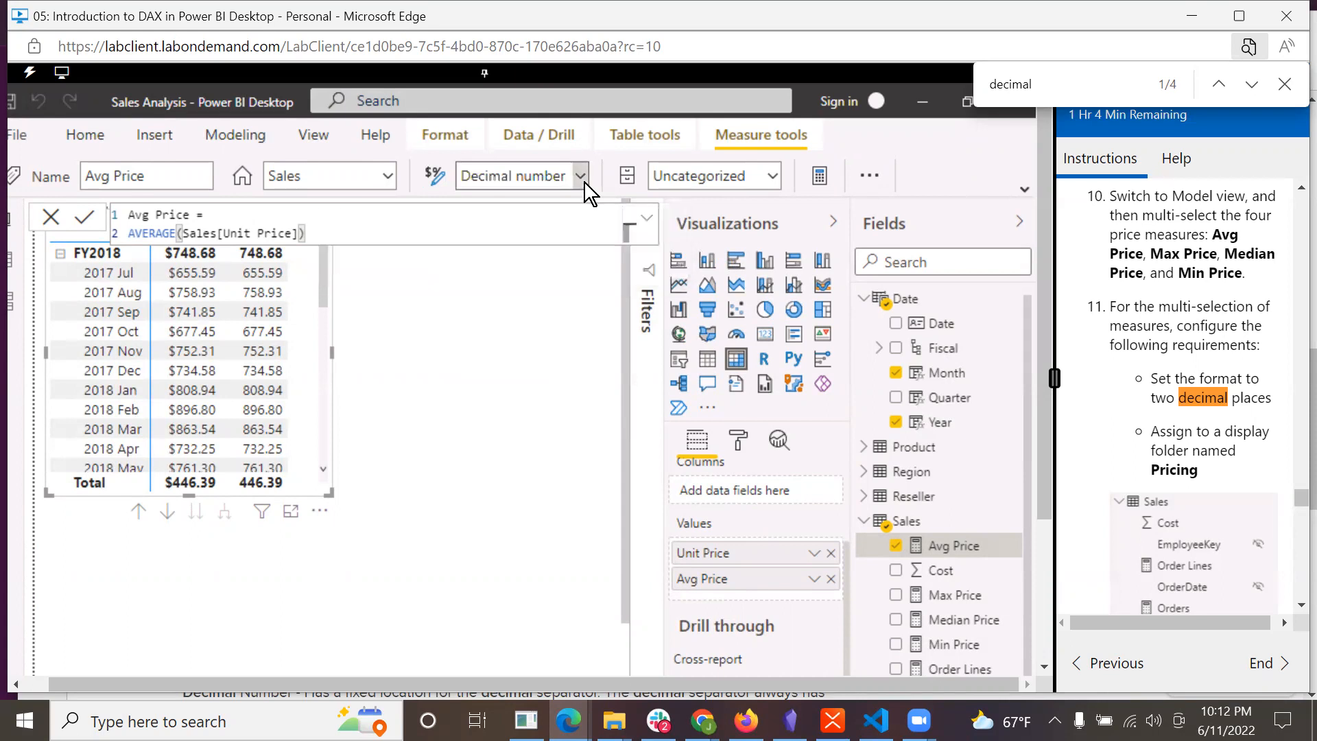
{"action": "left_click", "coordinate": [583, 181]}
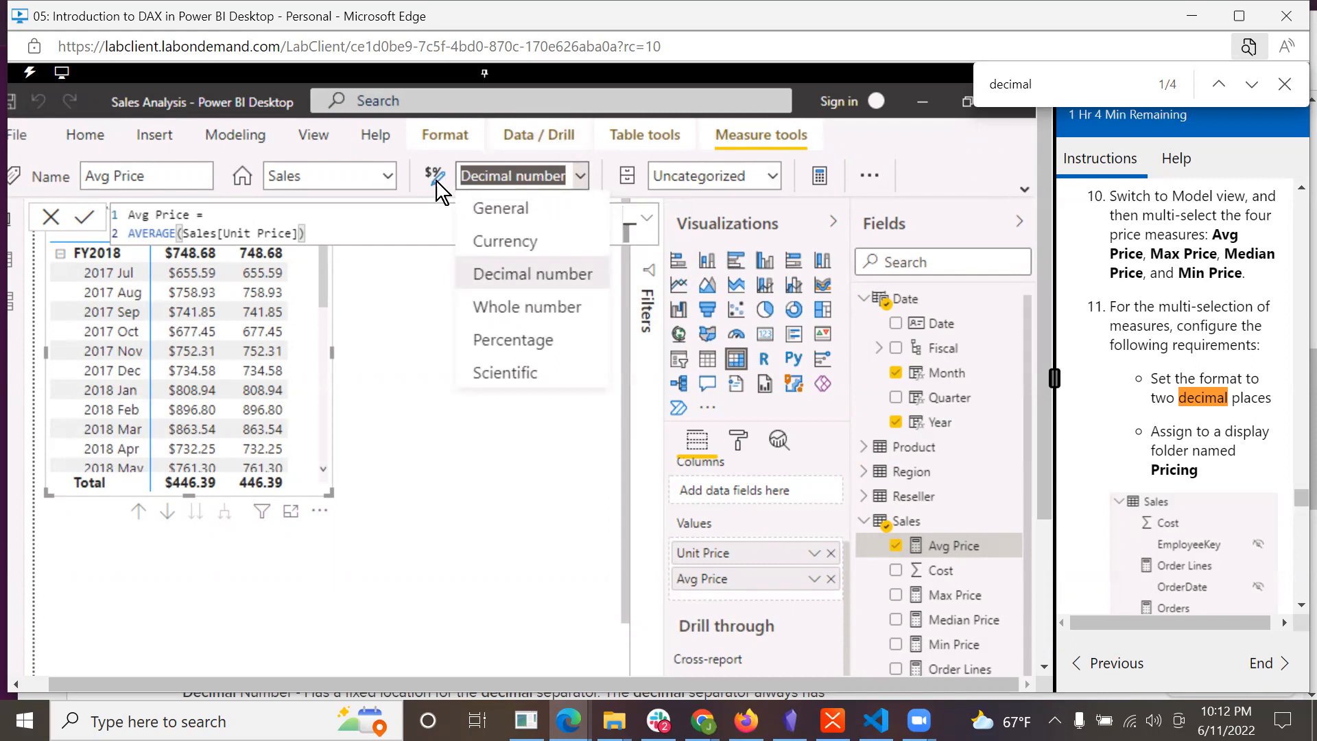
{"action": "left_click", "coordinate": [490, 277]}
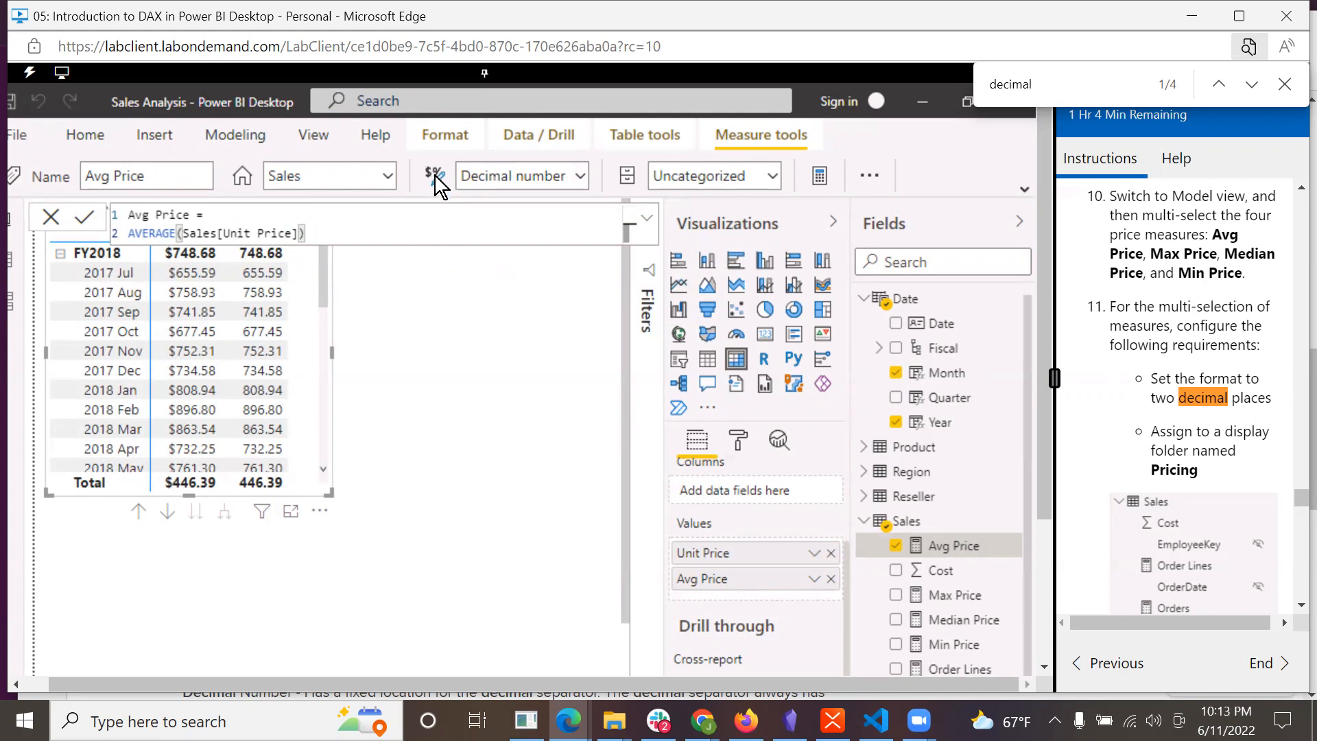
{"action": "left_click", "coordinate": [580, 171]}
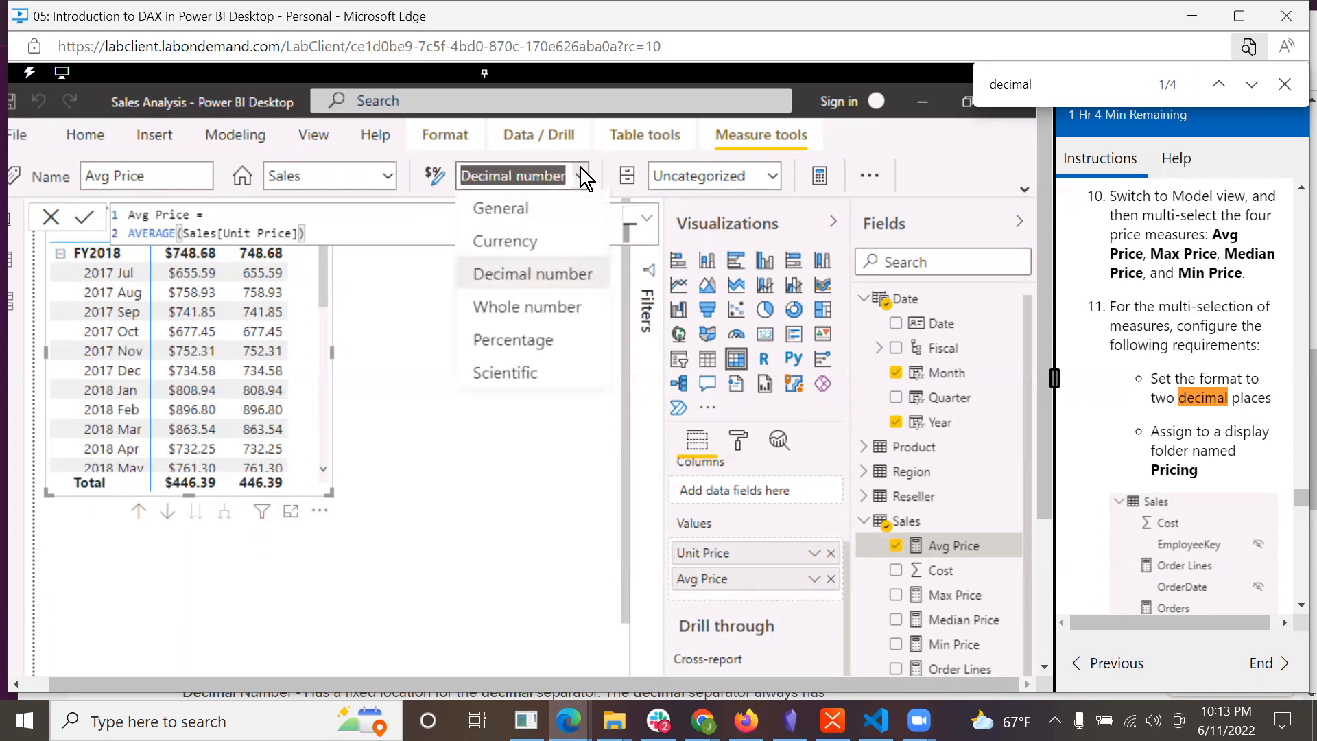
{"action": "left_click", "coordinate": [581, 171]}
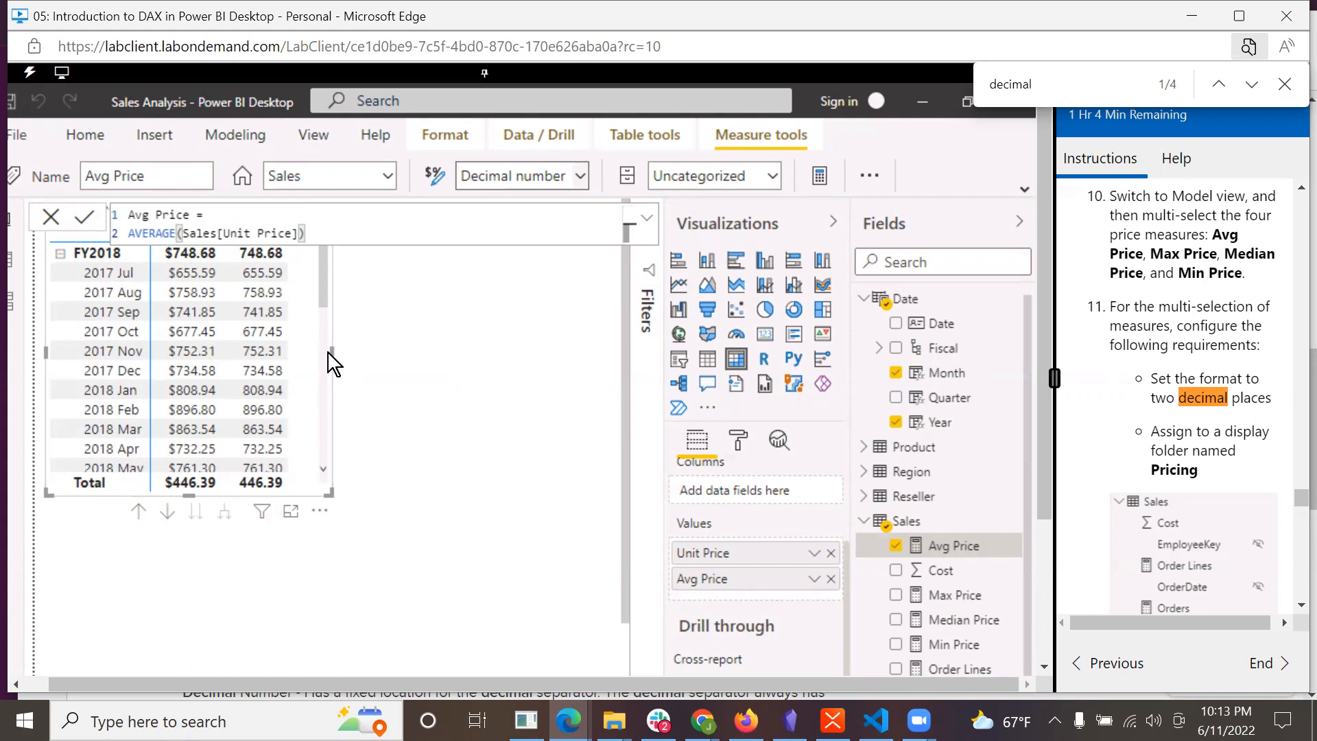
- Widen the matrix for a second Avg Price column and move it clear of the formula bar
{"action": "left_click_drag", "start_coordinate": [334, 351], "coordinate": [453, 384]}
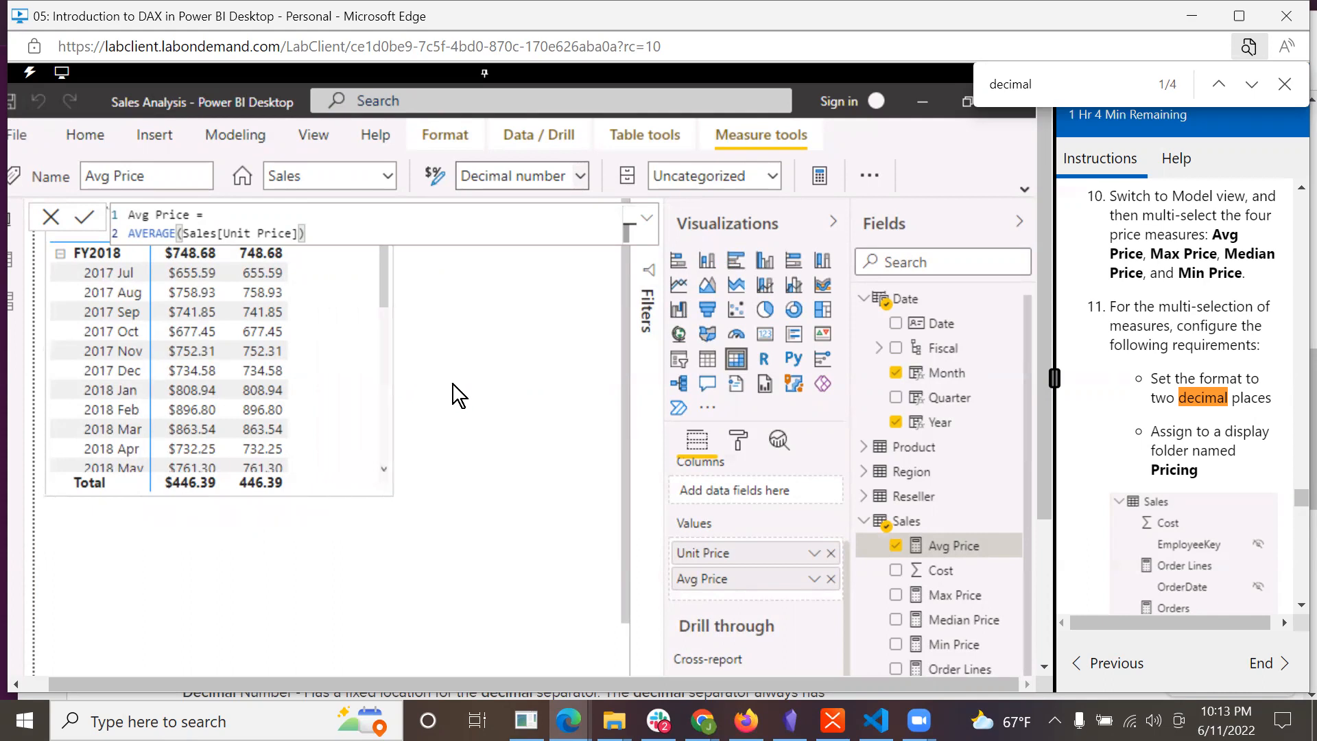
{"action": "left_click_drag", "start_coordinate": [957, 546], "coordinate": [402, 341]}
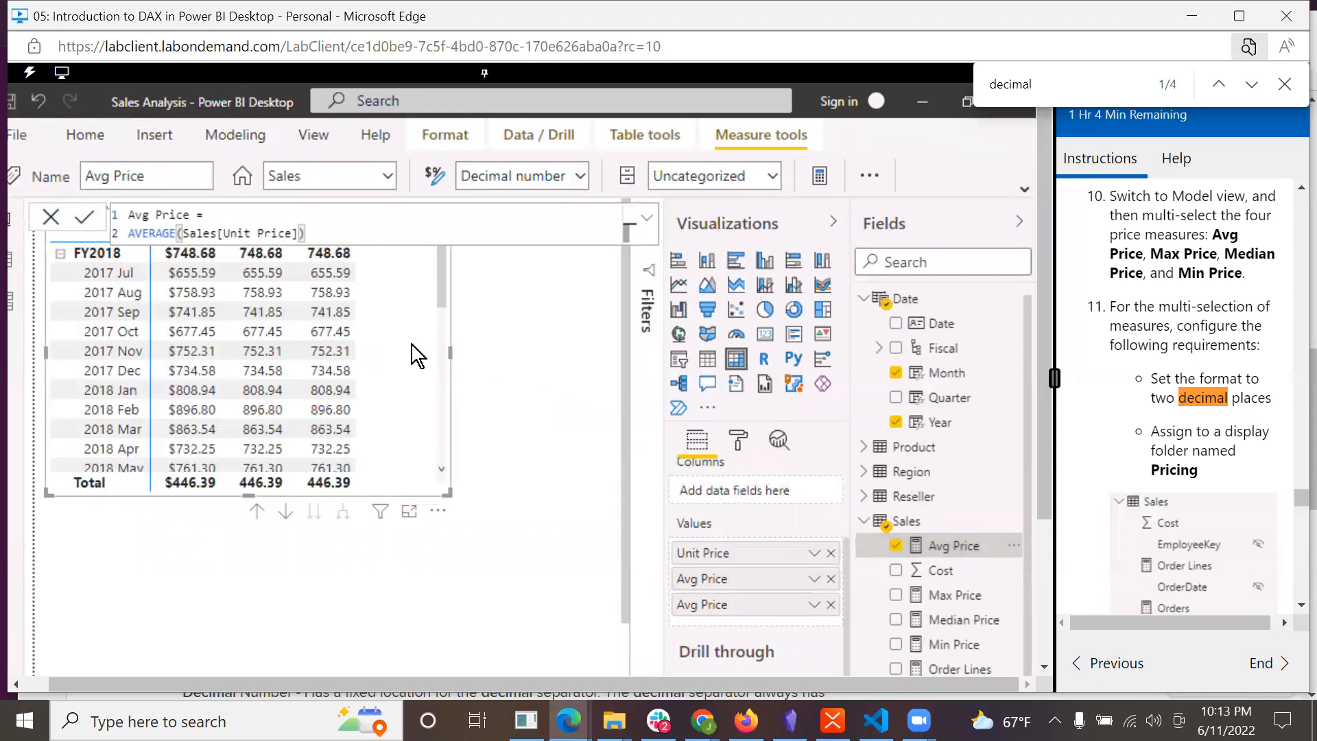
{"action": "left_click_drag", "start_coordinate": [331, 254], "coordinate": [389, 290]}
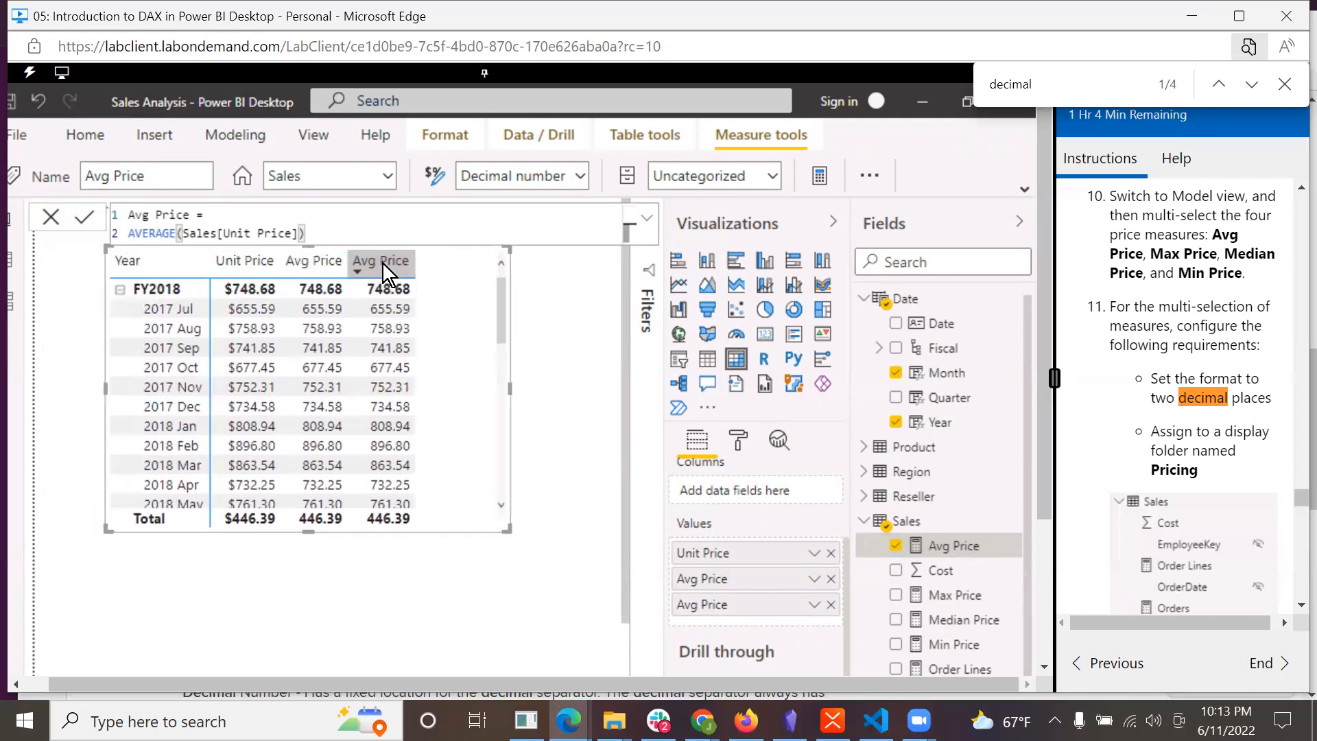
- Check the options of the second Avg Price column header and sort the matrix by Avg Price in descending order
{"action": "right_click", "coordinate": [381, 262]}
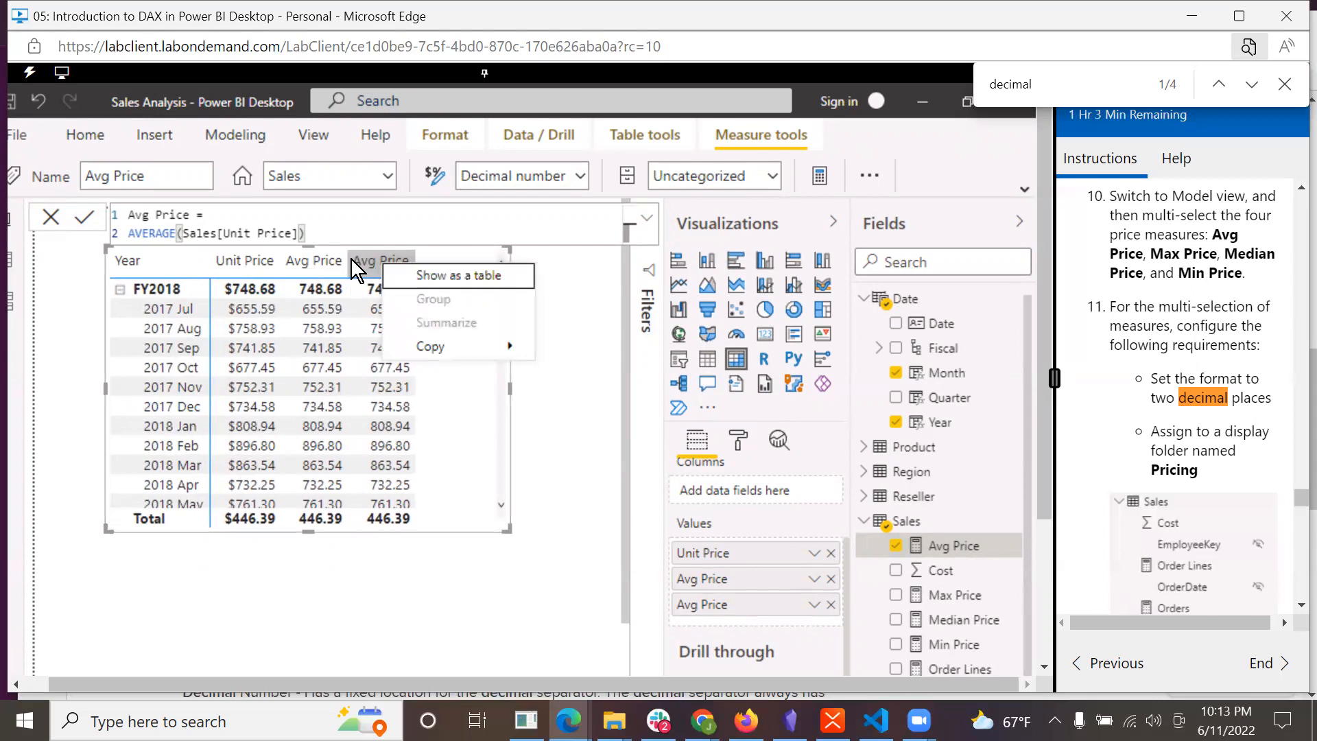
{"action": "left_click", "coordinate": [356, 262]}
{"action": "left_click", "coordinate": [356, 266]}
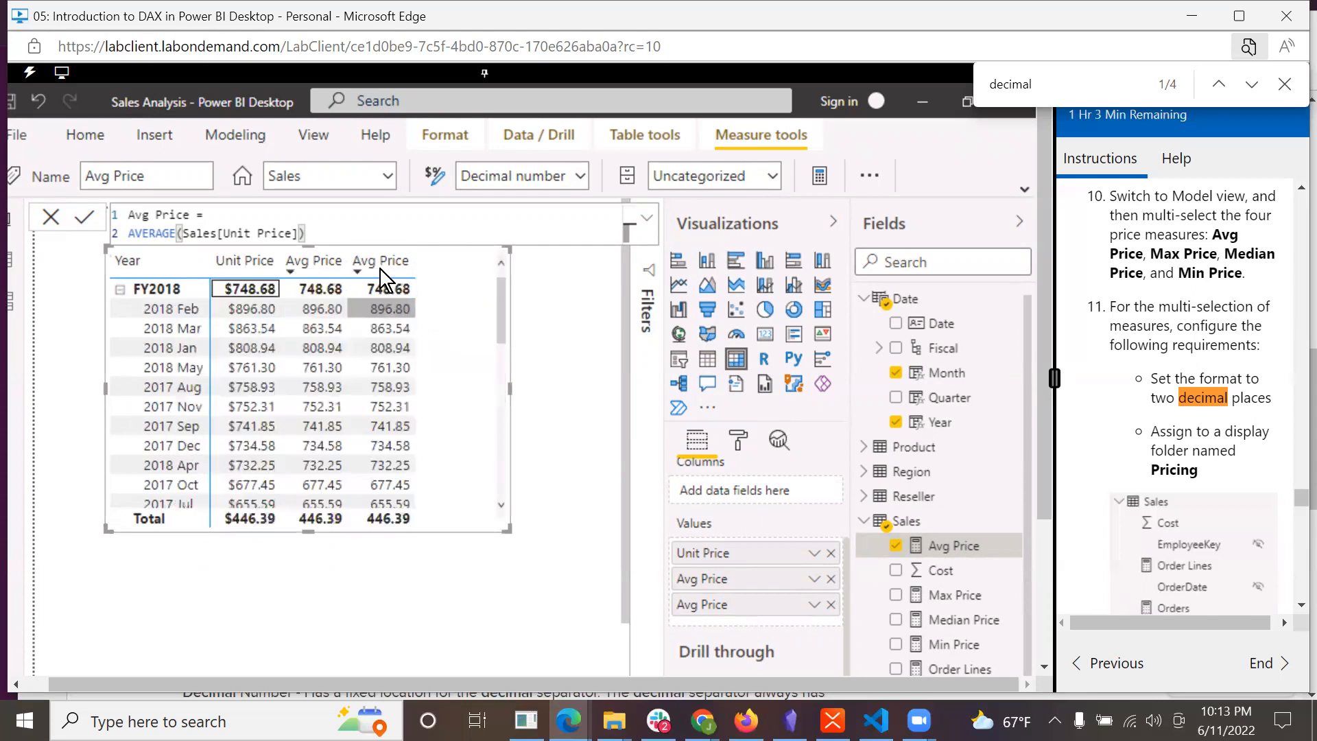
{"action": "left_click", "coordinate": [382, 262]}
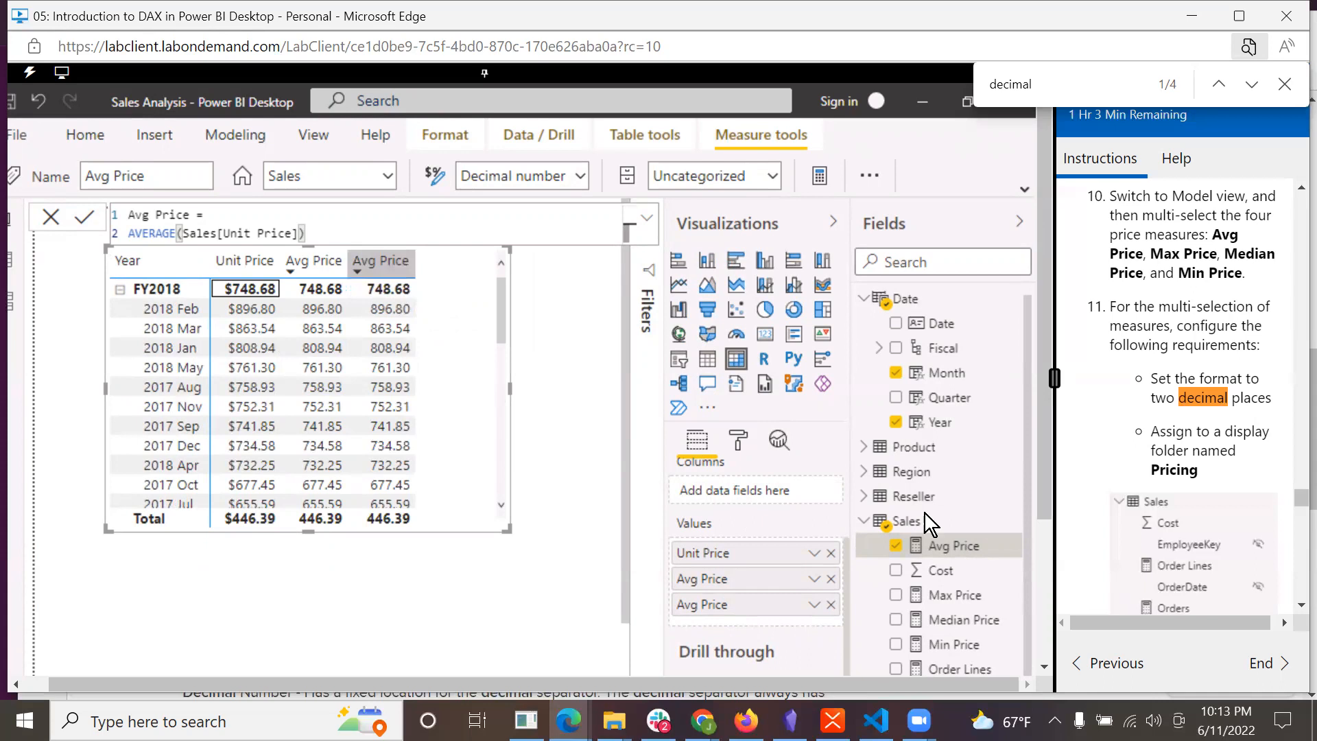
- Remove both Avg Price columns from the matrix and add the measure back once
{"action": "left_click", "coordinate": [897, 547]}
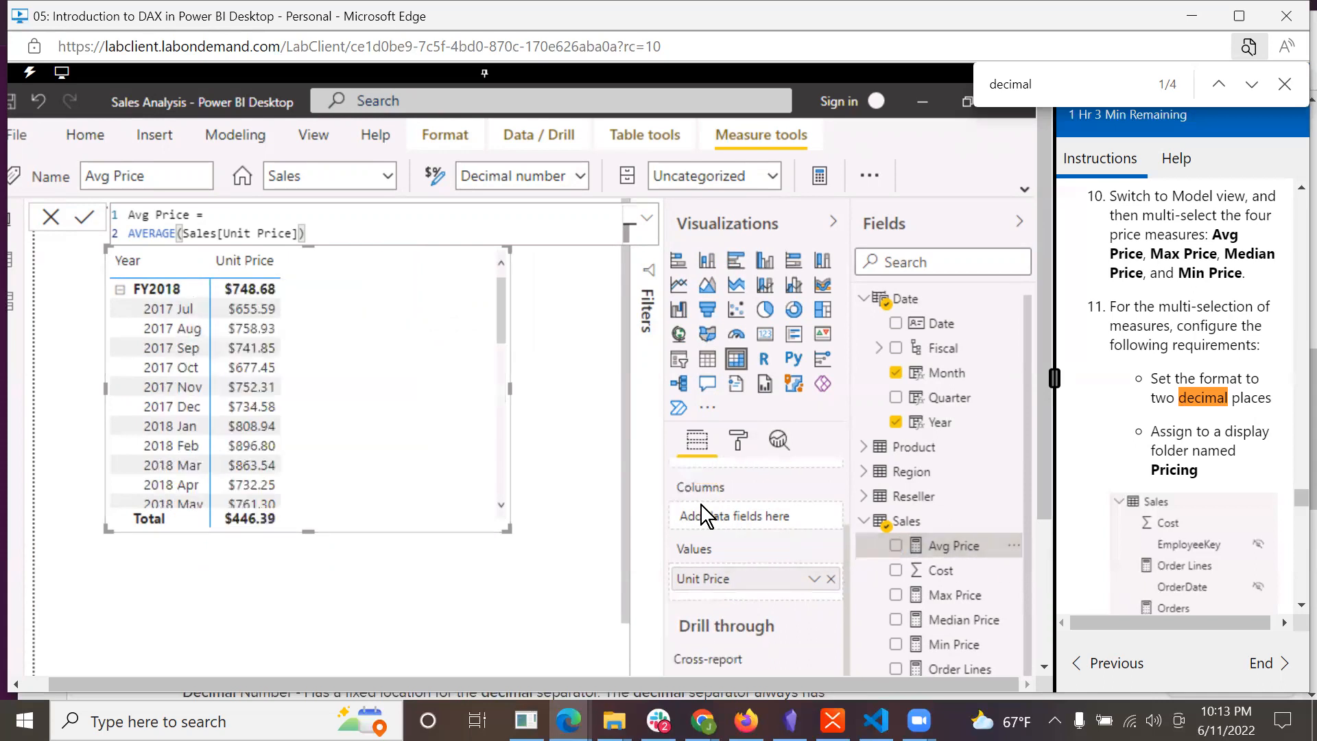
{"action": "left_click", "coordinate": [895, 546]}
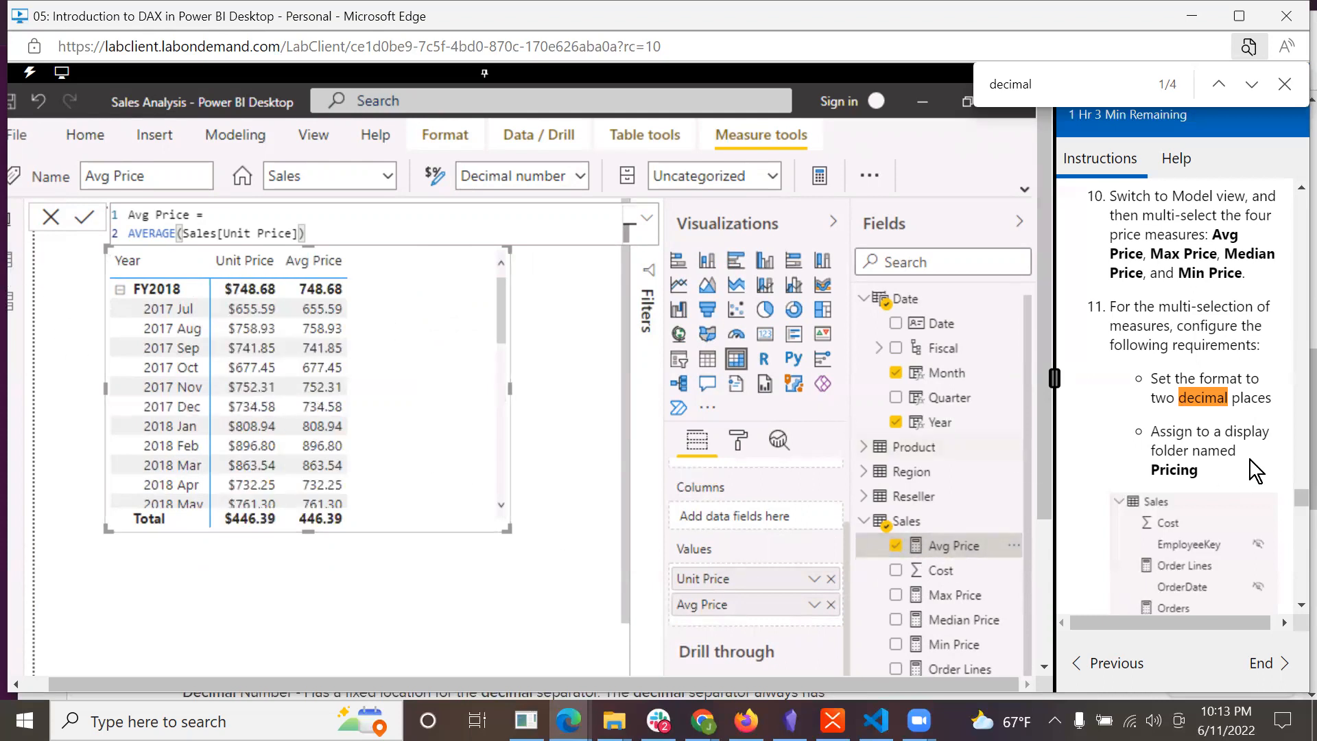
- Review the lab instructions for the four price measures and switch to Model view
{"action": "scroll", "coordinate": [1240, 467], "scroll_direction": "down", "scroll_amount": 2}
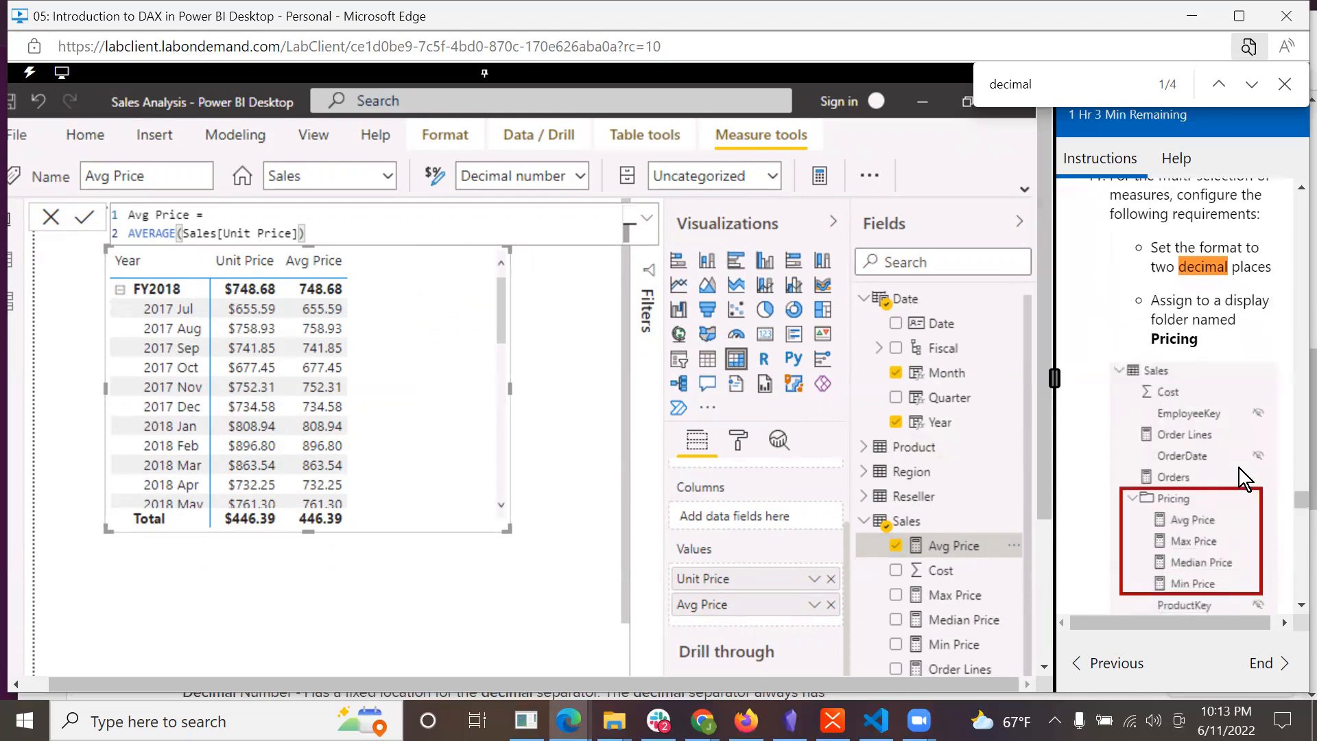
{"action": "scroll", "coordinate": [1239, 468], "scroll_direction": "up", "scroll_amount": 2}
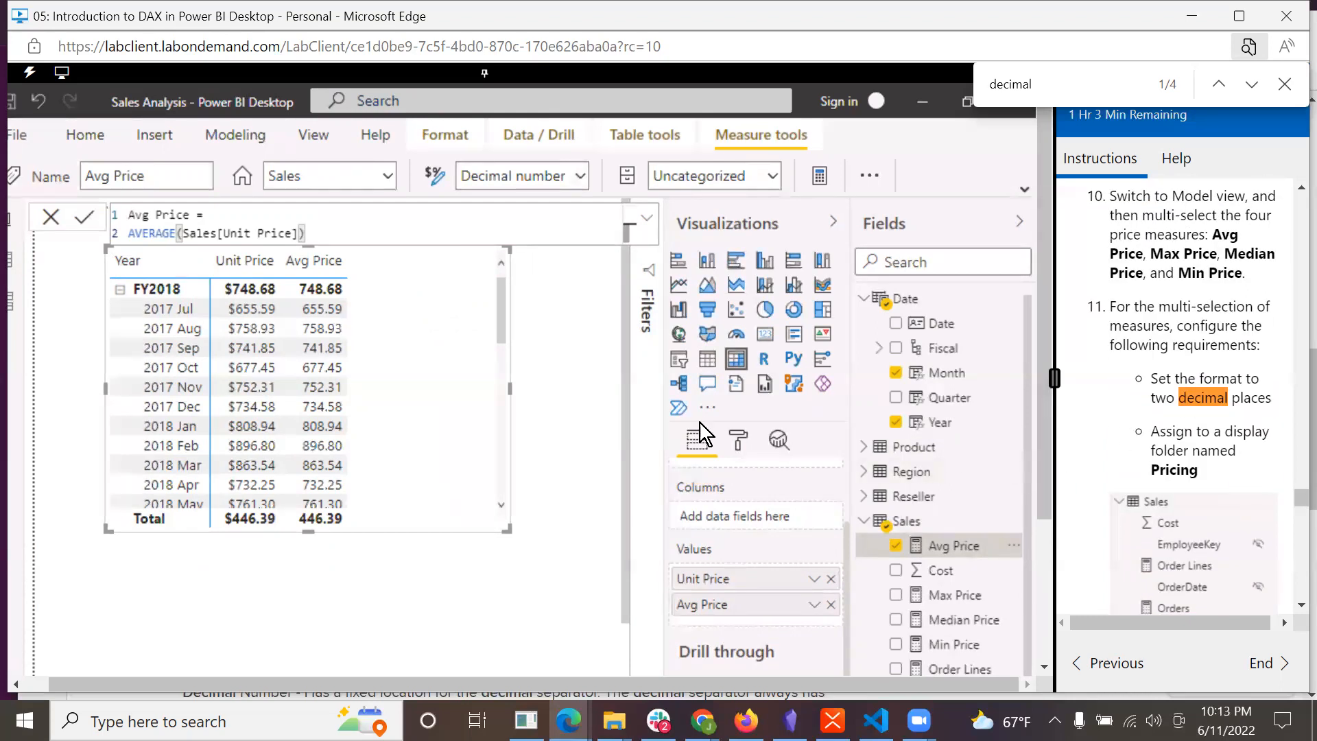
{"action": "left_click", "coordinate": [13, 306]}
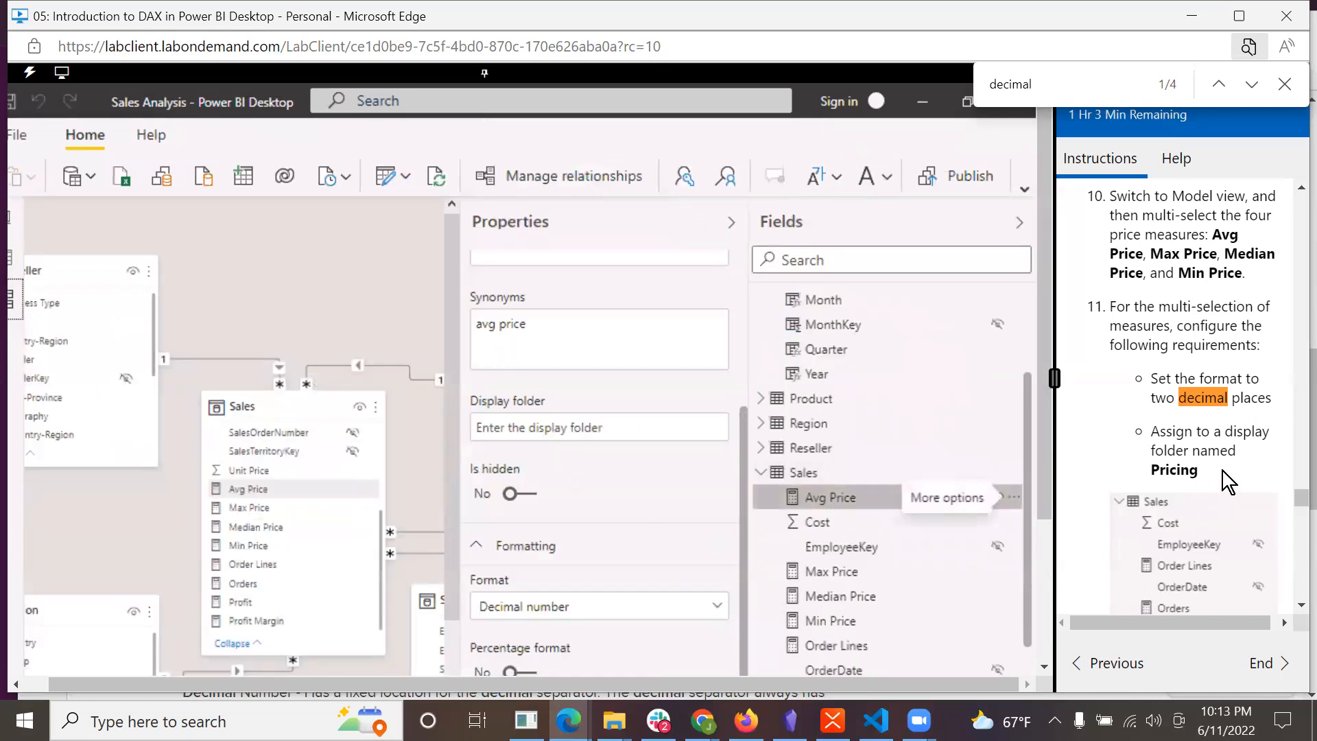
{"action": "scroll", "coordinate": [1250, 464], "scroll_direction": "down", "scroll_amount": 2}
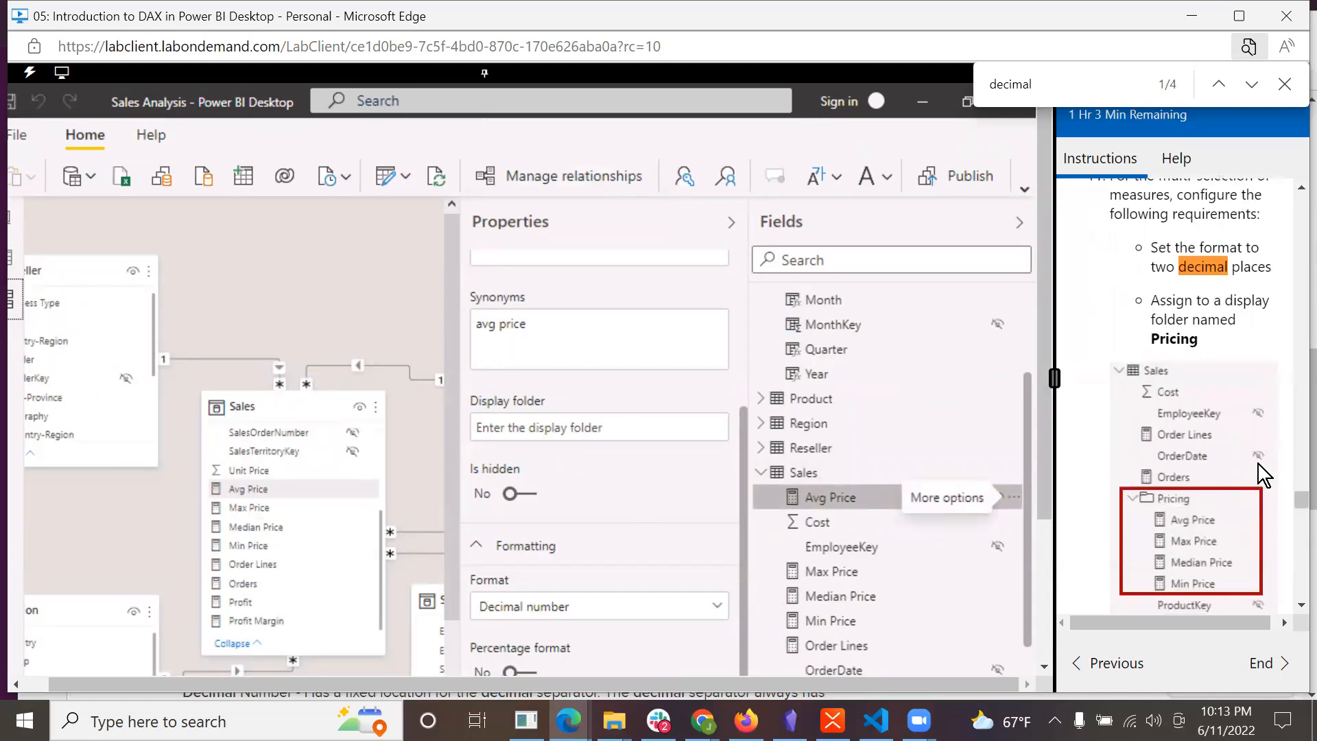
{"action": "scroll", "coordinate": [1259, 464], "scroll_direction": "down", "scroll_amount": 1}
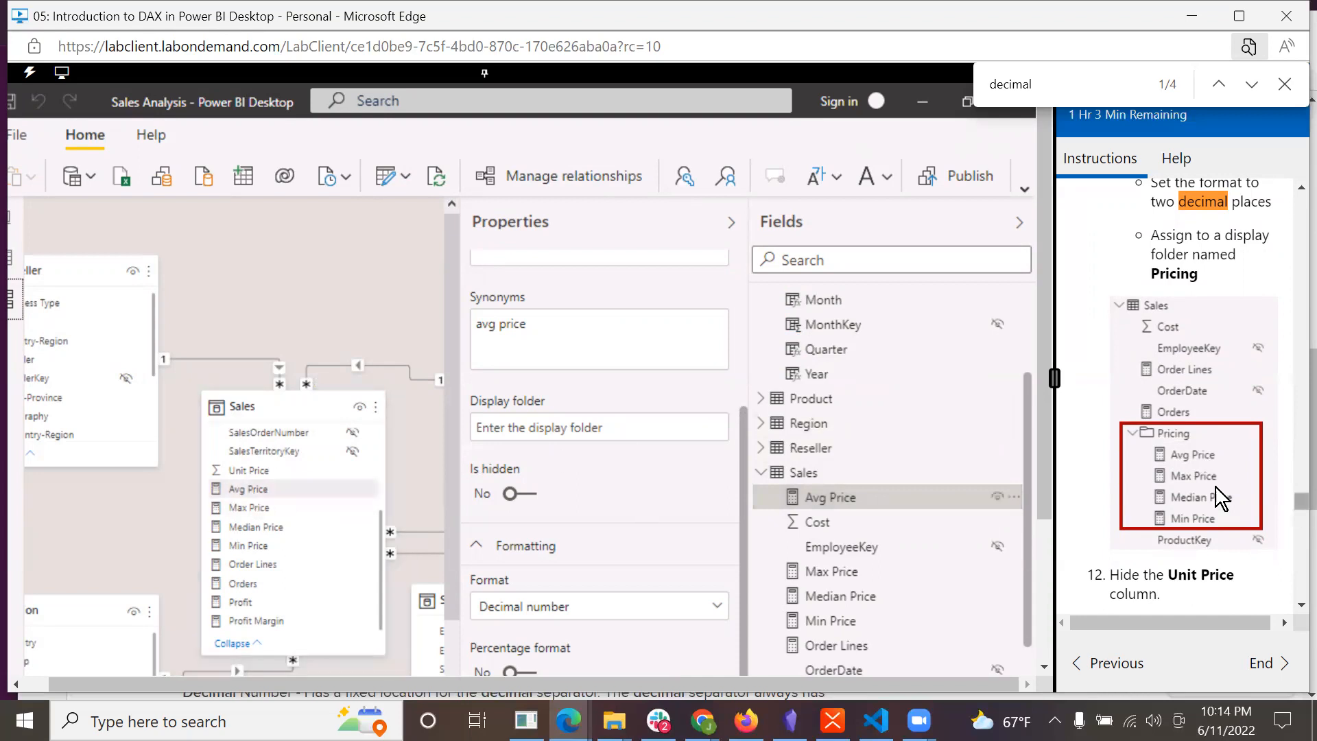
{"action": "scroll", "coordinate": [1165, 398], "scroll_direction": "up", "scroll_amount": 1}
{"action": "scroll", "coordinate": [1158, 377], "scroll_direction": "up", "scroll_amount": 3}
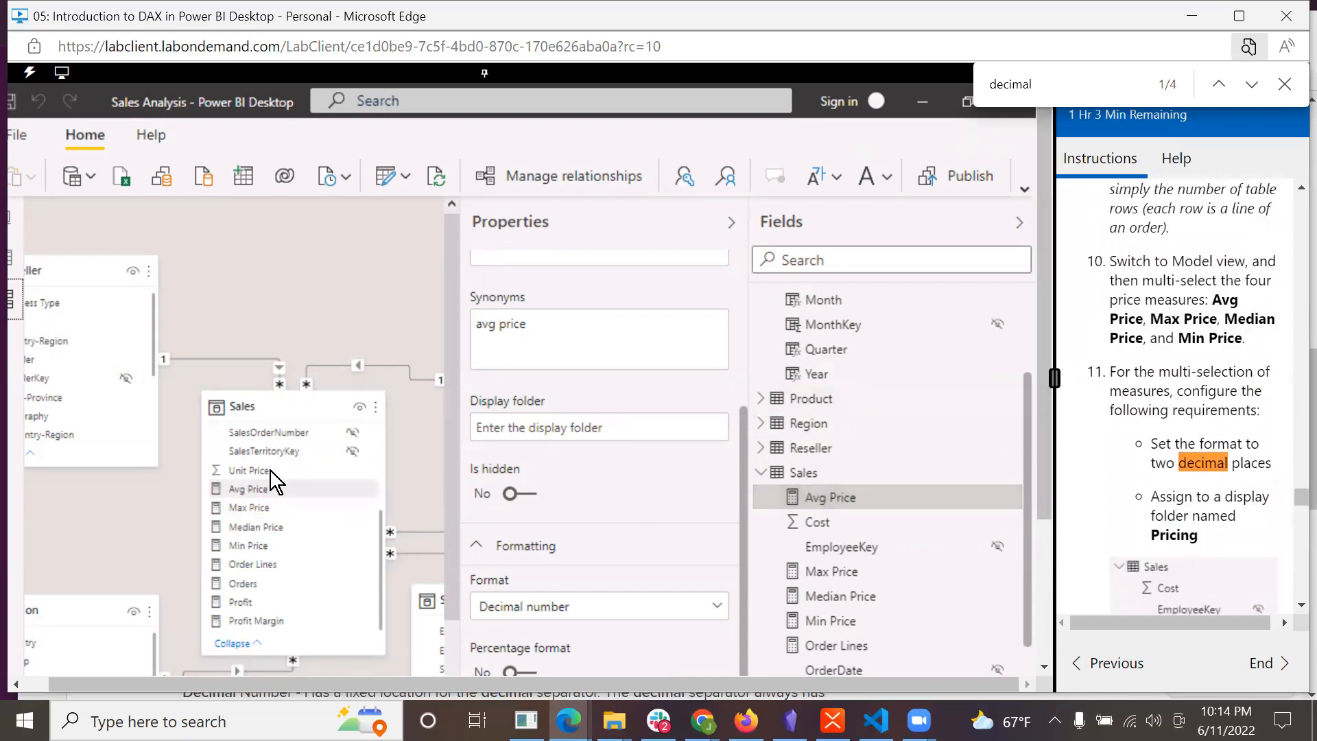
- Select Avg Price, Max Price, Median Price and Min Price together in the Sales table and enter Pricing as their display folder
{"action": "left_click", "coordinate": [258, 487]}
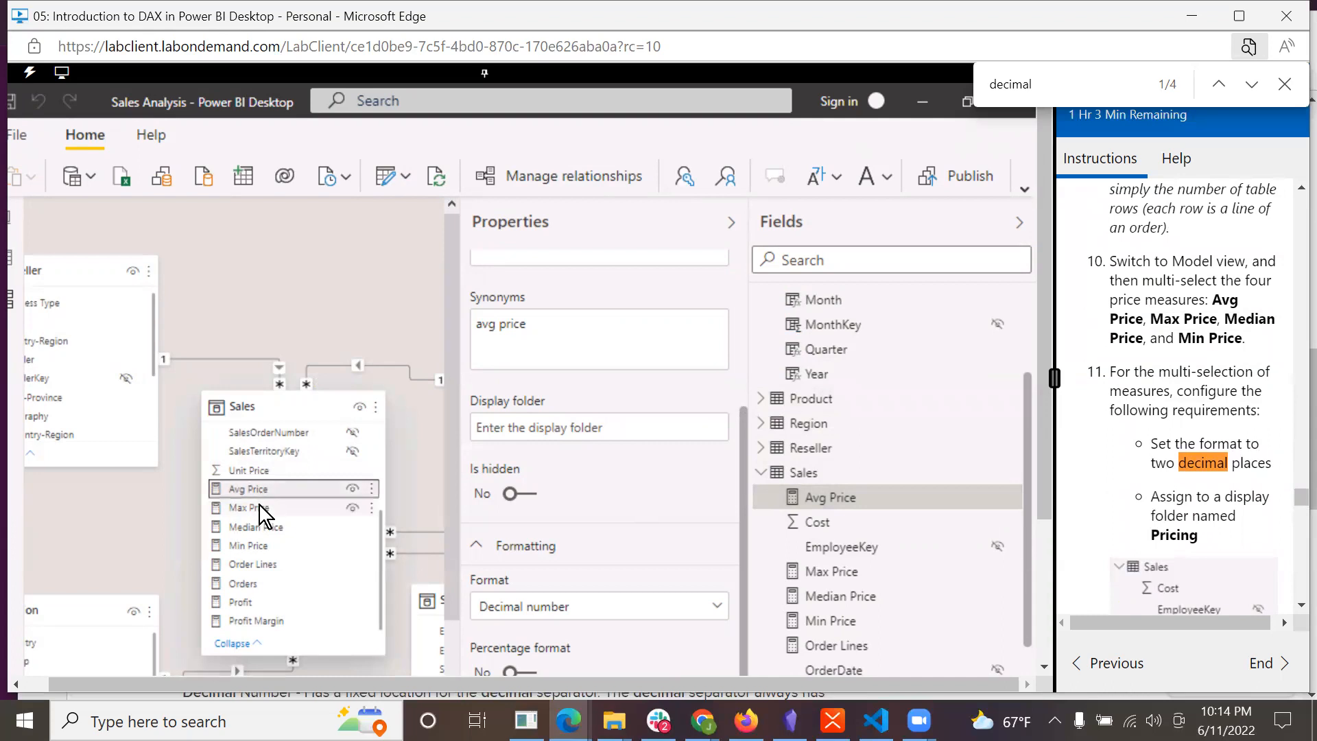
{"action": "left_click", "coordinate": [257, 508], "text": "ctrl"}
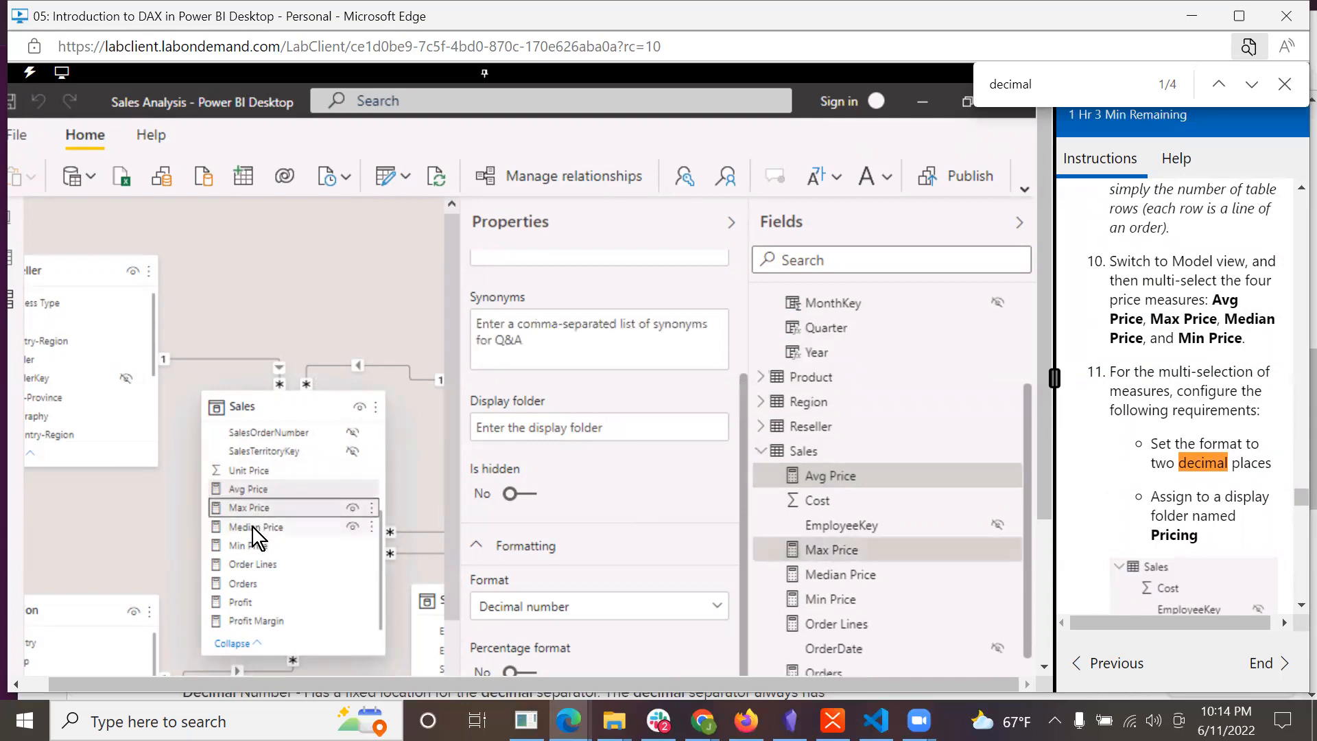
{"action": "left_click", "coordinate": [252, 525], "text": "ctrl"}
{"action": "left_click", "coordinate": [252, 545], "text": "ctrl"}
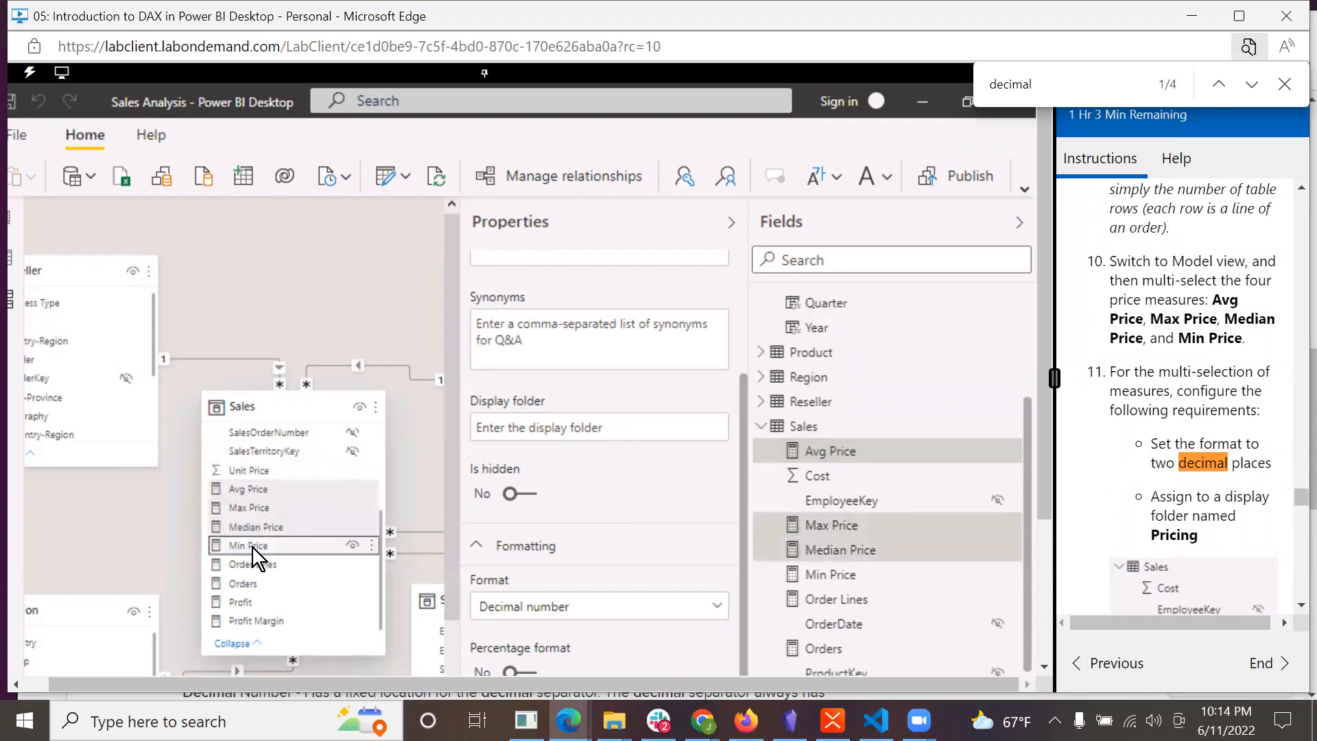
{"action": "left_click", "coordinate": [664, 433]}
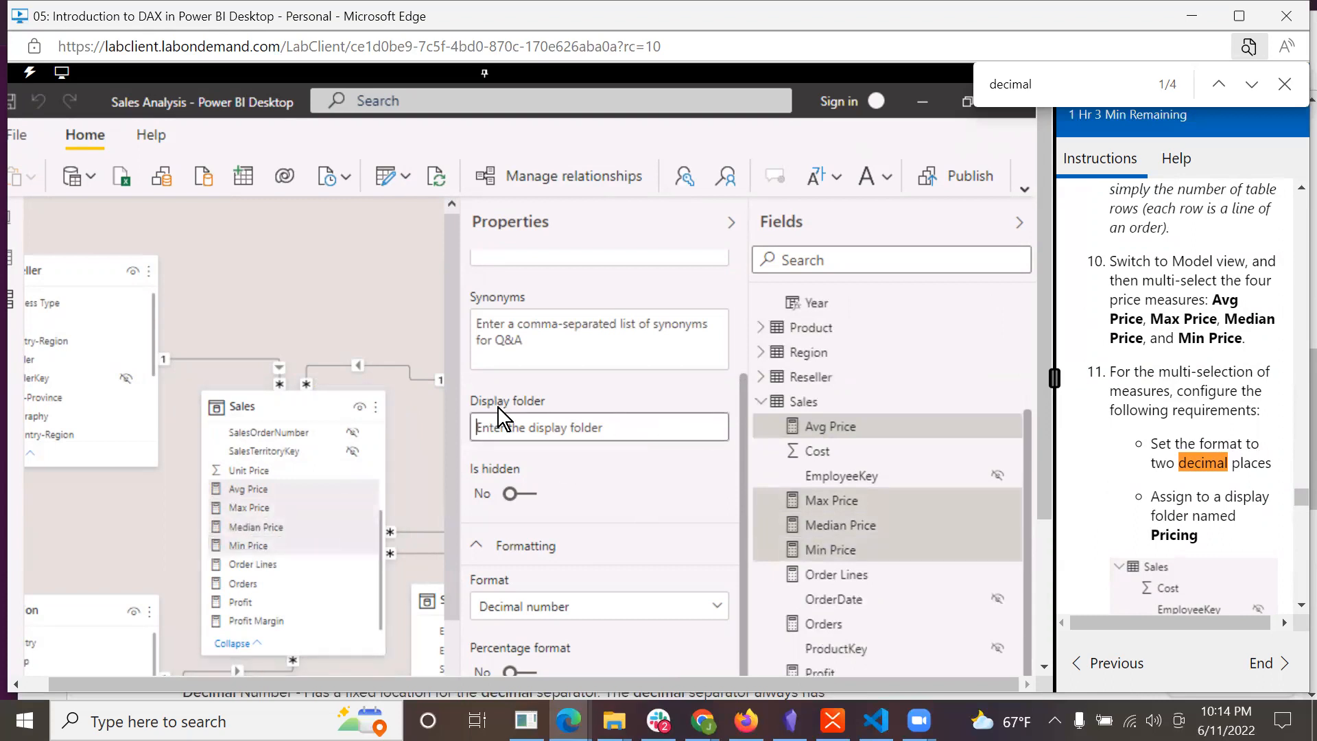
{"action": "type", "text": "Pricing"}
{"action": "scroll", "coordinate": [1219, 512], "scroll_direction": "down", "scroll_amount": 1}
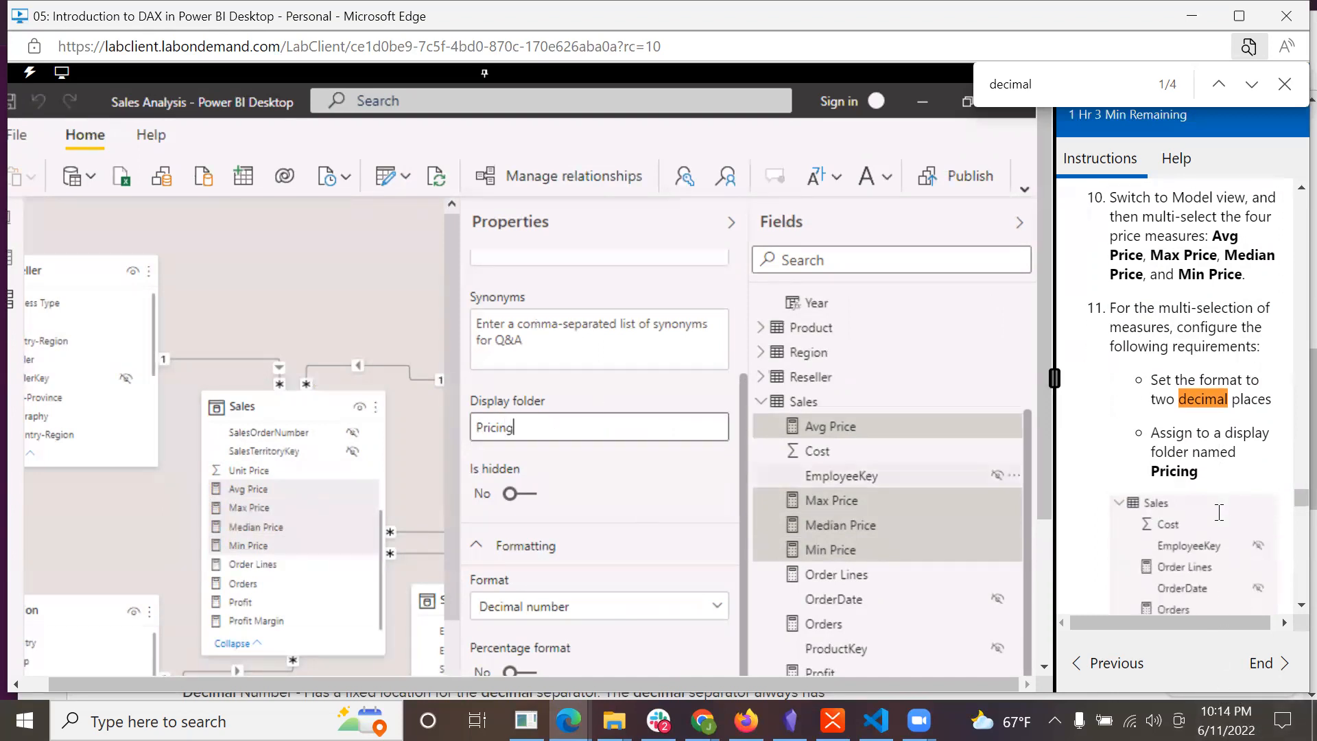
{"action": "scroll", "coordinate": [1218, 512], "scroll_direction": "down", "scroll_amount": 1}
{"action": "scroll", "coordinate": [1235, 533], "scroll_direction": "down", "scroll_amount": 2}
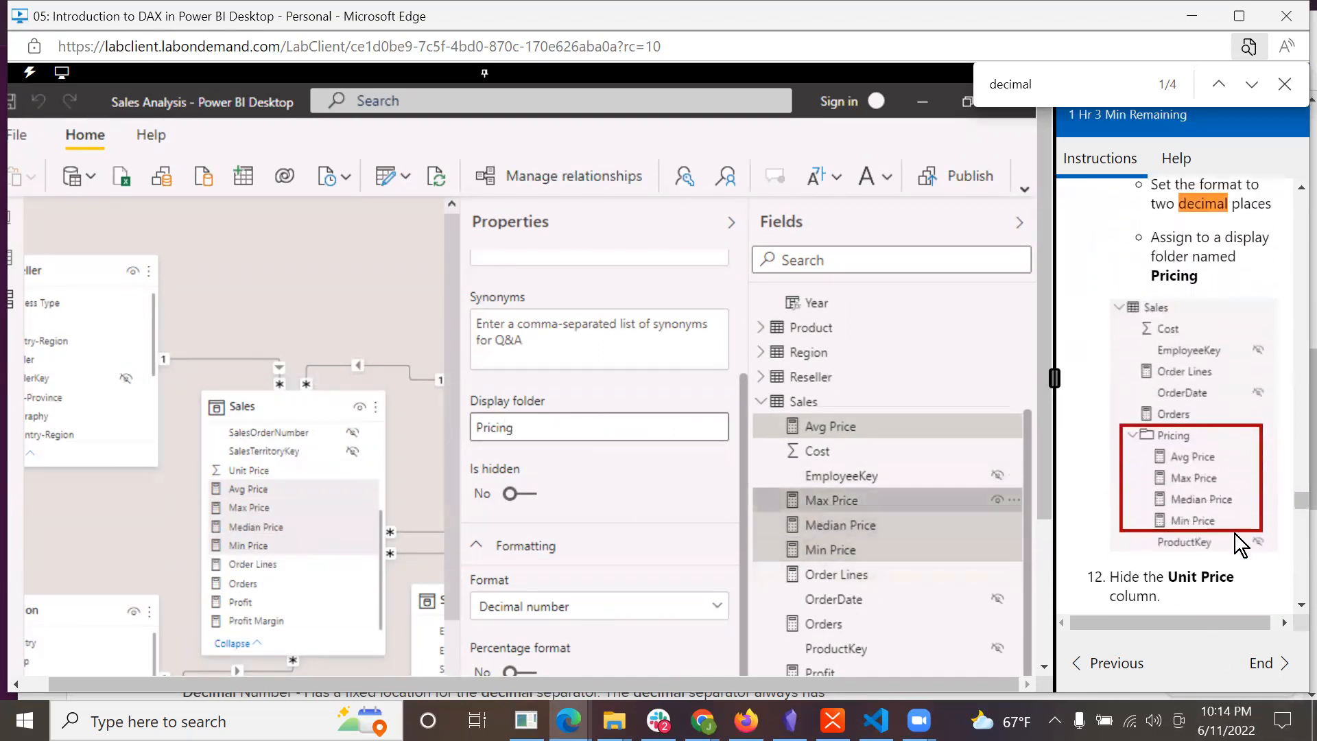
- Compare the Pricing display folder of the Sales table with the lab instructions and read the following task
{"action": "scroll", "coordinate": [1234, 533], "scroll_direction": "down", "scroll_amount": 2}
{"action": "scroll", "coordinate": [1234, 533], "scroll_direction": "down", "scroll_amount": 1}
{"action": "scroll", "coordinate": [1234, 533], "scroll_direction": "down", "scroll_amount": 1}
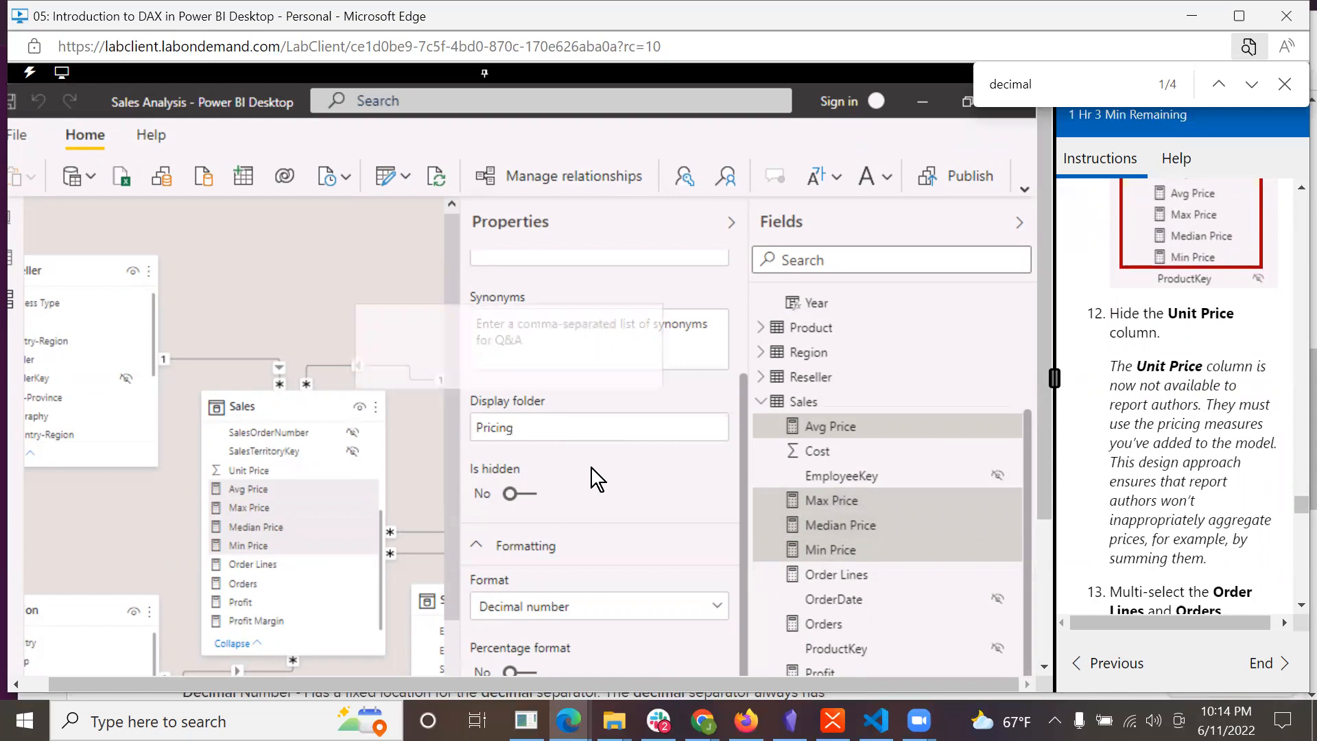
{"action": "scroll", "coordinate": [1289, 395], "scroll_direction": "up", "scroll_amount": 2}
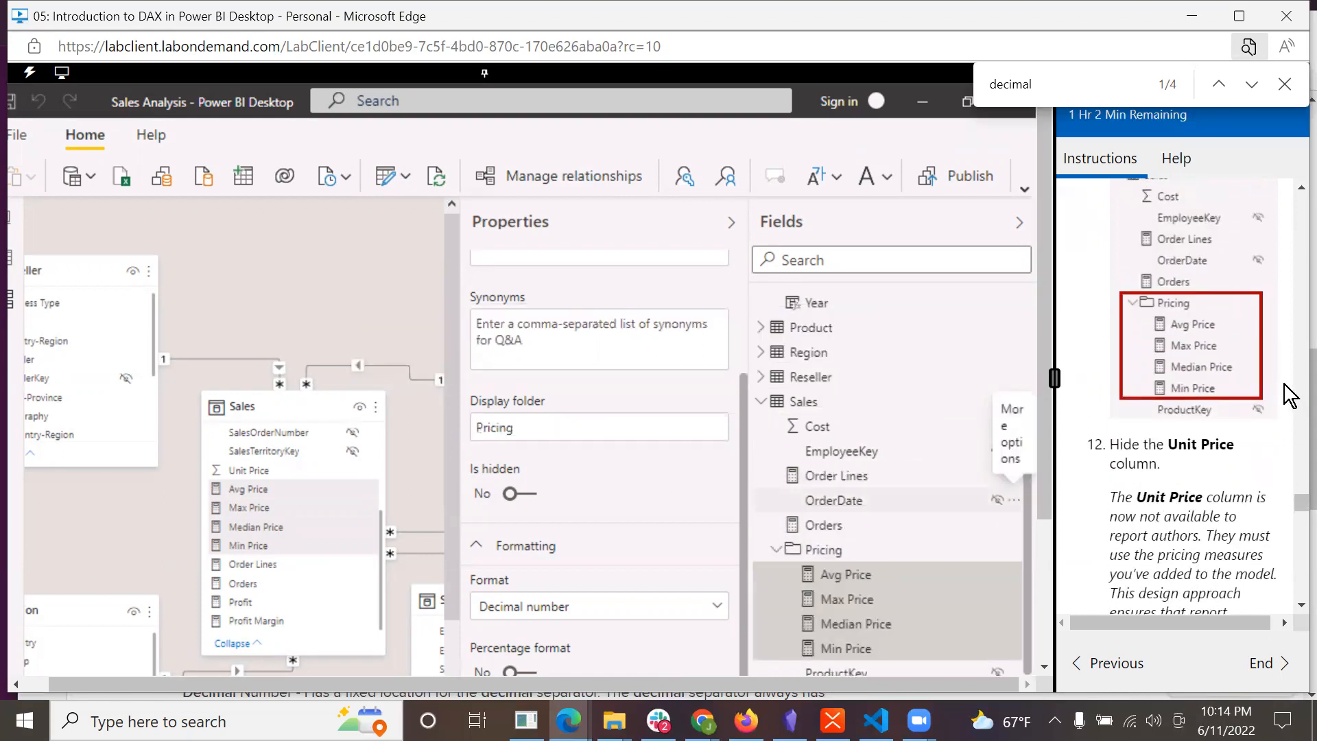
{"action": "scroll", "coordinate": [871, 364], "scroll_direction": "up", "scroll_amount": 3}
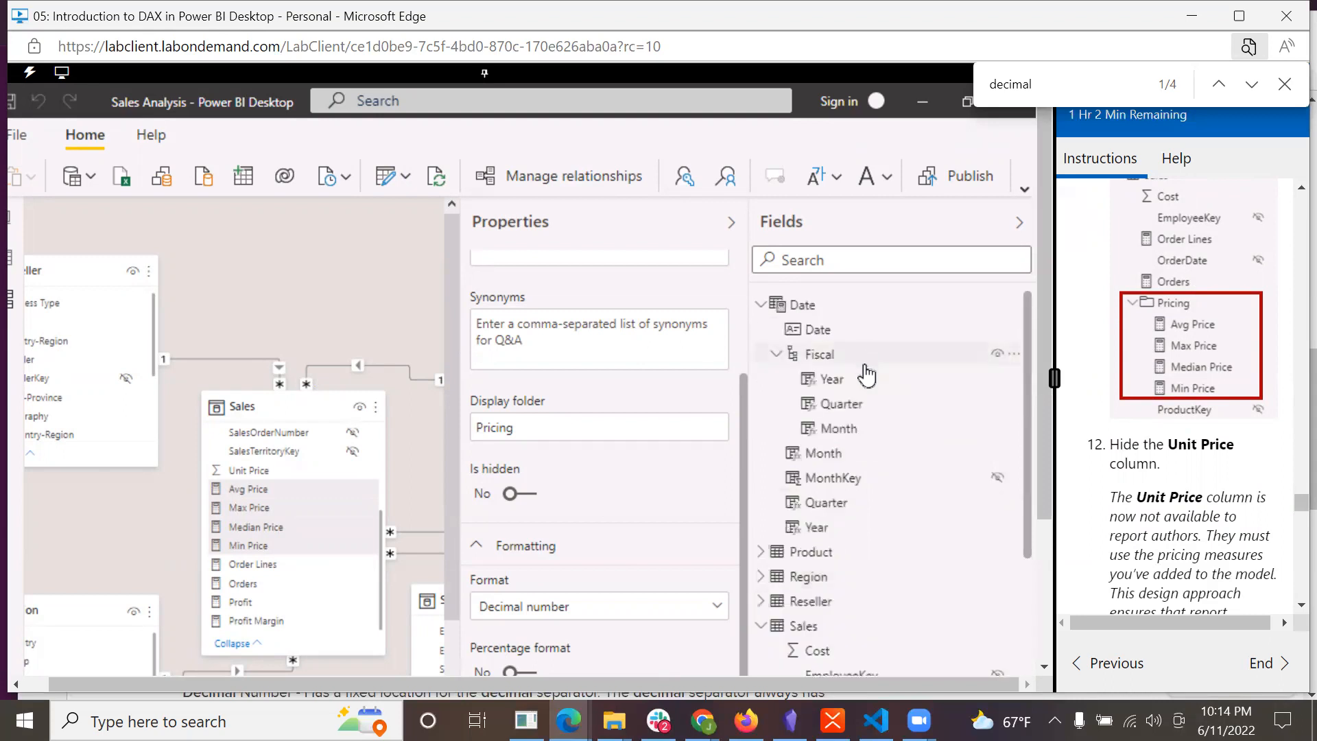
{"action": "scroll", "coordinate": [1146, 410], "scroll_direction": "up", "scroll_amount": 2}
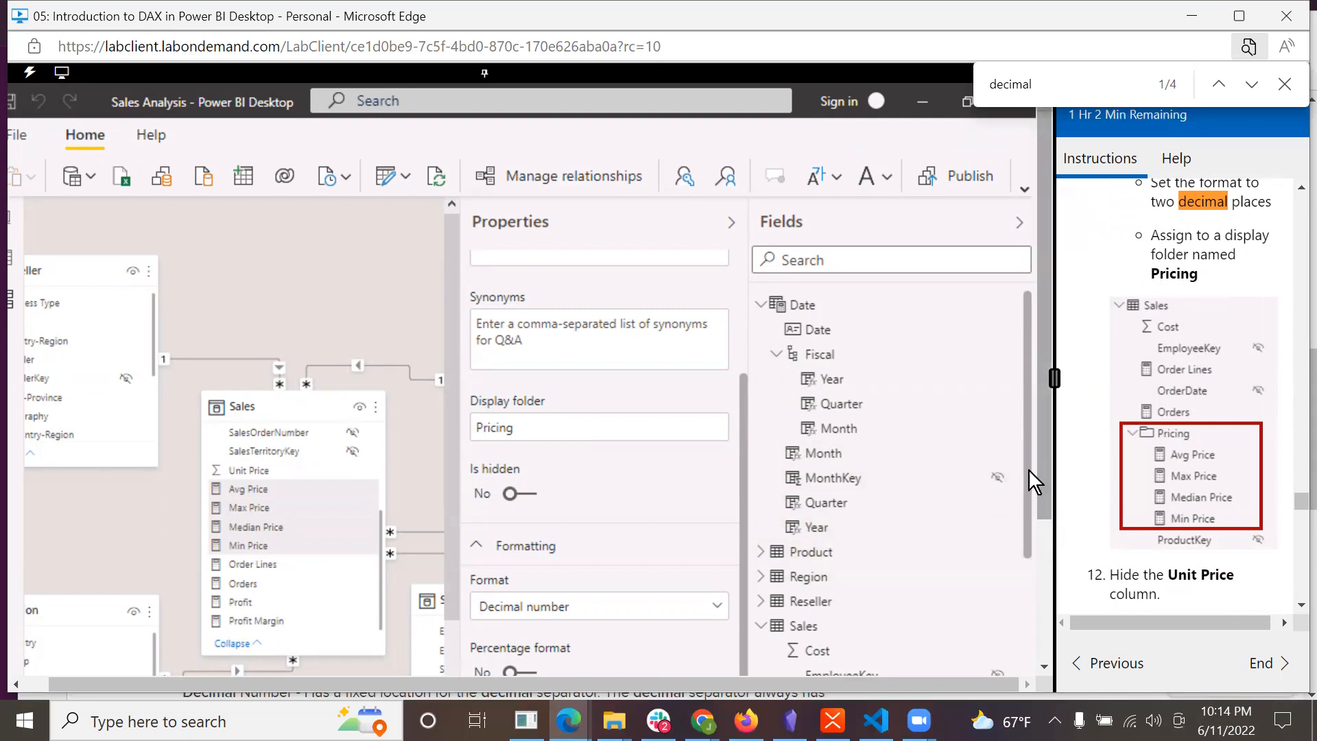
{"action": "scroll", "coordinate": [1030, 475], "scroll_direction": "down", "scroll_amount": 5}
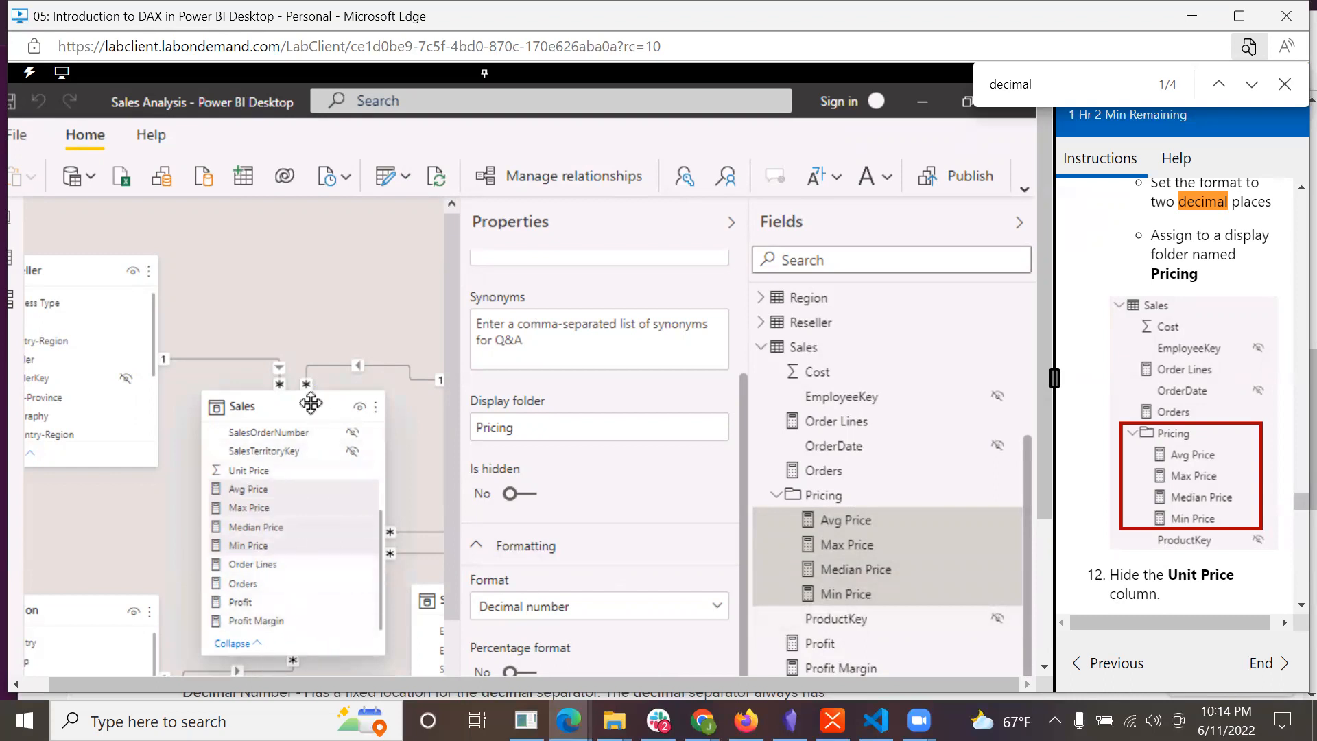
- Move and lengthen the Sales table card in the model diagram, and hide its Unit Price column from report view
{"action": "left_click_drag", "start_coordinate": [312, 403], "coordinate": [325, 300]}
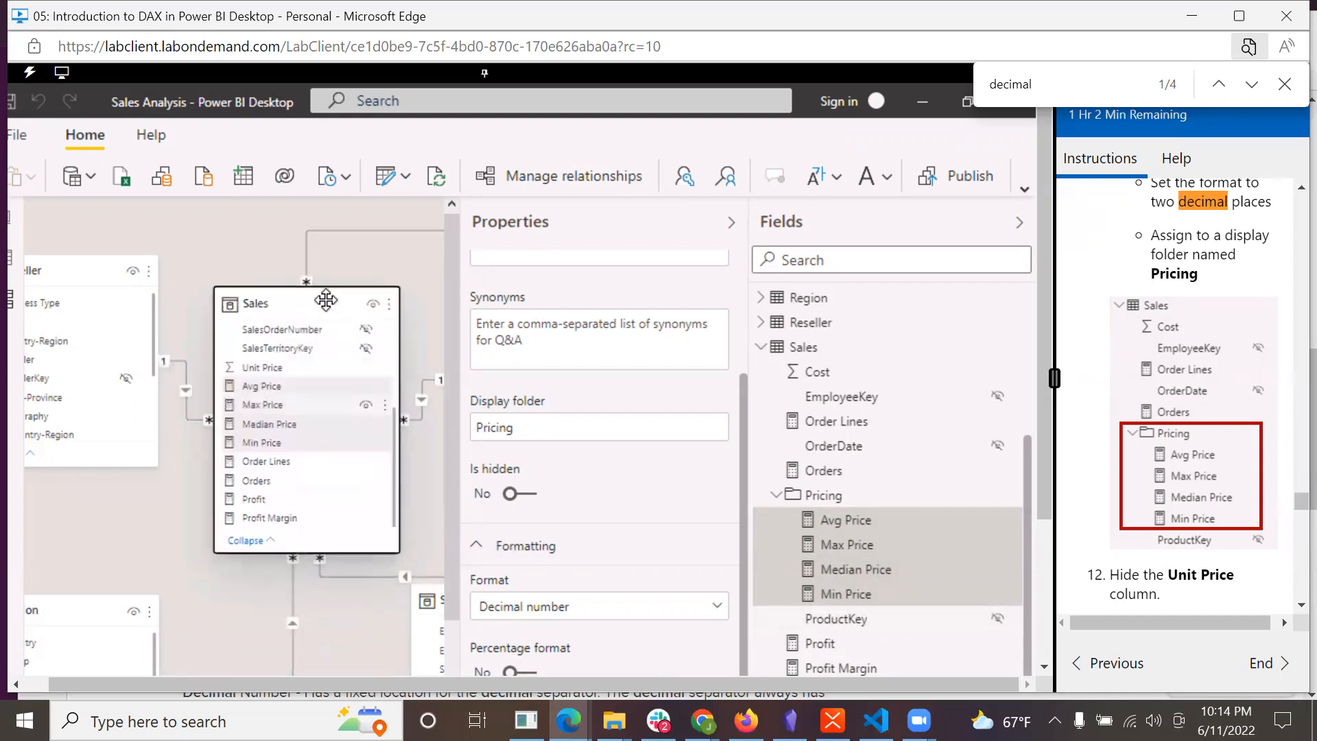
{"action": "left_click_drag", "start_coordinate": [311, 551], "coordinate": [298, 629]}
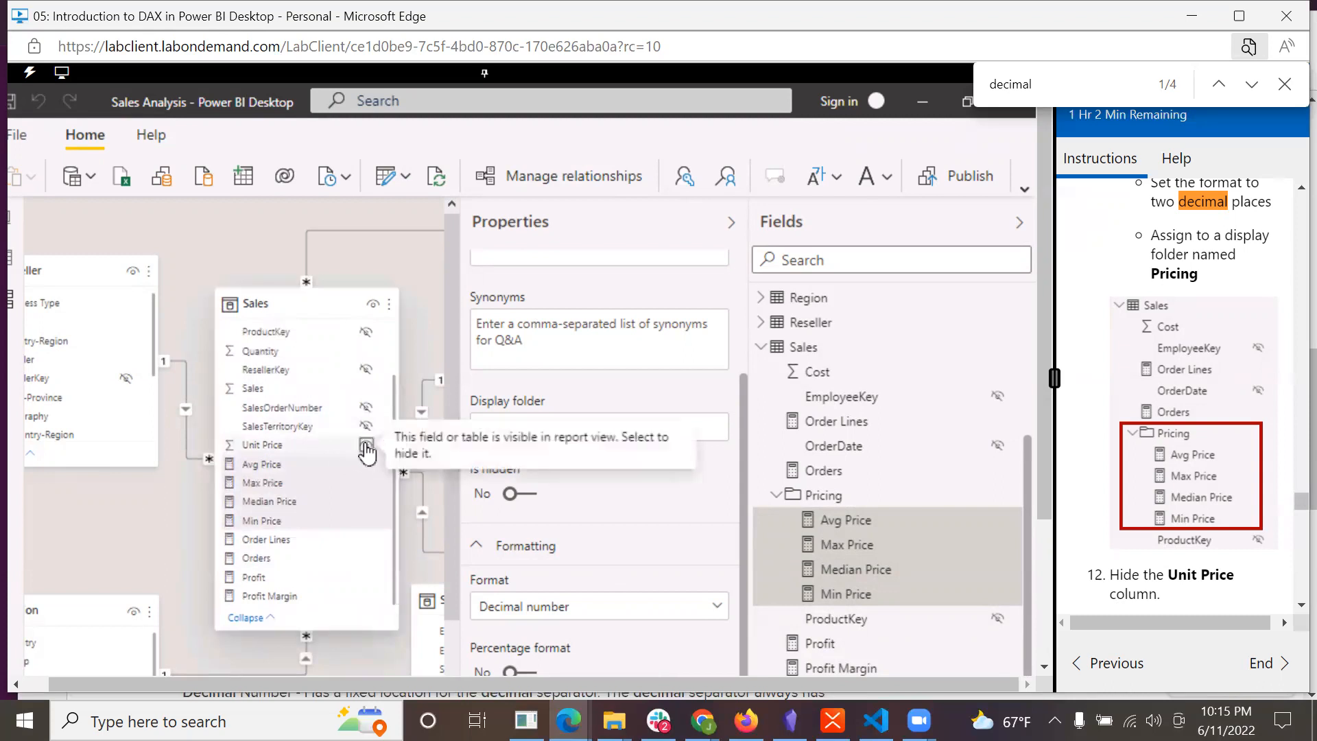
{"action": "left_click", "coordinate": [366, 447]}
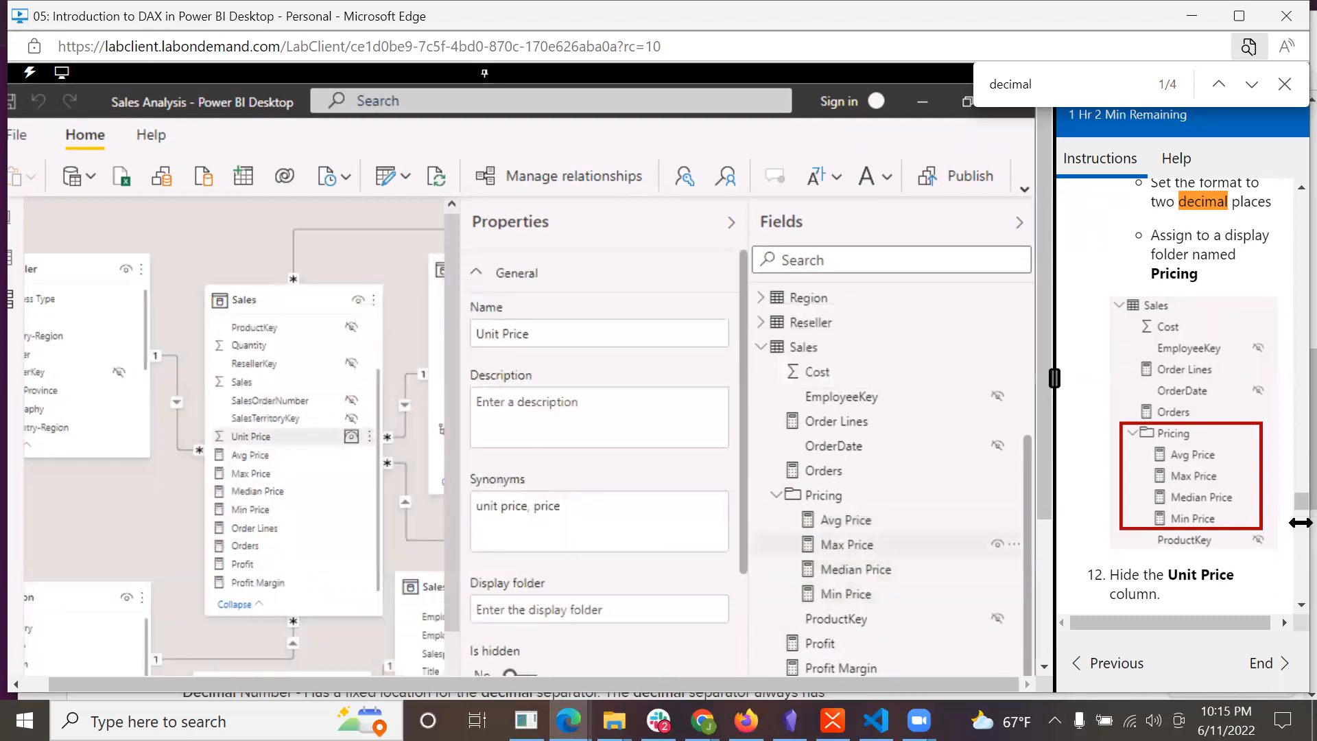
- Read task 13 and select the Order Lines and Orders measures of the Sales table together
{"action": "scroll", "coordinate": [1296, 612], "scroll_direction": "down", "scroll_amount": 5}
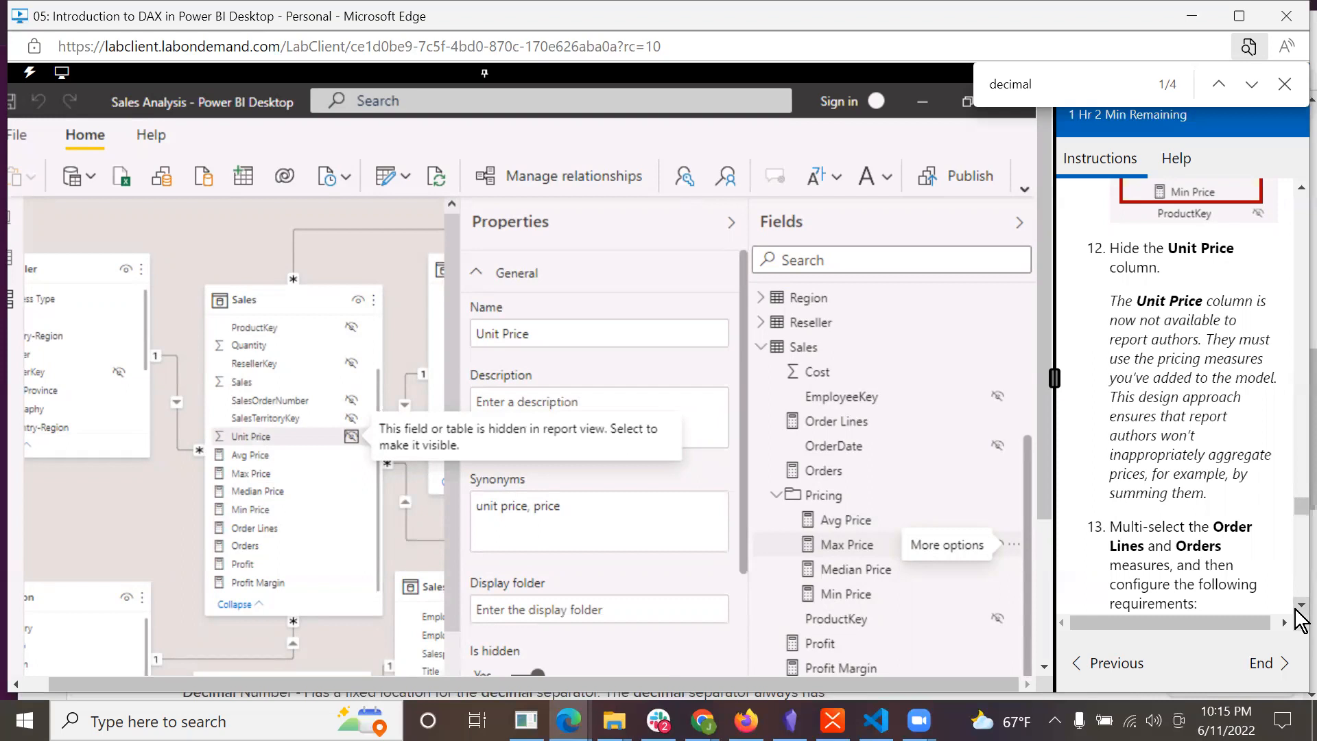
{"action": "scroll", "coordinate": [1295, 609], "scroll_direction": "down", "scroll_amount": 5}
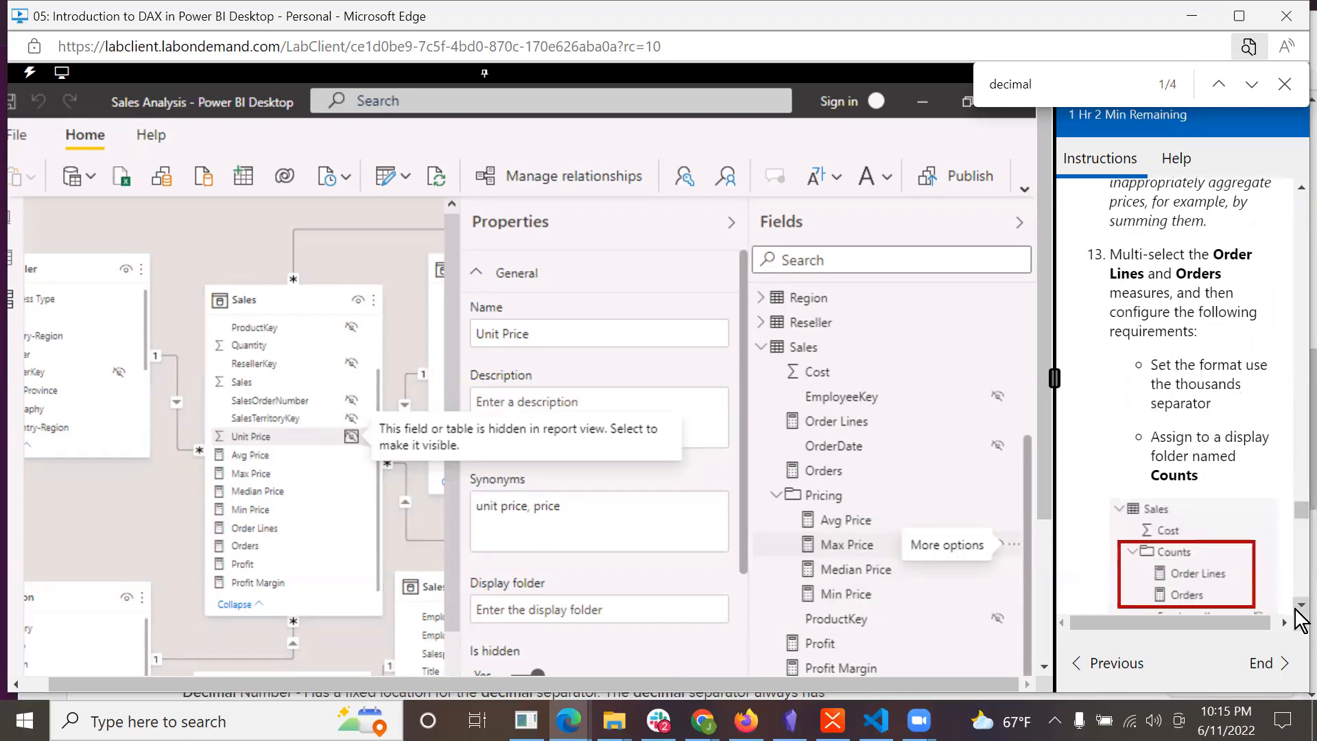
{"action": "scroll", "coordinate": [1296, 609], "scroll_direction": "down", "scroll_amount": 1}
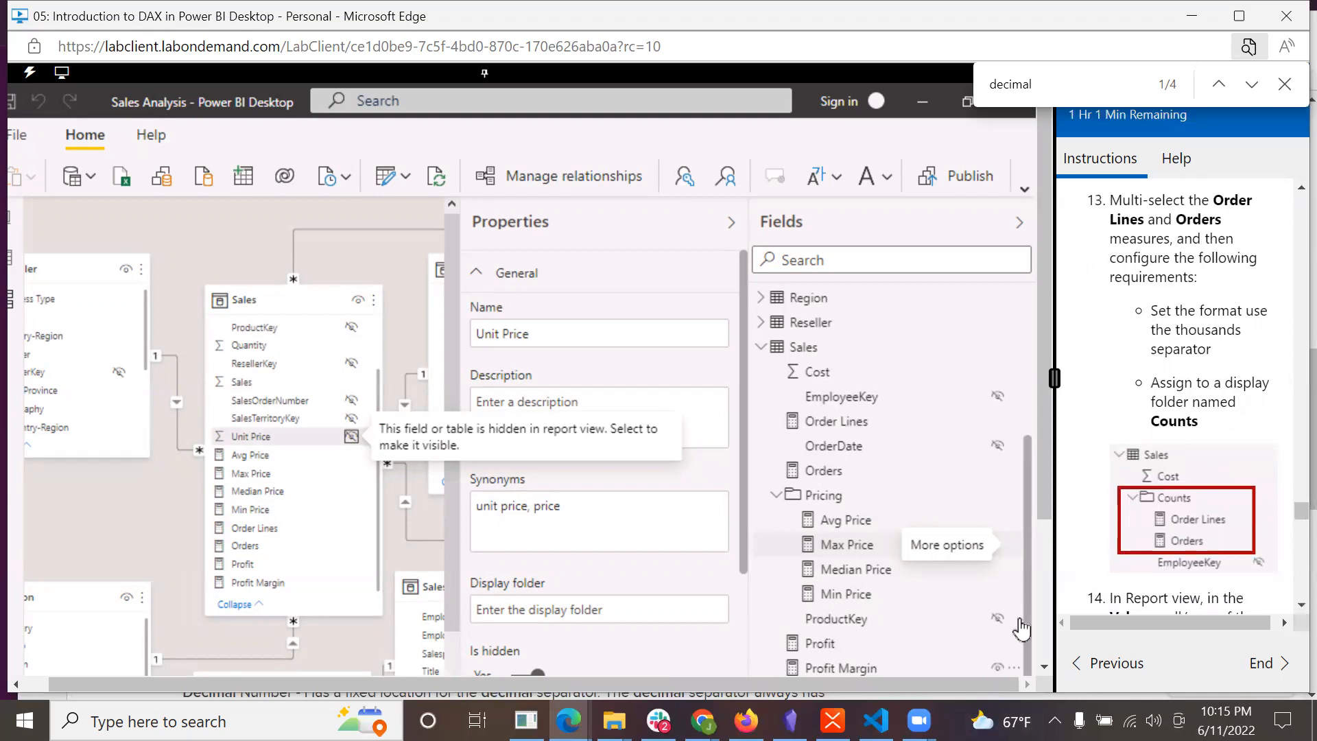
{"action": "left_click_drag", "start_coordinate": [1043, 492], "coordinate": [1044, 525]}
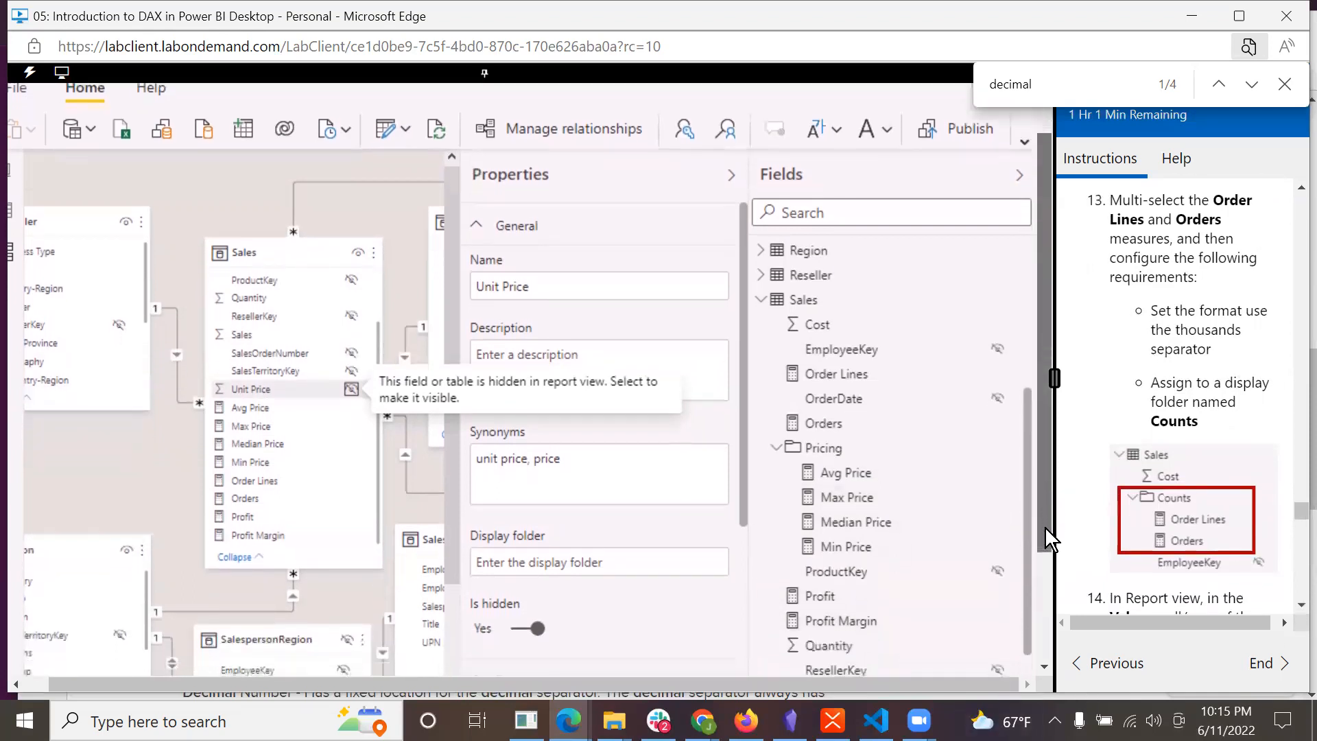
{"action": "left_click", "coordinate": [836, 384]}
{"action": "left_click", "coordinate": [817, 426], "text": "ctrl"}
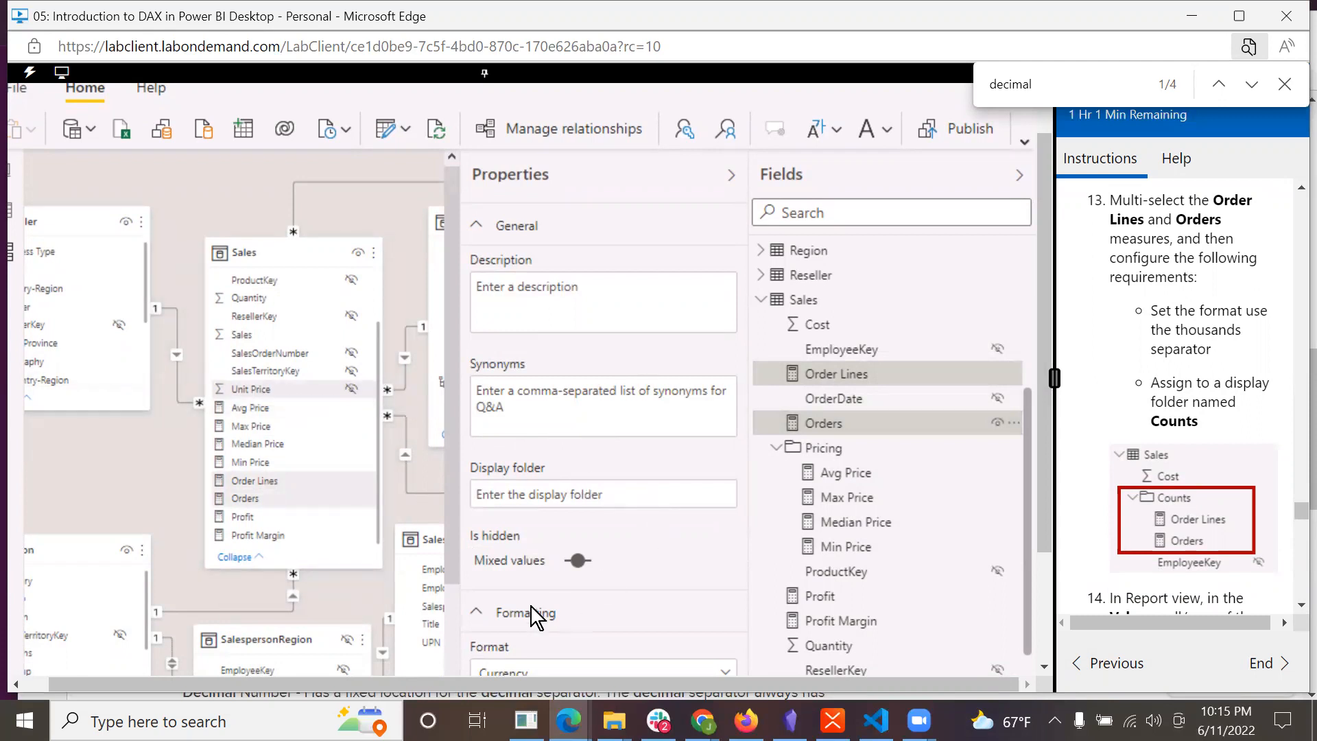
- Examine the formatting and data category options of the selected measures for a thousands separator setting
{"action": "left_click", "coordinate": [473, 612]}
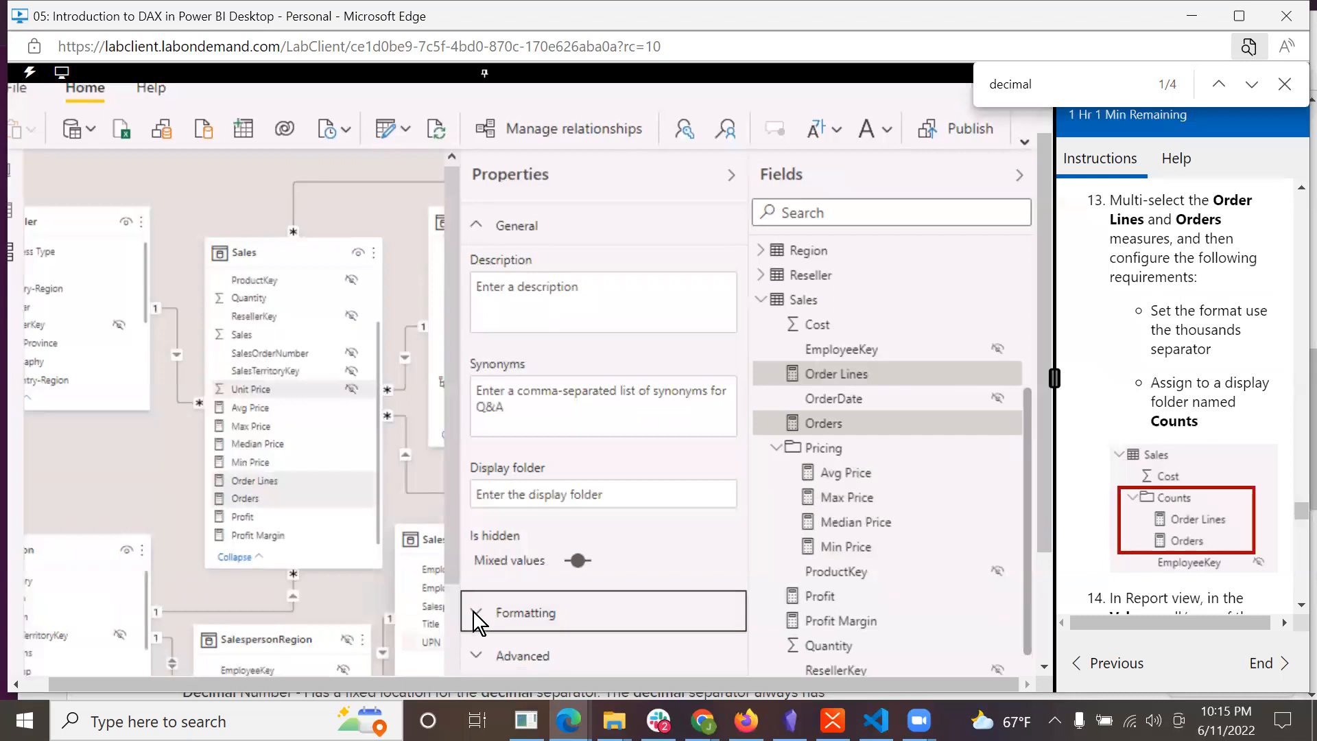
{"action": "left_click", "coordinate": [475, 608]}
{"action": "left_click_drag", "start_coordinate": [1043, 541], "coordinate": [1048, 651]}
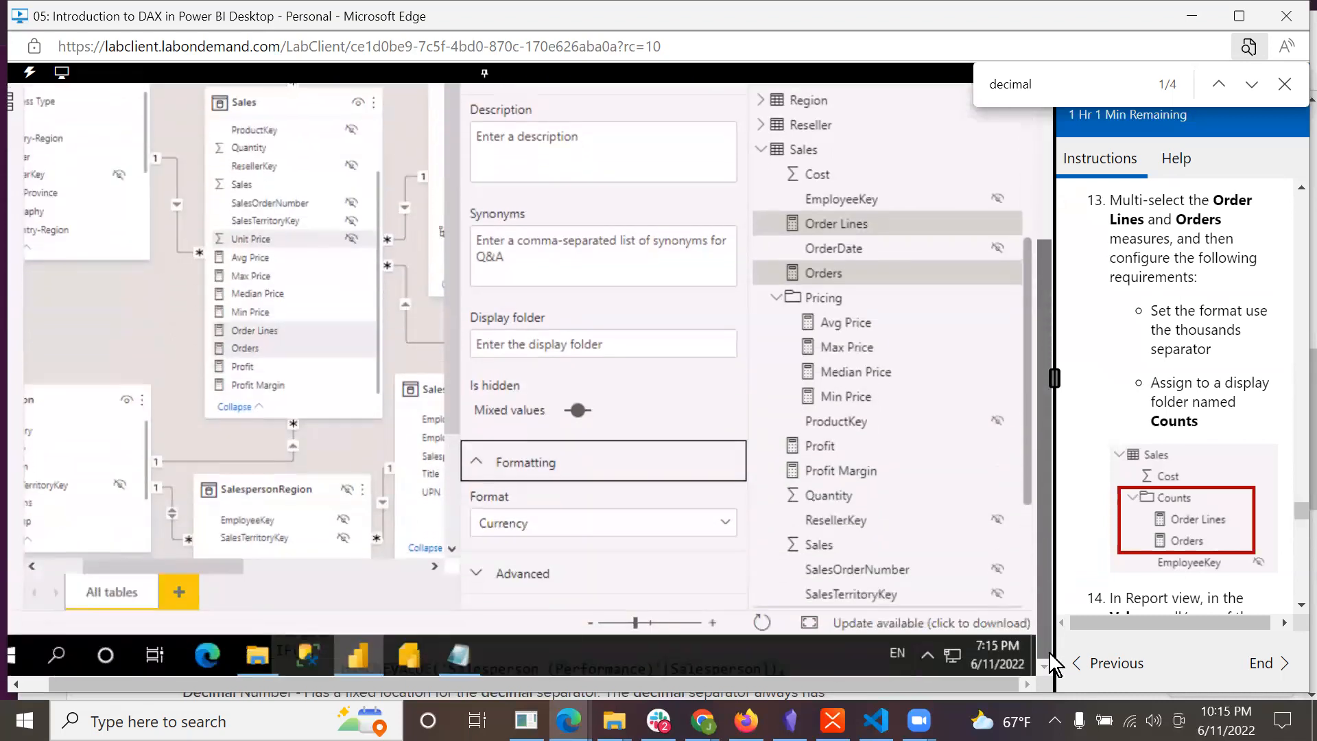
{"action": "left_click", "coordinate": [726, 532]}
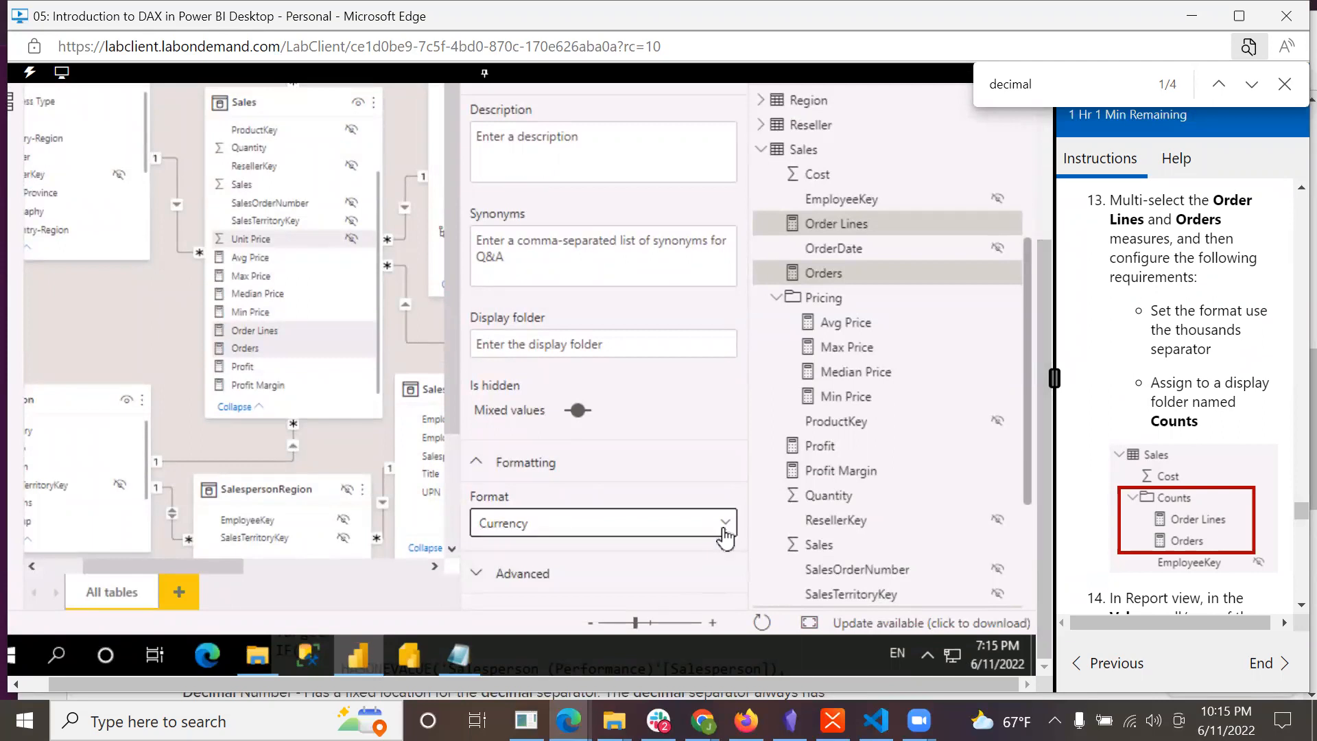
{"action": "left_click", "coordinate": [725, 530]}
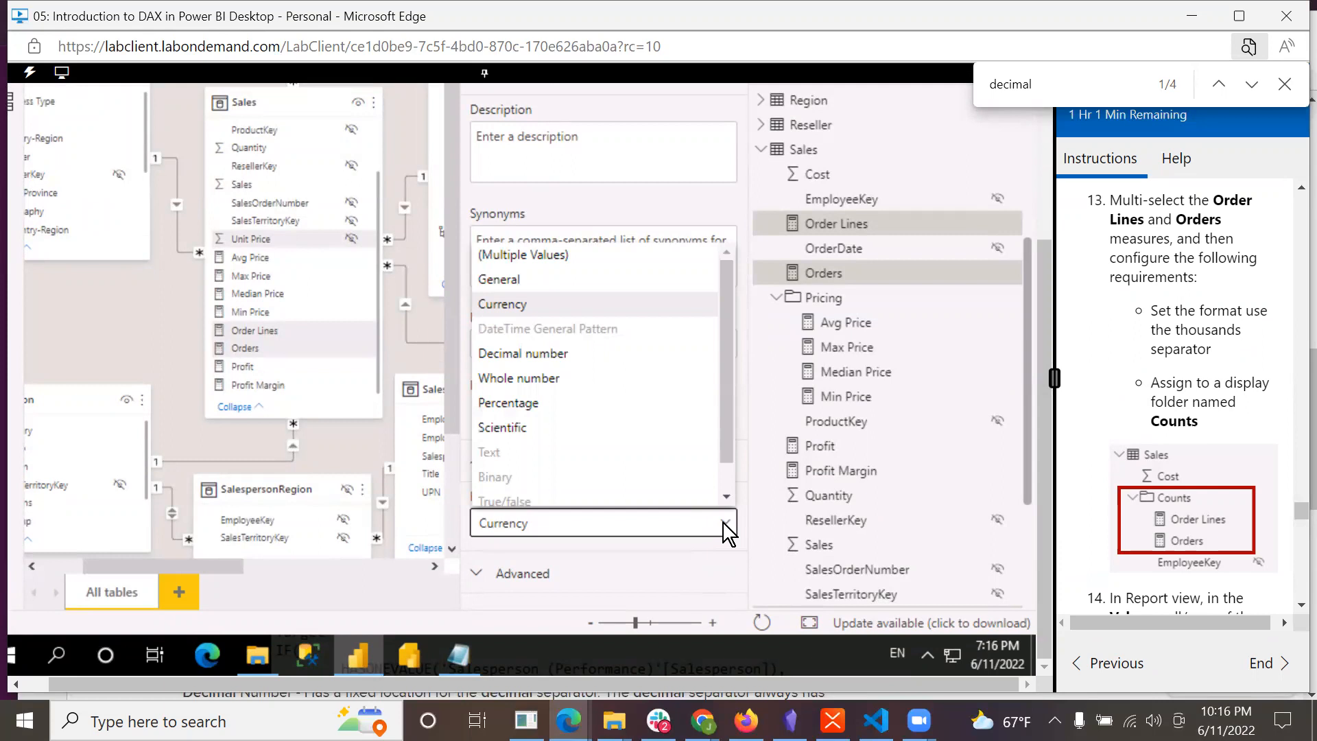
{"action": "left_click", "coordinate": [722, 522]}
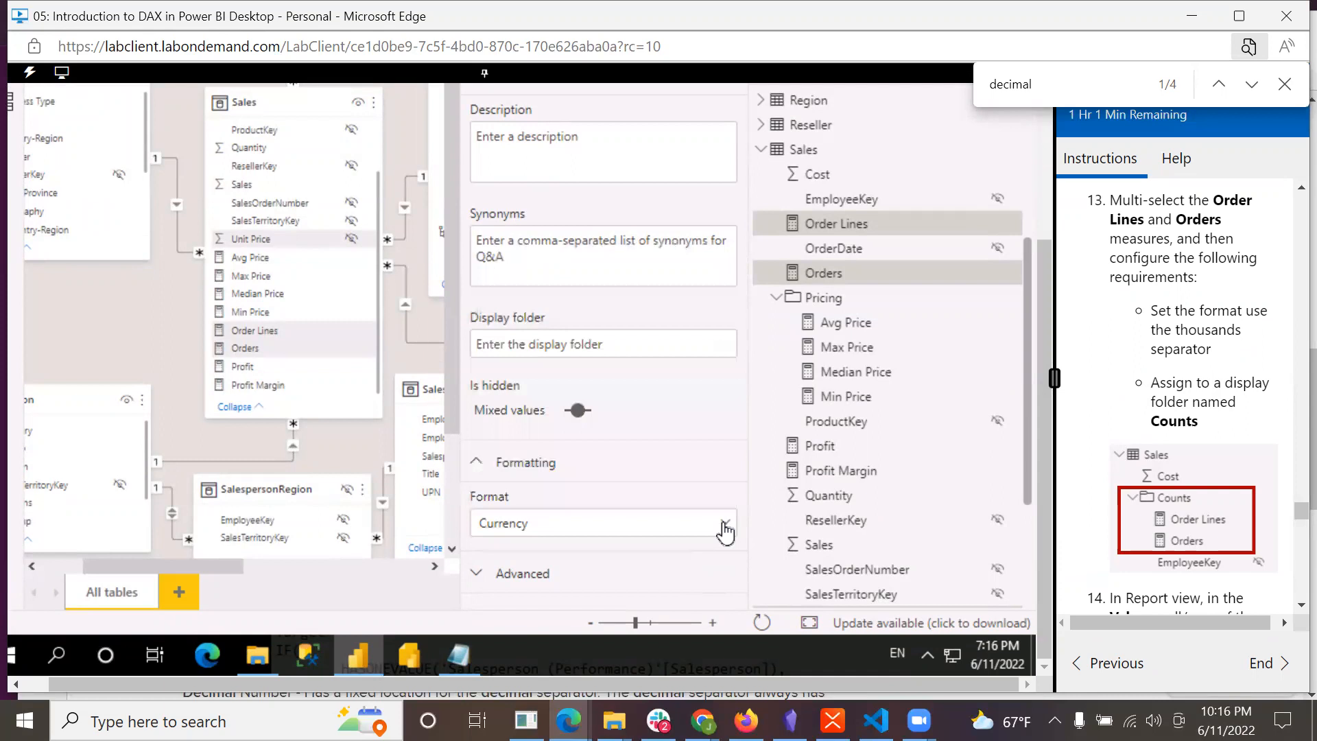
{"action": "left_click", "coordinate": [475, 565]}
{"action": "left_click_drag", "start_coordinate": [743, 532], "coordinate": [745, 603]}
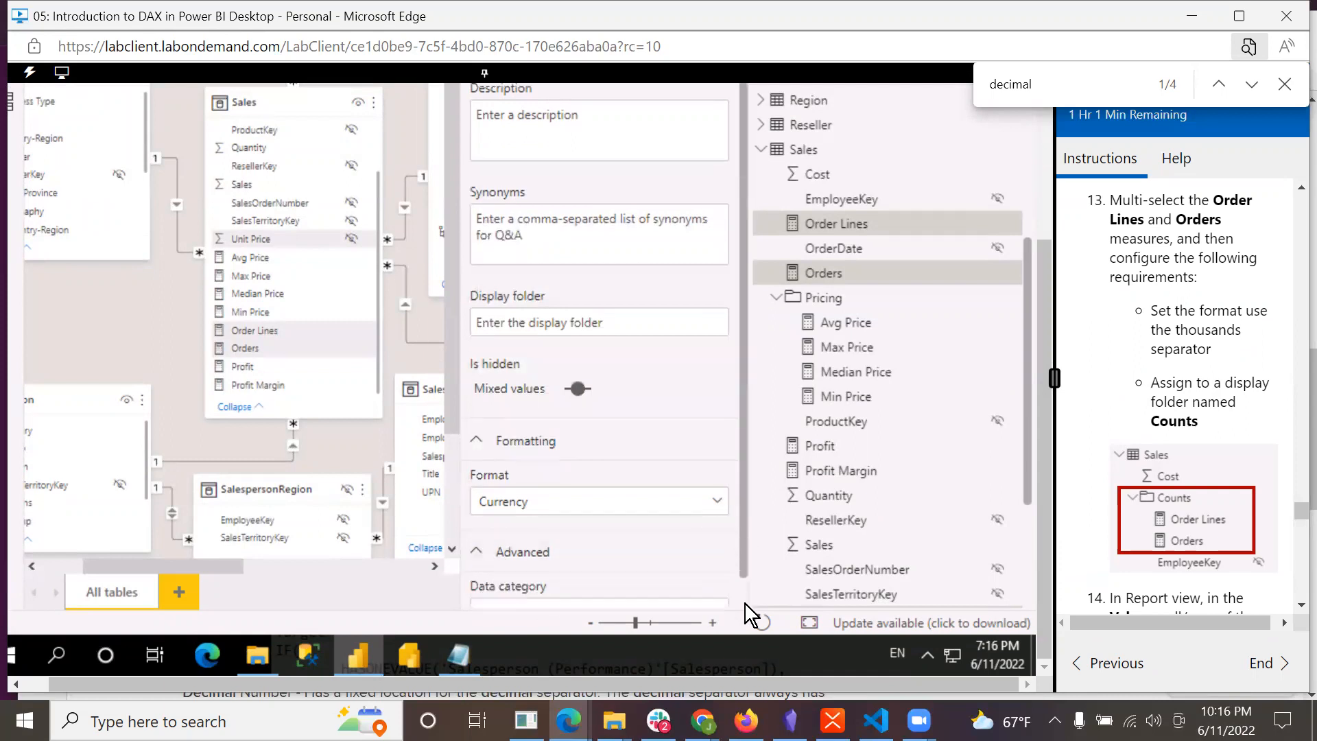
{"action": "scroll", "coordinate": [745, 604], "scroll_direction": "down", "scroll_amount": 1}
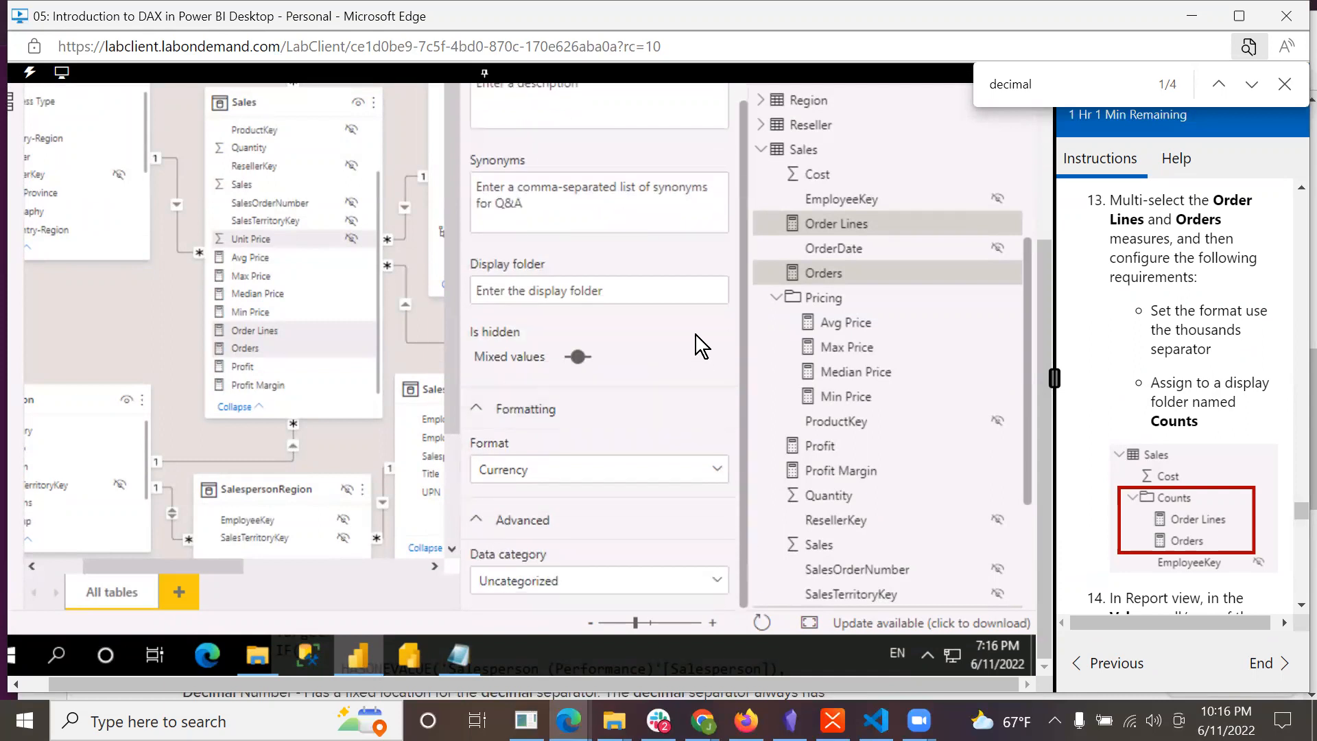
{"action": "left_click", "coordinate": [716, 583]}
{"action": "left_click_drag", "start_coordinate": [714, 405], "coordinate": [725, 466]}
{"action": "left_click_drag", "start_coordinate": [729, 490], "coordinate": [739, 554]}
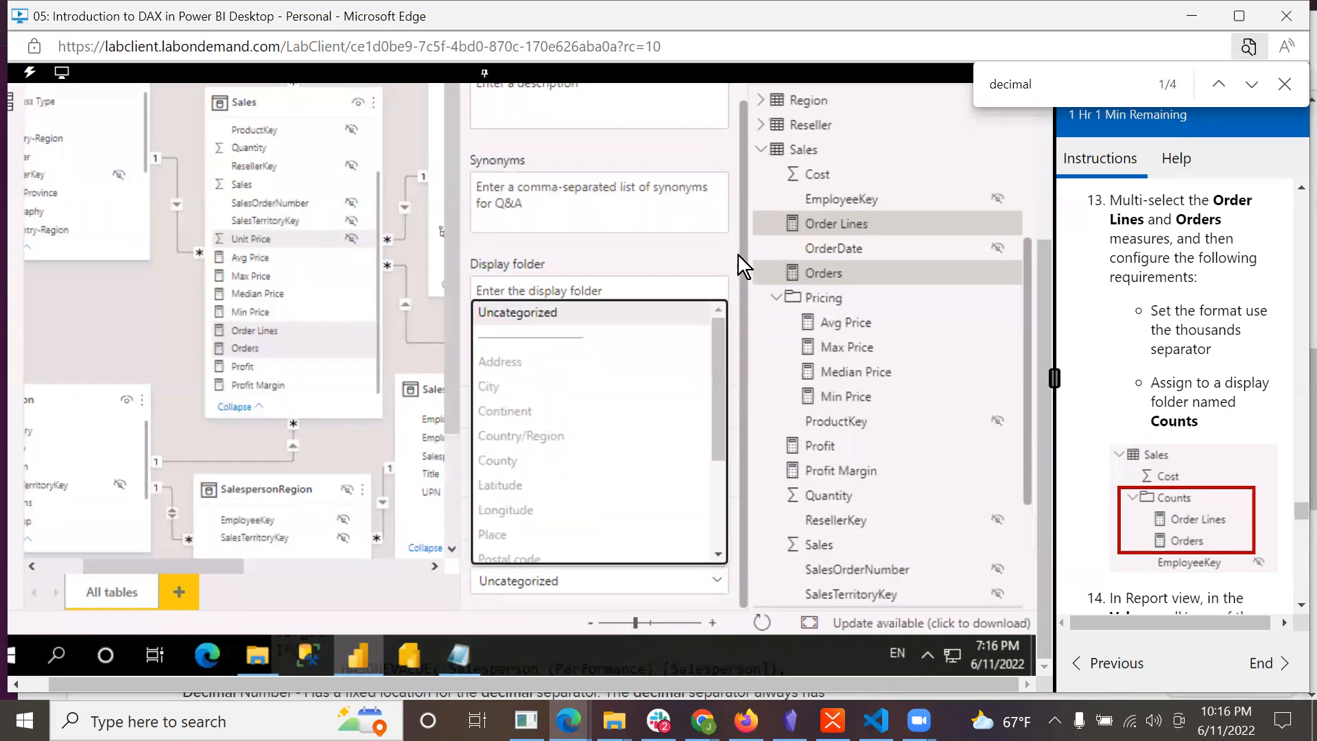
{"action": "left_click", "coordinate": [714, 245]}
- Assign the selected Sales fields to a display folder named Counts
{"action": "scroll", "coordinate": [721, 262], "scroll_direction": "up", "scroll_amount": 1}
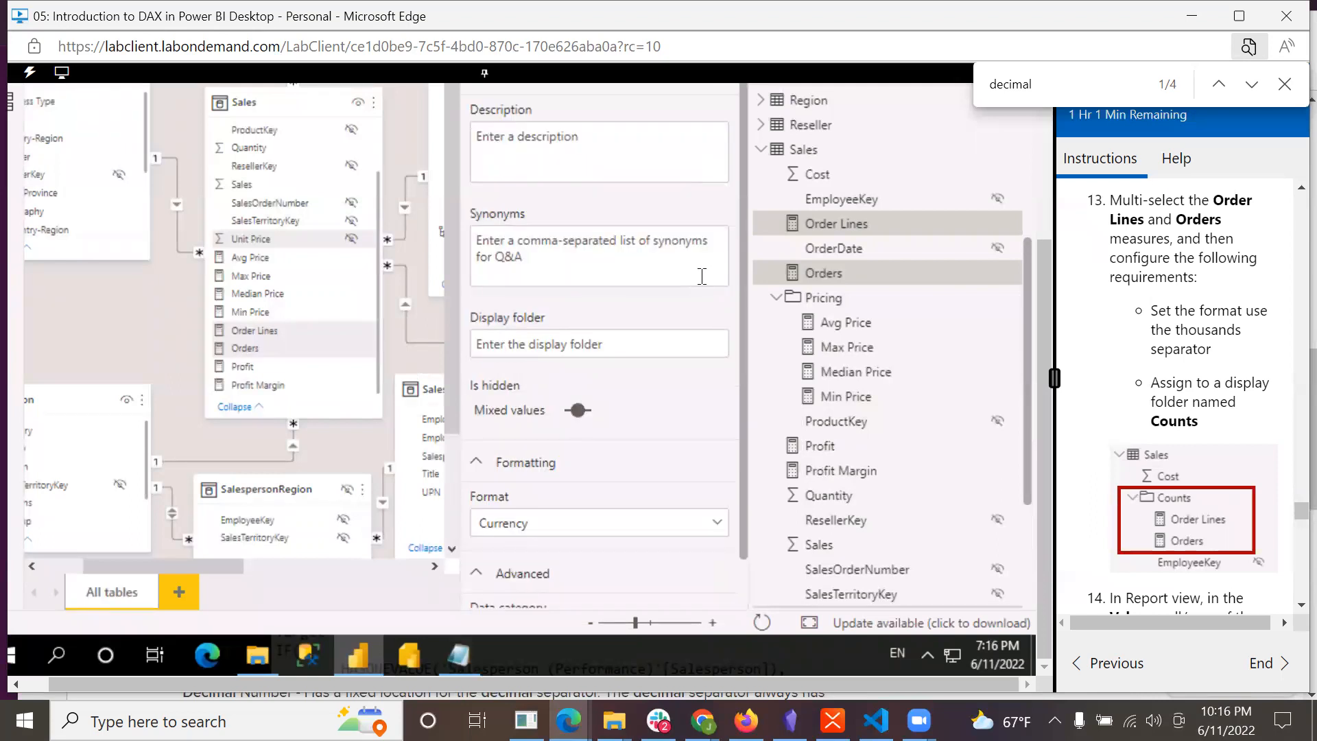
{"action": "left_click", "coordinate": [653, 345]}
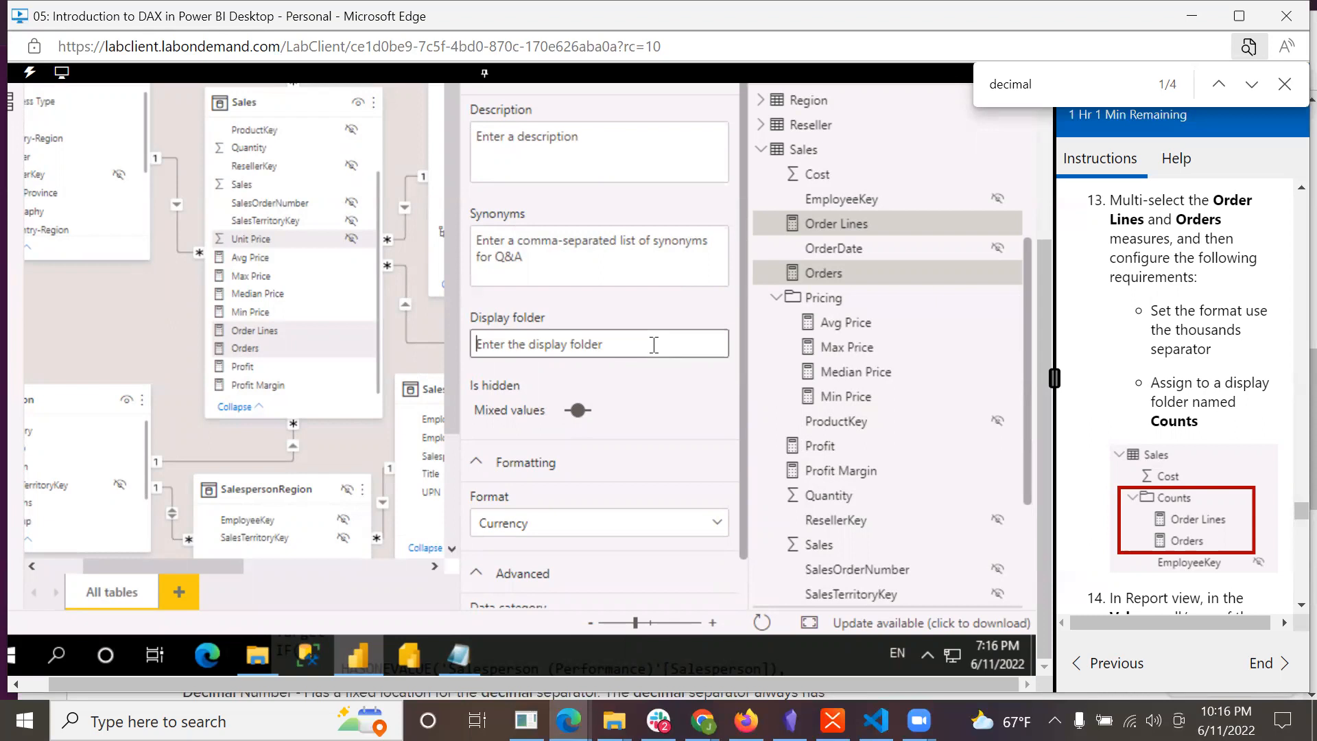
{"action": "type", "text": "Counts"}
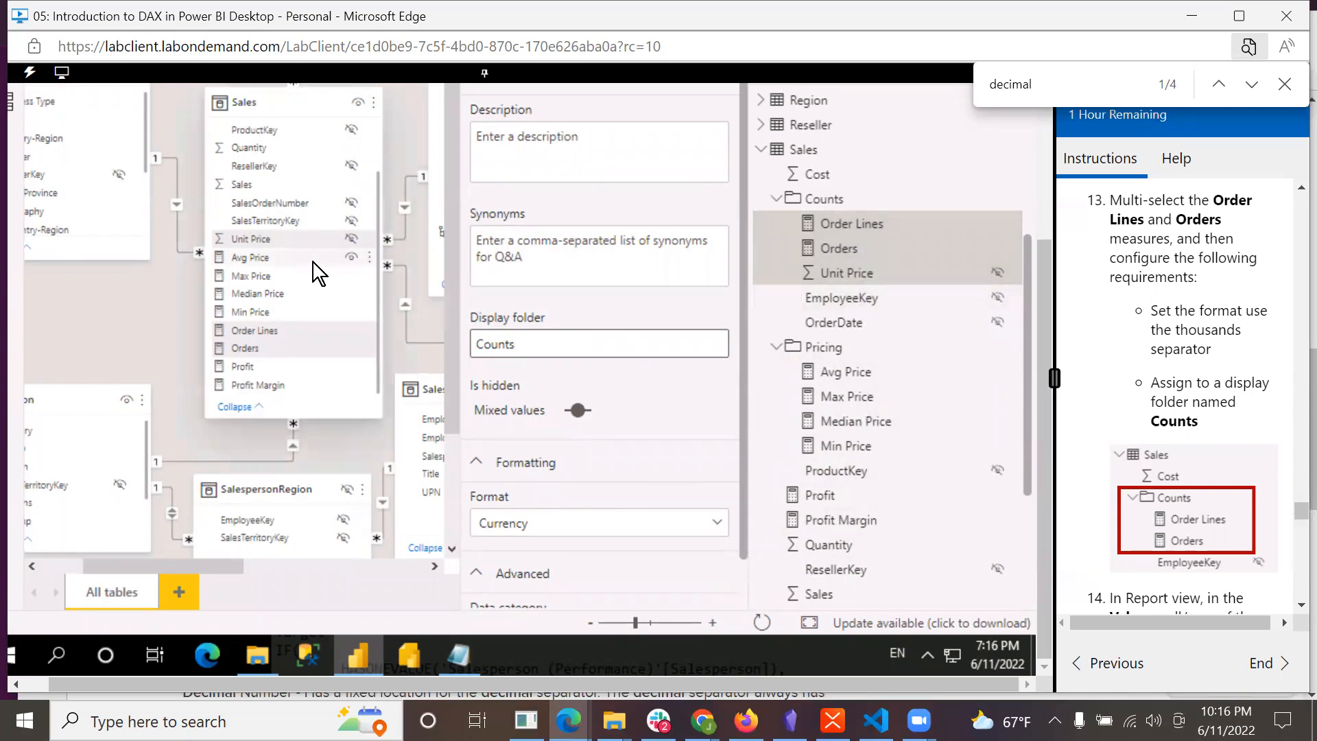
{"action": "right_click", "coordinate": [809, 275]}
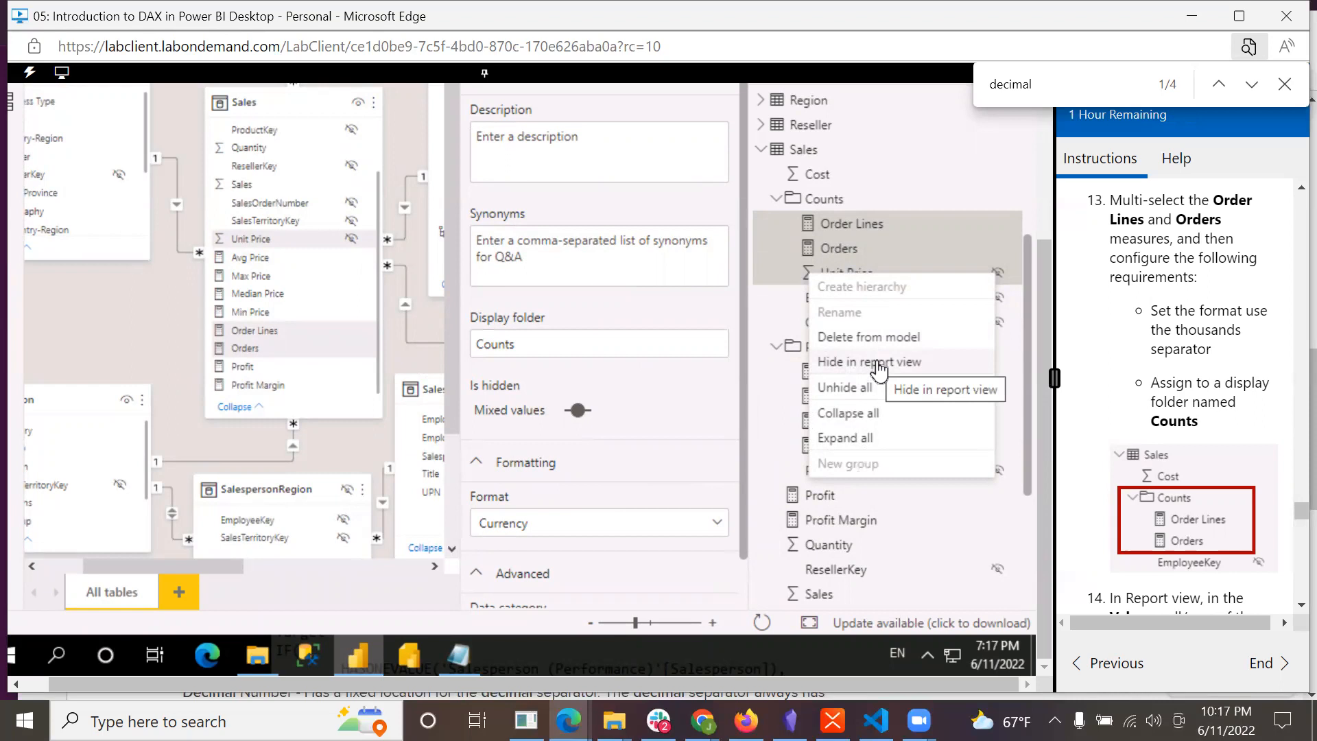
{"action": "left_click", "coordinate": [940, 47]}
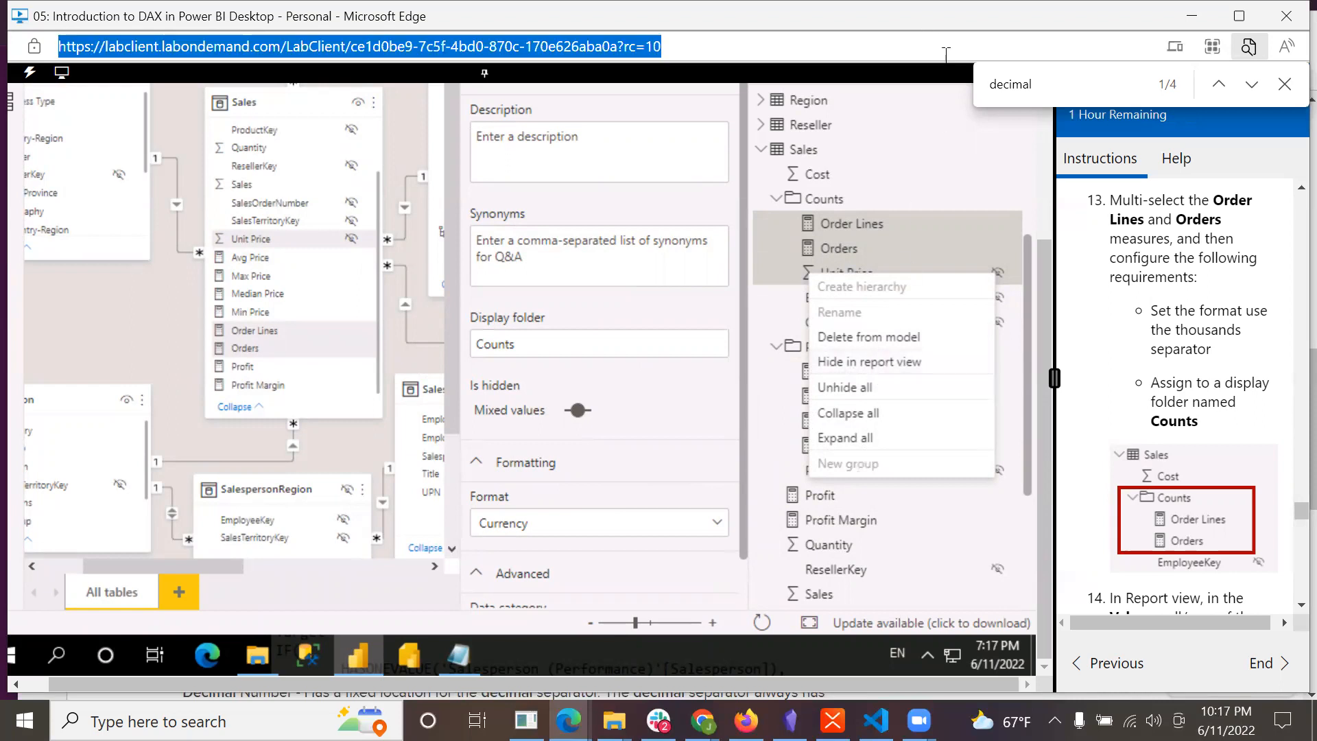
{"action": "scroll", "coordinate": [1217, 475], "scroll_direction": "down", "scroll_amount": 4}
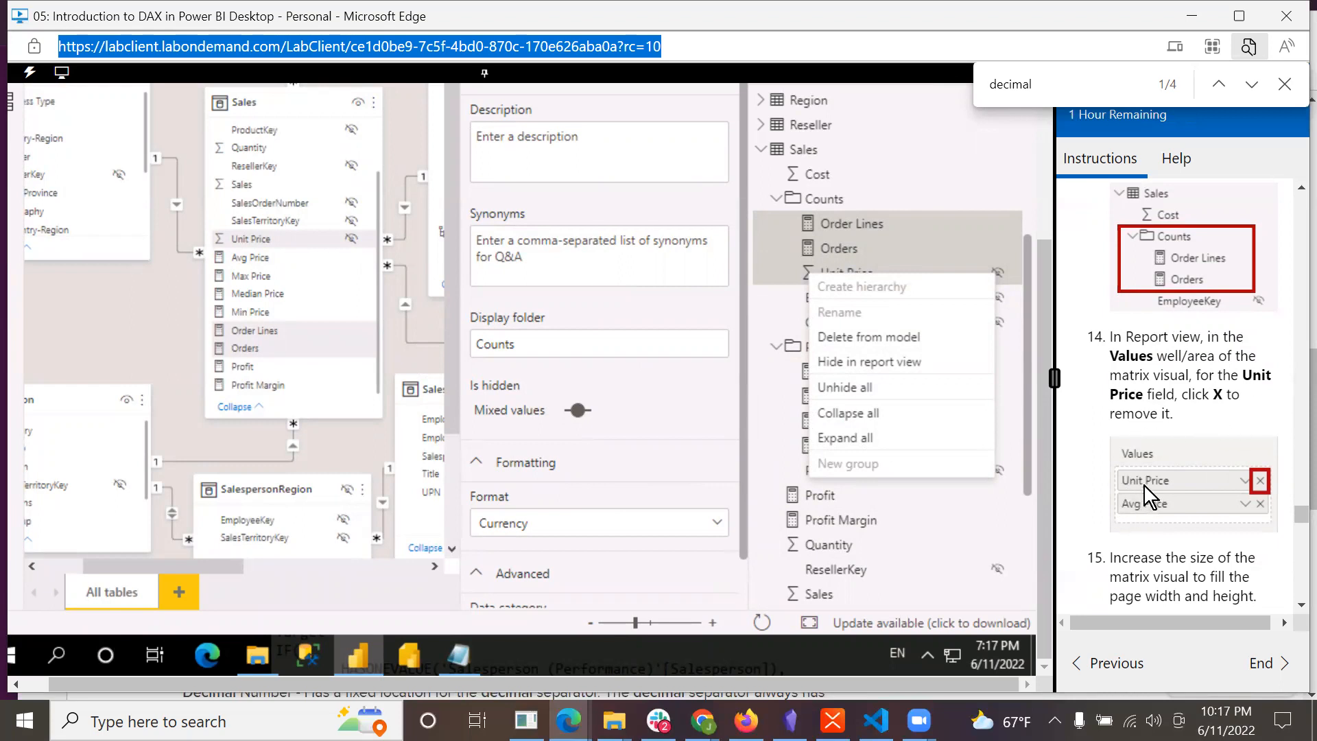
{"action": "left_click", "coordinate": [1027, 417]}
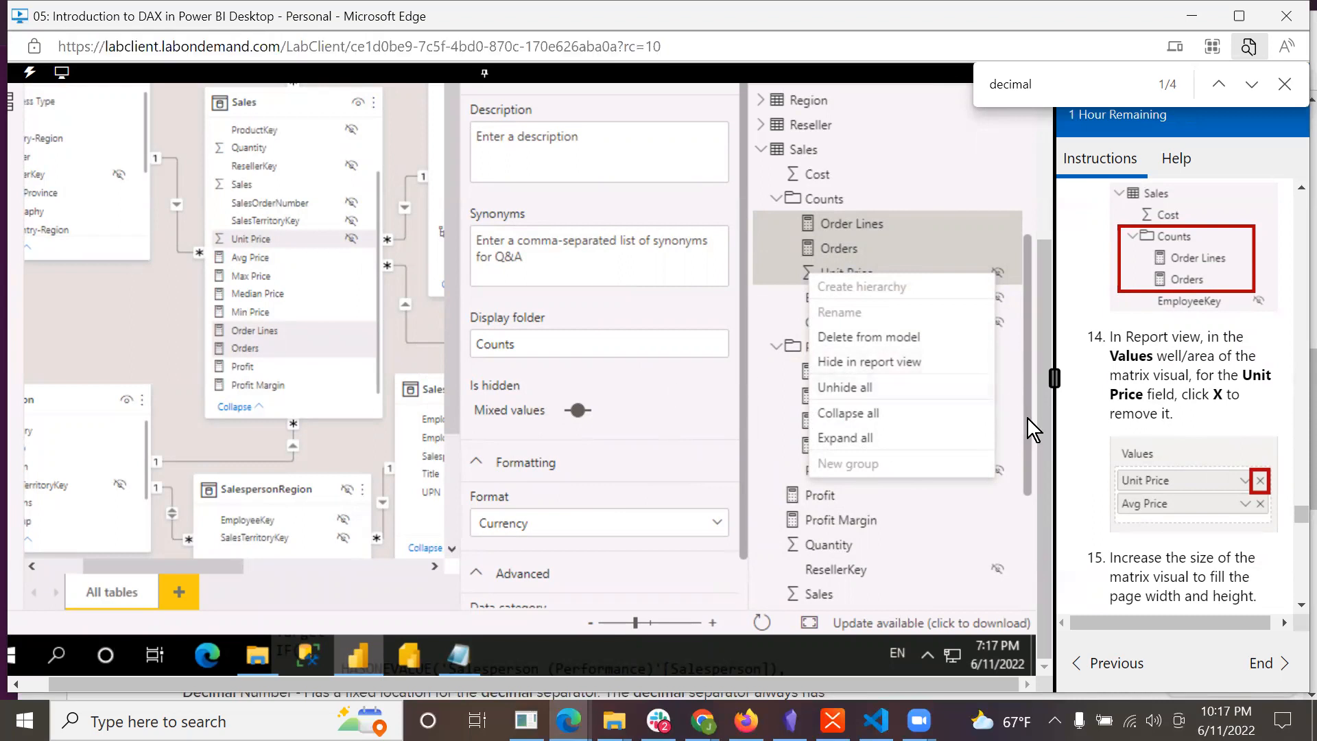
- Collapse the Properties and Fields panes to widen the model diagram
{"action": "left_click_drag", "start_coordinate": [1023, 245], "coordinate": [1034, 61]}
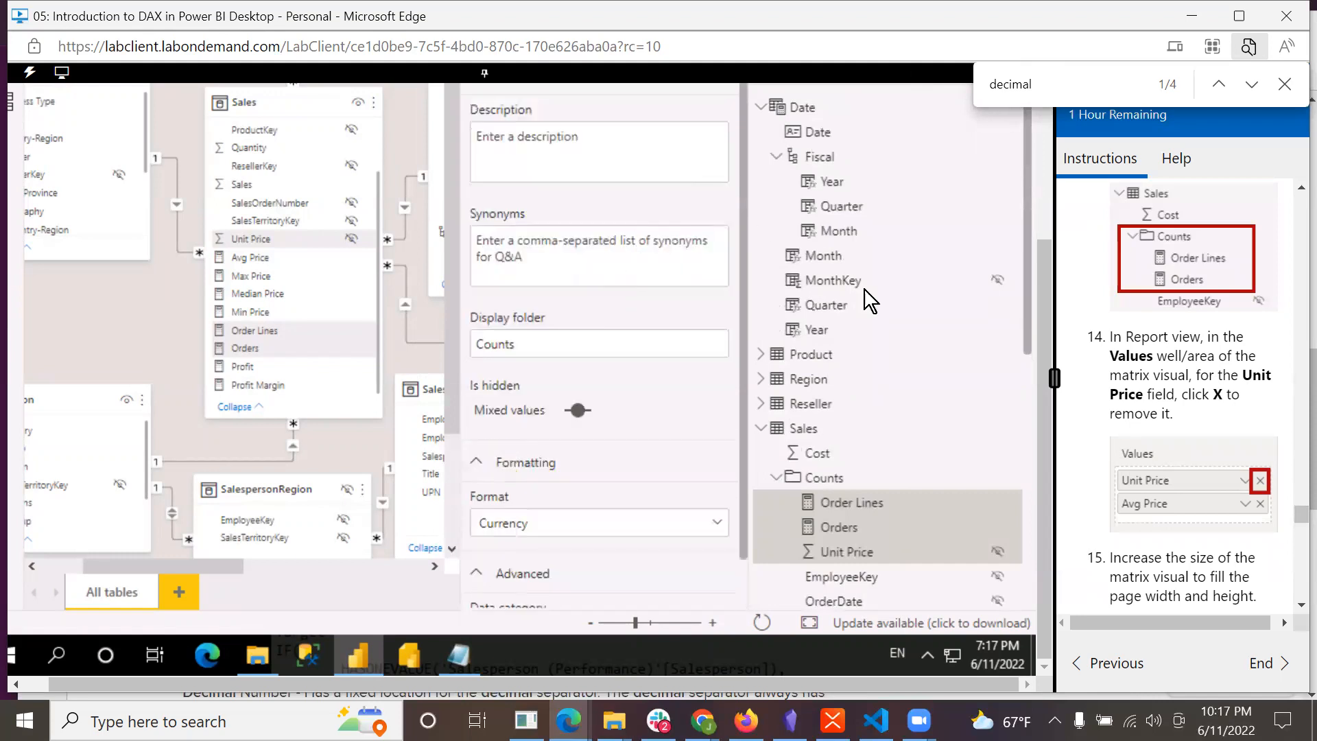
{"action": "scroll", "coordinate": [989, 323], "scroll_direction": "up", "scroll_amount": 3}
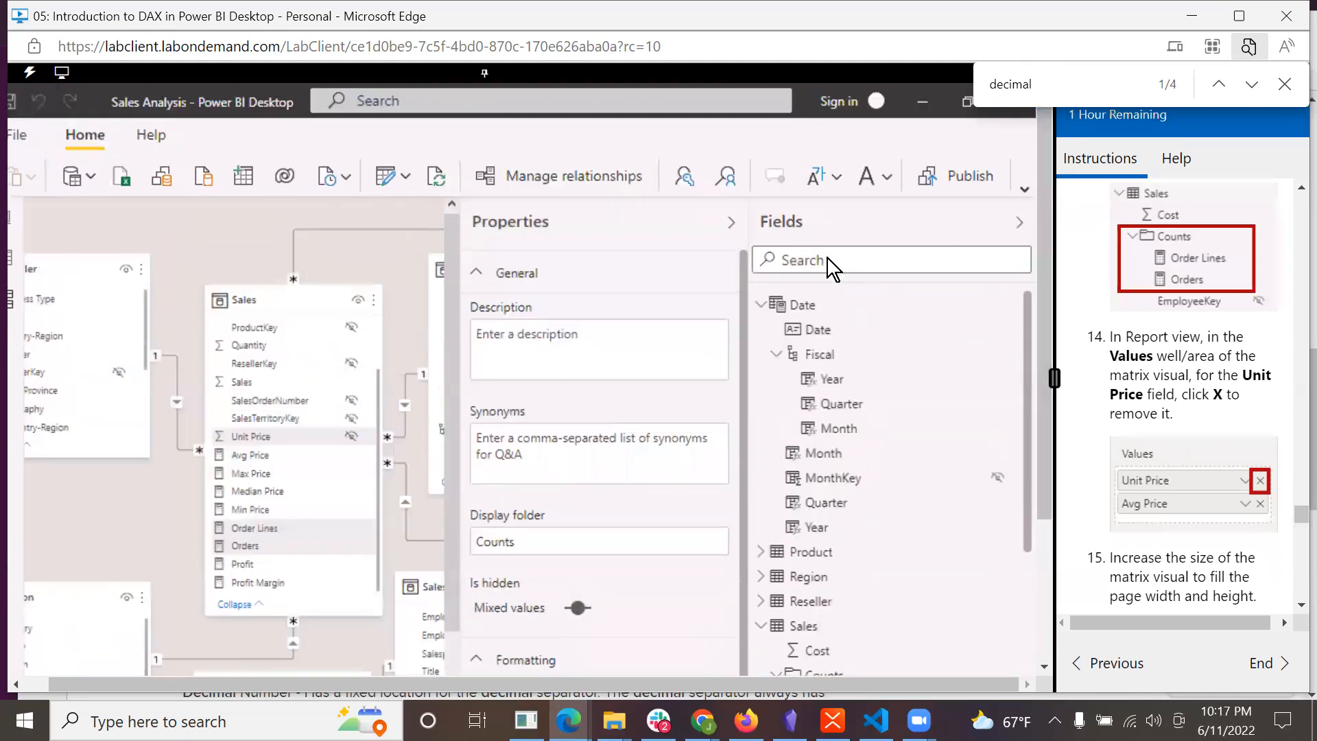
{"action": "left_click", "coordinate": [732, 226]}
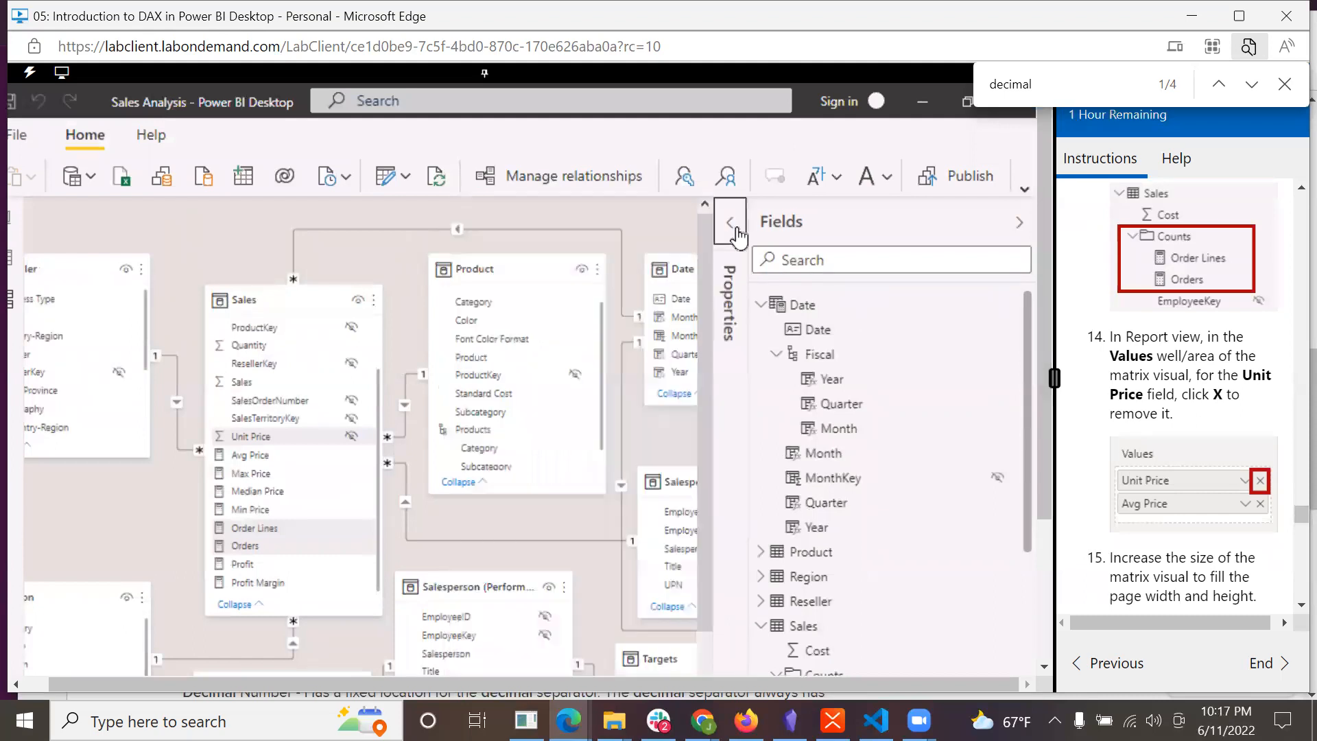
{"action": "left_click", "coordinate": [1019, 223]}
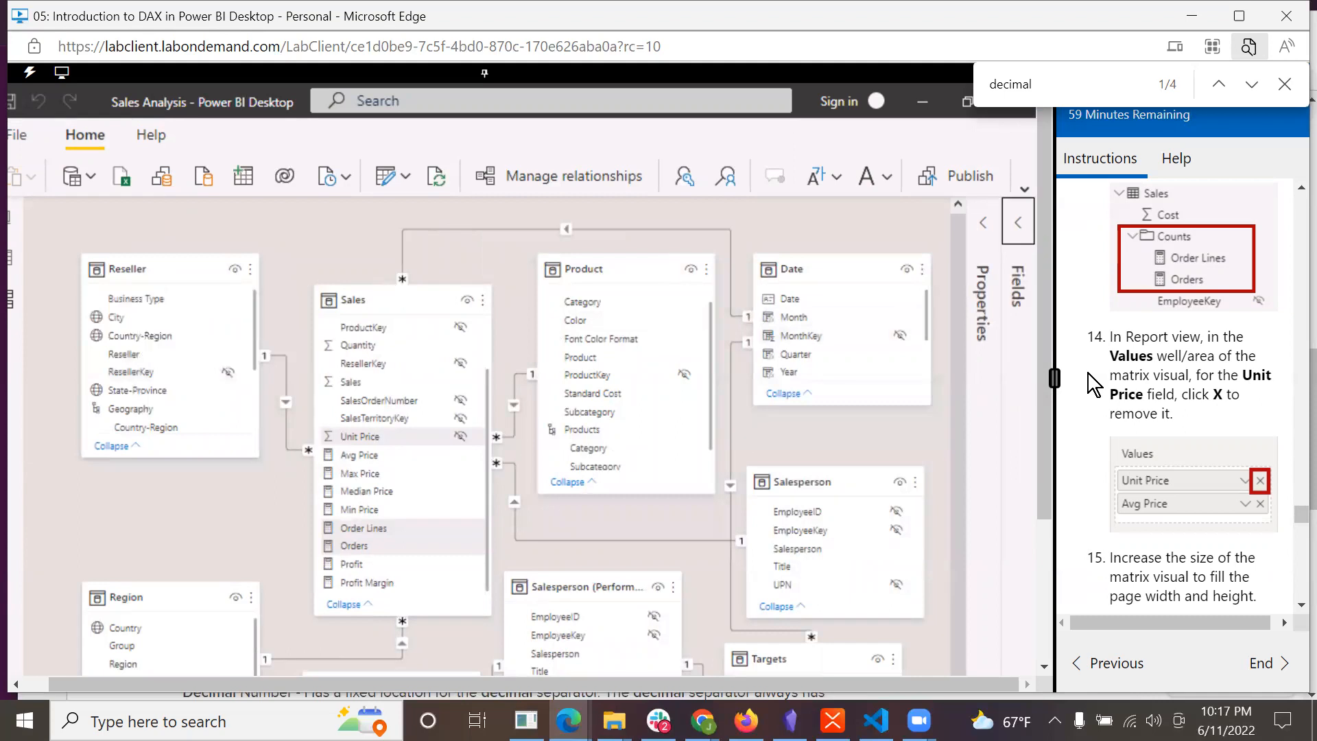
- Switch to Report view and remove the Unit Price field from the matrix visual's values
{"action": "left_click", "coordinate": [10, 217]}
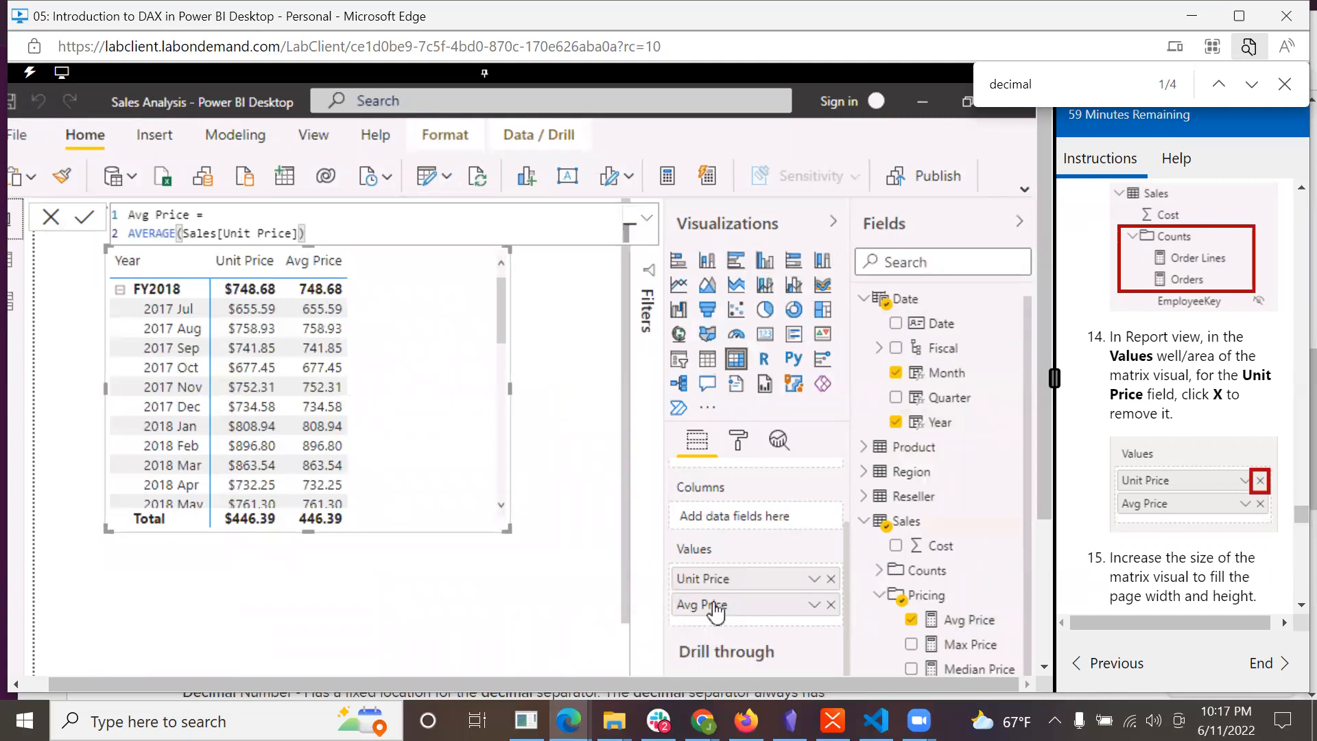
{"action": "left_click", "coordinate": [830, 579]}
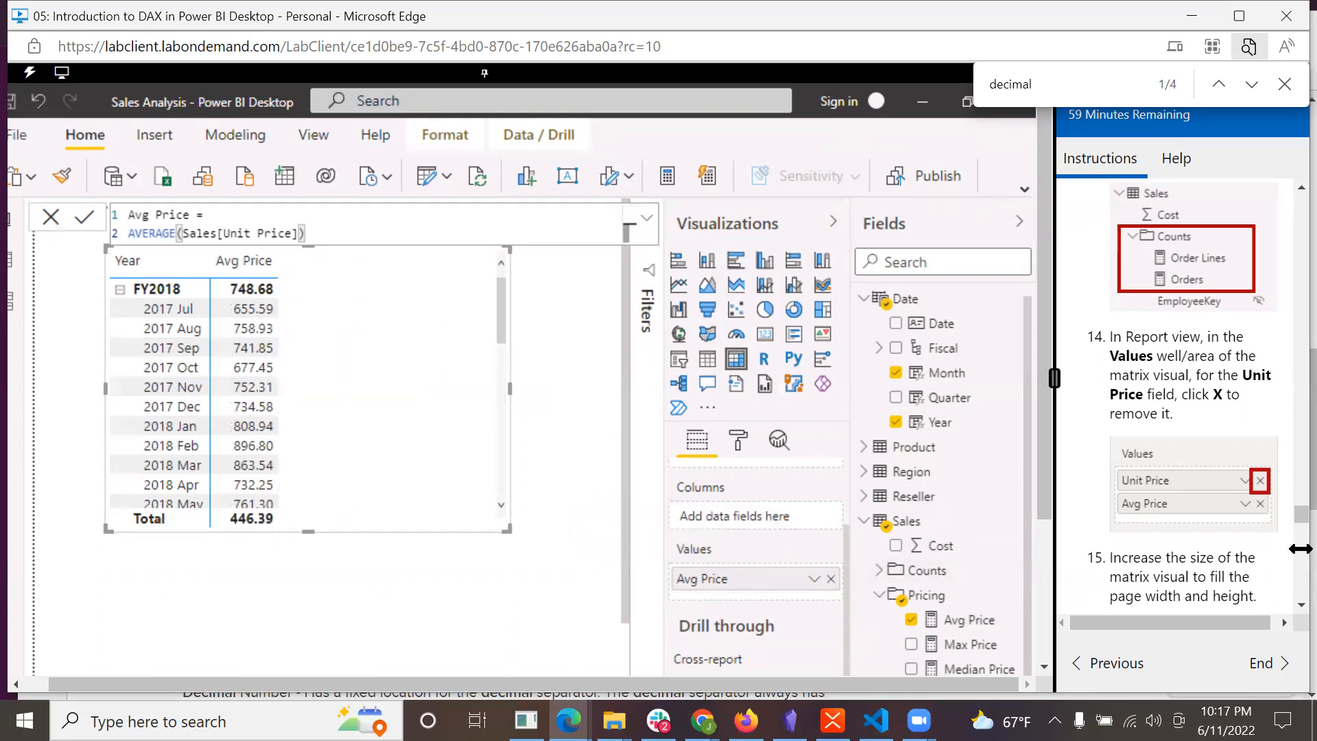
{"action": "left_click", "coordinate": [1299, 606]}
{"action": "left_click", "coordinate": [1299, 607]}
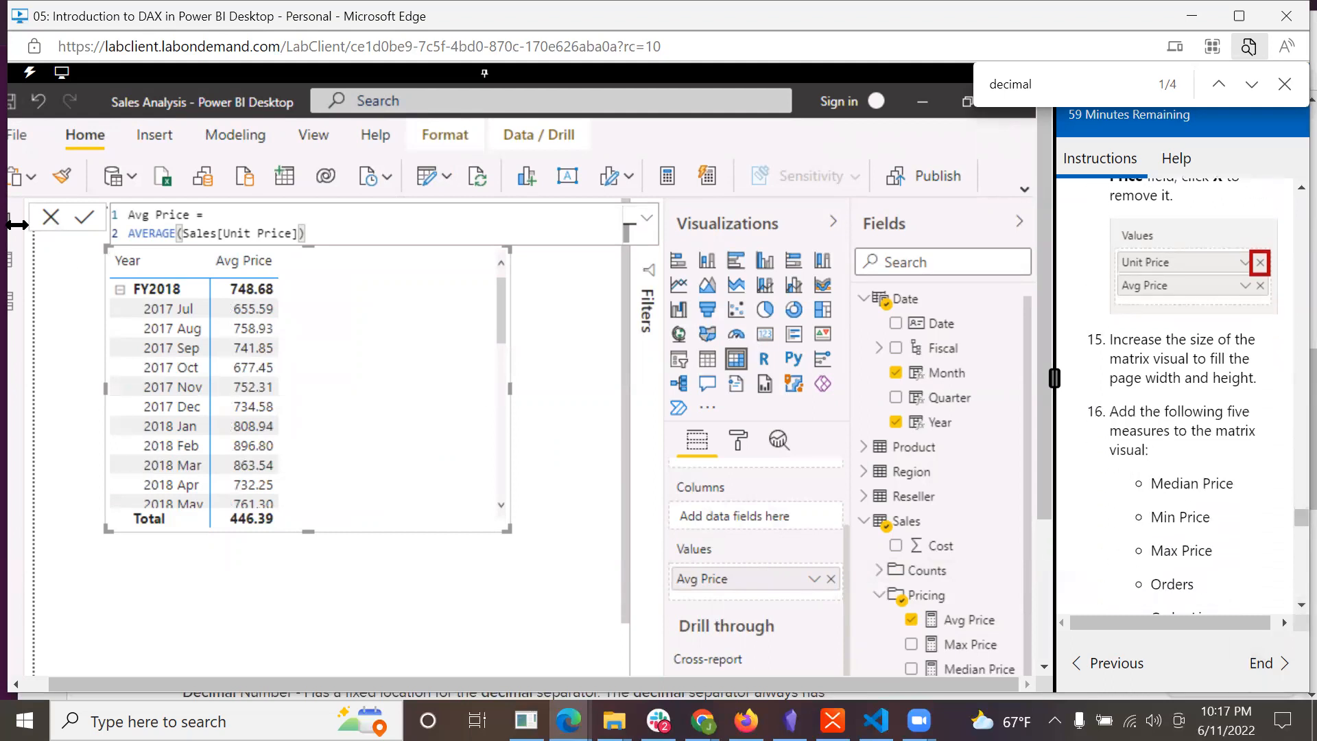
- Collapse the Visualizations and Fields panes to widen the report canvas
{"action": "left_click", "coordinate": [315, 136]}
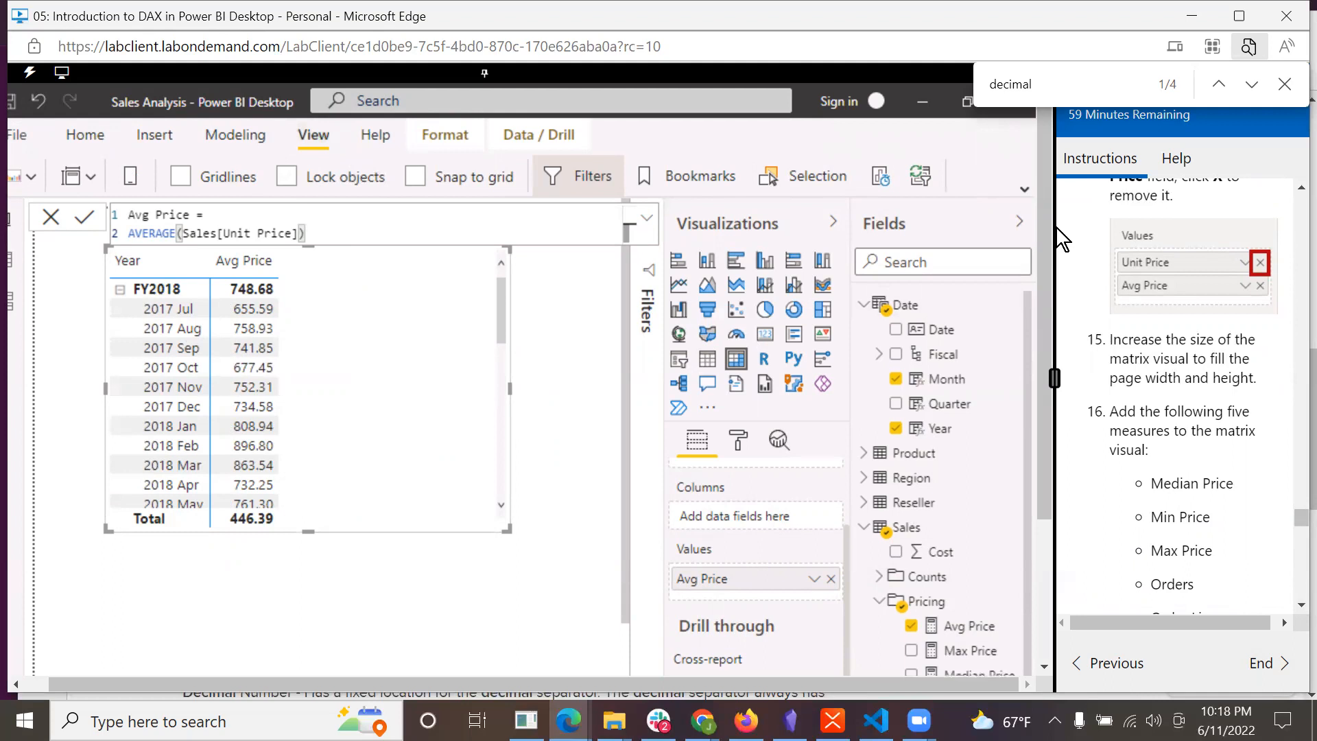
{"action": "left_click", "coordinate": [832, 222]}
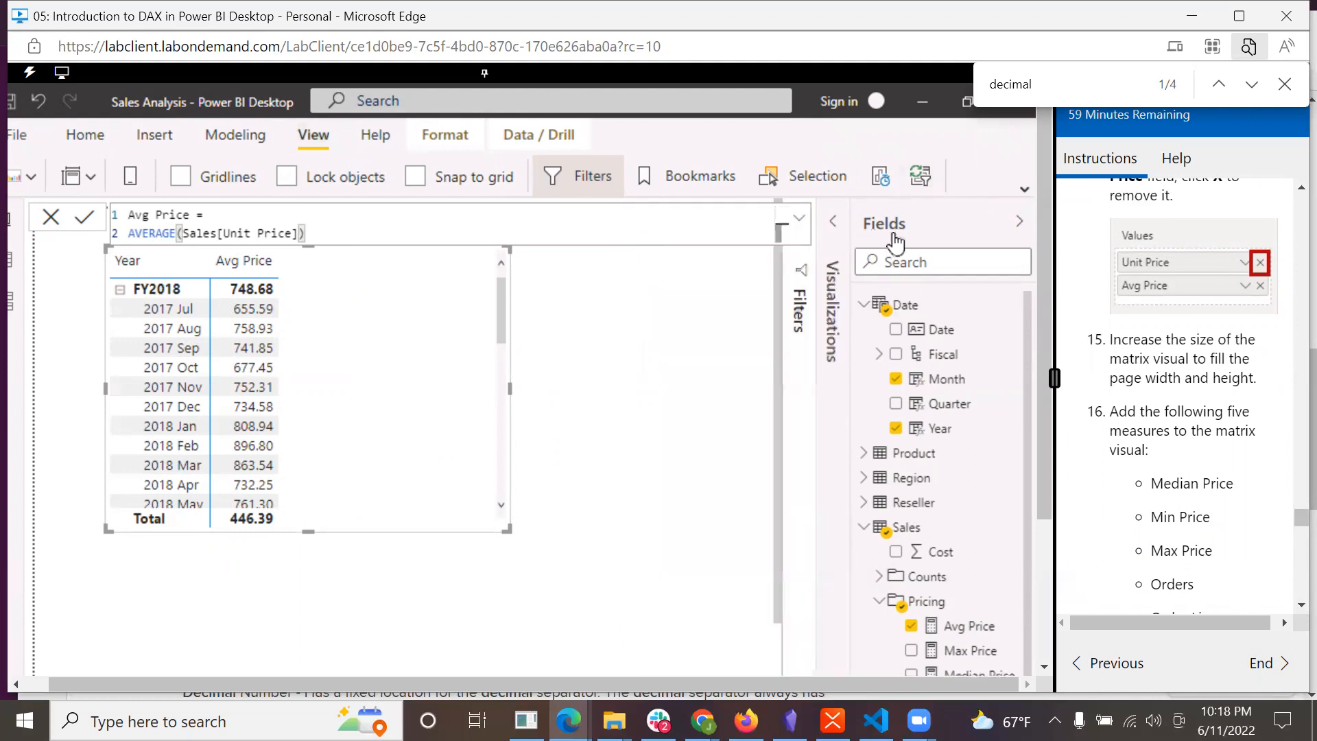
{"action": "left_click", "coordinate": [1019, 220]}
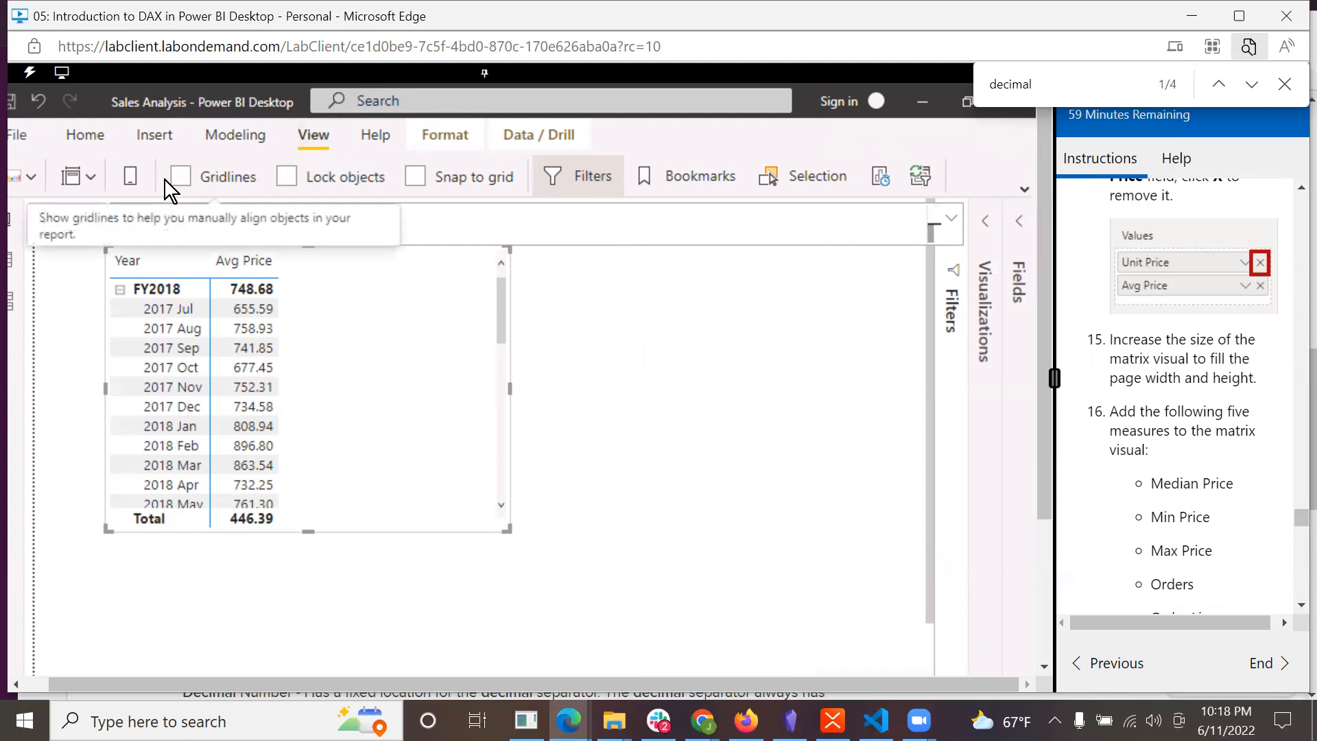
- Try the Fit to page and Fit to width page views and return the report page to Actual size
{"action": "left_click", "coordinate": [87, 176]}
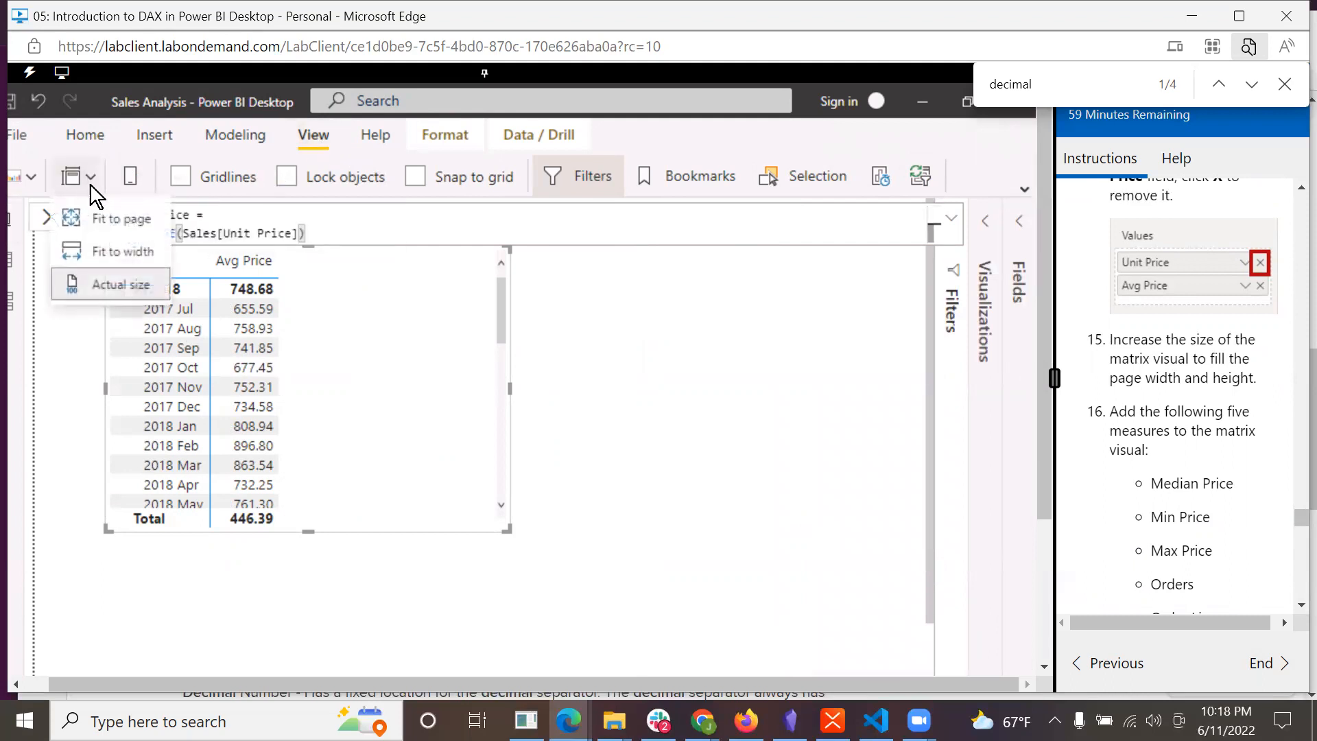
{"action": "left_click", "coordinate": [108, 226]}
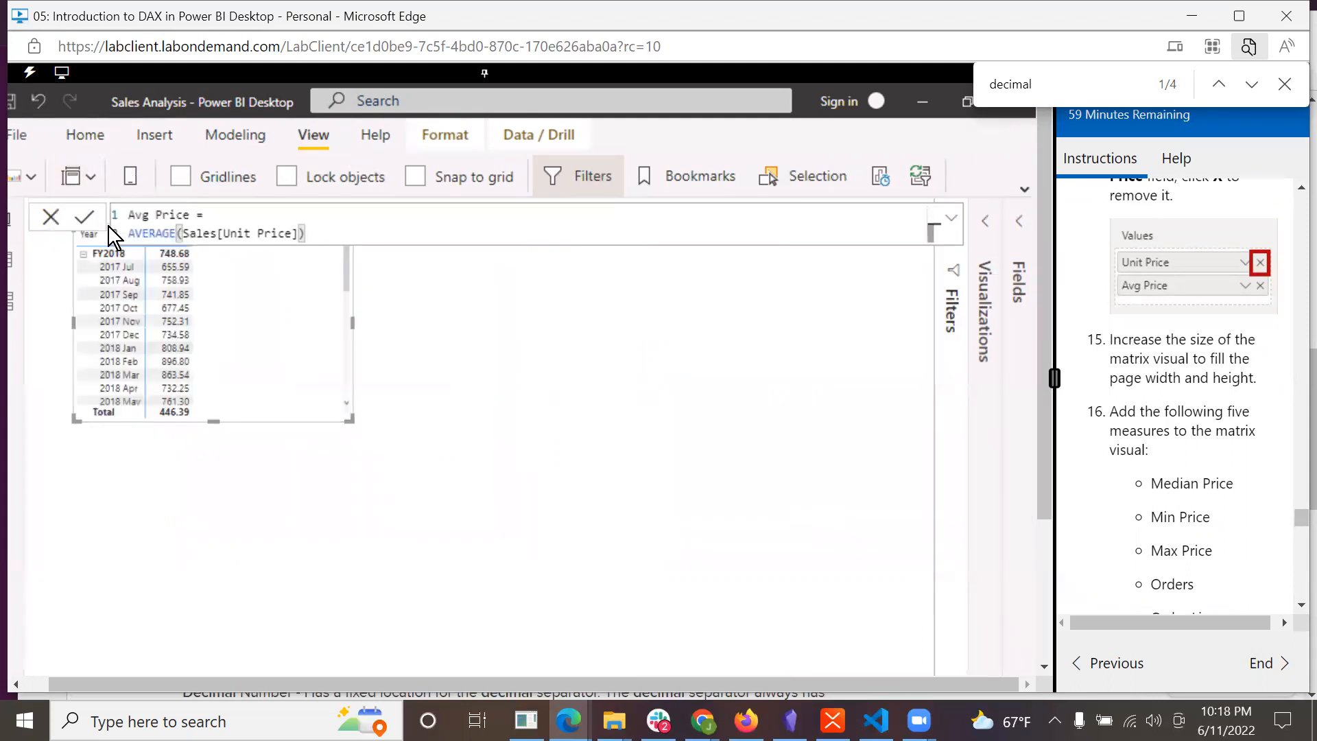
{"action": "left_click", "coordinate": [89, 171]}
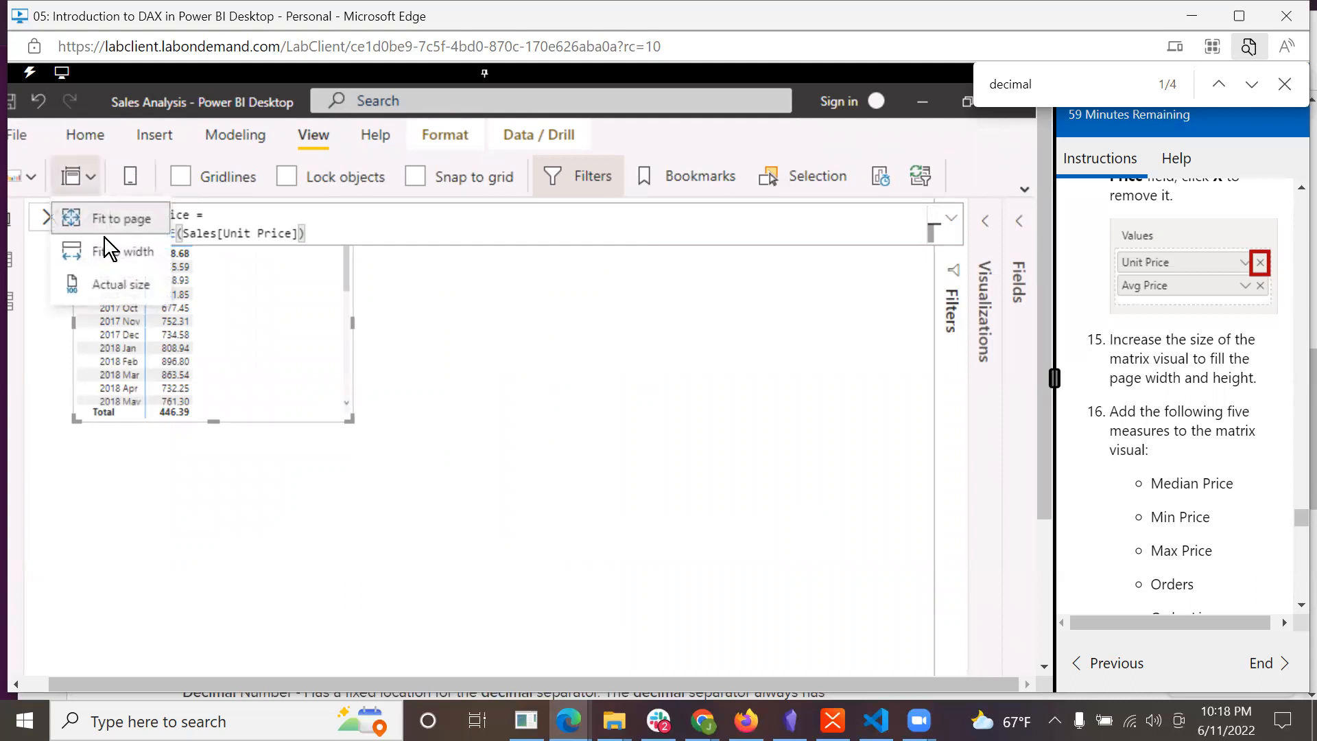
{"action": "left_click", "coordinate": [106, 246]}
{"action": "left_click", "coordinate": [95, 171]}
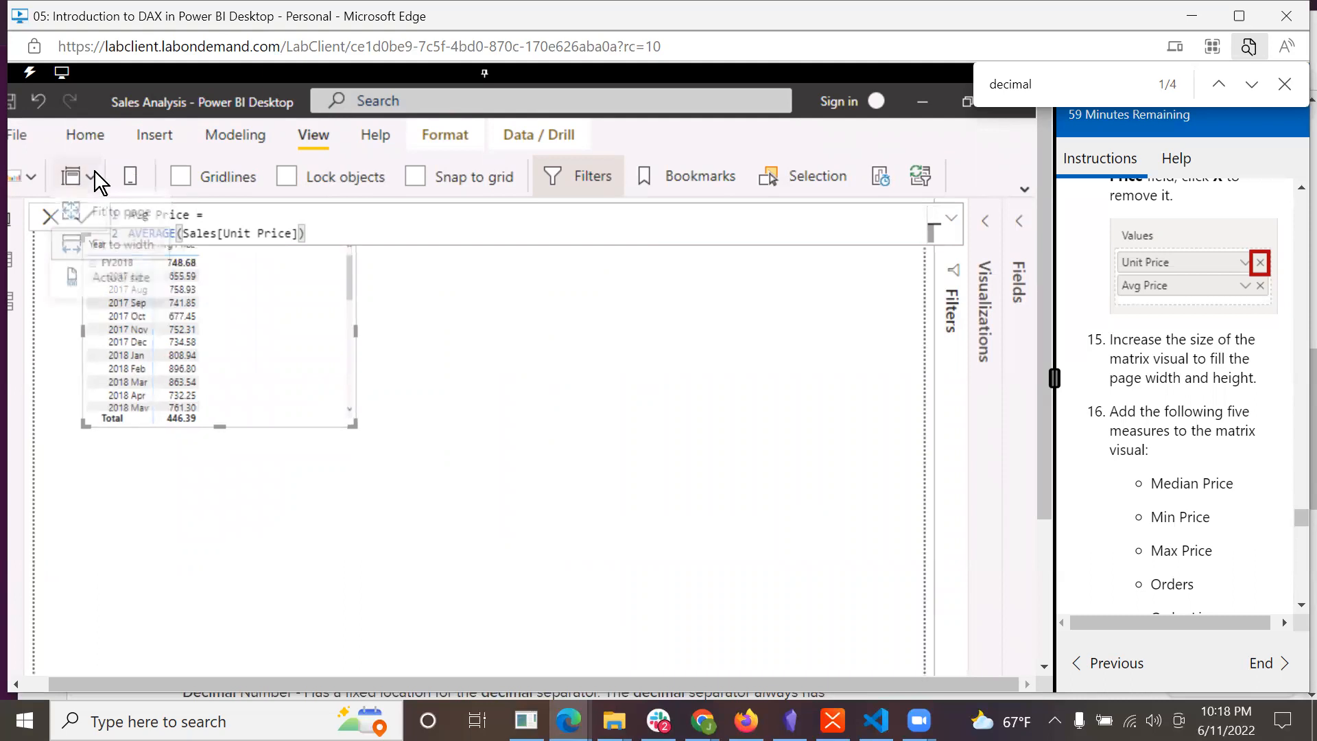
{"action": "left_click", "coordinate": [104, 281]}
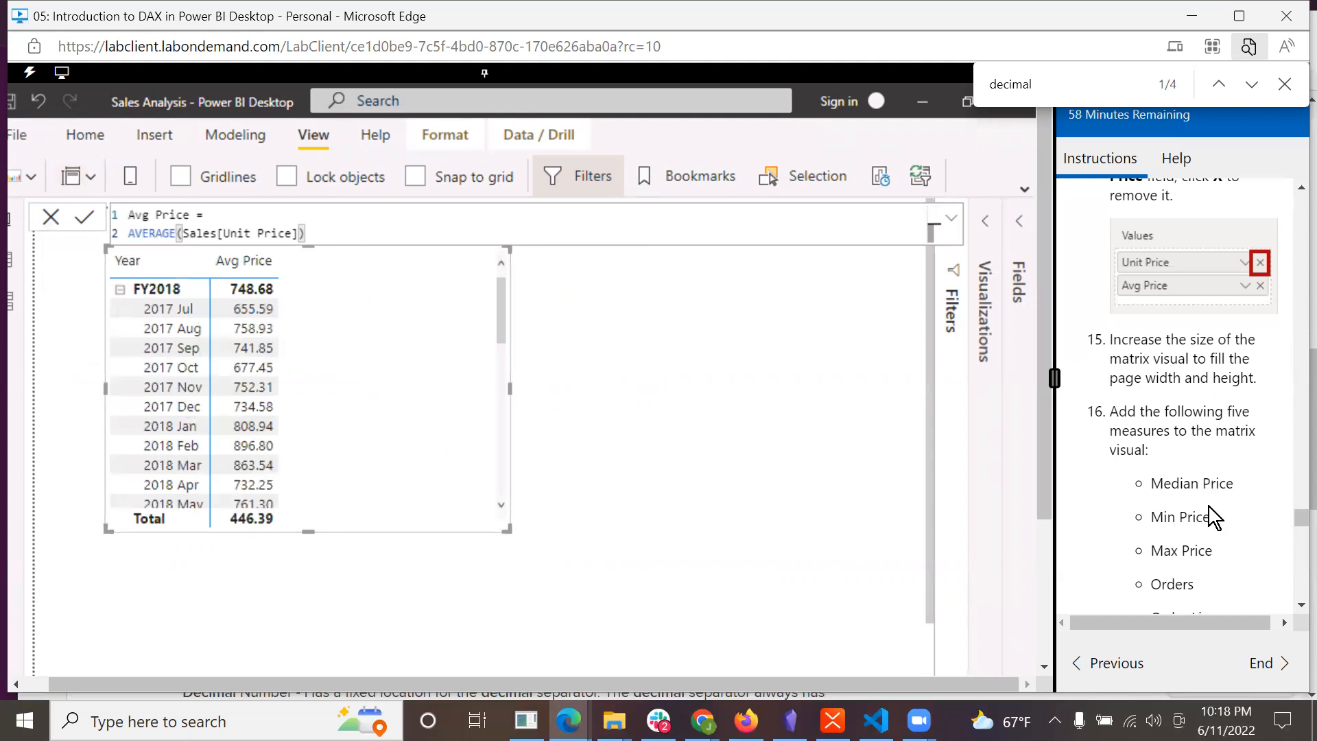
- Widen the matrix visual to take up more of the report page's width
{"action": "scroll", "coordinate": [1200, 500], "scroll_direction": "down", "scroll_amount": 3}
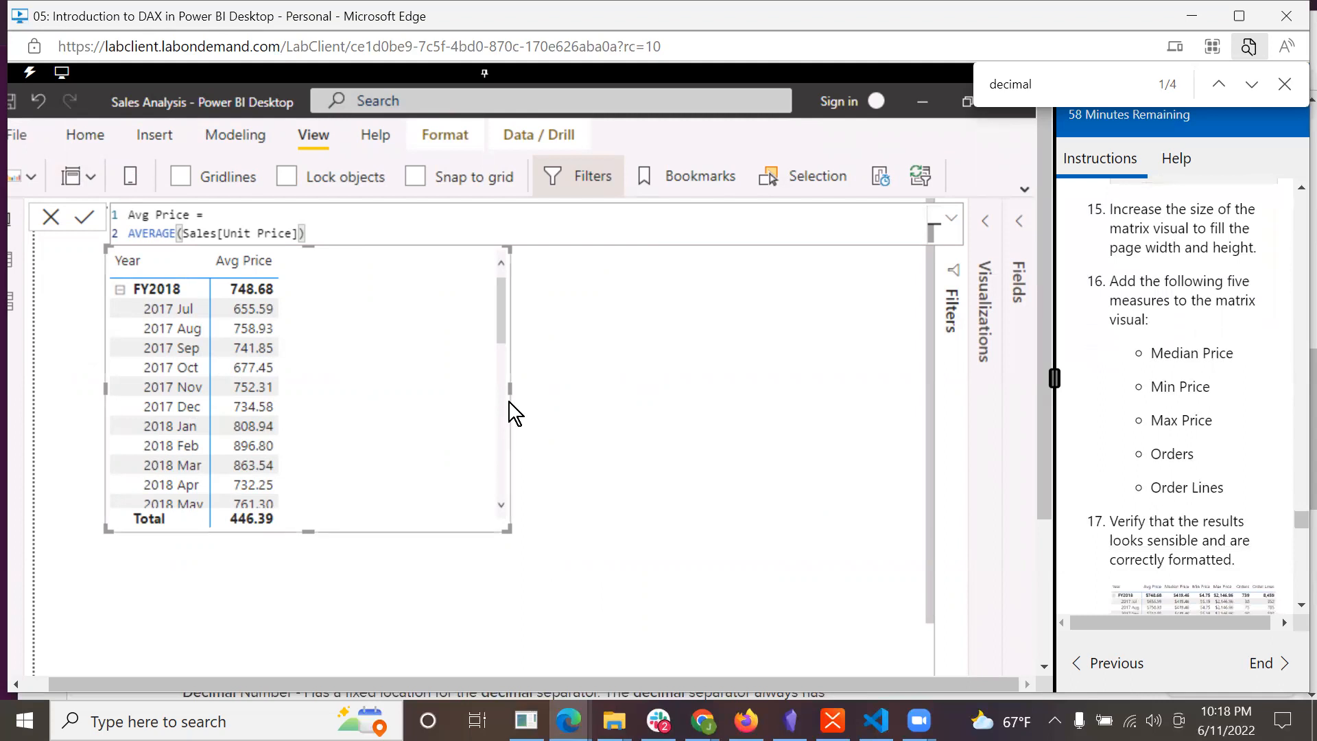
{"action": "left_click_drag", "start_coordinate": [510, 388], "coordinate": [696, 423]}
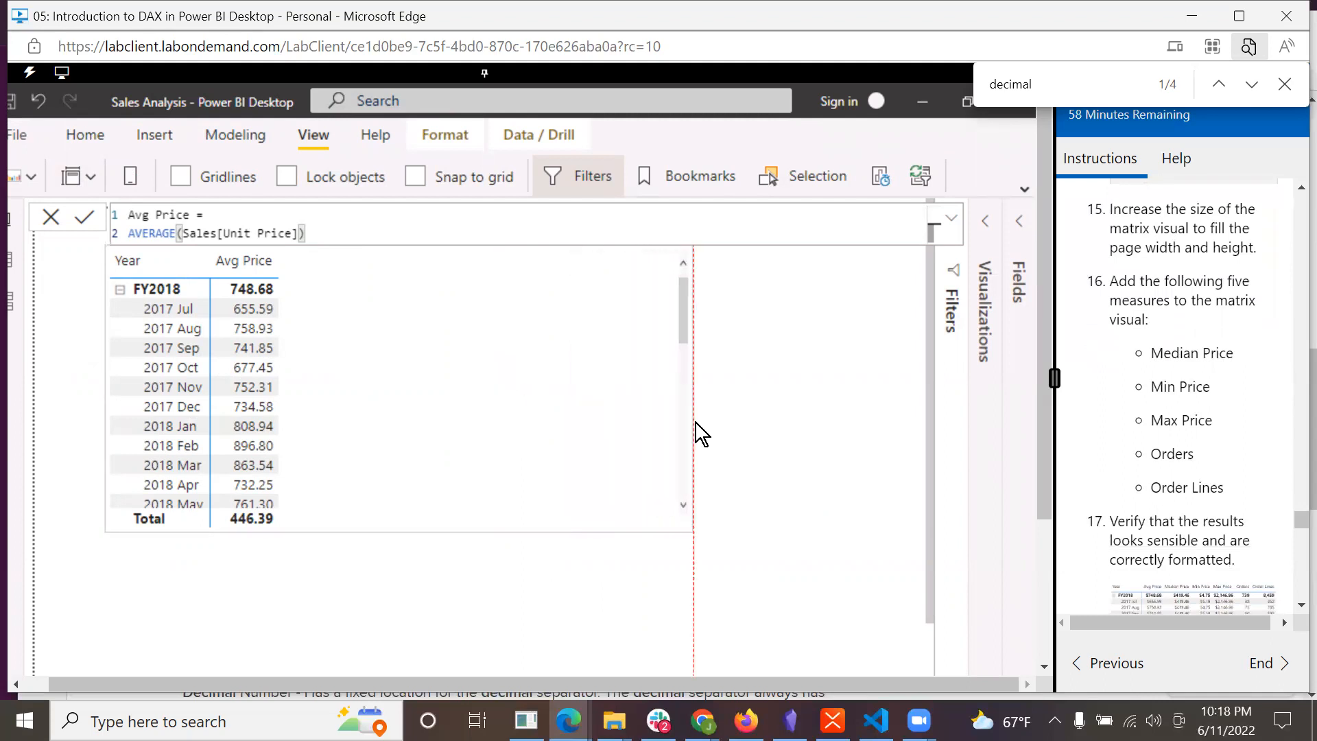
- Reopen the Fields pane and expand the Sales, Salesperson, Salesperson (Performance) and Targets tables
{"action": "left_click", "coordinate": [1019, 221]}
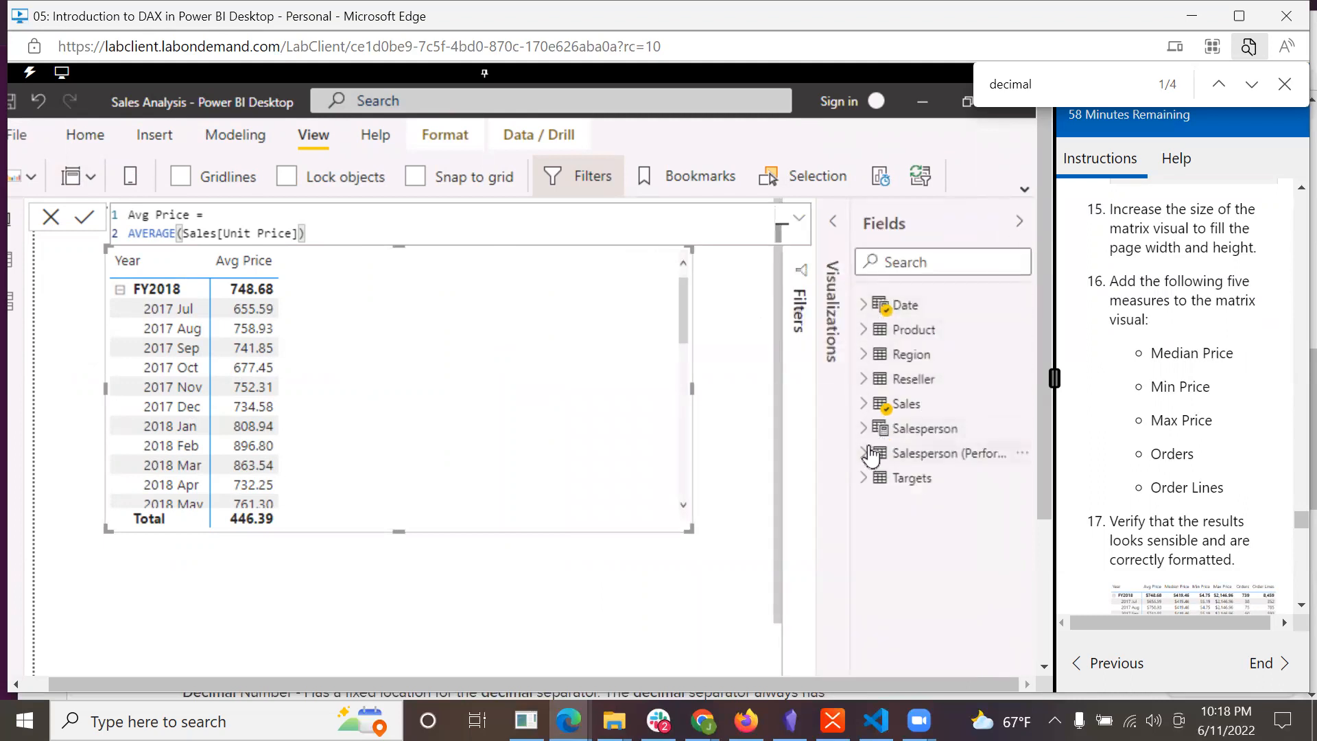
{"action": "left_click", "coordinate": [863, 405]}
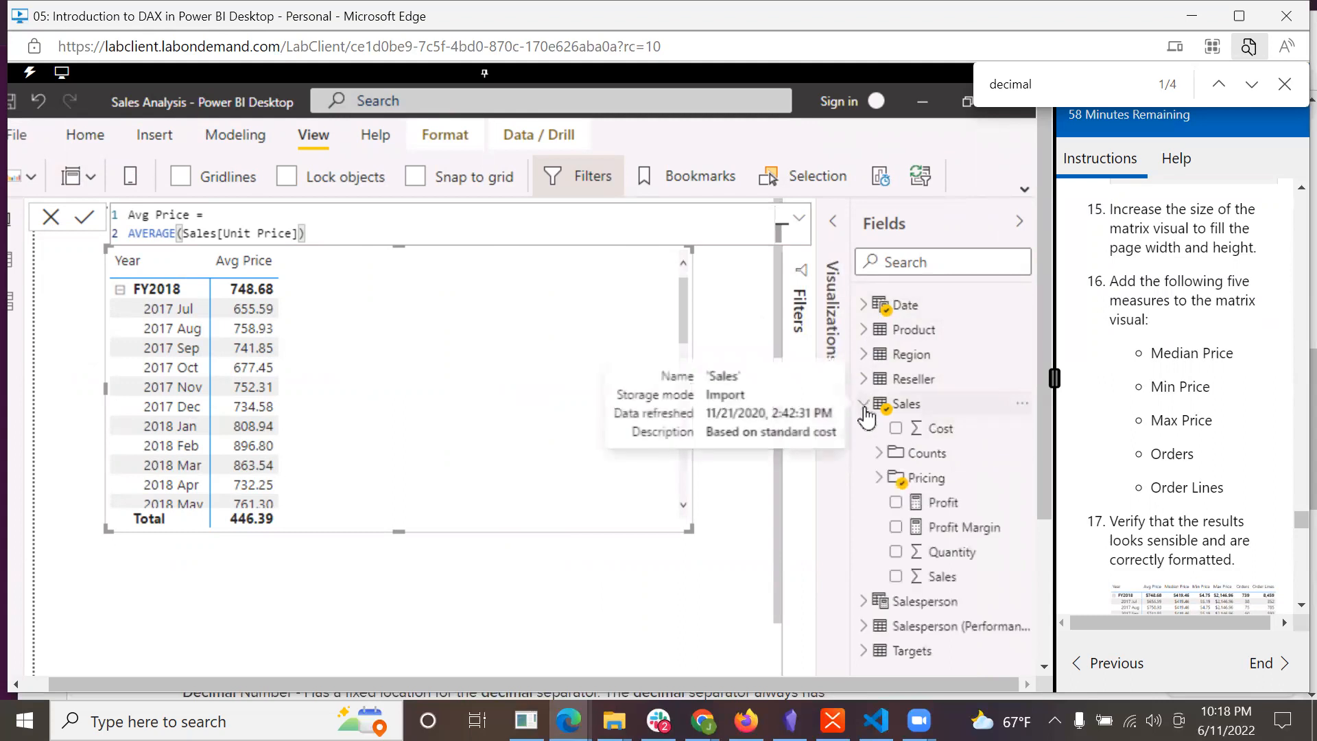
{"action": "left_click", "coordinate": [863, 602]}
{"action": "left_click_drag", "start_coordinate": [1046, 429], "coordinate": [1049, 548]}
{"action": "left_click", "coordinate": [864, 533]}
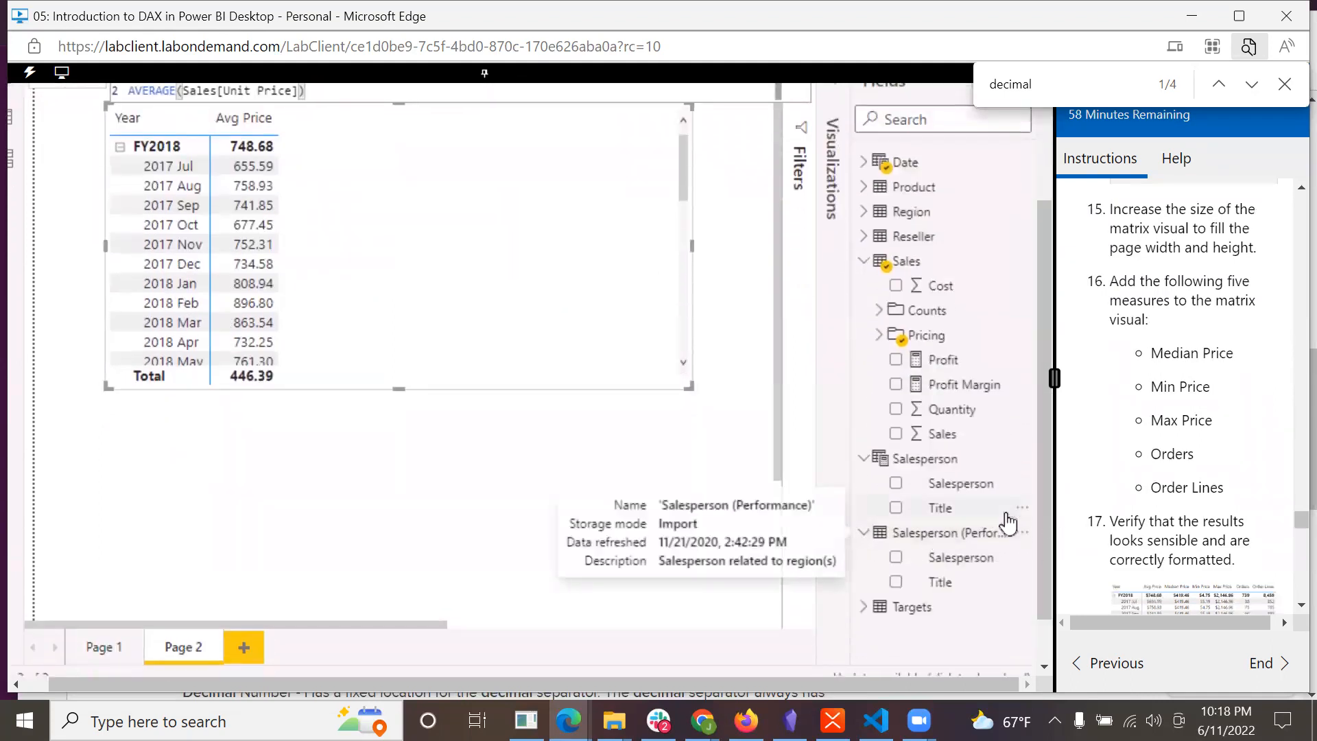
{"action": "left_click", "coordinate": [864, 607]}
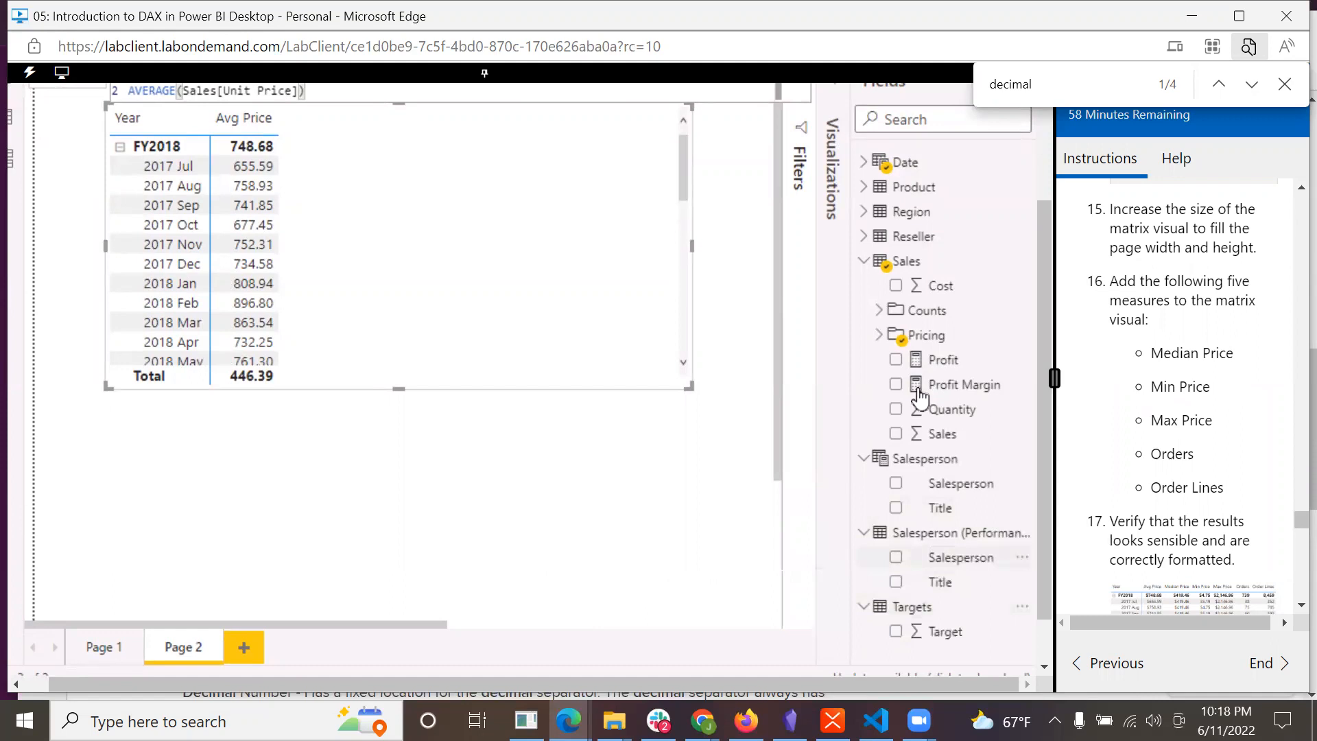
- Expand the Reseller, Region and Product tables and reopen the Visualizations pane
{"action": "left_click", "coordinate": [866, 237]}
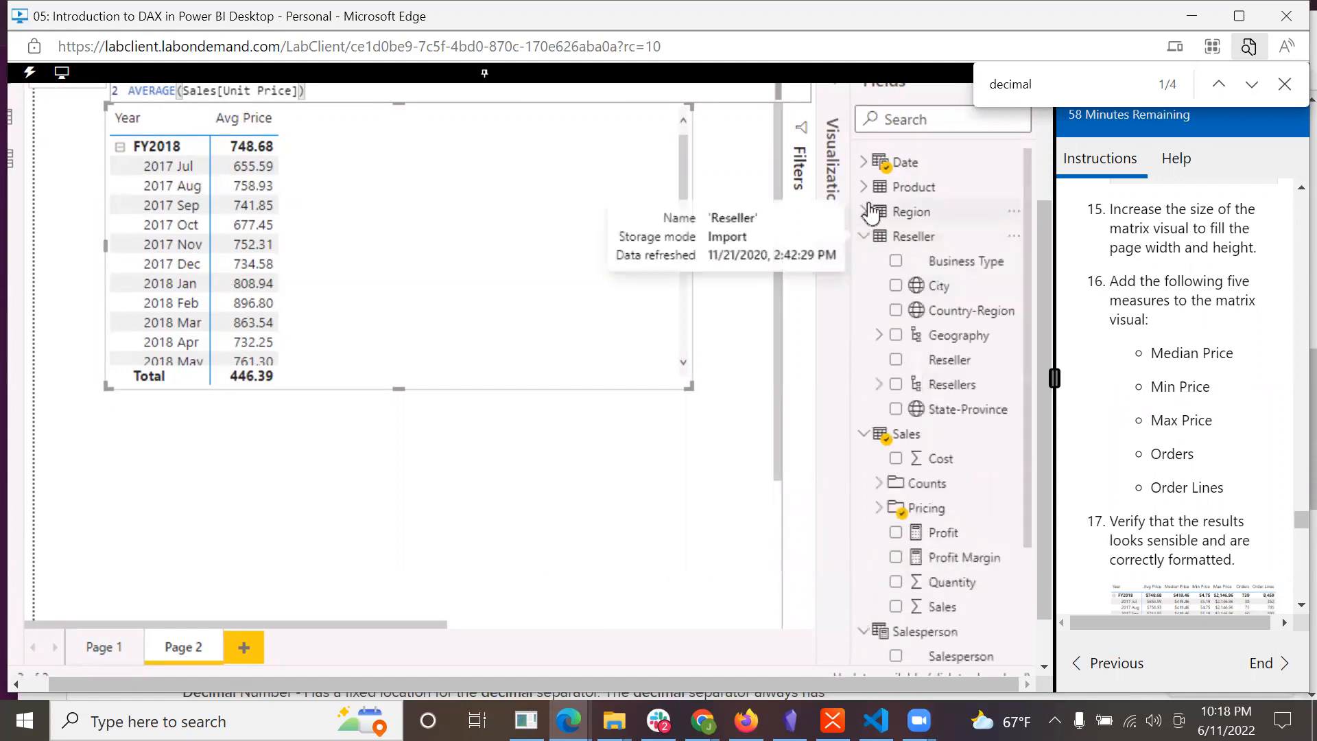
{"action": "left_click", "coordinate": [862, 212]}
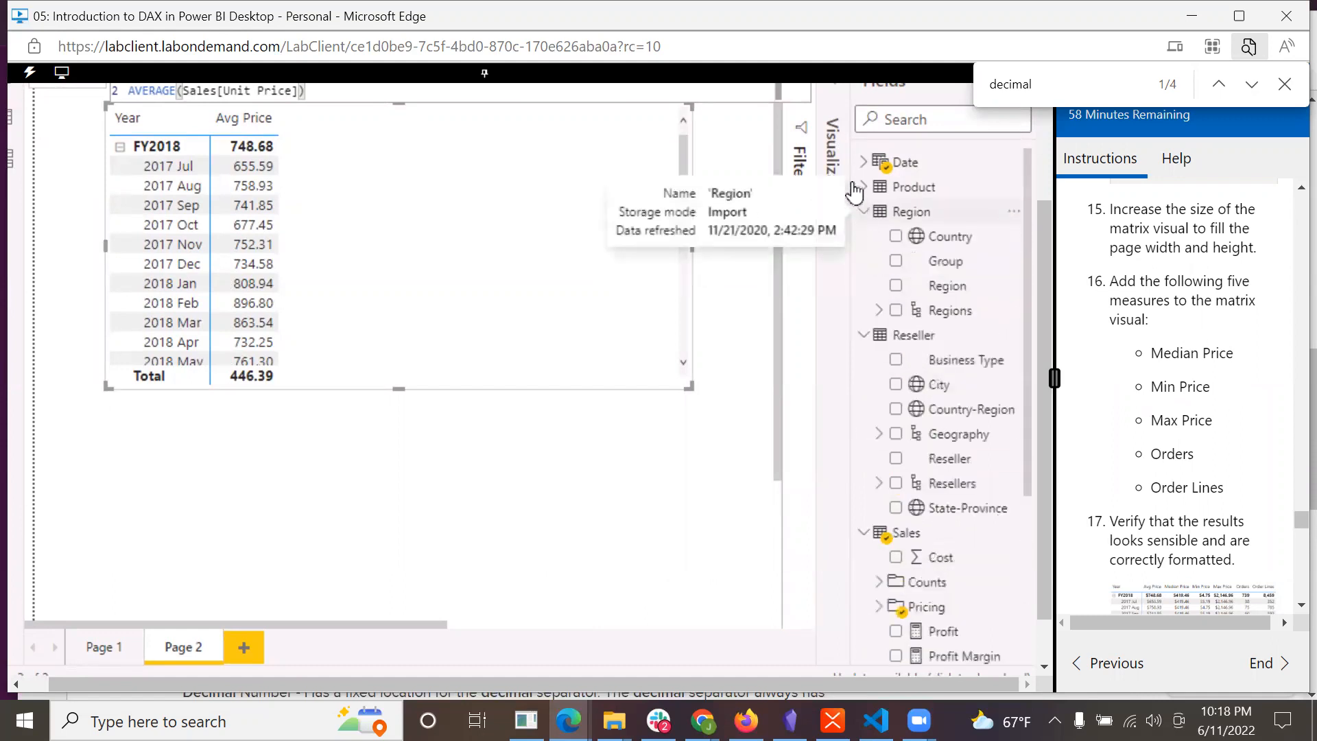
{"action": "left_click", "coordinate": [851, 180]}
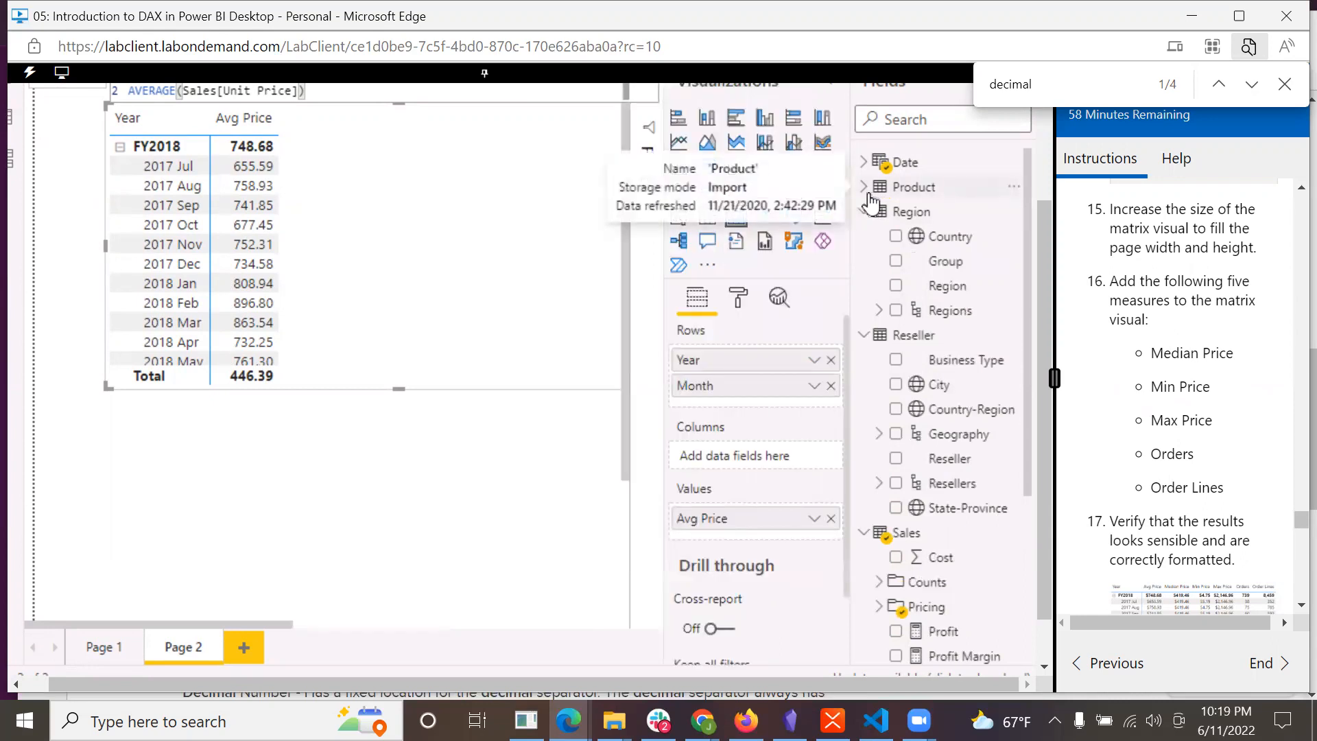
{"action": "left_click", "coordinate": [865, 192]}
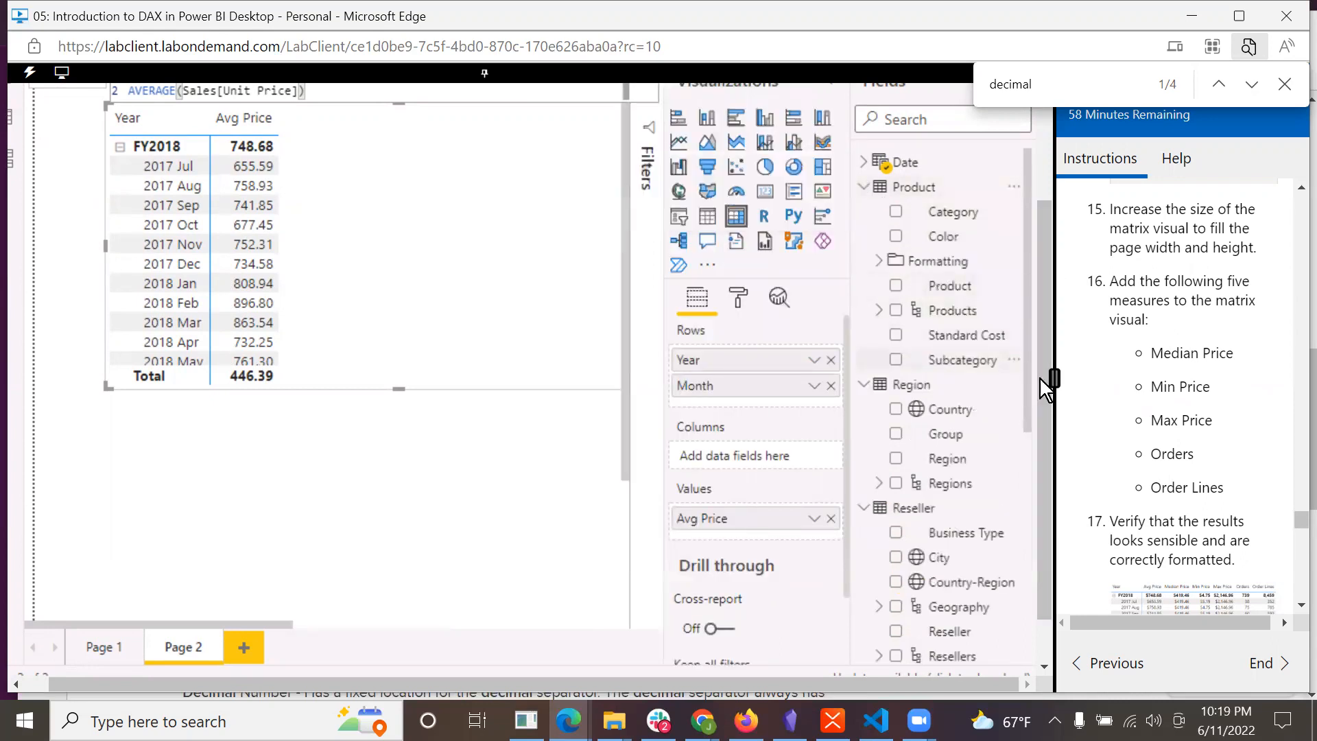
- Expand the Counts and Pricing display folders in the Sales table to show their measures
{"action": "left_click_drag", "start_coordinate": [1030, 385], "coordinate": [1026, 635]}
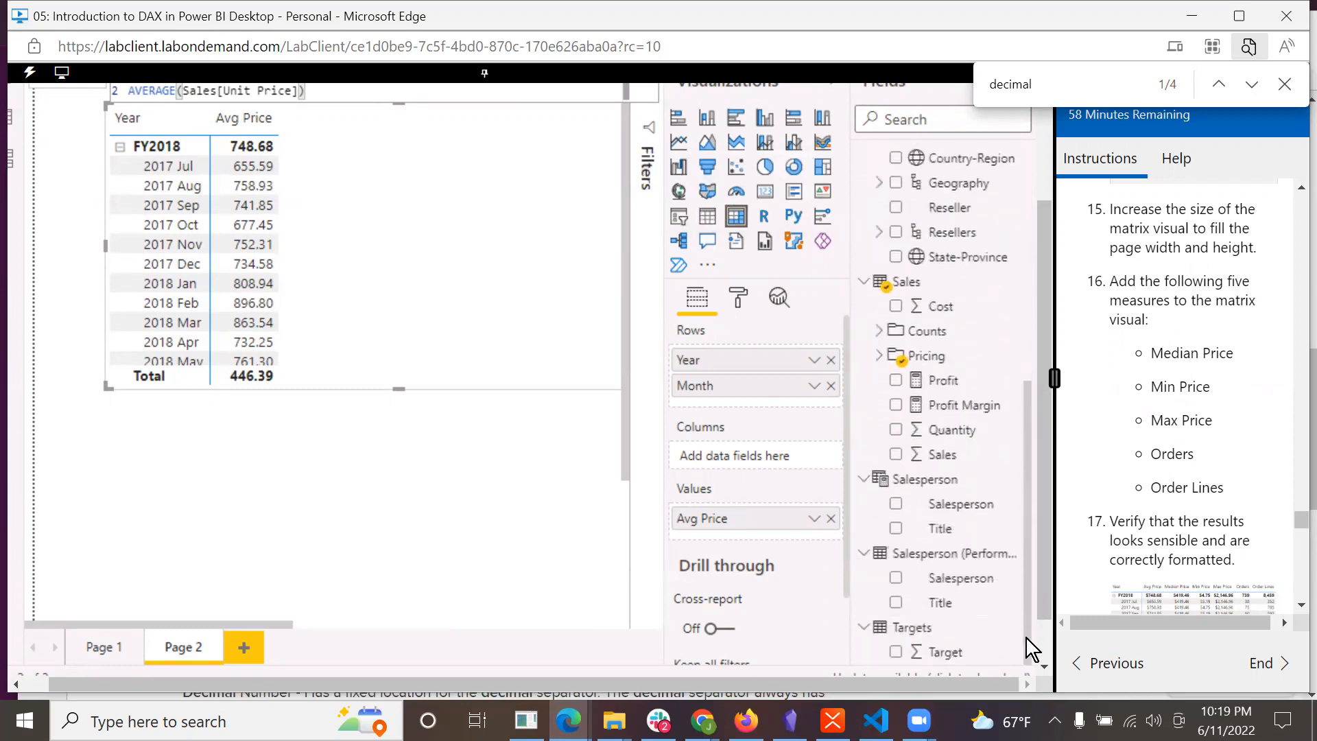
{"action": "left_click", "coordinate": [878, 332]}
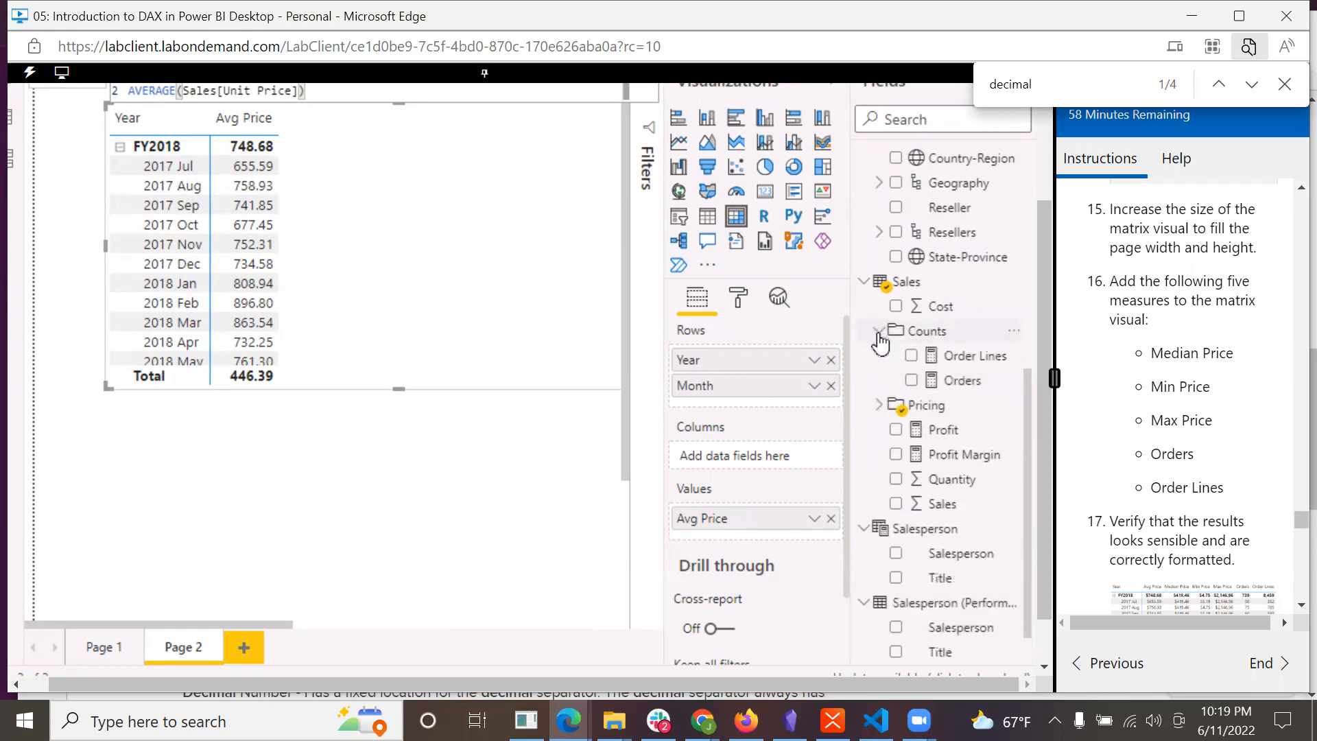
{"action": "left_click", "coordinate": [878, 406]}
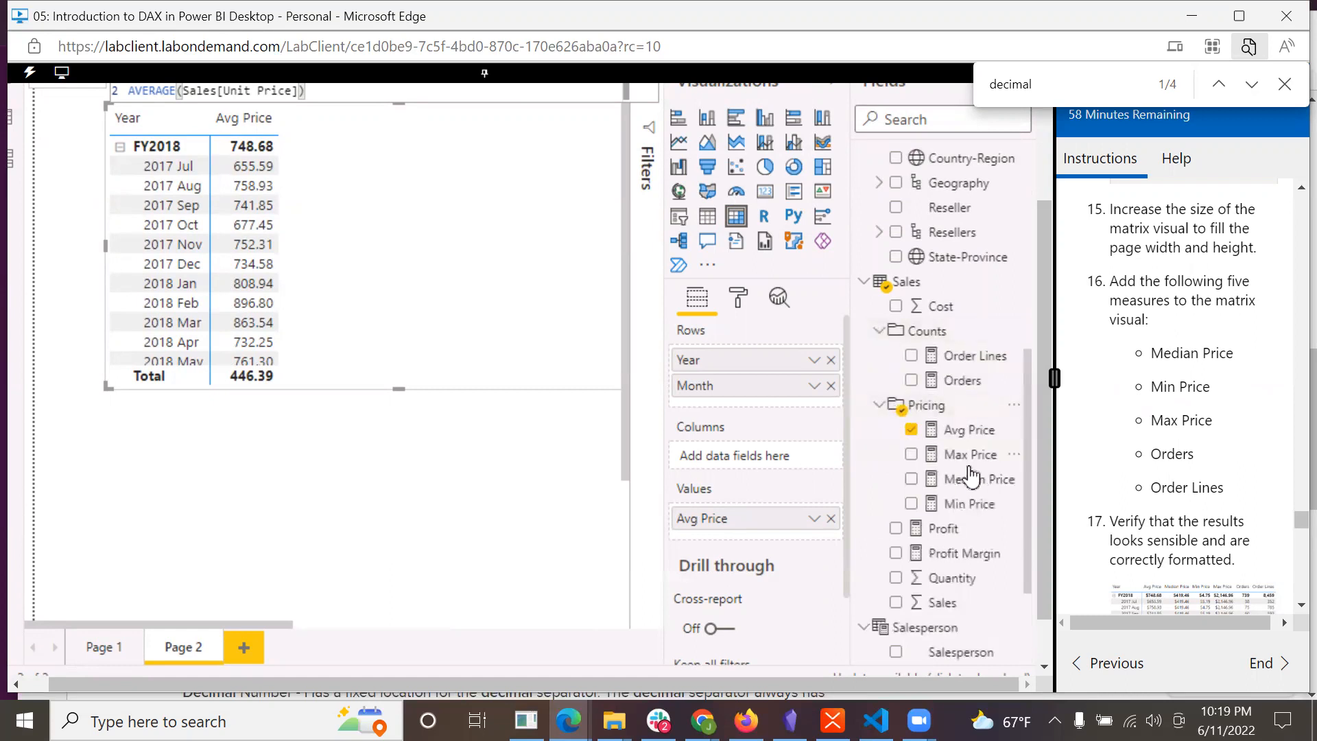
- Remove the Avg Price measure from the matrix visual and add it back
{"action": "left_click", "coordinate": [911, 430]}
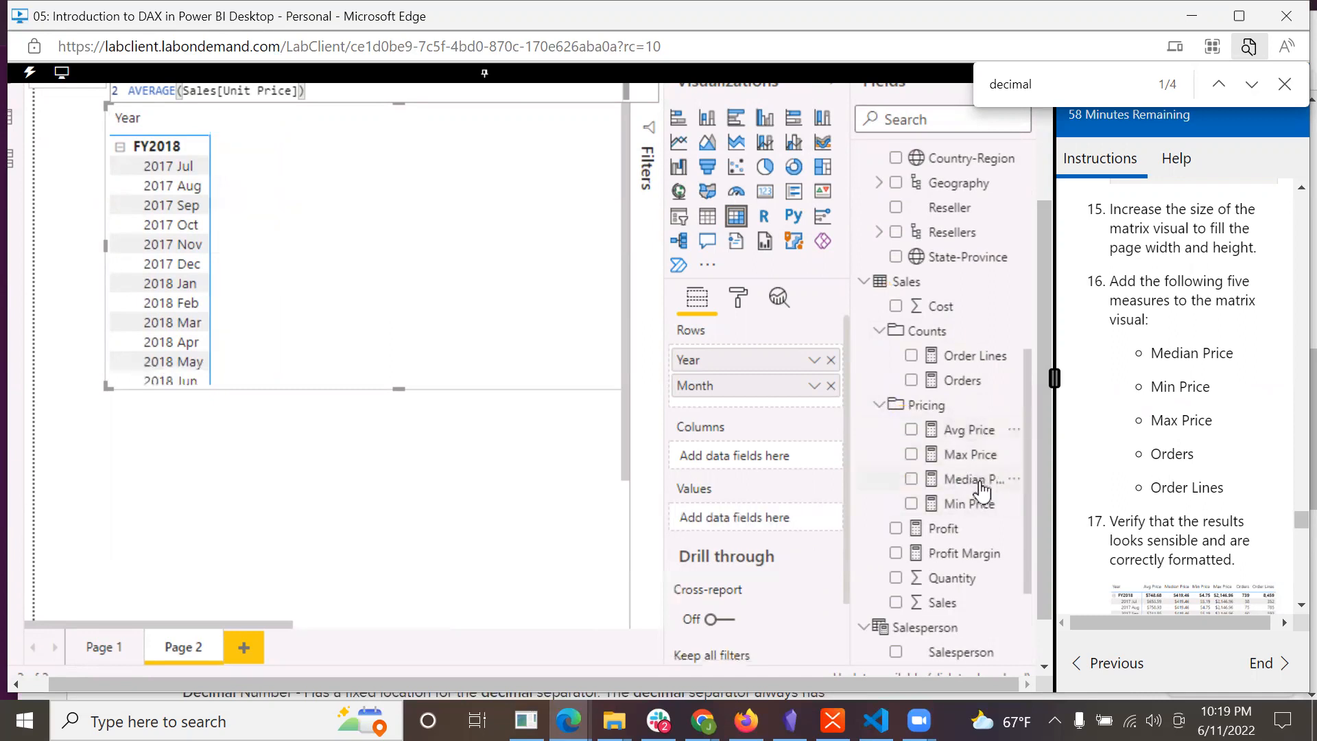
{"action": "left_click", "coordinate": [911, 430]}
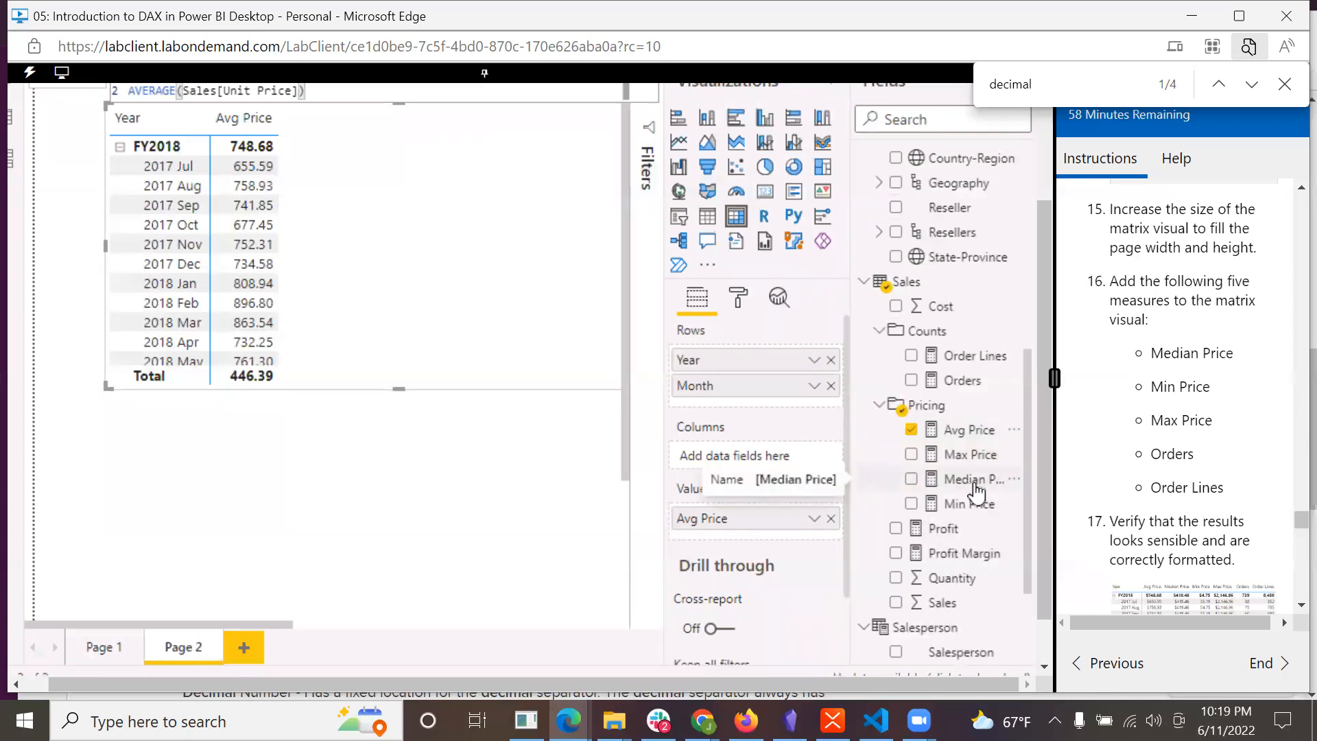
- Add the Median Price, Min Price, Max Price and Orders measures, in that order, to the matrix visual after Avg Price
{"action": "left_click_drag", "start_coordinate": [975, 486], "coordinate": [348, 55]}
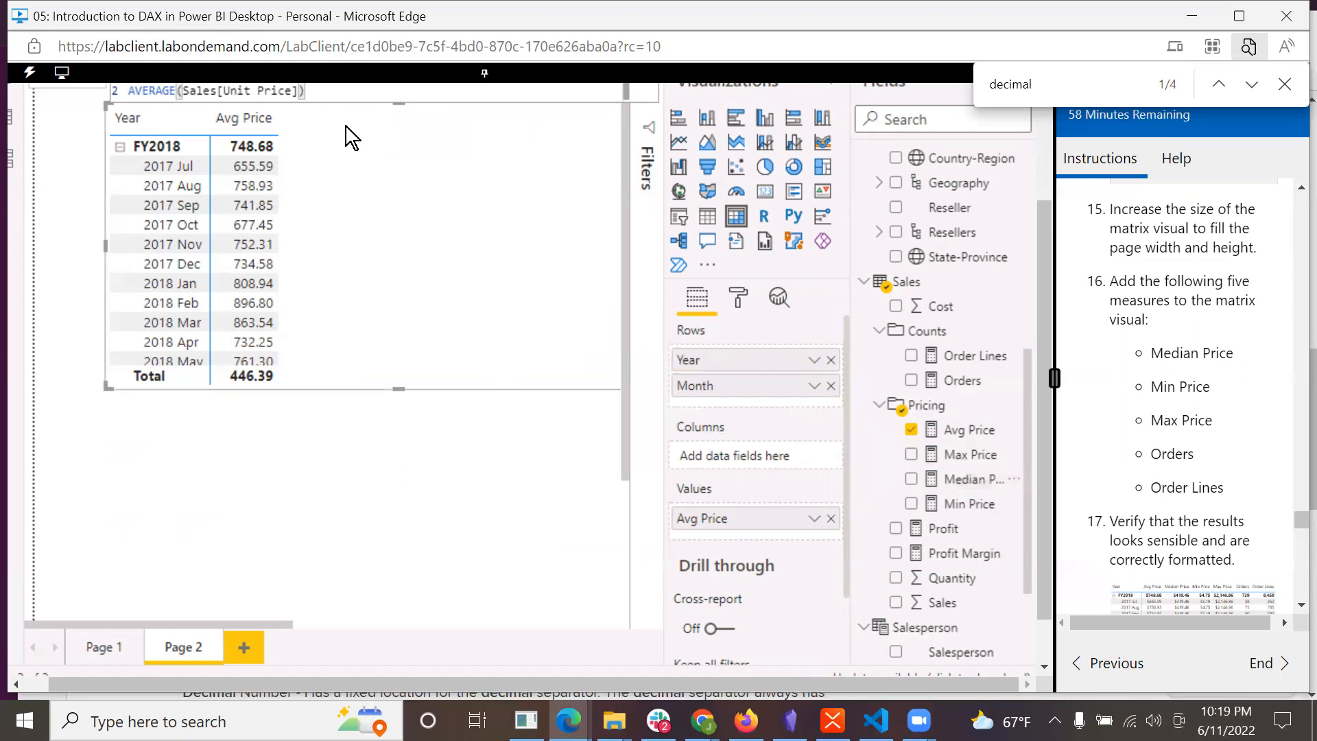
{"action": "left_click_drag", "start_coordinate": [959, 483], "coordinate": [402, 165]}
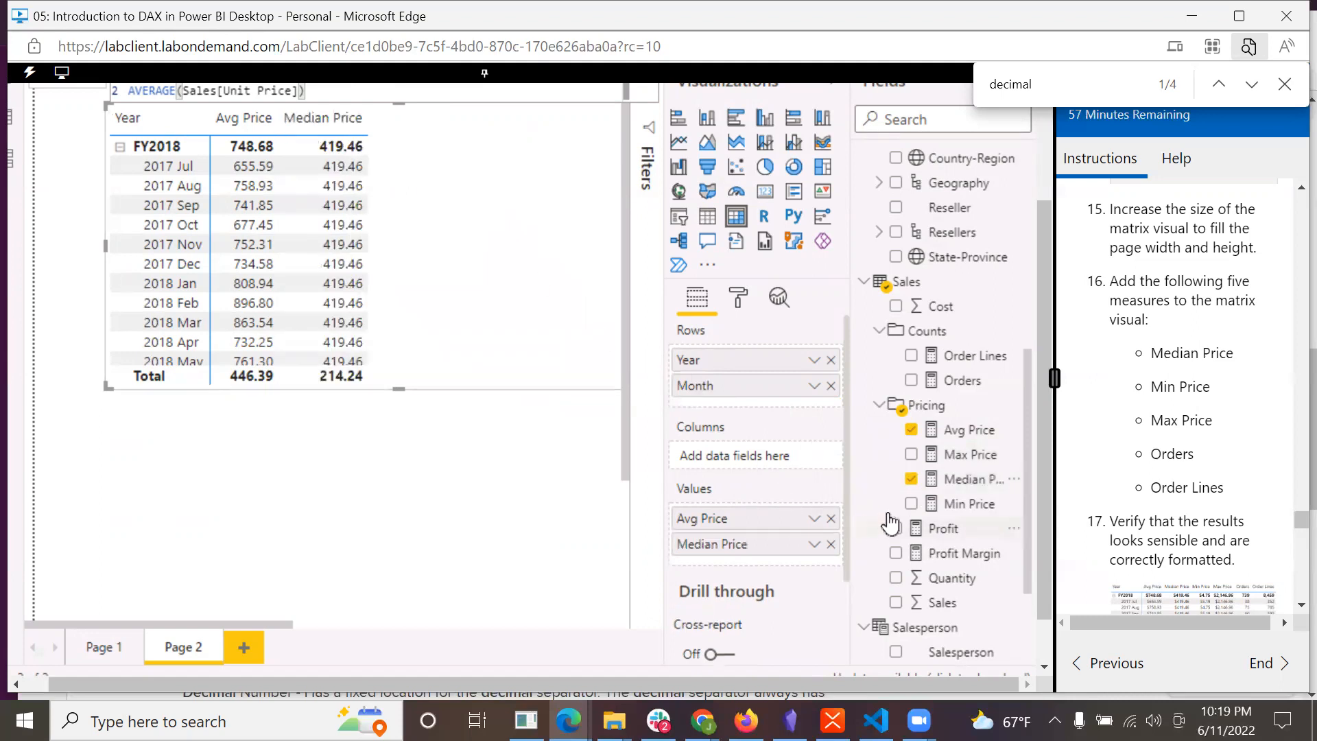
{"action": "left_click_drag", "start_coordinate": [975, 511], "coordinate": [492, 150]}
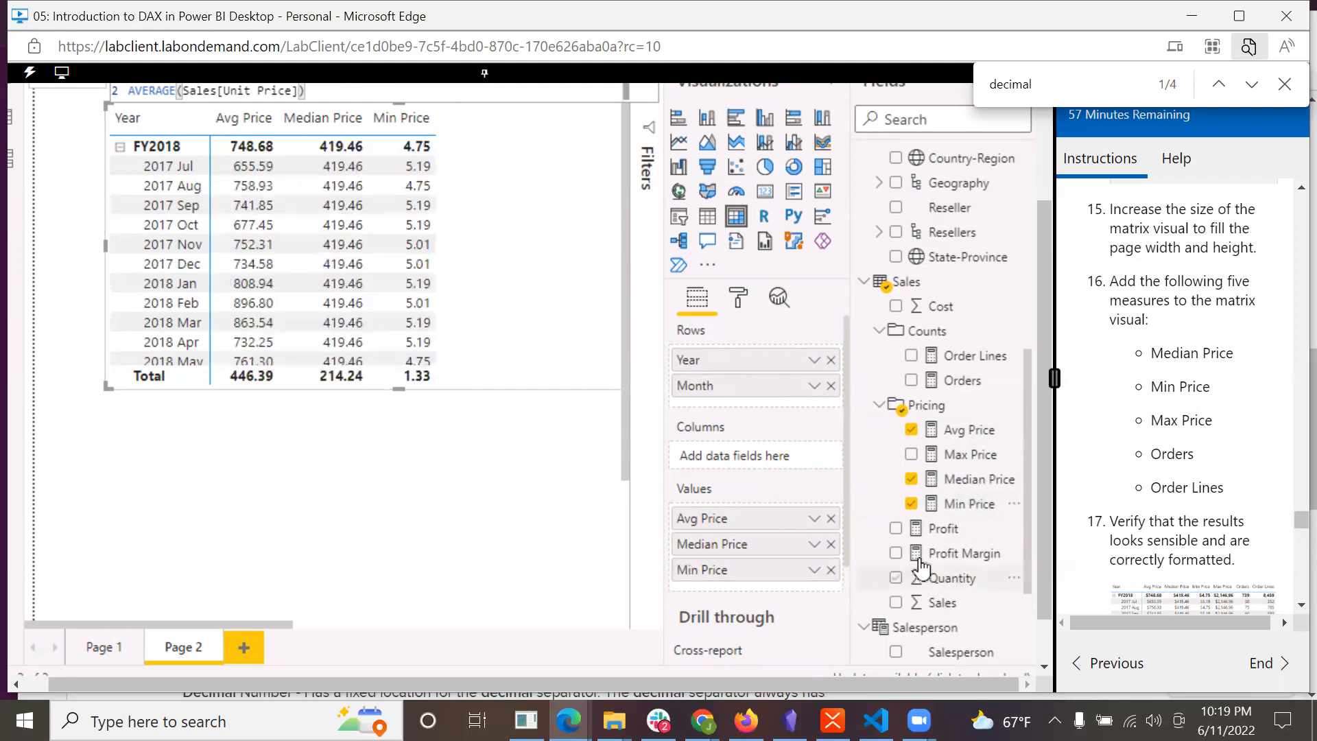
{"action": "left_click_drag", "start_coordinate": [955, 461], "coordinate": [497, 127]}
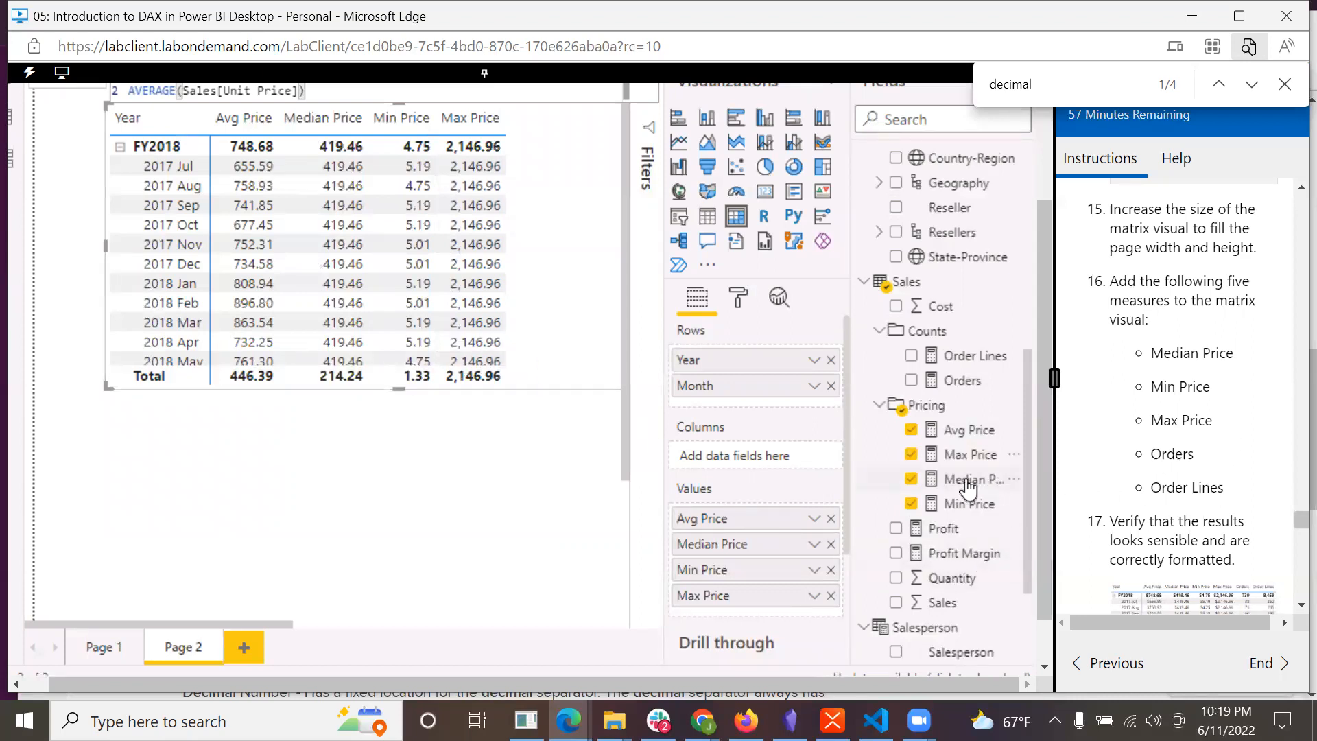
{"action": "left_click_drag", "start_coordinate": [951, 382], "coordinate": [572, 159]}
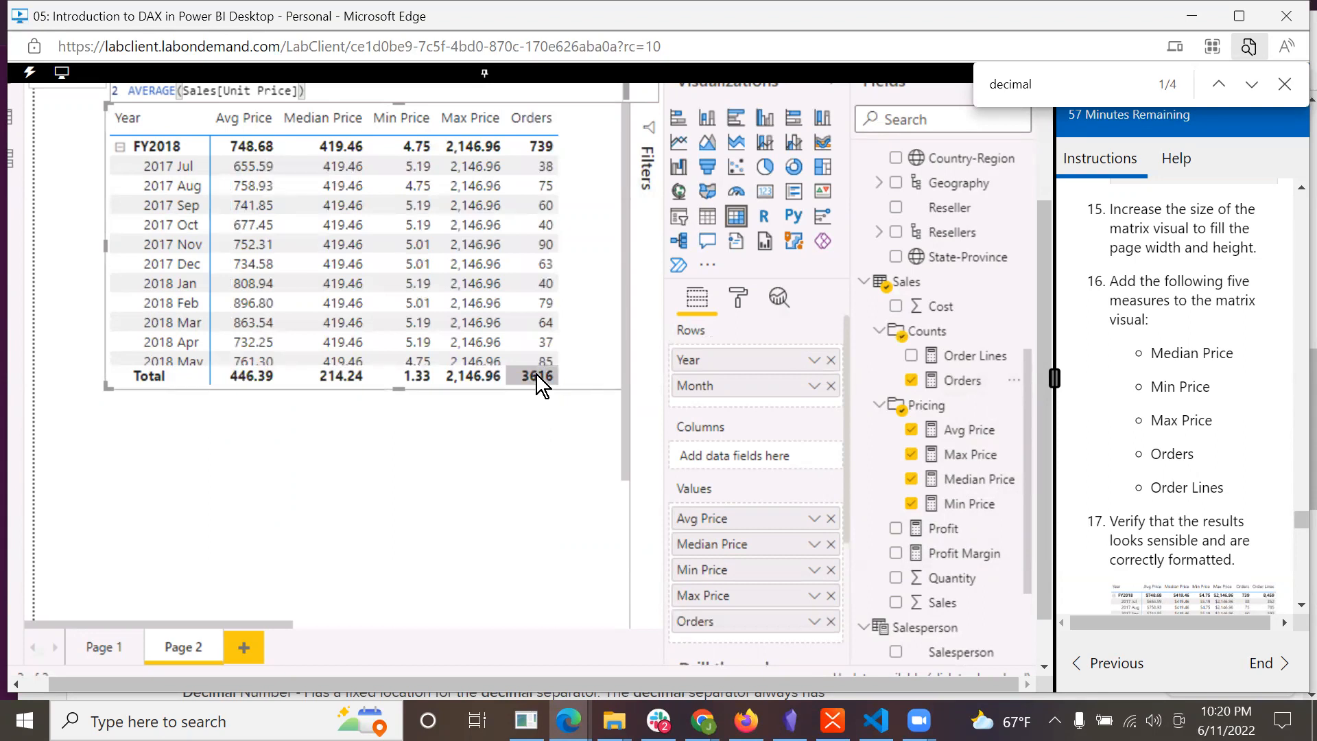
- Try to add the Order Lines measure to the matrix visual and remove the stray Order Lines column chart
{"action": "left_click", "coordinate": [964, 383]}
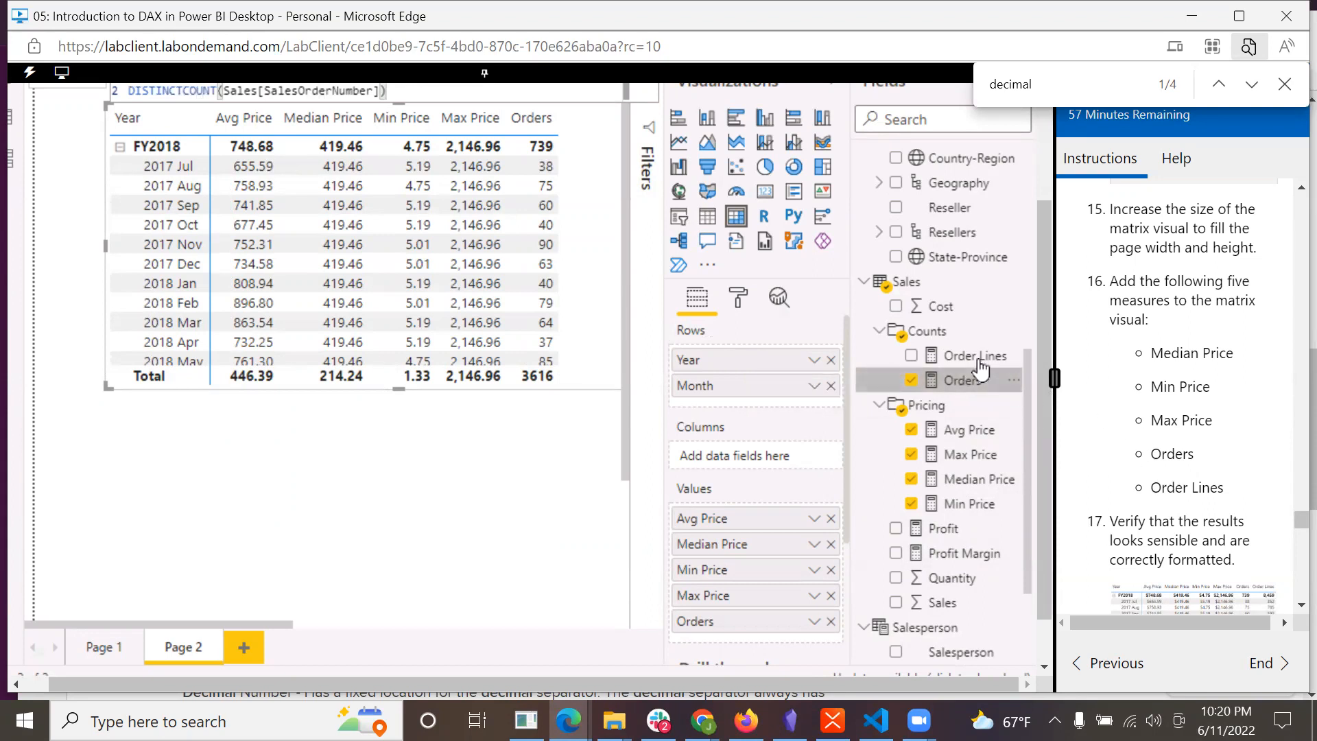
{"action": "left_click_drag", "start_coordinate": [974, 369], "coordinate": [636, 131]}
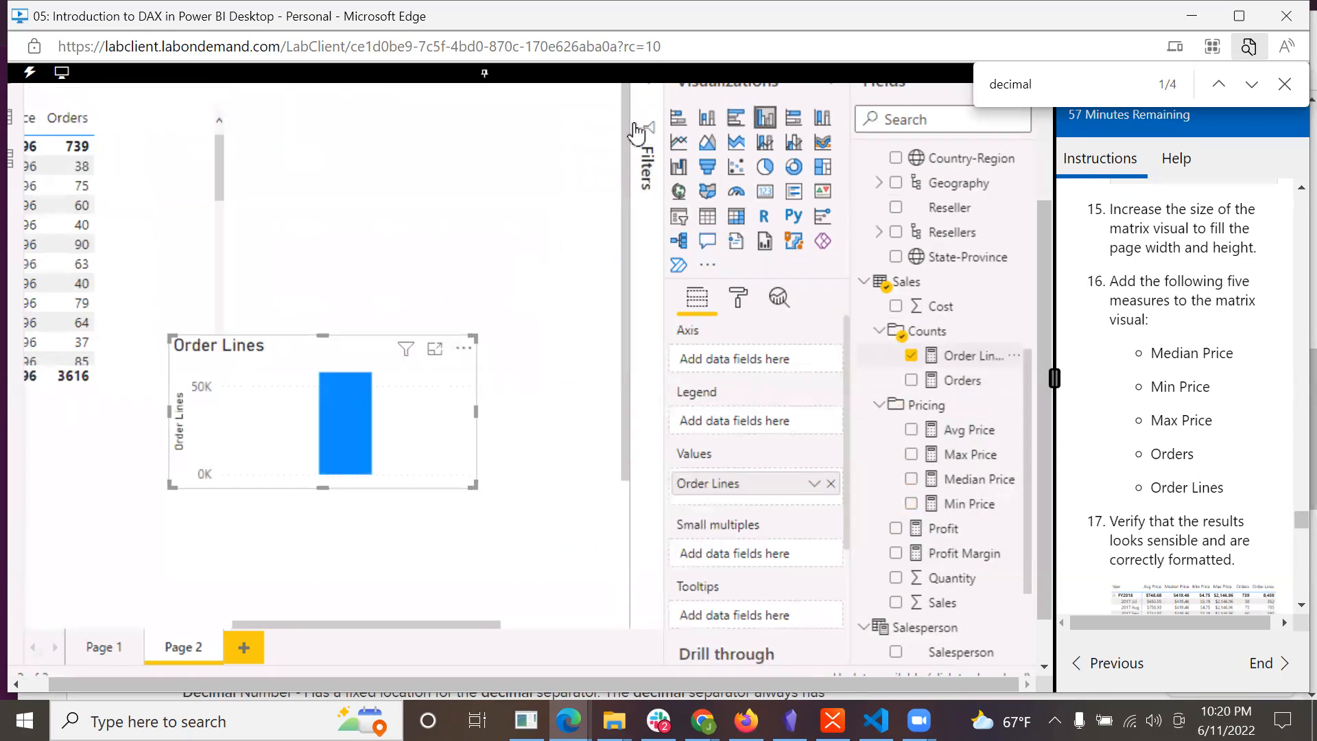
{"action": "right_click", "coordinate": [425, 365]}
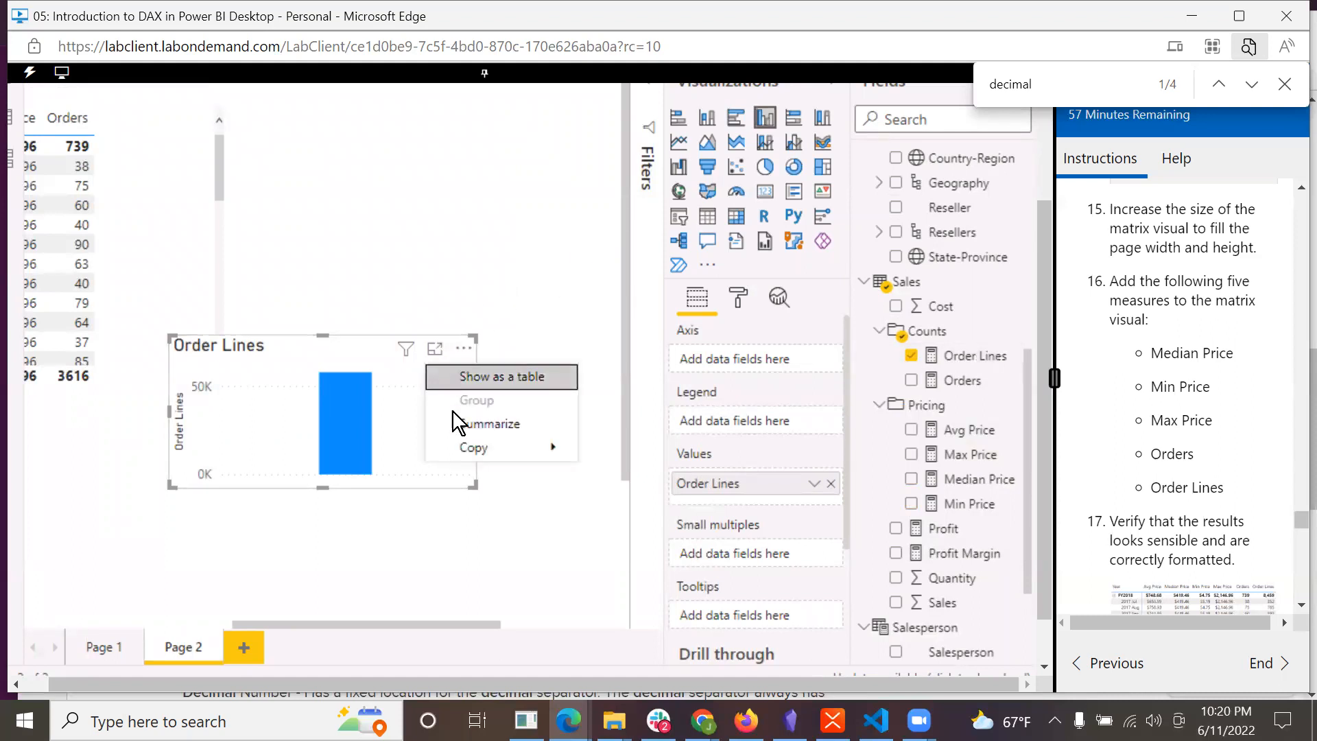
{"action": "key", "text": "Escape"}
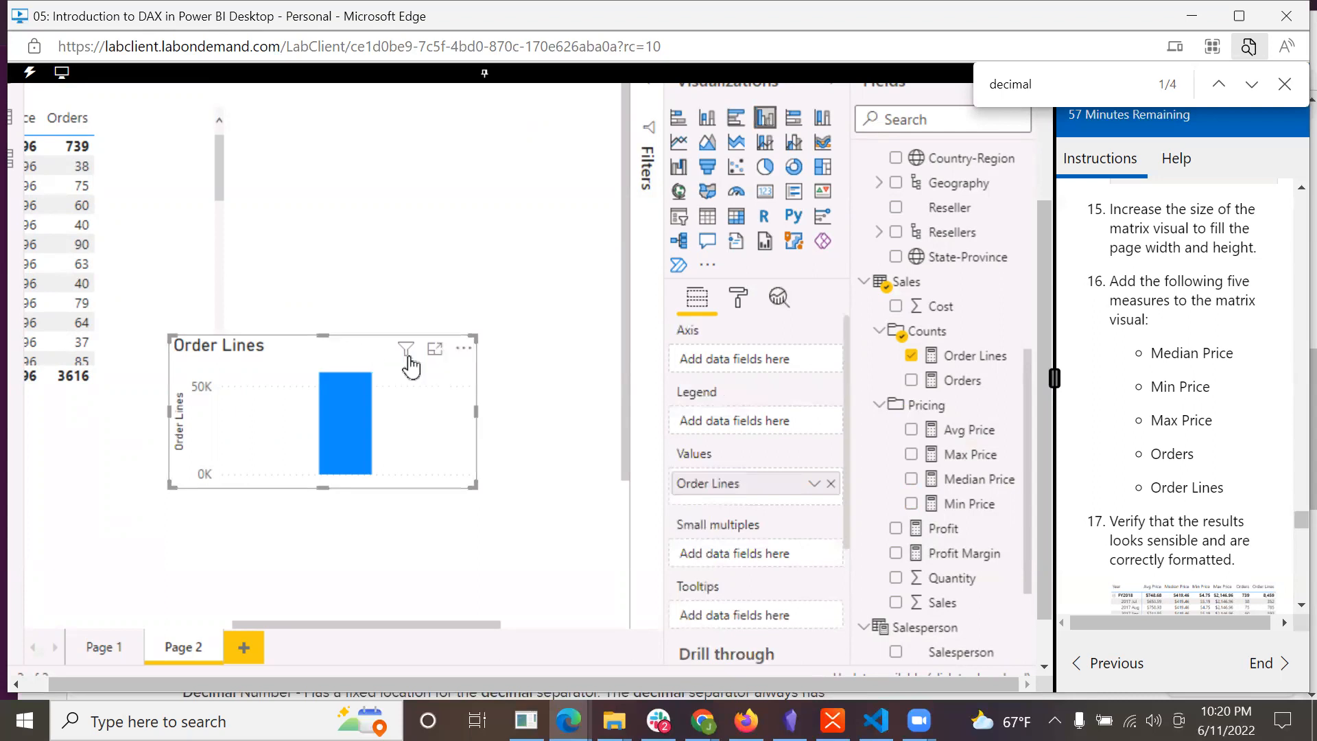
{"action": "left_click", "coordinate": [463, 351]}
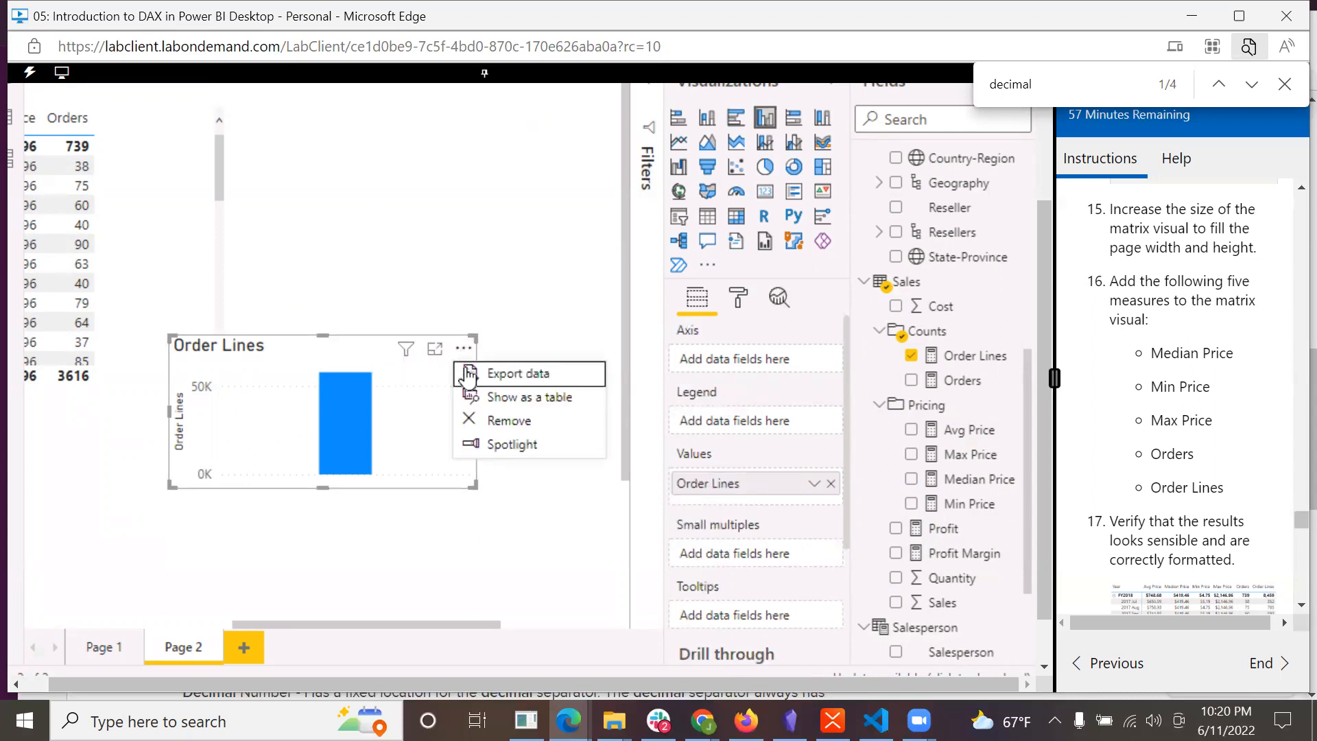
{"action": "left_click", "coordinate": [485, 420]}
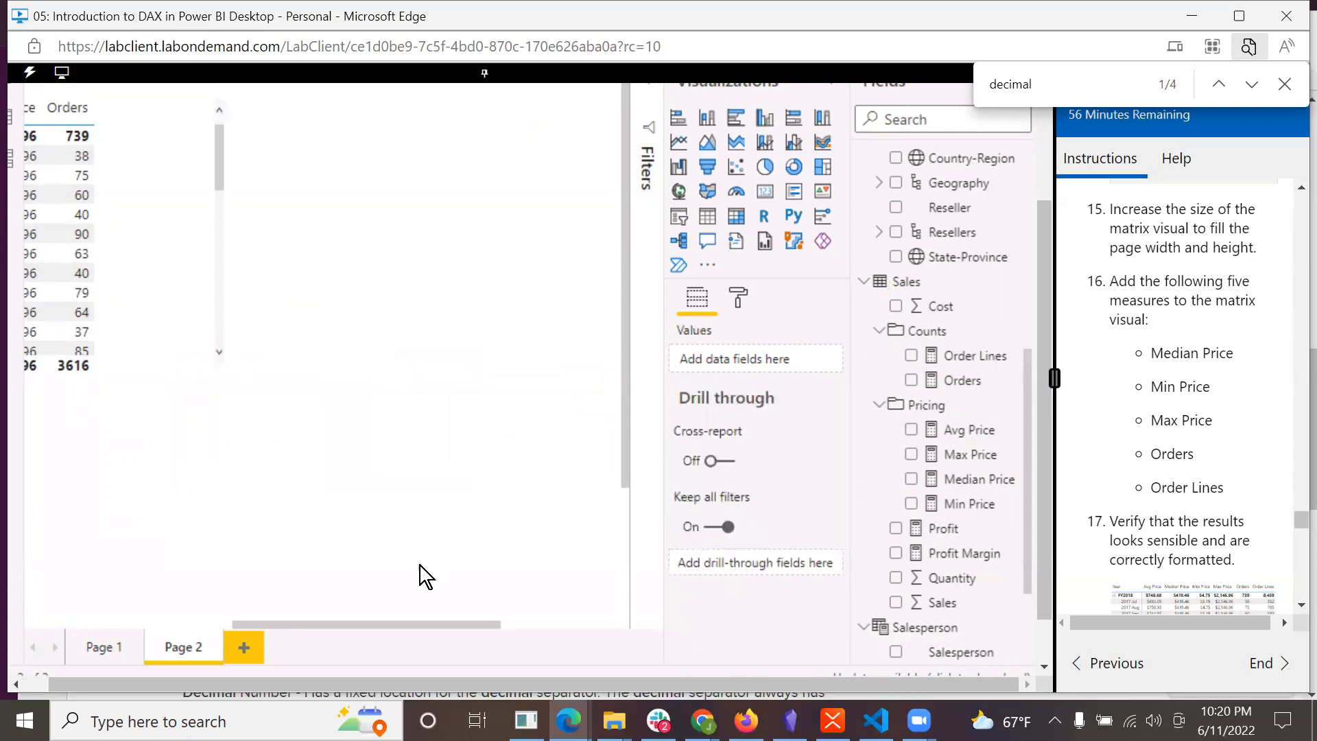
{"action": "left_click_drag", "start_coordinate": [393, 620], "coordinate": [332, 607]}
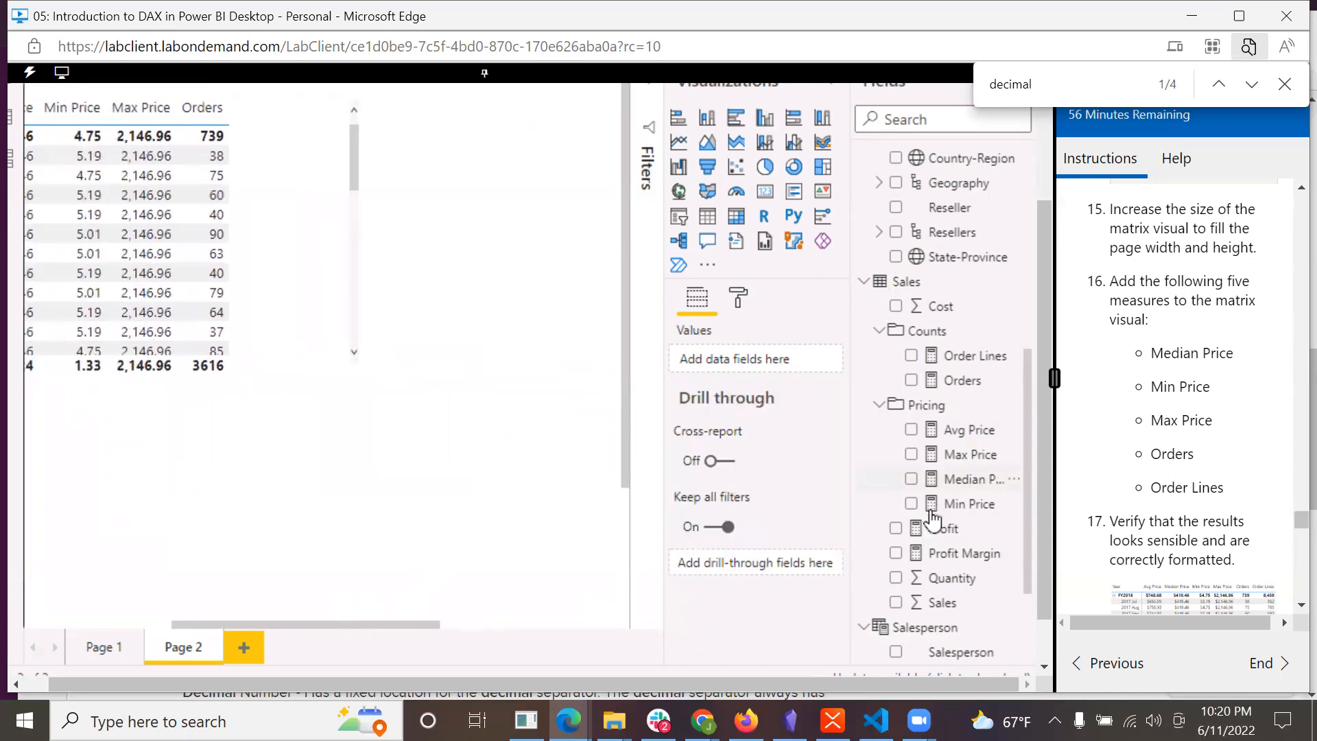
- Add the Order Lines measure to the matrix visual after Orders
{"action": "left_click_drag", "start_coordinate": [955, 365], "coordinate": [268, 110]}
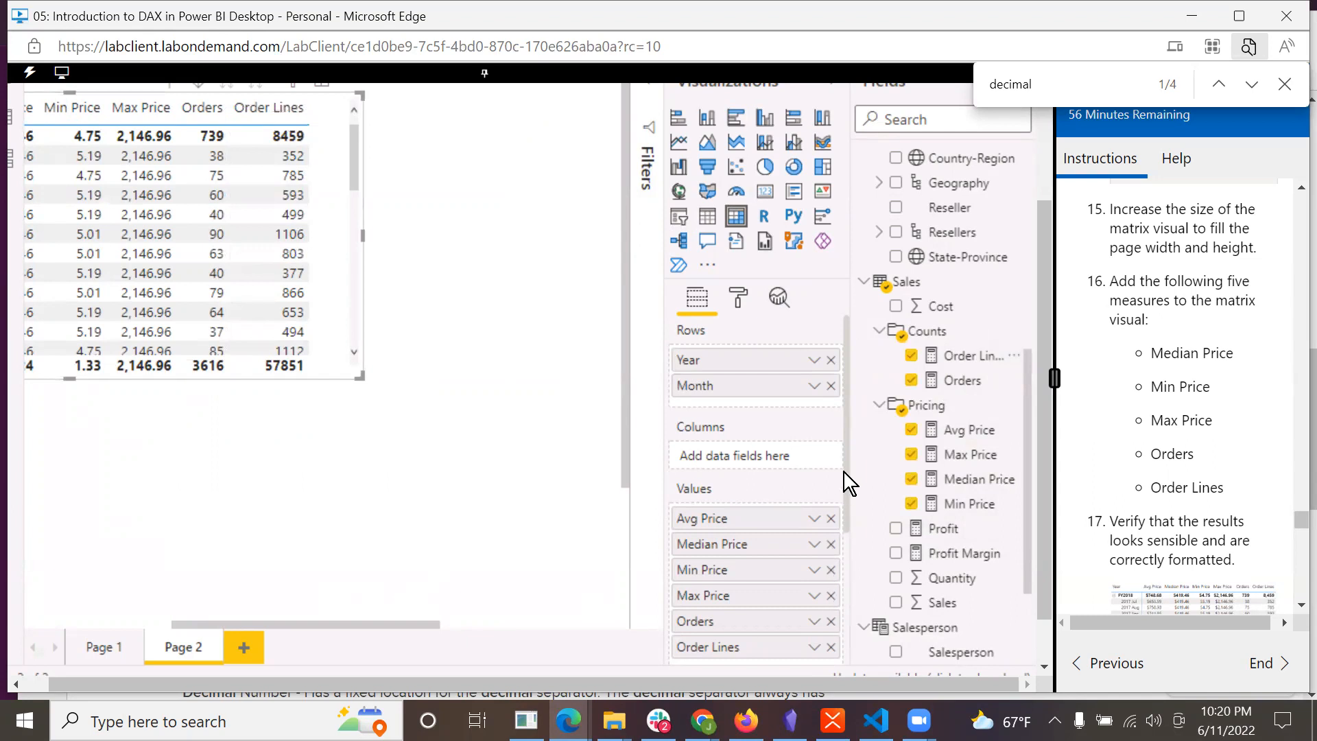
{"action": "left_click_drag", "start_coordinate": [845, 496], "coordinate": [874, 462]}
{"action": "left_click_drag", "start_coordinate": [871, 536], "coordinate": [871, 578]}
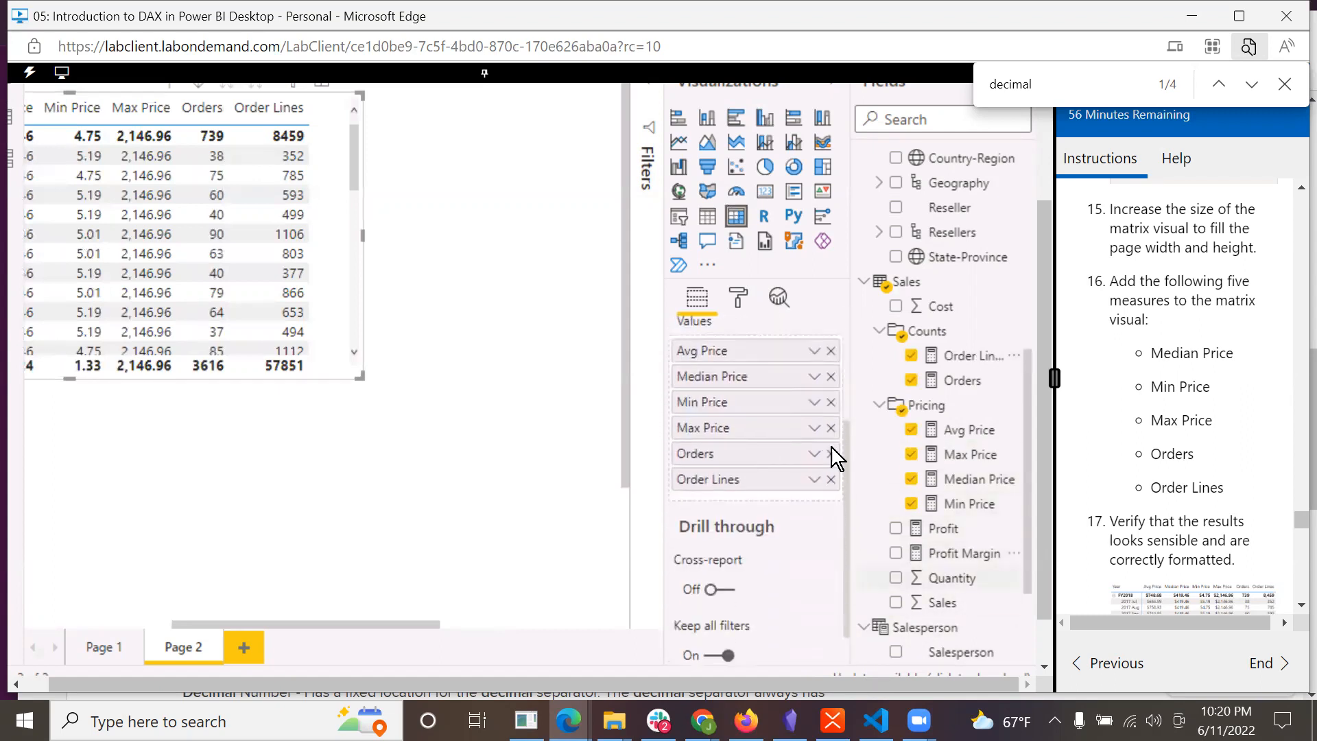
- Examine the conditional formatting and Show value as options for the Orders value in the matrix visual
{"action": "left_click", "coordinate": [814, 454]}
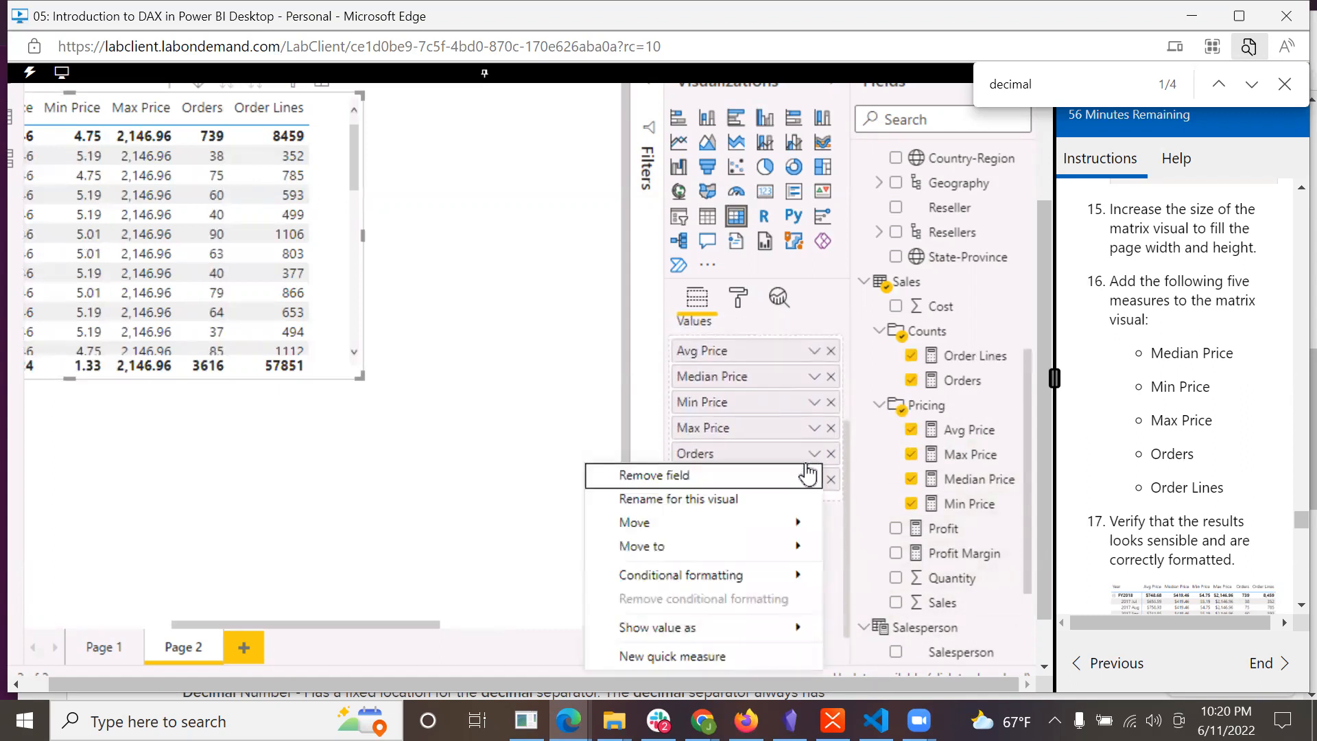
{"action": "mouse_move", "coordinate": [795, 570]}
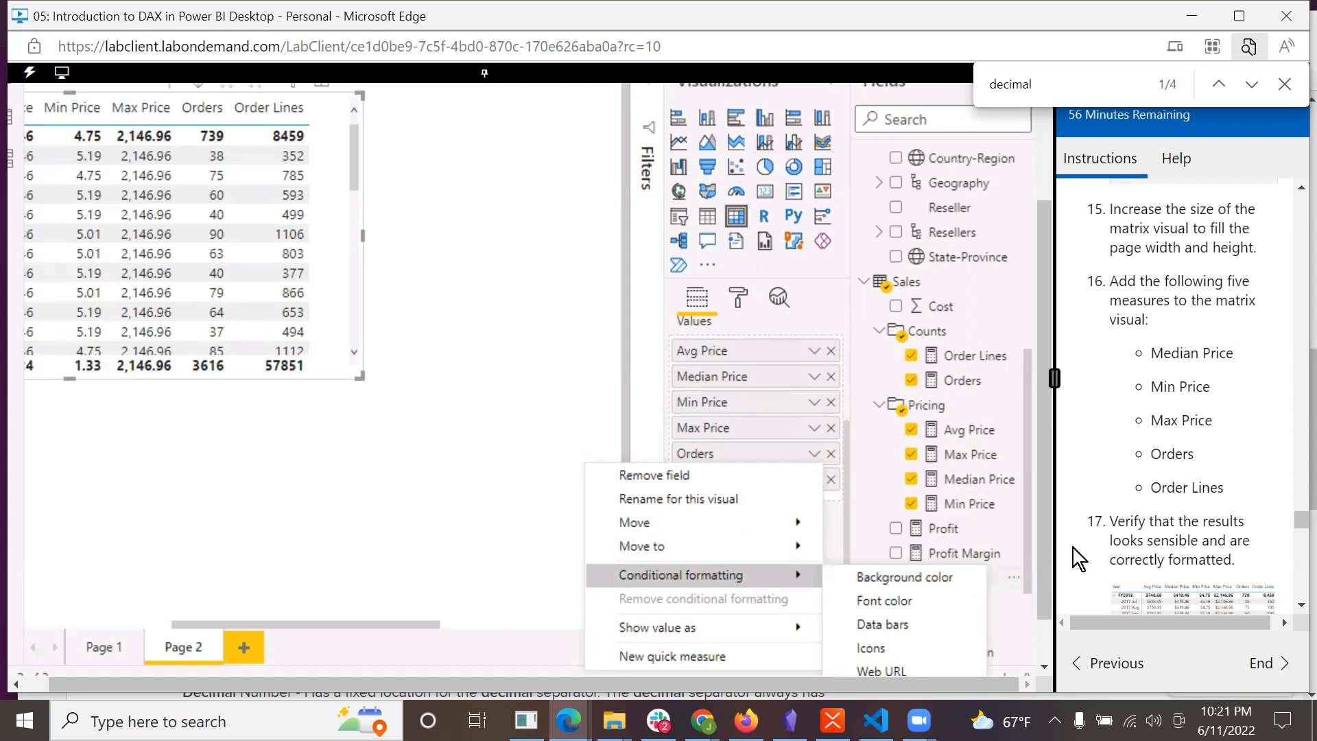
{"action": "scroll", "coordinate": [1043, 541], "scroll_direction": "down", "scroll_amount": 1}
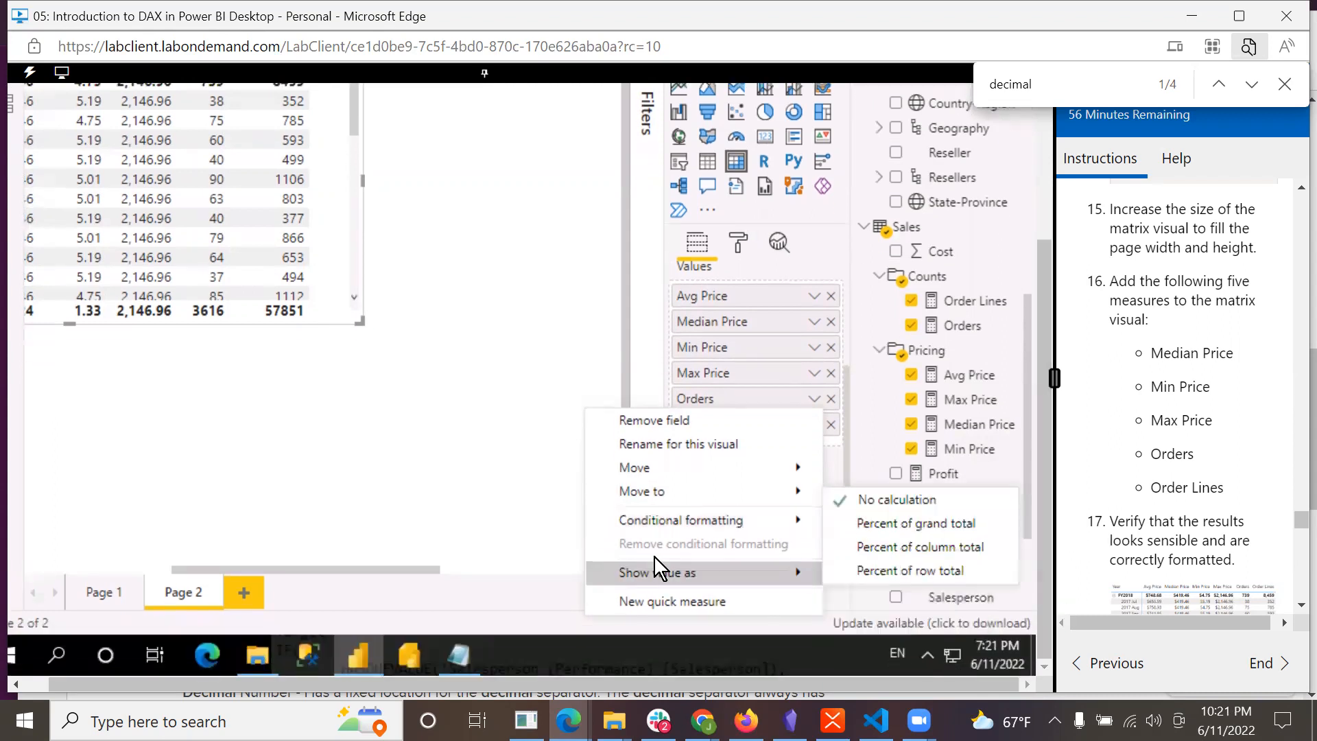
{"action": "mouse_move", "coordinate": [657, 572]}
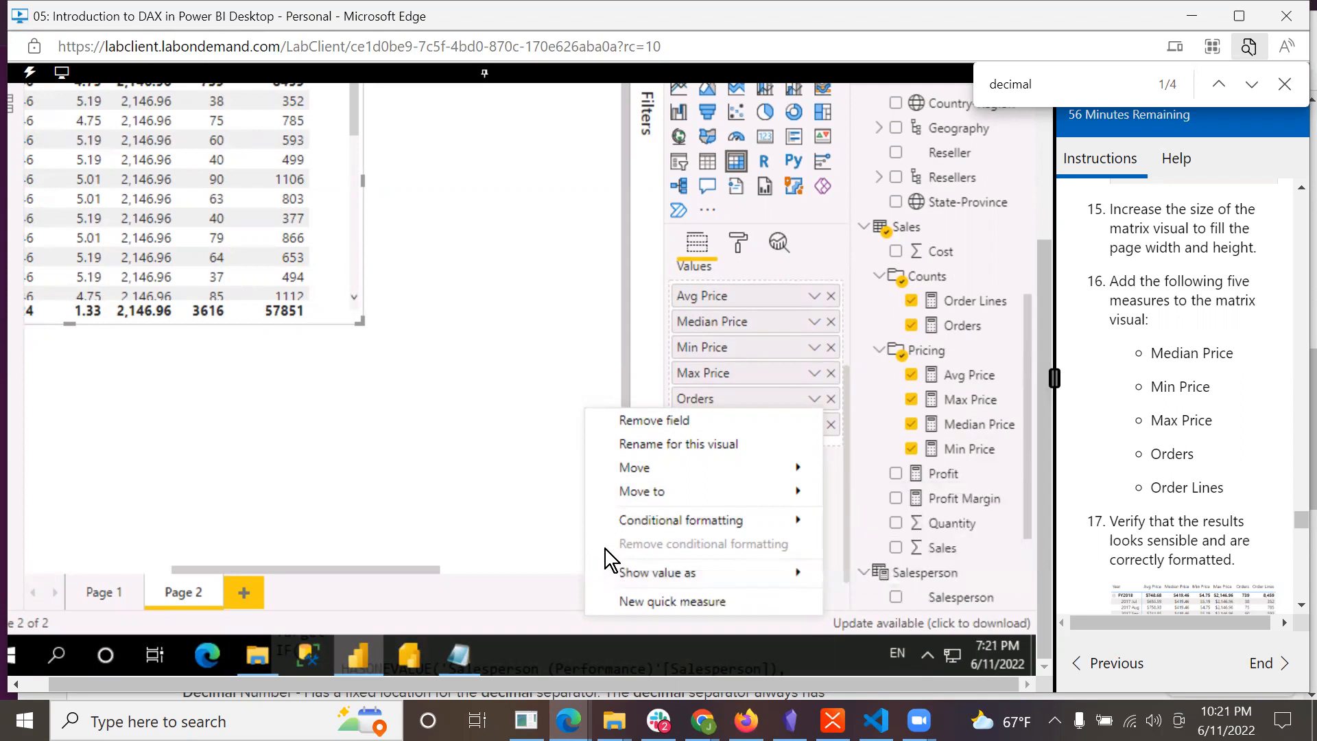
{"action": "left_click", "coordinate": [528, 458]}
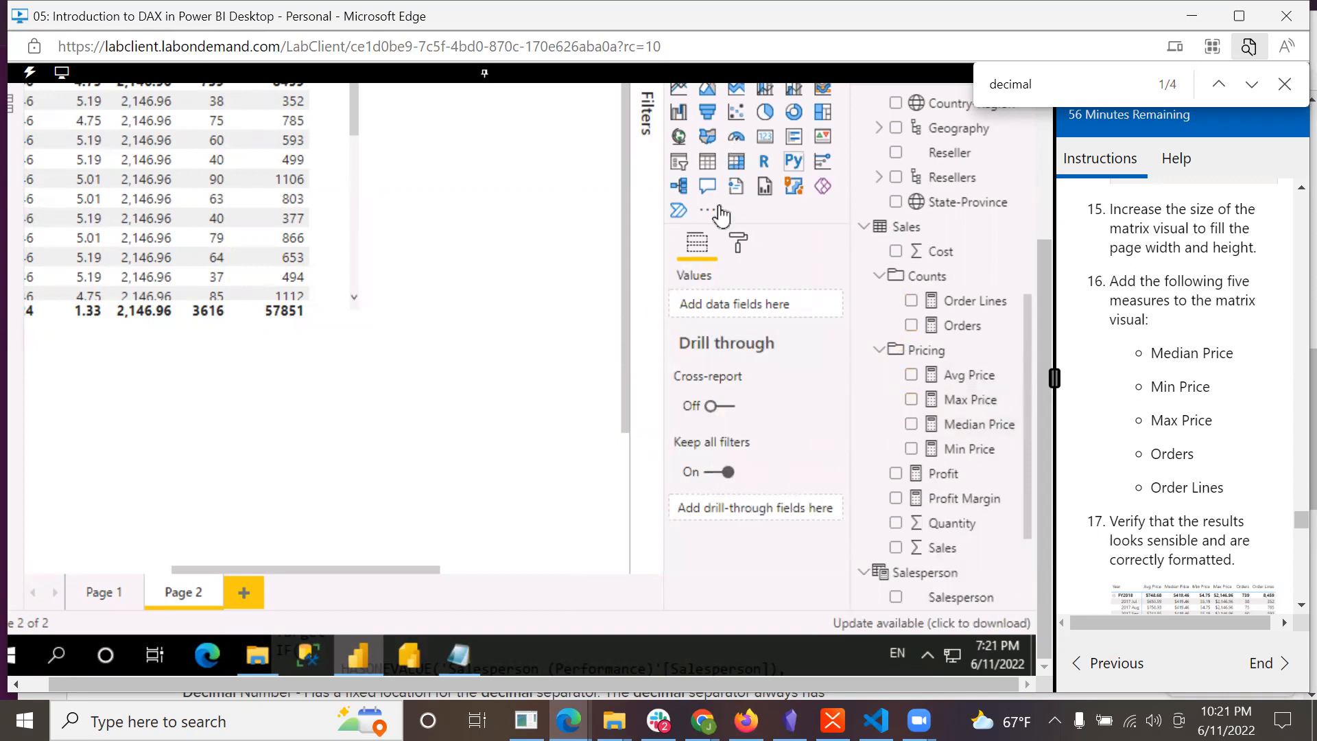
- Examine the Page information and Page size format settings of Page 2
{"action": "left_click", "coordinate": [738, 247]}
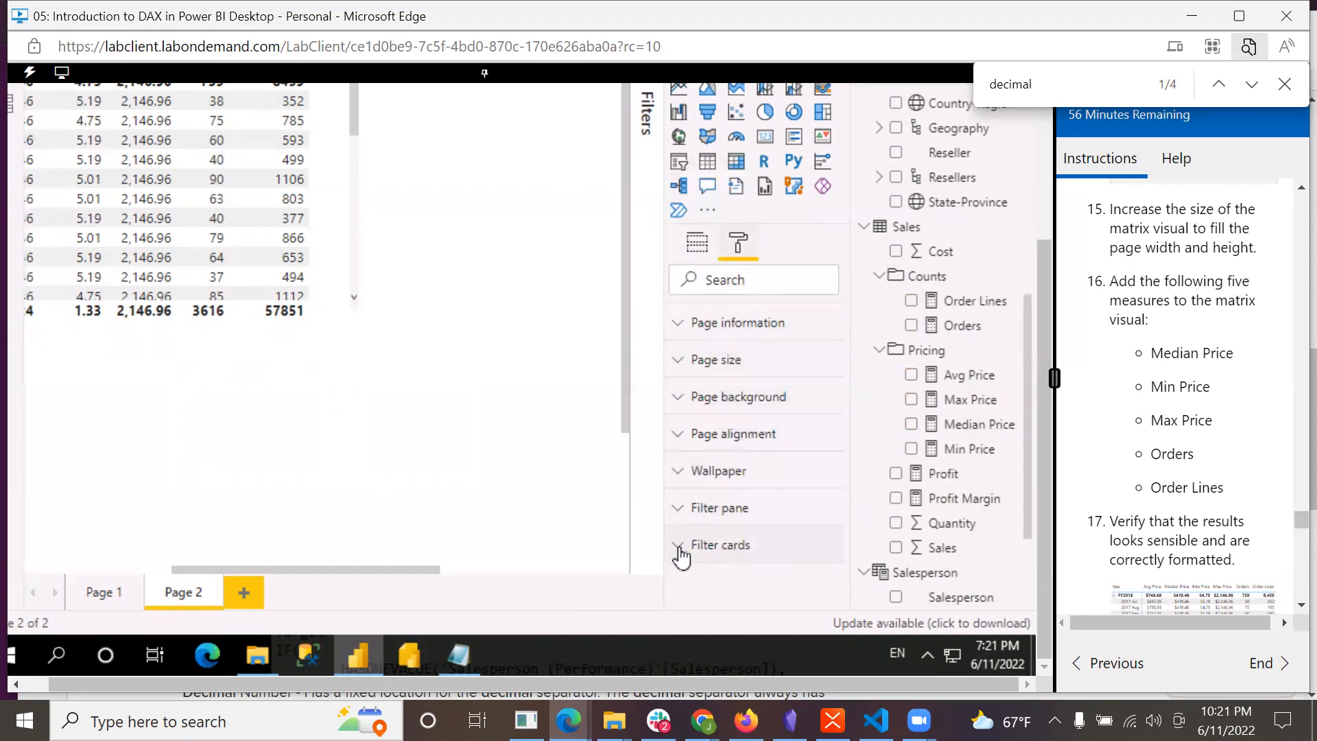
{"action": "left_click", "coordinate": [681, 330]}
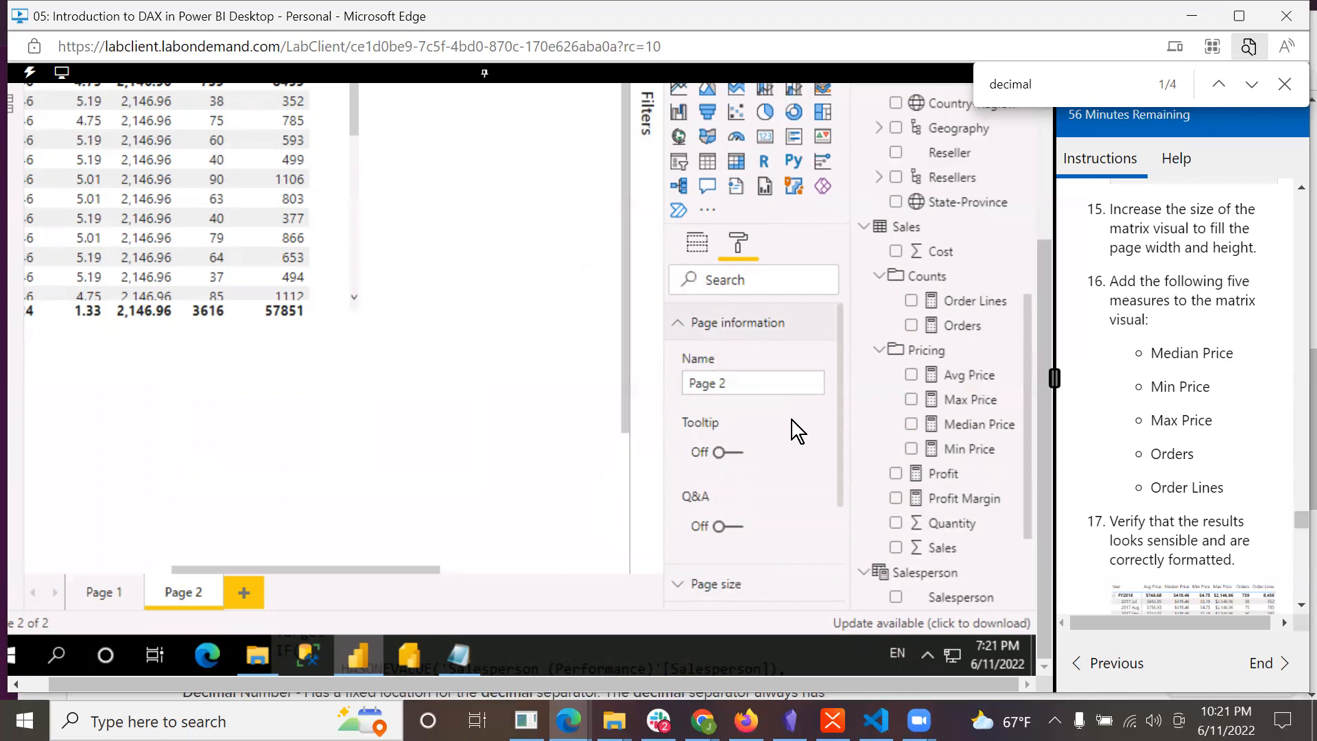
{"action": "scroll", "coordinate": [842, 451], "scroll_direction": "down", "scroll_amount": 2}
{"action": "left_click_drag", "start_coordinate": [842, 452], "coordinate": [845, 299]}
{"action": "left_click", "coordinate": [678, 323]}
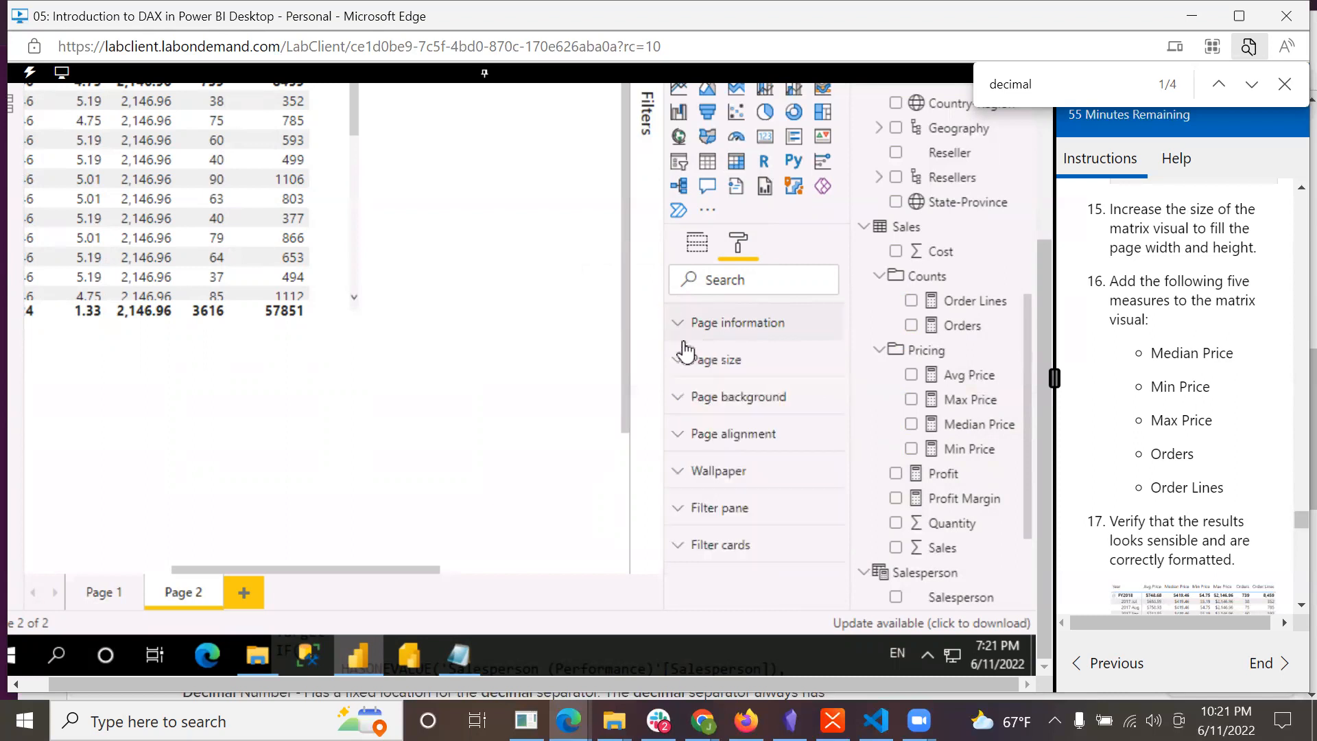
{"action": "left_click", "coordinate": [685, 358]}
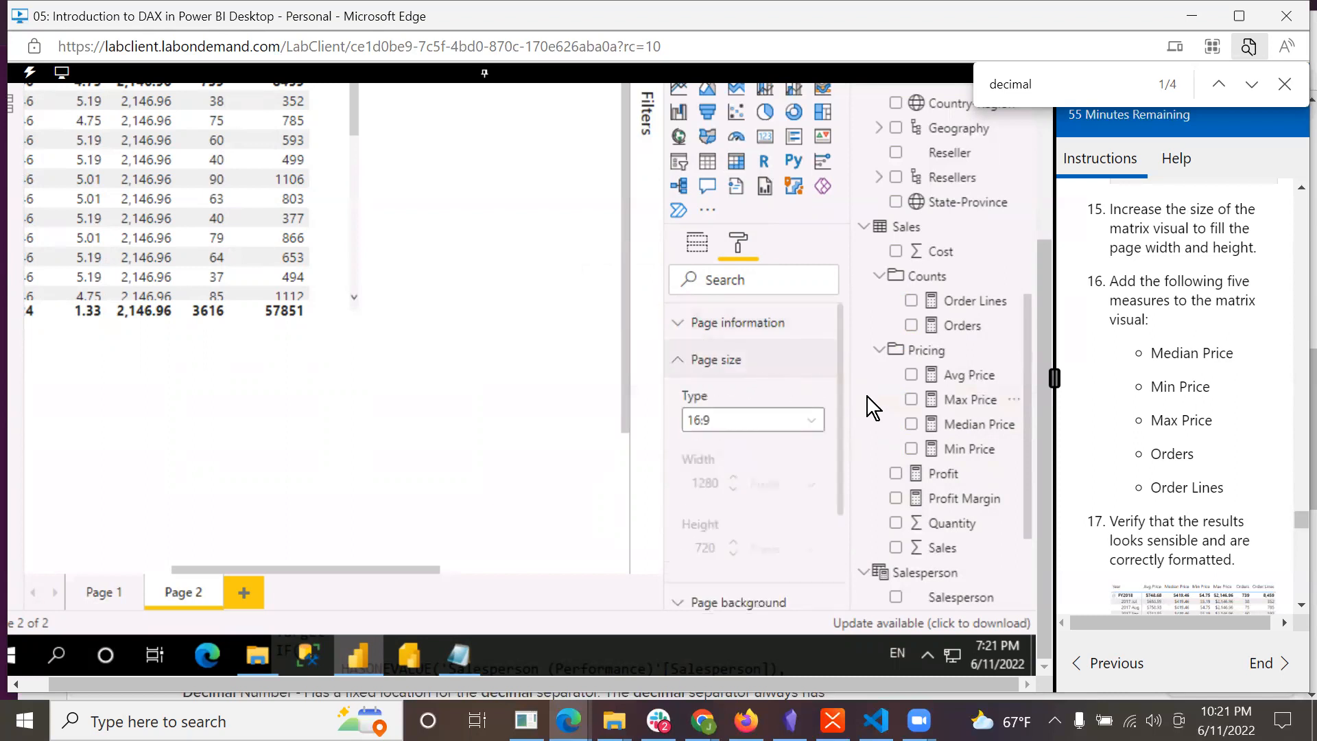
{"action": "left_click_drag", "start_coordinate": [838, 415], "coordinate": [691, 373]}
{"action": "left_click", "coordinate": [679, 358]}
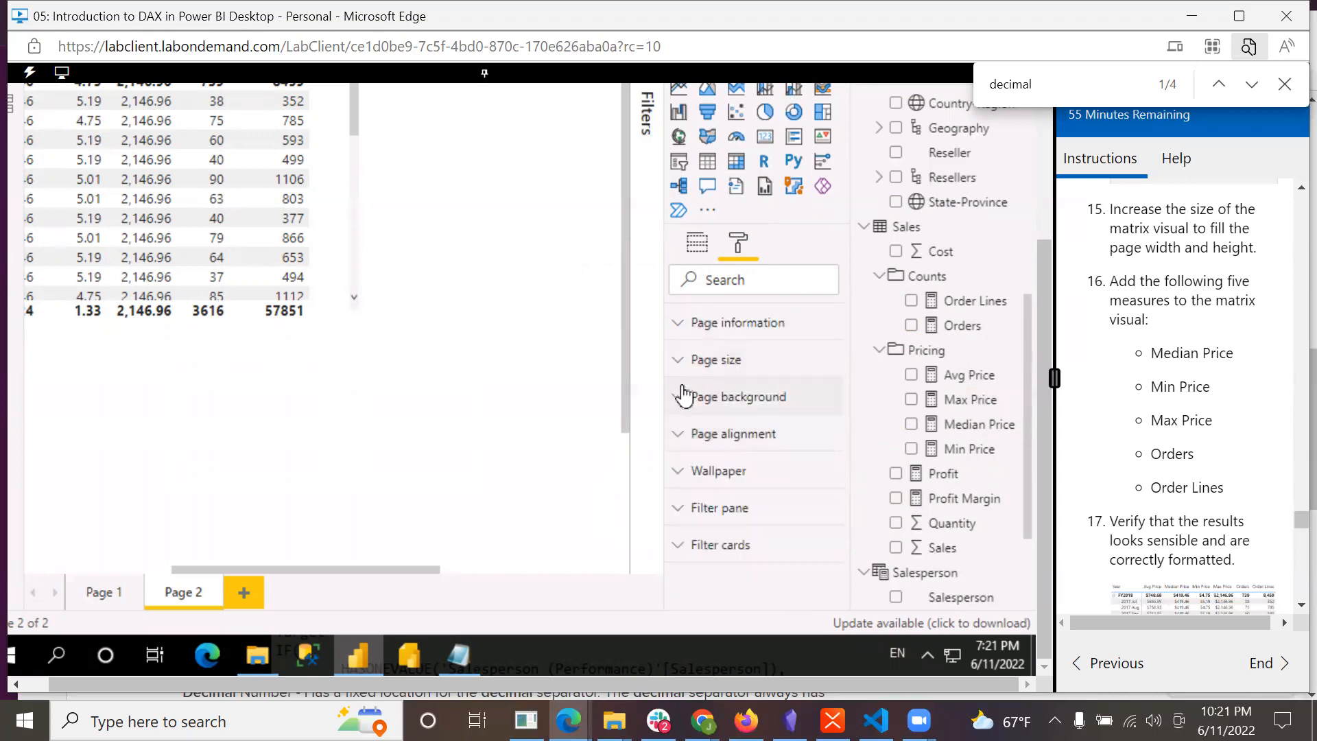
- Examine the Page background, Page alignment and Wallpaper format settings of Page 2
{"action": "left_click", "coordinate": [720, 397]}
{"action": "mouse_move", "coordinate": [838, 396]}
{"action": "left_mouse_down"}
{"action": "mouse_move", "coordinate": [852, 476]}
{"action": "mouse_move", "coordinate": [862, 411]}
{"action": "mouse_move", "coordinate": [834, 372]}
{"action": "left_mouse_up"}
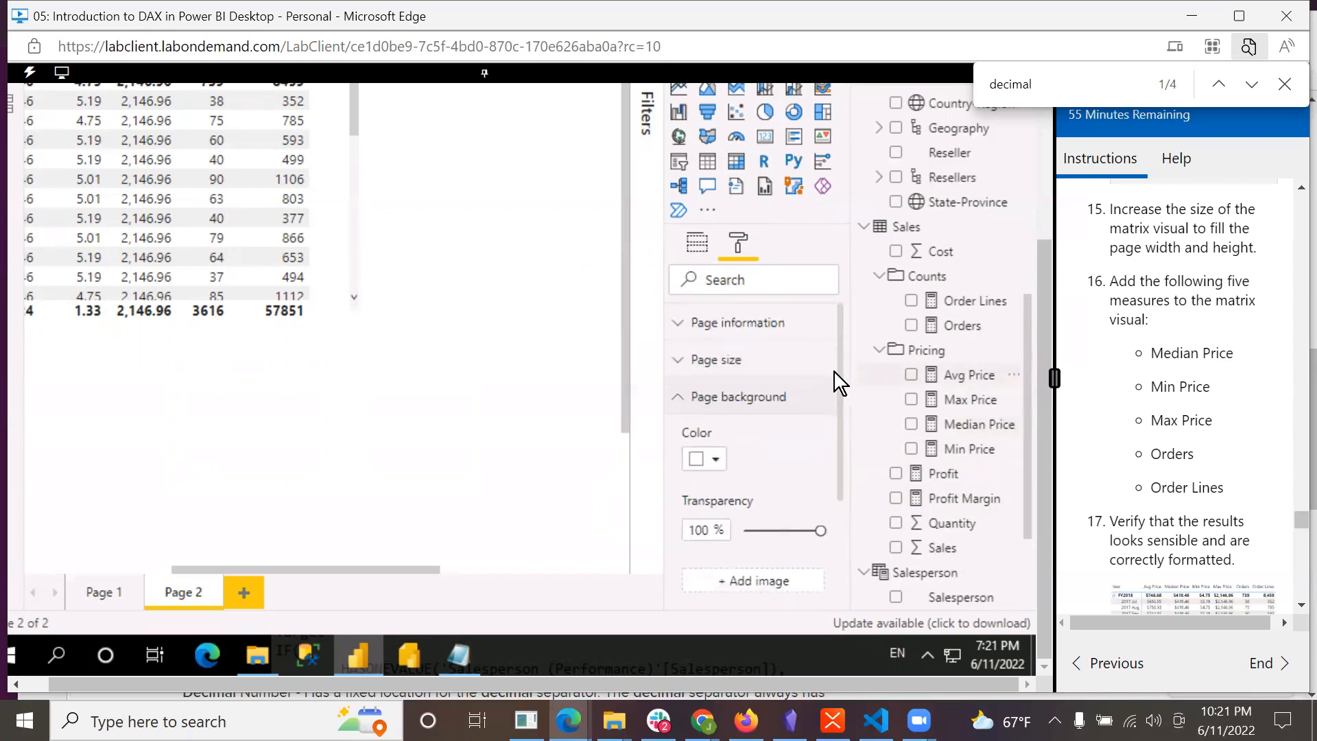
{"action": "left_click", "coordinate": [677, 398]}
{"action": "left_click", "coordinate": [680, 439]}
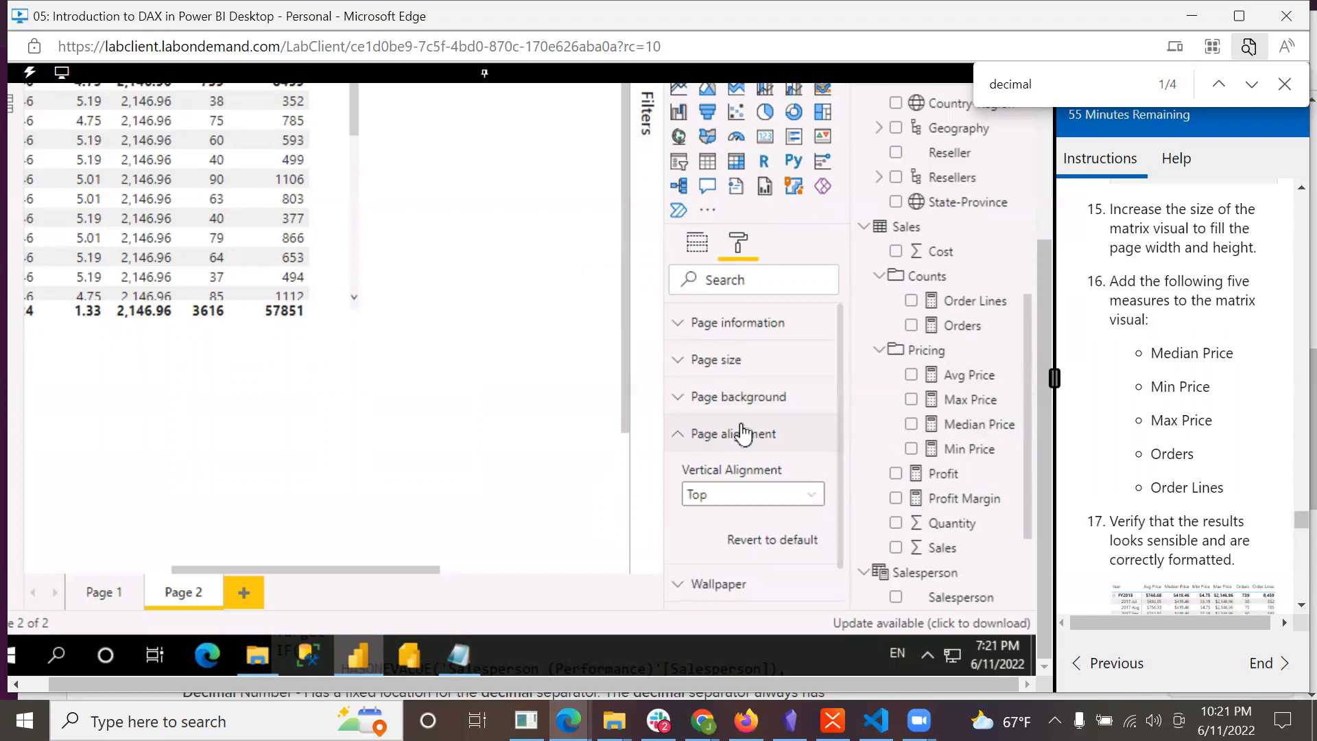
{"action": "left_click", "coordinate": [681, 438]}
{"action": "left_click", "coordinate": [676, 473]}
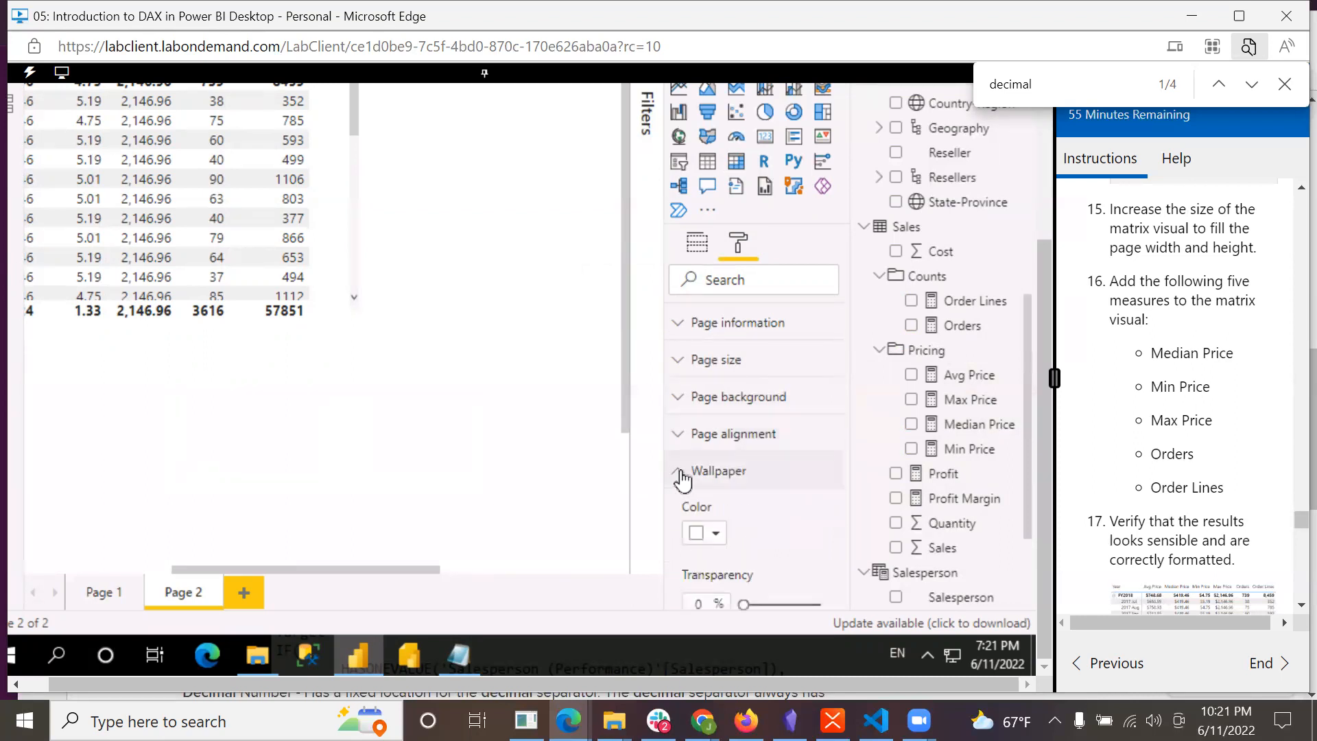
{"action": "mouse_move", "coordinate": [841, 464]}
{"action": "left_mouse_down"}
{"action": "mouse_move", "coordinate": [853, 638]}
{"action": "mouse_move", "coordinate": [854, 449]}
{"action": "left_mouse_up"}
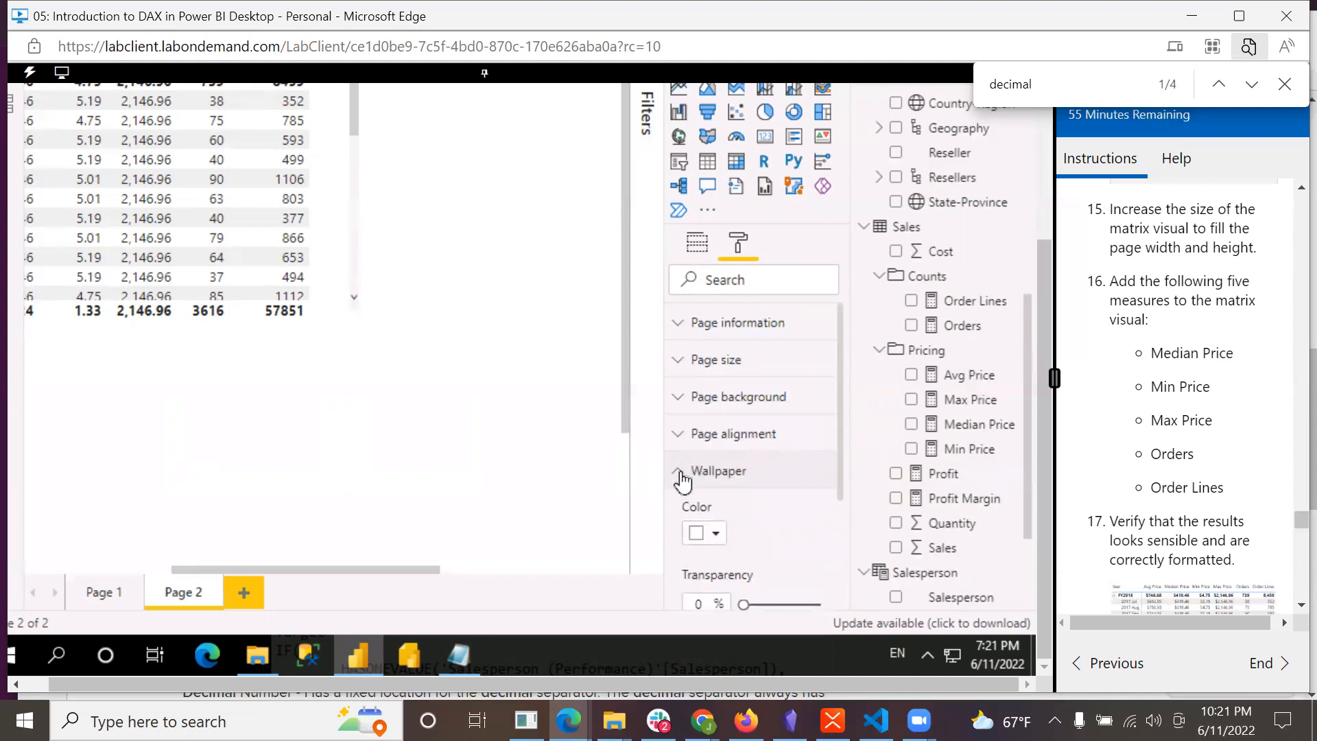
{"action": "left_click", "coordinate": [681, 471]}
- Examine the Filter pane and Filter cards format settings of Page 2
{"action": "left_click", "coordinate": [678, 510]}
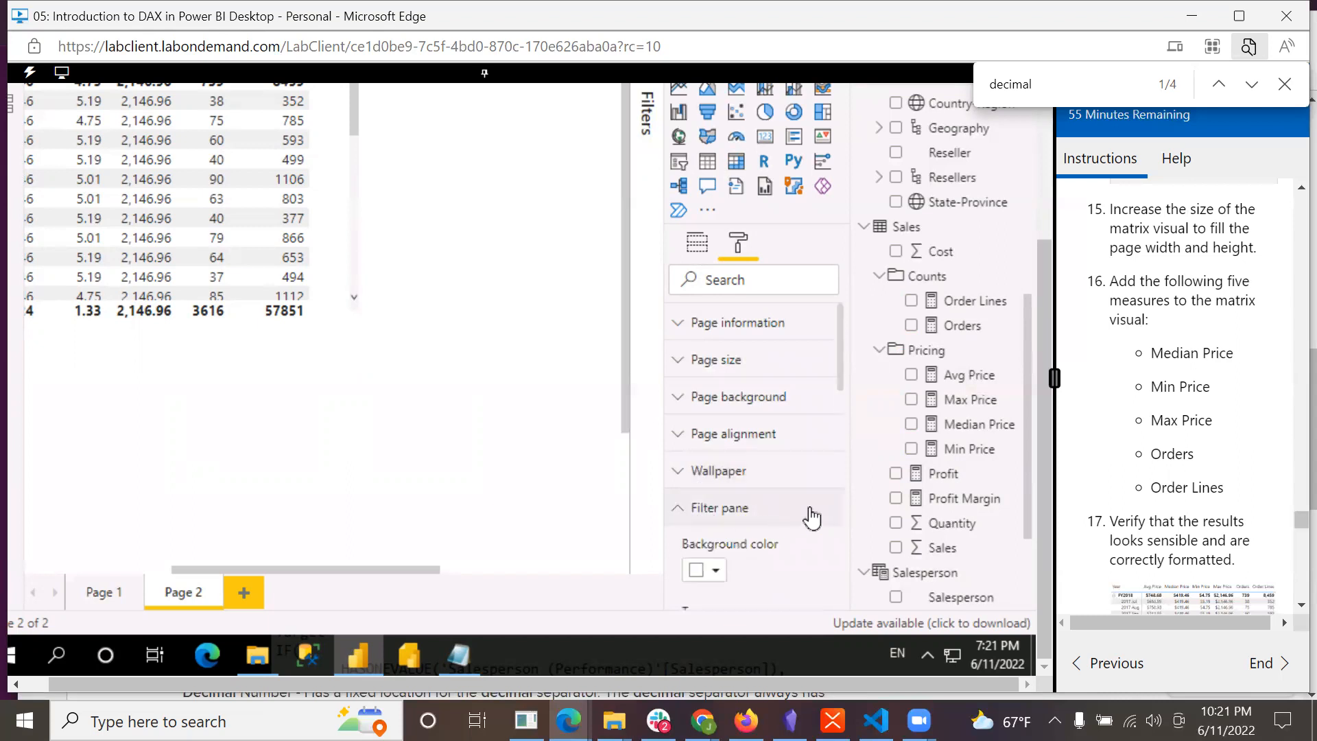
{"action": "mouse_move", "coordinate": [838, 359]}
{"action": "left_mouse_down"}
{"action": "mouse_move", "coordinate": [863, 600]}
{"action": "mouse_move", "coordinate": [850, 343]}
{"action": "left_mouse_up"}
{"action": "left_click", "coordinate": [677, 508]}
{"action": "left_click", "coordinate": [677, 545]}
{"action": "left_click_drag", "start_coordinate": [838, 372], "coordinate": [852, 610]}
{"action": "left_click_drag", "start_coordinate": [852, 561], "coordinate": [837, 232]}
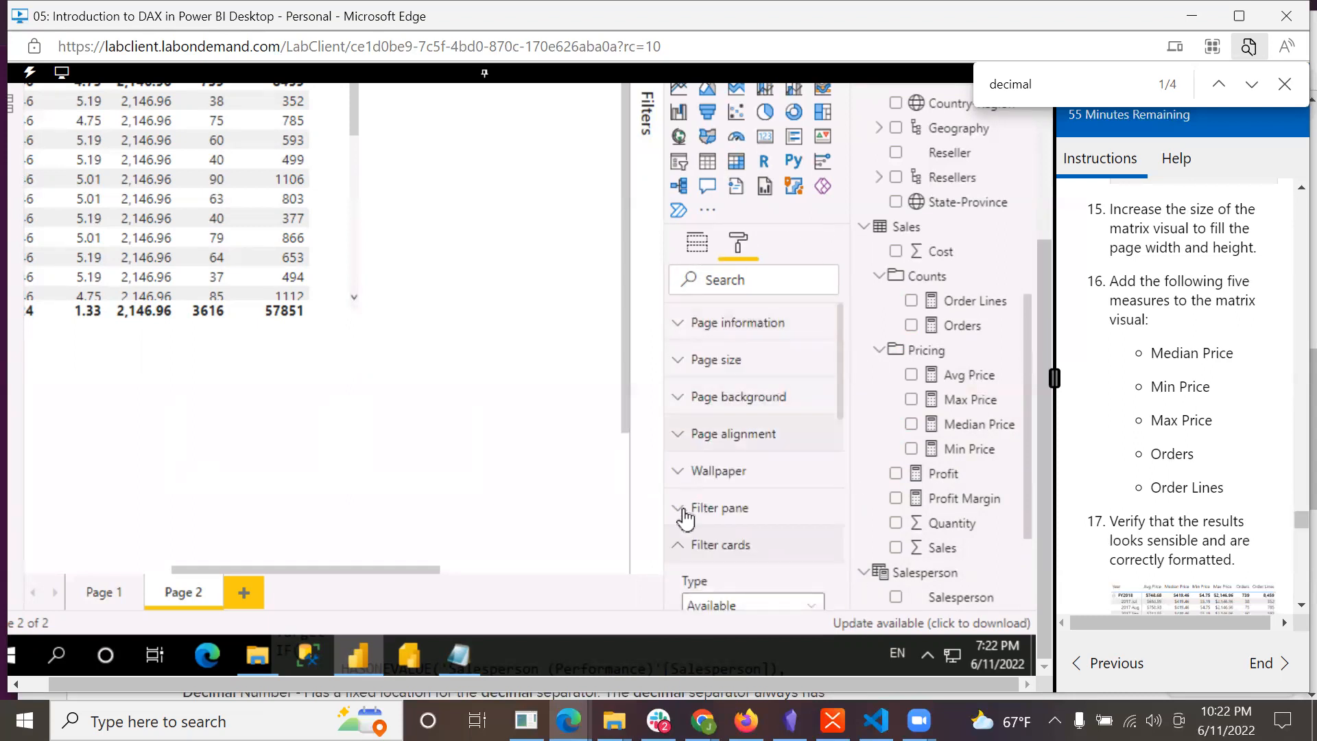
{"action": "left_click", "coordinate": [679, 546]}
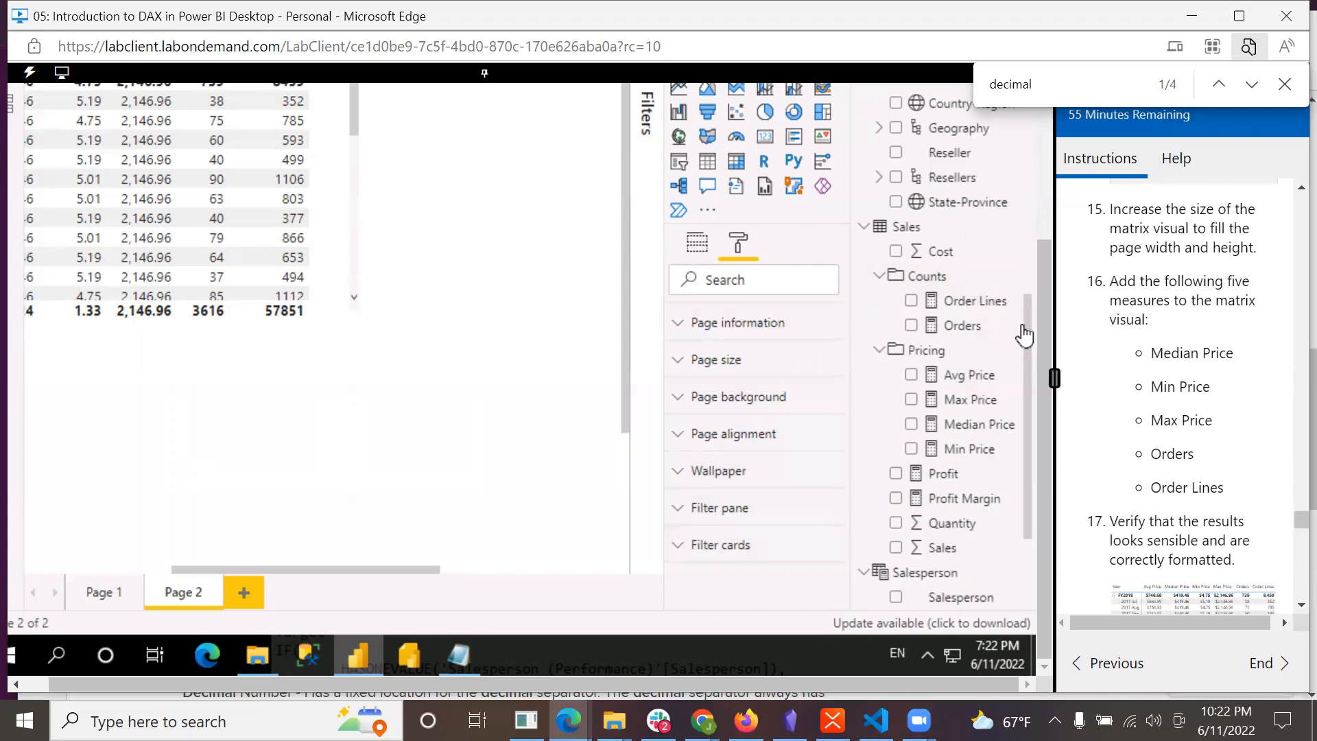
- Open the sample result image from lab instruction 17 in the separate Edge browser window to check the expected formatting
{"action": "scroll", "coordinate": [1029, 320], "scroll_direction": "up", "scroll_amount": 3}
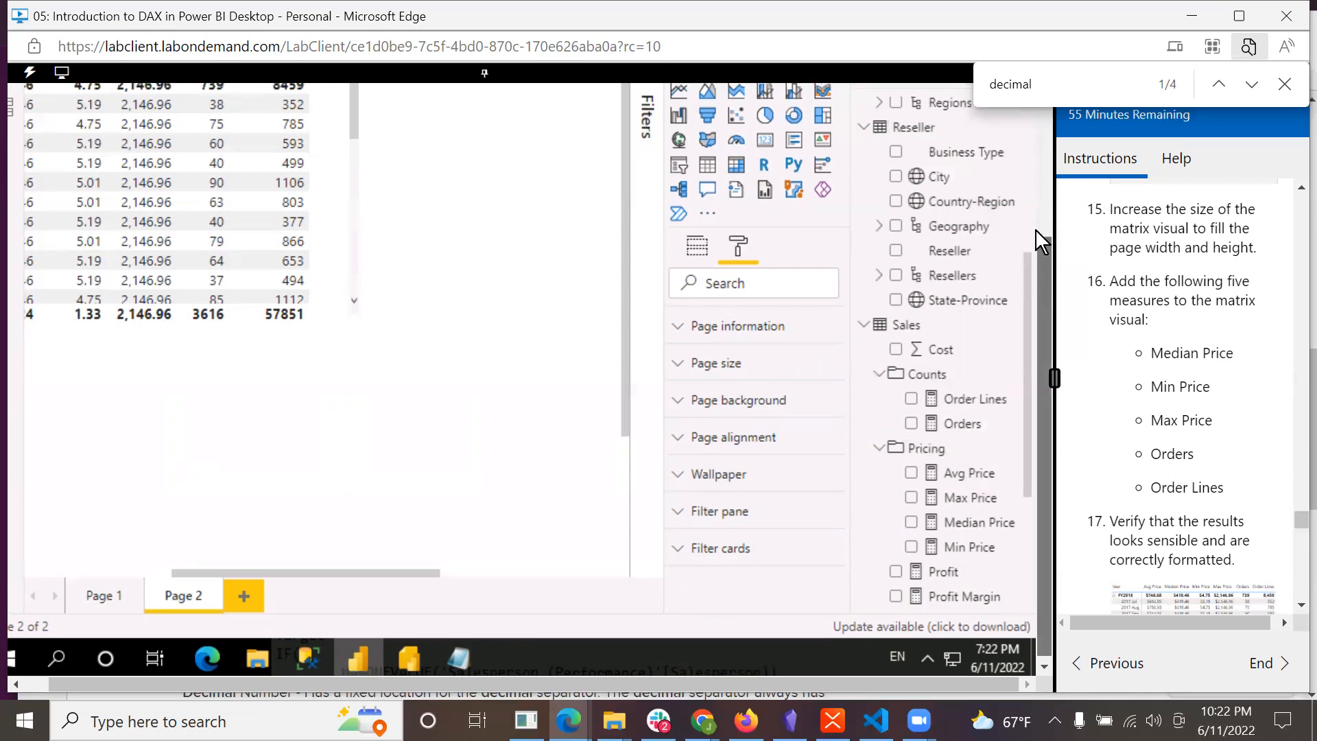
{"action": "scroll", "coordinate": [1035, 228], "scroll_direction": "up", "scroll_amount": 5}
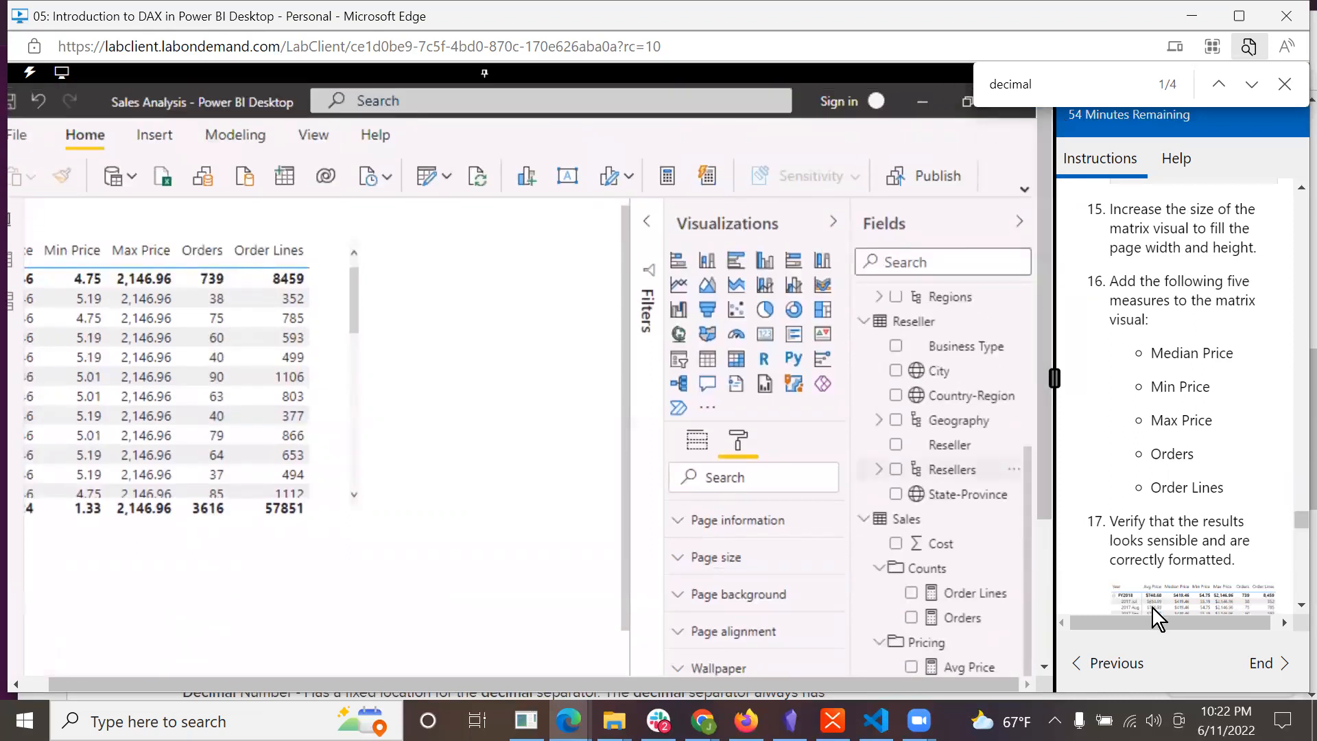
{"action": "scroll", "coordinate": [1200, 620], "scroll_direction": "right", "scroll_amount": 1}
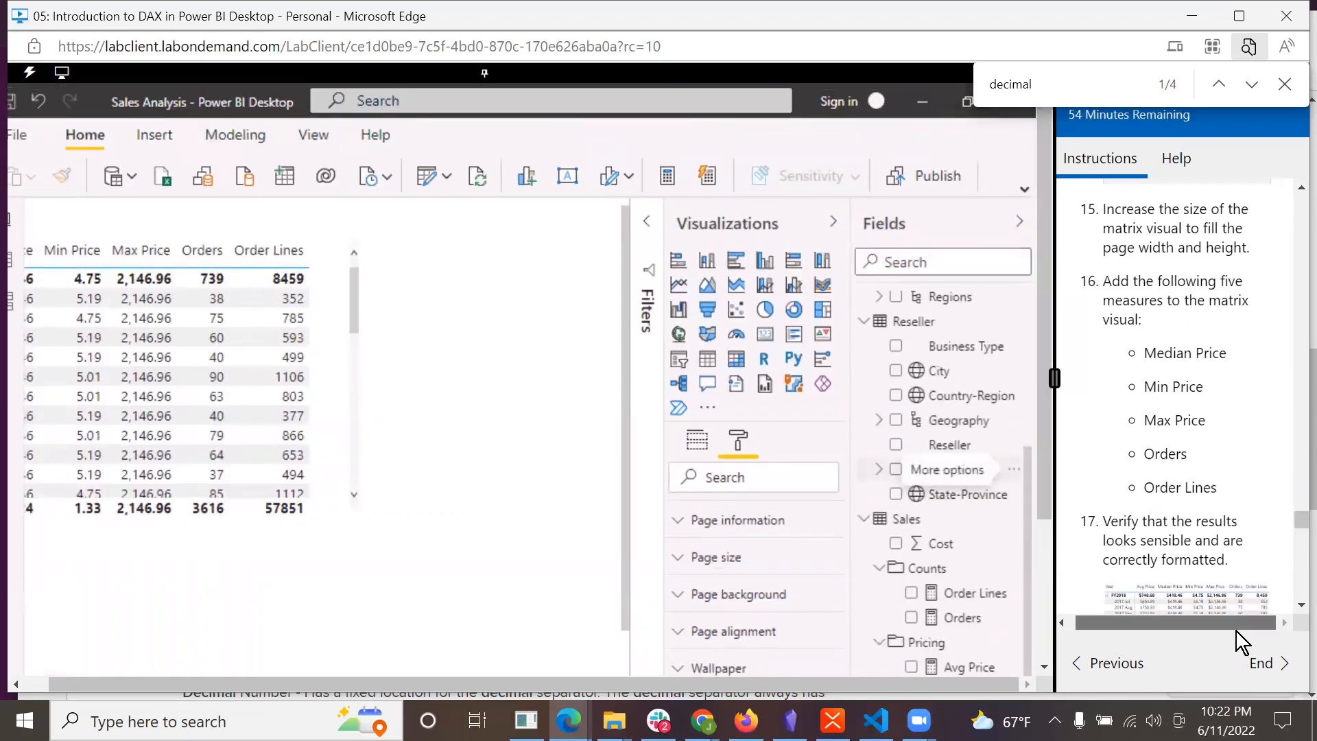
{"action": "right_click", "coordinate": [1208, 594]}
{"action": "left_click", "coordinate": [1089, 370]}
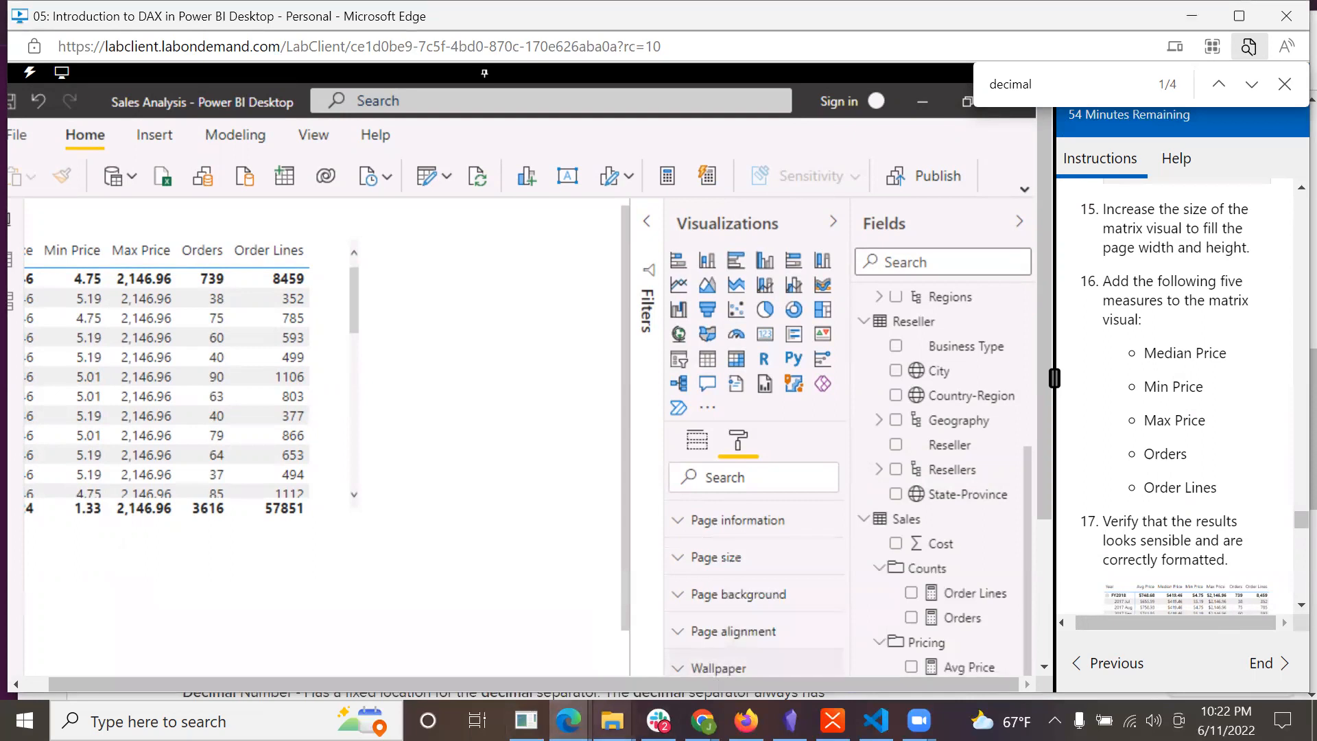
{"action": "left_click", "coordinate": [616, 659]}
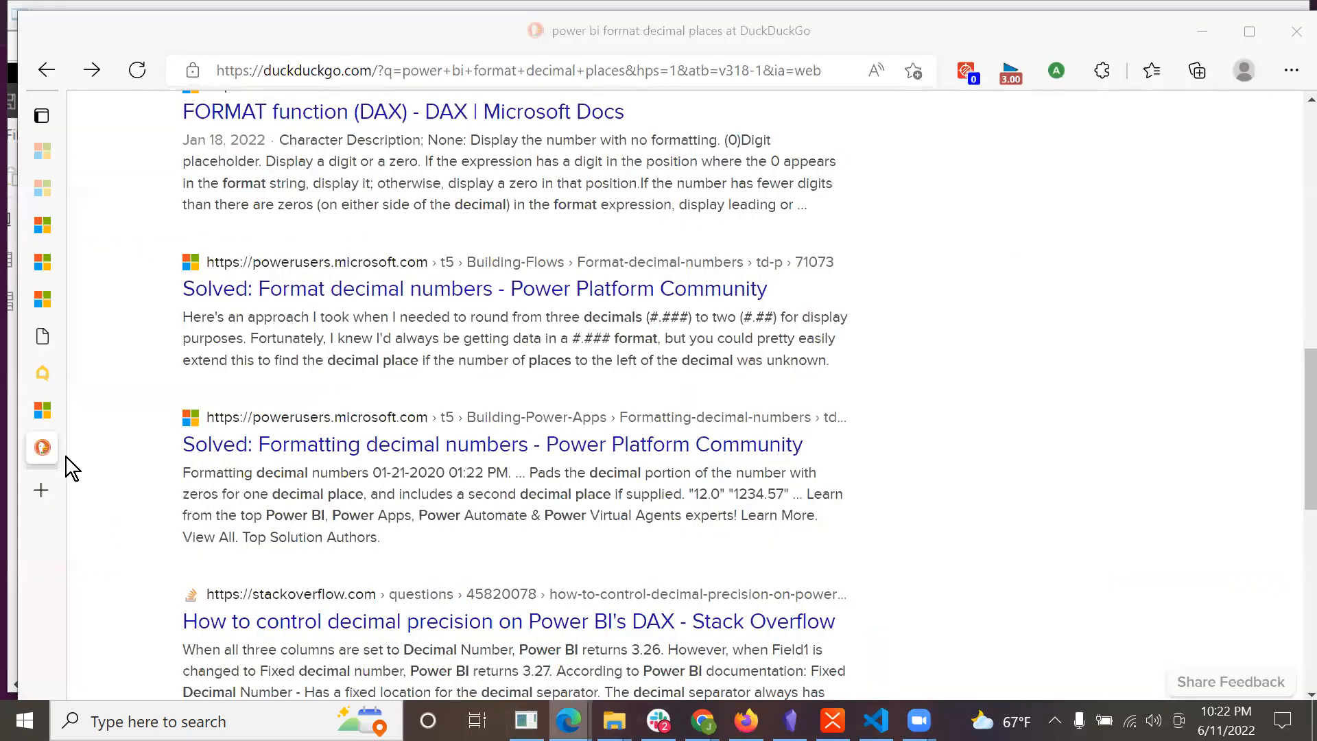
{"action": "left_click", "coordinate": [446, 71]}
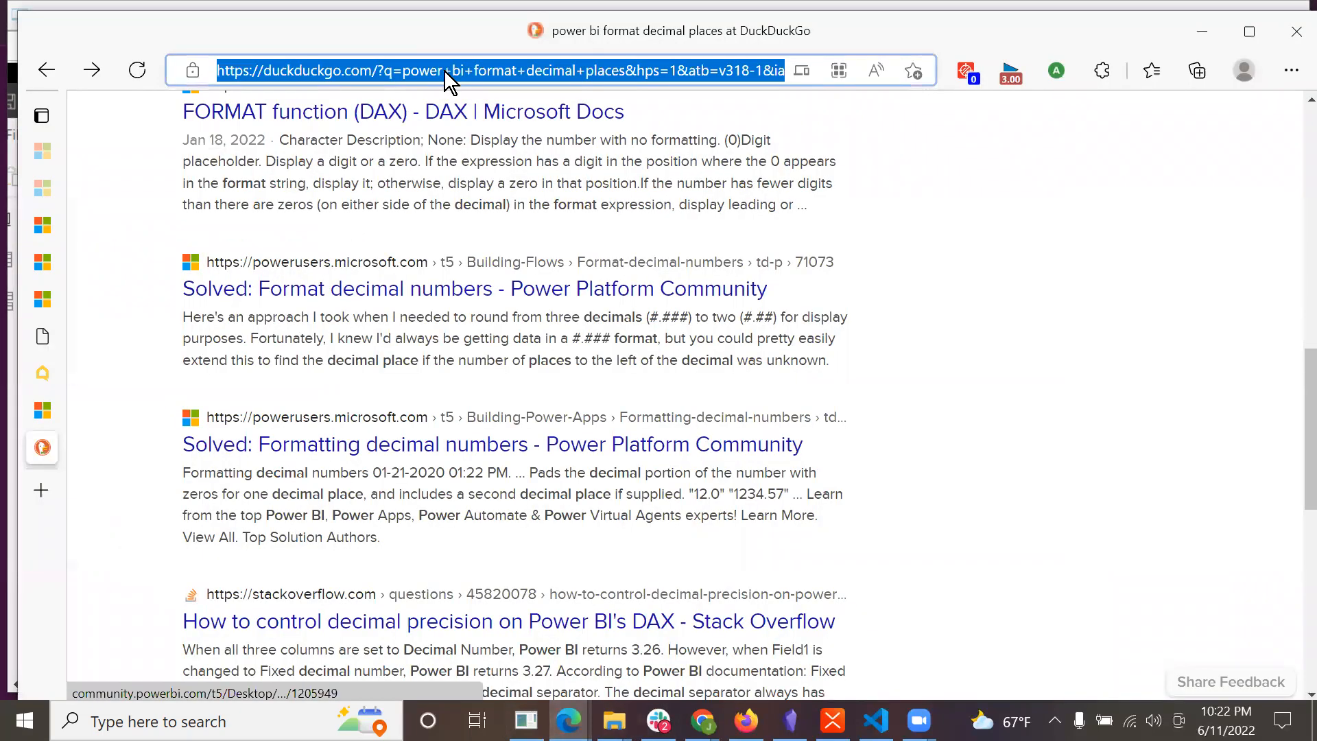
{"action": "key", "text": "ctrl+v"}
{"action": "key", "text": "Return"}
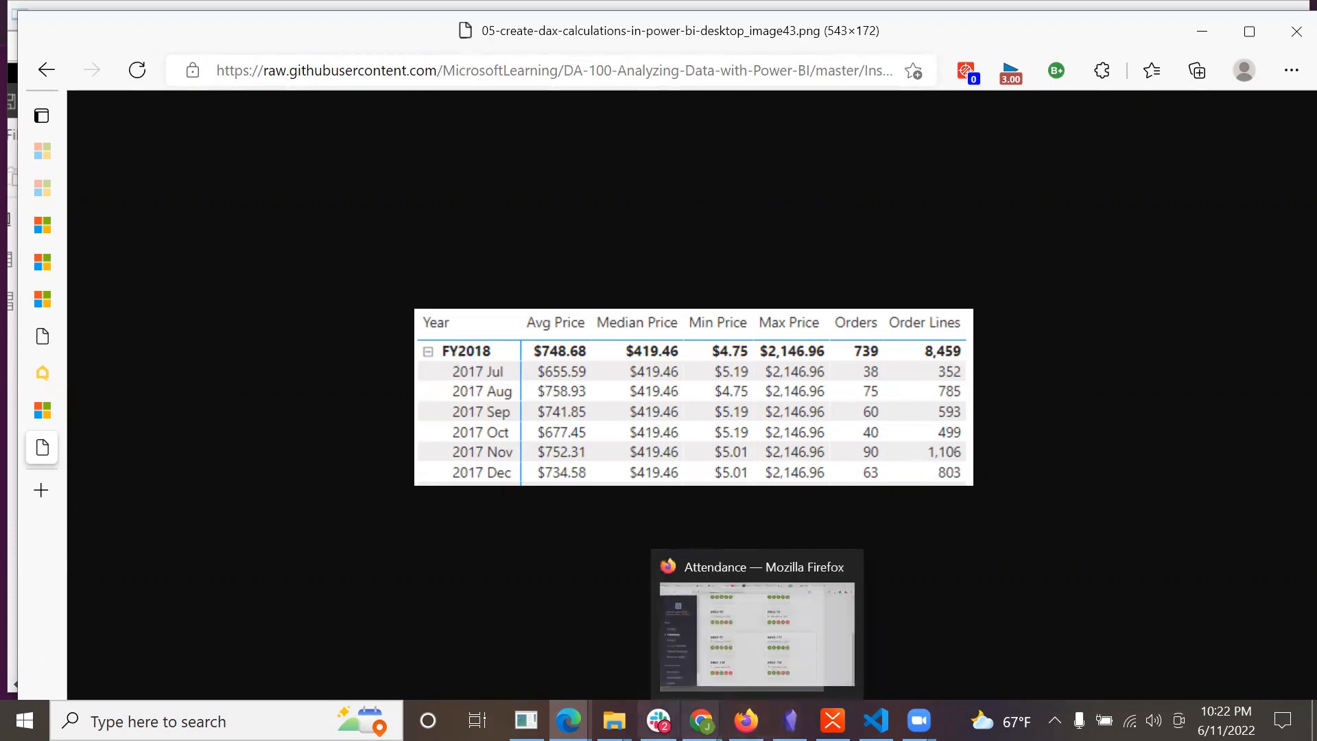
- Switch back to the Introduction to DAX in Power BI Desktop lab window
{"action": "mouse_move", "coordinate": [568, 720]}
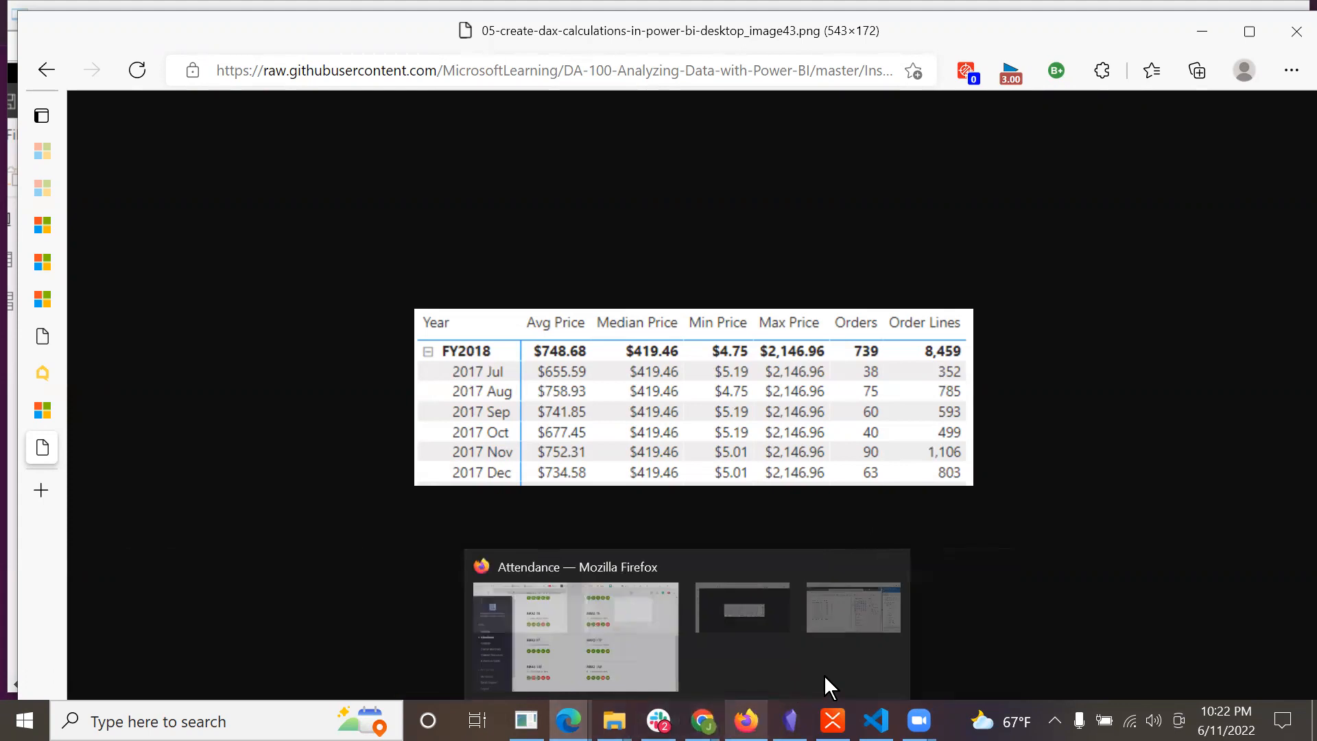
{"action": "left_click", "coordinate": [824, 673]}
{"action": "mouse_move", "coordinate": [567, 720]}
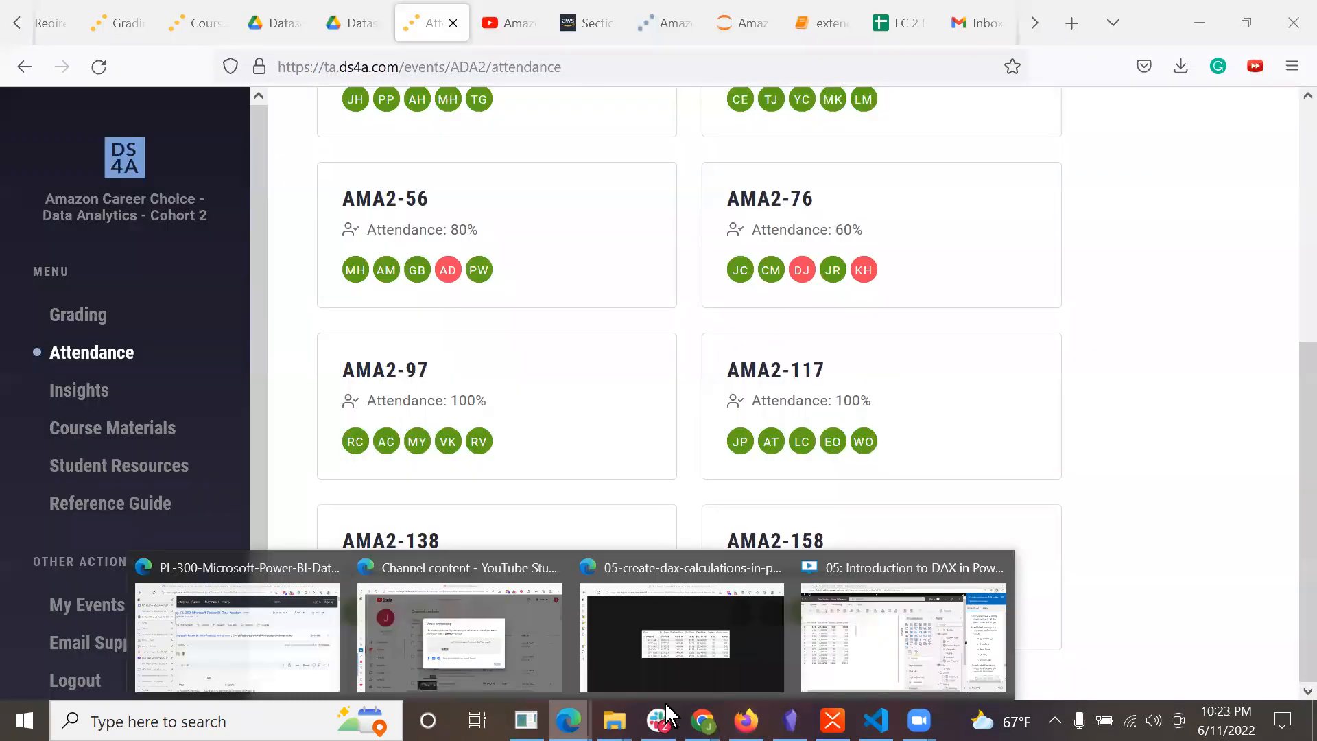
{"action": "left_click", "coordinate": [920, 620]}
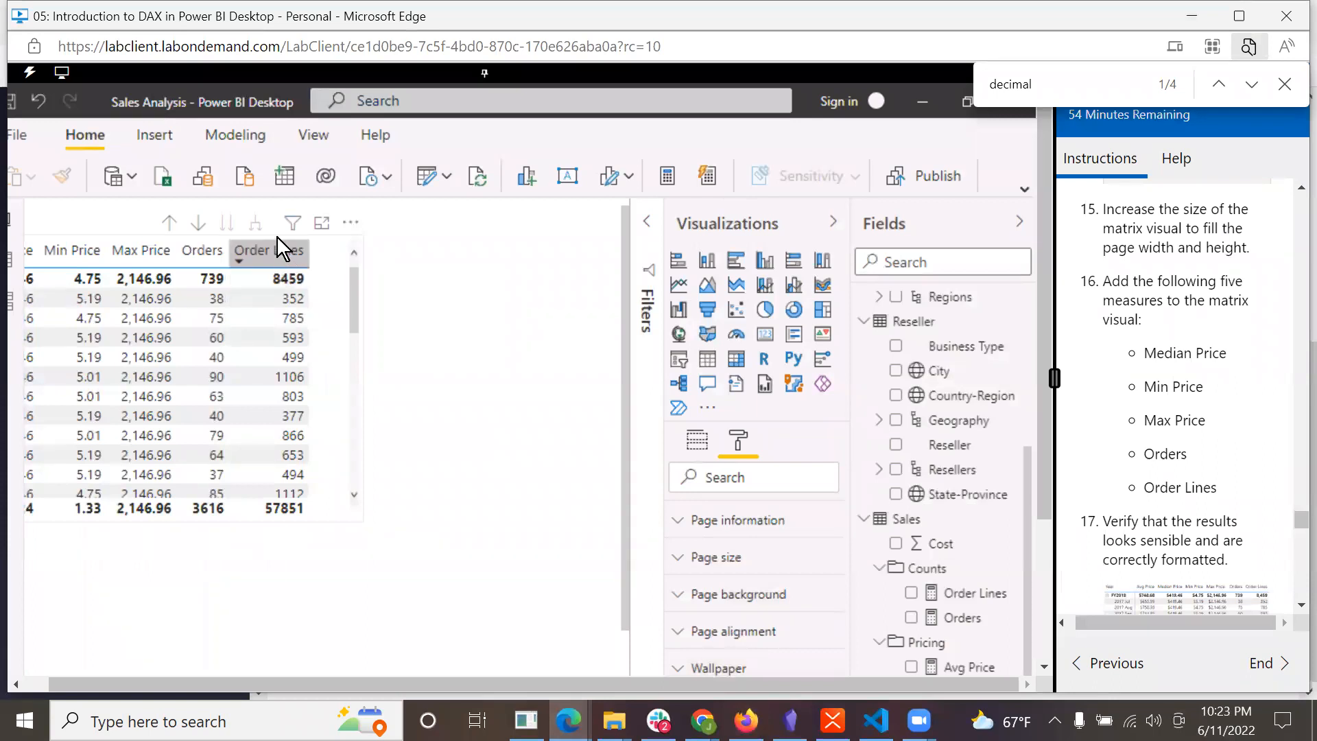
- Sort the matrix visual by Order Lines in ascending order
{"action": "left_click", "coordinate": [237, 258]}
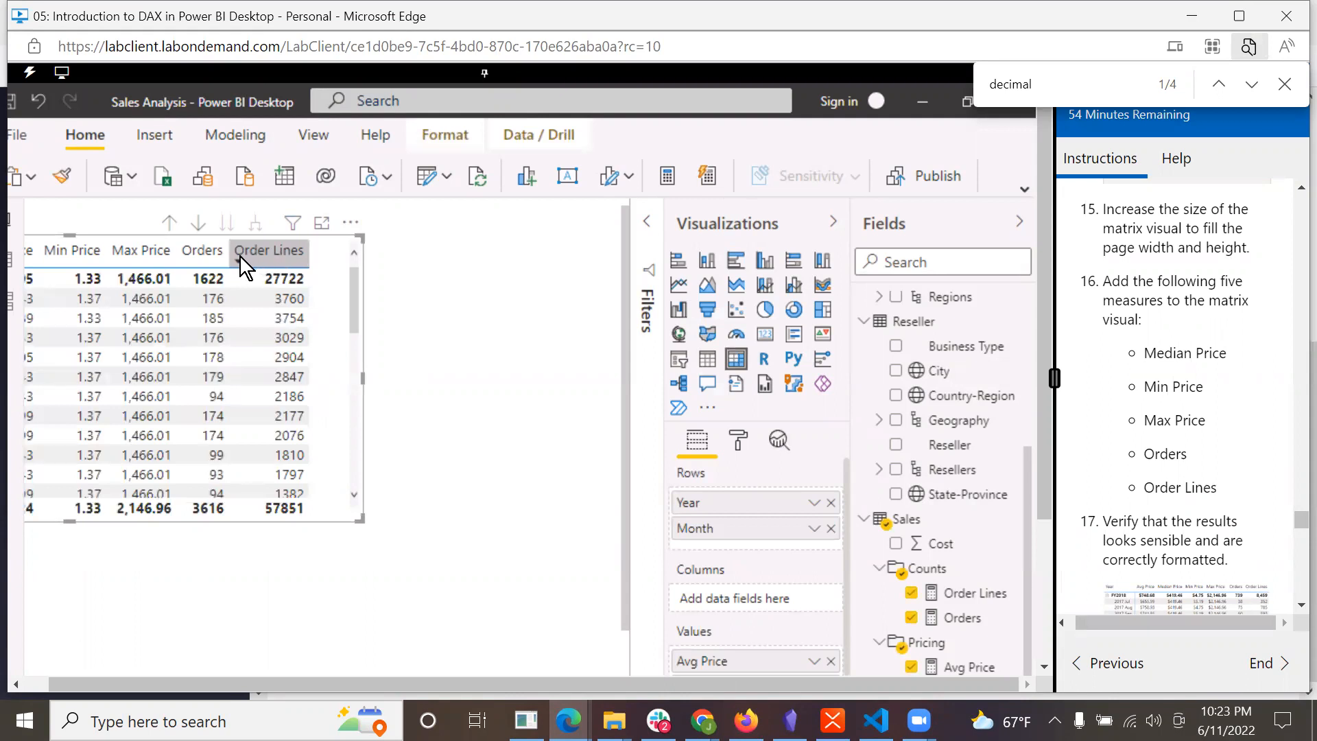
{"action": "left_click", "coordinate": [240, 254]}
{"action": "left_click", "coordinate": [241, 254]}
{"action": "left_click", "coordinate": [269, 251]}
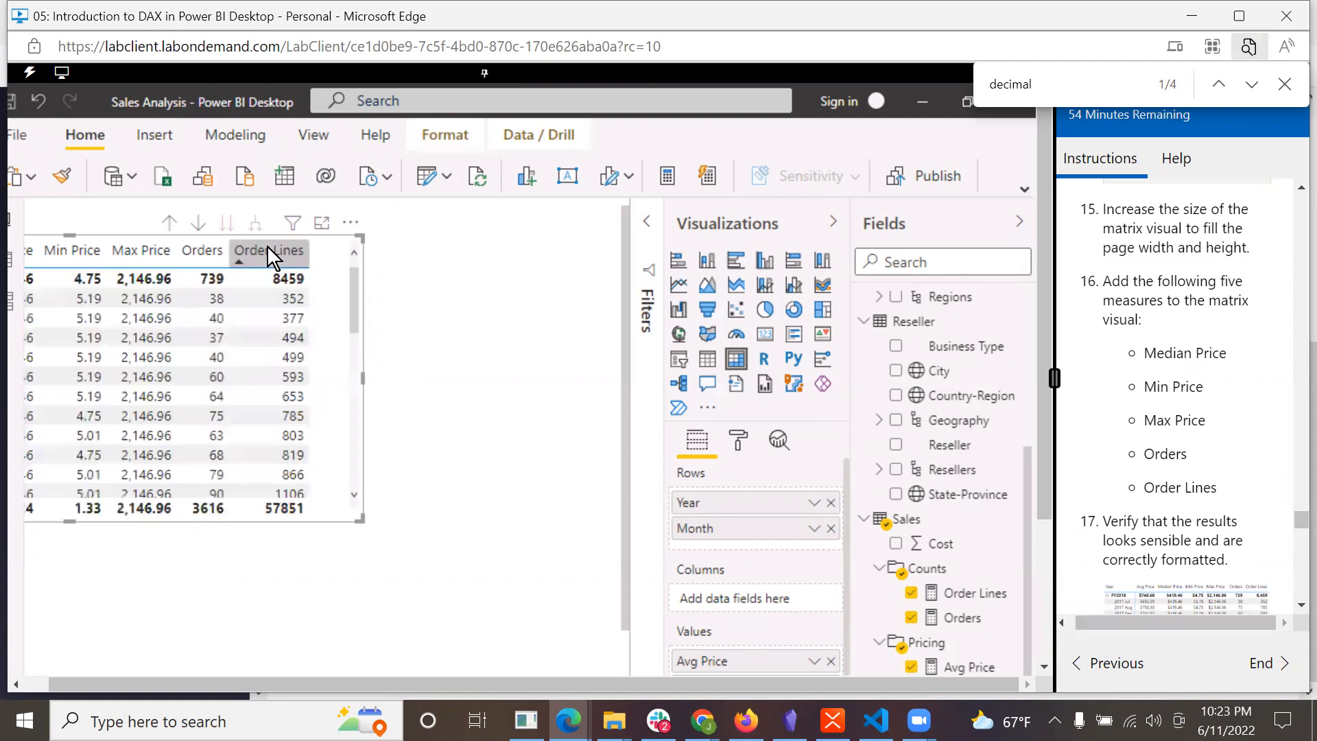
- Look for number formatting options among the Order Lines column's options and the matrix visual's Format commands
{"action": "right_click", "coordinate": [268, 250]}
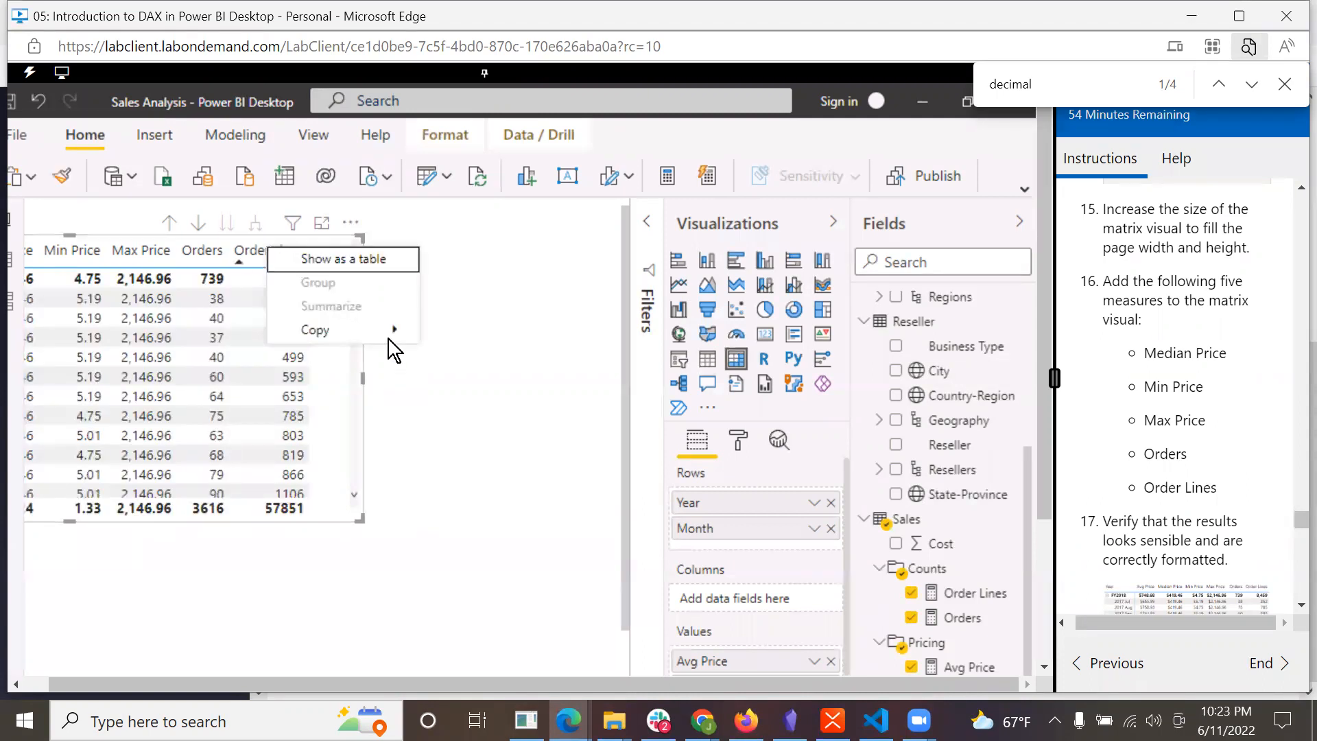
{"action": "mouse_move", "coordinate": [393, 344]}
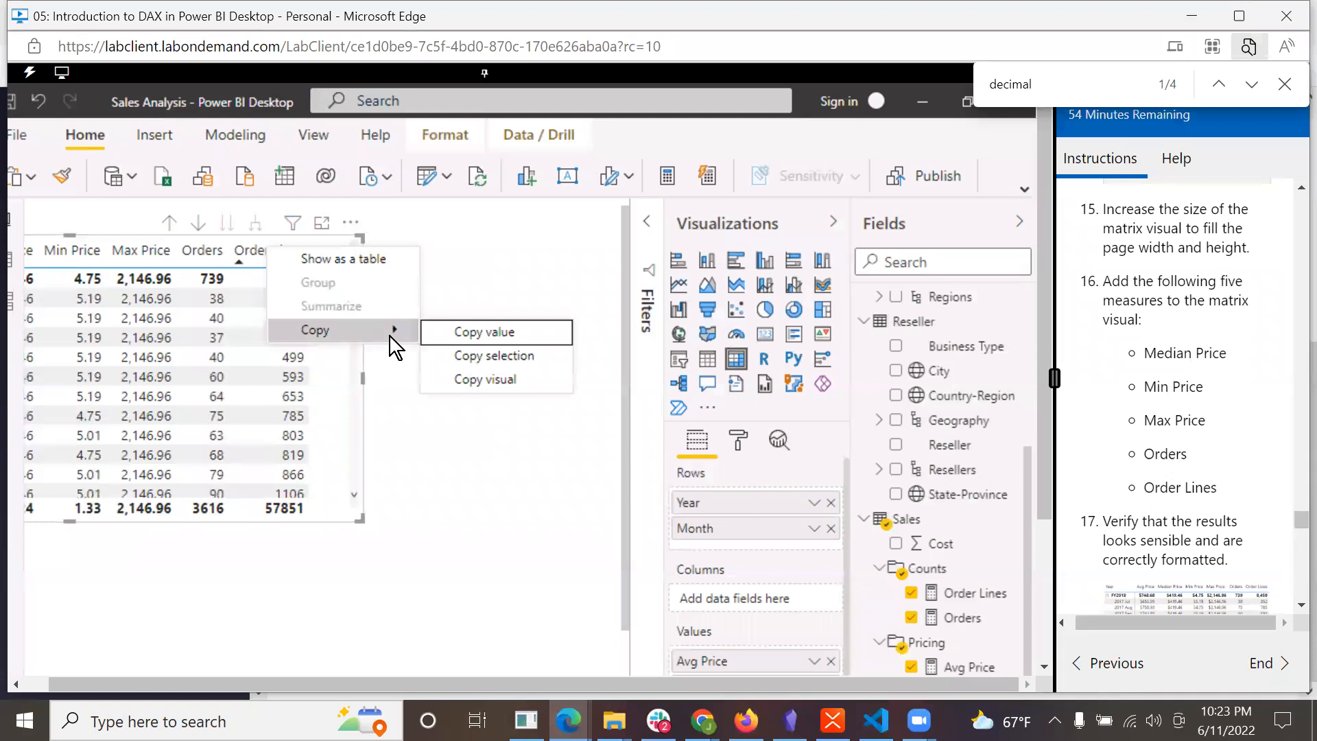
{"action": "left_click", "coordinate": [586, 240]}
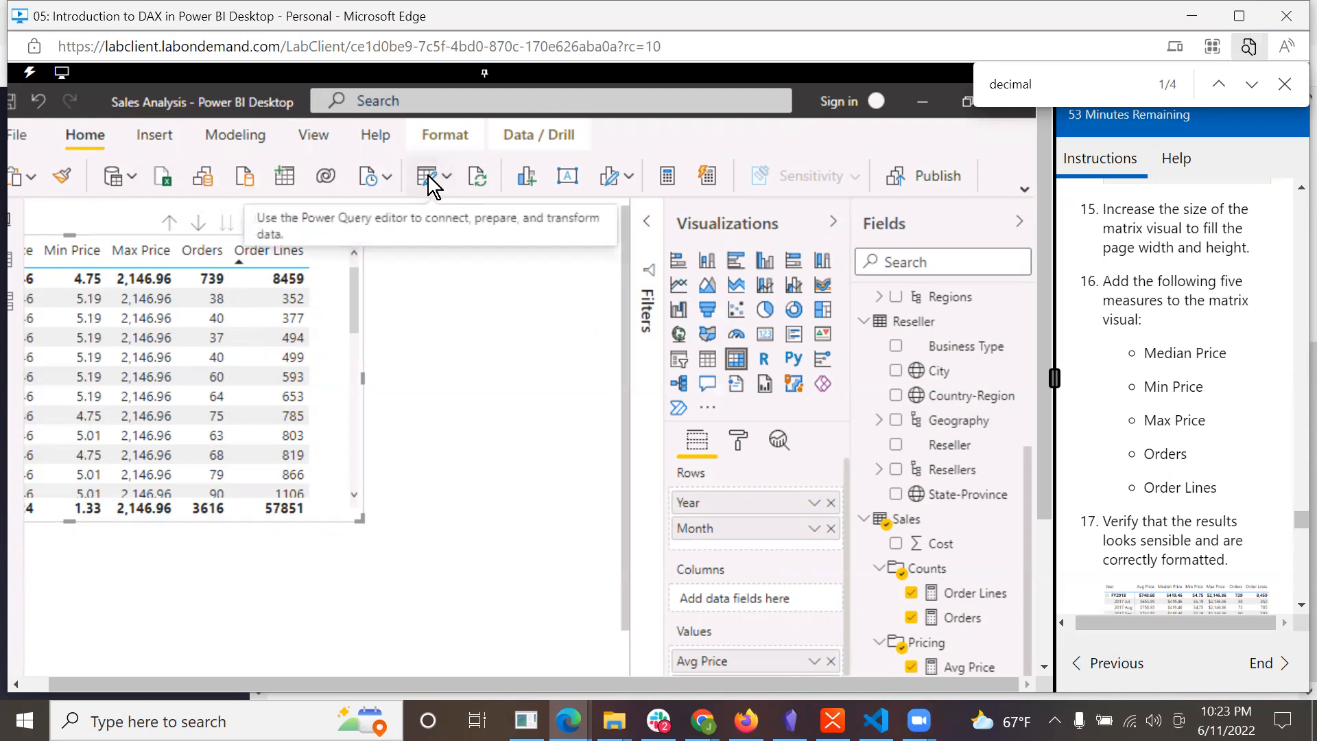
{"action": "left_click", "coordinate": [437, 132]}
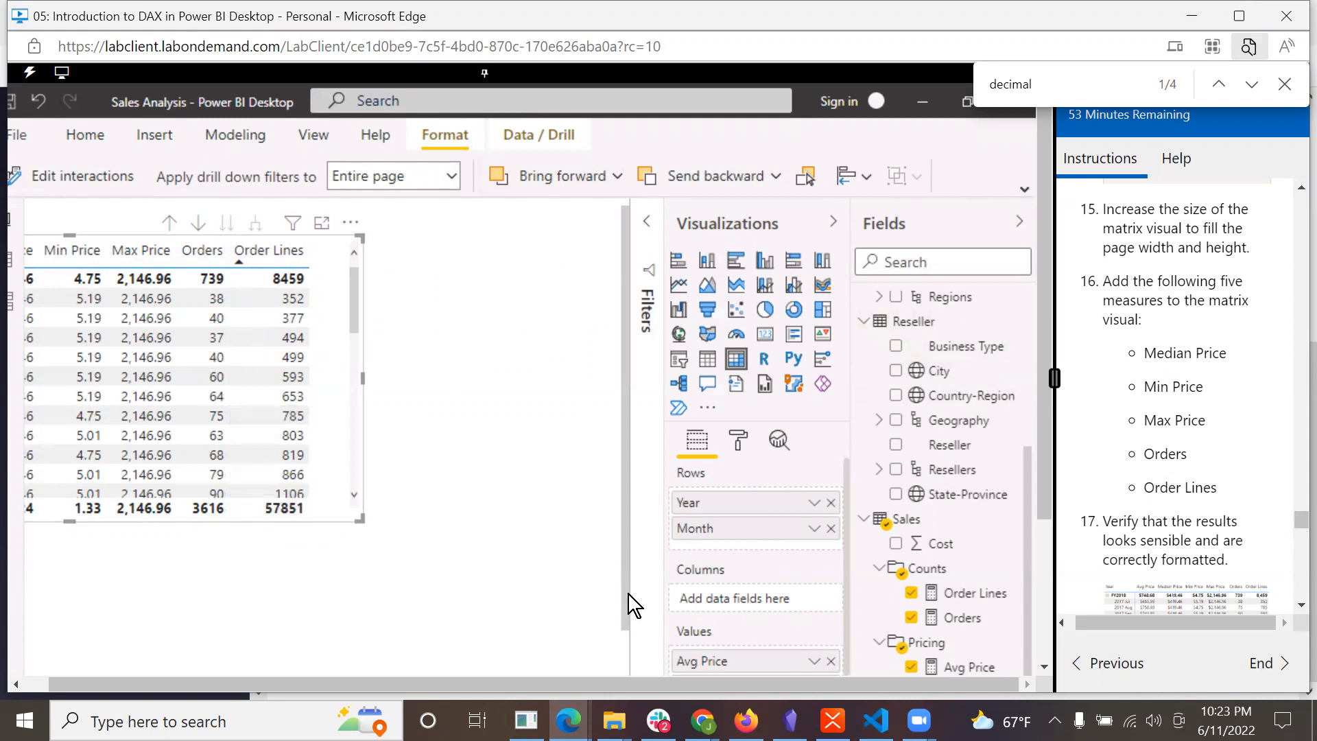
- Check the formatting properties and available format types for the Order Lines and Orders measures in Model view
{"action": "left_click", "coordinate": [628, 645]}
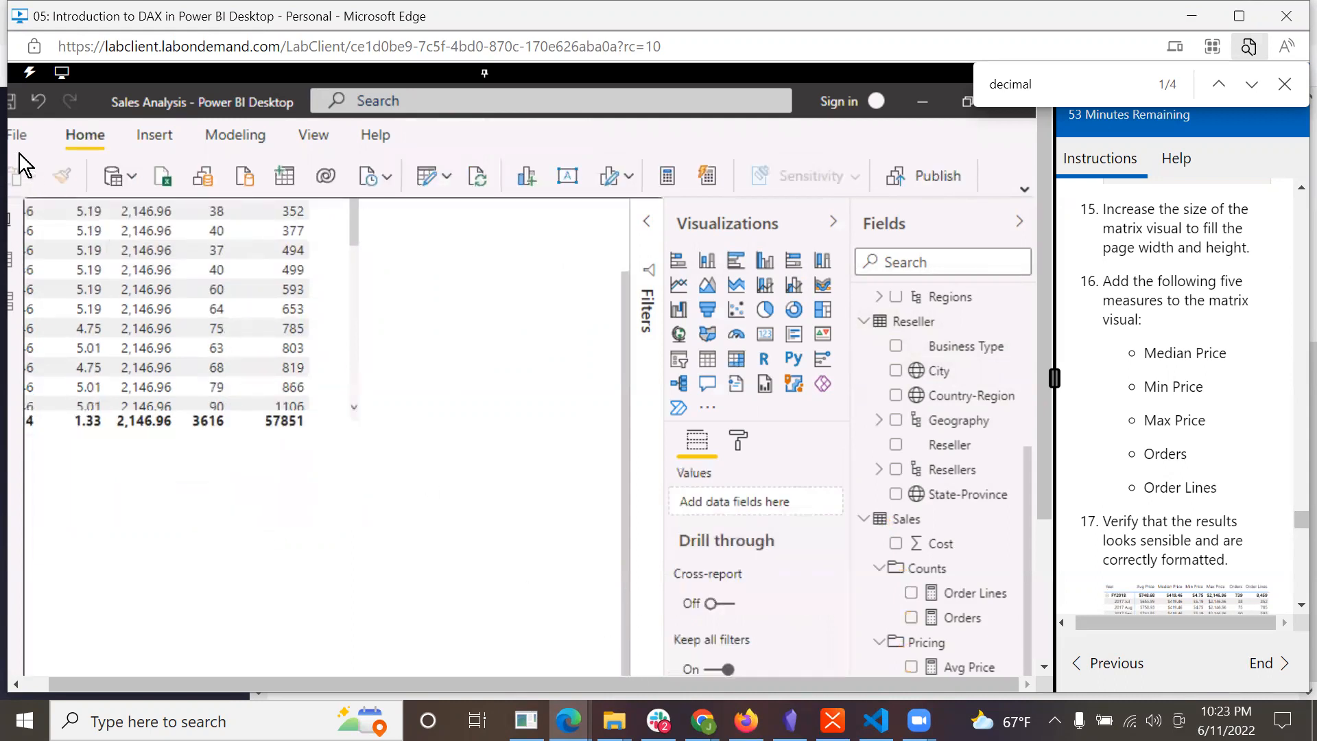
{"action": "left_click", "coordinate": [16, 304]}
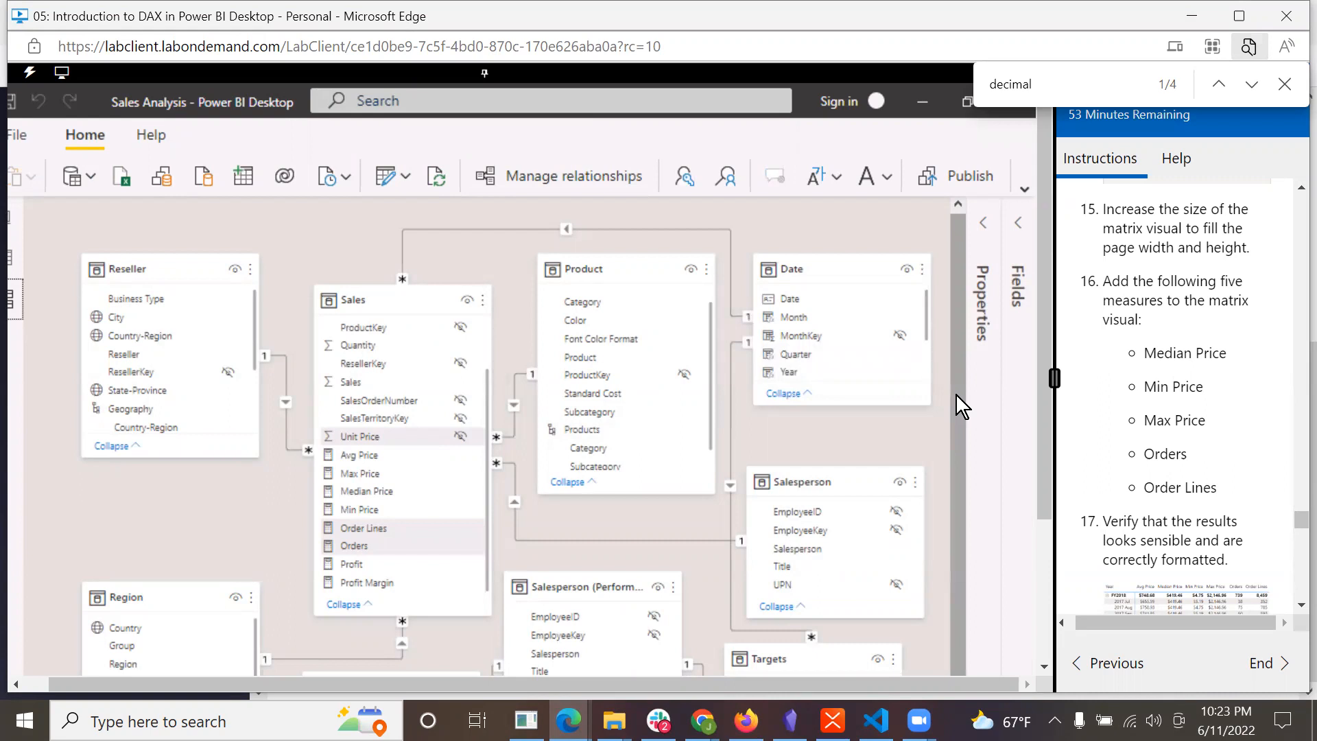
{"action": "left_click_drag", "start_coordinate": [1039, 417], "coordinate": [1046, 462]}
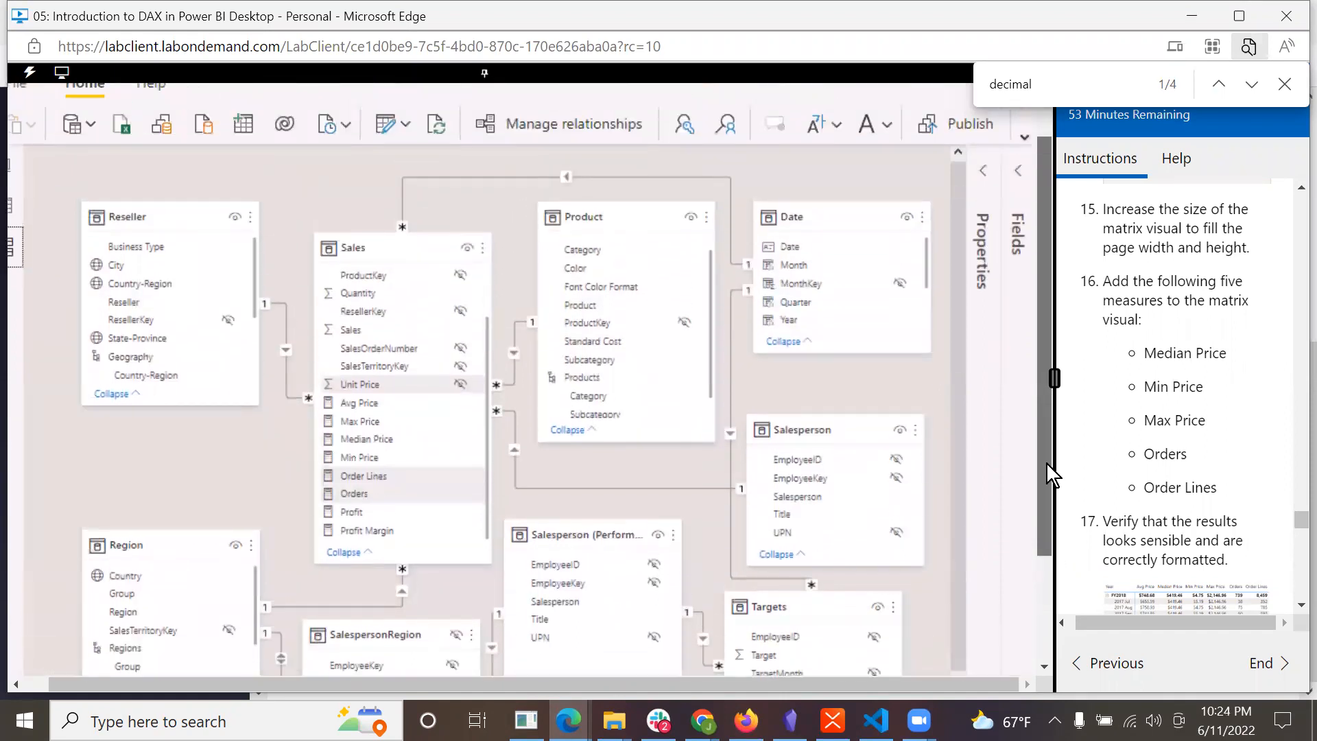
{"action": "left_click", "coordinate": [360, 476]}
{"action": "left_click", "coordinate": [355, 488]}
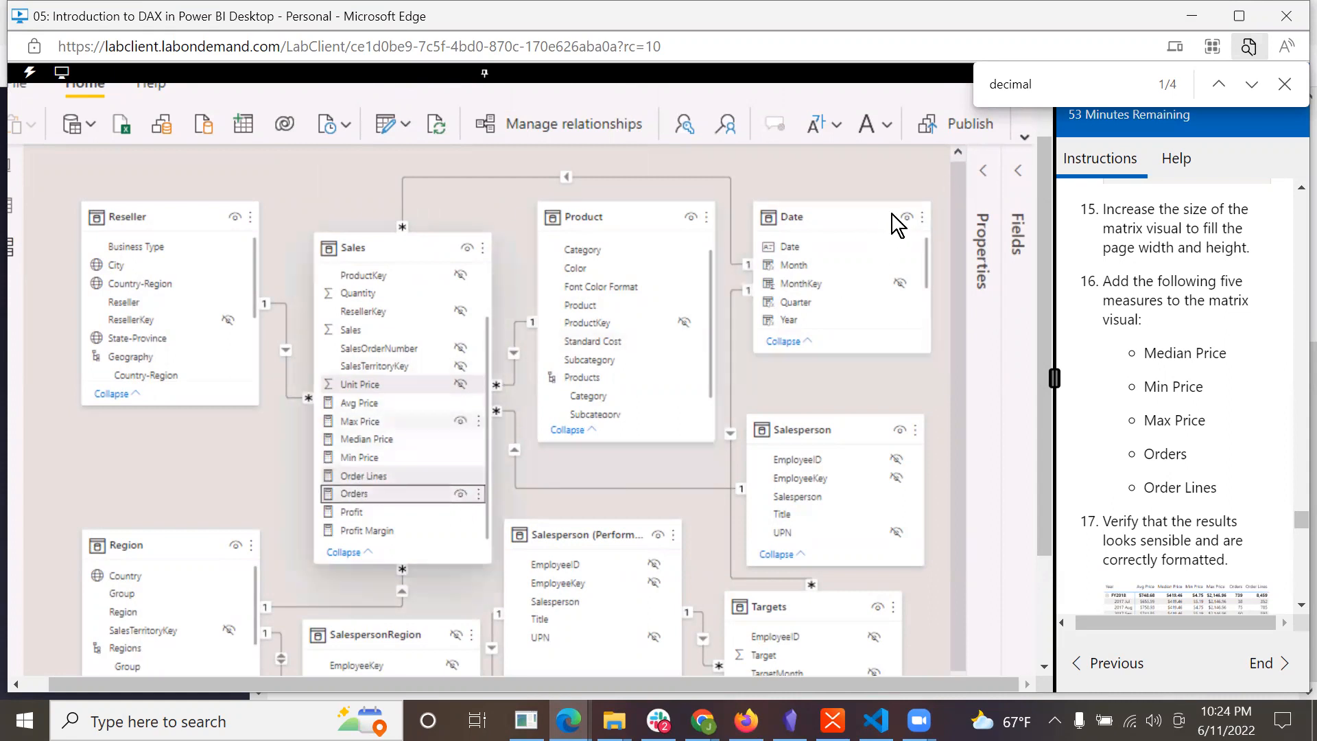
{"action": "left_click", "coordinate": [983, 172]}
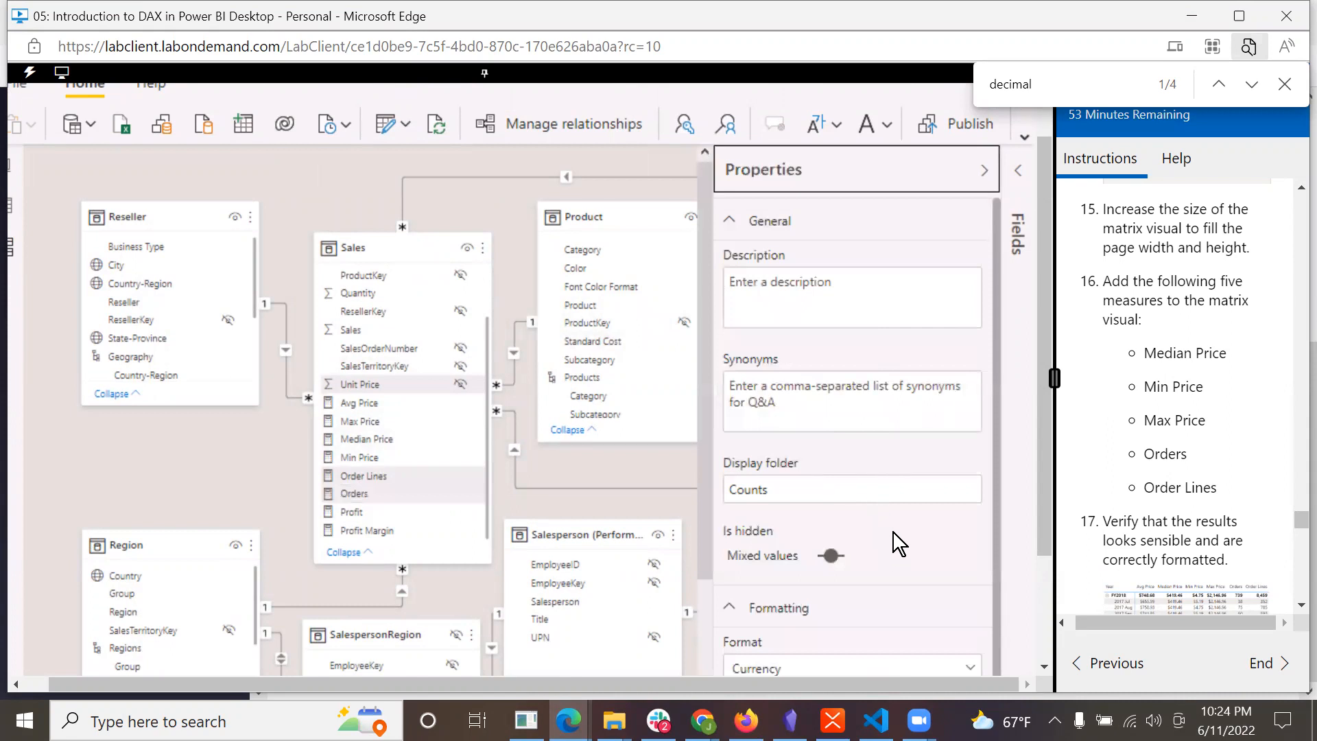
{"action": "scroll", "coordinate": [912, 537], "scroll_direction": "down", "scroll_amount": 1}
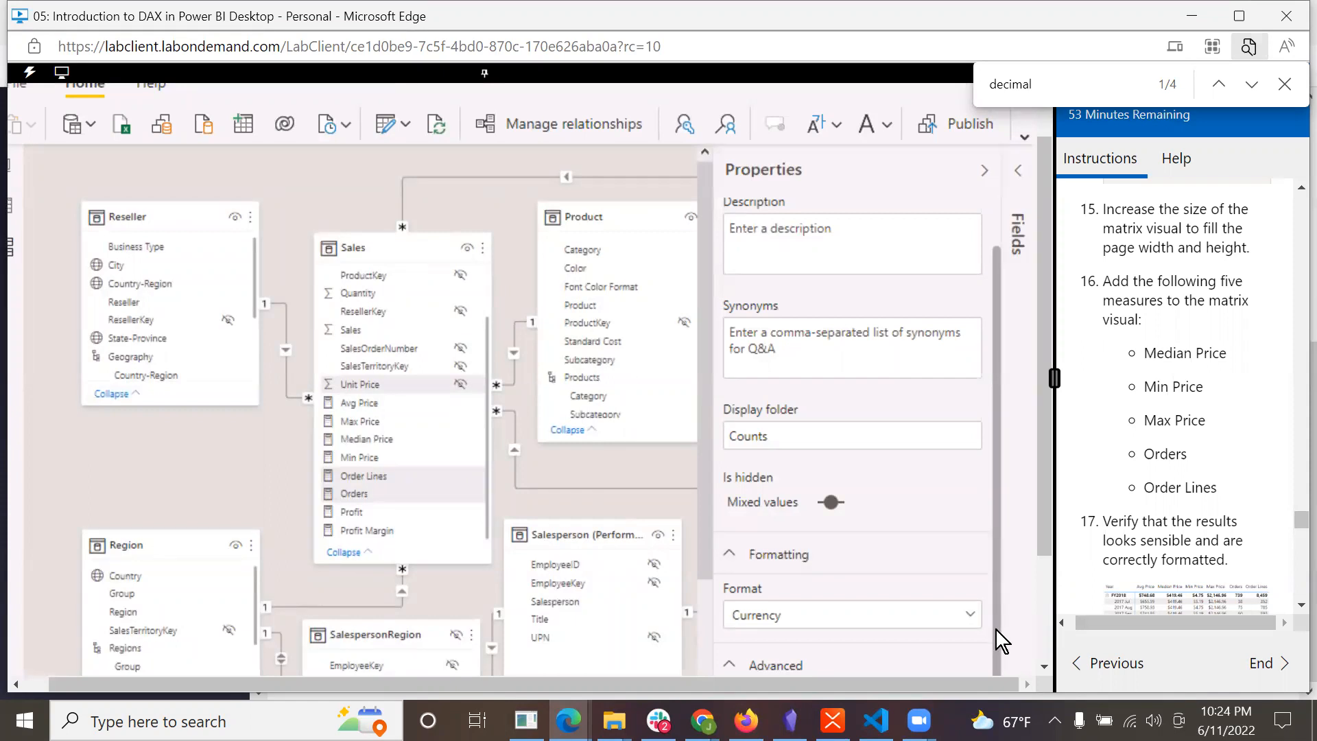
{"action": "left_click", "coordinate": [973, 616]}
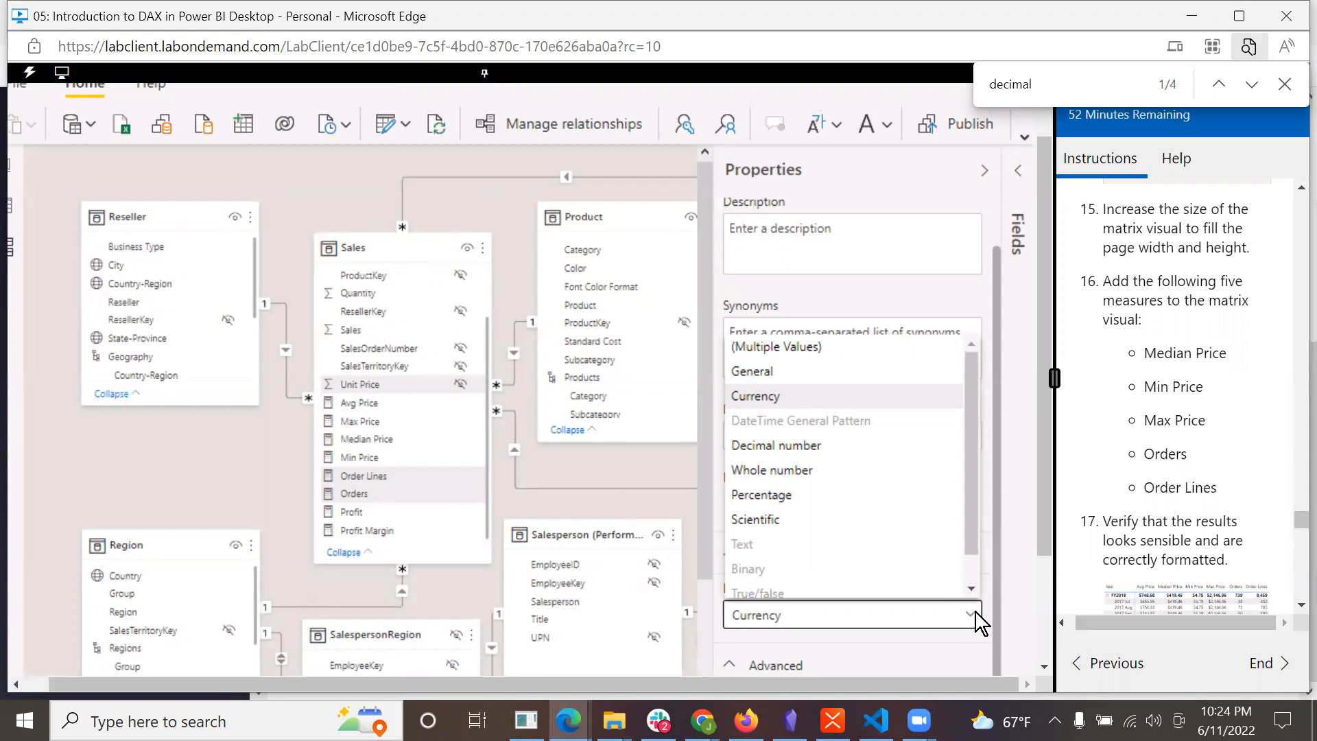
{"action": "left_click", "coordinate": [975, 613]}
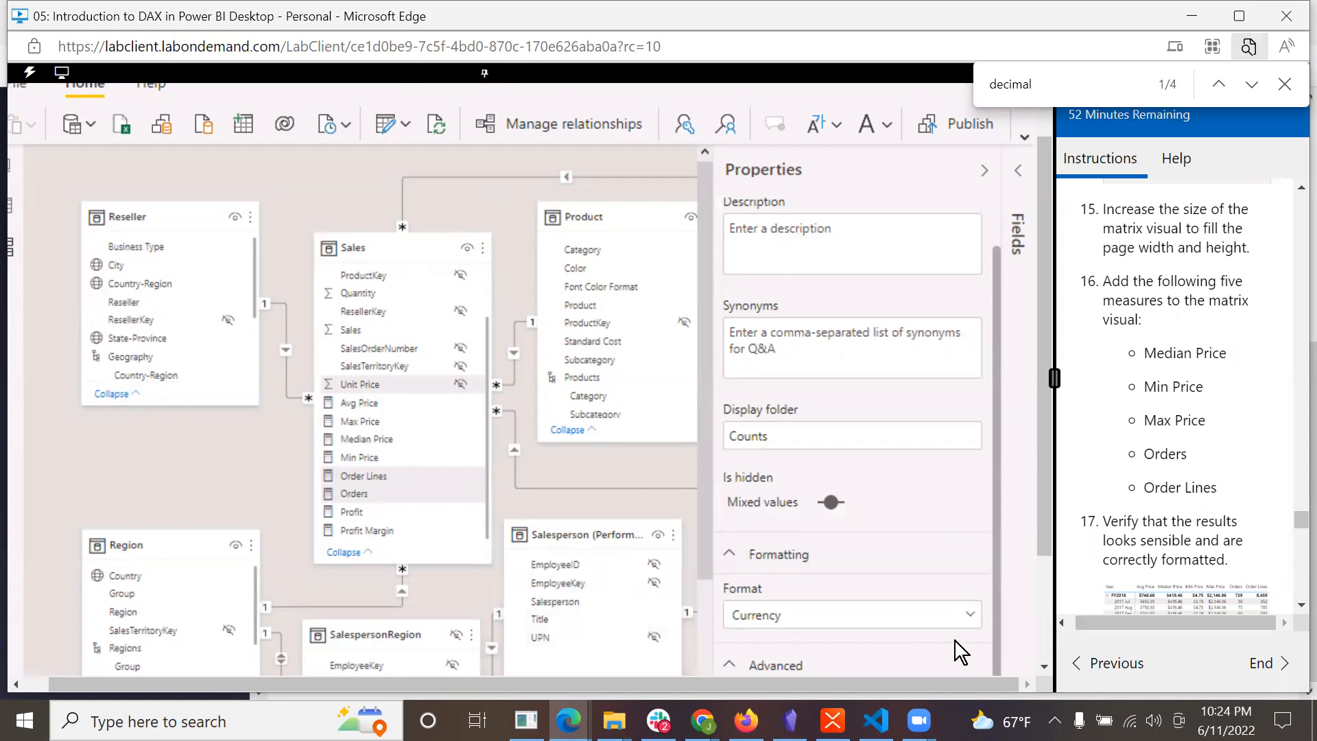
{"action": "left_click_drag", "start_coordinate": [1047, 491], "coordinate": [1049, 608]}
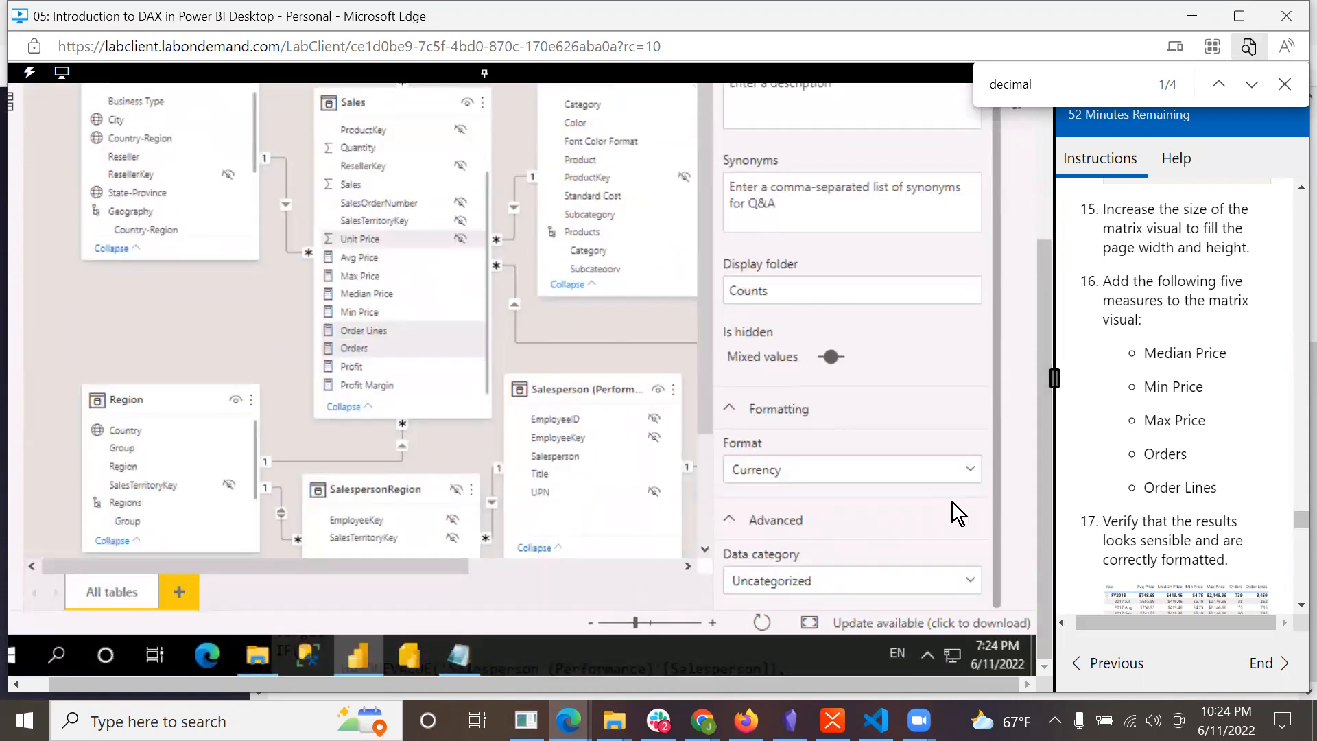
{"action": "left_click_drag", "start_coordinate": [1043, 409], "coordinate": [1039, 129]}
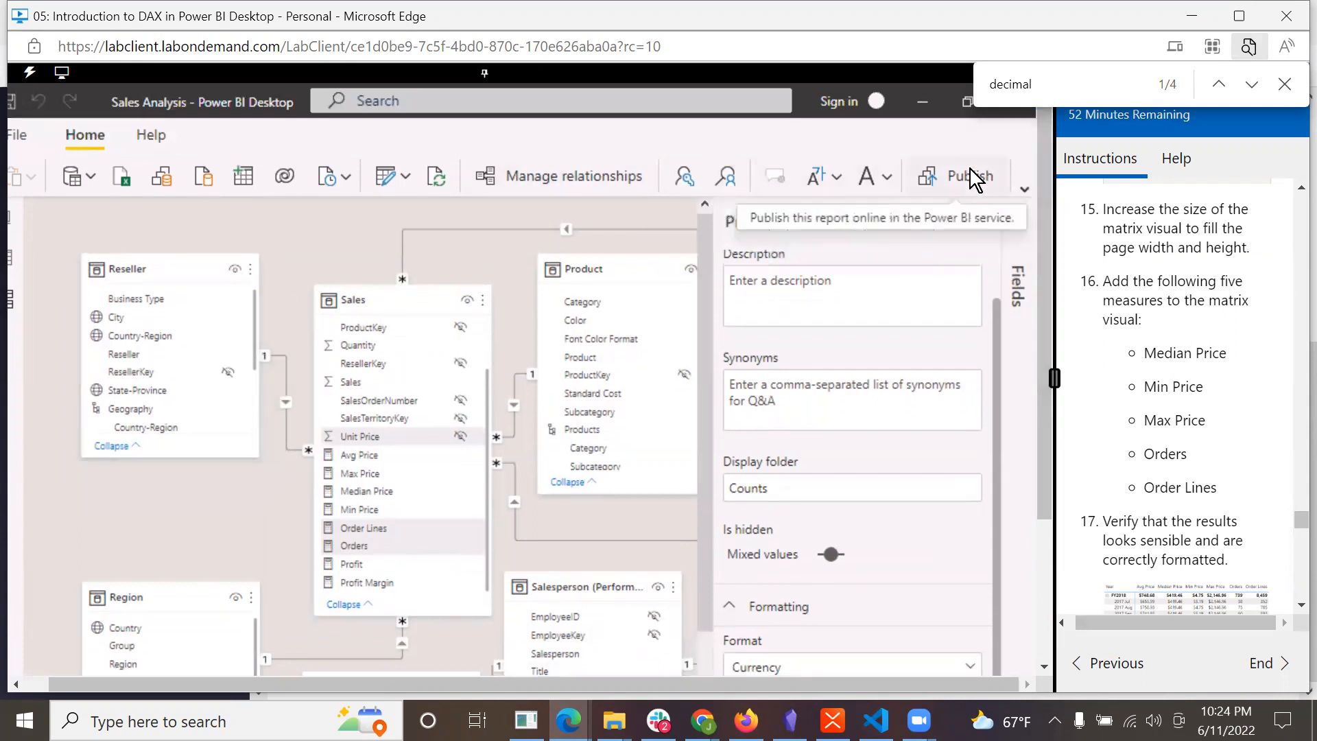
- Return to Report view, read the start of Task 2 in the lab instructions, and open Page 1 of the report
{"action": "left_click", "coordinate": [15, 228]}
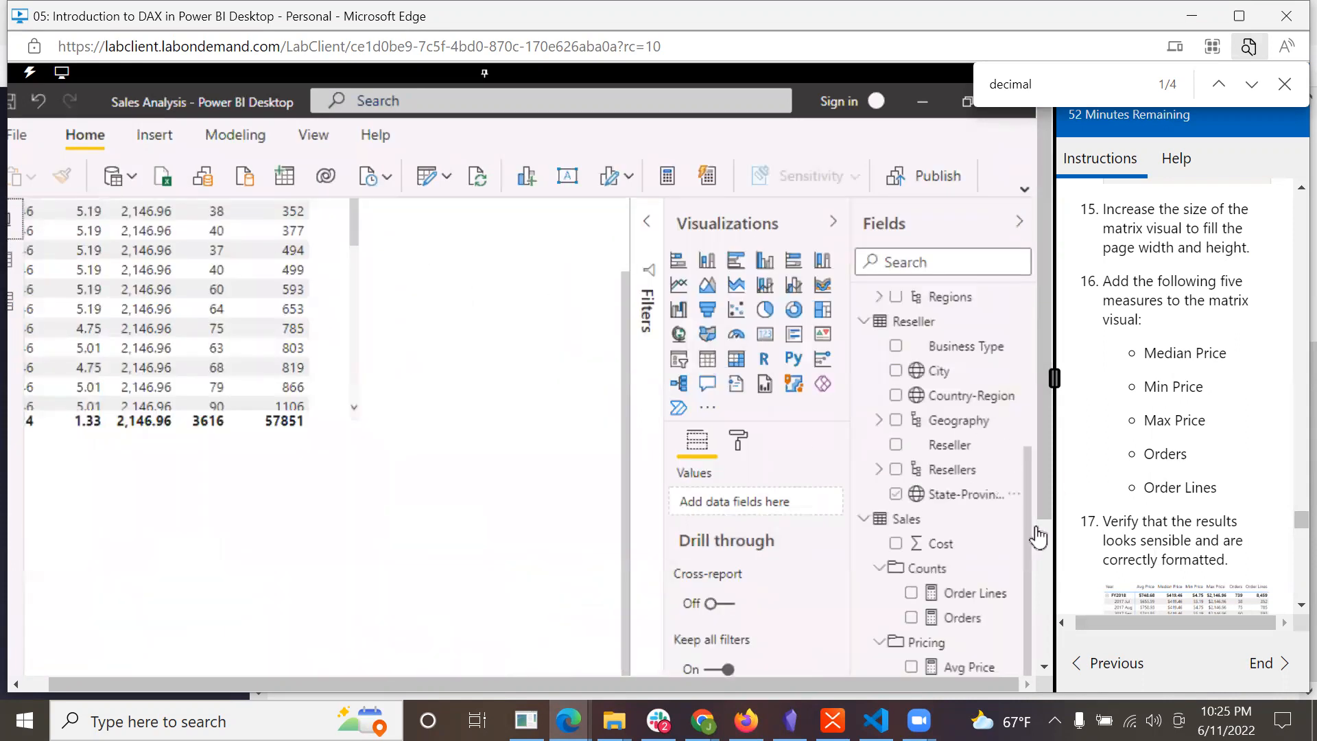
{"action": "scroll", "coordinate": [1296, 607], "scroll_direction": "down", "scroll_amount": 3}
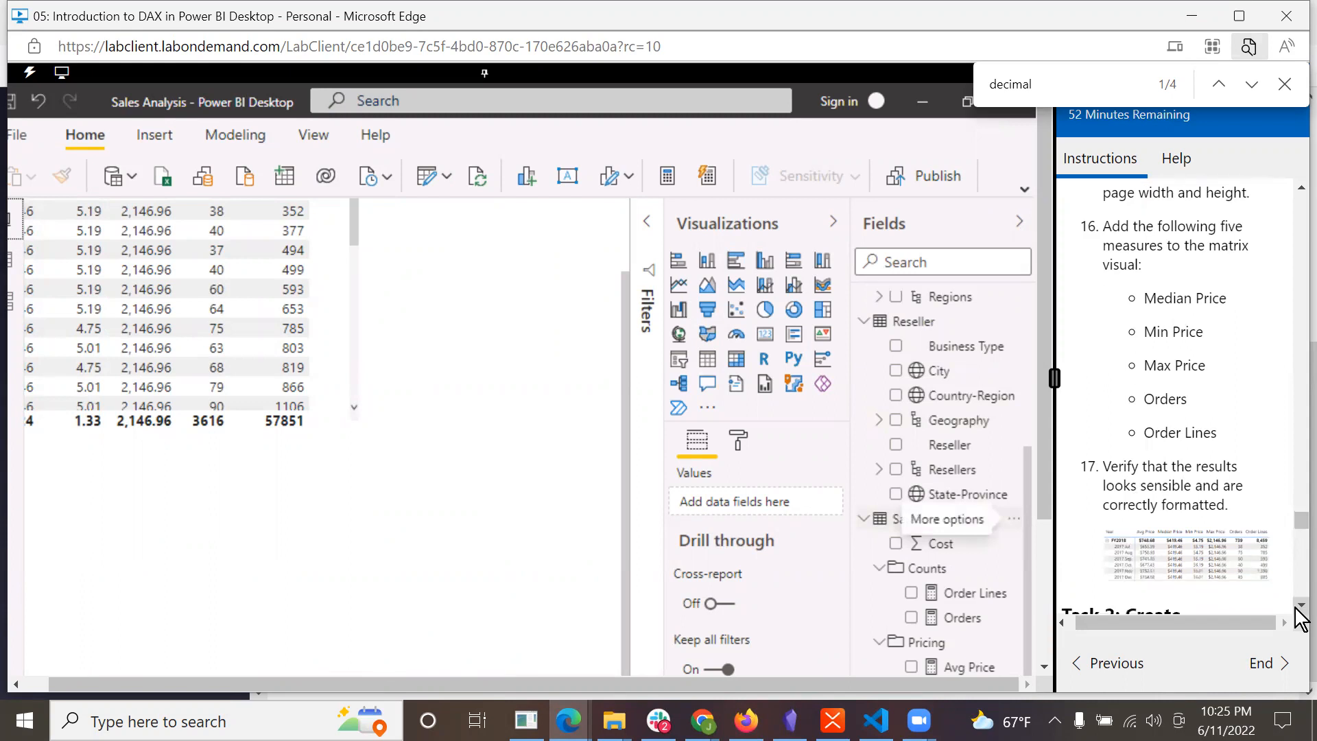
{"action": "scroll", "coordinate": [1298, 615], "scroll_direction": "down", "scroll_amount": 2}
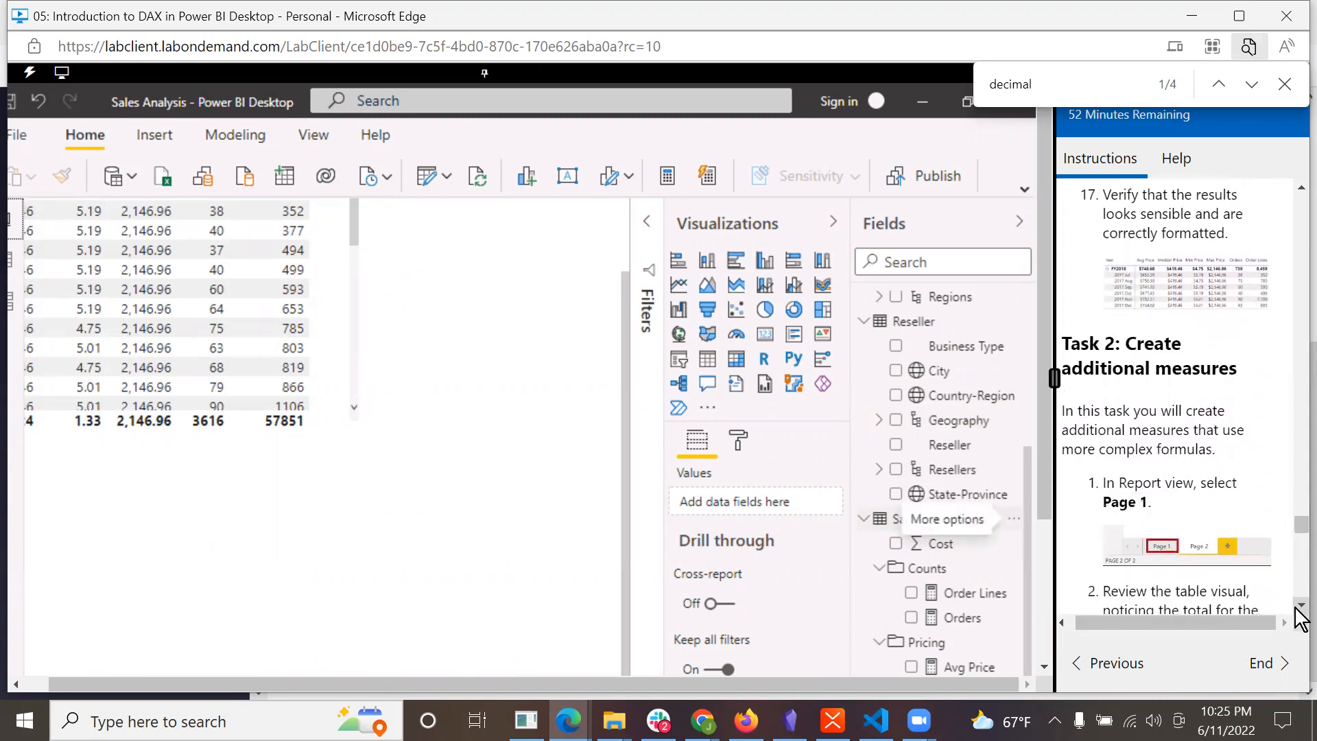
{"action": "scroll", "coordinate": [1298, 615], "scroll_direction": "down", "scroll_amount": 2}
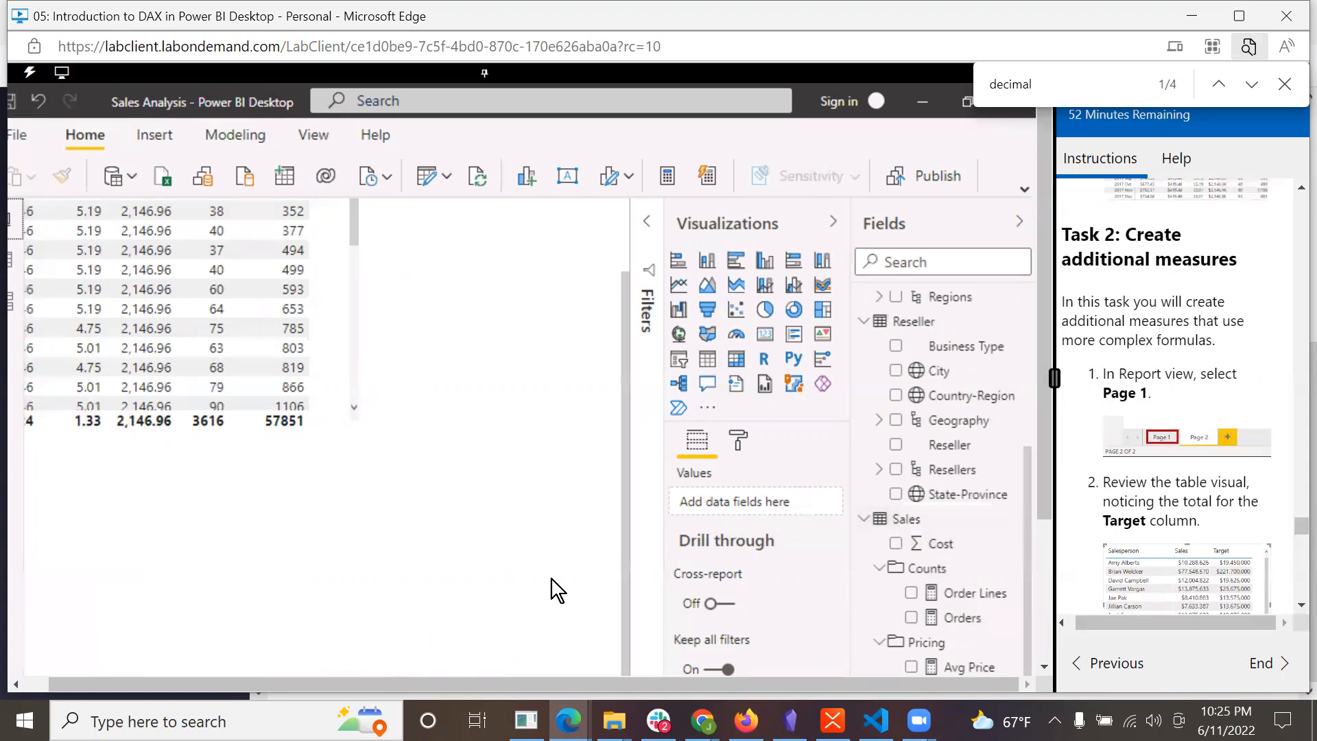
{"action": "scroll", "coordinate": [1047, 466], "scroll_direction": "down", "scroll_amount": 3}
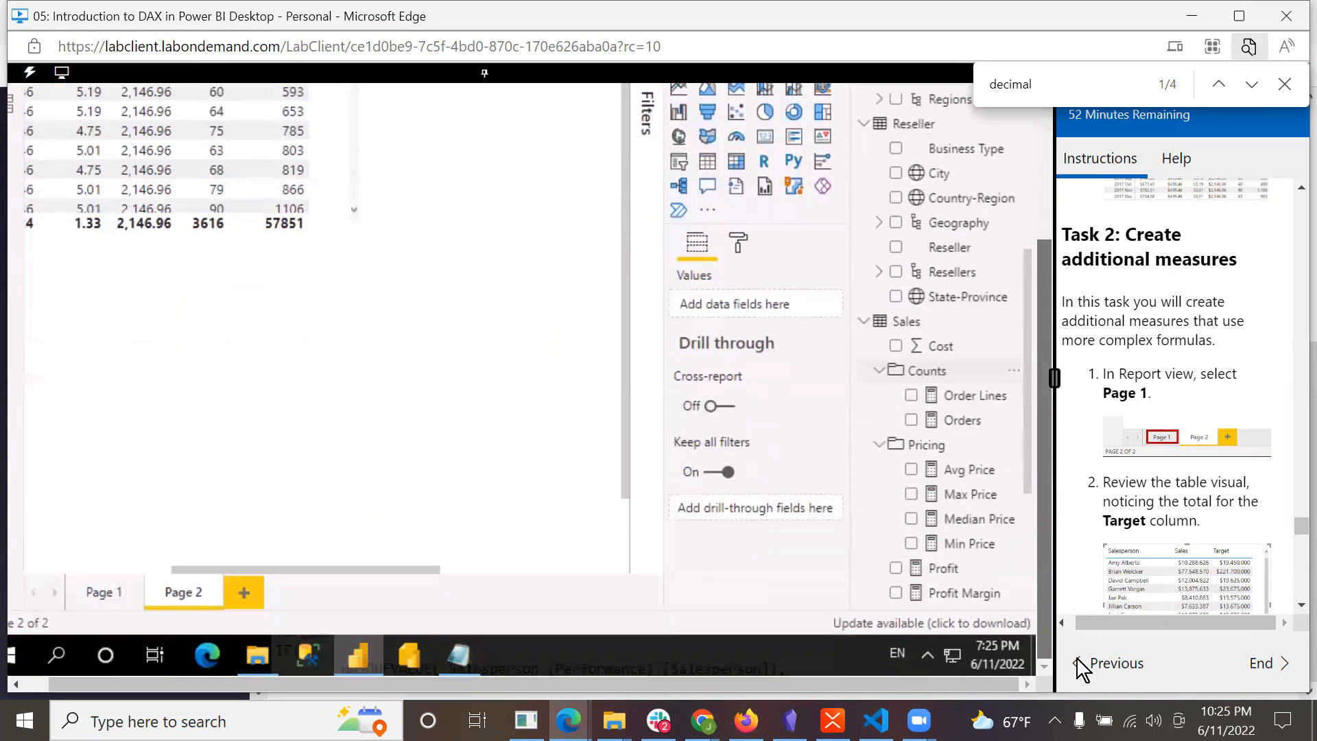
{"action": "left_click", "coordinate": [92, 591]}
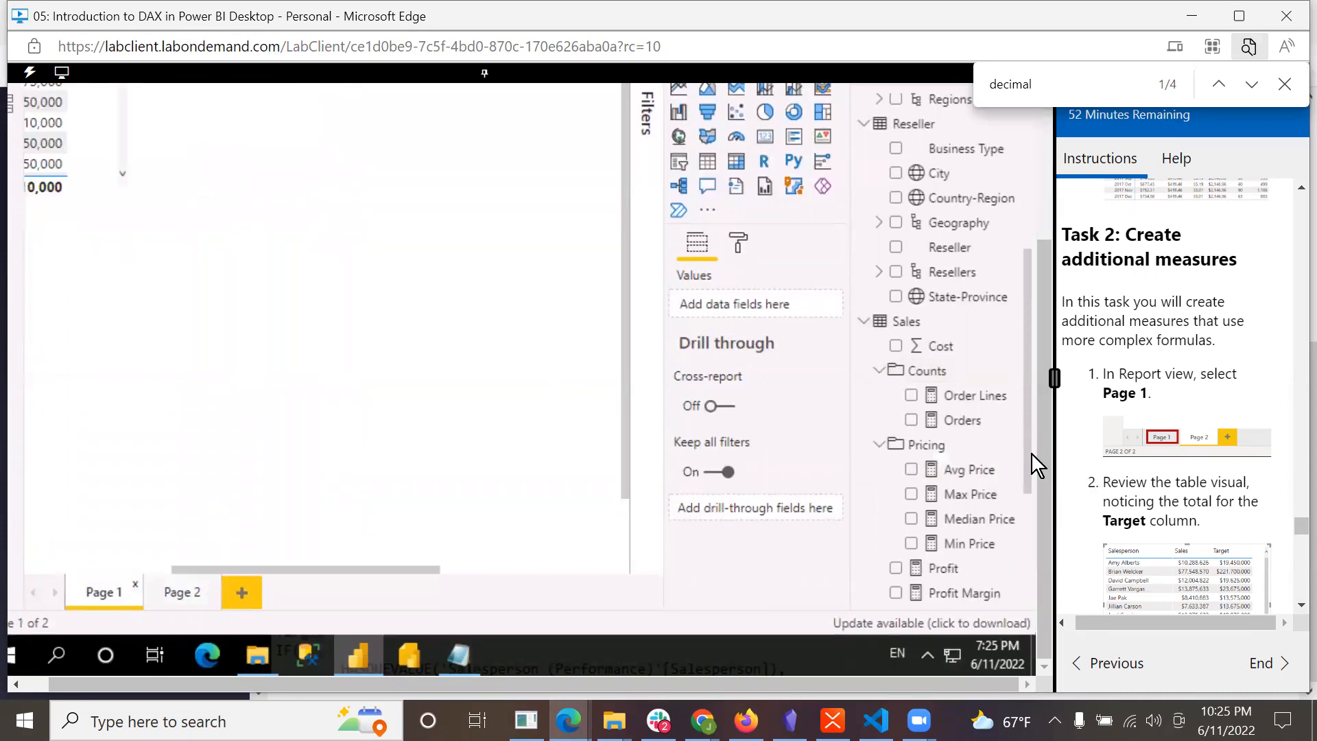
- Move the salesperson table visual on Page 1 to the right so that its Salesperson, Sales and Target columns are all in view
{"action": "left_click_drag", "start_coordinate": [1027, 401], "coordinate": [1030, 248]}
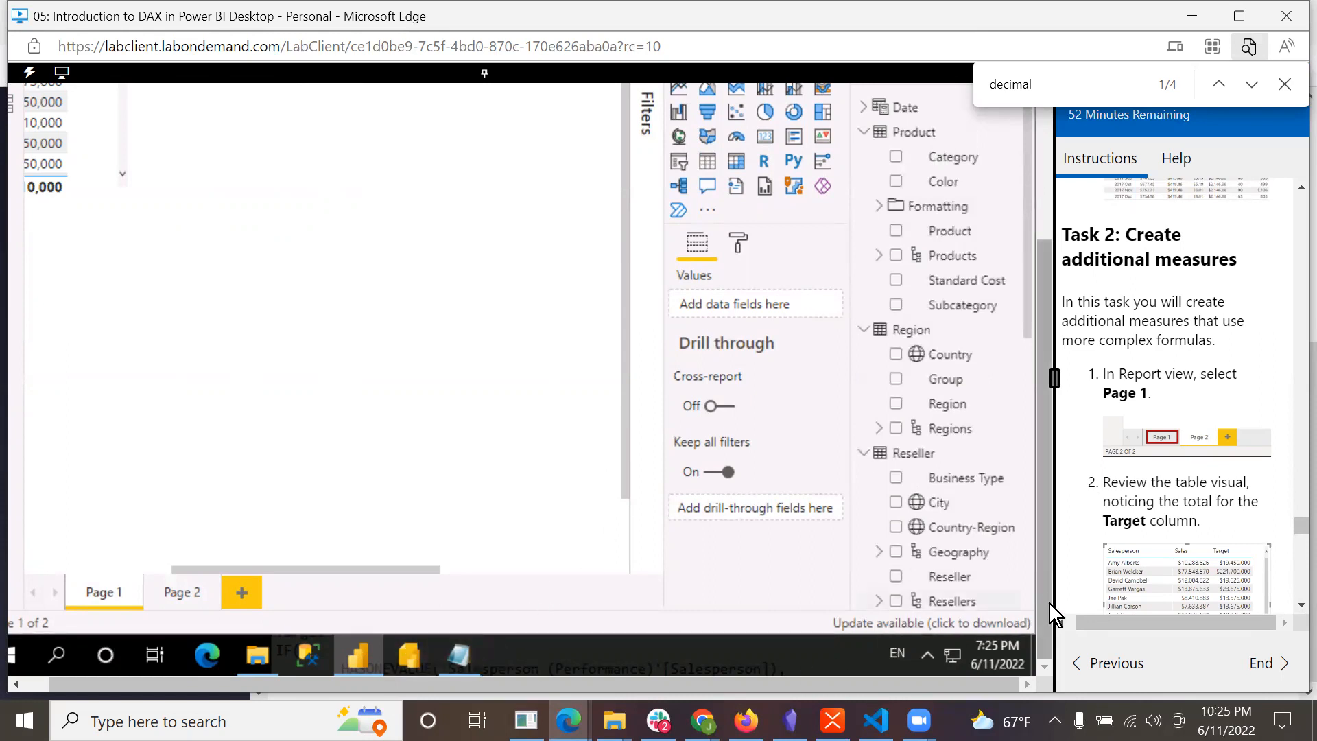
{"action": "left_click_drag", "start_coordinate": [1042, 590], "coordinate": [1046, 409]}
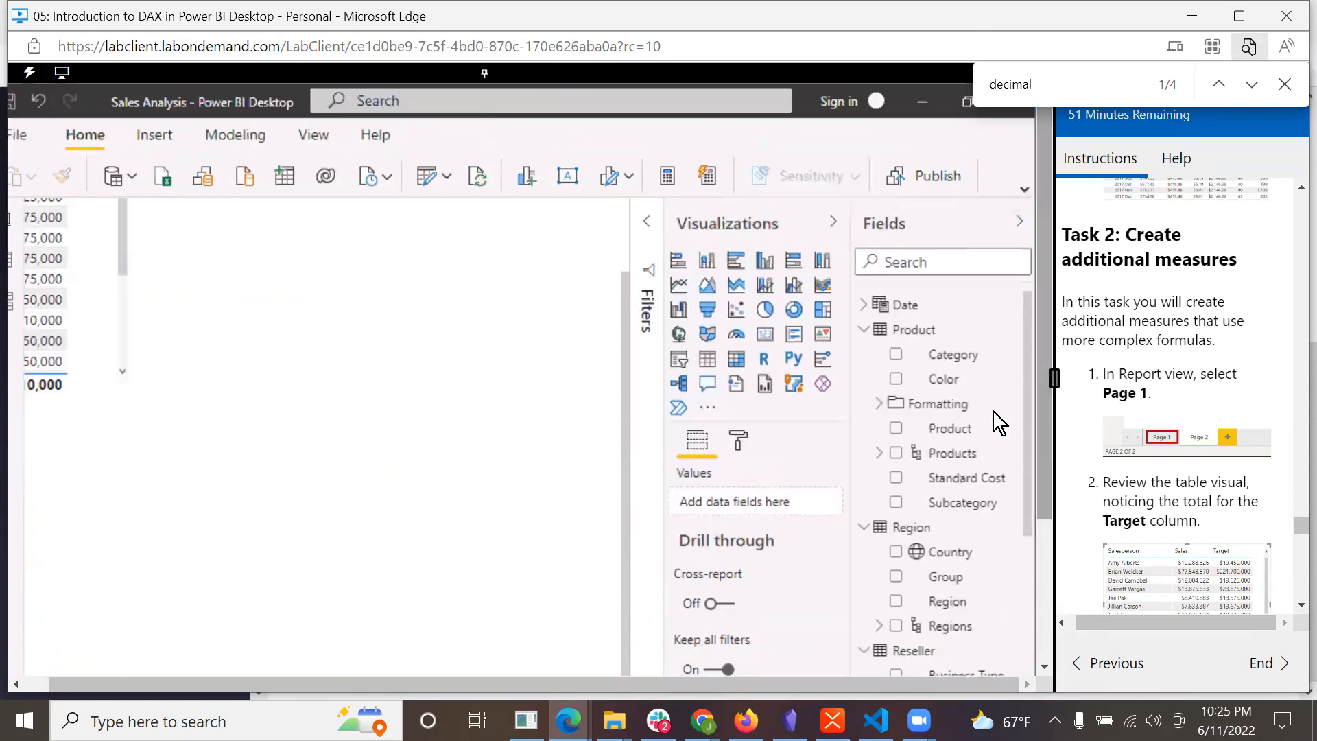
{"action": "left_click_drag", "start_coordinate": [437, 677], "coordinate": [422, 676]}
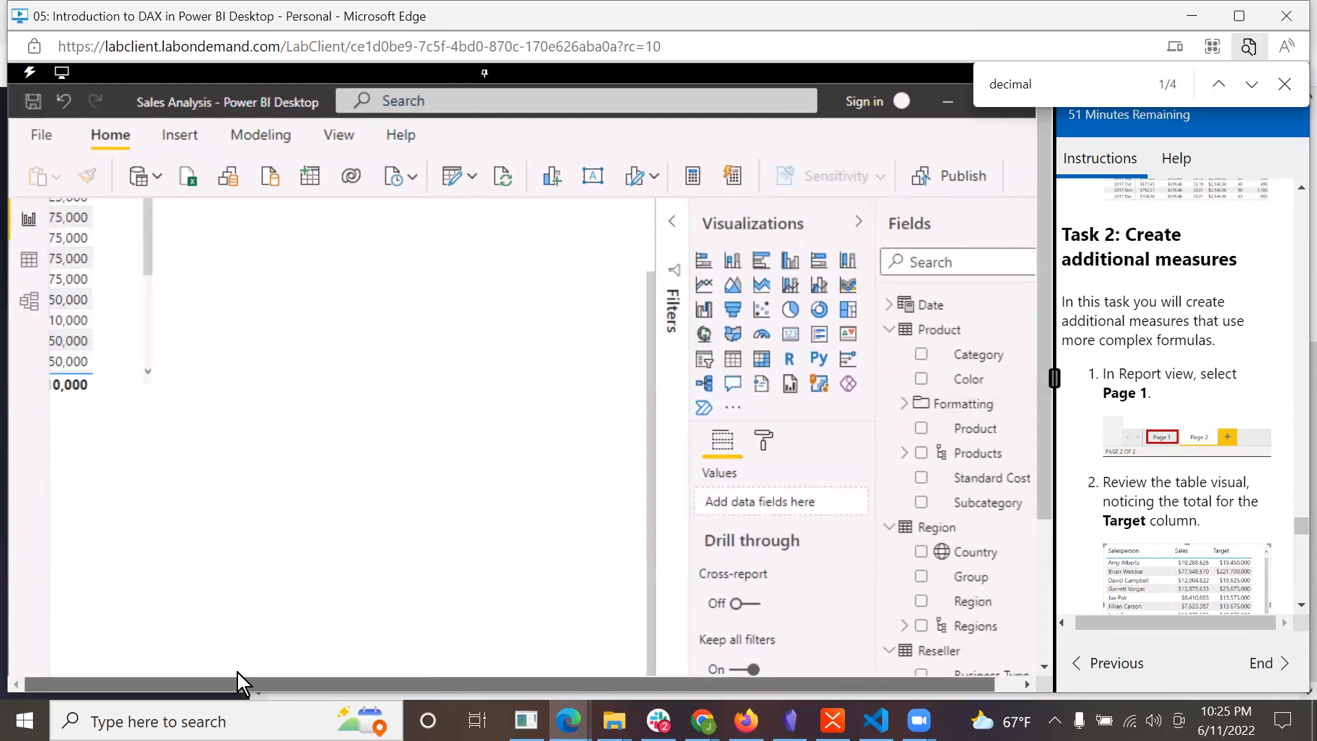
{"action": "left_click", "coordinate": [124, 290]}
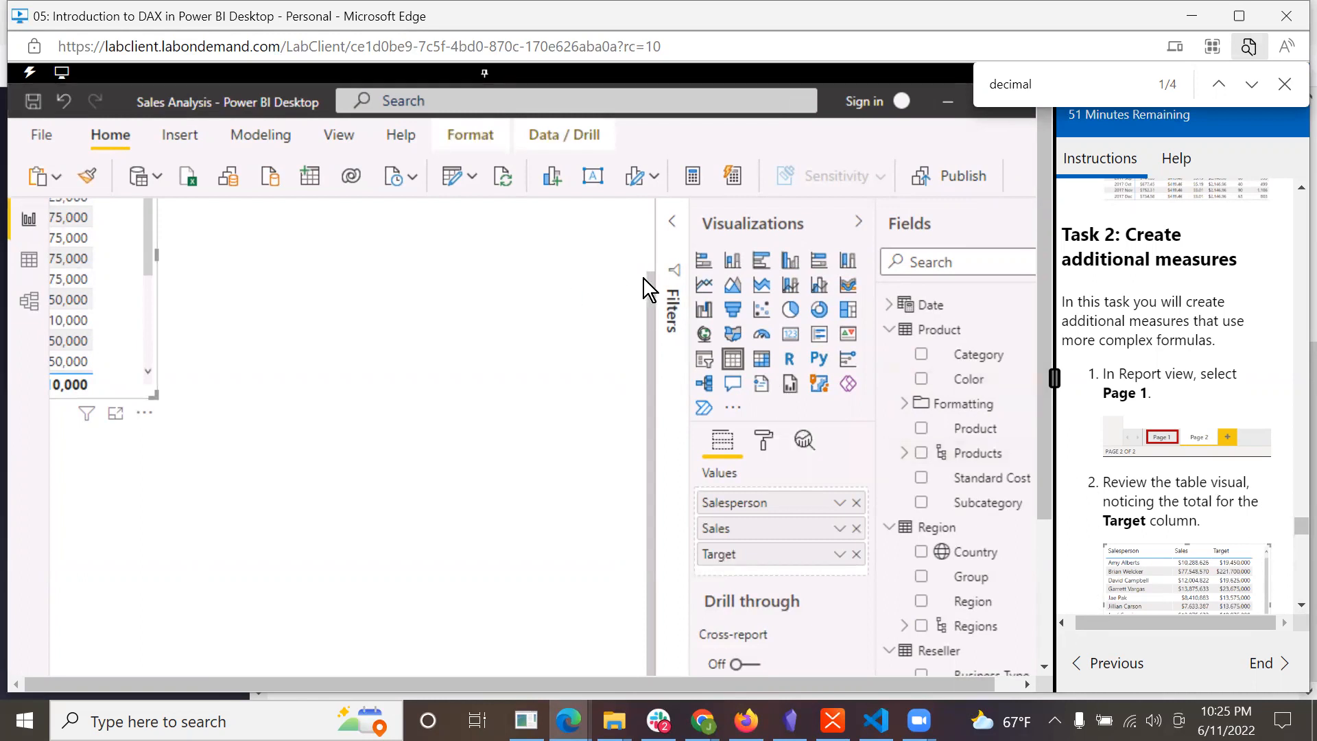
{"action": "left_click_drag", "start_coordinate": [649, 274], "coordinate": [664, 200]}
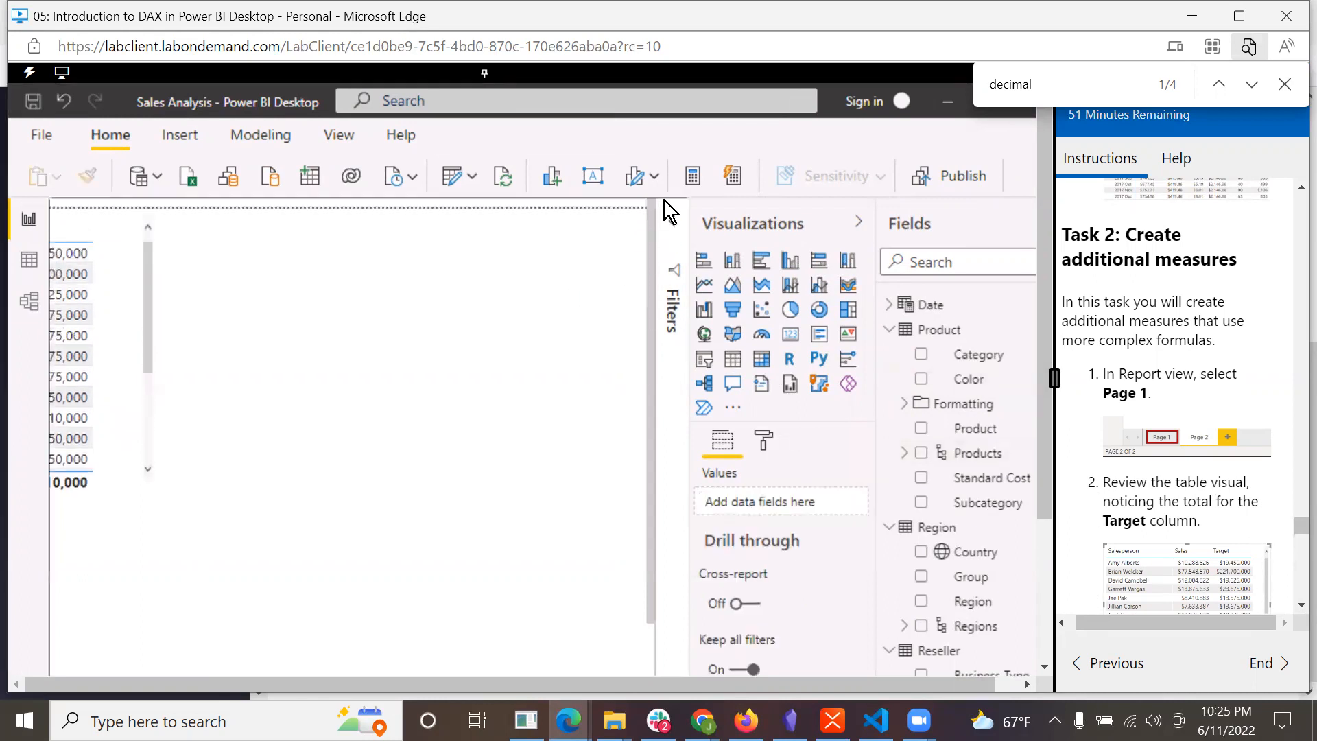
{"action": "left_click", "coordinate": [120, 229]}
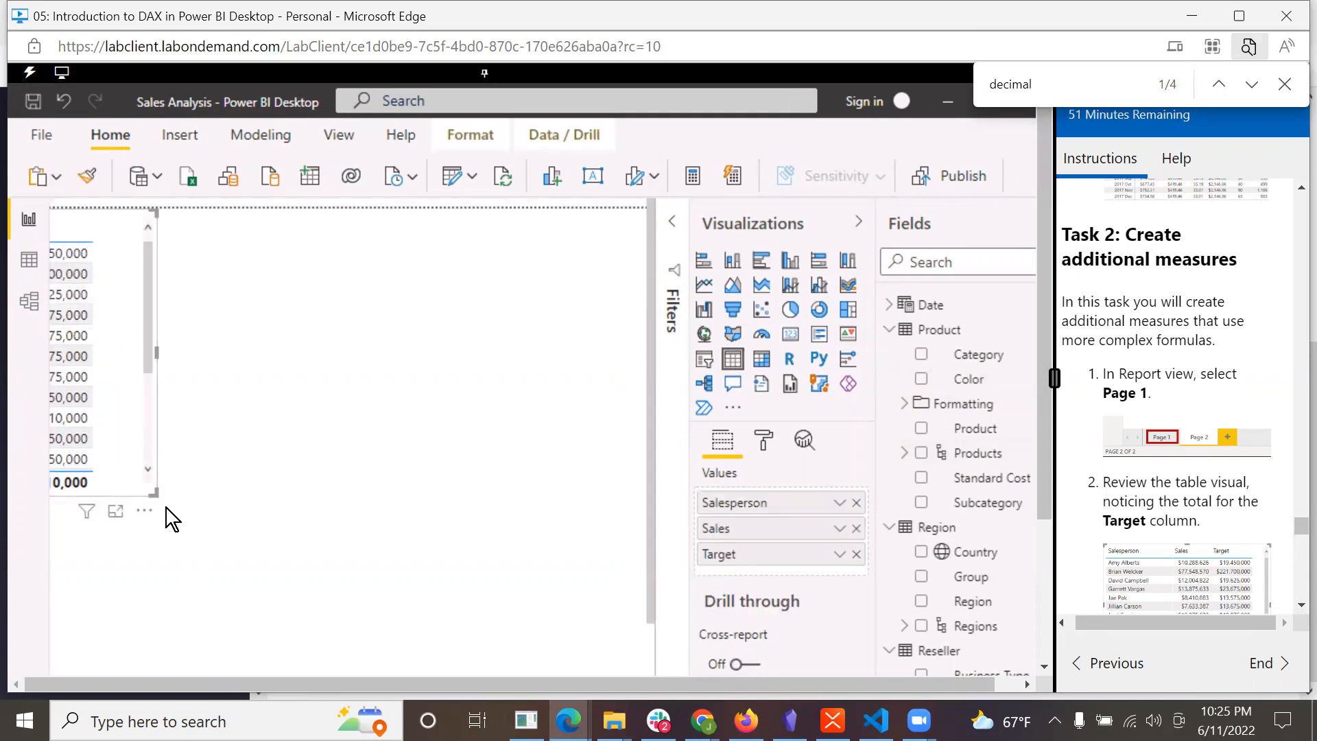
{"action": "left_click_drag", "start_coordinate": [157, 376], "coordinate": [216, 375]}
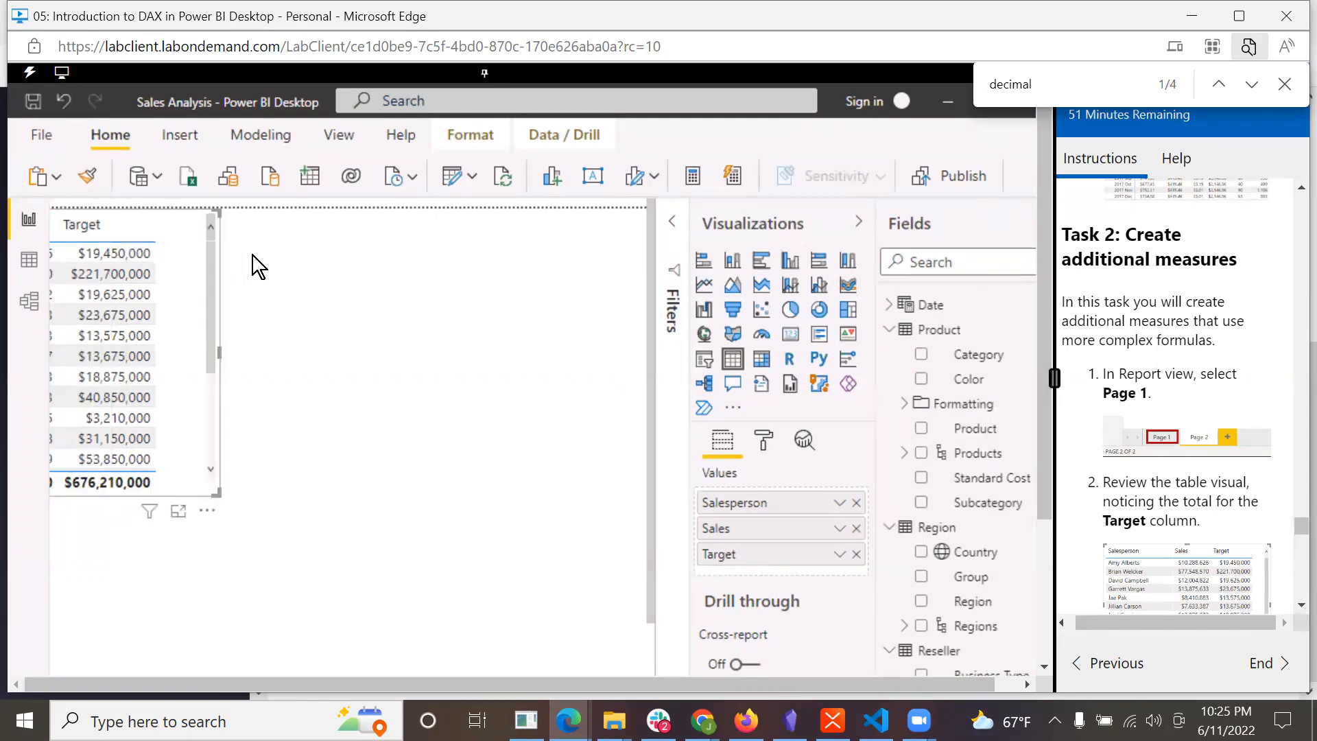
{"action": "left_click_drag", "start_coordinate": [191, 349], "coordinate": [501, 381]}
{"action": "left_click_drag", "start_coordinate": [426, 340], "coordinate": [428, 343]}
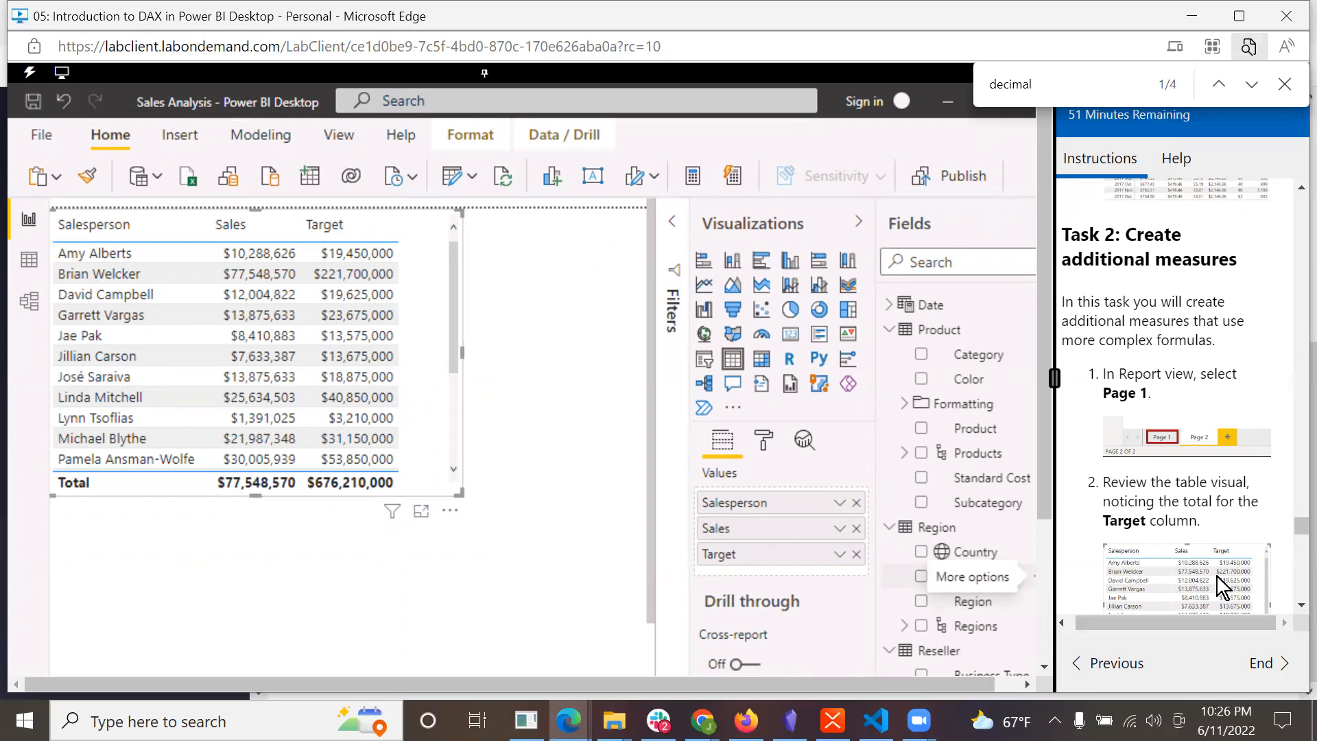
- Read Task 2 instructions 2 and 3 and remove the Target field from the salesperson table visual
{"action": "scroll", "coordinate": [1231, 587], "scroll_direction": "down", "scroll_amount": 3}
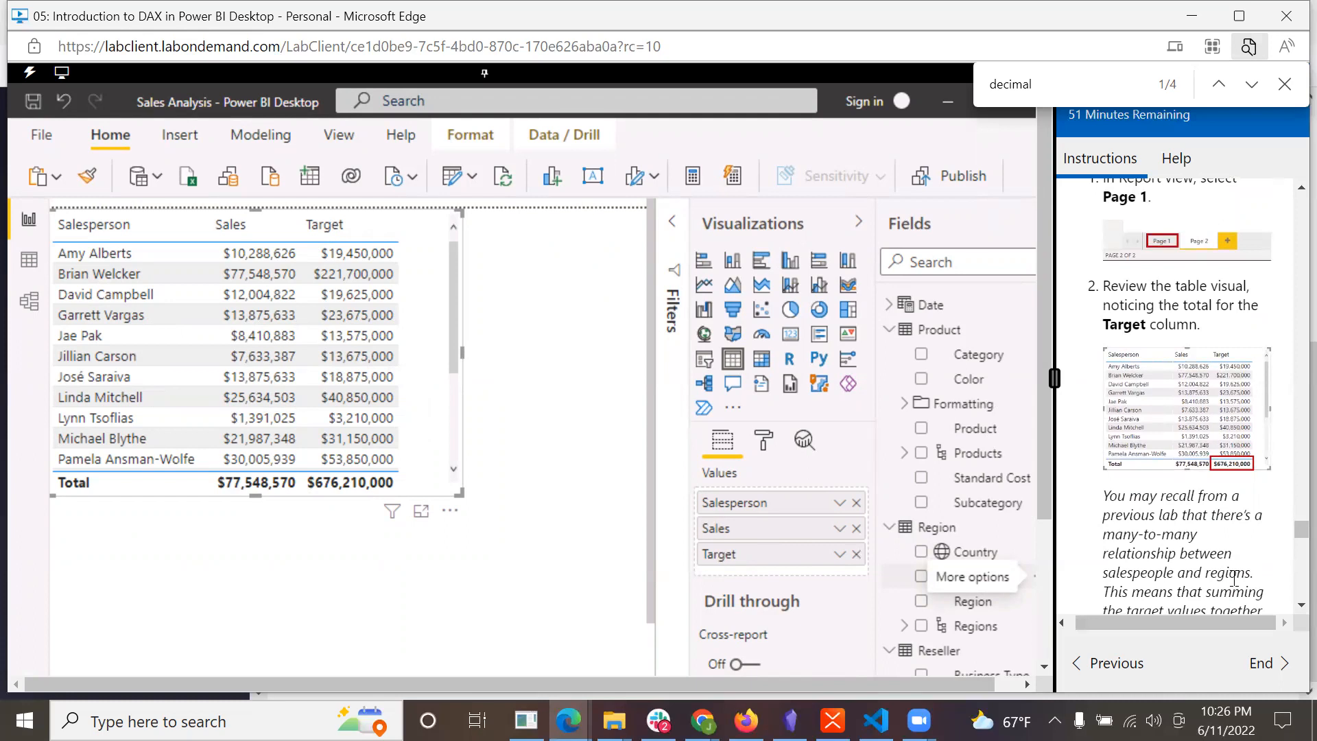
{"action": "scroll", "coordinate": [1233, 578], "scroll_direction": "down", "scroll_amount": 4}
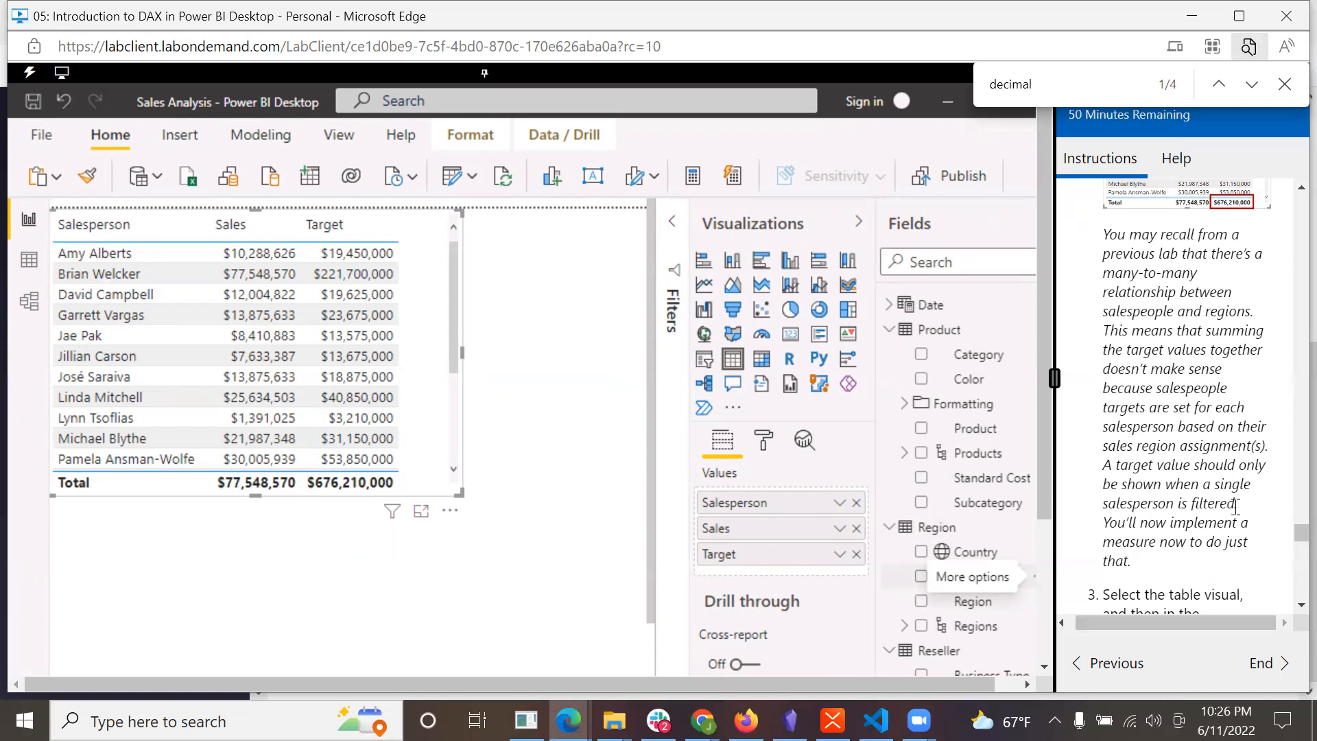
{"action": "scroll", "coordinate": [1235, 507], "scroll_direction": "down", "scroll_amount": 4}
{"action": "scroll", "coordinate": [1235, 507], "scroll_direction": "down", "scroll_amount": 1}
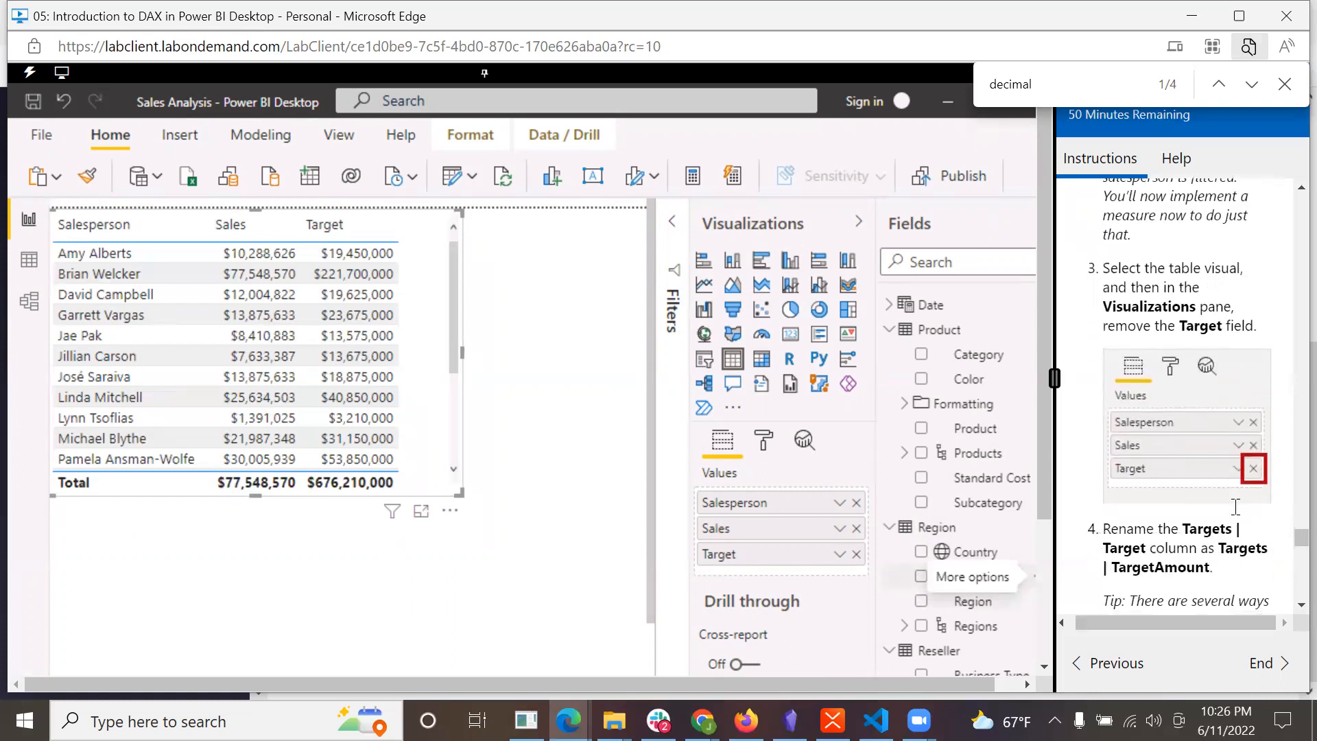
{"action": "scroll", "coordinate": [1212, 544], "scroll_direction": "down", "scroll_amount": 1}
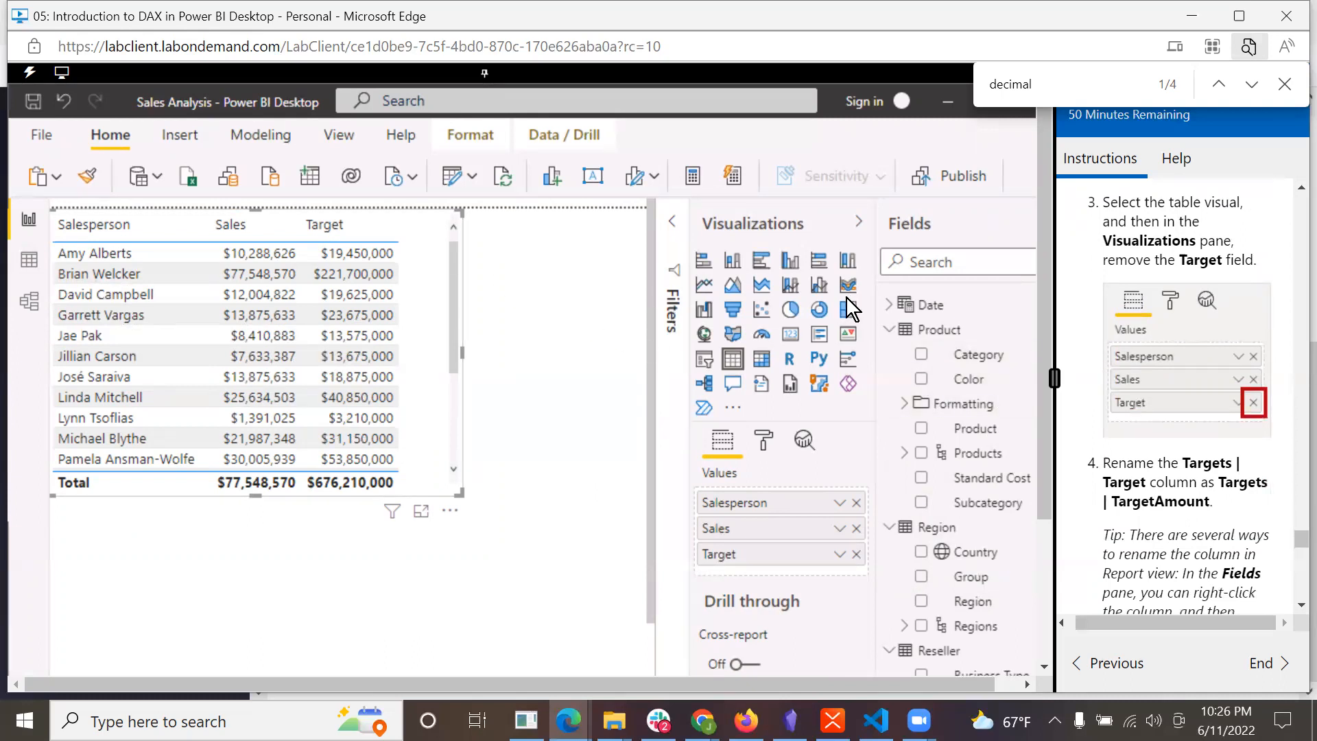
{"action": "left_click", "coordinate": [856, 554]}
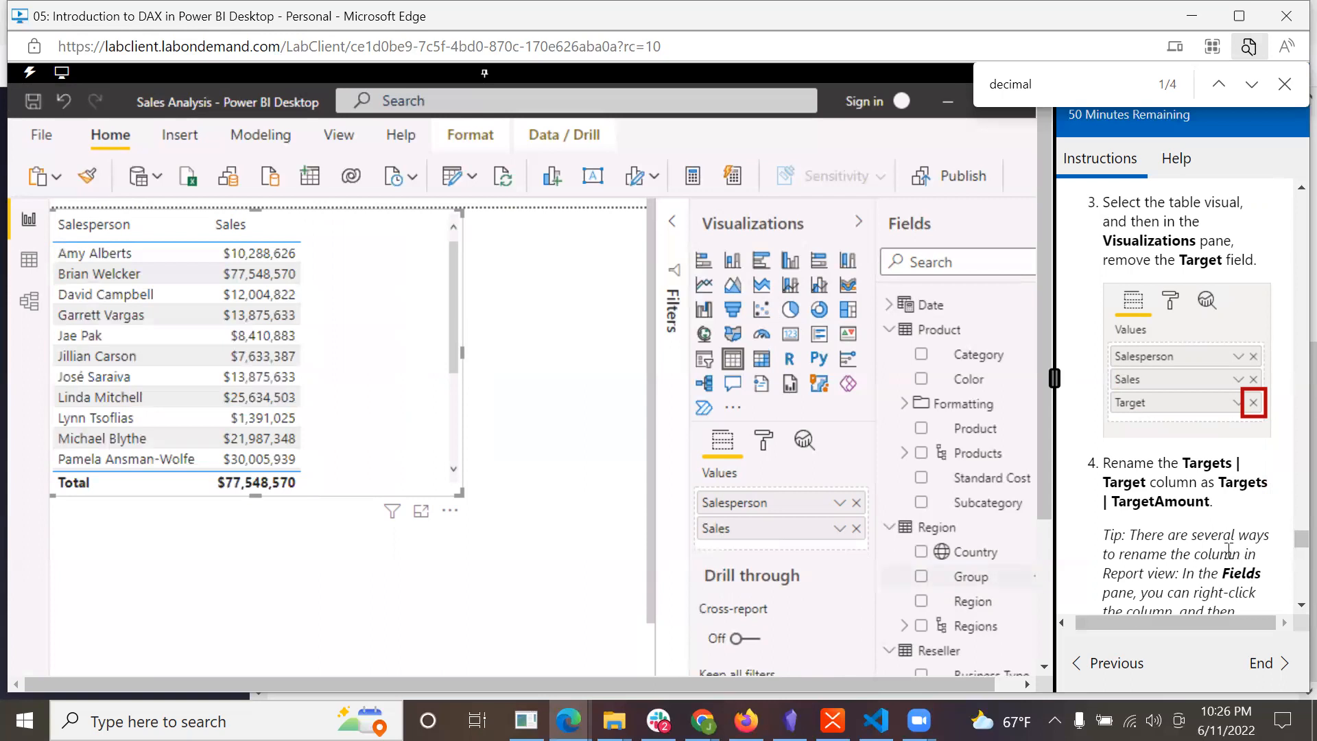
- Read Task 2 instruction 4 and rename the Target column of the Targets table as TargetAmount
{"action": "scroll", "coordinate": [1228, 550], "scroll_direction": "down", "scroll_amount": 2}
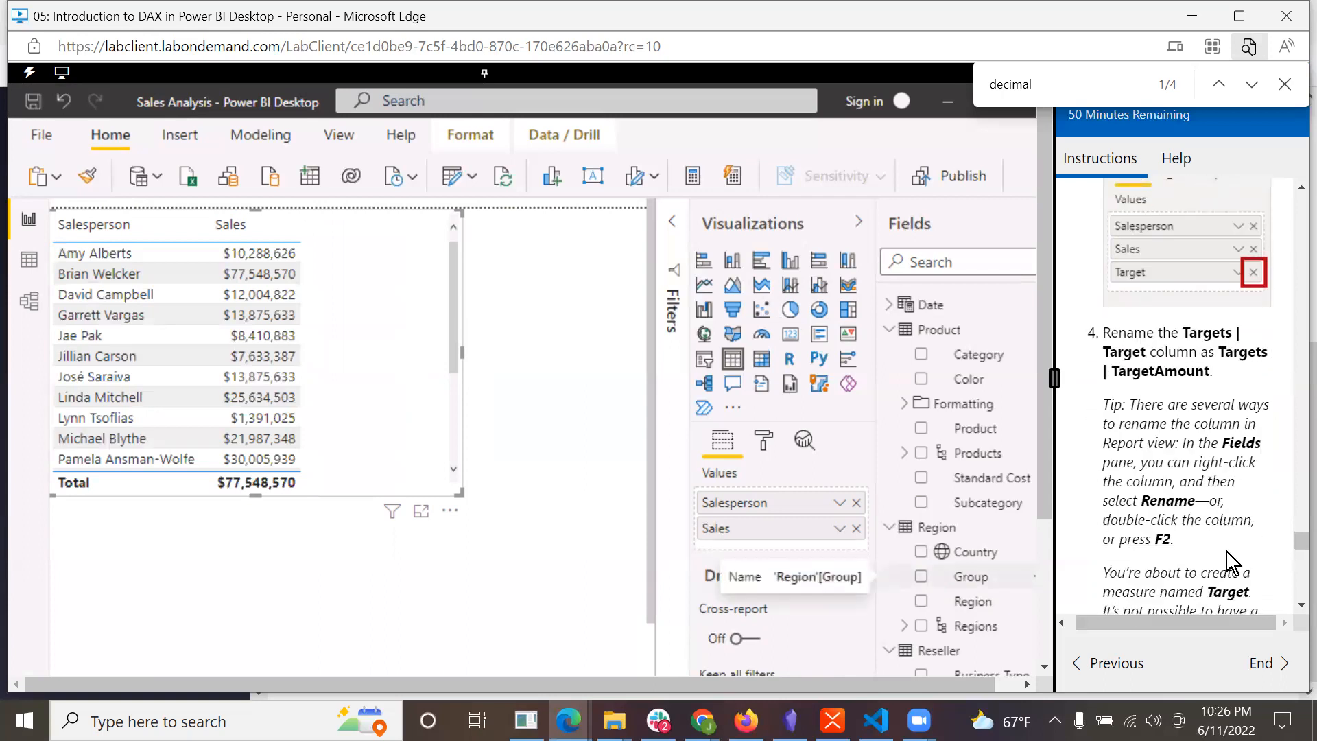
{"action": "left_click_drag", "start_coordinate": [1043, 487], "coordinate": [1051, 640]}
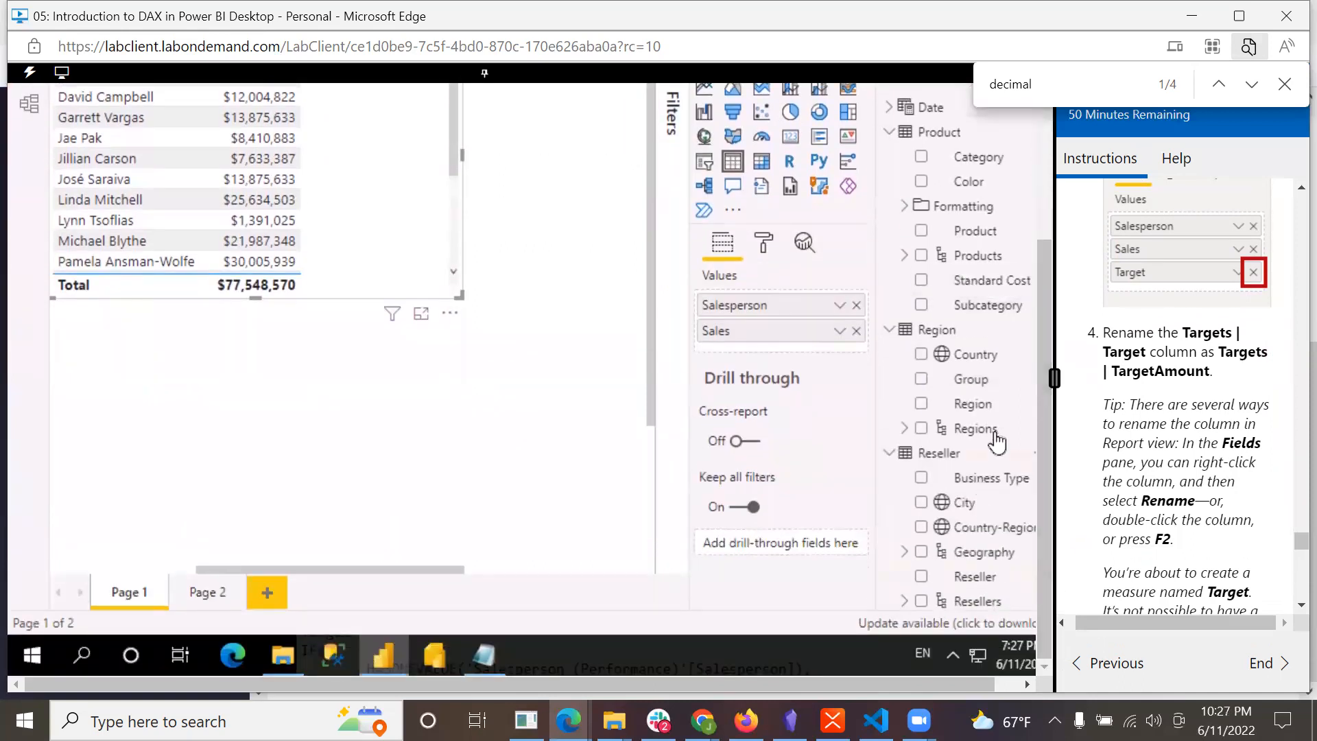
{"action": "scroll", "coordinate": [946, 500], "scroll_direction": "down", "scroll_amount": 5}
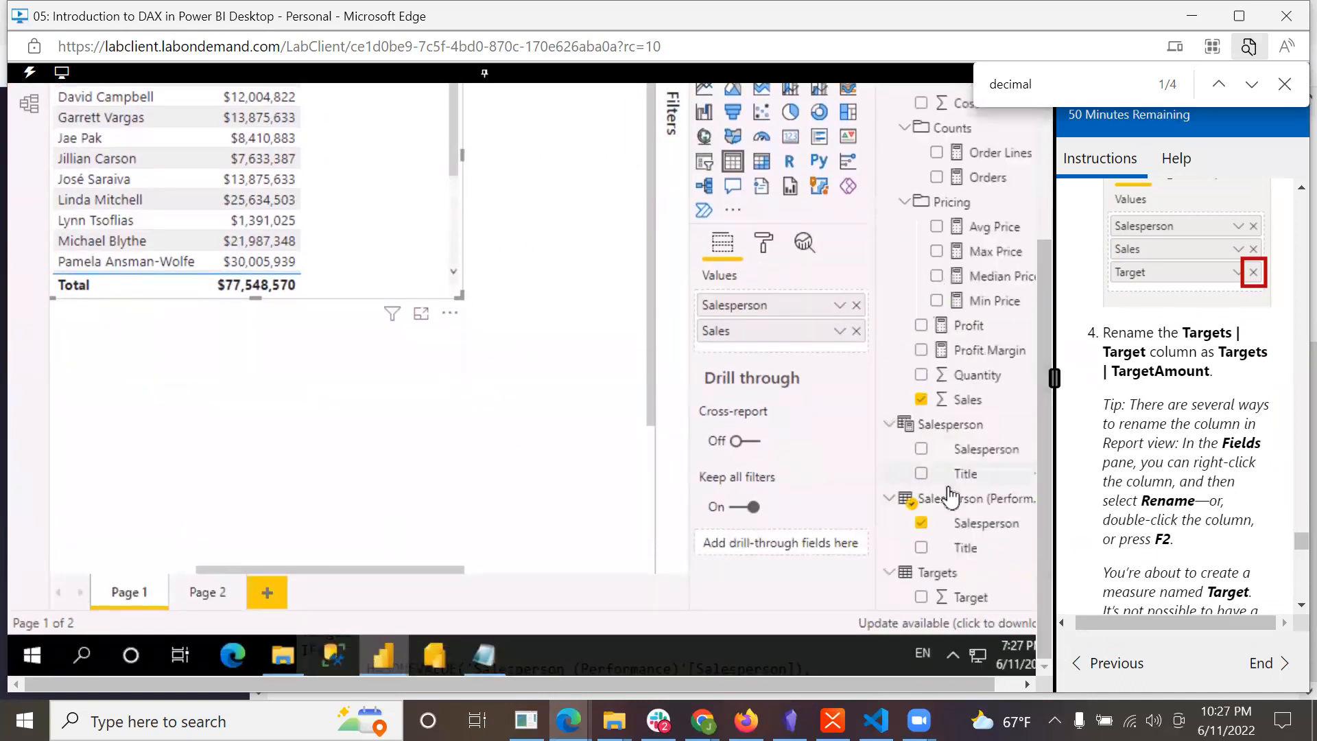
{"action": "right_click", "coordinate": [972, 598]}
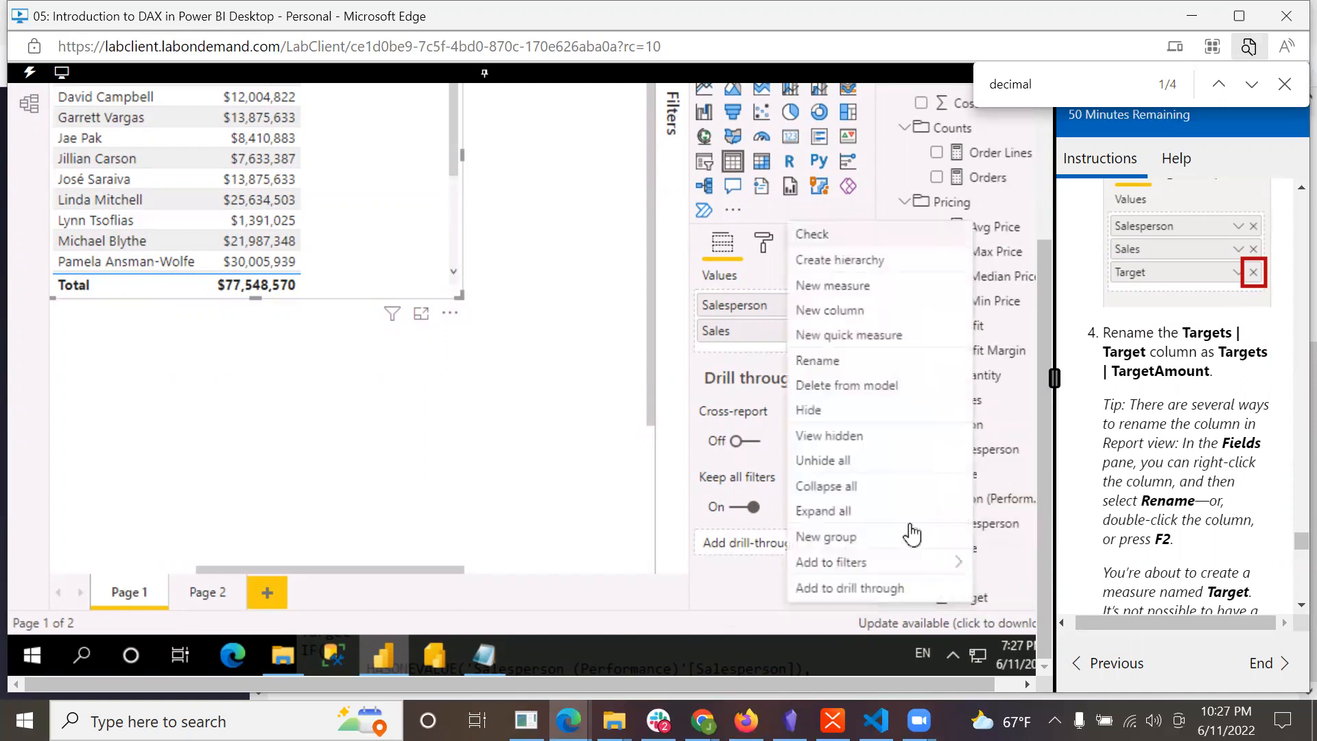
{"action": "left_click", "coordinate": [823, 361]}
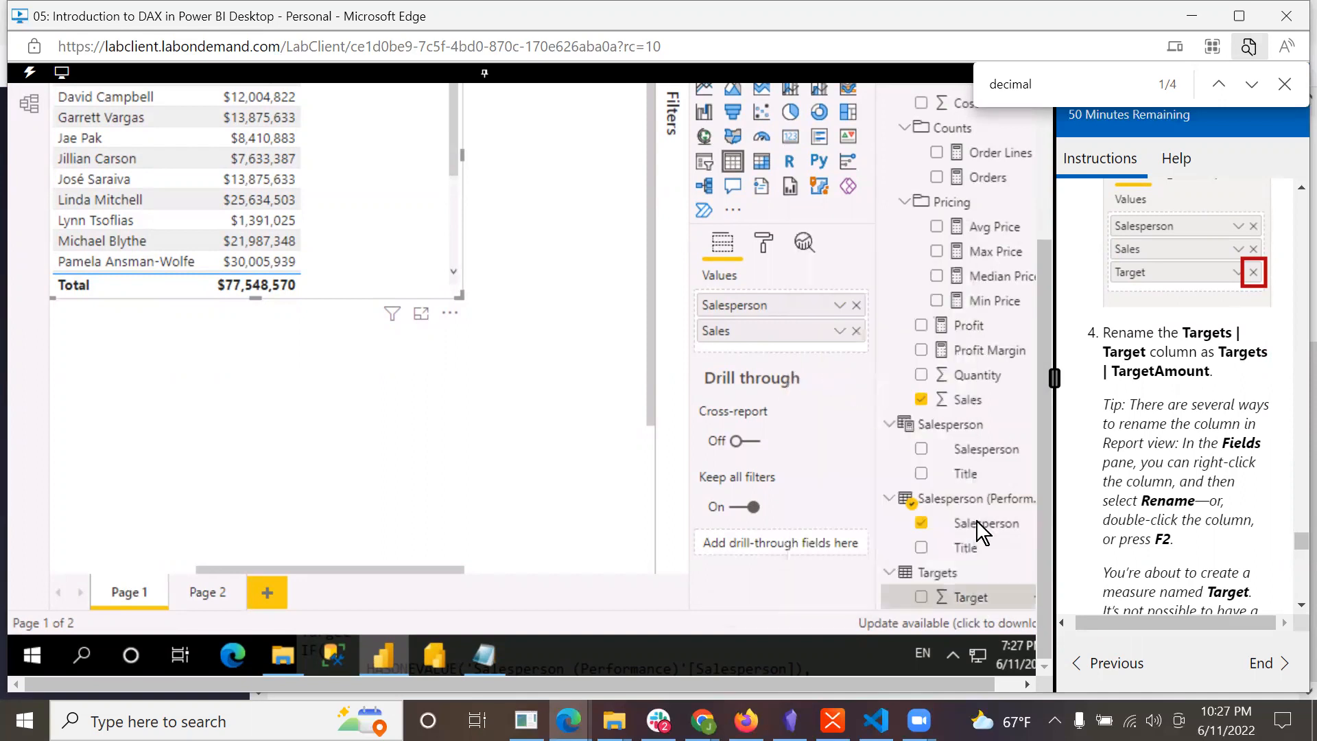
{"action": "left_click", "coordinate": [998, 601]}
{"action": "type", "text": "A"}
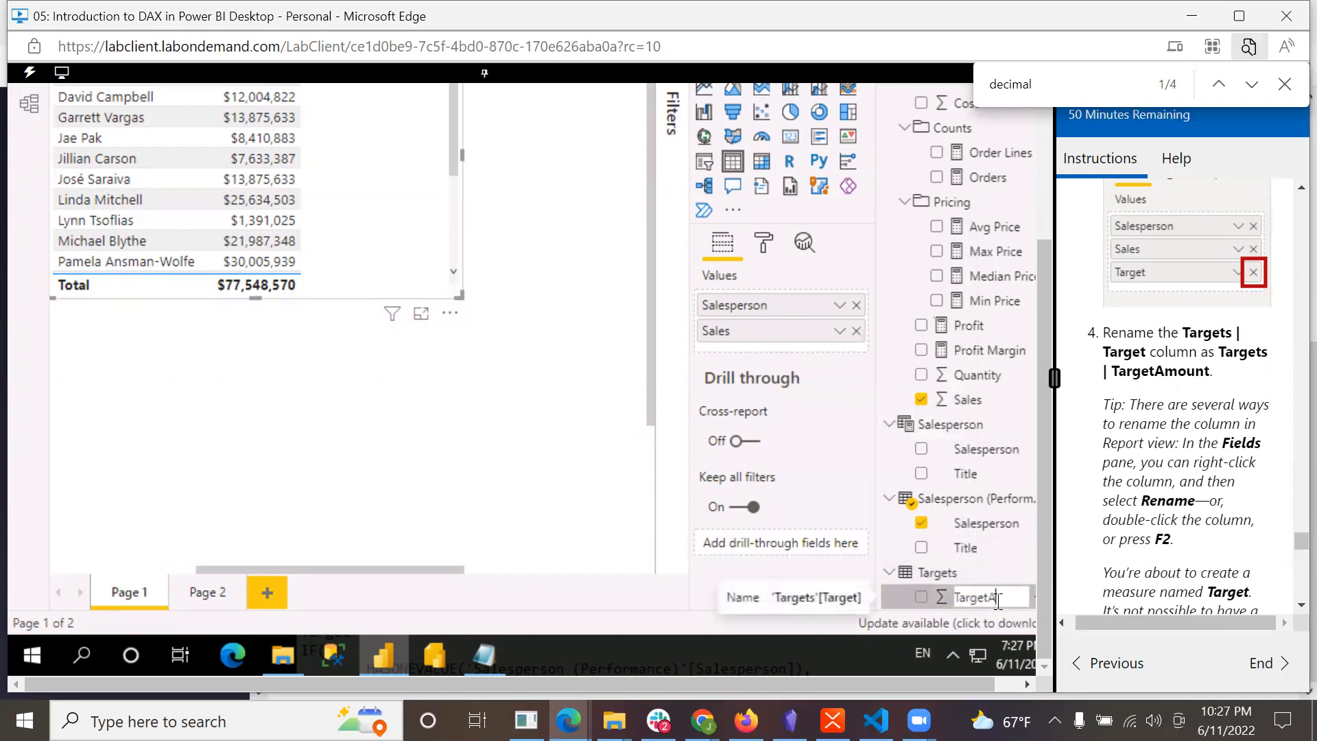
{"action": "type", "text": "mount"}
{"action": "key", "text": "Return"}
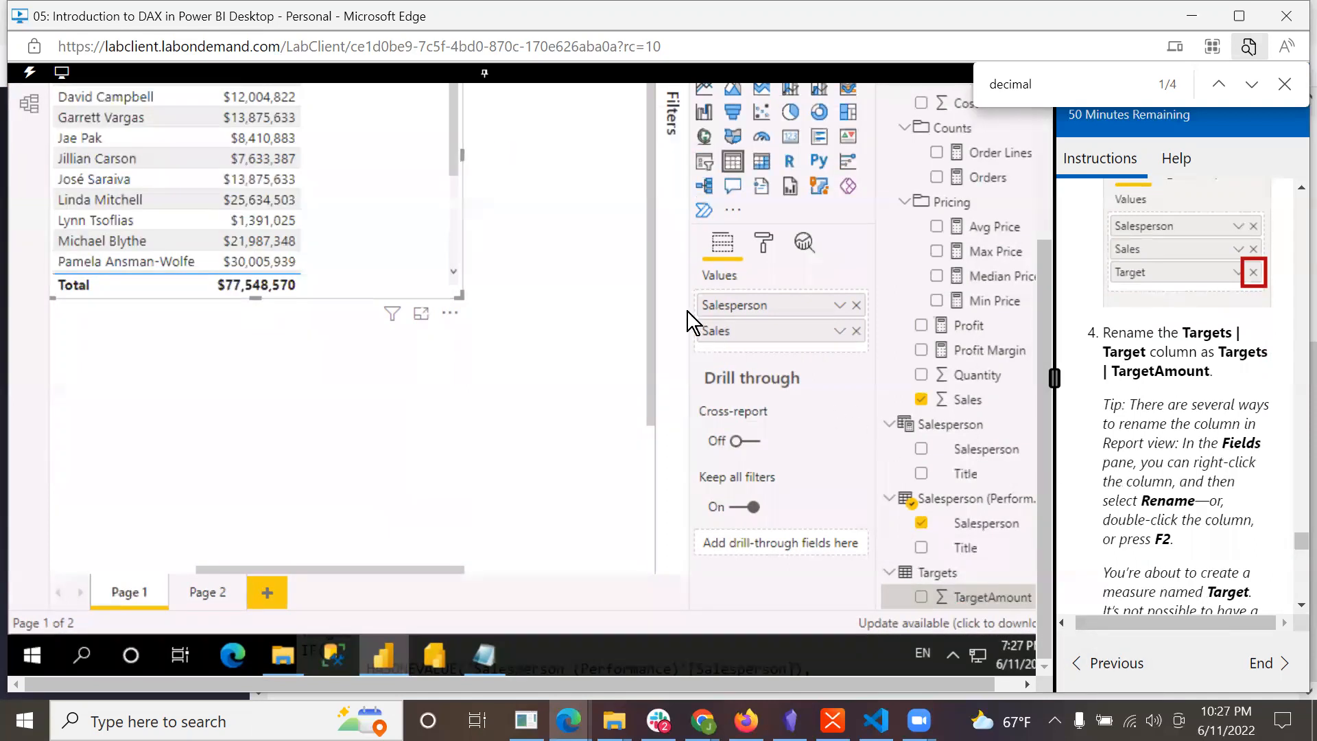
- Read Task 2 instruction 5, copy the Target measure definition from Snippets.txt in Notepad, and return to the Power BI report
{"action": "left_click_drag", "start_coordinate": [1047, 295], "coordinate": [1057, 196]}
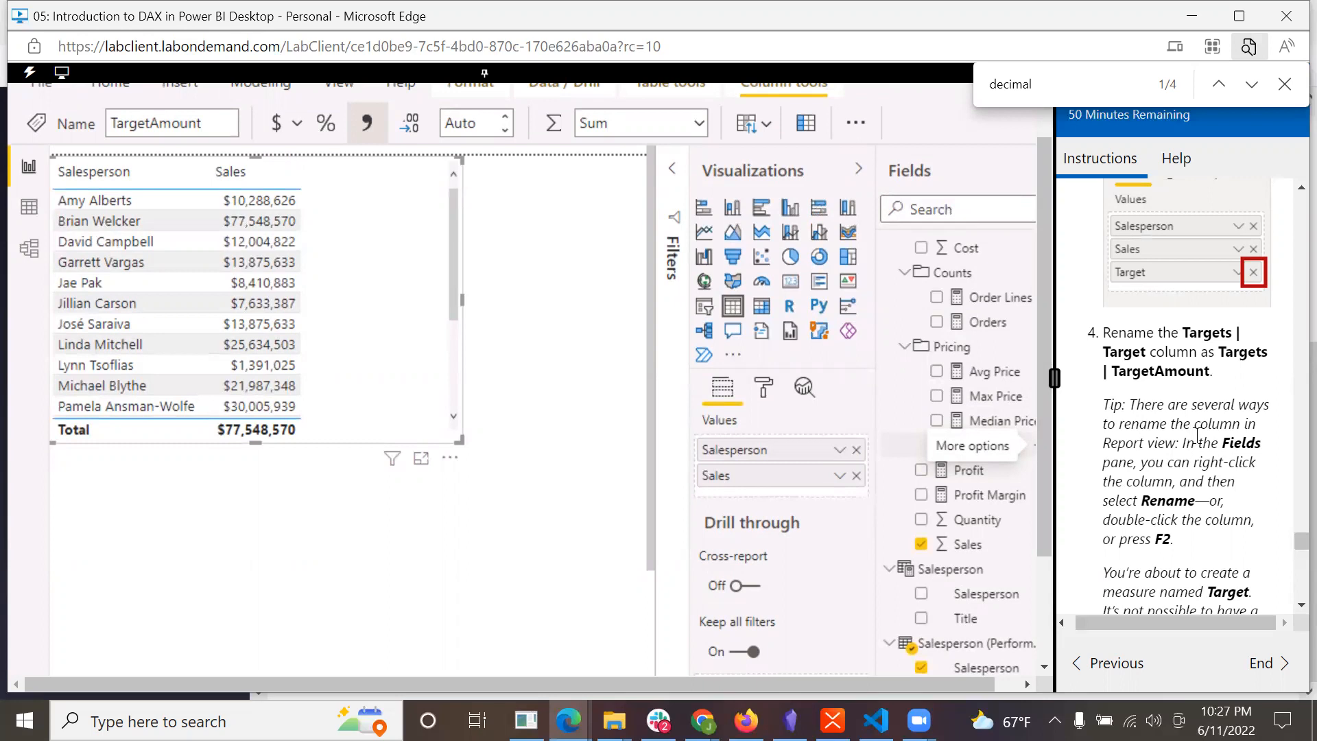
{"action": "scroll", "coordinate": [1257, 548], "scroll_direction": "down", "scroll_amount": 1}
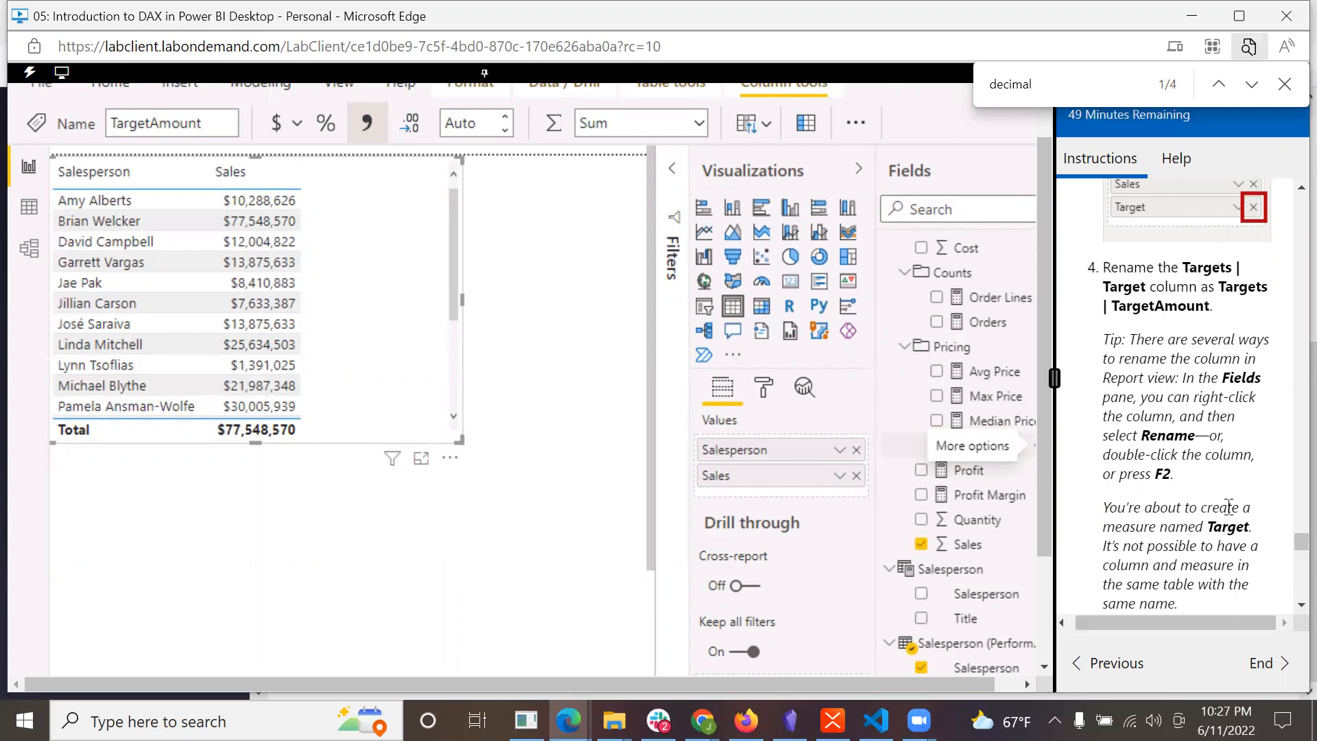
{"action": "scroll", "coordinate": [1228, 506], "scroll_direction": "down", "scroll_amount": 3}
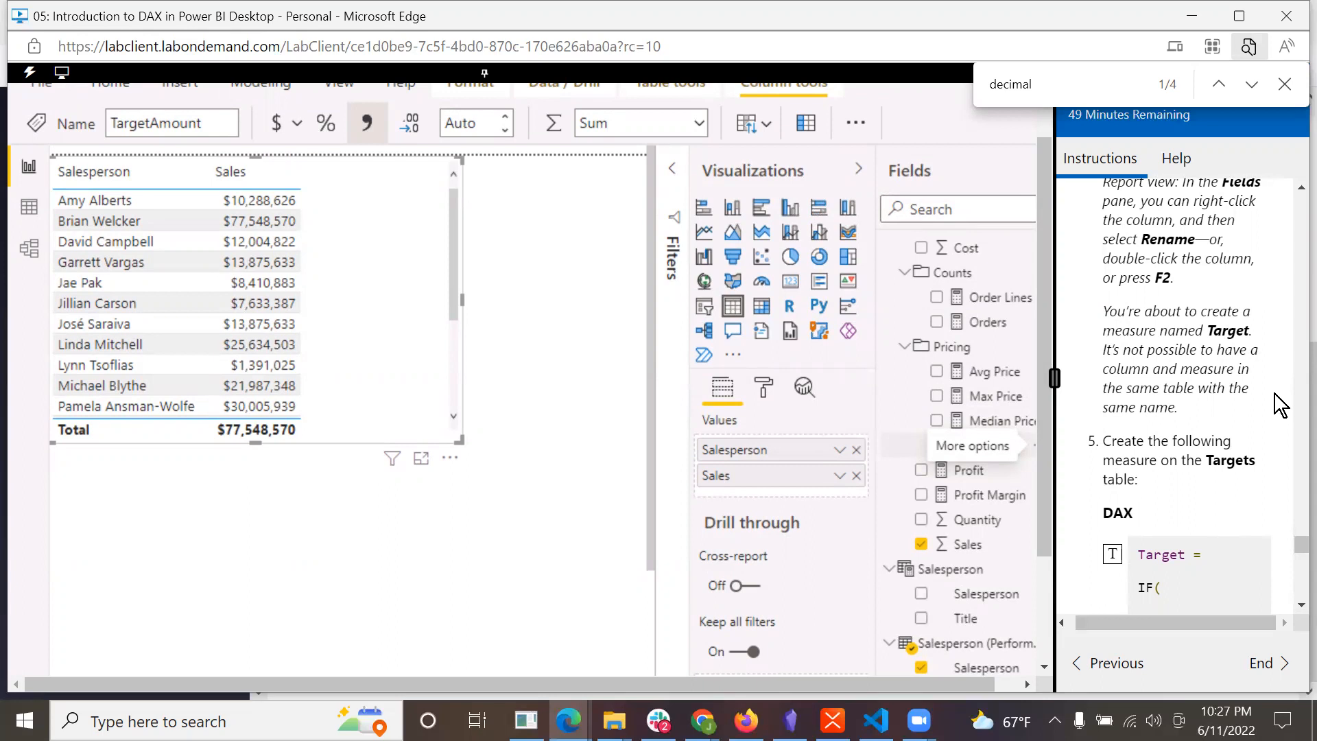
{"action": "scroll", "coordinate": [1205, 471], "scroll_direction": "down", "scroll_amount": 1}
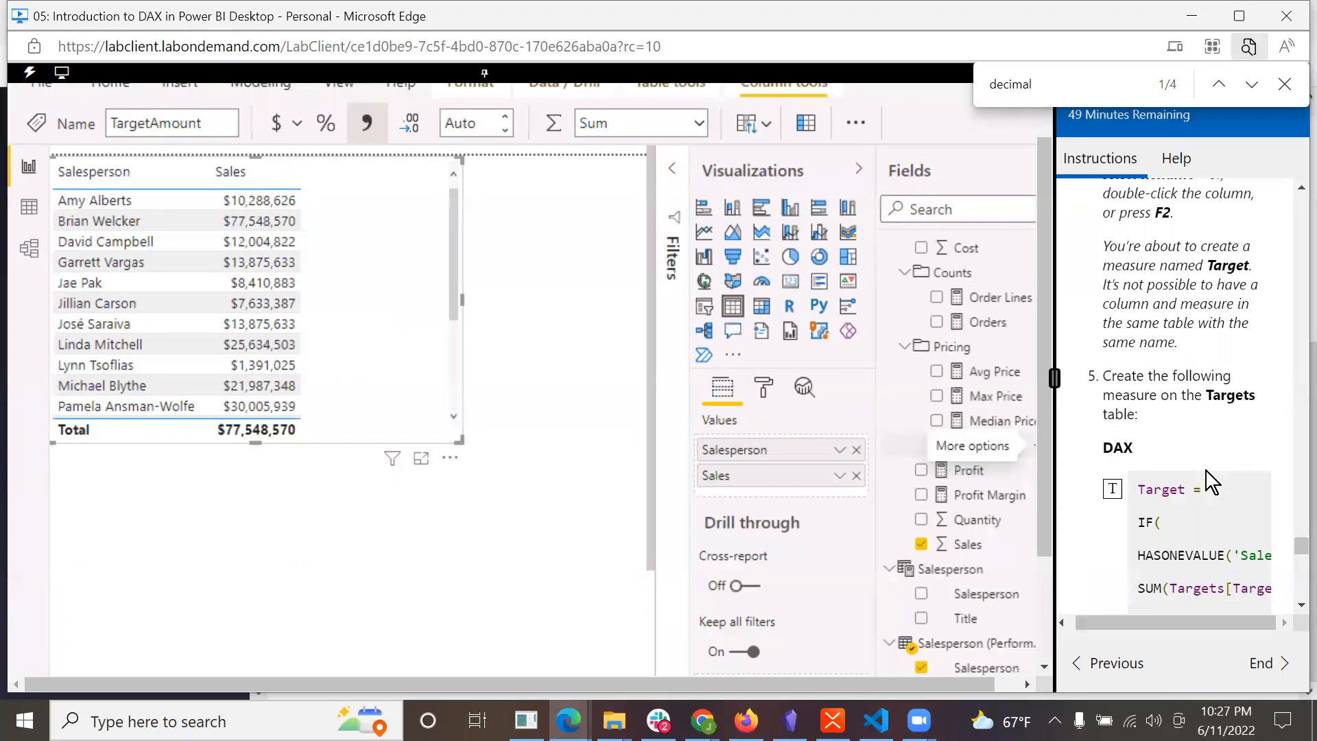
{"action": "scroll", "coordinate": [1206, 471], "scroll_direction": "down", "scroll_amount": 2}
{"action": "scroll", "coordinate": [1206, 471], "scroll_direction": "down", "scroll_amount": 1}
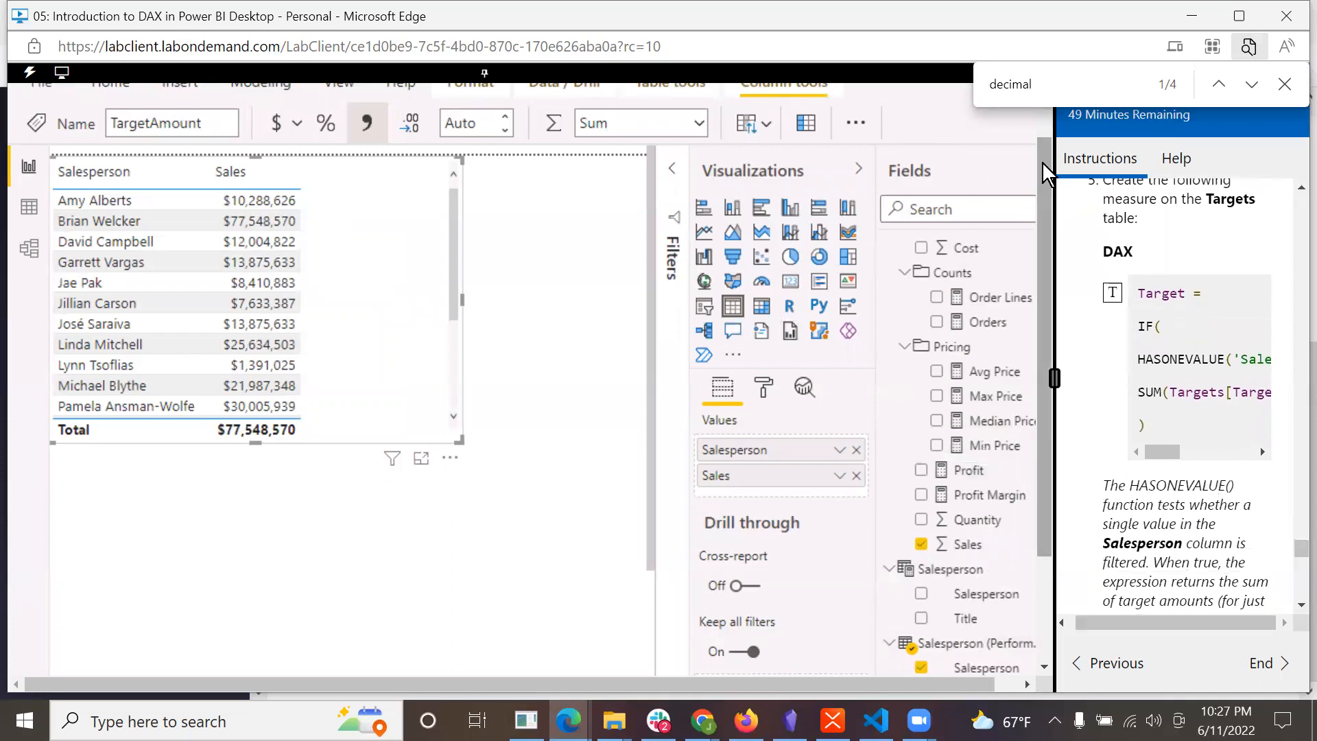
{"action": "left_click", "coordinate": [949, 100]}
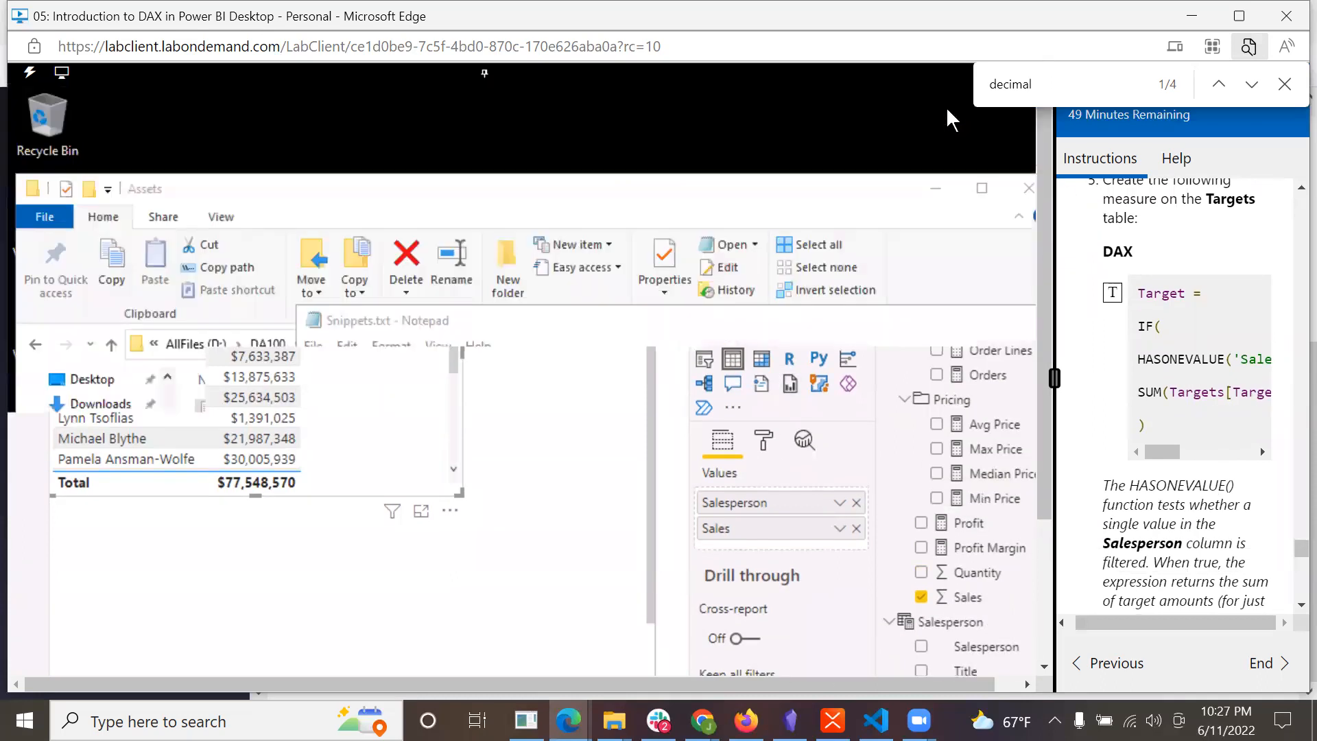
{"action": "left_click_drag", "start_coordinate": [1051, 487], "coordinate": [1053, 563]}
{"action": "scroll", "coordinate": [489, 512], "scroll_direction": "down", "scroll_amount": 4}
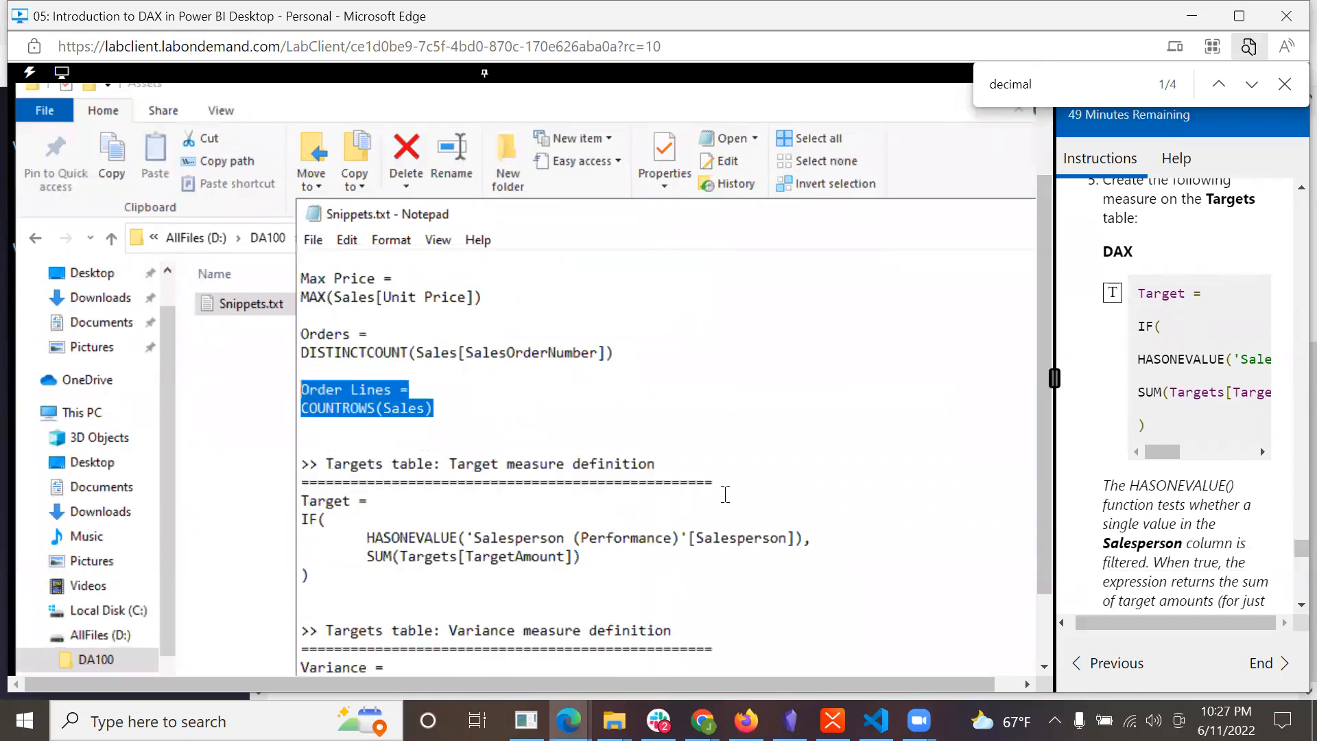
{"action": "left_click_drag", "start_coordinate": [323, 576], "coordinate": [300, 502]}
{"action": "key", "text": "ctrl+c"}
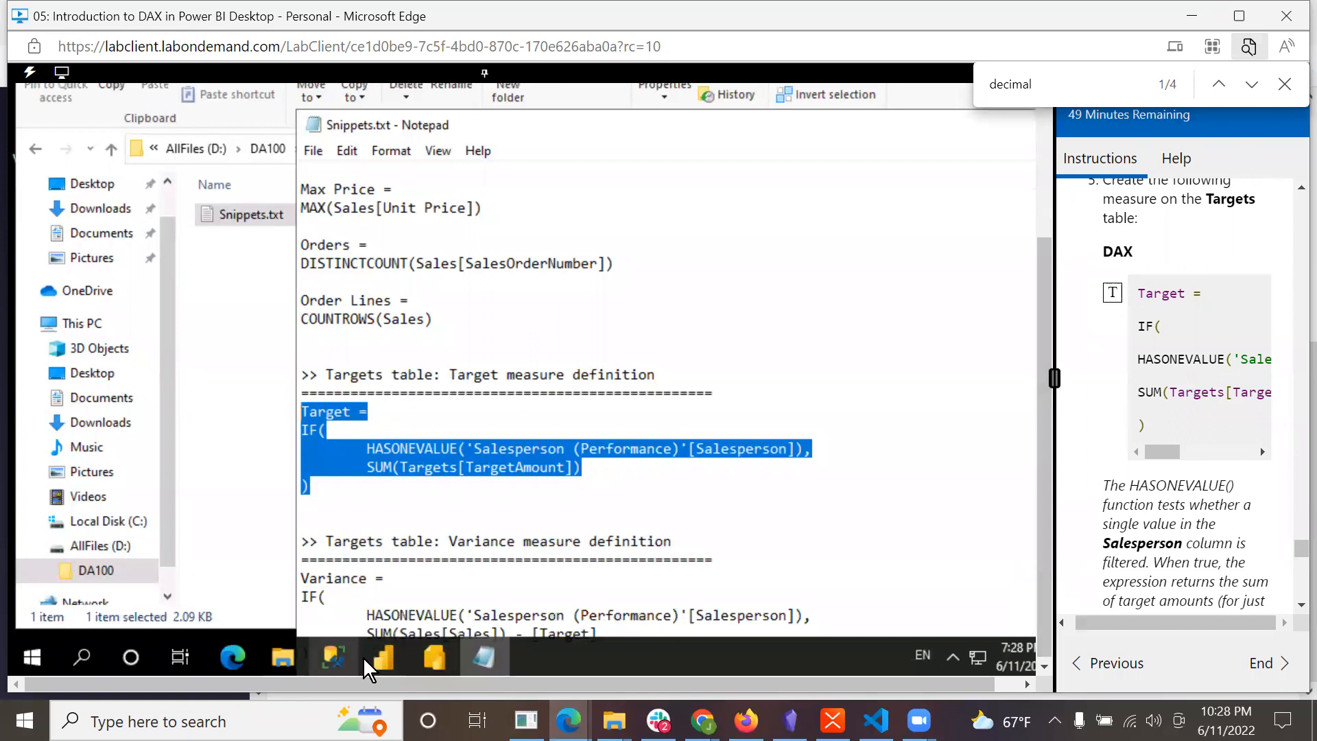
{"action": "left_click", "coordinate": [384, 655]}
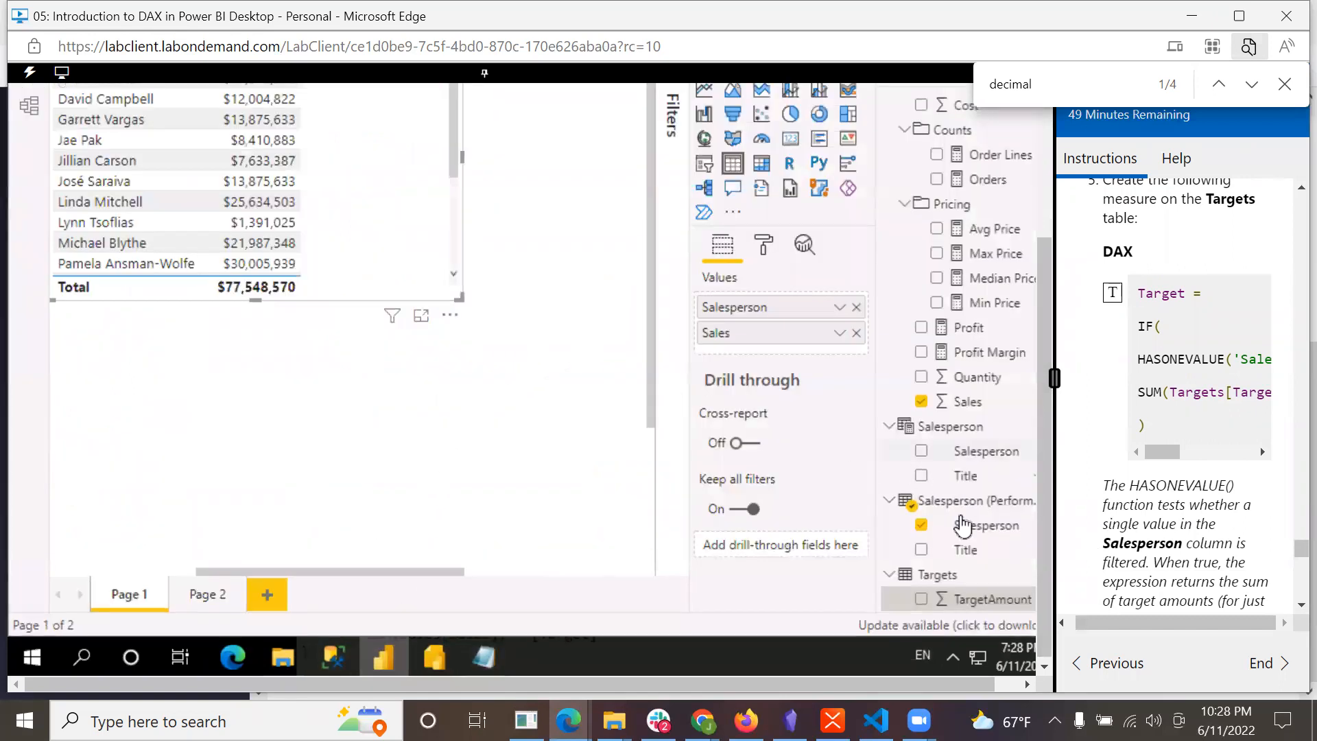
- Review the Target measure instruction and its HASONEVALUE explanation, and look briefly at Data view before returning to Report view
{"action": "scroll", "coordinate": [1047, 537], "scroll_direction": "up", "scroll_amount": 3}
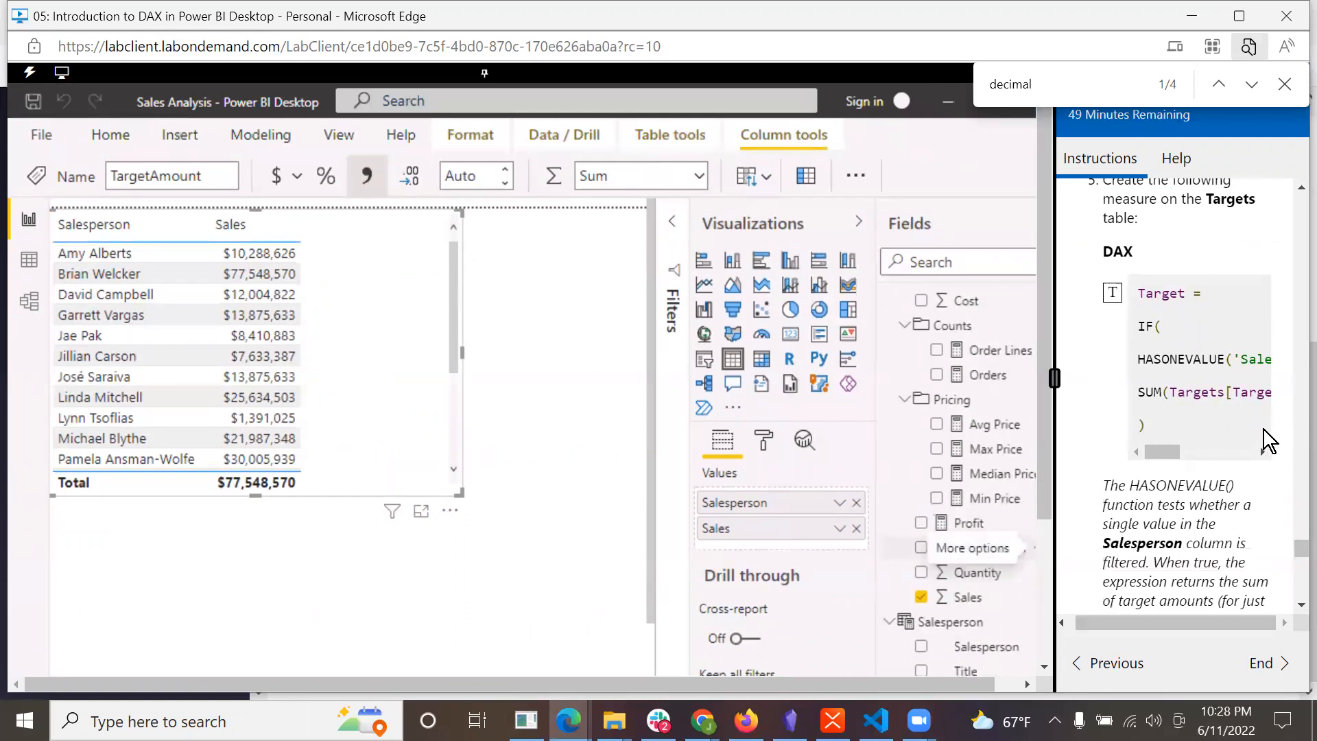
{"action": "scroll", "coordinate": [1267, 432], "scroll_direction": "up", "scroll_amount": 1}
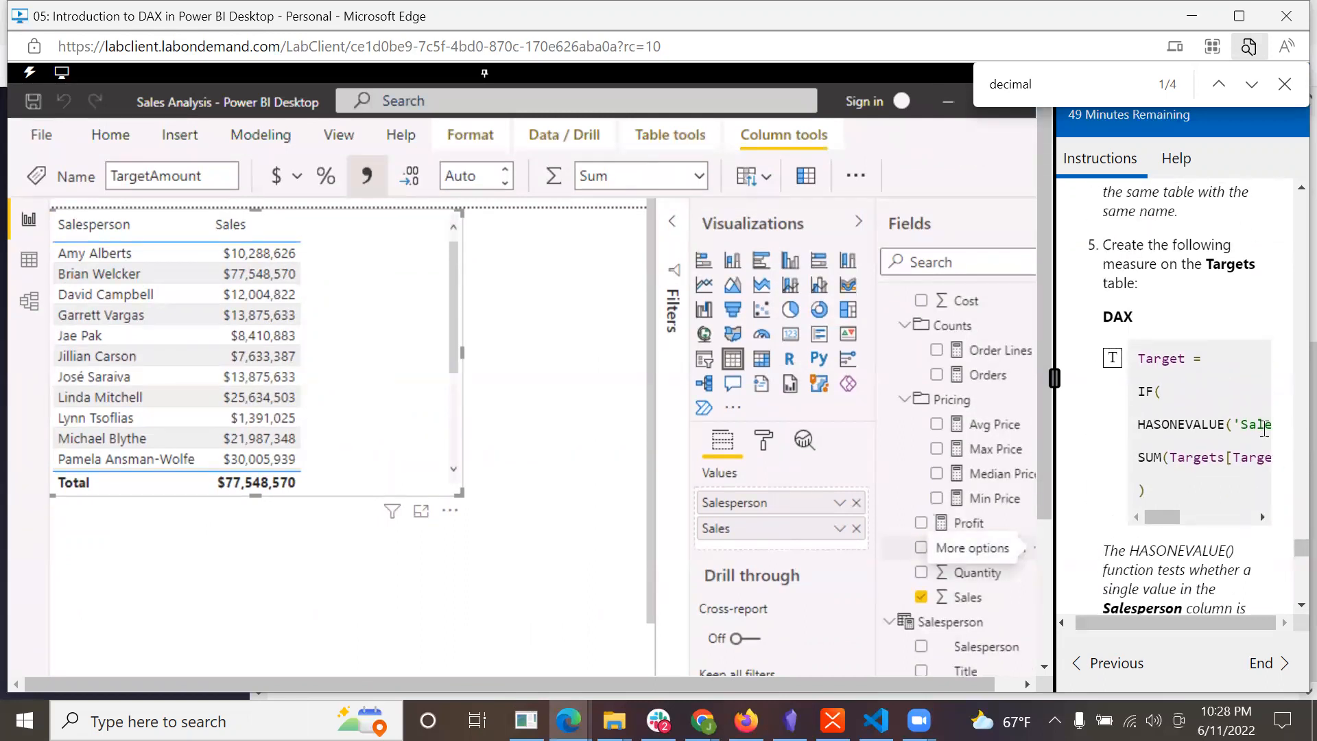
{"action": "scroll", "coordinate": [1264, 429], "scroll_direction": "down", "scroll_amount": 3}
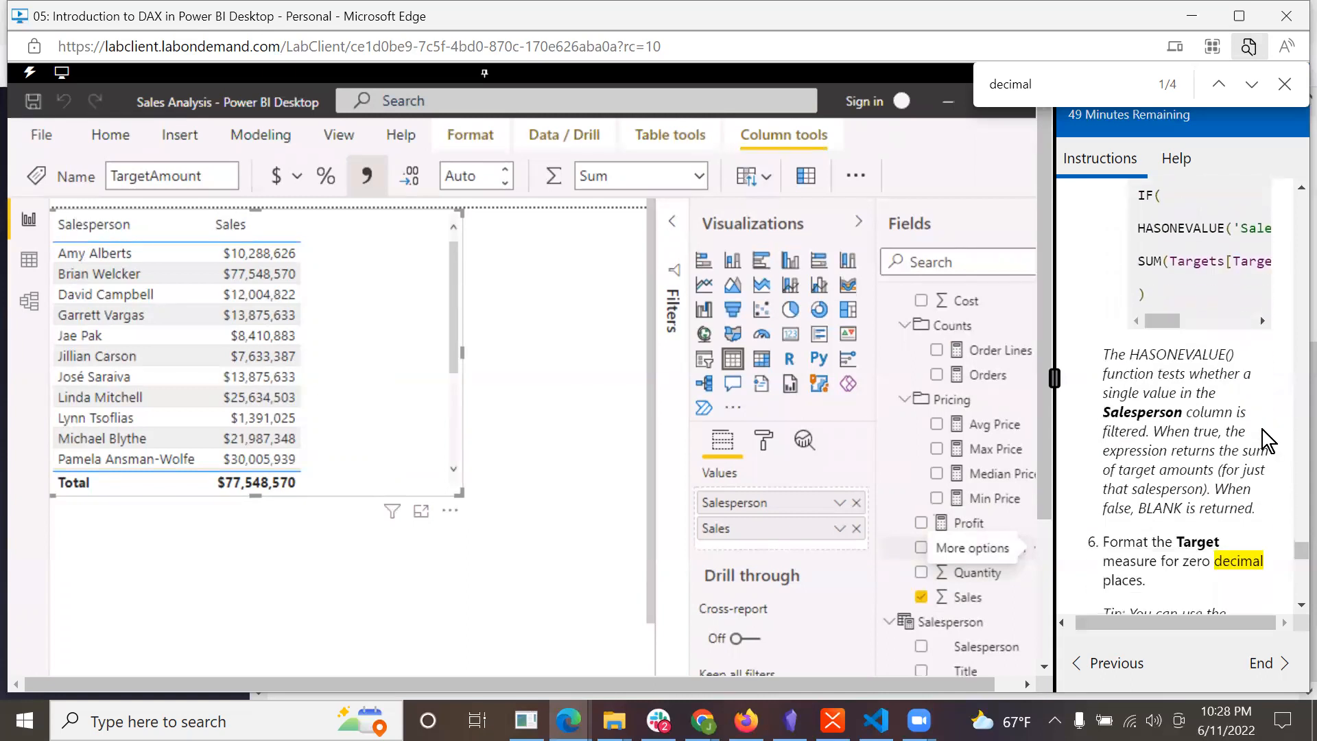
{"action": "scroll", "coordinate": [1261, 430], "scroll_direction": "up", "scroll_amount": 5}
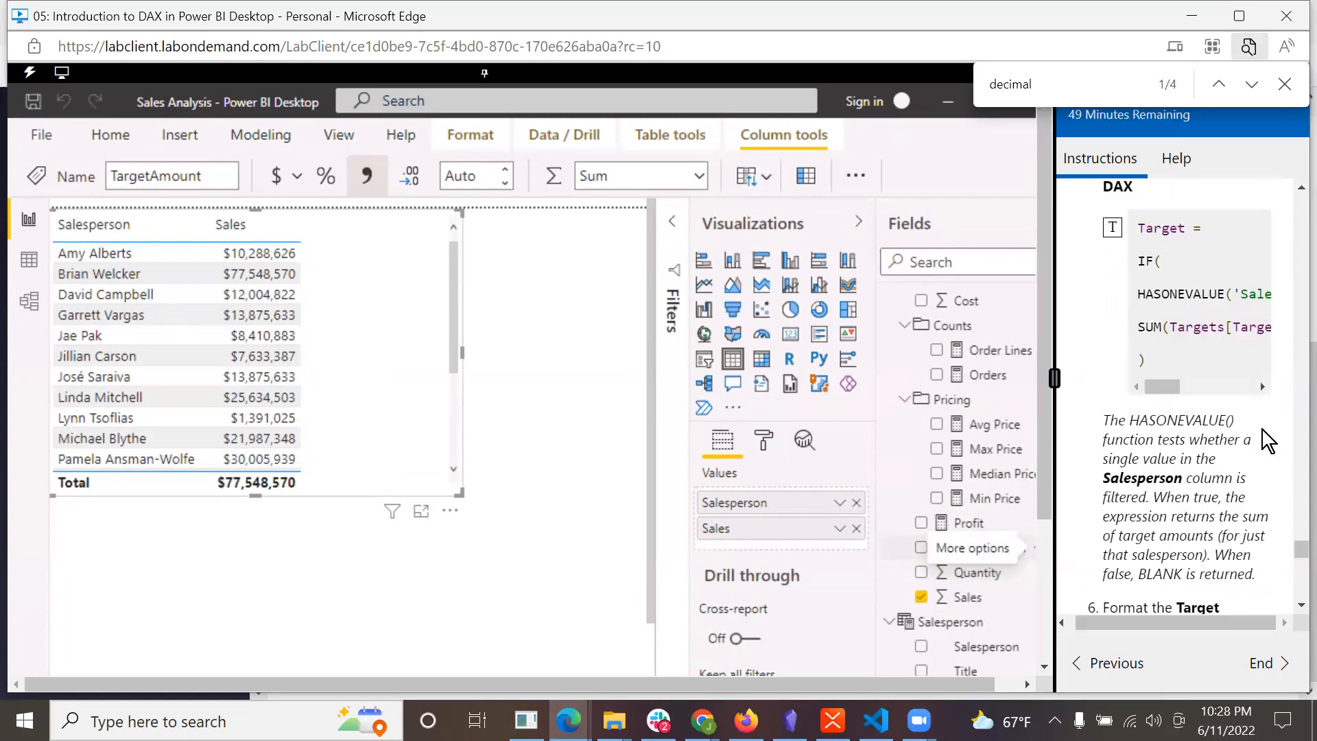
{"action": "scroll", "coordinate": [1262, 430], "scroll_direction": "down", "scroll_amount": 1}
{"action": "scroll", "coordinate": [1262, 429], "scroll_direction": "up", "scroll_amount": 1}
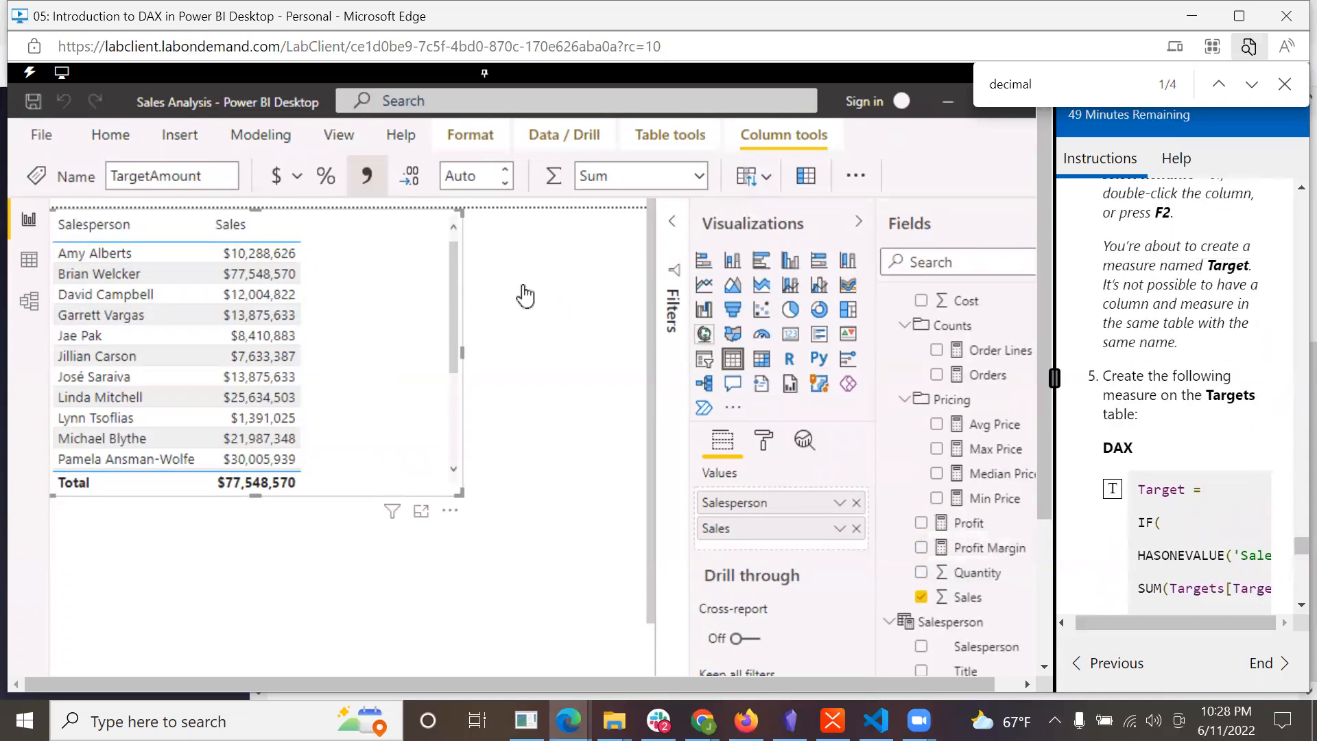
{"action": "left_click", "coordinate": [38, 262]}
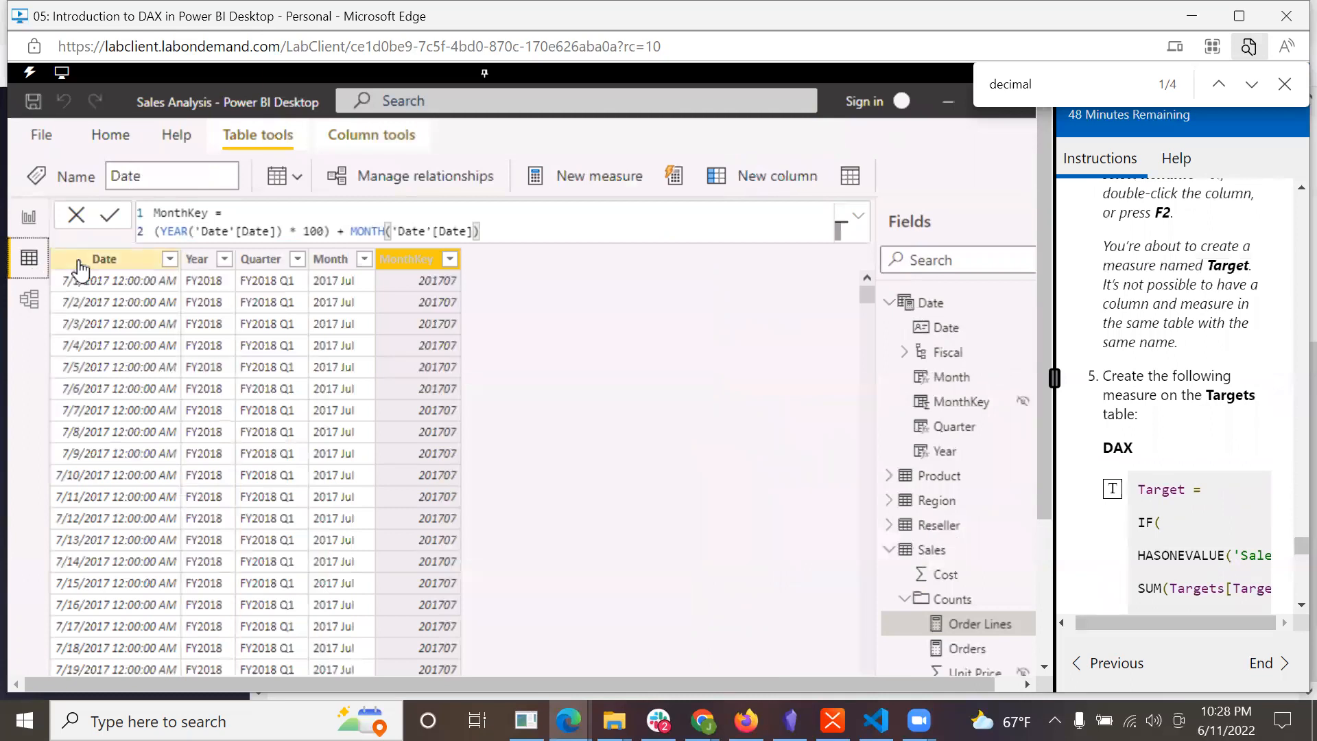
{"action": "left_click", "coordinate": [29, 218]}
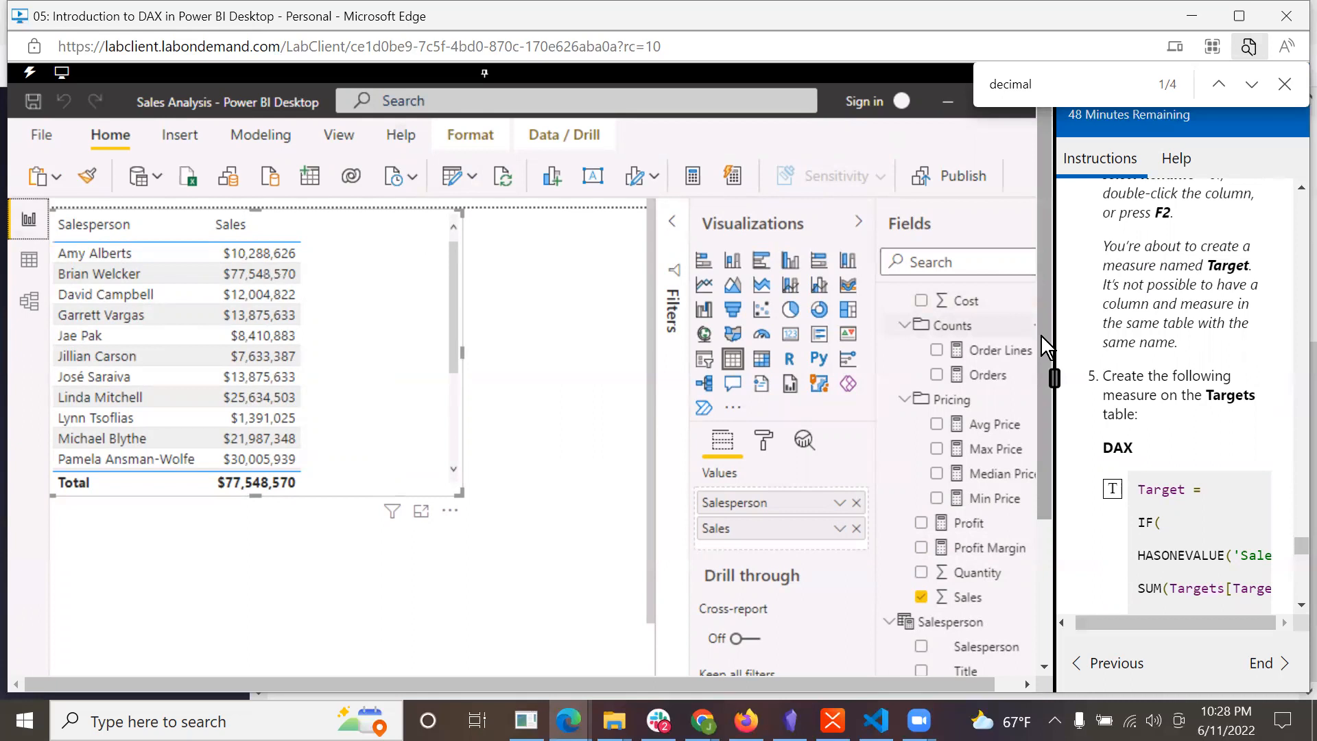
- Create a Target measure on the Targets table with the copied formula IF(HASONEVALUE('Salesperson (Performance)'[Salesperson]), SUM(Targets[TargetAmount]))
{"action": "scroll", "coordinate": [1040, 335], "scroll_direction": "down", "scroll_amount": 3}
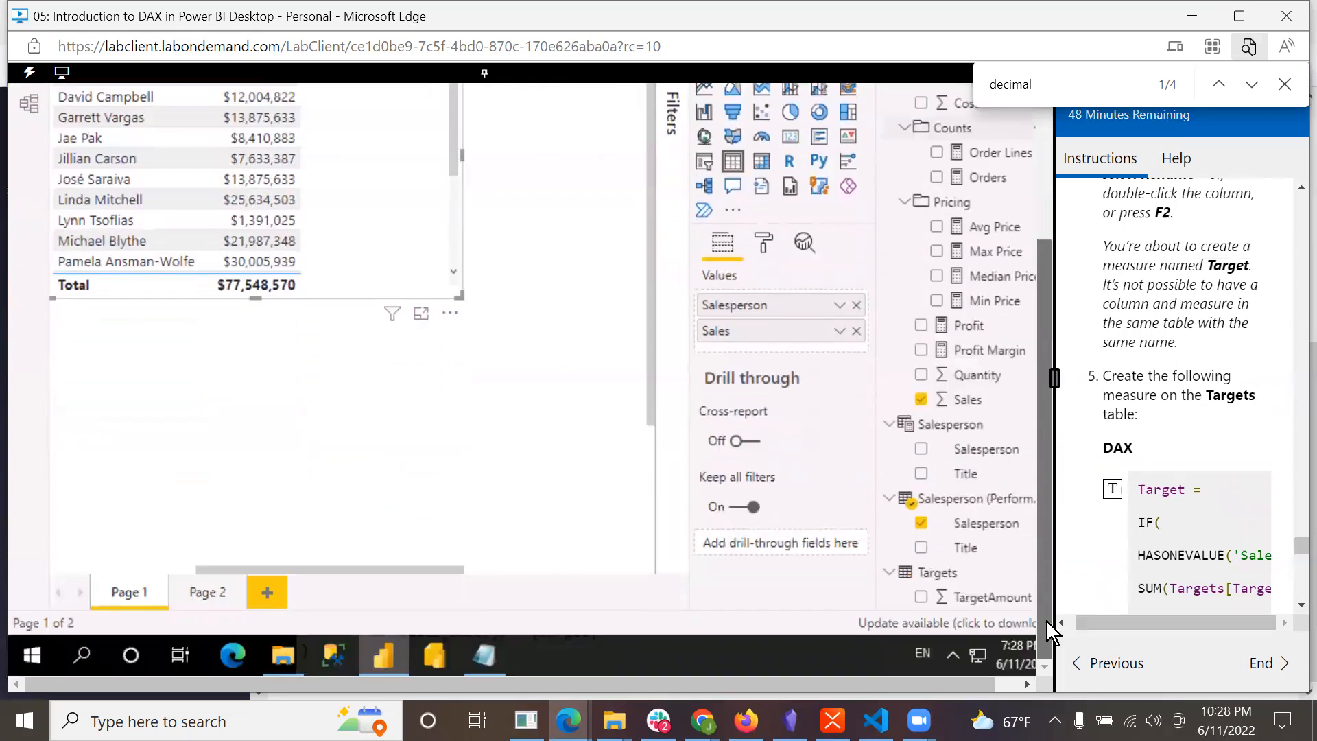
{"action": "right_click", "coordinate": [936, 571]}
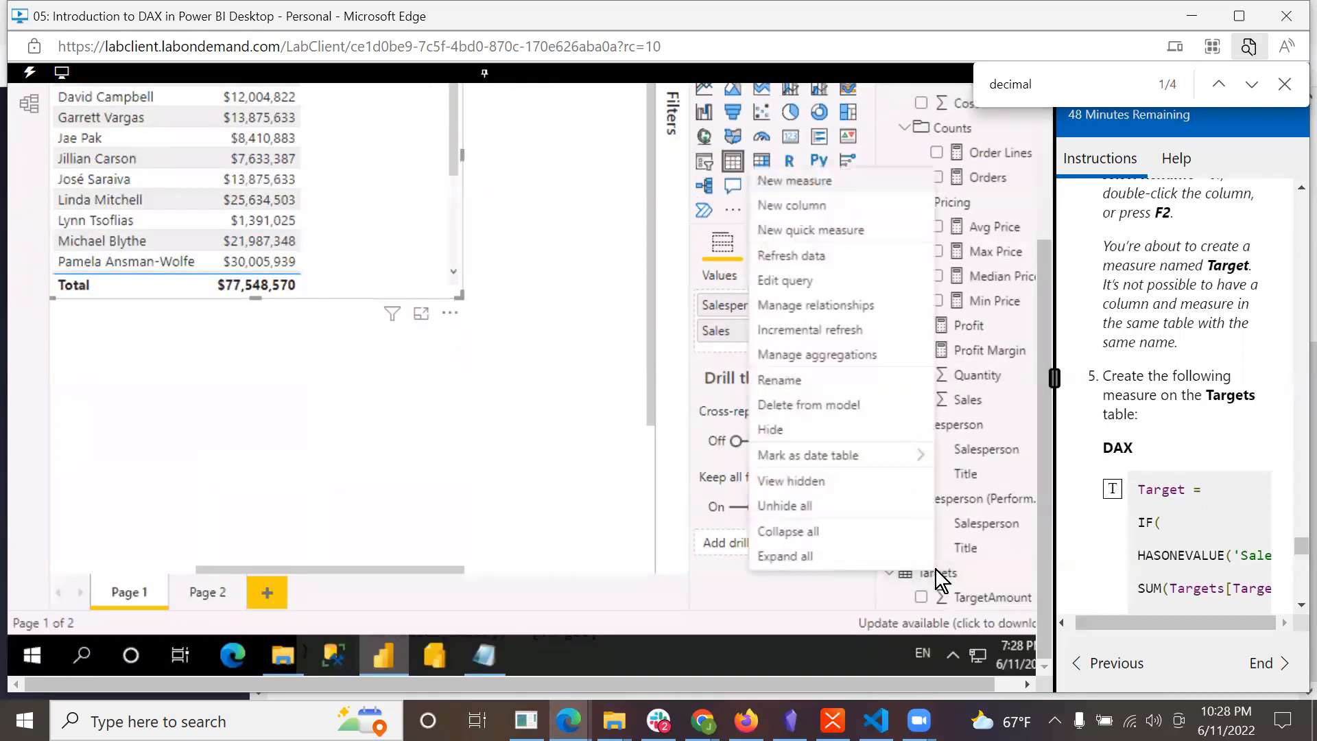
{"action": "left_click", "coordinate": [793, 183]}
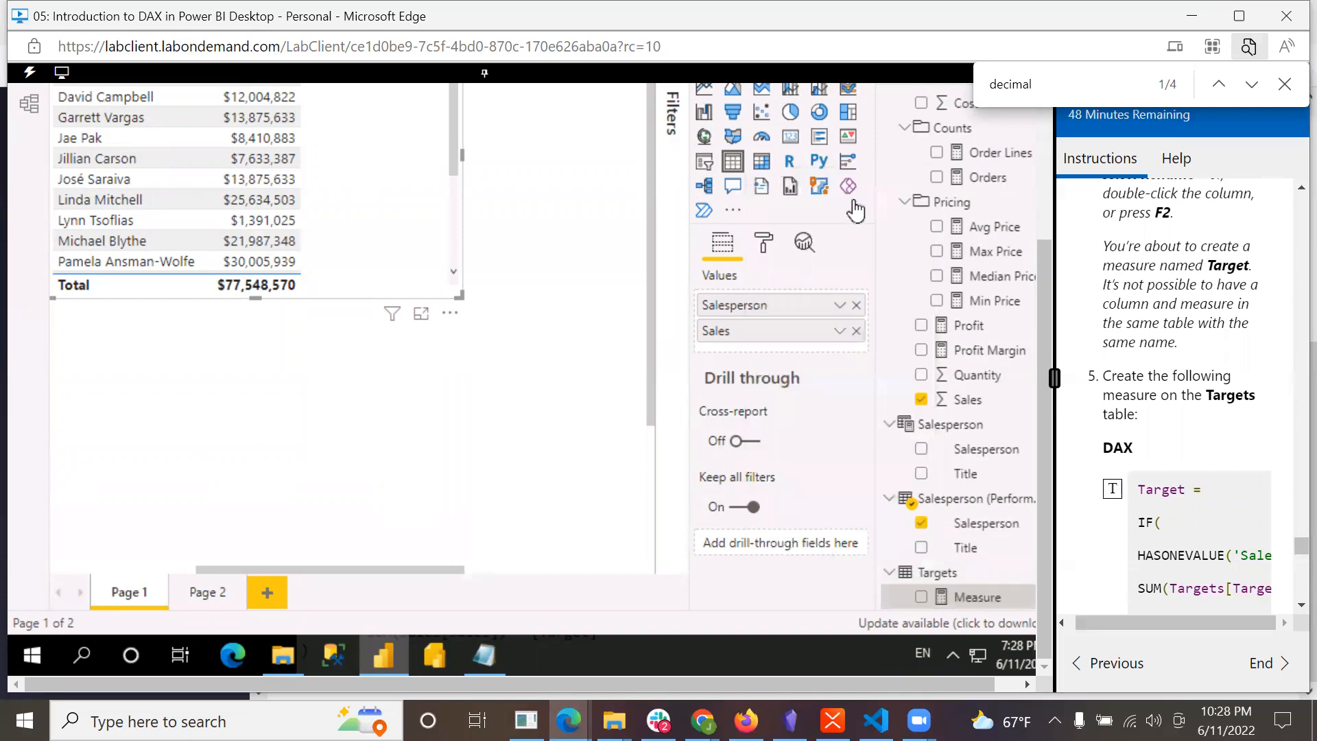
{"action": "left_click_drag", "start_coordinate": [1042, 294], "coordinate": [1042, 127]}
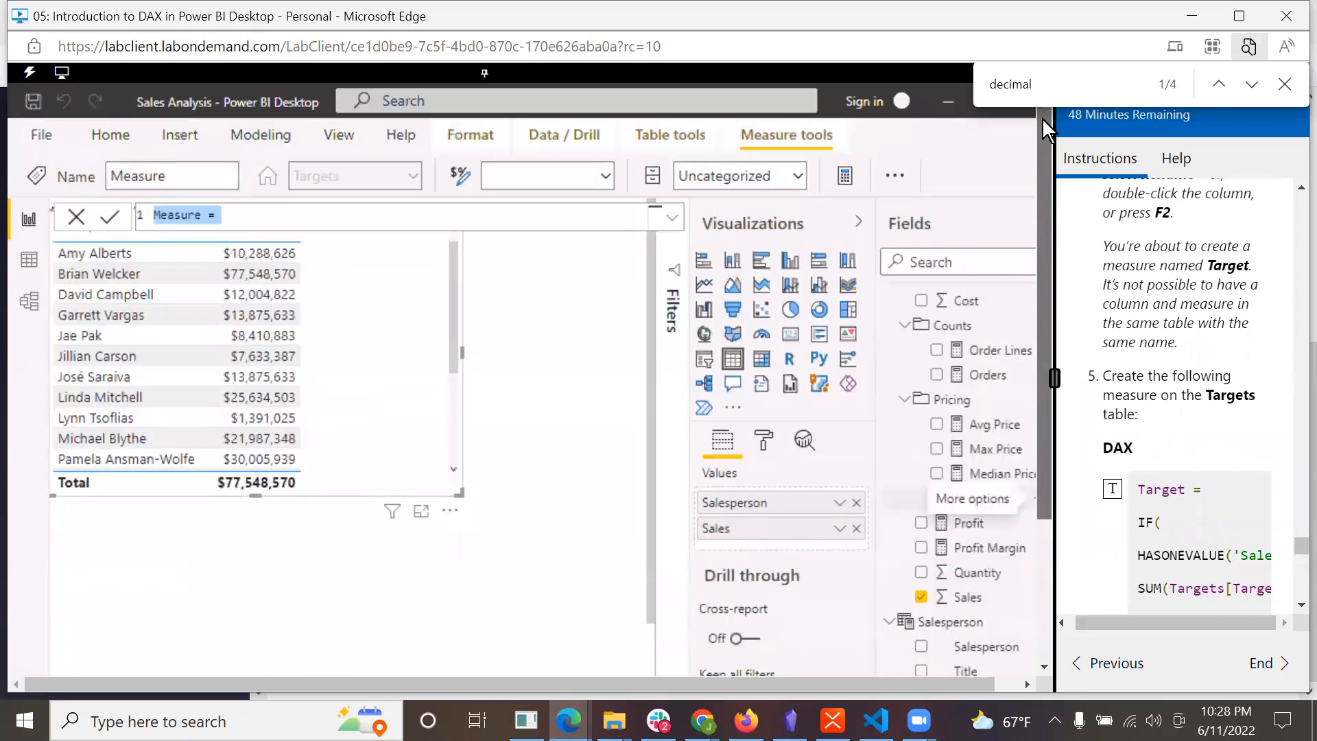
{"action": "key", "text": "BackSpace"}
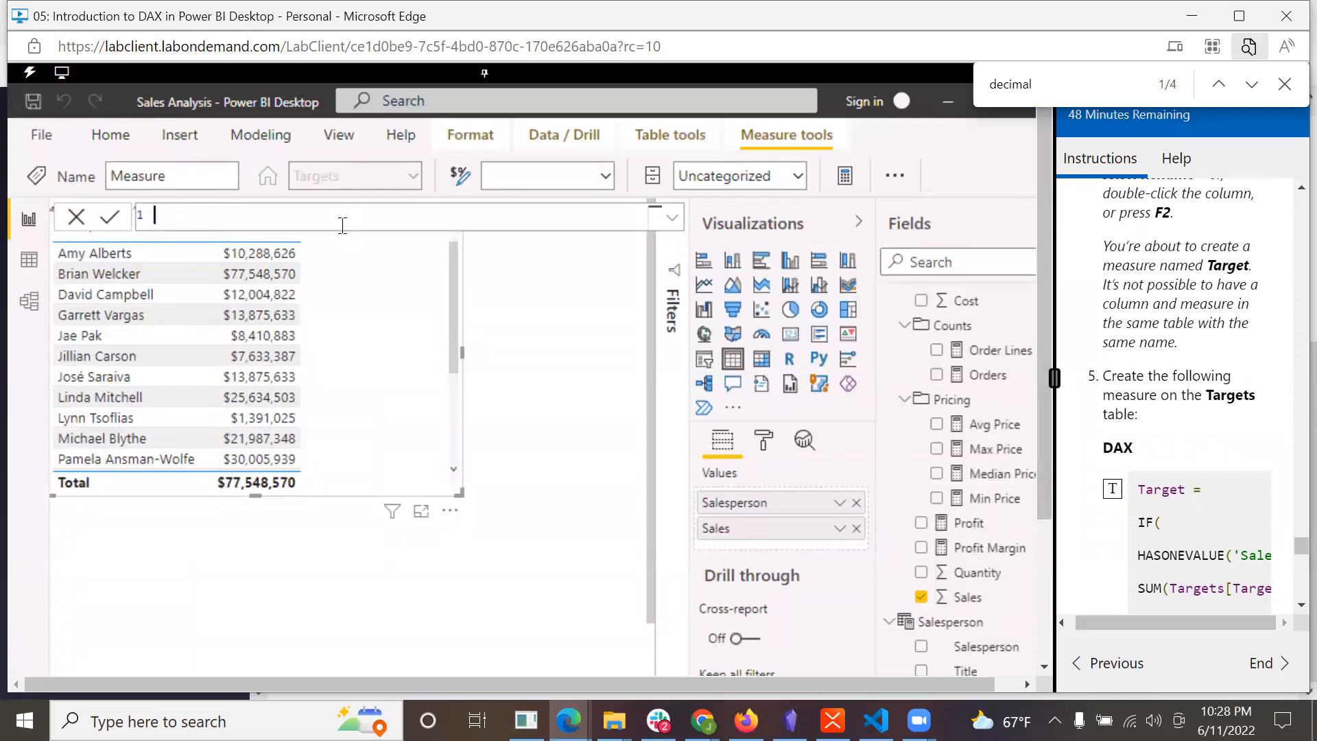
{"action": "key", "text": "ctrl+v"}
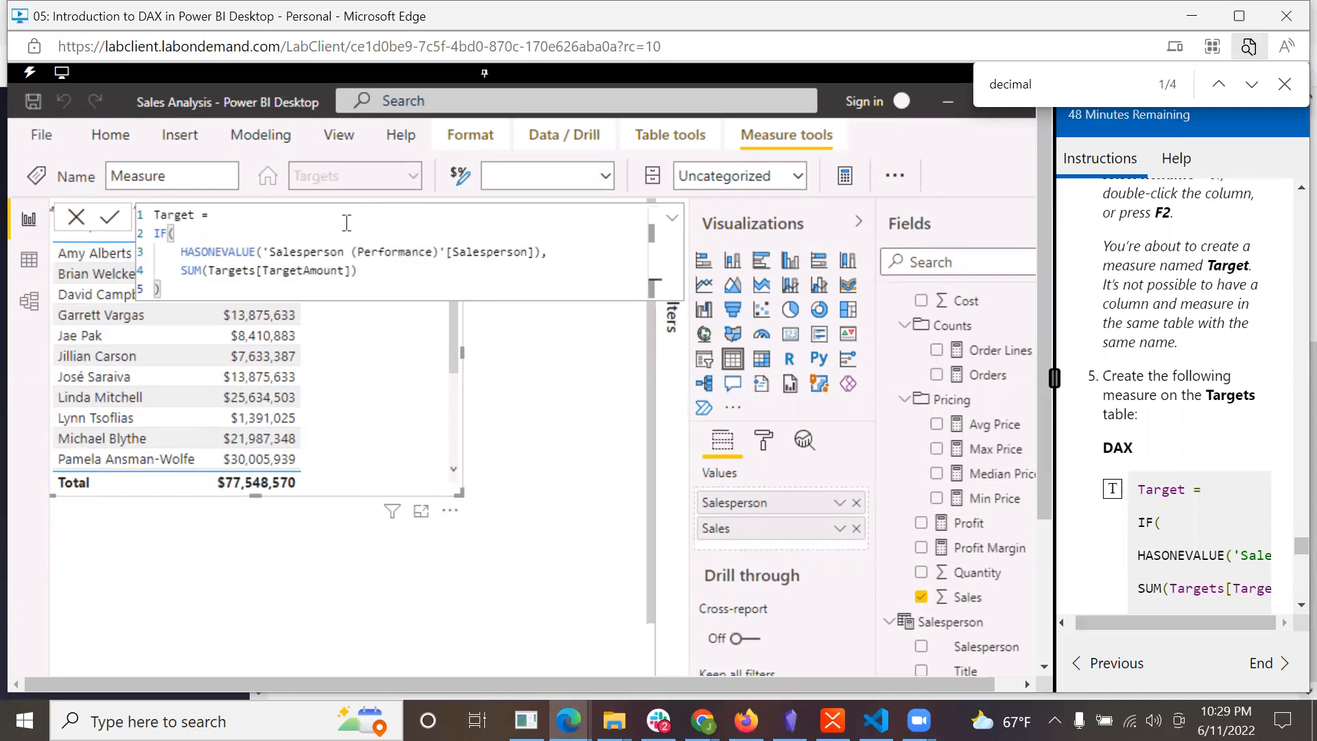
{"action": "key", "text": "Return"}
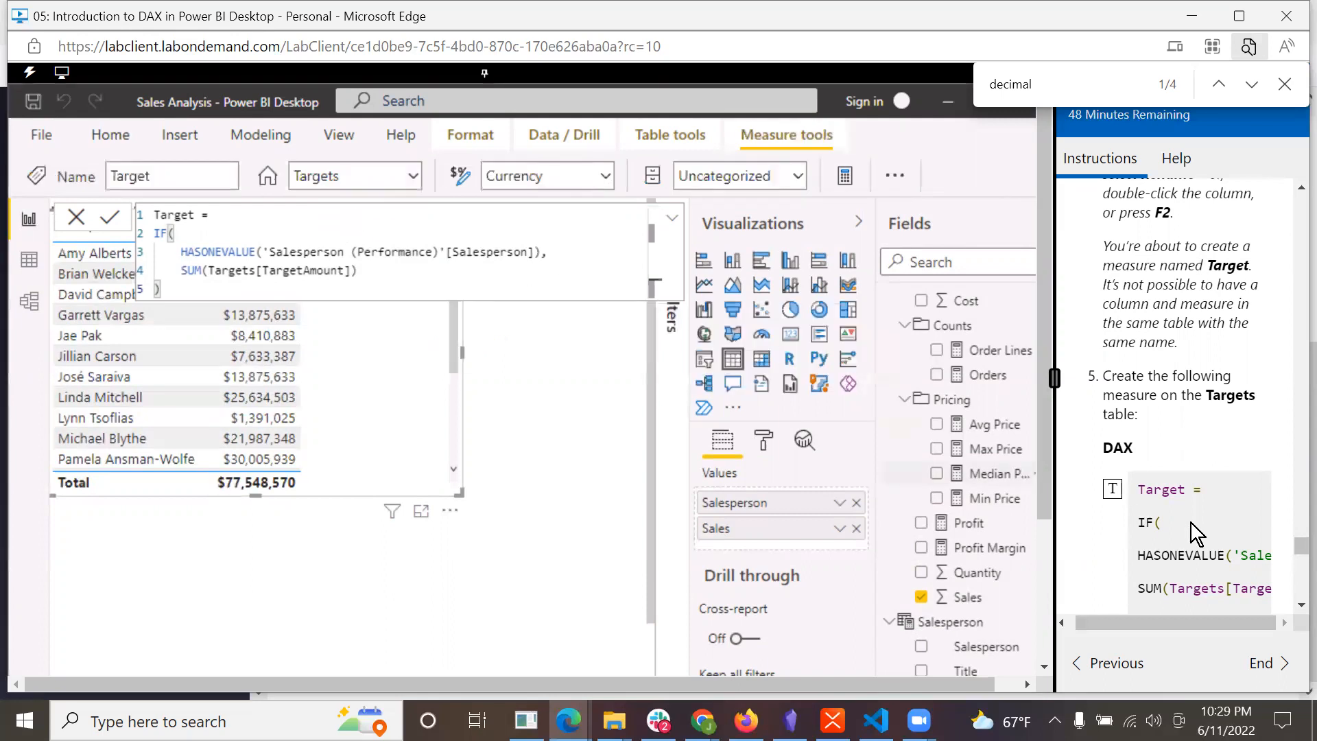
- Read Task 2 instructions 6 to 8 on formatting the measure and hiding TargetAmount, and find the Target measure under the Targets table
{"action": "scroll", "coordinate": [1190, 523], "scroll_direction": "down", "scroll_amount": 1}
{"action": "scroll", "coordinate": [1192, 524], "scroll_direction": "down", "scroll_amount": 4}
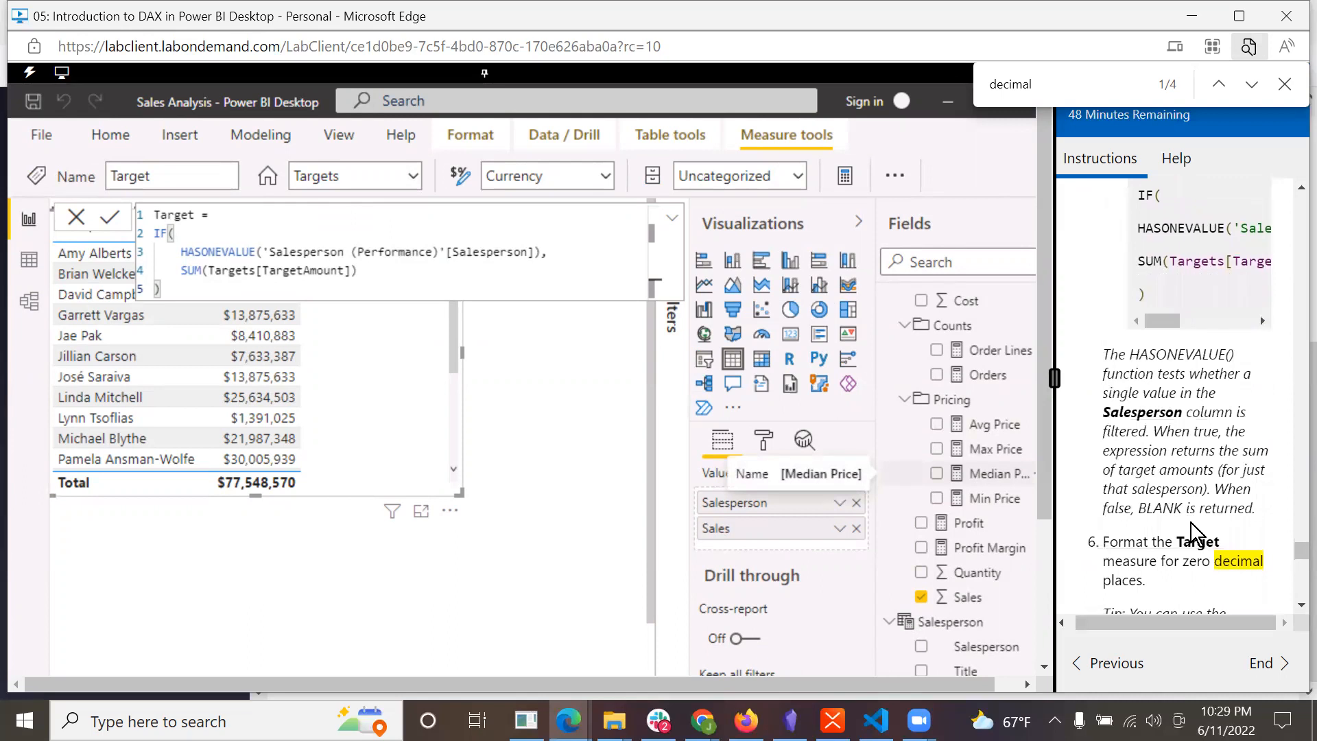
{"action": "left_click_drag", "start_coordinate": [1044, 454], "coordinate": [1046, 641]}
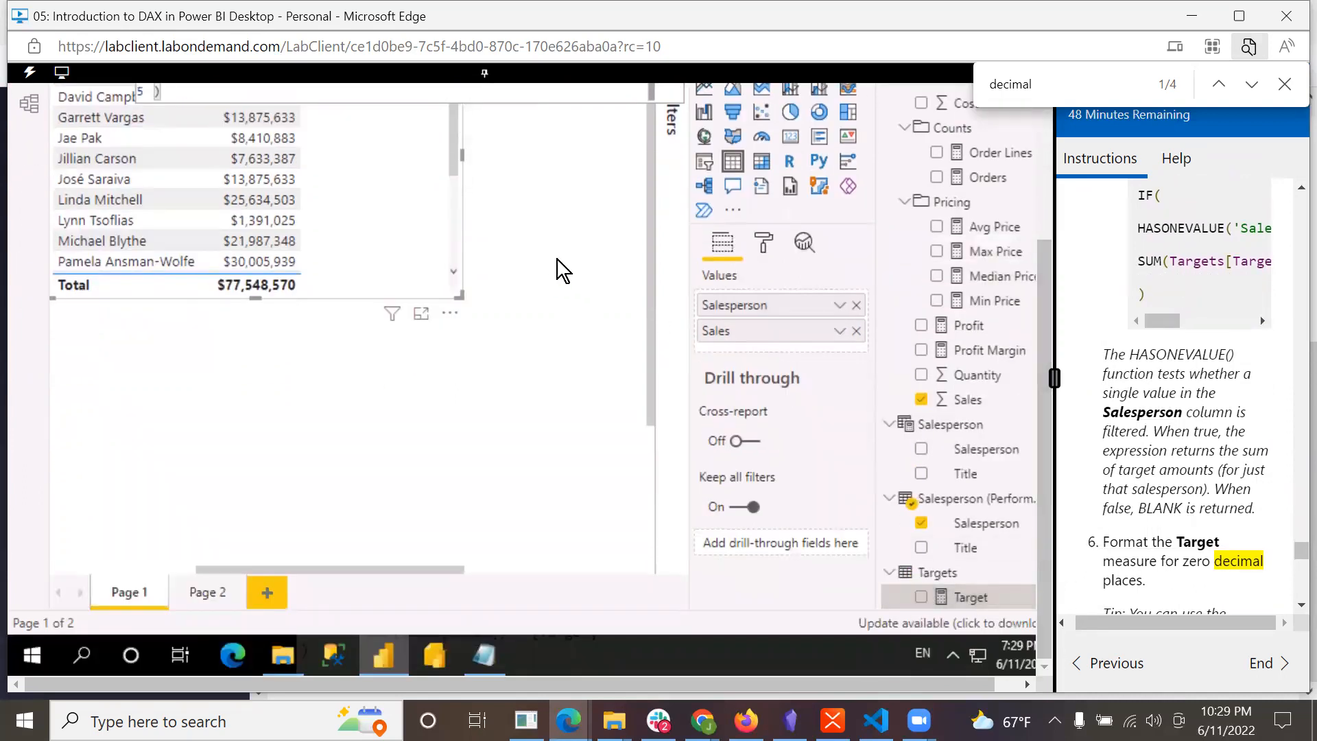
{"action": "left_click_drag", "start_coordinate": [1043, 332], "coordinate": [1111, 81]}
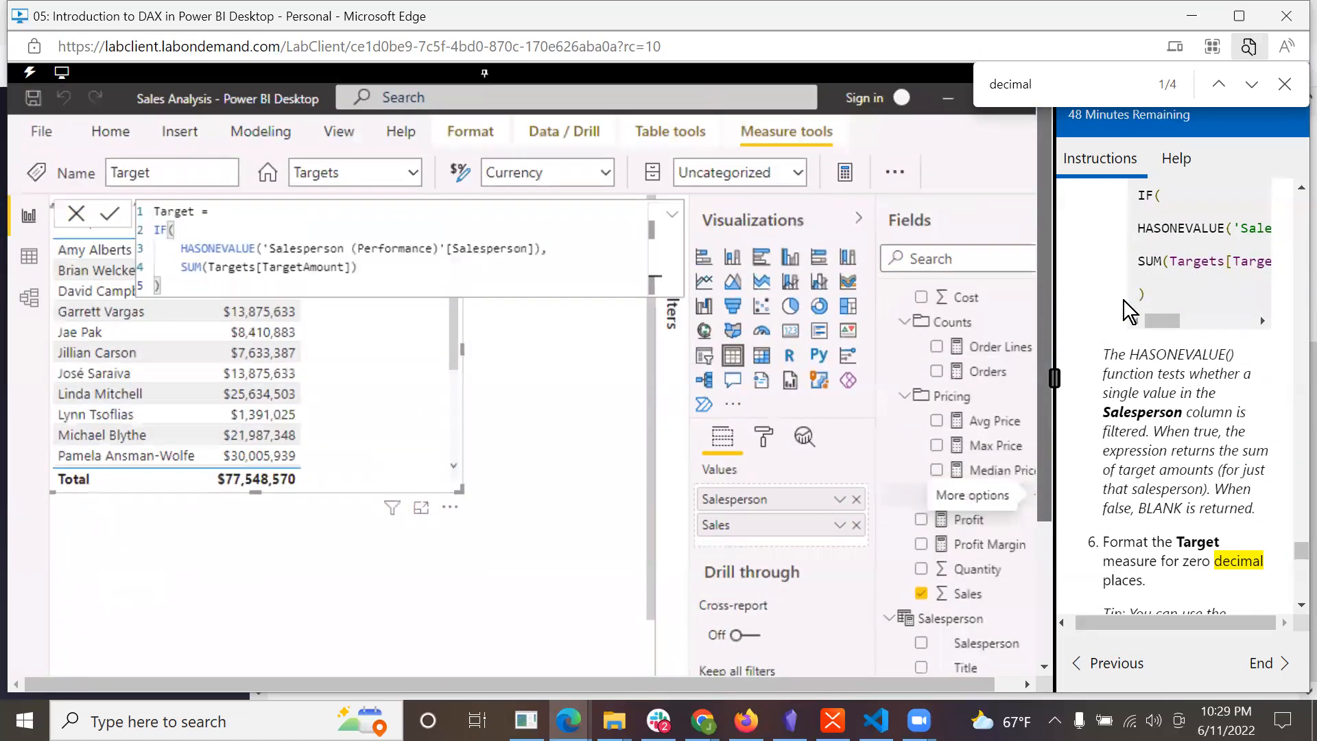
{"action": "scroll", "coordinate": [1046, 480], "scroll_direction": "down", "scroll_amount": 3}
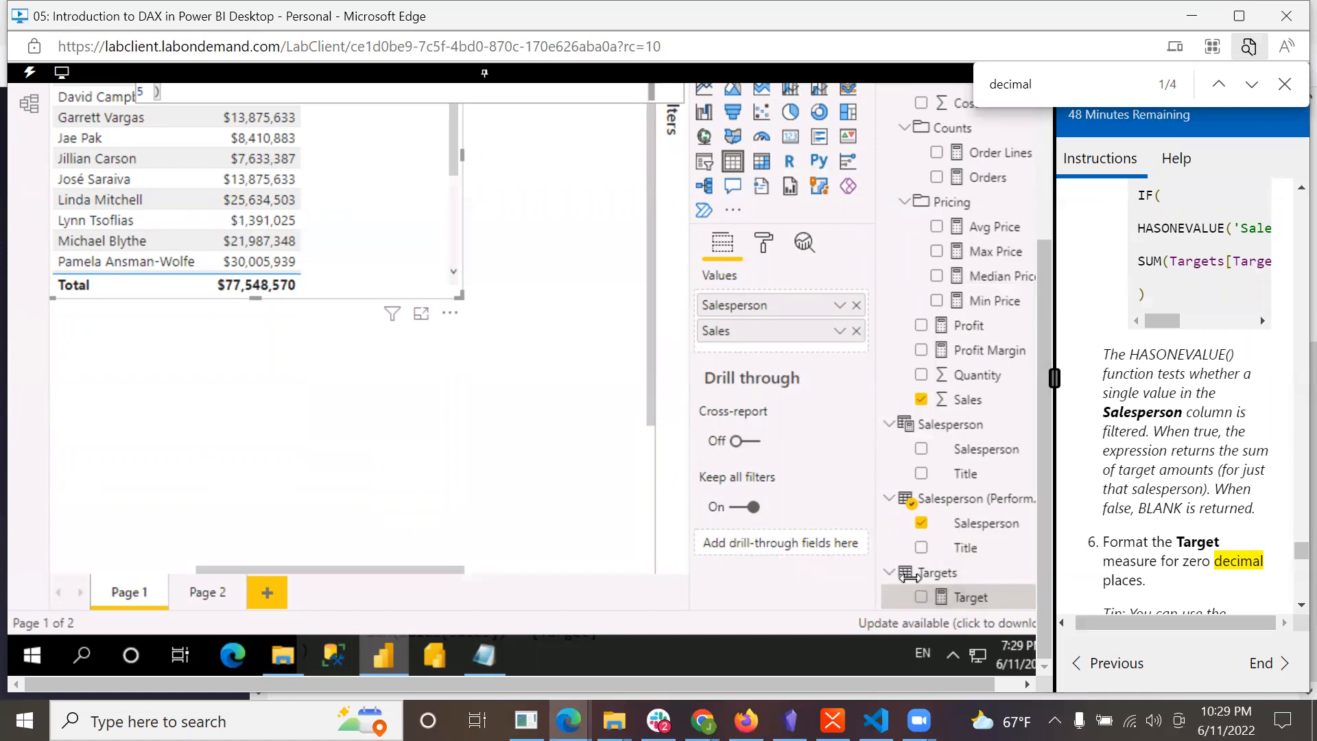
{"action": "scroll", "coordinate": [979, 591], "scroll_direction": "down", "scroll_amount": 1}
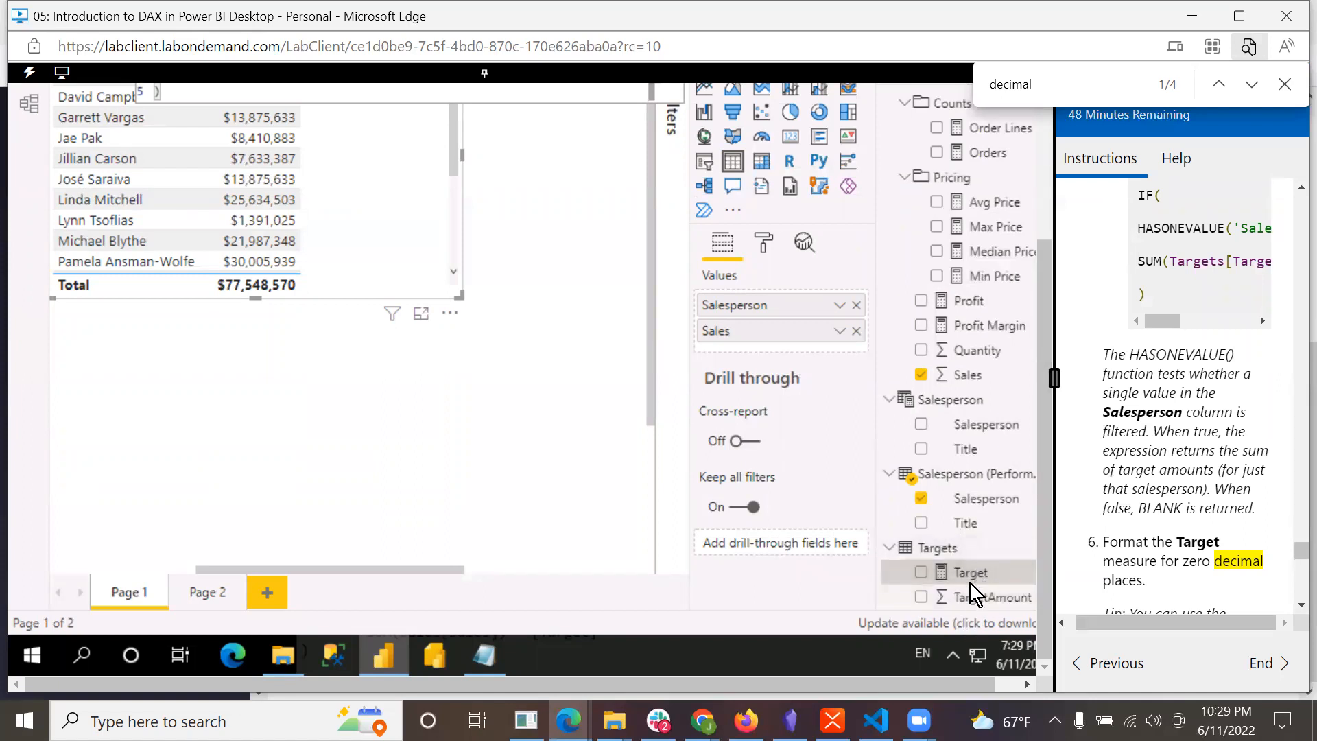
{"action": "left_click", "coordinate": [970, 574]}
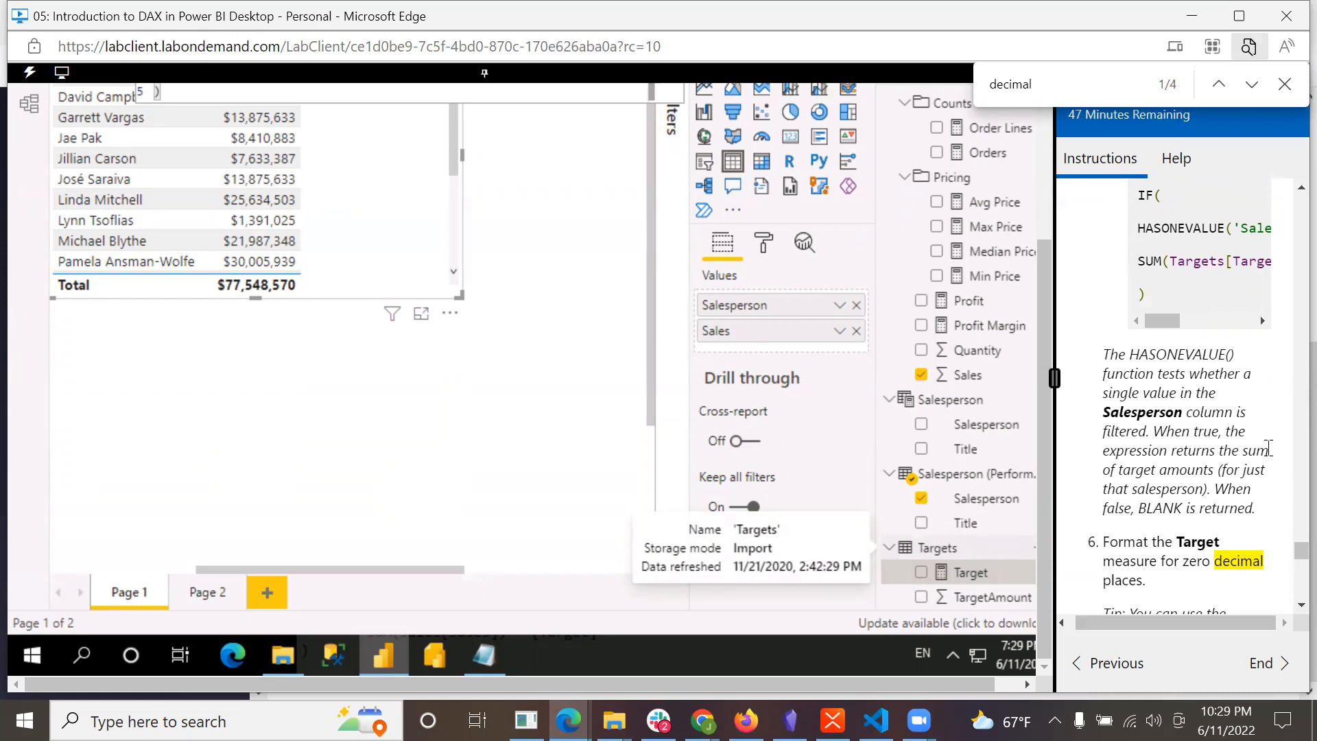
{"action": "scroll", "coordinate": [1268, 447], "scroll_direction": "down", "scroll_amount": 2}
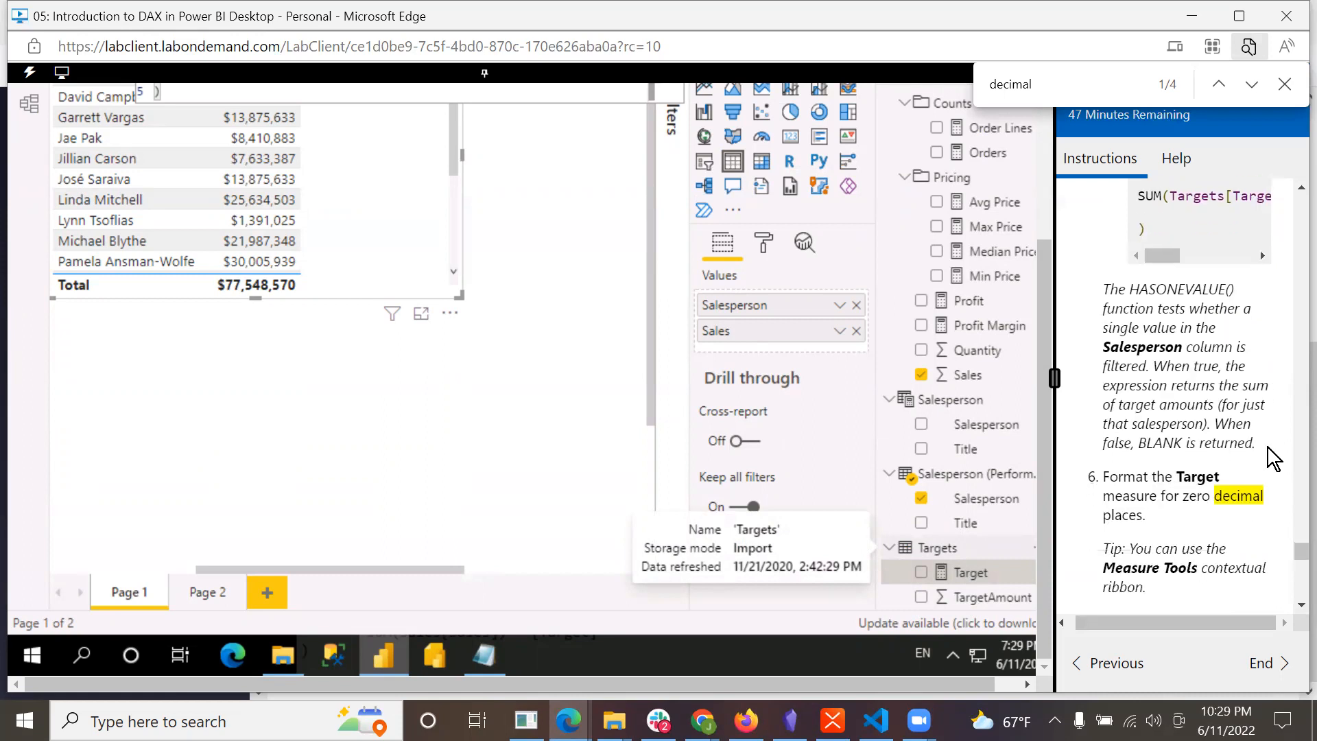
{"action": "scroll", "coordinate": [1267, 447], "scroll_direction": "down", "scroll_amount": 1}
{"action": "scroll", "coordinate": [1267, 447], "scroll_direction": "down", "scroll_amount": 1}
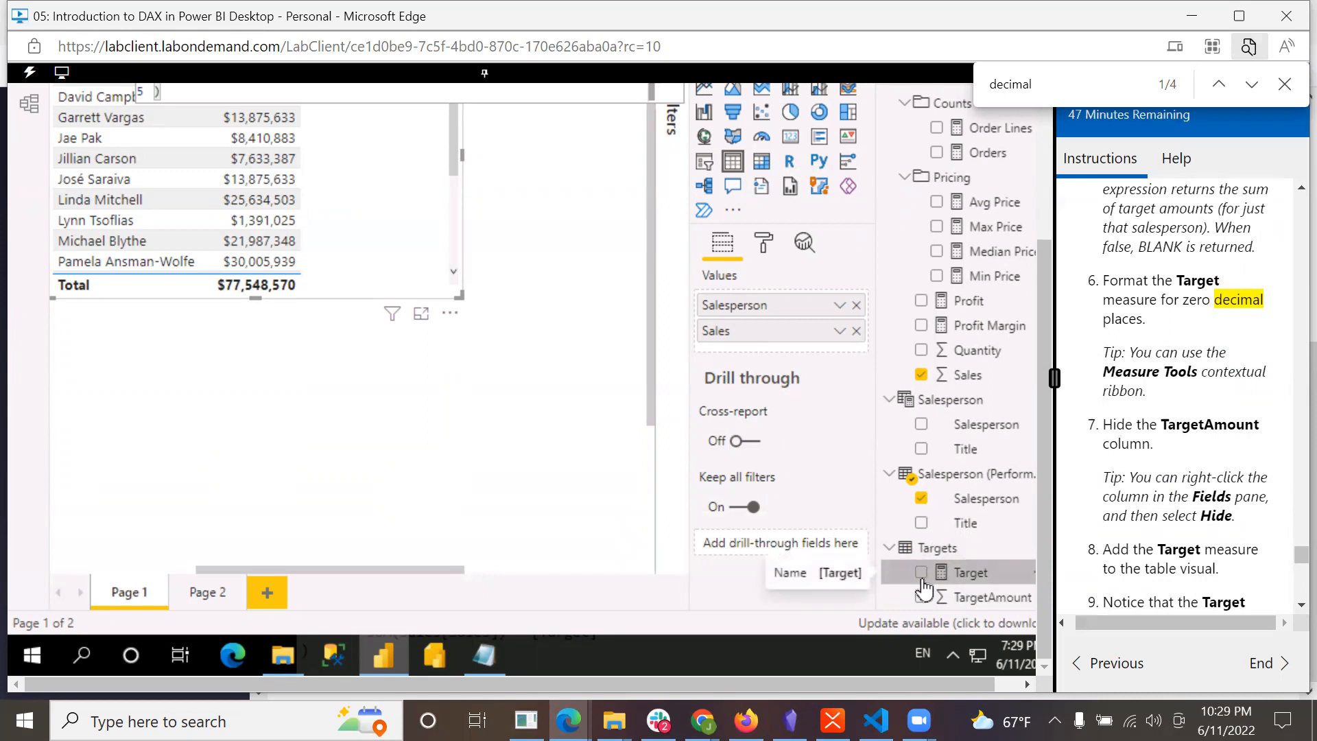
{"action": "double_click", "coordinate": [967, 576]}
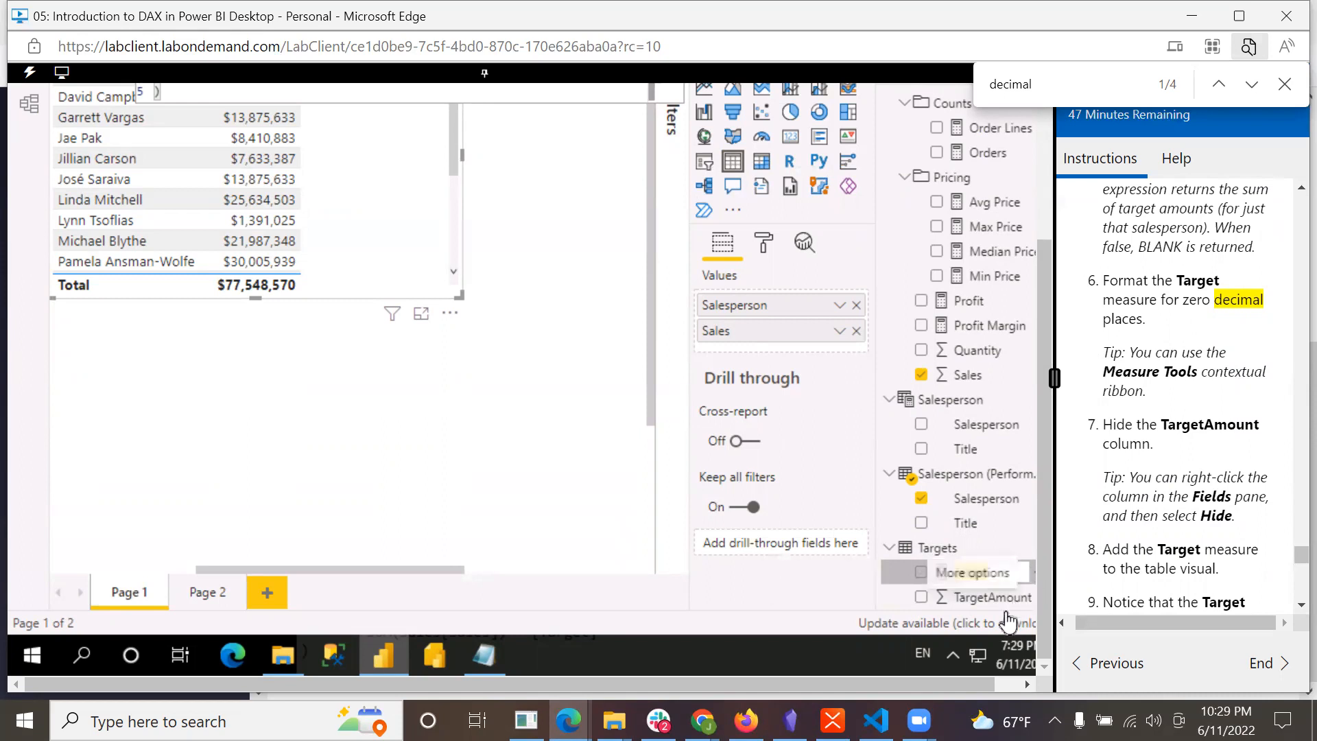
{"action": "left_click", "coordinate": [587, 575]}
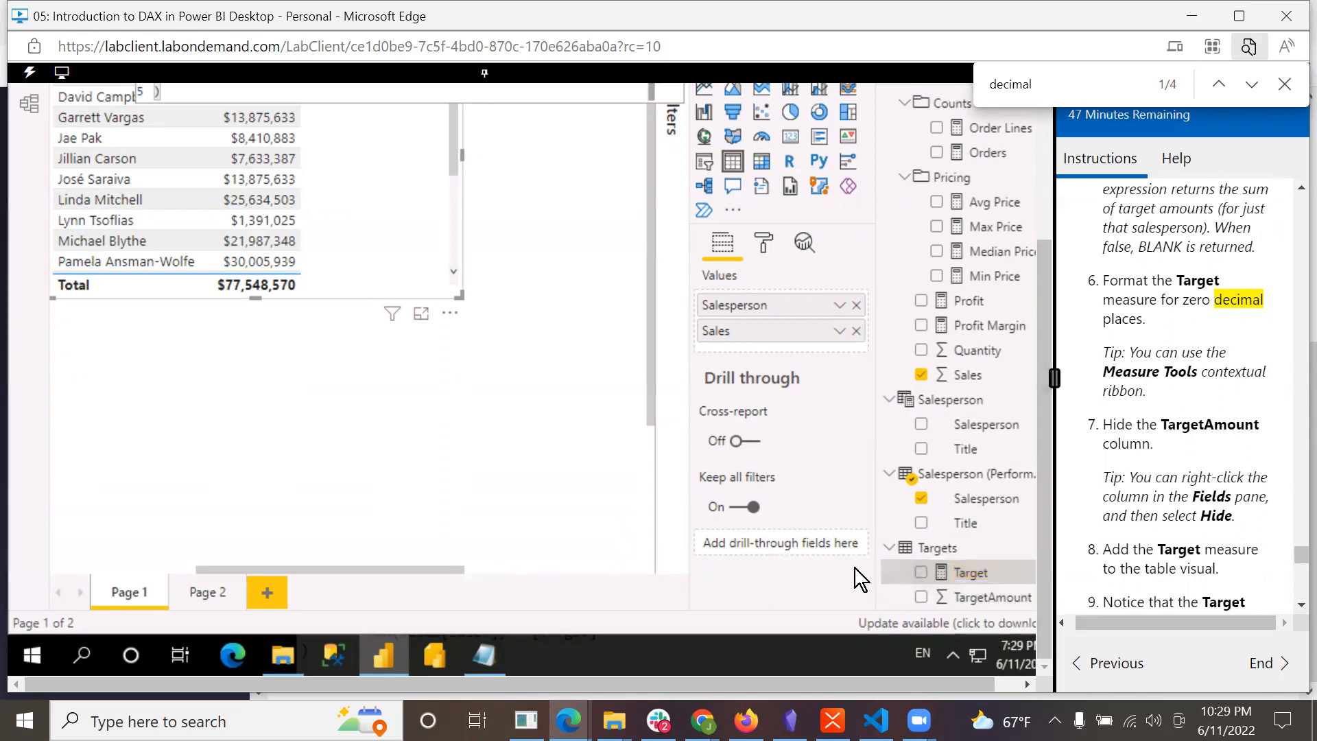
{"action": "right_click", "coordinate": [960, 578]}
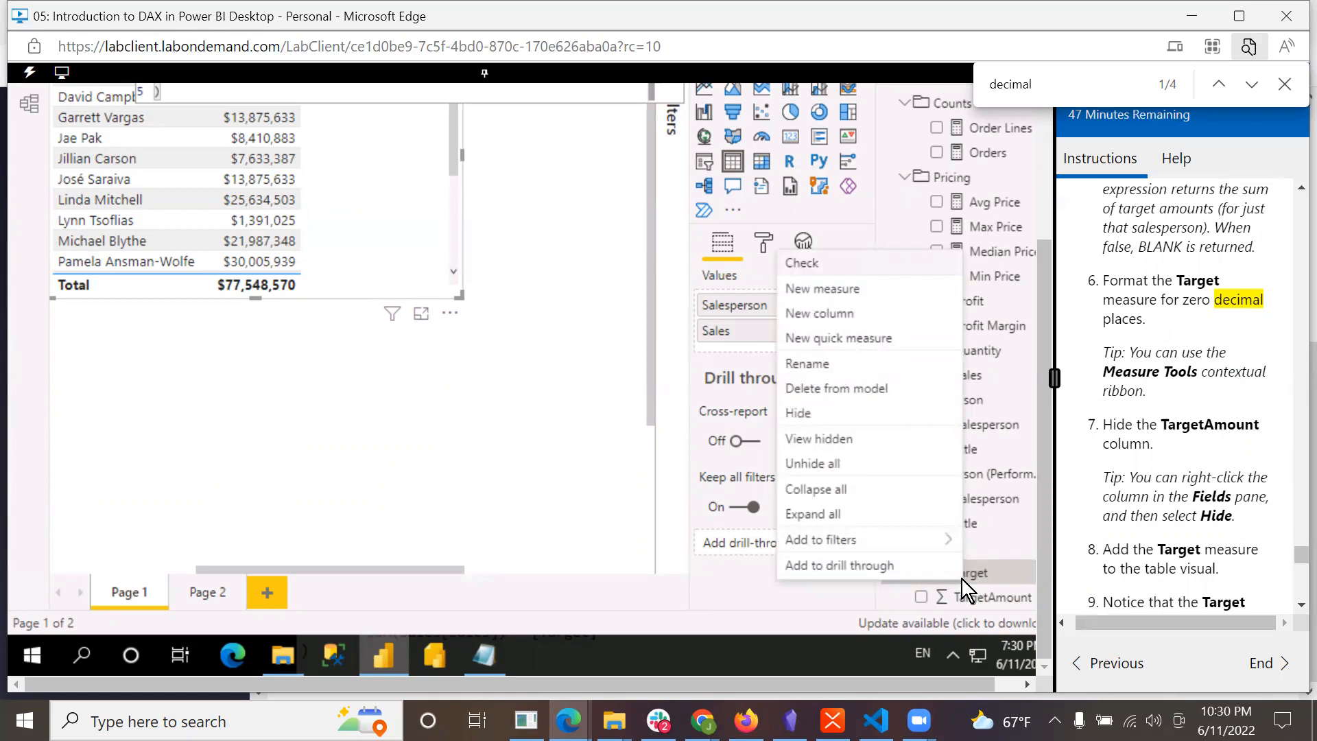
{"action": "left_click", "coordinate": [794, 598]}
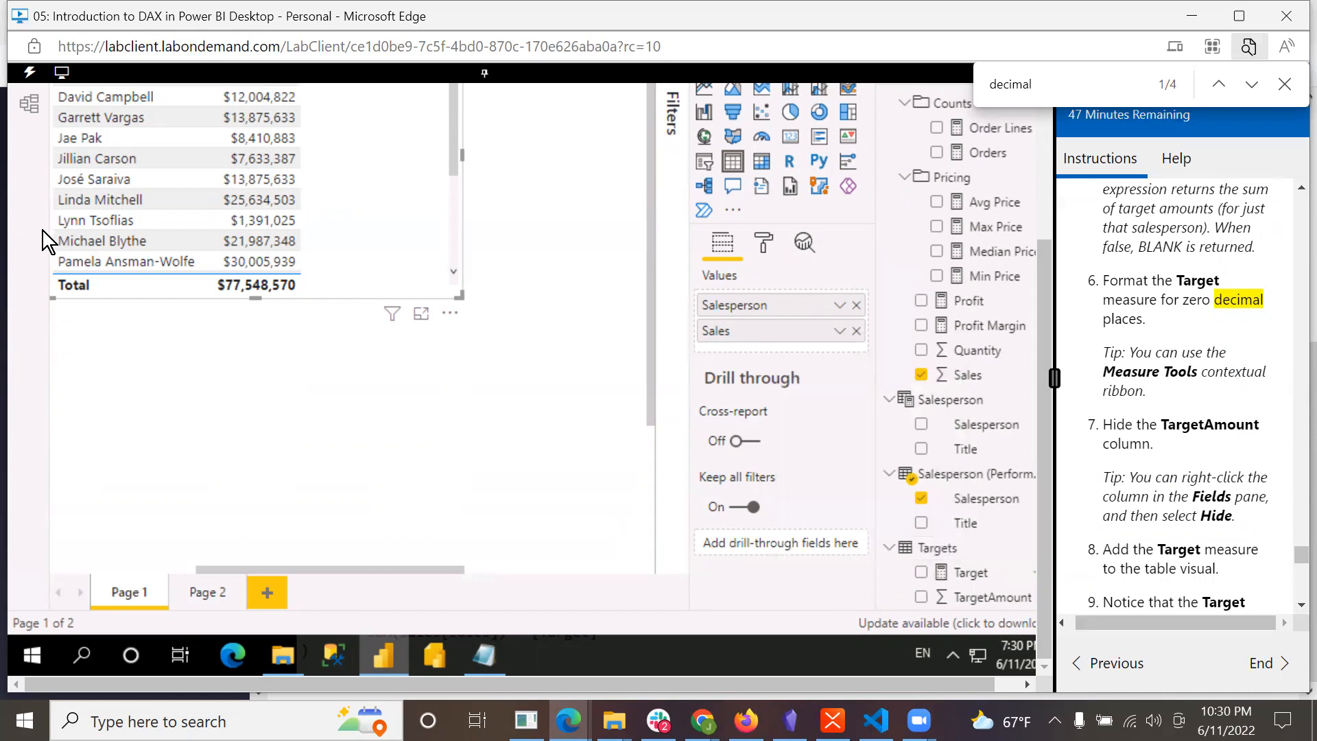
- Set the format of the Targets table's Target measure to Whole number in Model view, and return to Report view
{"action": "left_click", "coordinate": [29, 103]}
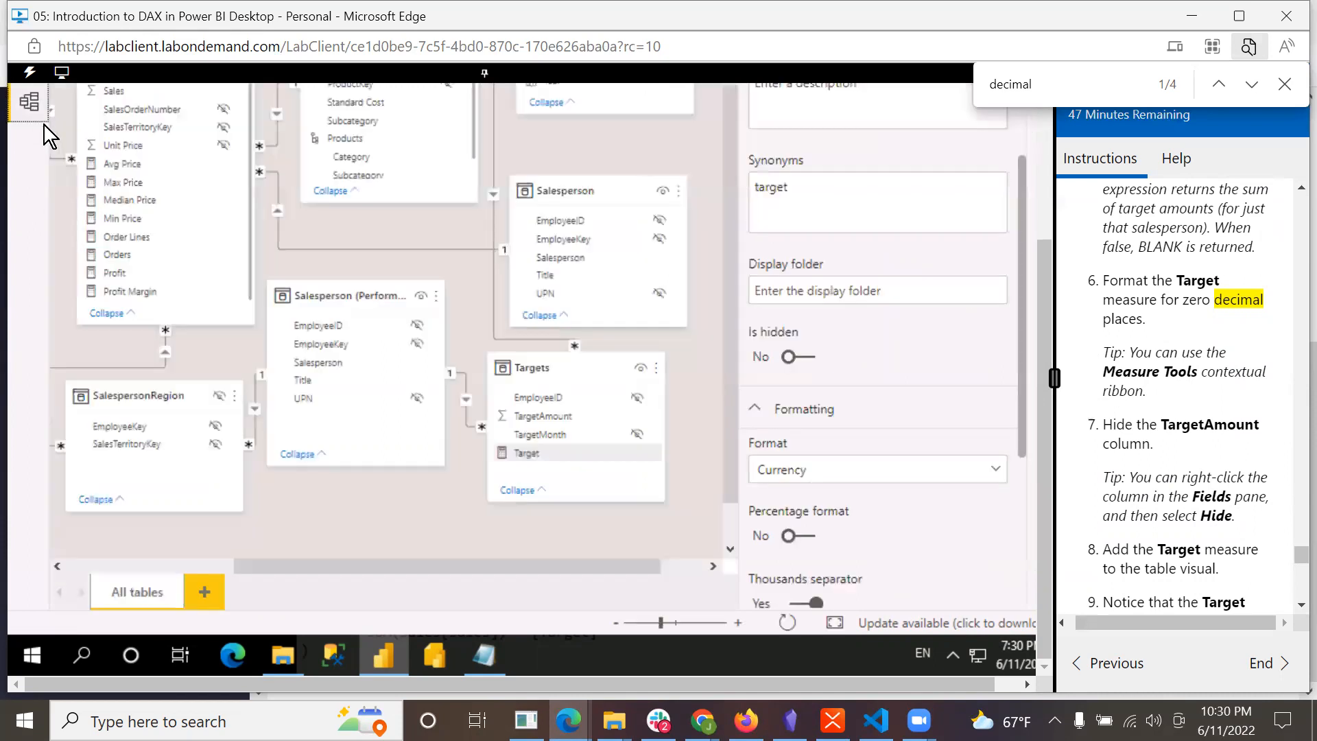
{"action": "right_click", "coordinate": [535, 458]}
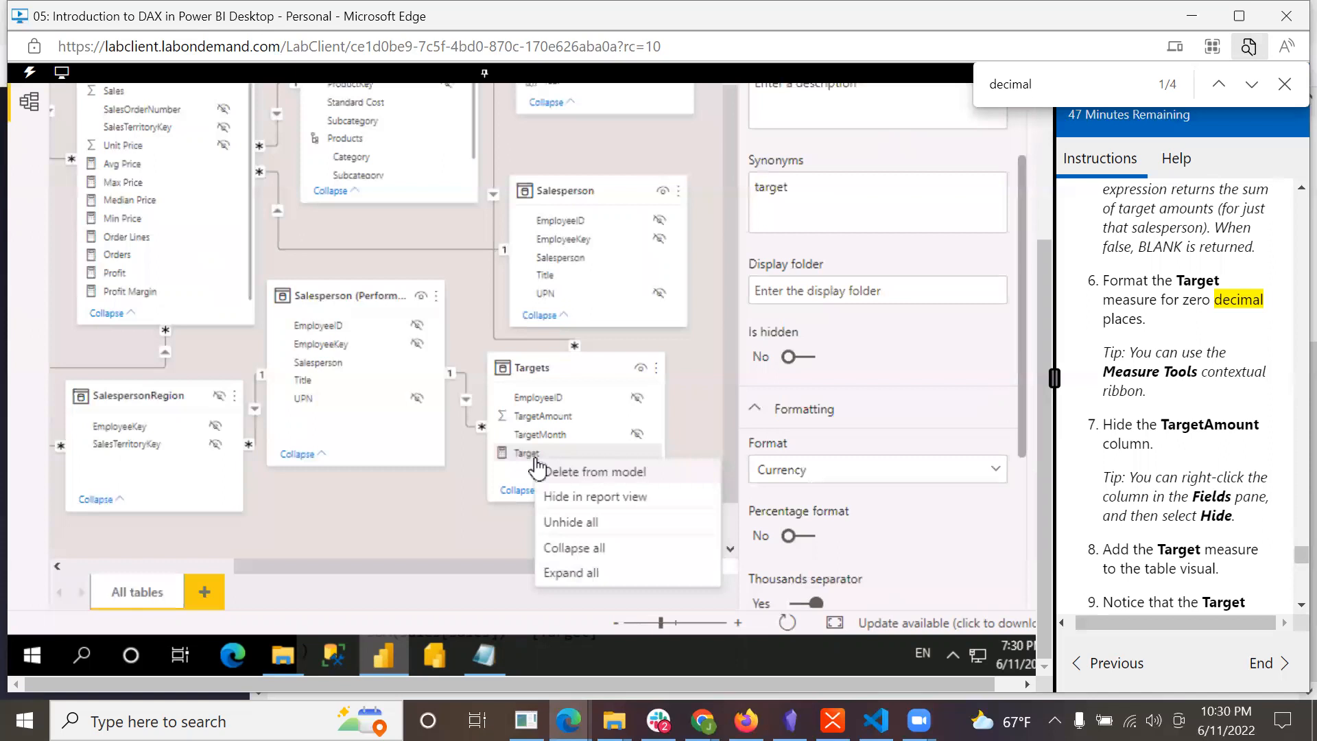
{"action": "left_click", "coordinate": [537, 471]}
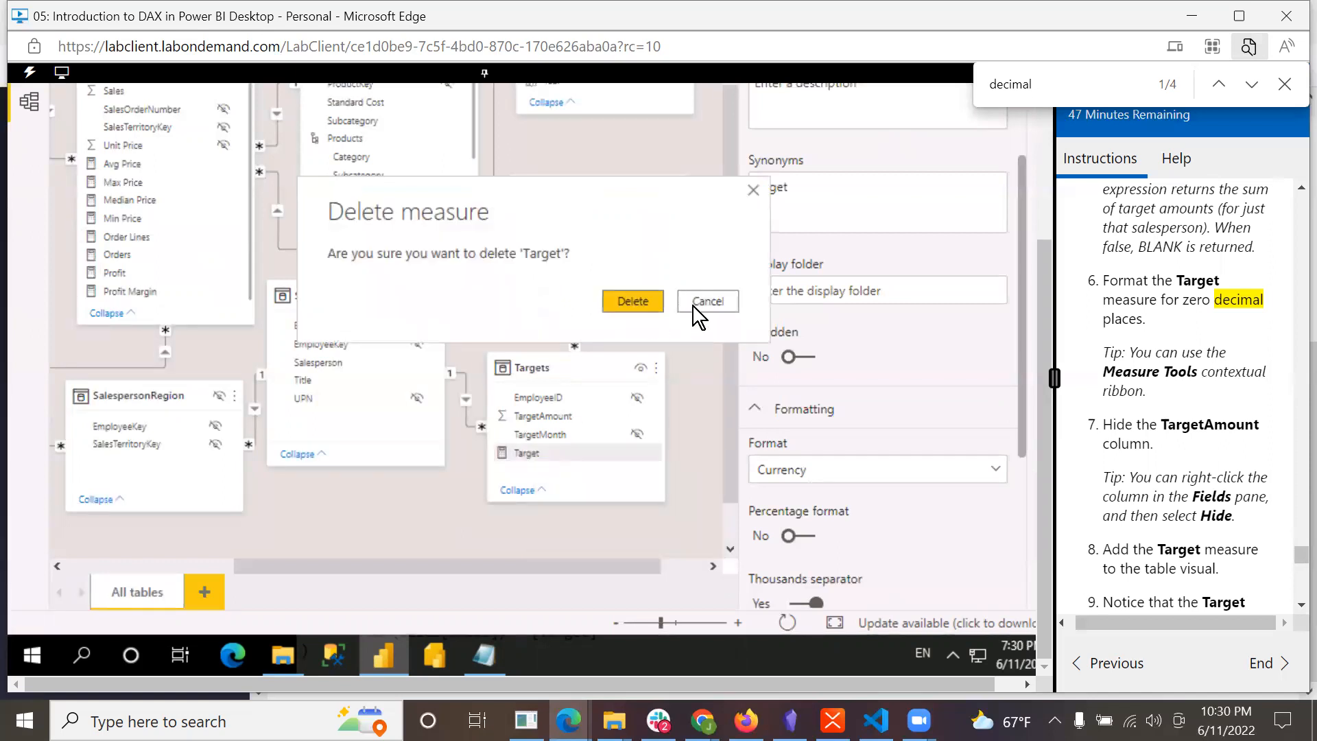
{"action": "left_click", "coordinate": [693, 304]}
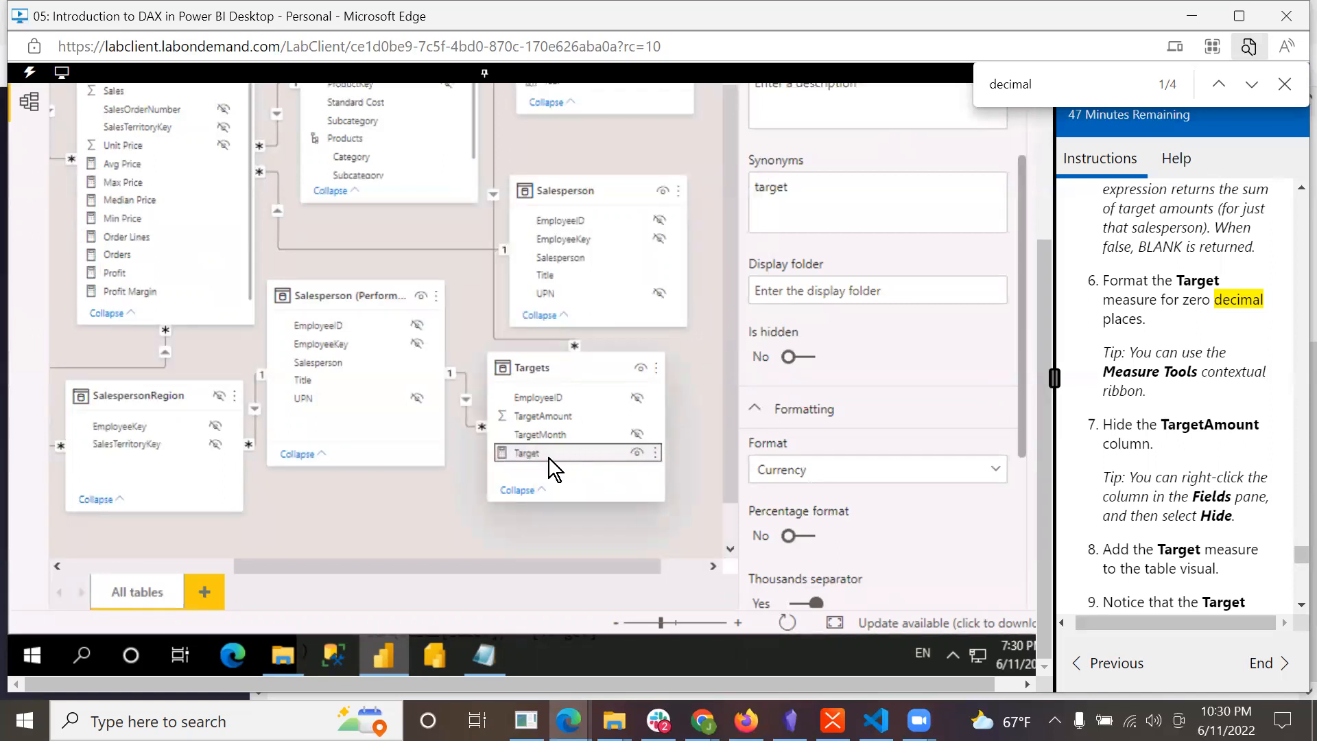
{"action": "left_click", "coordinate": [990, 470]}
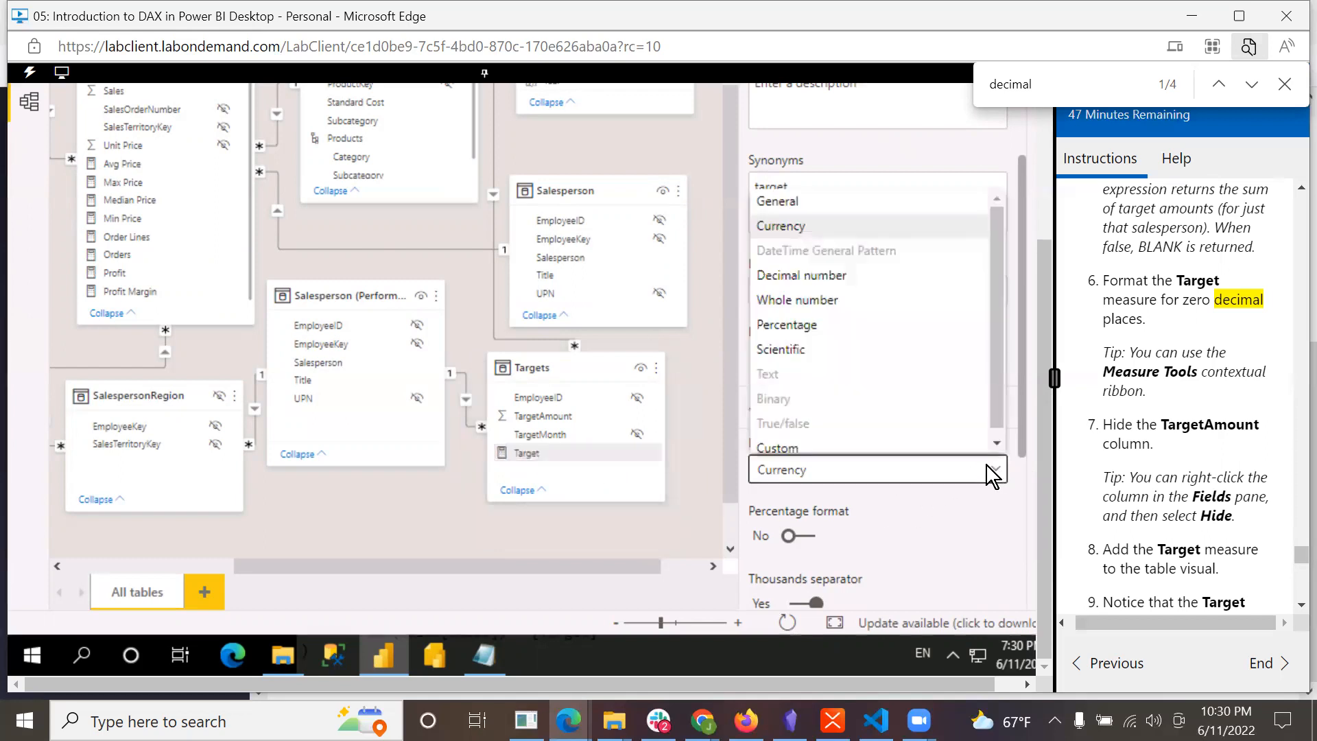
{"action": "left_click", "coordinate": [812, 302]}
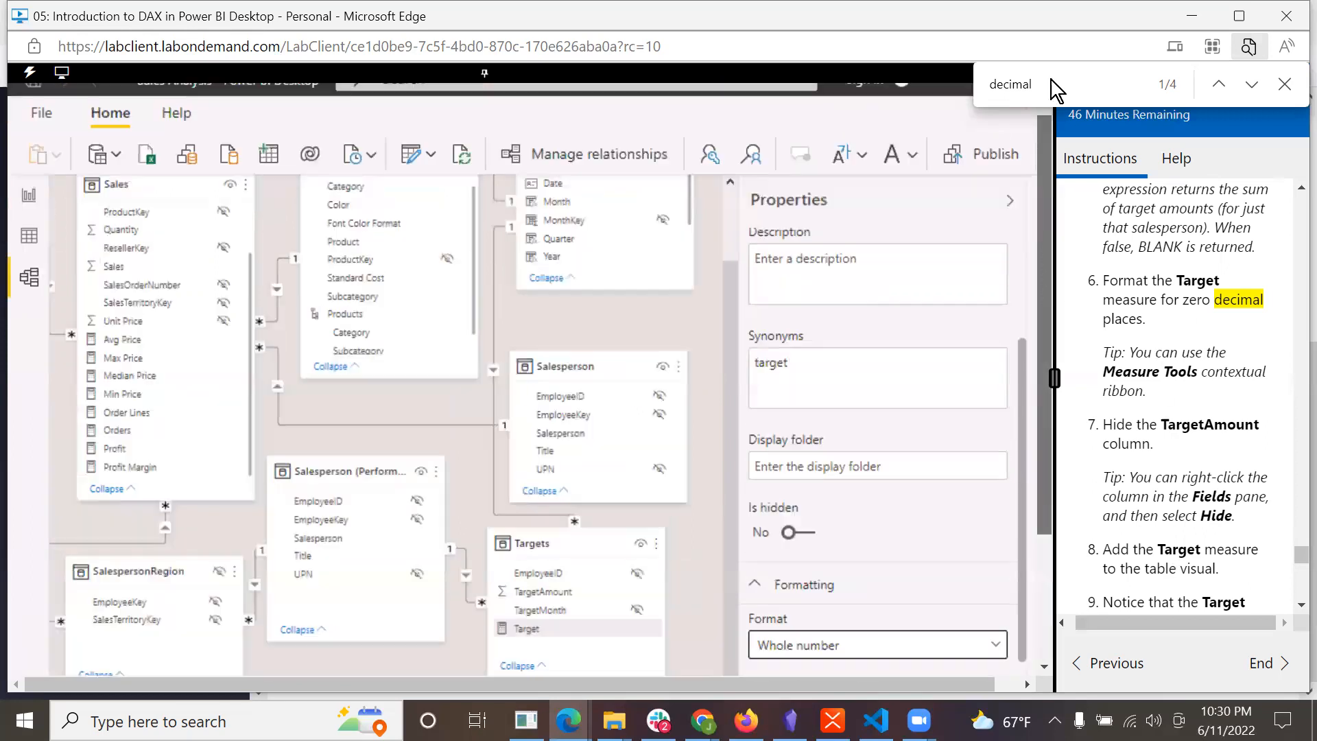
{"action": "left_click", "coordinate": [1044, 282]}
{"action": "left_click", "coordinate": [26, 219]}
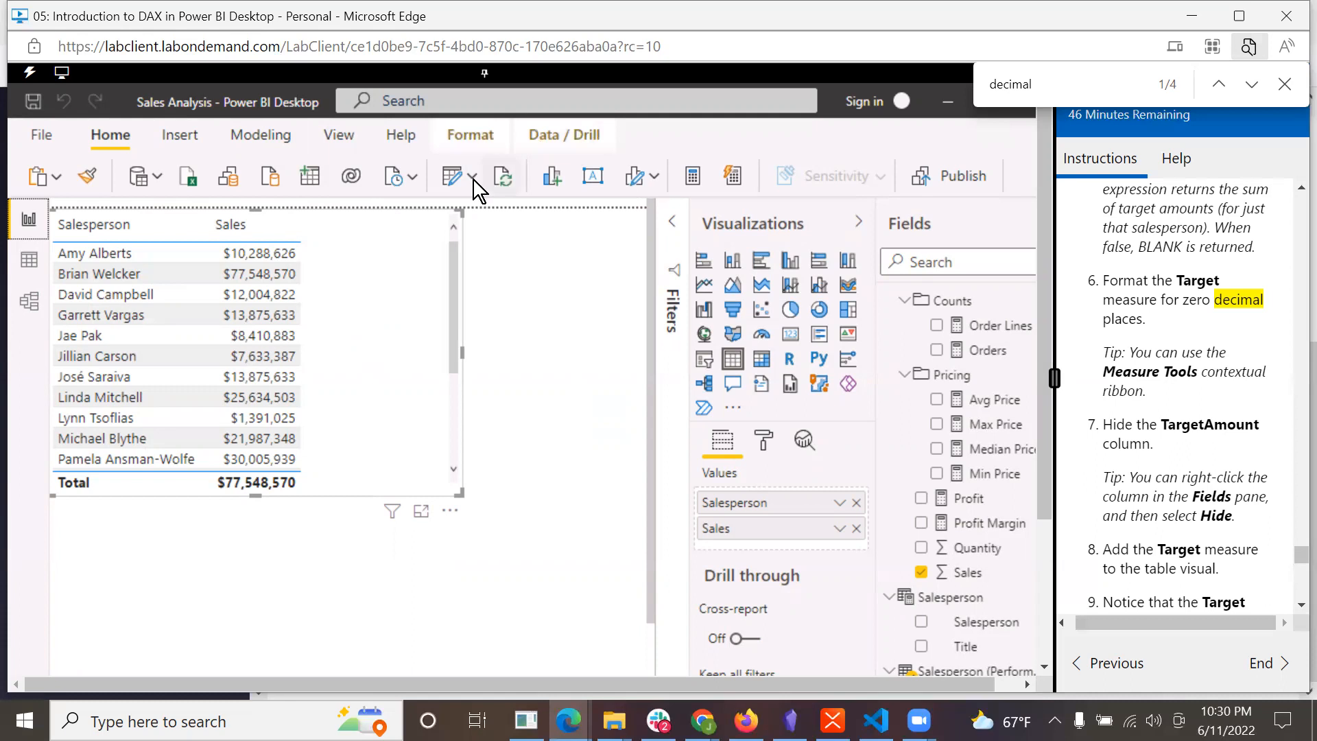
- Search the available commands for "measure tools" while in Model view, and go back to Report view
{"action": "left_click", "coordinate": [29, 299]}
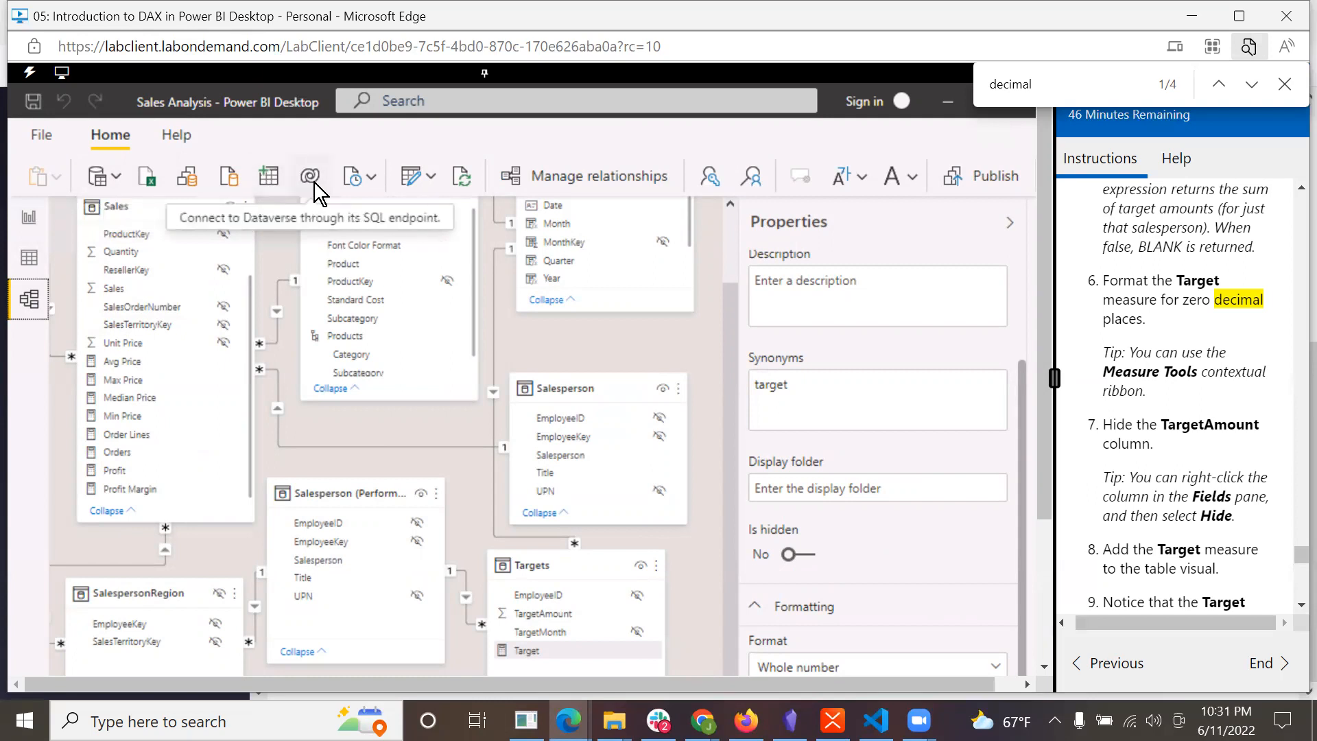
{"action": "left_click", "coordinate": [440, 101]}
{"action": "type", "text": "me"}
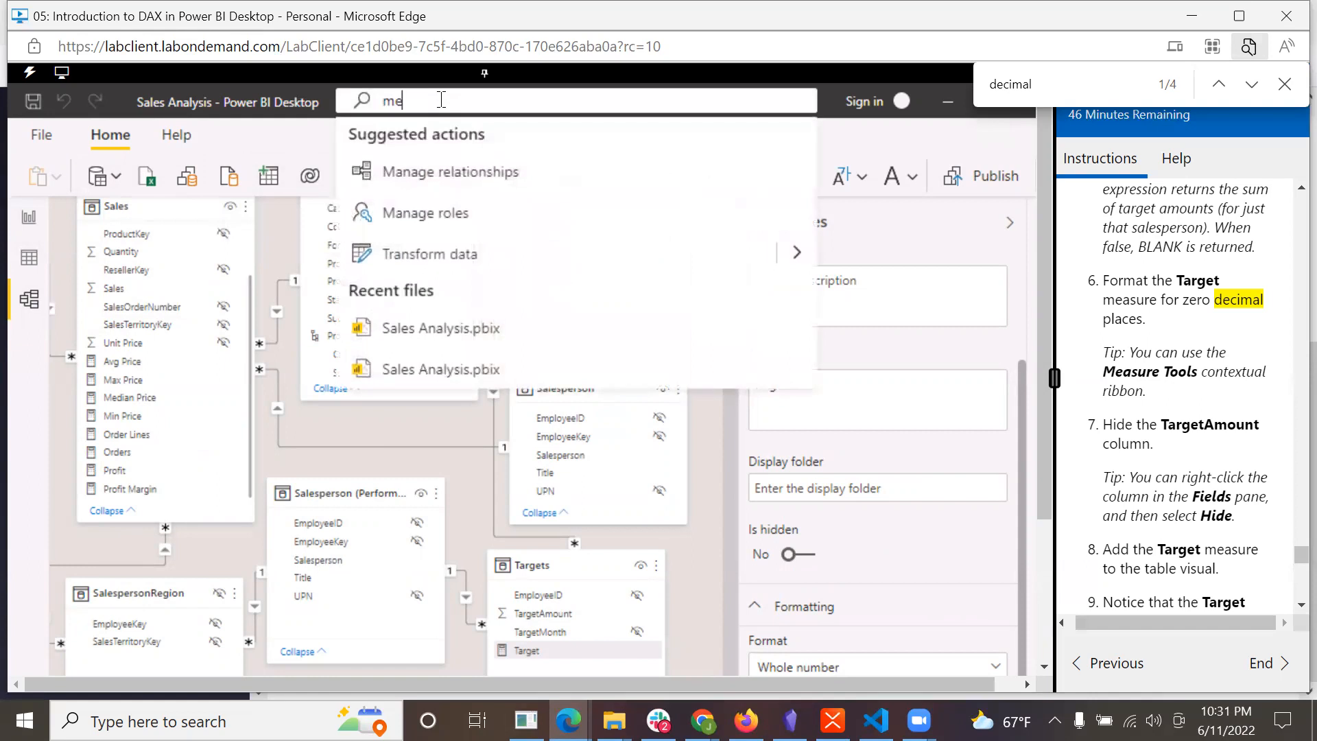
{"action": "type", "text": "asure tools"}
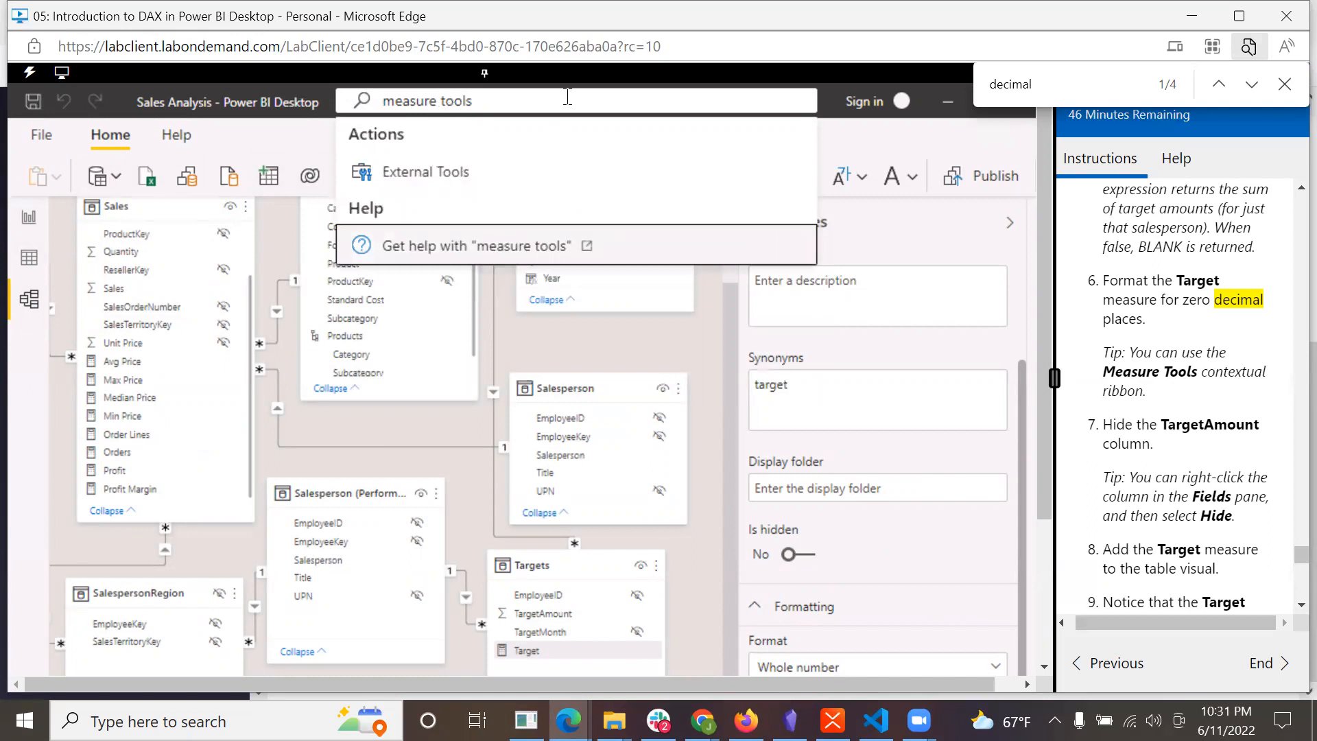
{"action": "key", "text": "BackSpace"}
{"action": "key", "text": "BackSpace"}
{"action": "key", "text": "BackSpace"}
{"action": "key", "text": "BackSpace"}
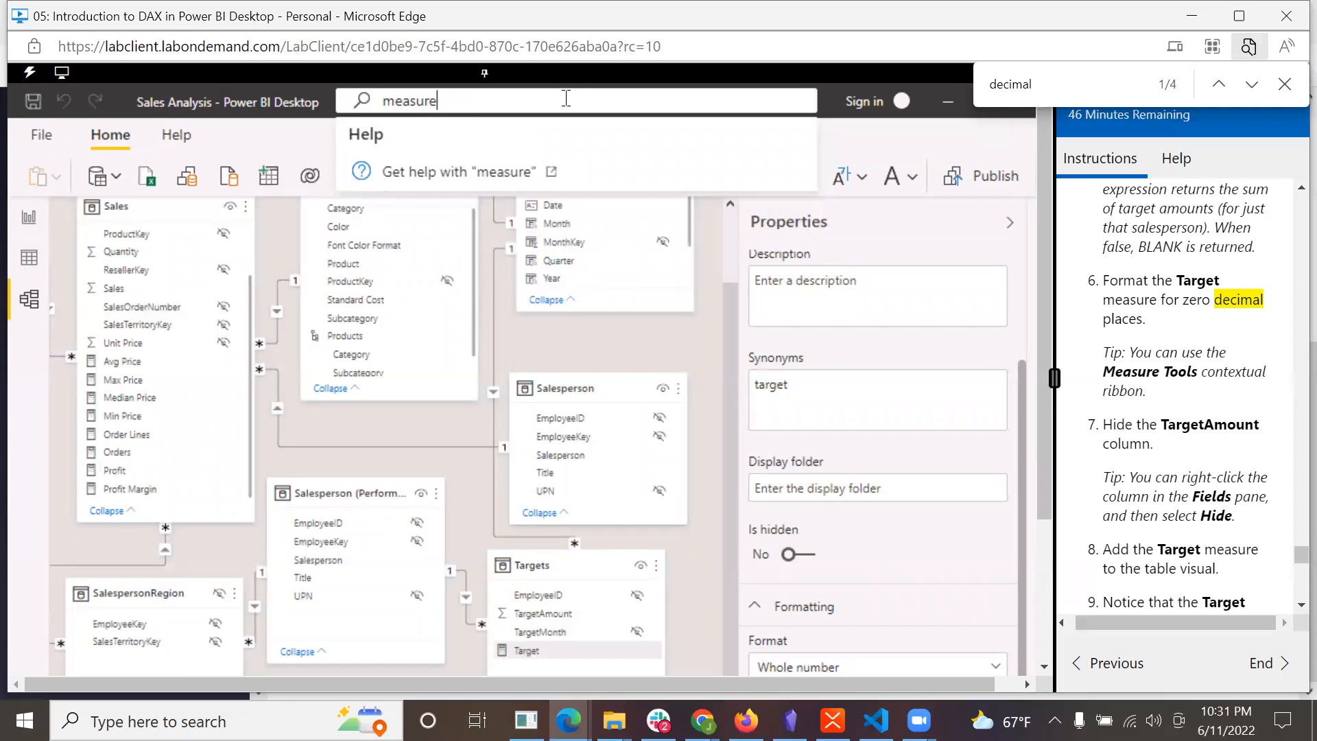
{"action": "key", "text": "Escape"}
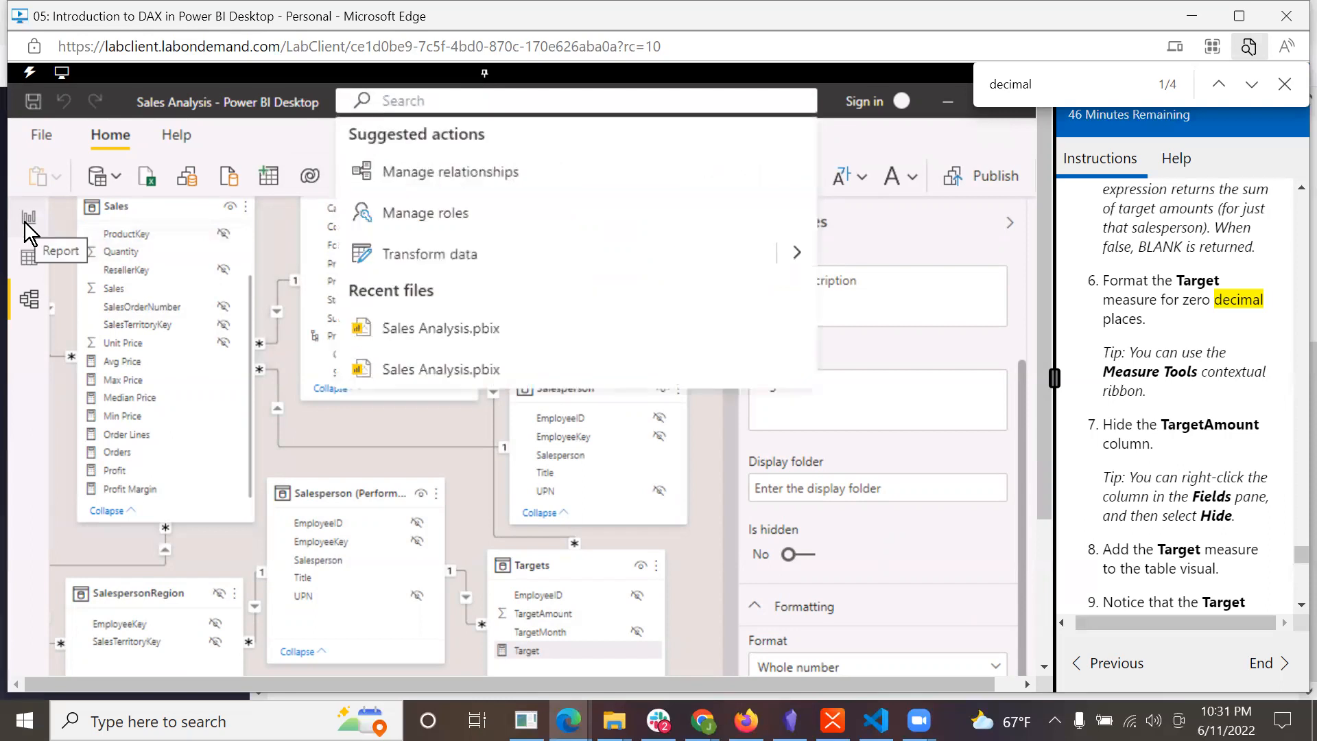
{"action": "left_click", "coordinate": [27, 220]}
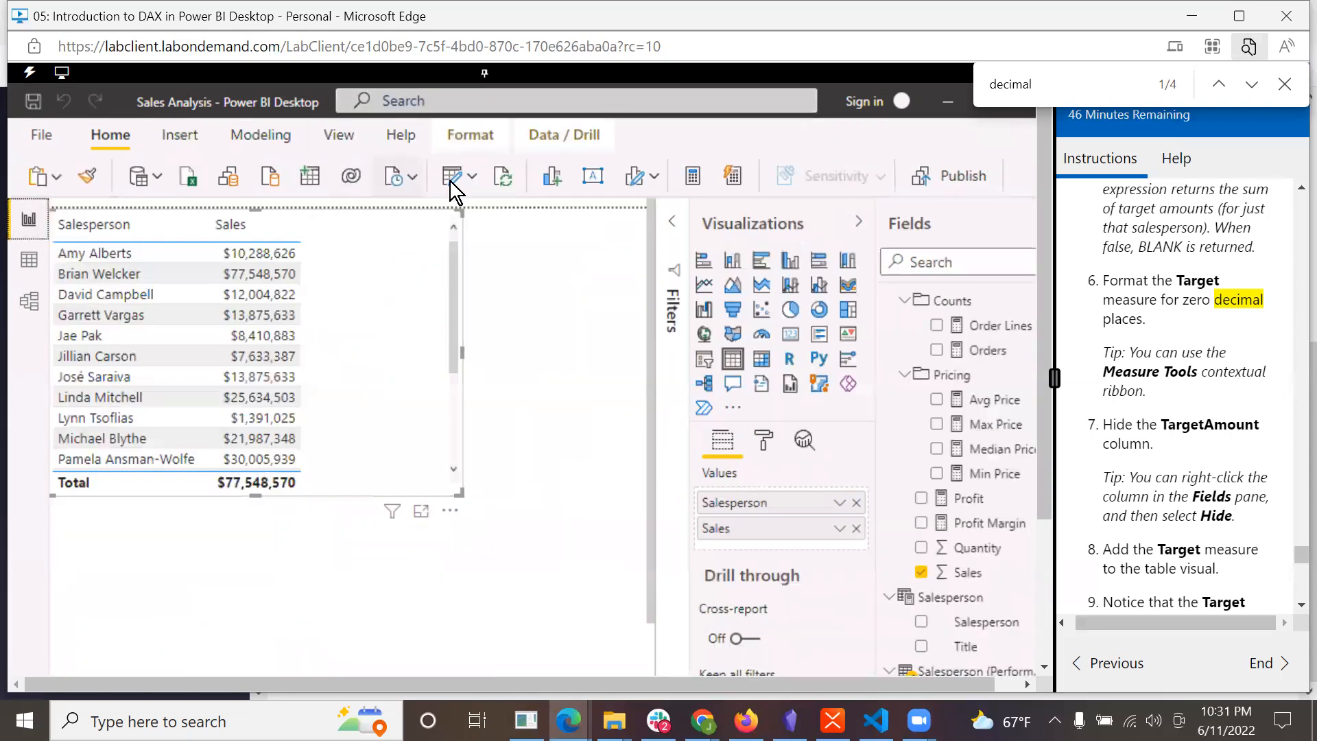
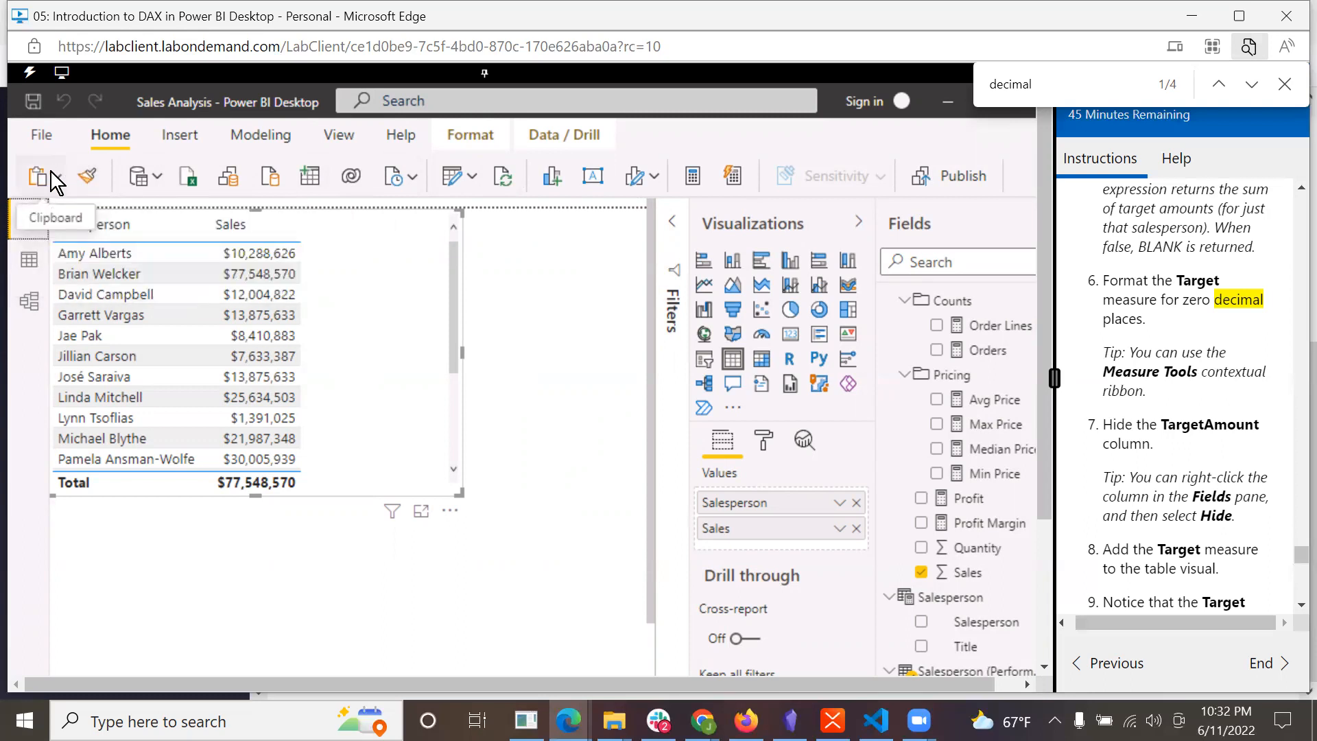
- Look through the modeling, viewing and home commands of Report view and the commands of Model view for measure formatting tools
{"action": "left_click", "coordinate": [270, 133]}
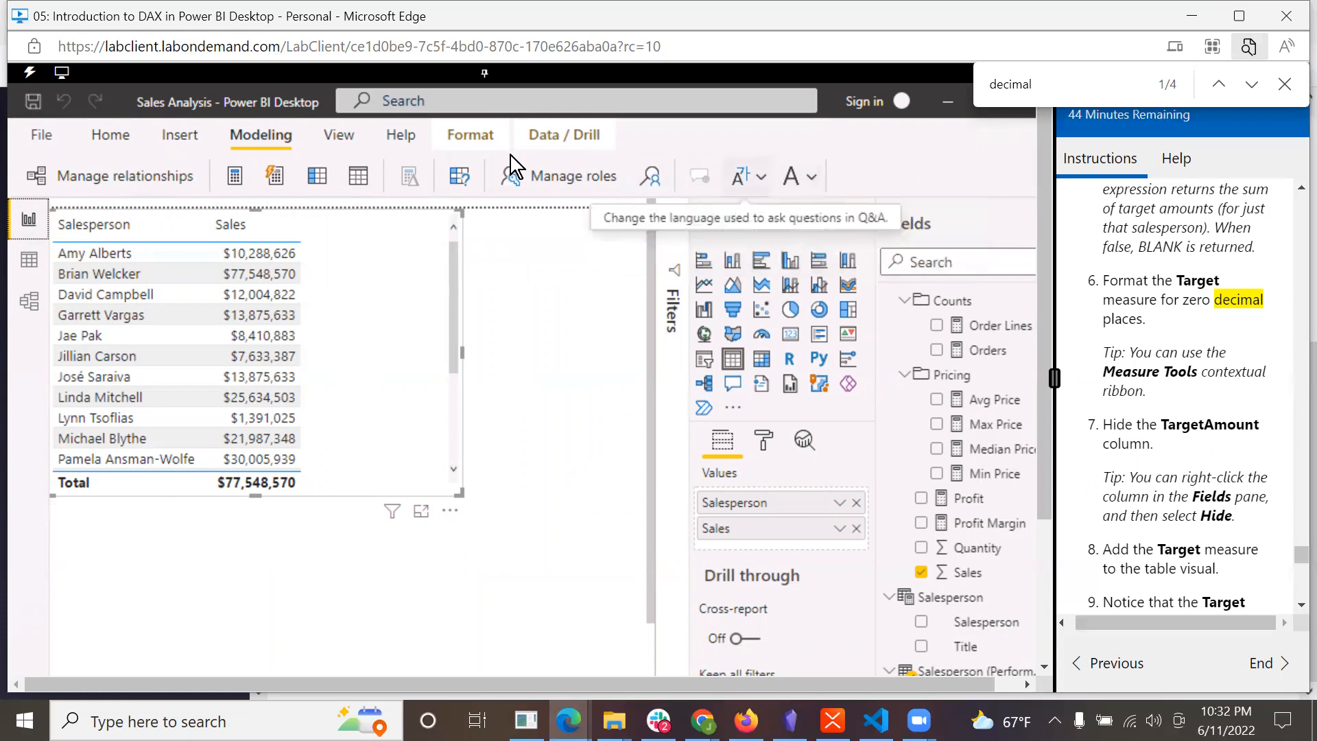
{"action": "left_click", "coordinate": [347, 138]}
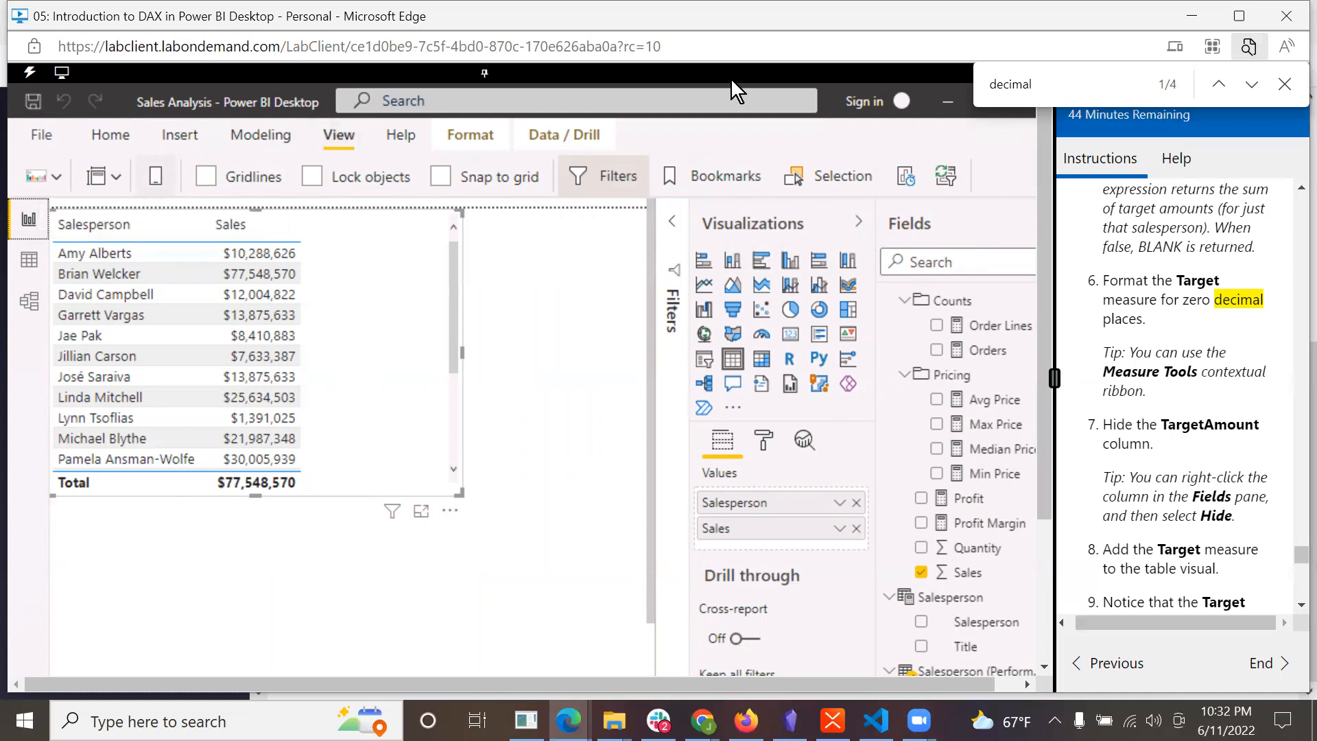
{"action": "left_click", "coordinate": [98, 128]}
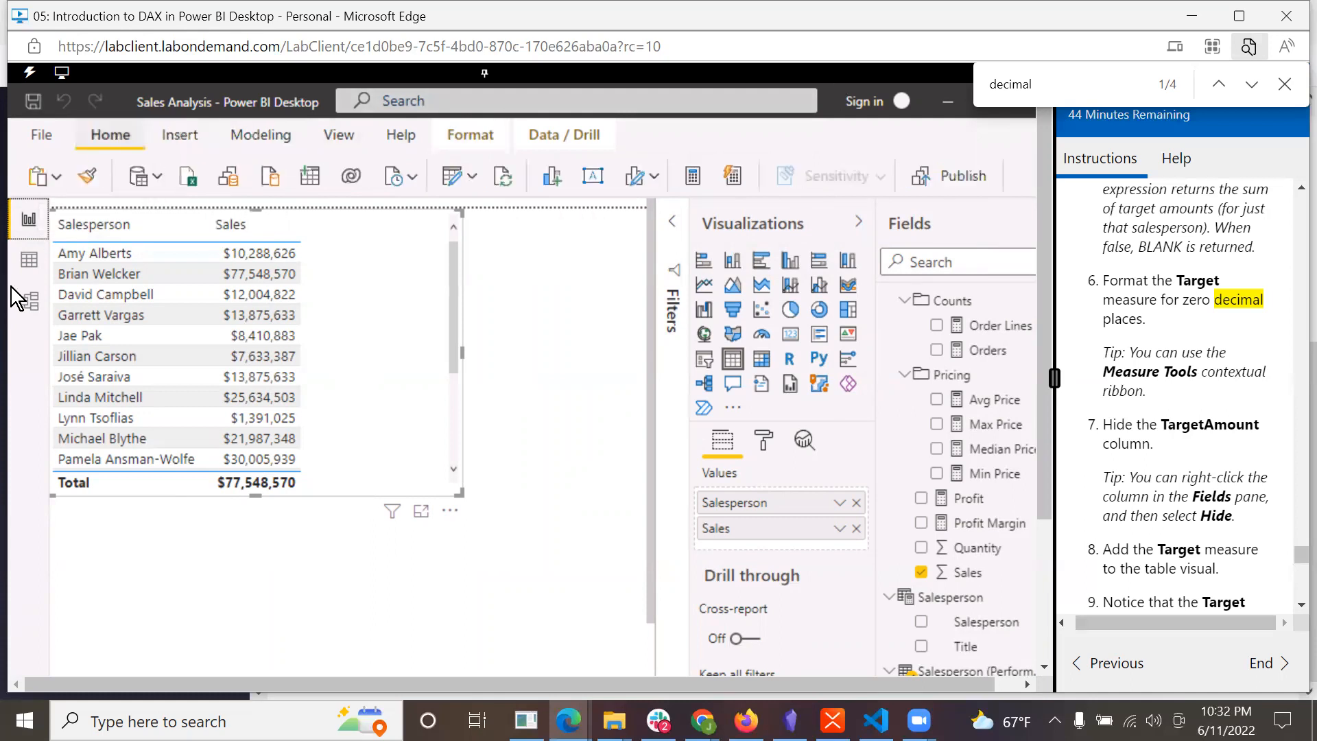
{"action": "left_click", "coordinate": [30, 302]}
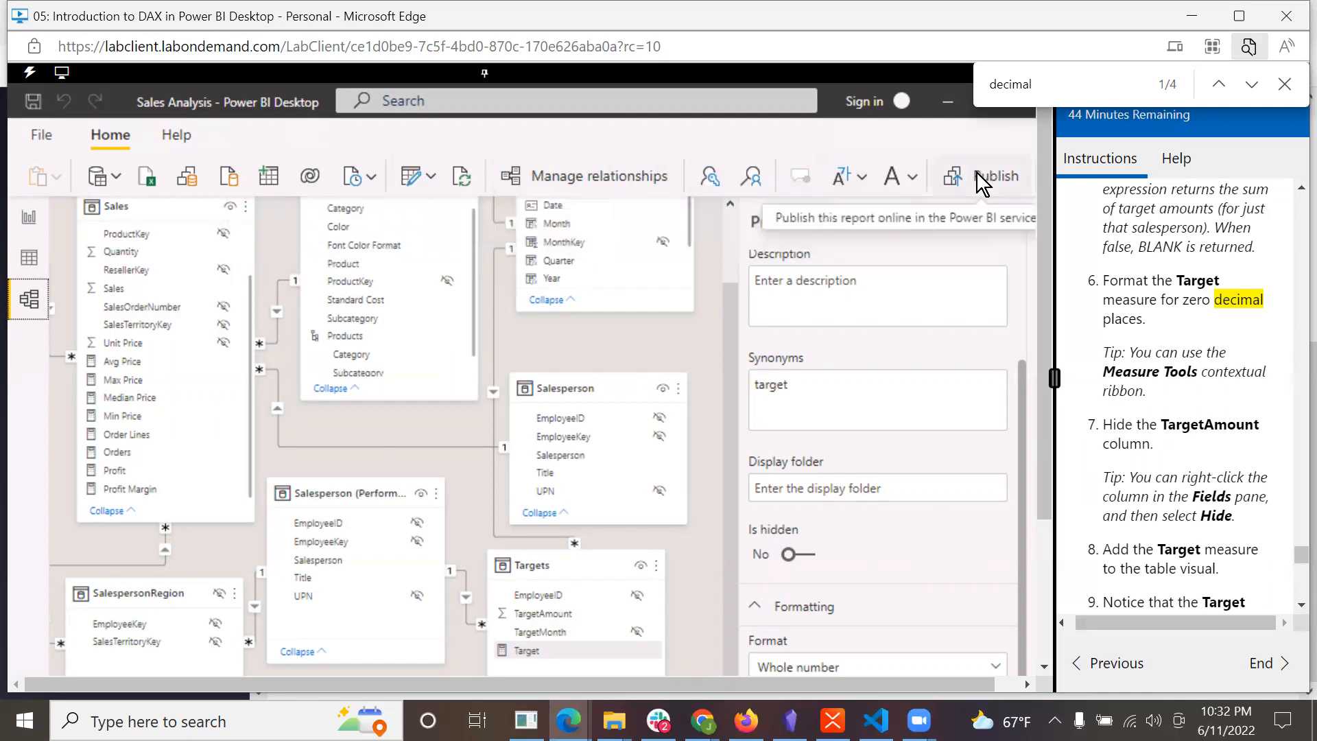
{"action": "left_click", "coordinate": [25, 215]}
- Hide the TargetAmount column of the Targets table in Model view, and expand the Targets table's fields in Report view
{"action": "scroll", "coordinate": [1193, 415], "scroll_direction": "down", "scroll_amount": 3}
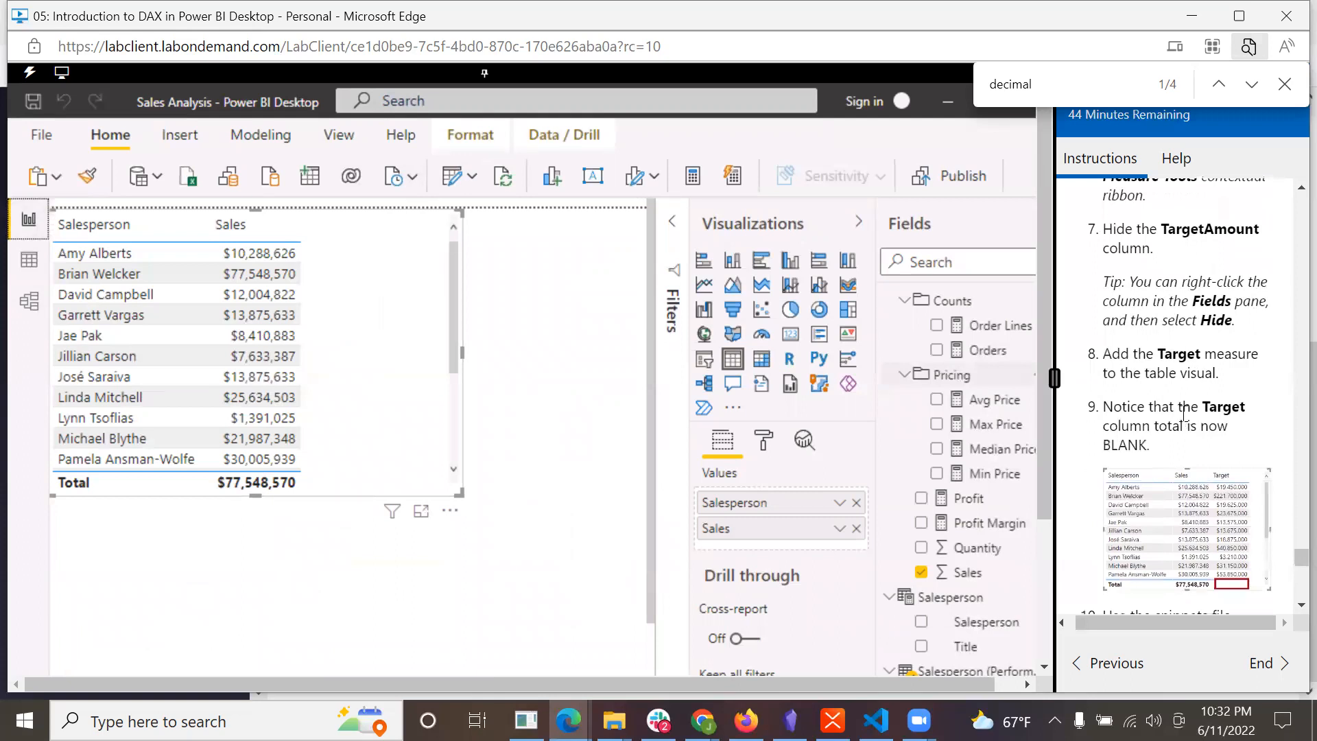
{"action": "left_click", "coordinate": [28, 306]}
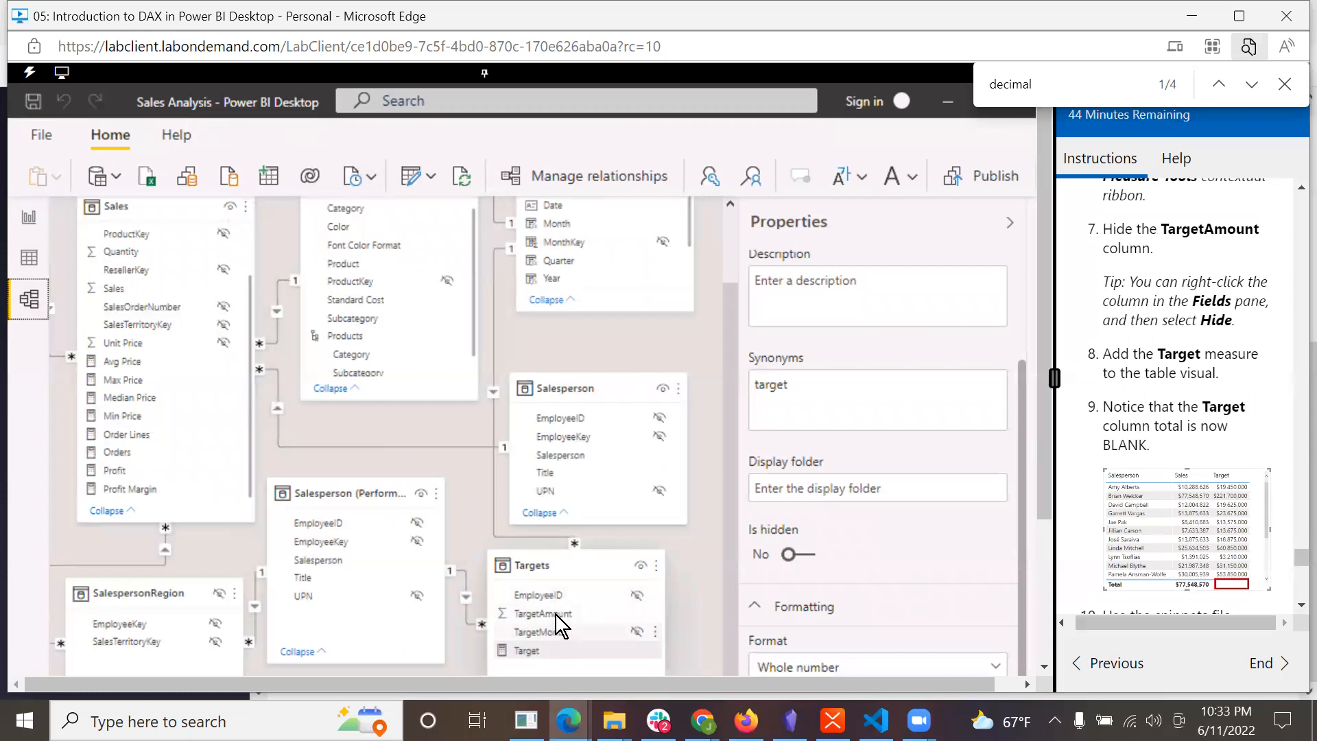
{"action": "left_click", "coordinate": [639, 613]}
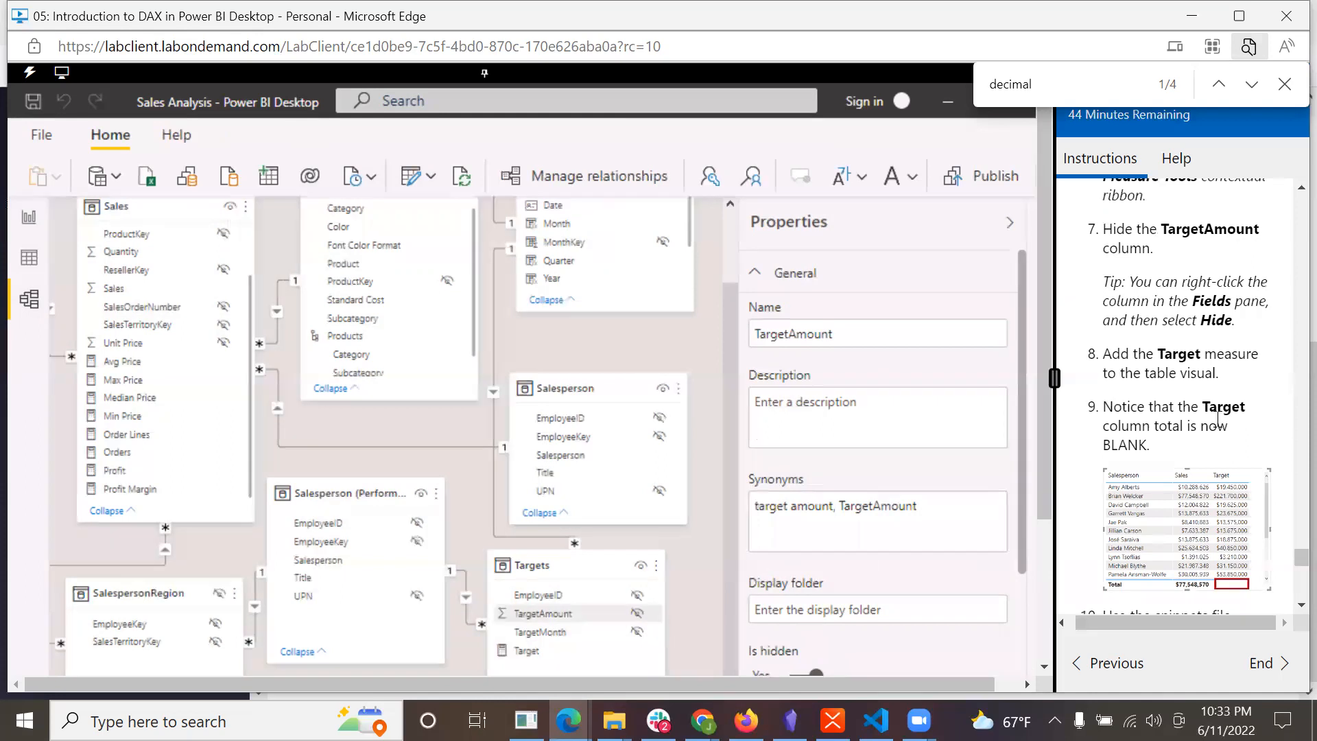
{"action": "left_click", "coordinate": [22, 222]}
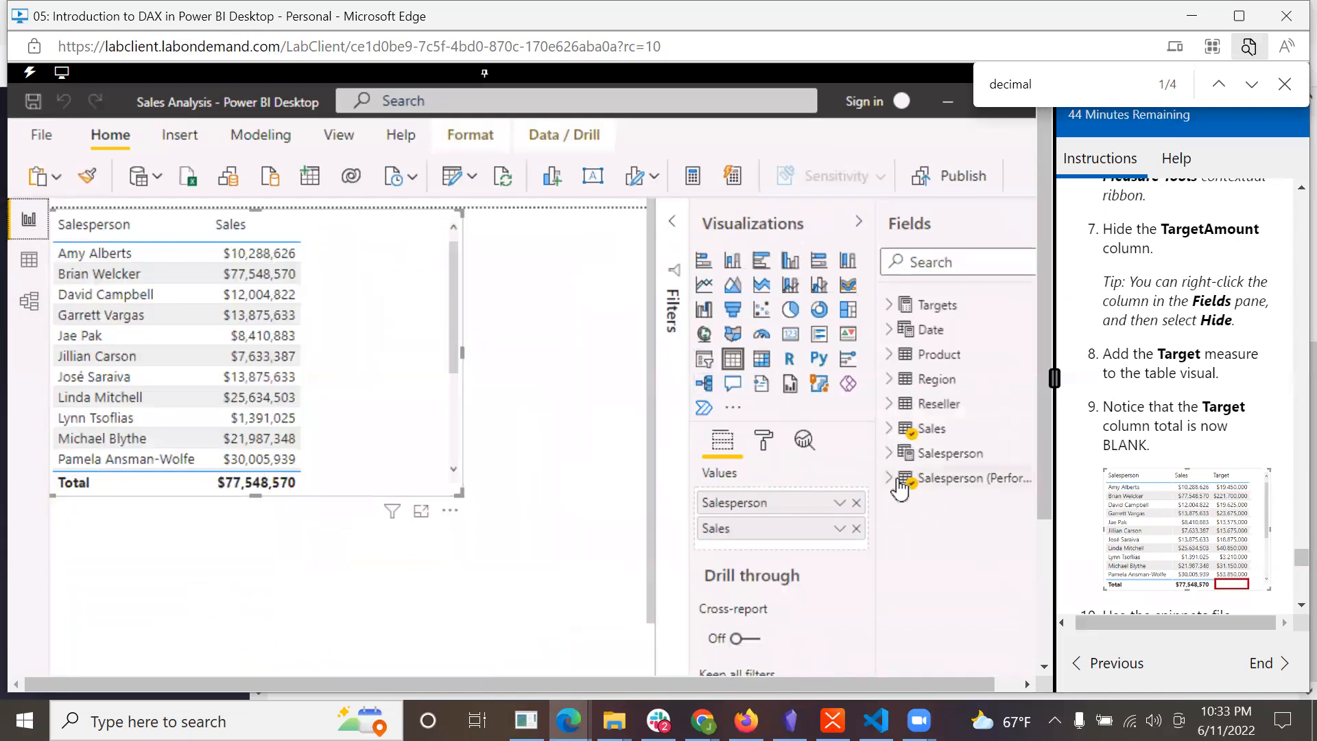
{"action": "left_click", "coordinate": [889, 304]}
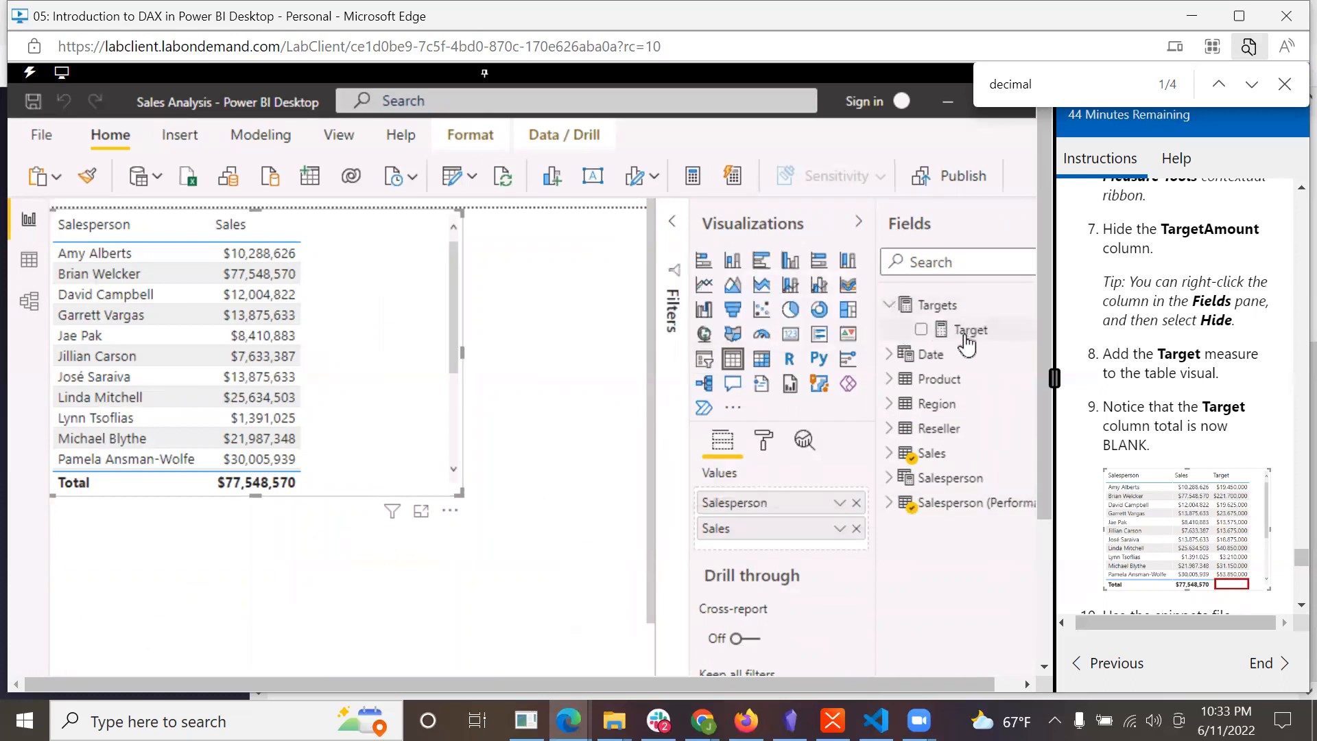
- Add the Target measure of the Targets table to the table visual showing Salesperson and Sales
{"action": "left_click_drag", "start_coordinate": [964, 341], "coordinate": [376, 241]}
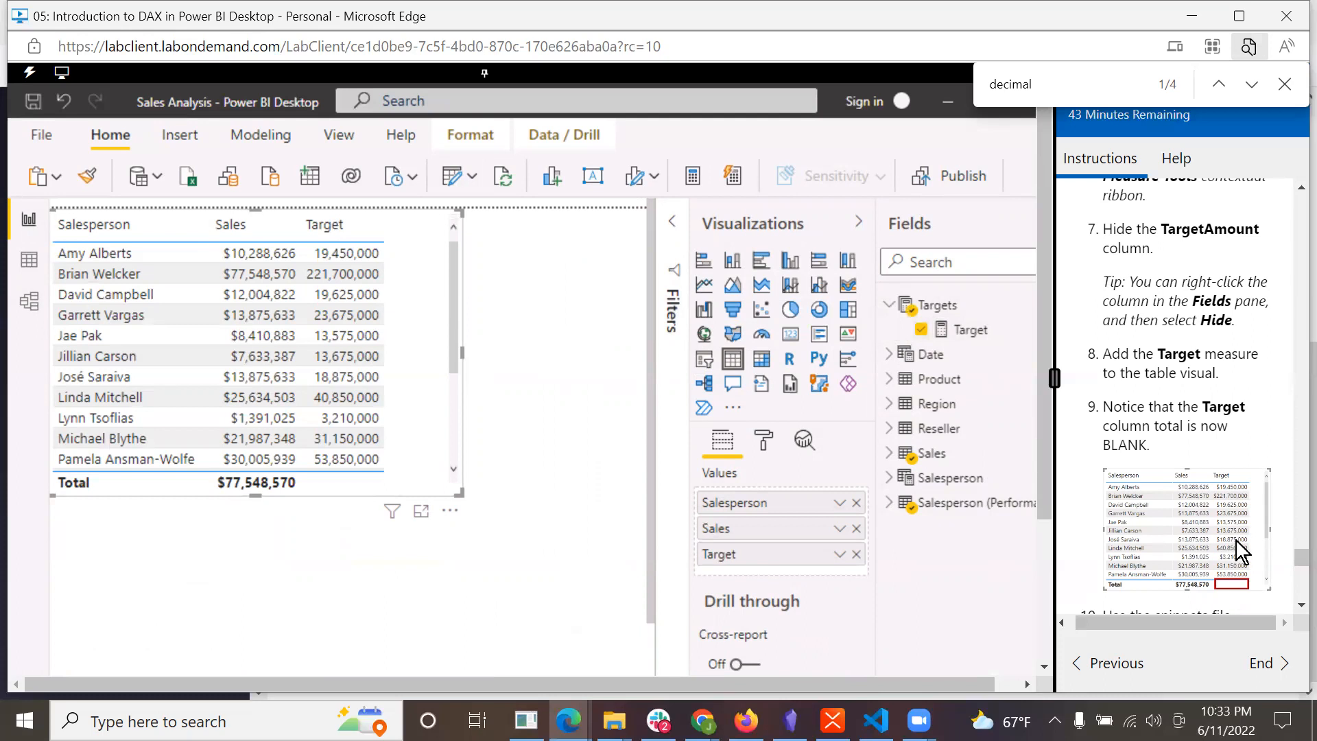
{"action": "scroll", "coordinate": [1221, 491], "scroll_direction": "down", "scroll_amount": 5}
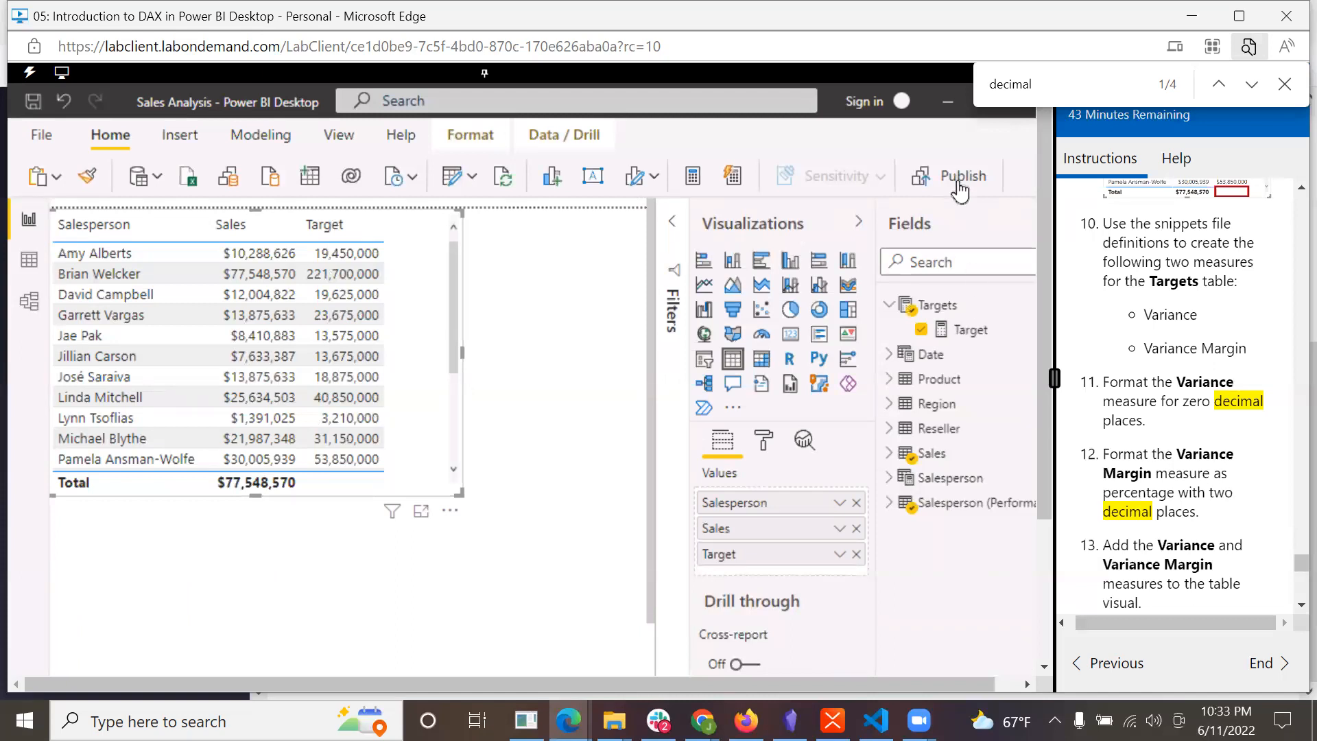
- Switch to Snippets.txt in Notepad and copy the complete Variance measure definition for the Targets table
{"action": "left_click", "coordinate": [946, 105]}
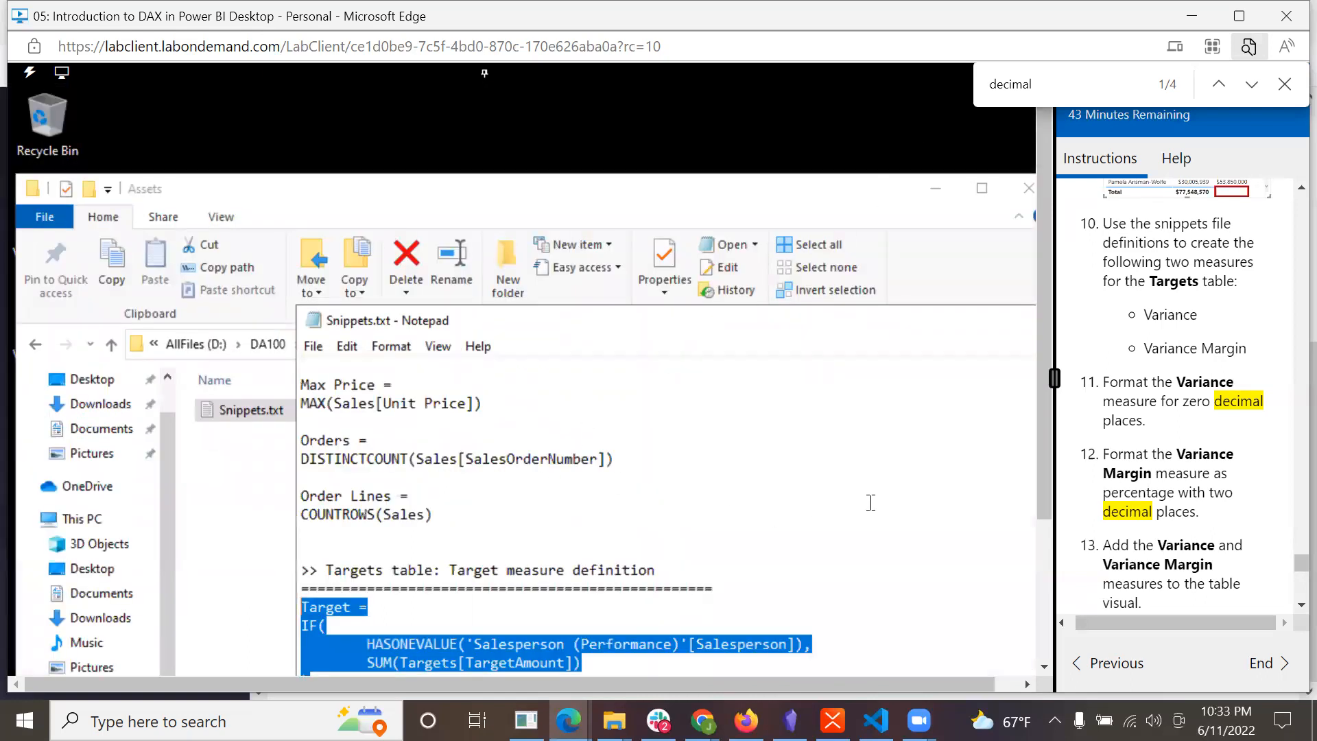
{"action": "left_click_drag", "start_coordinate": [1043, 480], "coordinate": [1062, 703]}
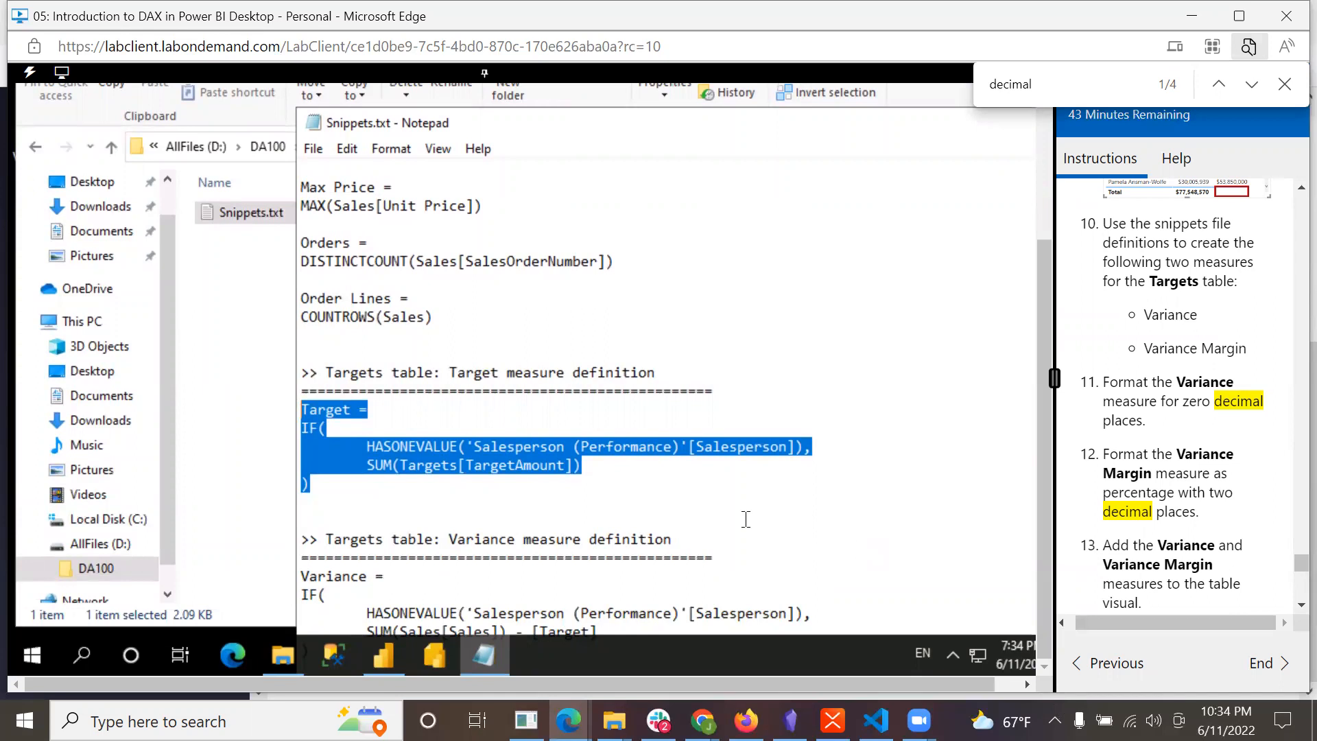
{"action": "left_click_drag", "start_coordinate": [614, 363], "coordinate": [608, 400]}
{"action": "left_click", "coordinate": [598, 540]}
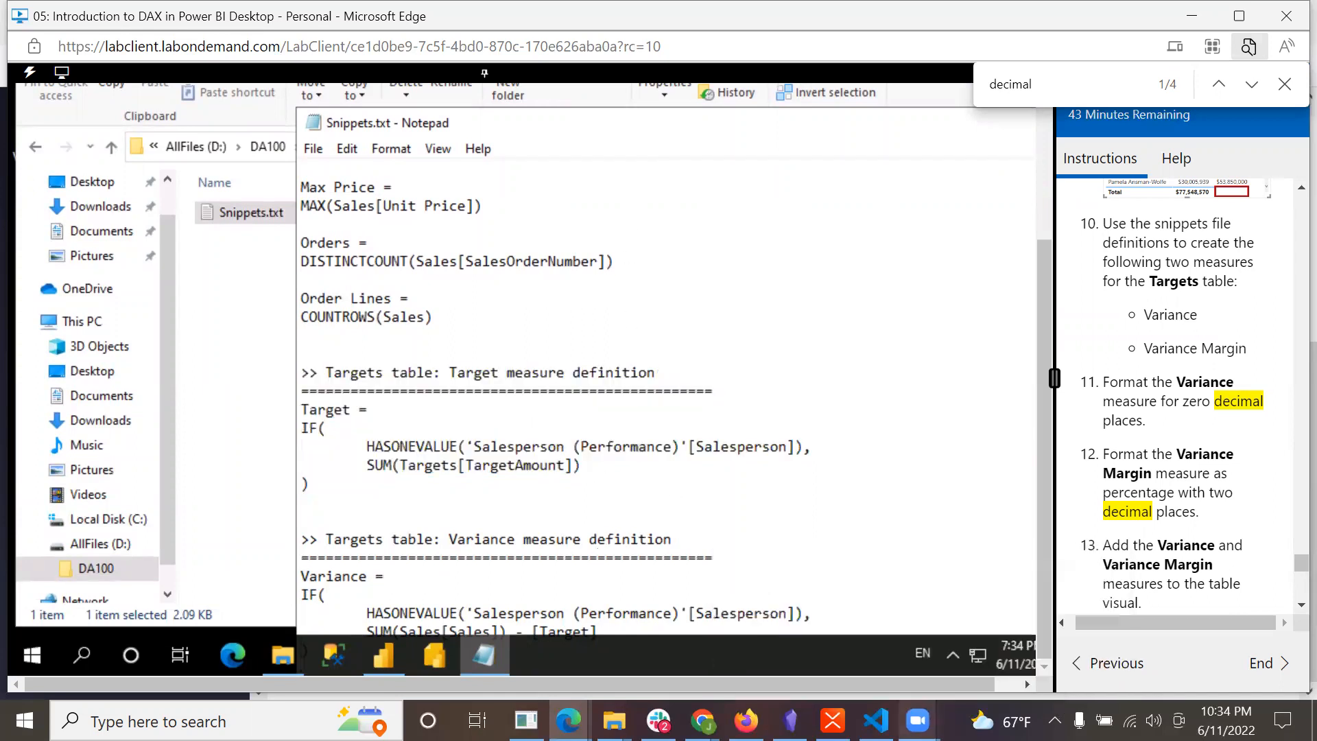
{"action": "mouse_move", "coordinate": [917, 720]}
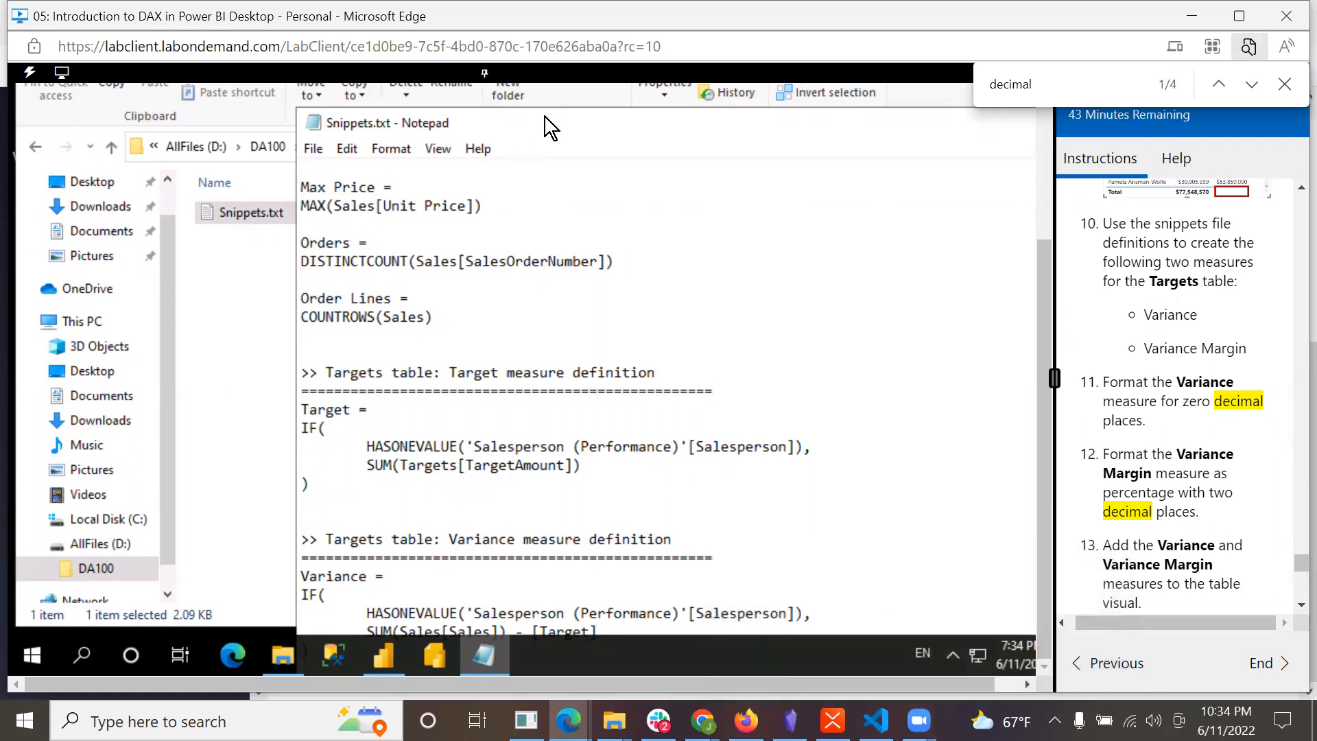
{"action": "left_click_drag", "start_coordinate": [545, 108], "coordinate": [317, 122]}
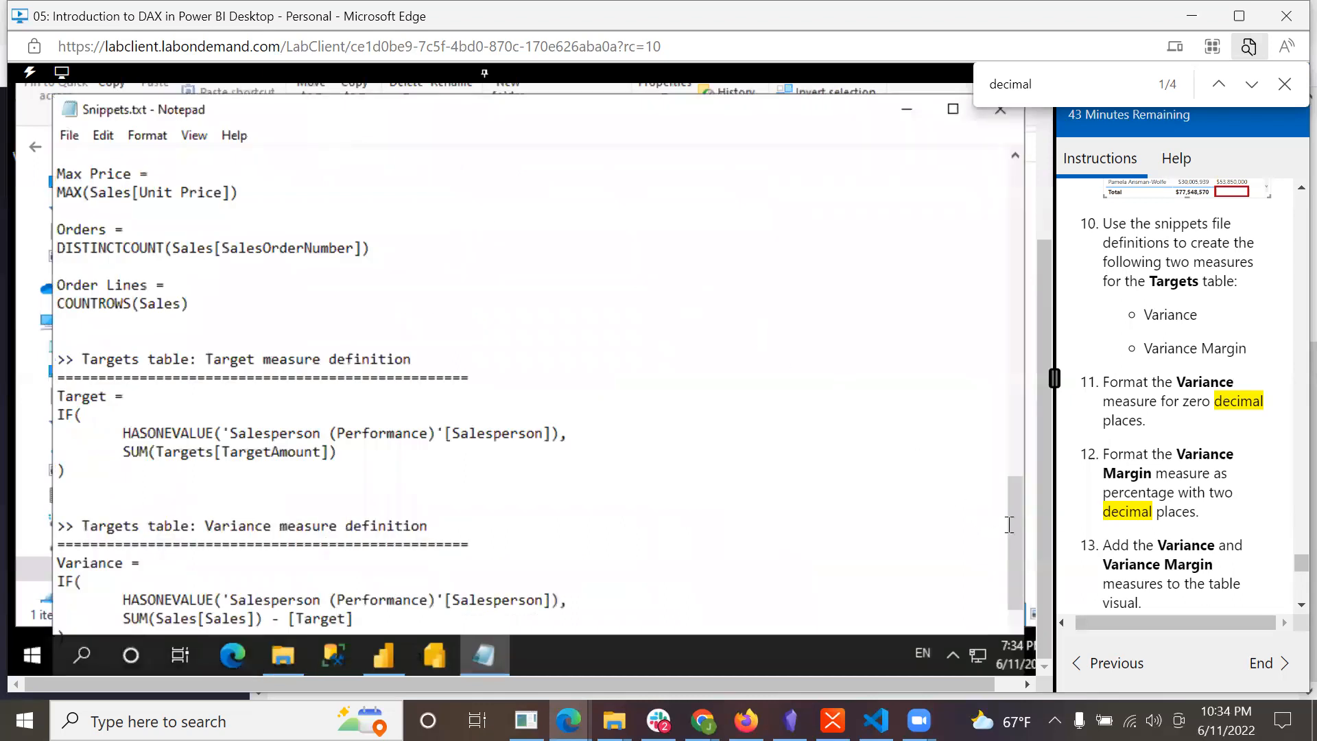
{"action": "left_click_drag", "start_coordinate": [1011, 521], "coordinate": [1015, 594]}
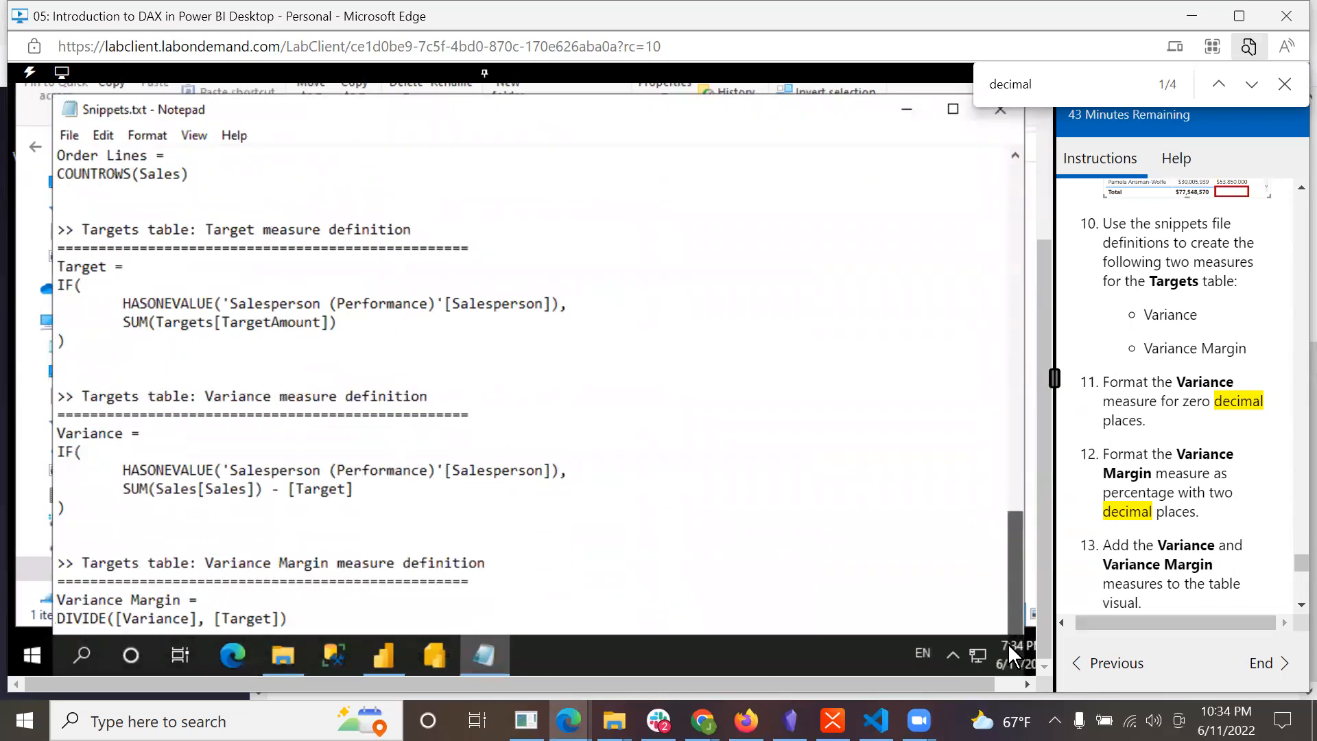
{"action": "left_click_drag", "start_coordinate": [66, 514], "coordinate": [49, 430]}
{"action": "key", "text": "ctrl+c"}
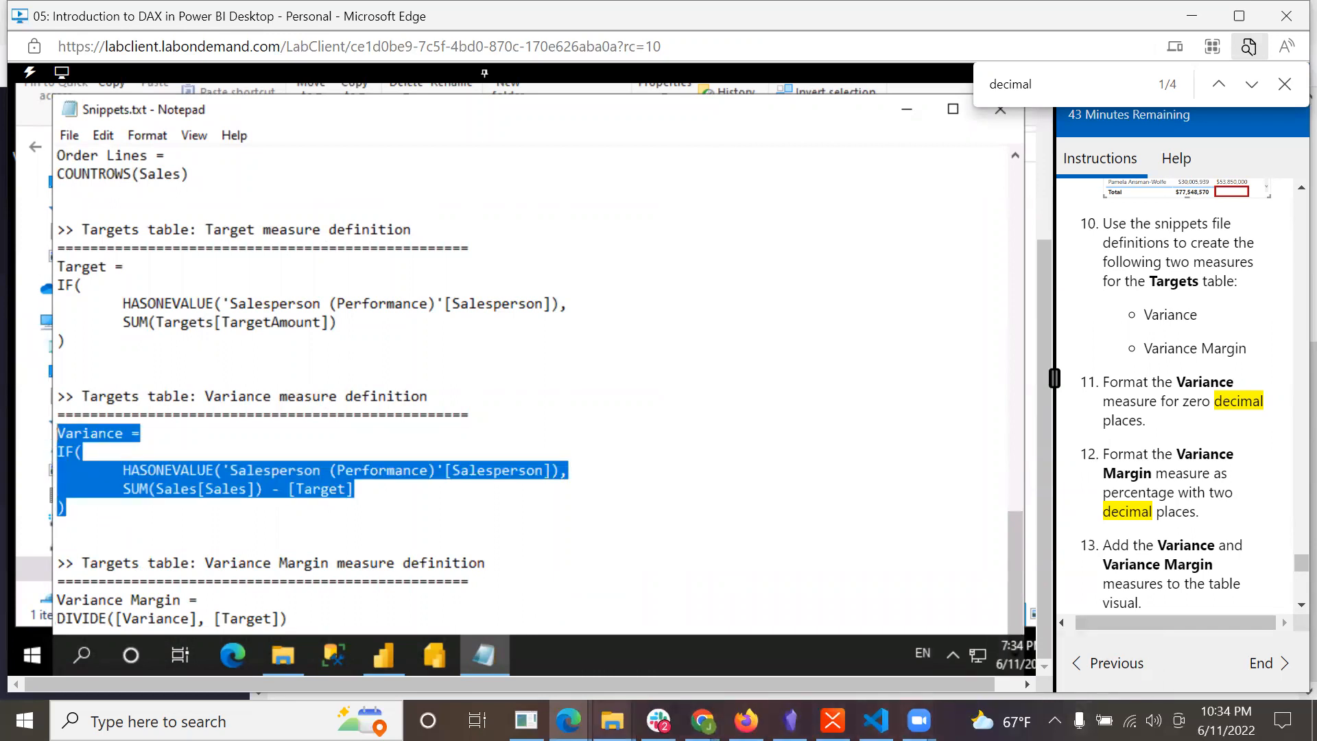
- Switch to Power BI Desktop and create a new measure in the Targets table from the copied Variance definition
{"action": "left_click", "coordinate": [385, 648]}
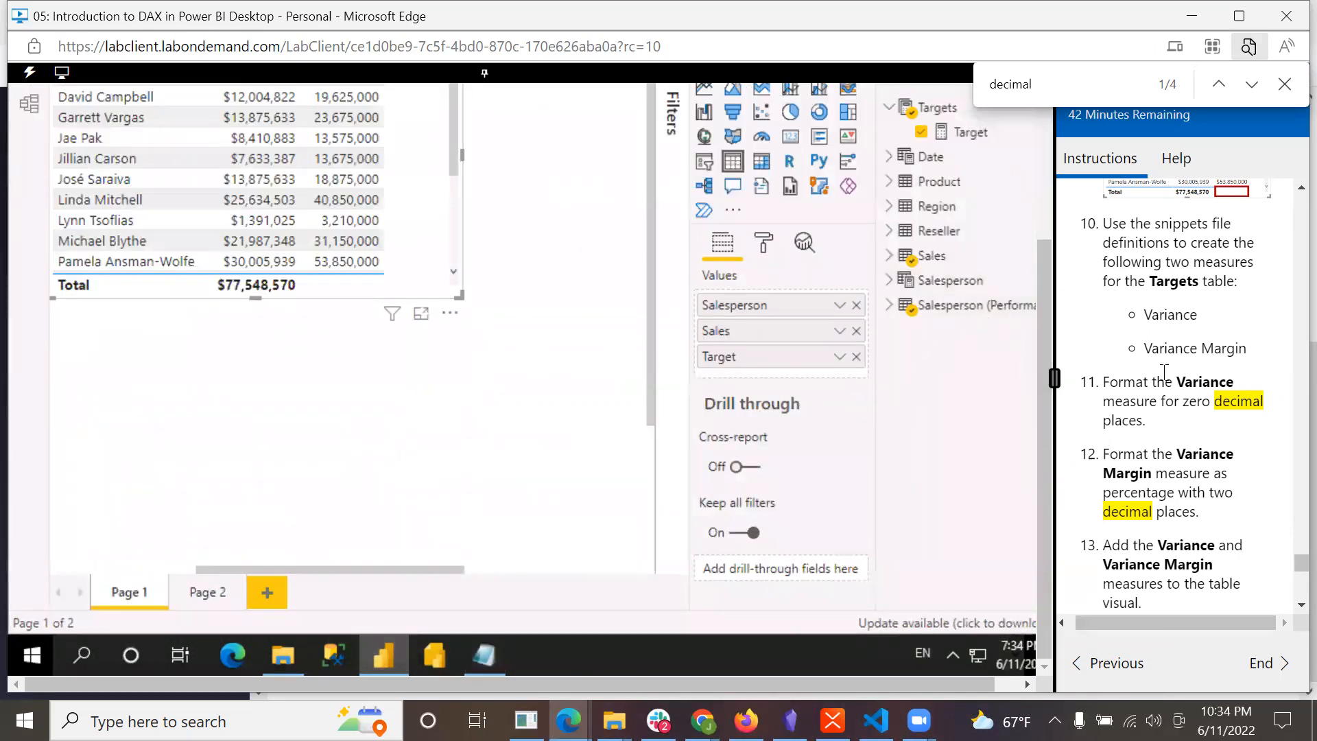
{"action": "left_click_drag", "start_coordinate": [1043, 299], "coordinate": [1055, 126]}
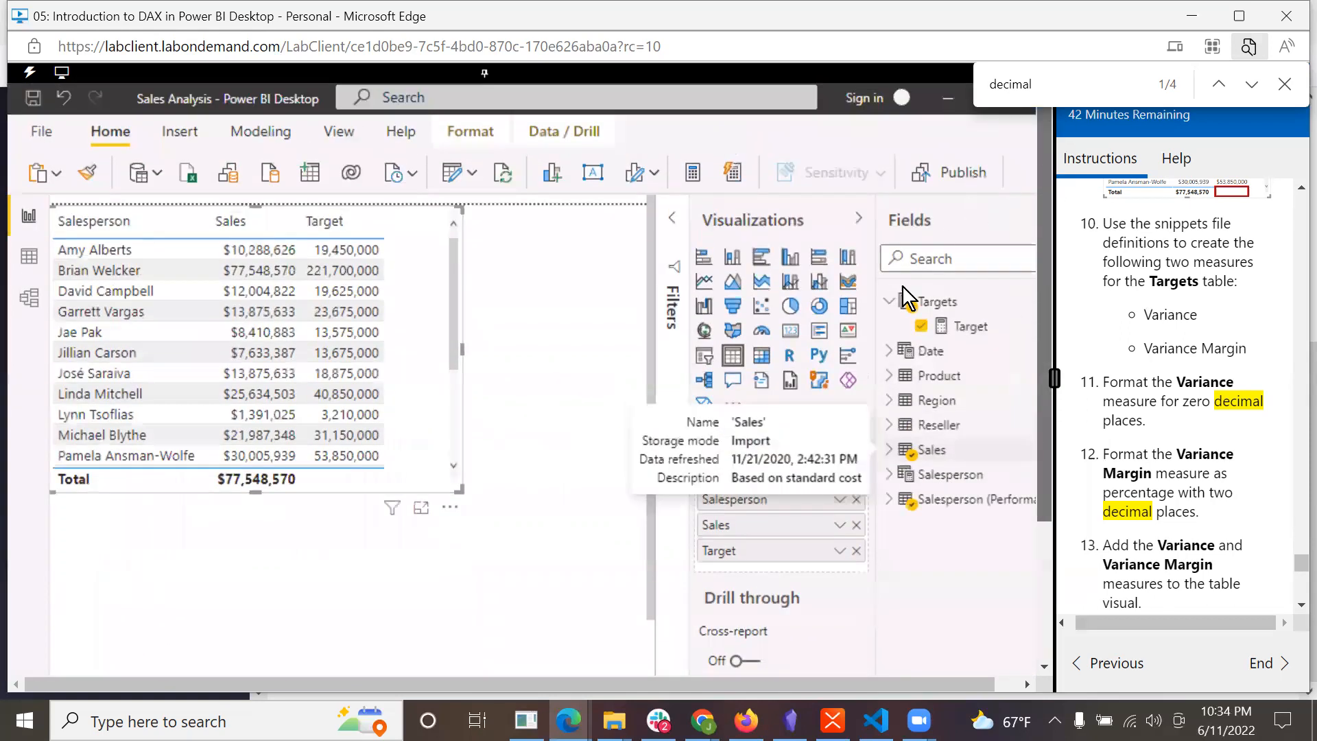
{"action": "right_click", "coordinate": [937, 307]}
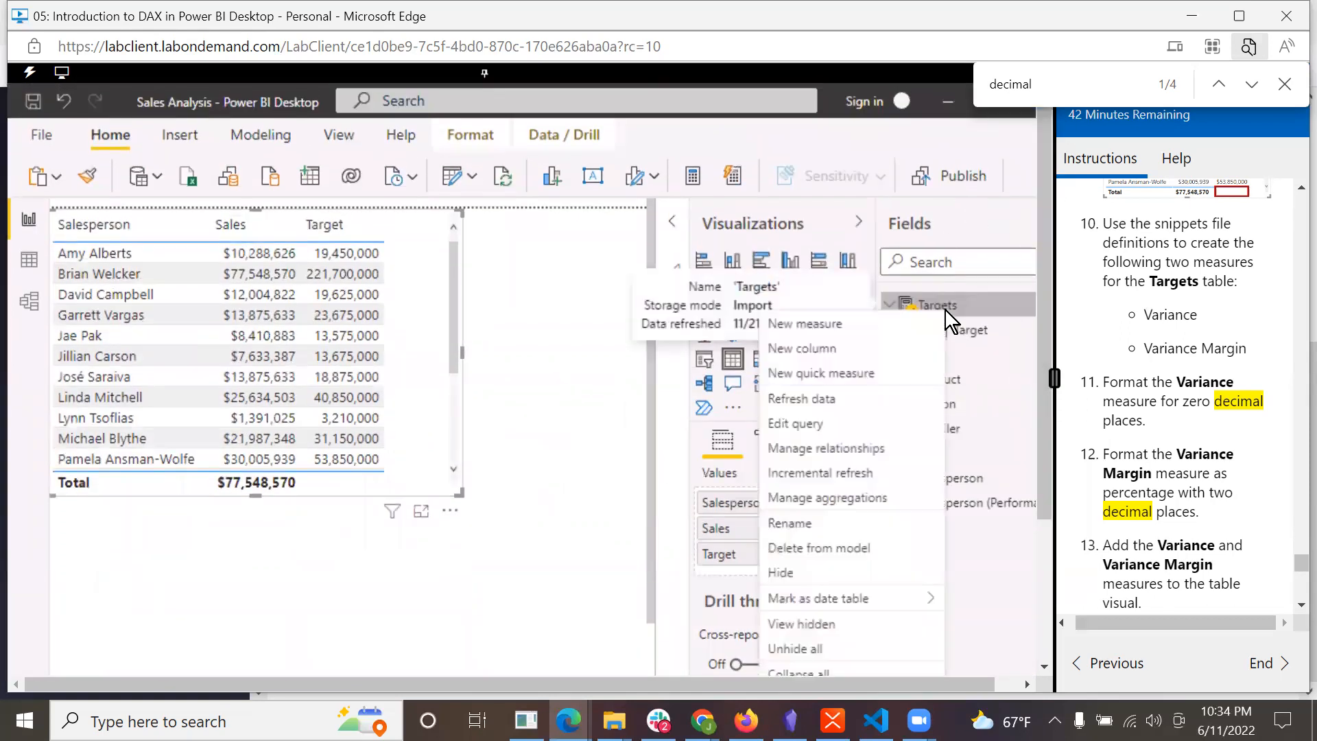
{"action": "left_click", "coordinate": [855, 322]}
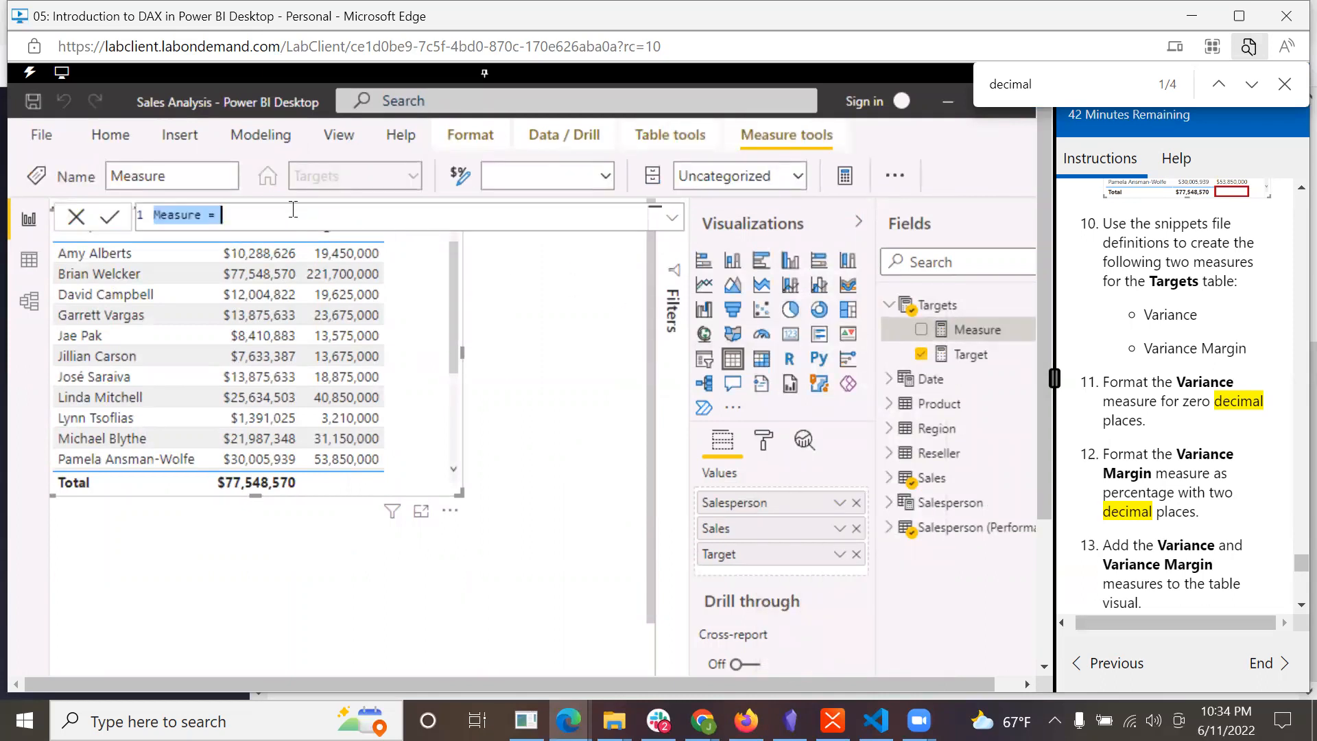
{"action": "key", "text": "BackSpace"}
{"action": "key", "text": "ctrl+v"}
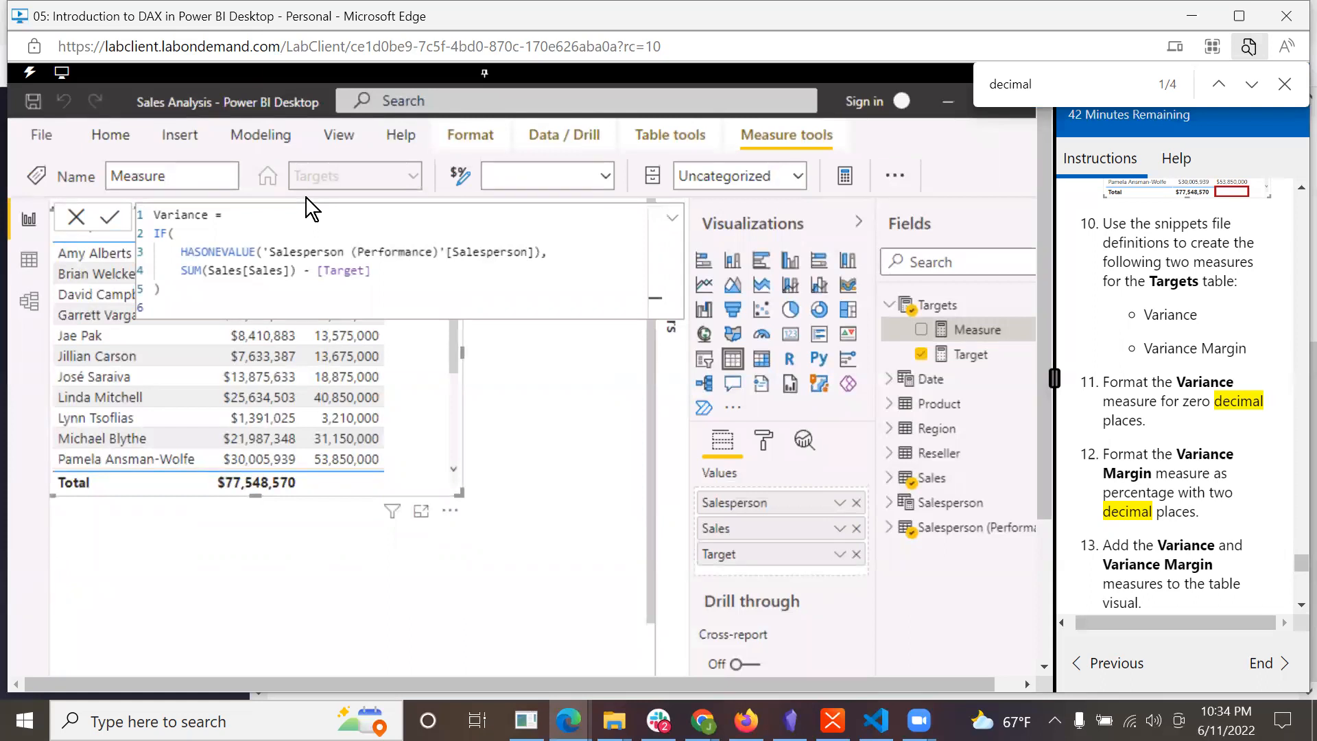
{"action": "key", "text": "Return"}
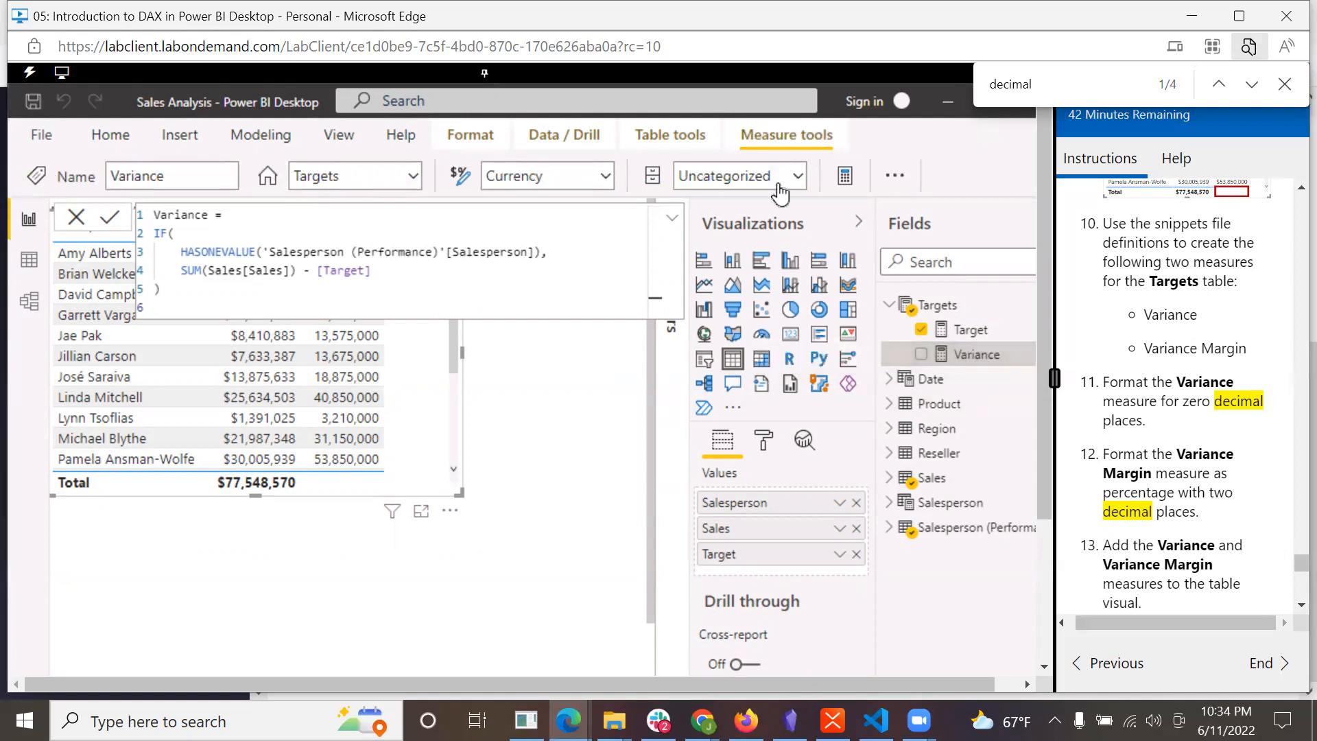
- Return to Snippets.txt, minimize the Assets folder window, and copy the Variance Margin definition, DIVIDE([Variance], [Target])
{"action": "left_click", "coordinate": [948, 103]}
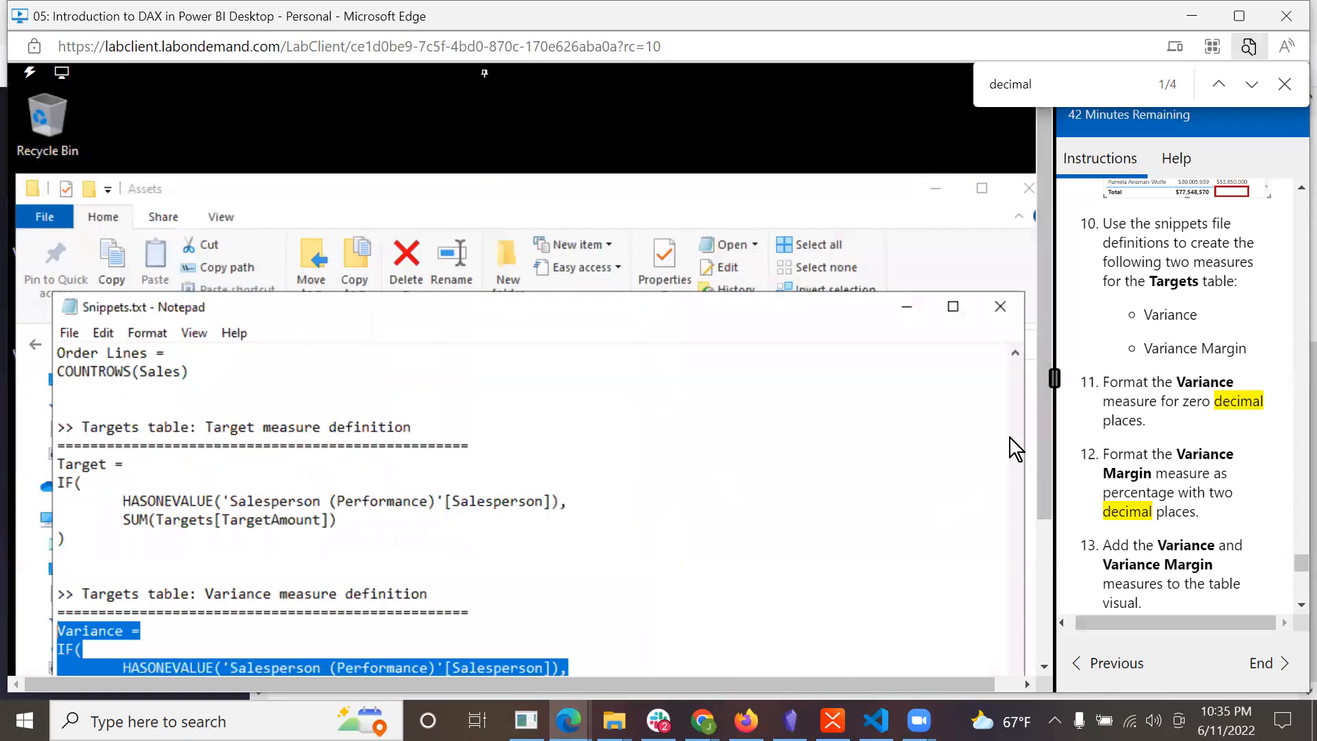
{"action": "scroll", "coordinate": [1015, 443], "scroll_direction": "up", "scroll_amount": 8}
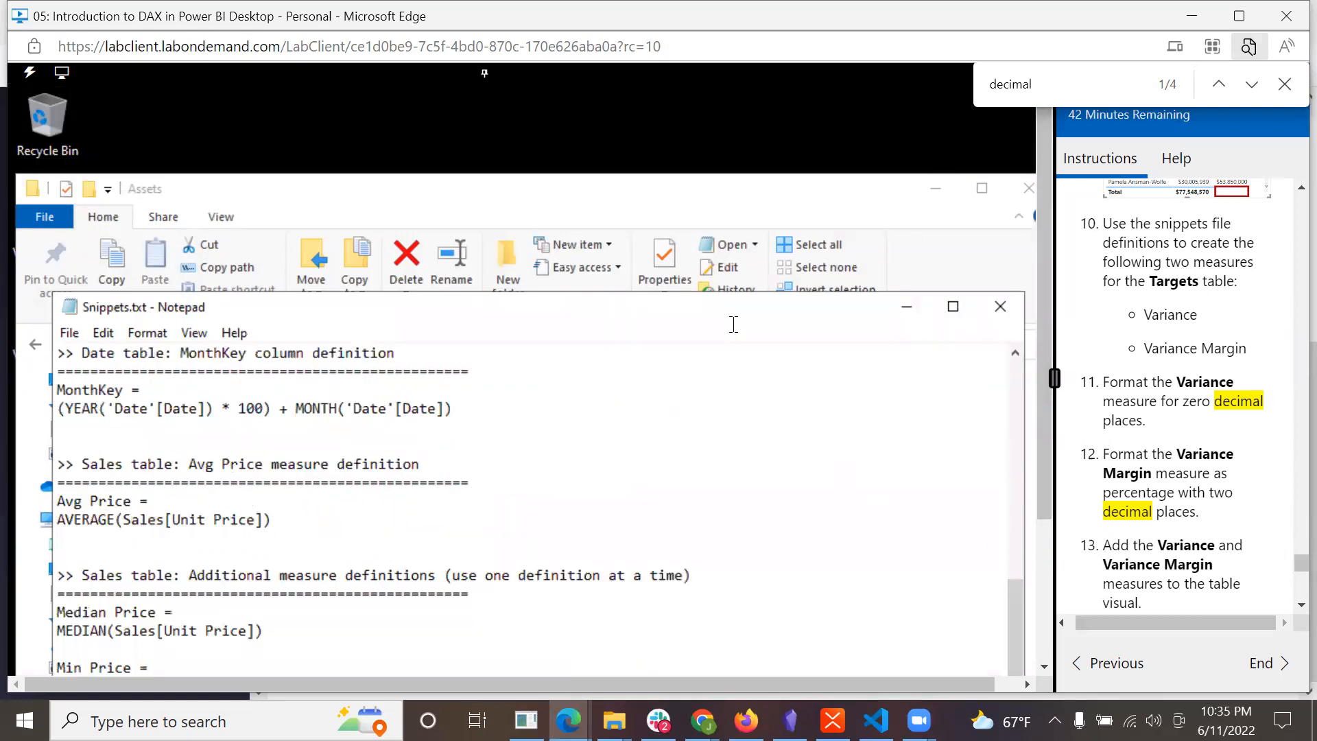
{"action": "scroll", "coordinate": [473, 569], "scroll_direction": "down", "scroll_amount": 8}
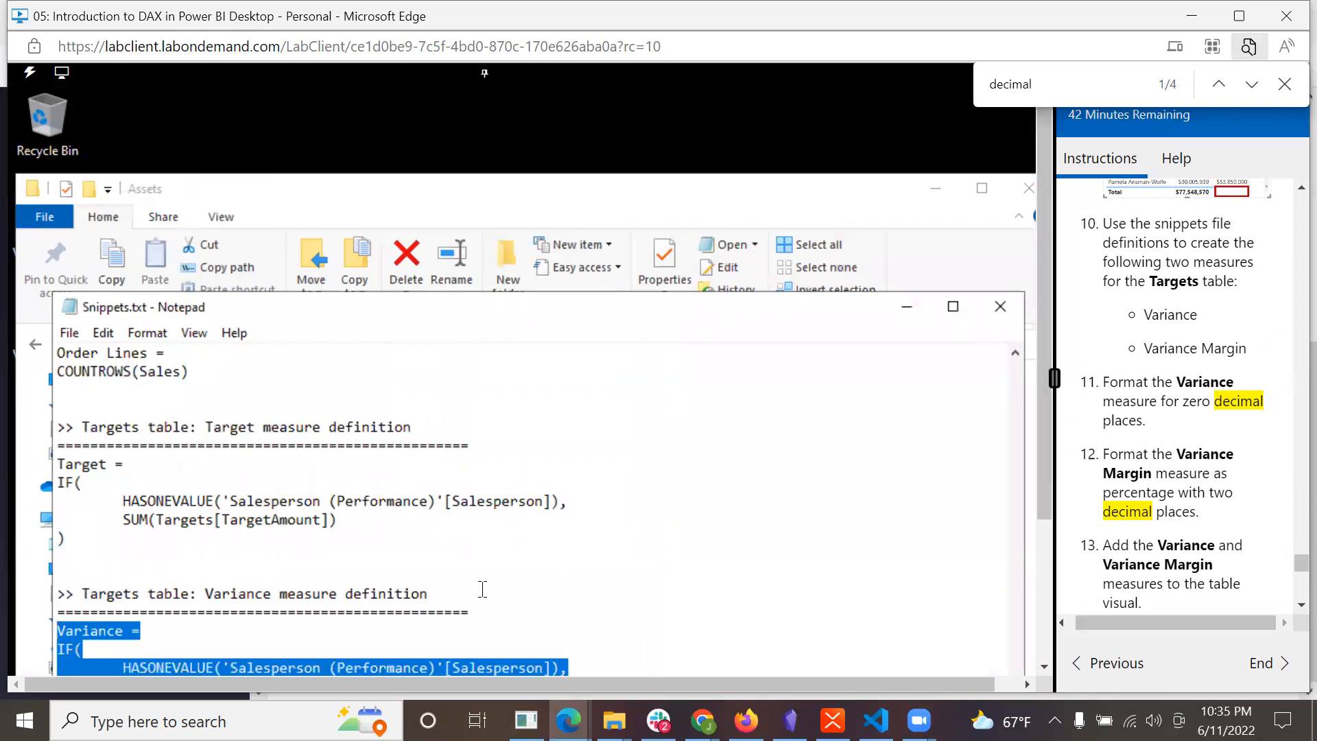
{"action": "left_click_drag", "start_coordinate": [832, 200], "coordinate": [858, 126]}
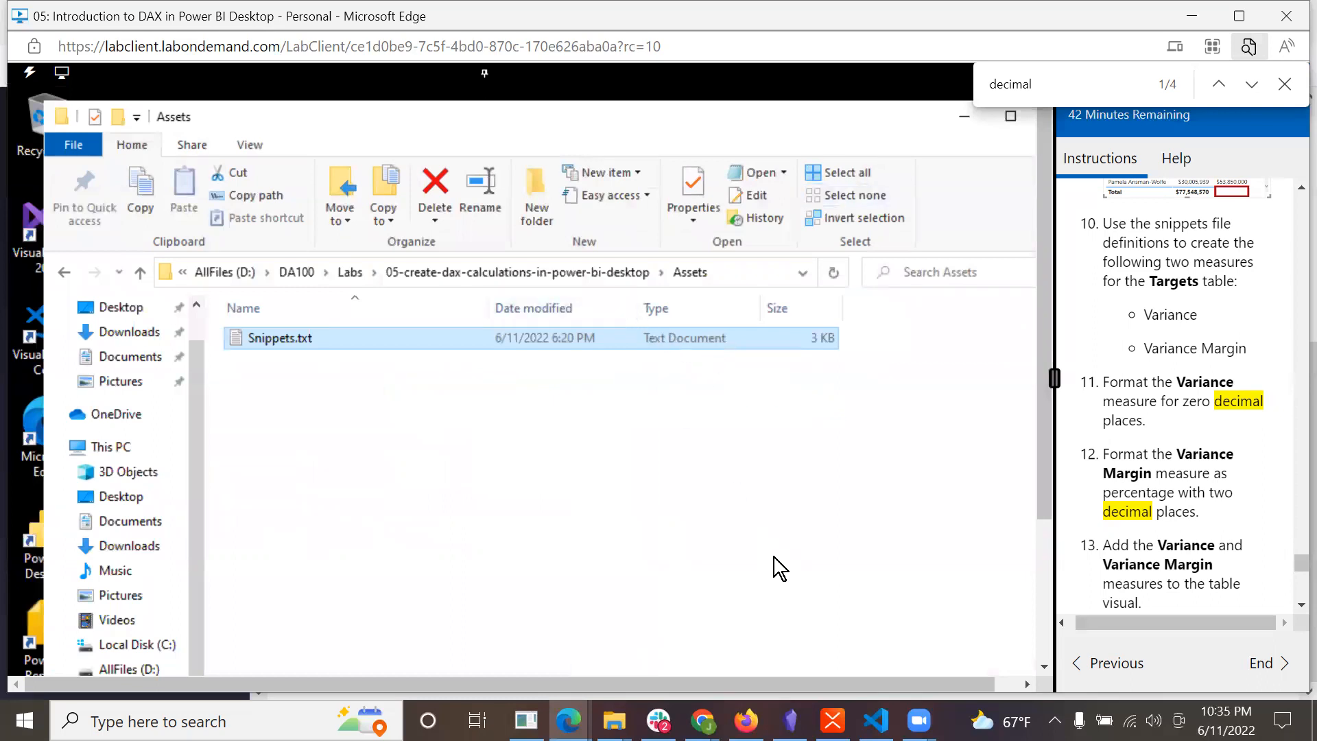
{"action": "left_click", "coordinate": [961, 120]}
{"action": "left_click_drag", "start_coordinate": [707, 311], "coordinate": [693, 37]}
{"action": "left_click_drag", "start_coordinate": [1040, 472], "coordinate": [1042, 604]}
{"action": "left_click_drag", "start_coordinate": [247, 553], "coordinate": [12, 532]}
{"action": "key", "text": "ctrl+c"}
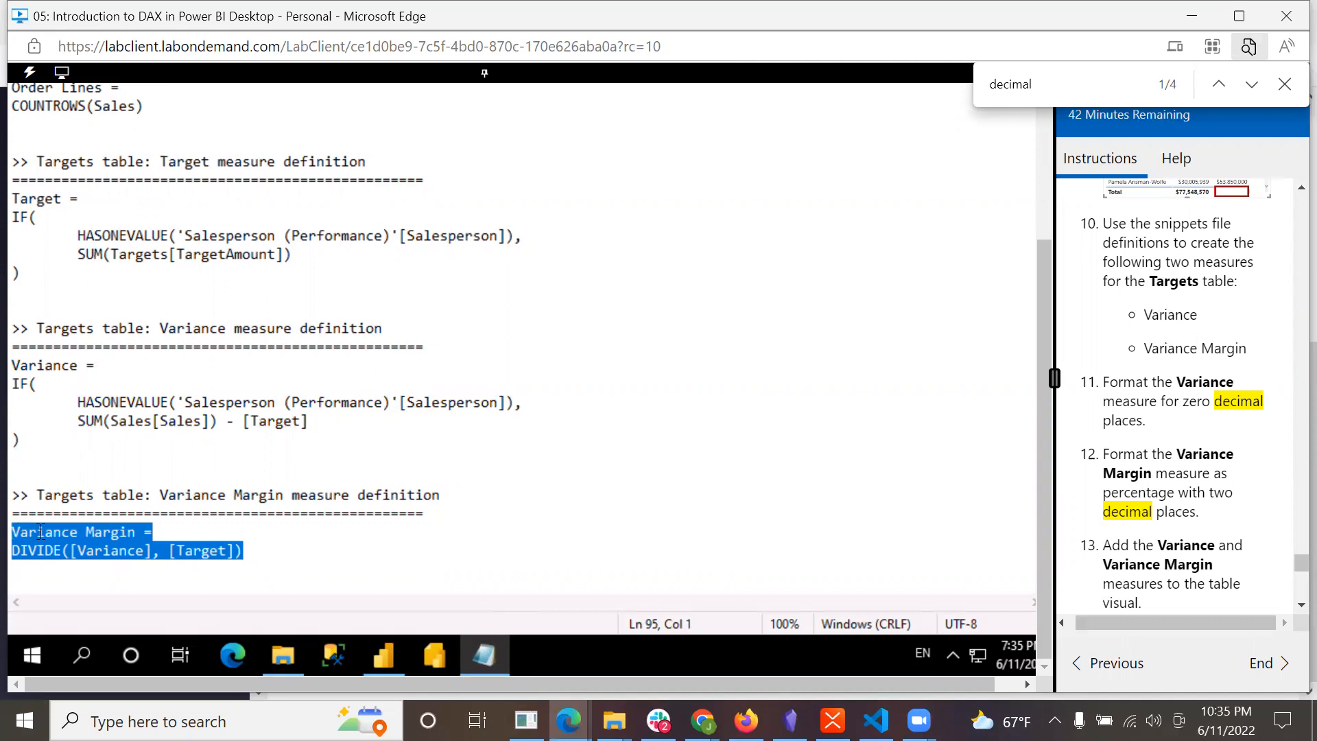
- Switch to Power BI Desktop and create the Variance Margin measure in the Targets table as DIVIDE([Variance], [Target])
{"action": "left_click", "coordinate": [384, 657]}
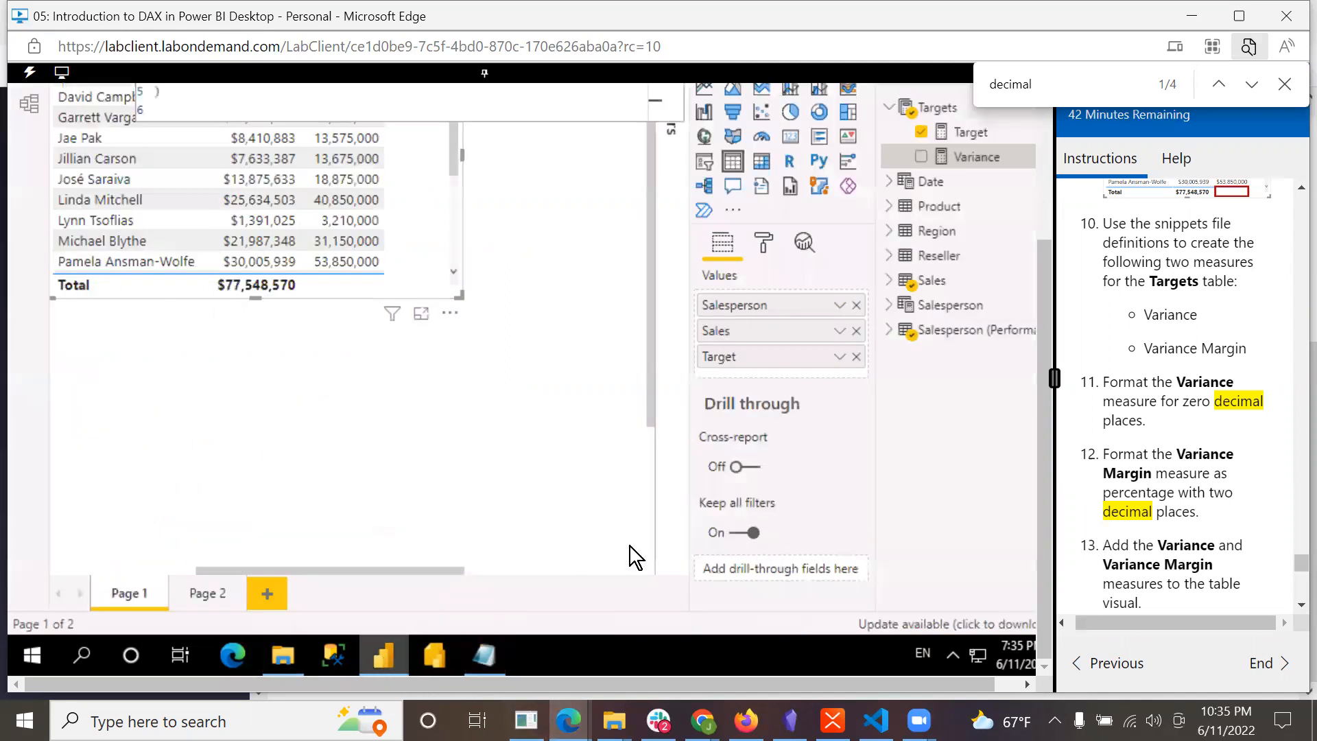
{"action": "right_click", "coordinate": [938, 110]}
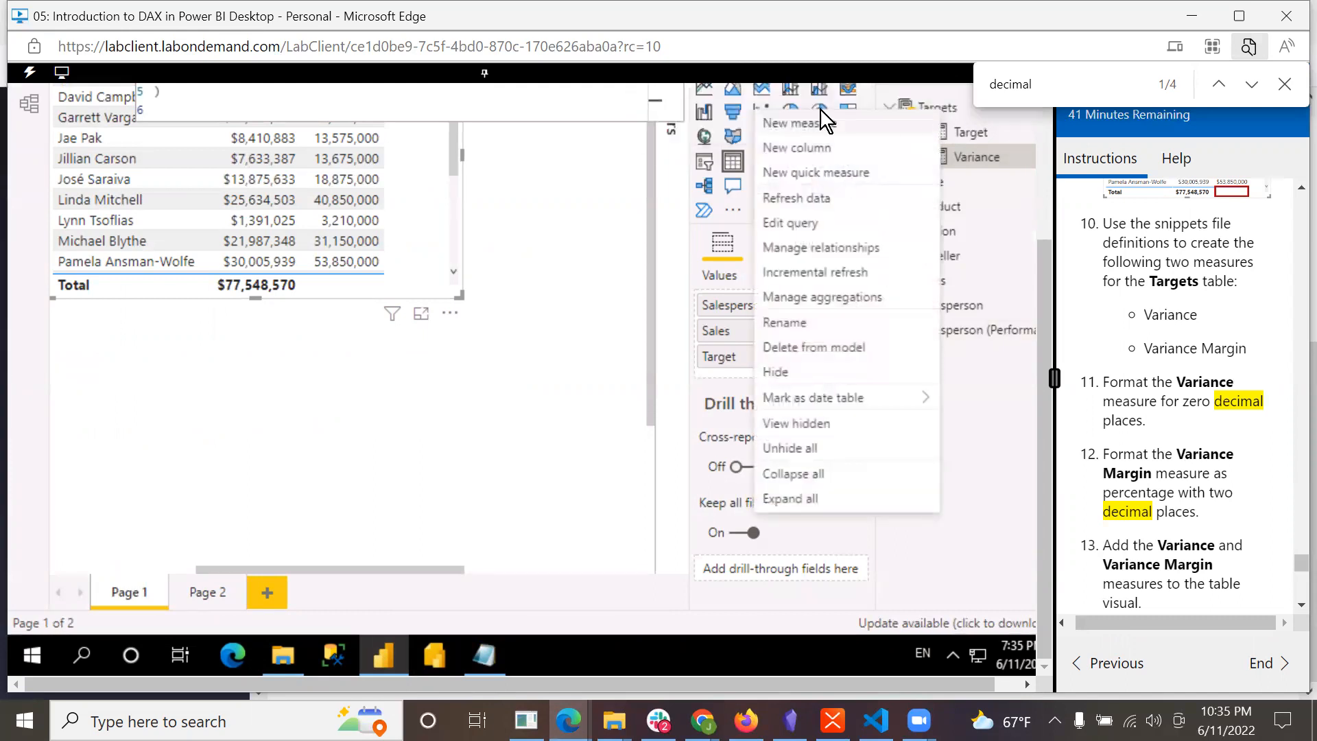
{"action": "left_click", "coordinate": [805, 123]}
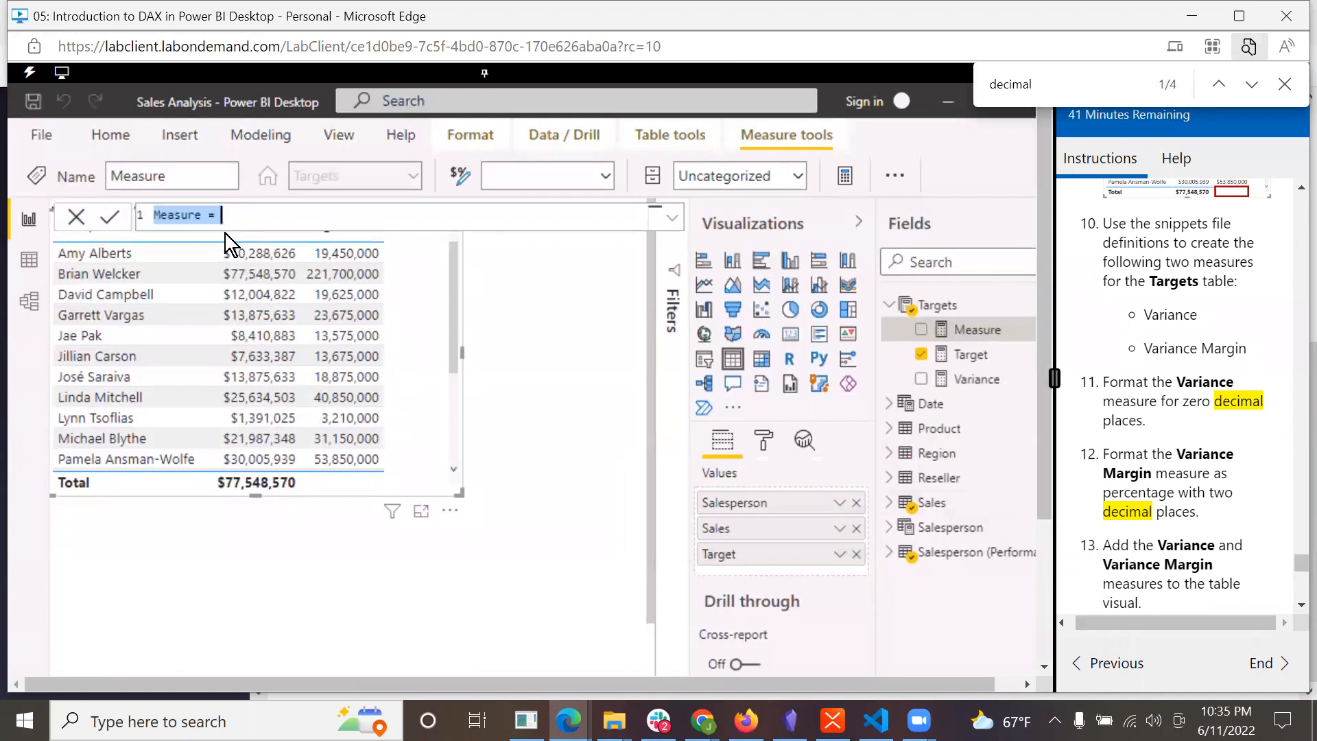
{"action": "key", "text": "BackSpace"}
{"action": "key", "text": "ctrl+v"}
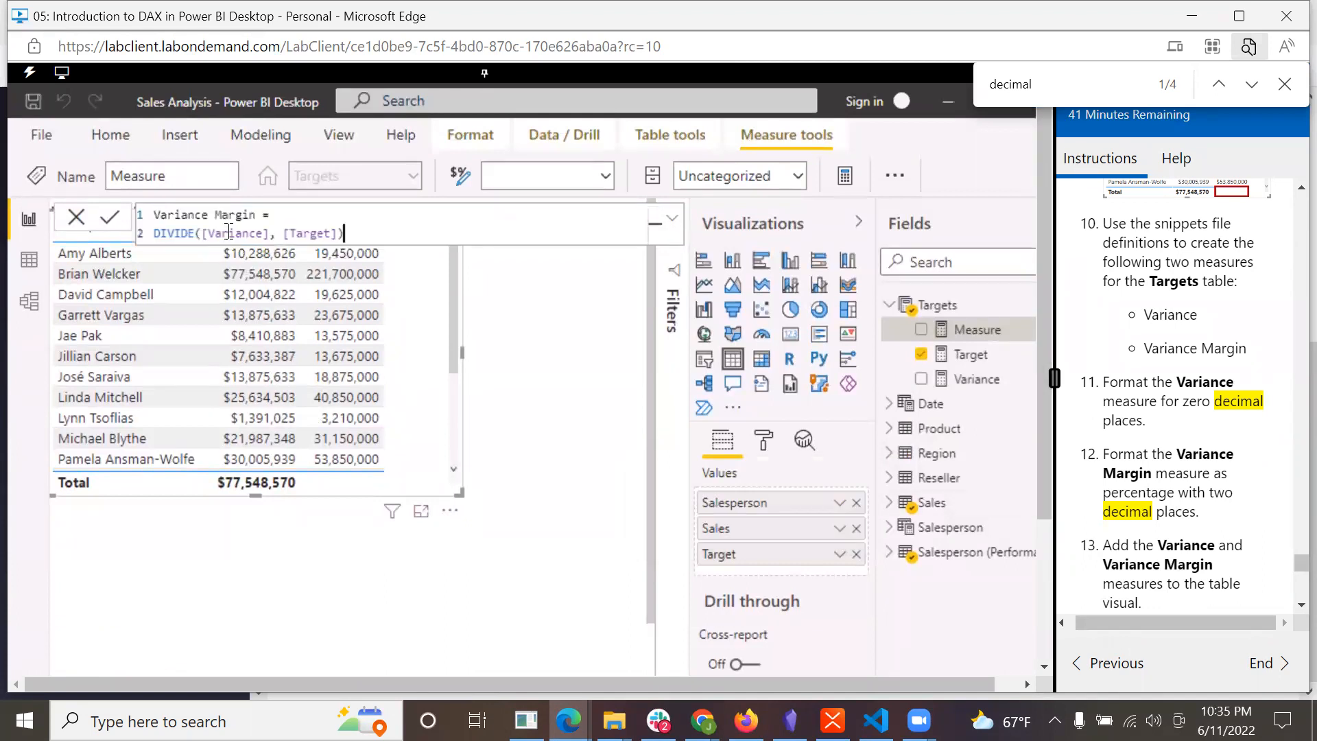
{"action": "left_click", "coordinate": [601, 419]}
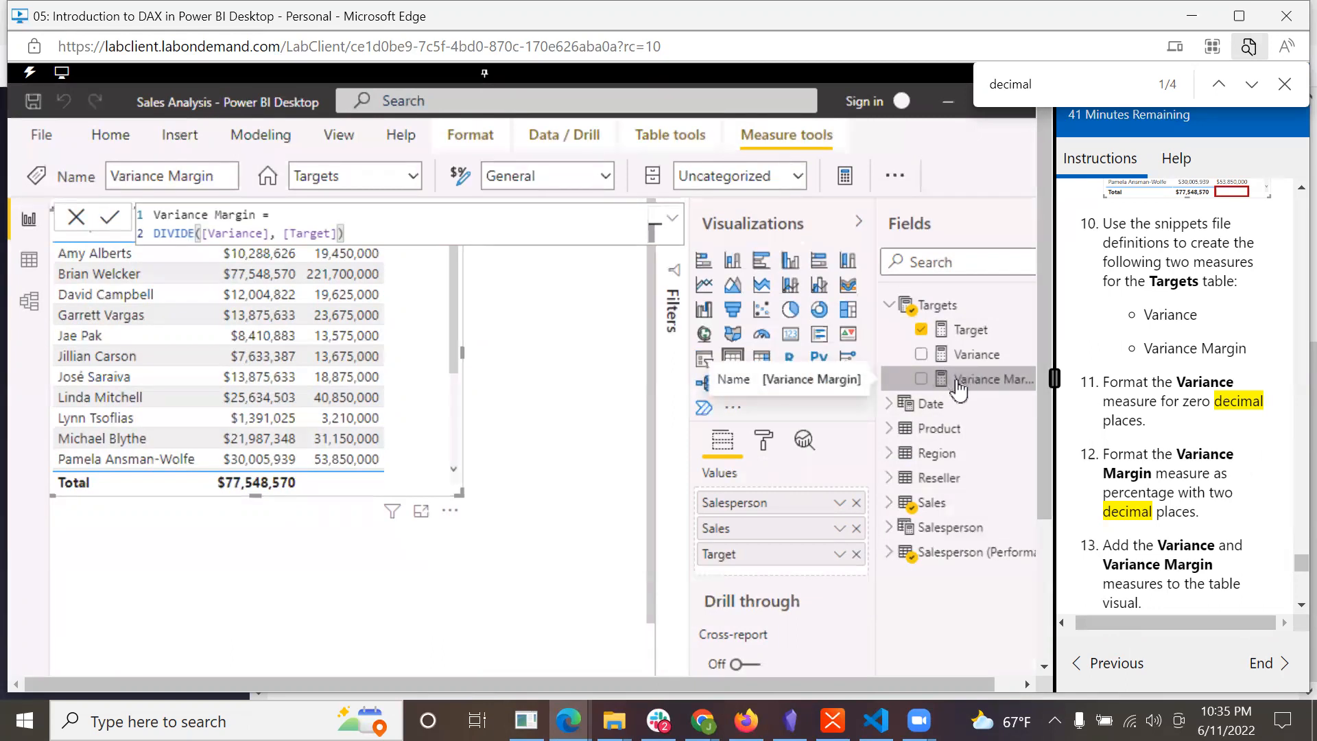
- In Model view, move the Targets table up beneath the Salesperson table and make it taller to include Variance Margin
{"action": "left_click", "coordinate": [26, 303]}
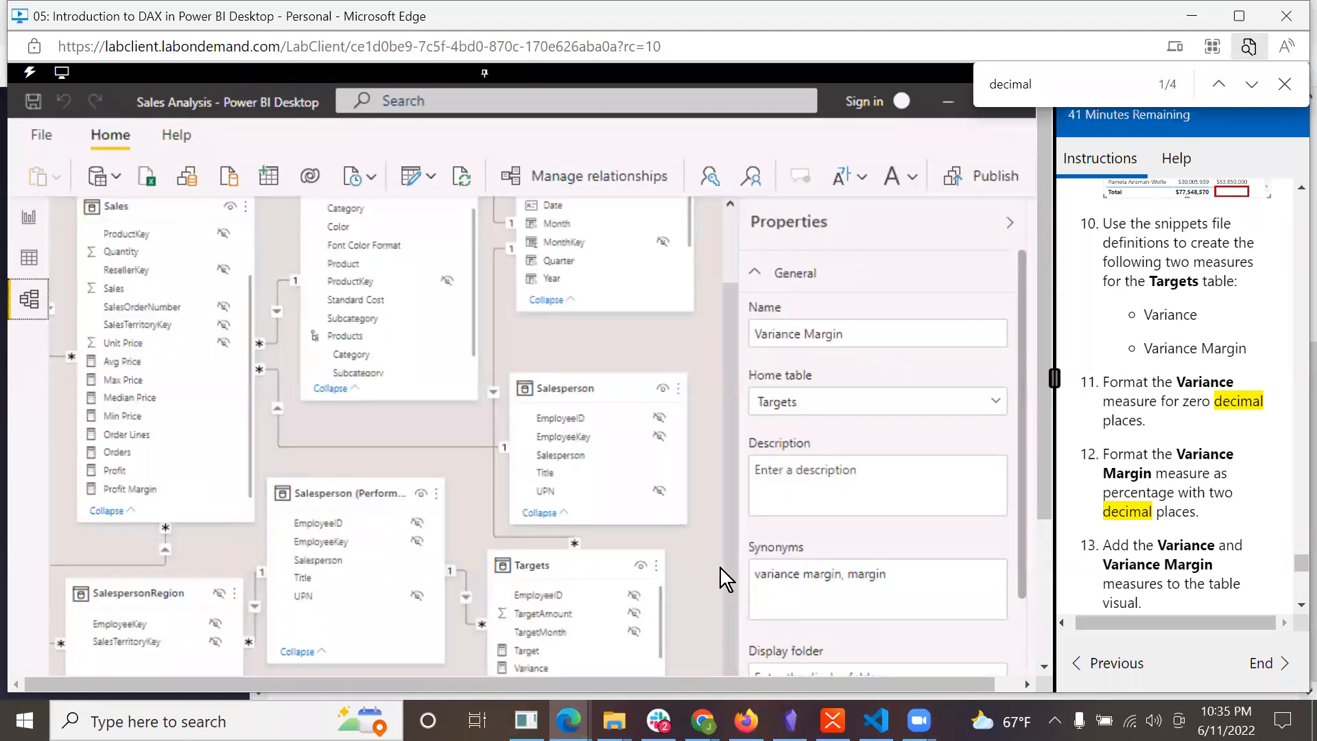
{"action": "scroll", "coordinate": [722, 570], "scroll_direction": "up", "scroll_amount": 3}
{"action": "scroll", "coordinate": [729, 583], "scroll_direction": "down", "scroll_amount": 3}
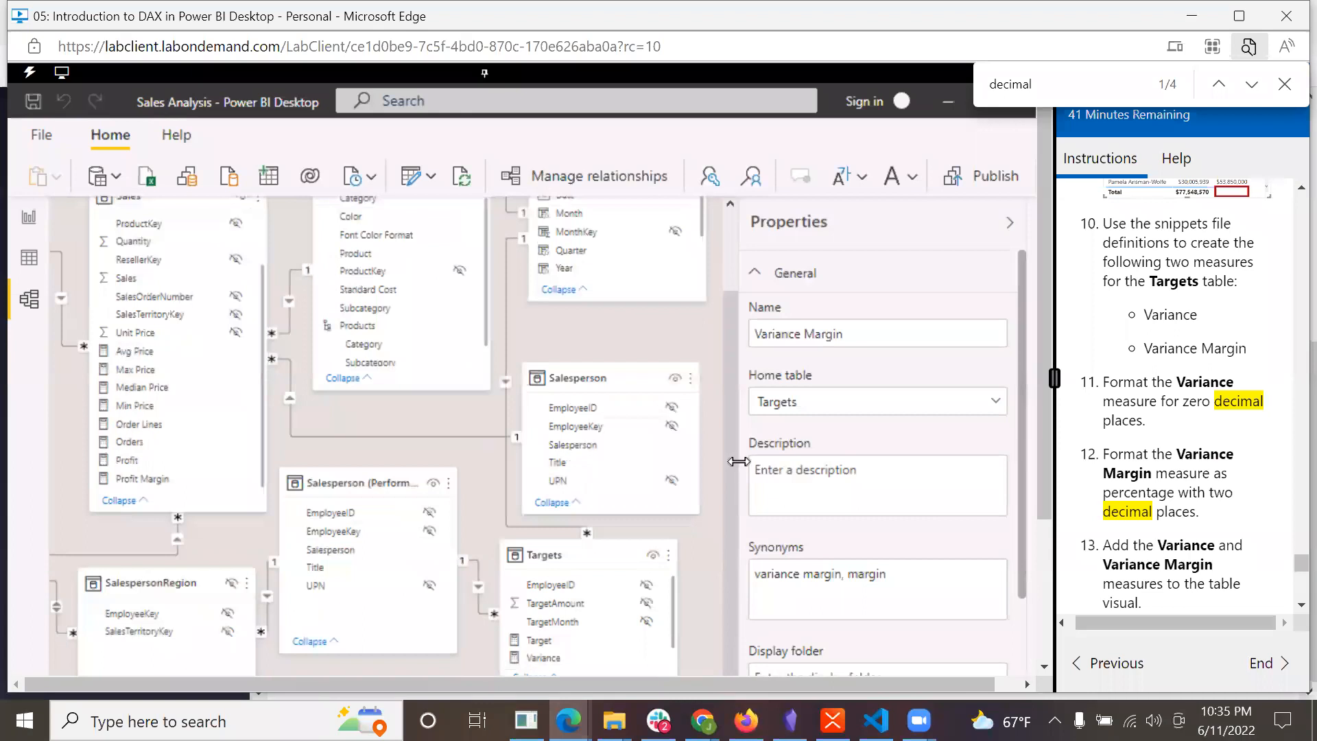
{"action": "left_click_drag", "start_coordinate": [586, 555], "coordinate": [607, 524]}
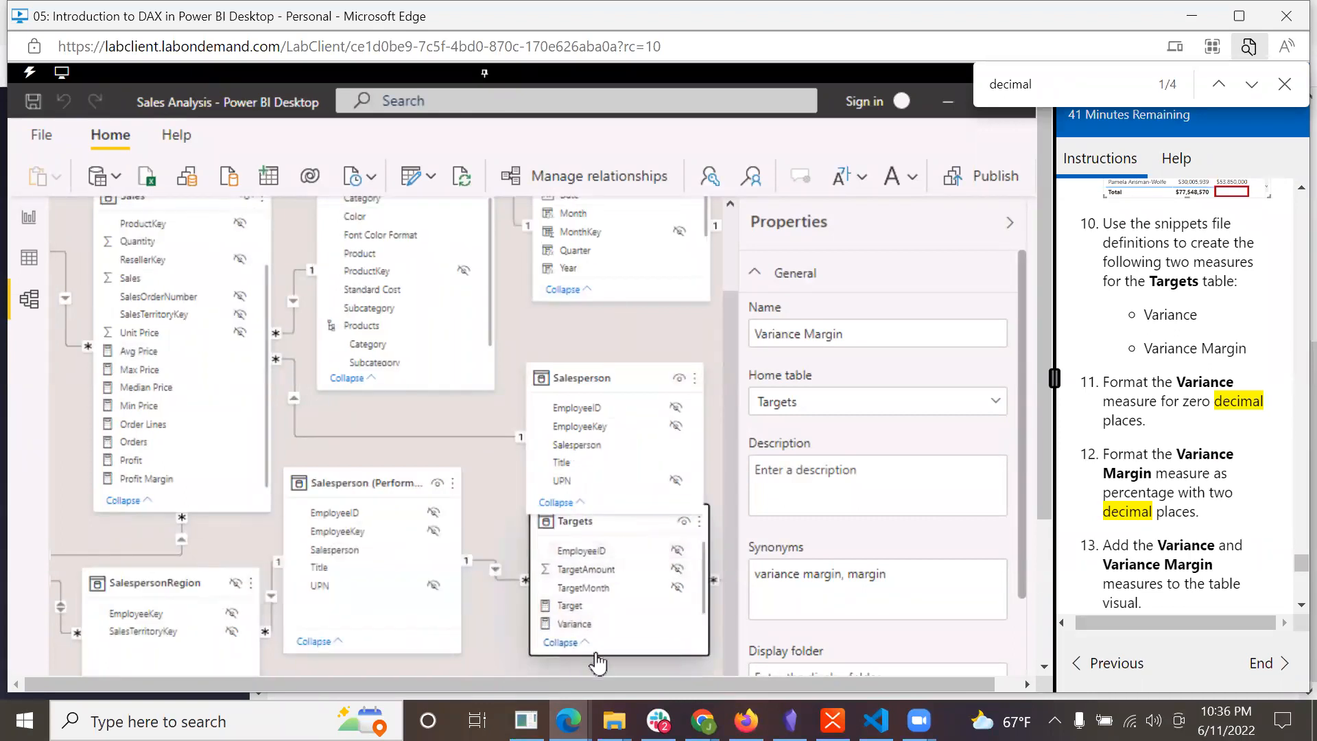
{"action": "left_click_drag", "start_coordinate": [595, 652], "coordinate": [599, 673]}
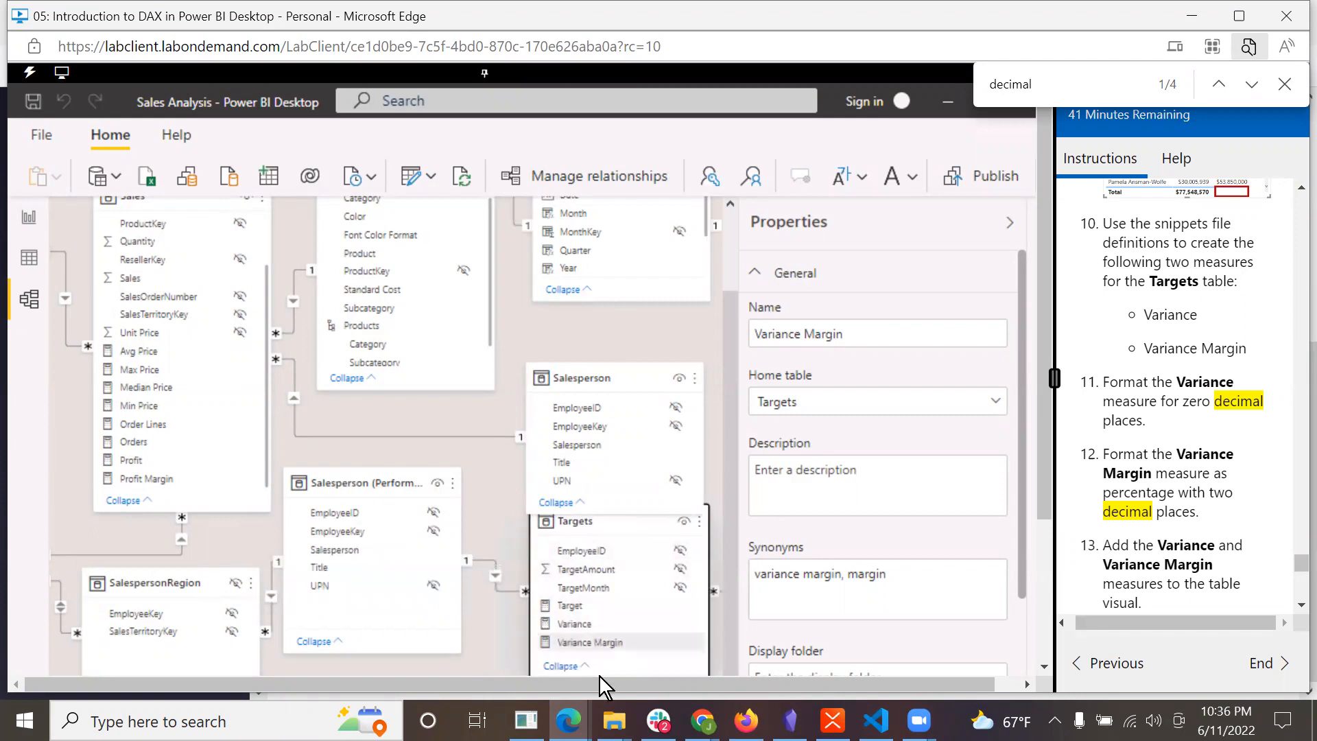
- Set the format of the Variance Margin measure in the Targets table to Whole number
{"action": "left_click", "coordinate": [599, 642]}
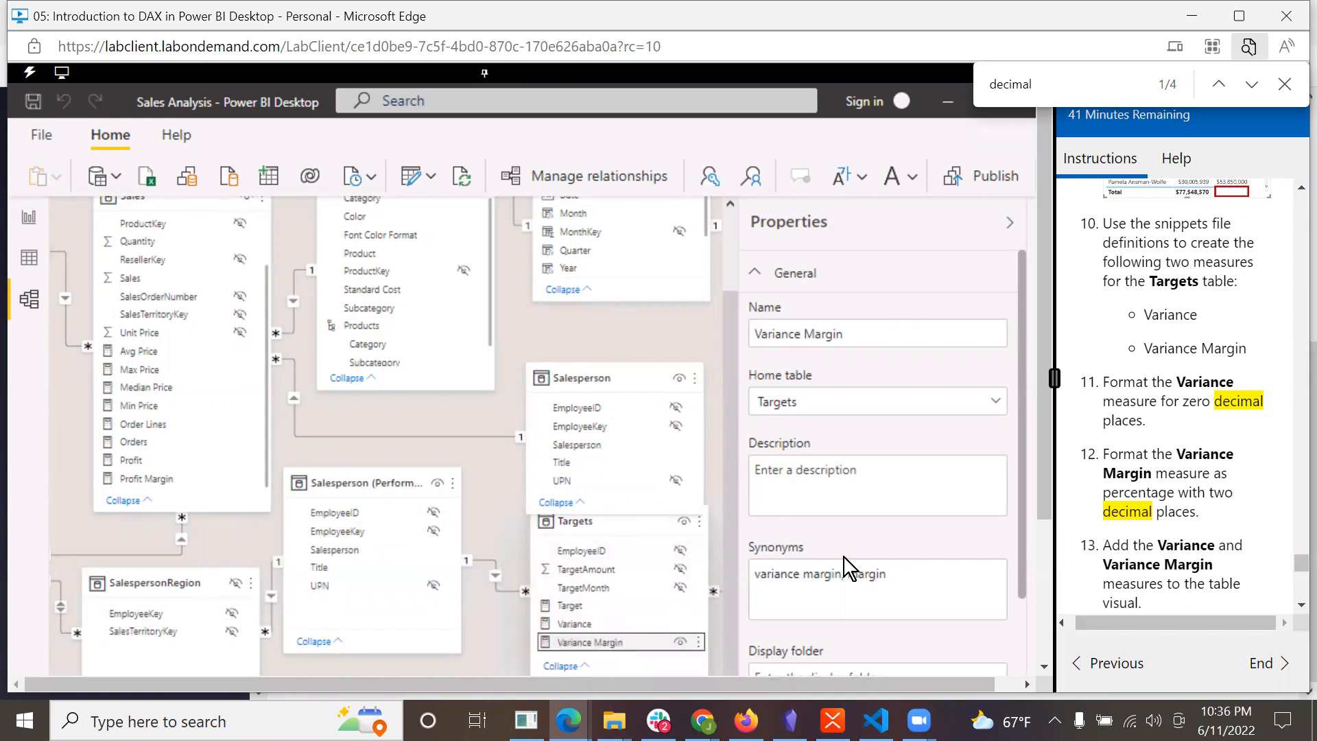
{"action": "left_click_drag", "start_coordinate": [1022, 479], "coordinate": [1023, 693]}
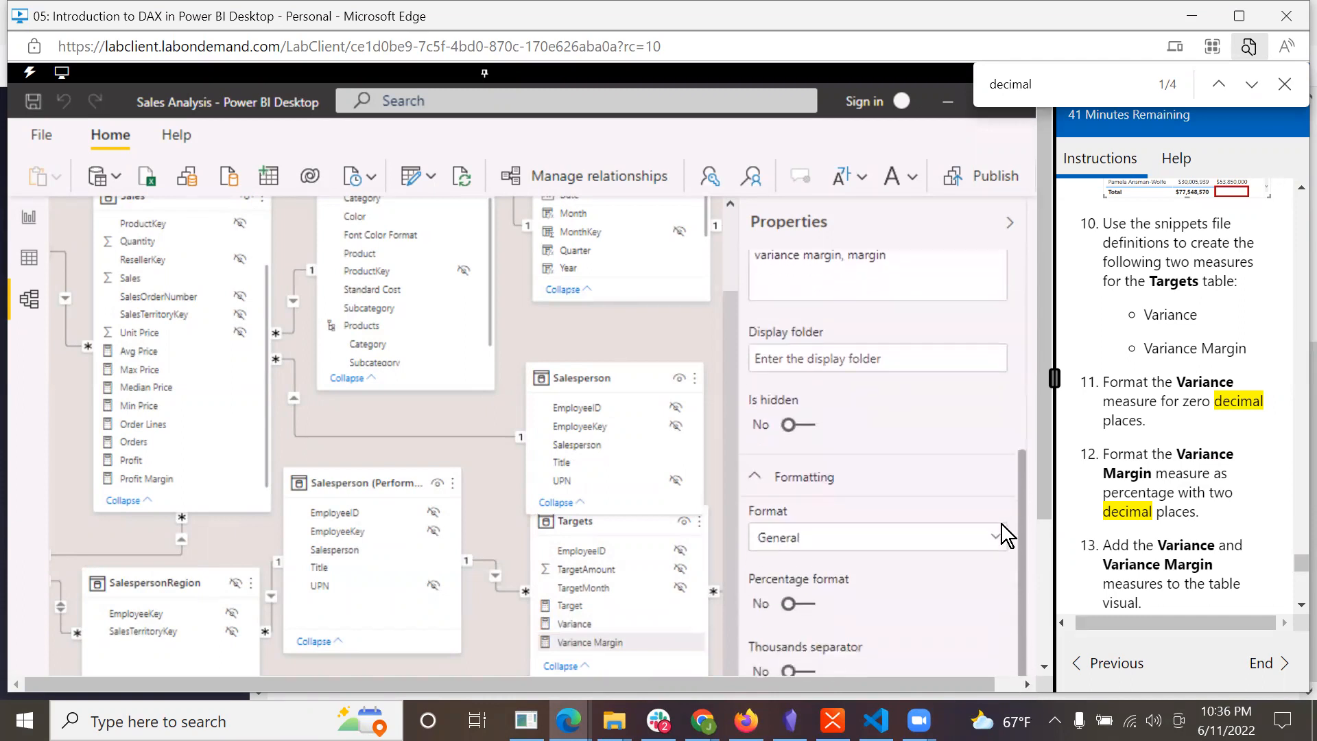
{"action": "left_click", "coordinate": [994, 542]}
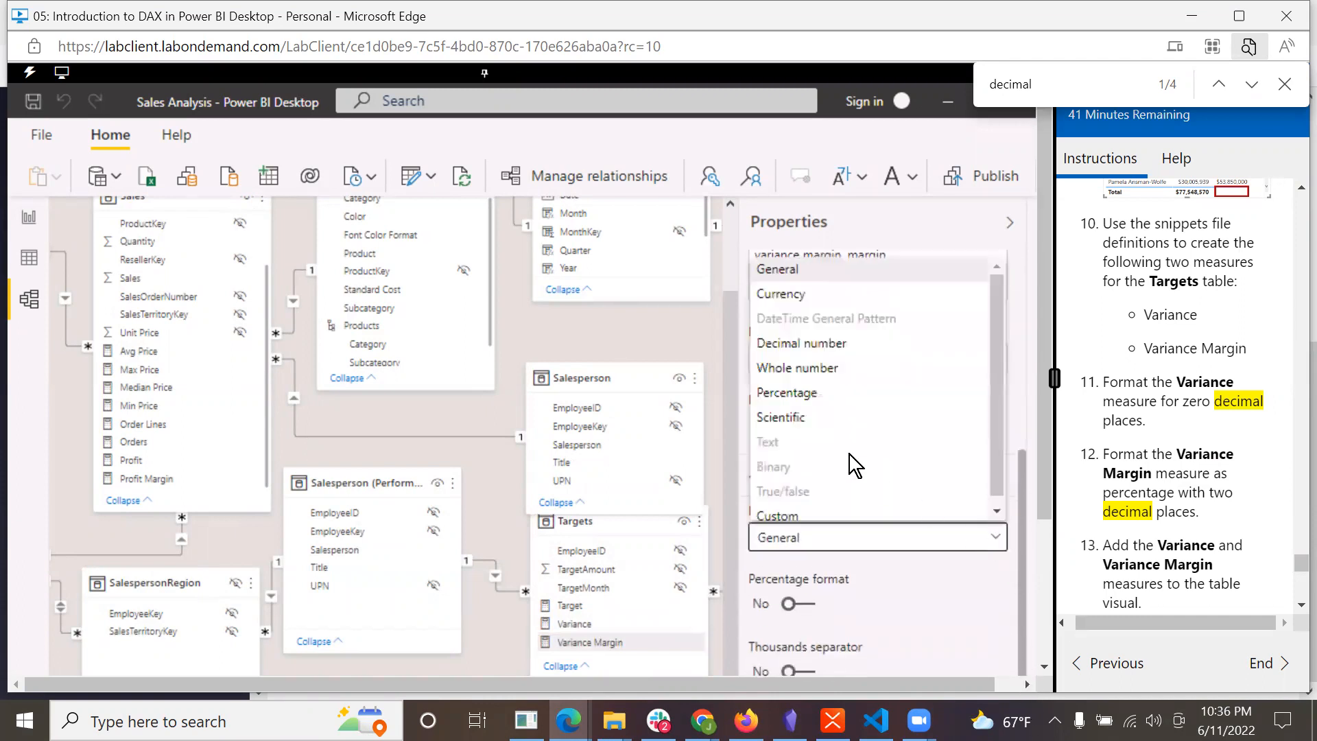
{"action": "left_click", "coordinate": [821, 374]}
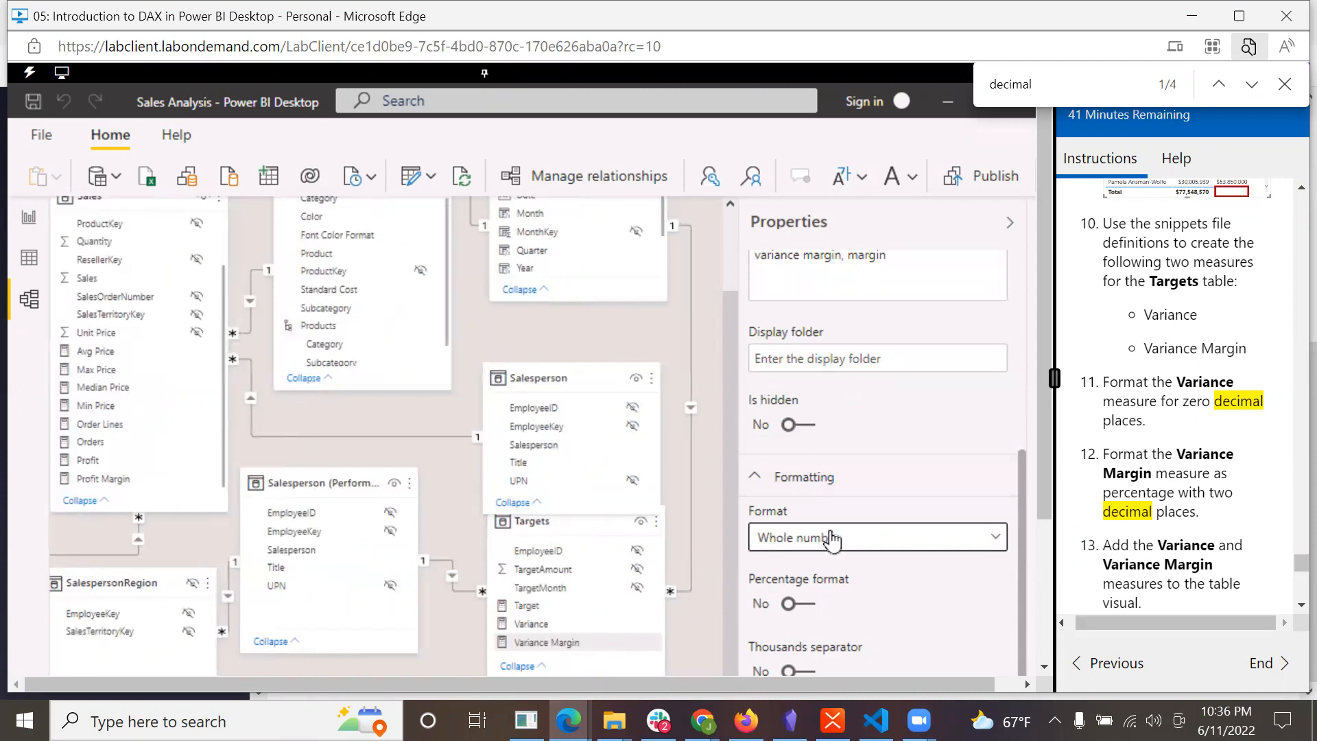
{"action": "left_click", "coordinate": [995, 540]}
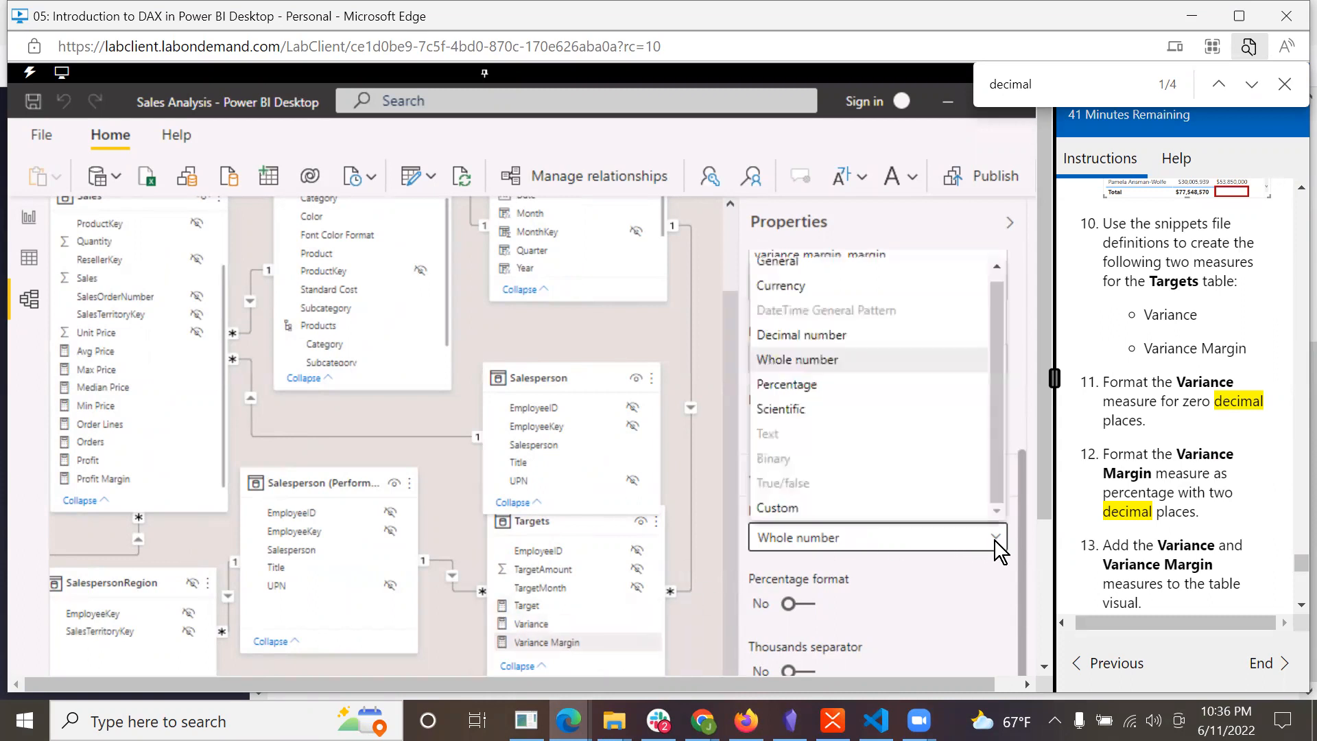
{"action": "left_click", "coordinate": [829, 343]}
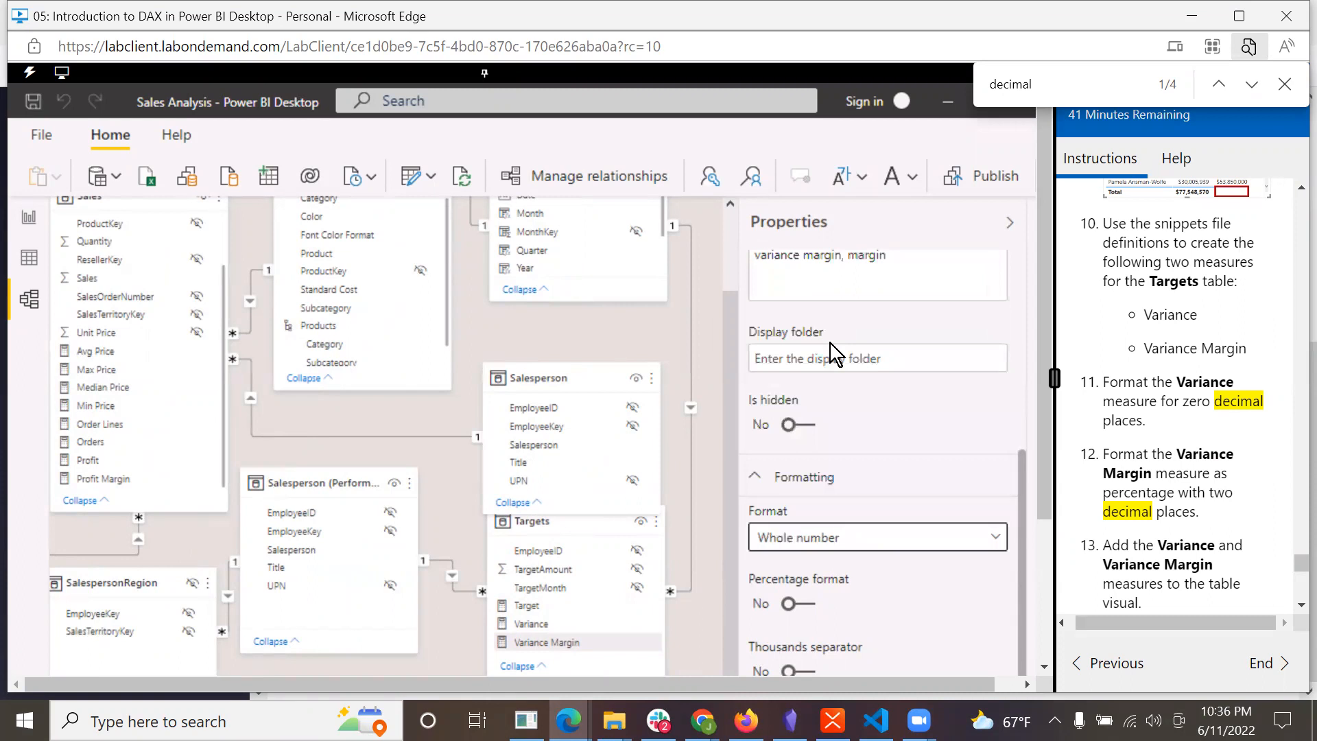
- Select the Variance measure in the Targets table and set its format to Whole number
{"action": "left_click", "coordinate": [541, 621]}
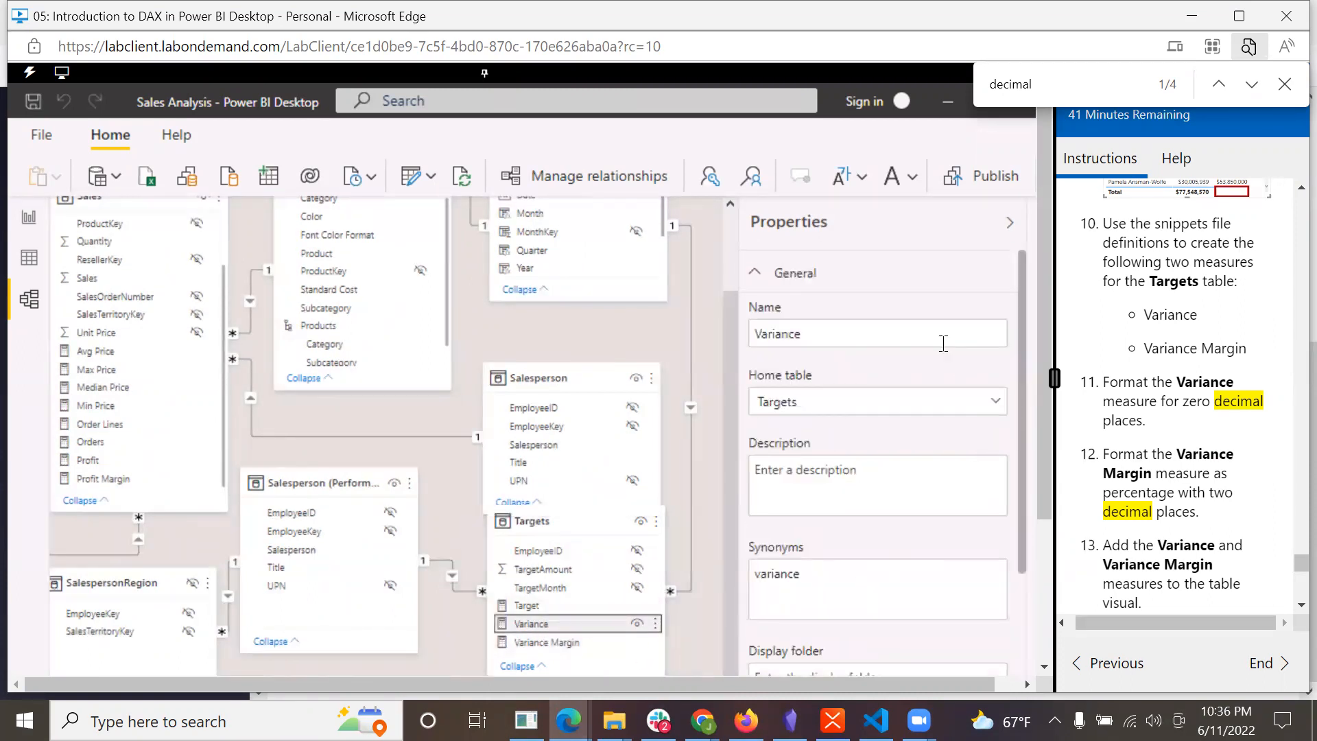
{"action": "scroll", "coordinate": [1015, 604], "scroll_direction": "down", "scroll_amount": 5}
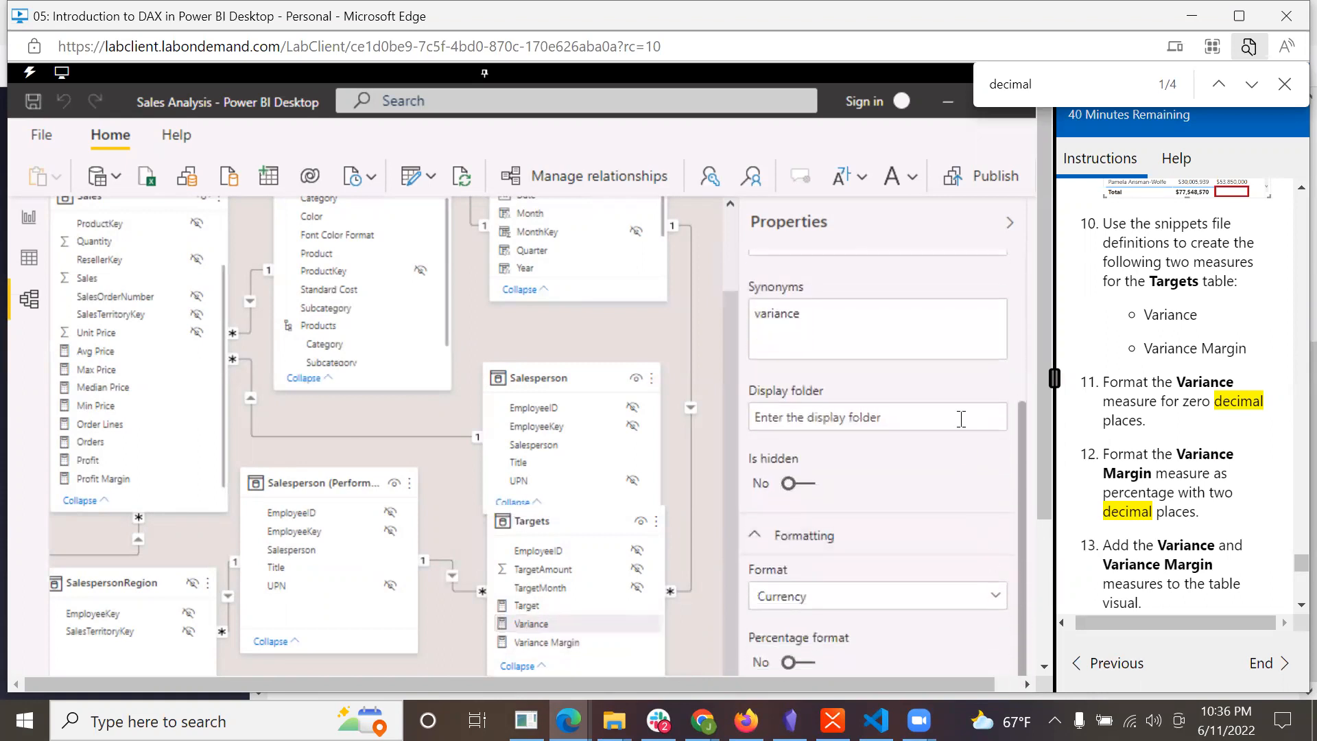
{"action": "left_click", "coordinate": [996, 604]}
{"action": "left_click", "coordinate": [804, 429]}
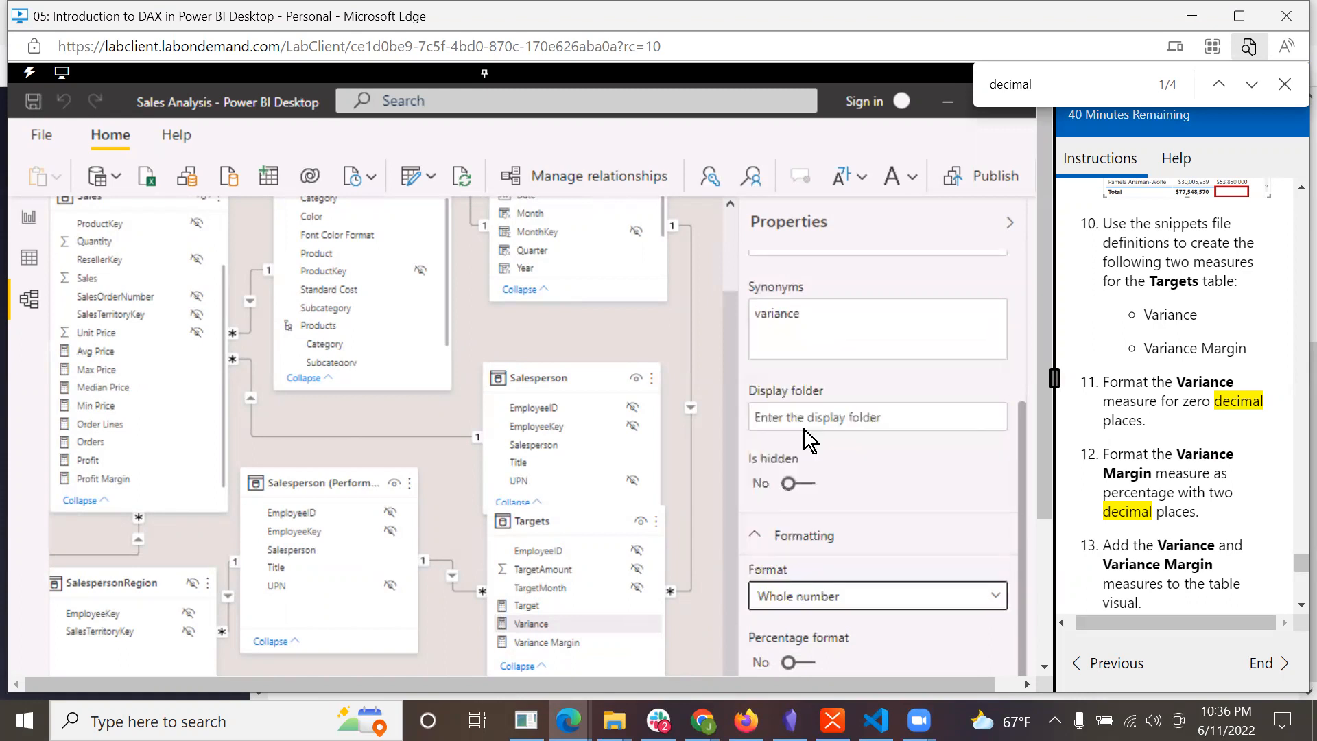
- In Report view, widen the salesperson table visual and add the Variance and Variance Margin measures to it
{"action": "scroll", "coordinate": [1212, 550], "scroll_direction": "down", "scroll_amount": 3}
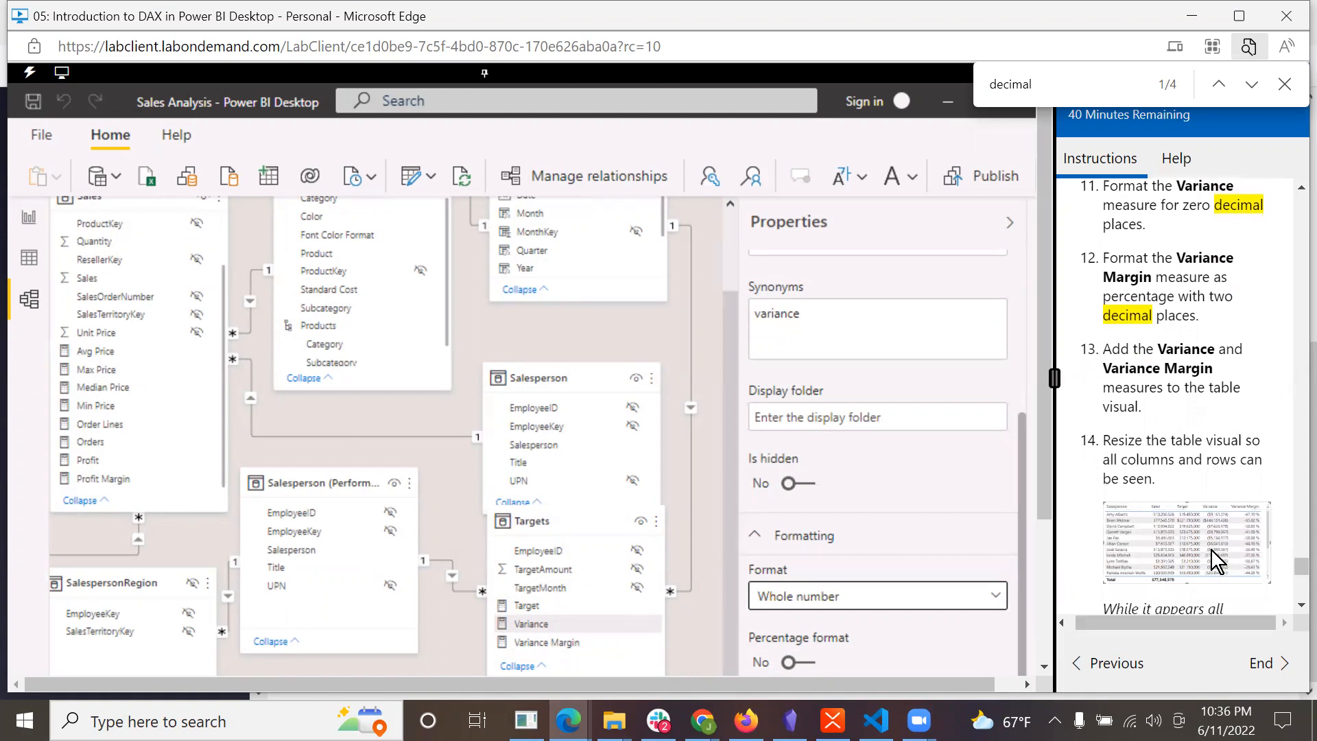
{"action": "left_click", "coordinate": [32, 216]}
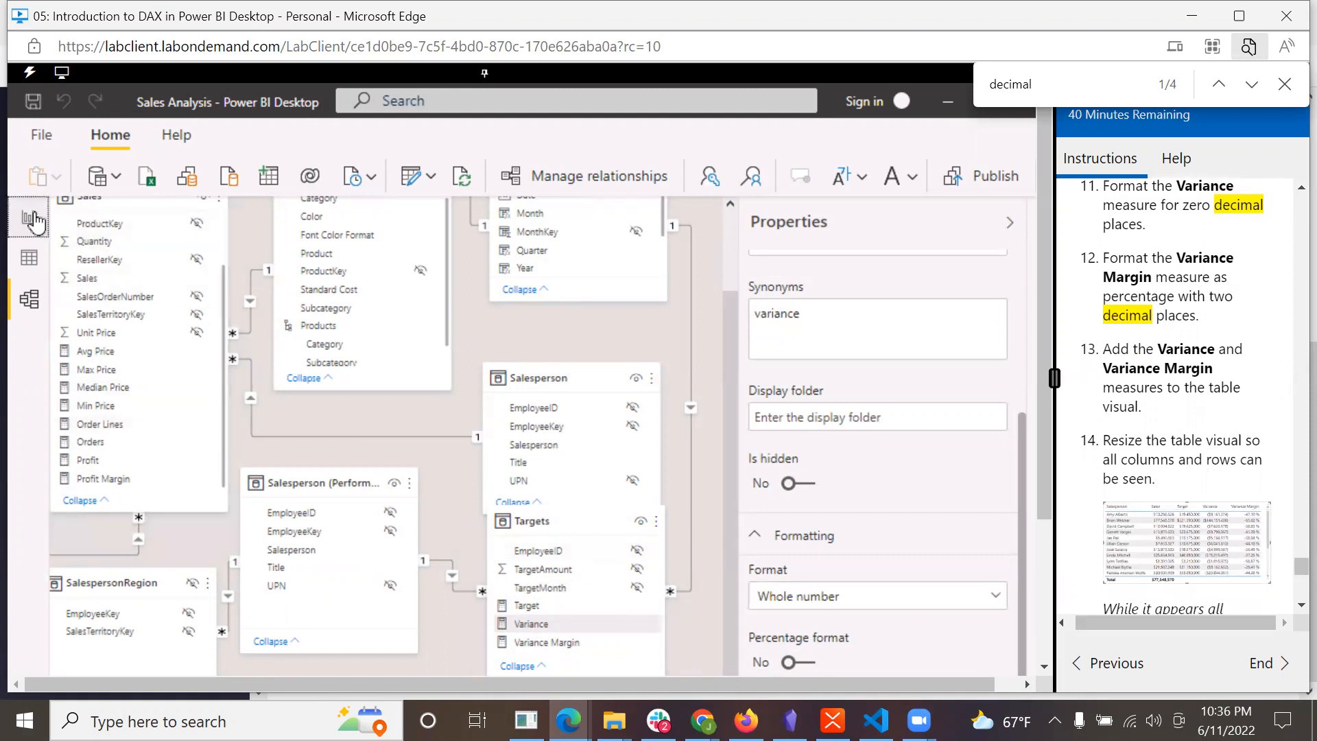
{"action": "left_click", "coordinate": [616, 367]}
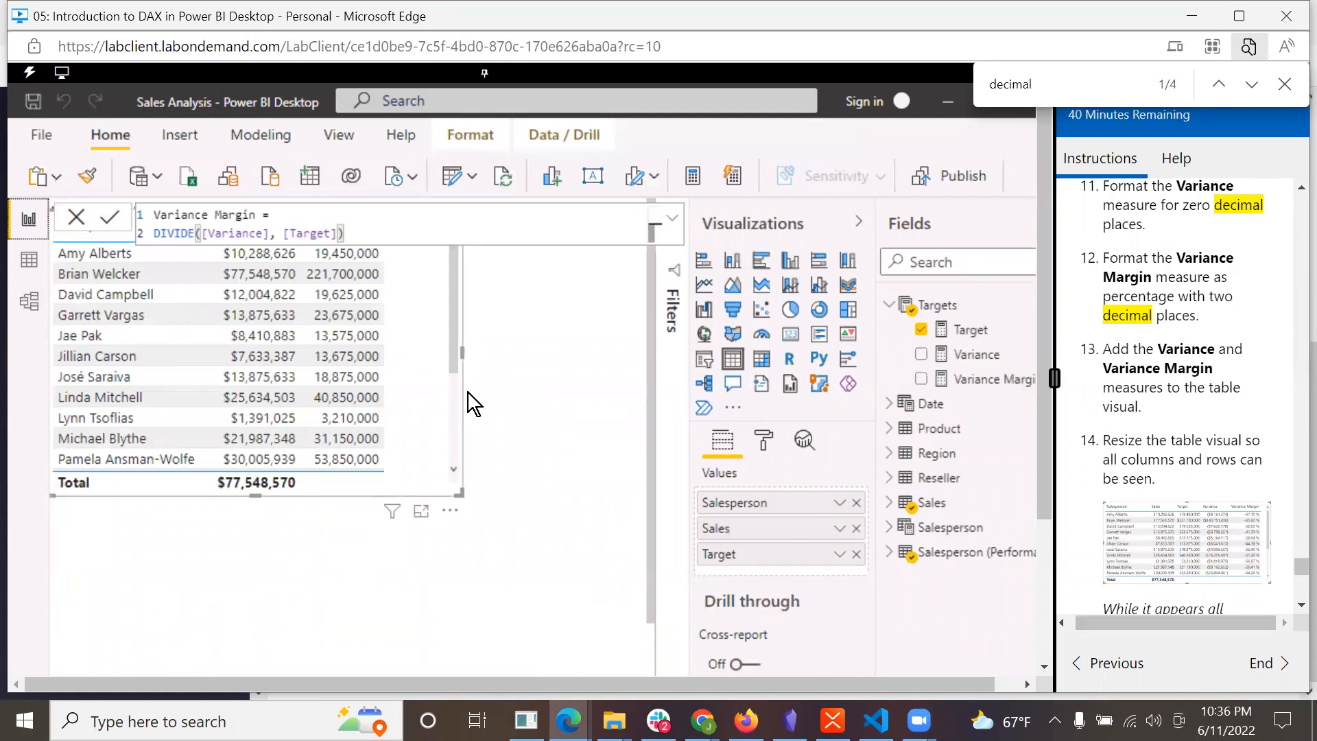
{"action": "left_click_drag", "start_coordinate": [458, 499], "coordinate": [608, 508]}
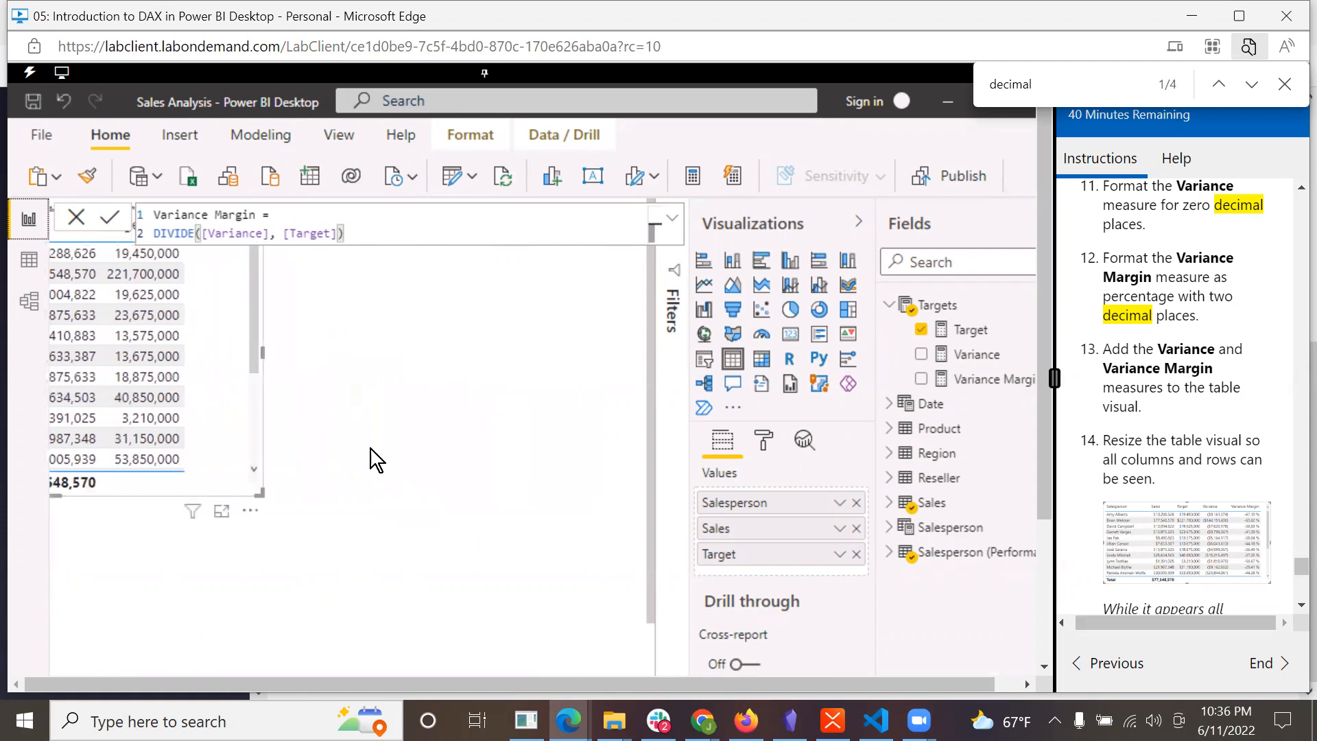
{"action": "left_click_drag", "start_coordinate": [256, 489], "coordinate": [511, 513]}
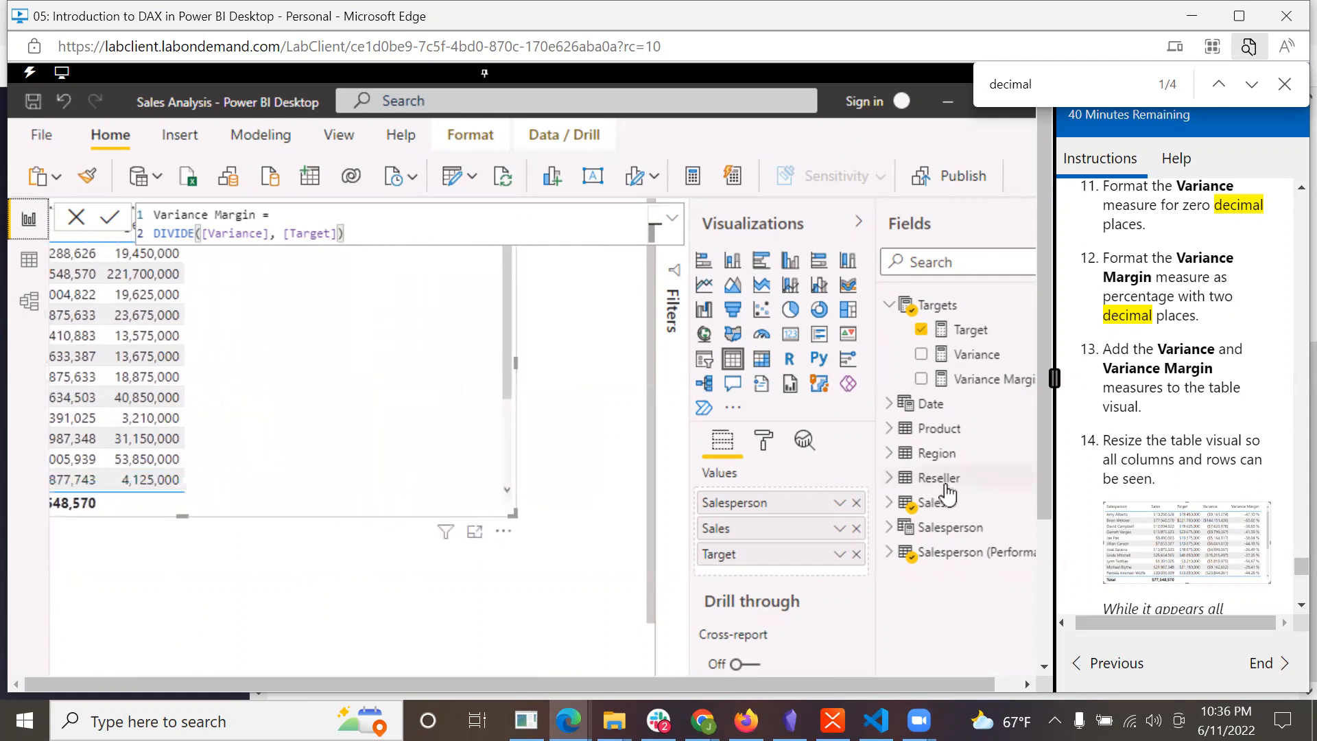
{"action": "left_click_drag", "start_coordinate": [964, 368], "coordinate": [249, 274]}
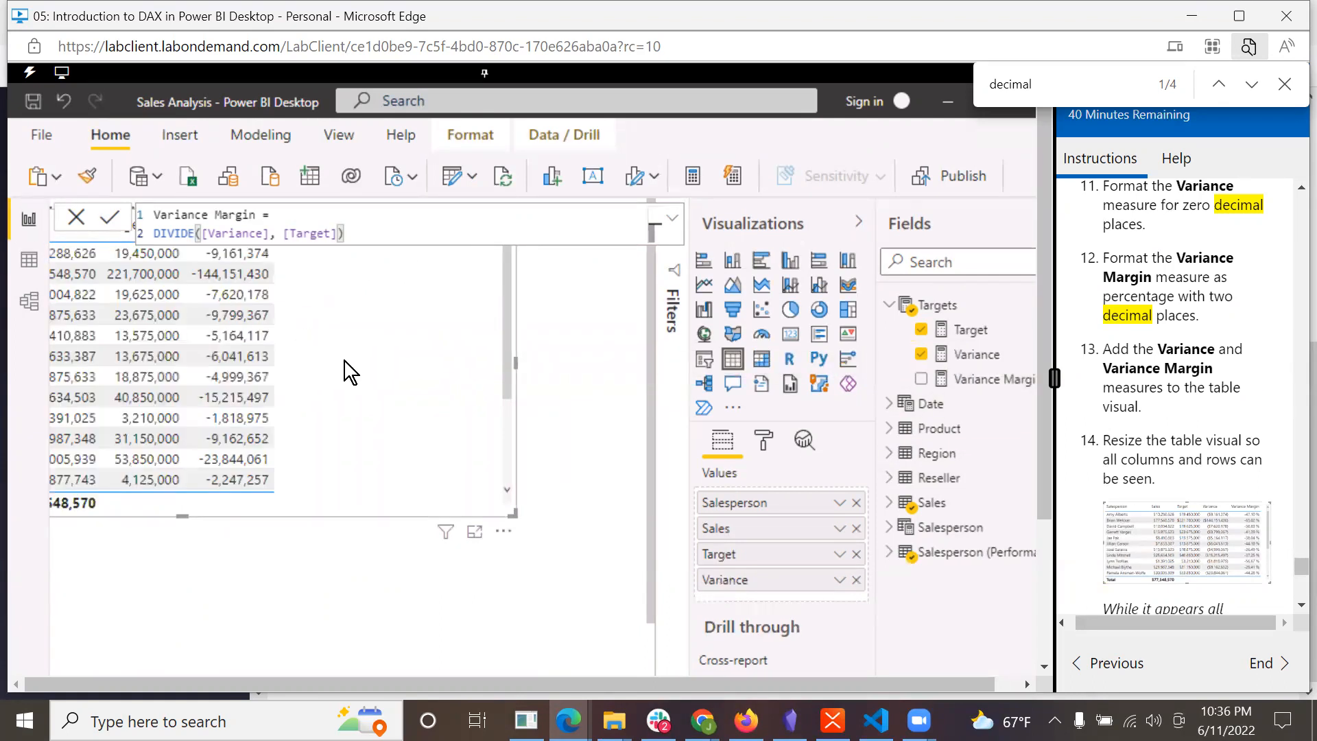
{"action": "left_click_drag", "start_coordinate": [968, 379], "coordinate": [374, 258]}
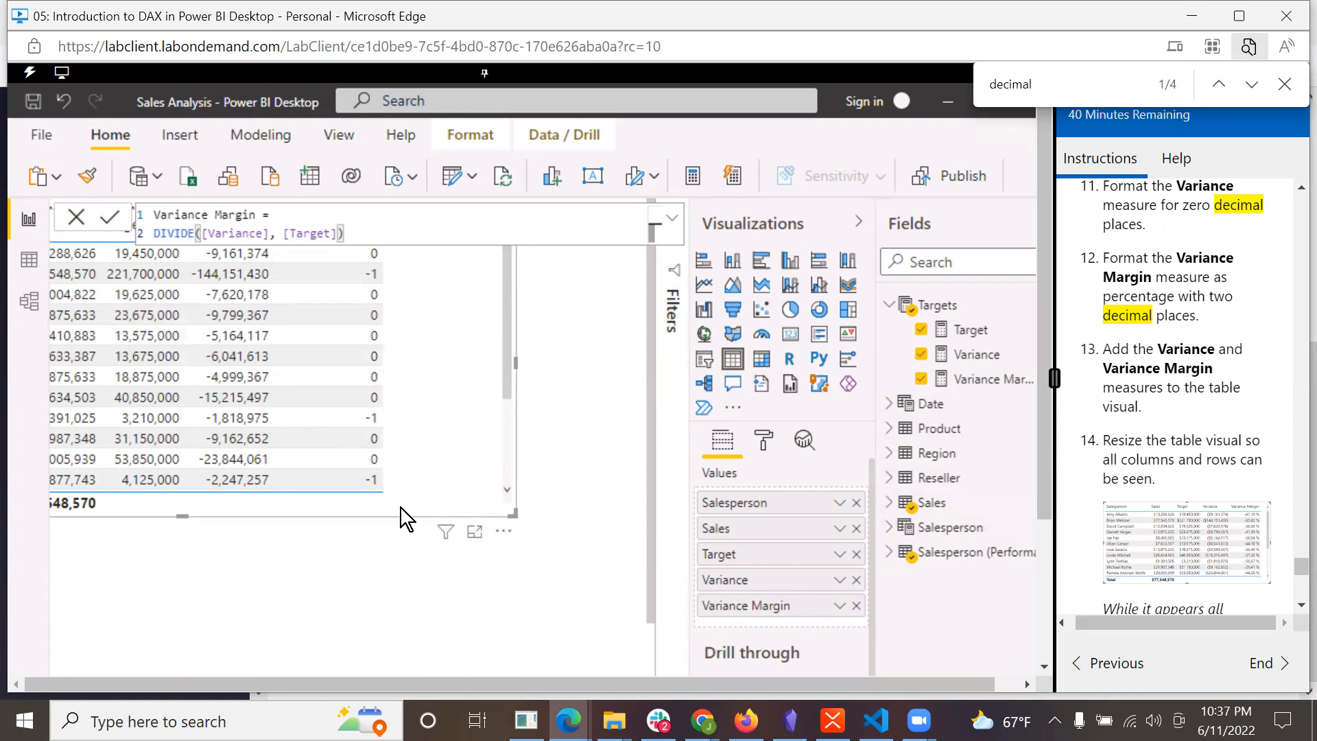
- Enlarge the table visual in width and height until all its columns and salesperson rows fit
{"action": "left_click_drag", "start_coordinate": [513, 514], "coordinate": [661, 520]}
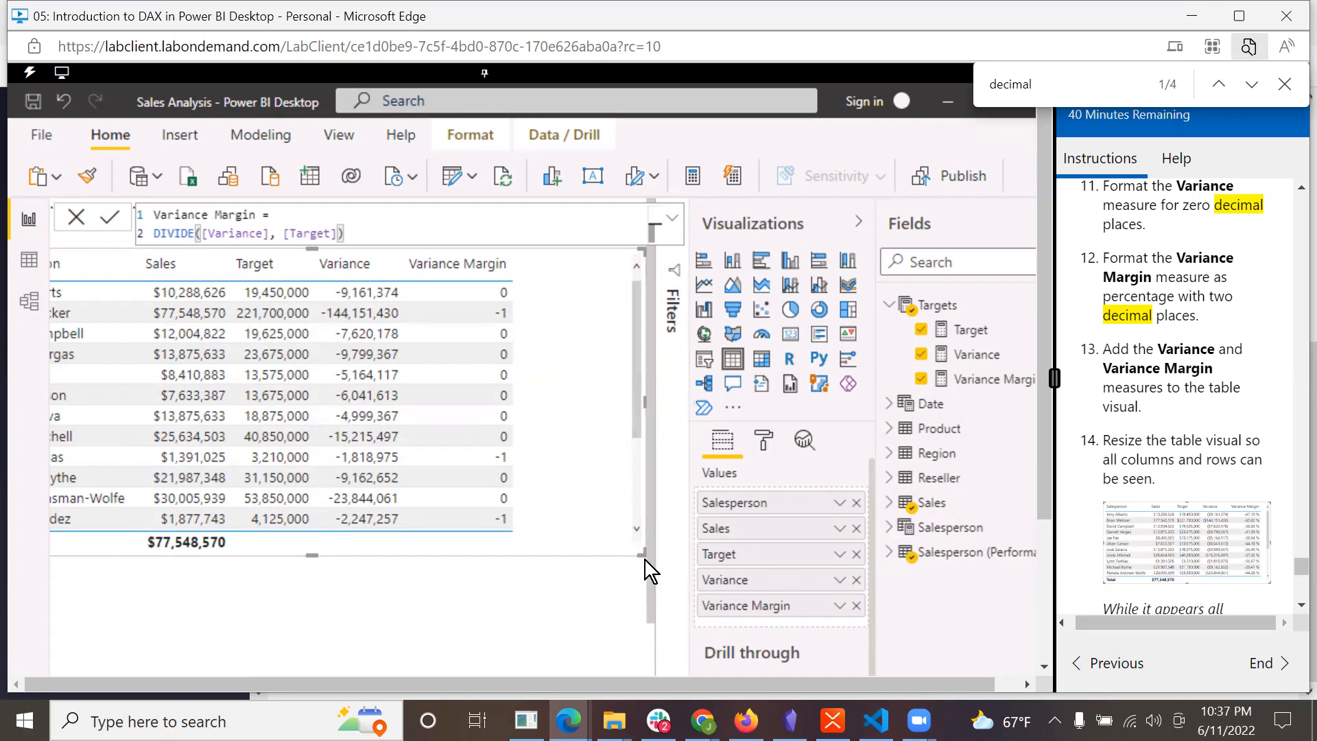
{"action": "left_click_drag", "start_coordinate": [641, 551], "coordinate": [589, 681]}
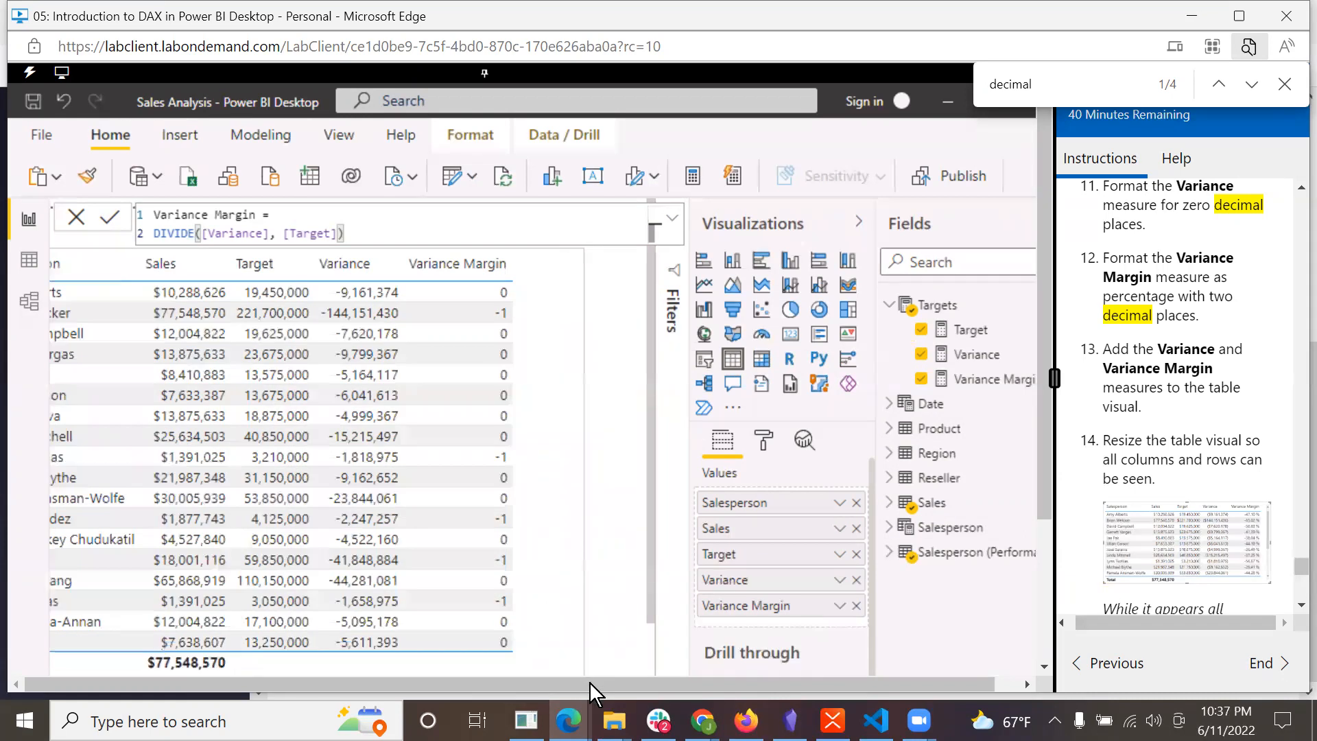
{"action": "left_click", "coordinate": [657, 636]}
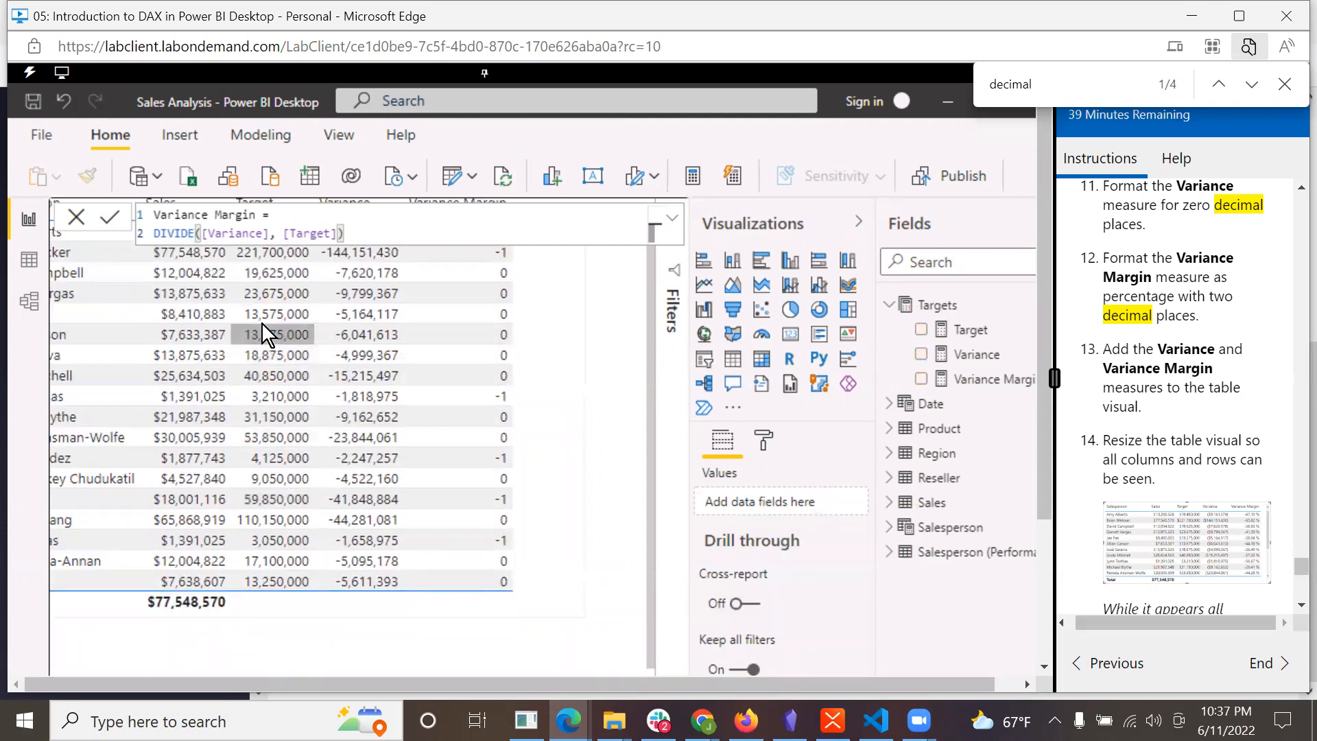
{"action": "left_click", "coordinate": [498, 599]}
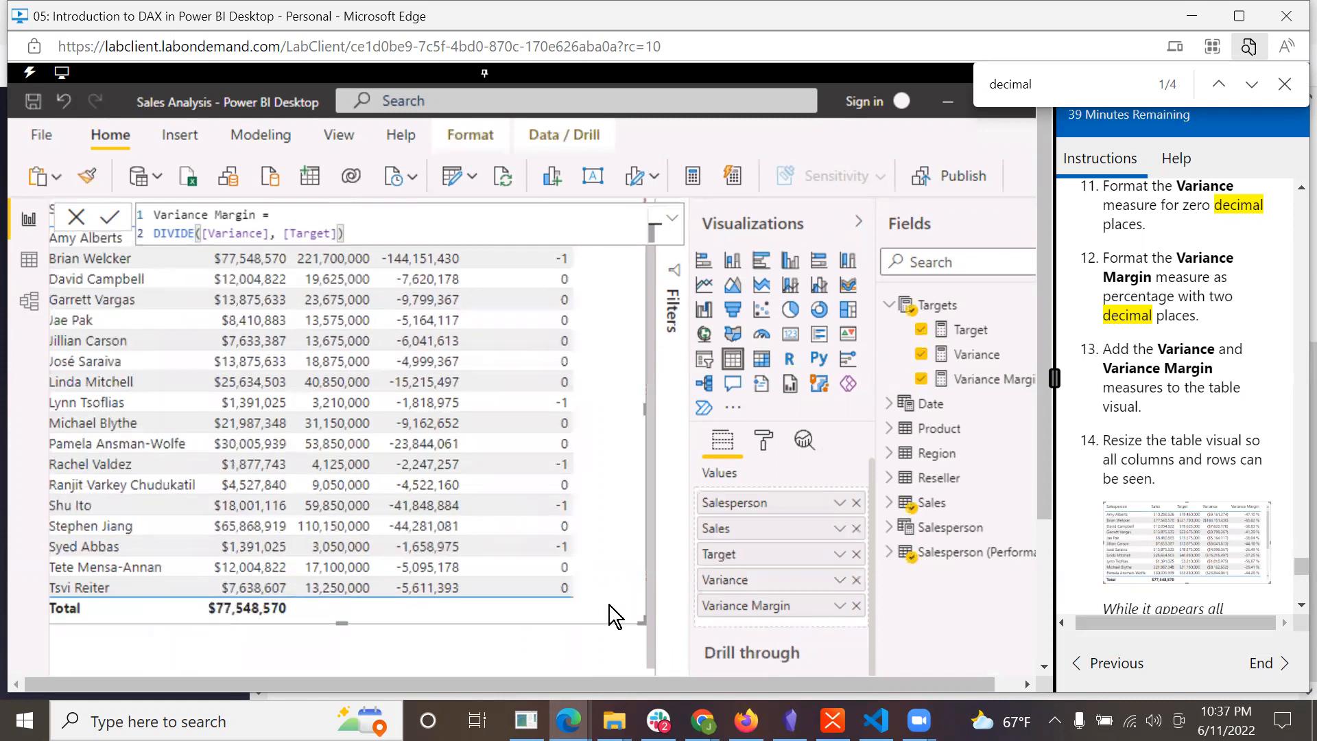
- Copy the link of the lab's reference table image and open 05-create-dax-calculations-in-power-bi-desktop_image48.png in a new tab of the other browser window
{"action": "right_click", "coordinate": [1219, 524]}
{"action": "left_click", "coordinate": [1054, 378]}
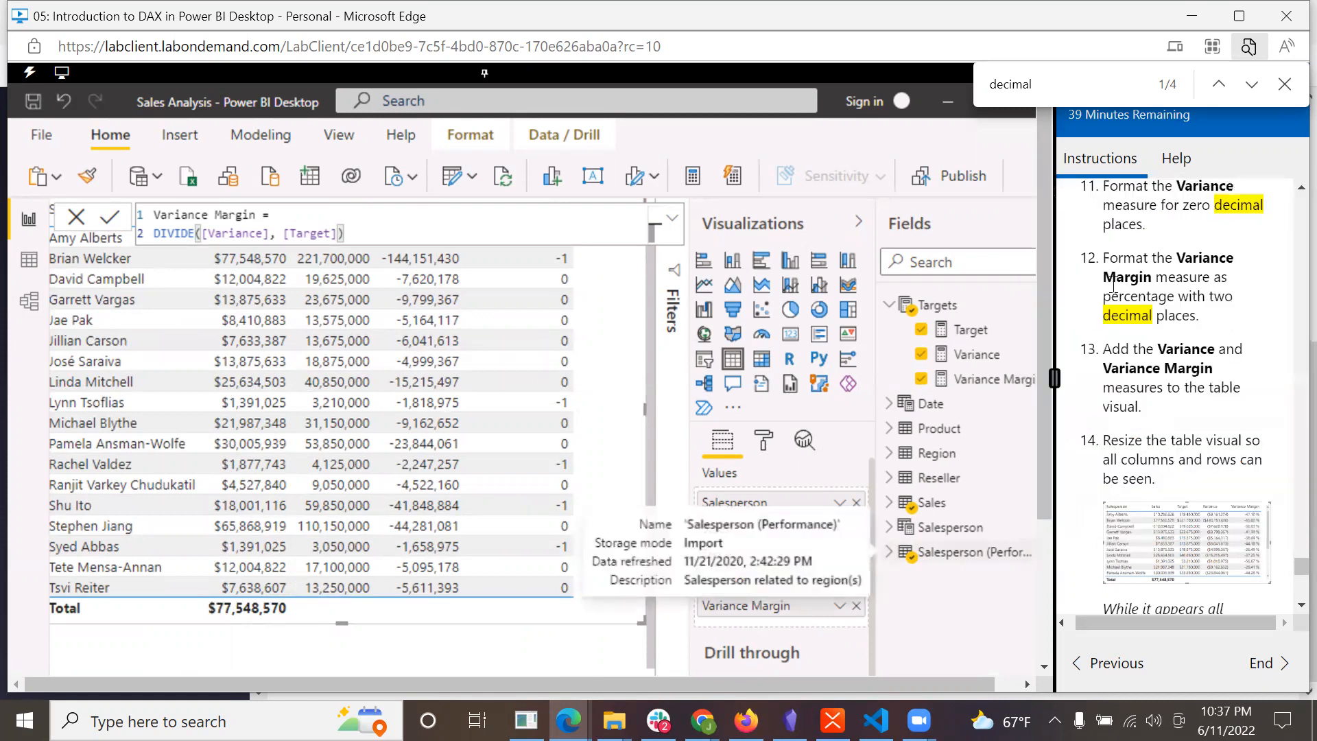
{"action": "mouse_move", "coordinate": [568, 720]}
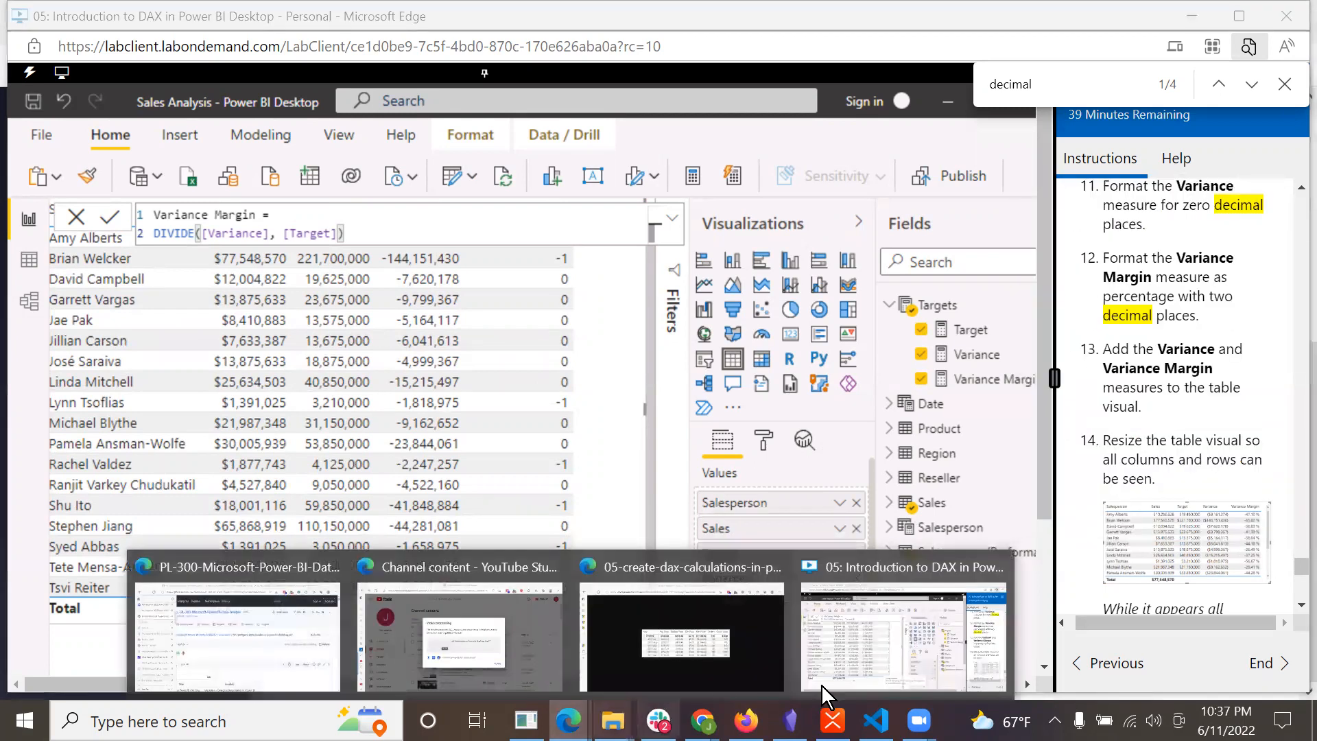
{"action": "left_click", "coordinate": [721, 644]}
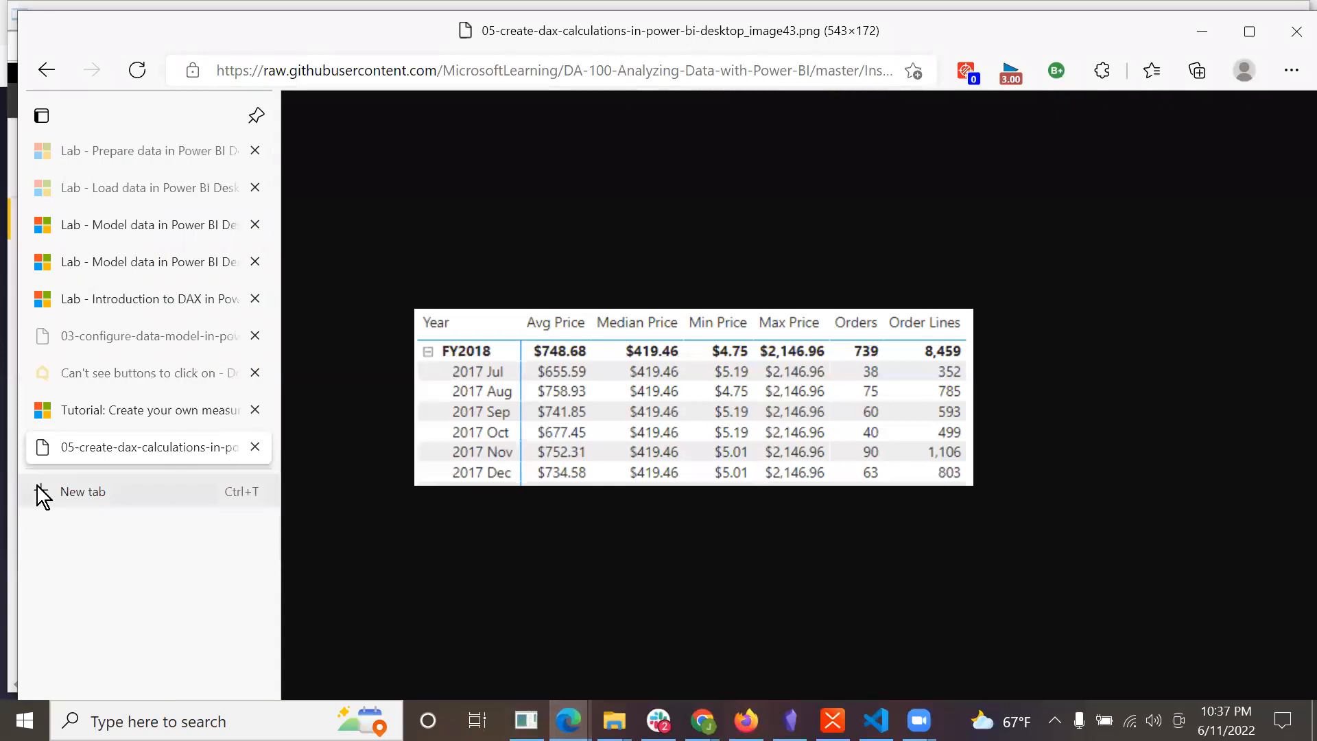
{"action": "left_click", "coordinate": [36, 487]}
{"action": "type", "text": "https://raw.githubusercontent.com/MicrosoftLearning/DA-100-Analyzing-Data-with-Power-BI/master/Instructions/Labs/Linked_image_Files/05-create-dax-calculations-in-power-bi-desktop_image48.png"}
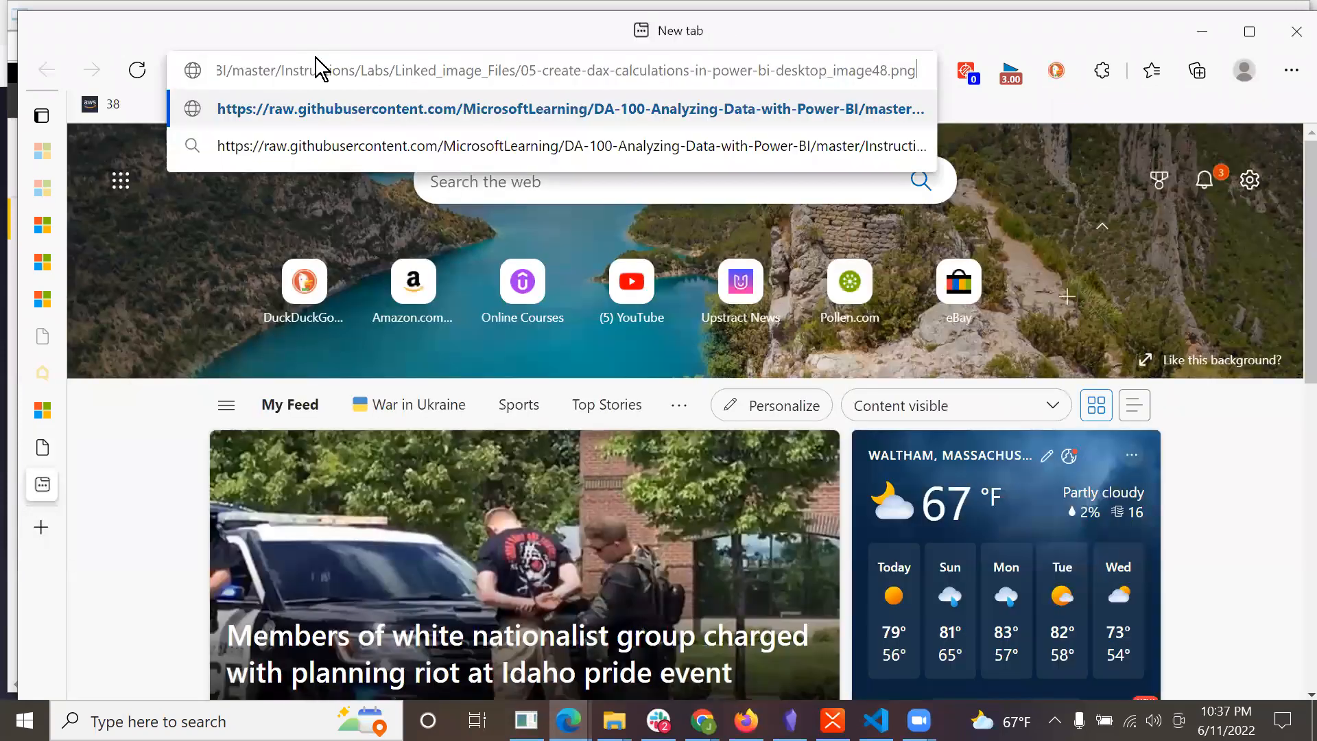
{"action": "key", "text": "Return"}
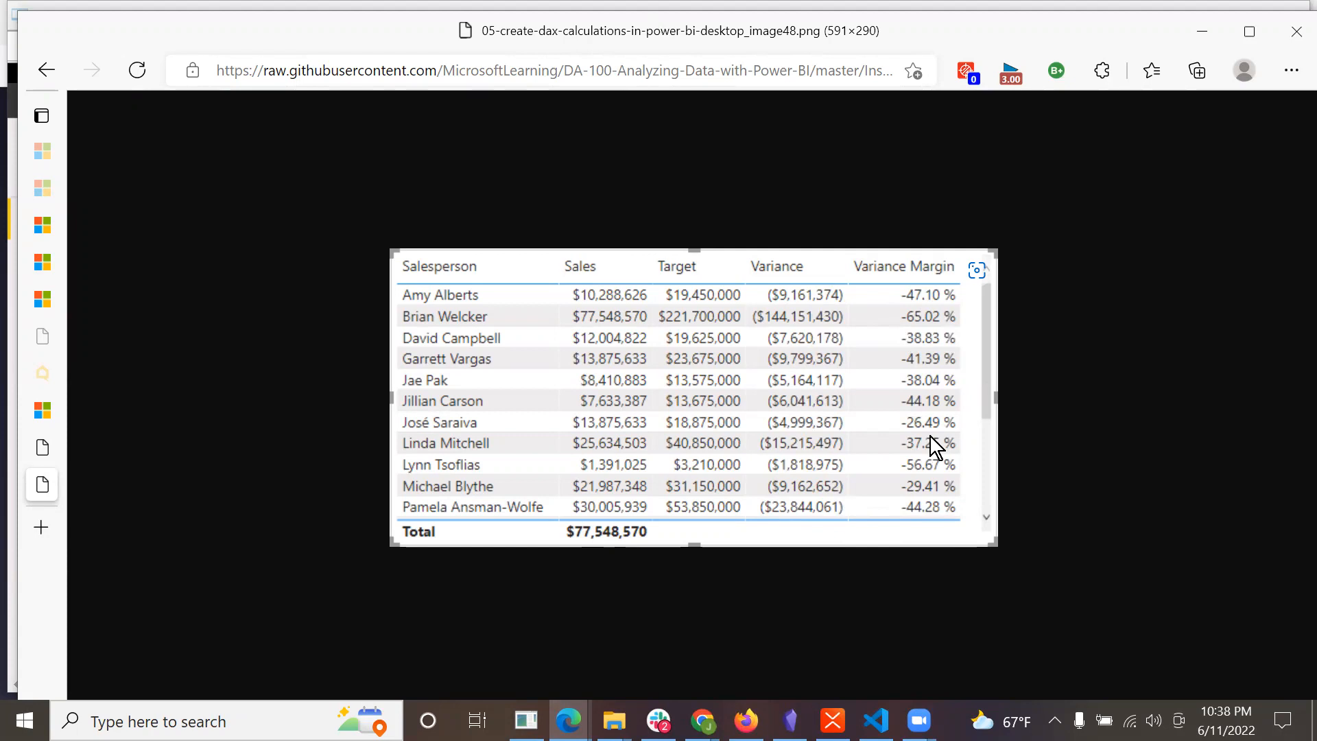
{"action": "left_click_drag", "start_coordinate": [986, 402], "coordinate": [903, 299]}
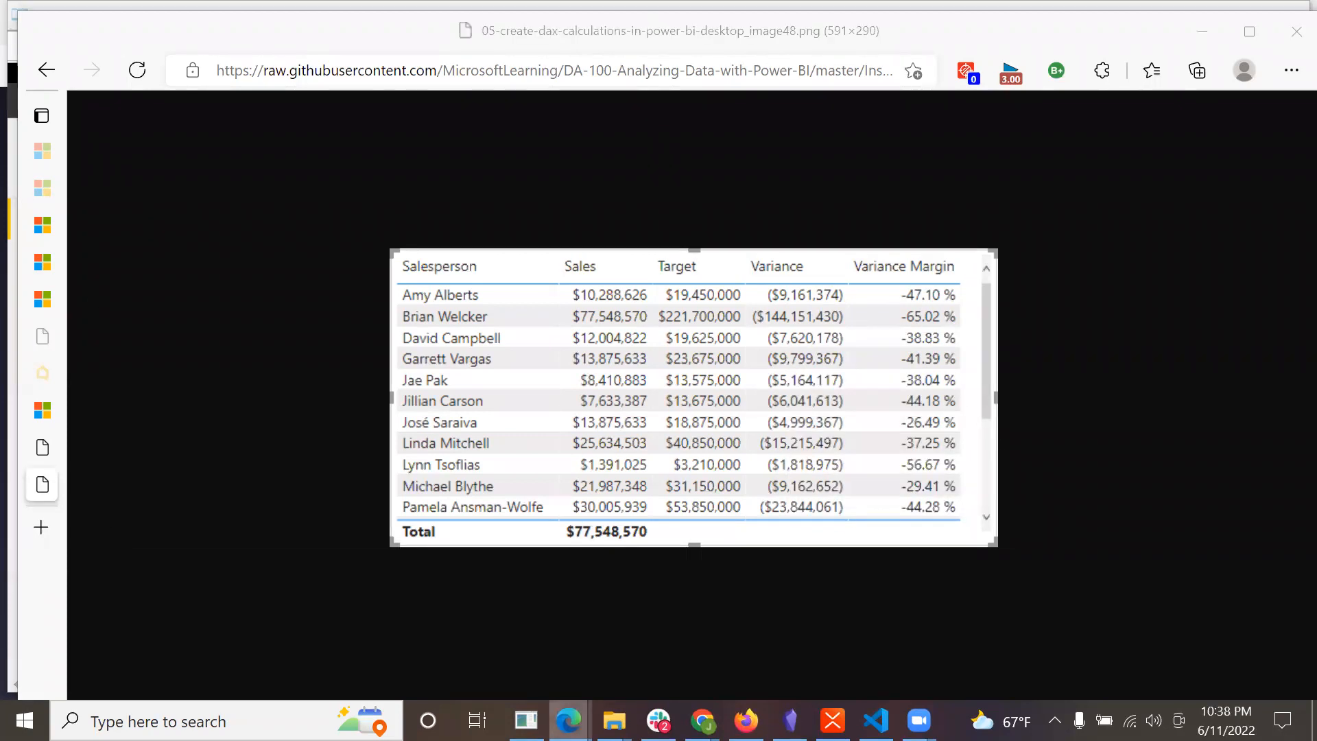
- Switch between the lab window and the reference image to compare the Variance and Variance Margin columns of the table visual
{"action": "mouse_move", "coordinate": [568, 720]}
{"action": "left_click", "coordinate": [931, 674]}
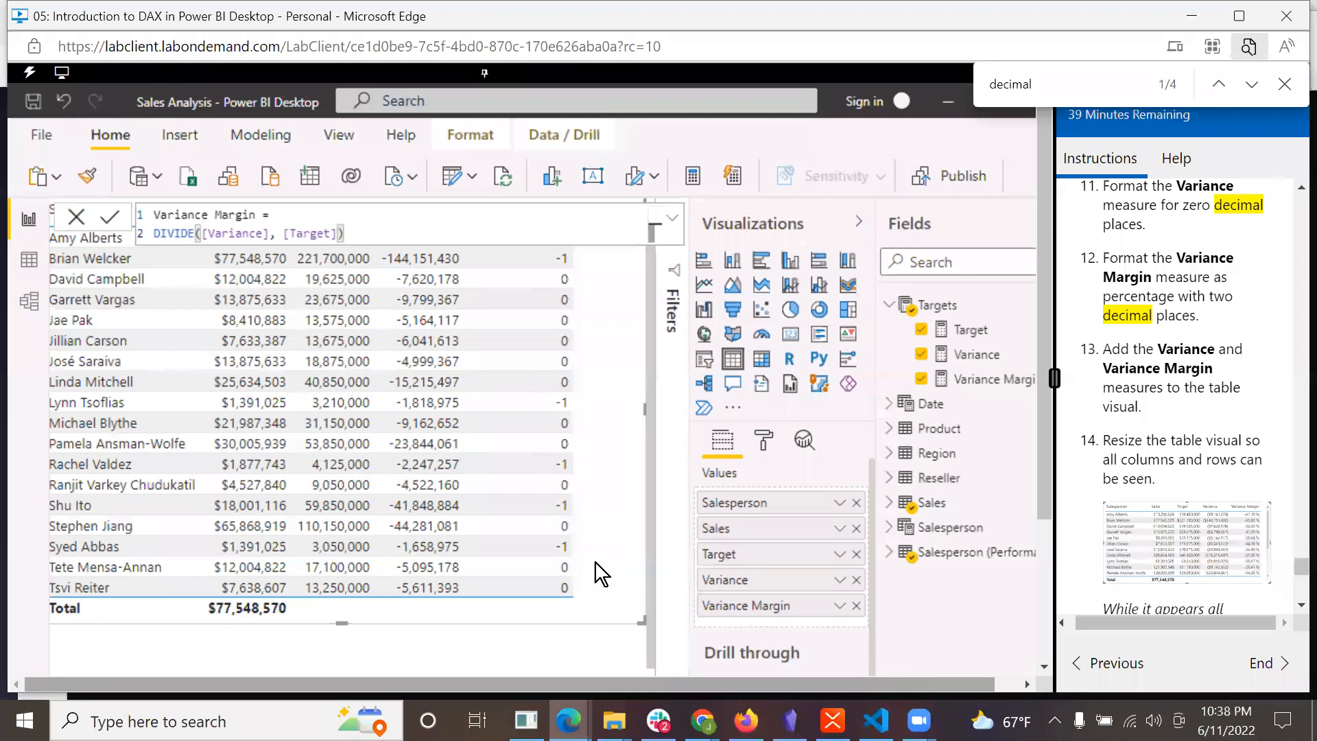
{"action": "scroll", "coordinate": [649, 573], "scroll_direction": "up", "scroll_amount": 1}
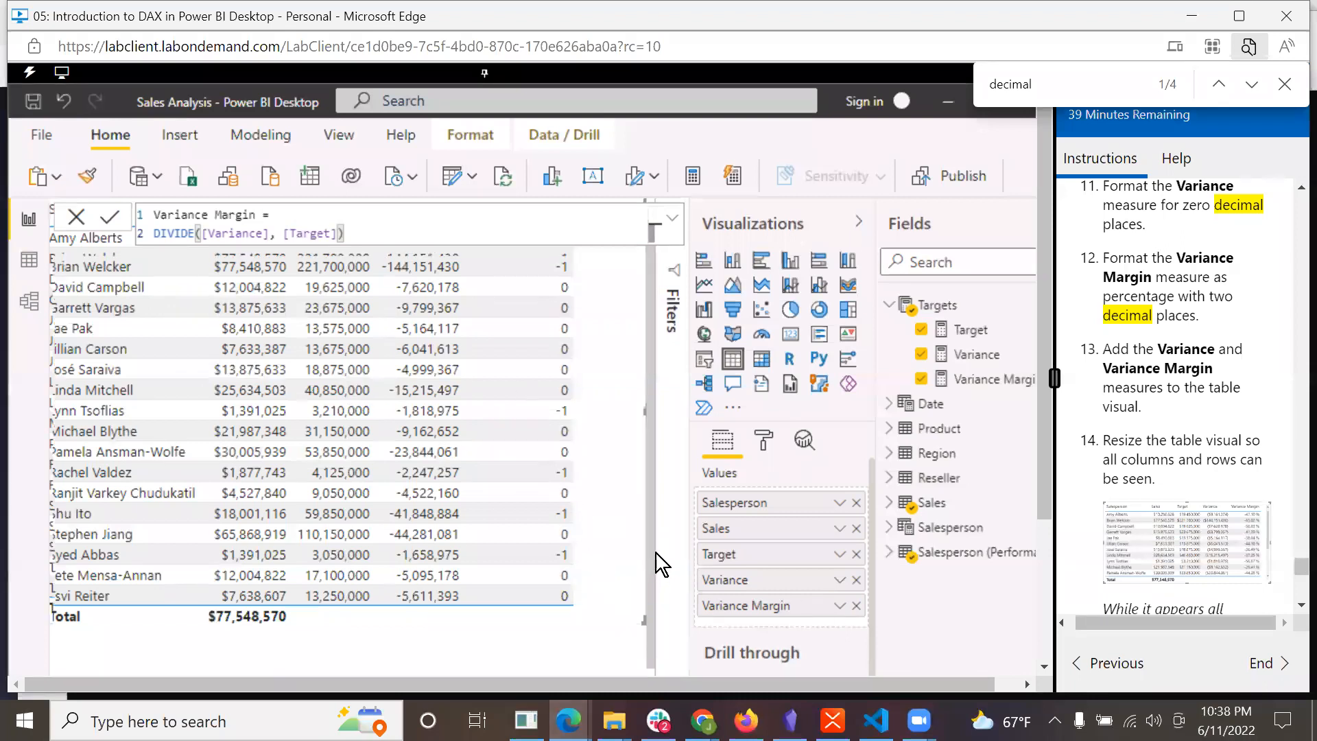
{"action": "left_click", "coordinate": [655, 553]}
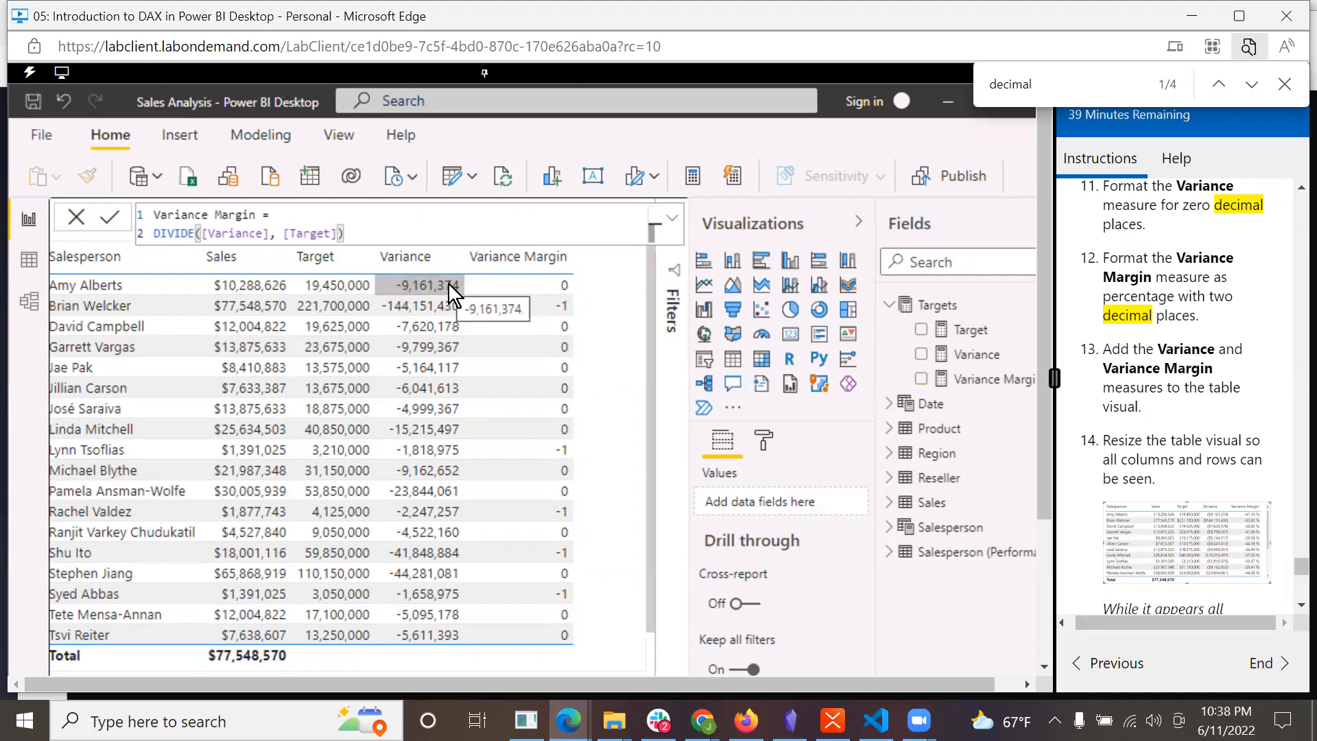
{"action": "mouse_move", "coordinate": [568, 720]}
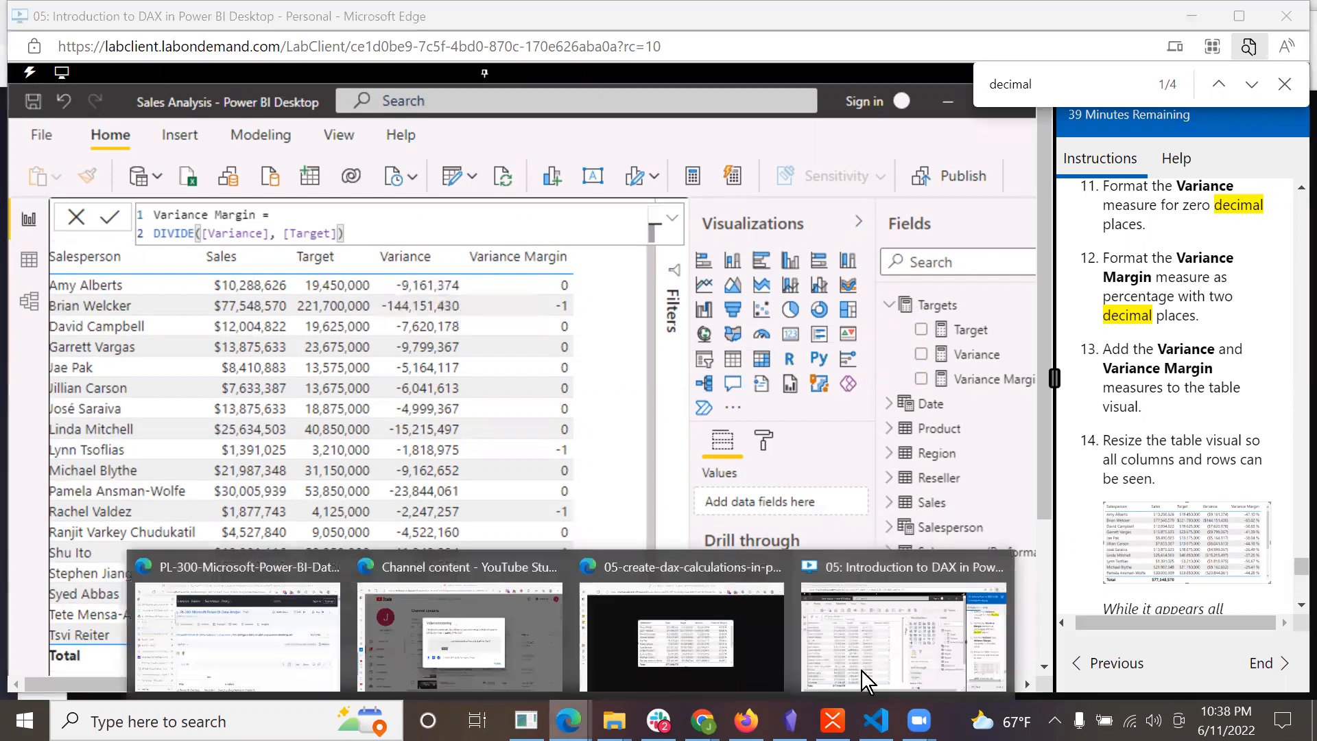
{"action": "left_click", "coordinate": [672, 627]}
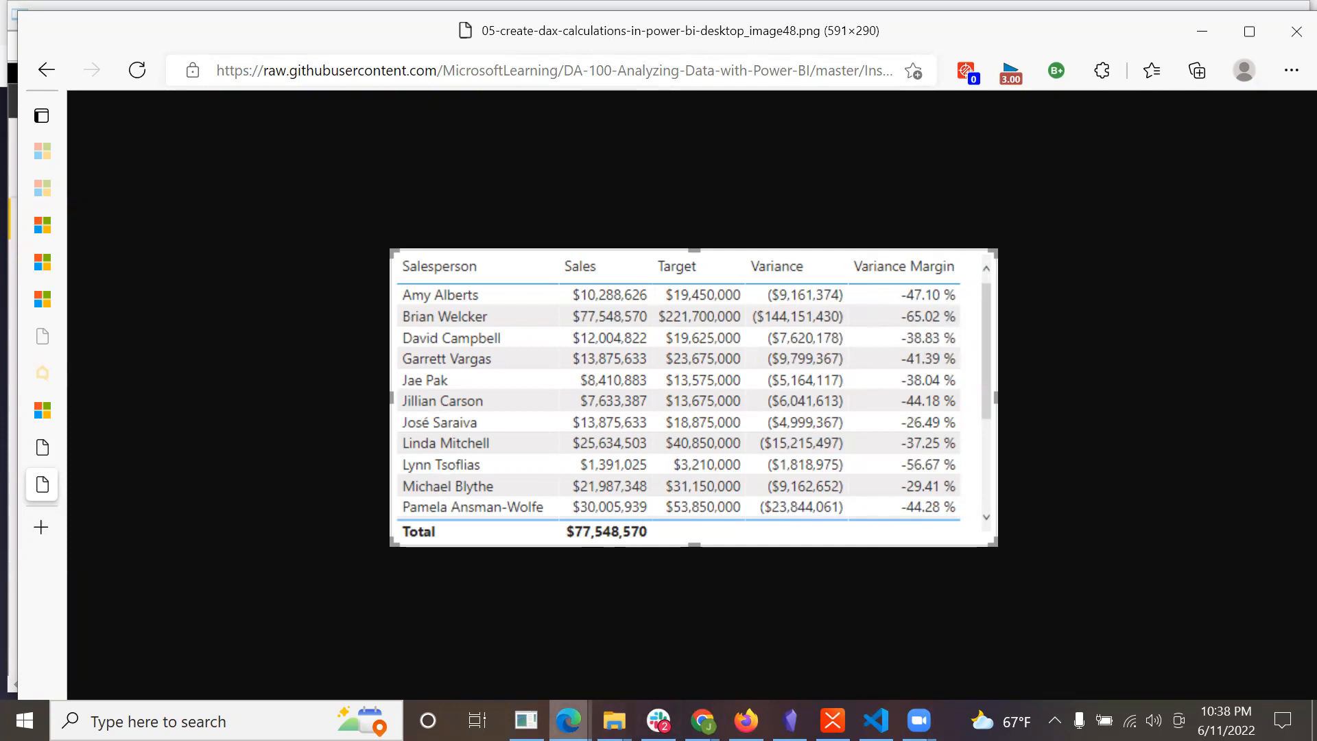
{"action": "mouse_move", "coordinate": [568, 720]}
{"action": "left_click", "coordinate": [903, 622]}
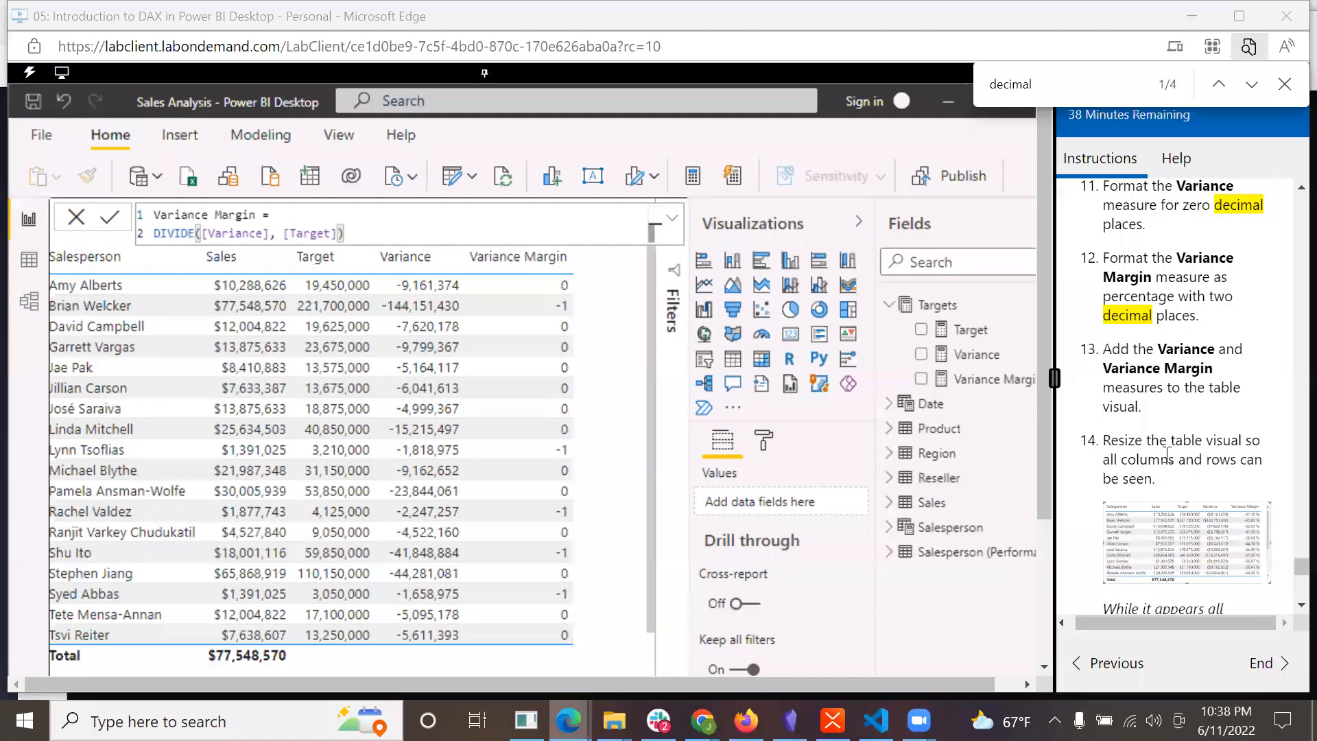
- In Model view, select the Variance Margin measure in the Targets table and set its format to Percentage
{"action": "scroll", "coordinate": [1203, 425], "scroll_direction": "up", "scroll_amount": 3}
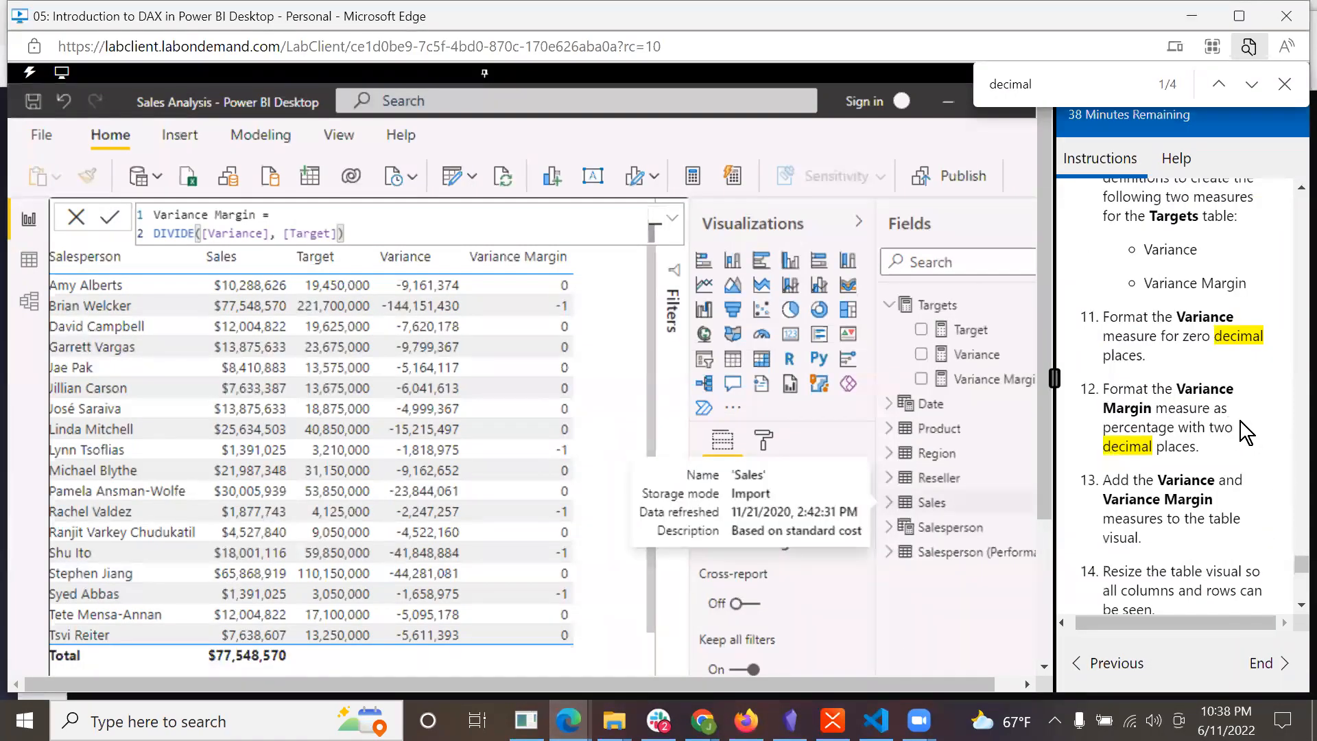
{"action": "left_click", "coordinate": [25, 305]}
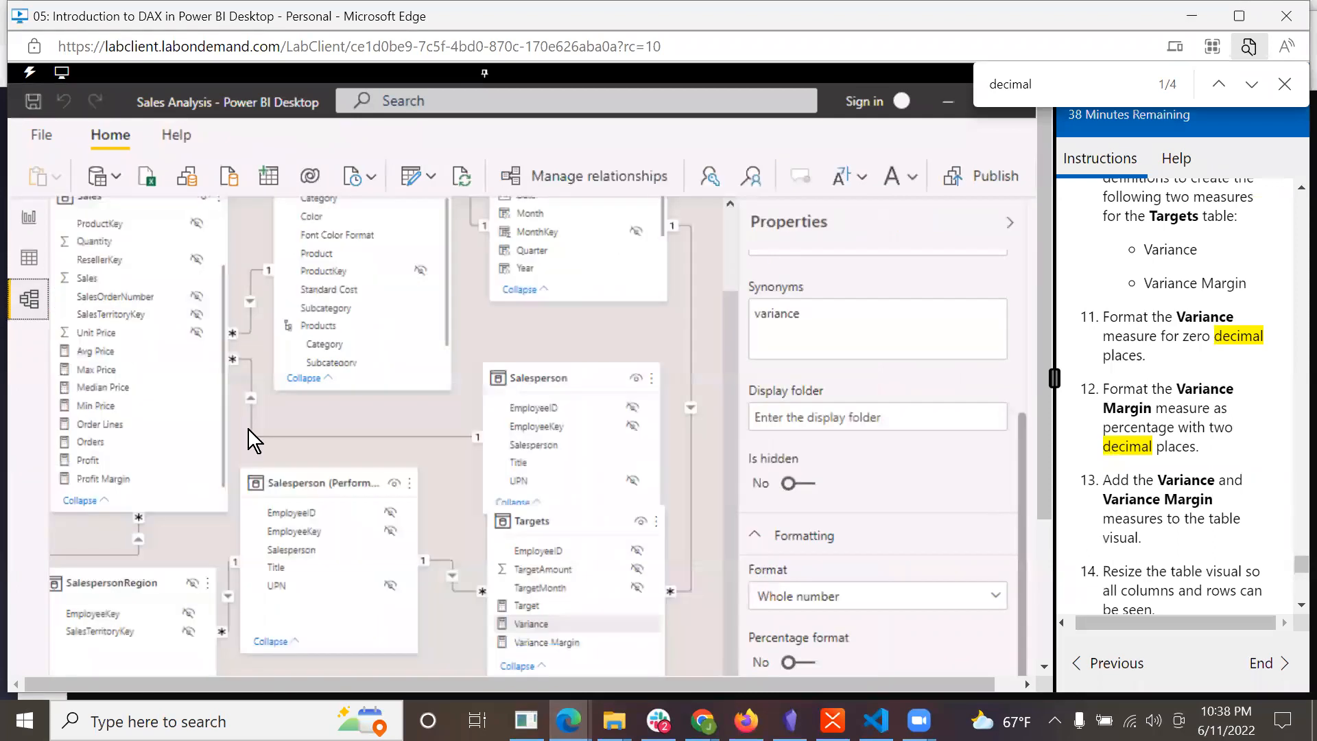
{"action": "left_click", "coordinate": [550, 640]}
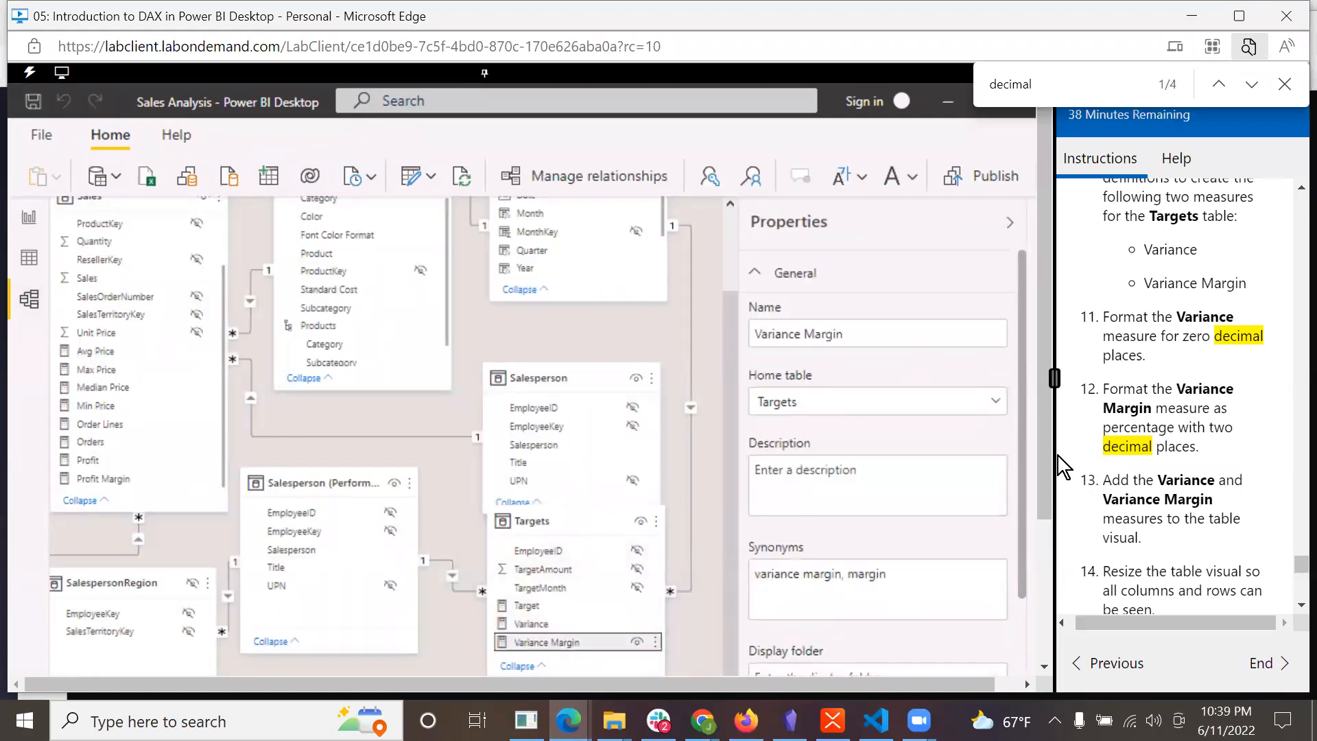
{"action": "left_click_drag", "start_coordinate": [1022, 458], "coordinate": [1037, 665]}
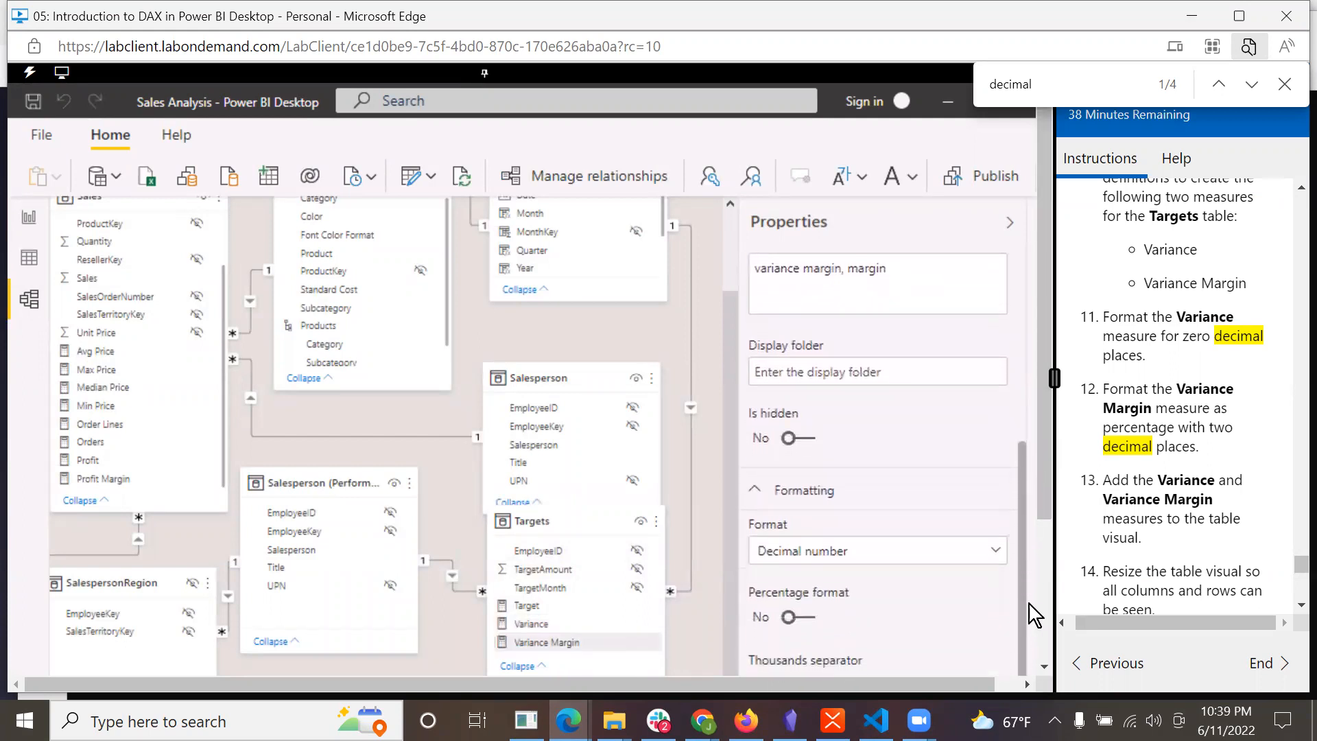
{"action": "left_click", "coordinate": [995, 552]}
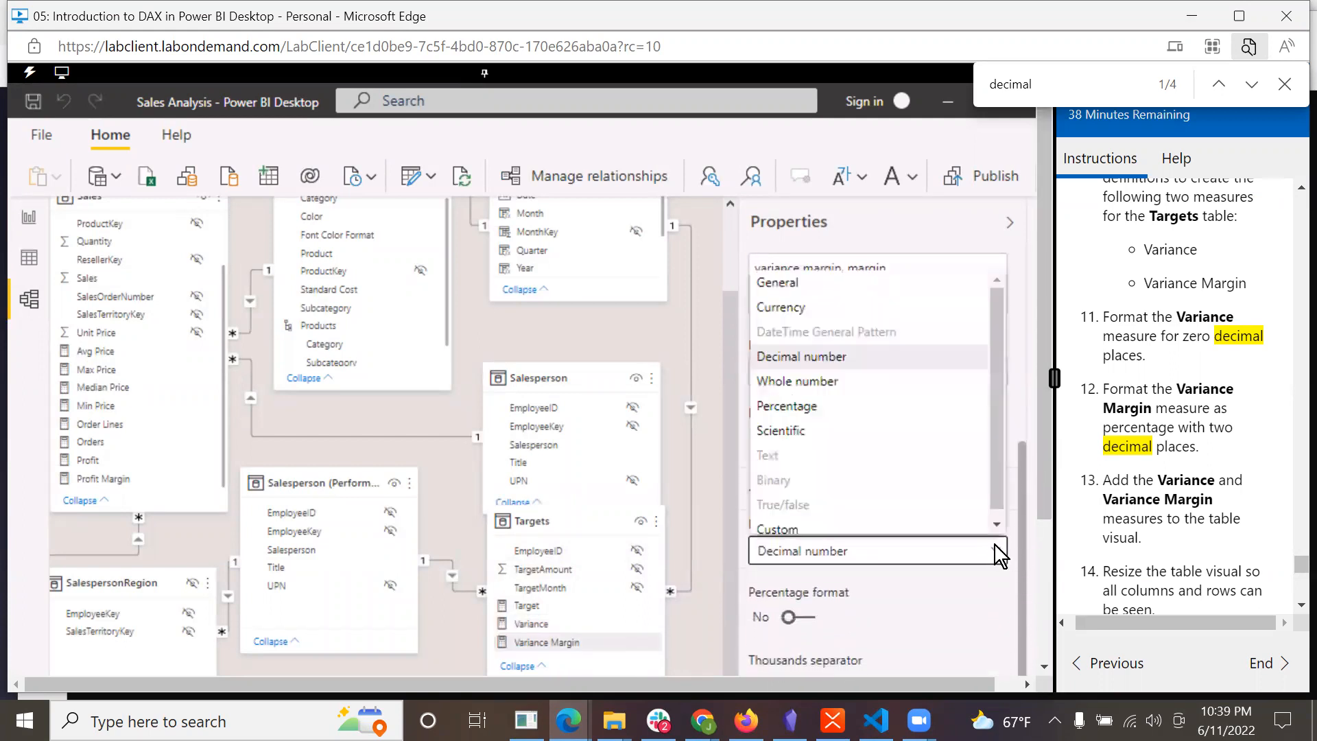
{"action": "left_click", "coordinate": [831, 406]}
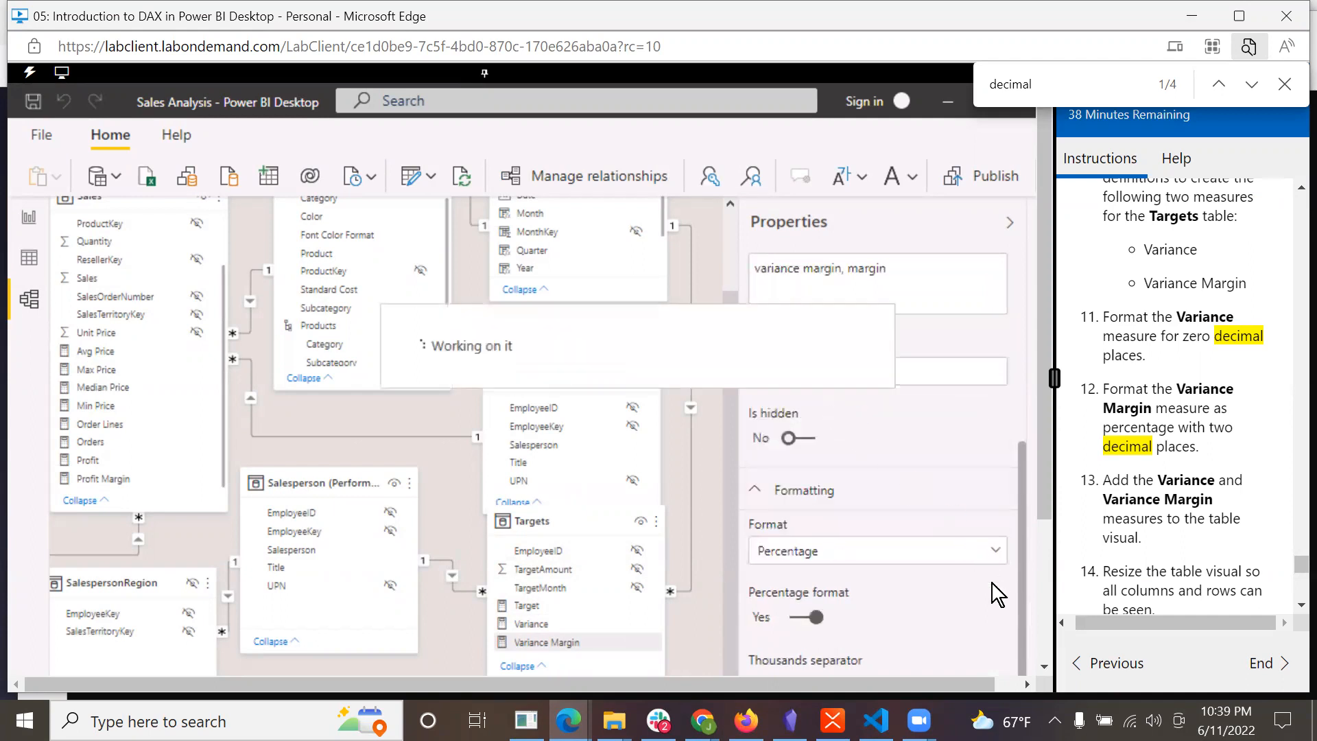
{"action": "left_click", "coordinate": [817, 620]}
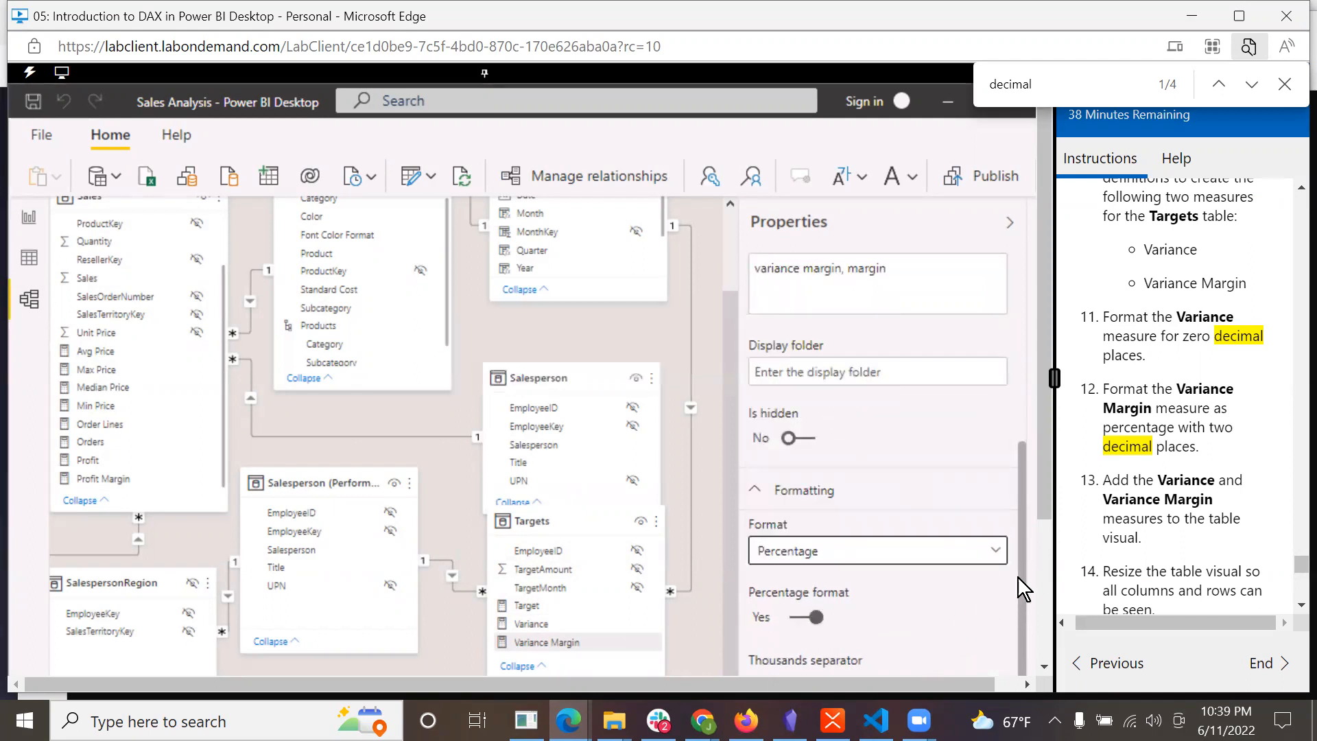
{"action": "left_click_drag", "start_coordinate": [1043, 488], "coordinate": [1059, 613]}
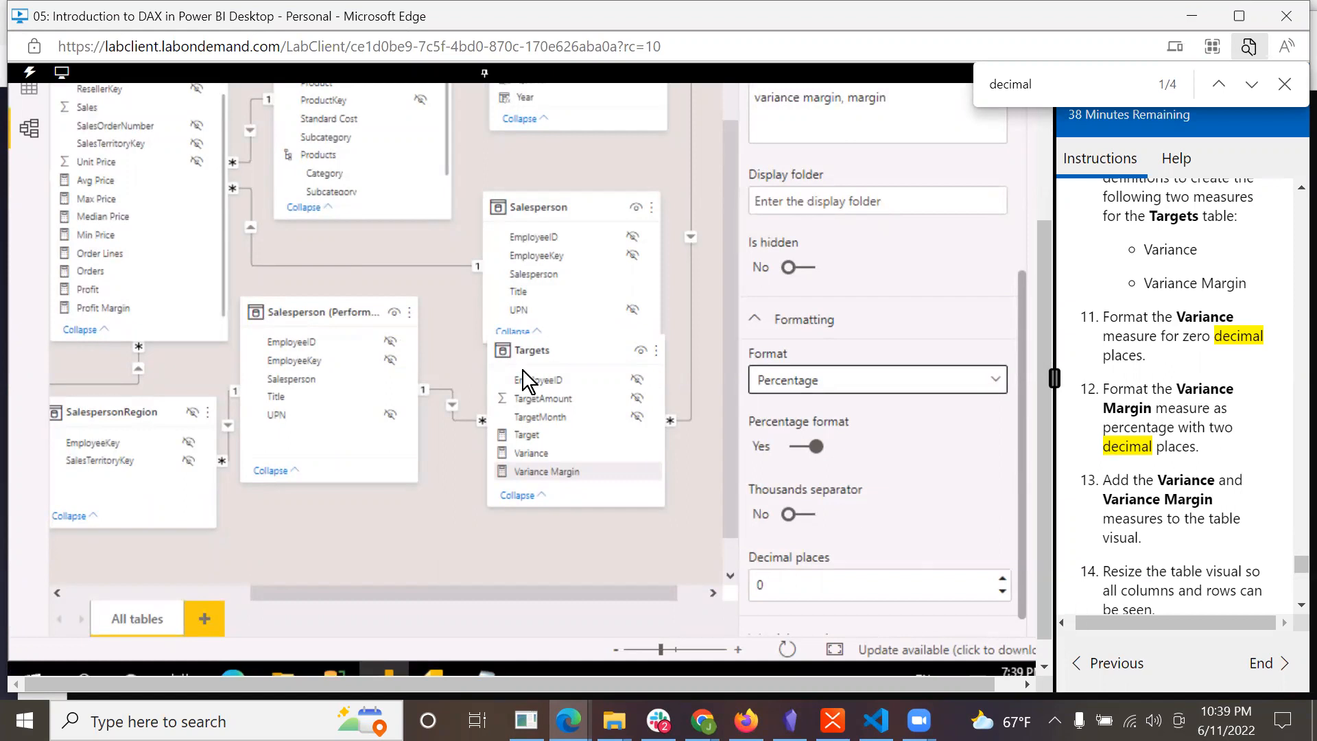
- Return to Report view and compare the table visual's Variance Margin column with the lab's reference image
{"action": "scroll", "coordinate": [977, 120], "scroll_direction": "up", "scroll_amount": 3}
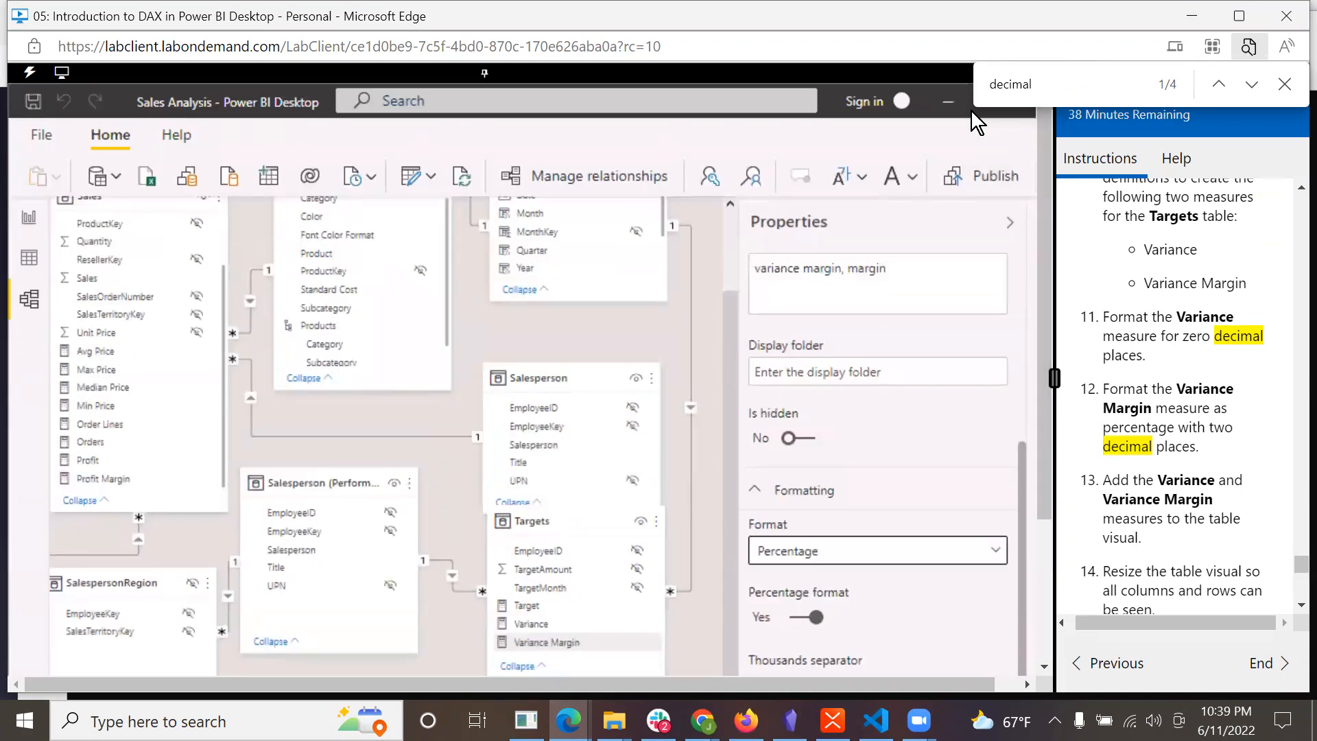
{"action": "left_click", "coordinate": [26, 217]}
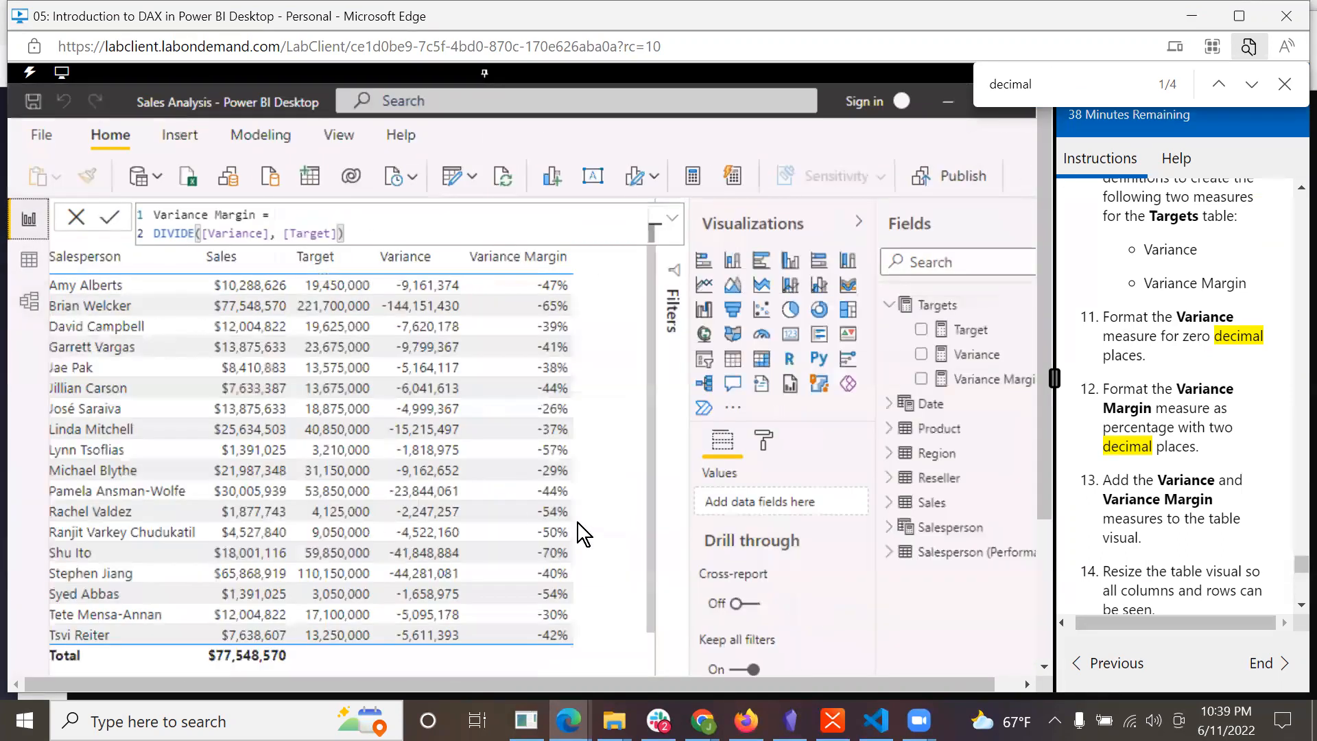
{"action": "mouse_move", "coordinate": [525, 308]}
{"action": "mouse_move", "coordinate": [567, 717]}
{"action": "left_click", "coordinate": [912, 680]}
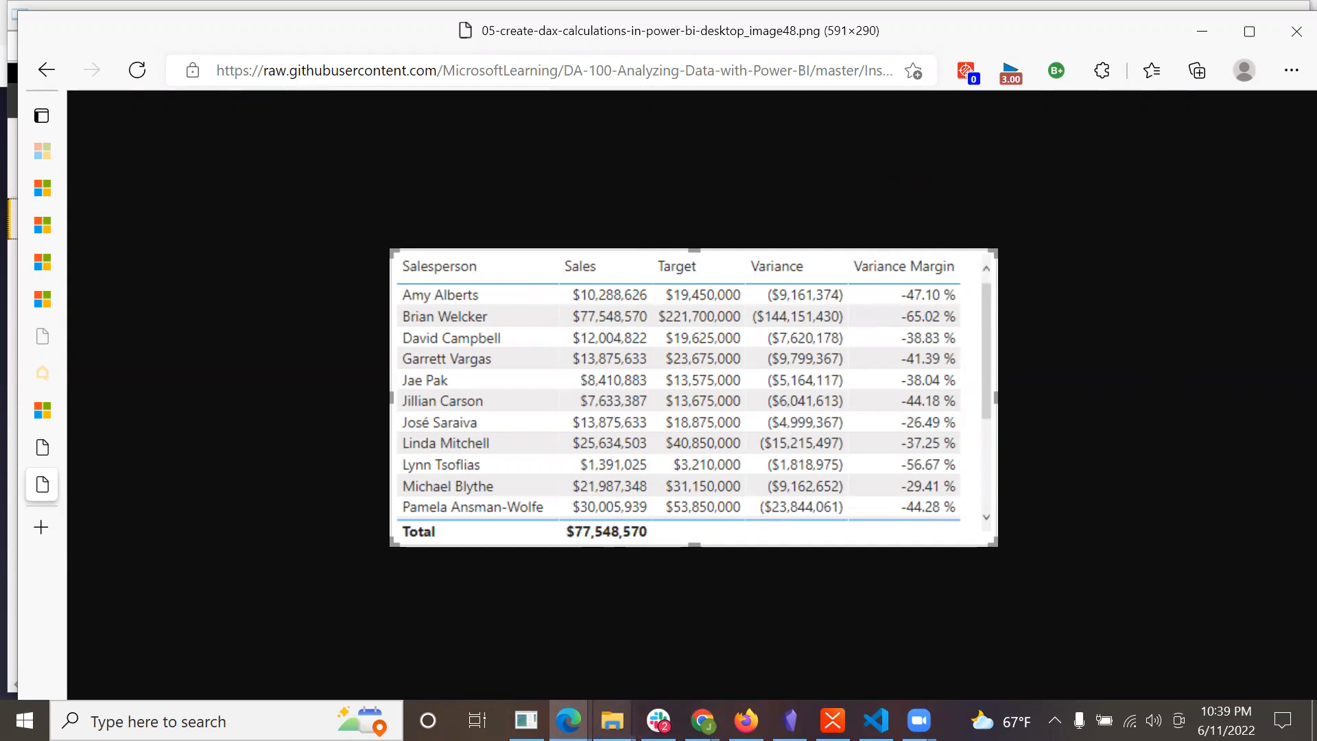
{"action": "mouse_move", "coordinate": [568, 720]}
{"action": "left_click", "coordinate": [885, 641]}
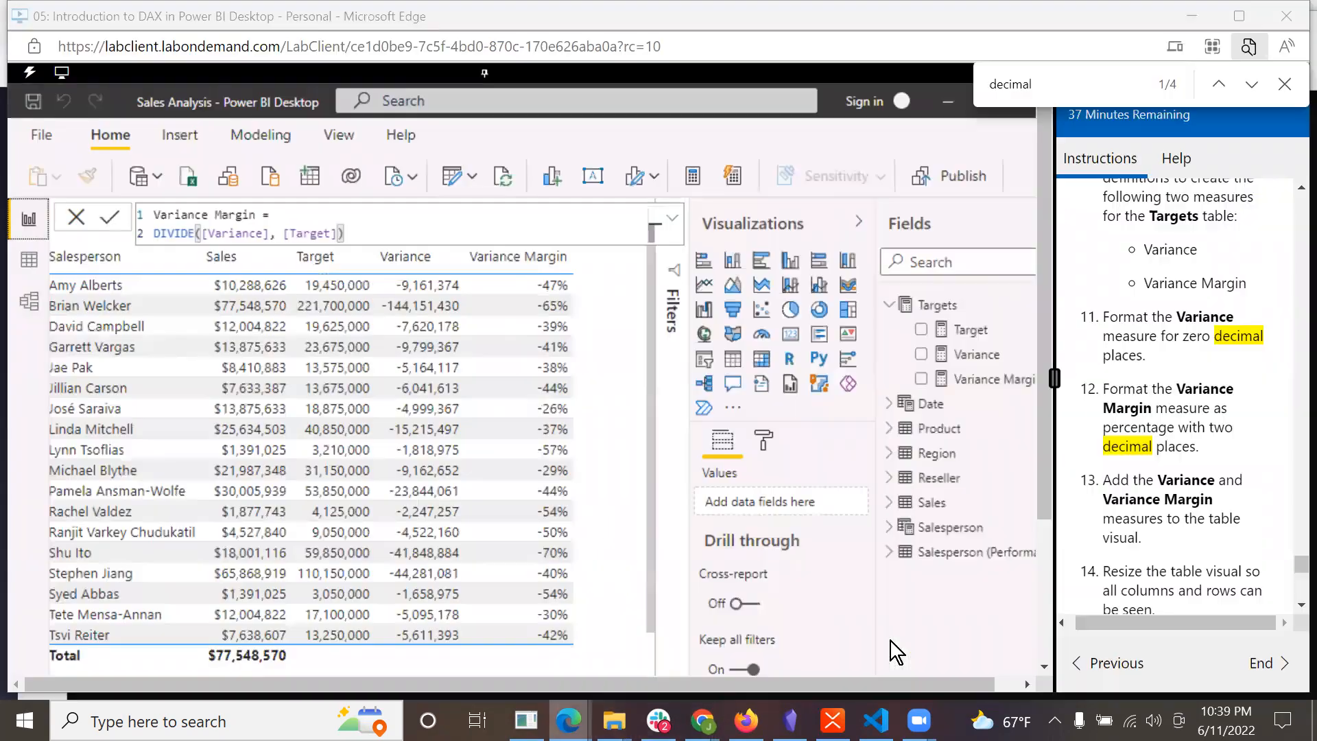
- Follow the lab instructions to step 15 and collapse and reopen the Fields pane to reset its content
{"action": "scroll", "coordinate": [1278, 503], "scroll_direction": "down", "scroll_amount": 2}
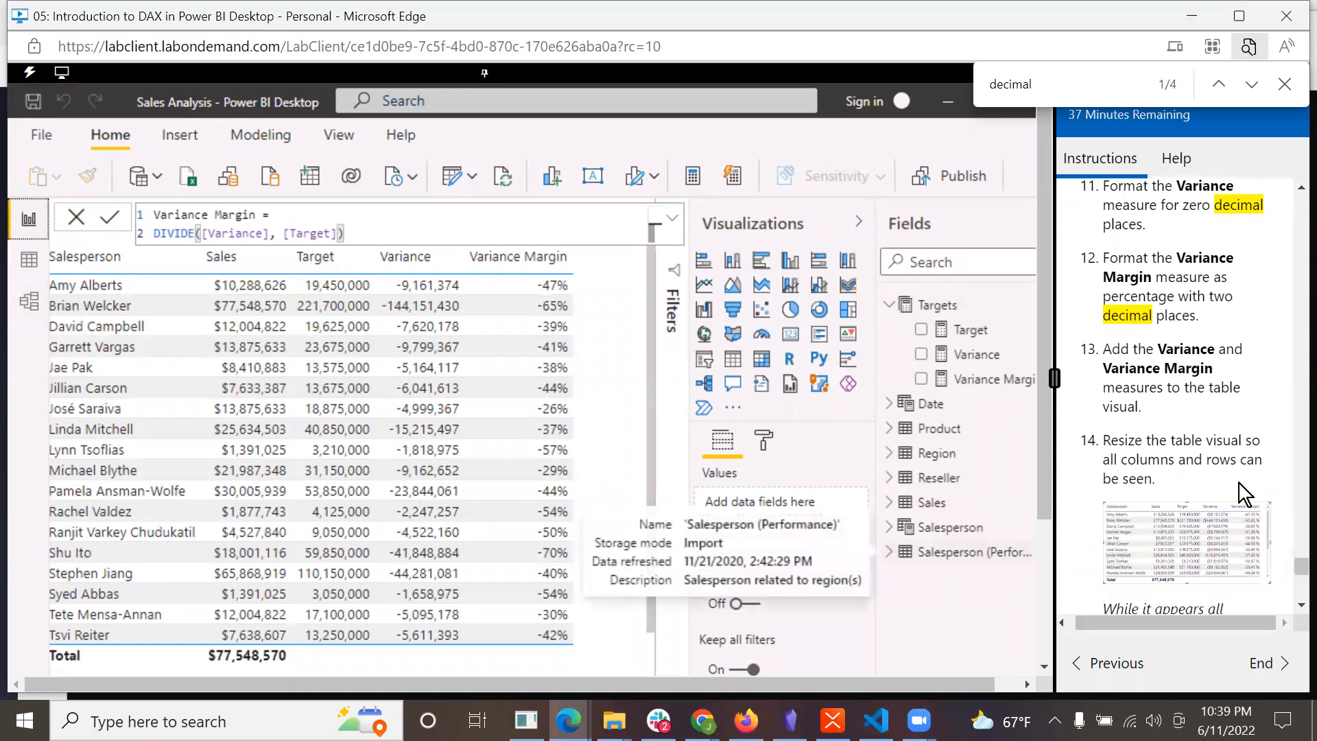
{"action": "scroll", "coordinate": [1263, 420], "scroll_direction": "down", "scroll_amount": 2}
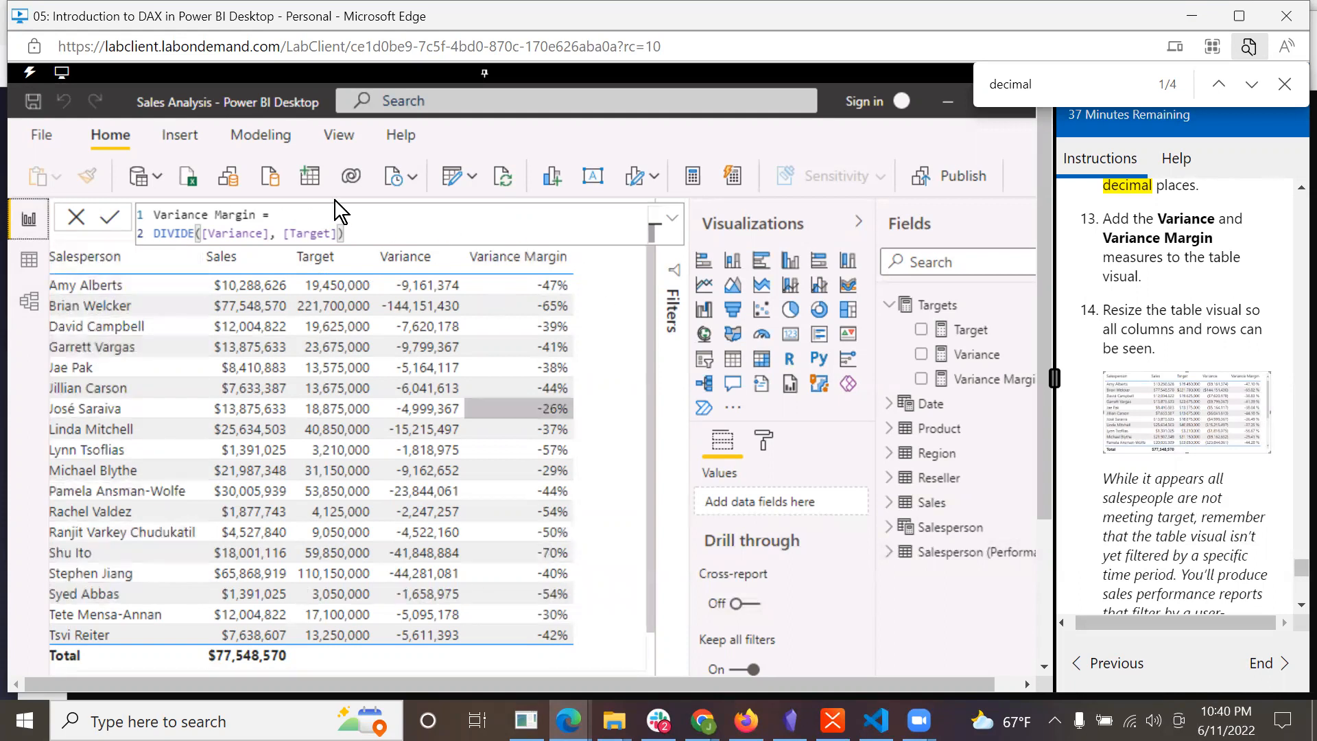
{"action": "scroll", "coordinate": [1241, 499], "scroll_direction": "down", "scroll_amount": 1}
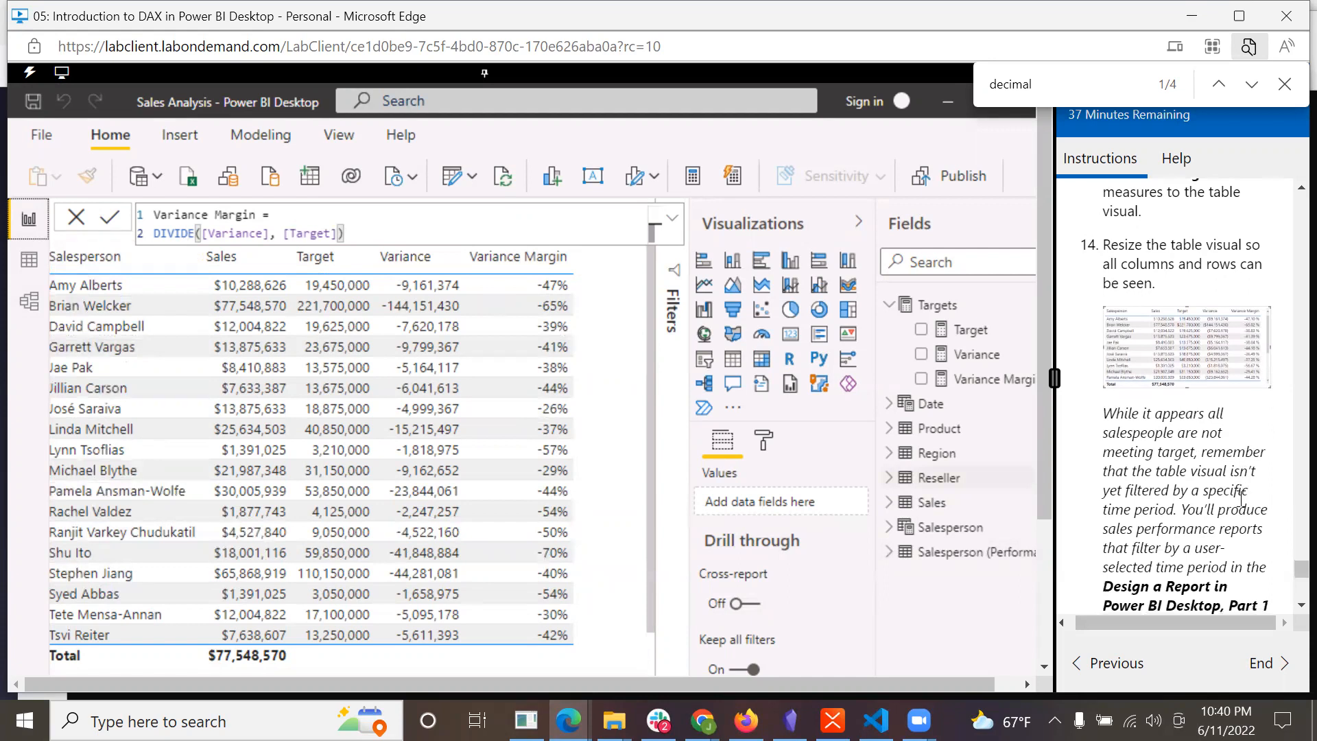
{"action": "scroll", "coordinate": [1241, 498], "scroll_direction": "down", "scroll_amount": 3}
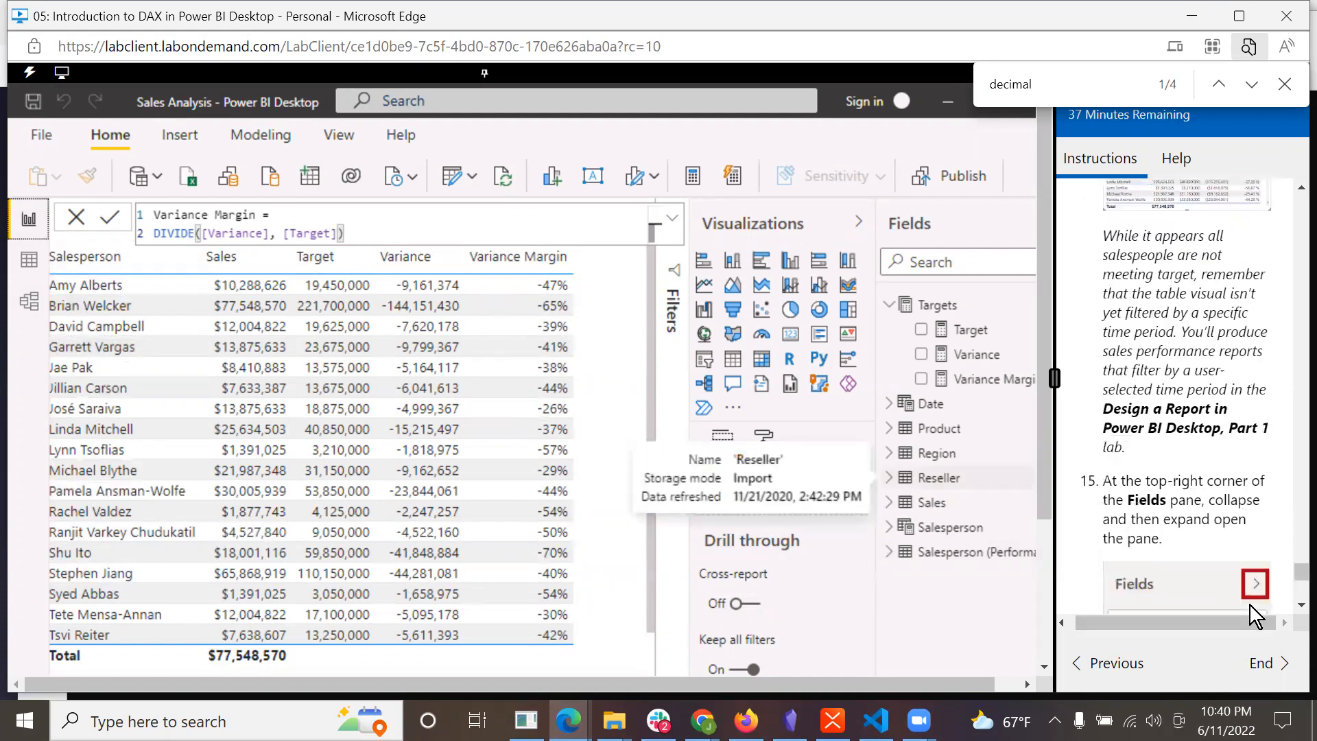
{"action": "scroll", "coordinate": [1248, 603], "scroll_direction": "down", "scroll_amount": 1}
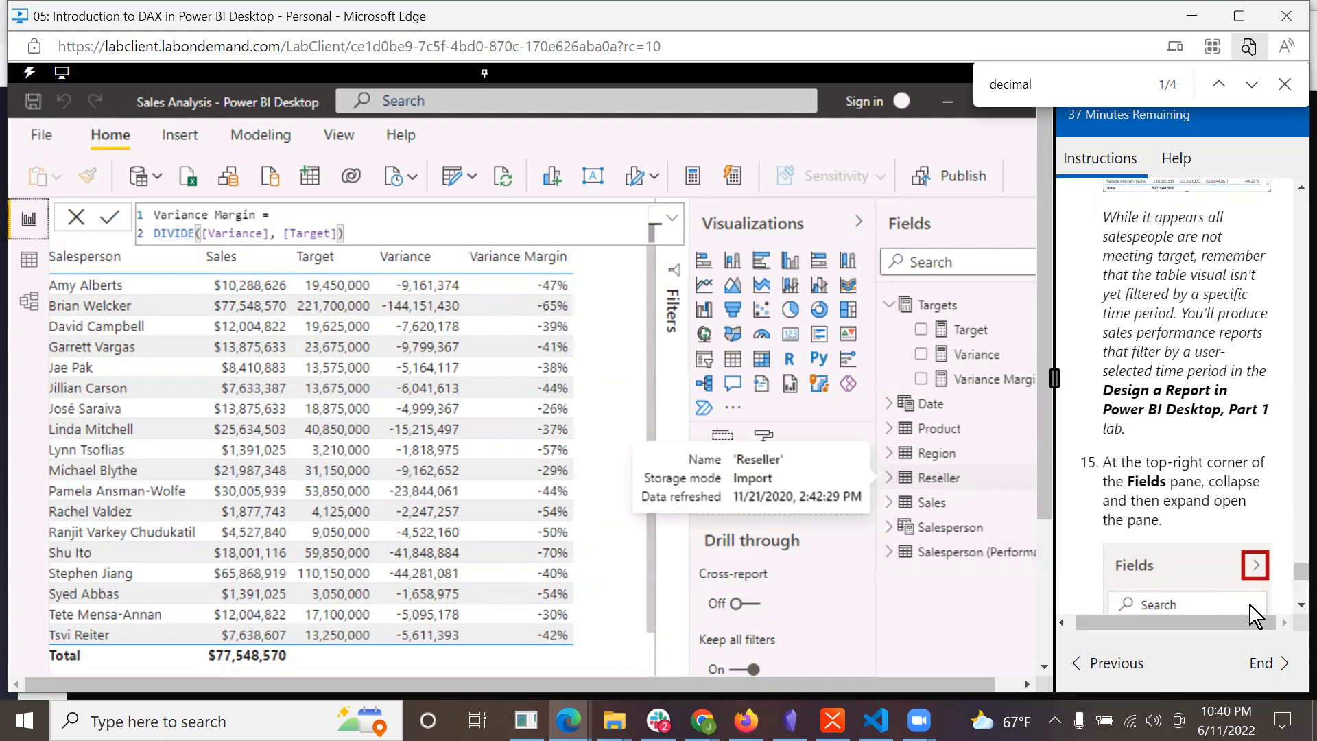
{"action": "scroll", "coordinate": [1212, 469], "scroll_direction": "down", "scroll_amount": 3}
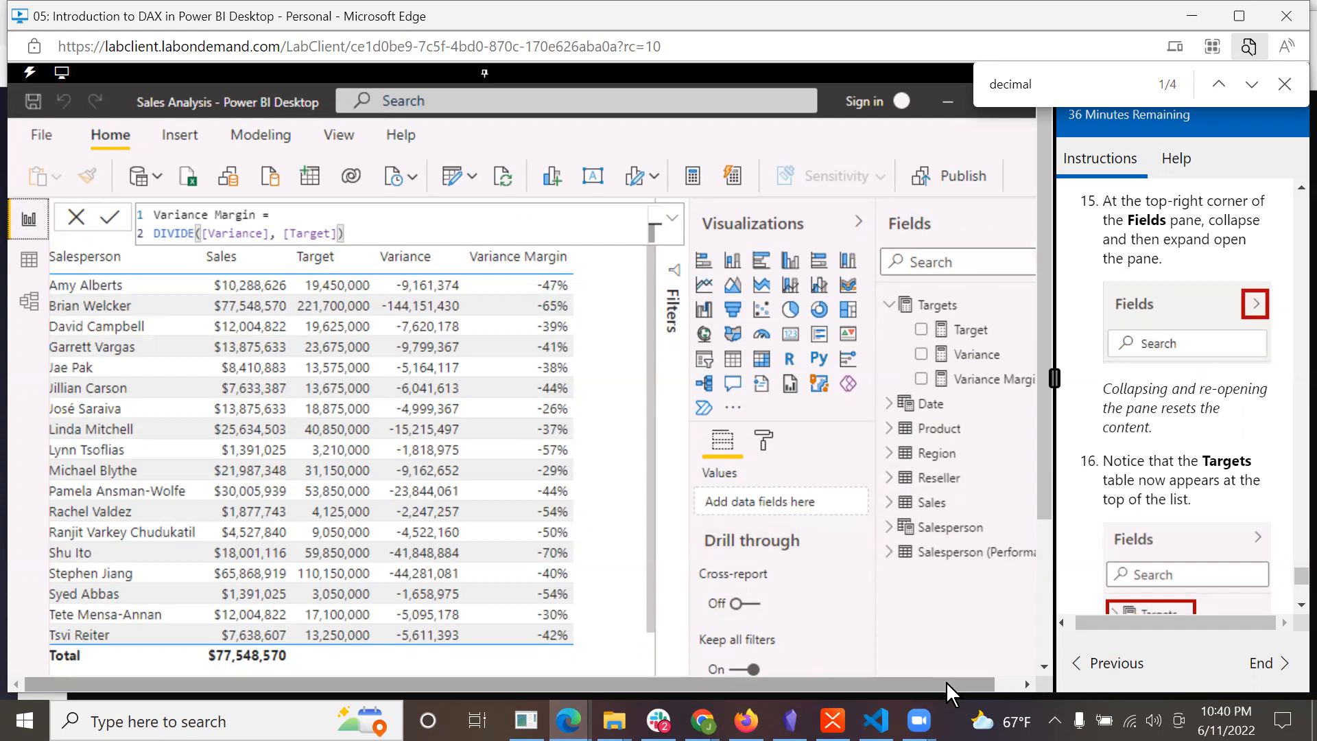
{"action": "left_click_drag", "start_coordinate": [945, 681], "coordinate": [1014, 688]}
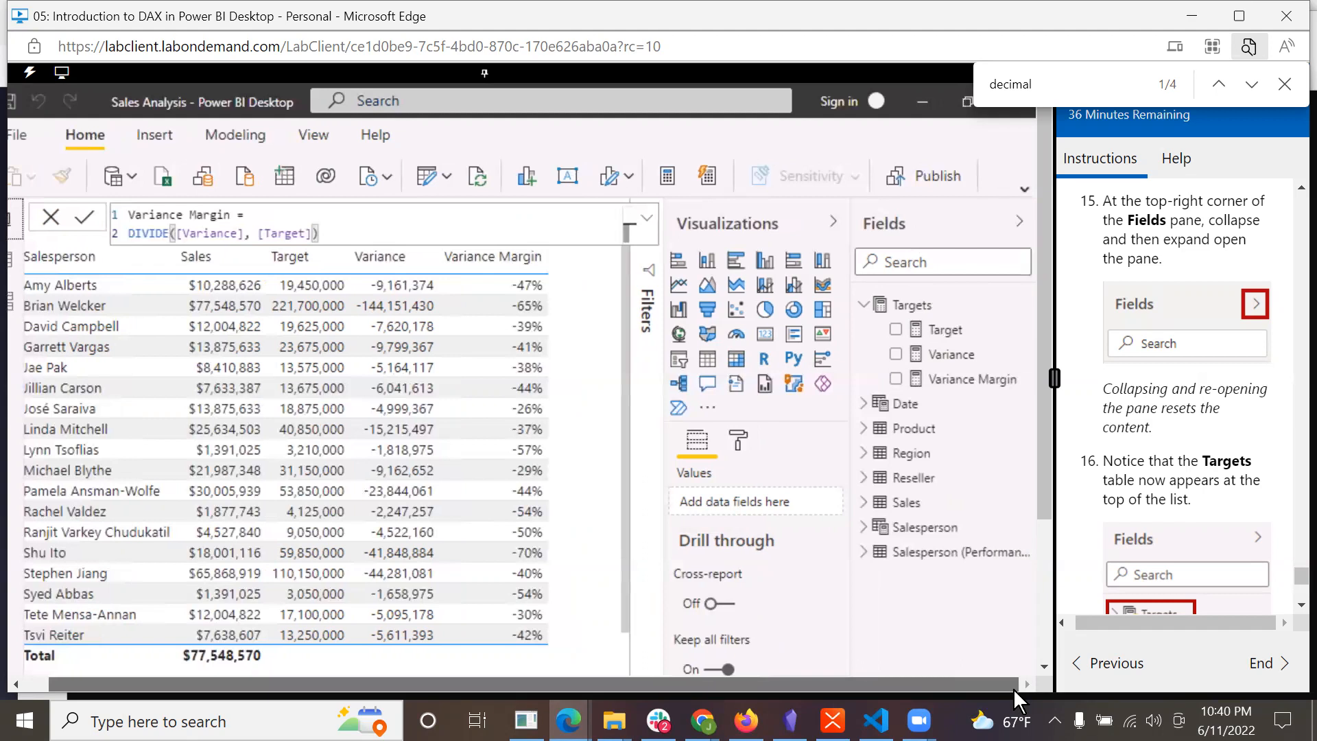
{"action": "left_click", "coordinate": [1020, 220]}
{"action": "left_click", "coordinate": [1022, 224]}
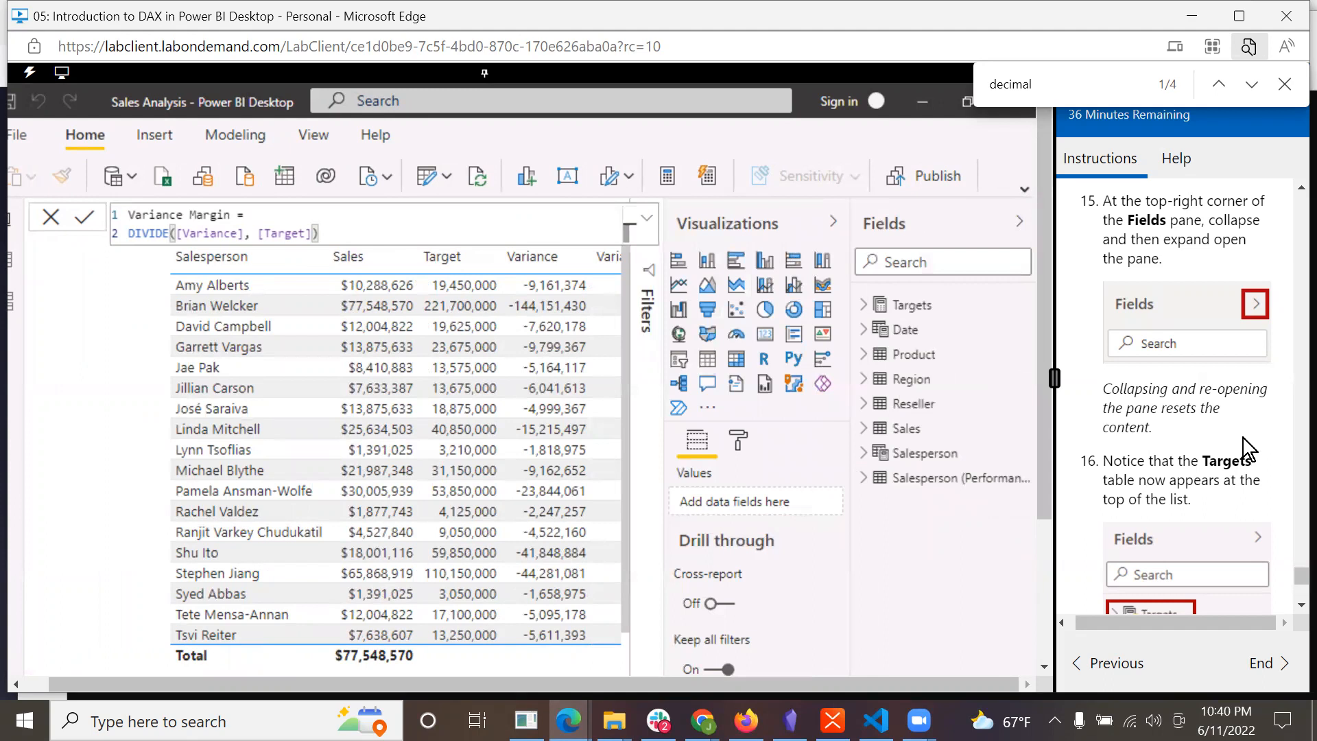
- Continue to Task 3, save the Sales Analysis file and read the lab's closing instructions
{"action": "scroll", "coordinate": [1243, 439], "scroll_direction": "down", "scroll_amount": 3}
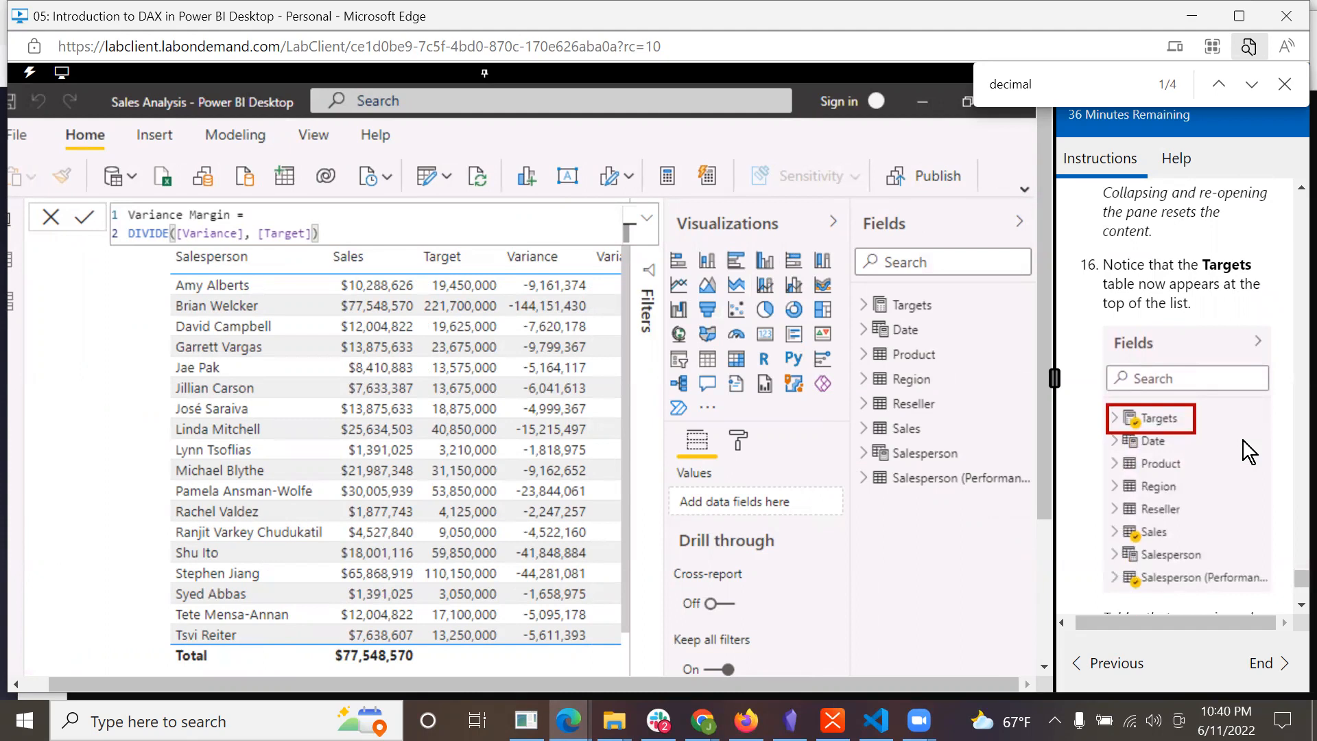
{"action": "scroll", "coordinate": [1243, 440], "scroll_direction": "down", "scroll_amount": 4}
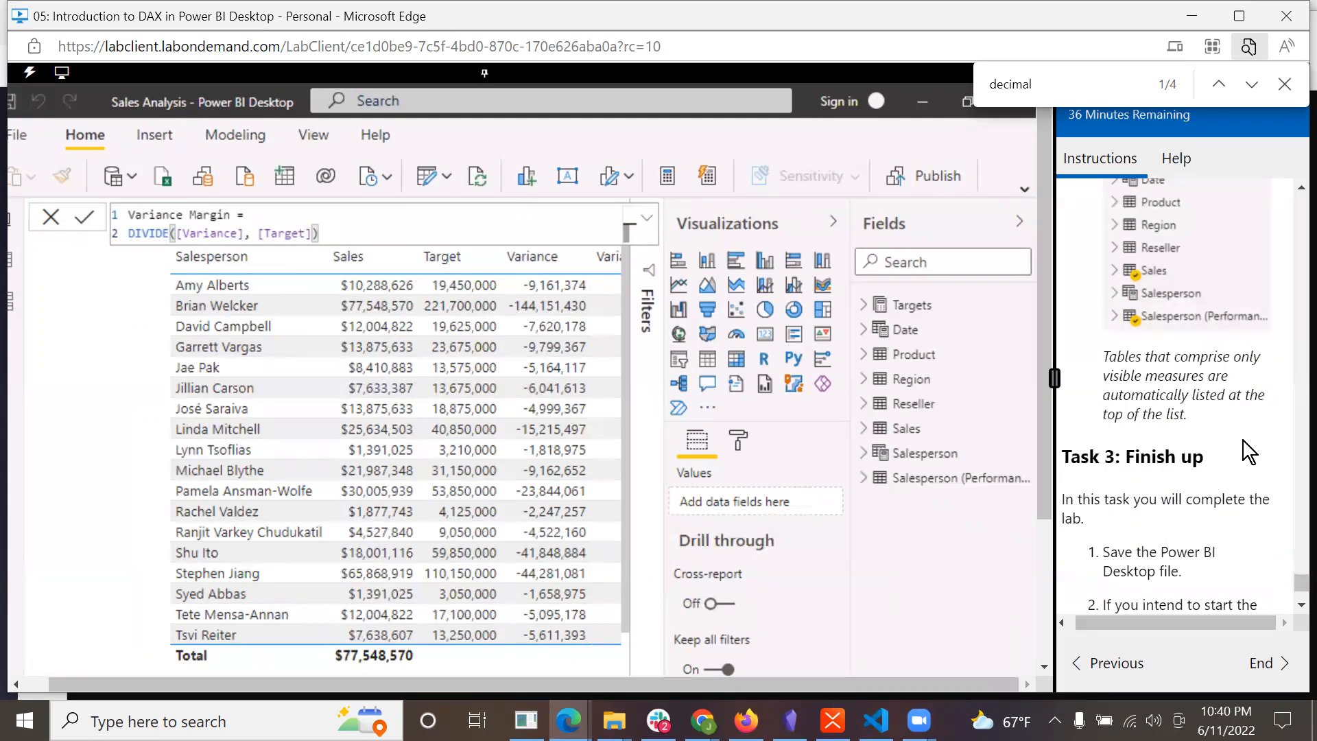
{"action": "scroll", "coordinate": [1242, 440], "scroll_direction": "down", "scroll_amount": 3}
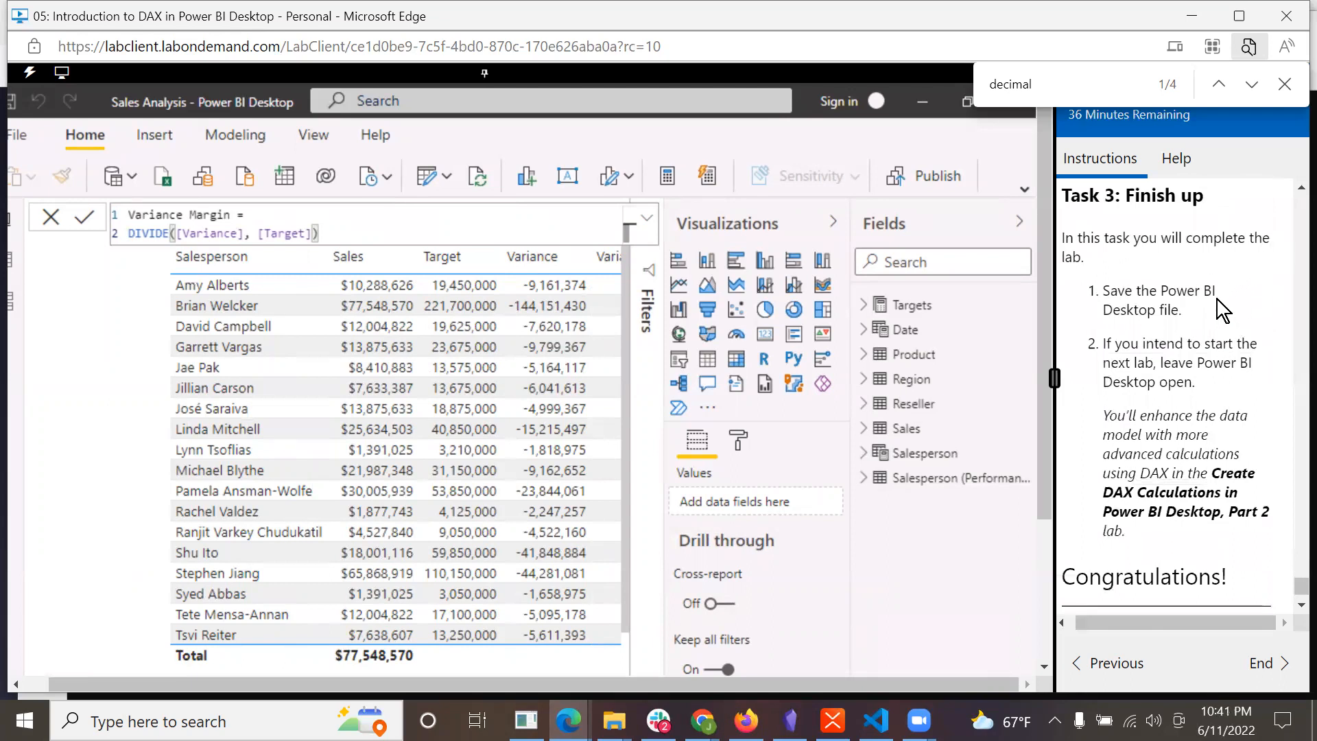
{"action": "left_click", "coordinate": [11, 105]}
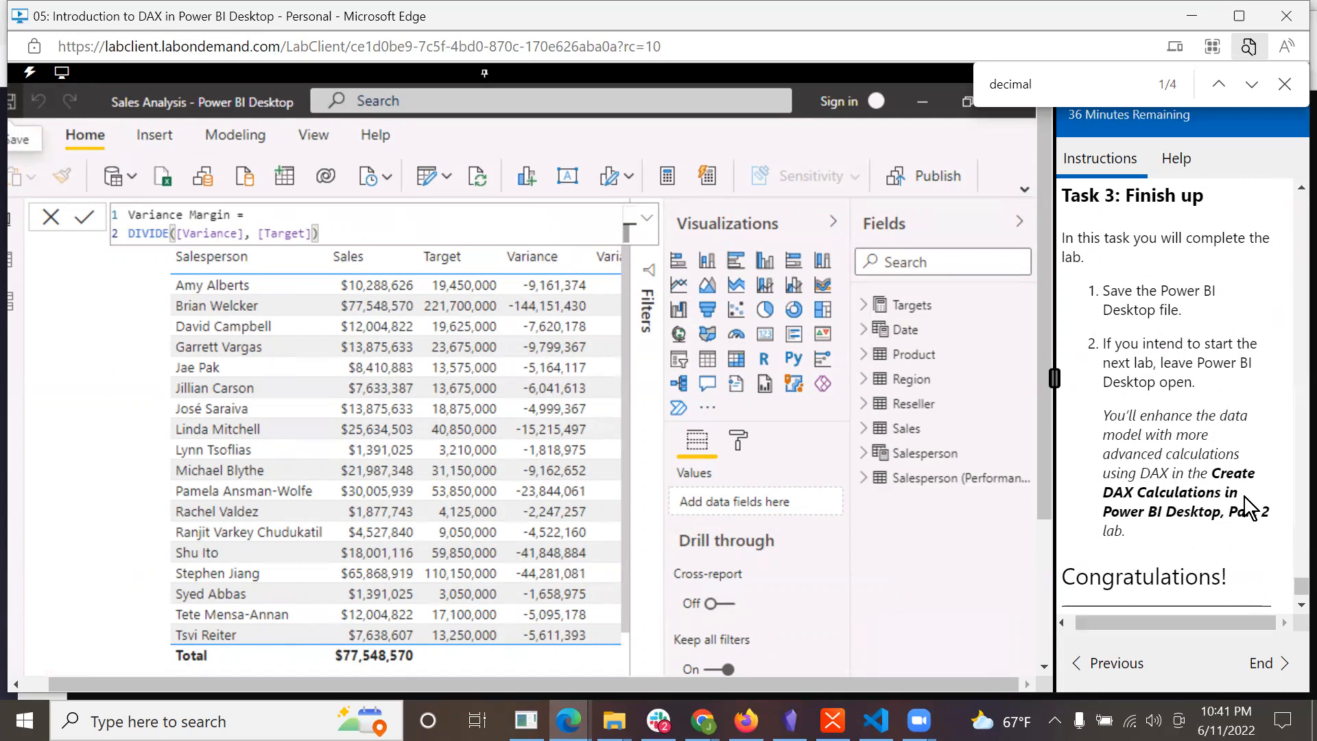
{"action": "scroll", "coordinate": [1245, 508], "scroll_direction": "down", "scroll_amount": 1}
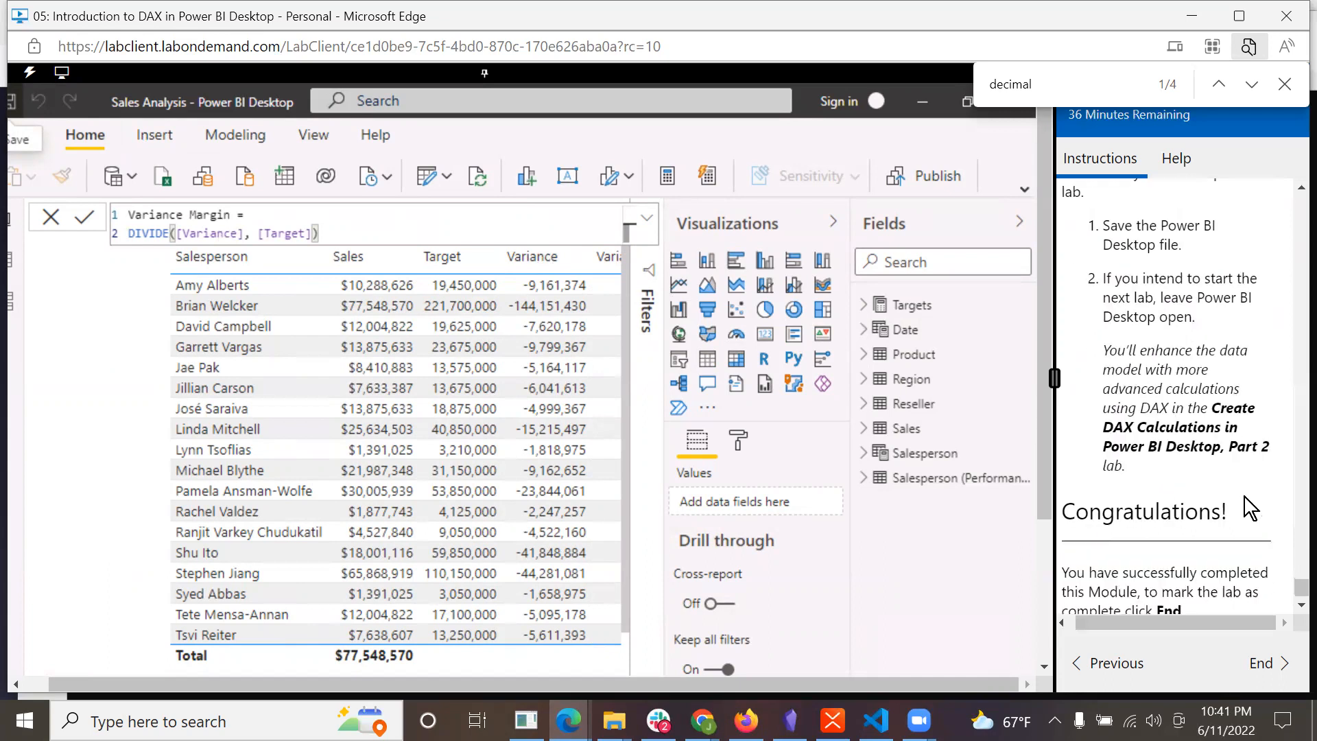
{"action": "scroll", "coordinate": [1245, 508], "scroll_direction": "down", "scroll_amount": 1}
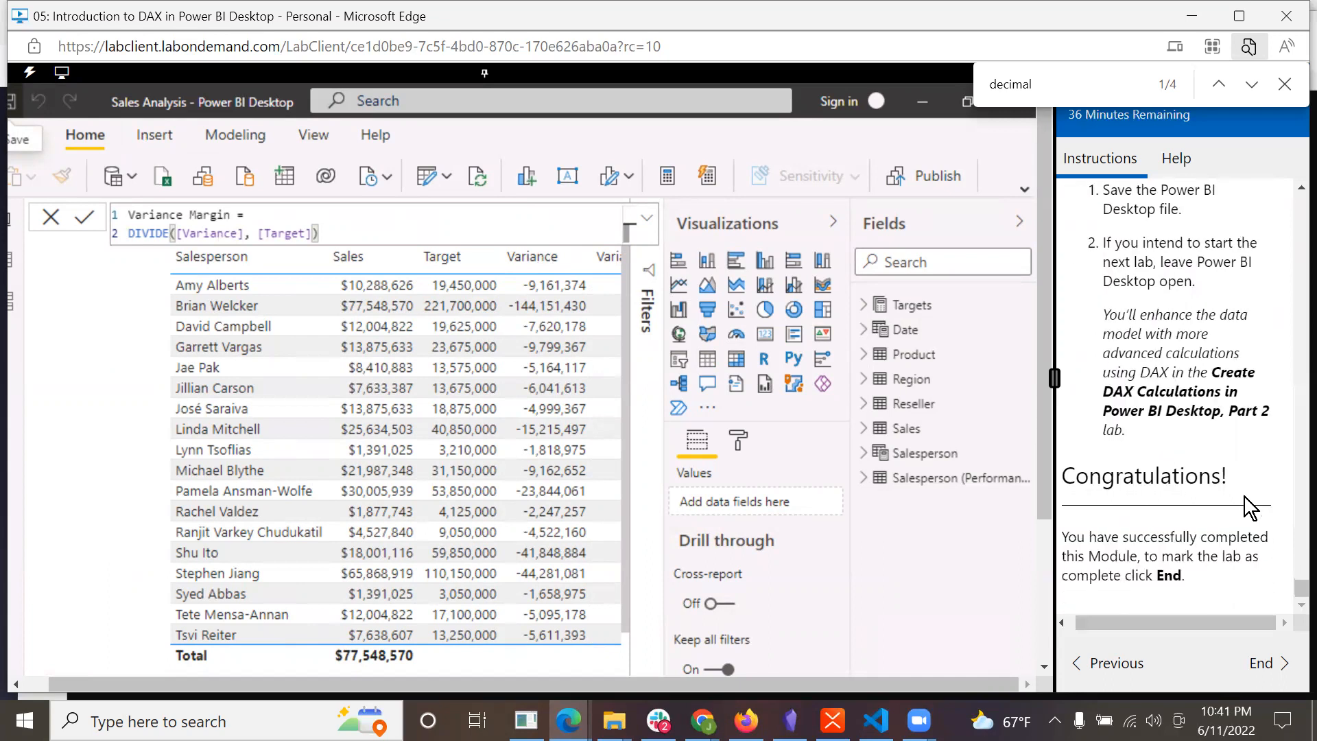